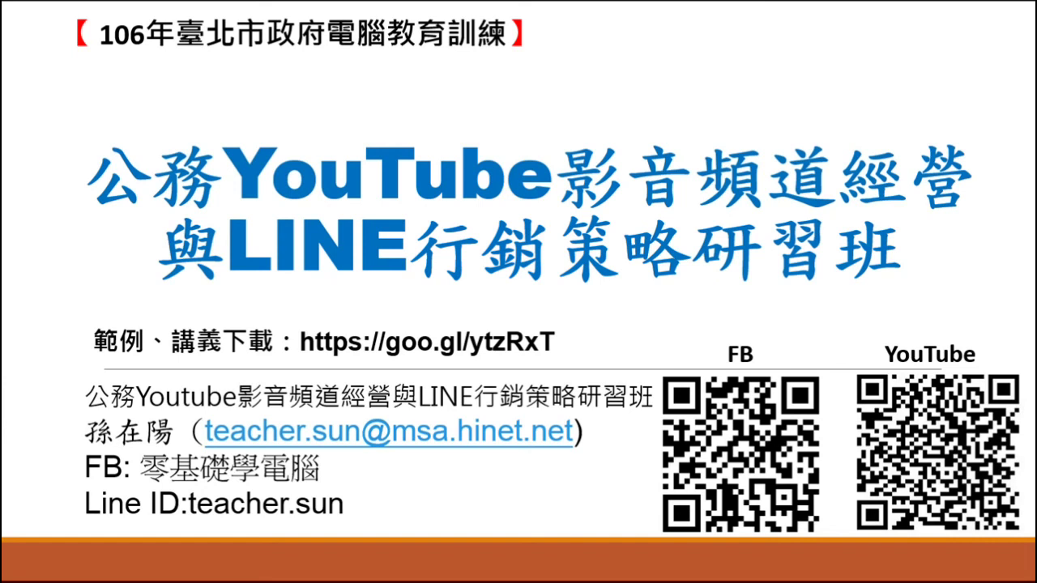
- End the PowerPoint slide show and bring up Chrome's YouTube Analytics overview
key("Escape")
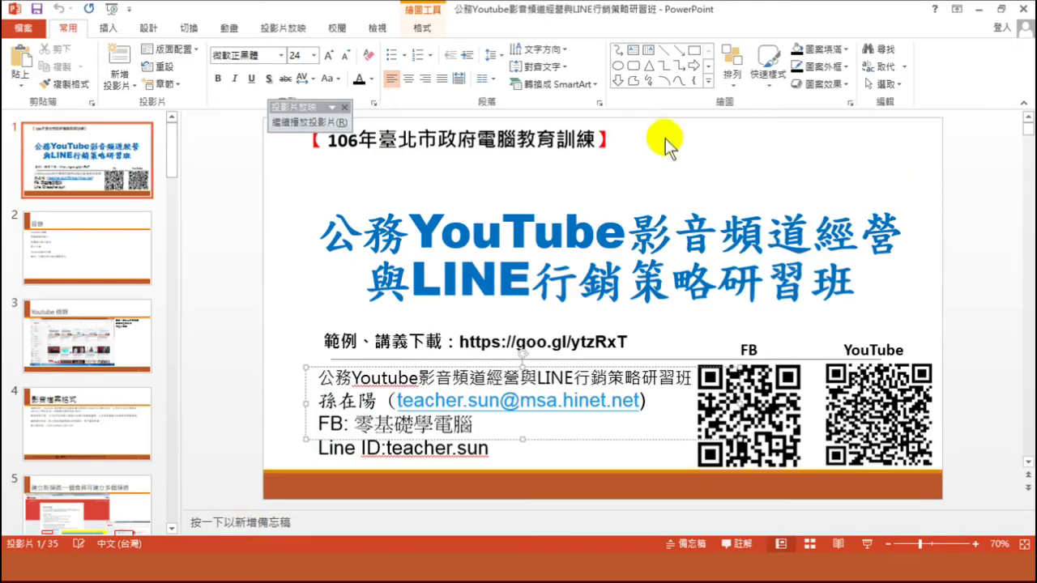
key("alt+Tab")
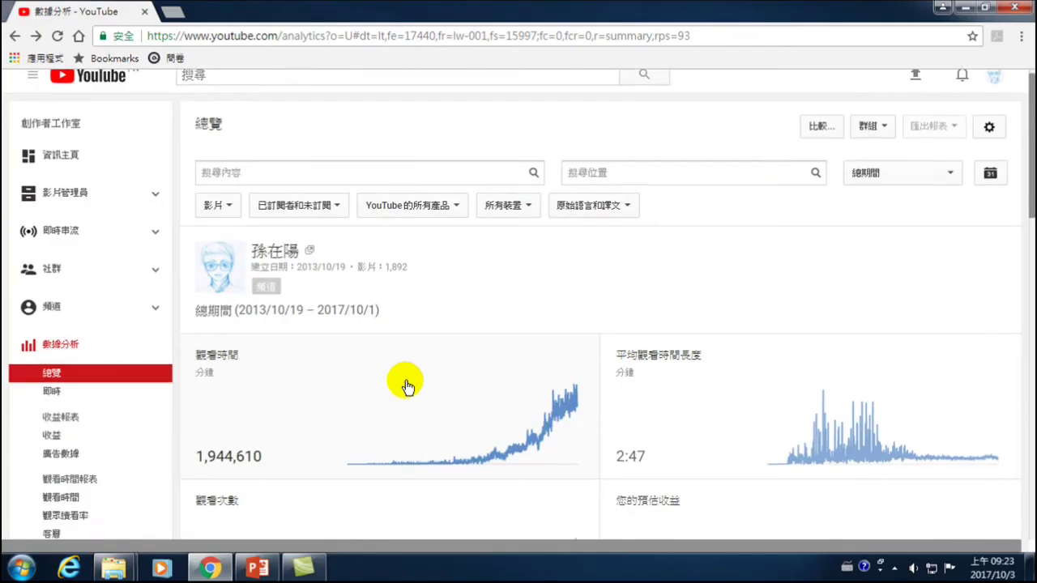
- Scroll through the watch time, views and revenue charts, read chart values, then minimize Chrome
scroll(405, 384, "down", 2)
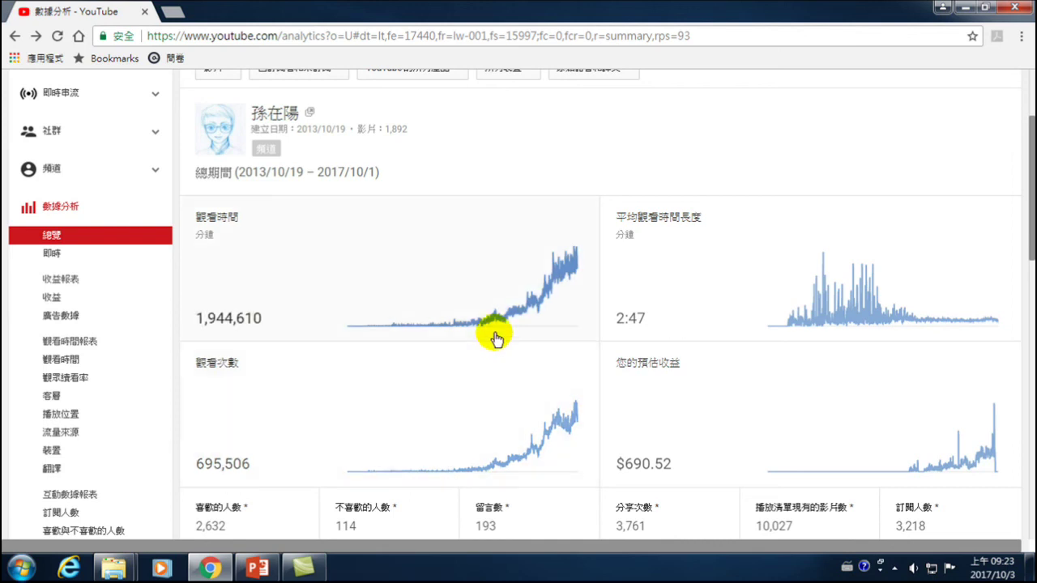
mouse_move(501, 328)
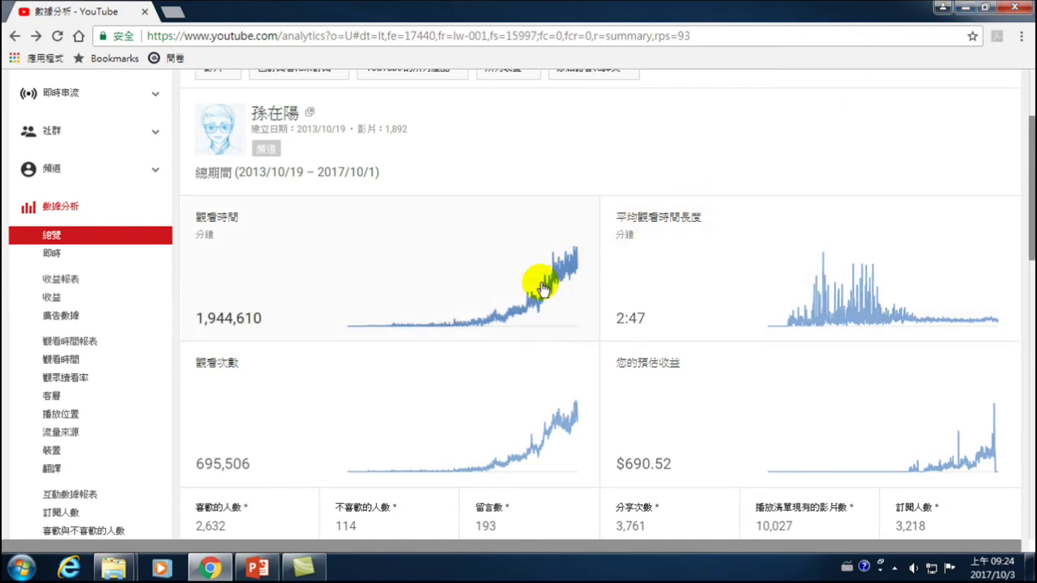
left_click(969, 16)
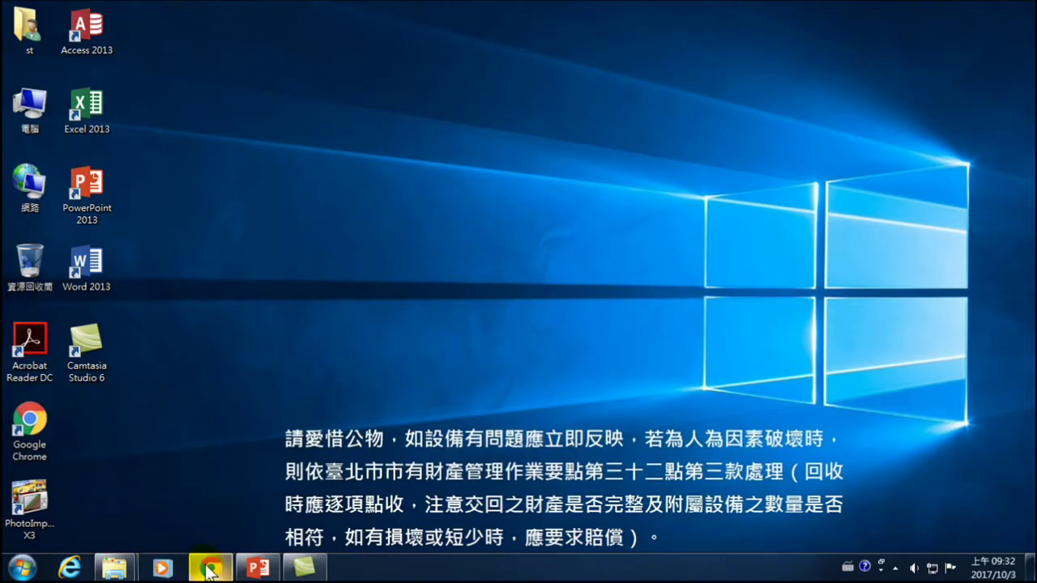
- Restore the Chrome window with the YouTube Analytics overview and open its taskbar jump list
mouse_move(215, 570)
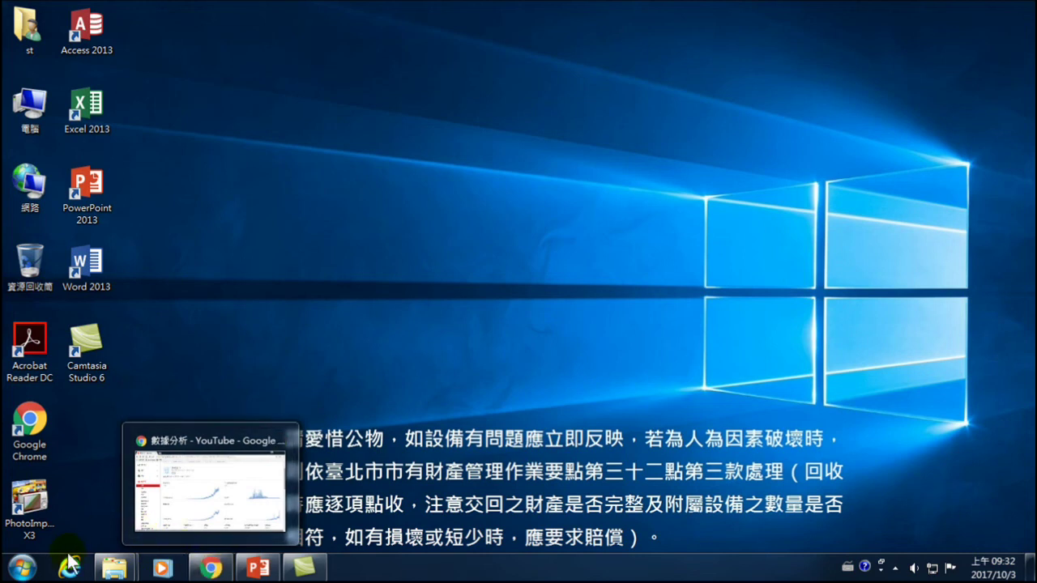
mouse_move(117, 565)
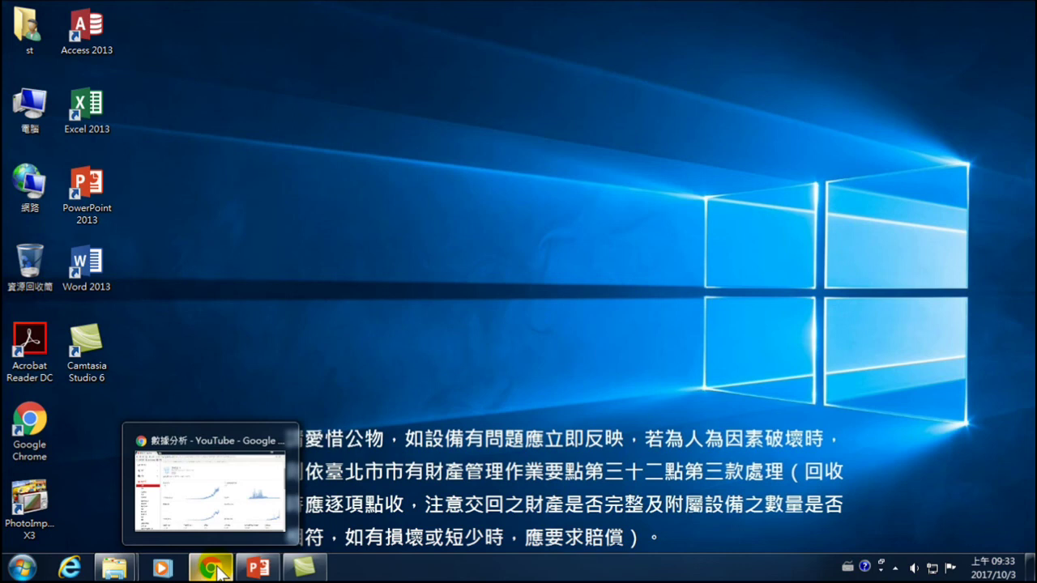
left_click(219, 569)
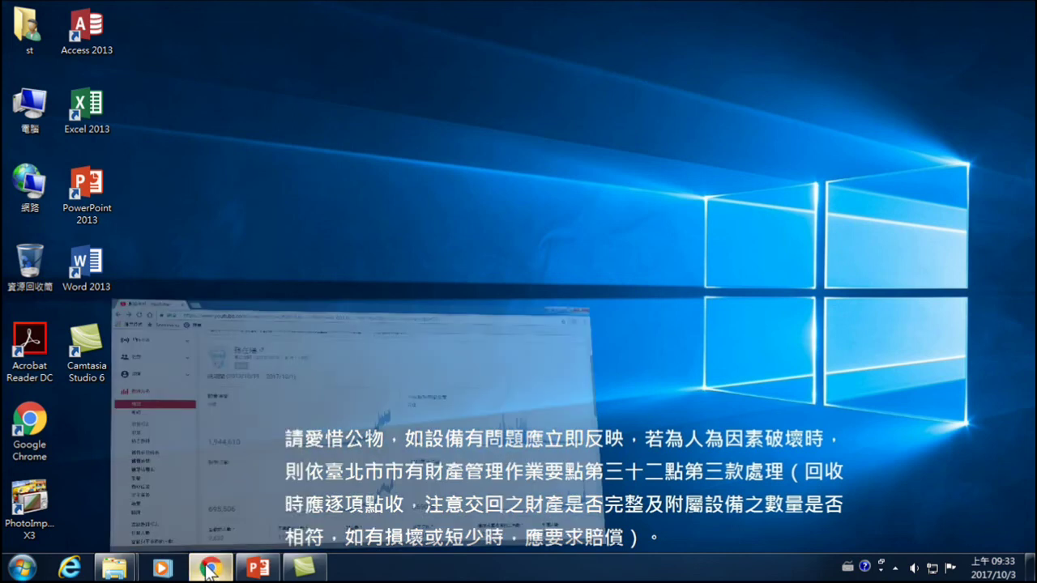
right_click(209, 569)
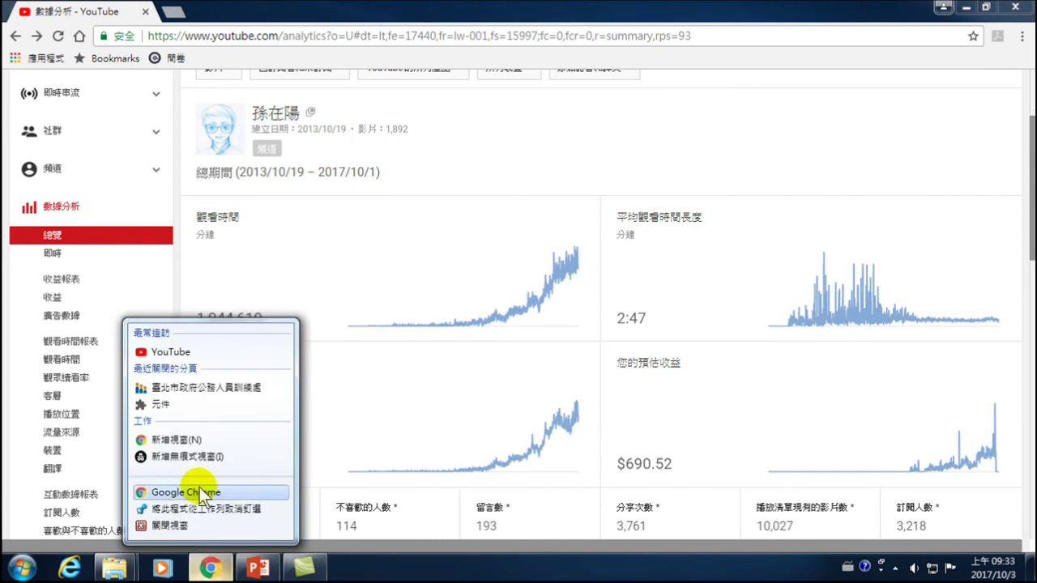
- Open a new Chrome window and load youtube.com from the address bar
left_click(197, 488)
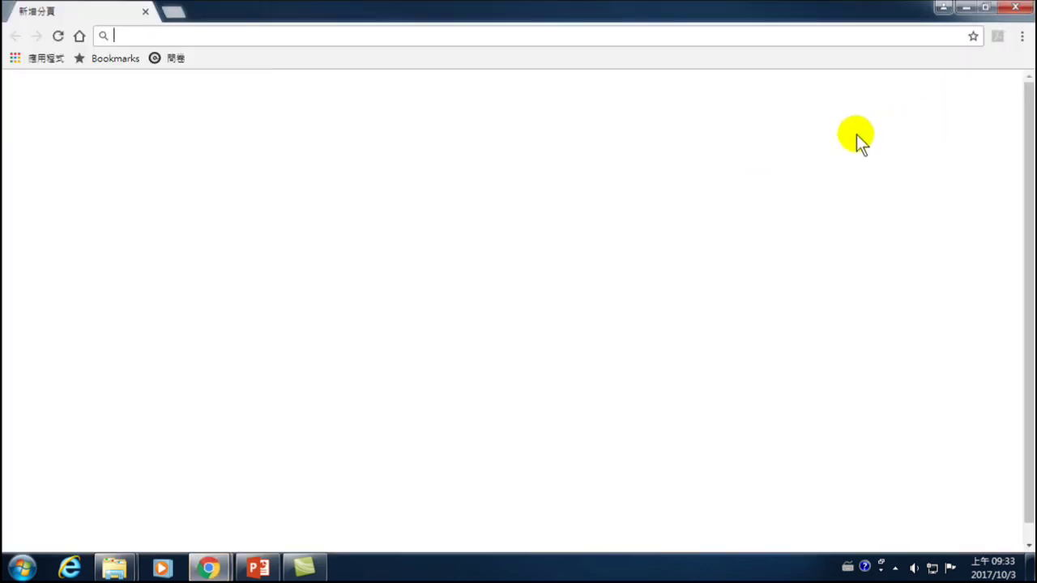
left_click(995, 94)
left_click(974, 238)
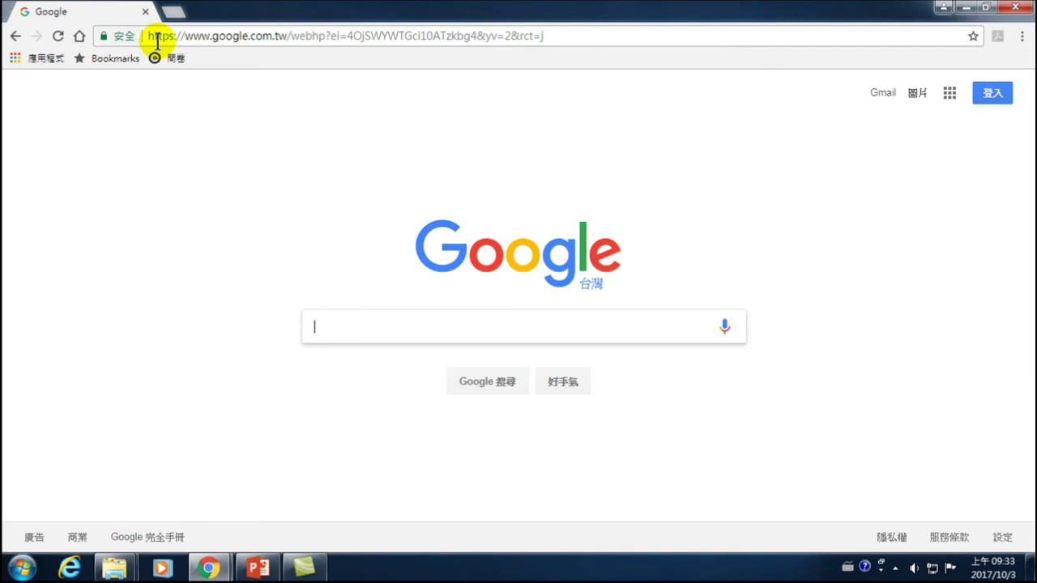
left_click(263, 34)
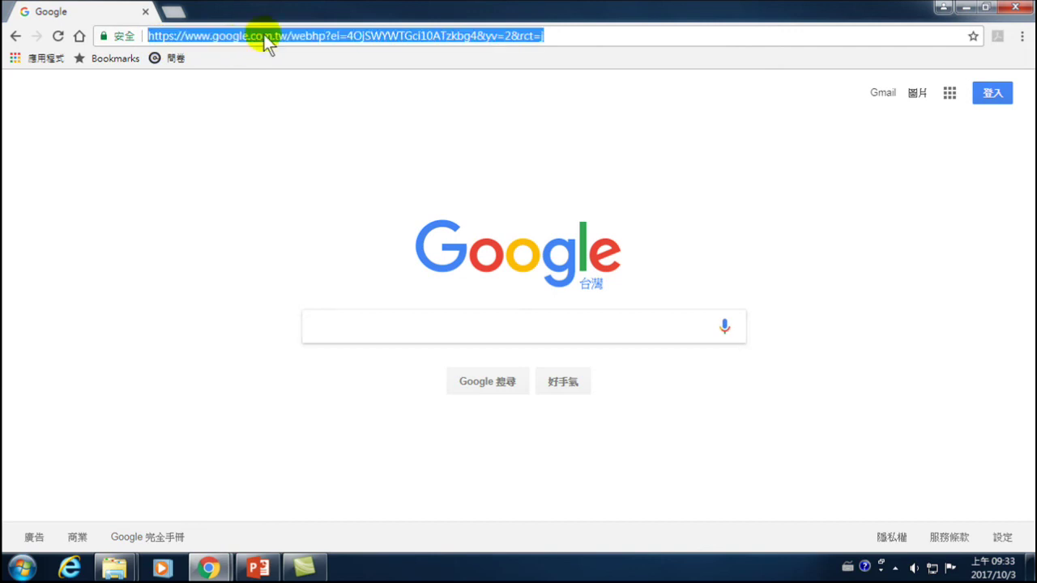
type("youtube.com")
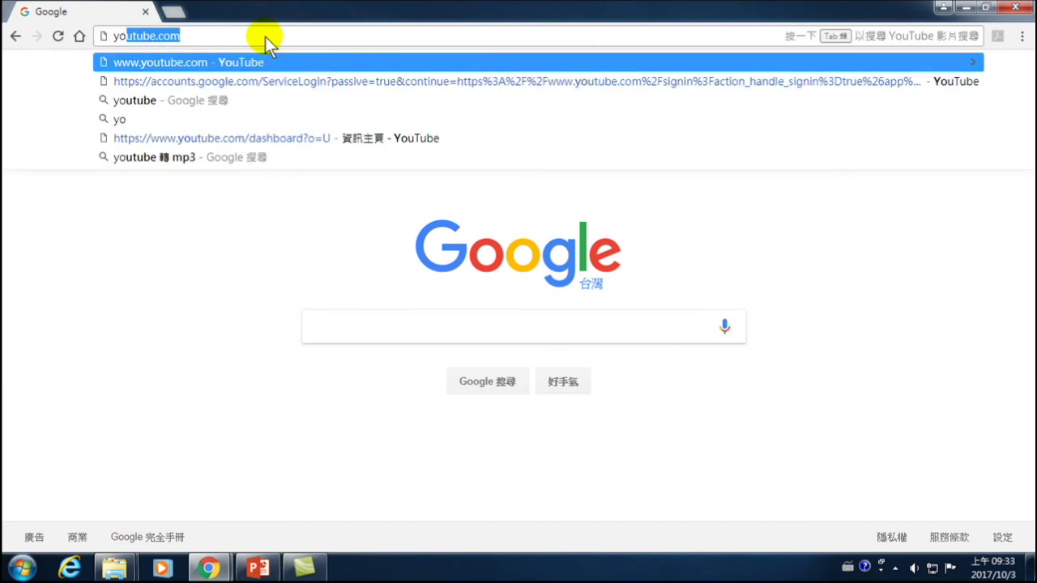
key("Return")
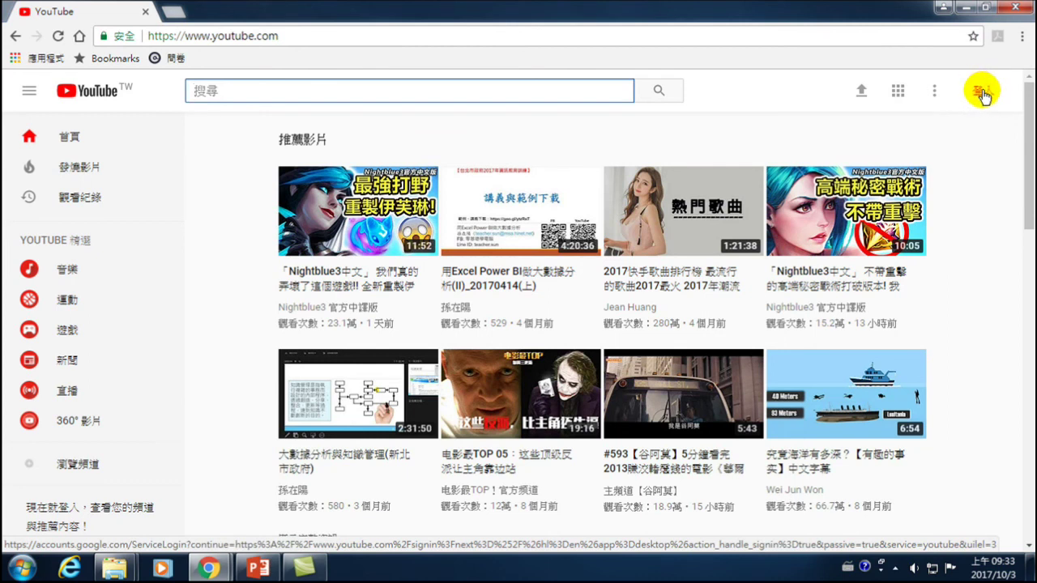
- Sign in via 登入 with the account e-mail and password, then confirm with 繼續
left_click(980, 95)
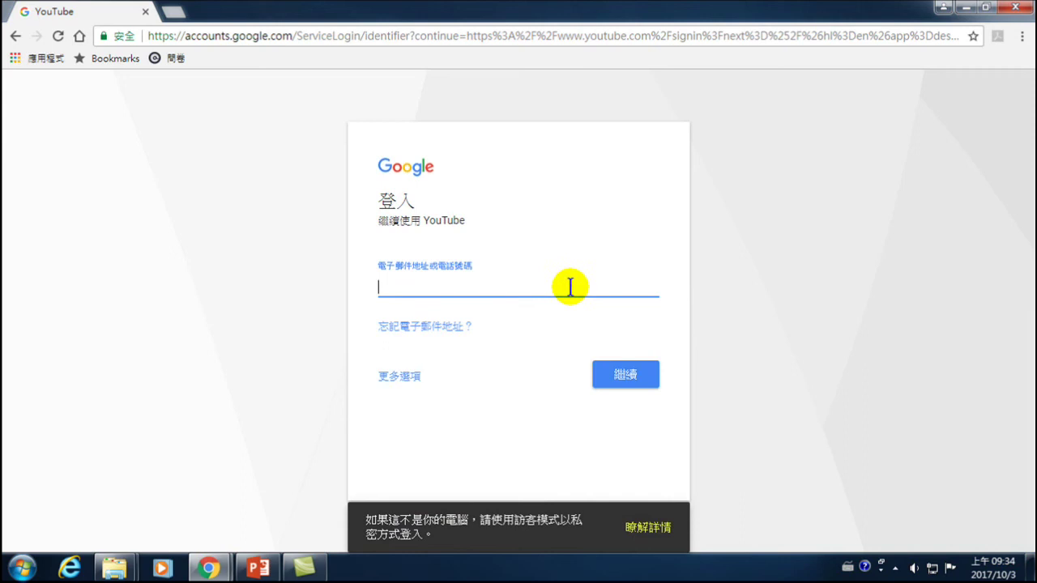
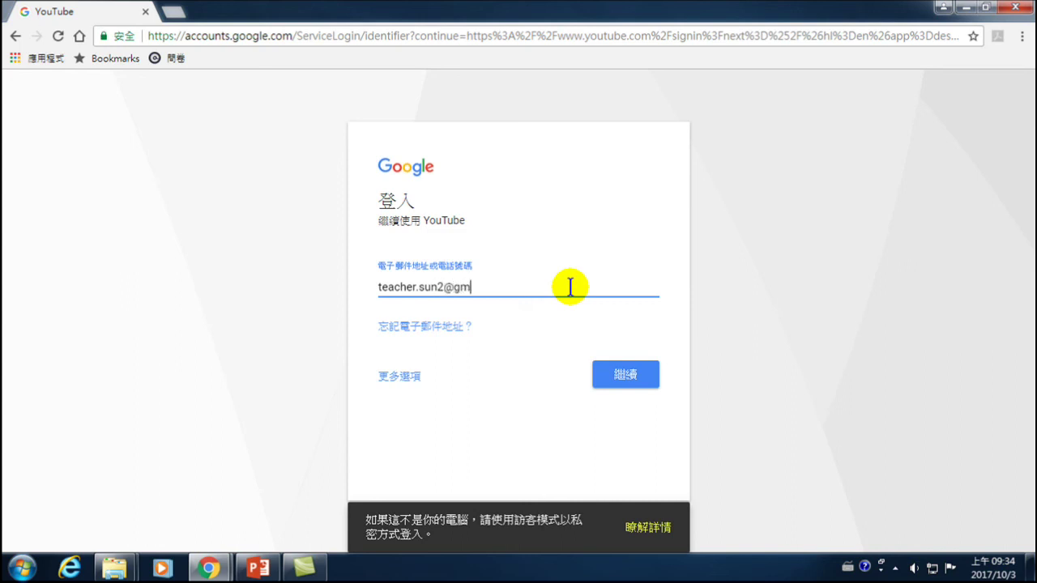
key("Return")
type("*****")
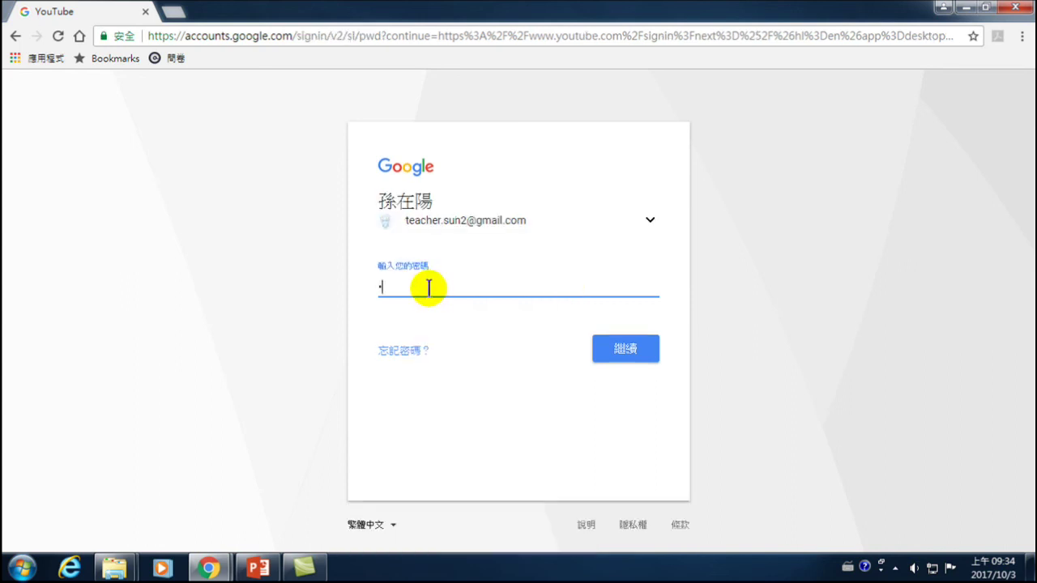
key("BackSpace")
key("BackSpace")
key("BackSpace")
key("BackSpace")
key("BackSpace")
type("*********")
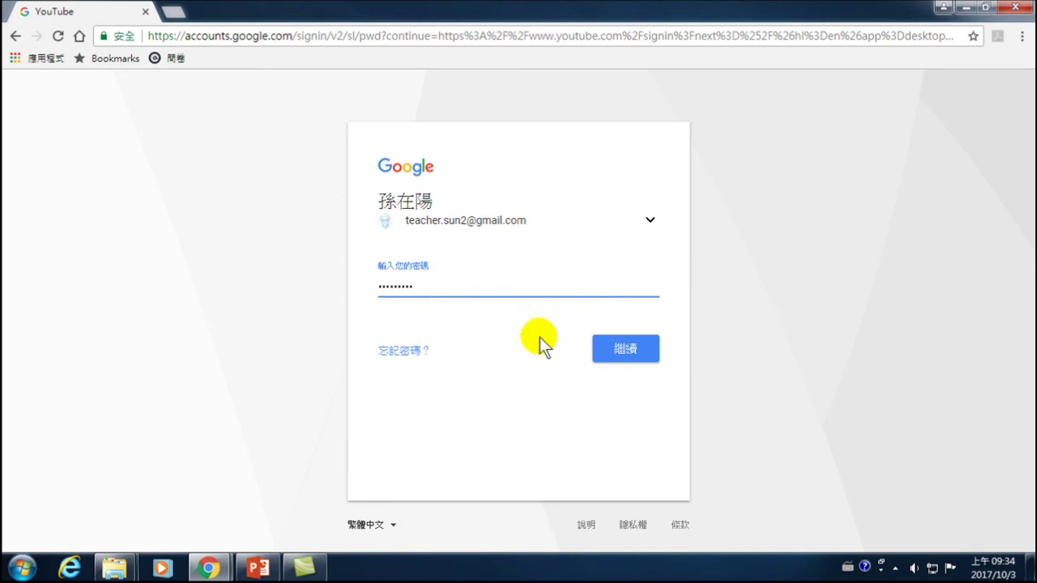
left_click(618, 349)
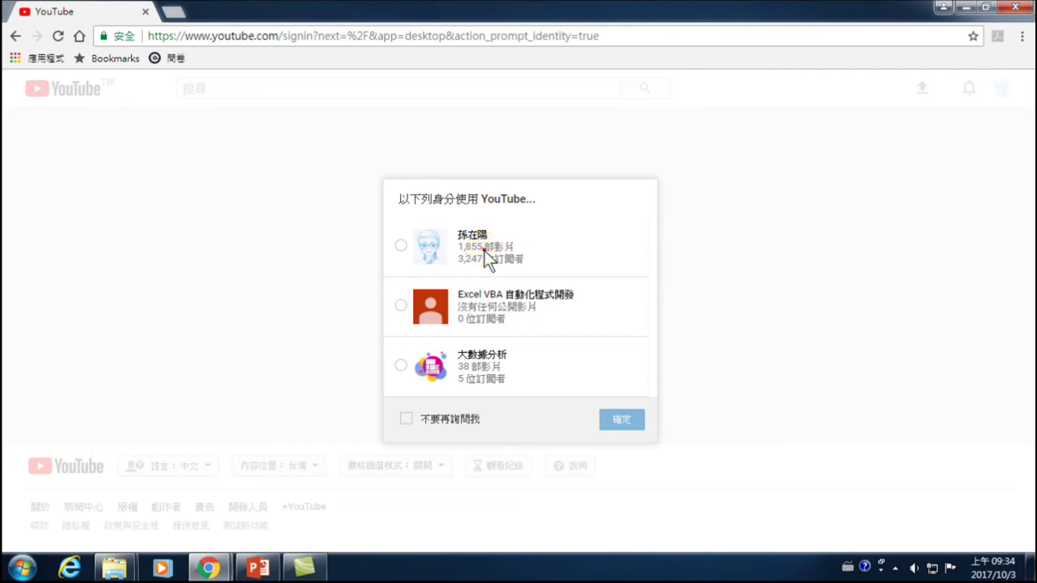
- Select the first channel identity (1,855 videos) and confirm with 確定
left_click(484, 250)
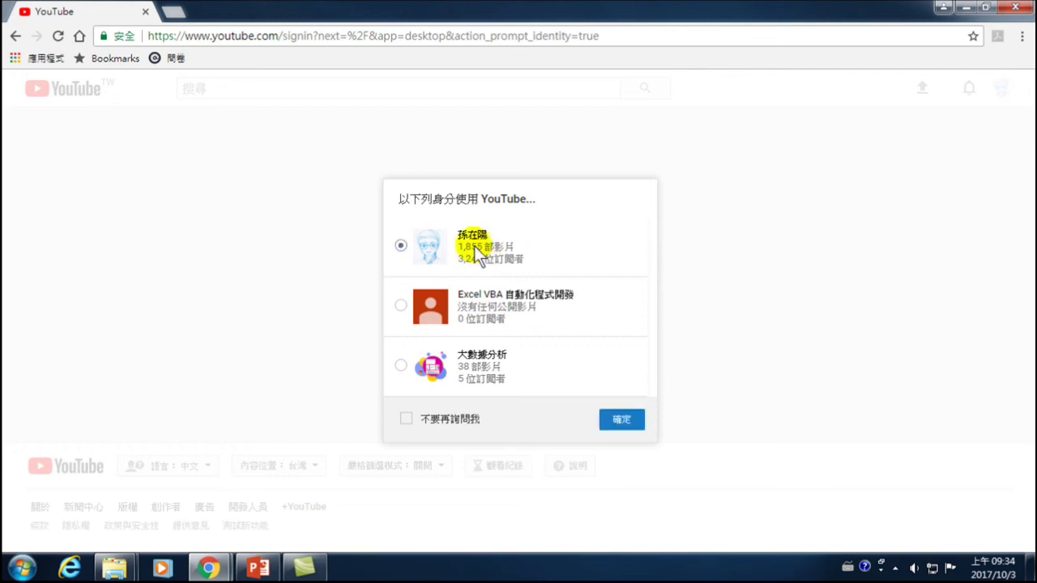
left_click(621, 419)
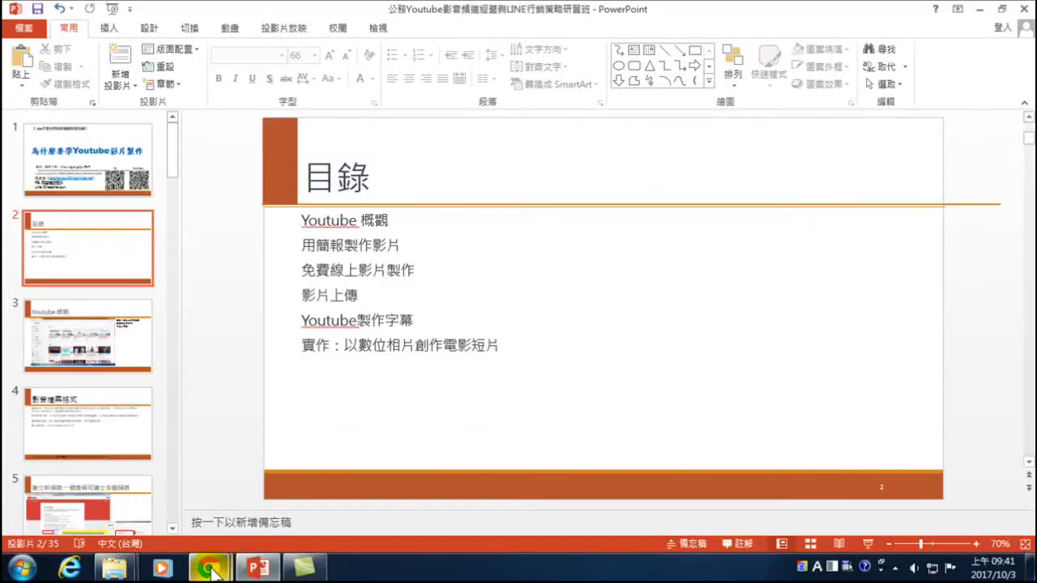
- Bring the 數據分析 - YouTube window forward and return to the top of the page
mouse_move(208, 567)
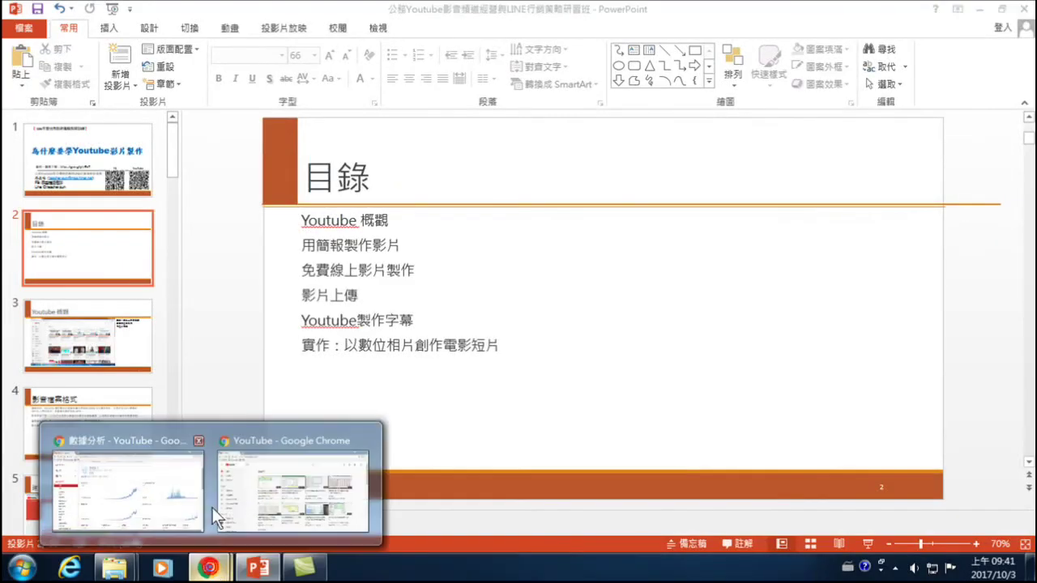
left_click(185, 519)
scroll(57, 202, "up", 3)
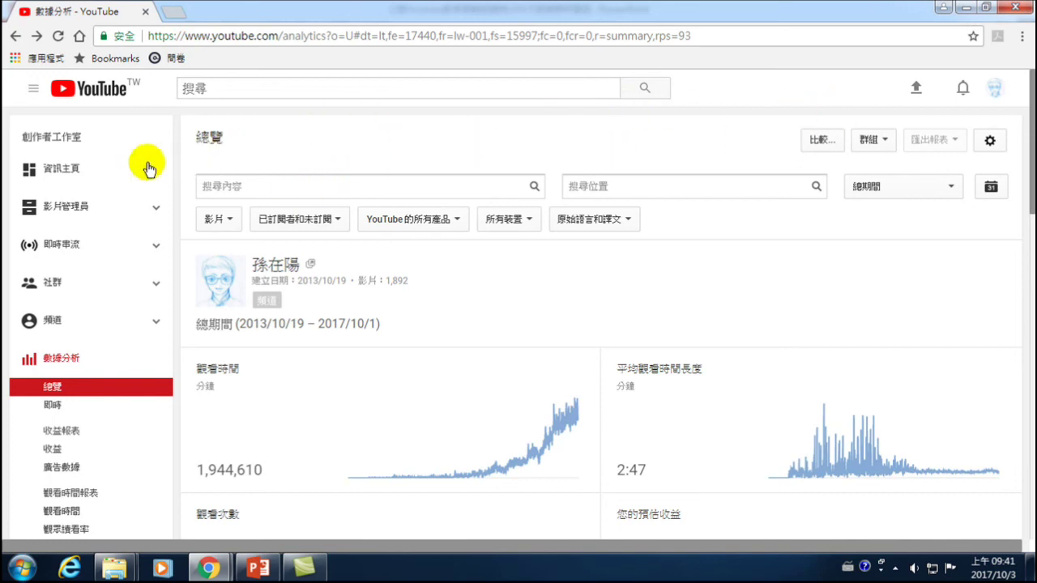
left_click(997, 88)
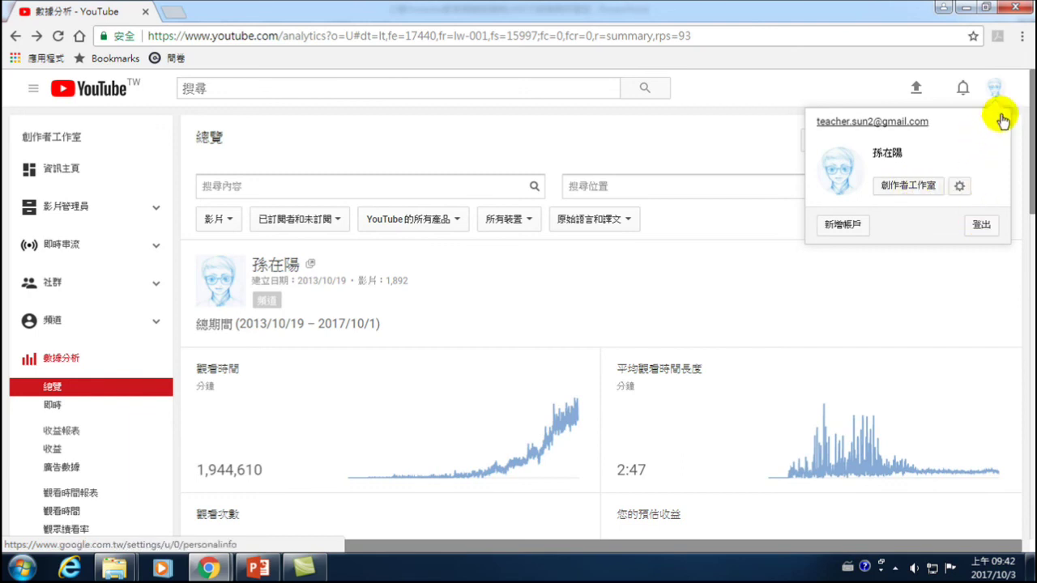
left_click(804, 90)
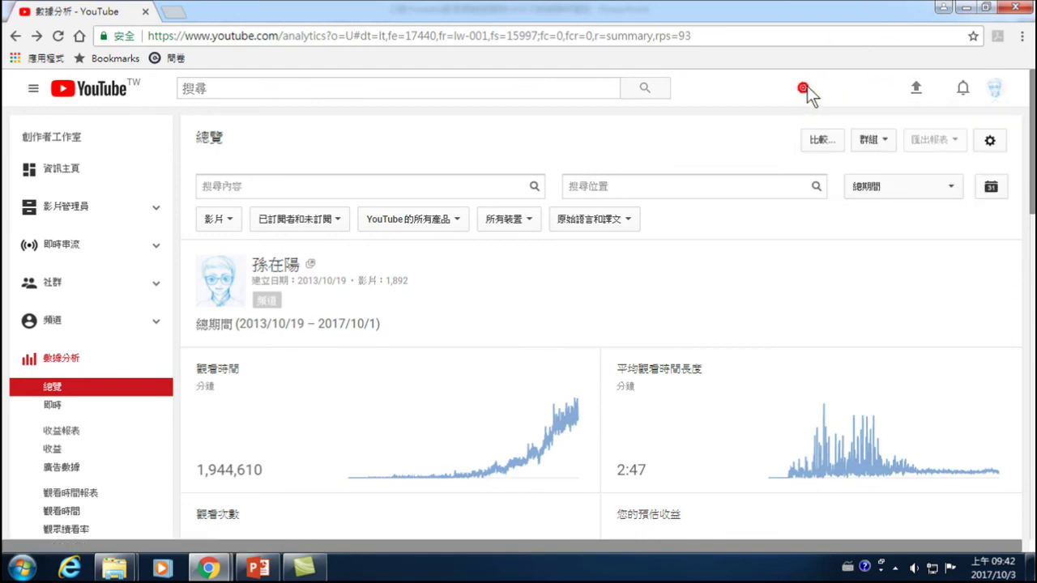
left_click(963, 93)
left_click(963, 93)
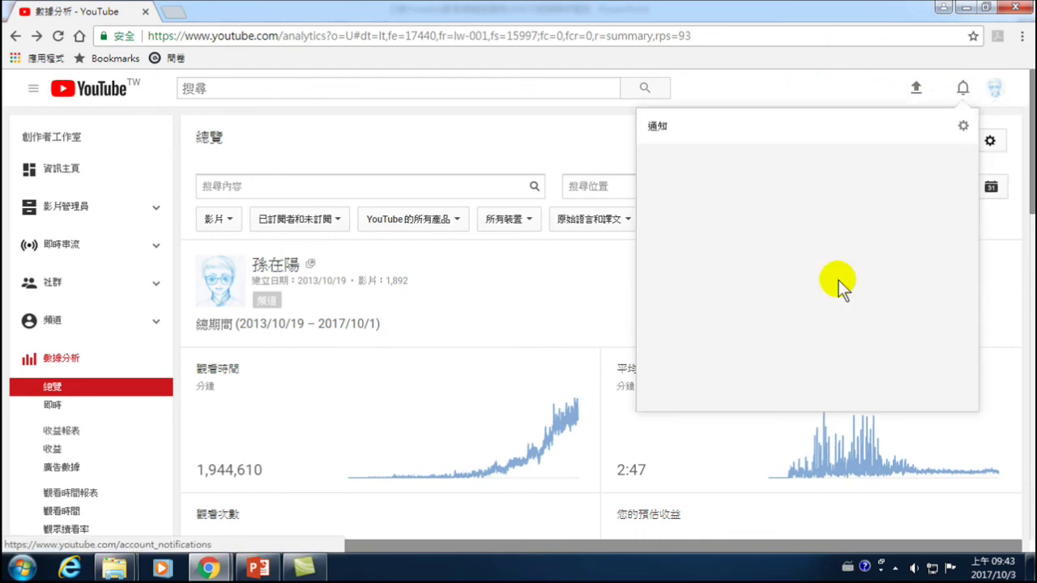
left_click(903, 96)
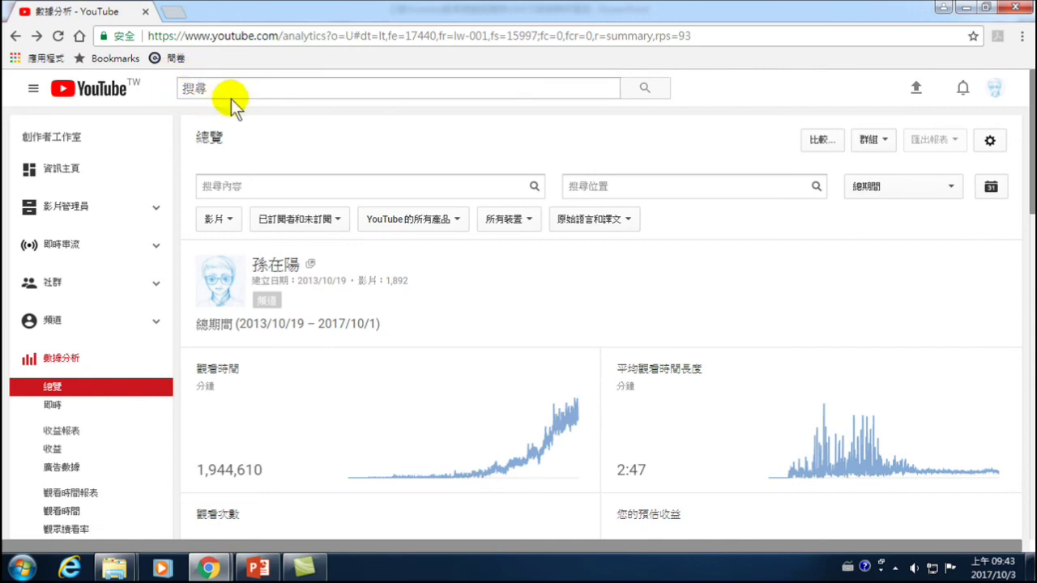
left_click(33, 92)
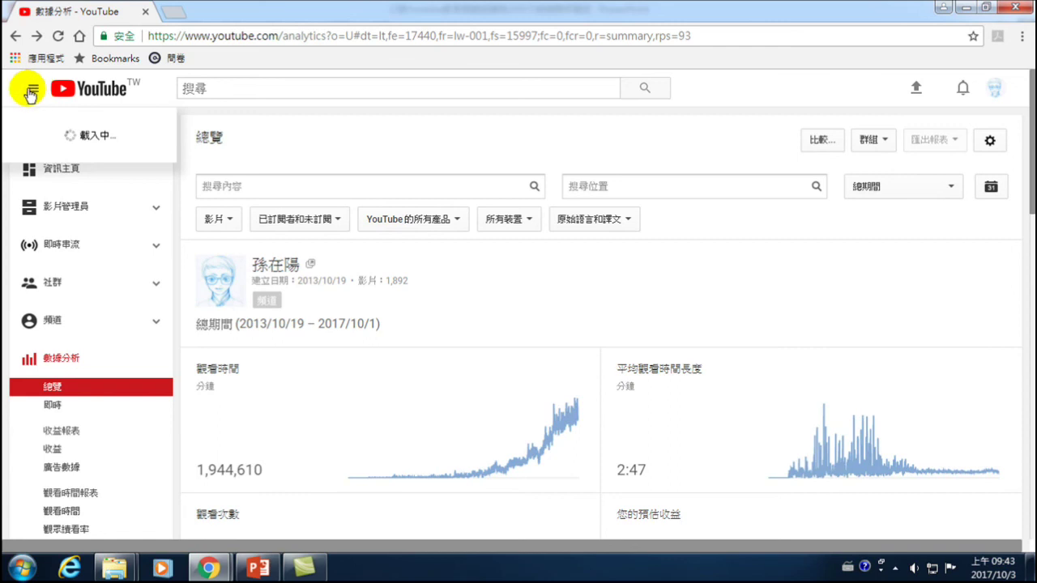
left_click(221, 91)
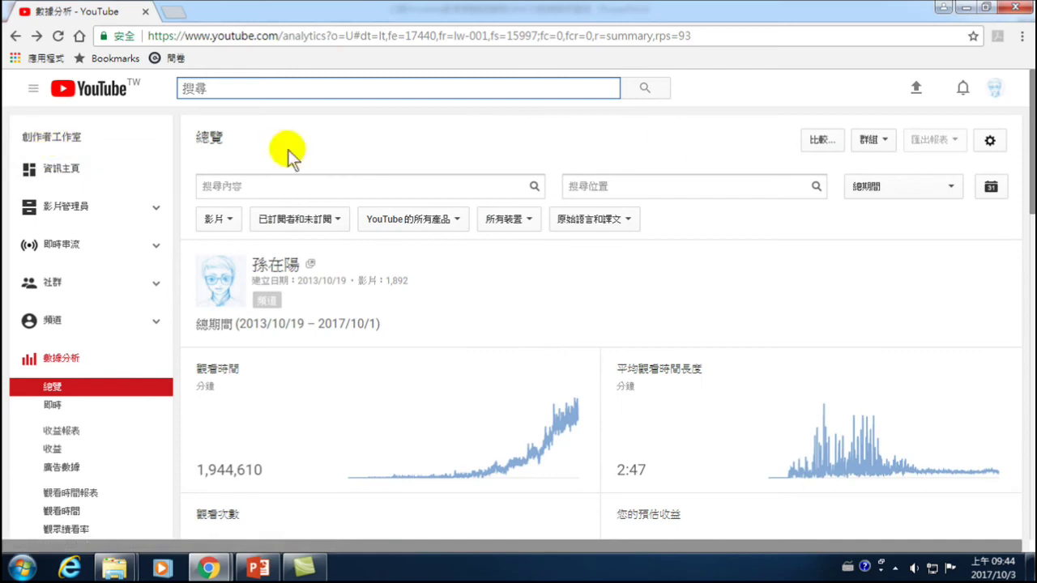
- Open 創作者工作室 from the avatar menu to view the 28-day dashboard summary
left_click(995, 84)
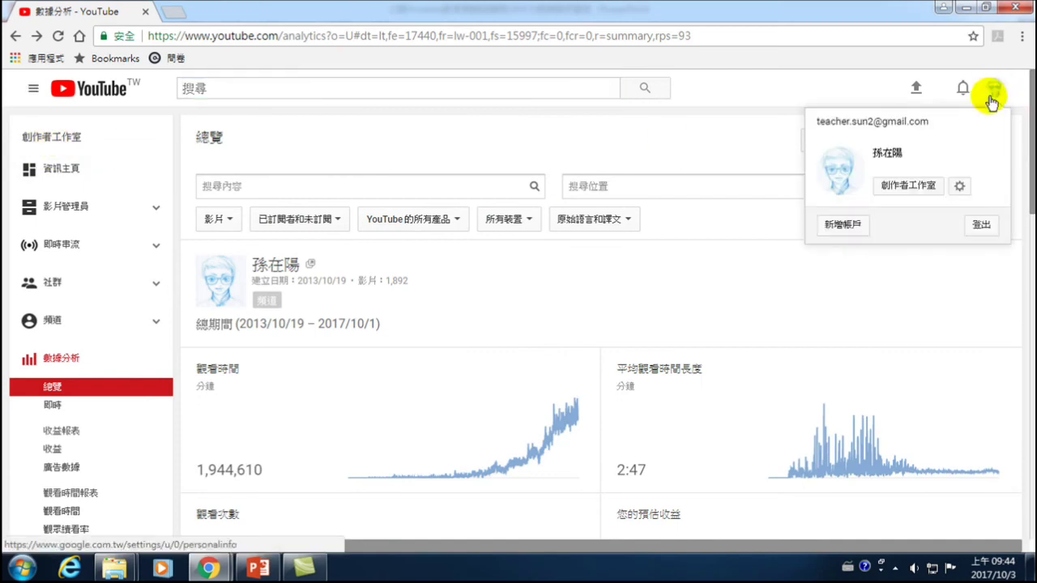
left_click(898, 187)
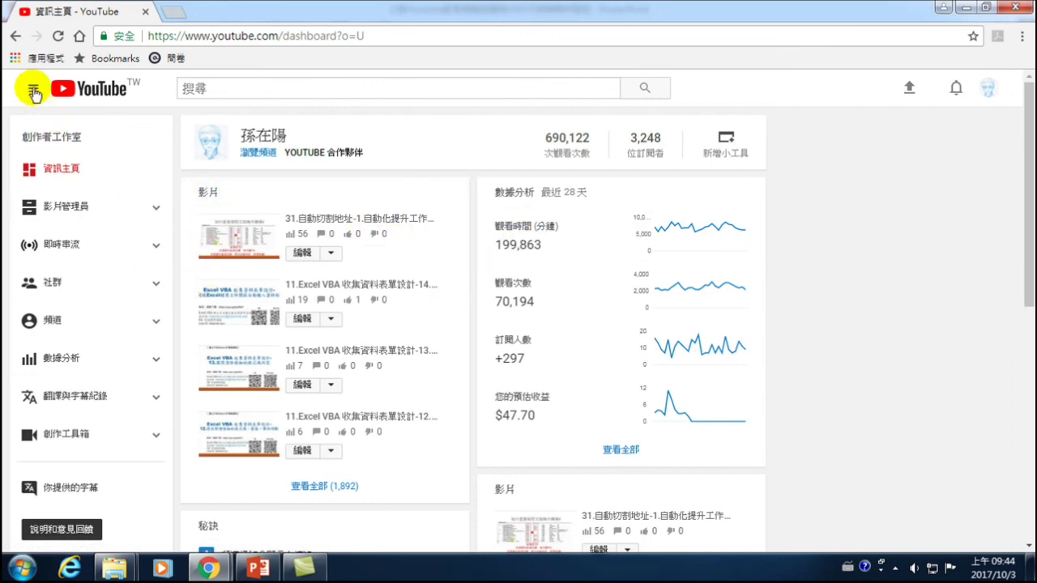
left_click(34, 91)
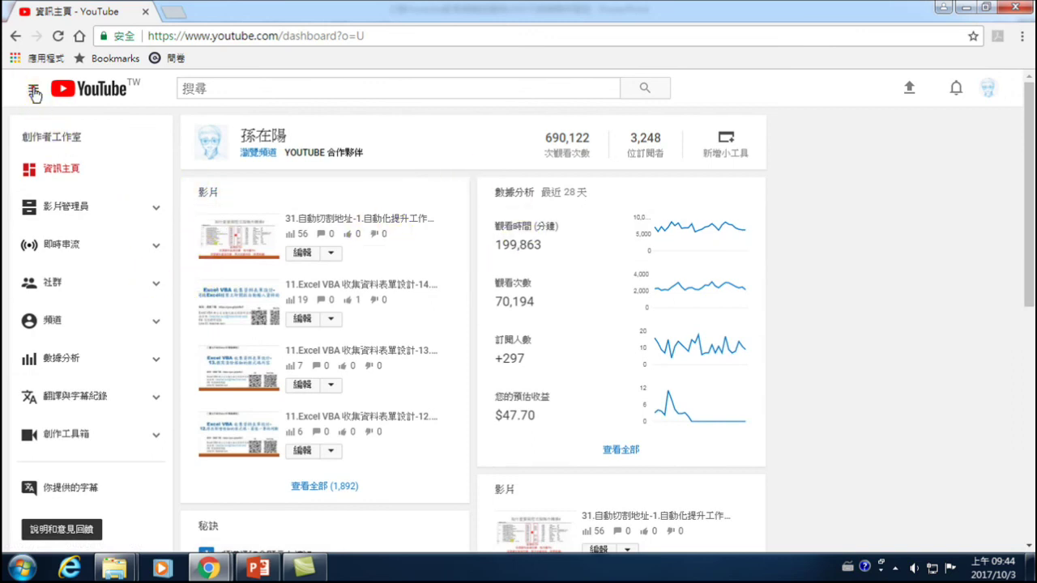
- Go to 首頁 and browse down to the 大數據分析 shelf and back
left_click(65, 132)
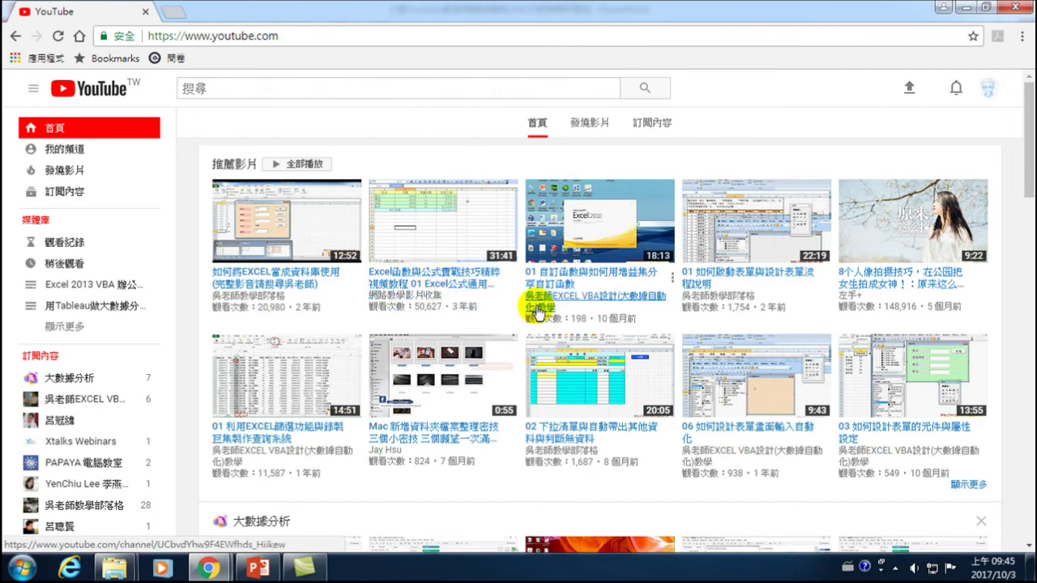
scroll(536, 314, "down", 3)
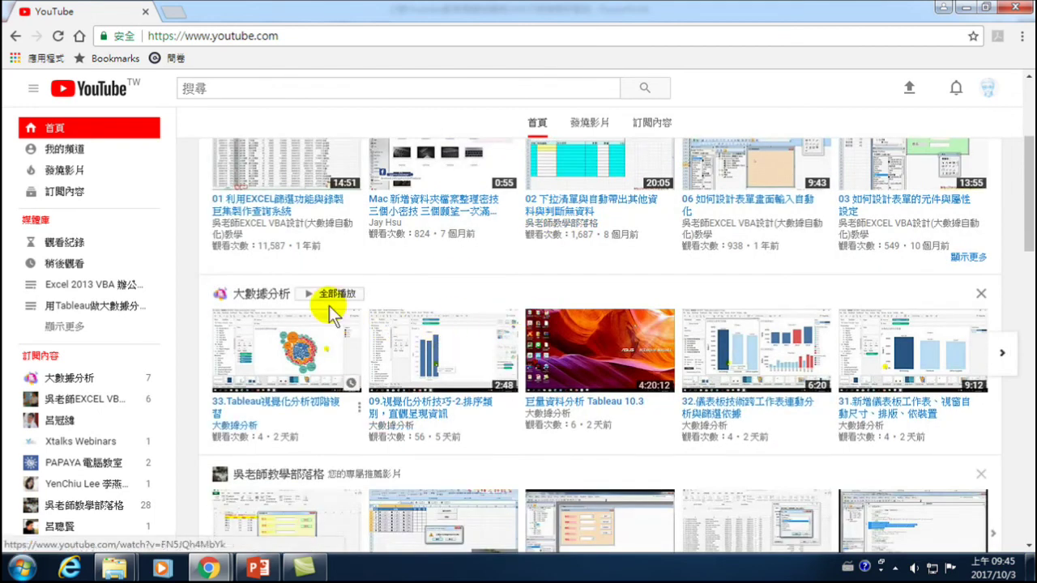
mouse_move(278, 379)
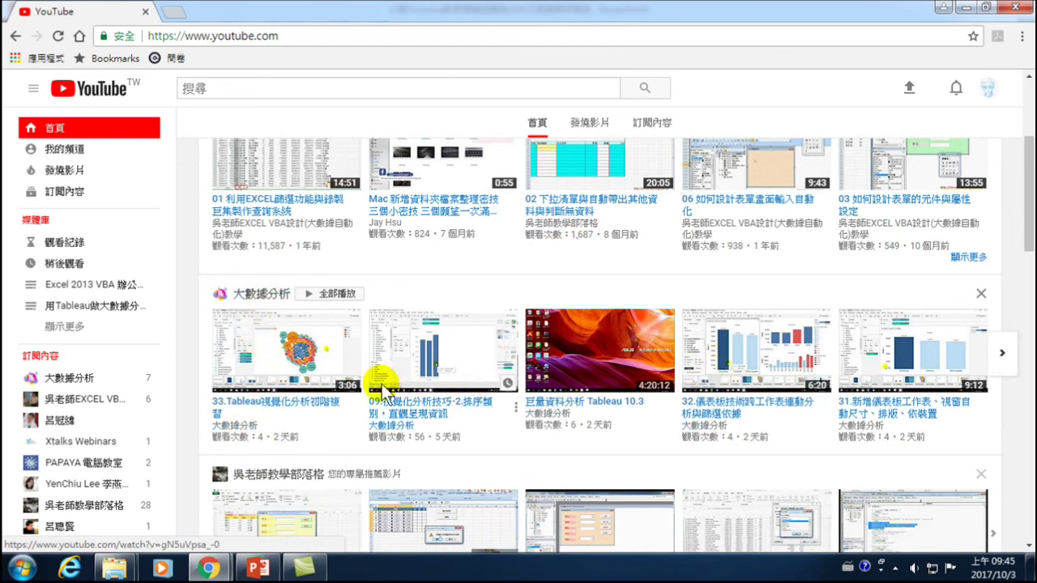
scroll(366, 274, "up", 3)
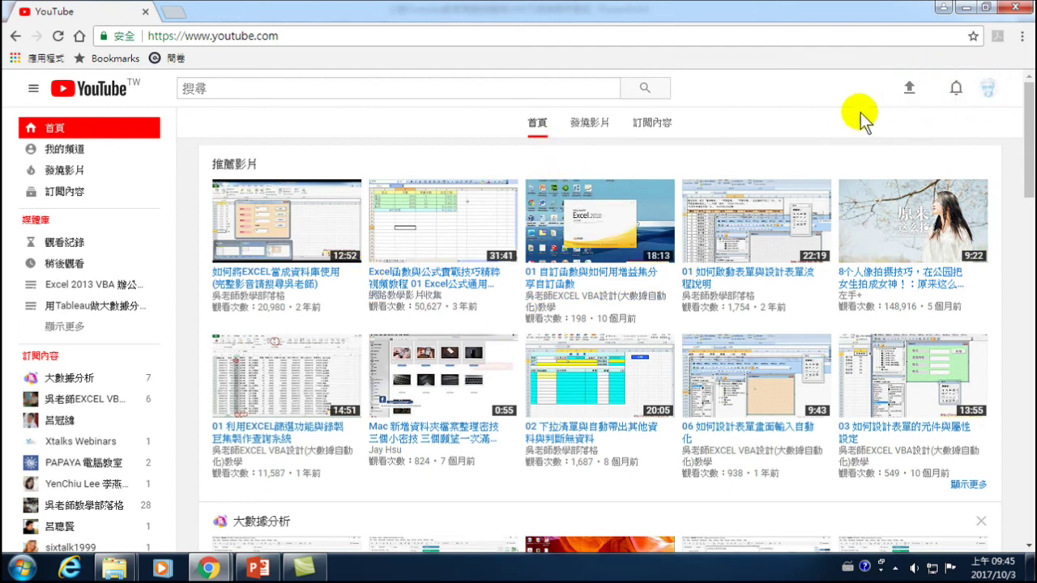
left_click(988, 88)
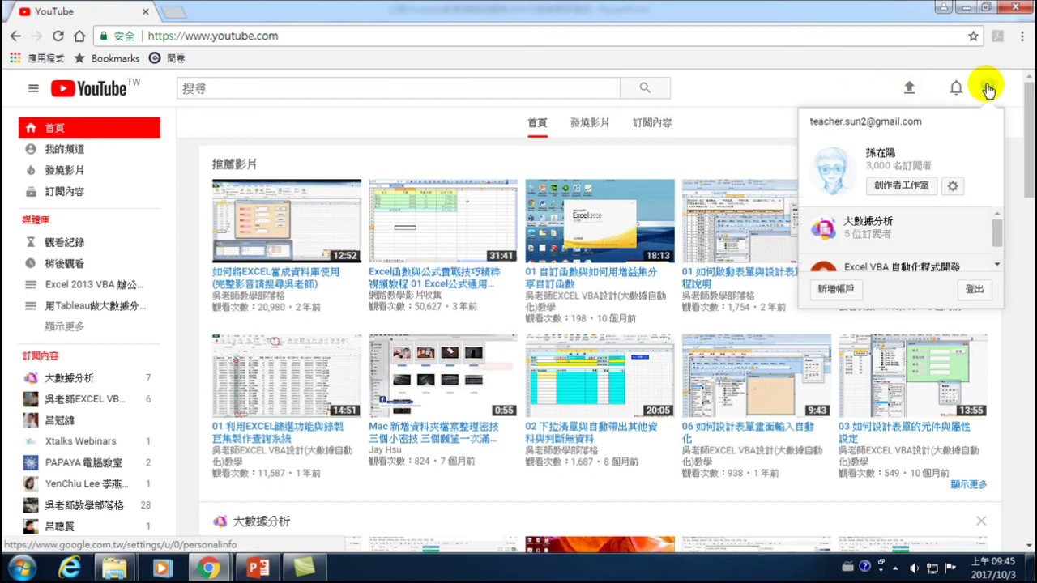
- Return to the 創作者工作室 dashboard from the account dropdown
left_click(902, 186)
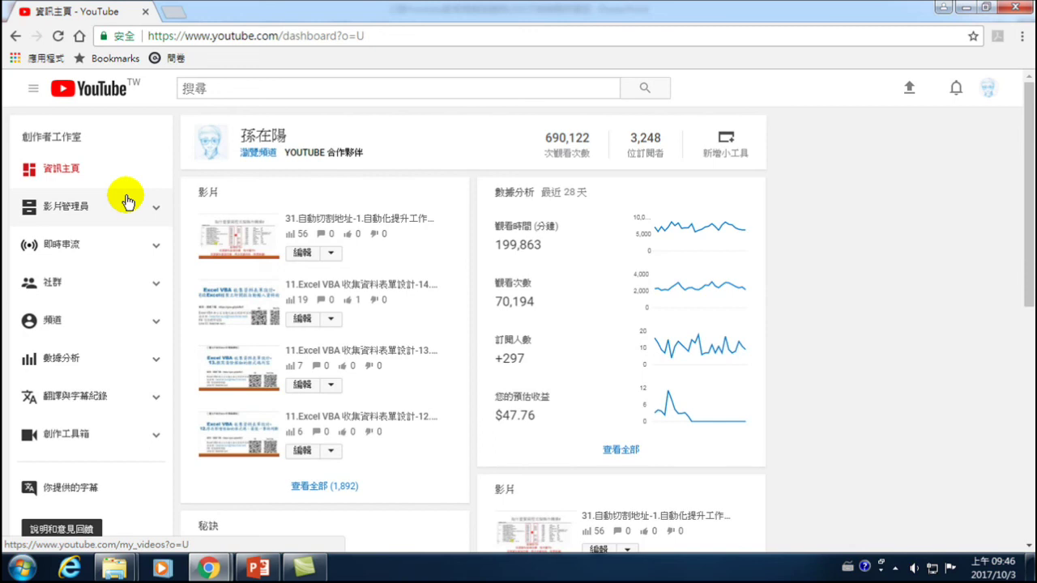
left_click(277, 90)
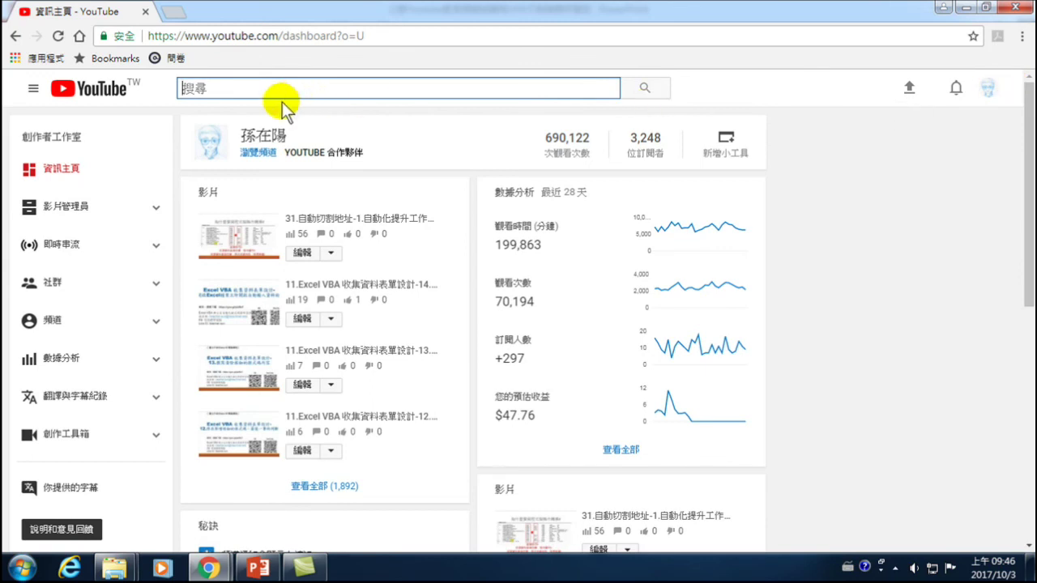
- Search YouTube for 'Youtube影片下載' and play the video '1分鐘學會YouTube影片下載的方法'
left_click(250, 87)
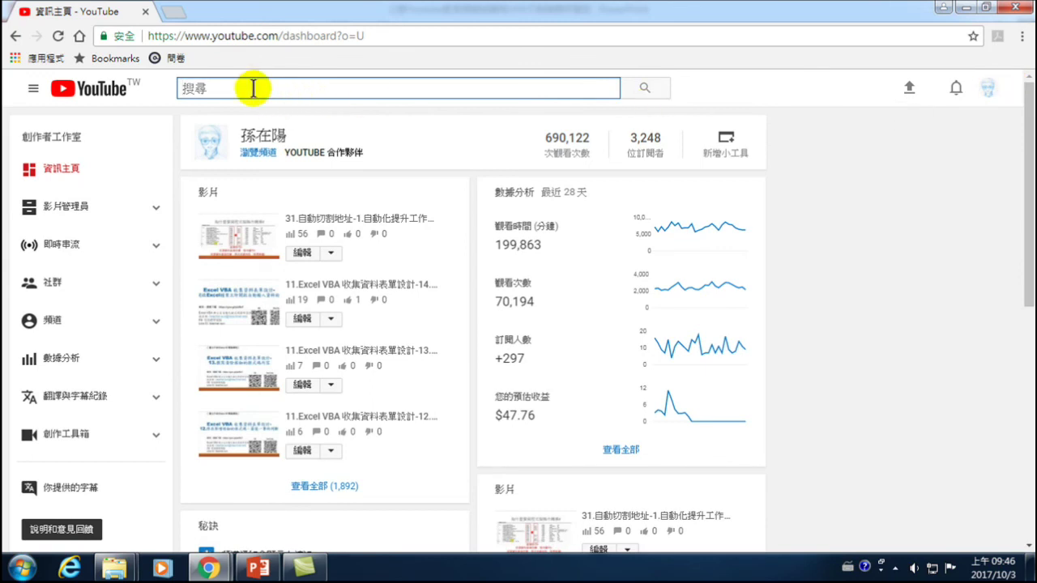
key("ctrl+space")
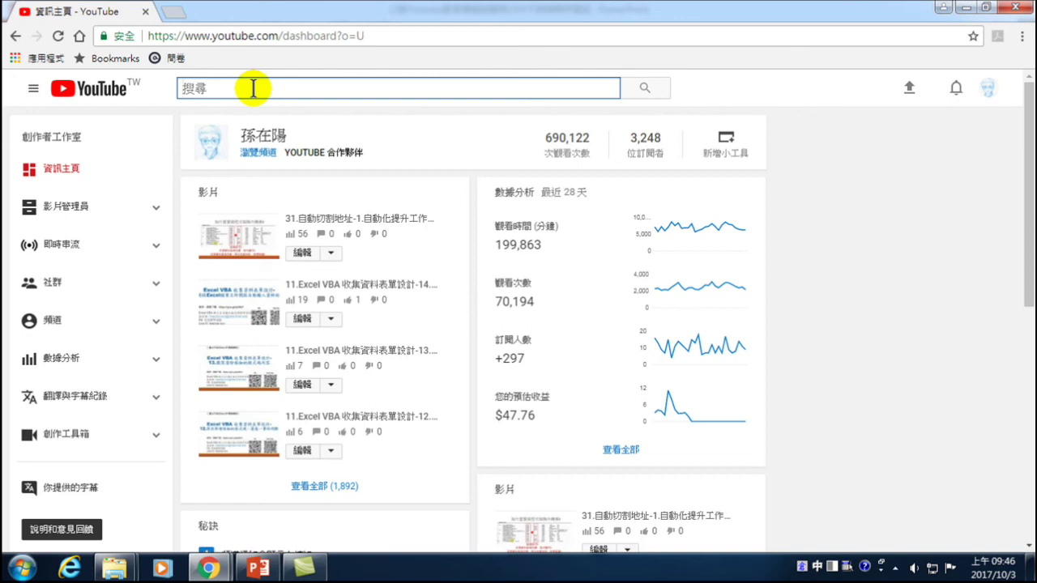
type("Y")
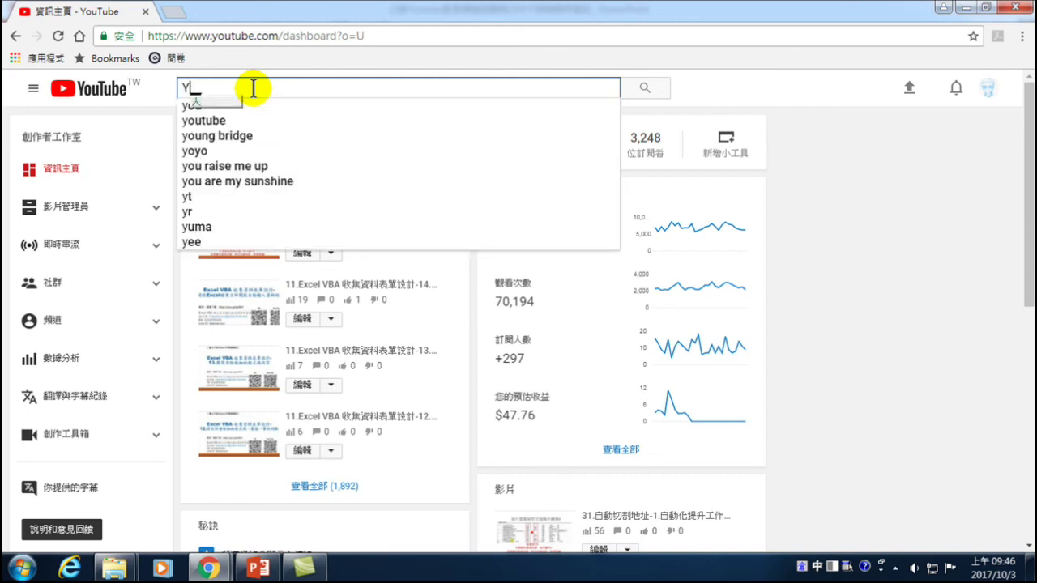
type("outub")
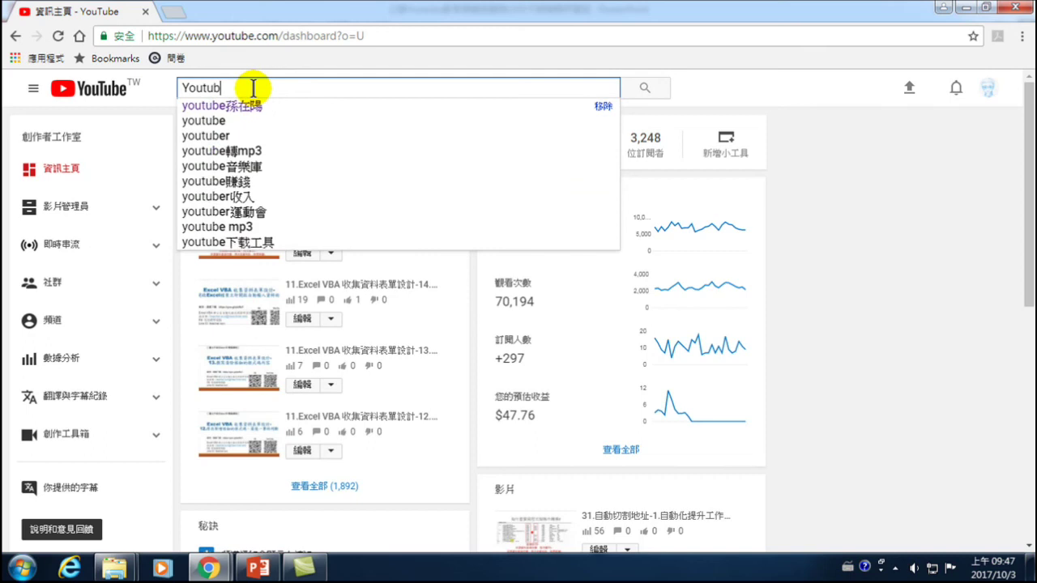
type("e影")
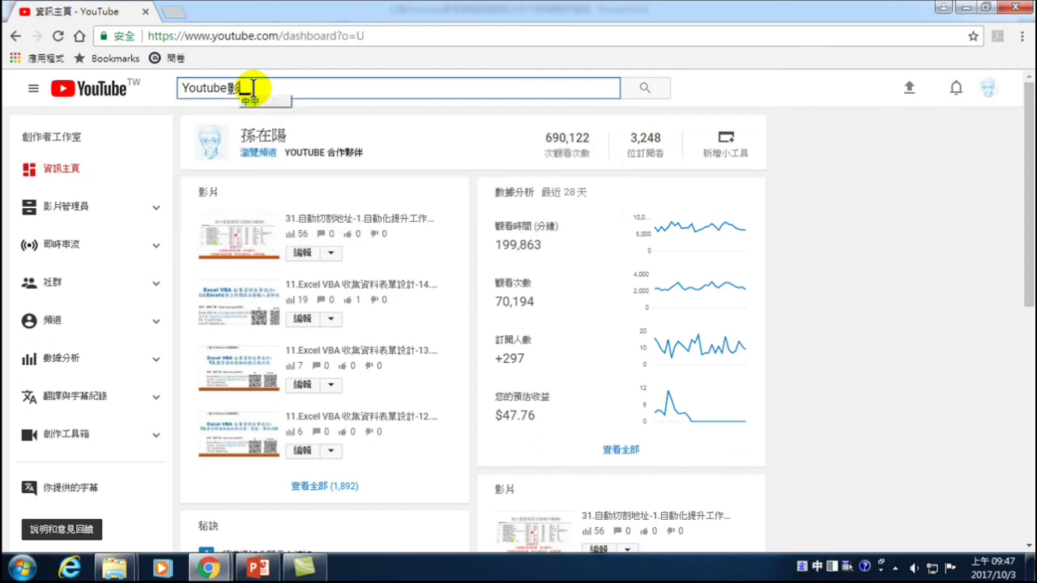
type("片下載")
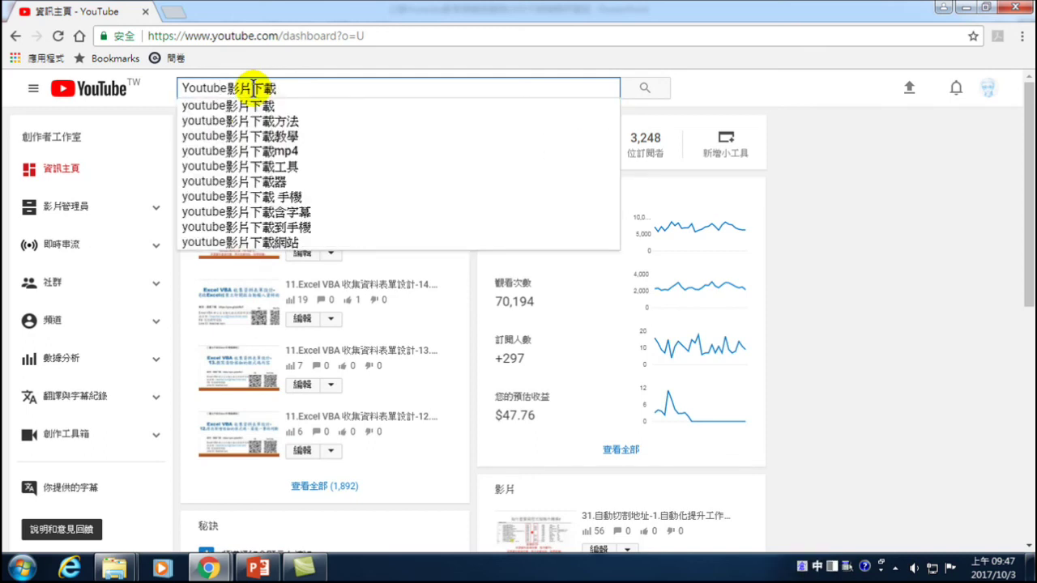
key("Return")
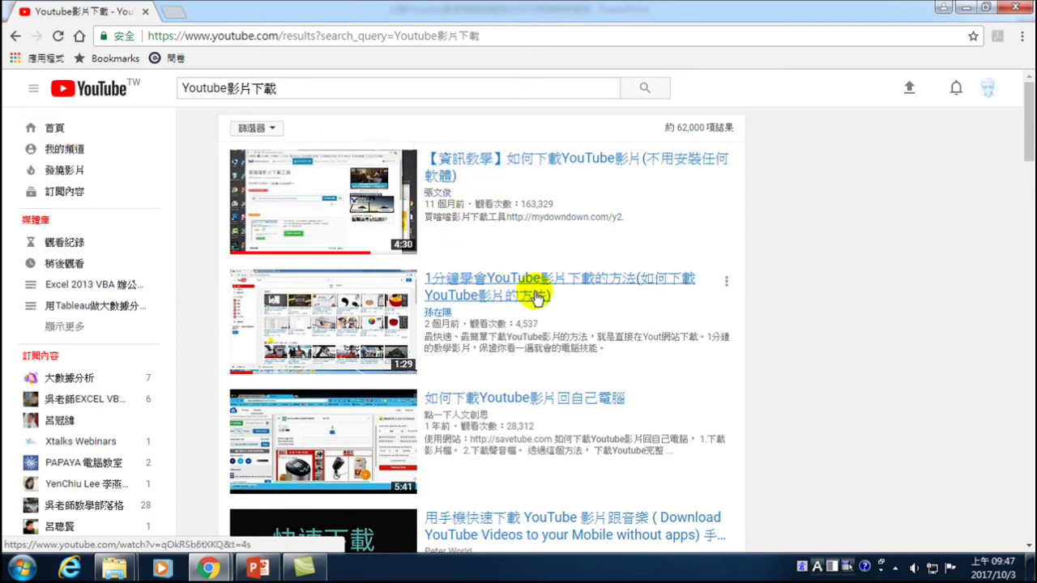
left_click(489, 282)
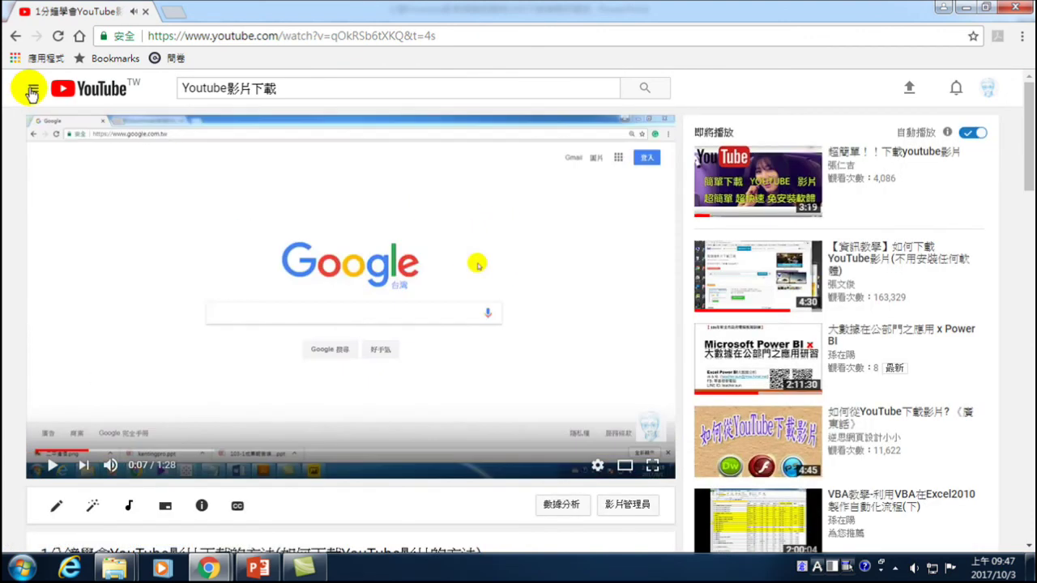
left_click(32, 91)
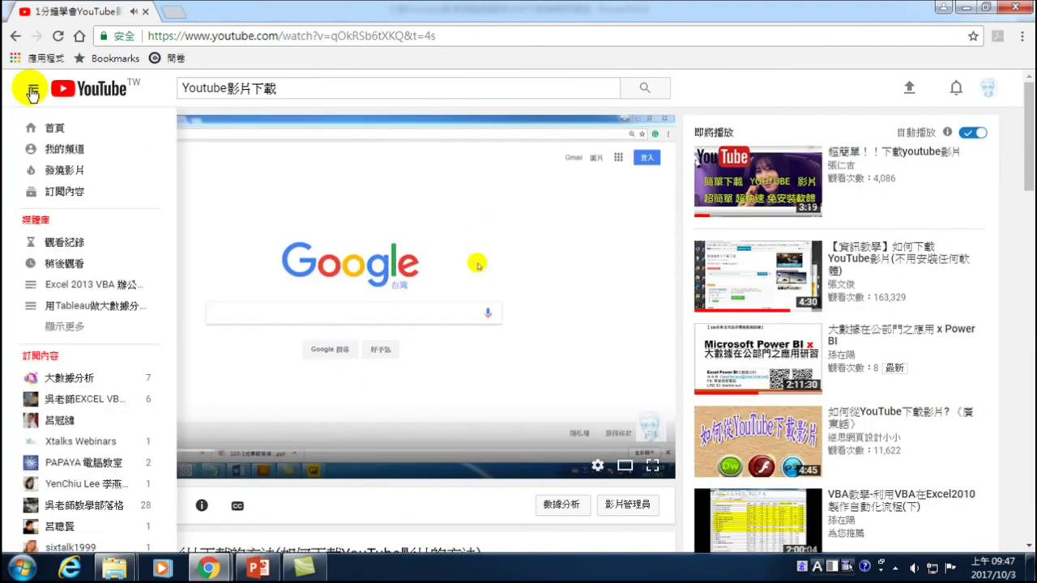
- Go to the YouTube home page (首頁) and browse its recommended videos
left_click(57, 128)
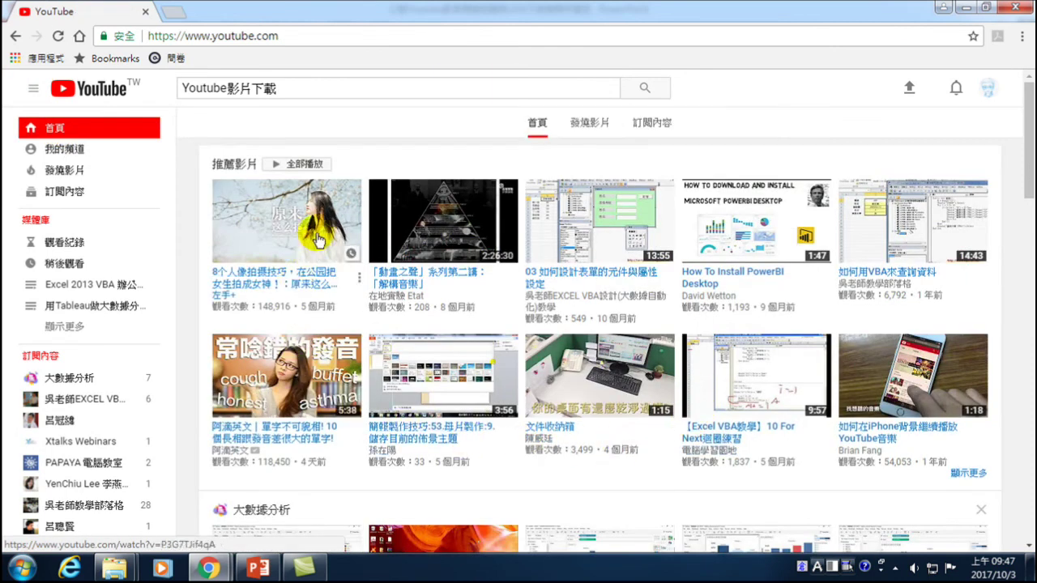
mouse_move(723, 220)
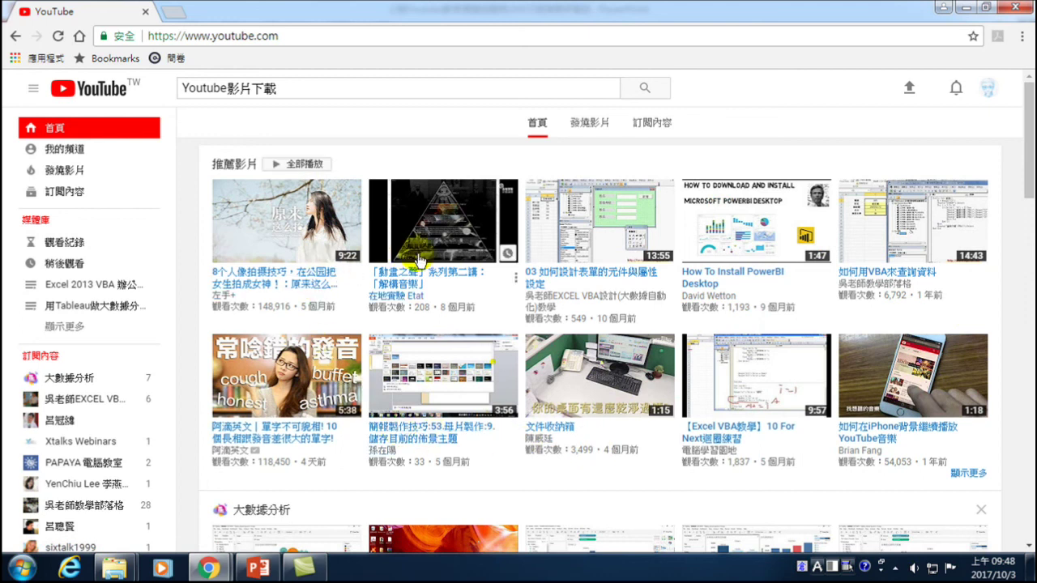
mouse_move(420, 259)
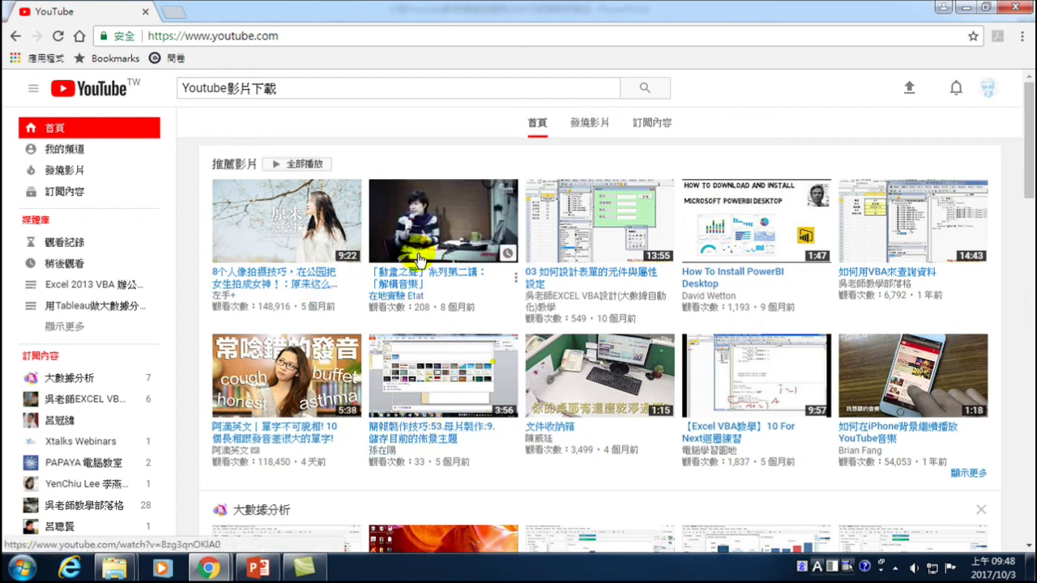
mouse_move(409, 418)
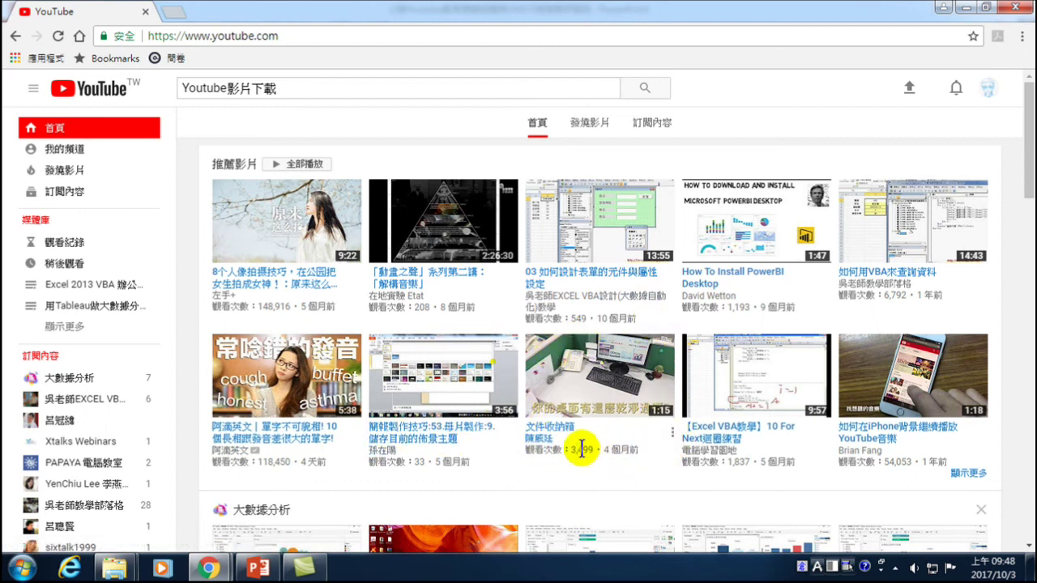
mouse_move(741, 379)
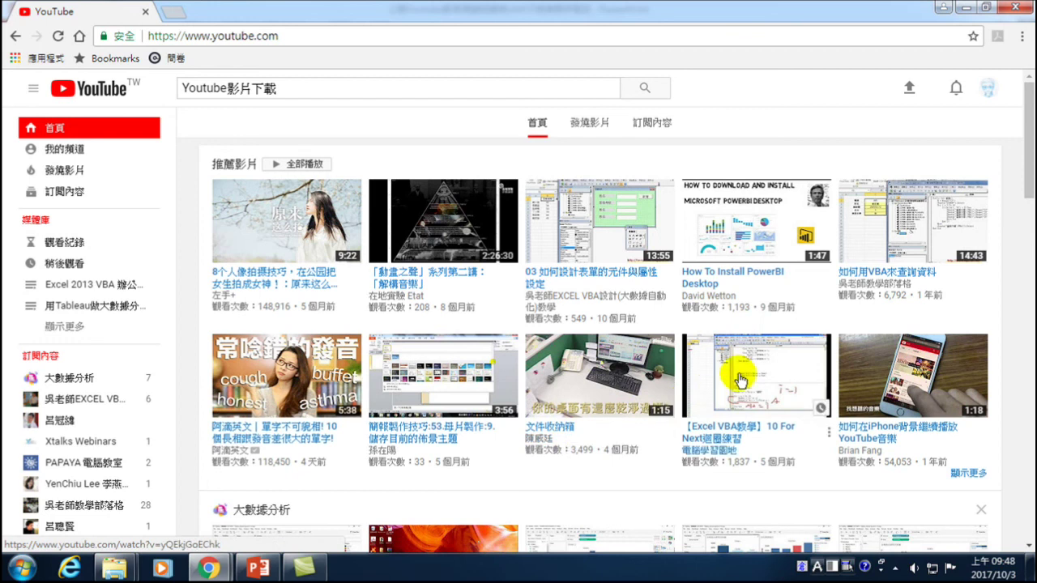
mouse_move(898, 235)
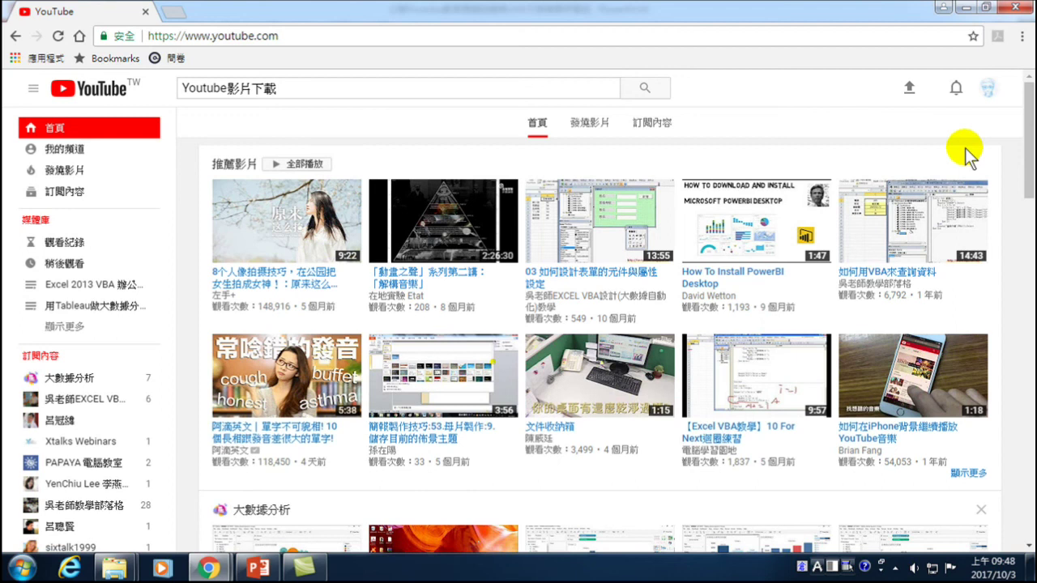
mouse_move(703, 259)
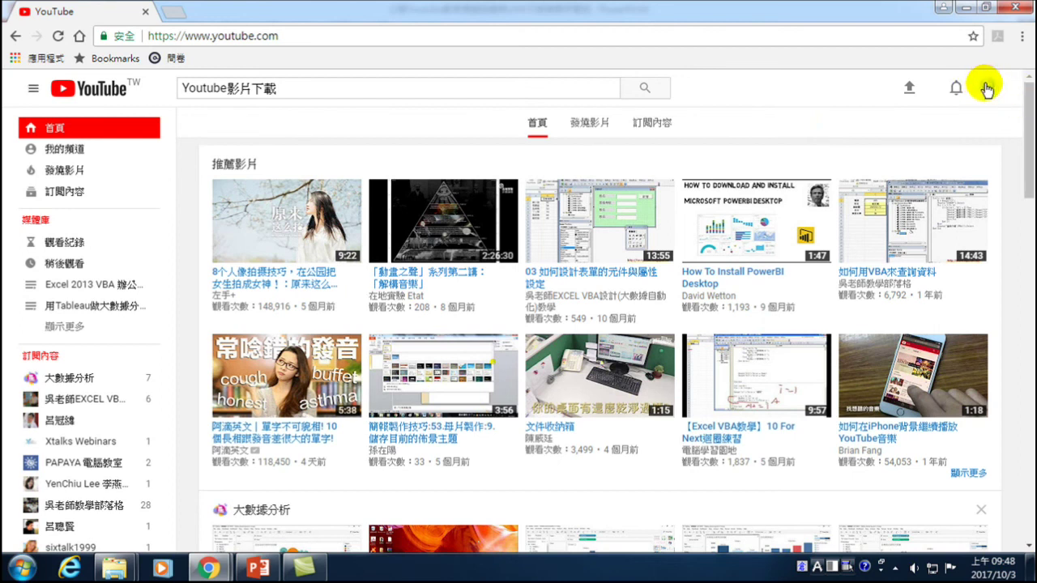
- Open 創作者工作室 from the avatar menu and switch to the Excel VBA 自動化程式開發 channel
left_click(987, 89)
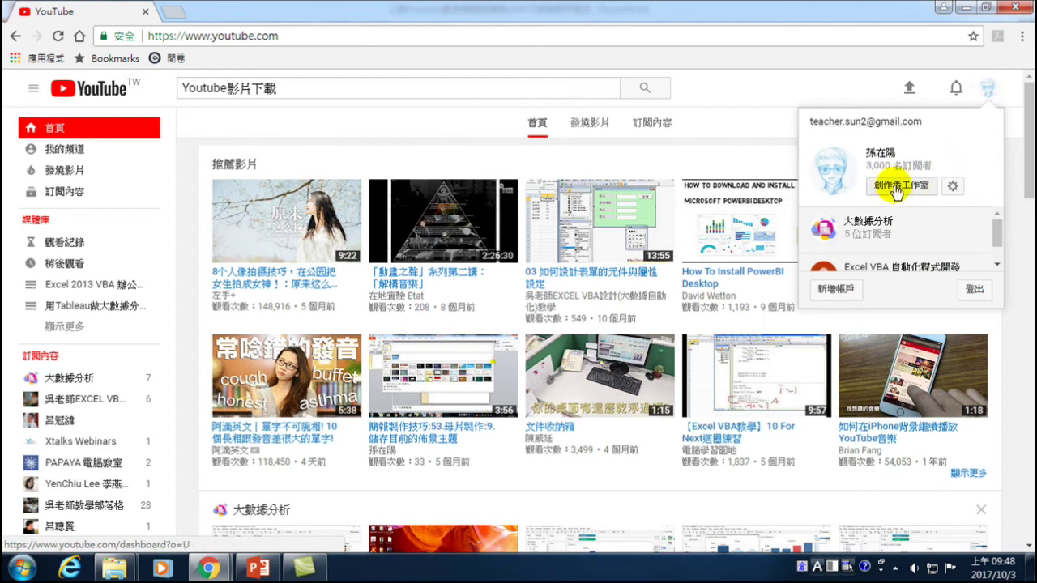
left_click(901, 188)
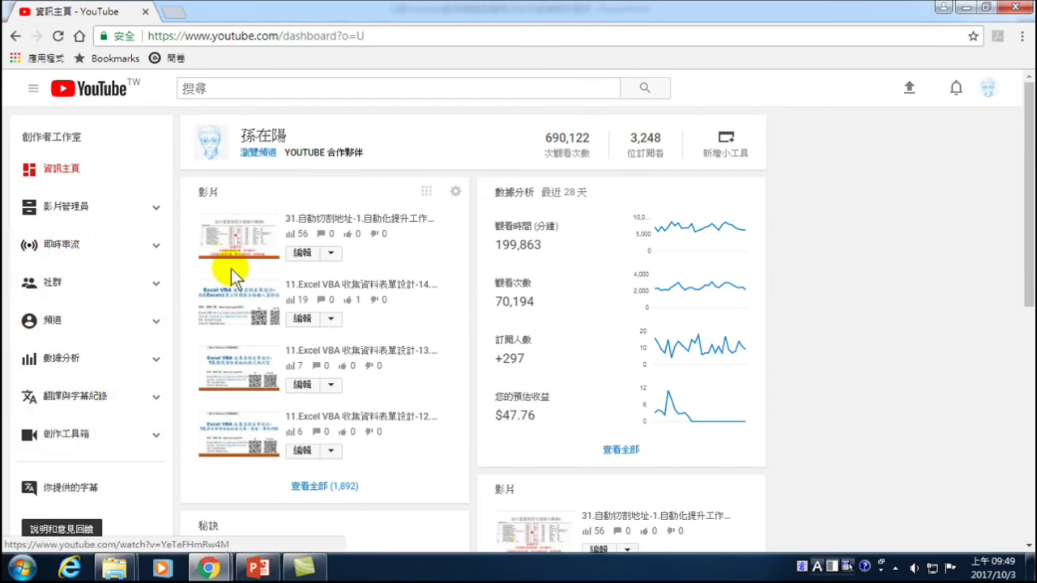
left_click(987, 87)
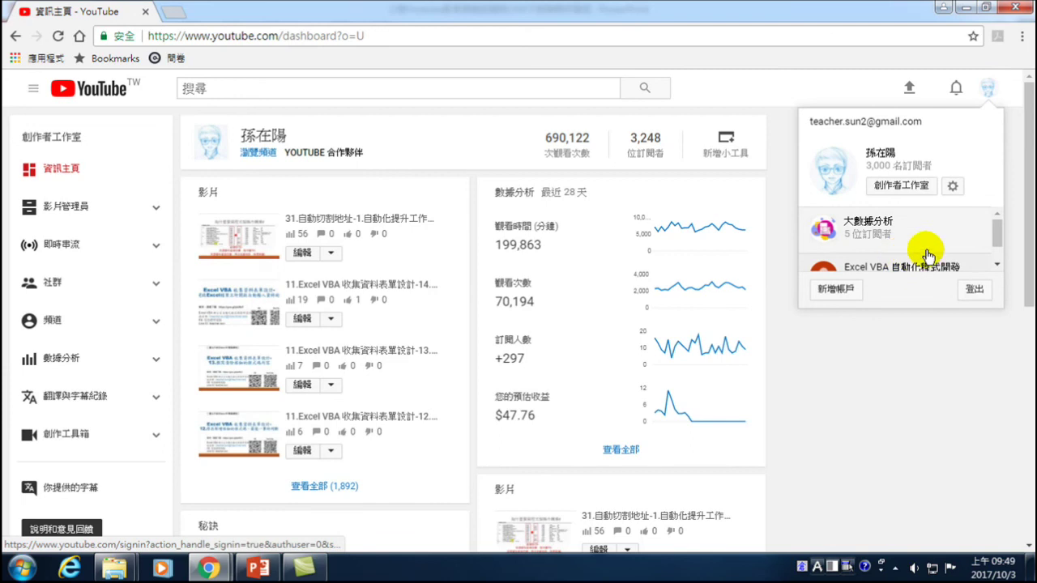
left_click_drag(995, 231, 1002, 254)
left_click(891, 245)
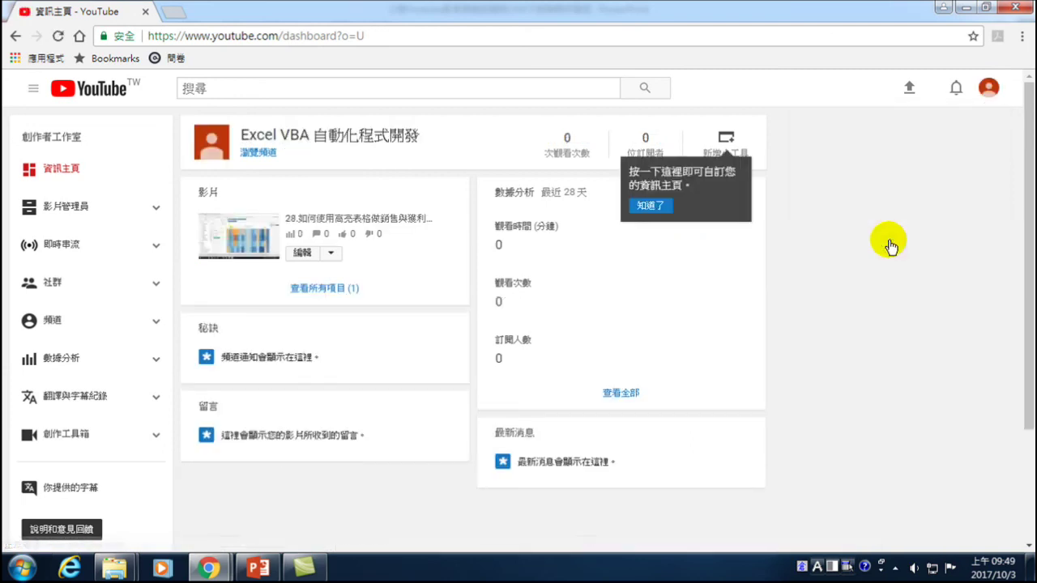
- Switch the dashboard back to the main channel with 690,122 views and 3,248 subscribers
left_click(988, 88)
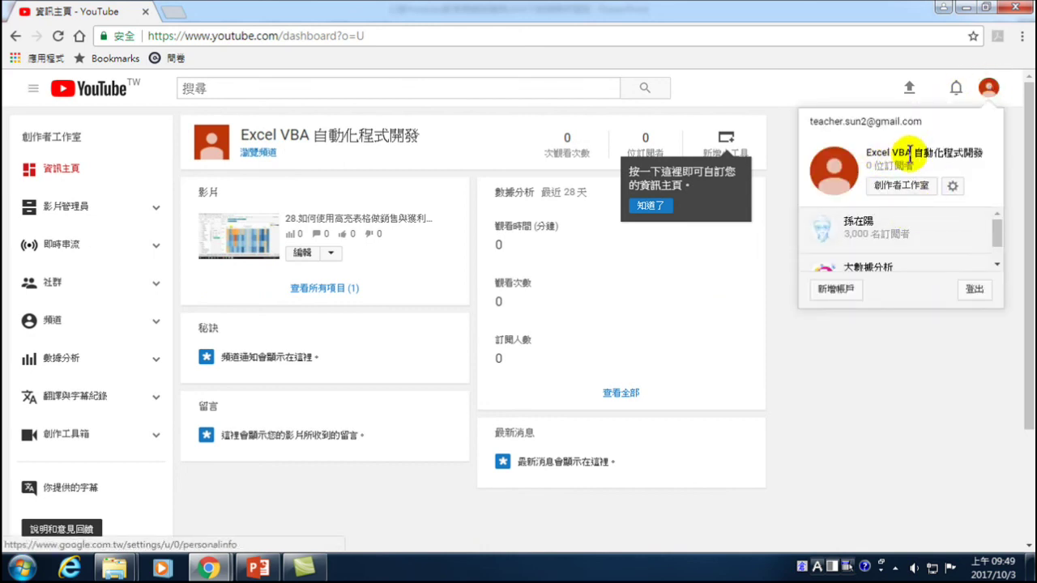
left_click(899, 188)
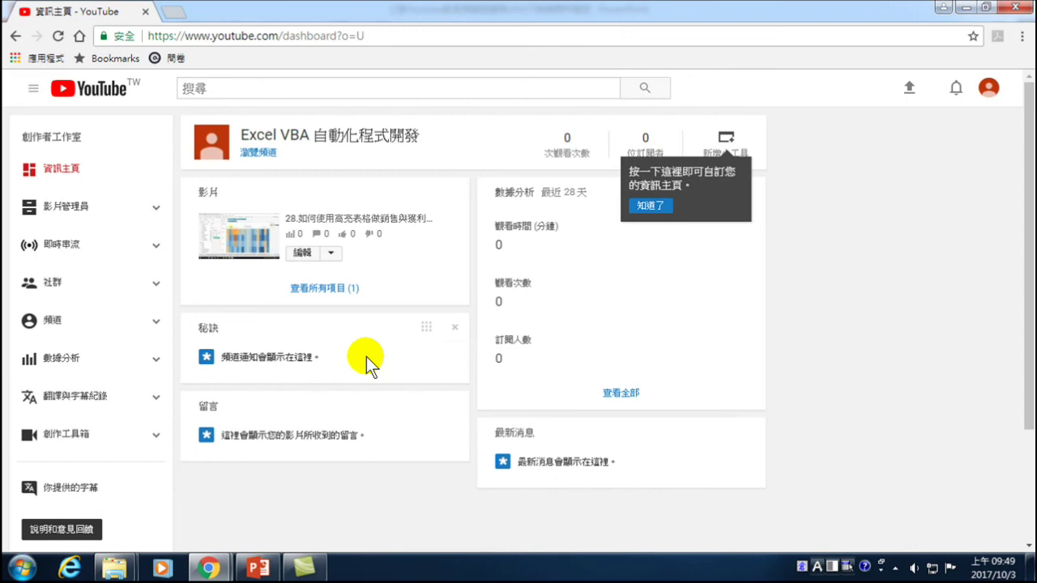
left_click(987, 92)
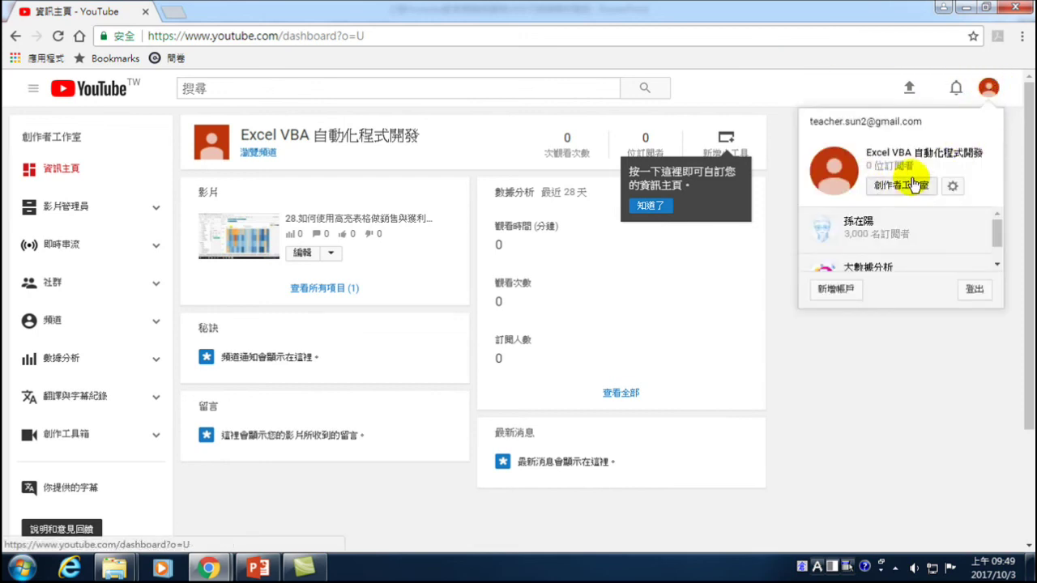
left_click(889, 376)
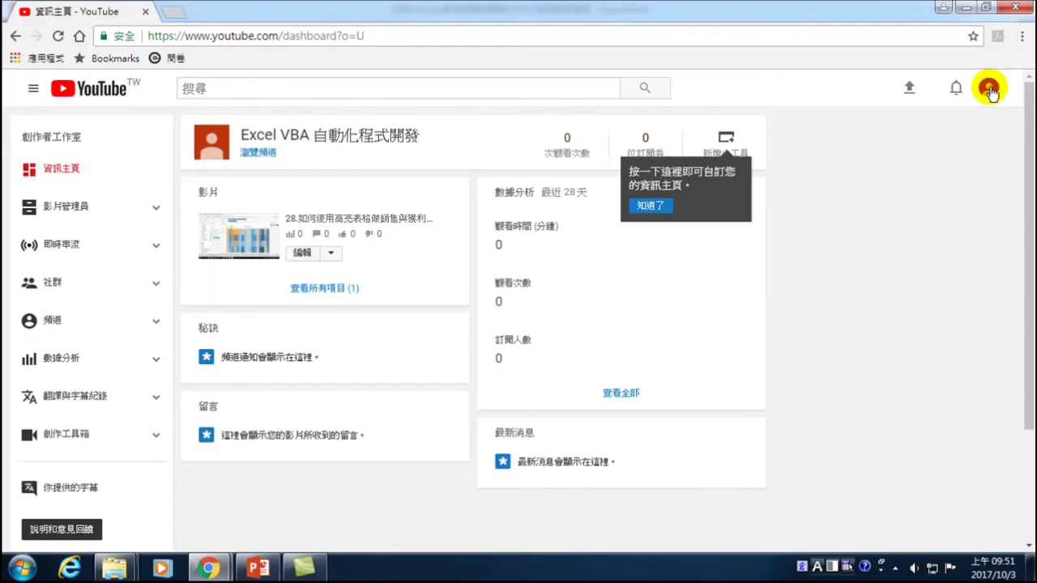
left_click(988, 88)
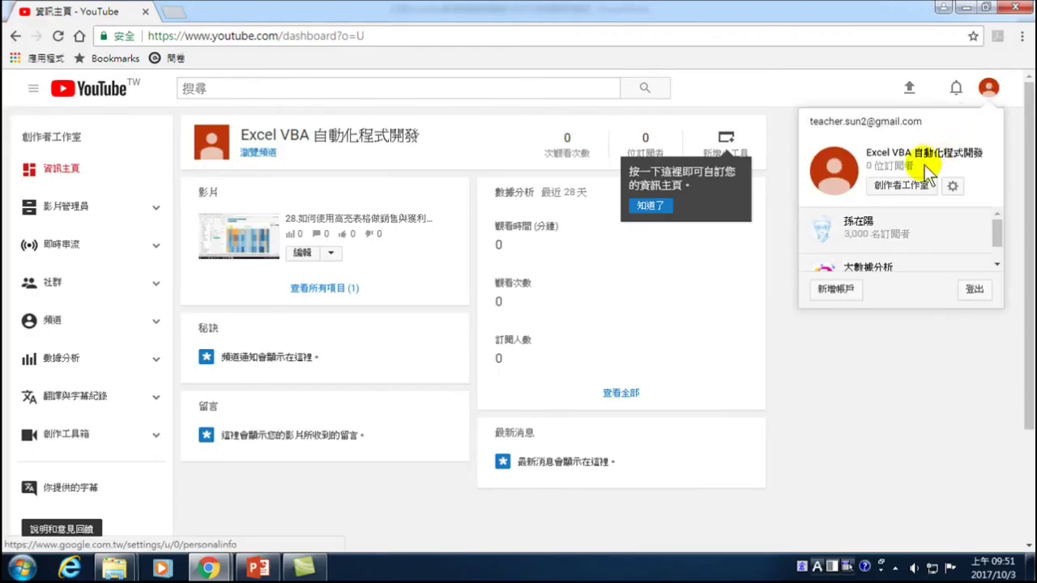
left_click(881, 235)
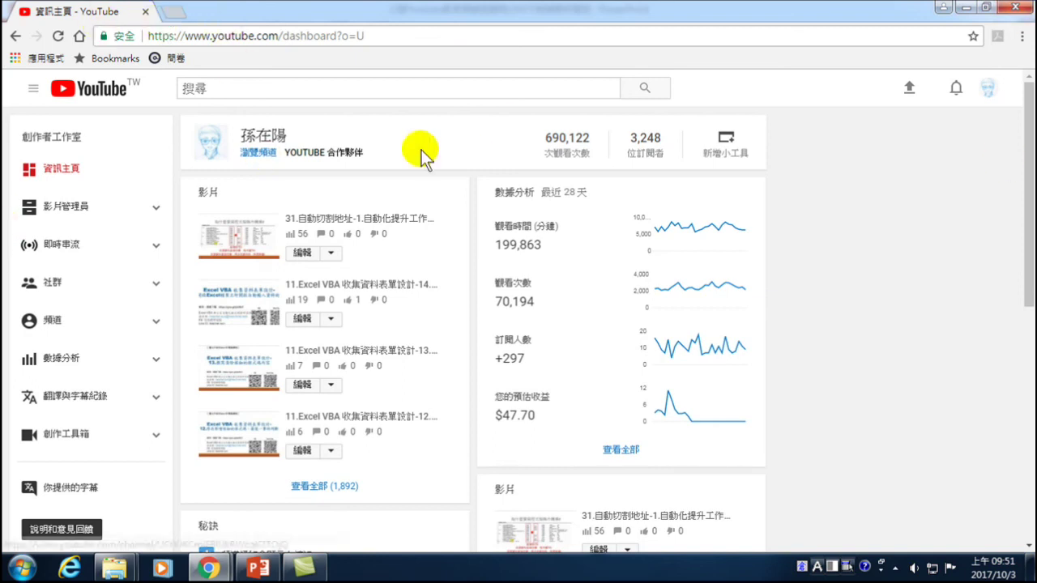
- From the Creator Studio dashboard, use the avatar menu to reach the YouTube account settings overview
left_click(988, 88)
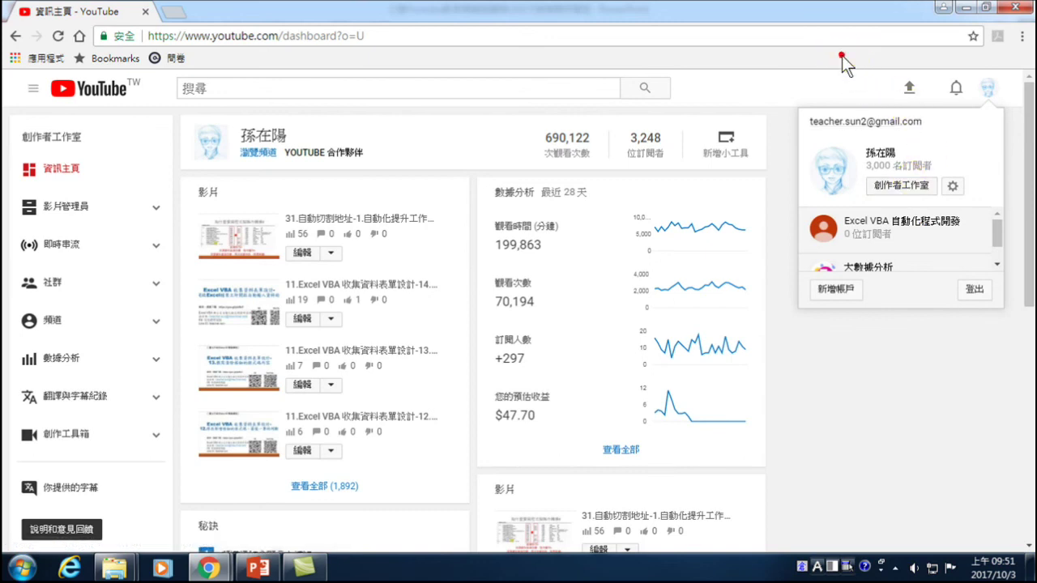
left_click(895, 372)
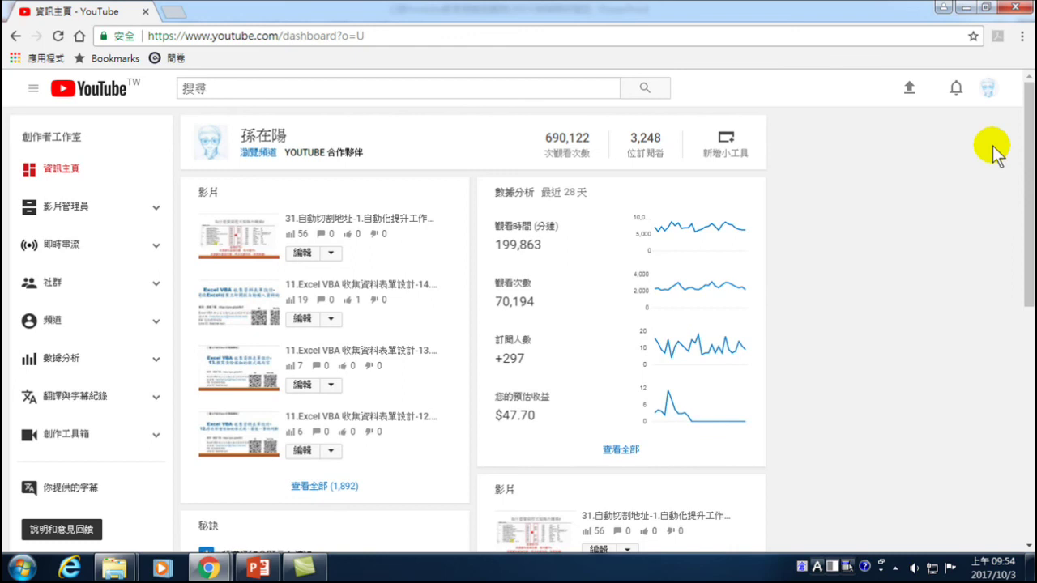
left_click(990, 90)
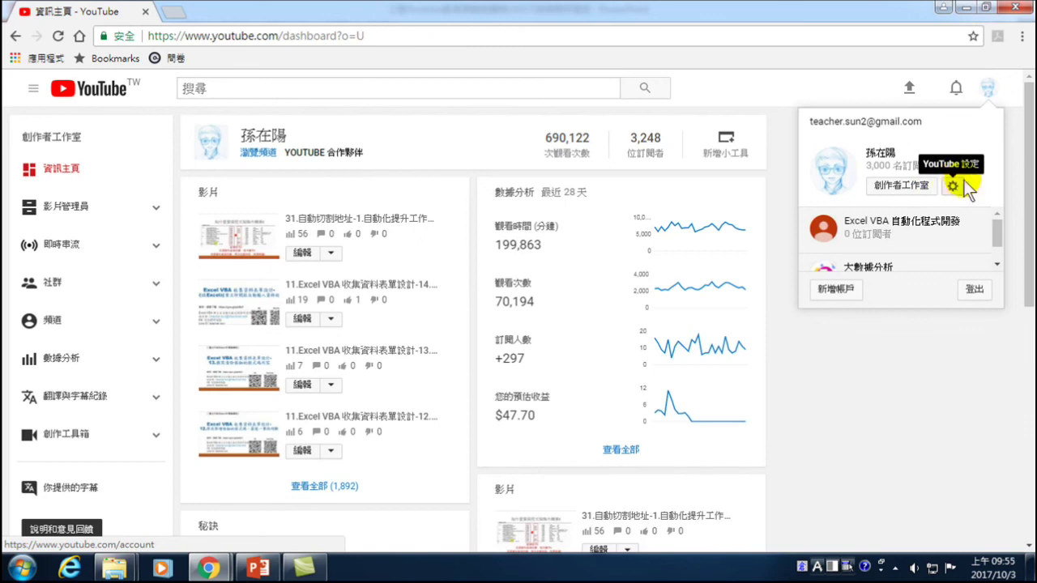
left_click(954, 188)
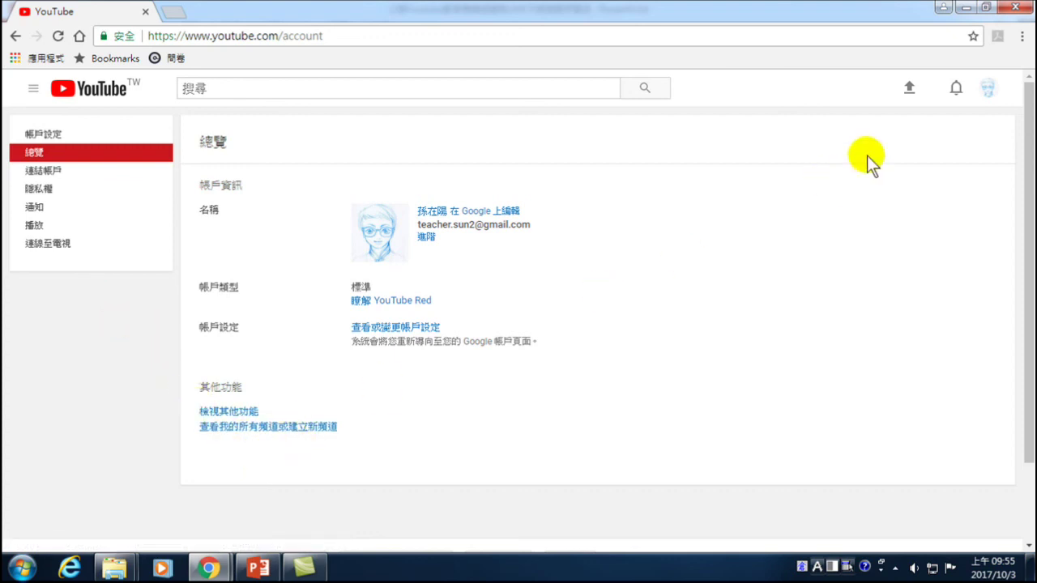
- List all the account's channels from the account settings overview page
left_click(260, 427)
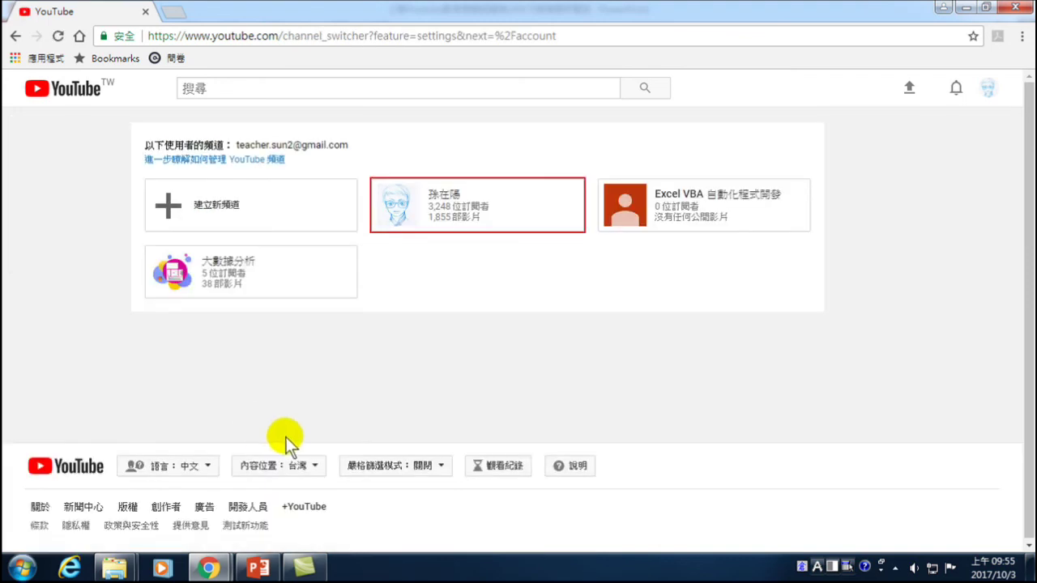
- Choose Create a new channel and place the cursor in the empty brand account name field
left_click(986, 89)
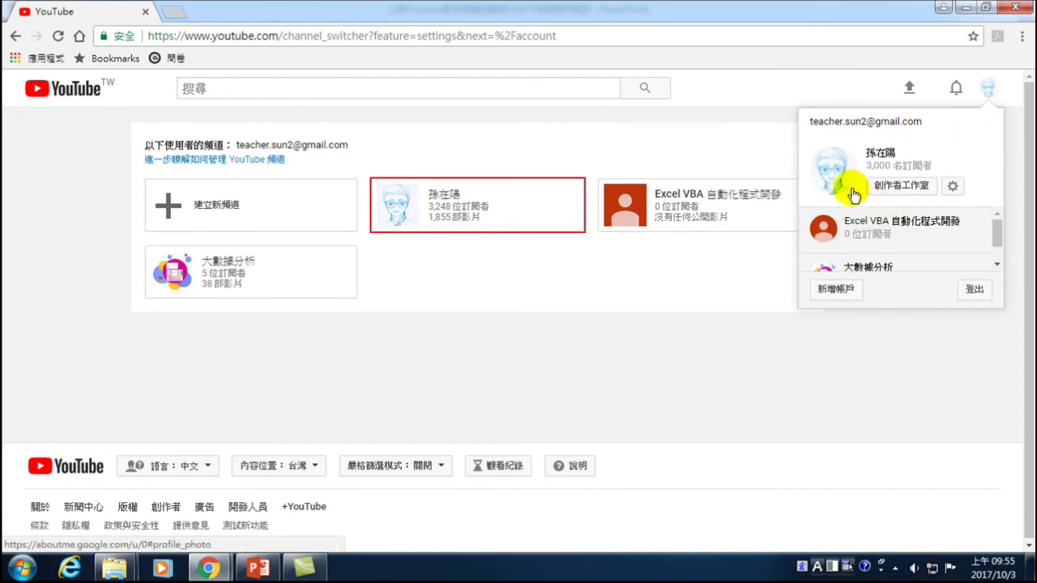
mouse_move(998, 231)
left_mouse_down()
mouse_move(1000, 243)
mouse_move(1003, 227)
left_mouse_up()
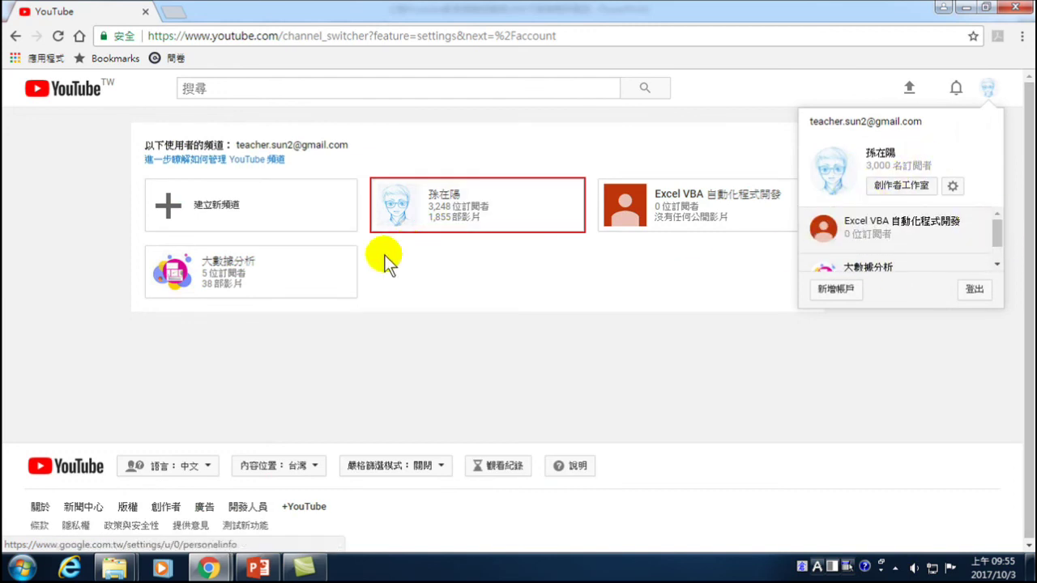
left_click(421, 261)
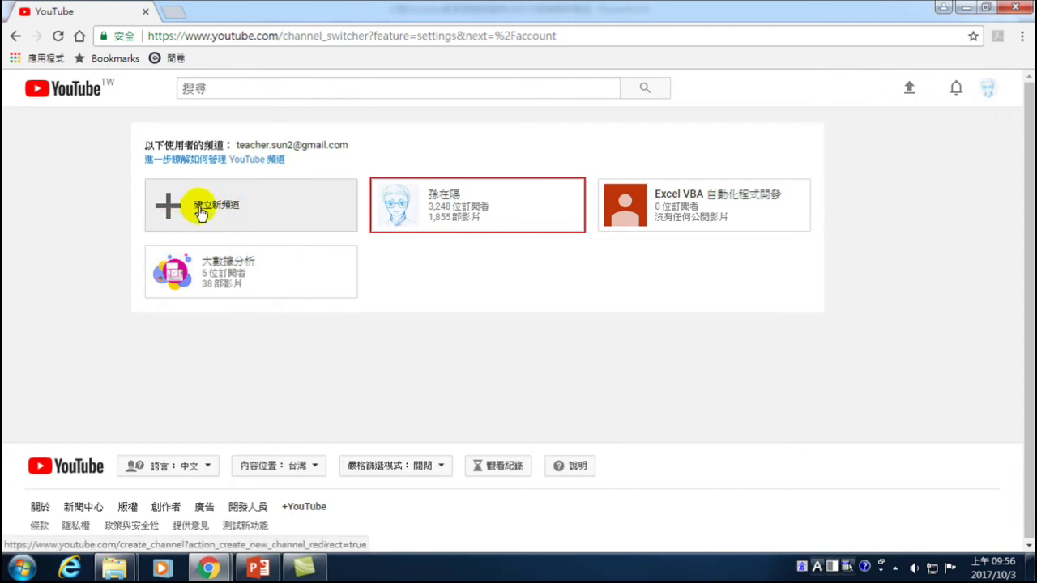
left_click(209, 204)
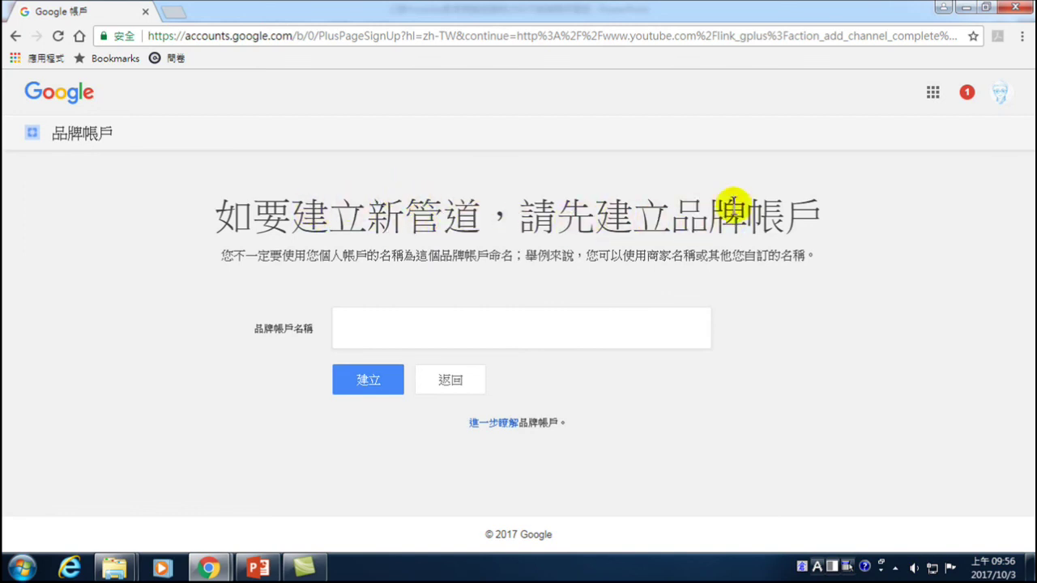
left_click(409, 326)
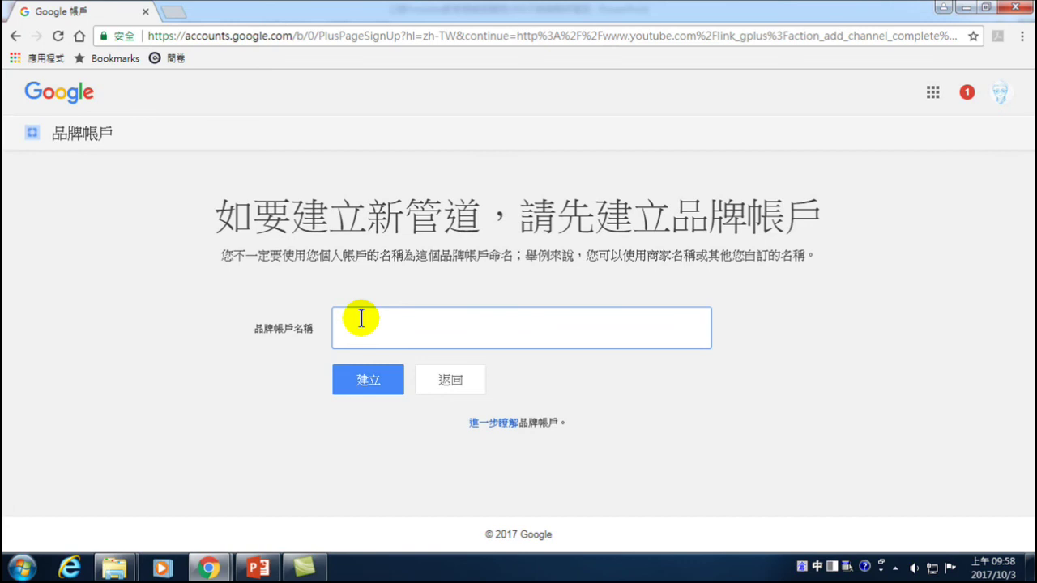
- Enter the brand account name as the owner's name followed by '之Youtube經營'
type("Yo")
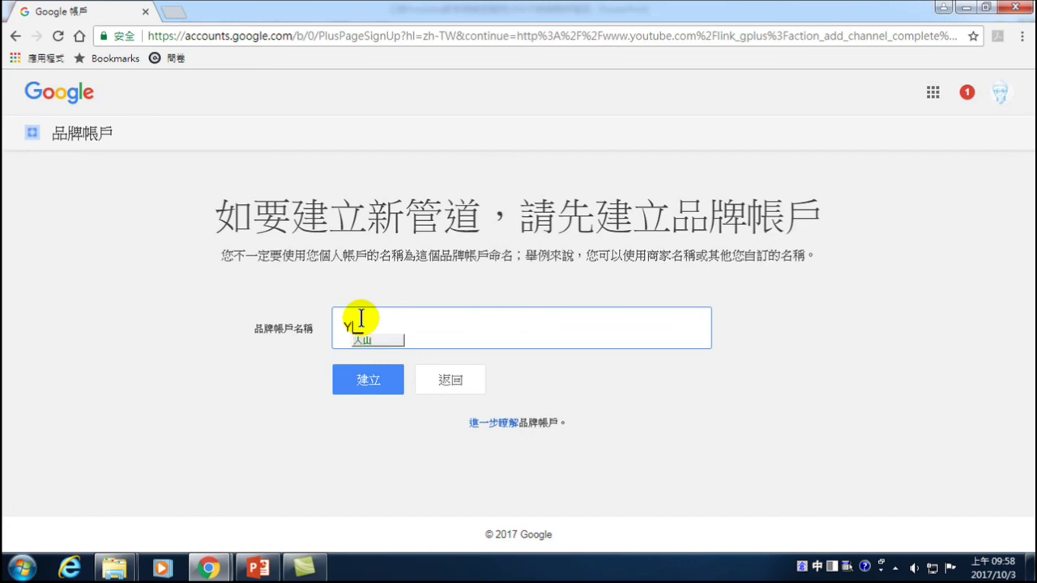
type("utube")
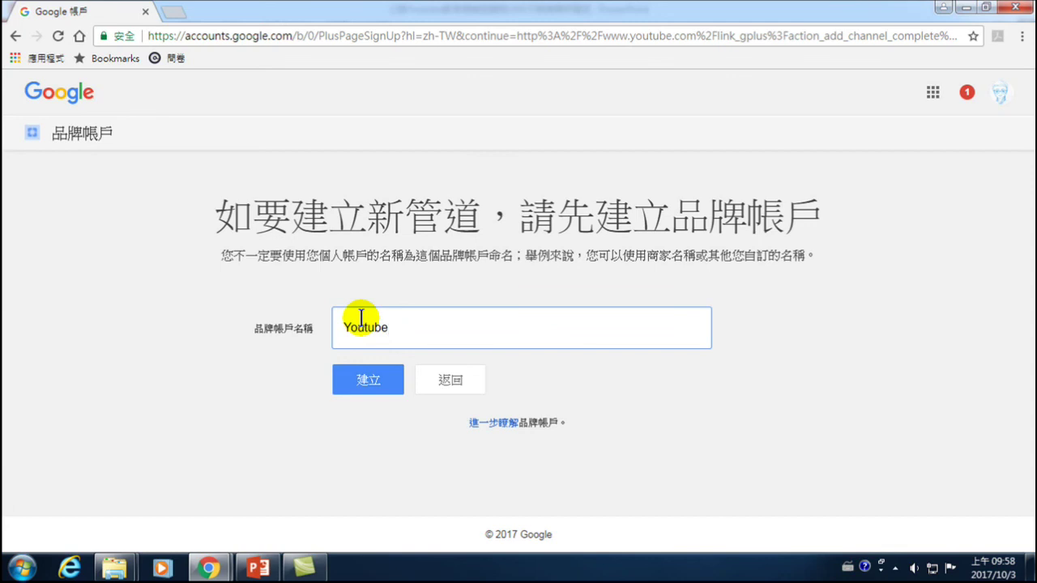
key("shift")
type("經")
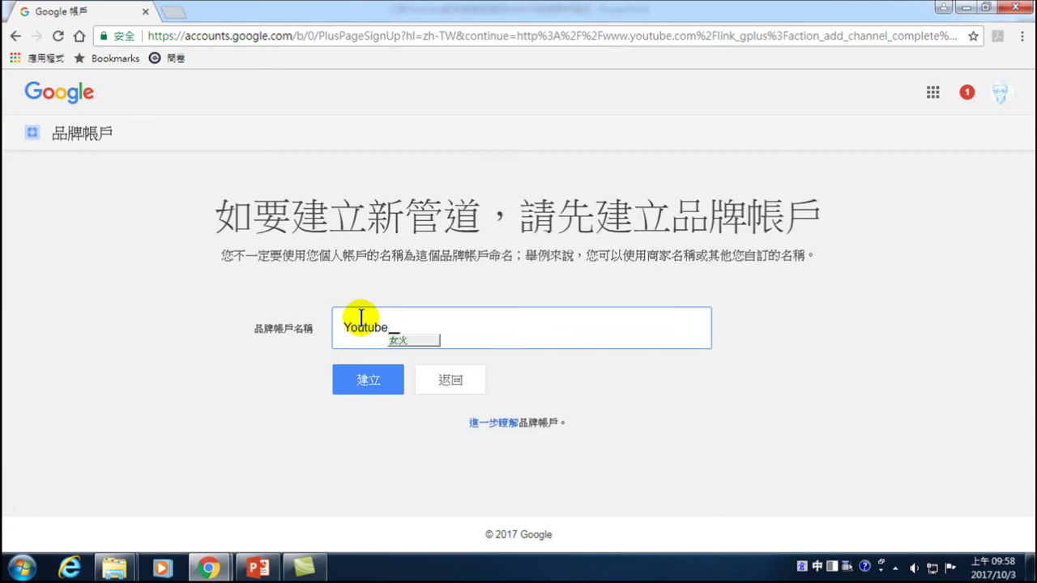
type("ffbr")
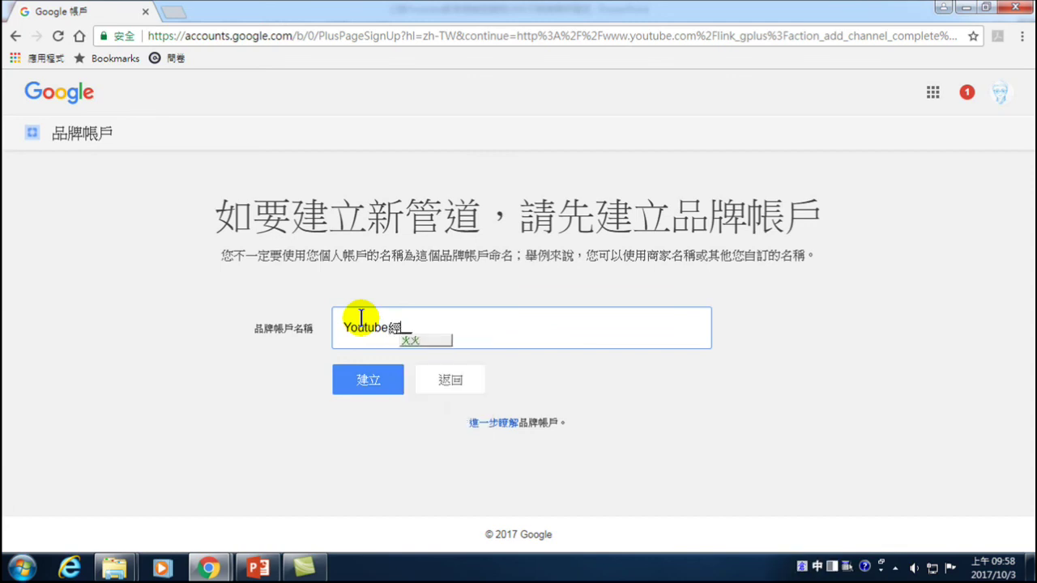
key("space")
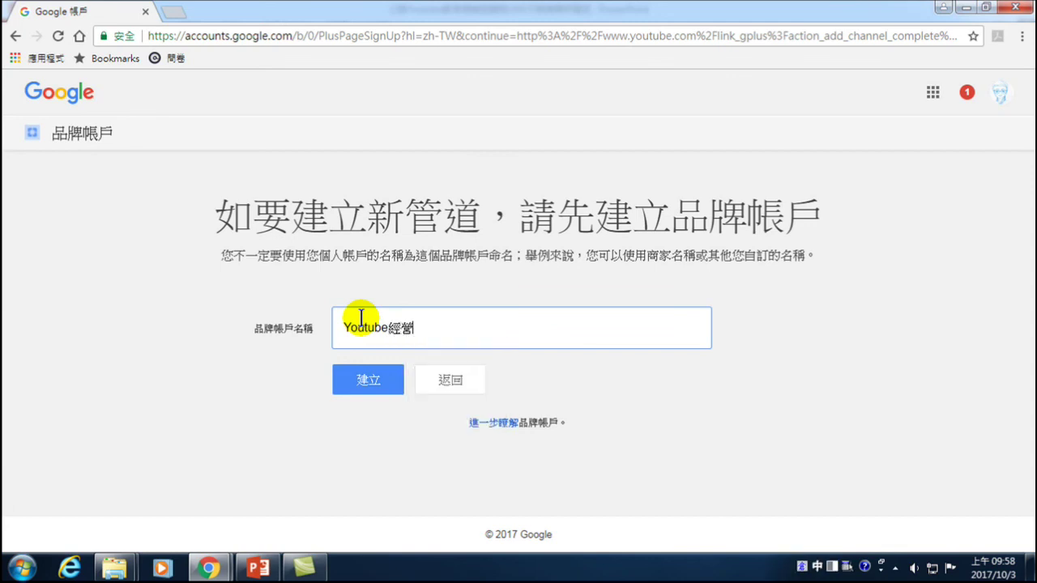
key("Home")
type("ndhvf dyg nlamh ")
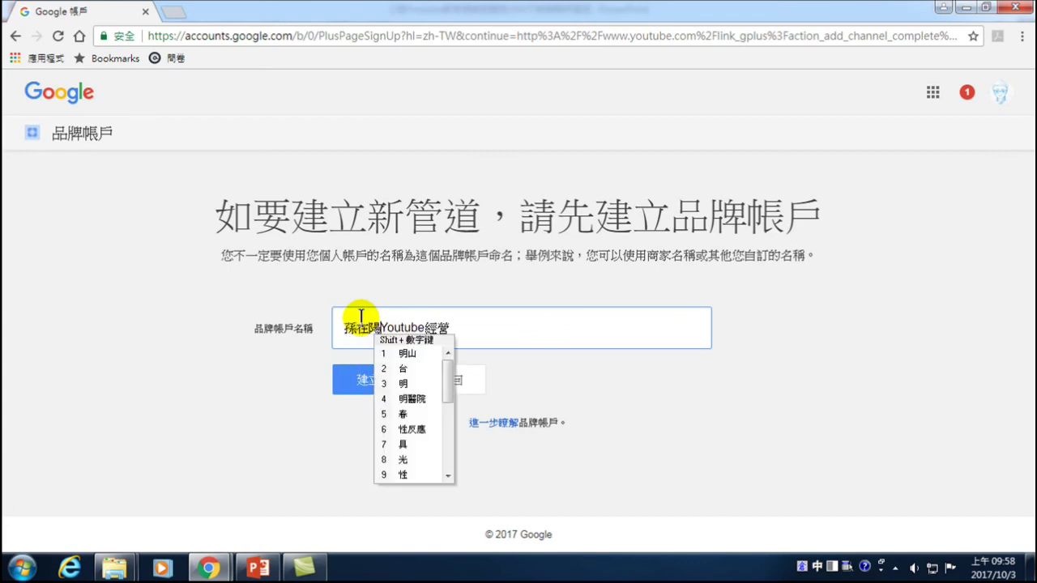
type("ino 1")
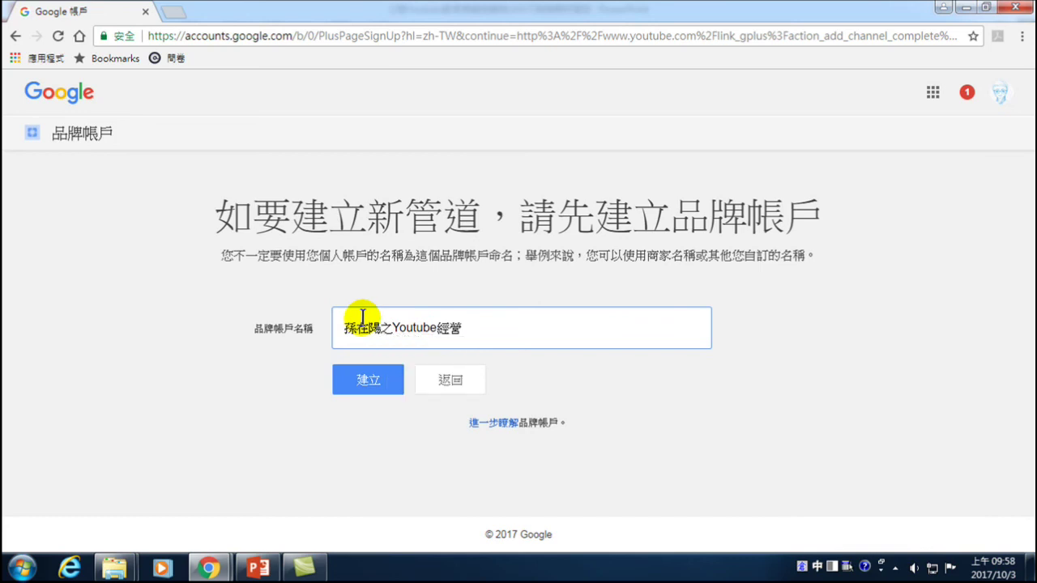
left_click_drag(341, 327, 379, 326)
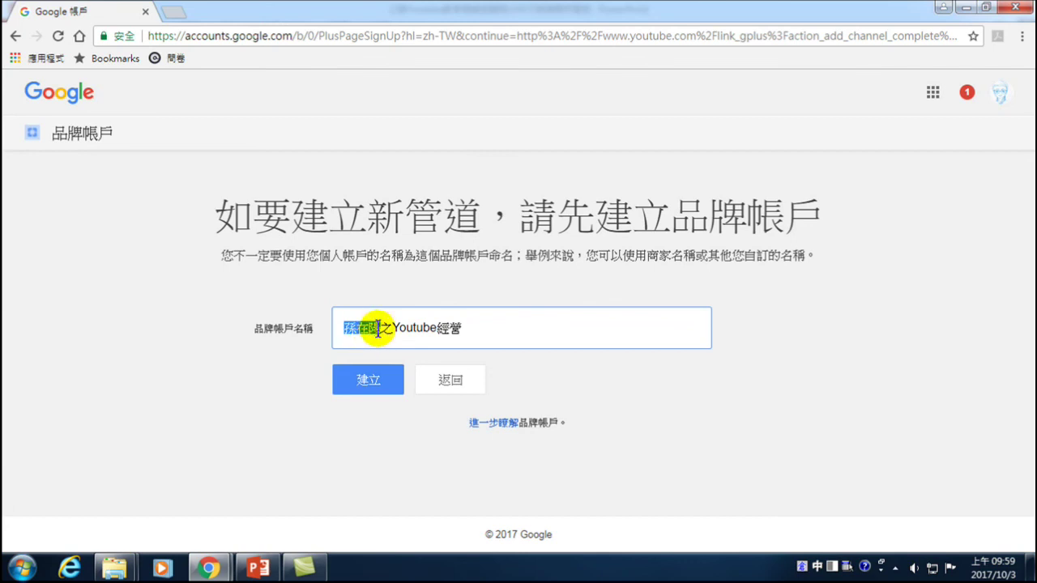
- Create the 之Youtube經營 brand channel, open its empty dashboard, and list the other channels
left_click(365, 380)
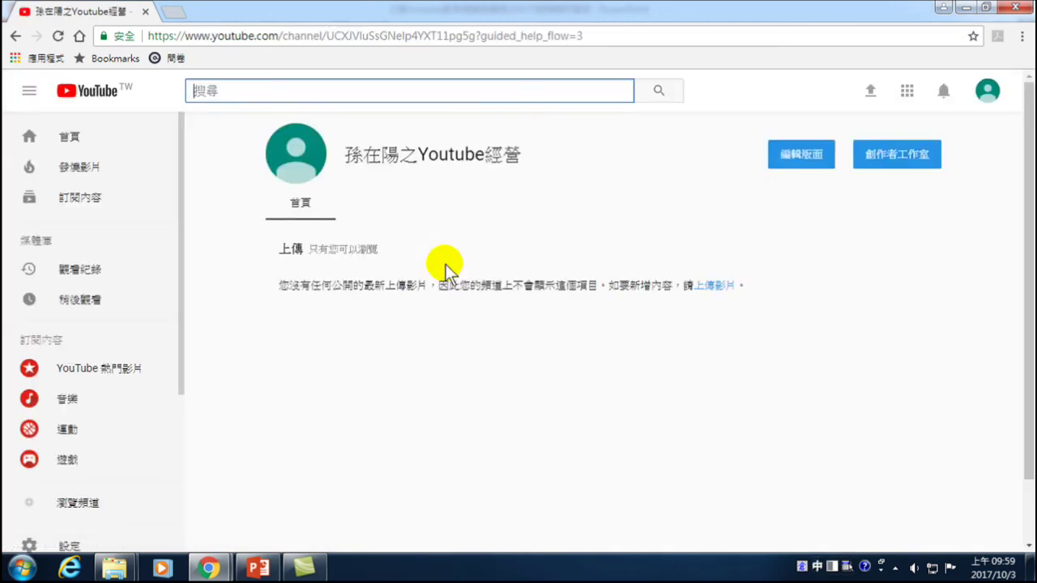
left_click(987, 91)
left_click(987, 92)
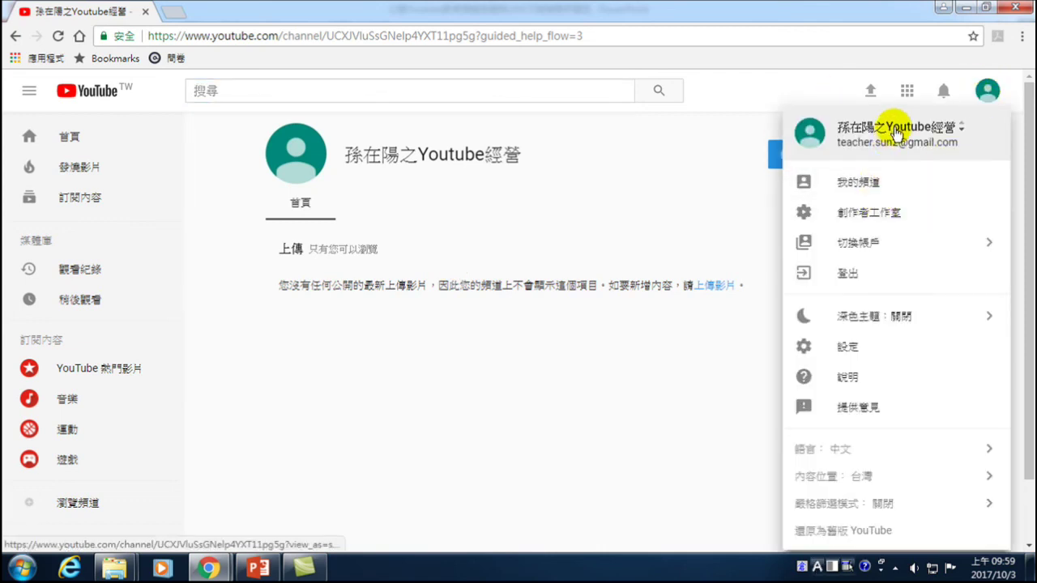
left_click(868, 213)
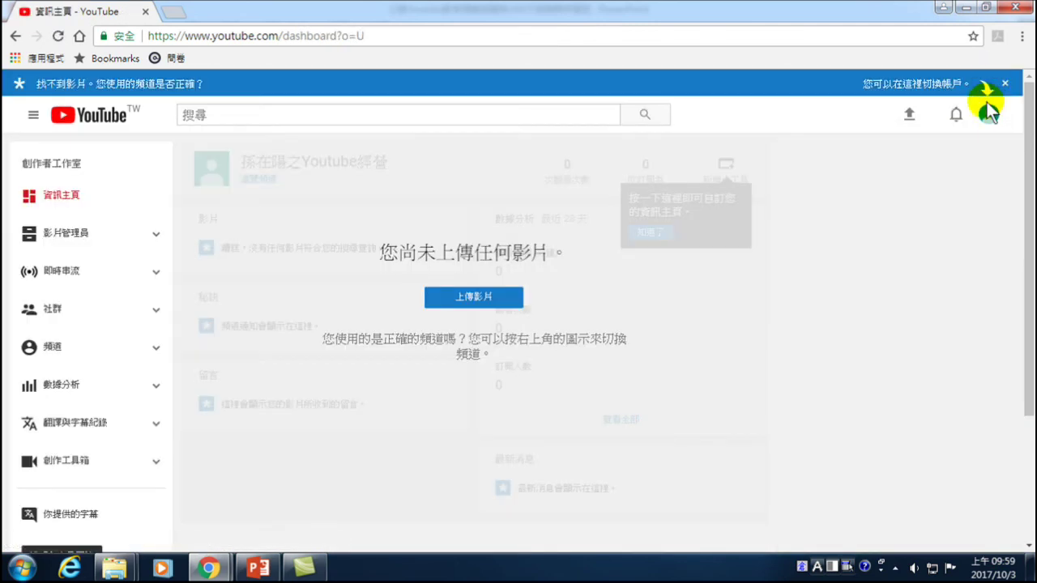
left_click(1005, 83)
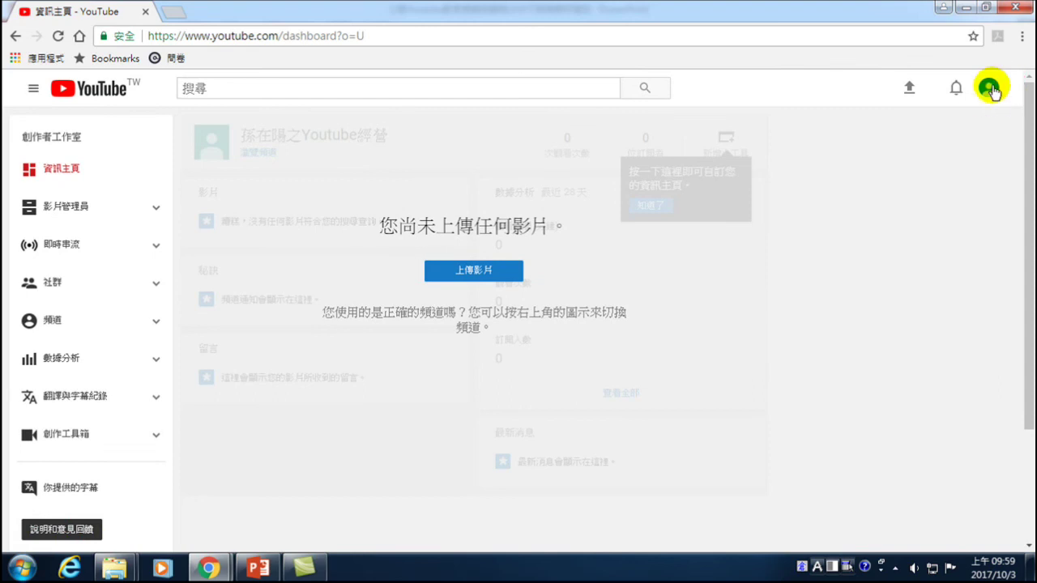
left_click(992, 86)
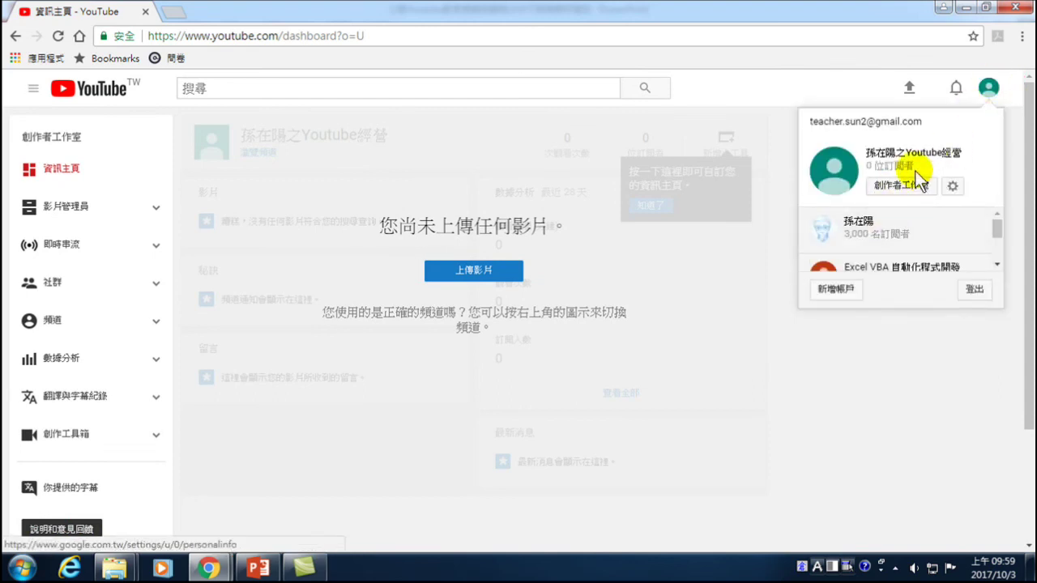
mouse_move(996, 229)
left_mouse_down()
mouse_move(998, 258)
mouse_move(998, 223)
left_mouse_up()
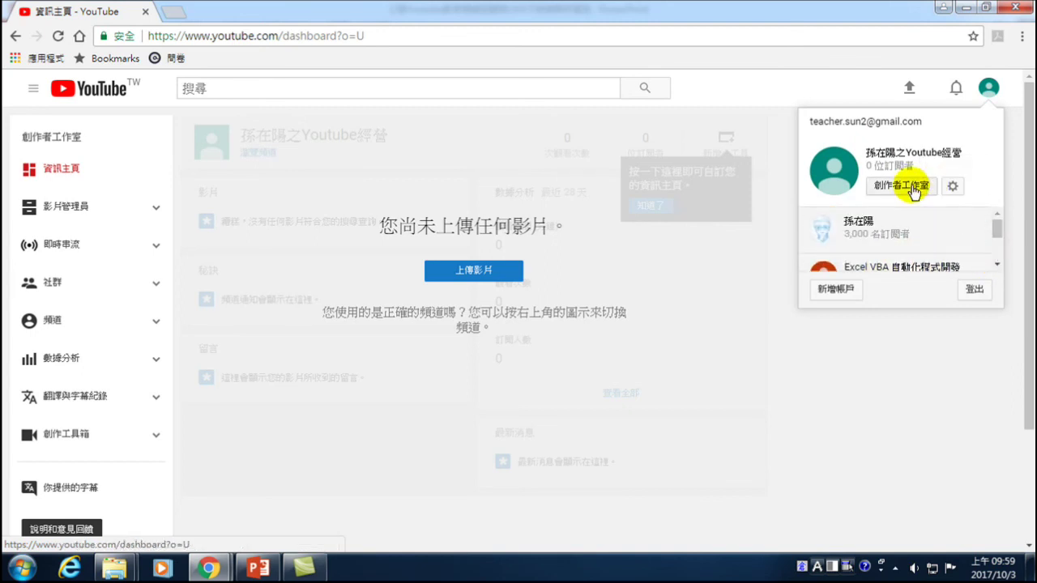
- Reopen the avatar menu and go to the YouTube 設定 account settings page
left_click(886, 381)
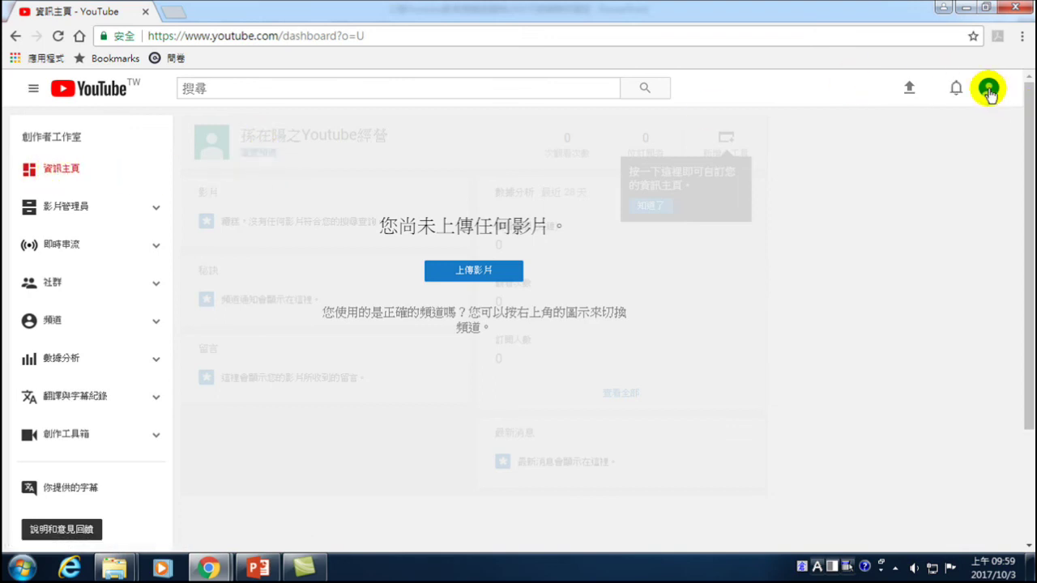
left_click(989, 91)
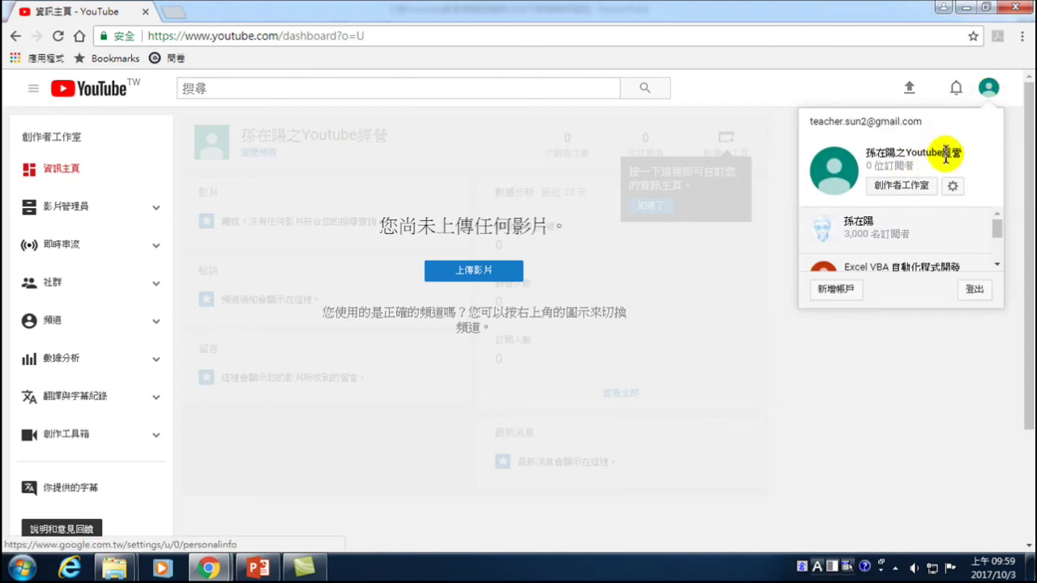
left_click(952, 187)
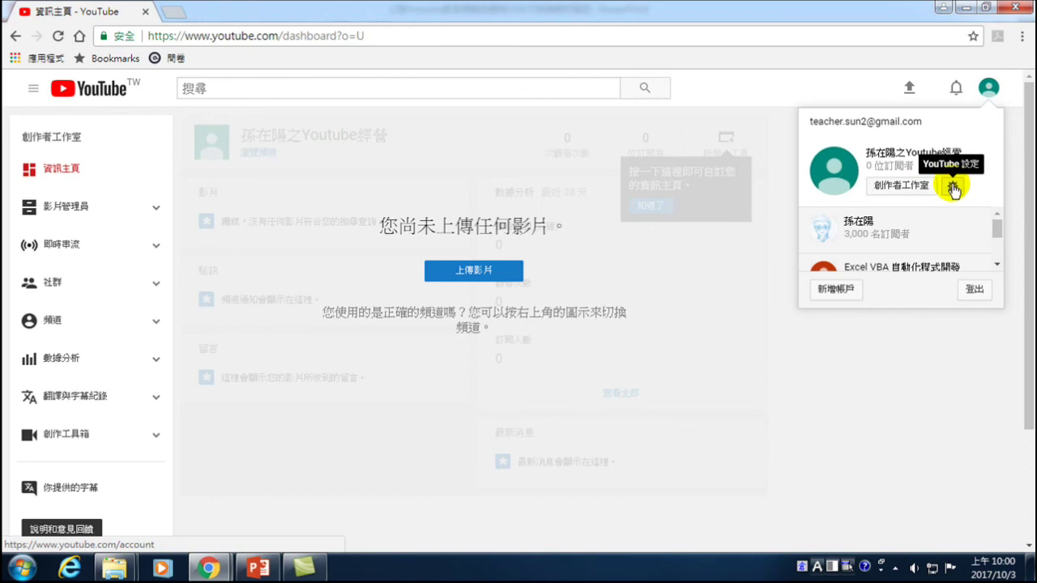
left_click(952, 187)
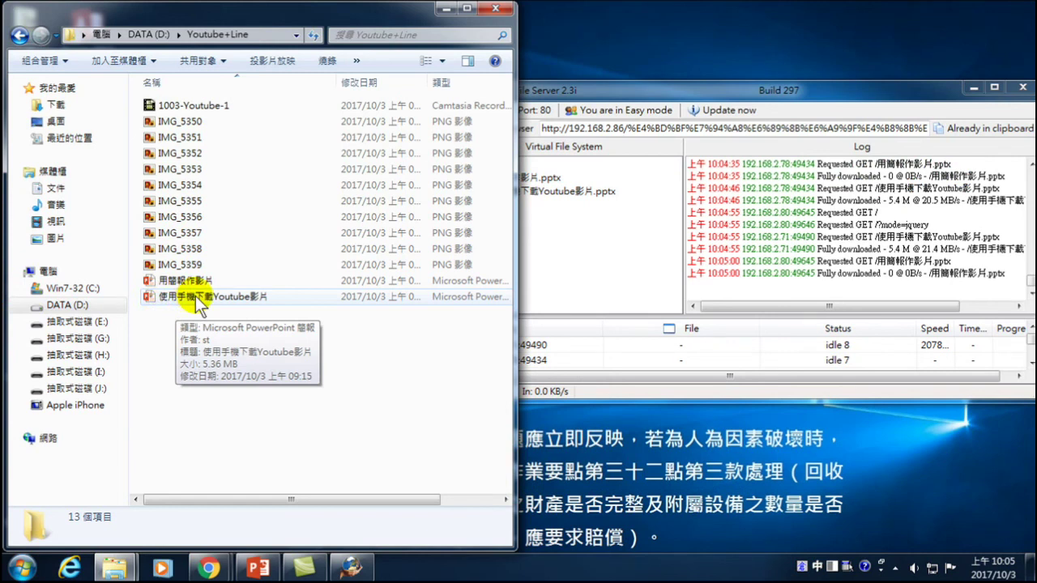
- Open the 使用手機下載Youtube影片 .pptx file from the Youtube+Line folder on D:
double_click(195, 297)
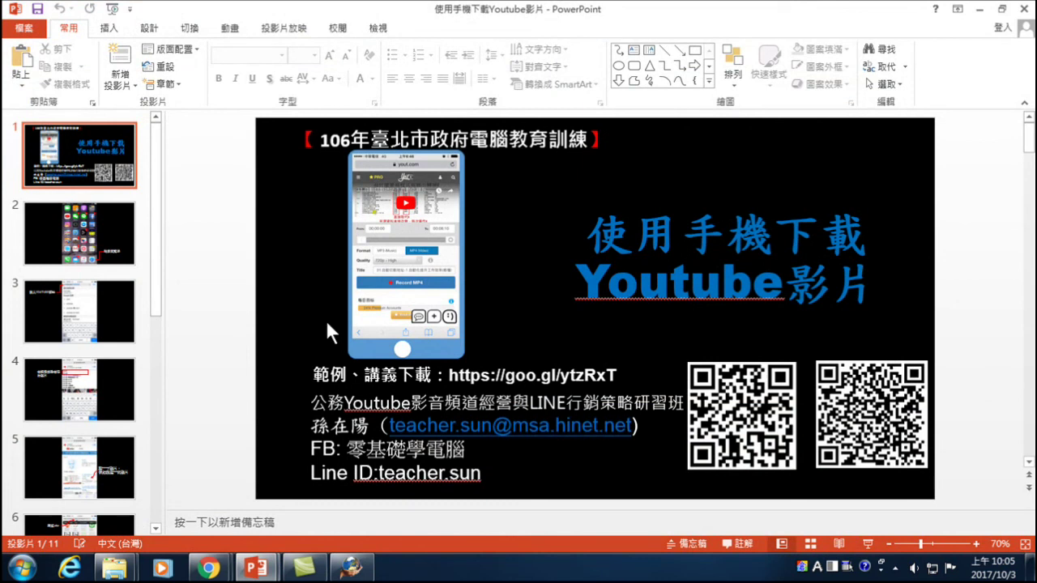
- Start the slide show from slide 1 and advance to the 點選瀏覽器 Safari slide
key("F5")
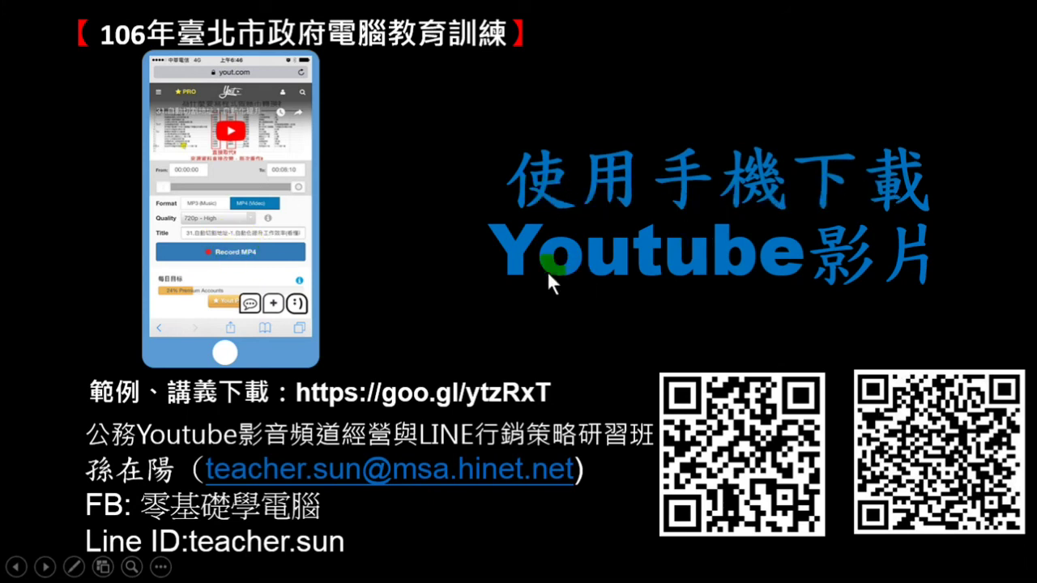
left_click(828, 296)
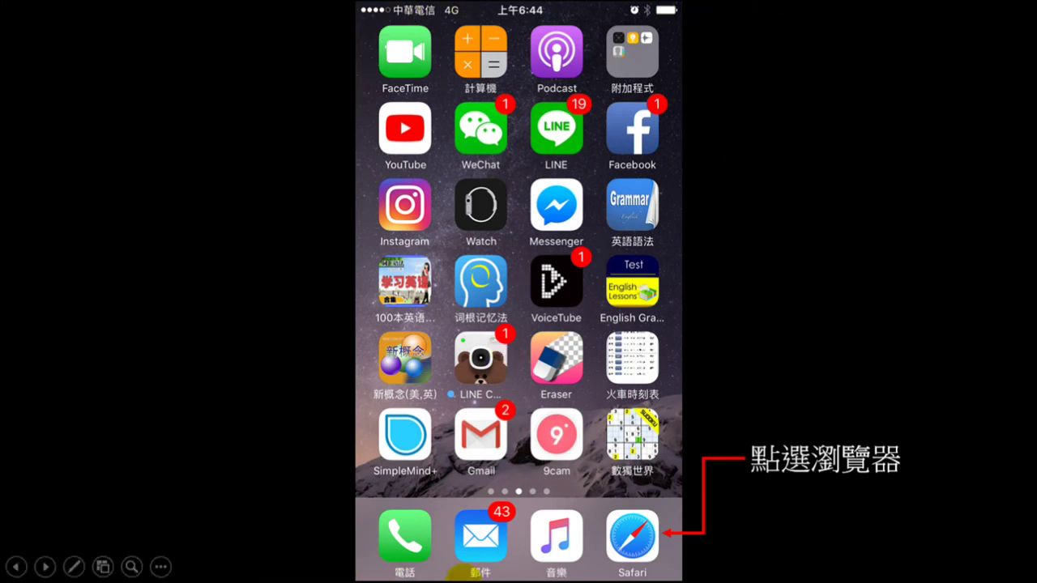
- Advance to the 輸入YOUTUBE網址 slide showing youtube.com typed in Safari
left_click(638, 550)
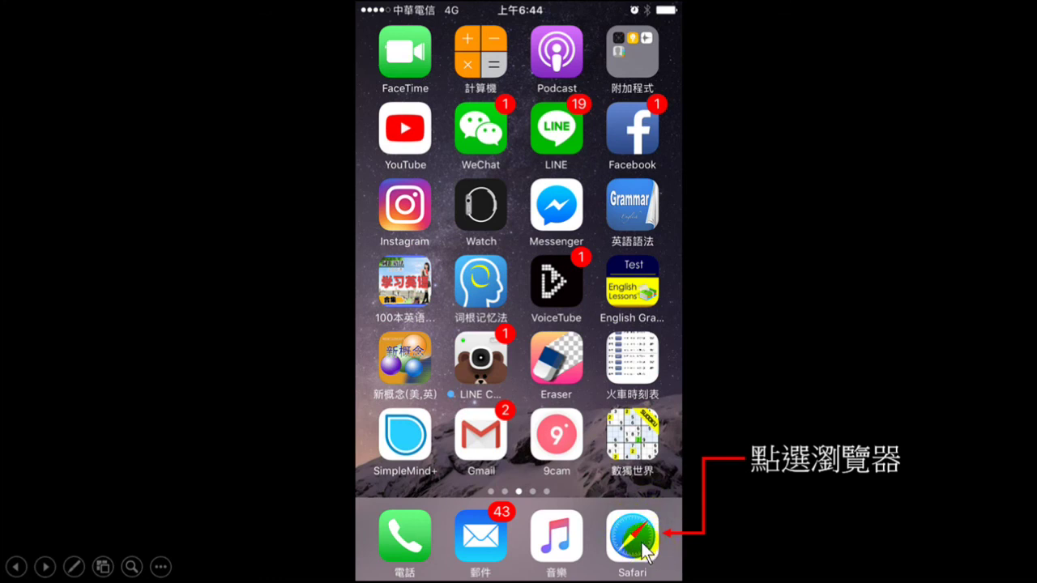
left_click(649, 552)
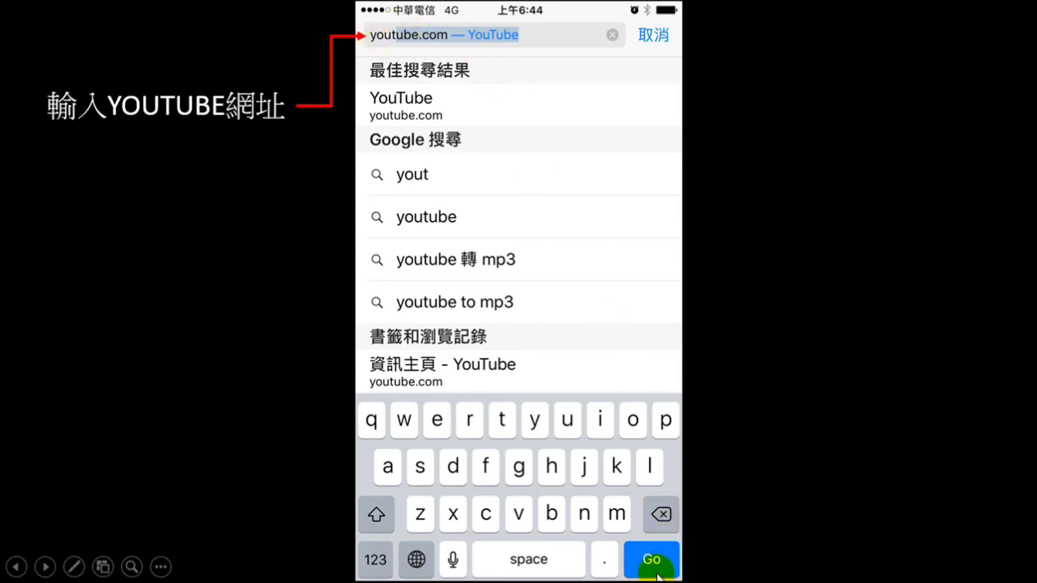
- Advance past the search slide, highlighting two suggestions, then through results to the 刪掉ube slide
left_click(406, 97)
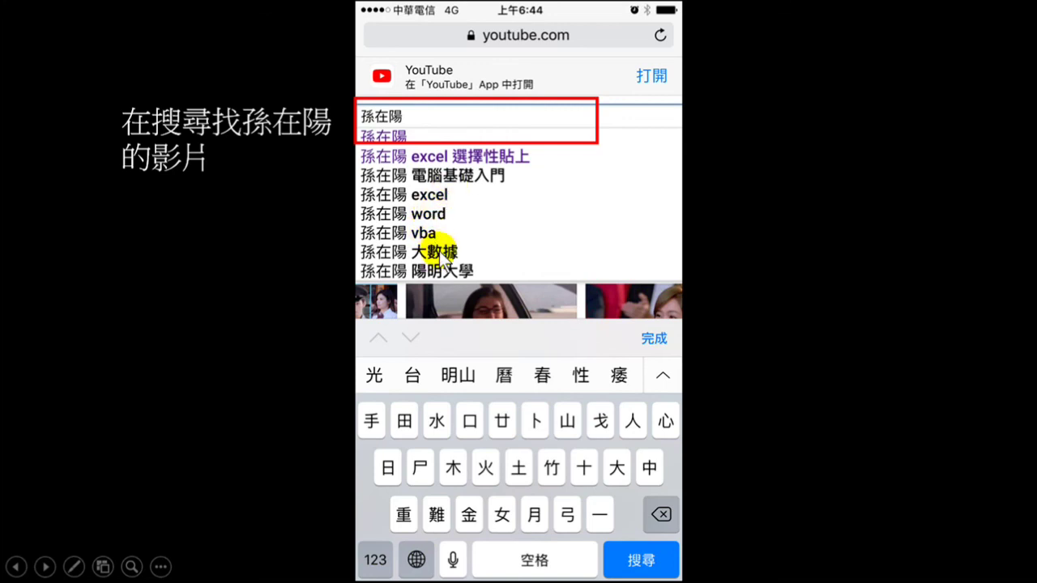
mouse_move(445, 257)
left_mouse_down()
mouse_move(413, 253)
mouse_move(442, 271)
left_mouse_up()
left_click(639, 559)
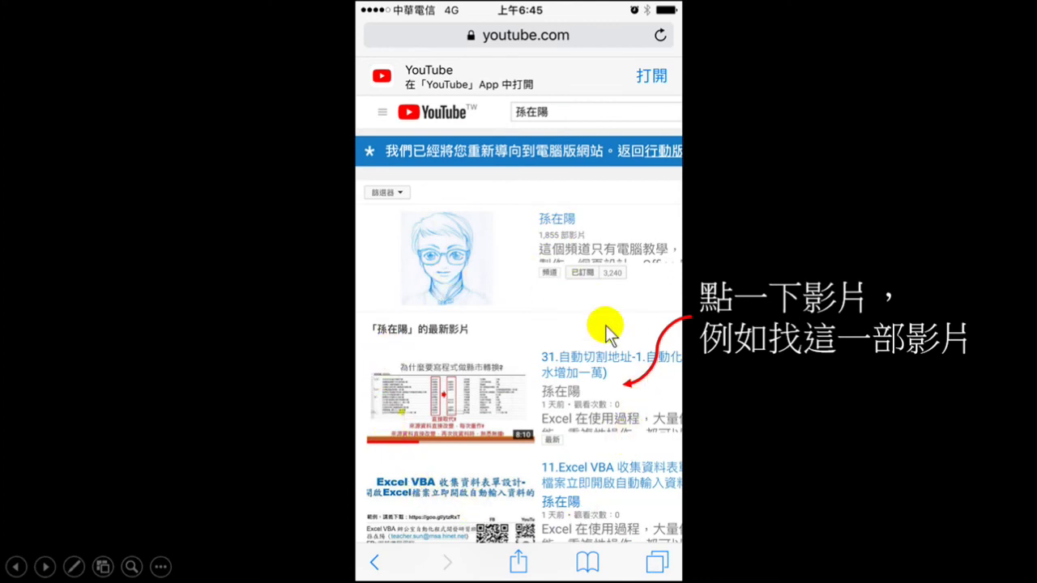
left_click(567, 385)
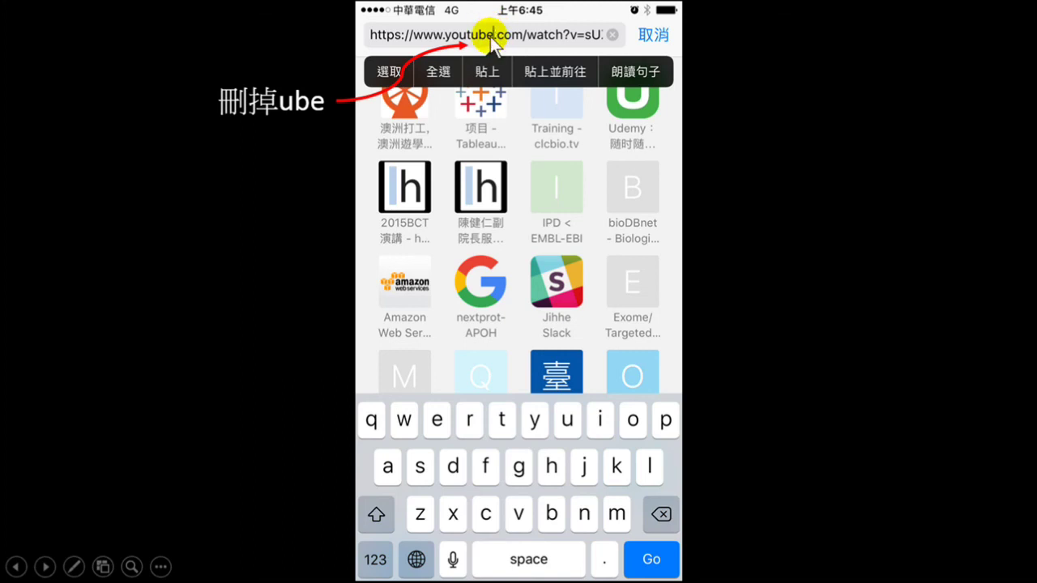
- Step through the youtub, youtu and yout address slides to the 選擇MP4 720p slide
left_click(655, 509)
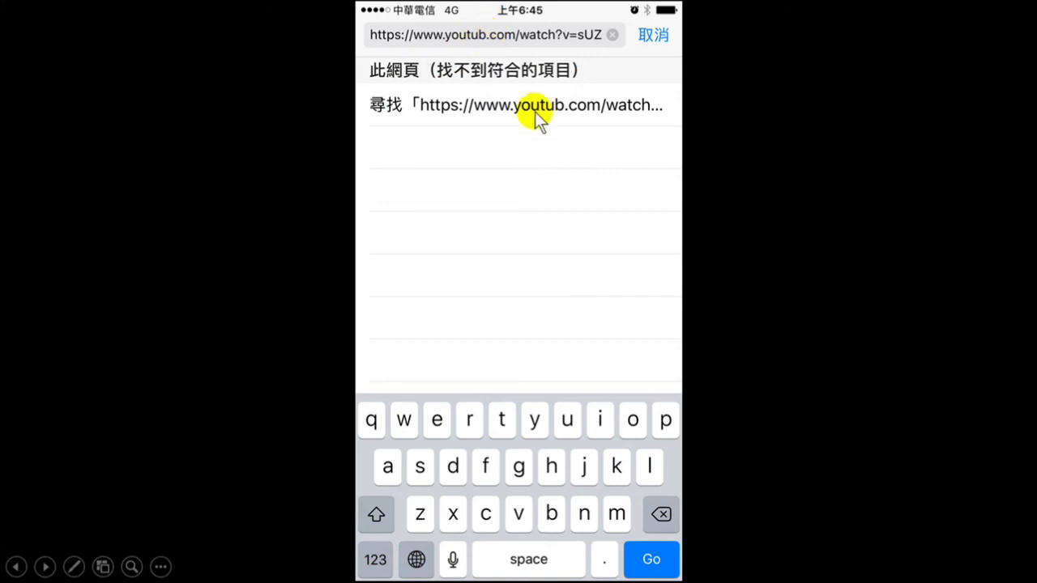
left_click(658, 510)
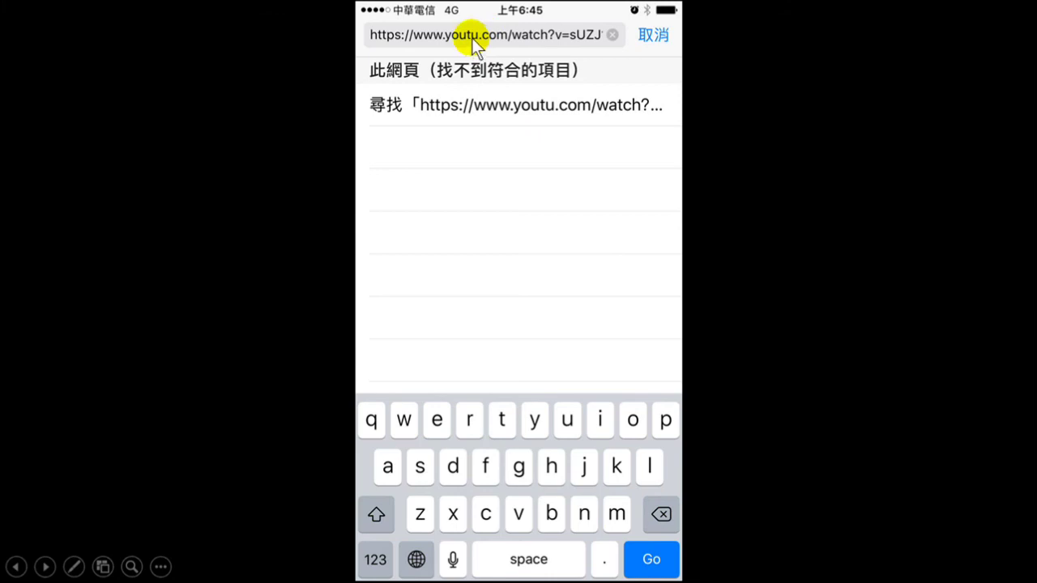
left_click(659, 512)
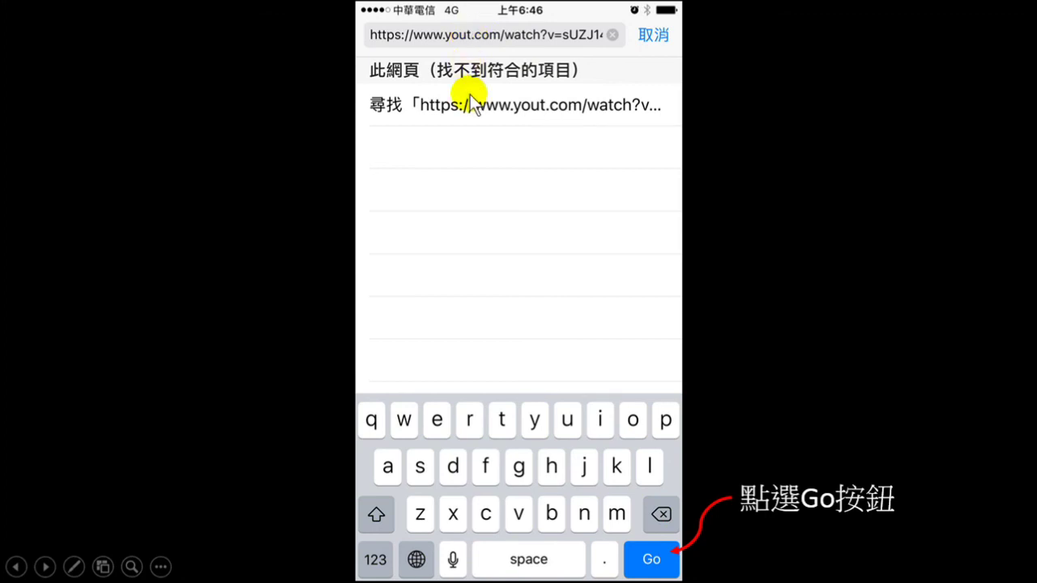
left_click(649, 559)
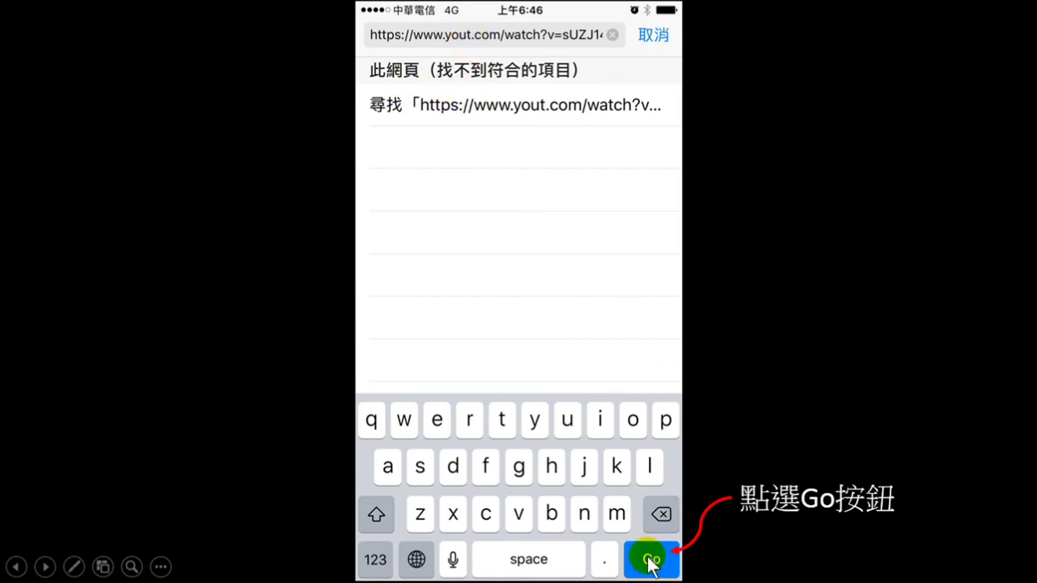
key("Right")
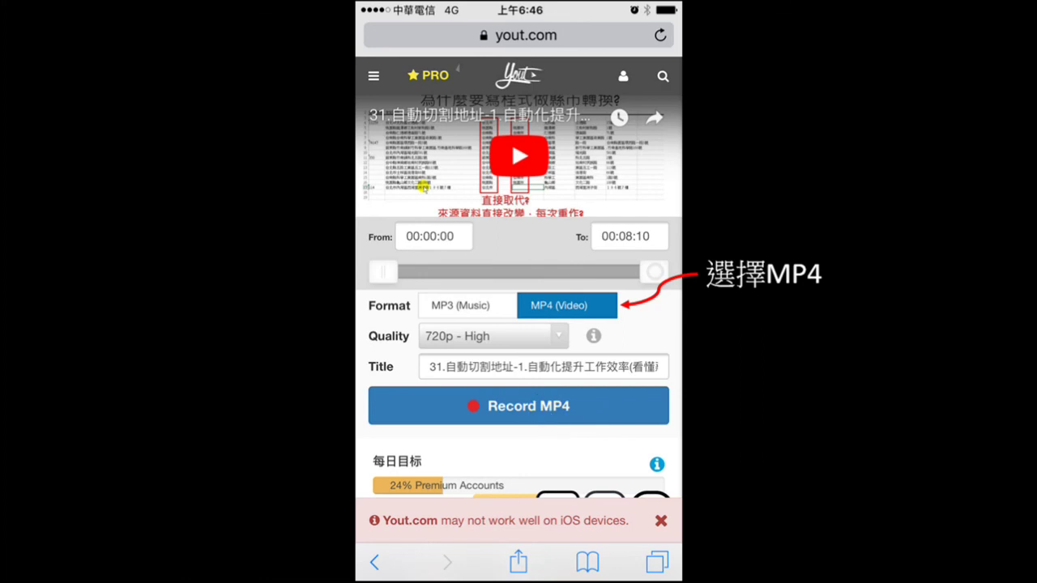
- Advance to the final Record MP4 slide and continue past the end of the show
left_click(785, 368)
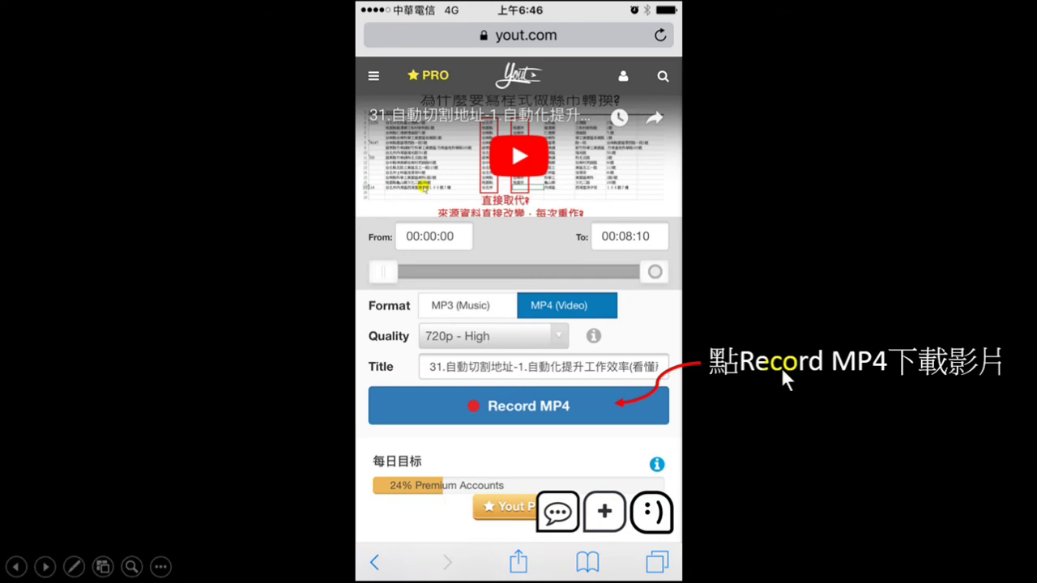
left_click(541, 406)
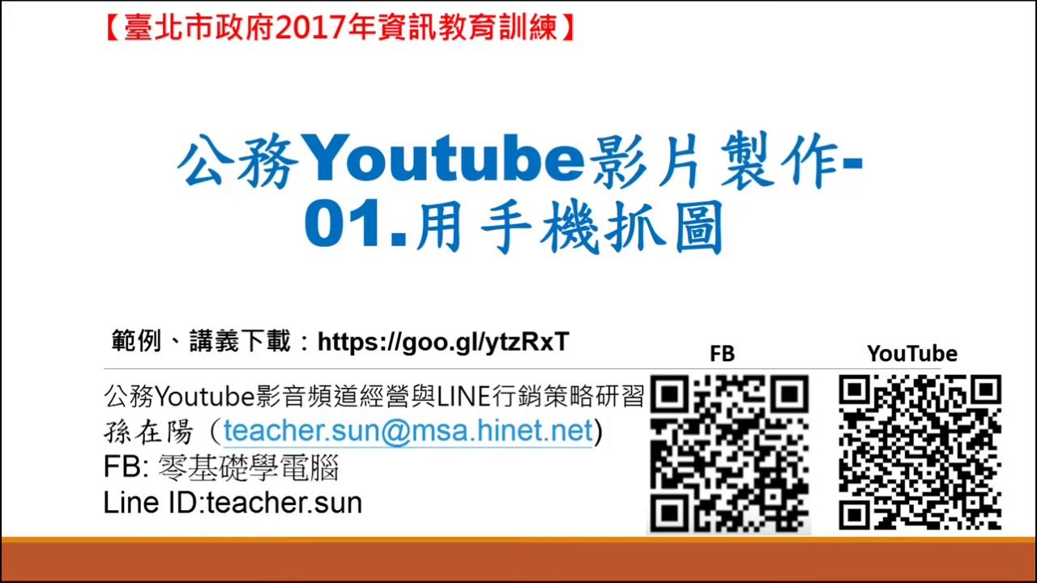
- Exit the slide show to Normal view and scroll the thumbnail pane up
key("Right")
left_click(540, 409)
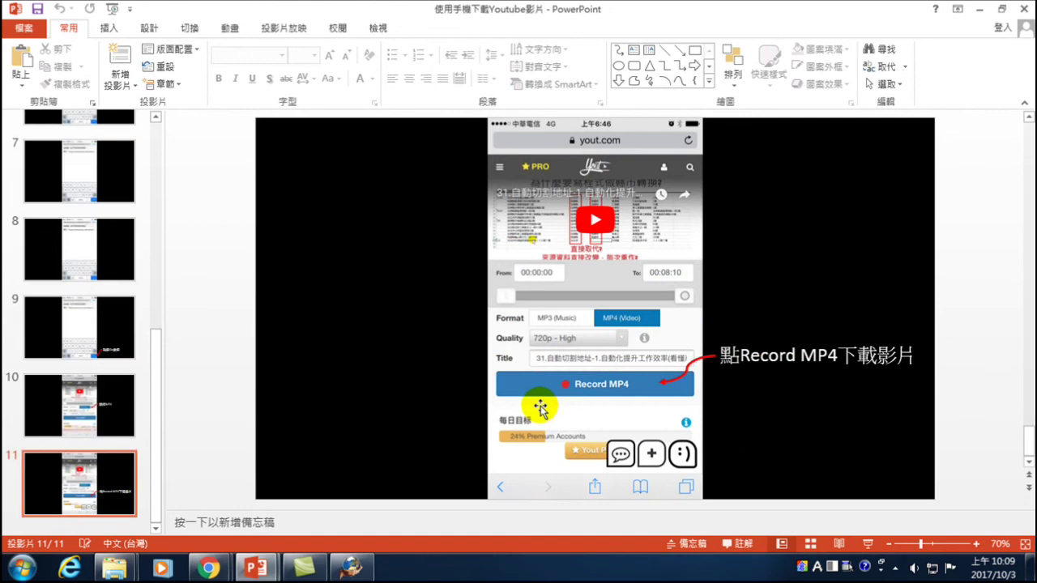
left_click_drag(157, 363, 173, 115)
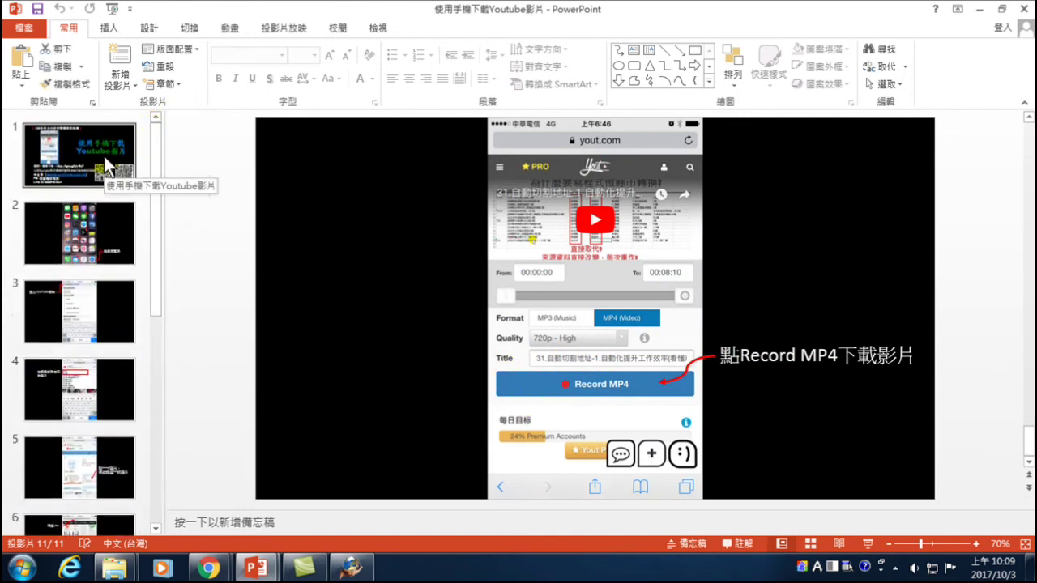
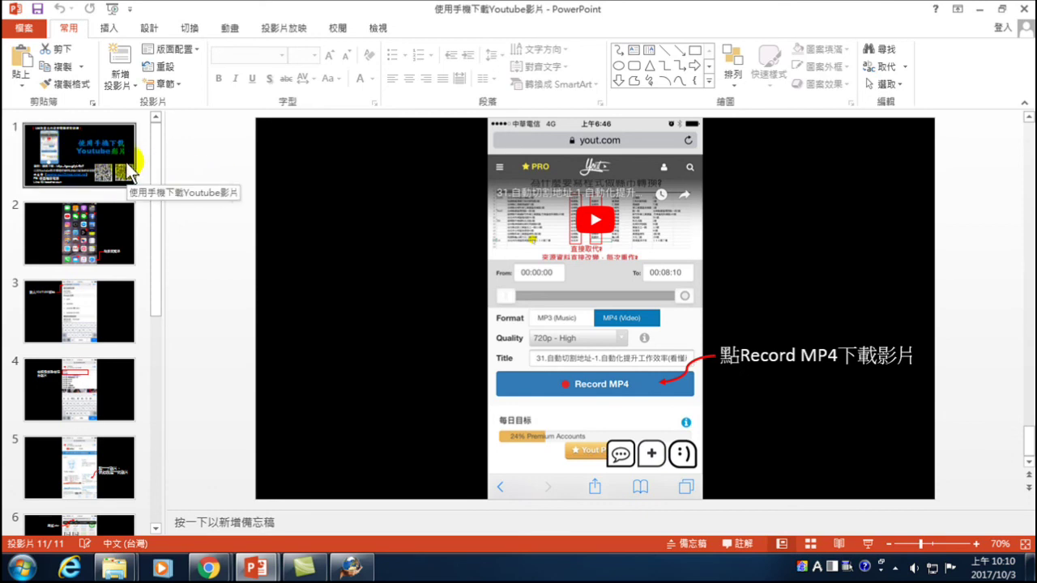
- View slides 1–4: the title, the iPhone home screen, the YouTube address entry, and the search results
left_click(77, 146)
left_click(96, 221)
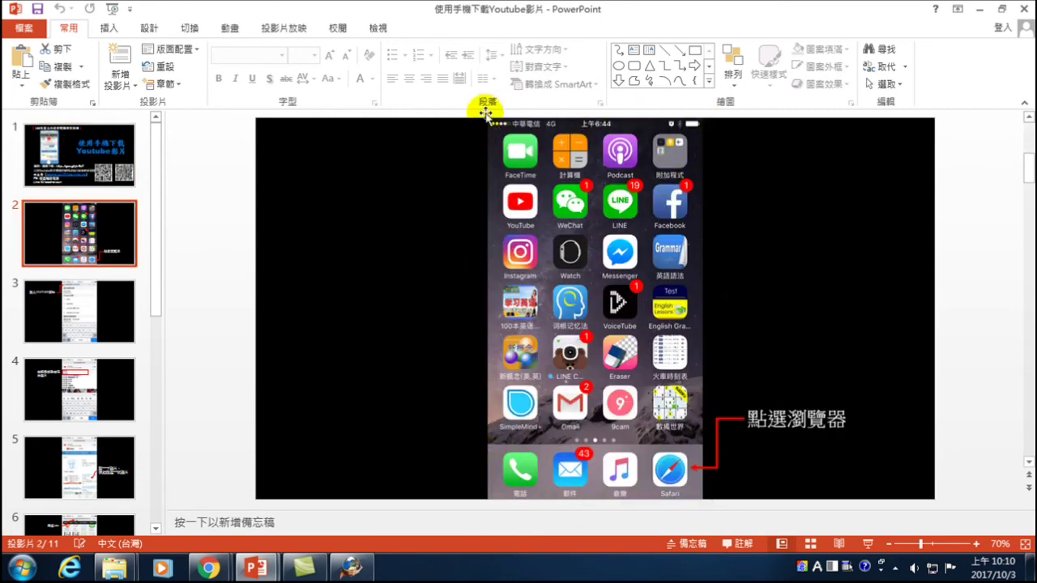
left_click(85, 312)
left_click(89, 389)
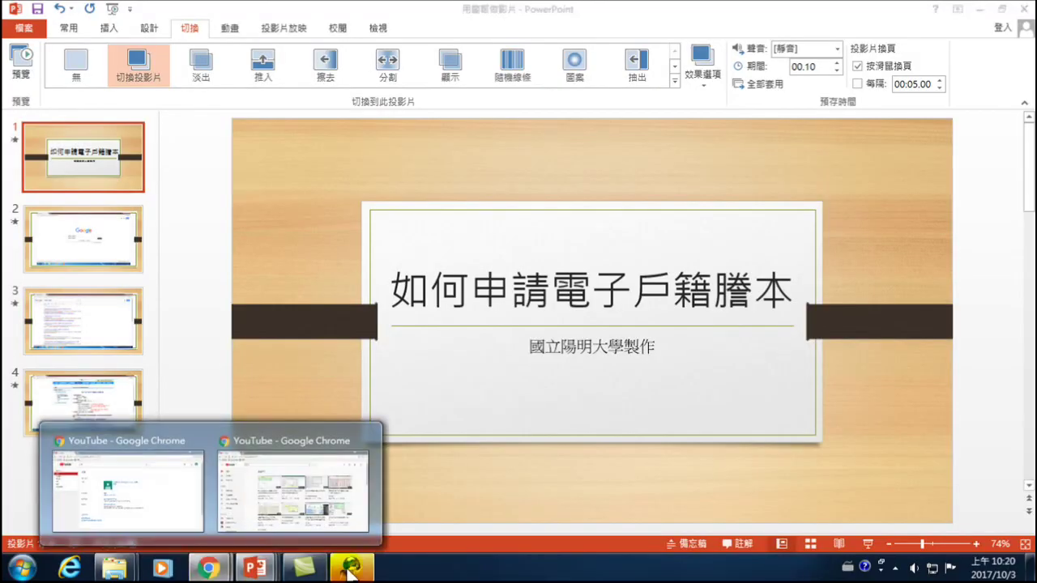
- Switch to the 使用手機下載Youtube影片 deck and show slide 2's iPhone home screen
left_click(247, 453)
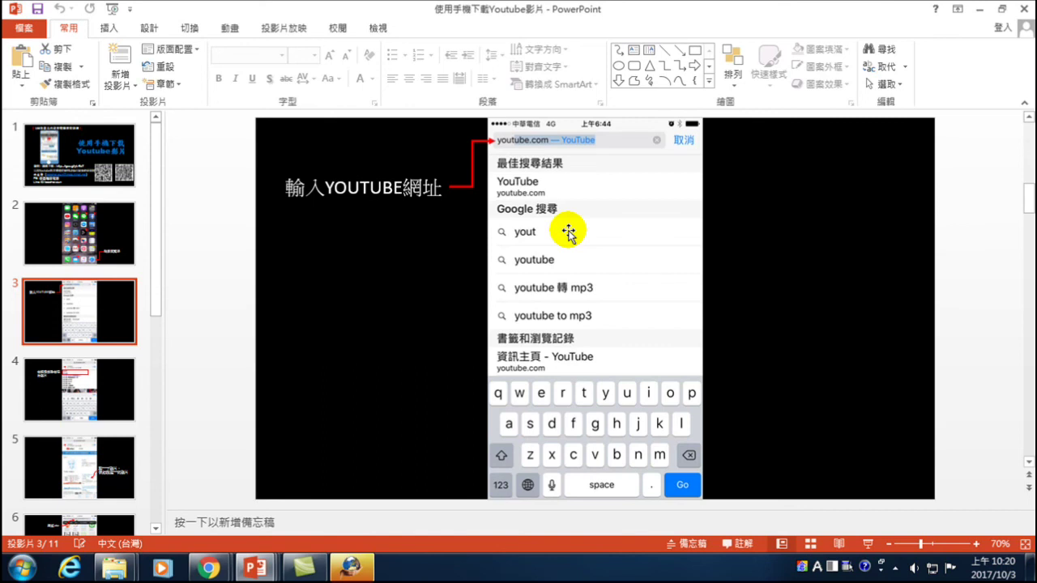
left_click(86, 234)
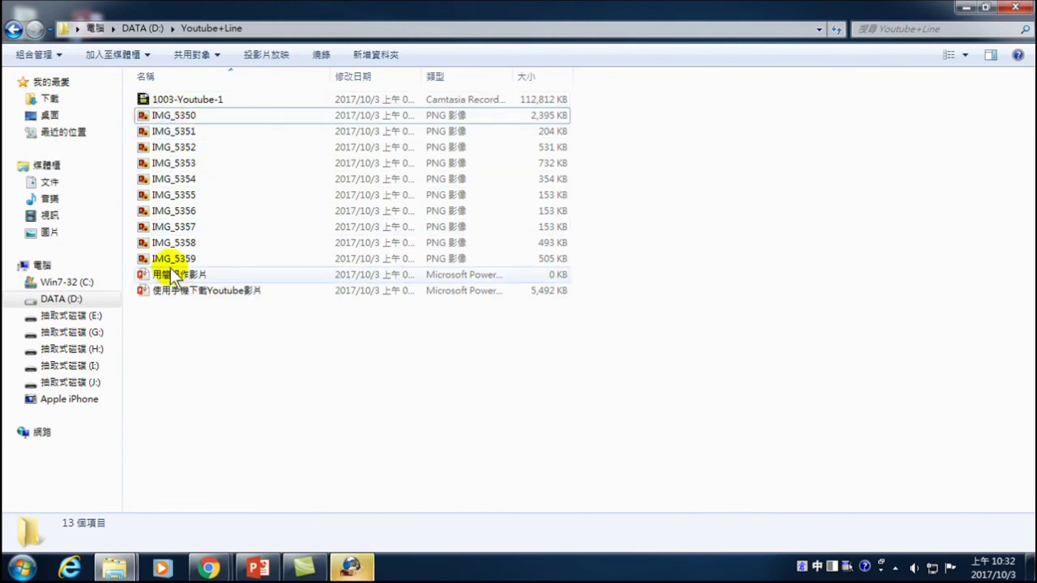
- Open the iPhone's Internal Storage > DCIM > 105APPLE photo folder
mouse_move(171, 267)
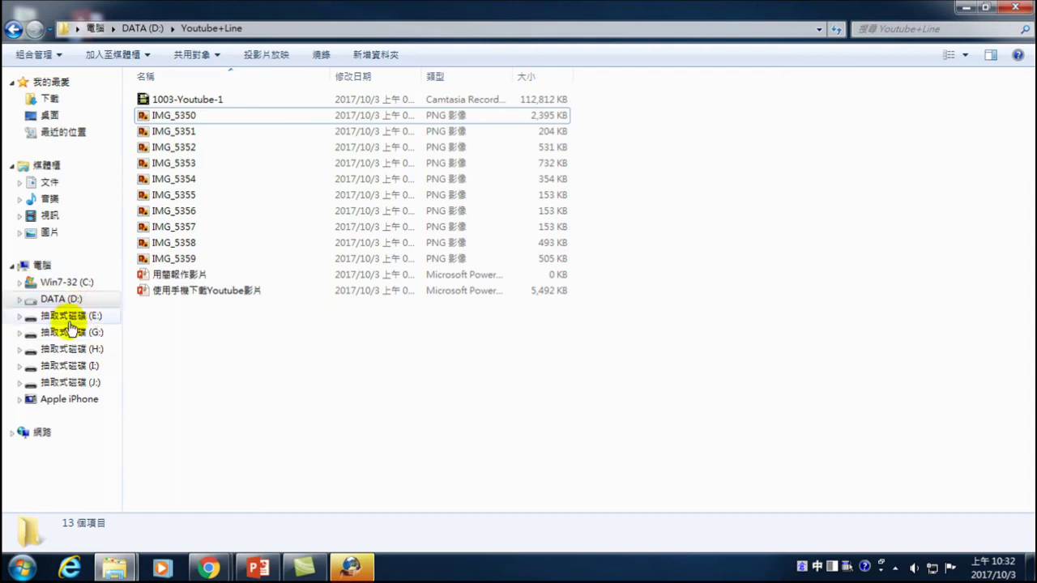
left_click(70, 400)
double_click(233, 101)
double_click(166, 87)
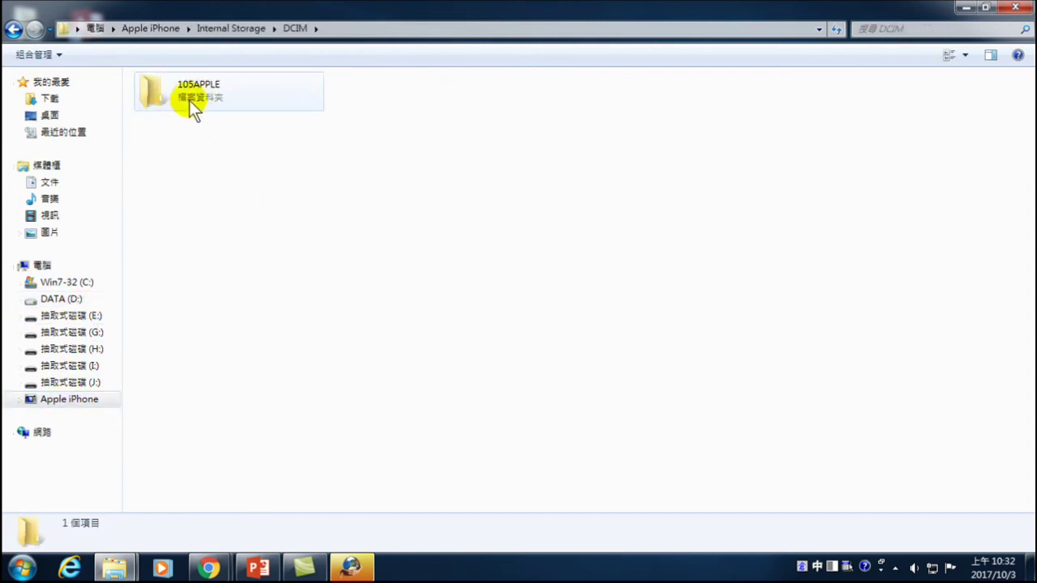
double_click(188, 98)
- Select and copy screenshots IMG_5350 through IMG_5359
left_click(197, 318)
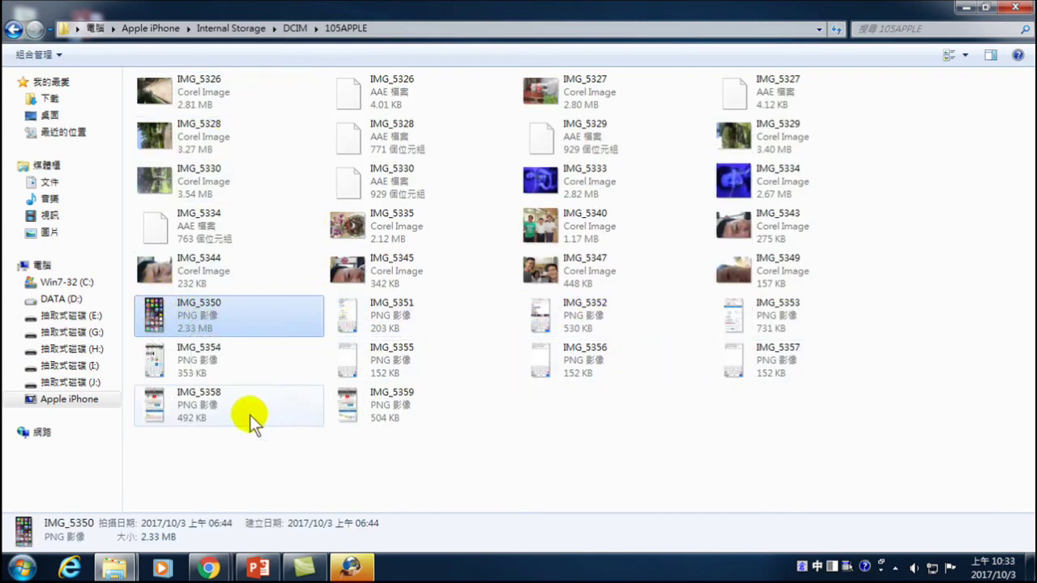
left_click_drag(856, 464, 181, 306)
right_click(186, 308)
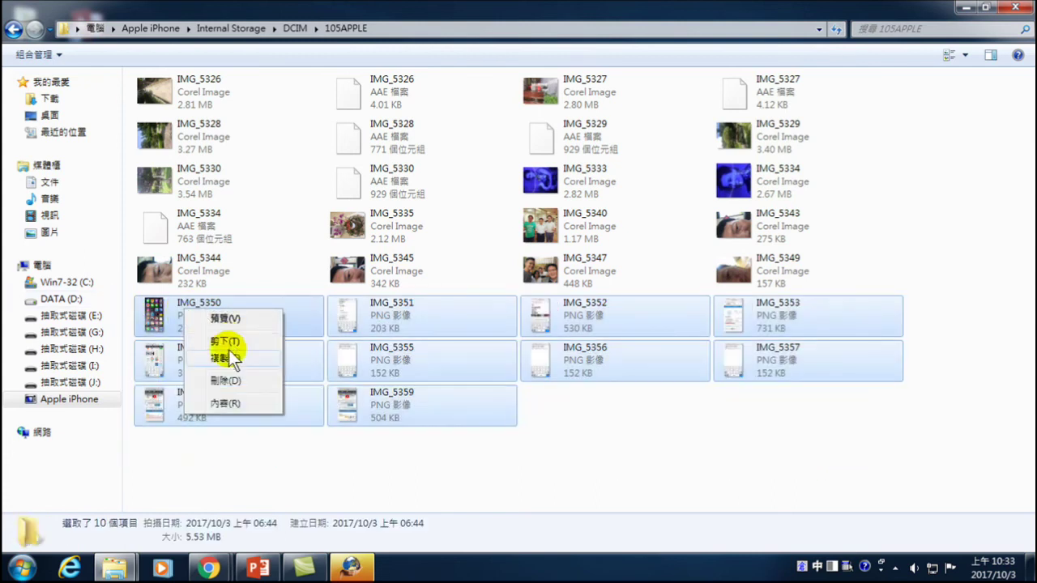
left_click(64, 302)
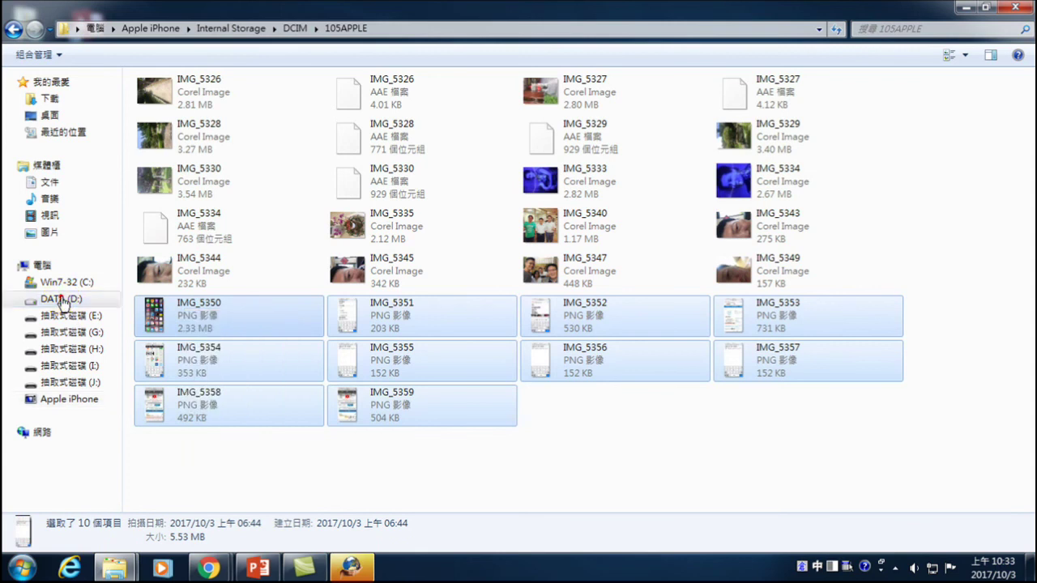
- Check the Youtube+Line folder on DATA (D:), then return to PowerPoint
left_click(64, 302)
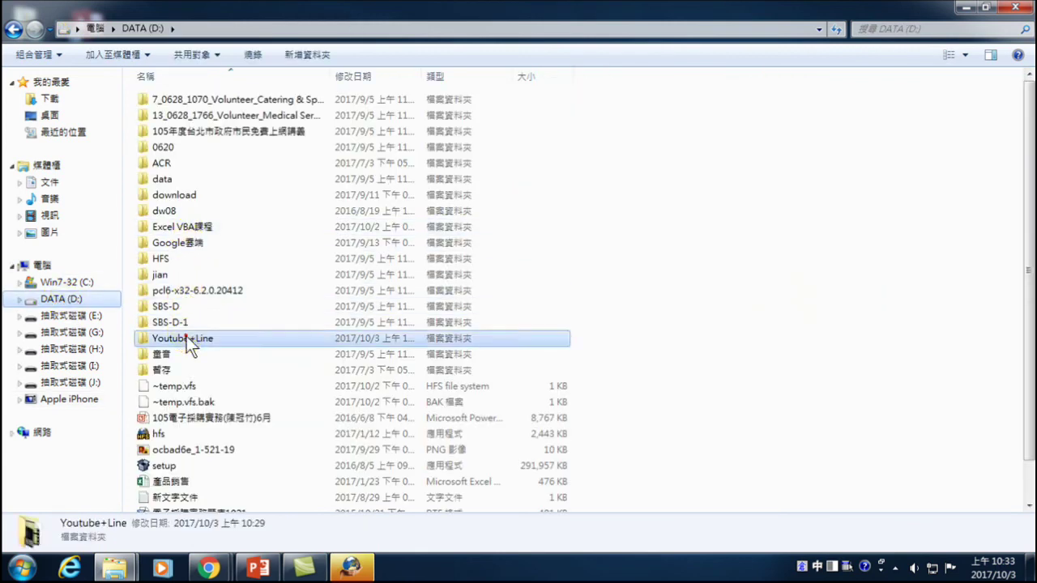
double_click(187, 338)
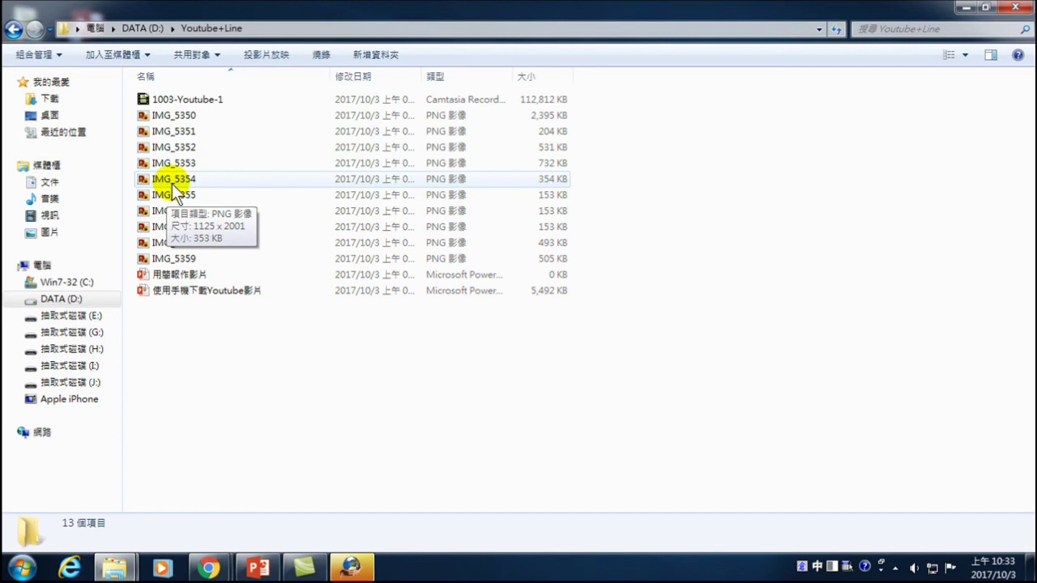
left_click(258, 567)
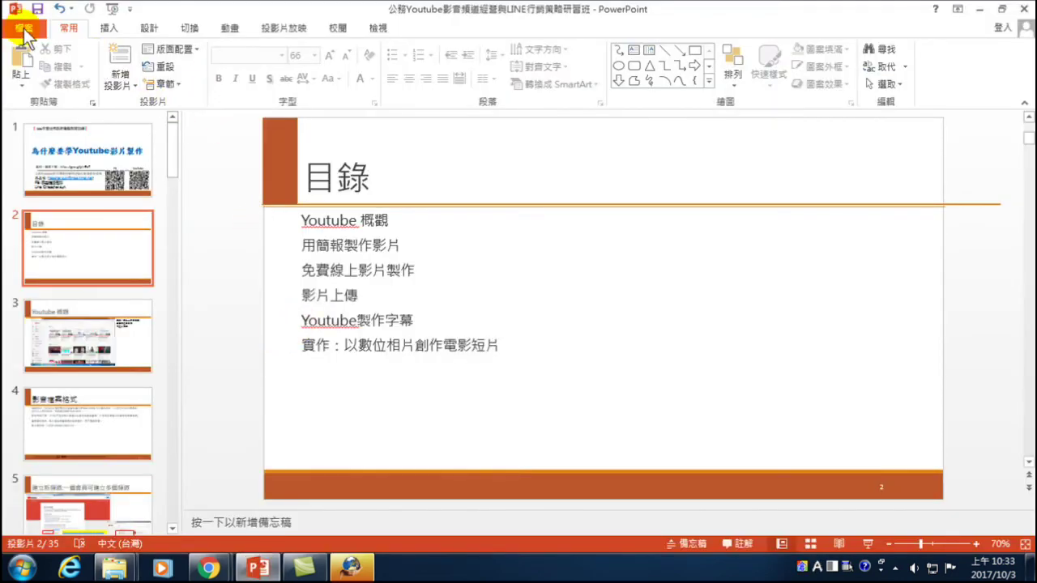
- Launch PowerPoint 2013 from Start > Microsoft Office 2013 and create a blank presentation
left_click(111, 29)
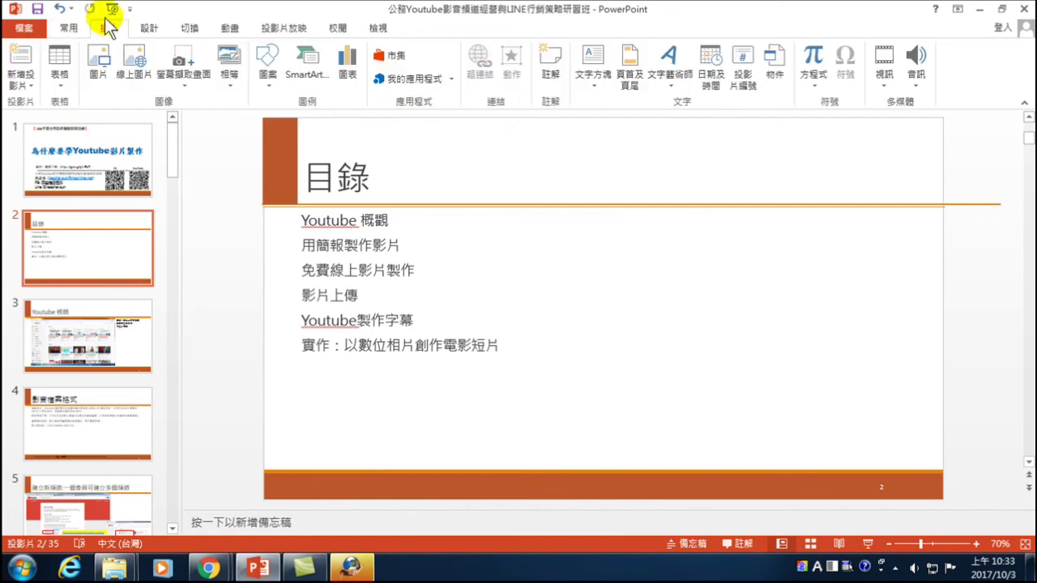
left_click(22, 569)
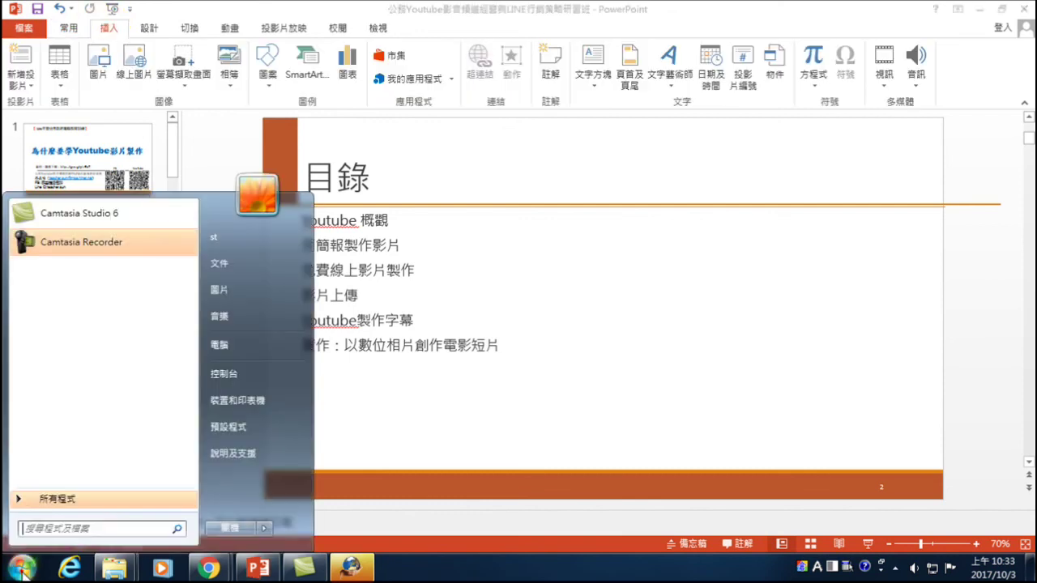
left_click(41, 499)
left_click(41, 499)
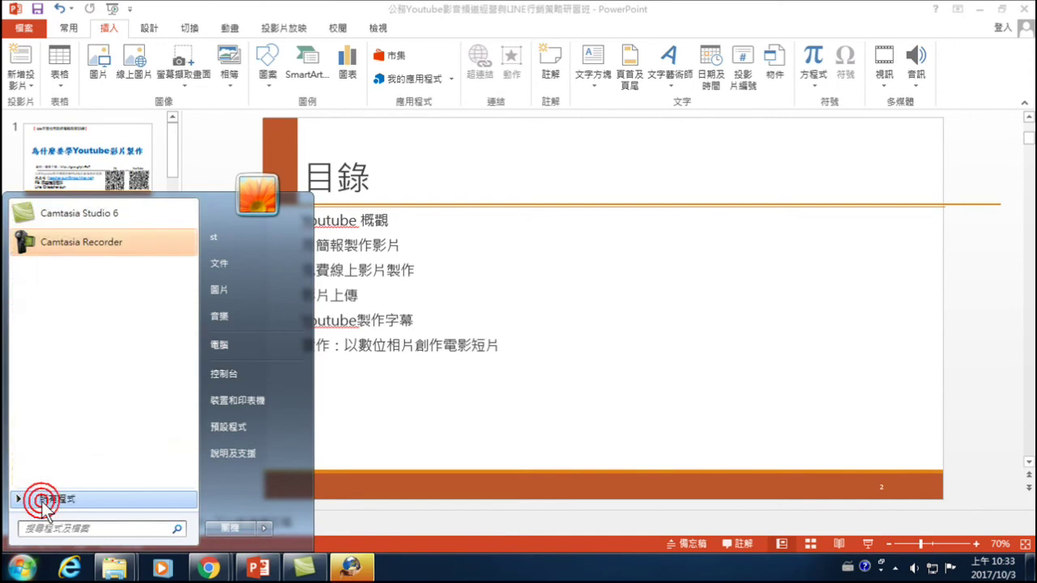
left_click(38, 496)
scroll(65, 378, "down", 3)
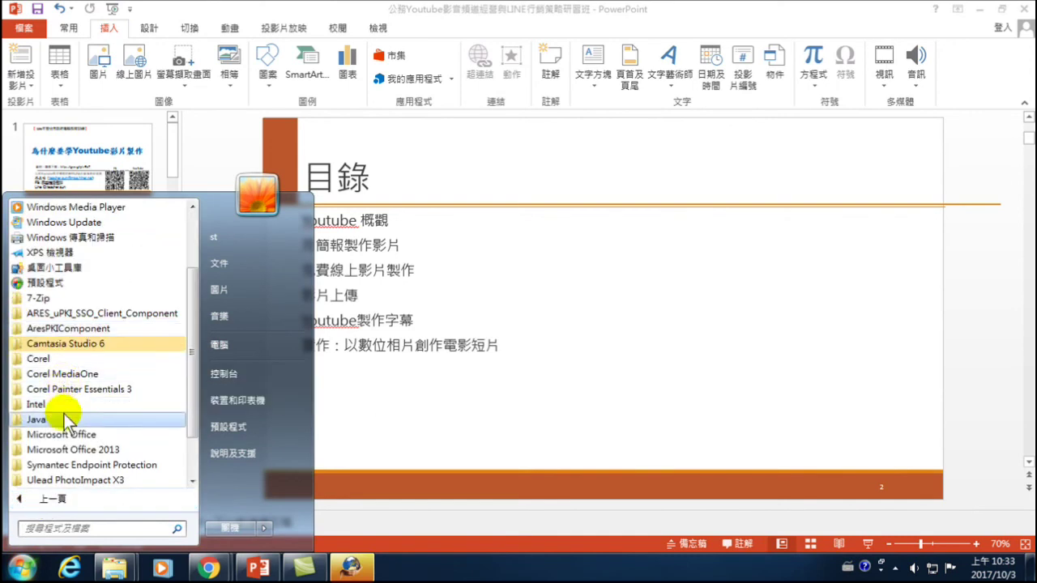
left_click(37, 376)
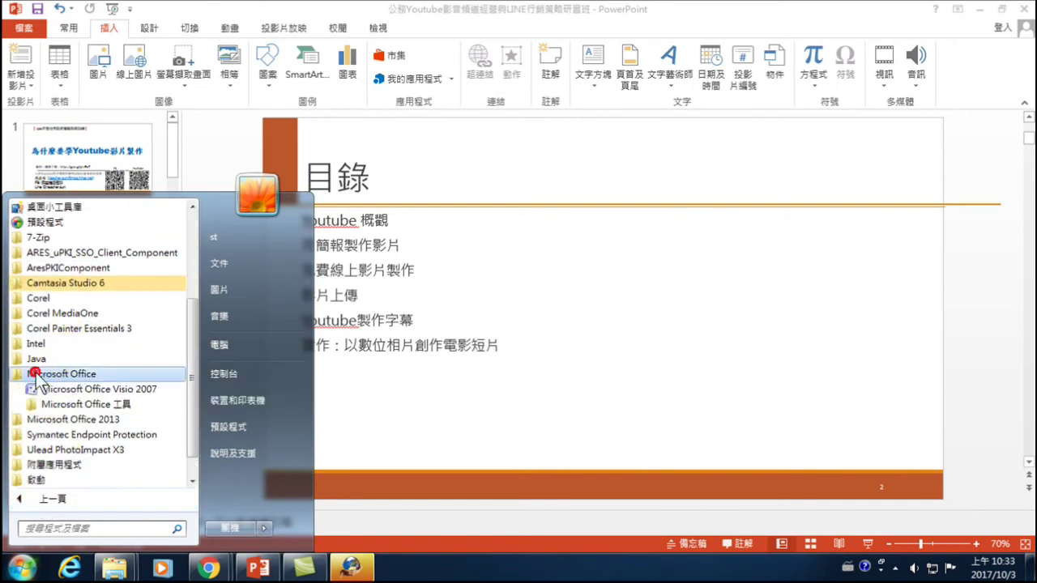
left_click(40, 421)
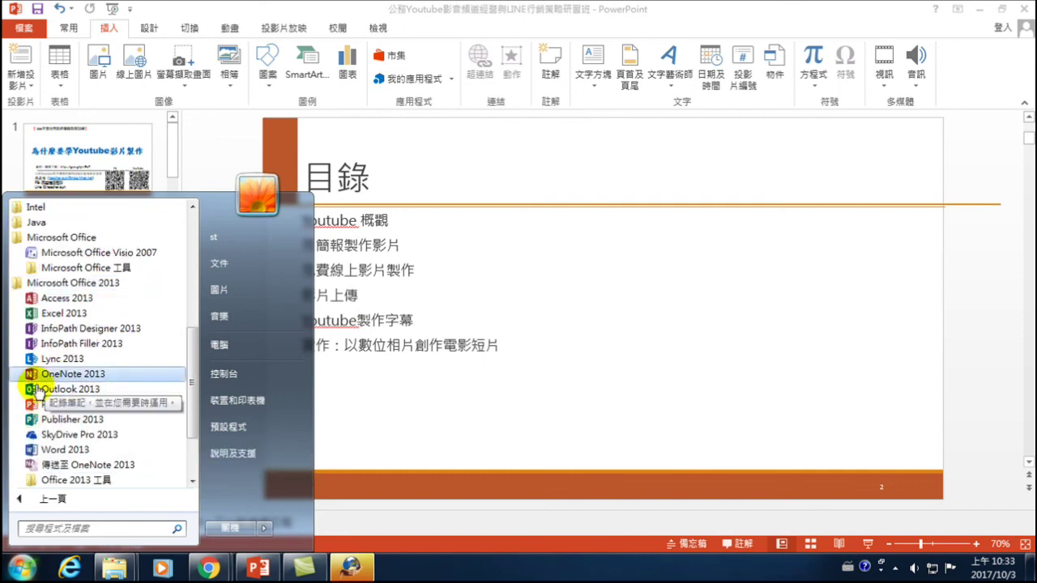
left_click(72, 407)
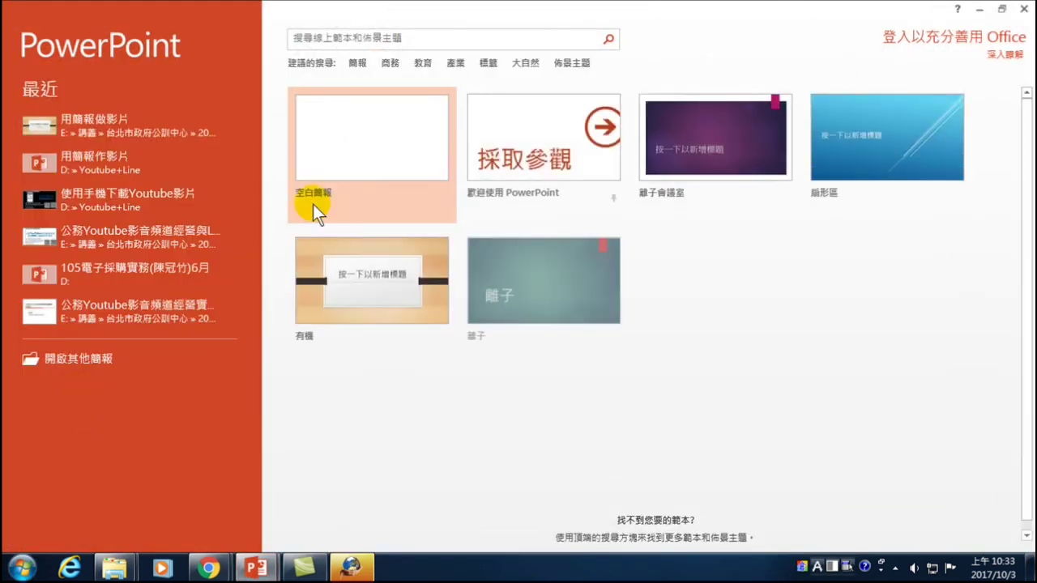
left_click(350, 118)
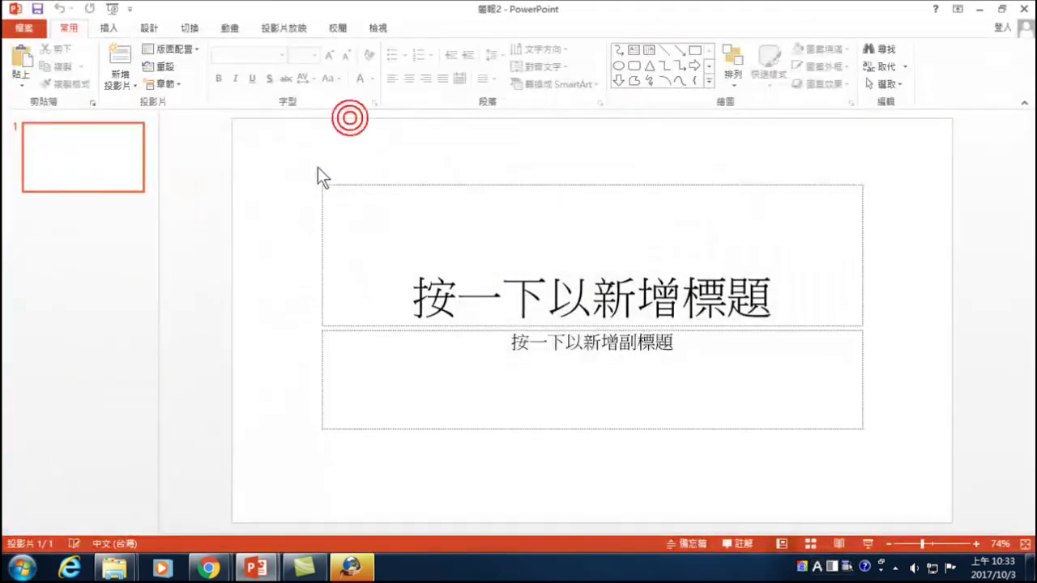
left_click(111, 27)
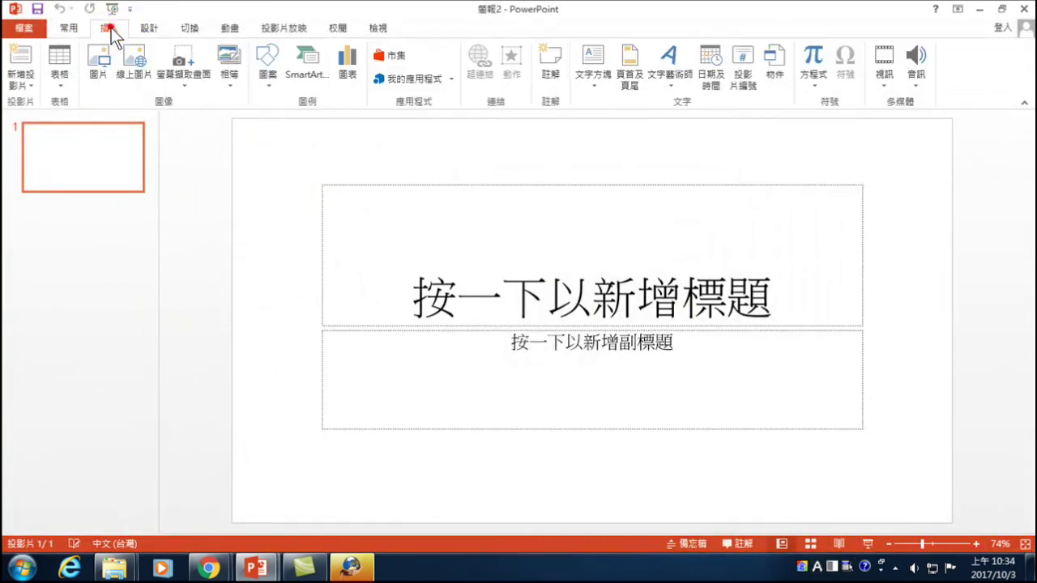
- Start a photo album and browse to the Youtube+Line folder on DATA (D:)
left_click(226, 55)
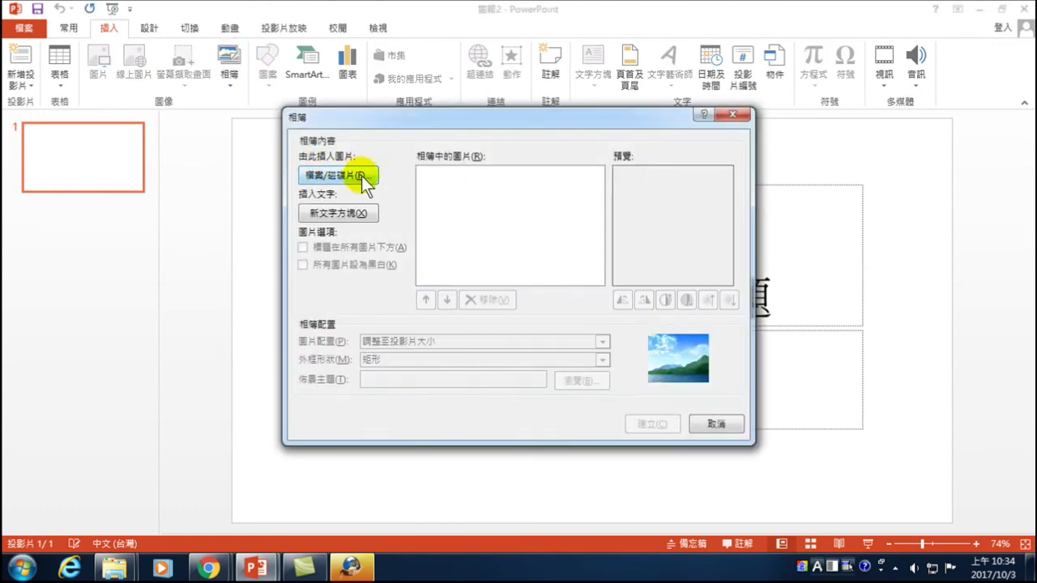
left_click(310, 175)
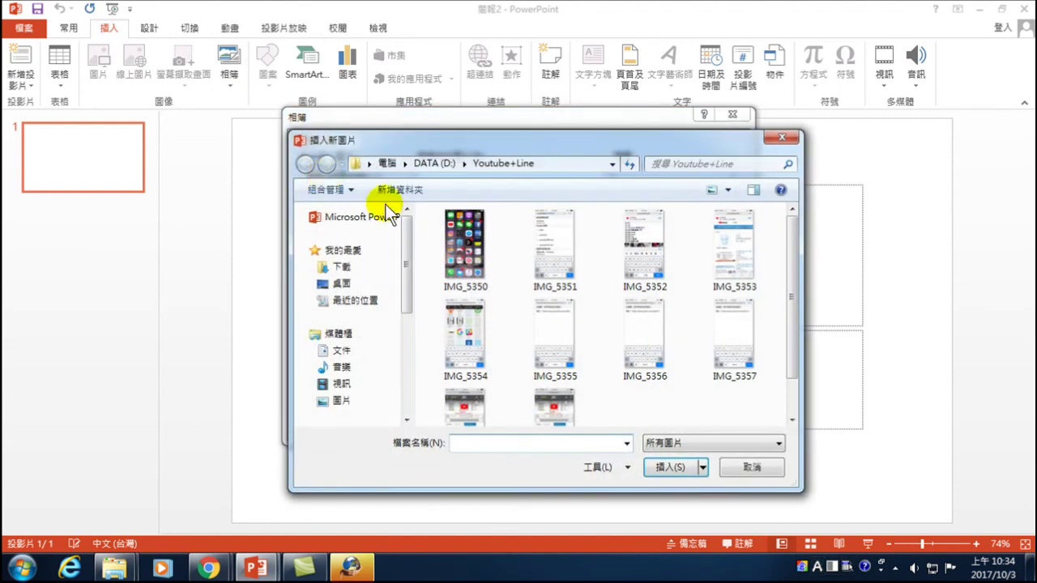
left_click_drag(408, 300, 405, 368)
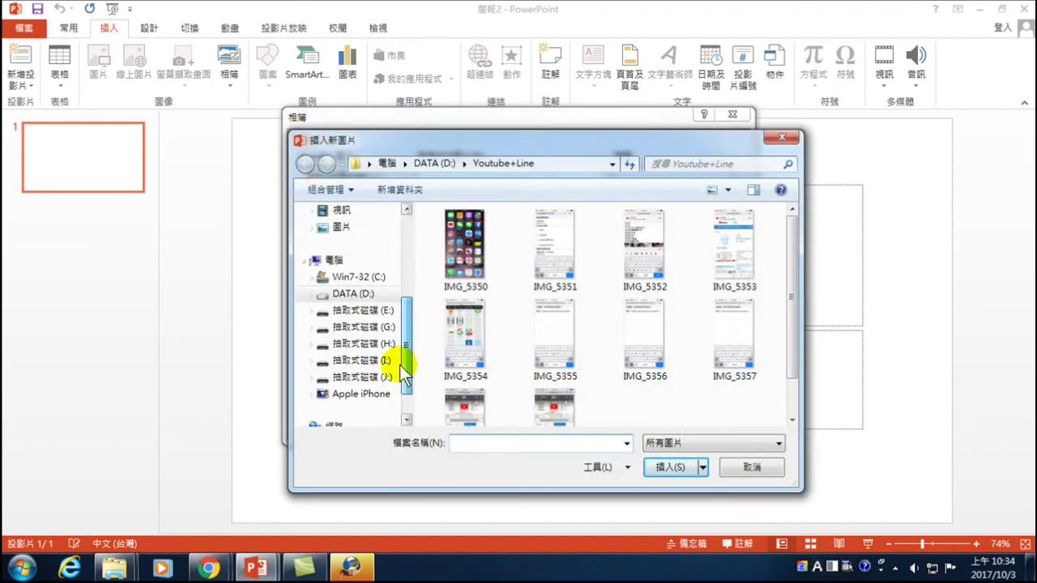
left_click(350, 293)
left_click(457, 358)
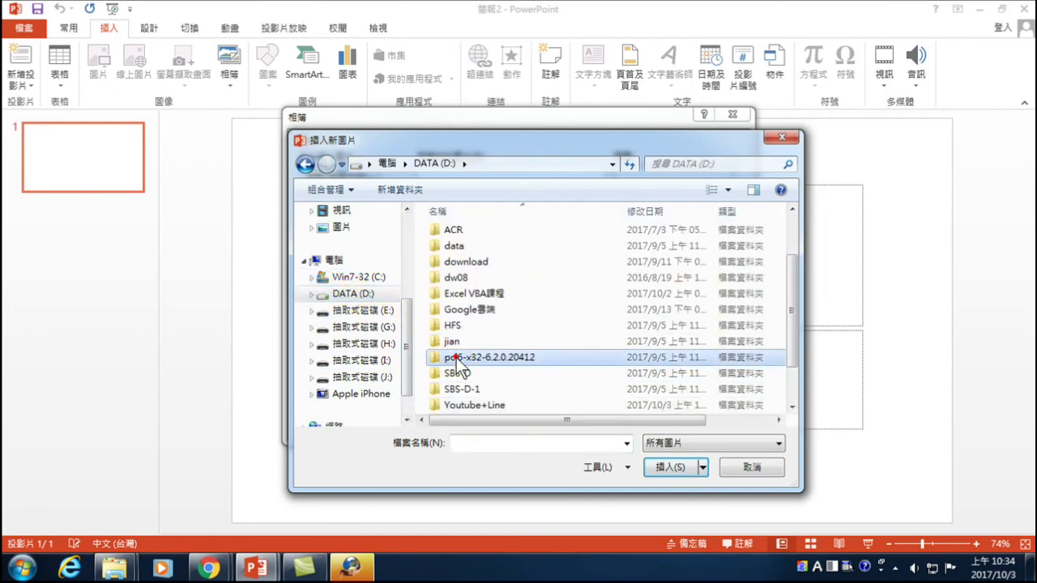
scroll(461, 360, "down", 2)
double_click(465, 356)
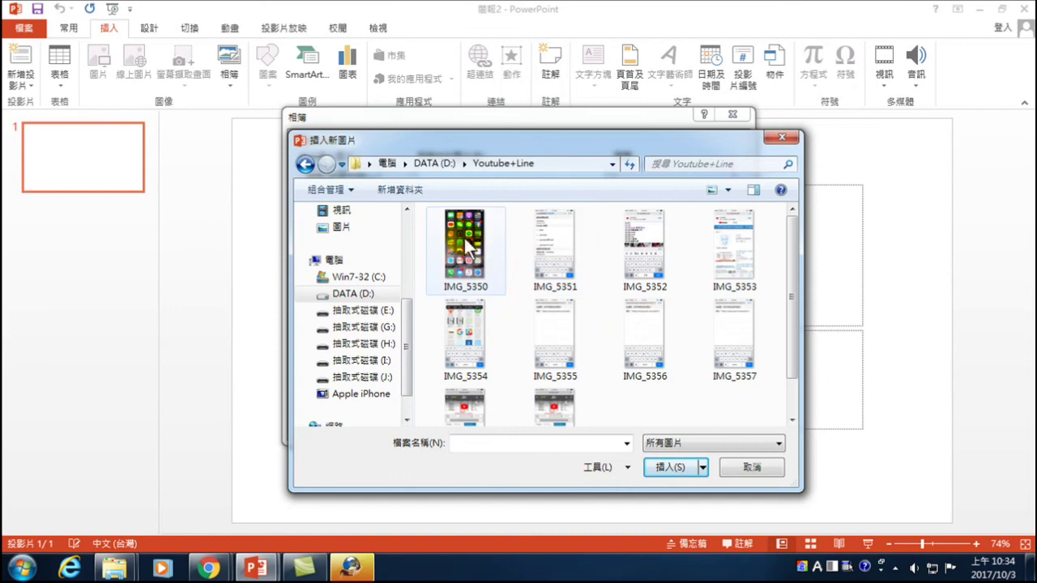
- Add all the screenshots, set the picture layout to Fit to slide, and create the album
key("ctrl+a")
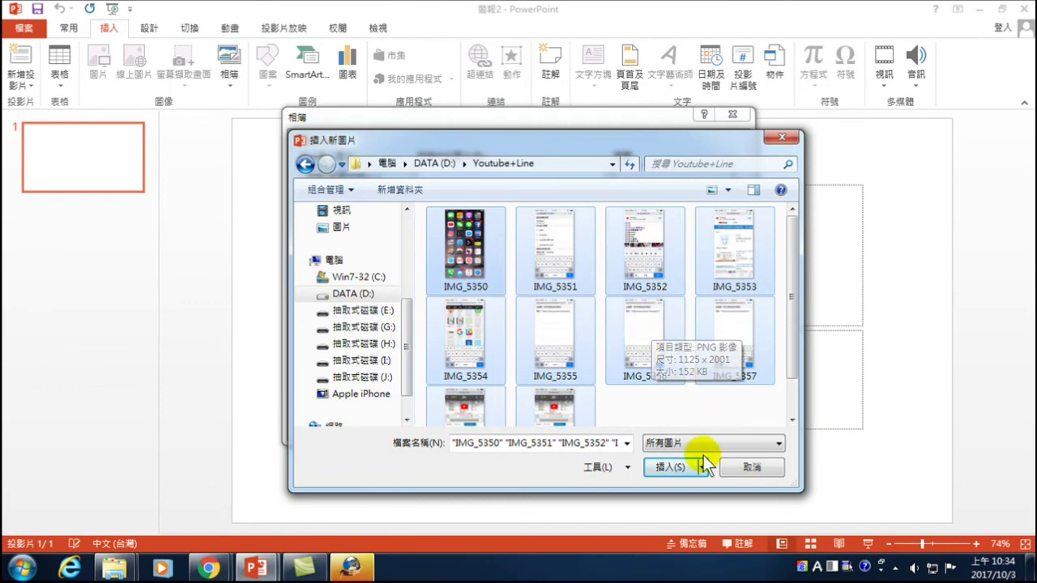
left_click(668, 468)
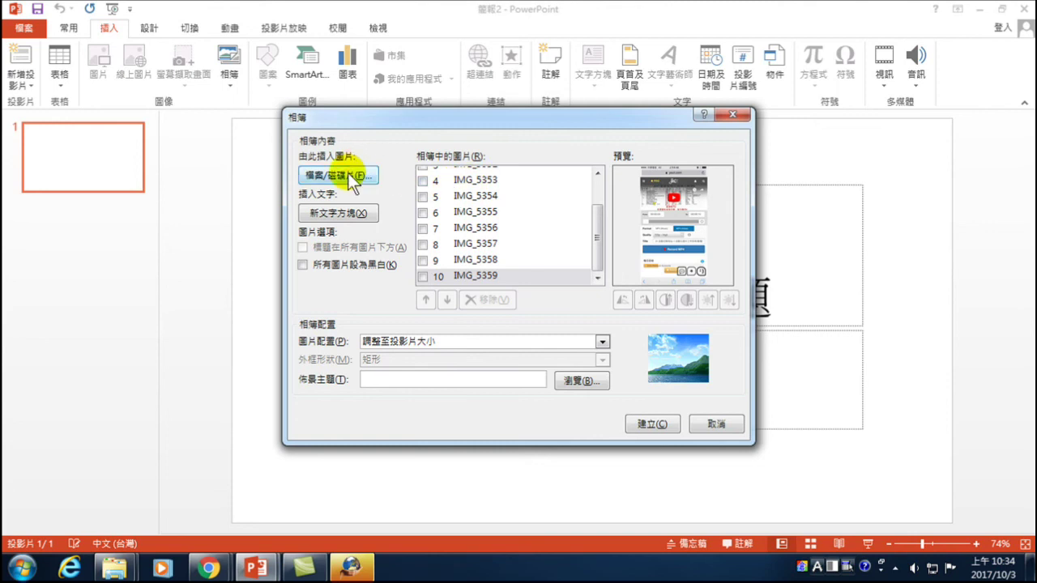
left_click_drag(600, 222, 605, 160)
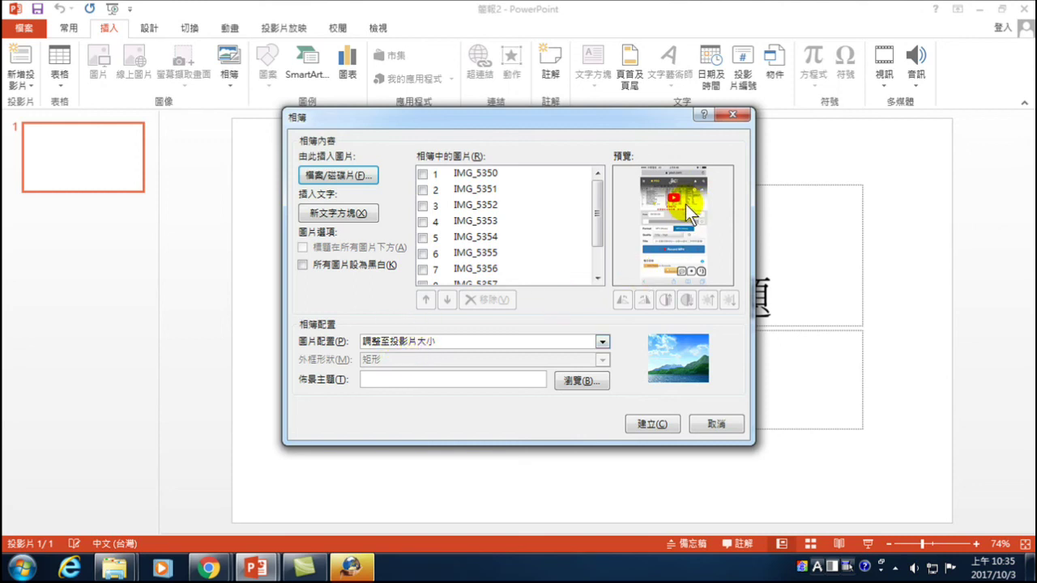
left_click(653, 428)
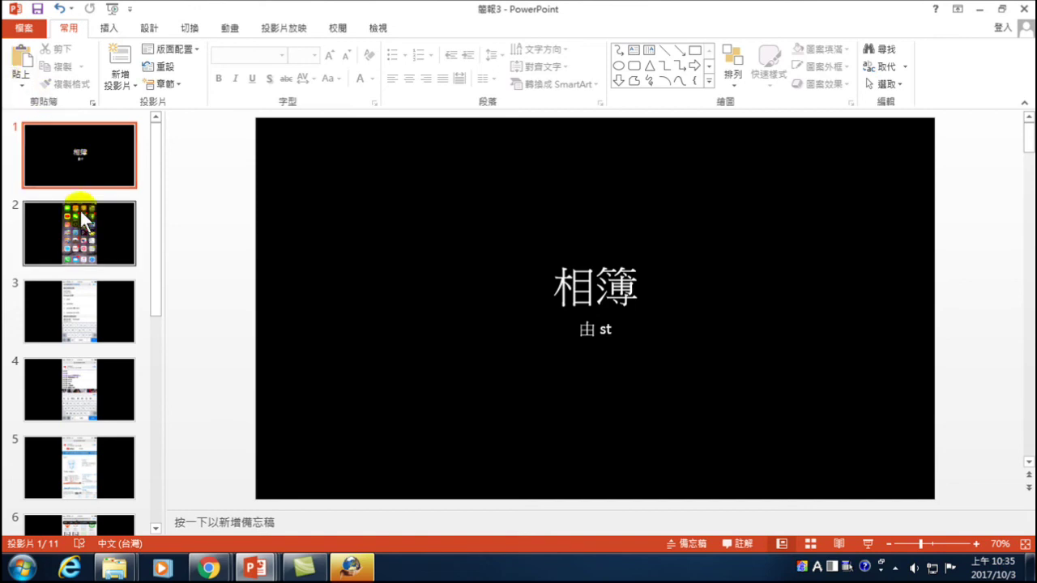
- Preview album slides 2 through 5, then return to the 相簿 title slide
left_click(85, 227)
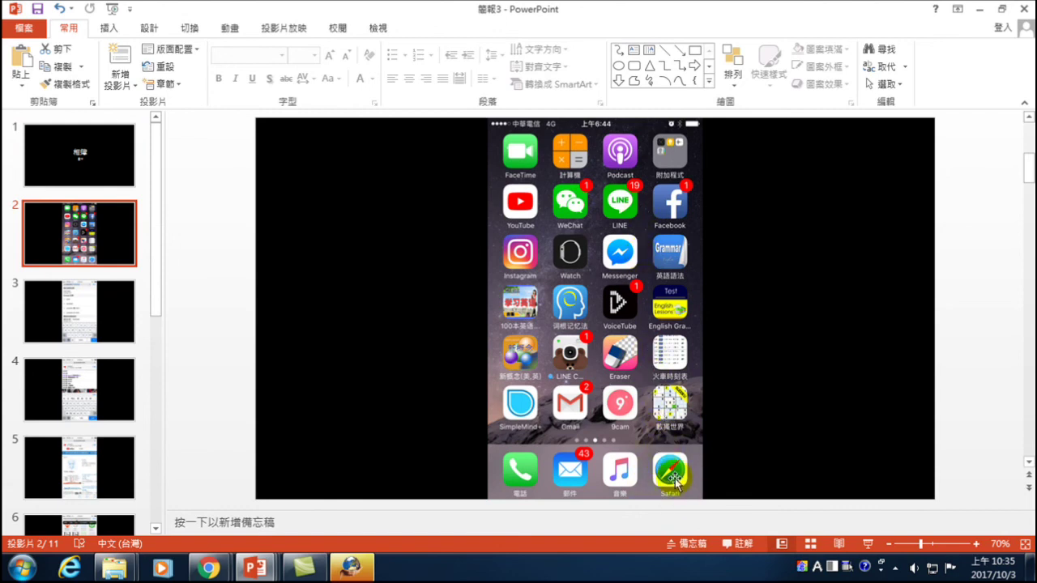
left_click(71, 304)
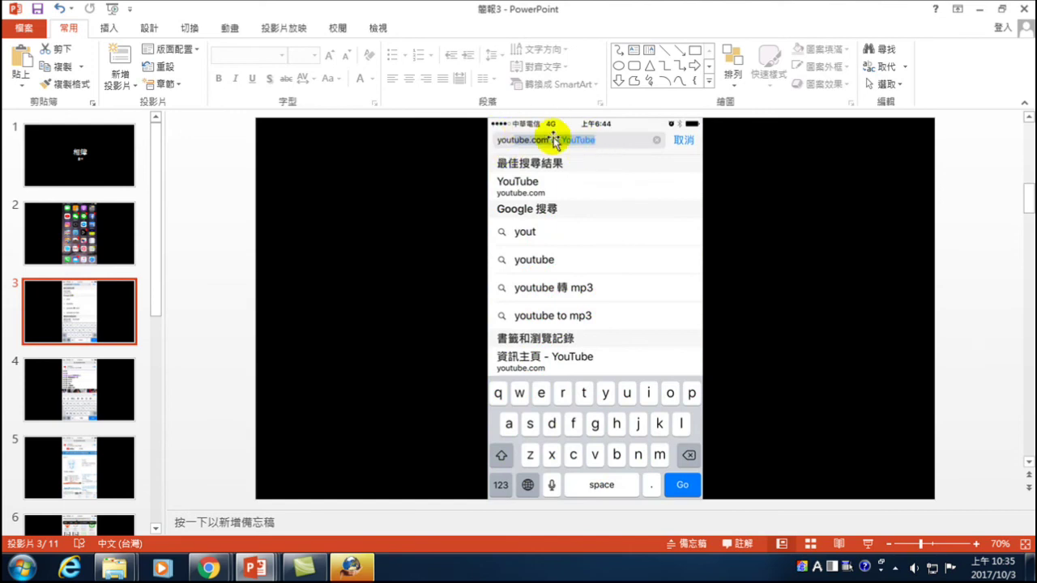
left_click(78, 386)
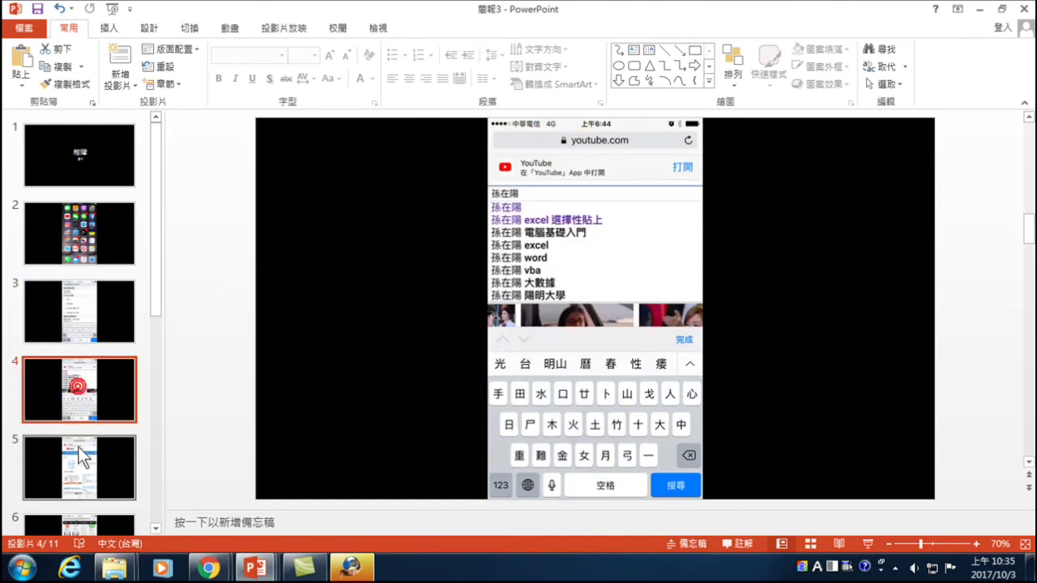
left_click(70, 460)
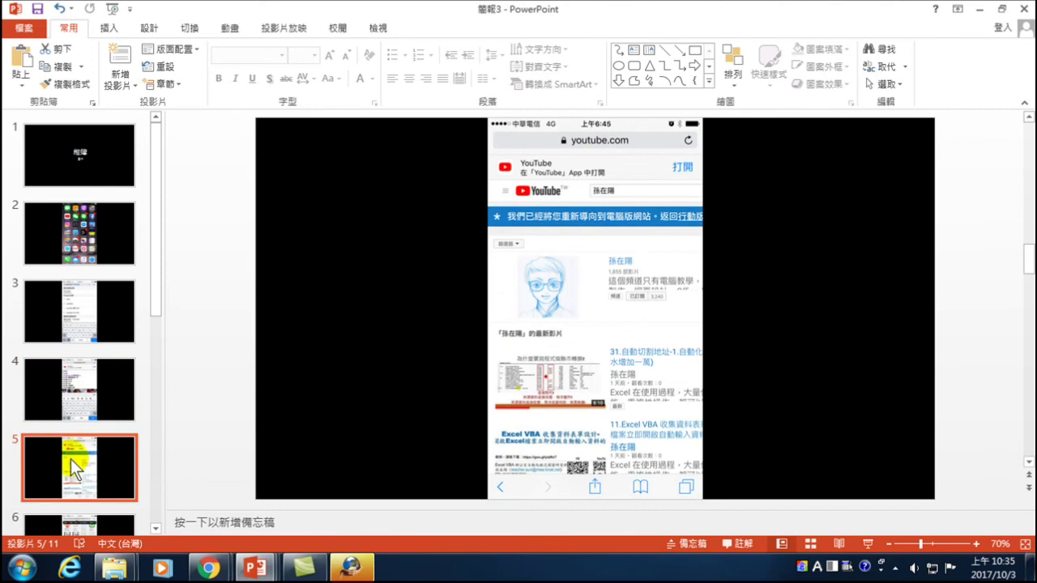
left_click(76, 154)
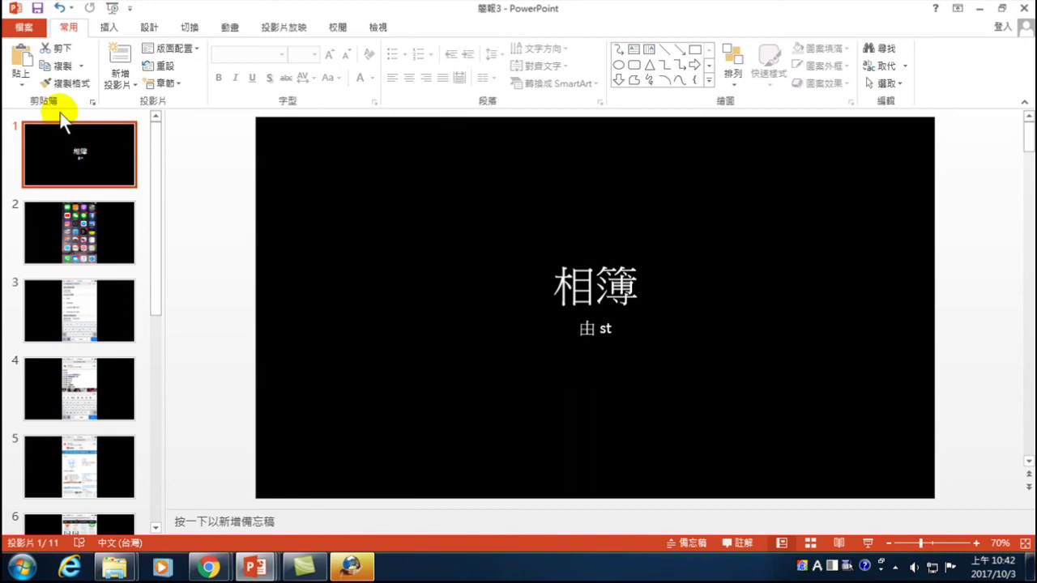
- Replace the 相簿 title with 'Youtube影片下載'
left_click(563, 288)
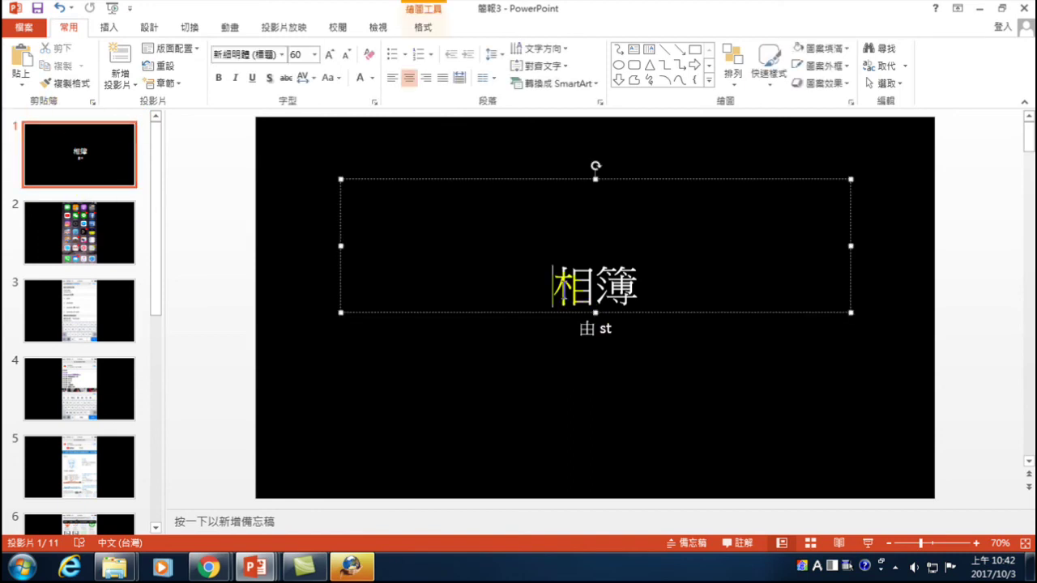
key("ctrl+z")
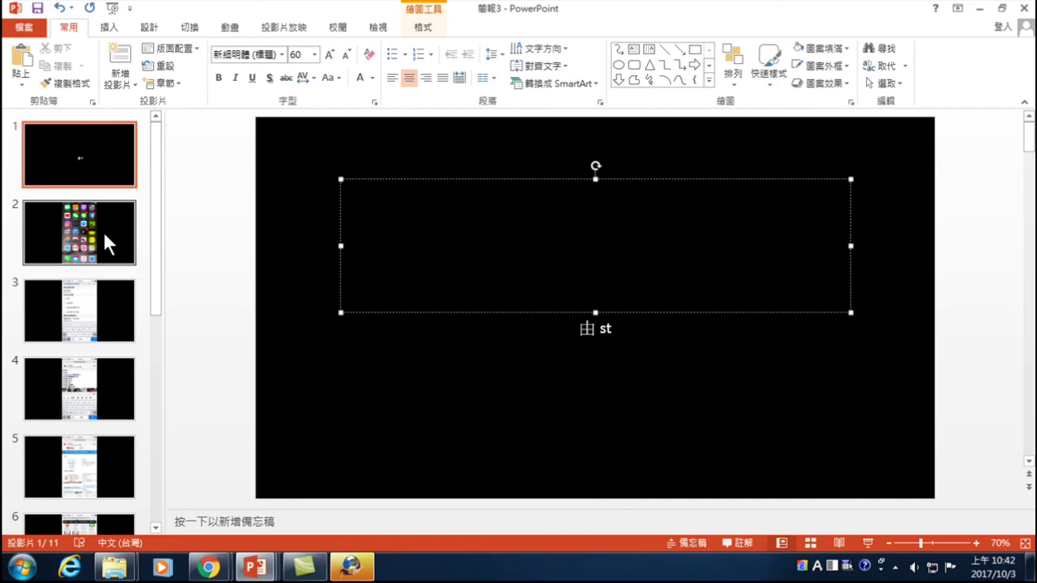
key("shift")
type("Yo")
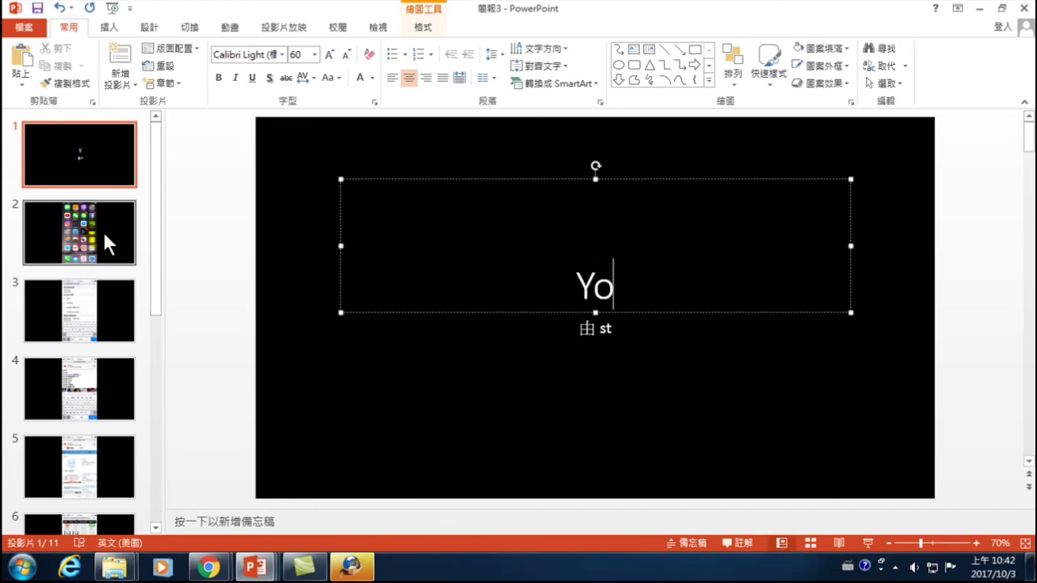
type("utubeaf")
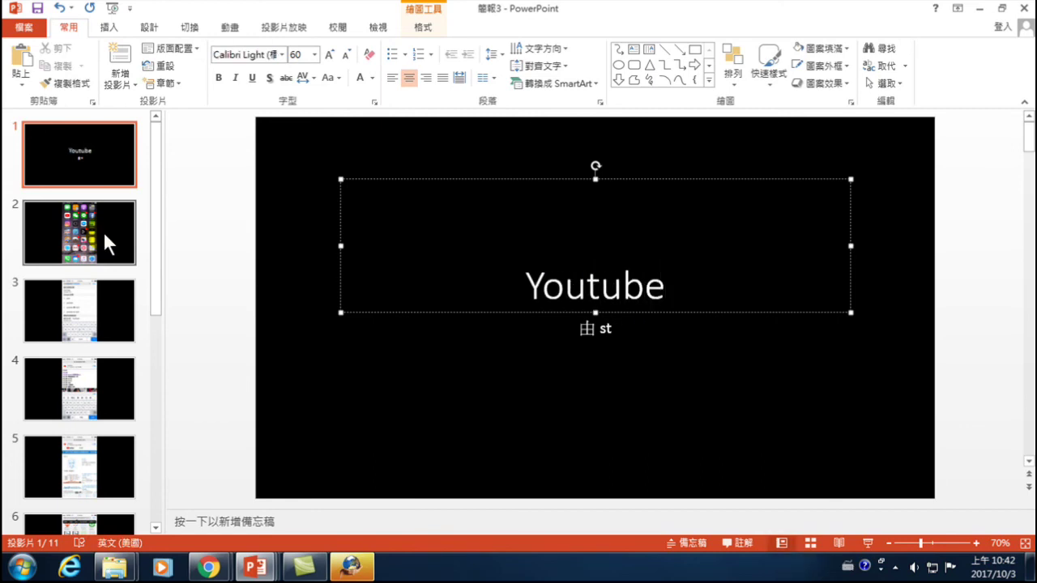
key("BackSpace")
key("BackSpace")
key("shift")
type("afh llmn my ")
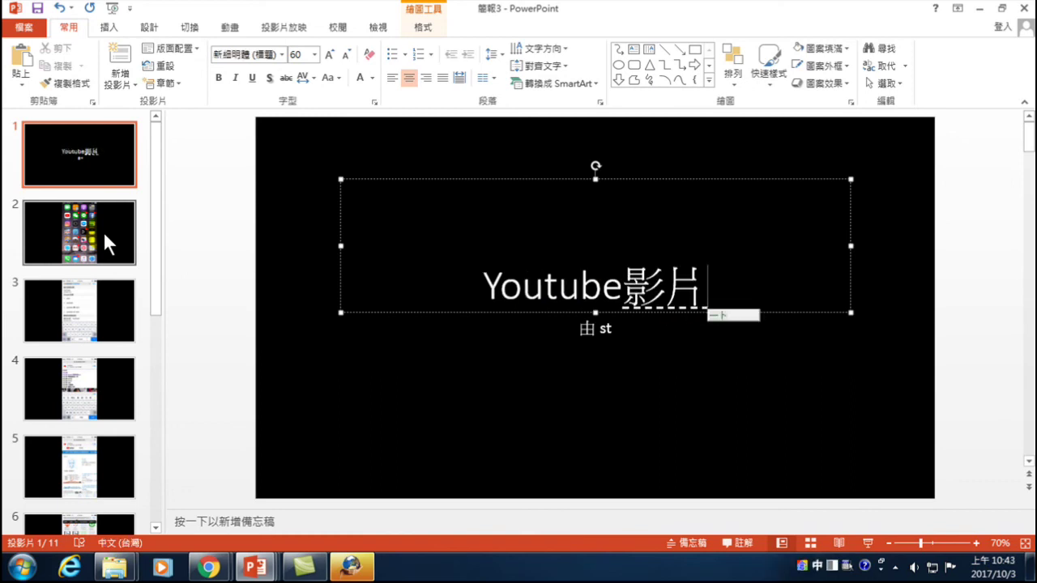
type("jij")
key("space")
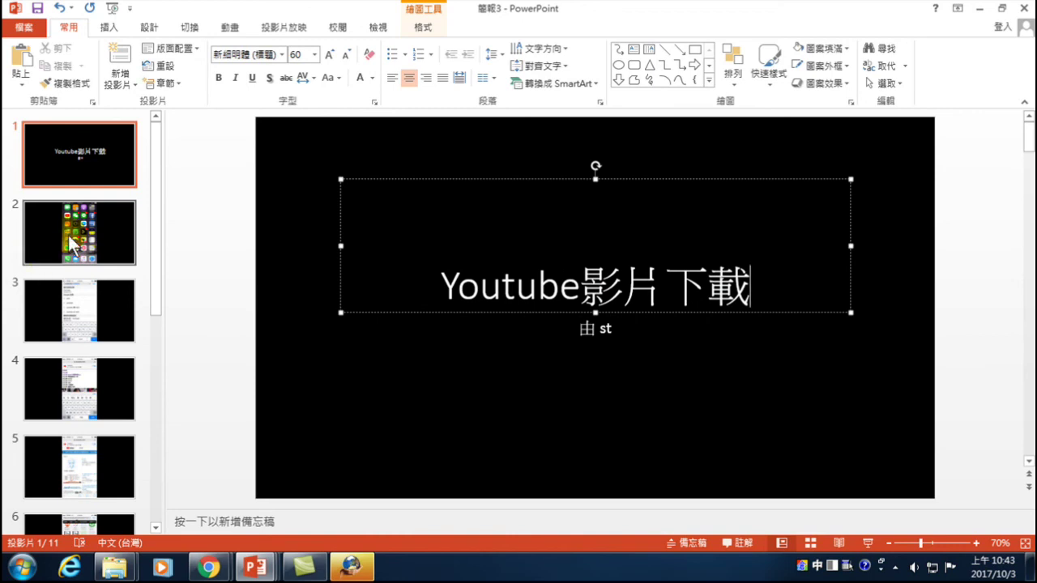
- Insert '使用手機將' before Youtube so the title reads 使用手機將Youtube影片下載
left_click(438, 285)
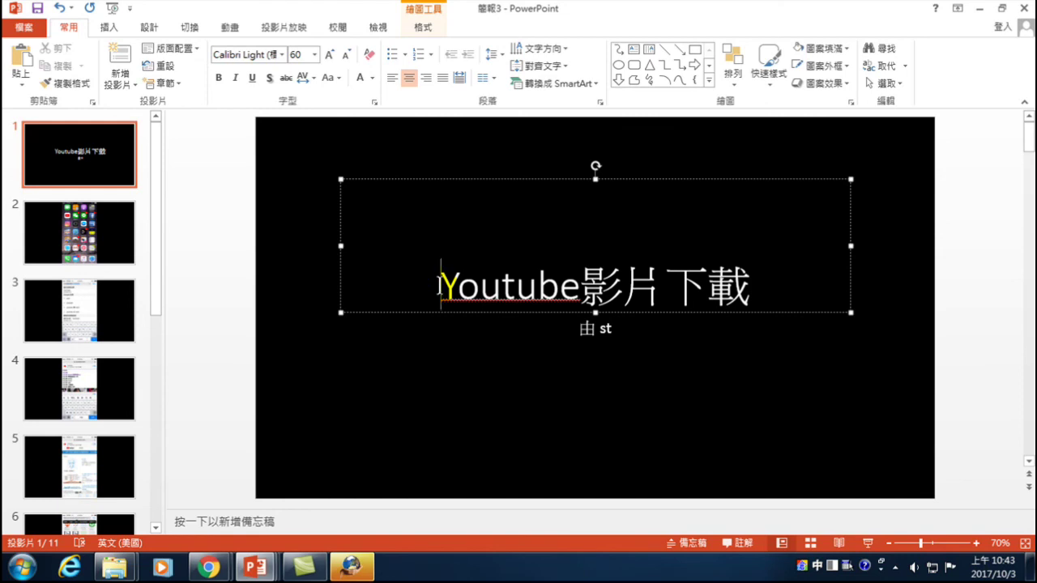
key("ctrl+space")
type("q")
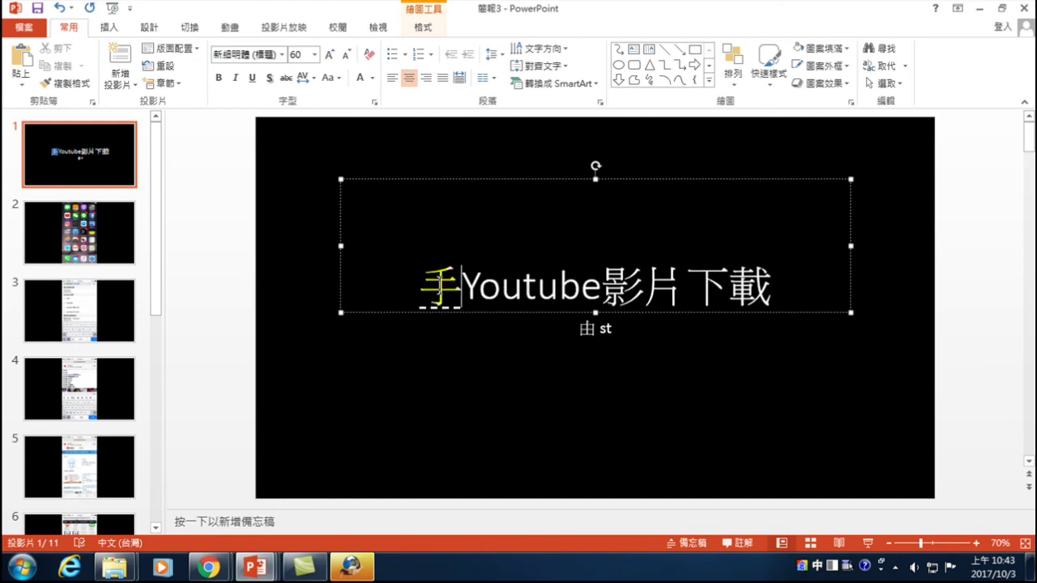
type("vio ")
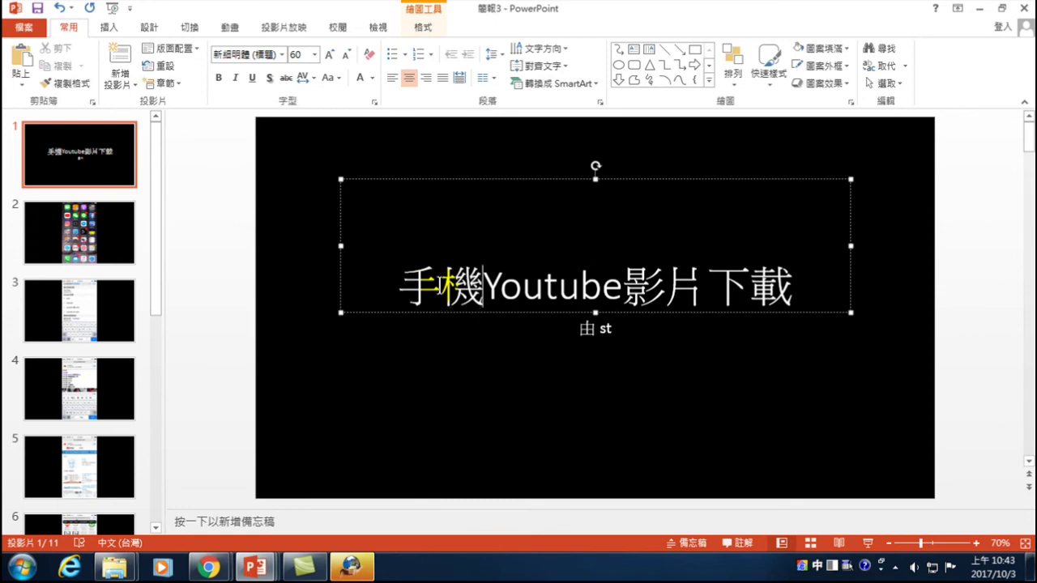
type("使用")
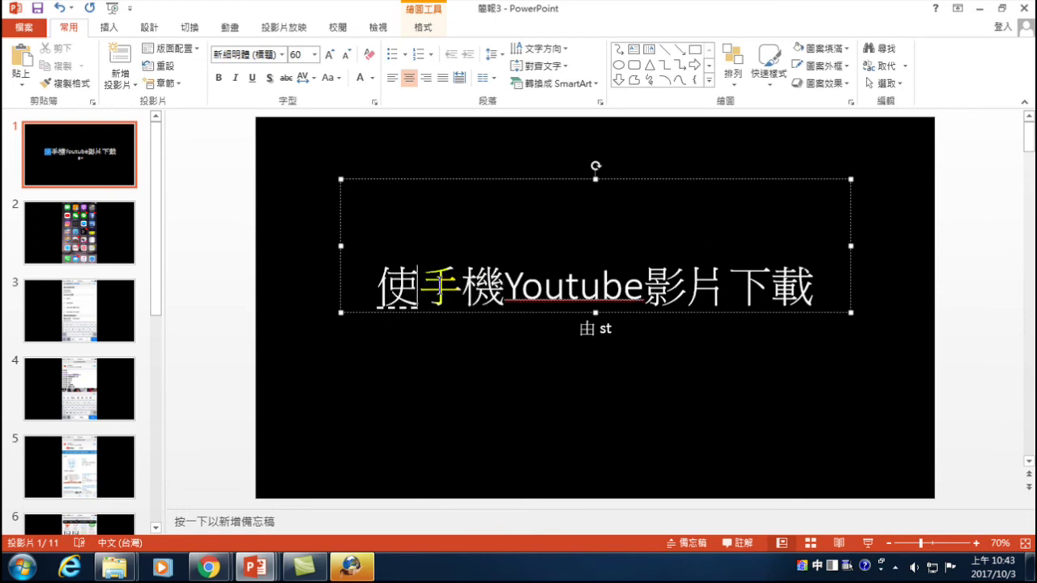
key("Right")
key("Right")
key("Right")
key("Left")
type("將")
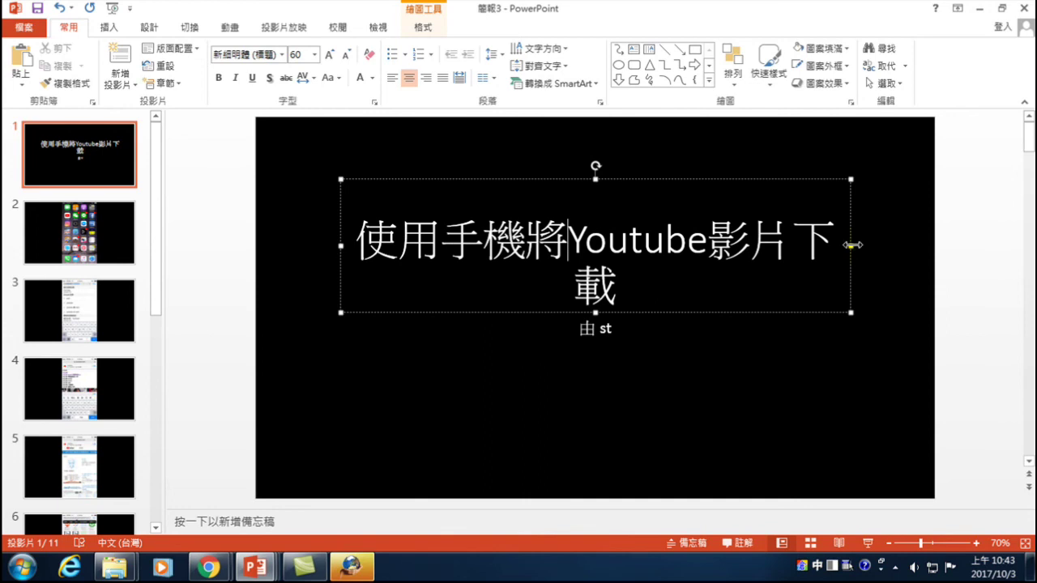
- Widen the title box on both sides so the title fits on one line
left_click_drag(855, 247, 891, 245)
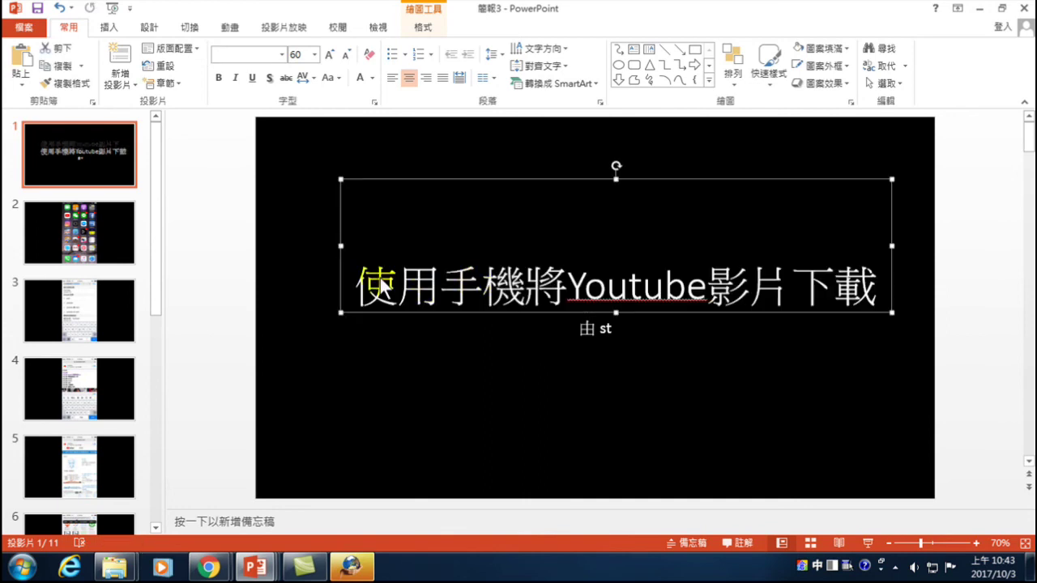
left_click_drag(343, 251, 303, 247)
left_click(581, 329)
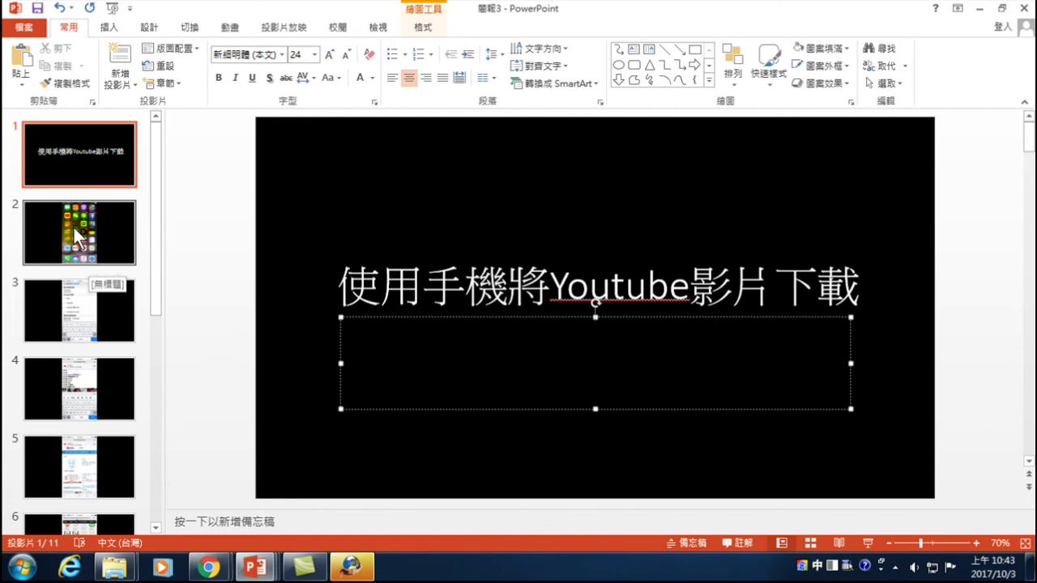
- Flip through screenshot slides 2 and 3, ending back on the title slide
left_click(74, 228)
left_click(71, 304)
left_click(92, 185)
left_click(85, 233)
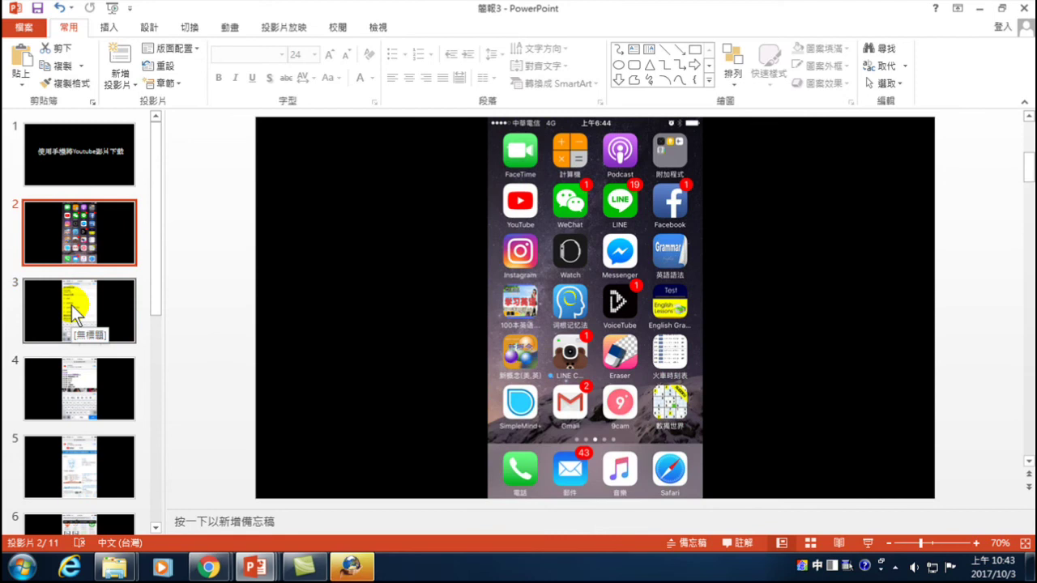
left_click(90, 144)
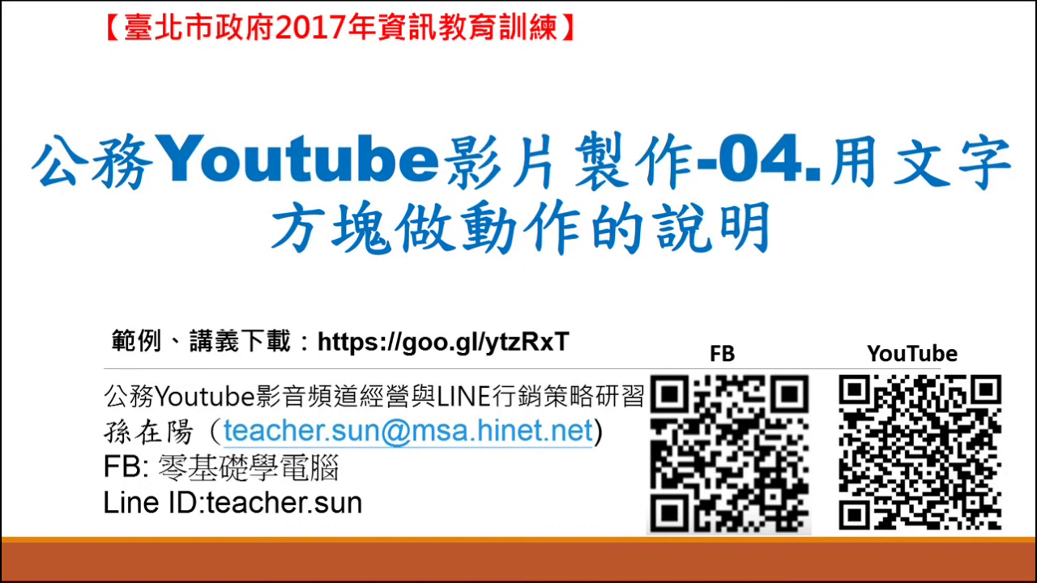
- Show slide 2 with the iPhone home-screen screenshot
left_click(79, 233)
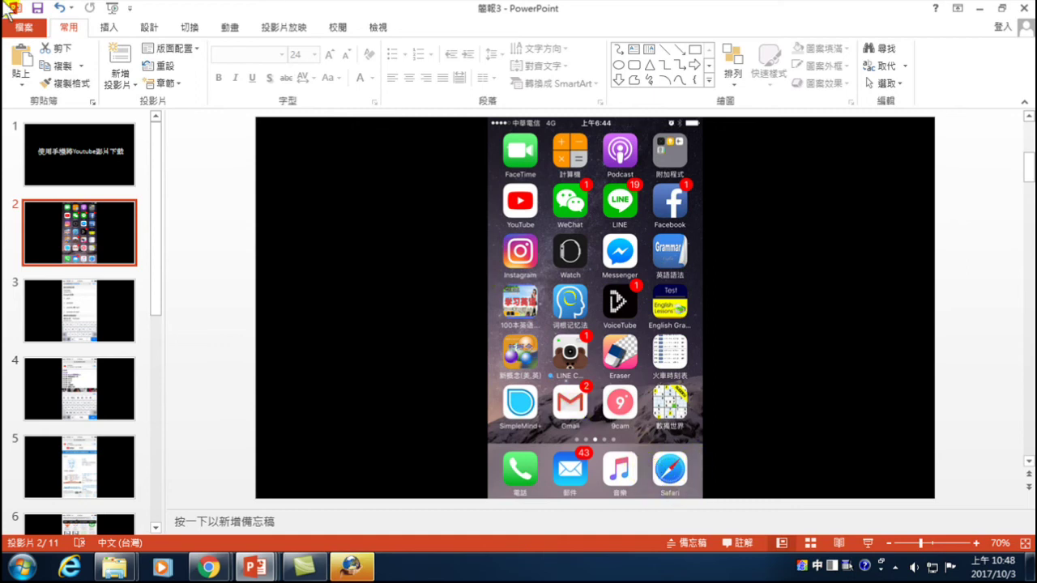
- Insert a 點Safari text box, enlarge it to 28 pt, and place it right of the phone screenshot
left_click(111, 26)
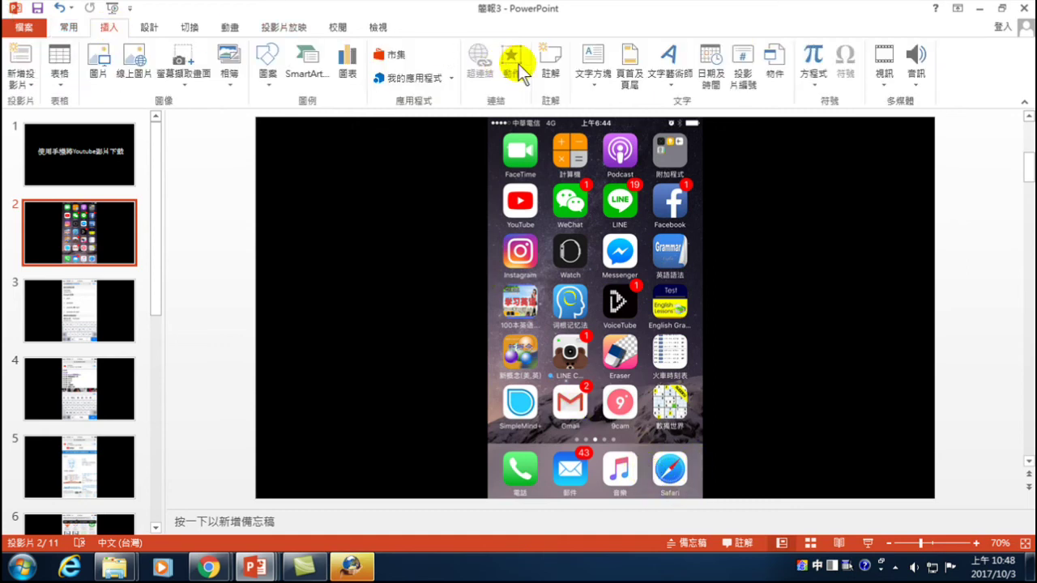
left_click(593, 61)
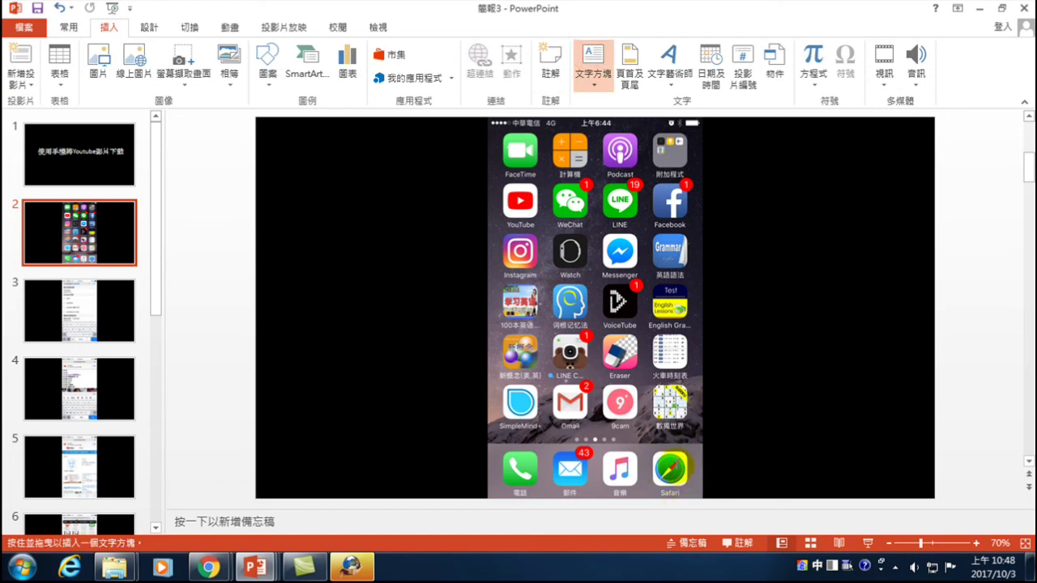
left_click(732, 402)
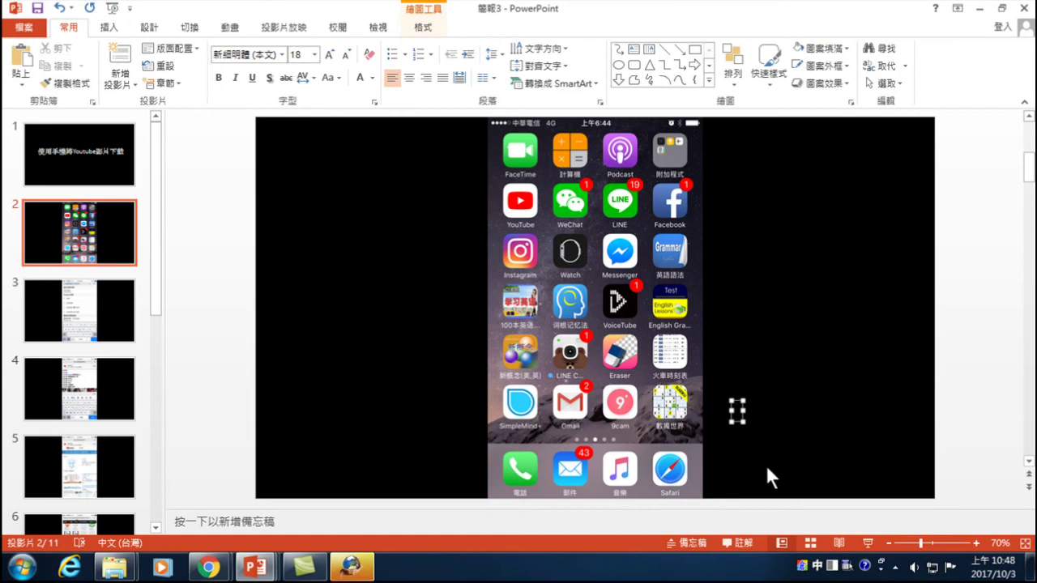
type("點")
key("ctrl+shift")
type("S")
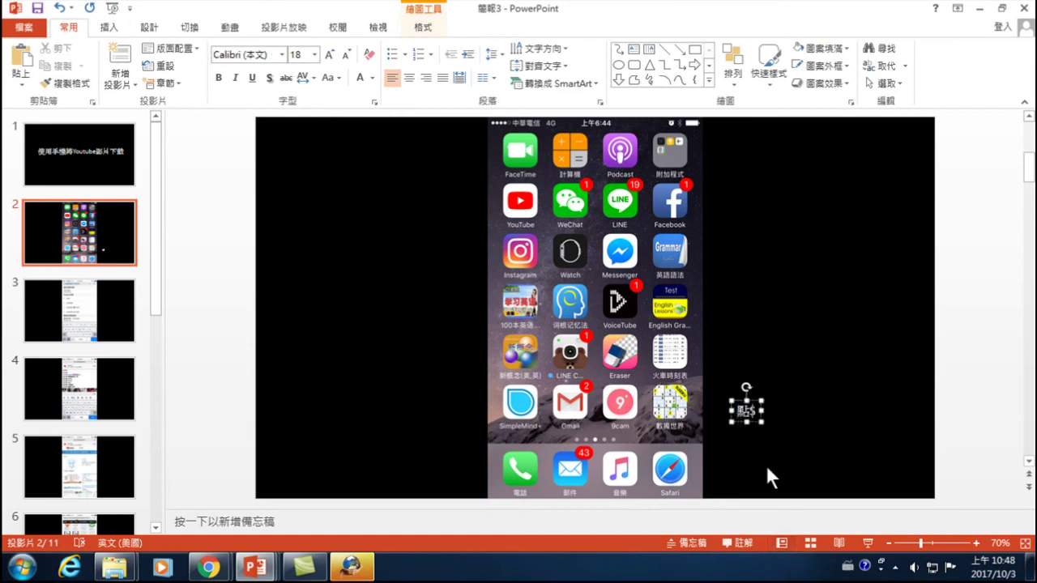
type("afari")
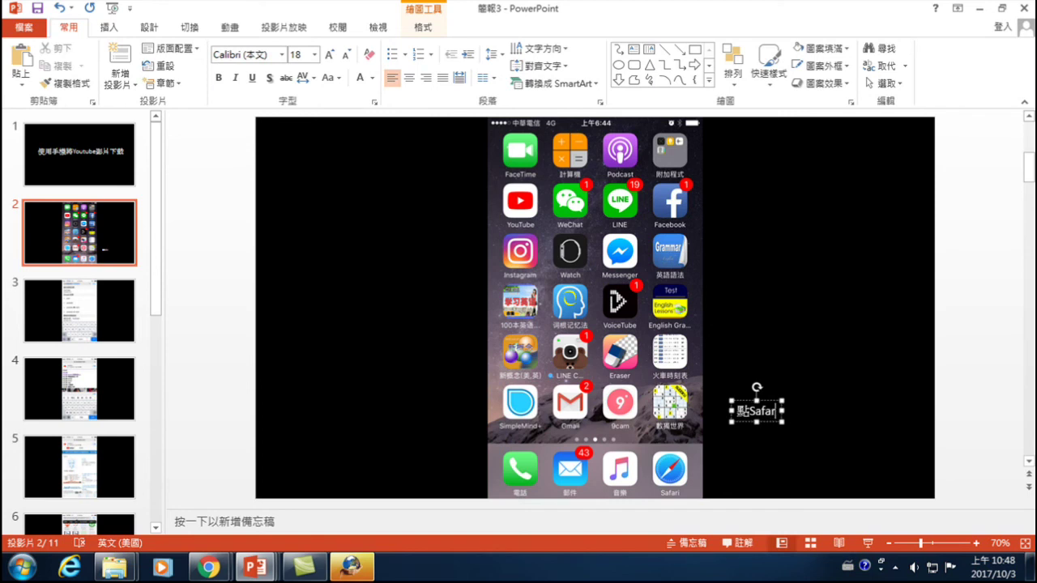
left_click(741, 399)
left_click(331, 53)
left_click(330, 54)
left_click(330, 54)
mouse_move(743, 399)
left_mouse_down()
mouse_move(727, 423)
mouse_move(732, 411)
left_mouse_up()
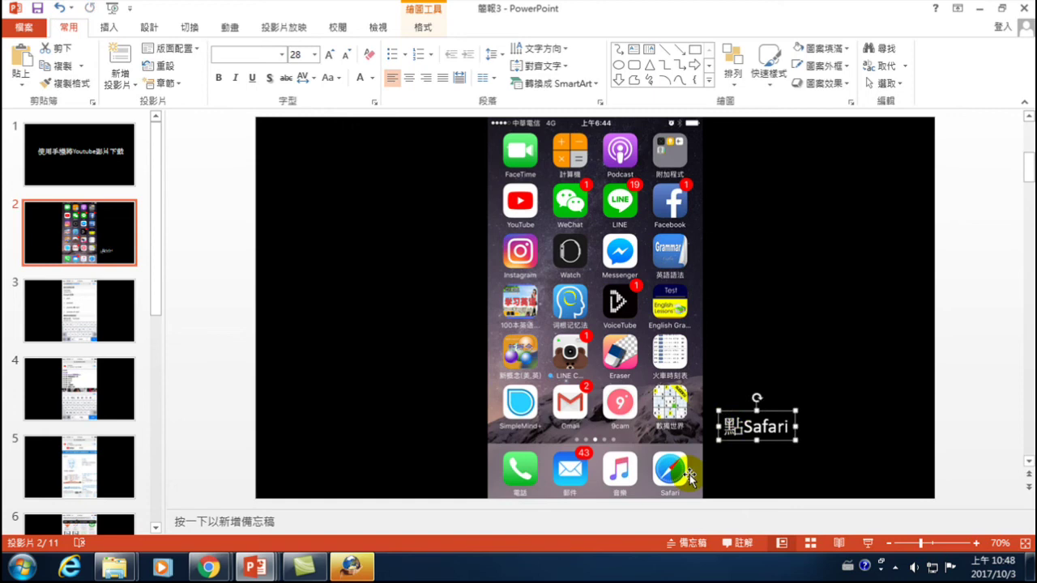
- Draw a rectangle over the Safari icon with no fill and a 3-point red outline
left_click(108, 27)
left_click(270, 61)
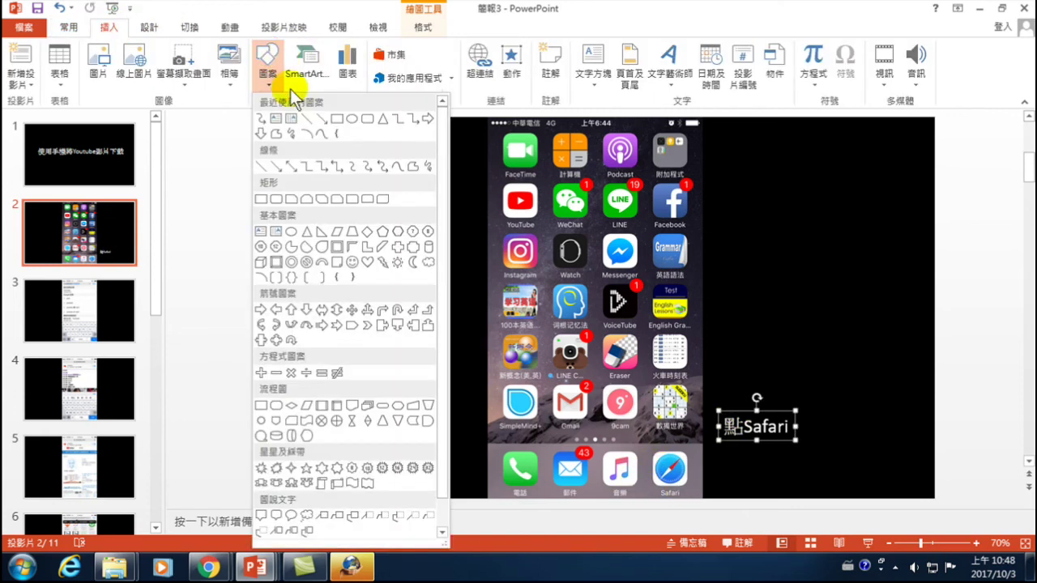
left_click(335, 121)
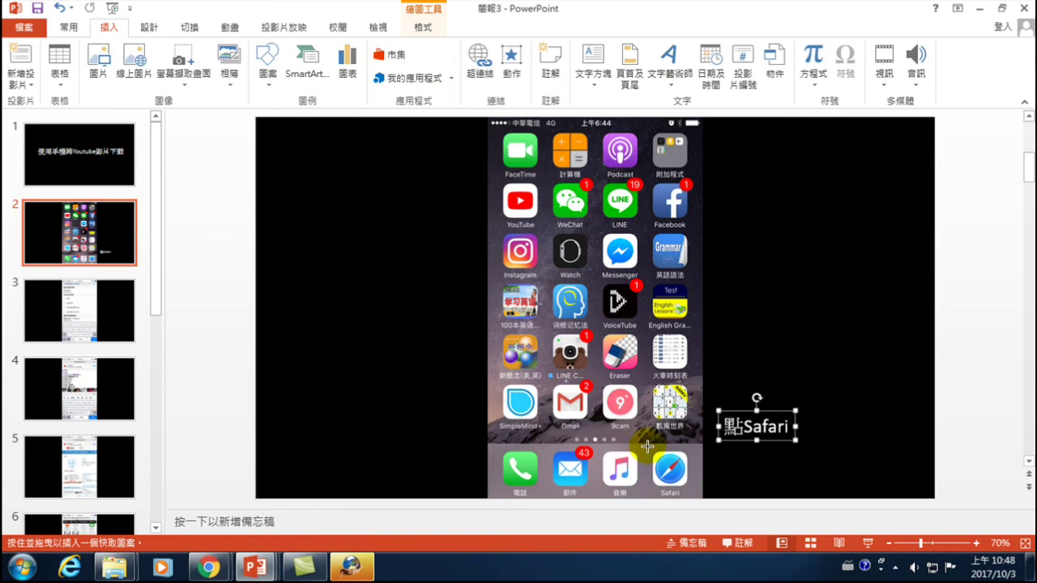
left_click_drag(646, 444, 695, 498)
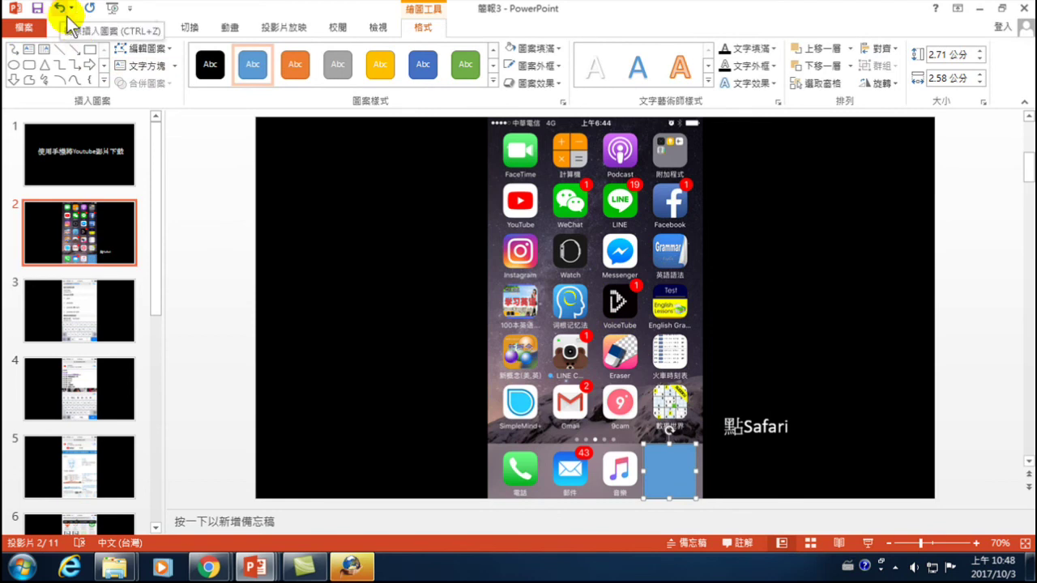
left_click(556, 49)
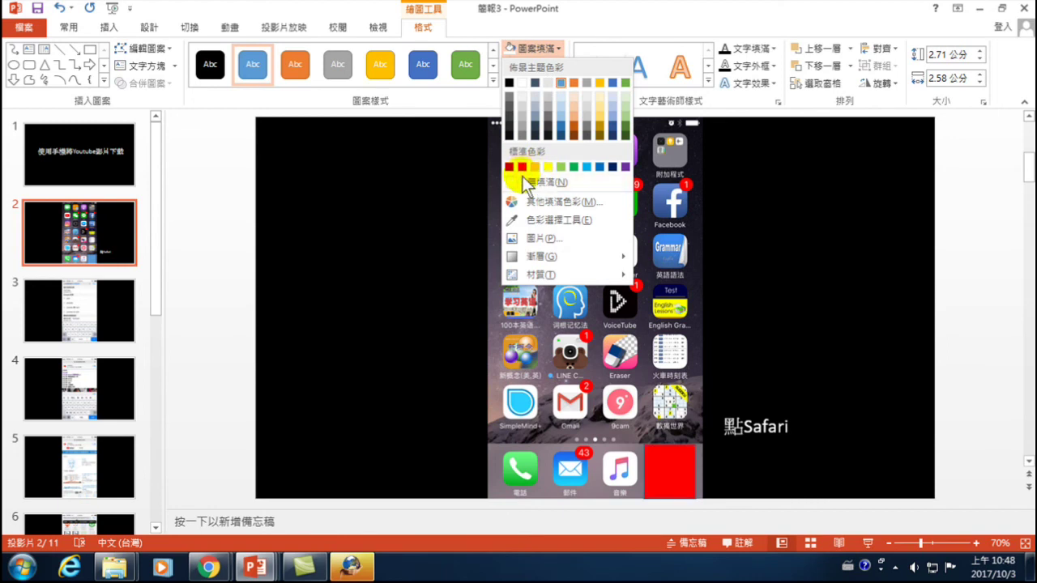
left_click(530, 183)
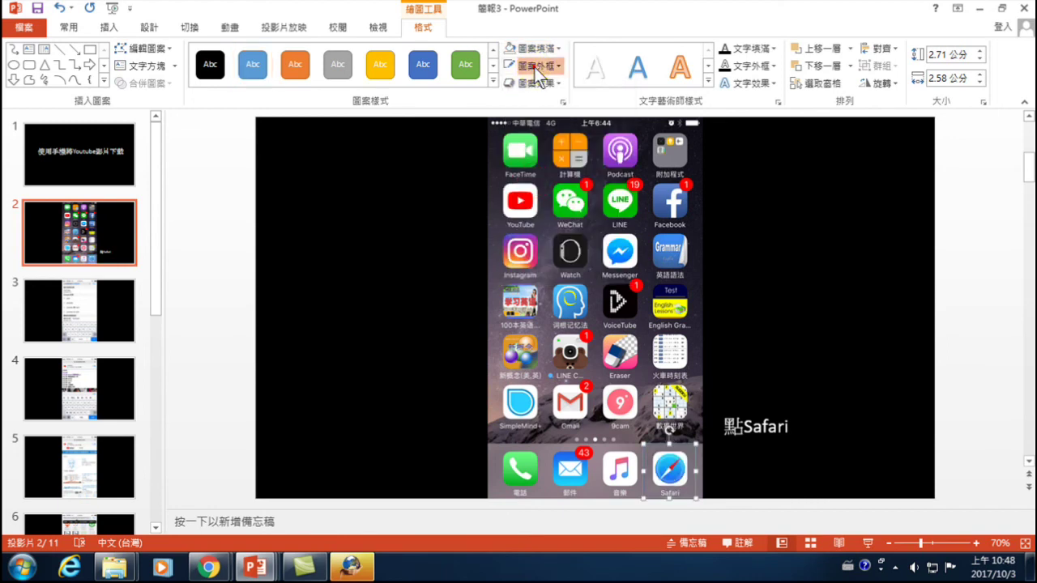
left_click(534, 67)
mouse_move(547, 262)
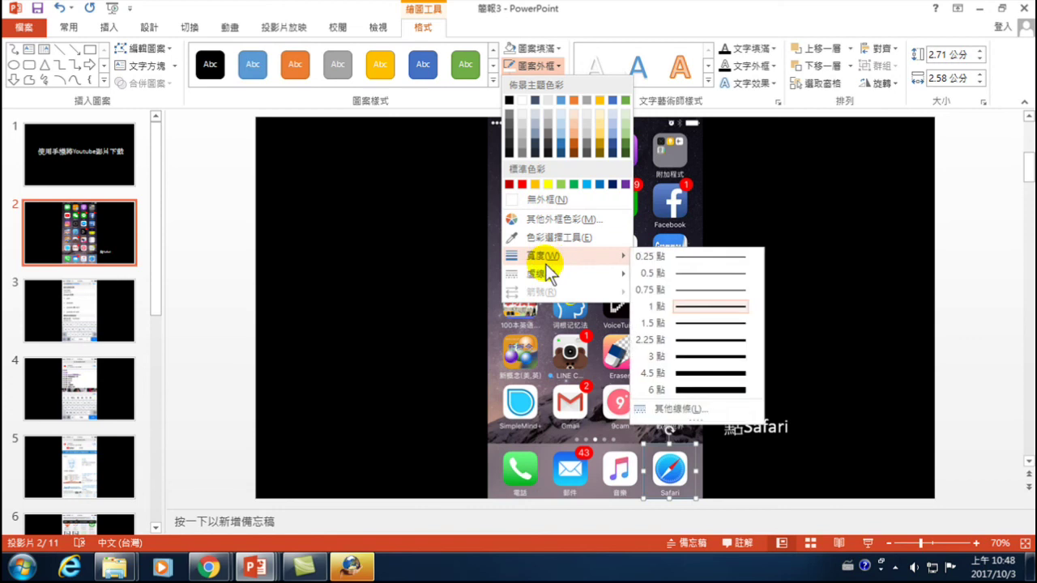
left_click(690, 354)
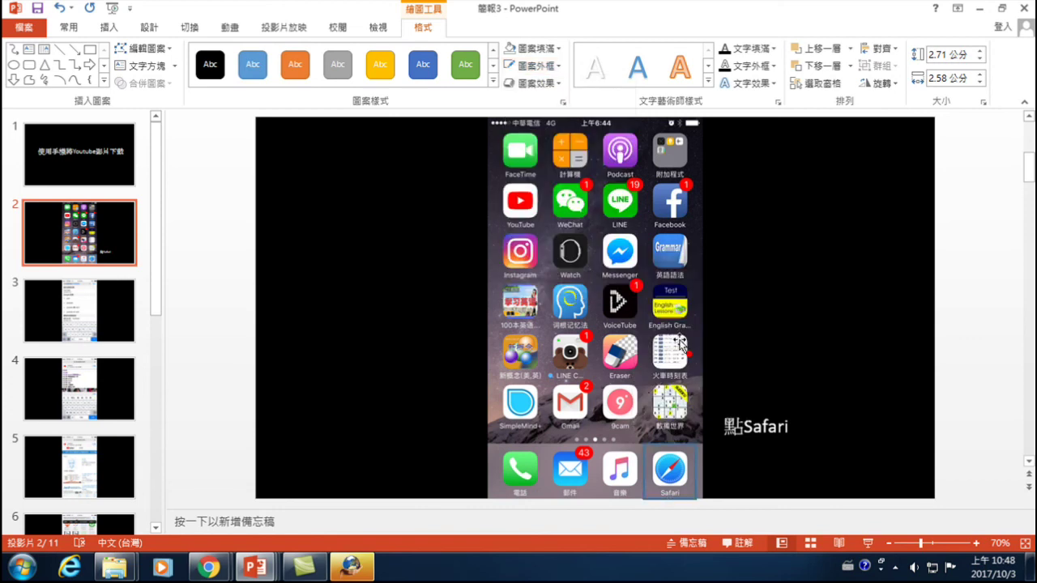
left_click(531, 67)
left_click(523, 181)
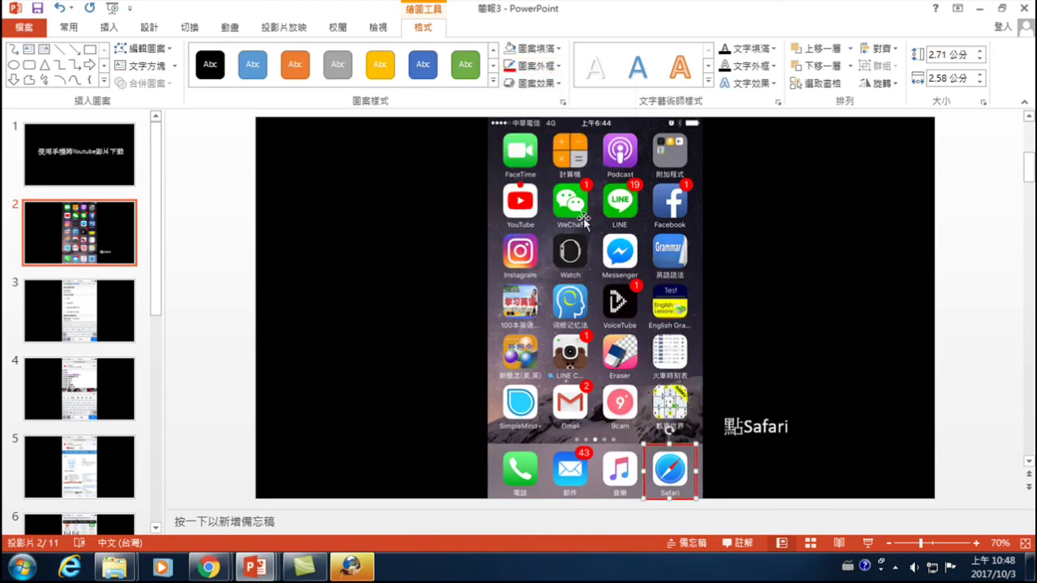
- Move the 點Safari label down beside the Safari icon and delete the red frame
left_click(729, 431)
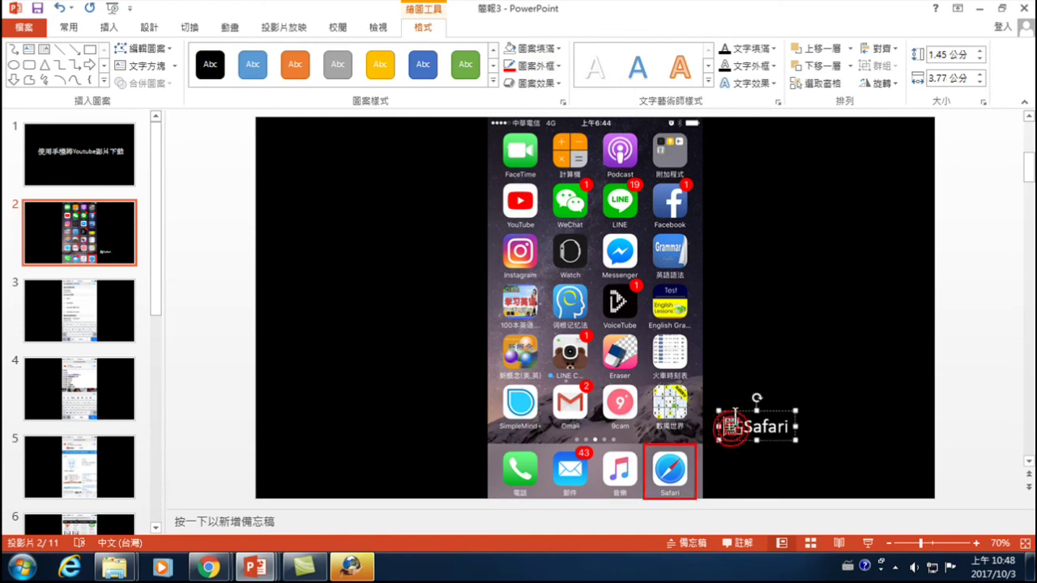
left_click_drag(734, 409, 718, 435)
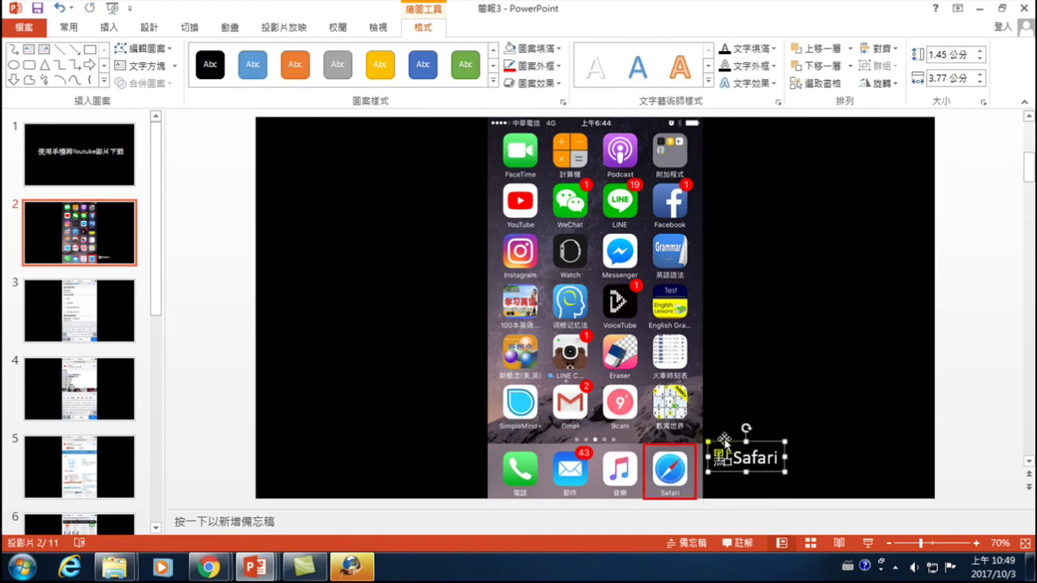
left_click(695, 456)
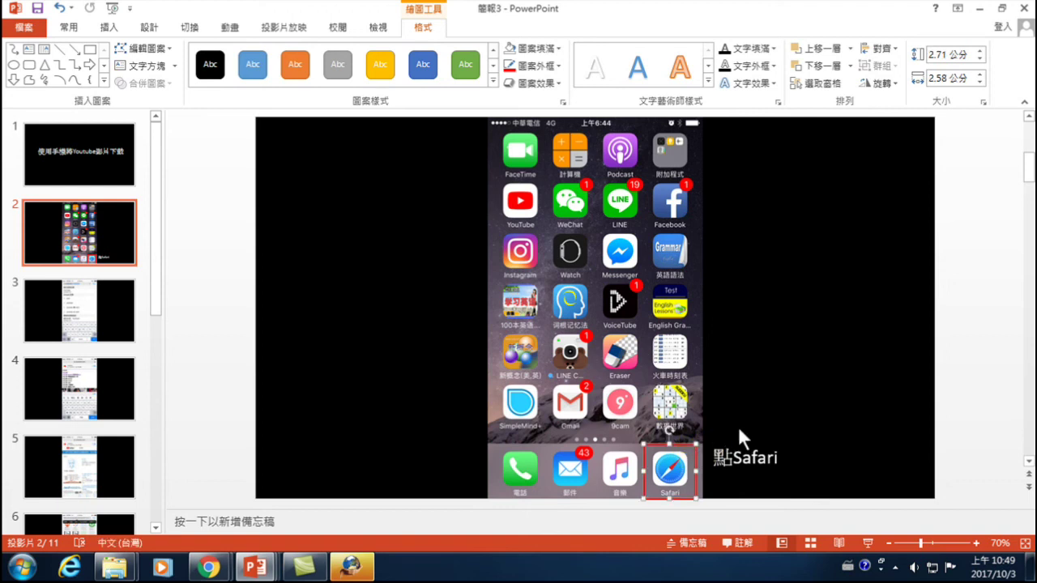
key("Delete")
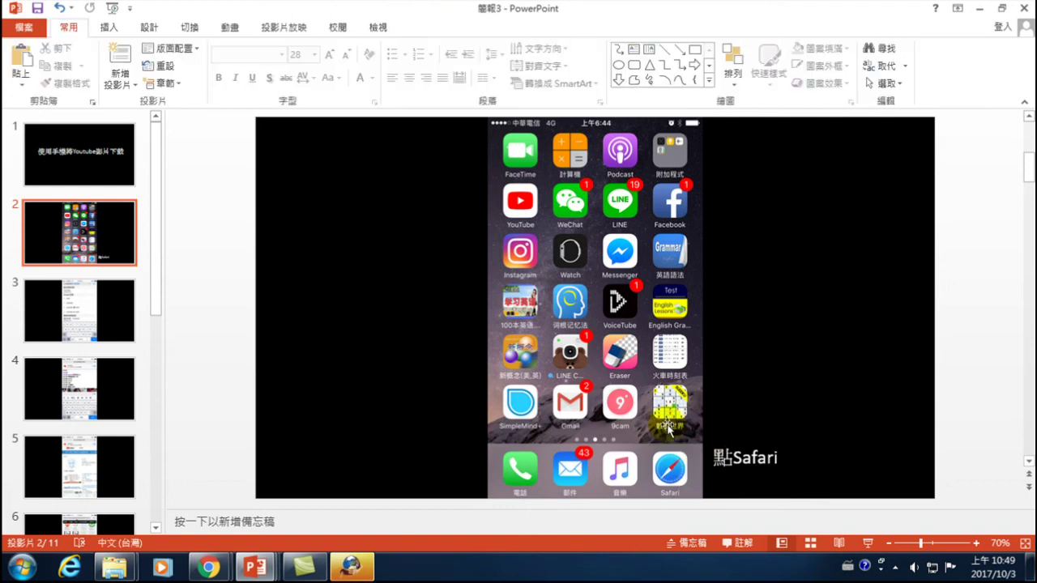
left_click(110, 25)
left_click(267, 63)
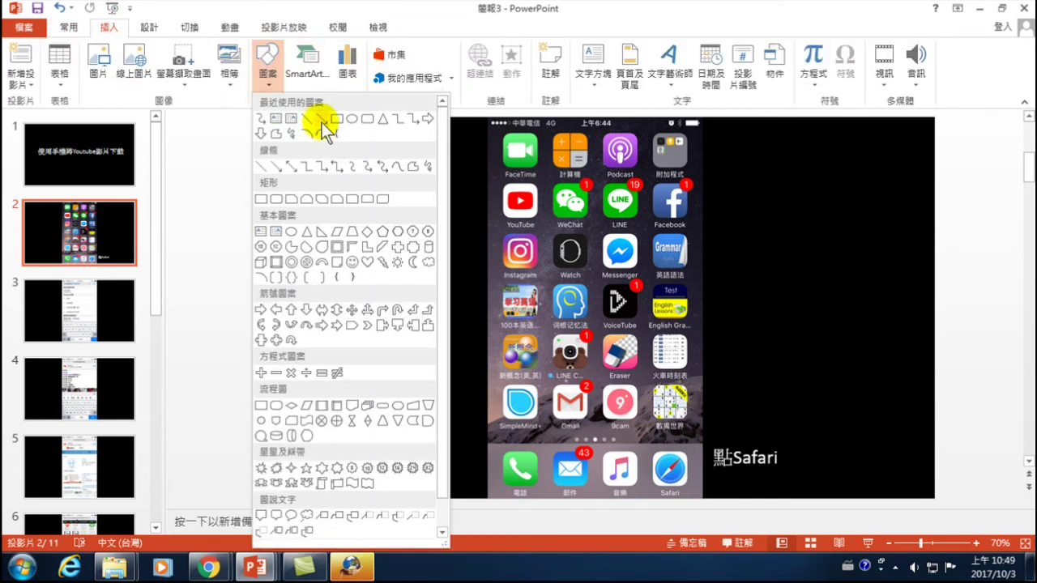
- Draw a red 3-point line from the 點Safari label to the Safari icon, then view slide 3
left_click(320, 118)
left_click_drag(703, 452, 665, 491)
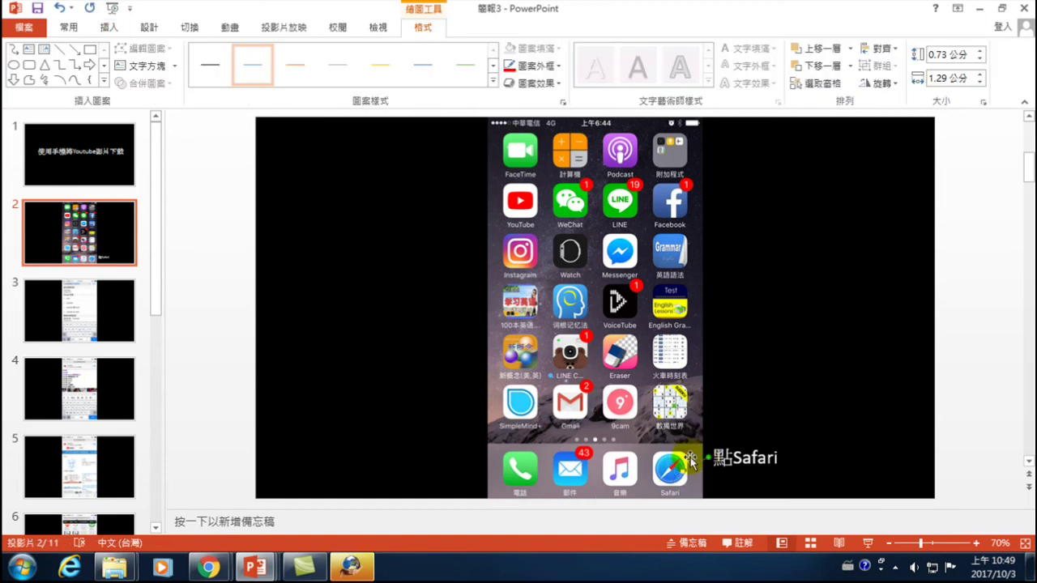
left_click(539, 71)
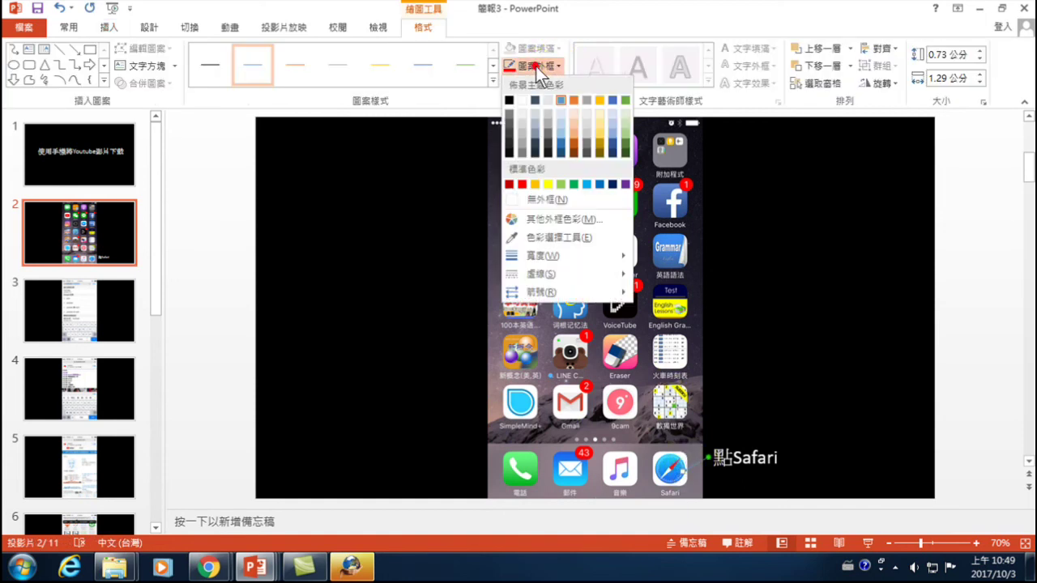
left_click(521, 185)
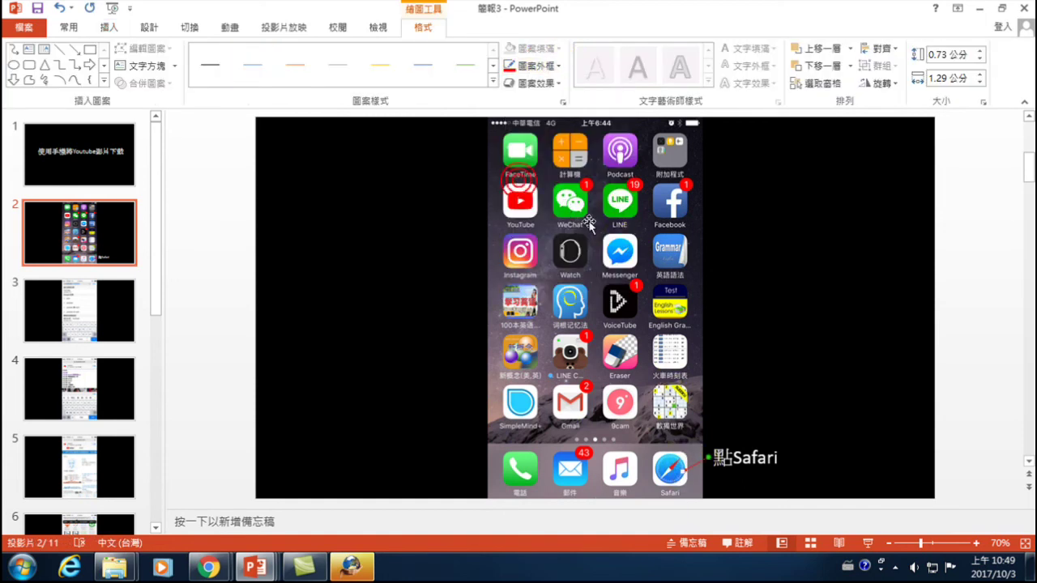
left_click(541, 67)
mouse_move(556, 258)
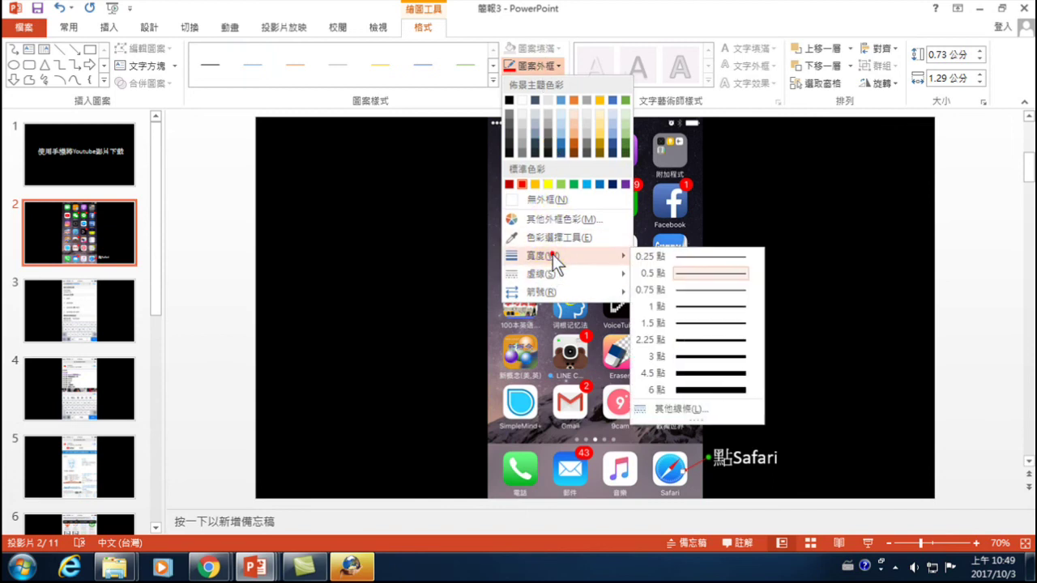
left_click(683, 358)
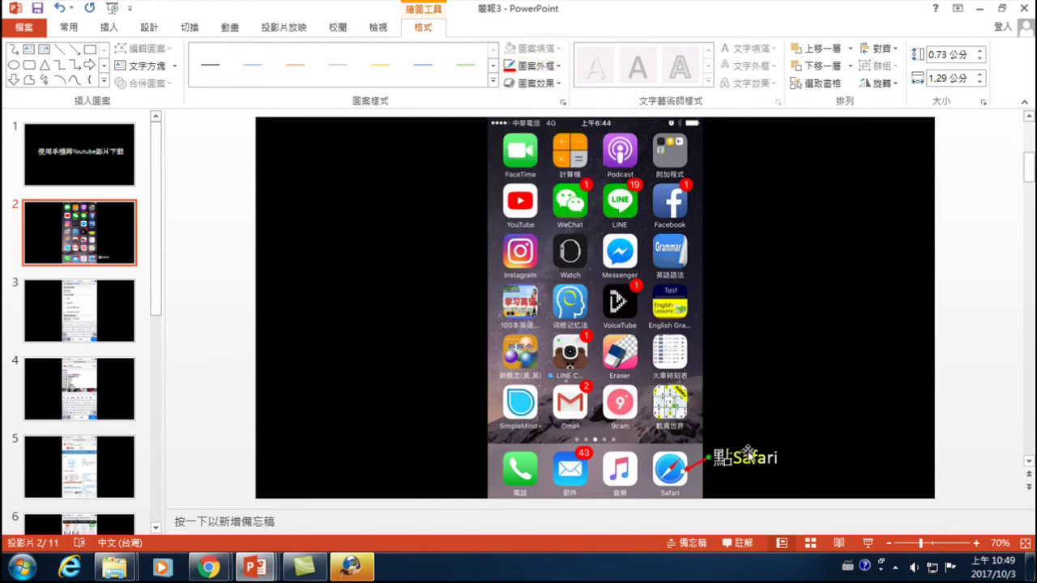
left_click(948, 399)
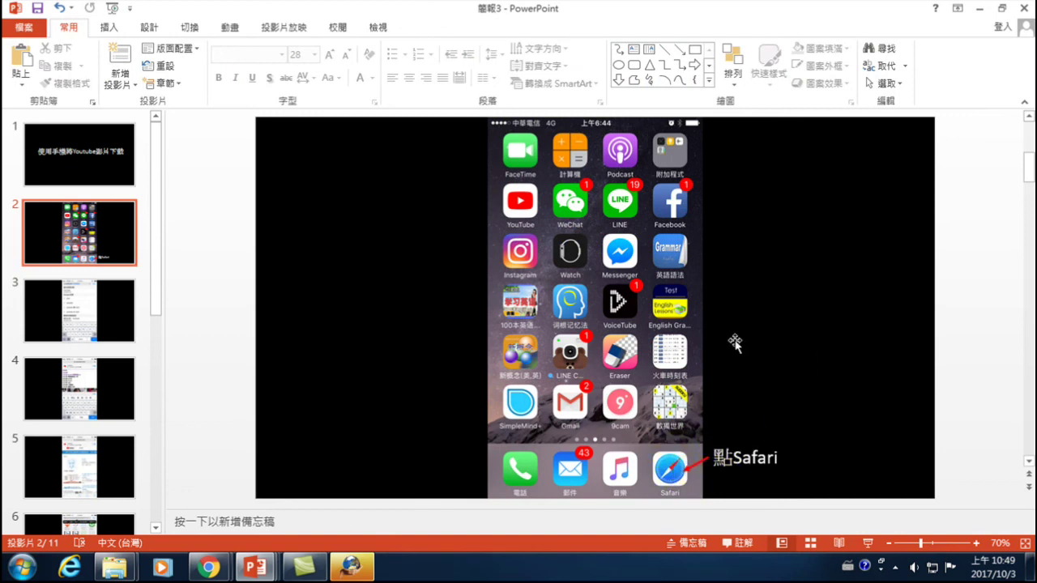
left_click(77, 306)
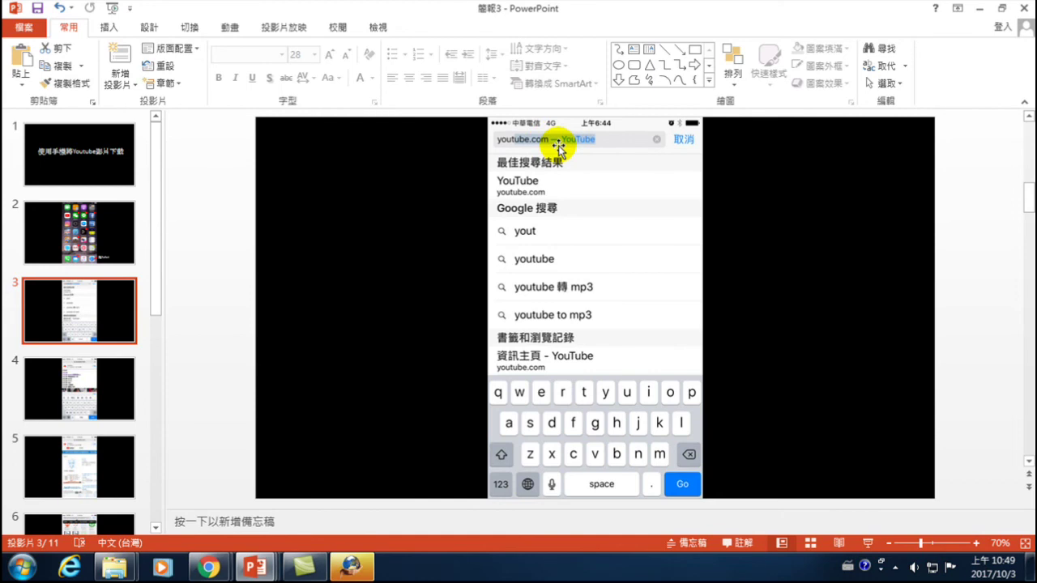
left_click(114, 227)
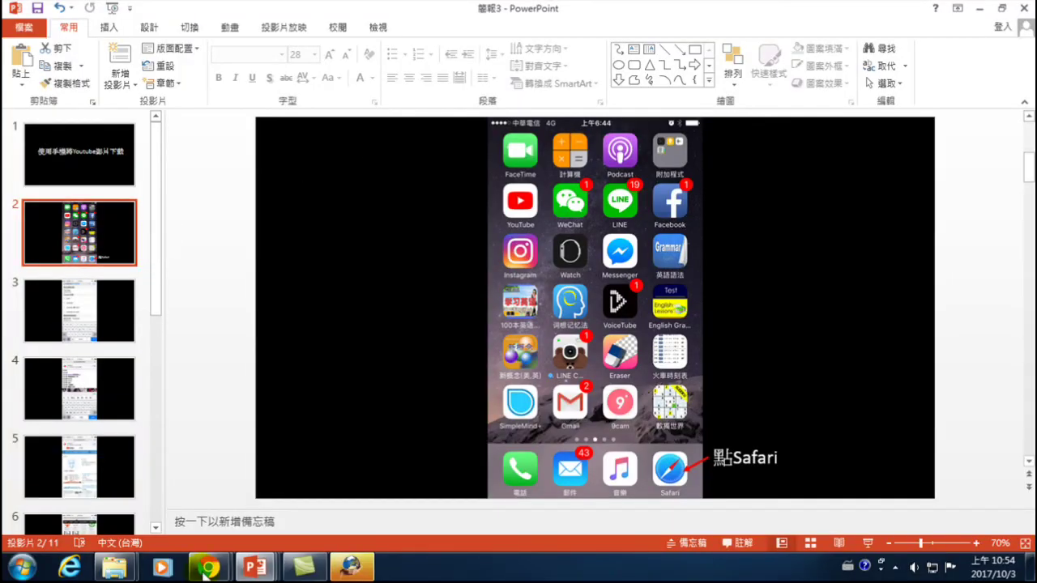
- From the 簡報3 window, open the saved 使用手機下載Youtube影片 presentation file
mouse_move(267, 570)
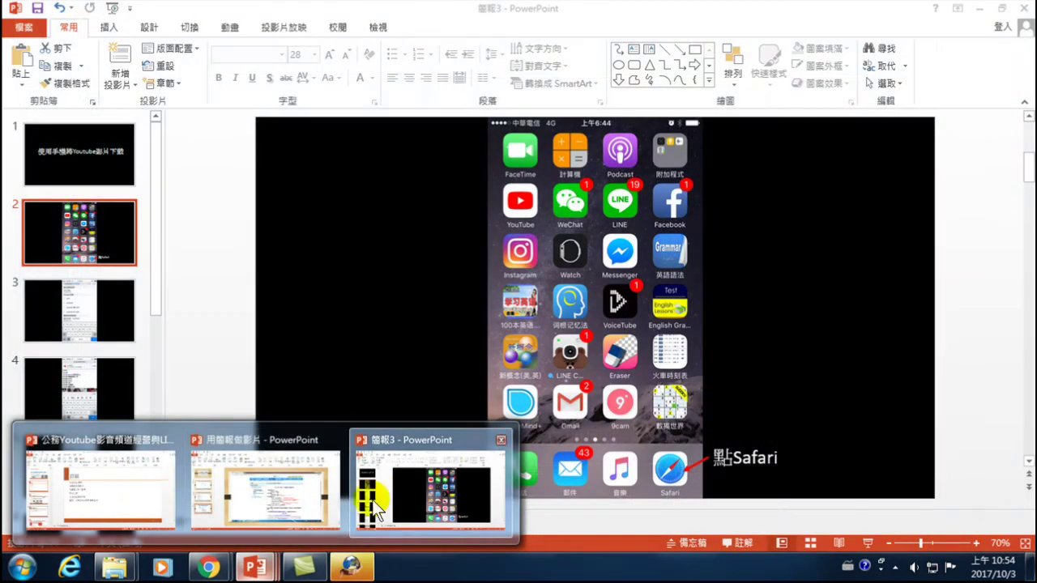
mouse_move(251, 506)
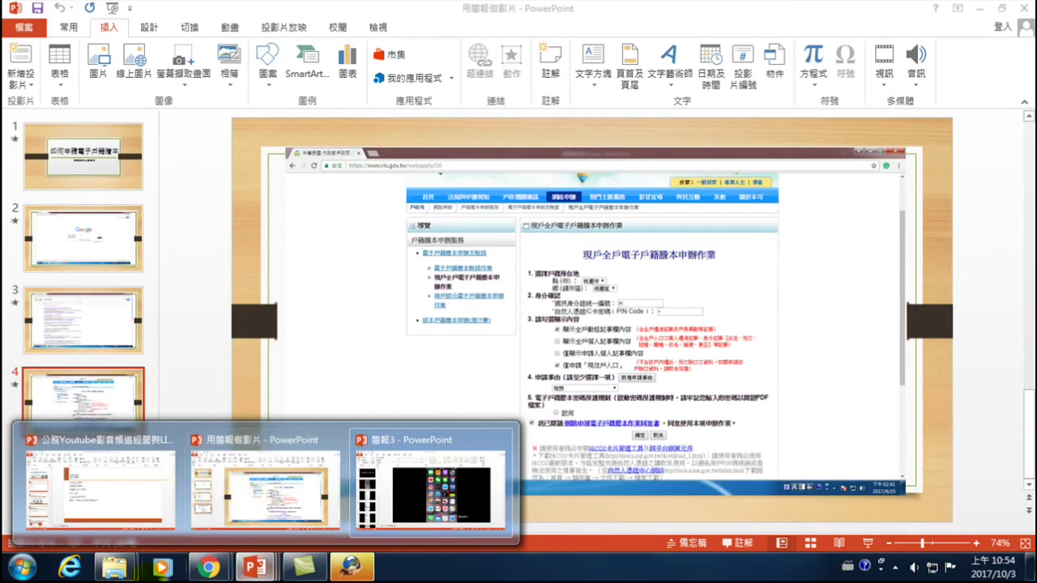
left_click(245, 497)
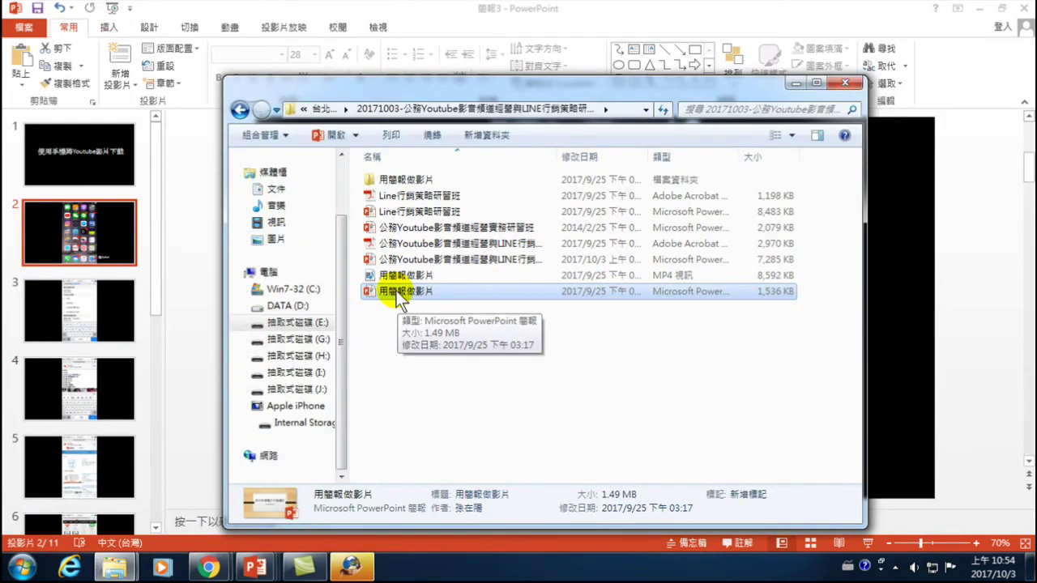
double_click(395, 290)
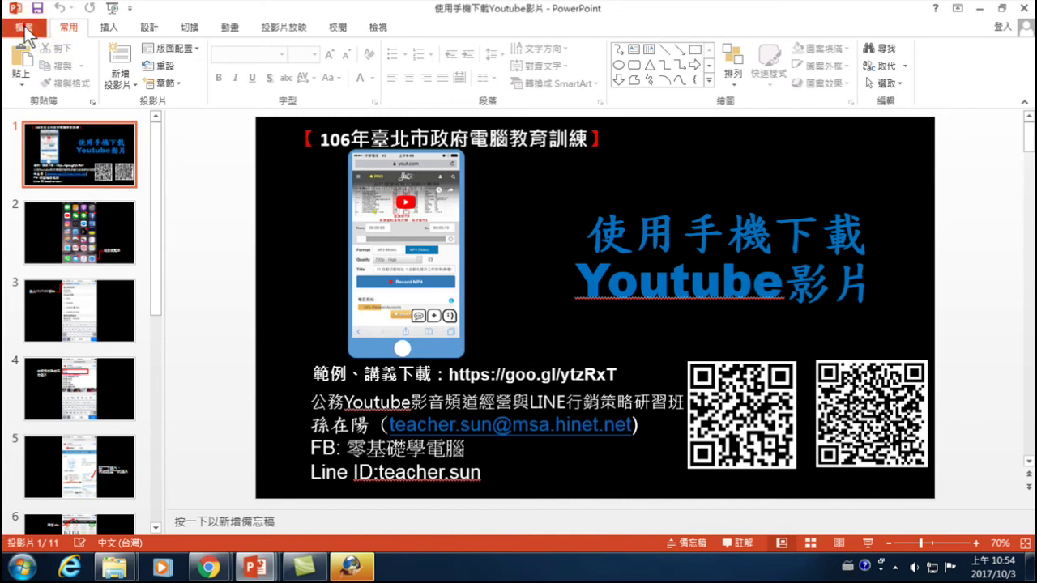
- Show the Export (匯出) page in the File backstage view for the 使用手機下載Youtube影片 deck
left_click(25, 29)
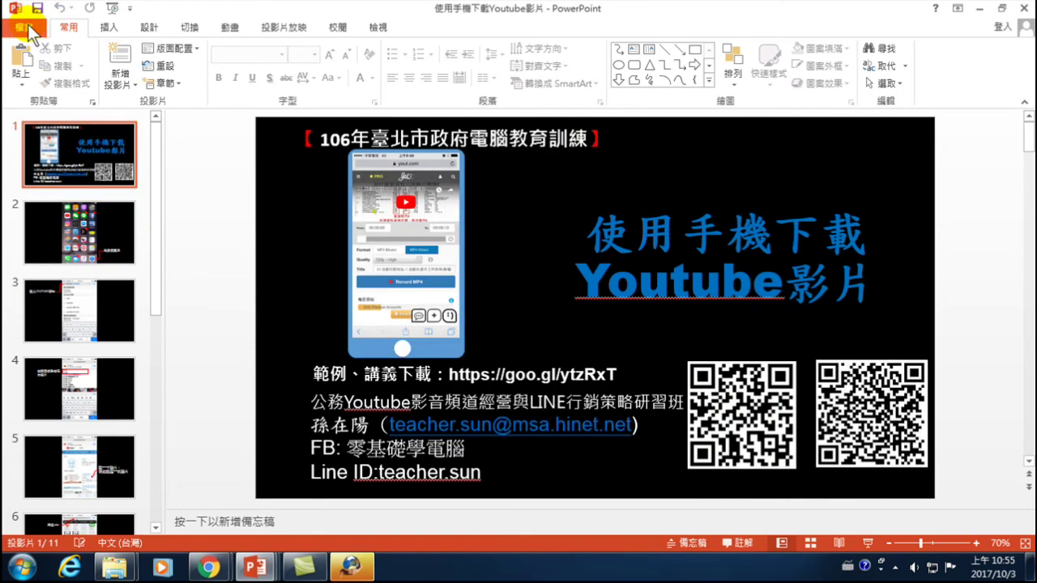
left_click(33, 27)
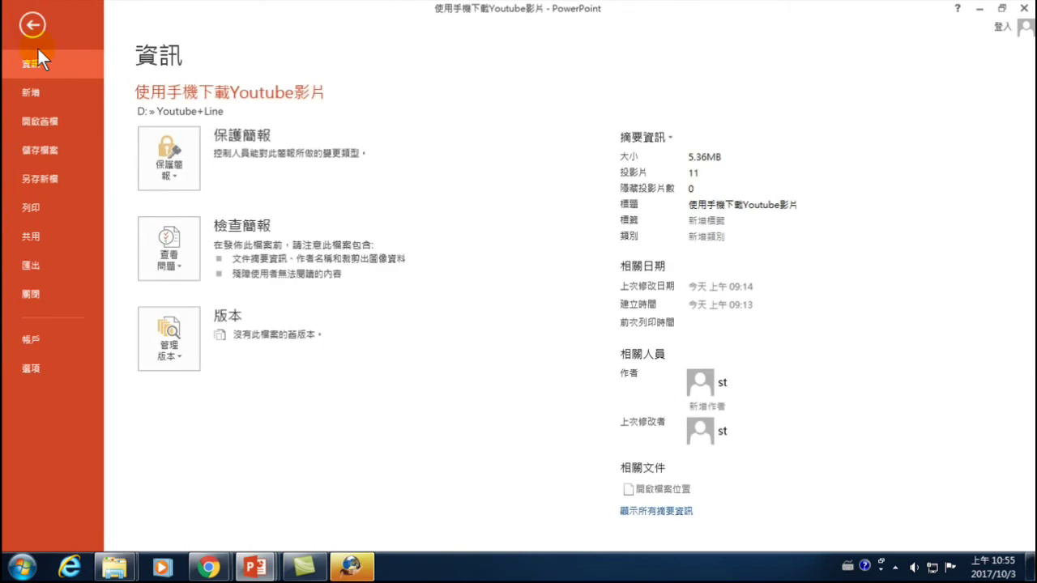
left_click(33, 262)
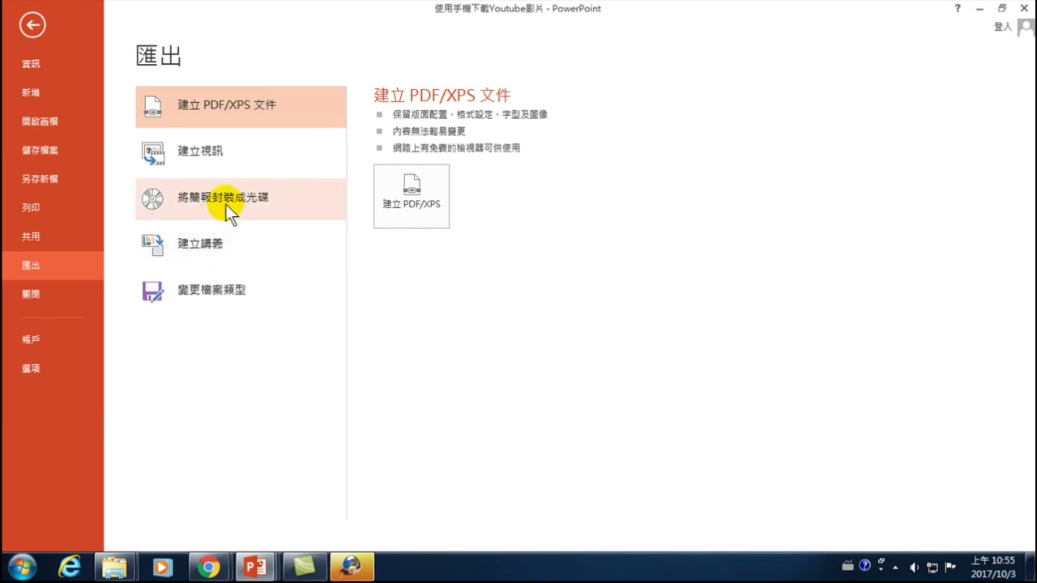
- Choose Create a Video (建立視訊) and expand its quality list, currently 電腦與 HD 顯示器
left_click(201, 151)
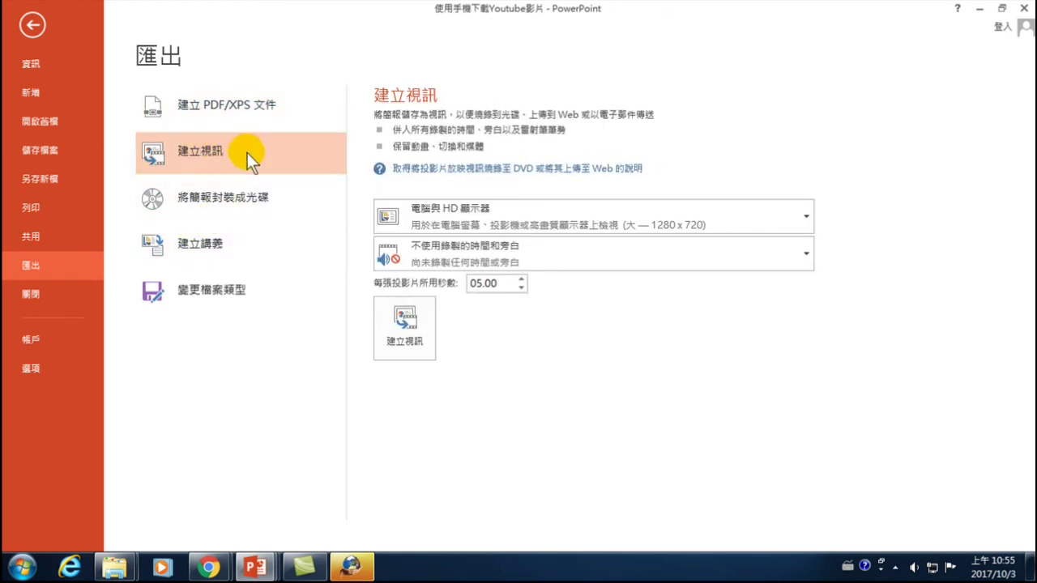
left_click(635, 221)
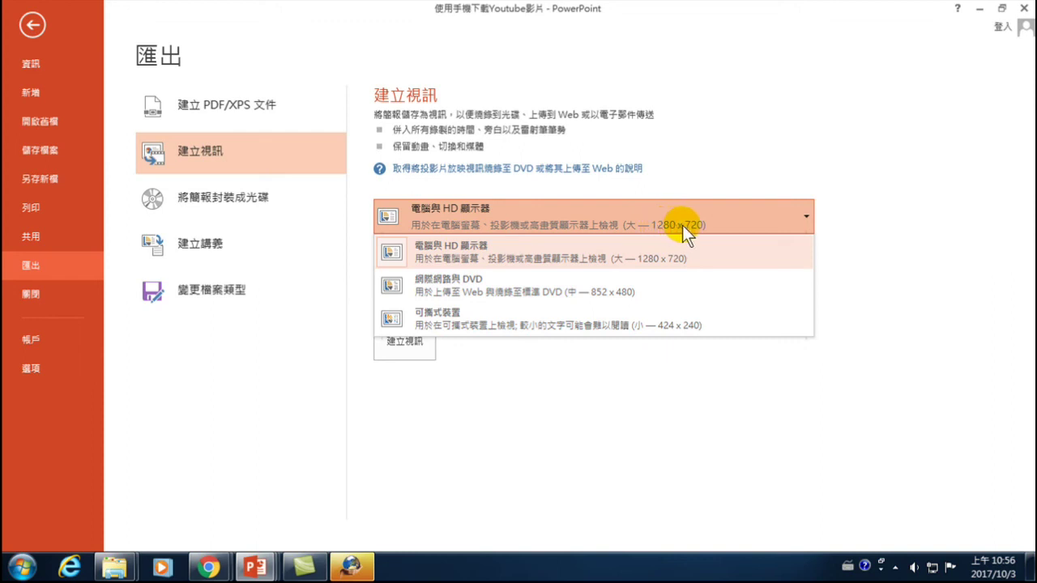
- Keep the video quality at 電腦與 HD 顯示器 (1280 × 720)
left_click(682, 225)
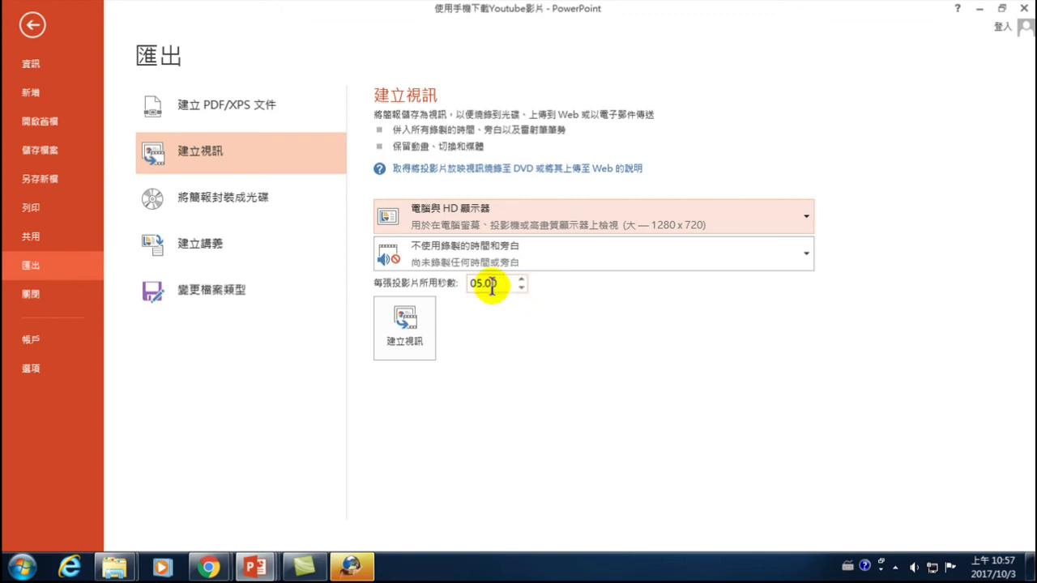
- Settle the seconds per slide at 05.00 and start creating the video
left_click(519, 289)
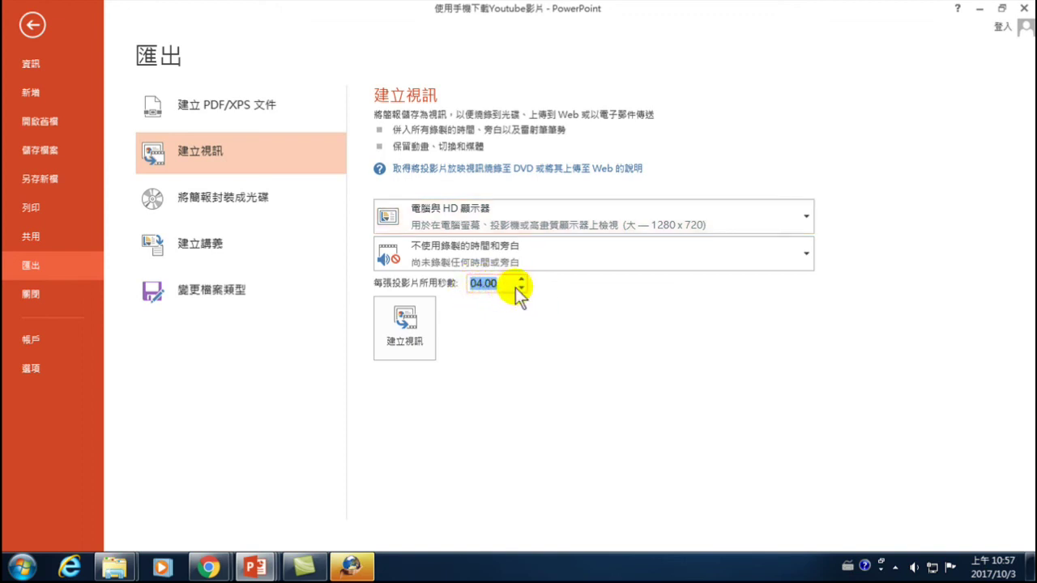
left_click(522, 278)
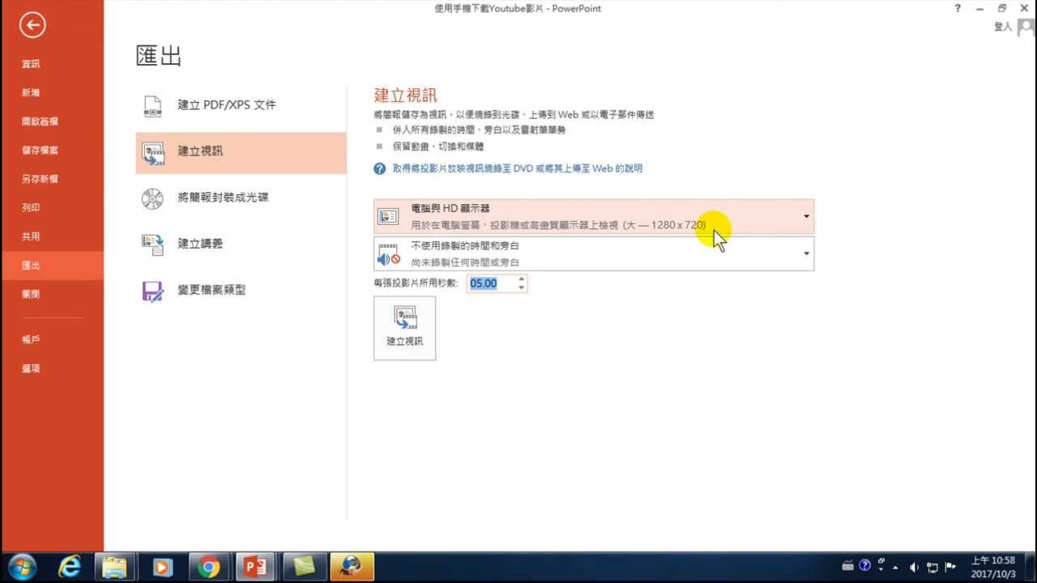
left_click(409, 328)
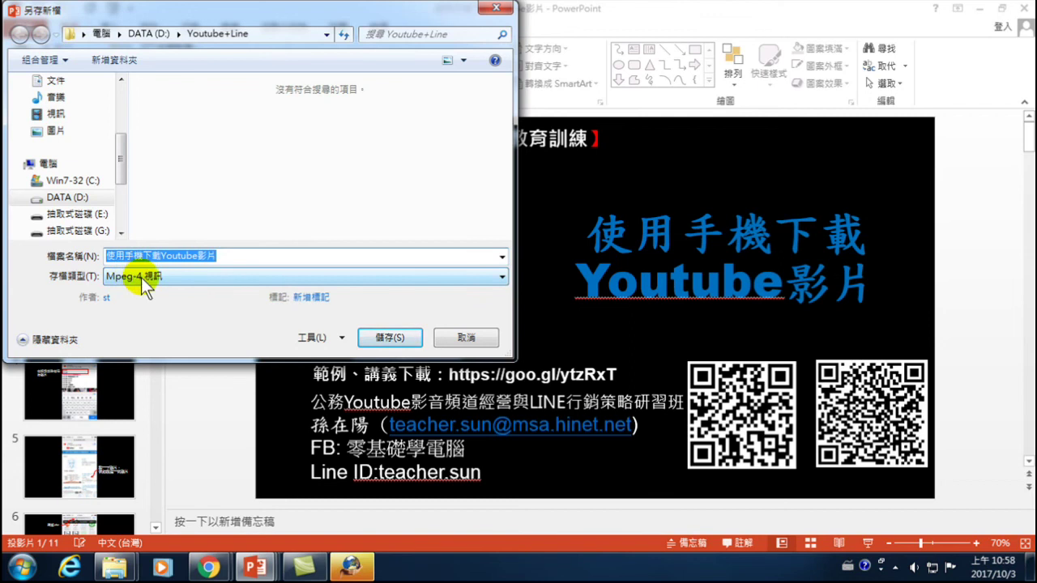
- Save the video as Mpeg-4 file 使用手機下載Youtube影片 in D:\Youtube+Line
left_click(385, 339)
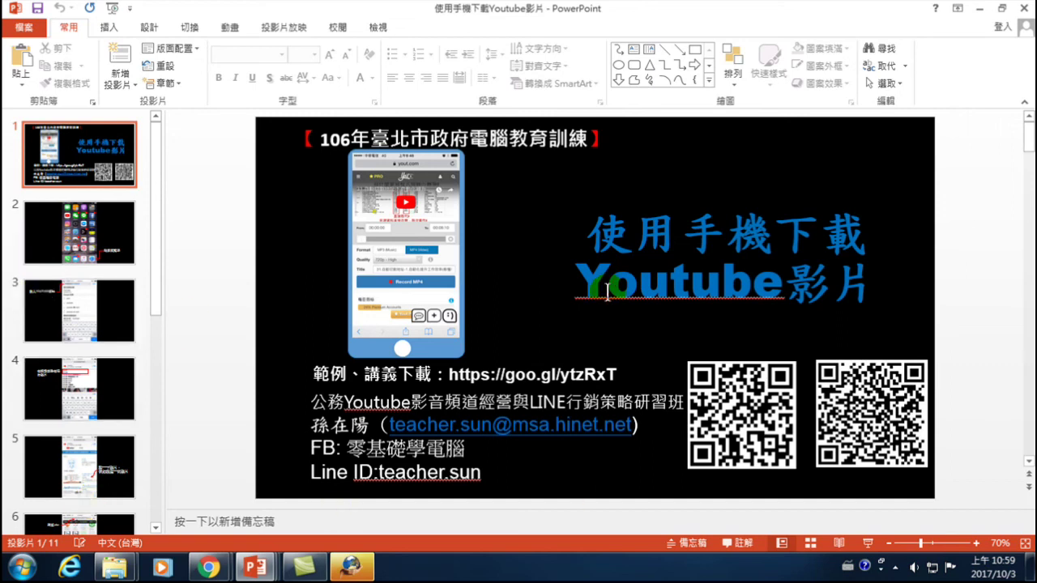
- Minimize PowerPoint and play the new 使用手機下載Youtube影片 MP4 from the Youtube+Line folder
left_click(1025, 9)
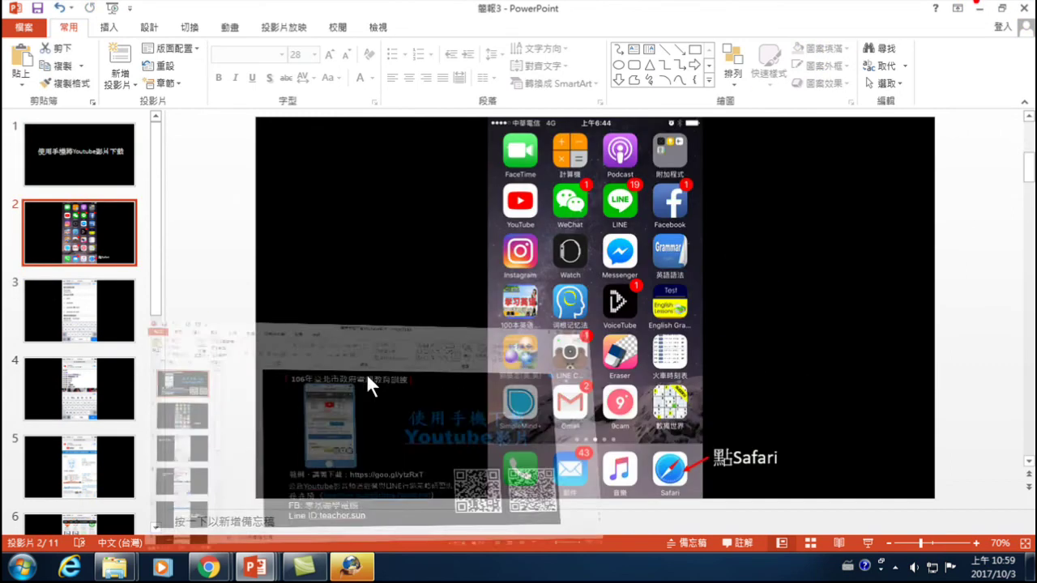
mouse_move(114, 567)
left_click(242, 476)
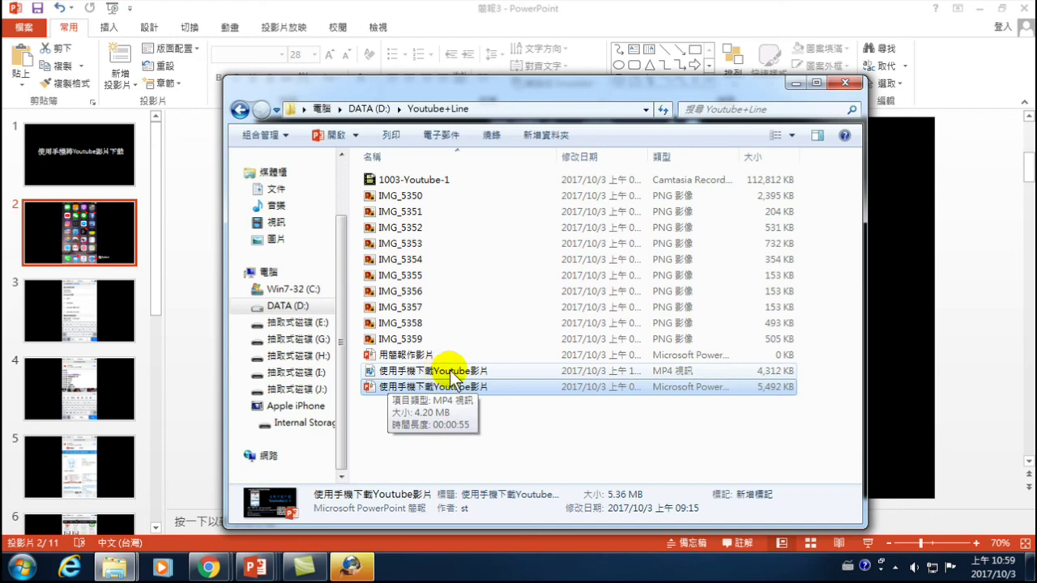
left_click(422, 372)
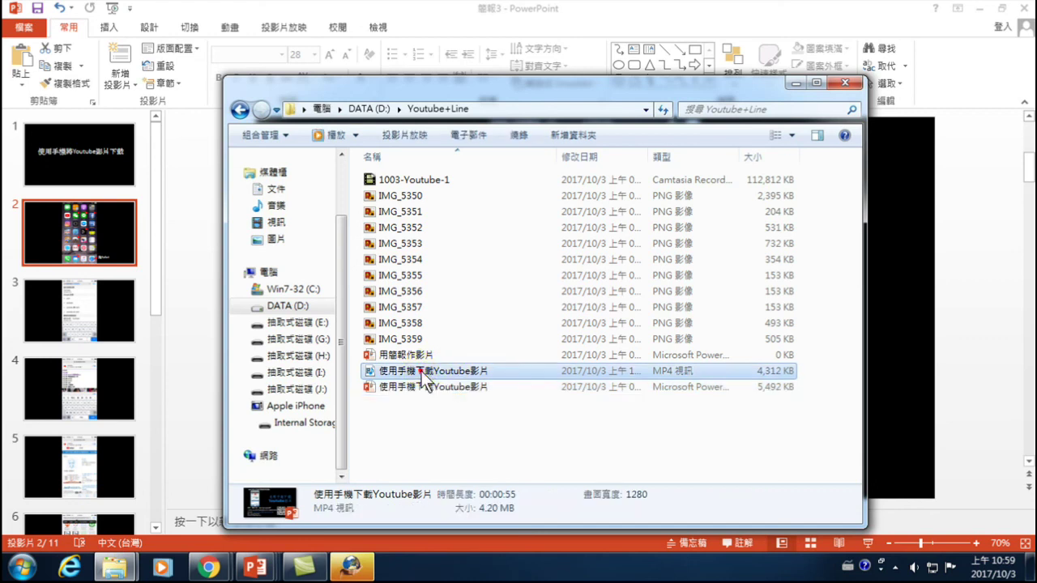
double_click(422, 372)
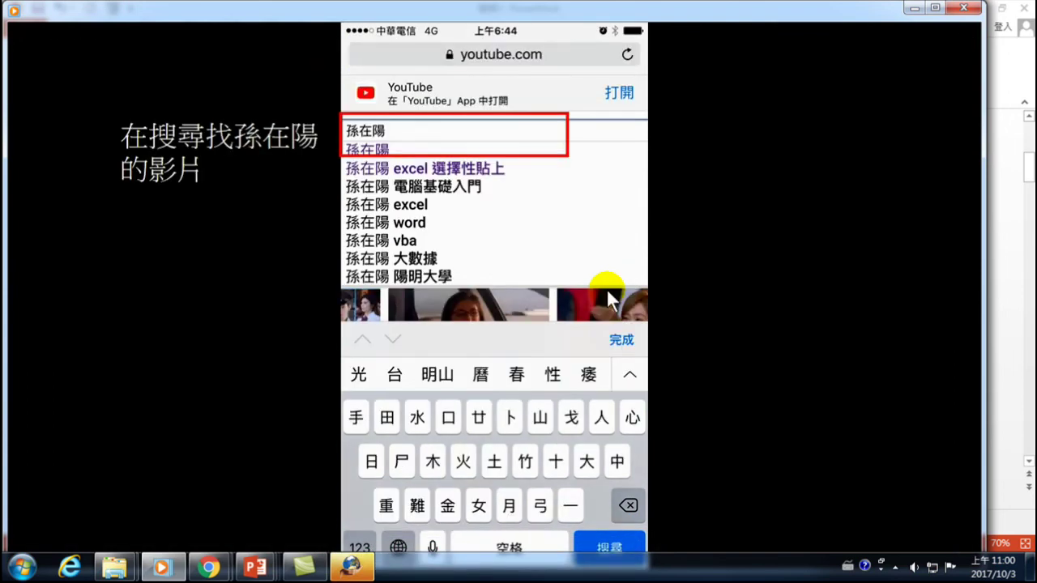
- Close Windows Media Player after previewing the exported video
left_click(963, 8)
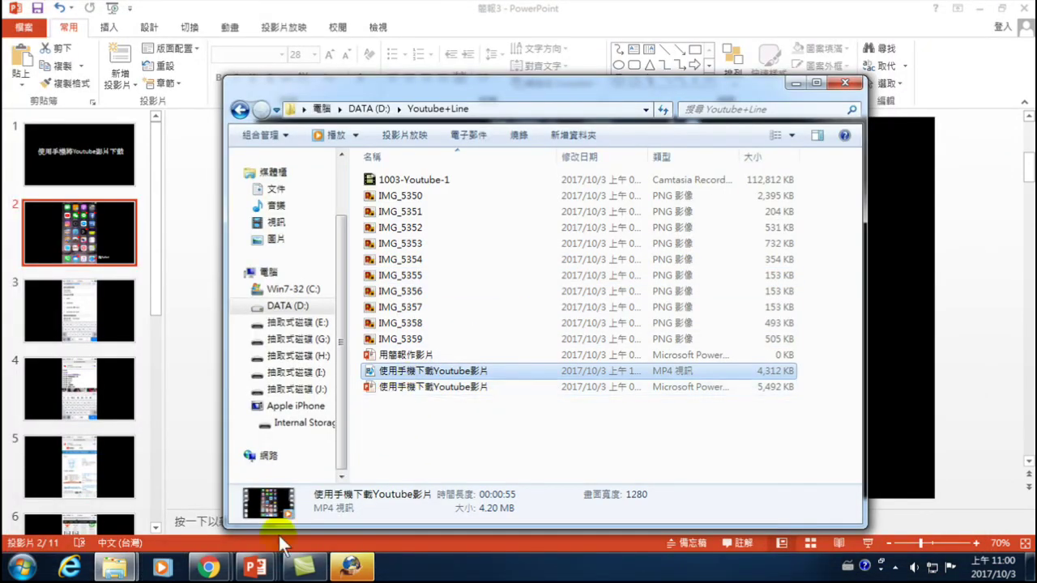
- Back in the 使用手機下載Youtube影片 presentation, review the Create a Video export options, then return to the slides
mouse_move(255, 567)
left_click(578, 499)
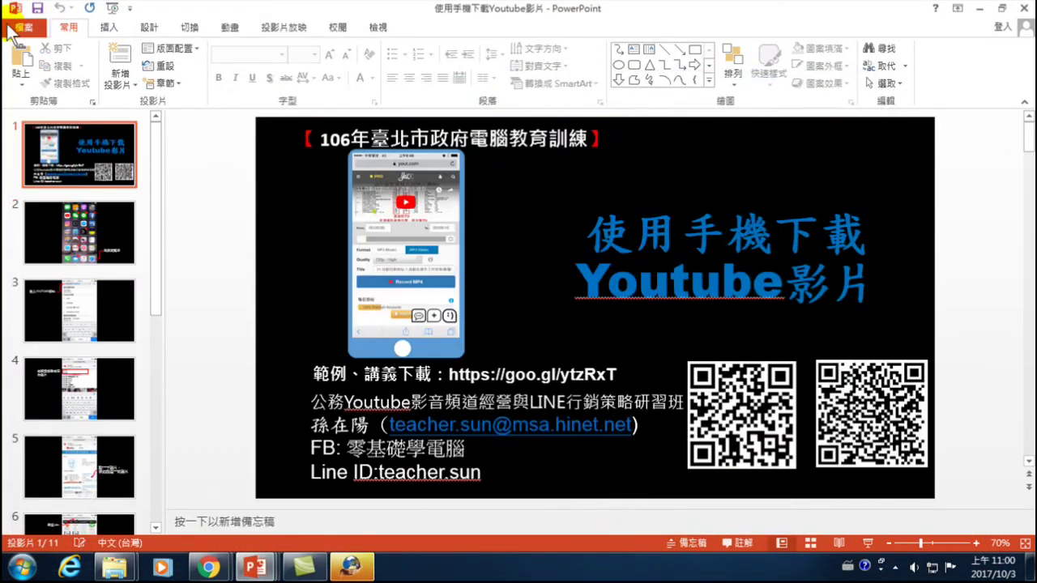
left_click(22, 25)
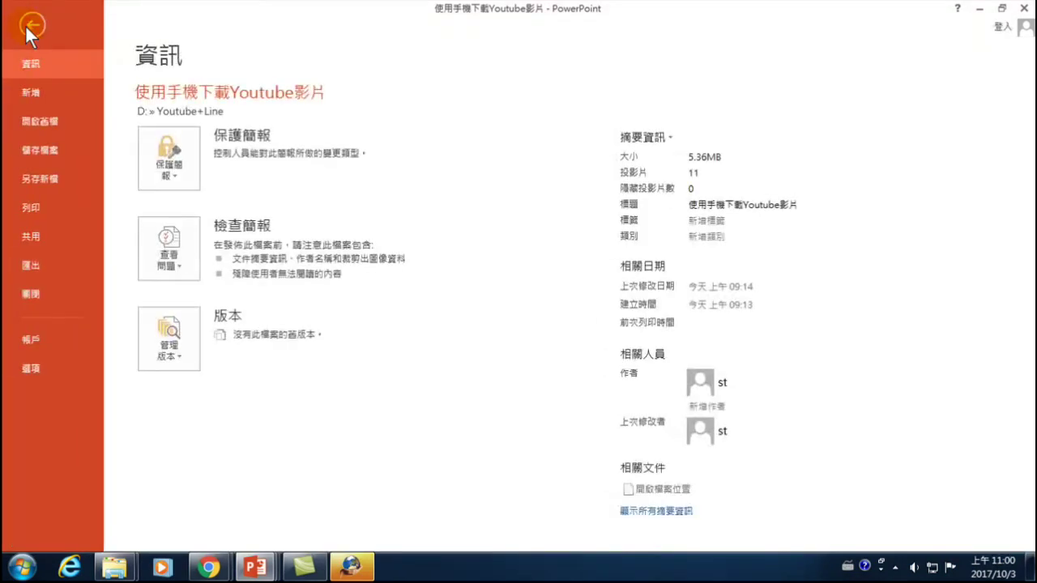
left_click(39, 264)
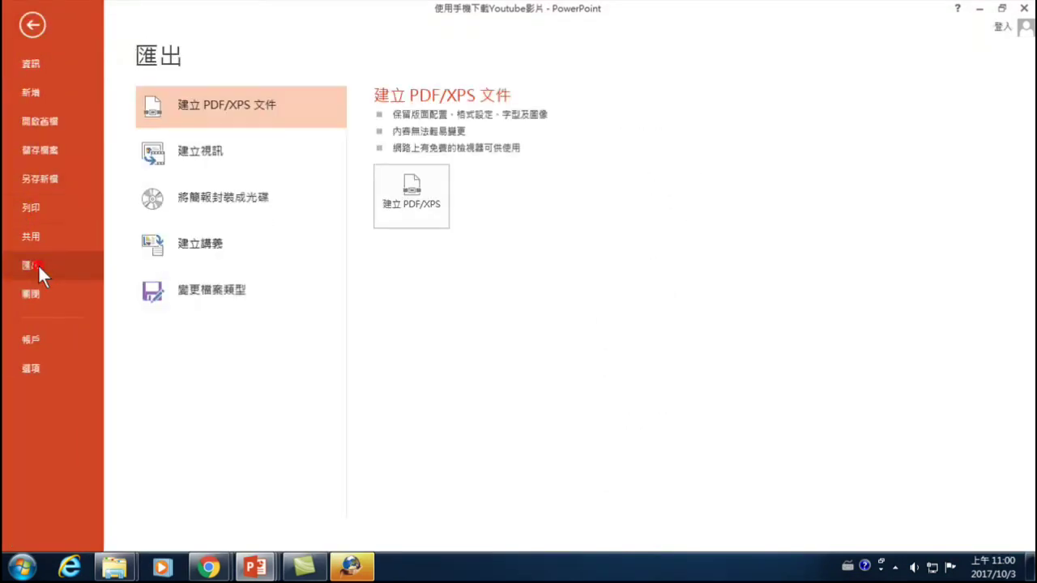
left_click(215, 156)
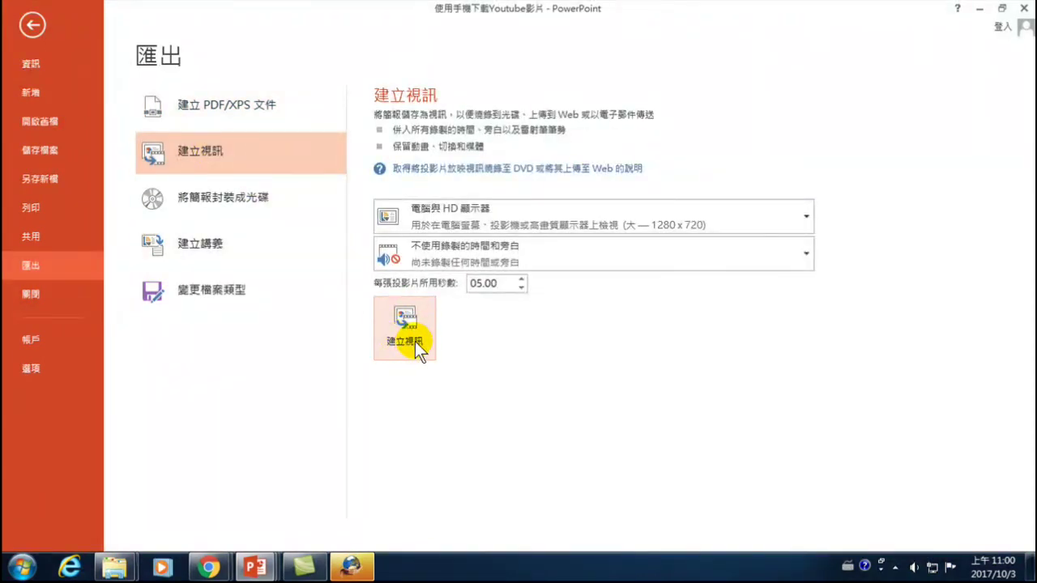
left_click(32, 20)
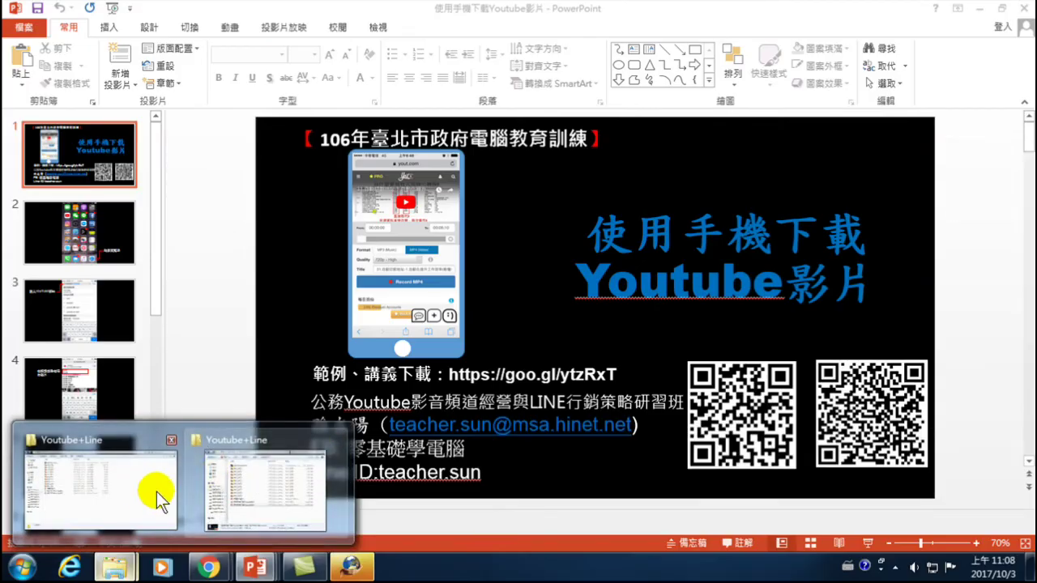
- Check the new MP4 in the Youtube+Line Explorer folder, then switch to YouTube in Chrome
left_click(140, 495)
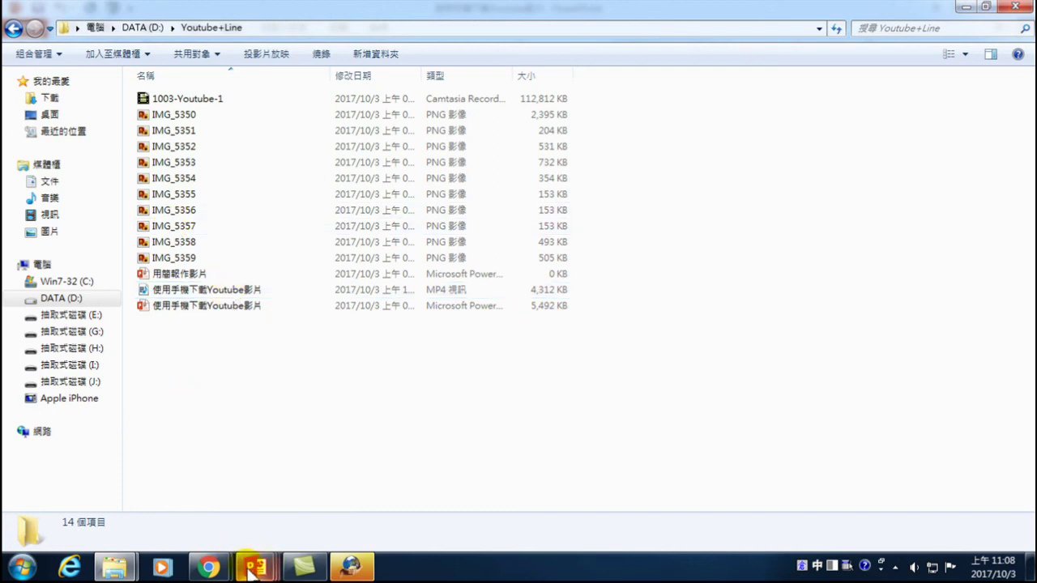
mouse_move(255, 565)
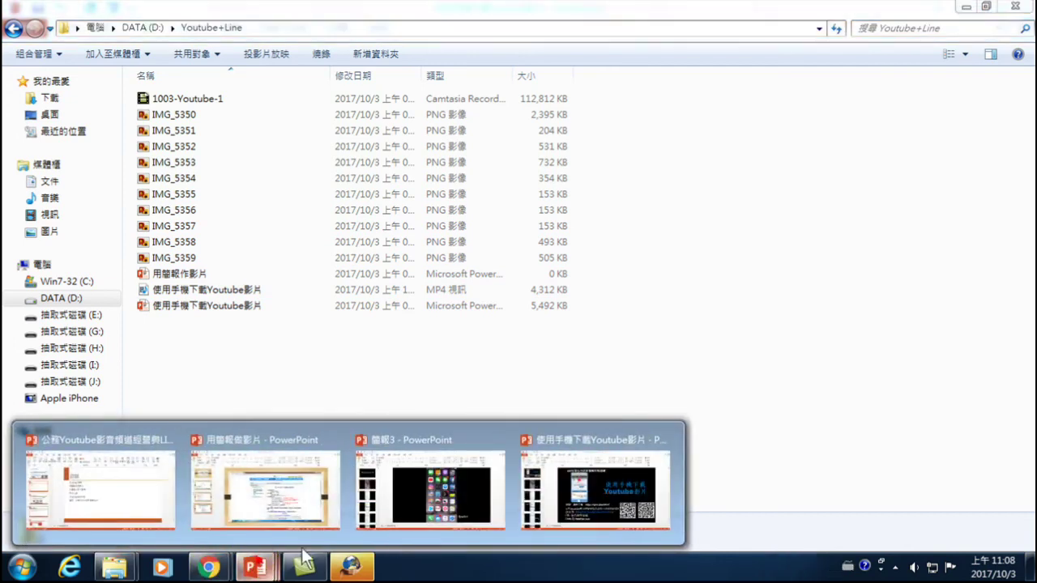
mouse_move(557, 472)
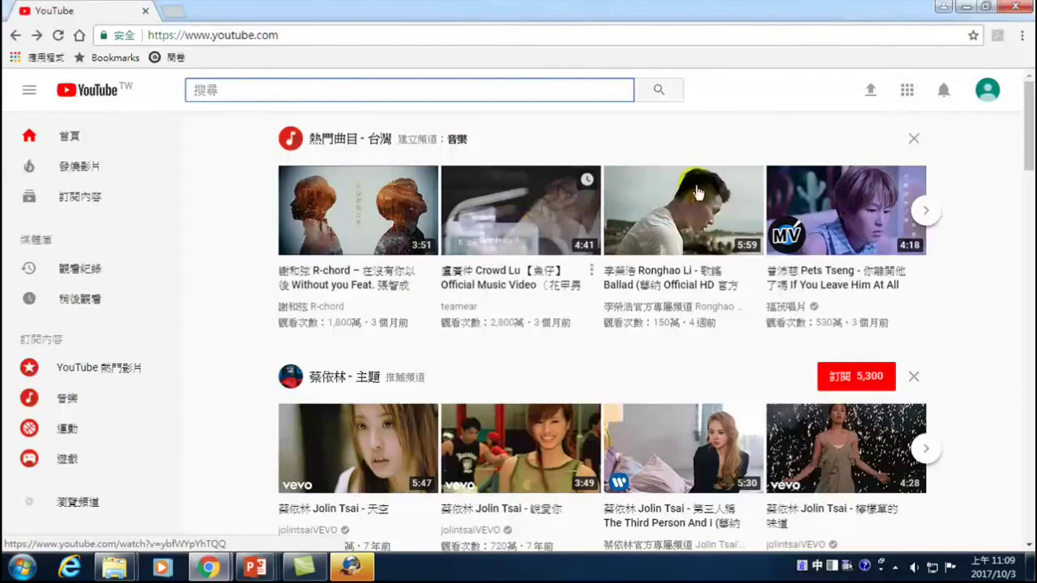
- Go to YouTube's upload page and bring up the file dialog for choosing the video
mouse_move(637, 254)
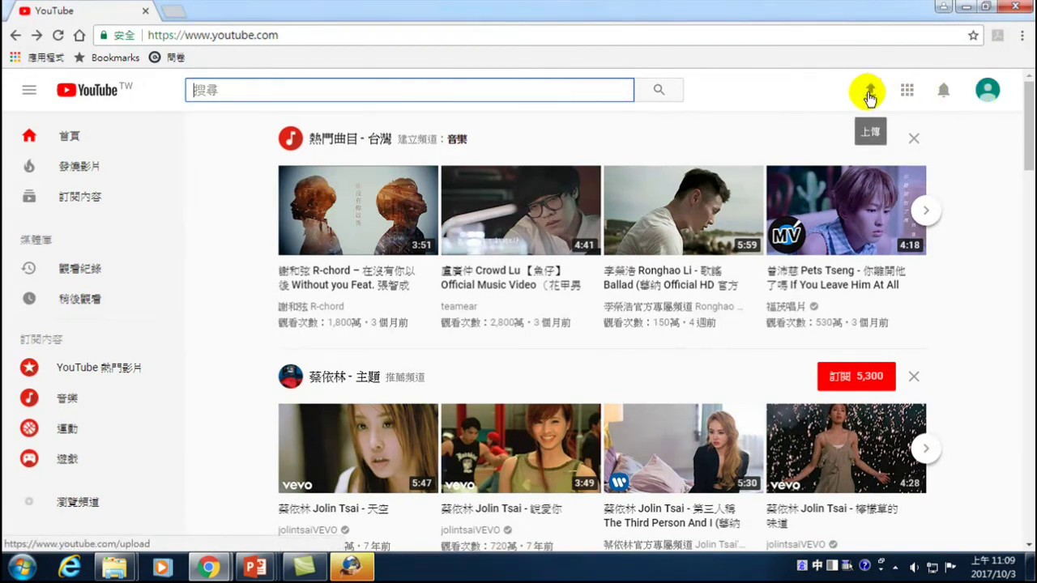
left_click(869, 95)
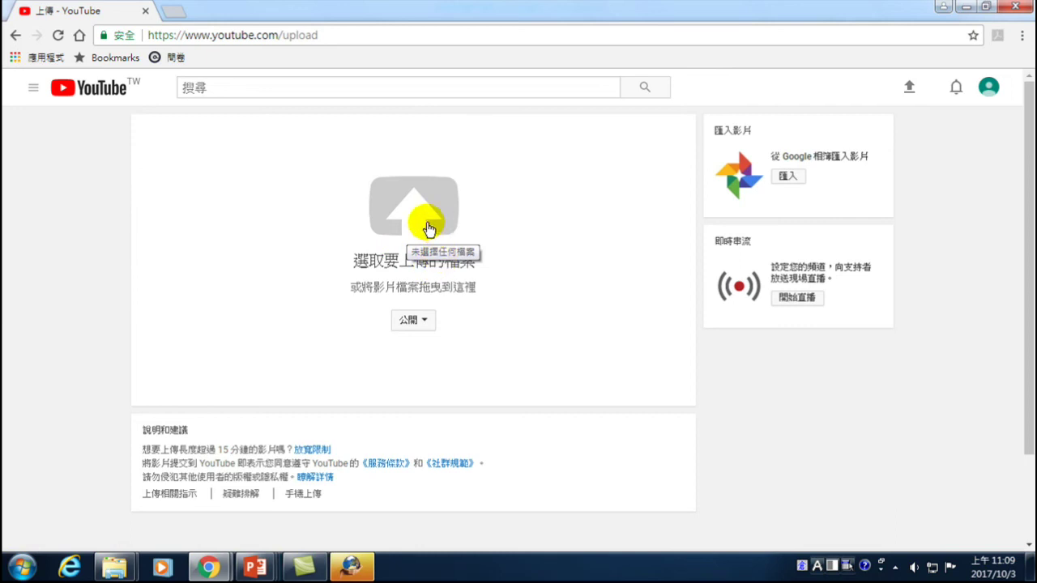
left_click(413, 213)
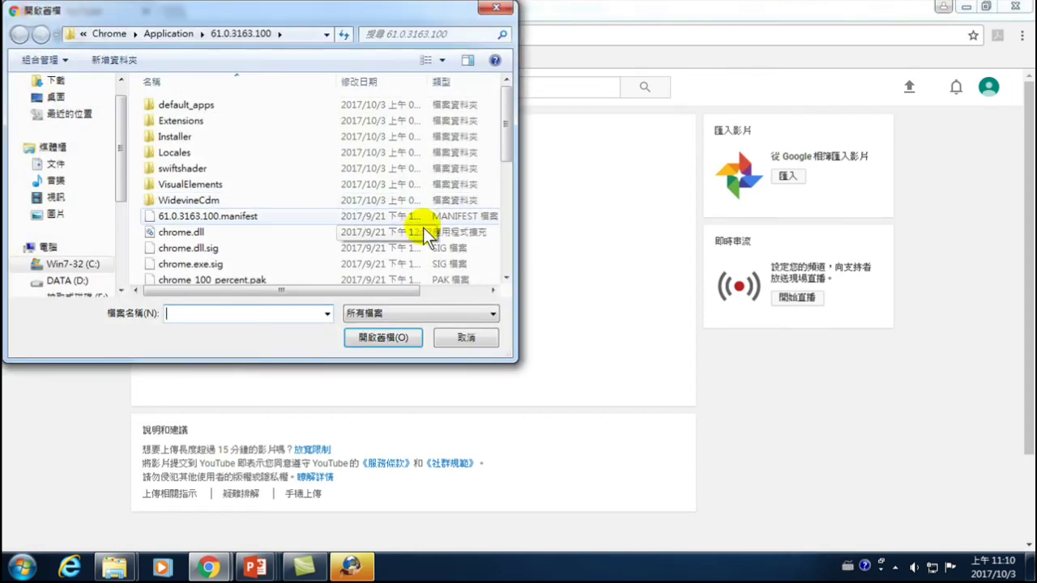
- Upload the 使用手機下載Youtube影片 MP4 from DATA (D:) > Youtube+Line
left_click_drag(117, 143, 112, 202)
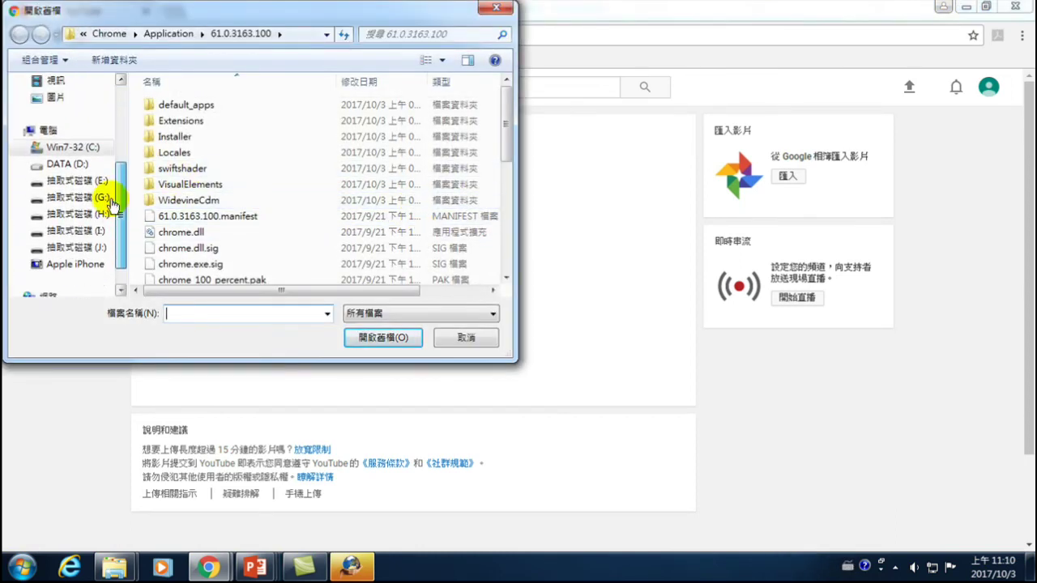
left_click(73, 164)
scroll(183, 240, "down", 4)
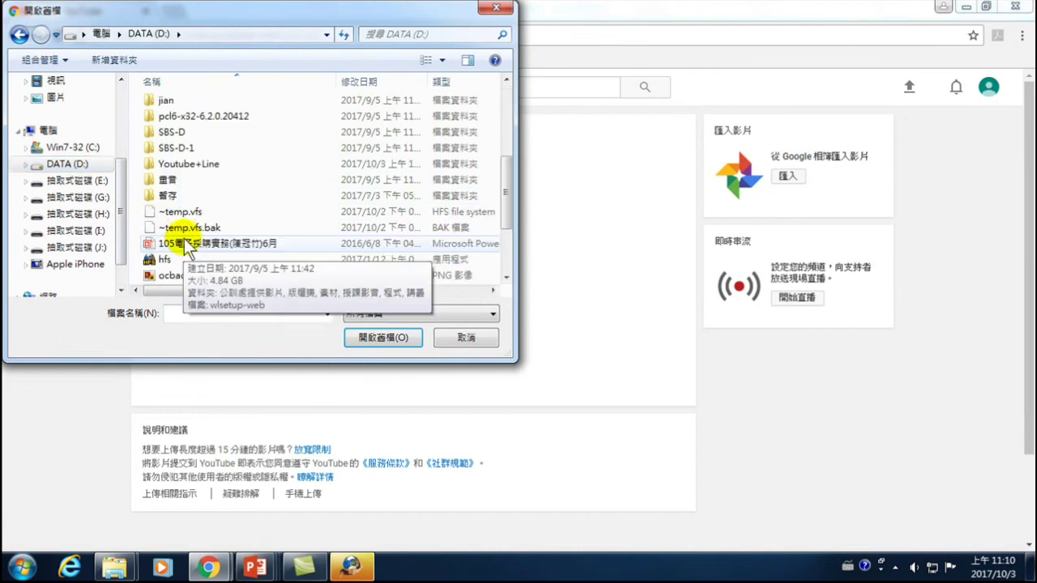
double_click(181, 165)
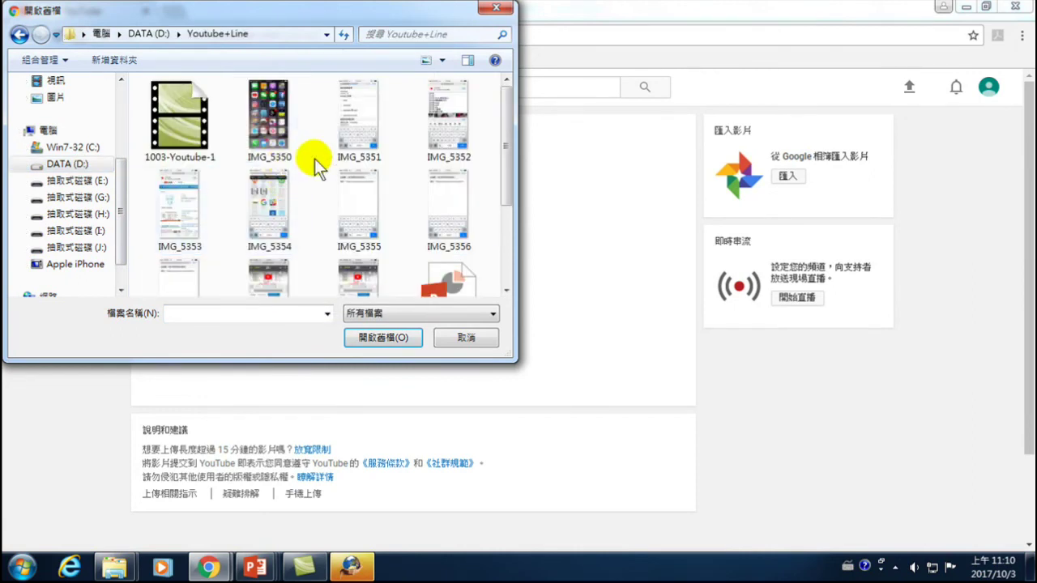
left_click_drag(513, 117, 509, 206)
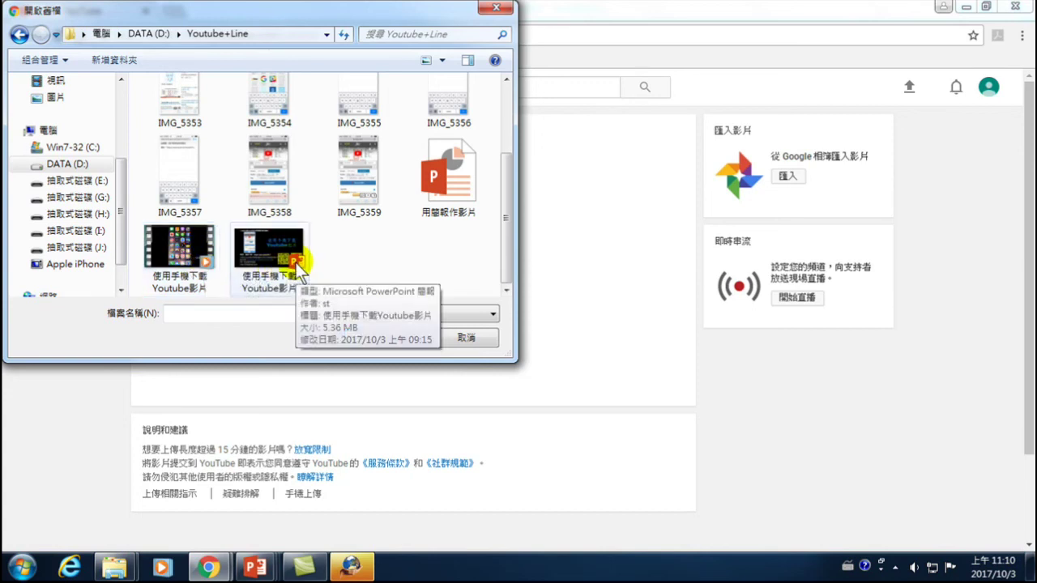
left_click(190, 258)
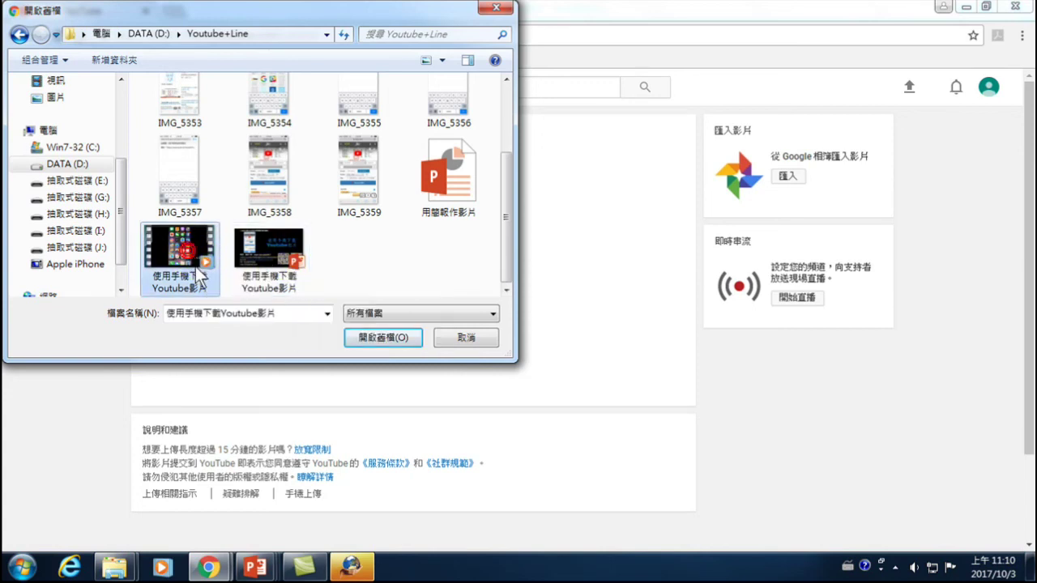
left_click(372, 340)
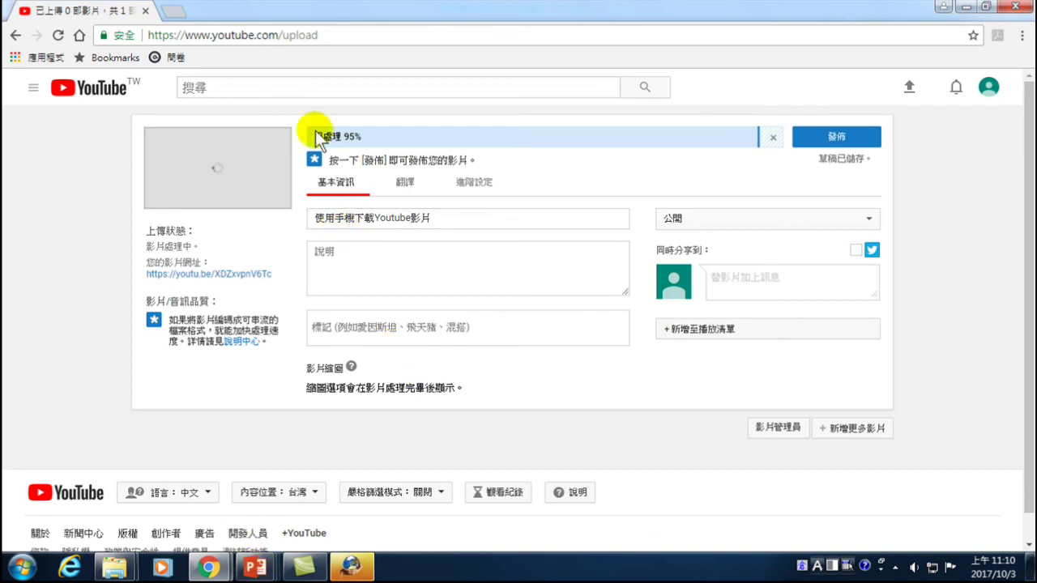
left_click(332, 251)
- Enter the description 如何使用手機，下載Youtube影片。 using the Chinese IME
key("shift")
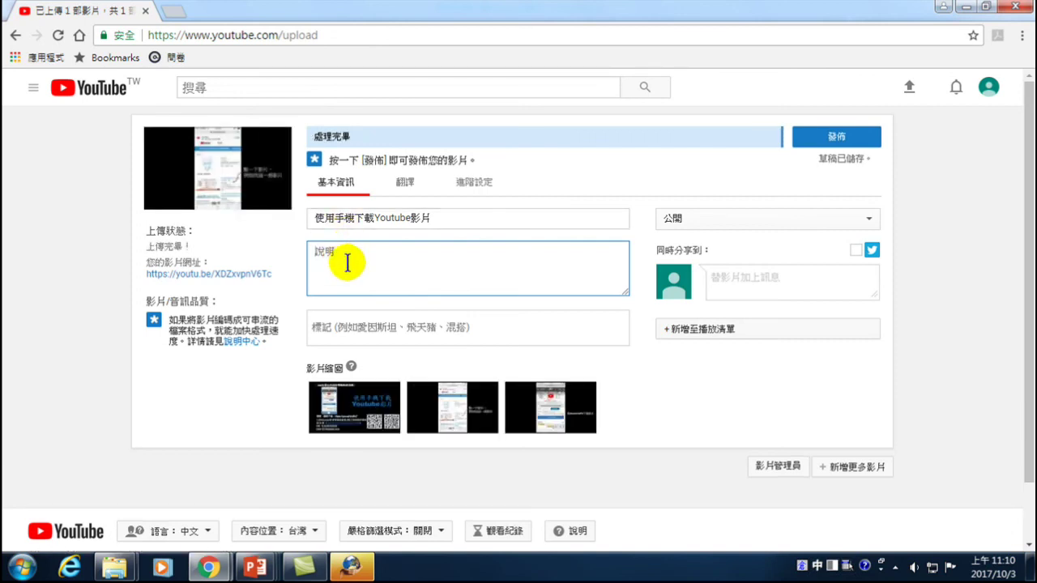
type("如何用")
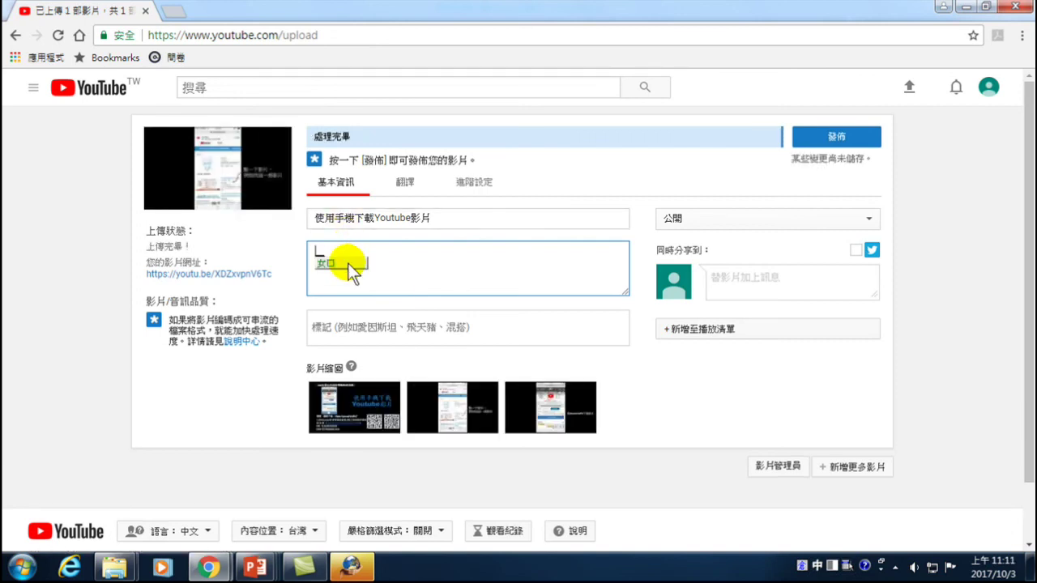
key("Escape")
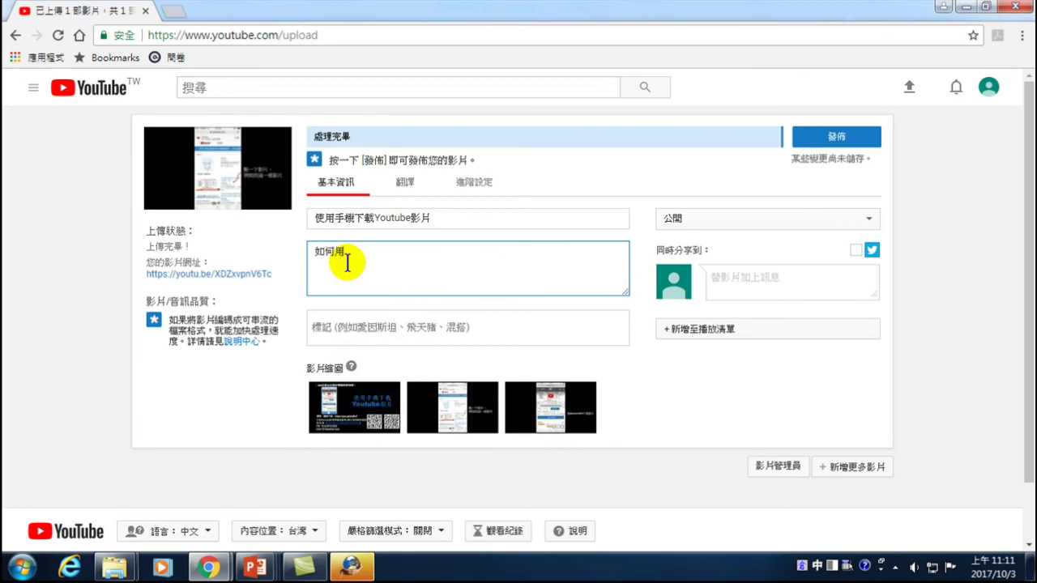
type("使用手")
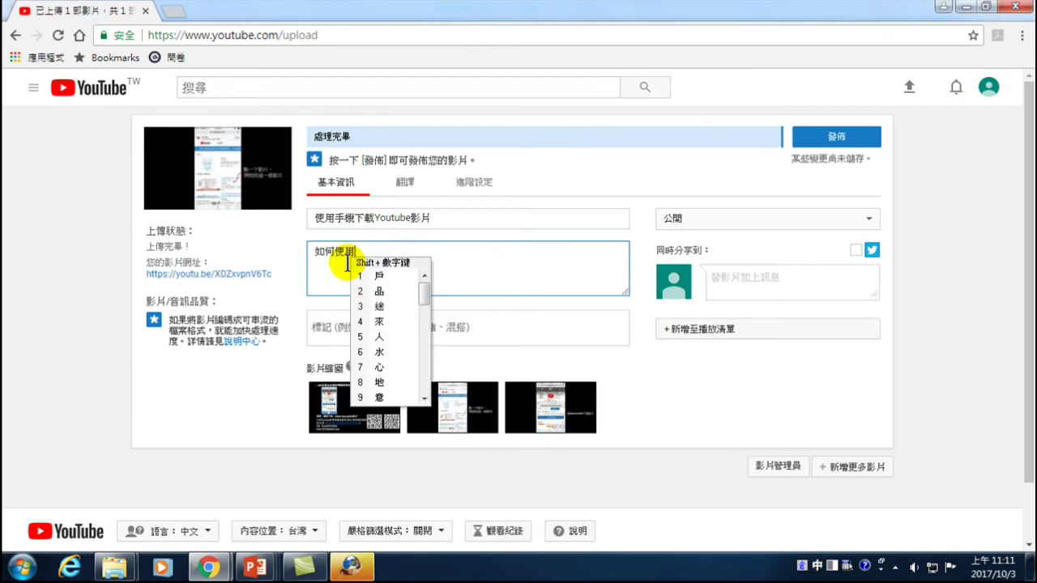
type("機，下")
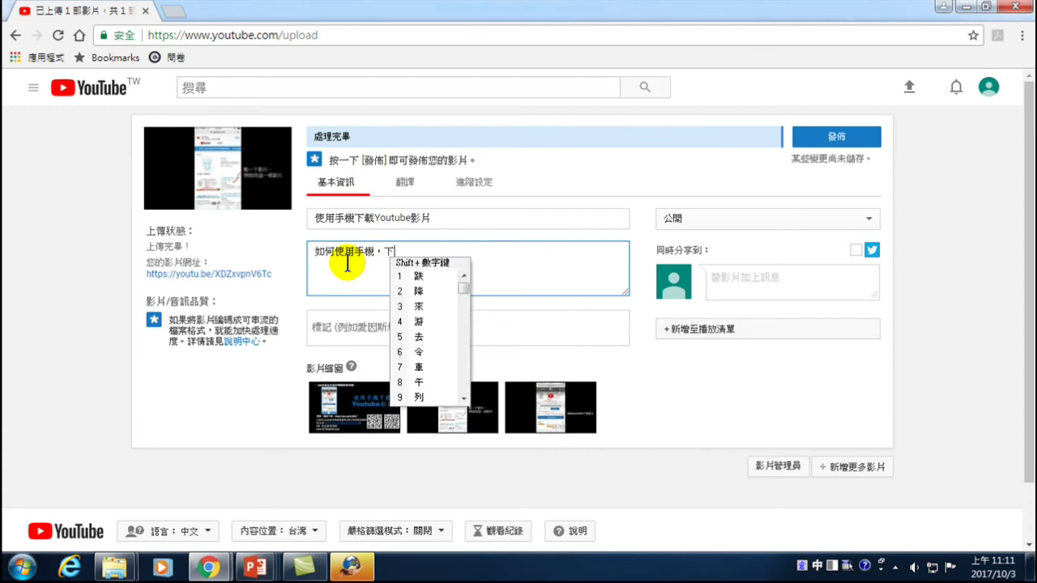
type("載You")
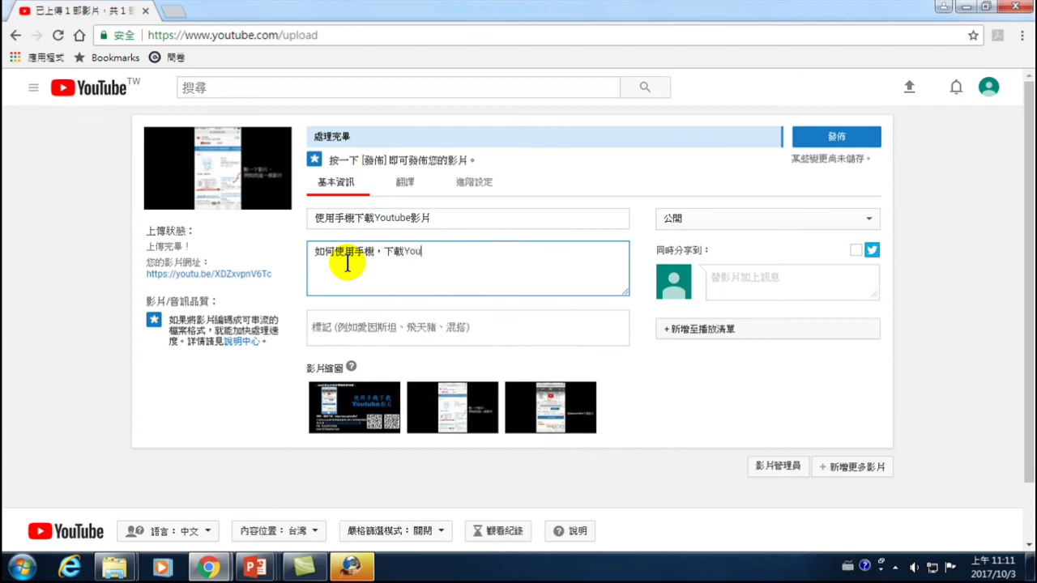
type("tube")
key("shift")
type("ahh")
key("space")
type(".lln")
key("space")
type("1.")
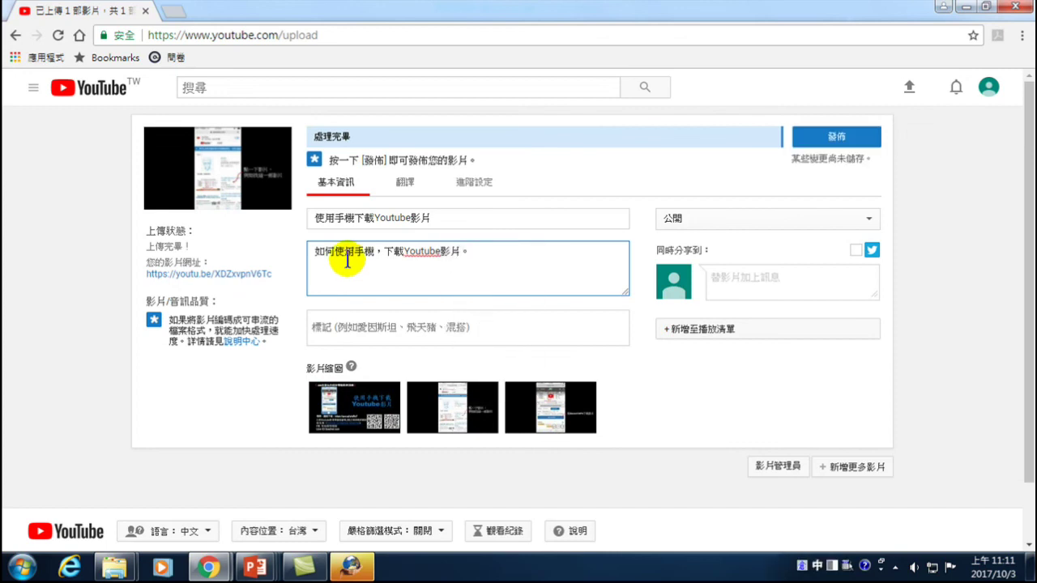
- Turn on sharing the video to Twitter
left_click_drag(436, 217, 312, 219)
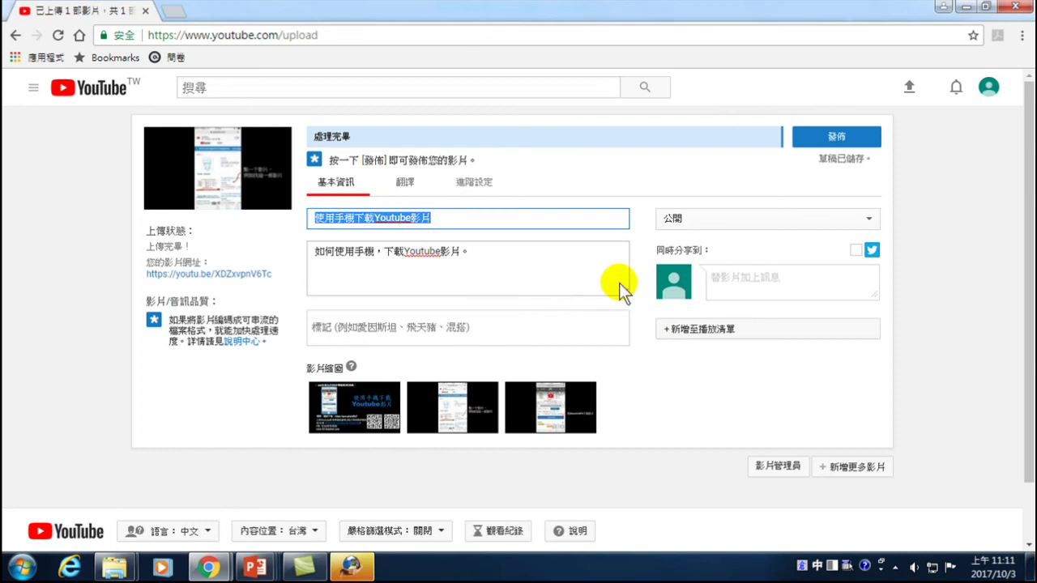
left_click(855, 251)
left_click(857, 253)
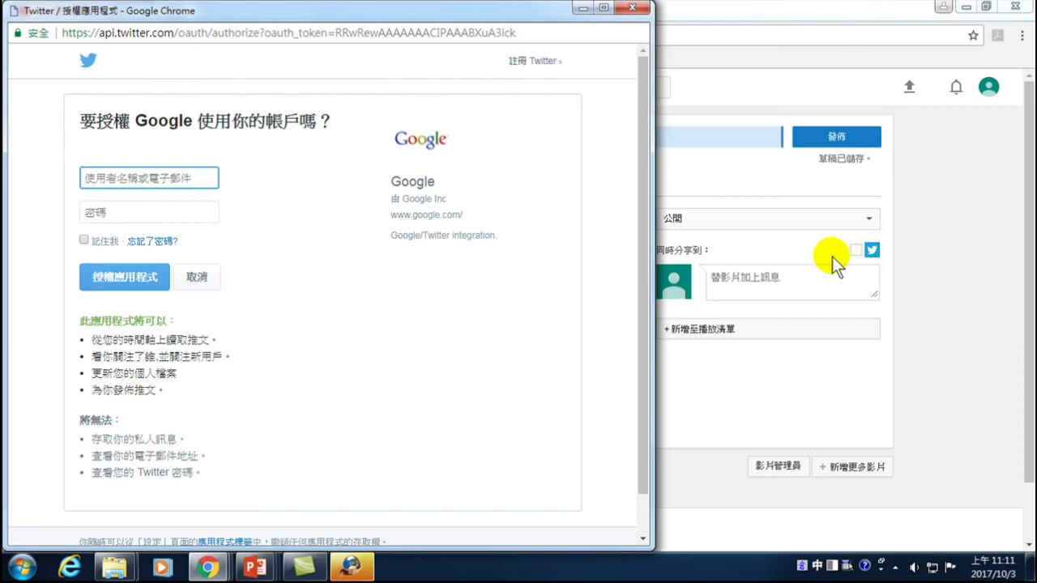
left_click(870, 249)
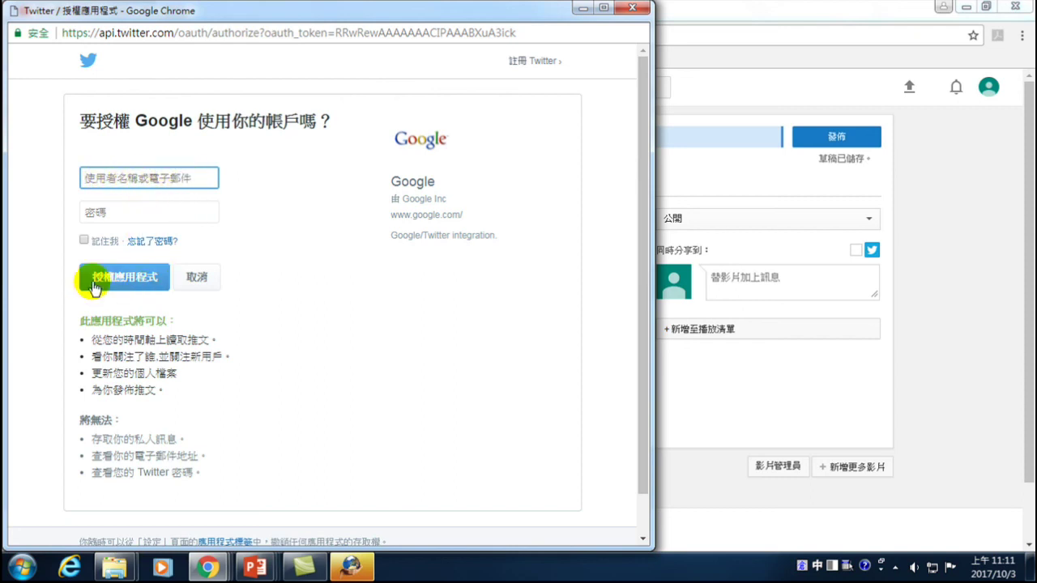
left_click(631, 7)
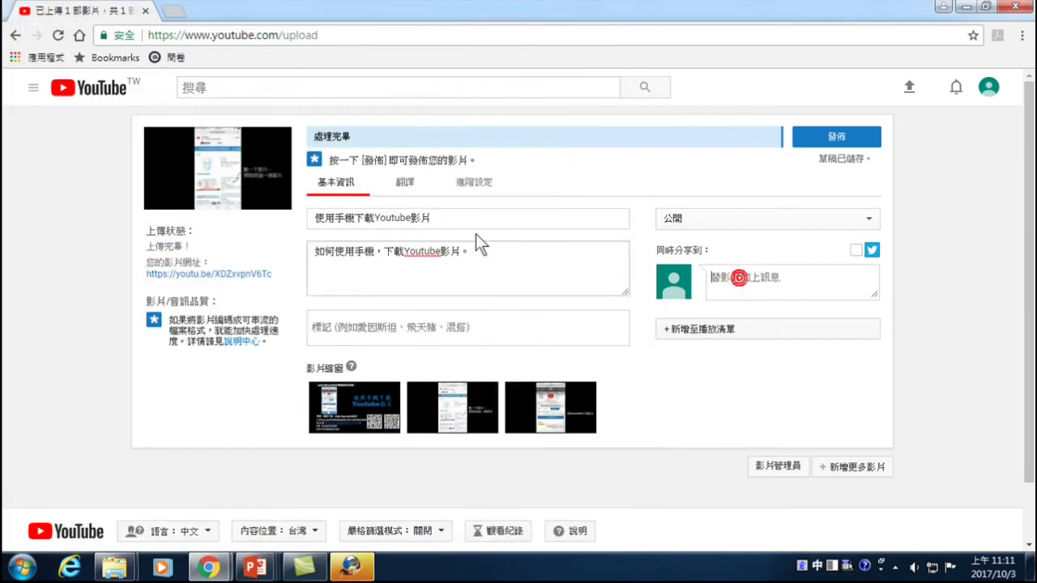
- Copy the title 使用手機下載Youtube影片 and paste it into the share message box
left_click_drag(309, 218, 429, 219)
right_click(418, 220)
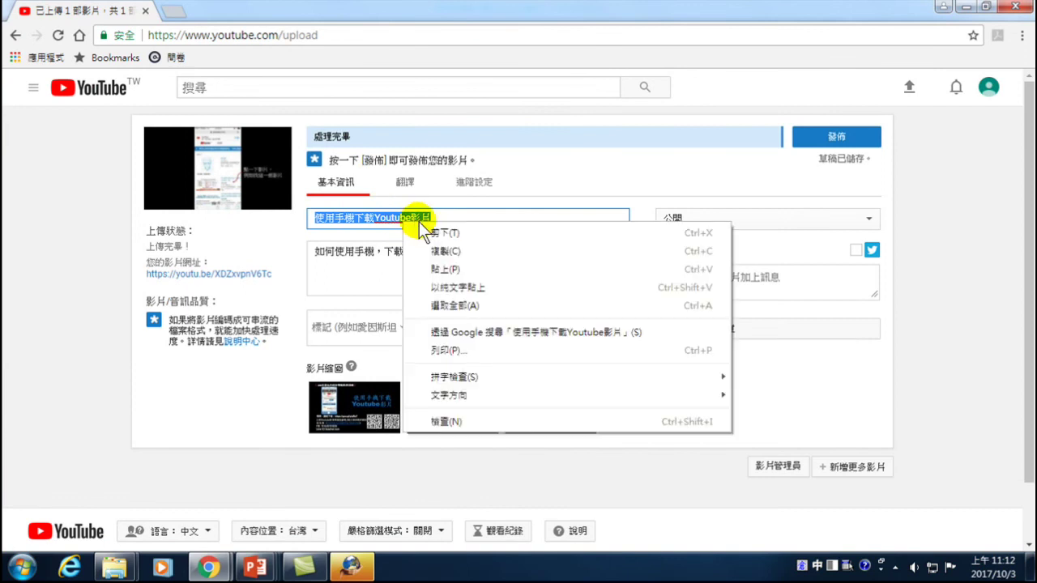
left_click(443, 249)
left_click(724, 280)
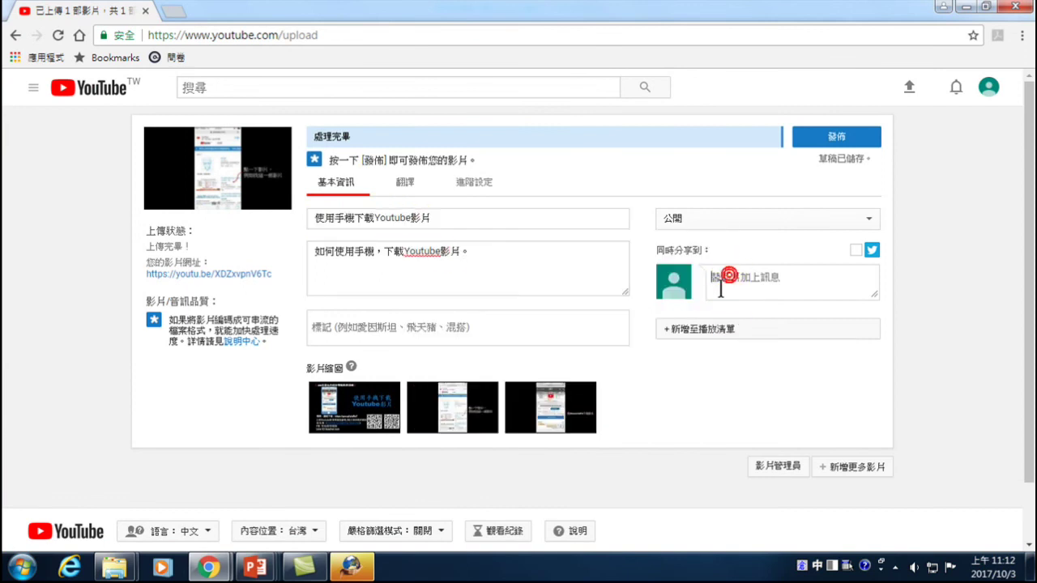
key("ctrl+v")
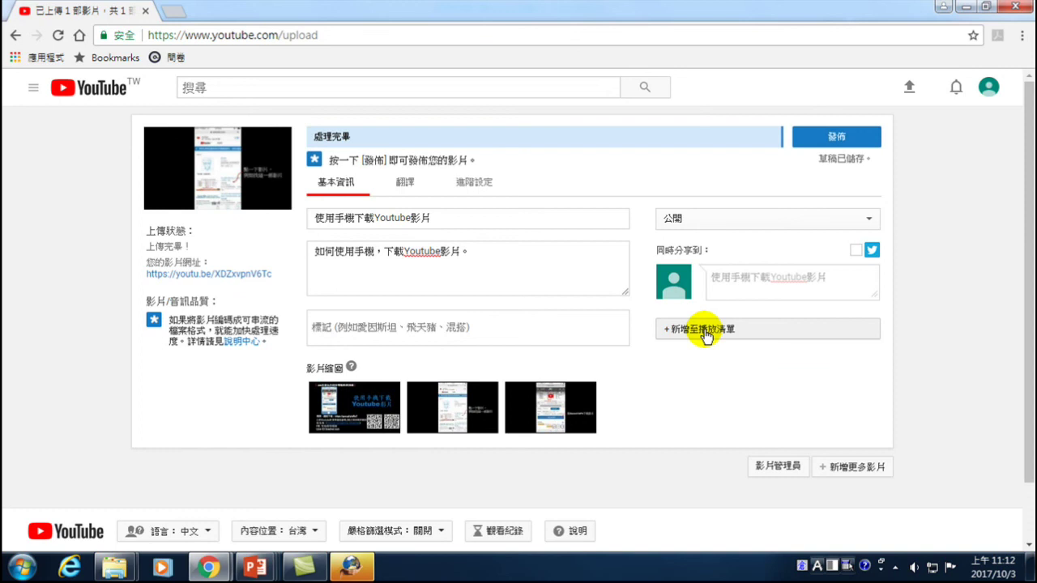
- Create the public playlist 實用工具介紹 and add the video to it
left_click(720, 328)
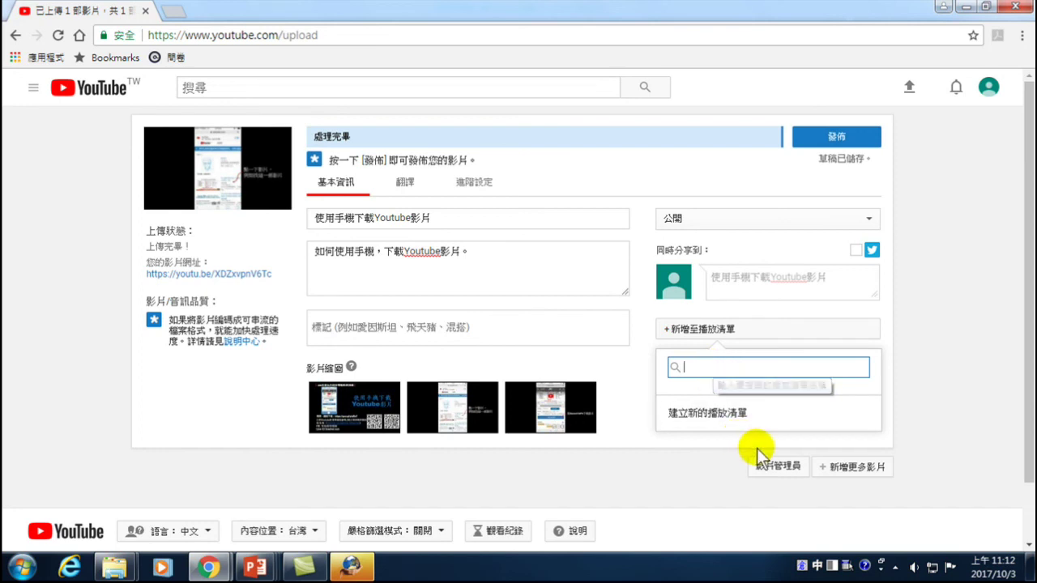
left_click(717, 421)
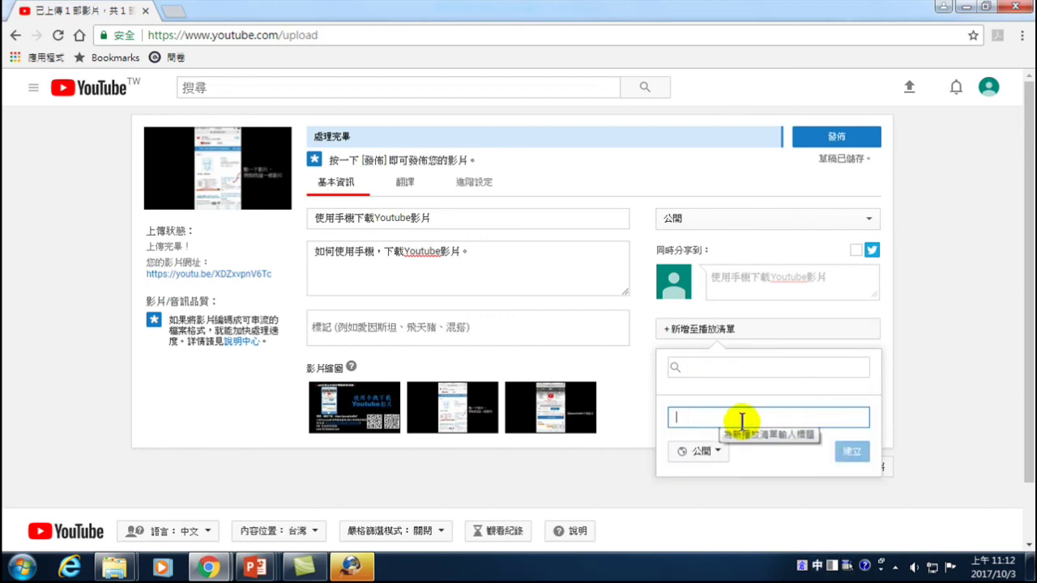
type("費")
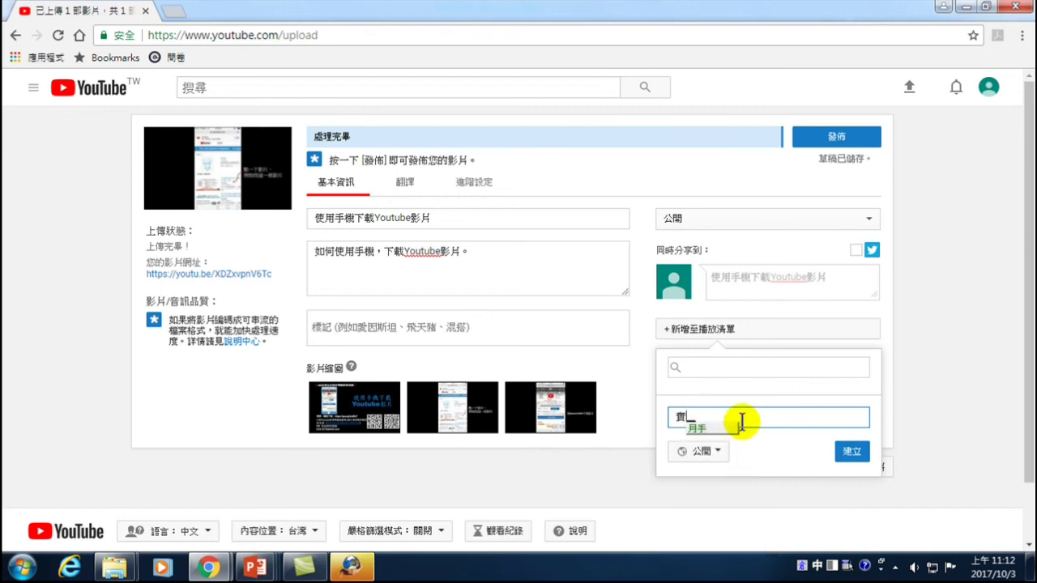
type("用工具")
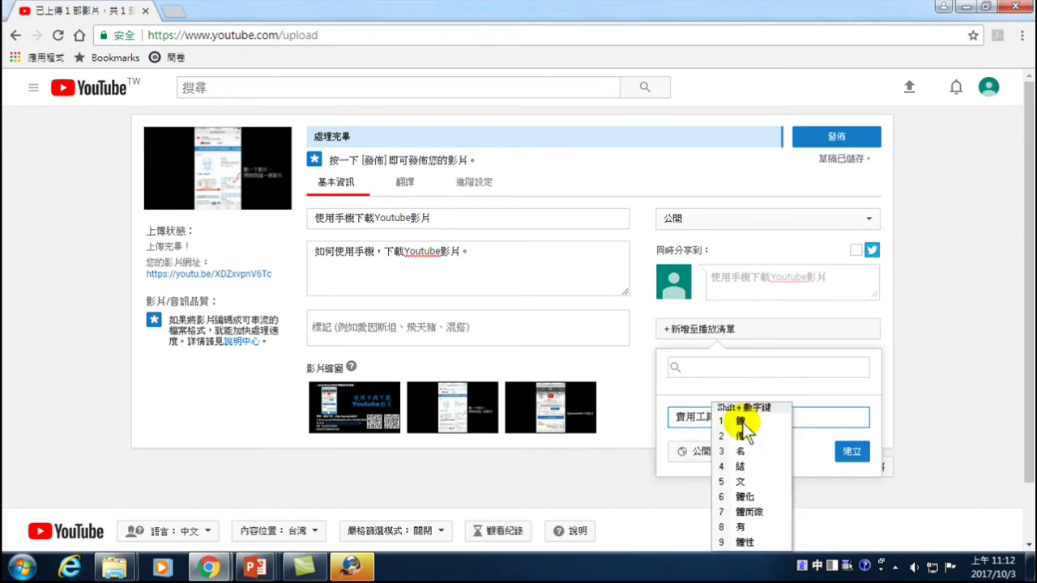
type("介")
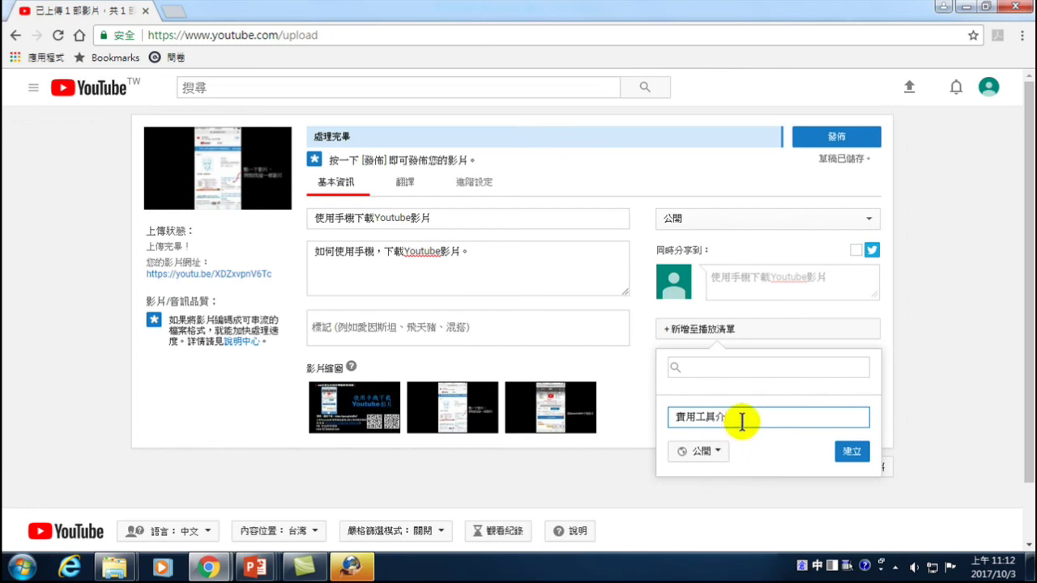
type("紹")
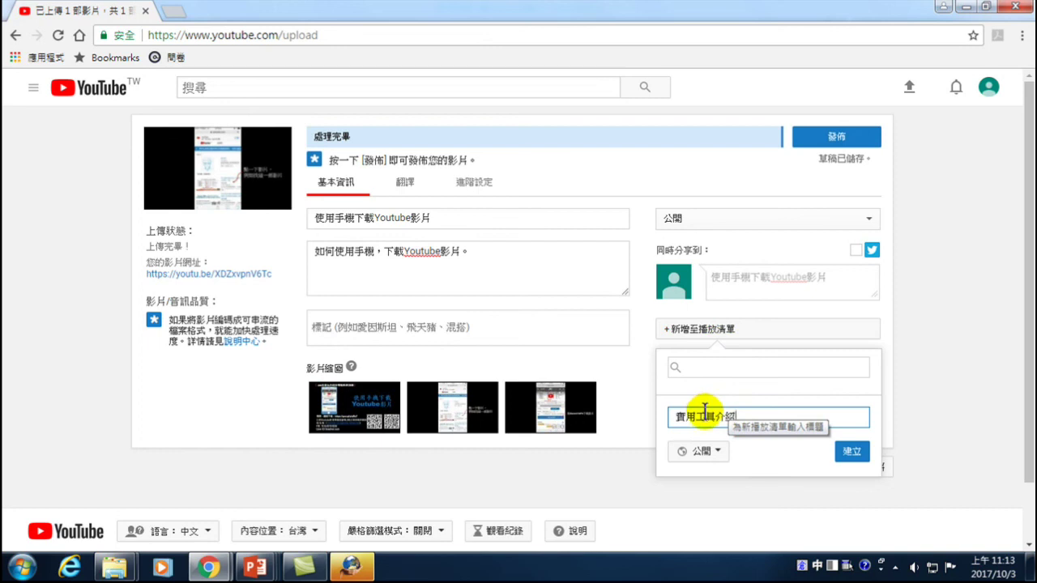
left_click(852, 453)
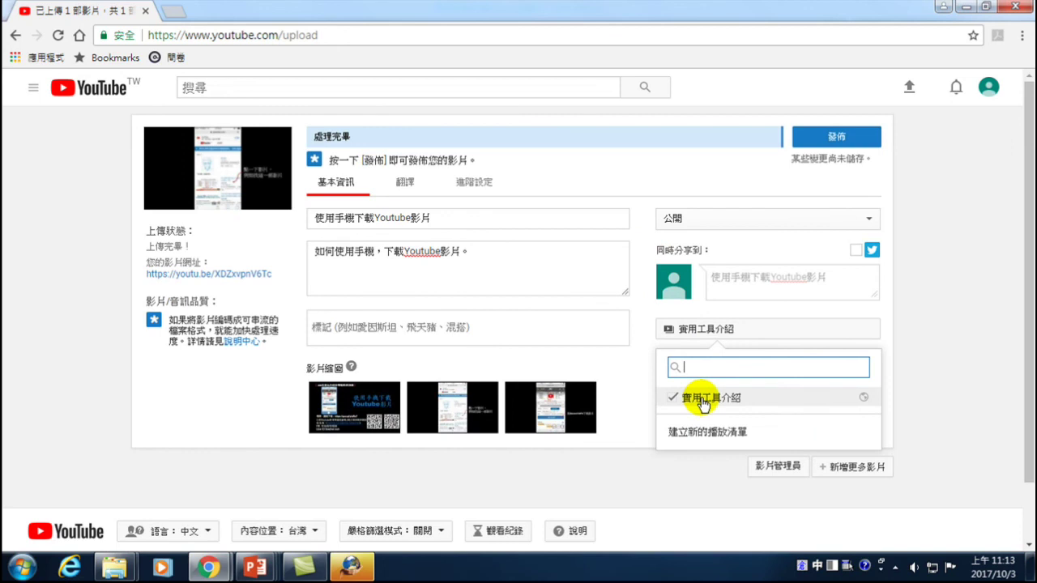
left_click(482, 327)
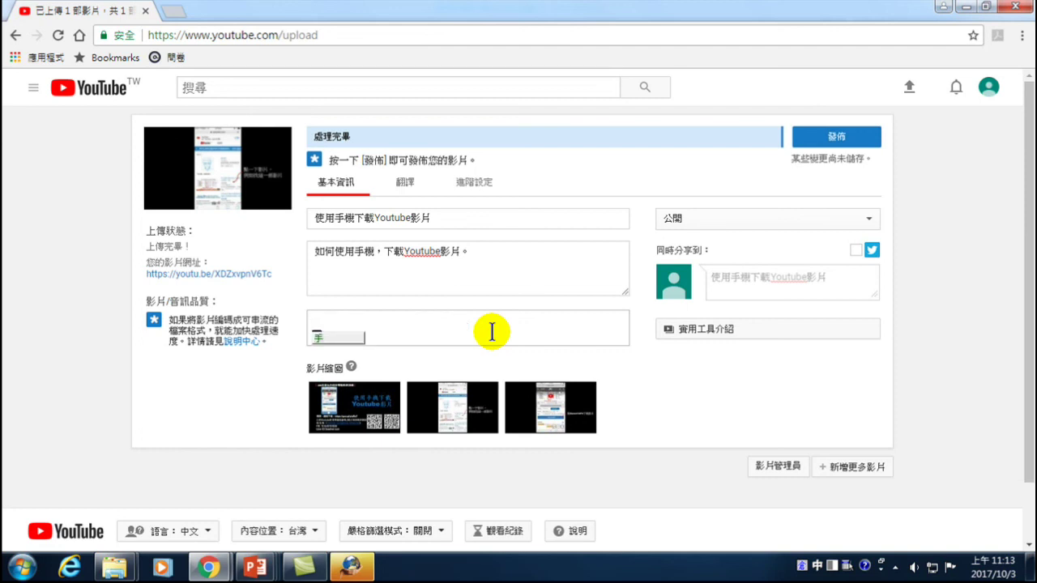
- Add the tags Youtube and Youtube影片
type("Youtube")
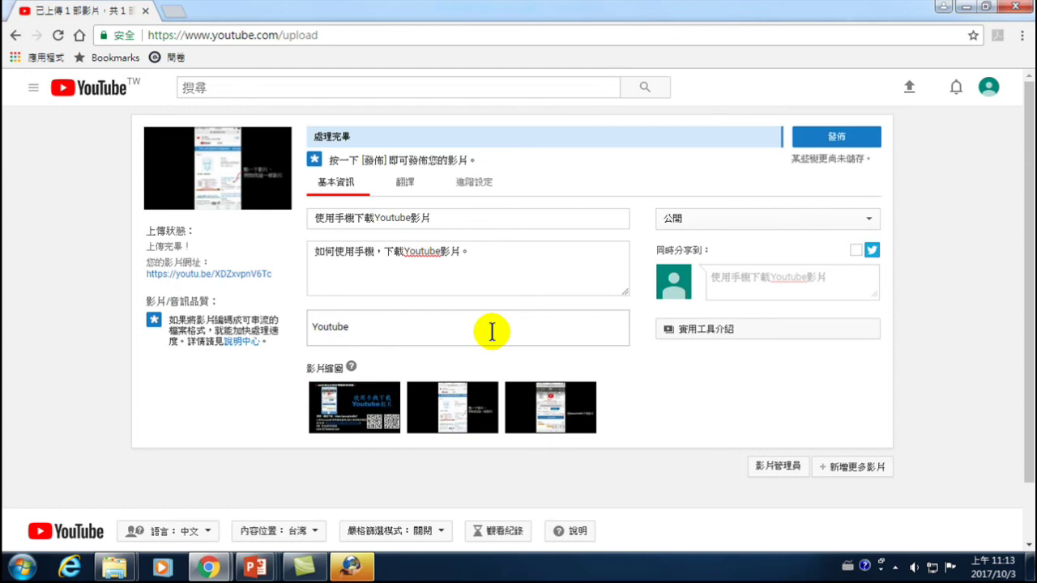
key("Return")
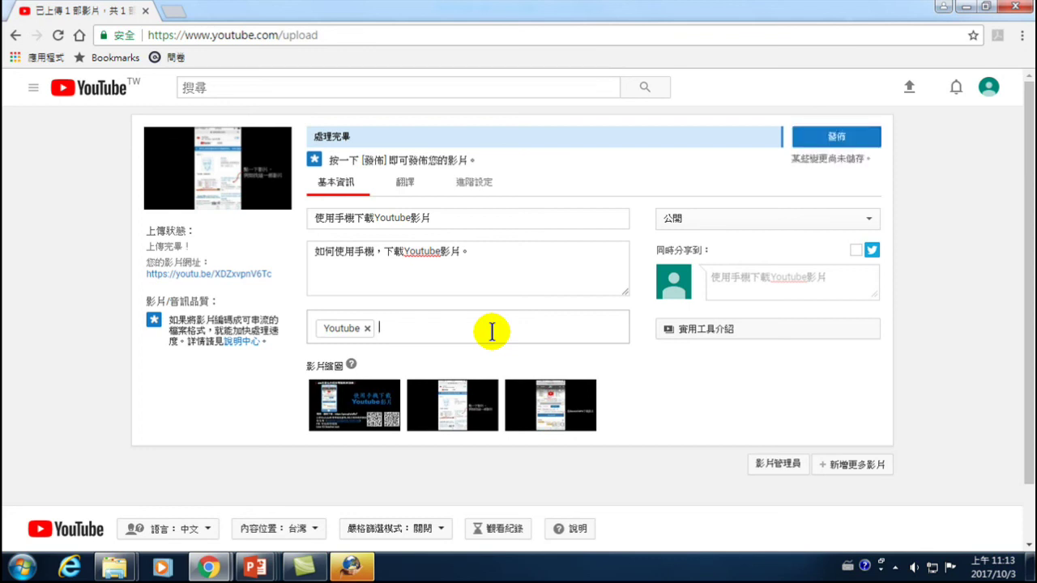
type("Youtub3")
key("BackSpace")
type("e")
key("ctrl+space")
type("afhhh")
key("space")
key("1")
key("Return")
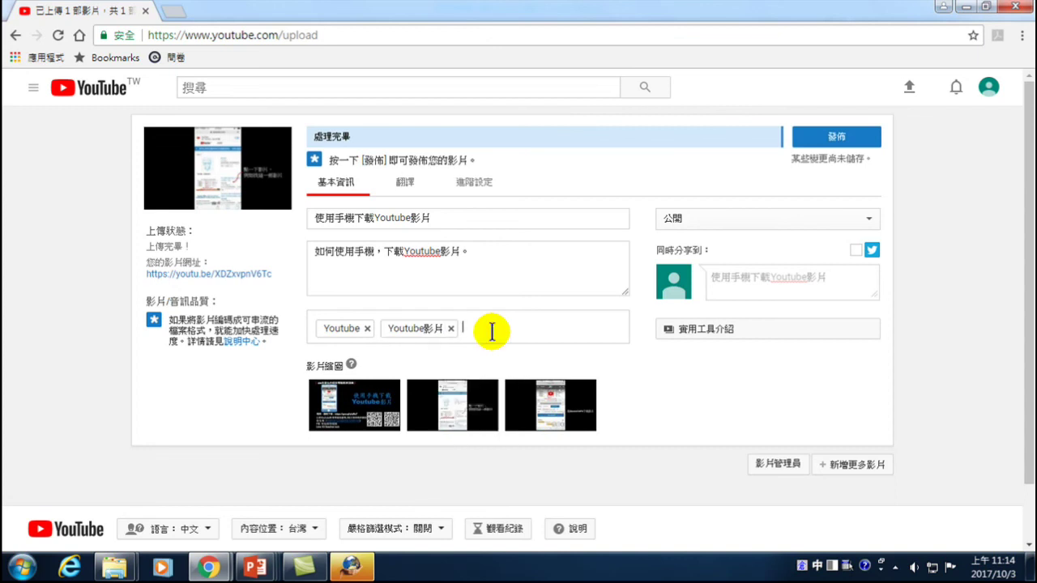
- Add the tag 手機
type("q")
key("space")
key("1")
key("Escape")
key("Return")
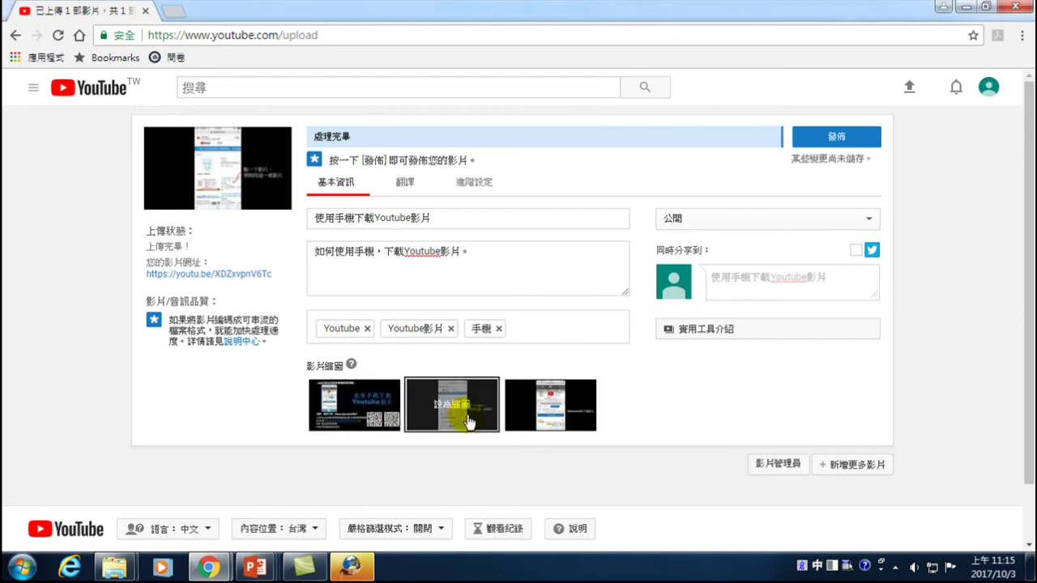
- Pick the first 影片縮圖 frame, the title card, as the video's thumbnail
left_click(354, 411)
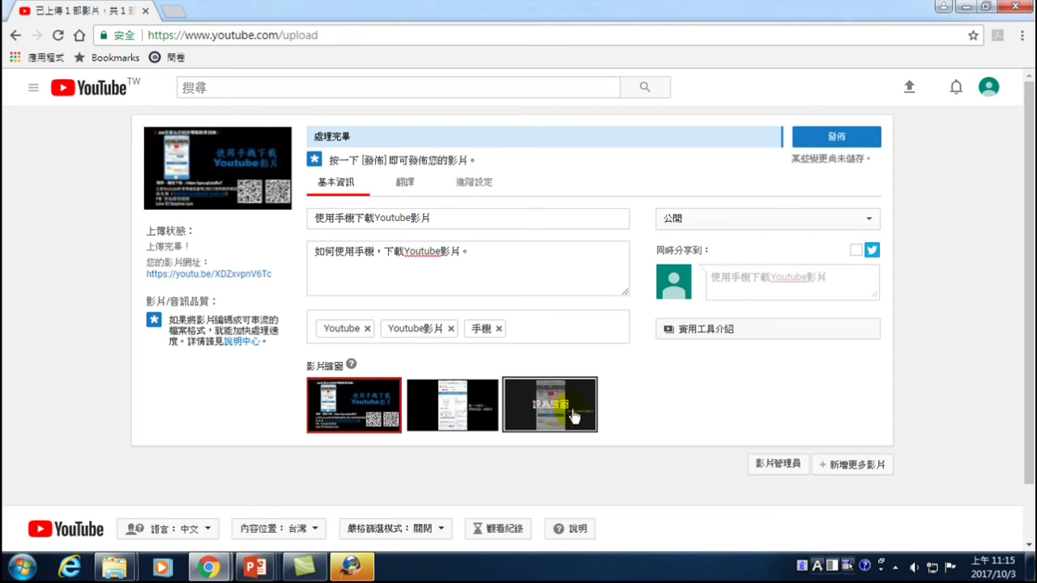
mouse_move(558, 420)
mouse_move(478, 409)
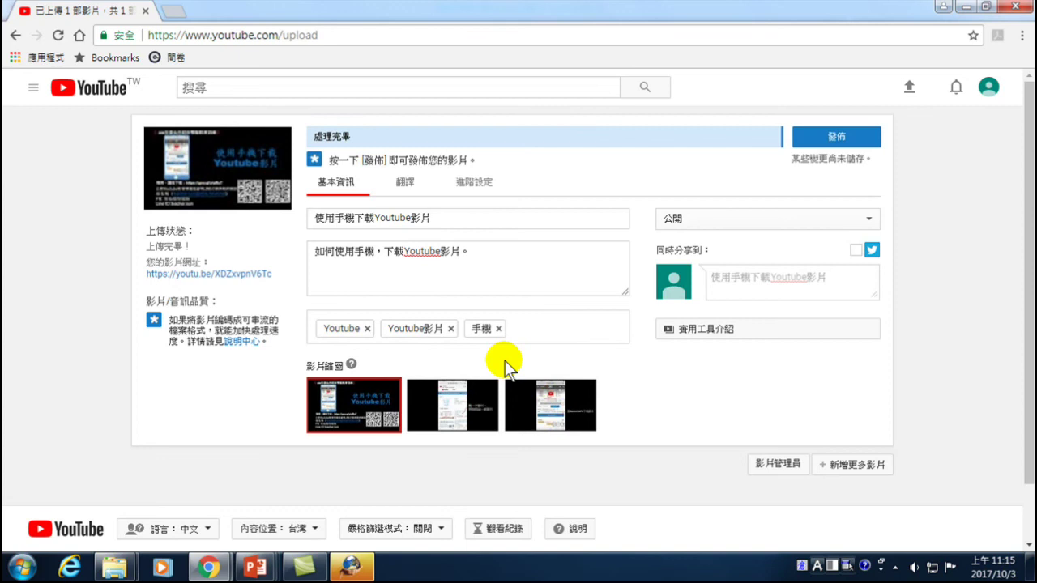
left_click(746, 215)
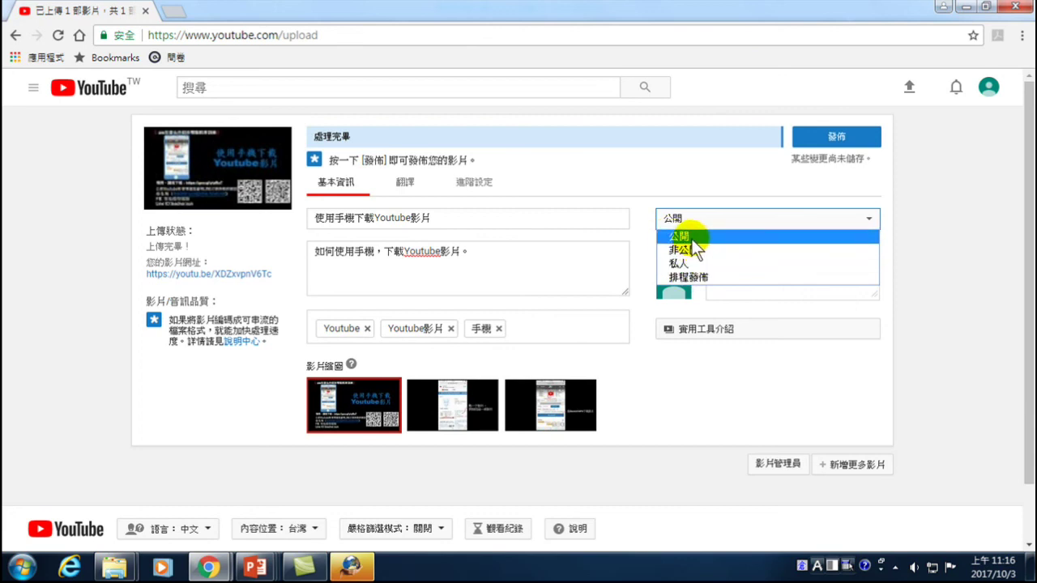
- Keep visibility at 公開 and publish the video with 發佈
left_click(692, 239)
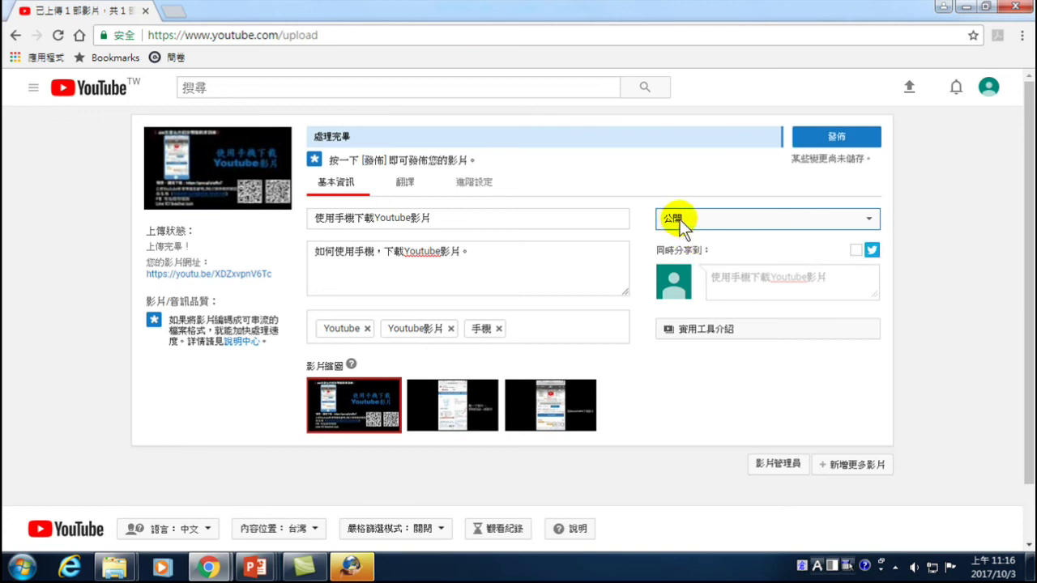
left_click(837, 139)
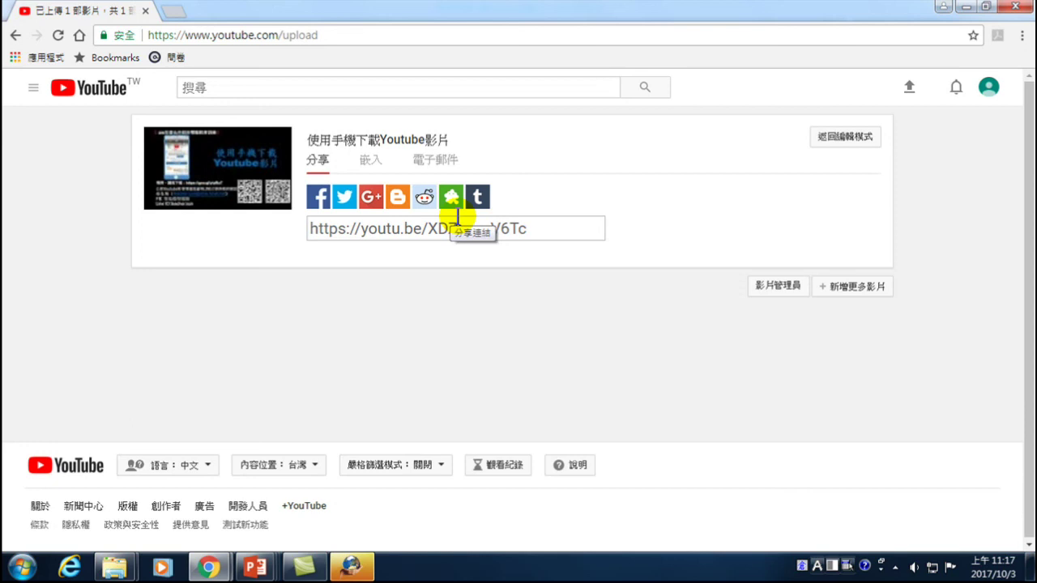
- Open the uploaded 使用手機下載Youtube影片 video in a new tab to reach the dashboard listing it
left_click(355, 139)
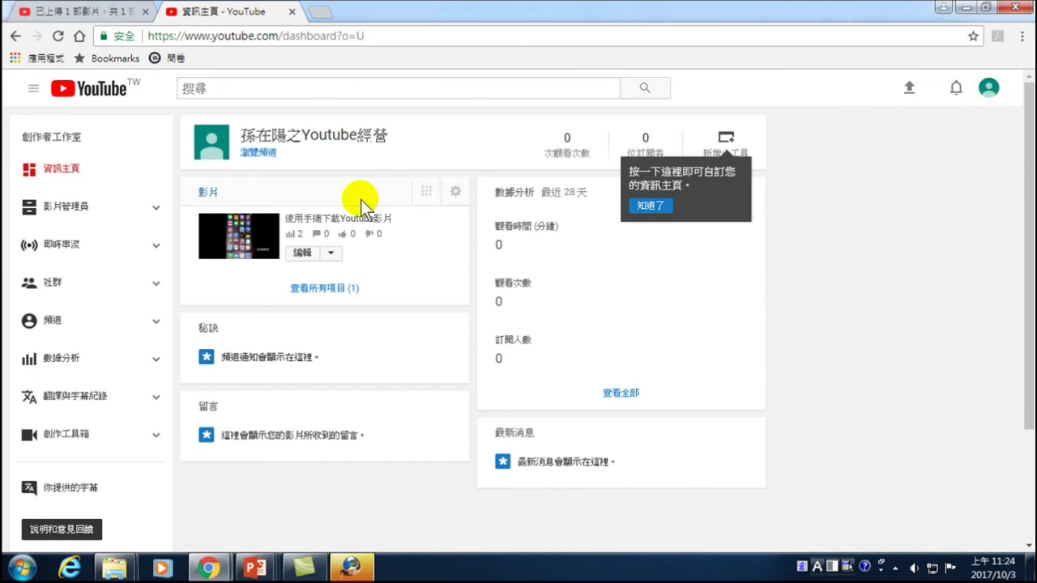
- Open the public watch page of 使用手機下載Youtube影片 and look over its views and description
left_click(320, 226)
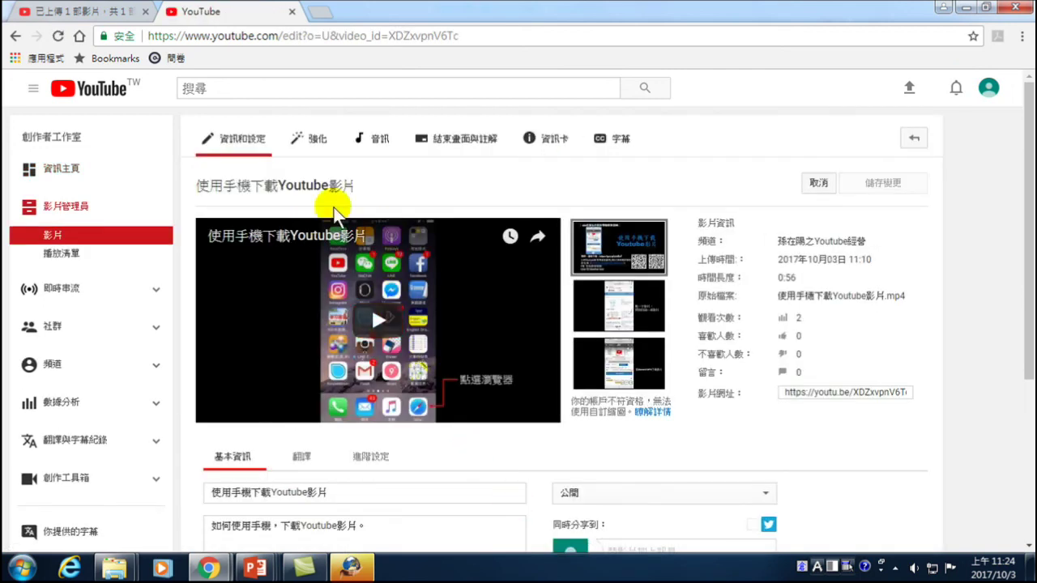
left_click(289, 184)
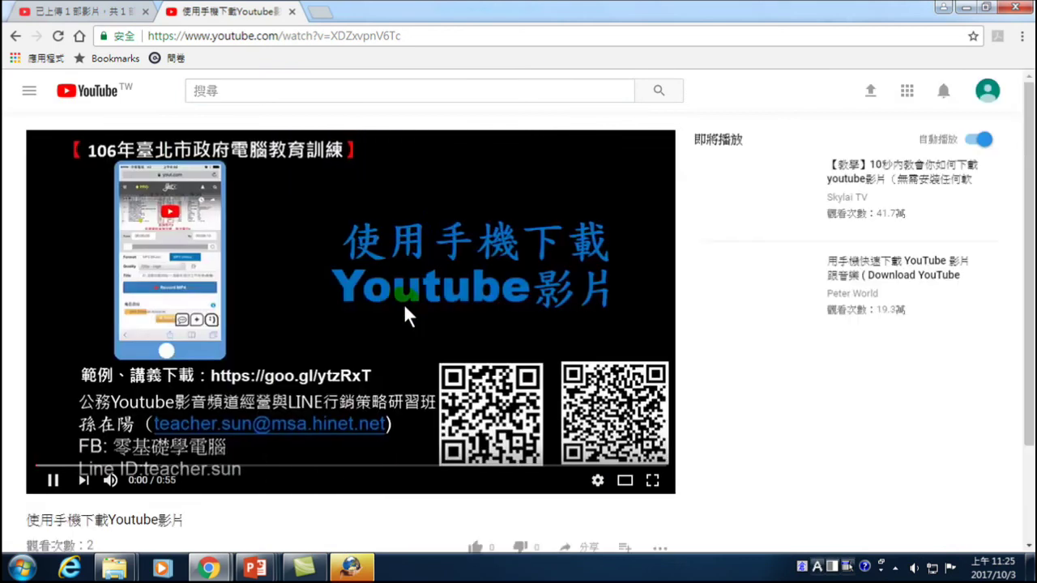
scroll(642, 400, "down", 3)
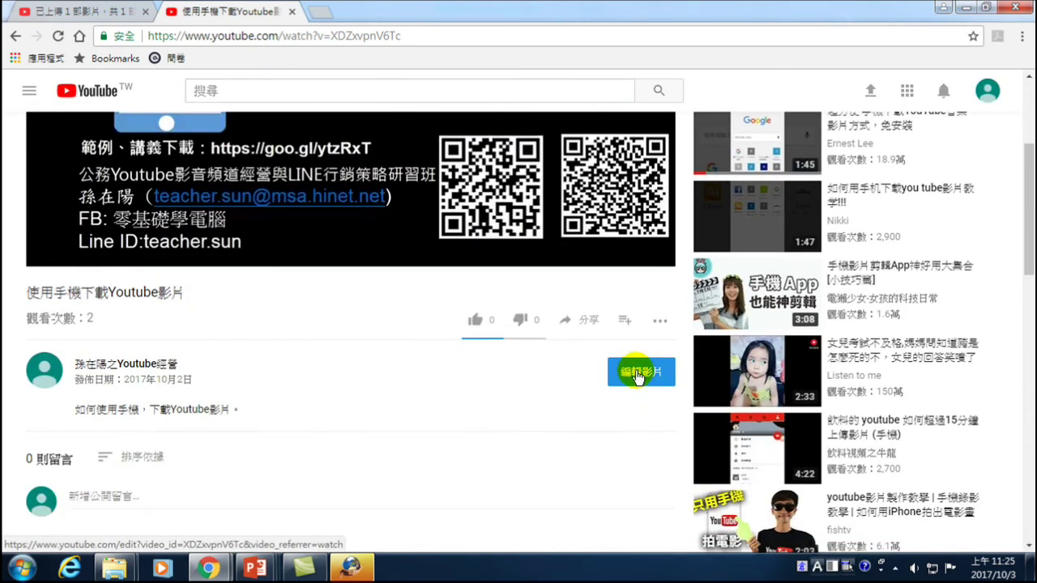
scroll(638, 376, "up", 3)
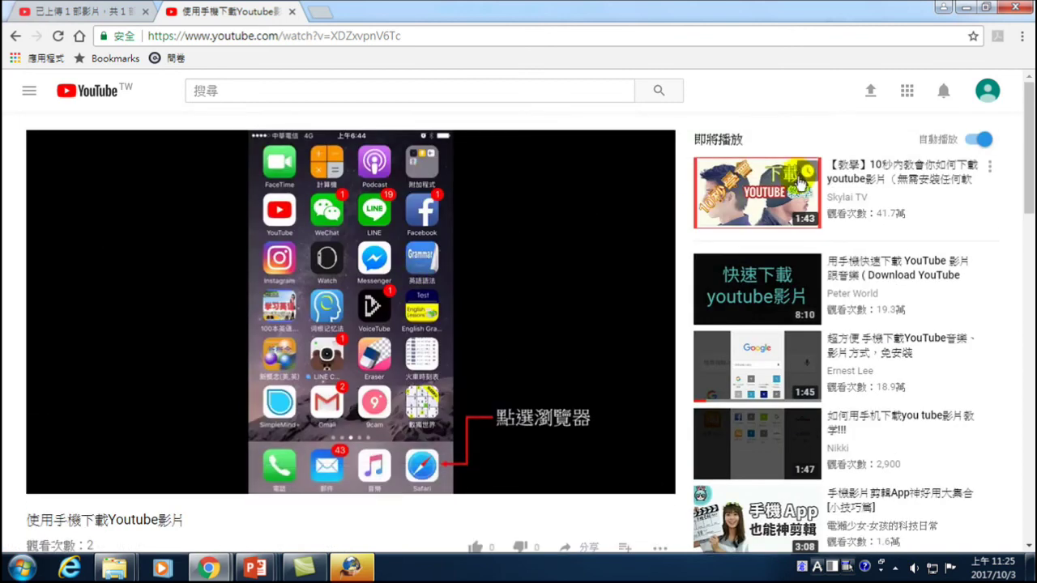
scroll(819, 316, "down", 1)
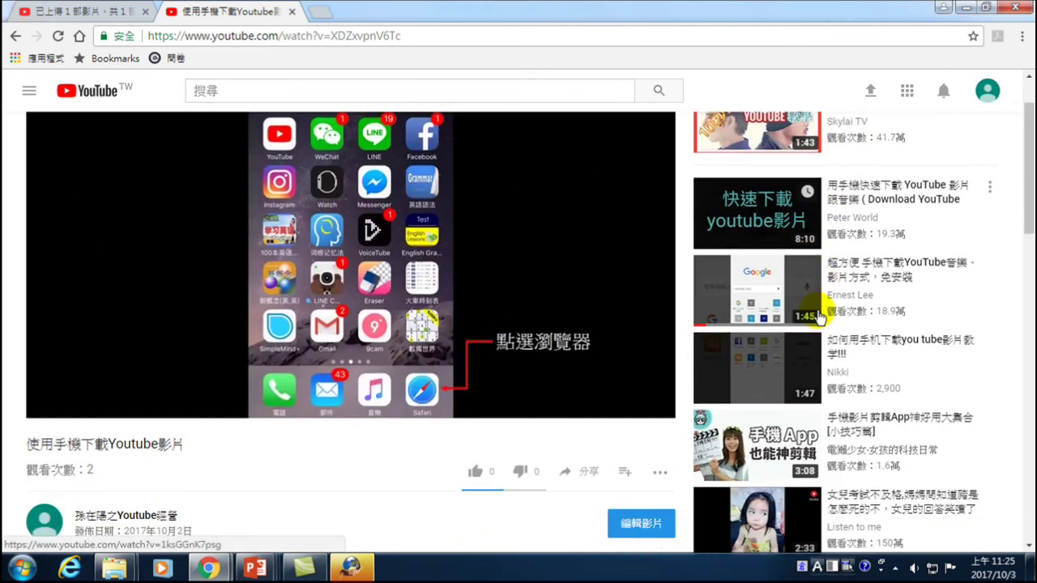
scroll(830, 300, "down", 2)
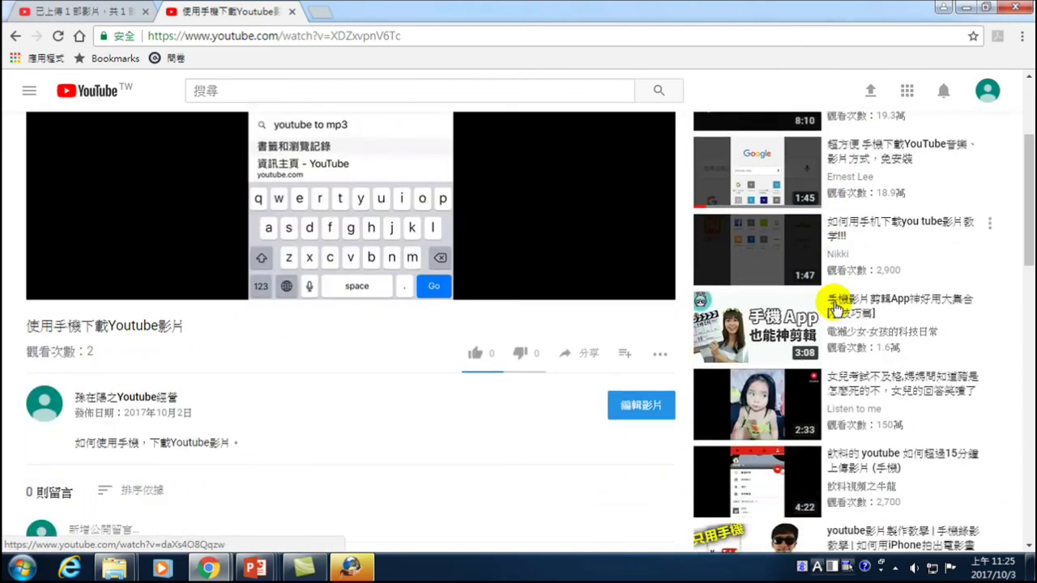
scroll(835, 308, "down", 12)
scroll(833, 300, "up", 7)
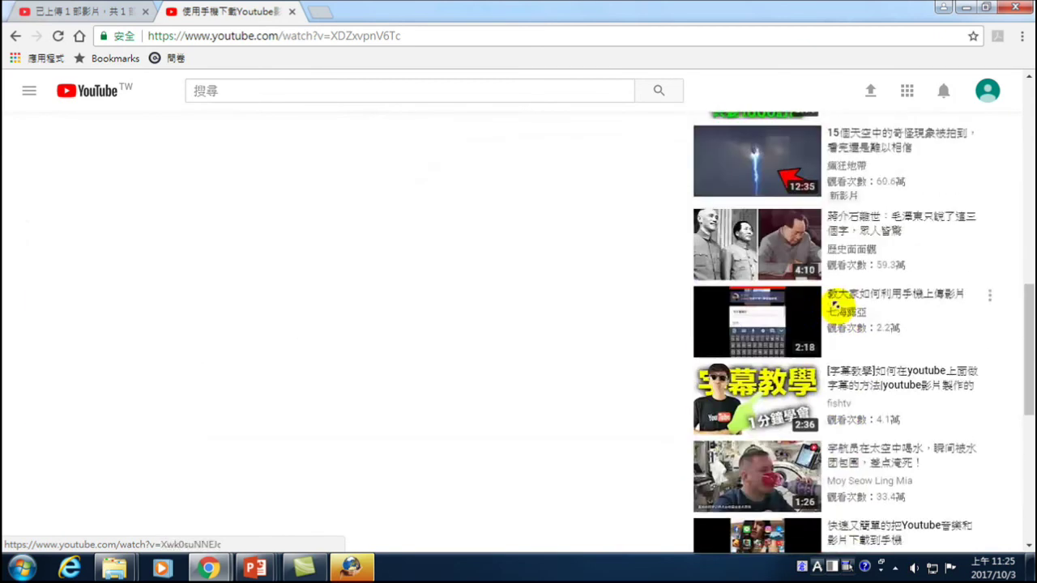
scroll(834, 299, "up", 2)
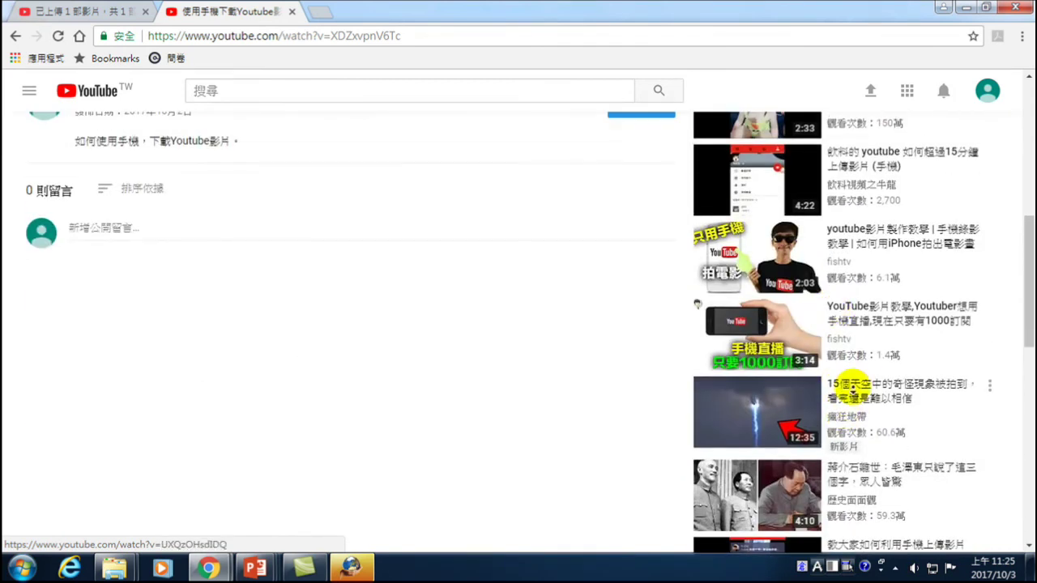
scroll(851, 308, "up", 7)
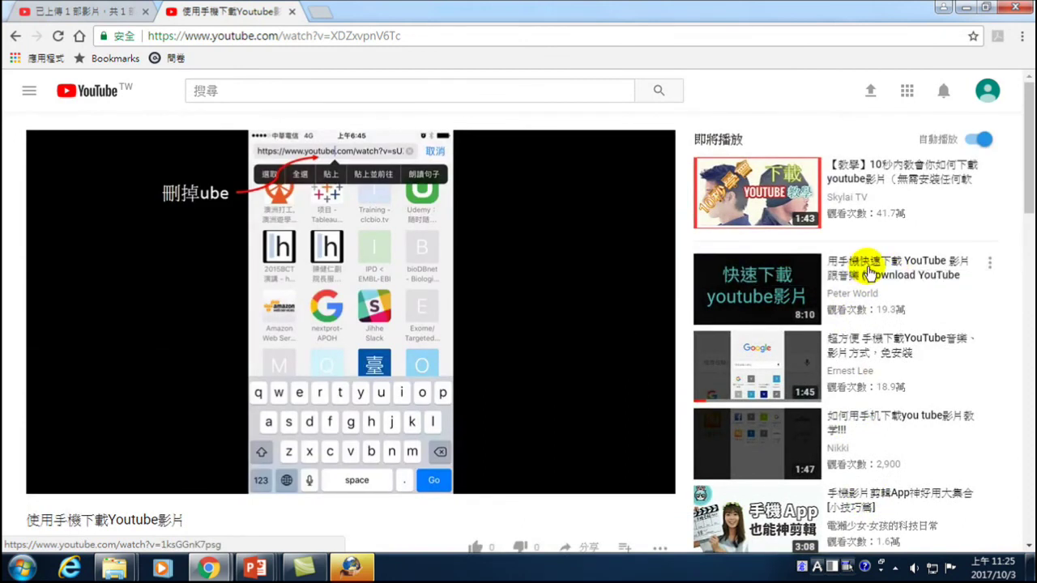
- Try a suggested sidebar video, return to the uploaded video, and bring up the account menu
left_click(868, 274)
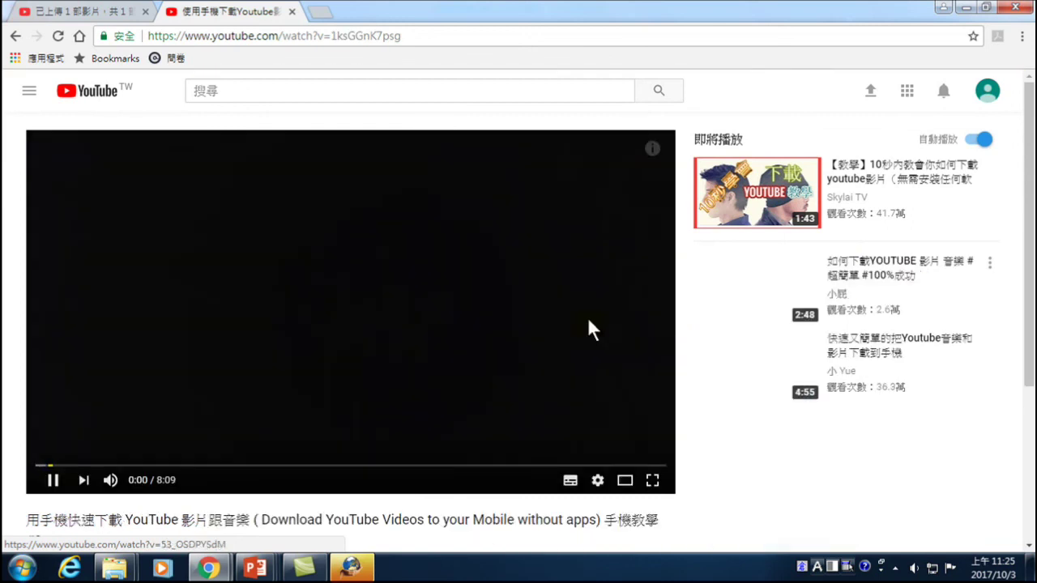
scroll(486, 405, "down", 3)
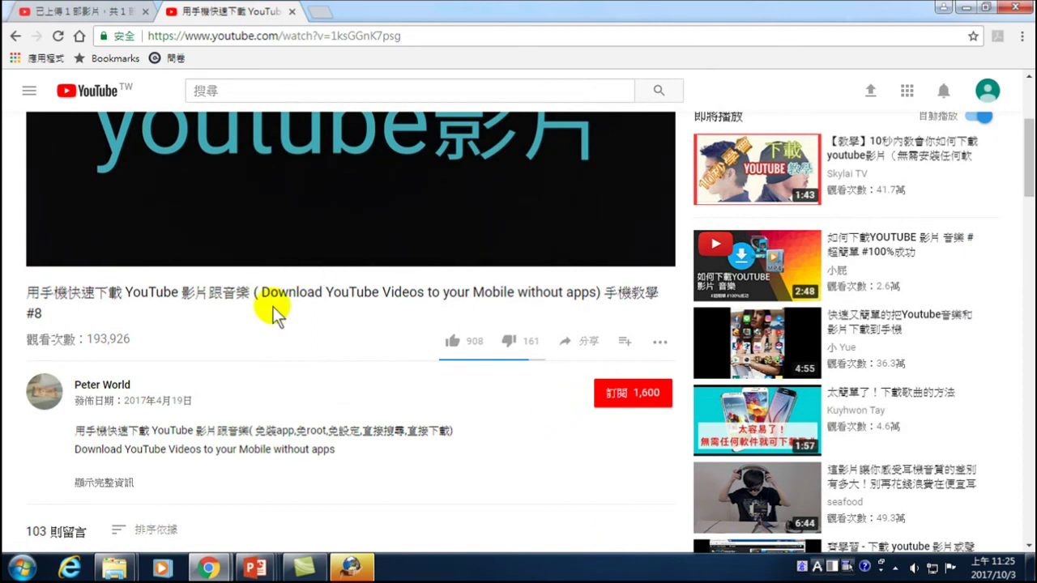
left_click(14, 37)
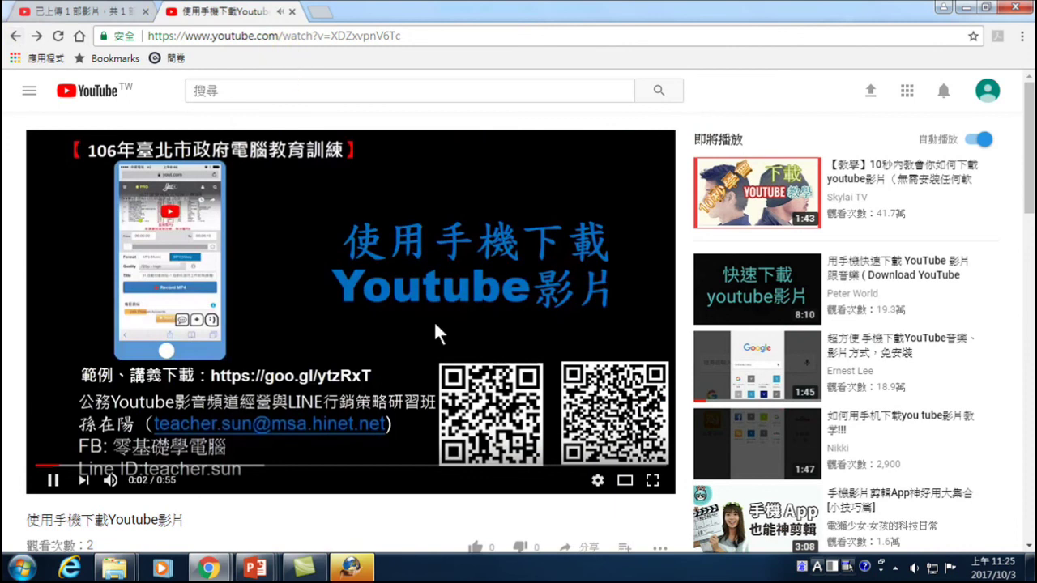
scroll(517, 312, "down", 3)
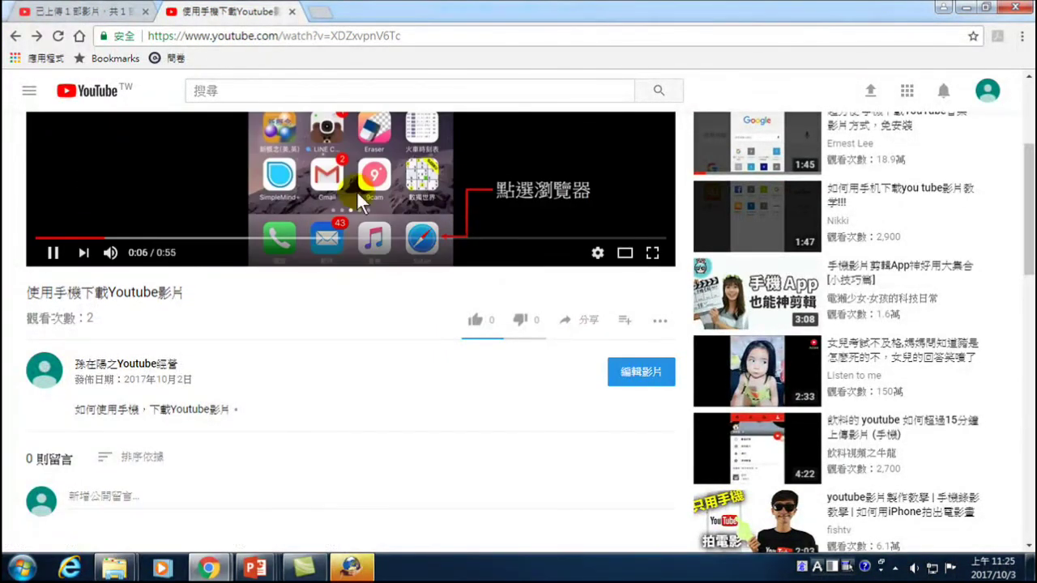
scroll(950, 101, "up", 3)
left_click(988, 92)
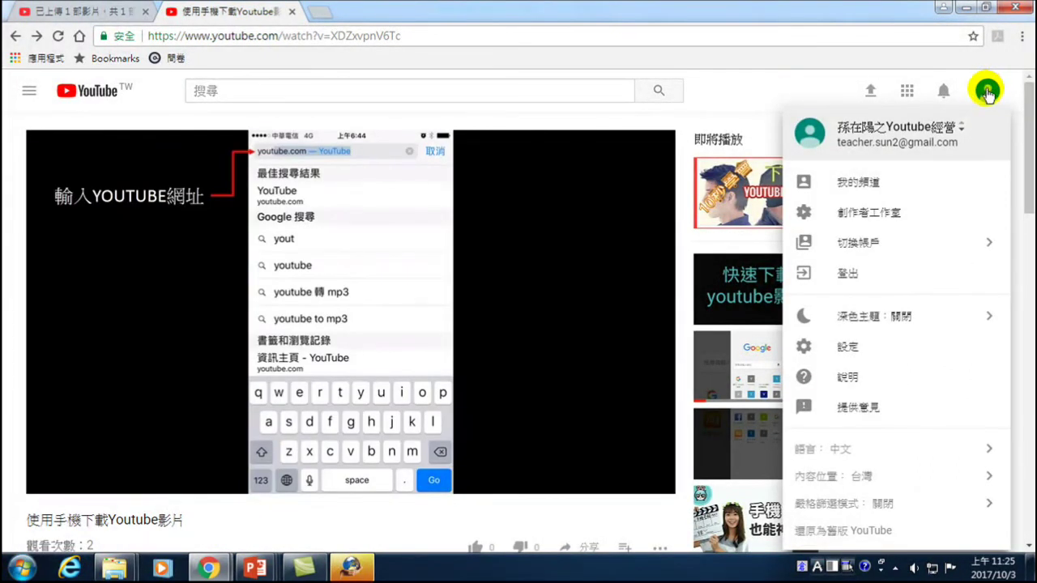
- Go to 創作者工作室 and 影片管理員, edit 使用手機下載Youtube影片, and play its preview
left_click(848, 218)
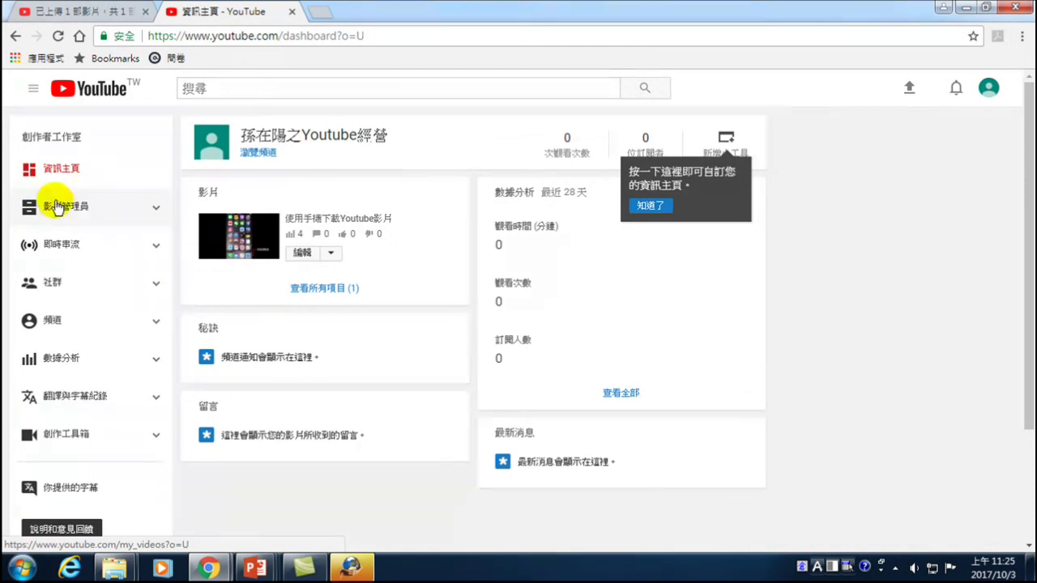
left_click(62, 208)
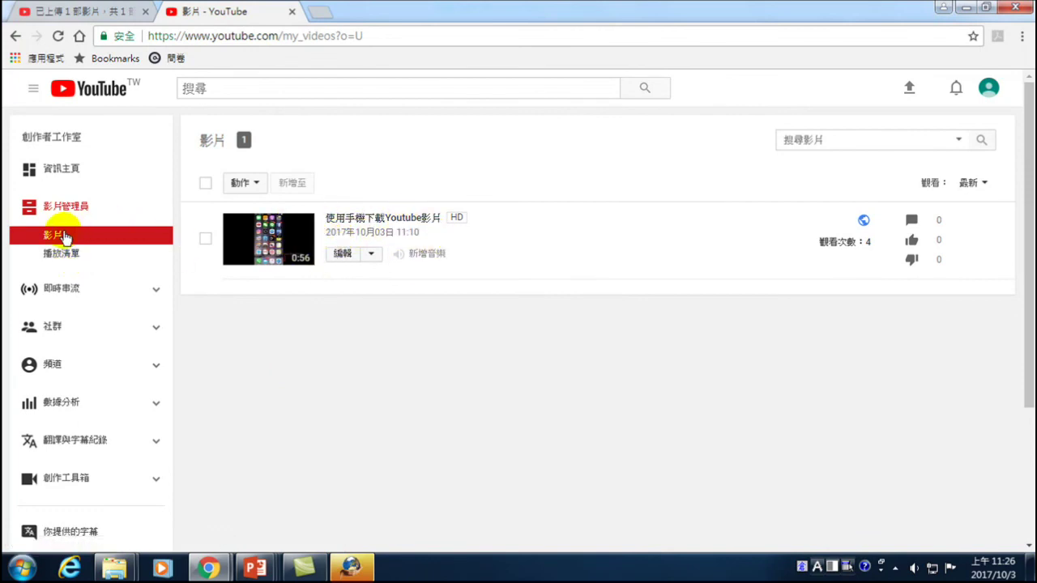
left_click(341, 256)
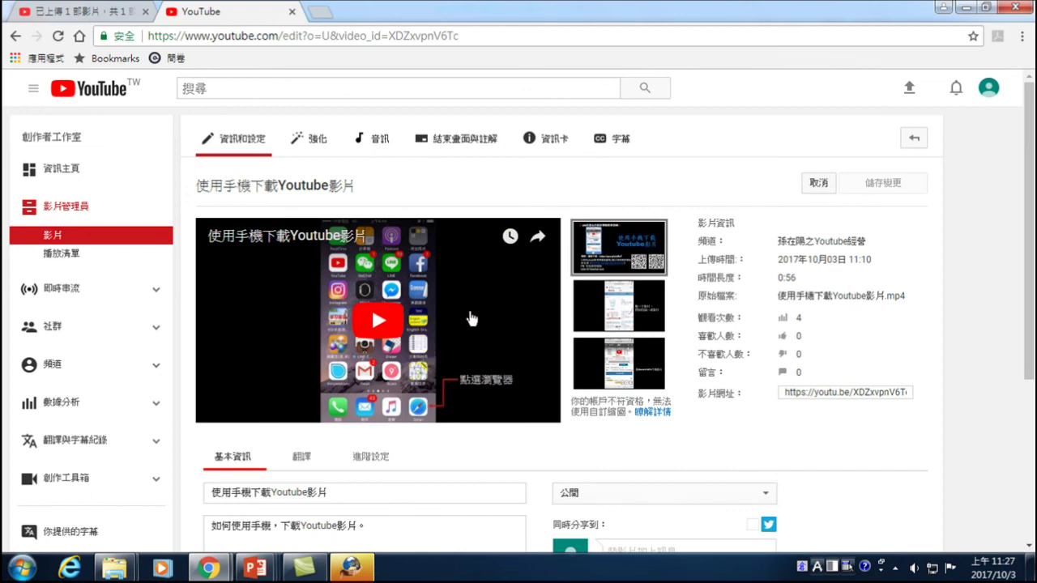
left_click(377, 322)
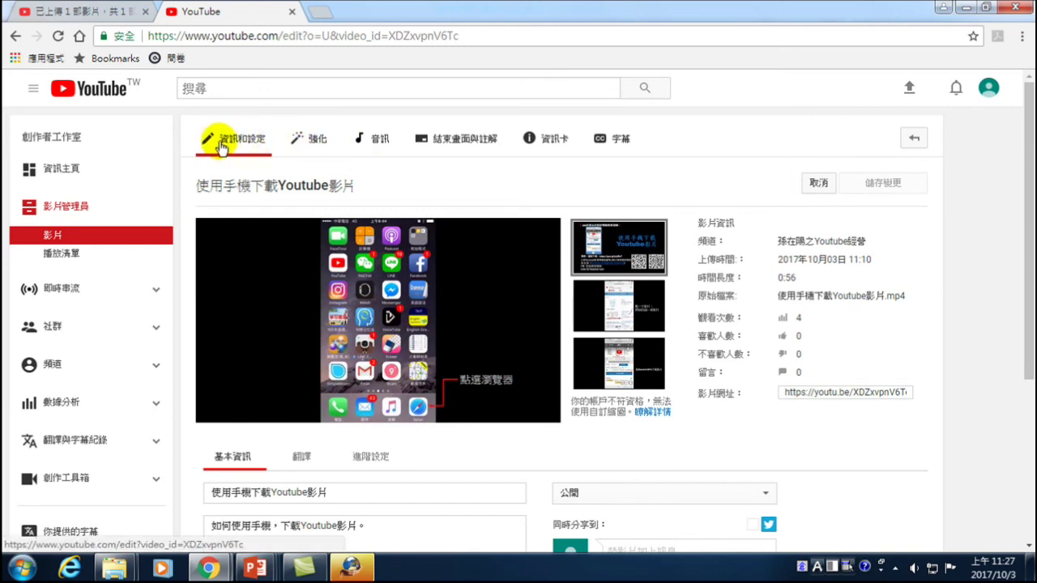
- In 音訊, filter to 電影配樂, choose Bird Creek's Barton Springs as the track, and save
left_click(377, 142)
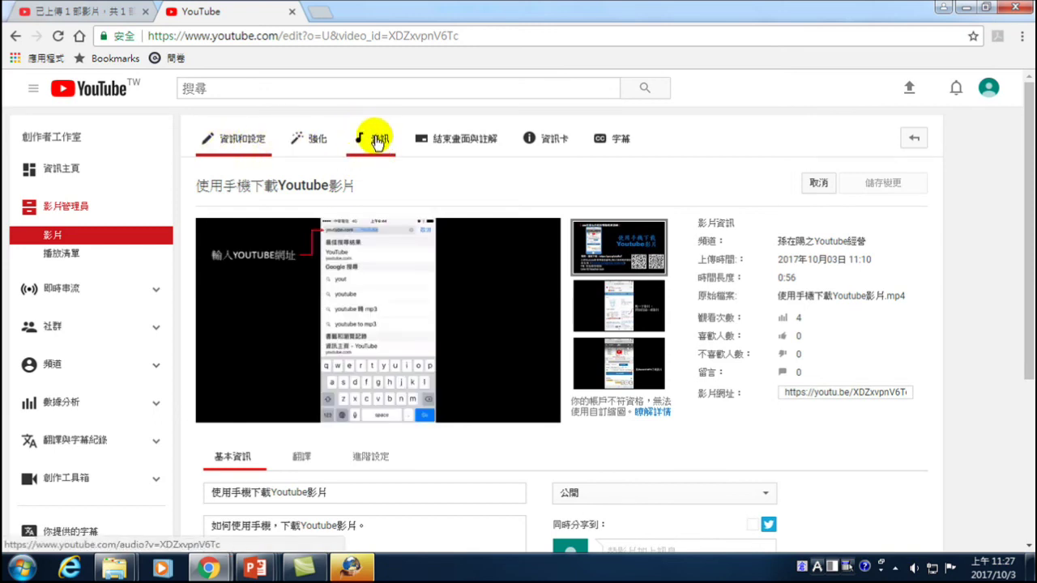
left_click(376, 140)
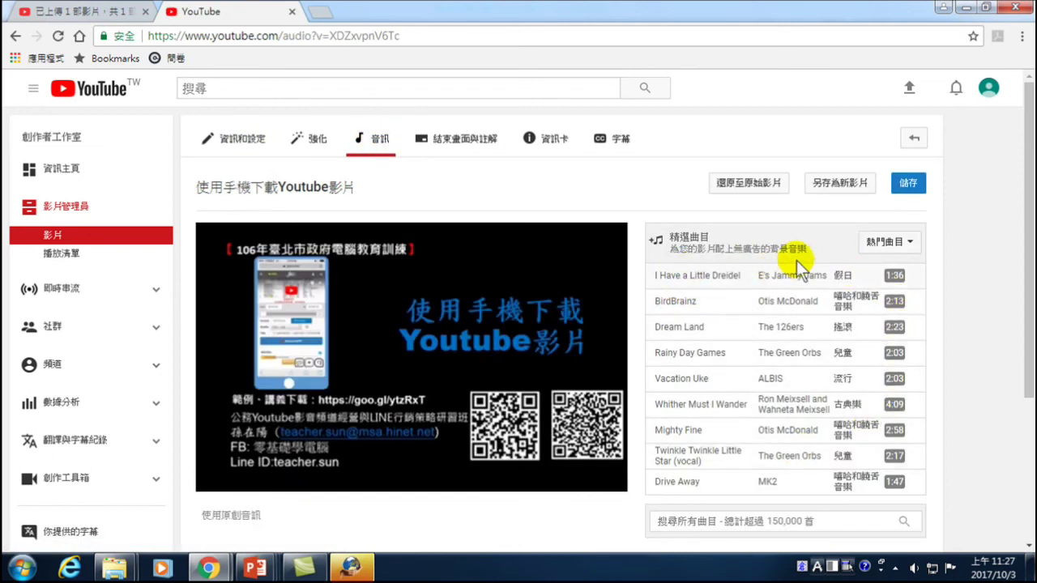
left_click(907, 242)
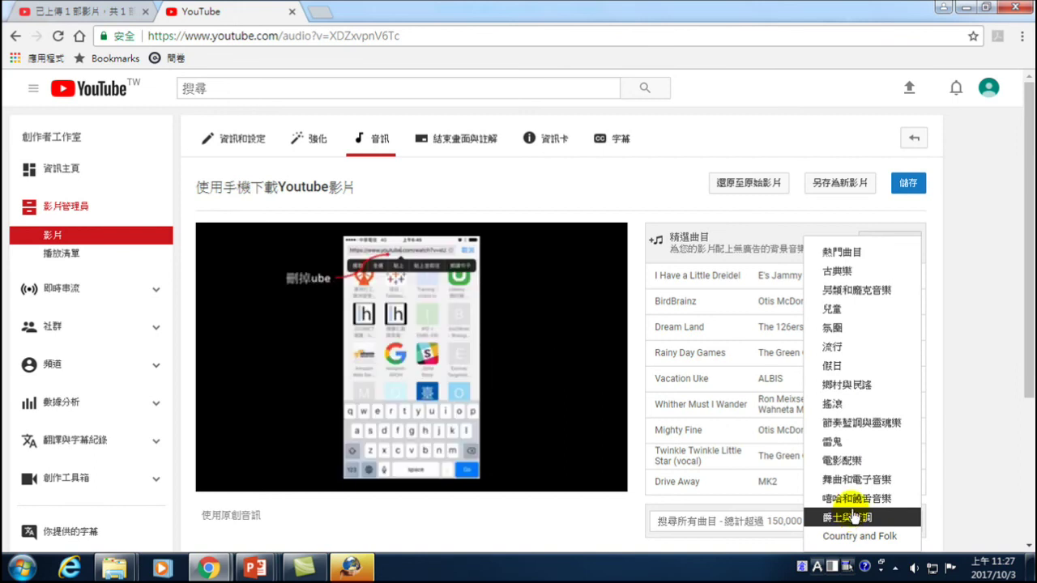
left_click(842, 461)
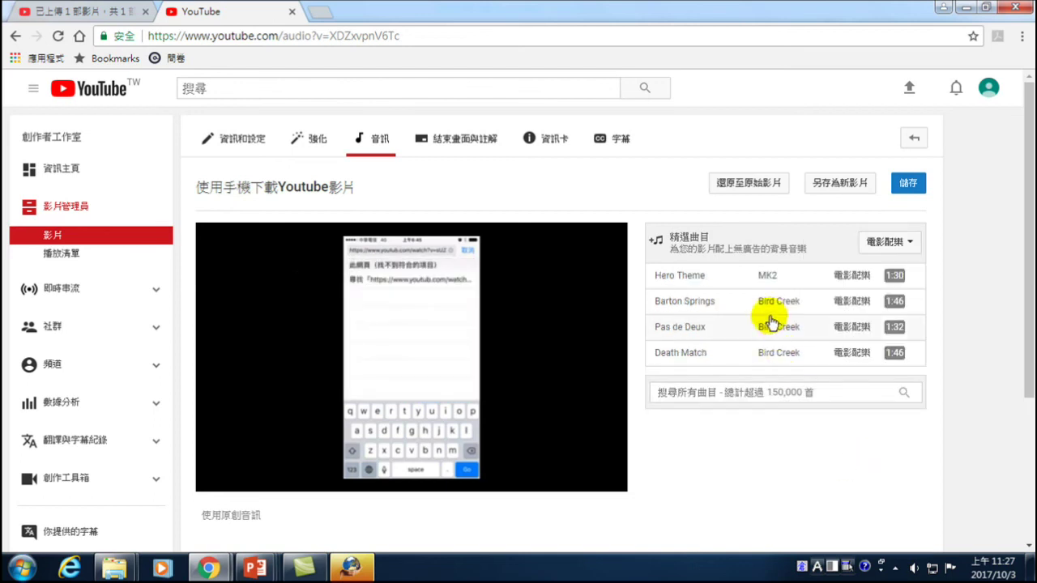
left_click(684, 278)
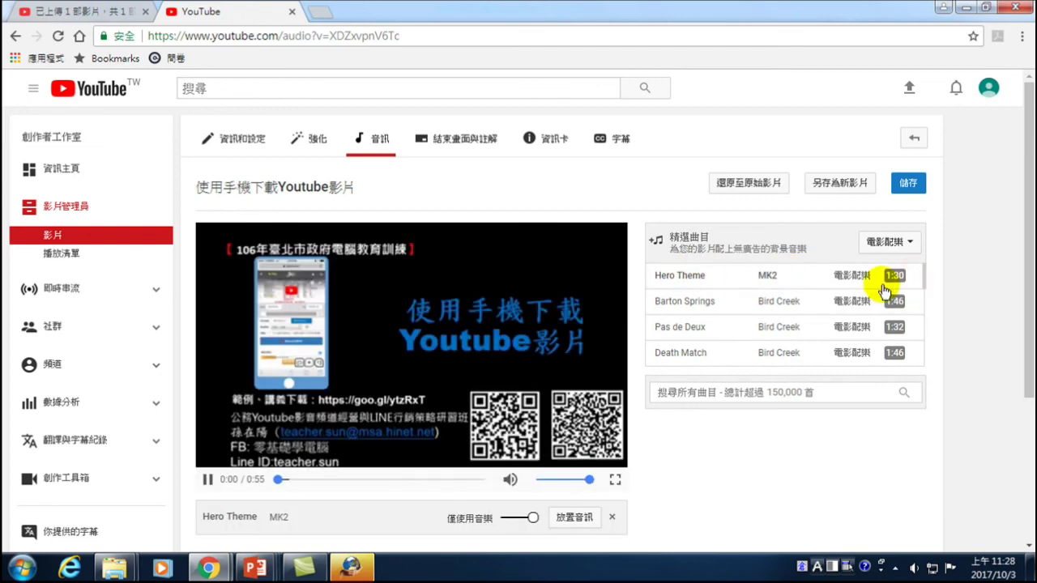
left_click(680, 305)
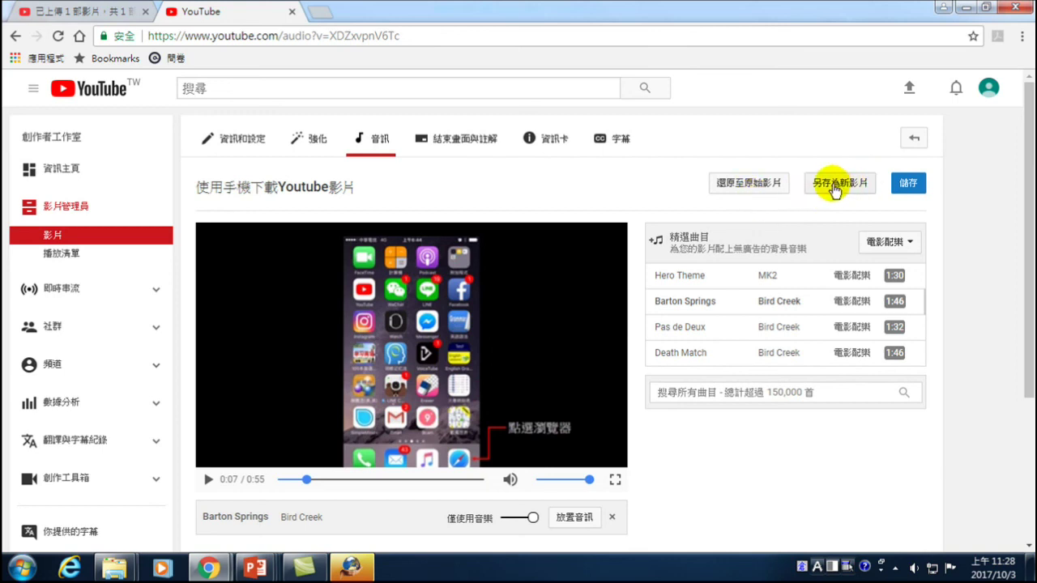
left_click(907, 186)
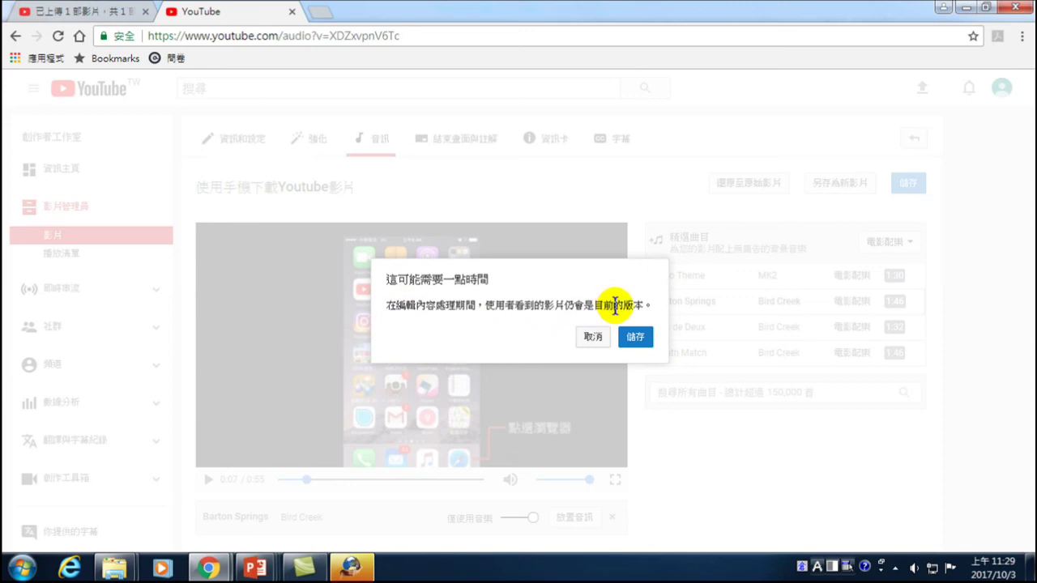
- Confirm 儲存 in the 這可能需要一點時間 dialog so the video reprocesses with the new music
left_click(631, 337)
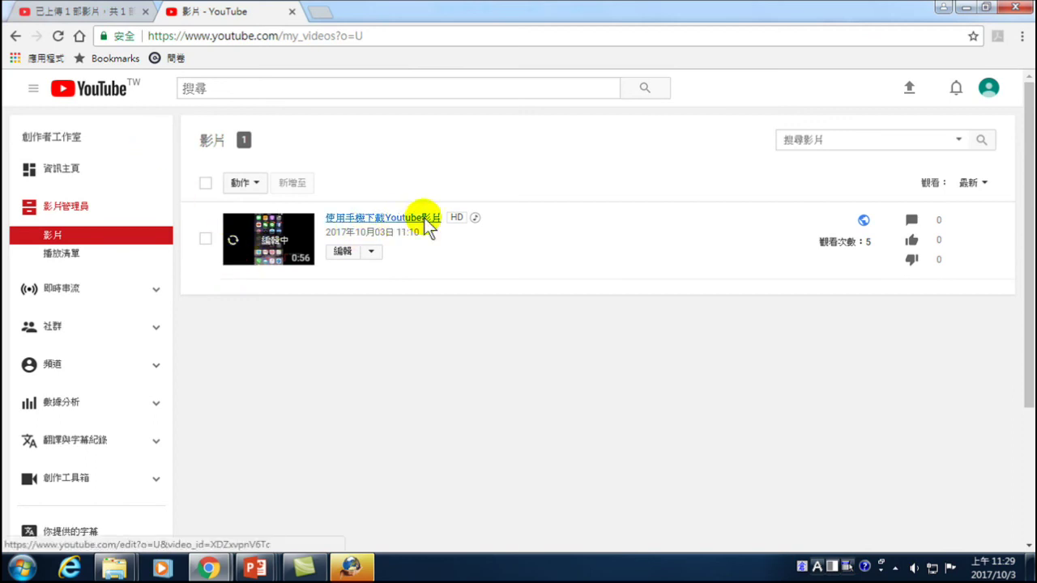
- Verify in Video Manager that the video is marked 已改用其他音訊 while still 編輯中
mouse_move(477, 218)
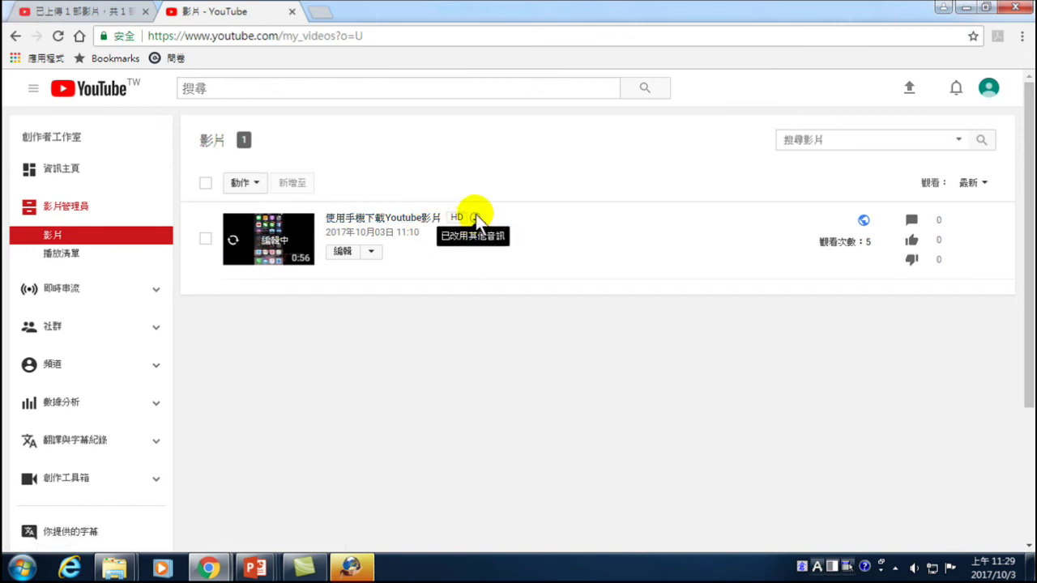
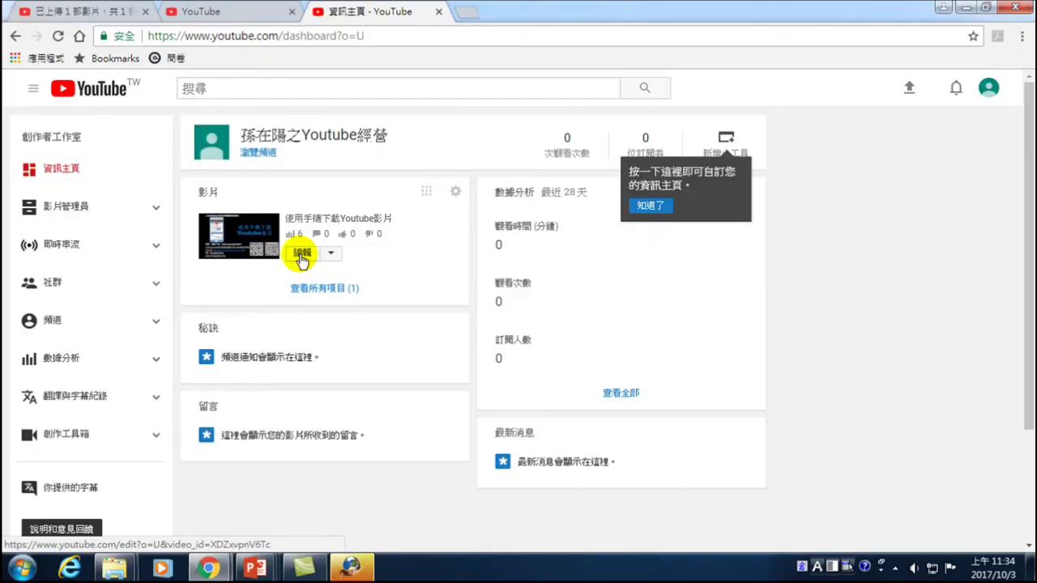
- Open the Creator Studio edit page for the video 使用手機下載Youtube影片
left_click(301, 254)
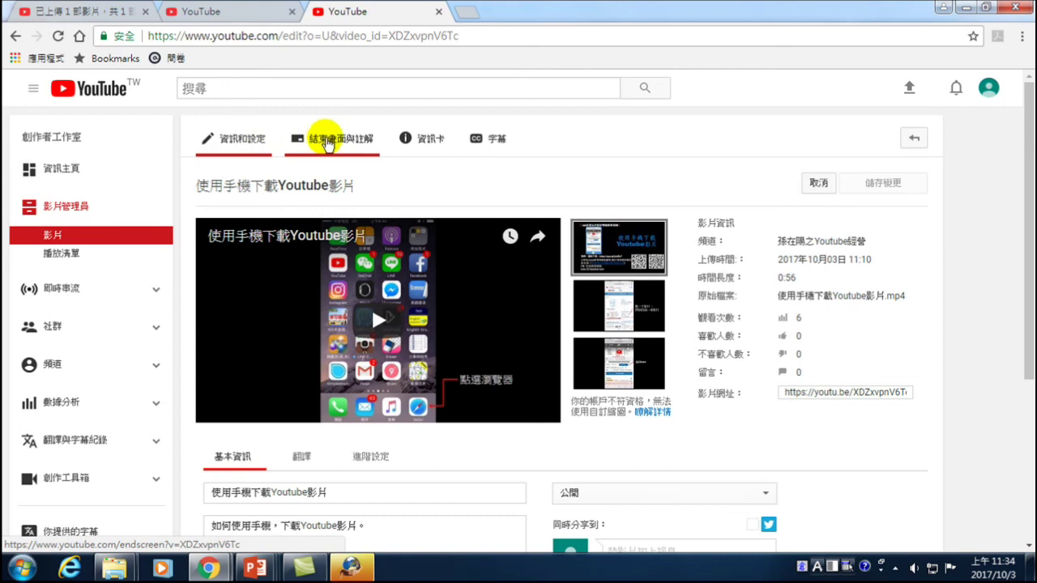
- Open the 結束畫面與註解 editor, dismiss its intro and tour tip, and show the element types
left_click(354, 142)
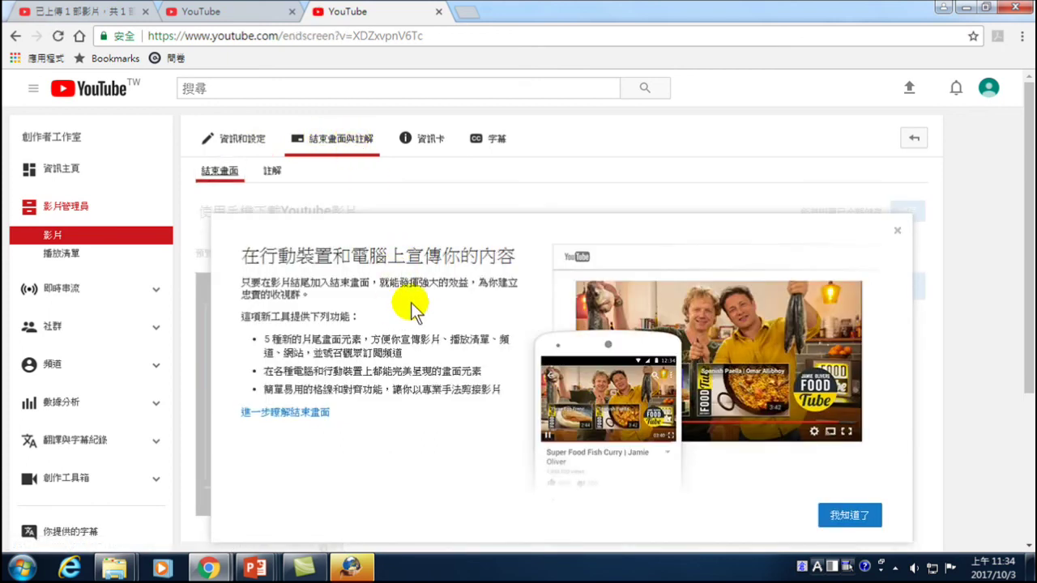
left_click(897, 231)
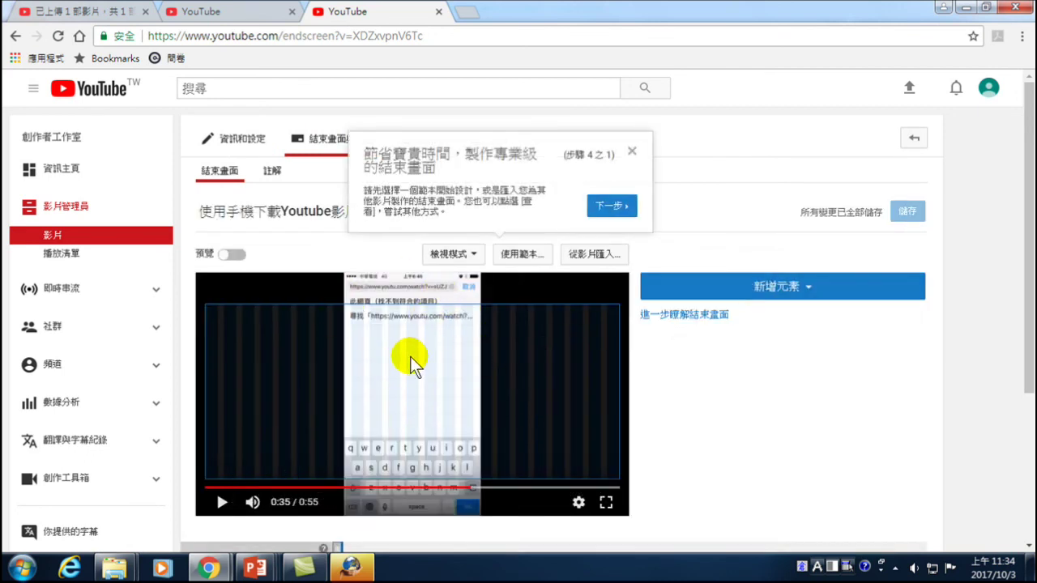
left_click(632, 151)
left_click(766, 290)
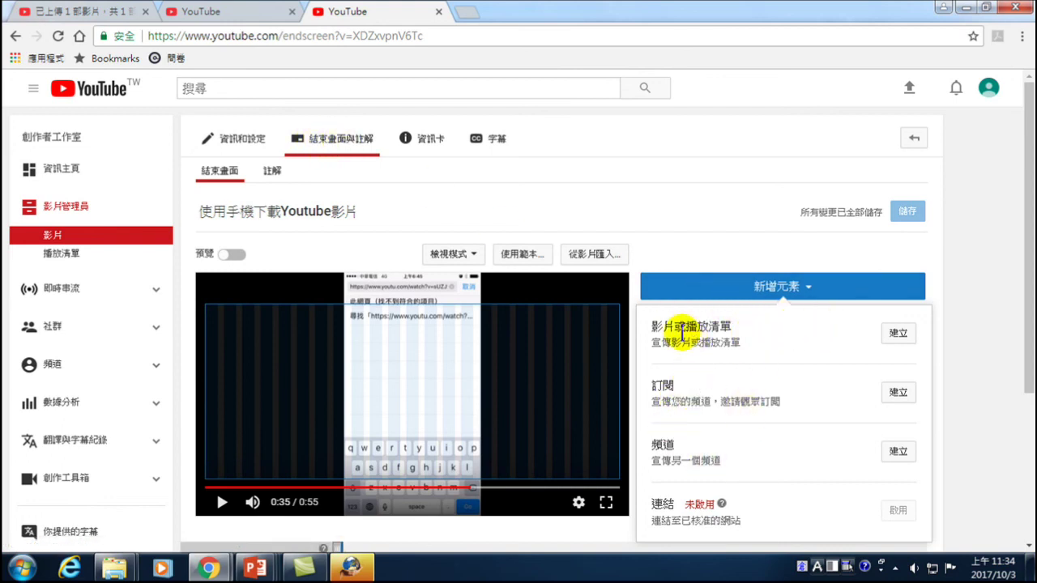
- Add 最新上傳影片 and 配合觀眾喜好 video elements to the end screen
left_click(898, 333)
left_click(350, 271)
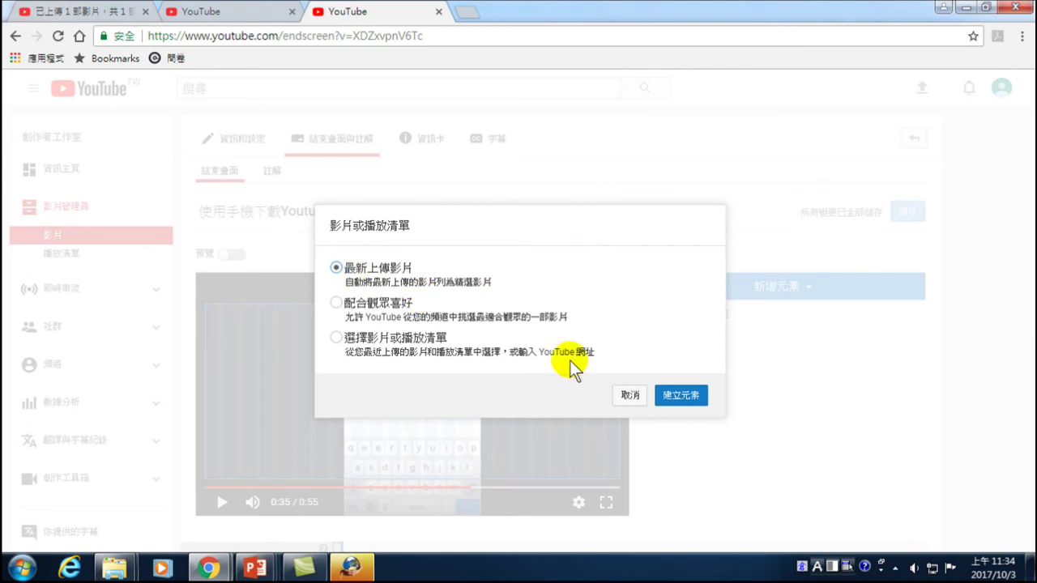
left_click(685, 395)
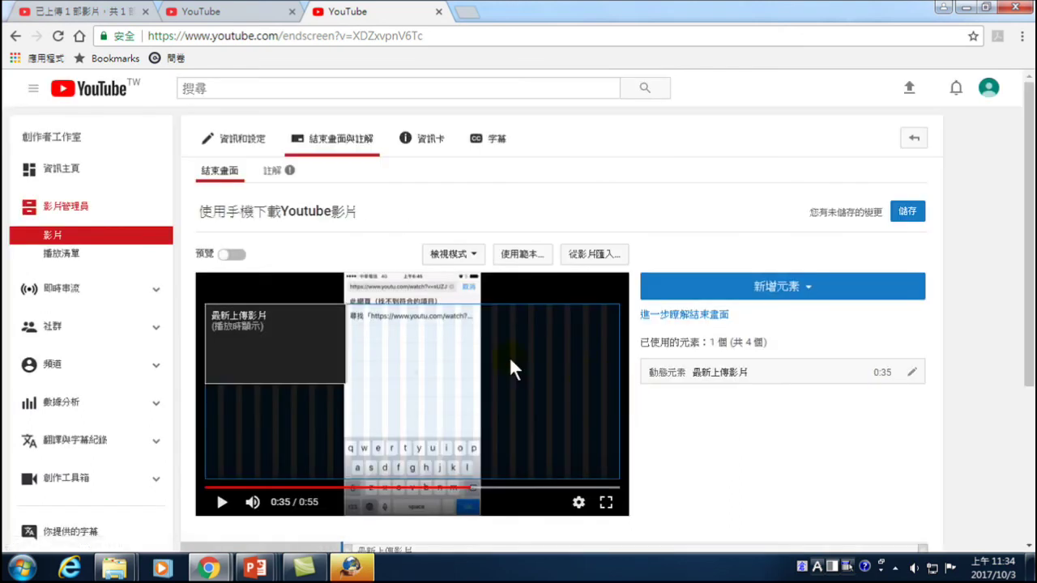
left_click(792, 290)
left_click(895, 332)
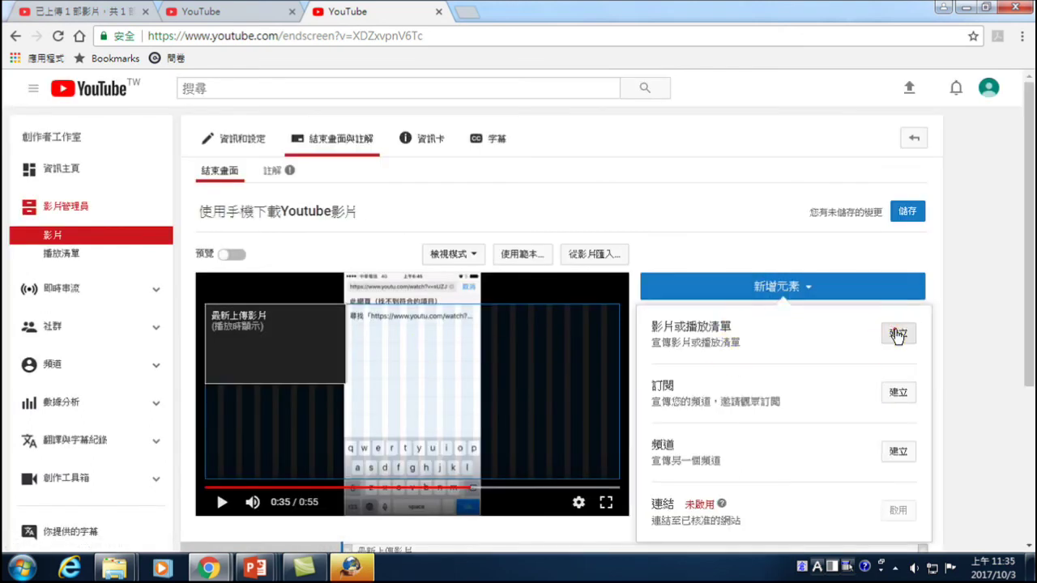
left_click(355, 301)
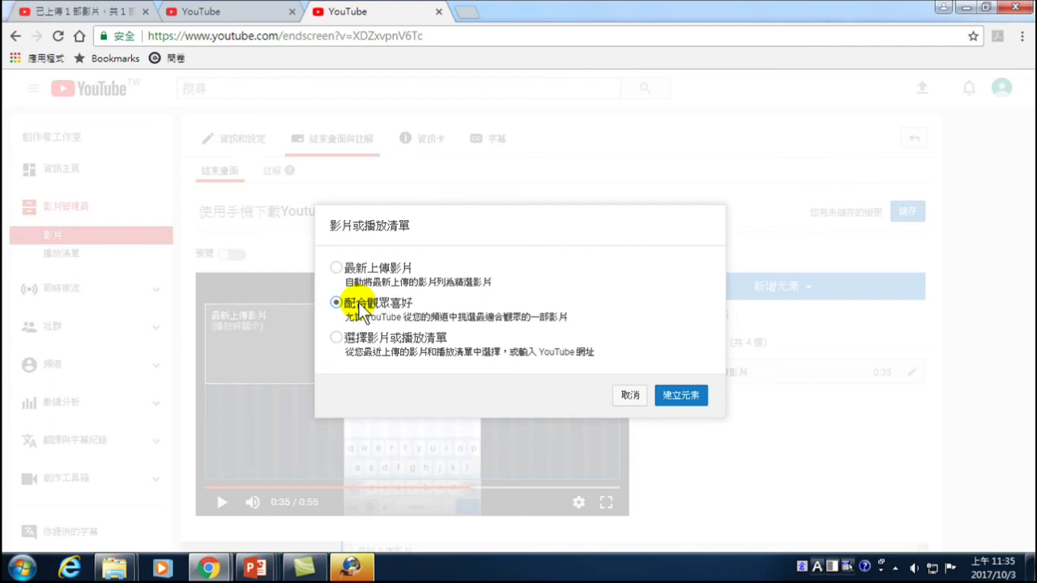
left_click(685, 398)
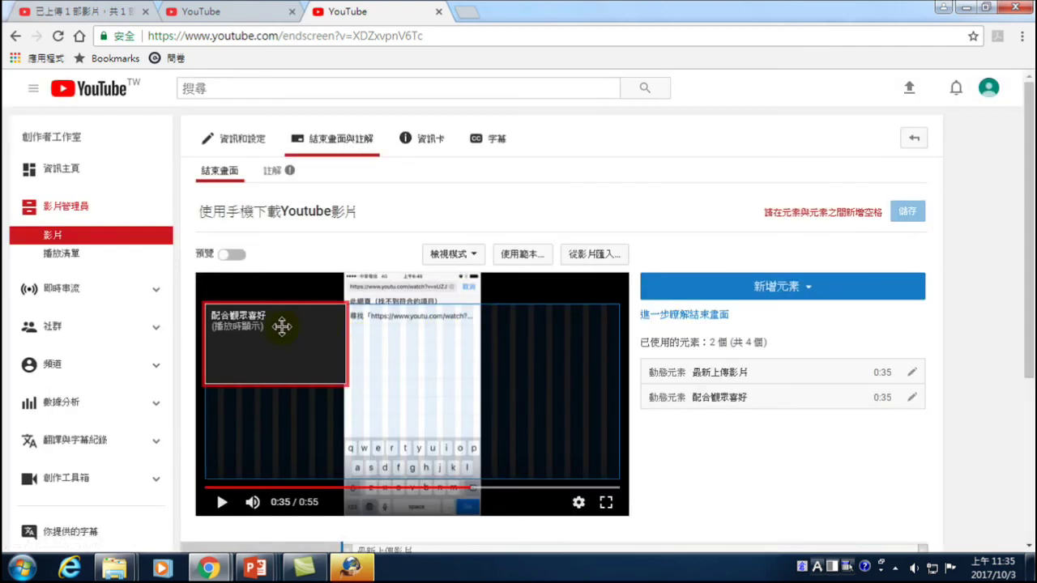
- Add a 實用工具介紹 playlist element and move it to the video's right side
left_click(776, 286)
left_click(897, 330)
left_click(347, 336)
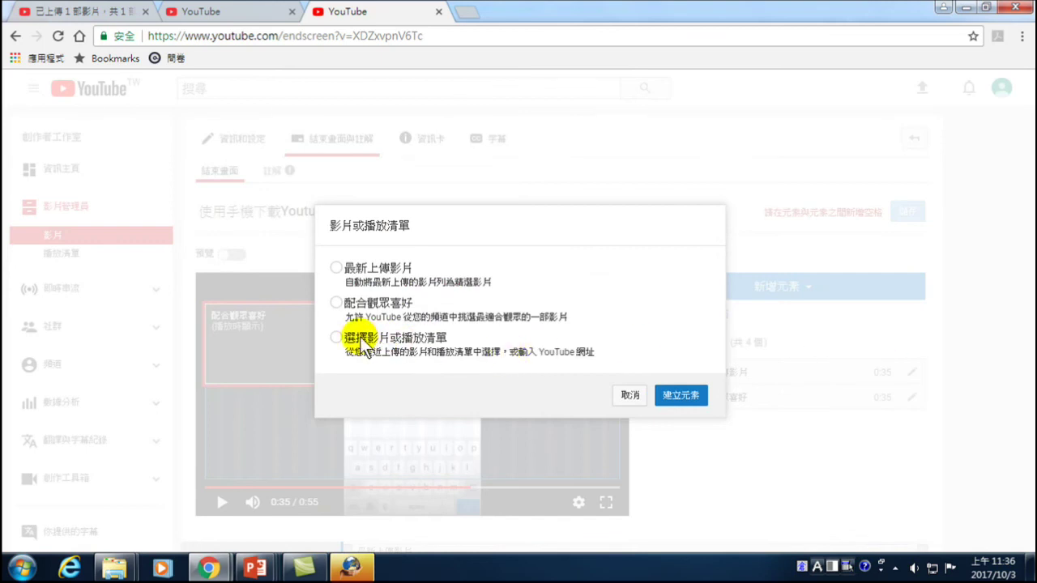
left_click(407, 290)
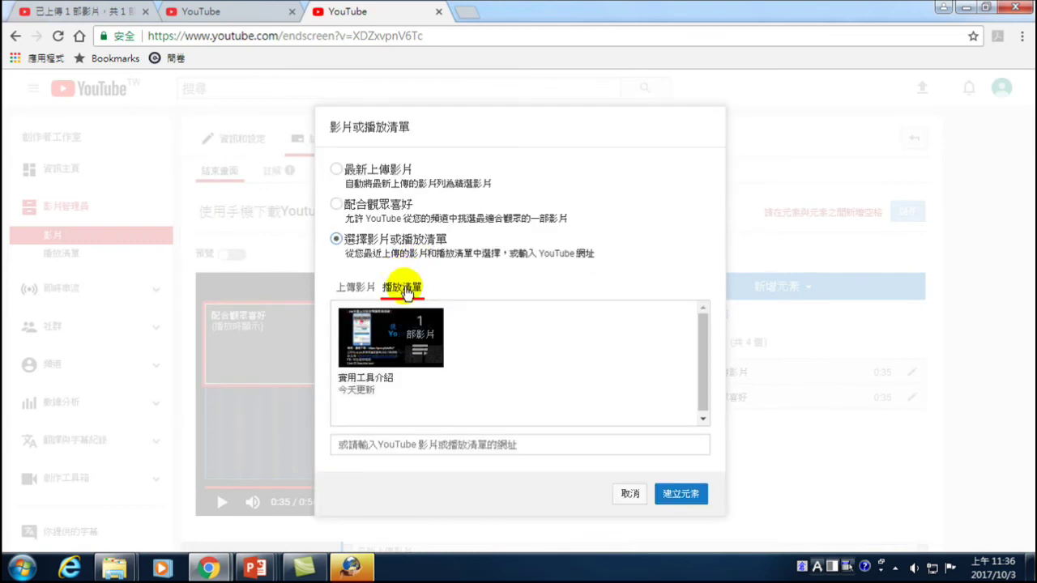
left_click(396, 334)
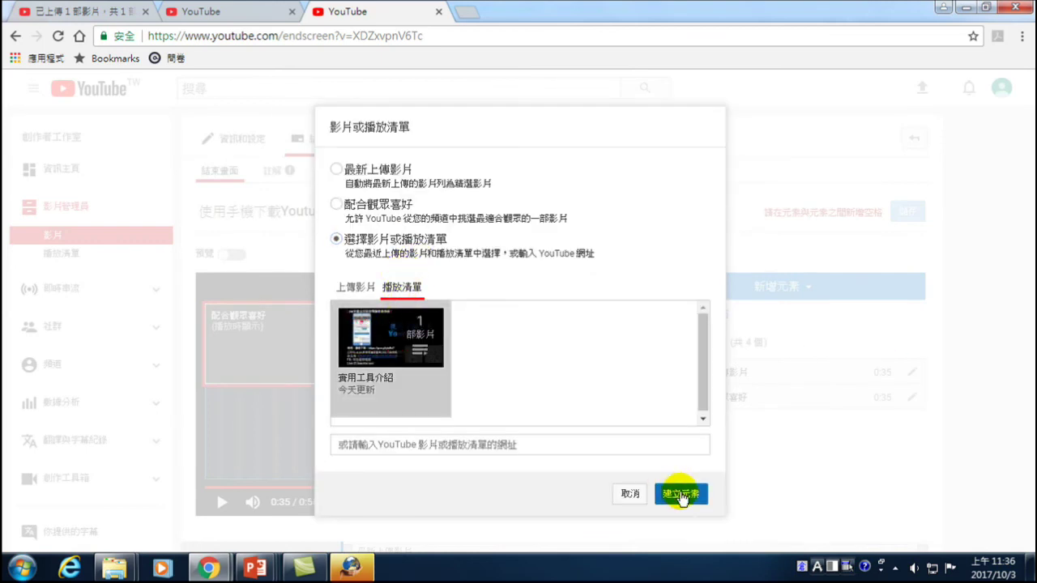
left_click(681, 493)
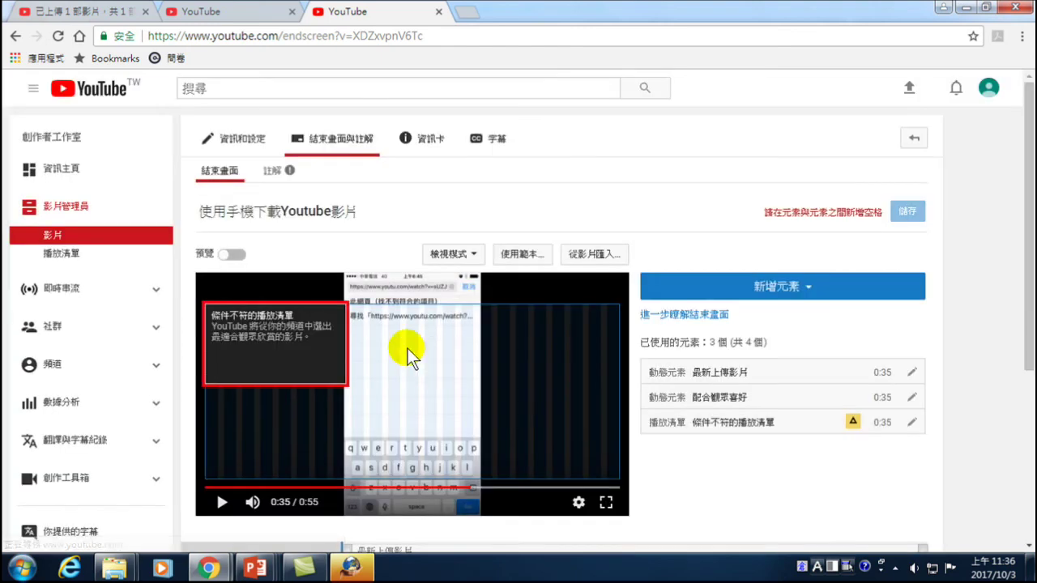
left_click_drag(324, 345, 623, 334)
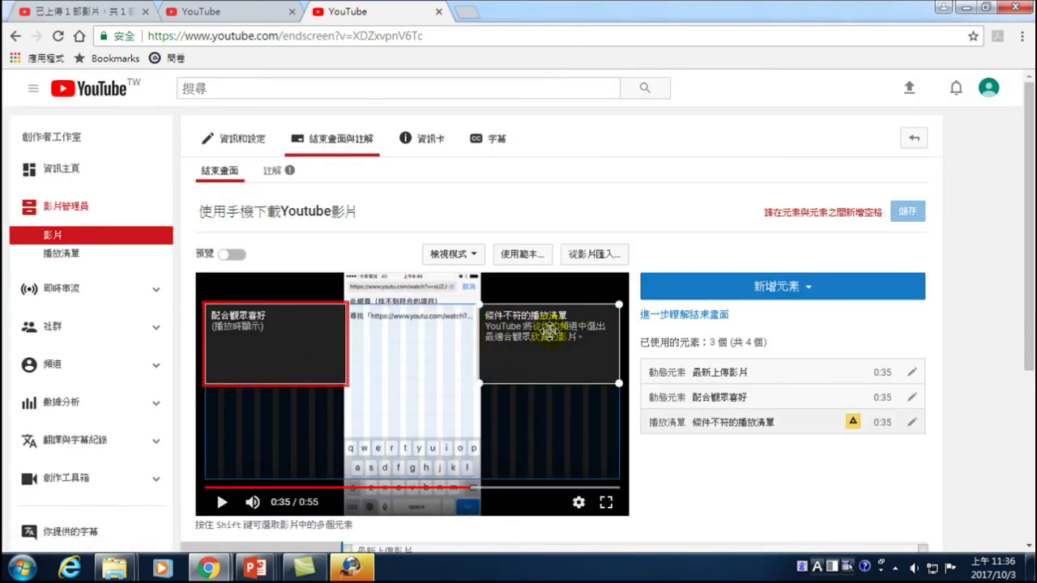
- Move 配合觀眾喜好 to the lower left and place a subscribe element at the lower right
left_click(287, 334)
left_click_drag(279, 381, 262, 452)
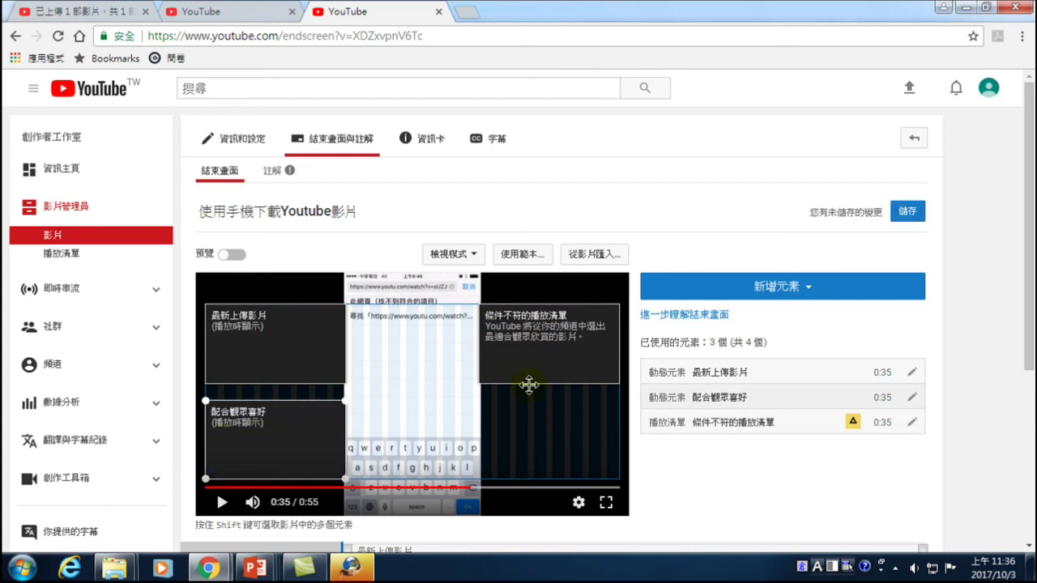
left_click(779, 287)
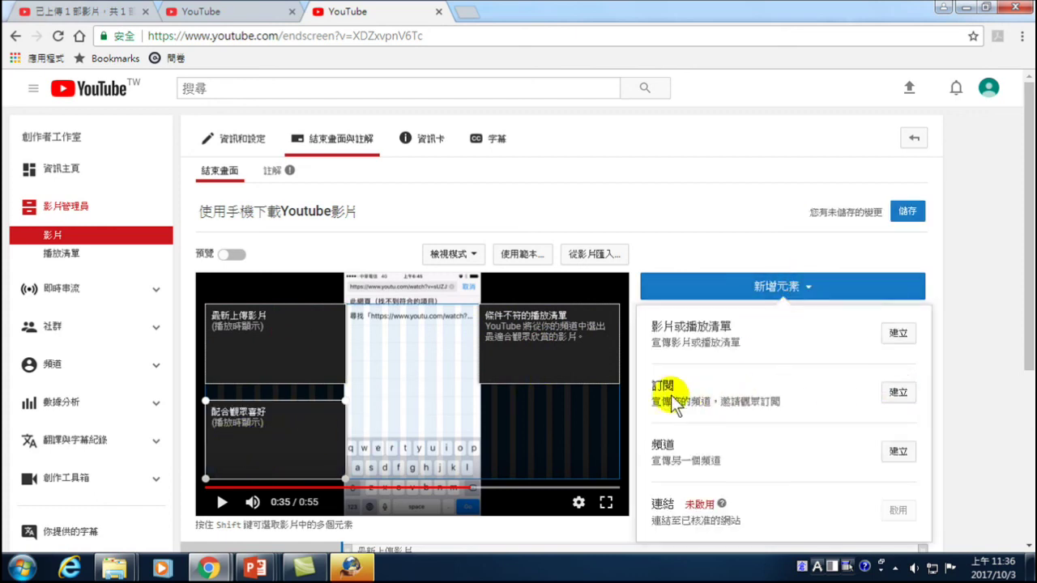
left_click(898, 395)
scroll(582, 381, "down", 3)
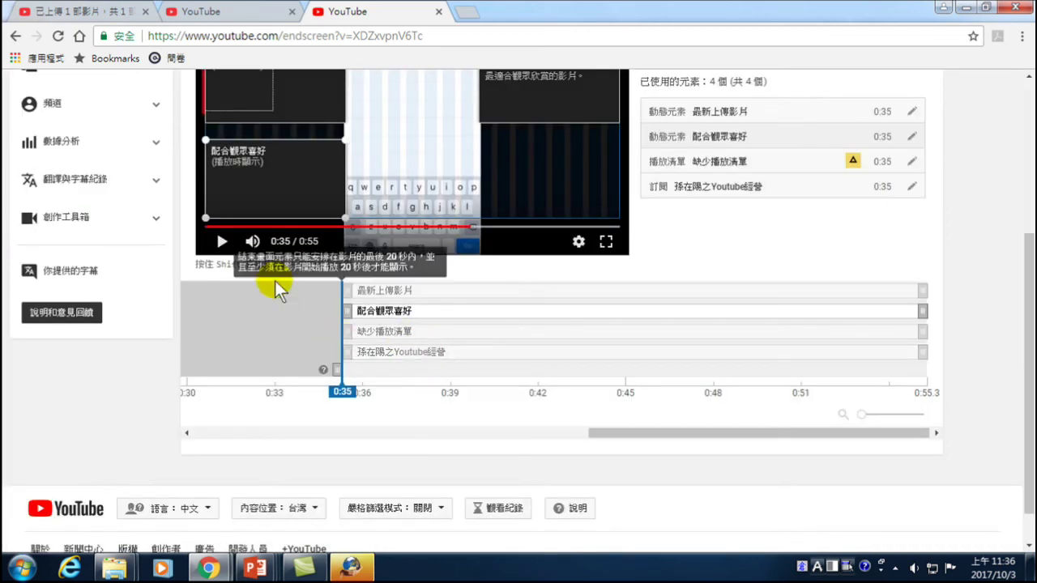
scroll(275, 280, "up", 3)
left_click_drag(235, 303, 550, 386)
scroll(947, 160, "up", 1)
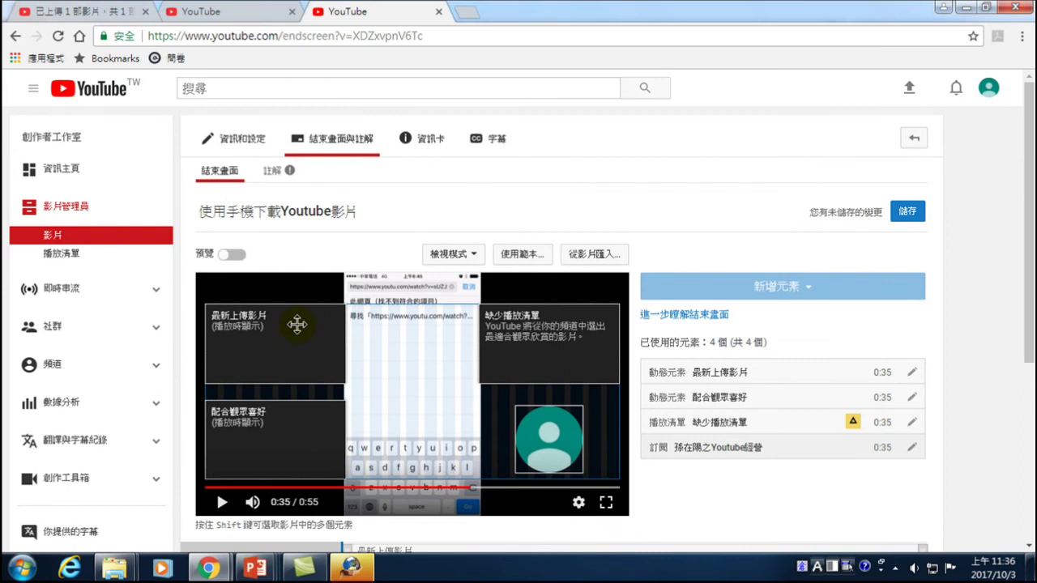
- Delete the broken playlist element and save the end screen
left_click(909, 211)
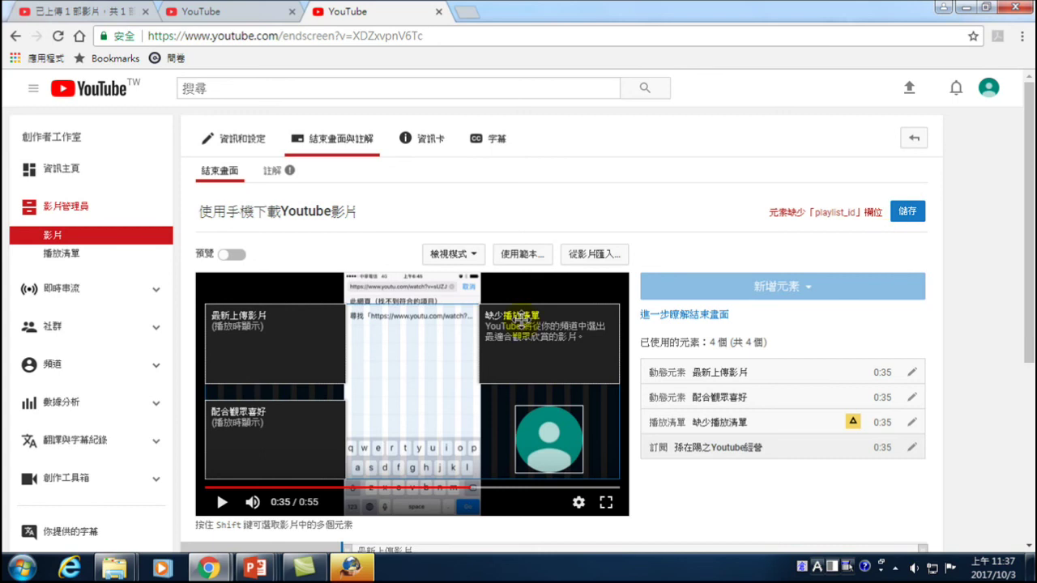
left_click(525, 322)
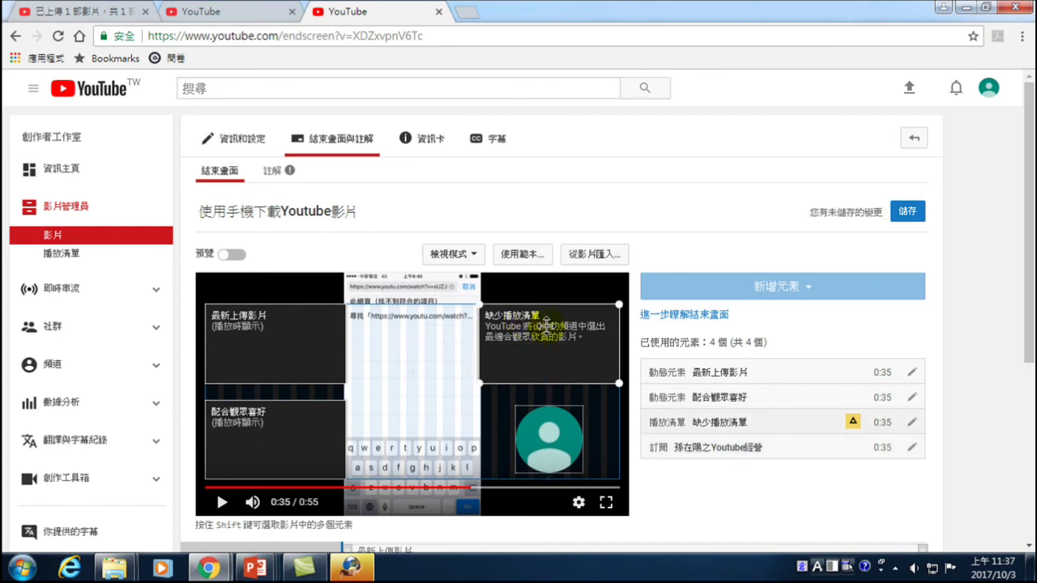
key("Delete")
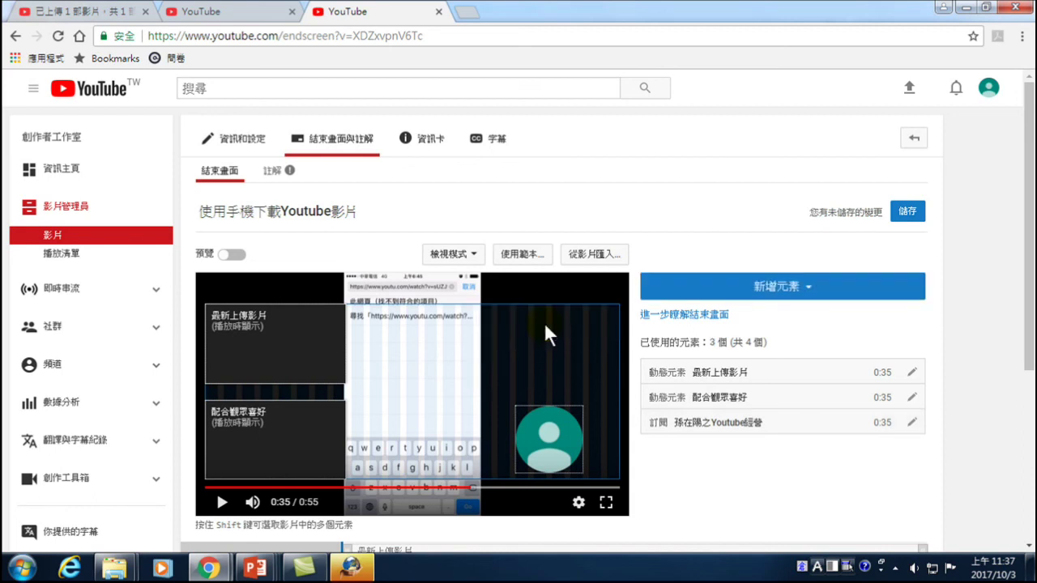
left_click(907, 210)
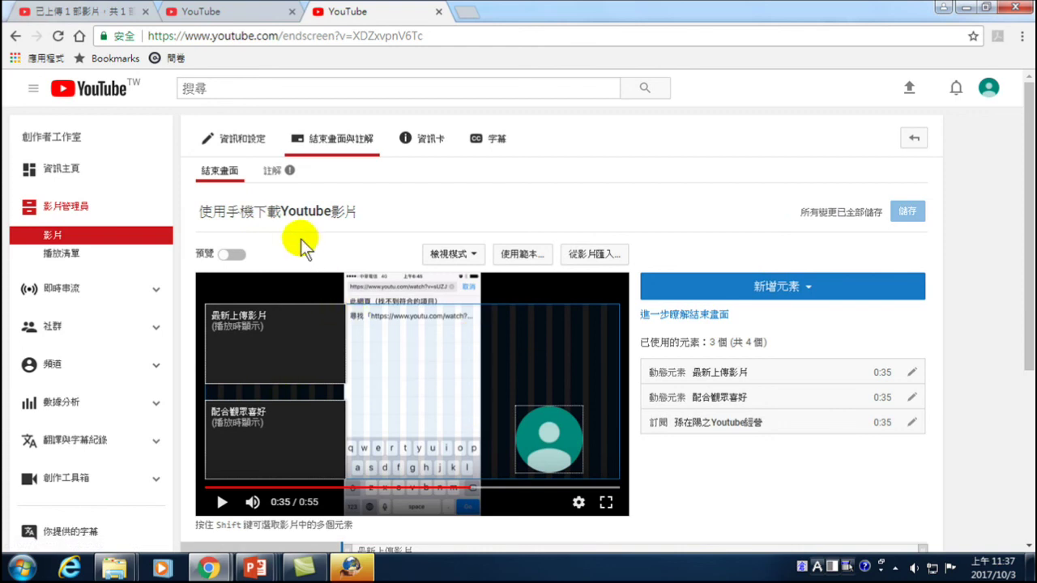
left_click(275, 213)
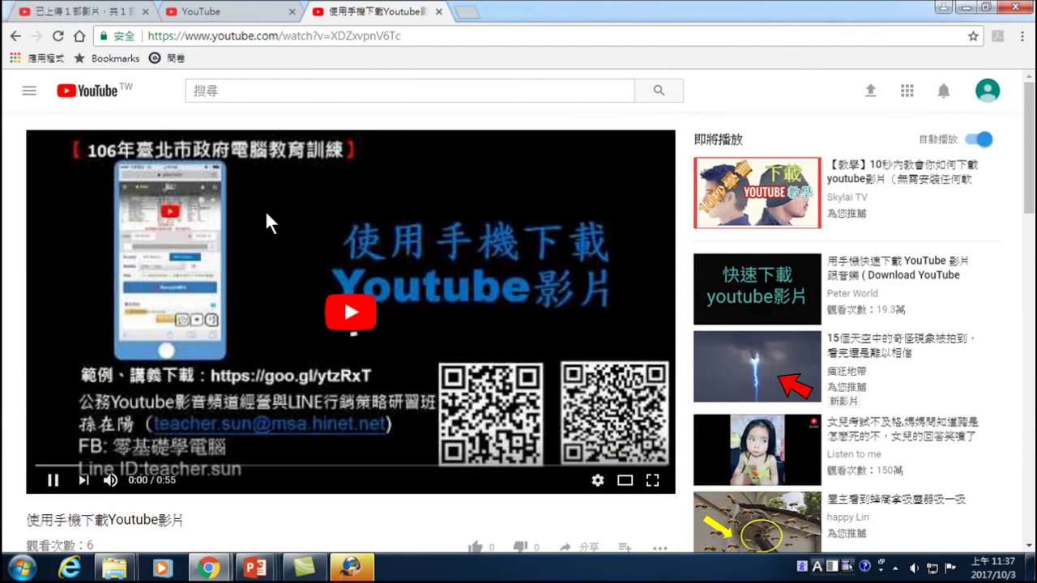
- Seek through the video, like it, watch its ending, then go to the Creator Studio dashboard
left_click(126, 466)
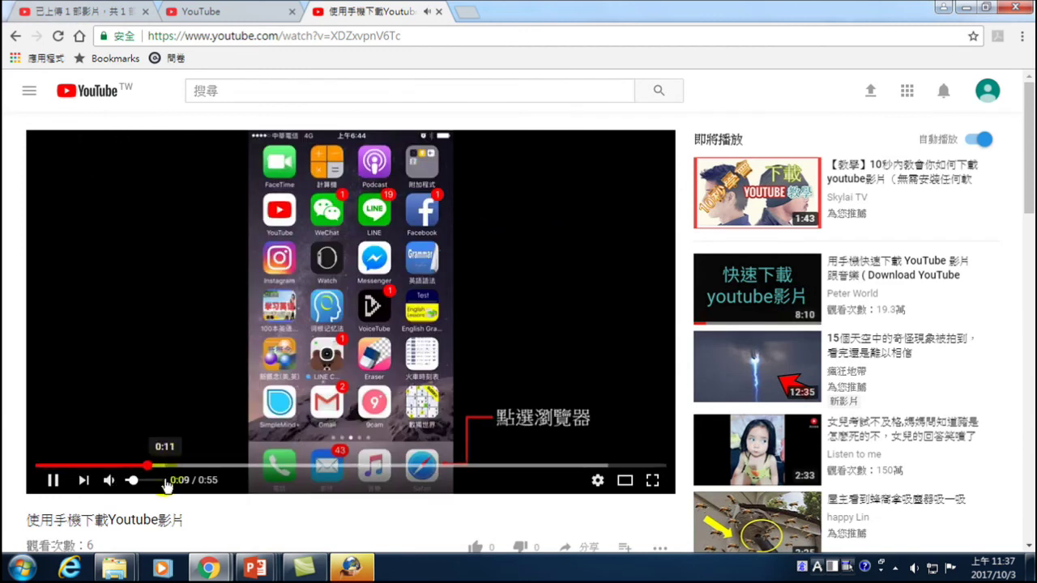
scroll(143, 511, "down", 2)
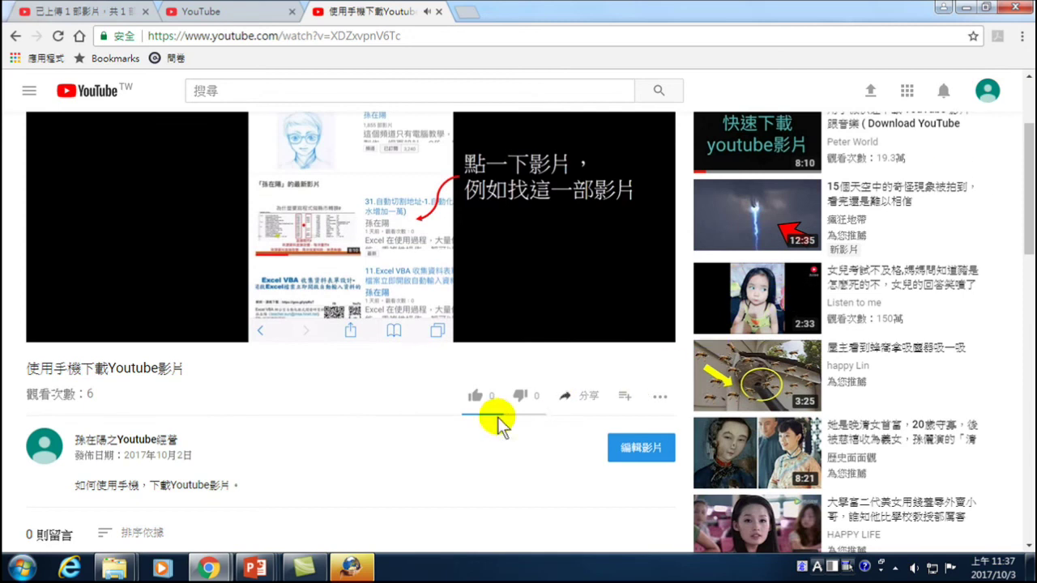
left_click(478, 399)
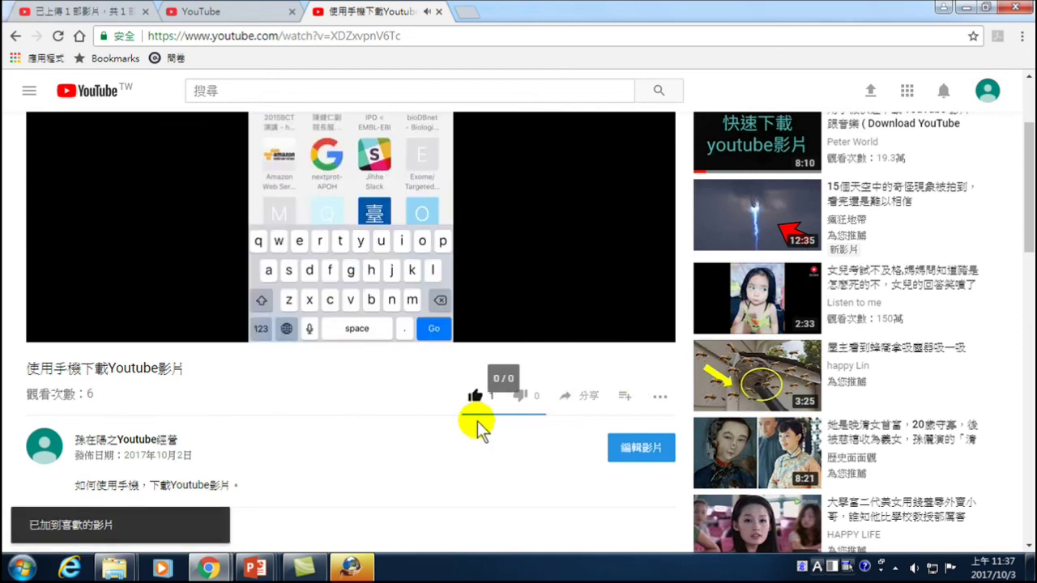
mouse_move(428, 273)
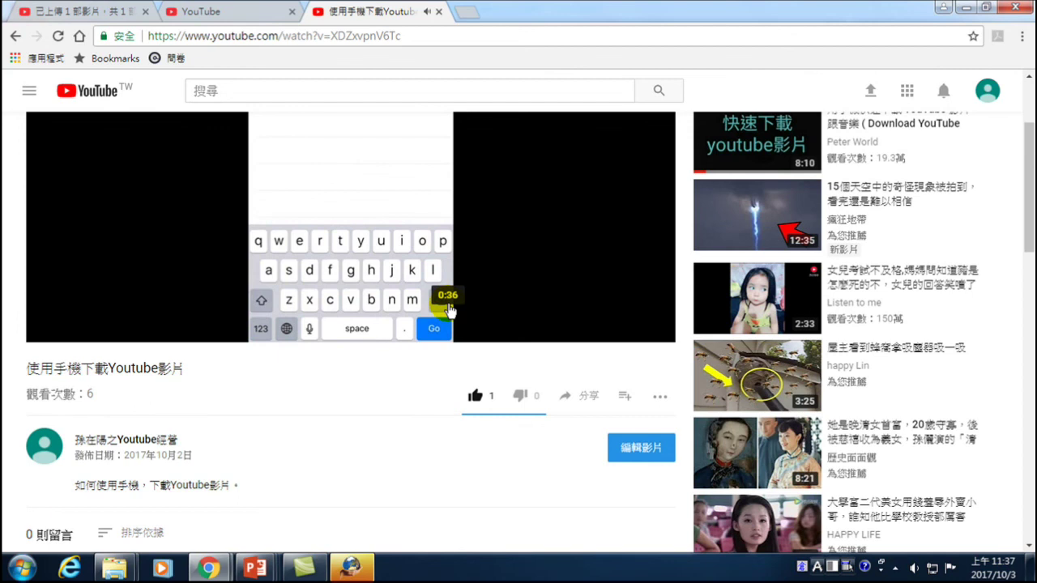
scroll(514, 397, "up", 2)
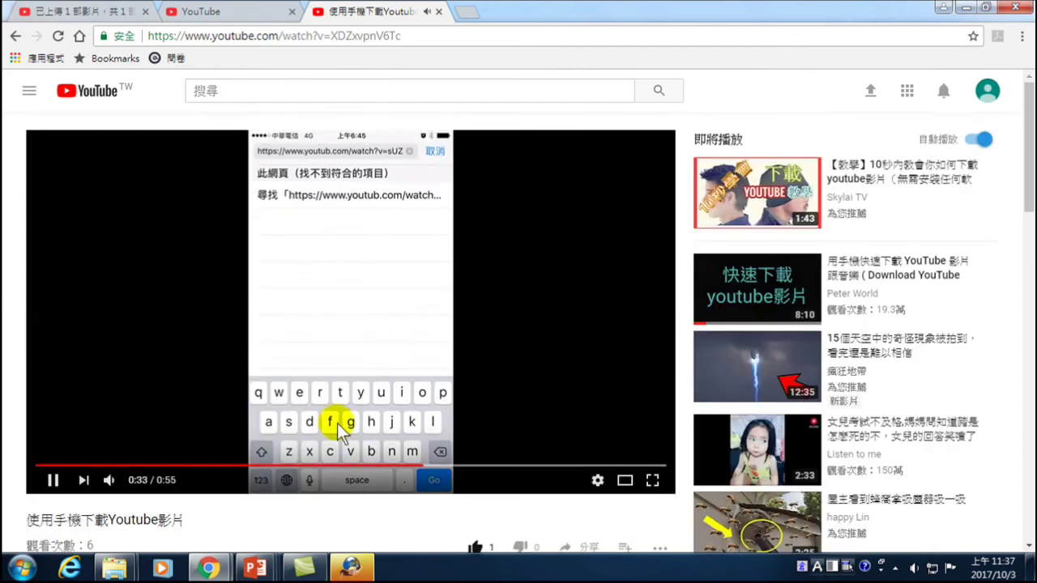
left_click(574, 467)
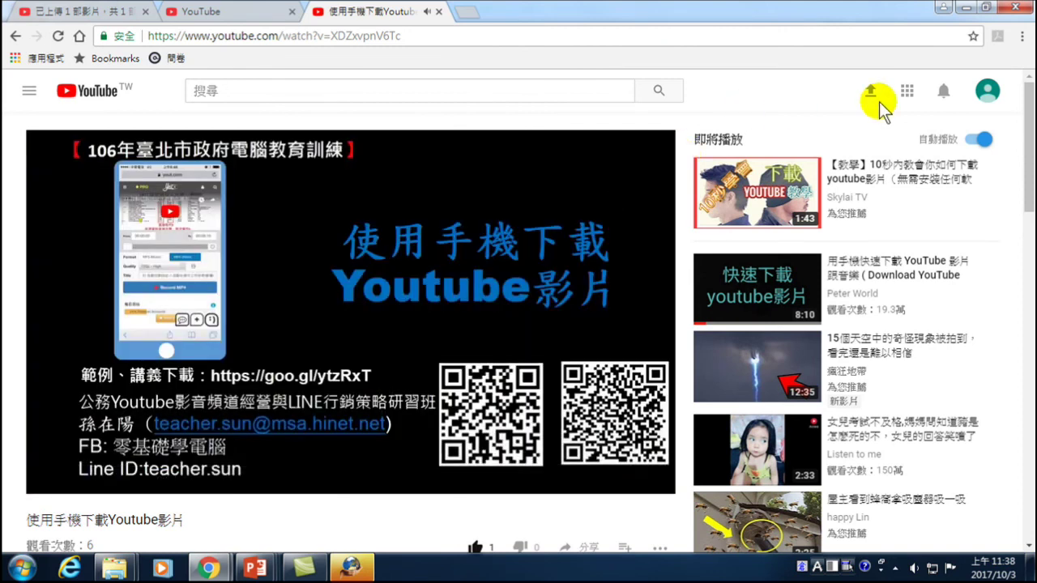
left_click(987, 91)
left_click(871, 214)
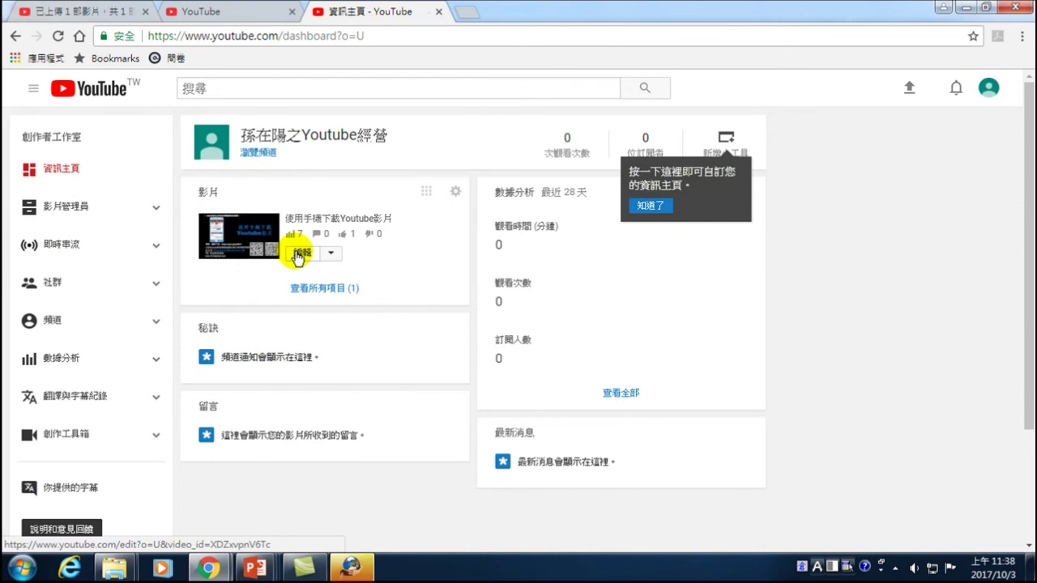
- Open the info and settings edit page for 使用手機下載Youtube影片 from the dashboard
left_click(300, 254)
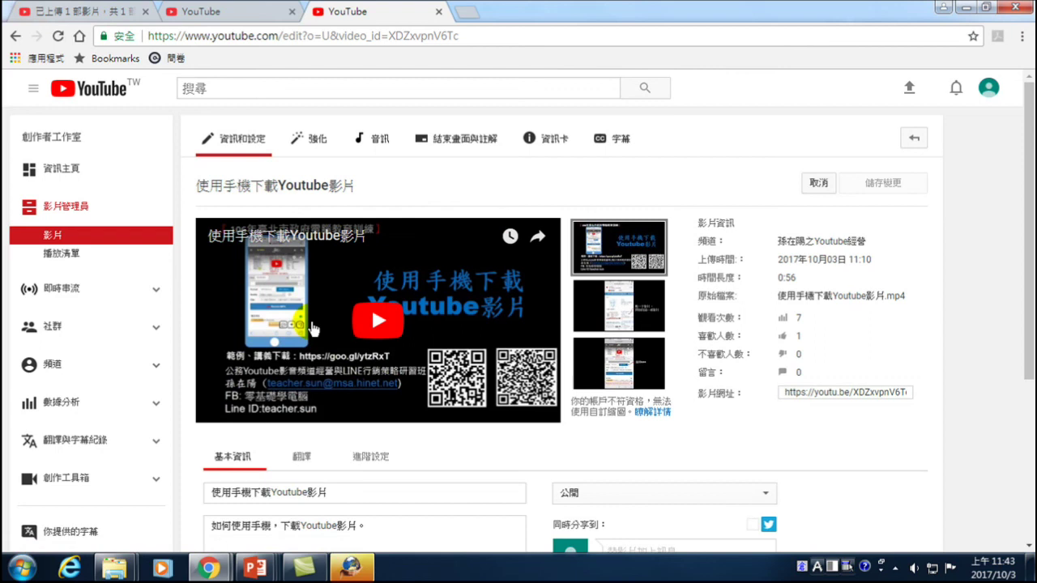
right_click(208, 568)
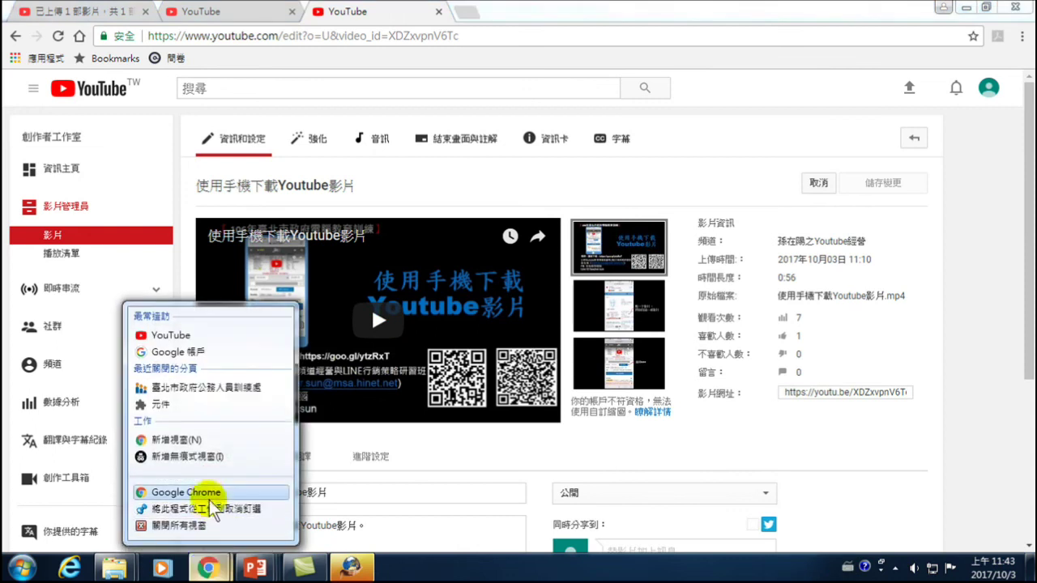
- In a new Chrome window, search 'creative commons' and open the Creative Commons Taiwan site
left_click(203, 493)
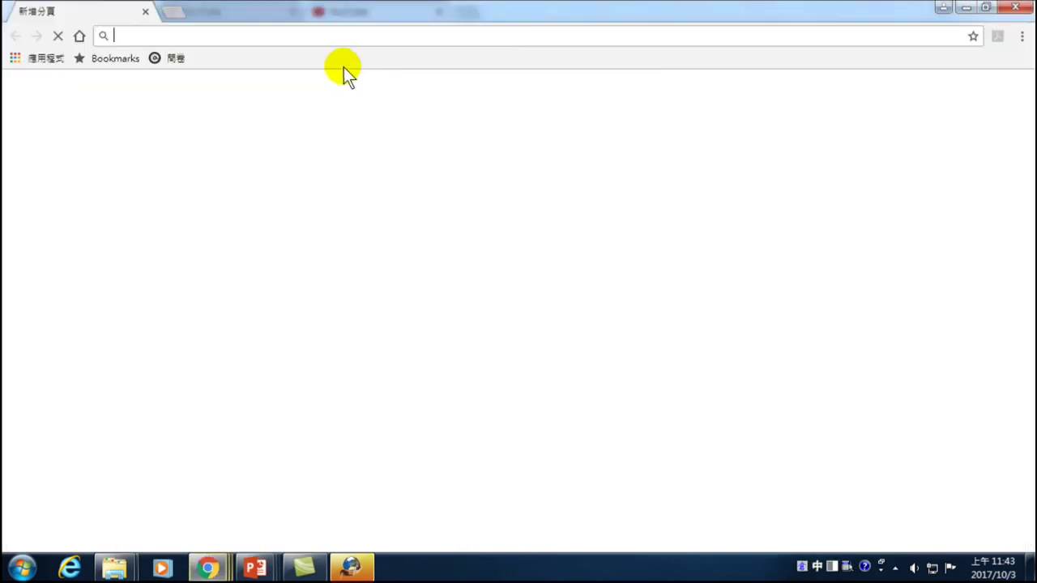
left_click(301, 33)
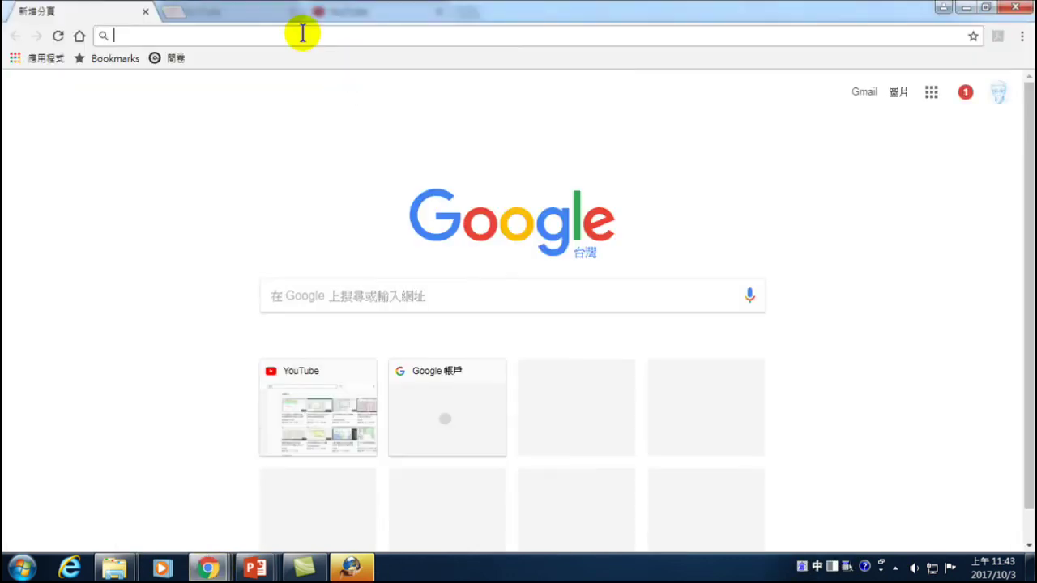
type("_")
type("creative co")
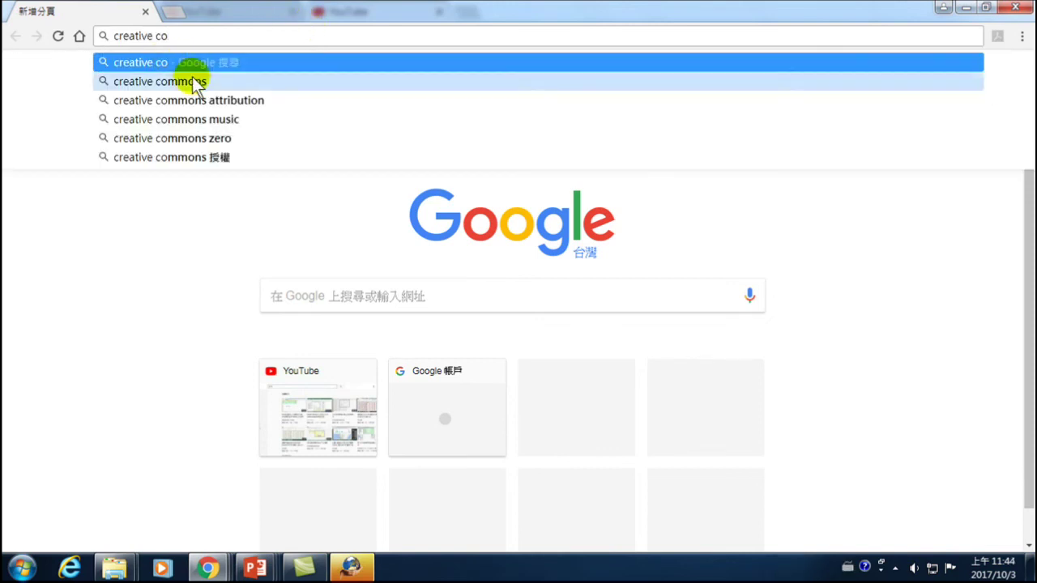
left_click(196, 81)
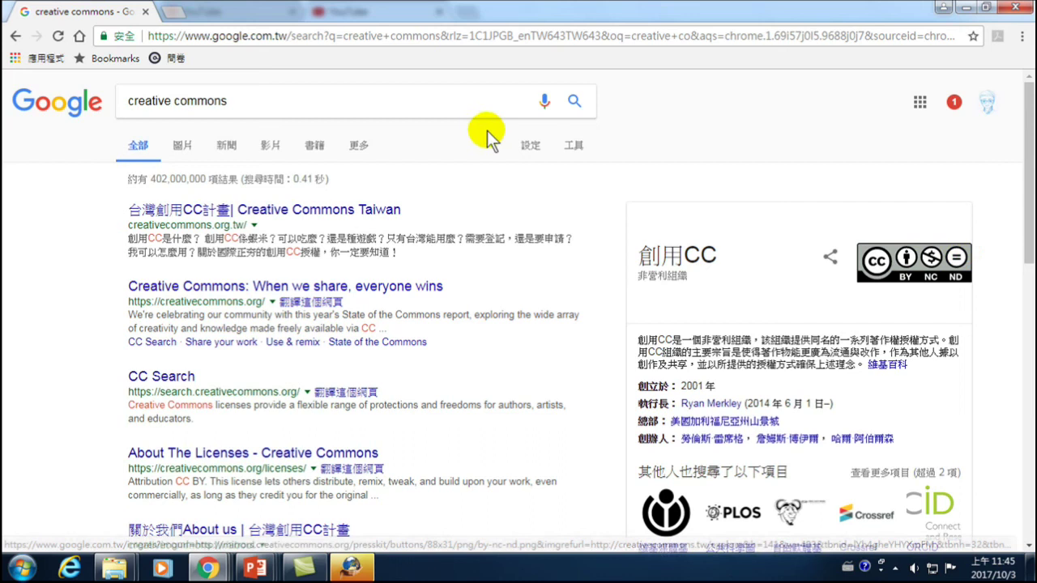
left_click(194, 210)
- Open 創用CC是什麼？ and highlight the licence elements 姓名標示, 非商業性, 禁止改作, 相同方式分享表示
scroll(334, 260, "down", 5)
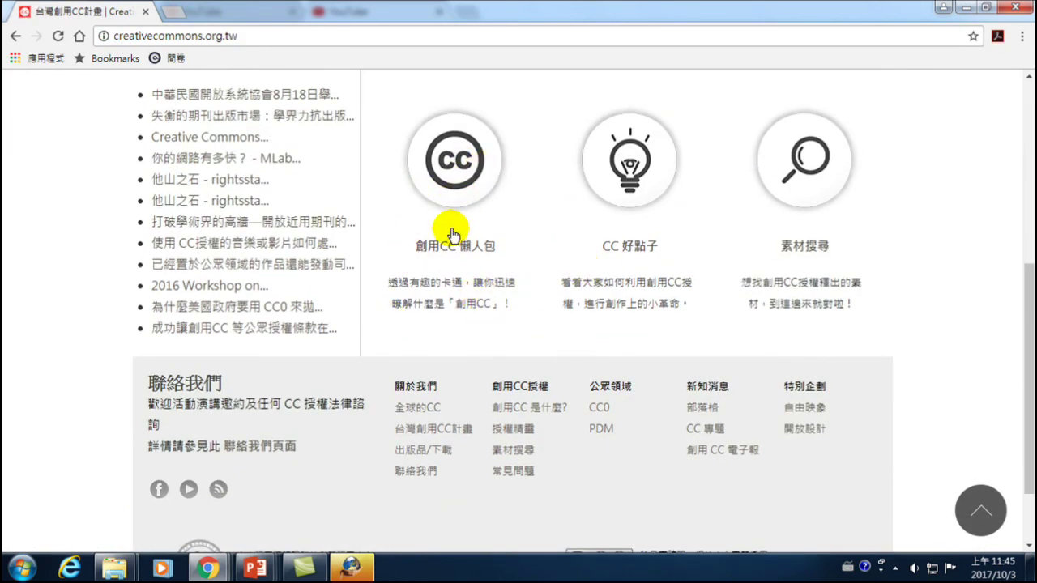
scroll(458, 251, "up", 2)
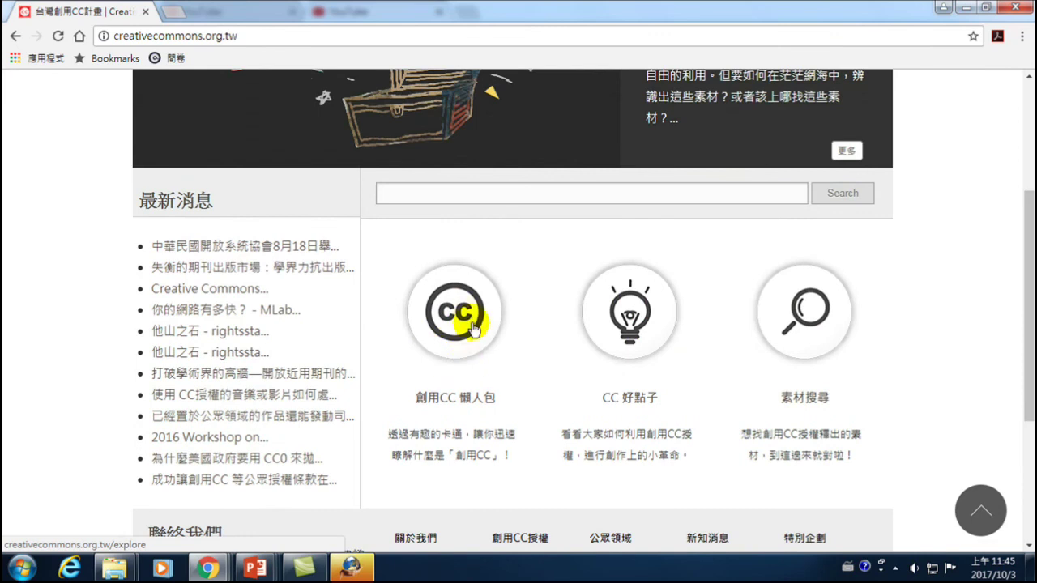
left_click(450, 314)
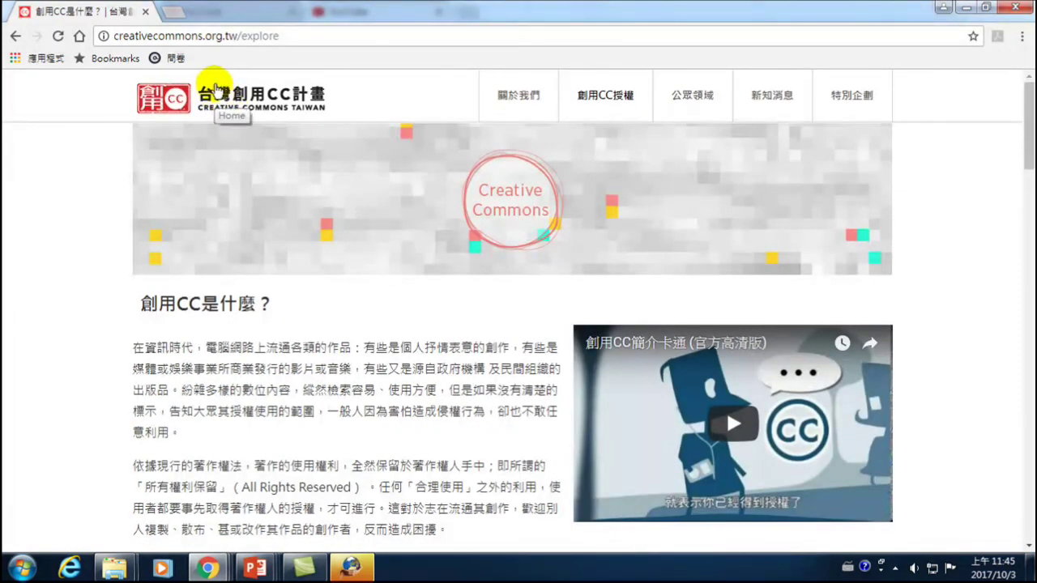
scroll(320, 252, "down", 2)
scroll(320, 260, "down", 5)
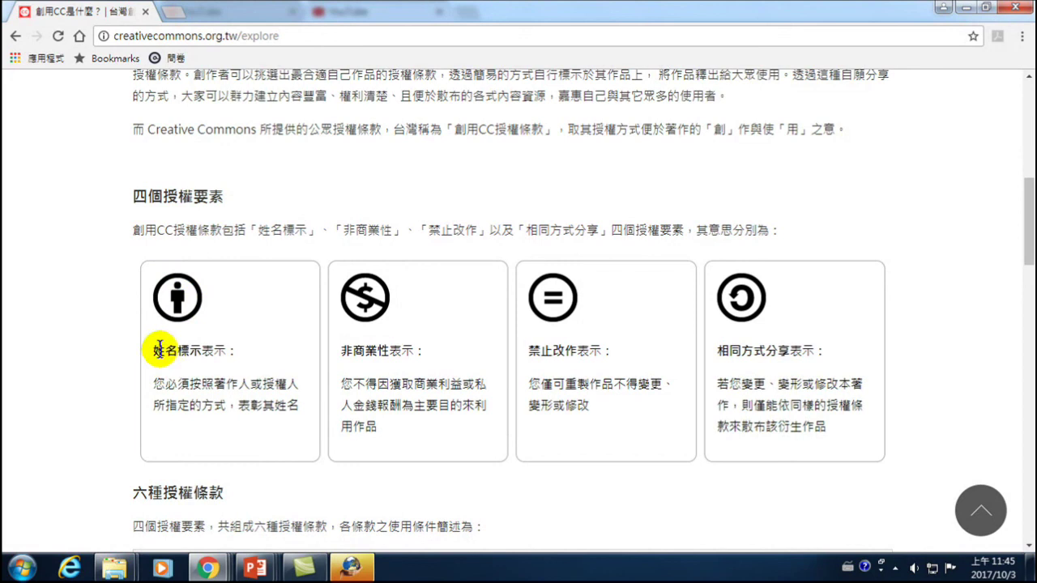
left_click_drag(153, 350, 231, 351)
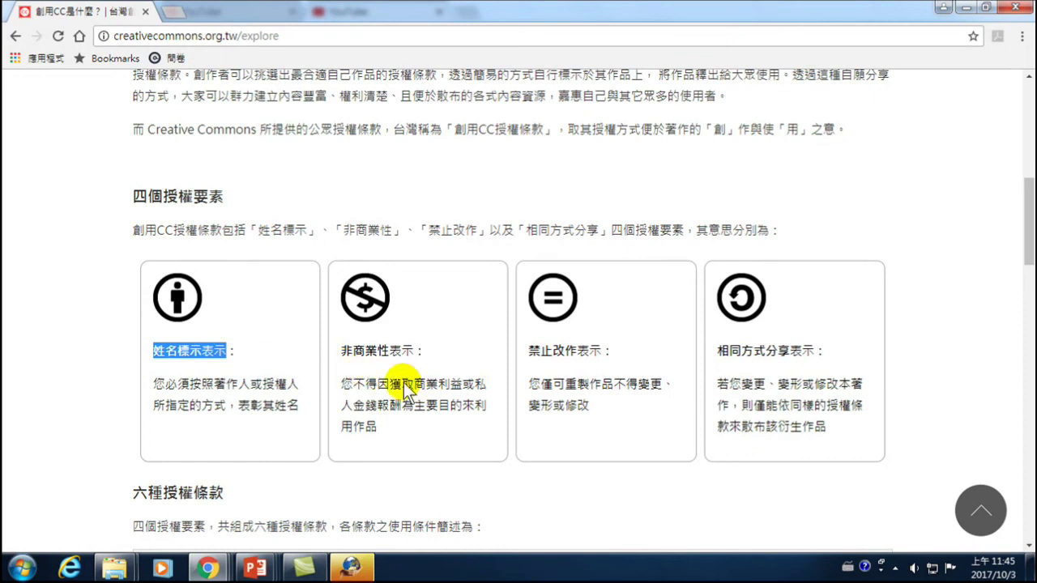
left_click_drag(341, 351, 420, 354)
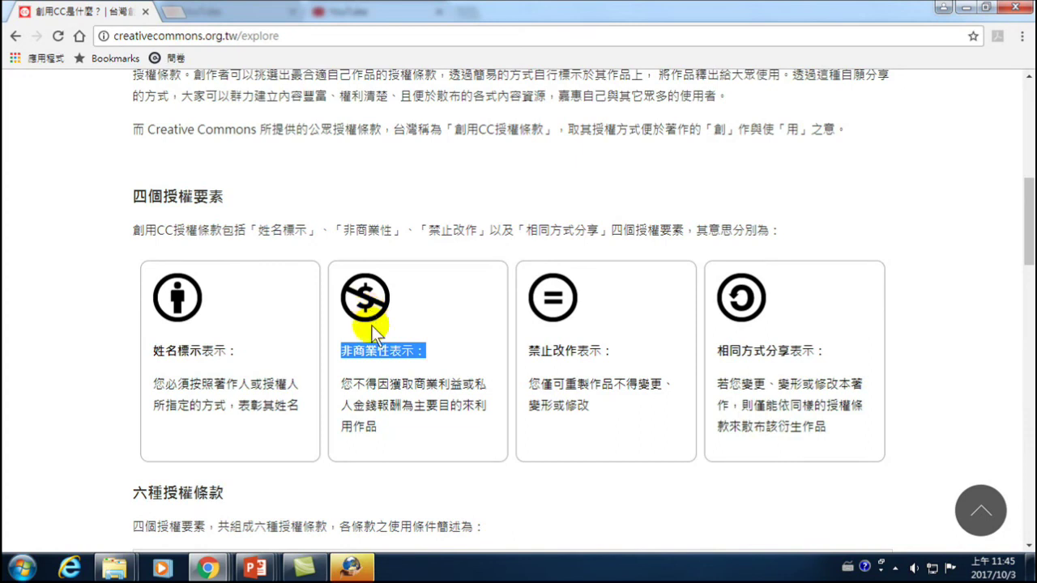
left_click_drag(540, 352, 591, 353)
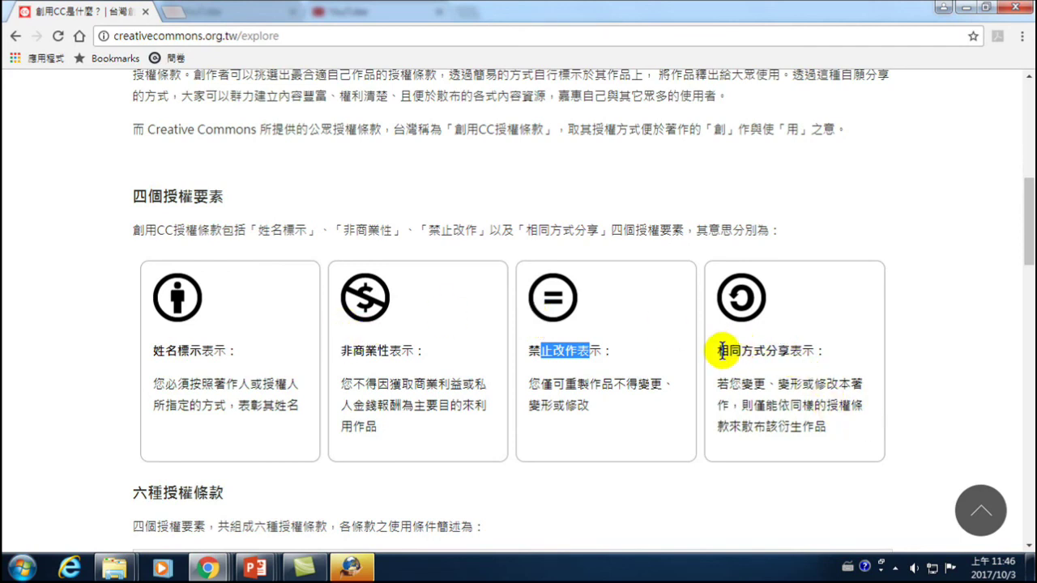
left_click_drag(717, 350, 822, 352)
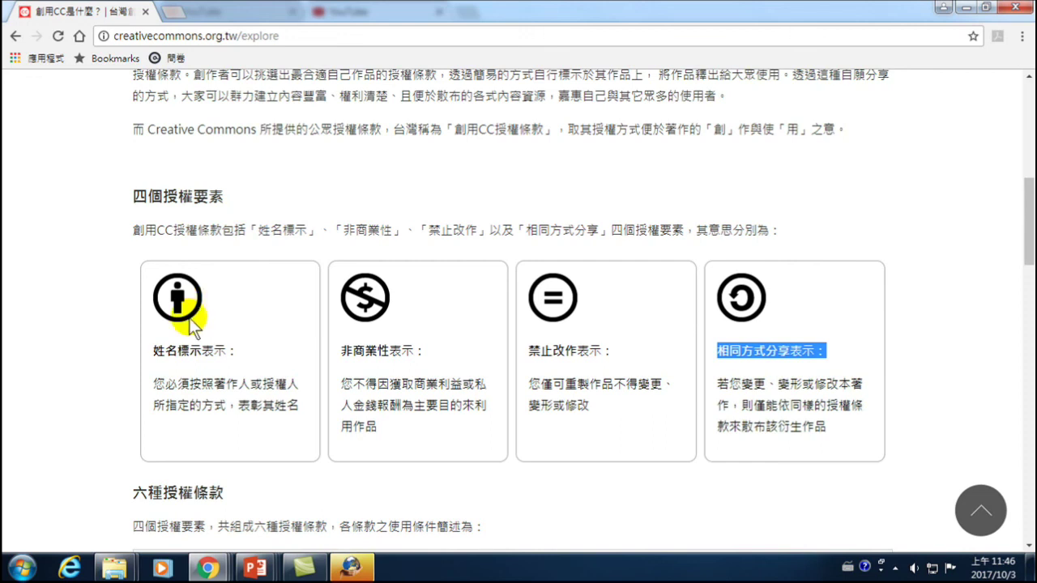
left_click(207, 567)
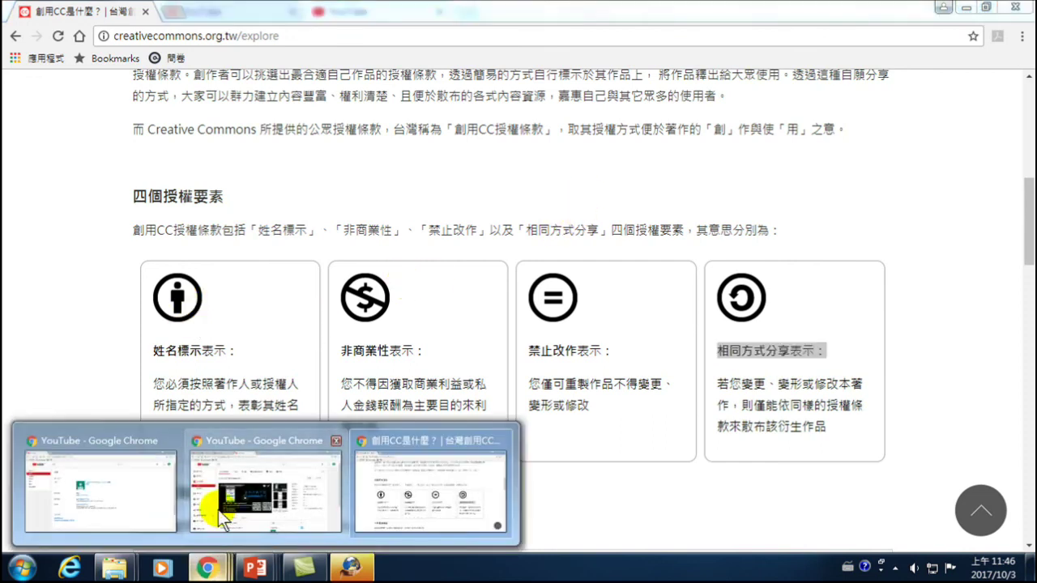
- Back in YouTube, open 影片管理員 and select 使用手機下載Youtube影片 for bulk actions
left_click(300, 480)
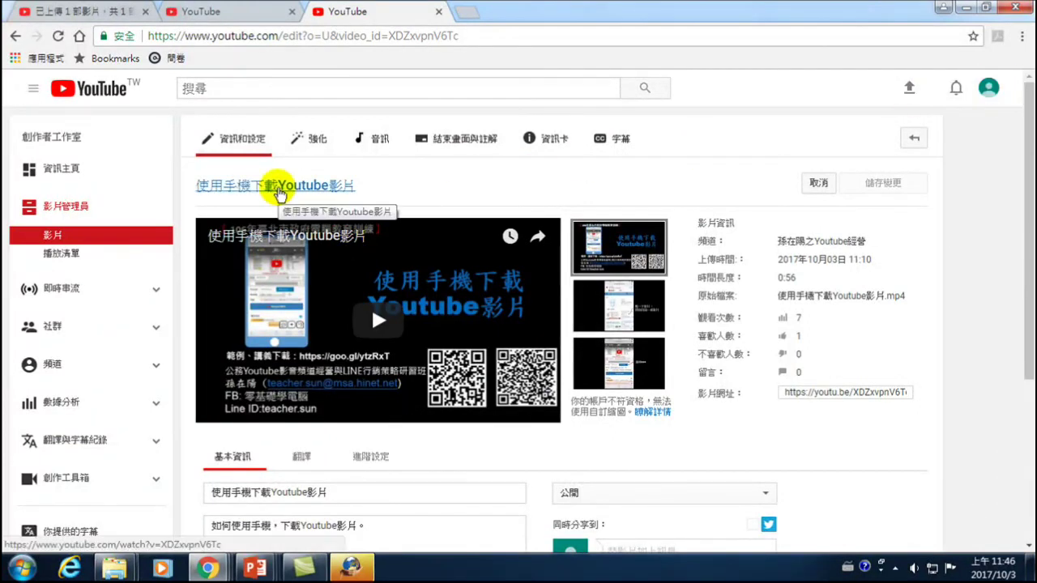
left_click(278, 192)
scroll(486, 340, "down", 2)
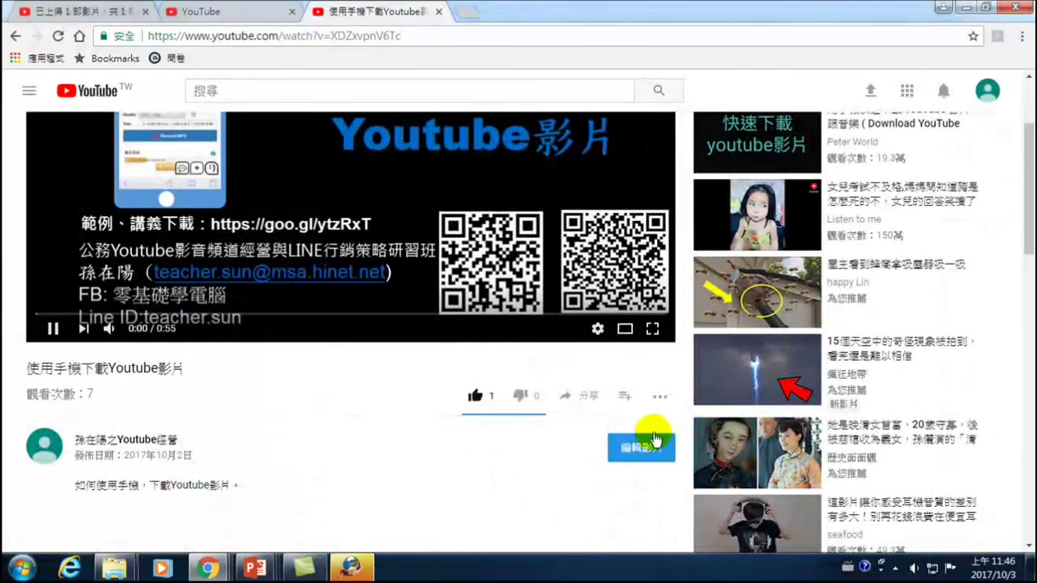
left_click(653, 442)
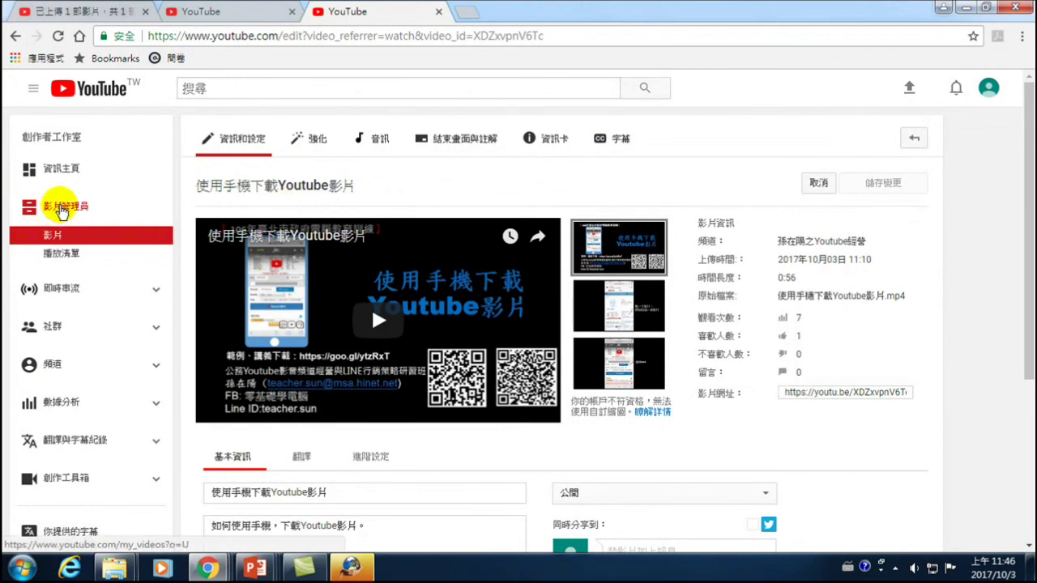
left_click(60, 207)
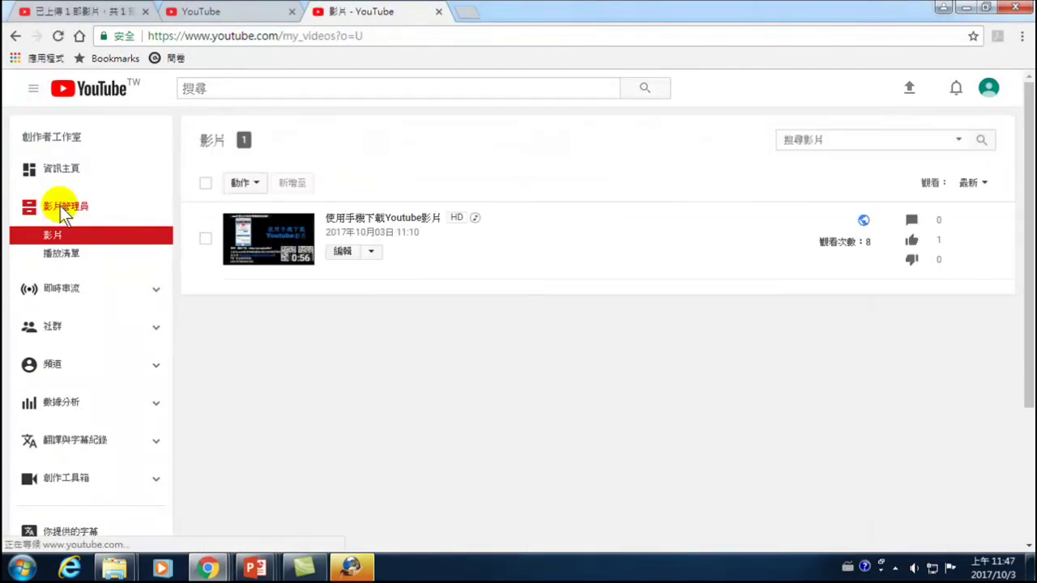
left_click(206, 241)
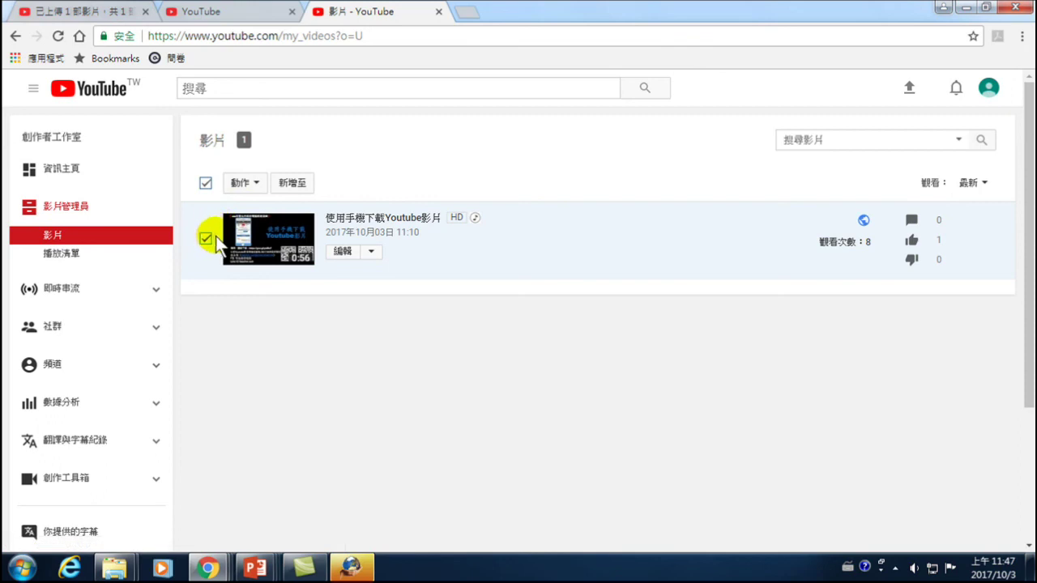
left_click(253, 184)
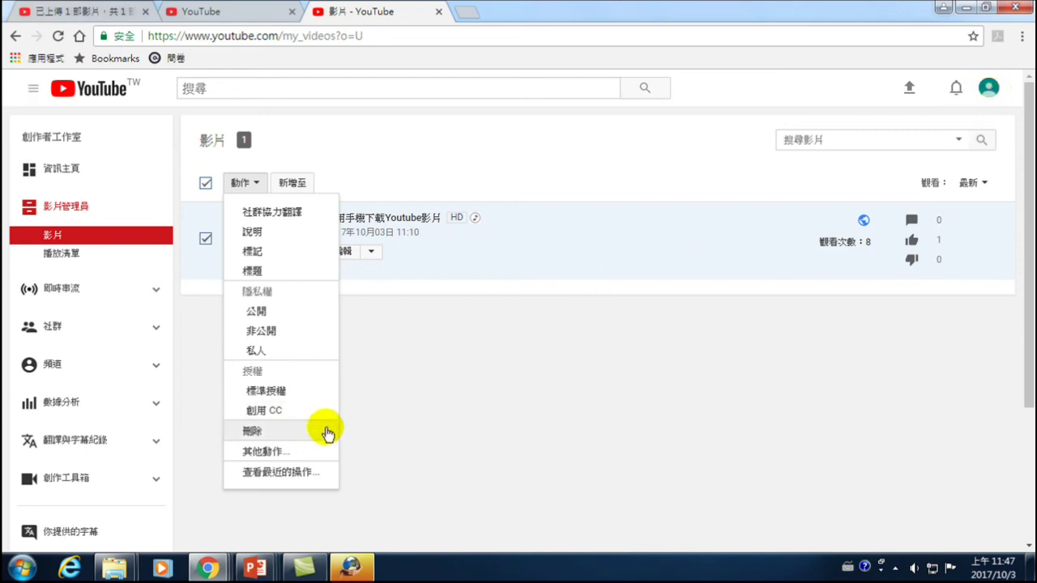
- Apply the 創用 CC licence to the video, acknowledging it can't be undone, and submit
left_click(263, 409)
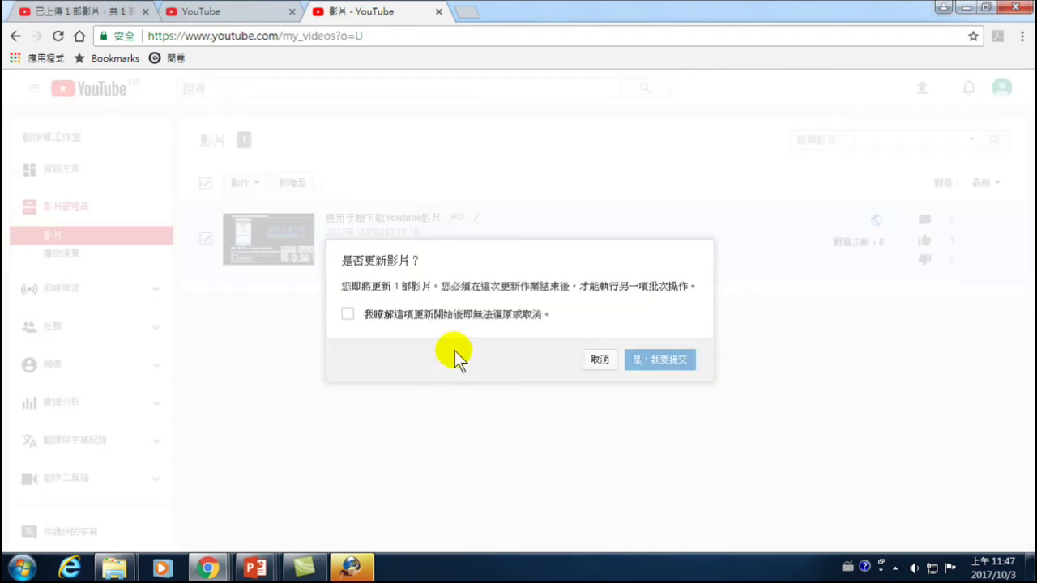
left_click_drag(364, 260, 410, 261)
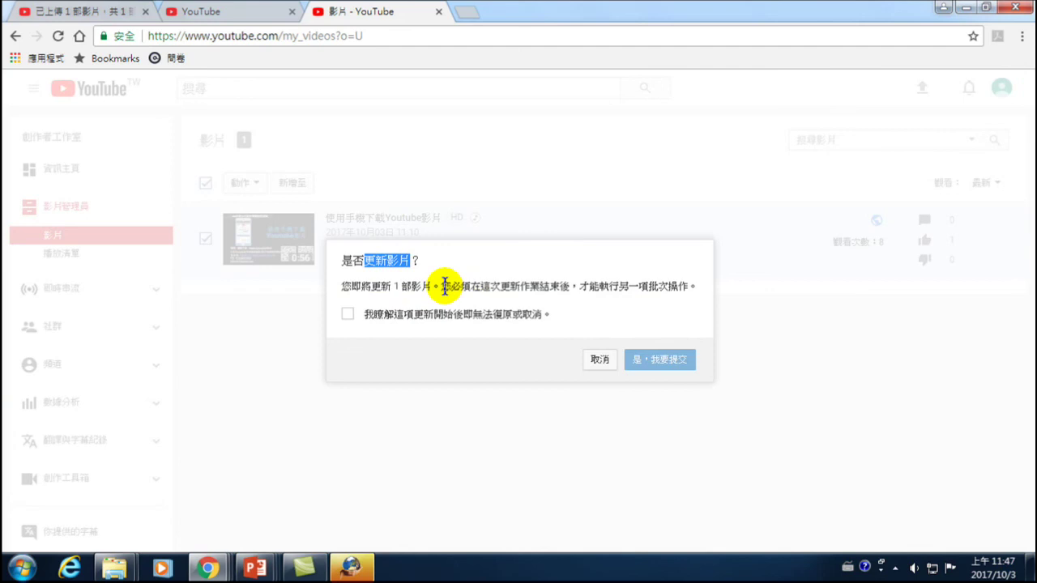
left_click(348, 315)
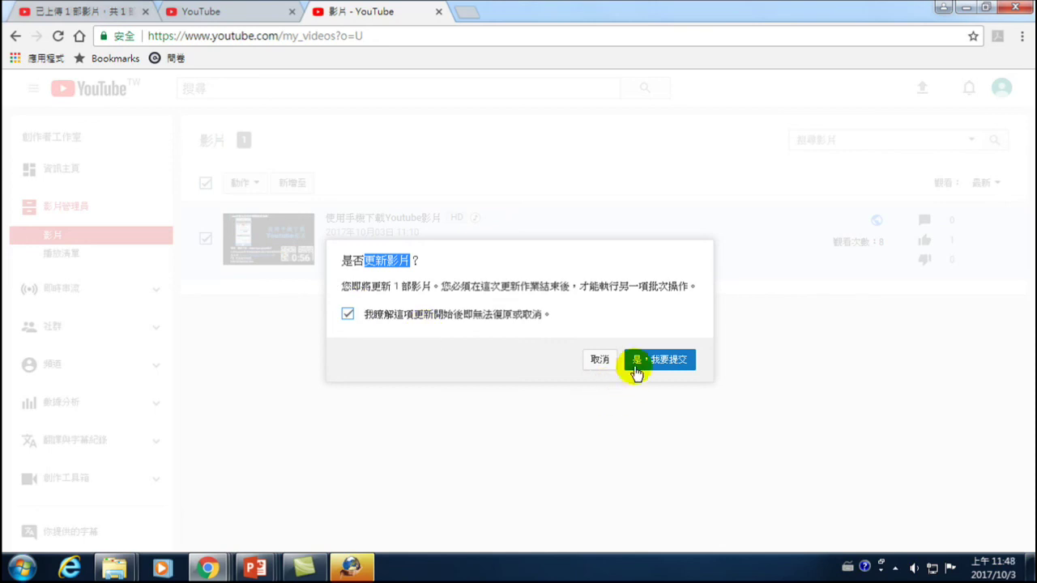
left_click(660, 359)
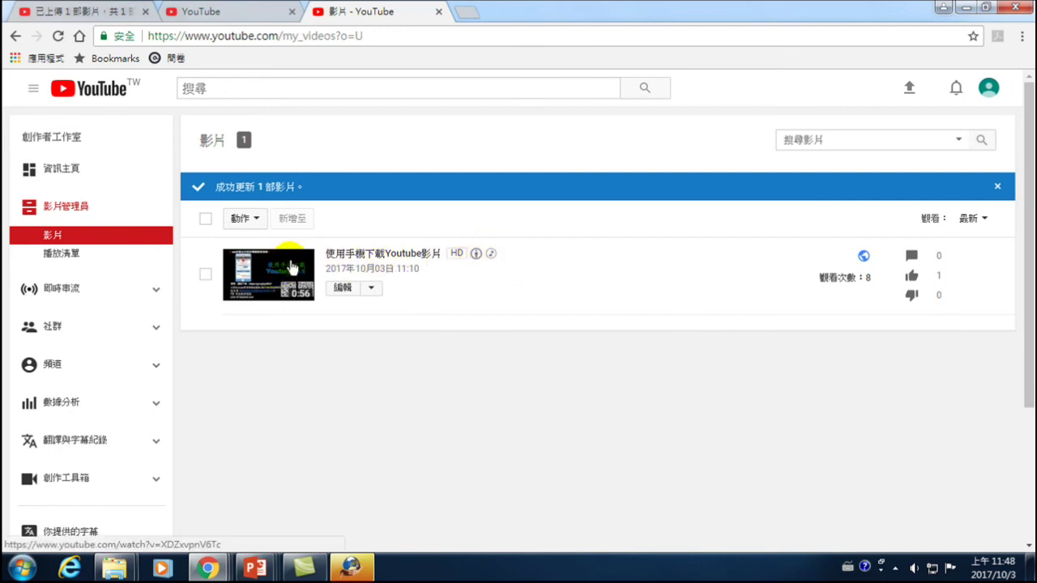
left_click(315, 271)
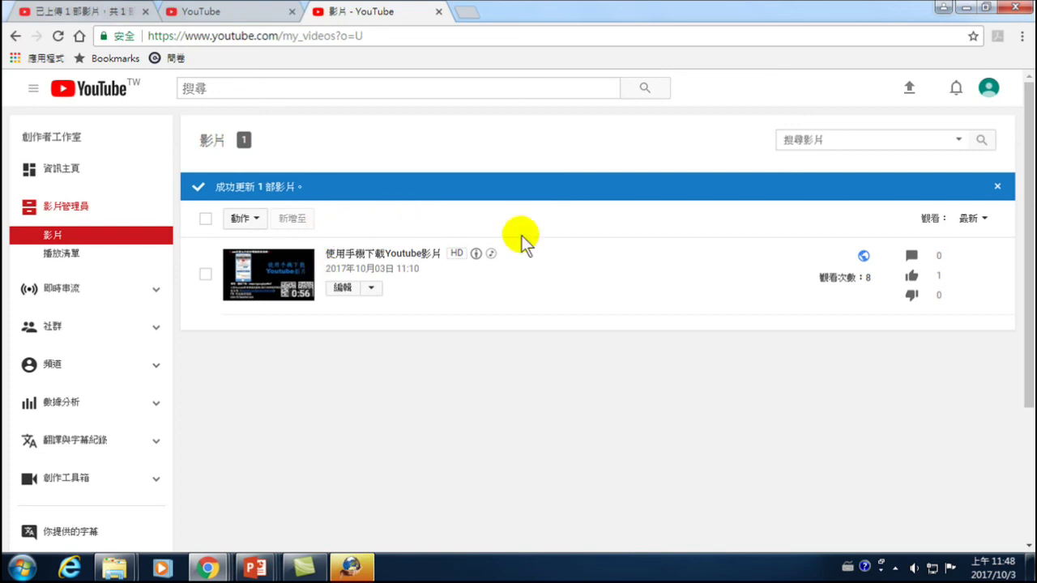
left_click(51, 364)
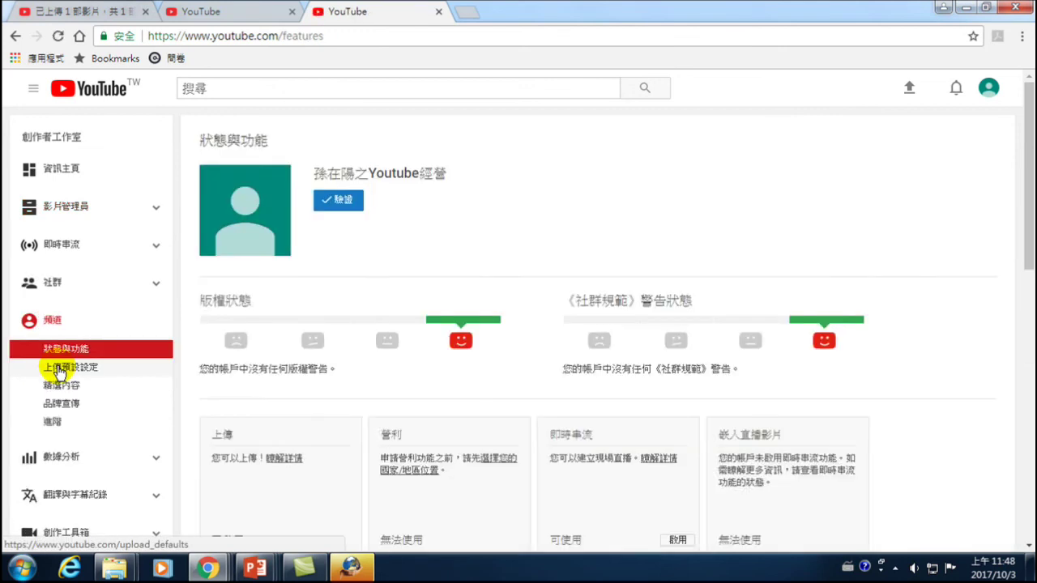
- Navigate via the creator dashboard to the channel's upload default settings
left_click(988, 89)
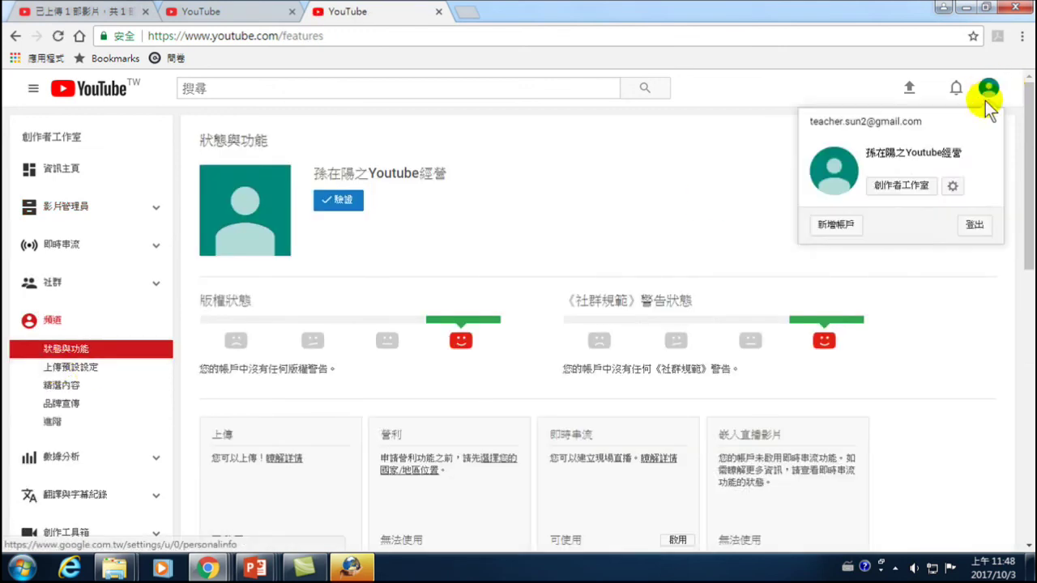
left_click(905, 186)
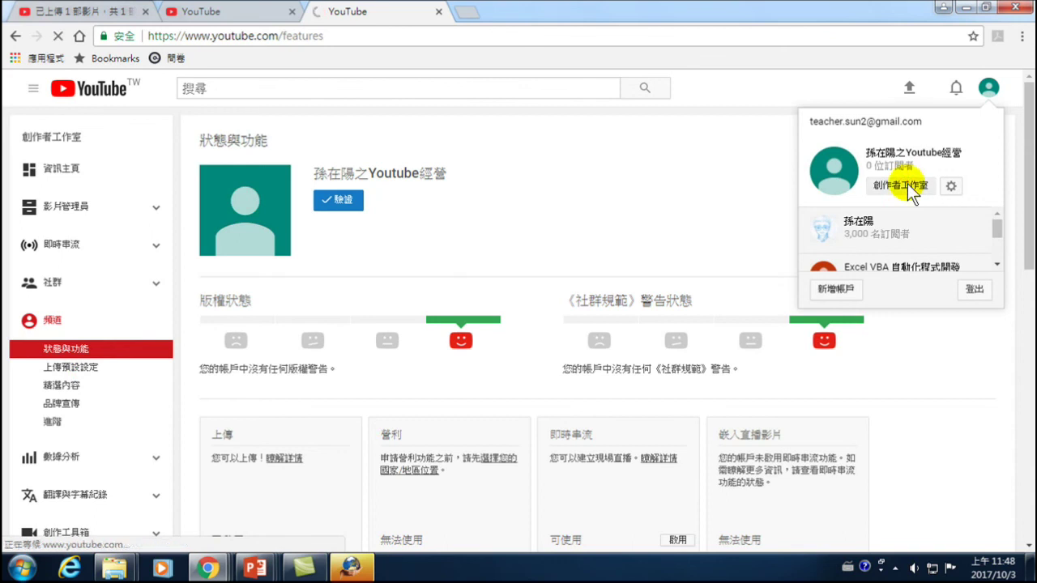
left_click(53, 322)
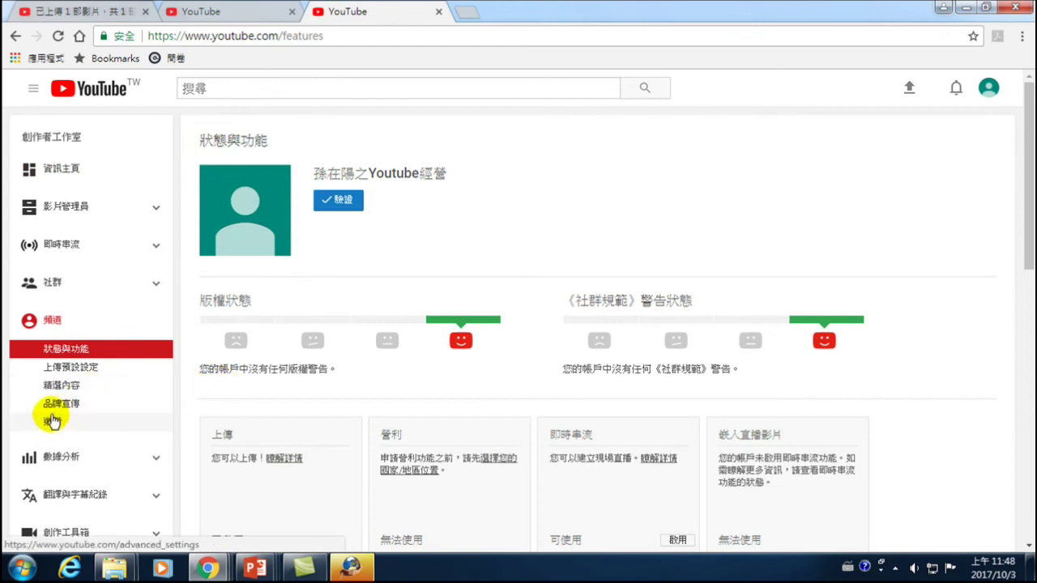
left_click(91, 372)
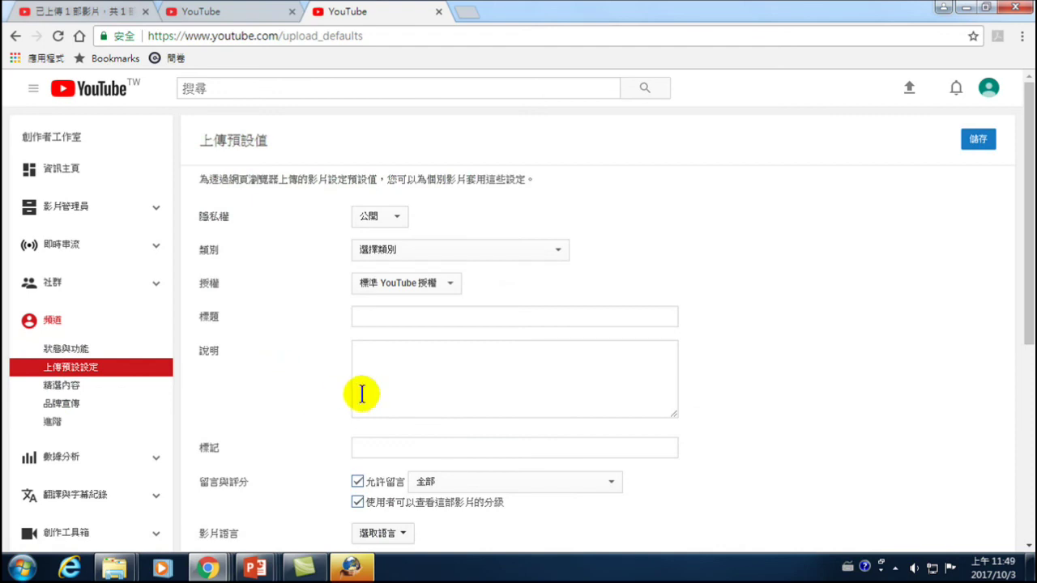
- Set the default upload licence to 創用 CC - 姓名標示 and save the defaults
left_click(394, 283)
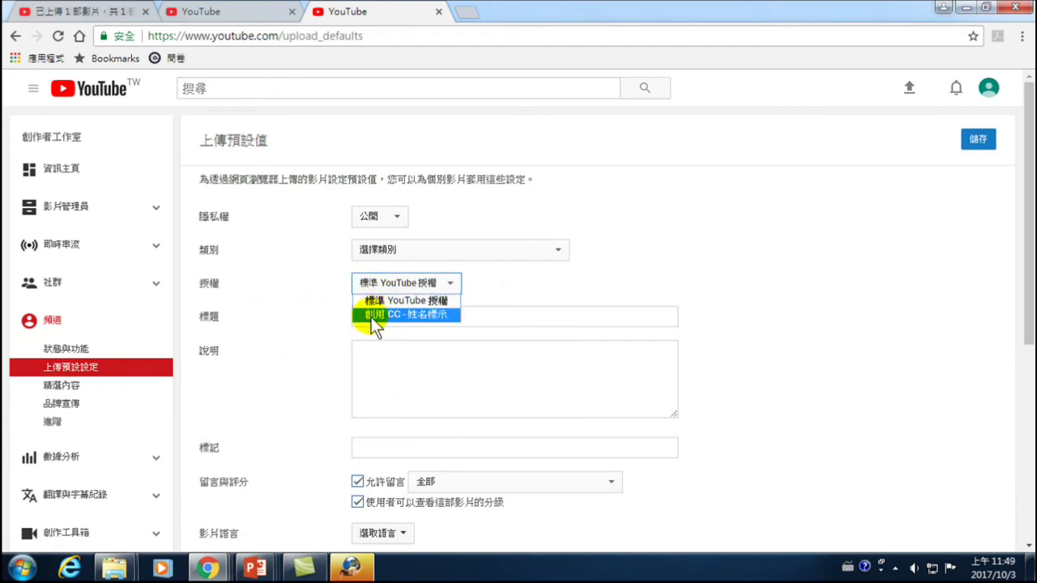
left_click(421, 315)
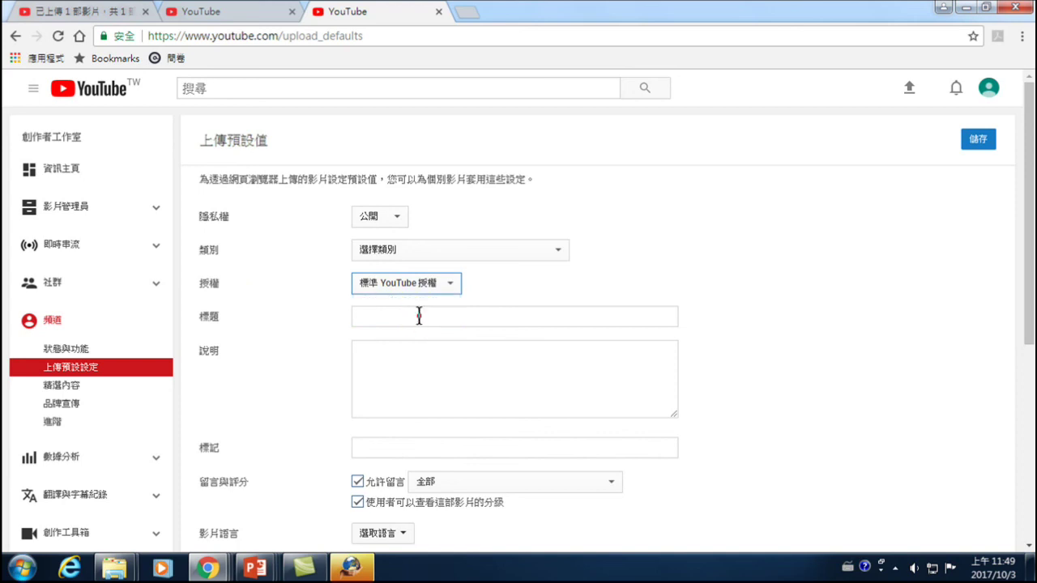
left_click(405, 283)
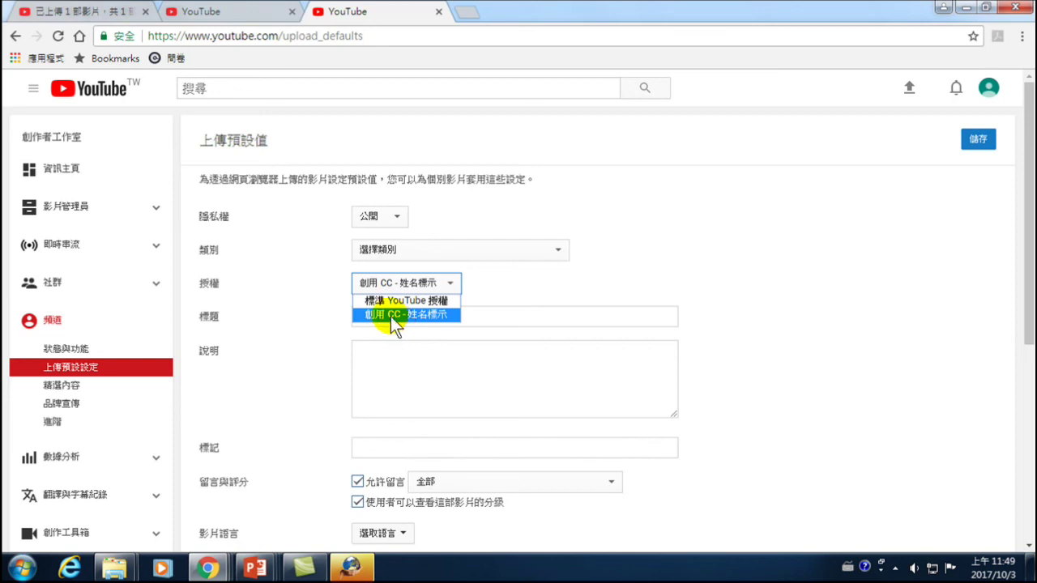
left_click(391, 318)
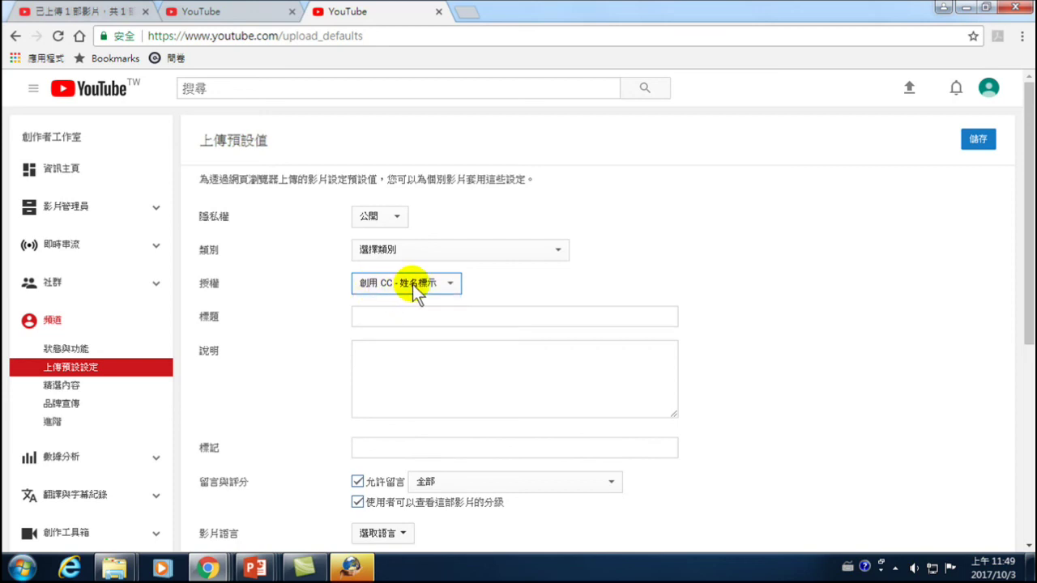
left_click(978, 138)
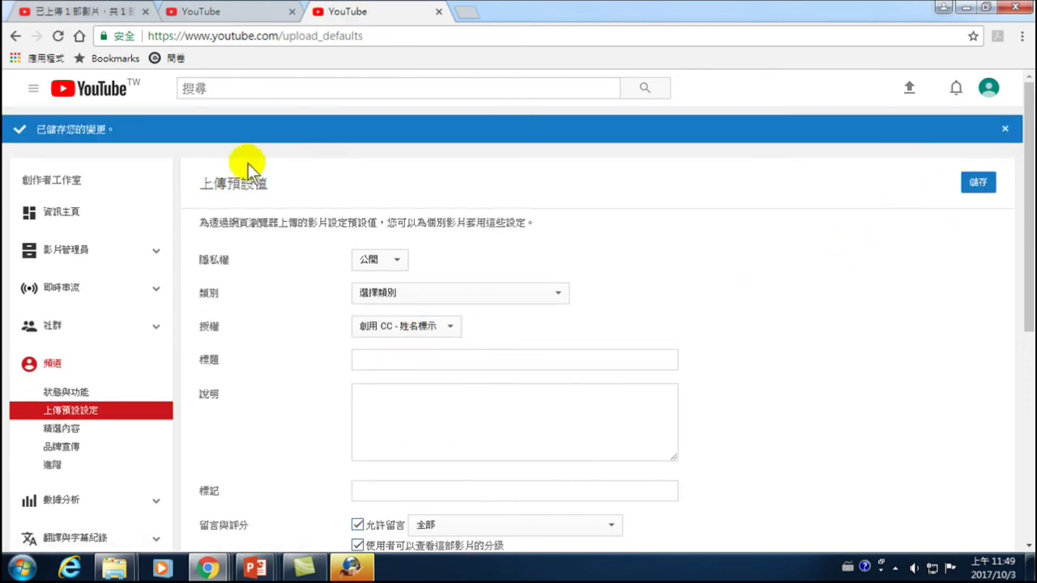
- Open 影片管理員, select 使用手機下載Youtube影片, view the 動作 menu, then close it and deselect the video
left_click(71, 247)
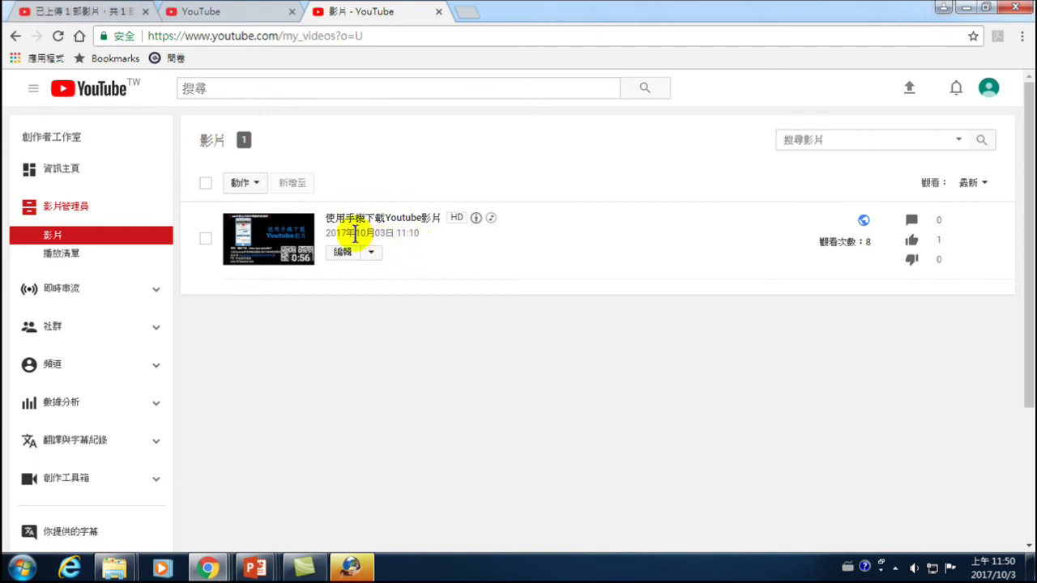
left_click(205, 240)
left_click(250, 185)
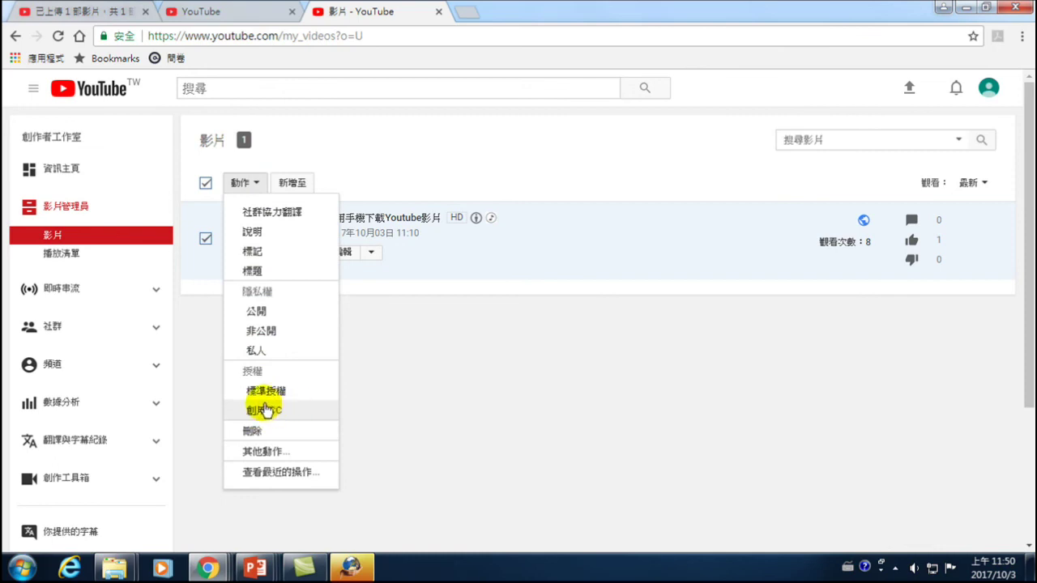
left_click(586, 389)
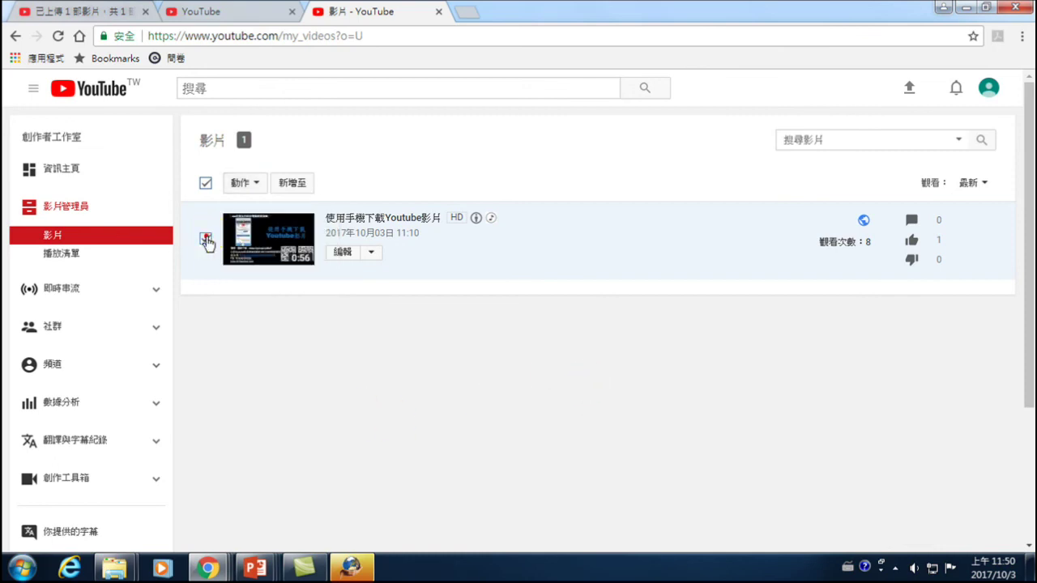
left_click(206, 240)
mouse_move(476, 218)
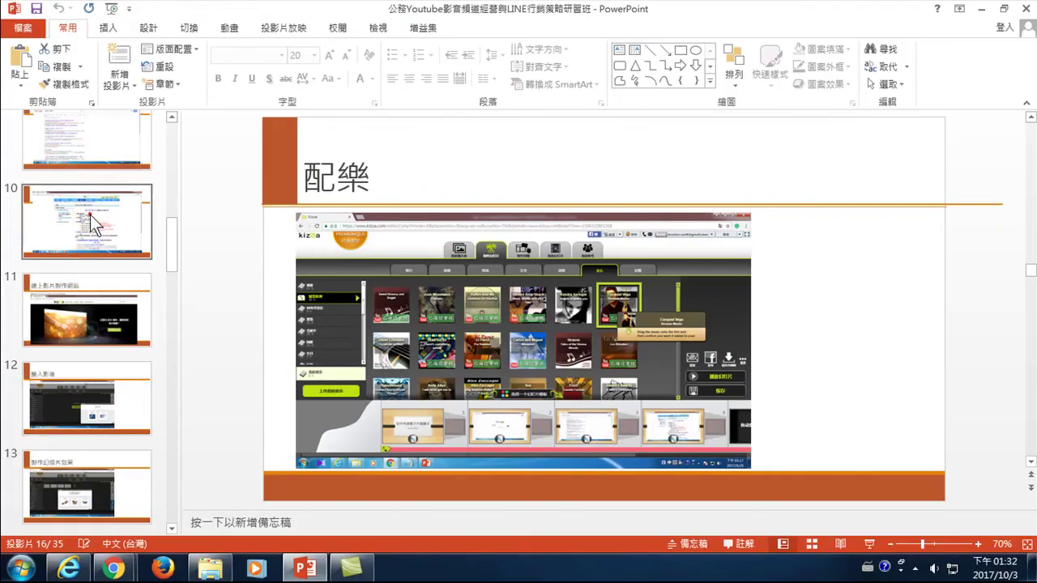
- Show slide 10 of the PowerPoint course deck
left_click(90, 239)
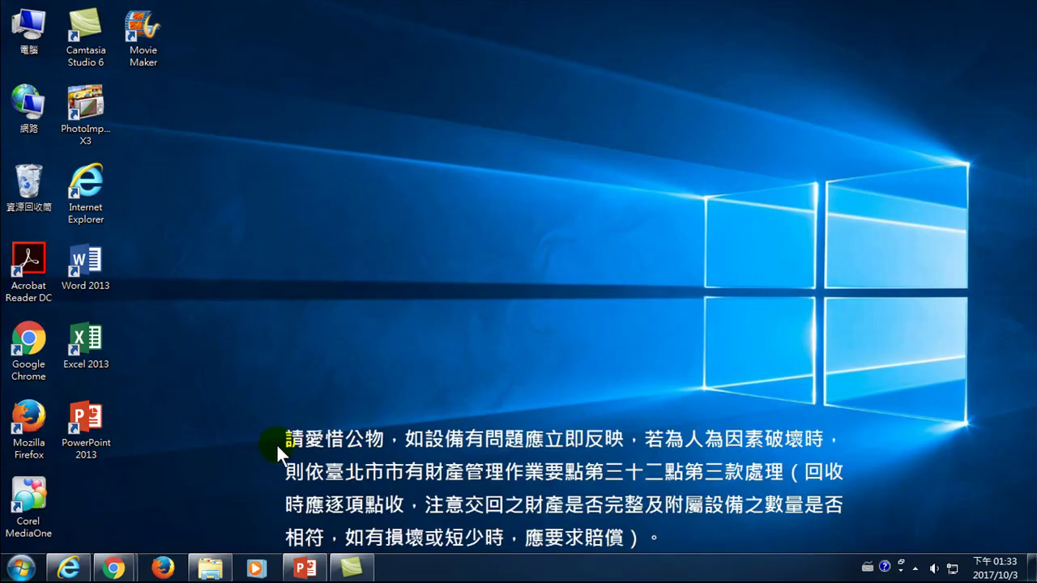
- Bring the Kizoa window forward, try the Movie Maker tab, then minimize Kizoa
mouse_move(113, 569)
left_click(236, 501)
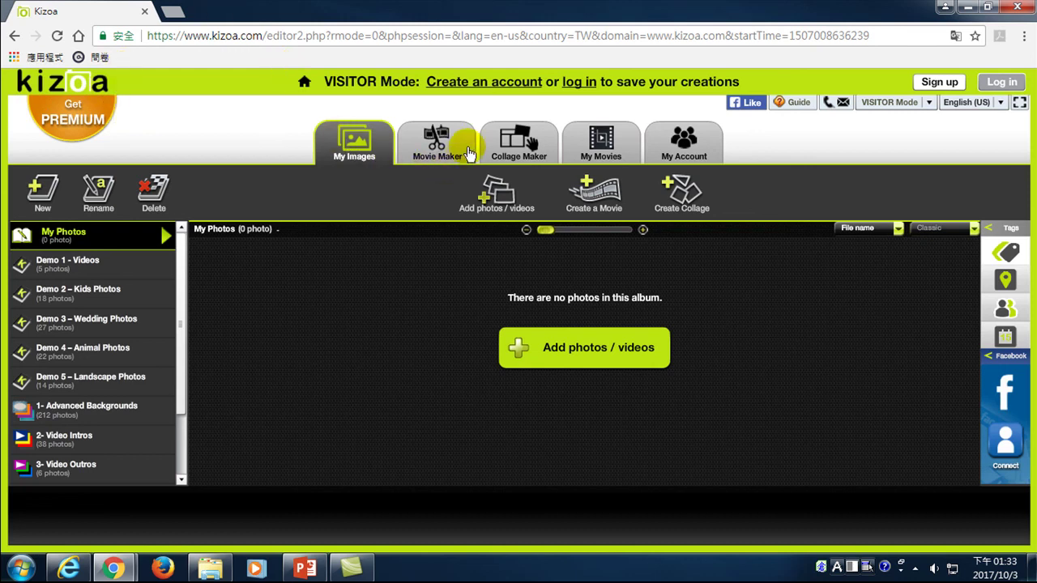
left_click(413, 132)
left_click(968, 8)
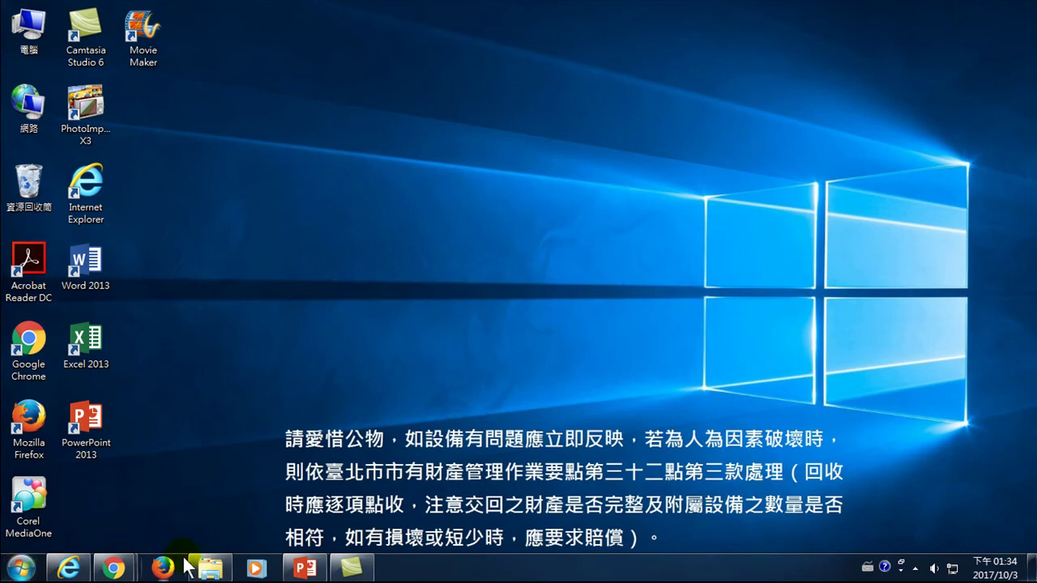
right_click(111, 570)
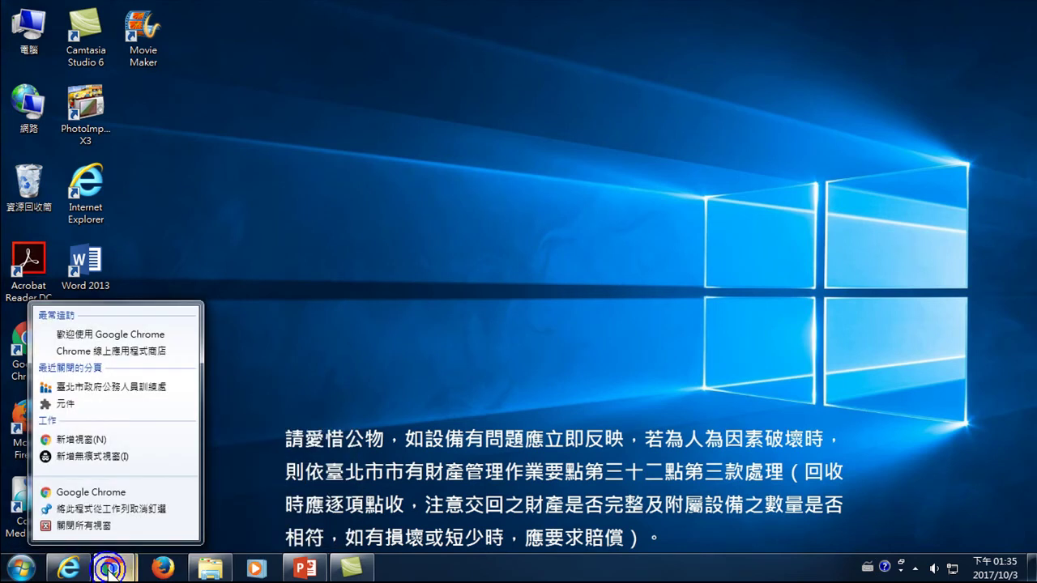
- Open a new maximized Chrome window and paste the Kizoa address into the address bar
left_click(91, 492)
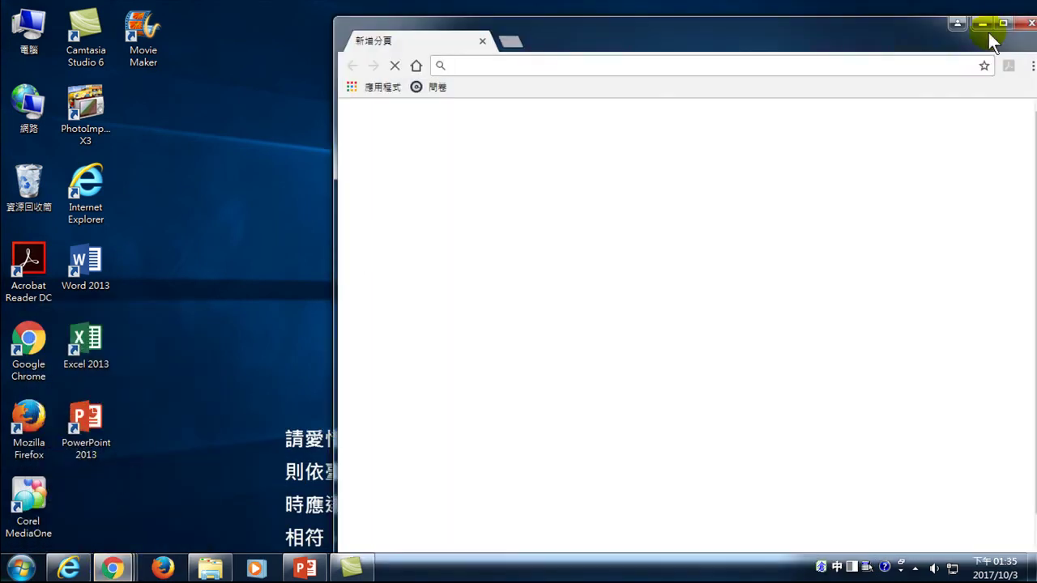
left_click(1002, 23)
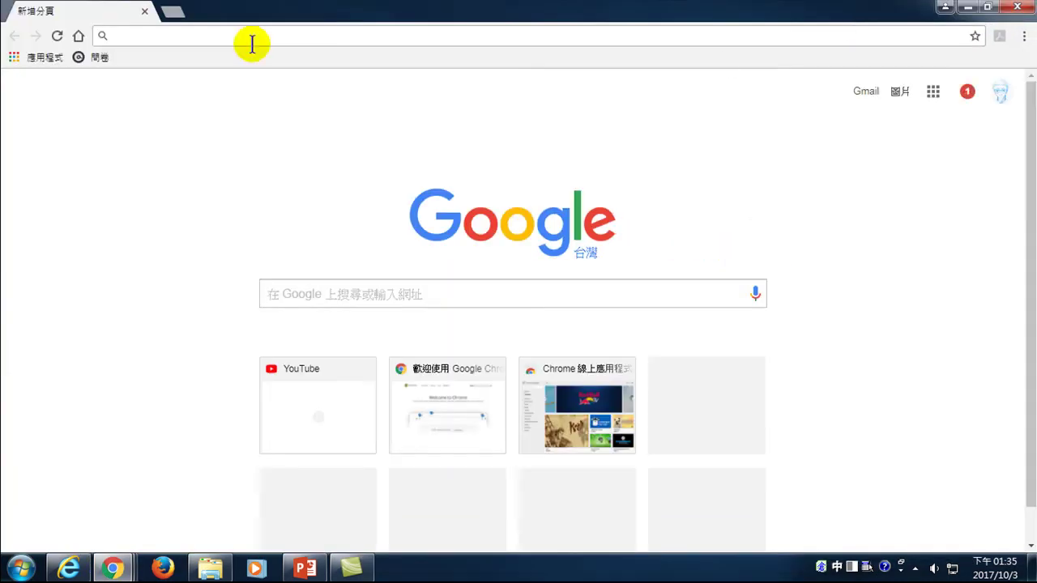
left_click(154, 35)
type("https://www.kizoa.com/home")
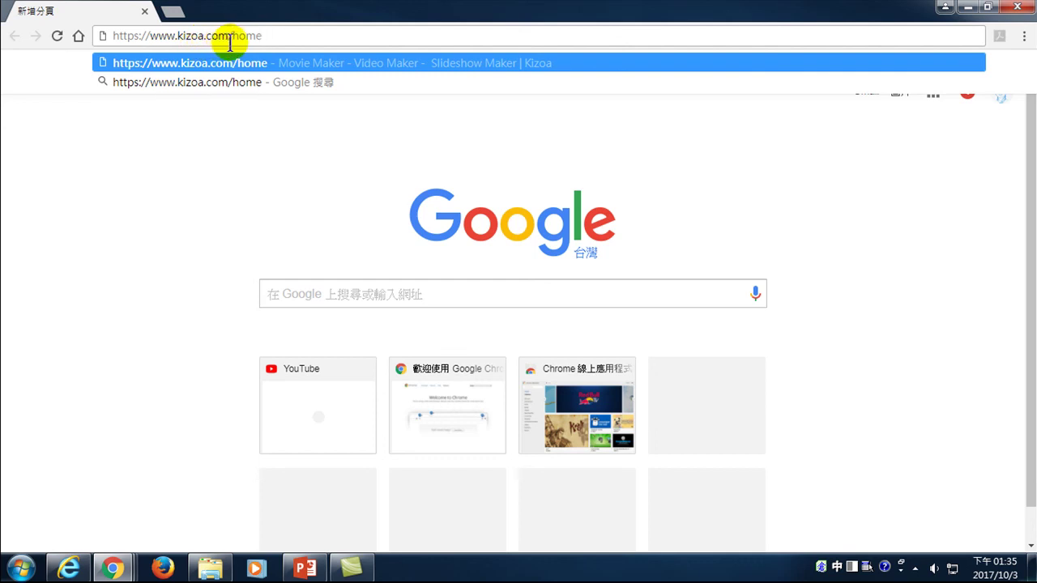
- Search Google for 'kizoa' and open the official cn.kizoa.com result
left_click(292, 288)
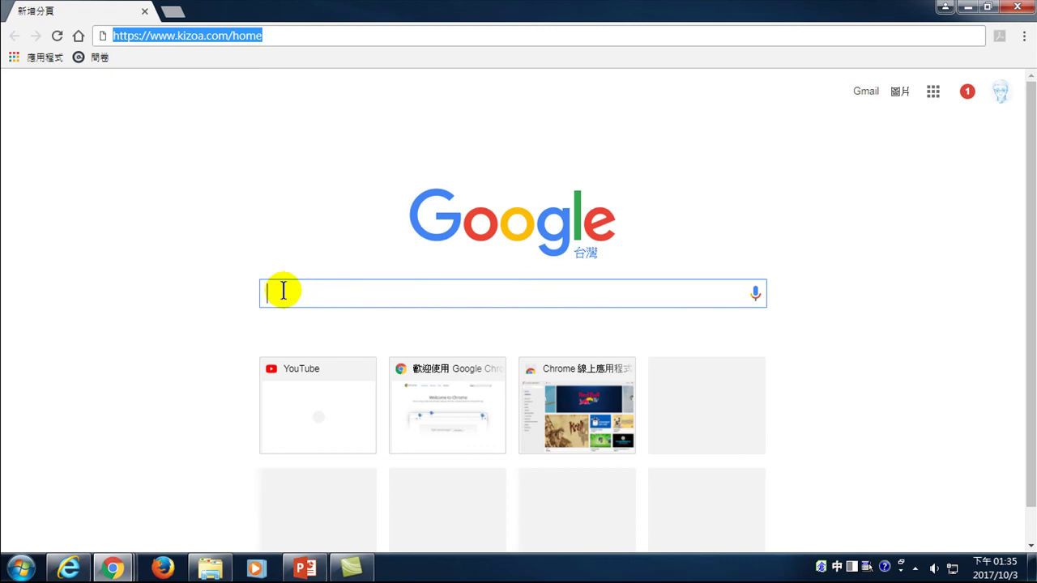
type("kikizn")
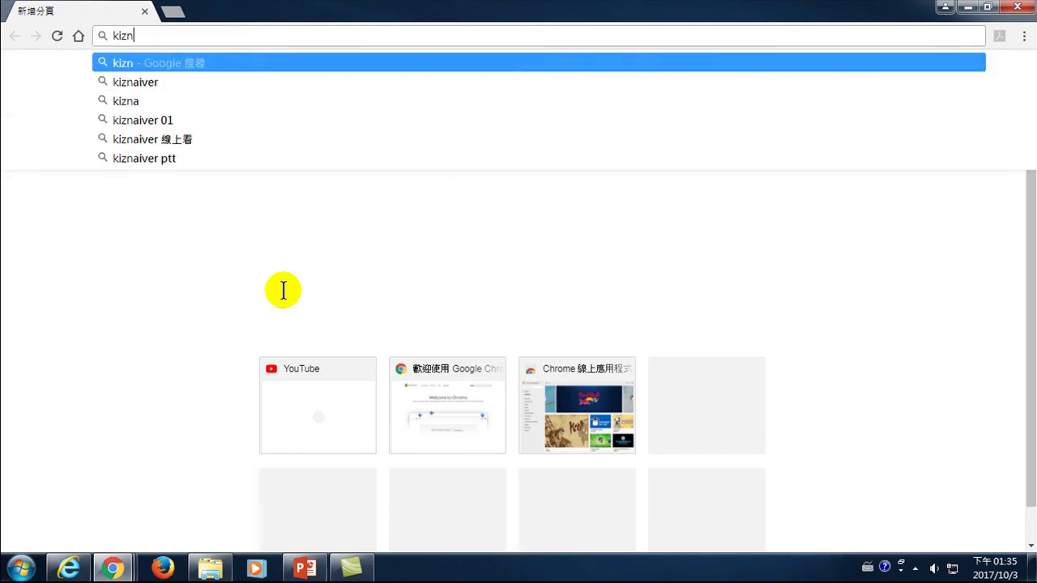
key("BackSpace")
type("oa")
key("Return")
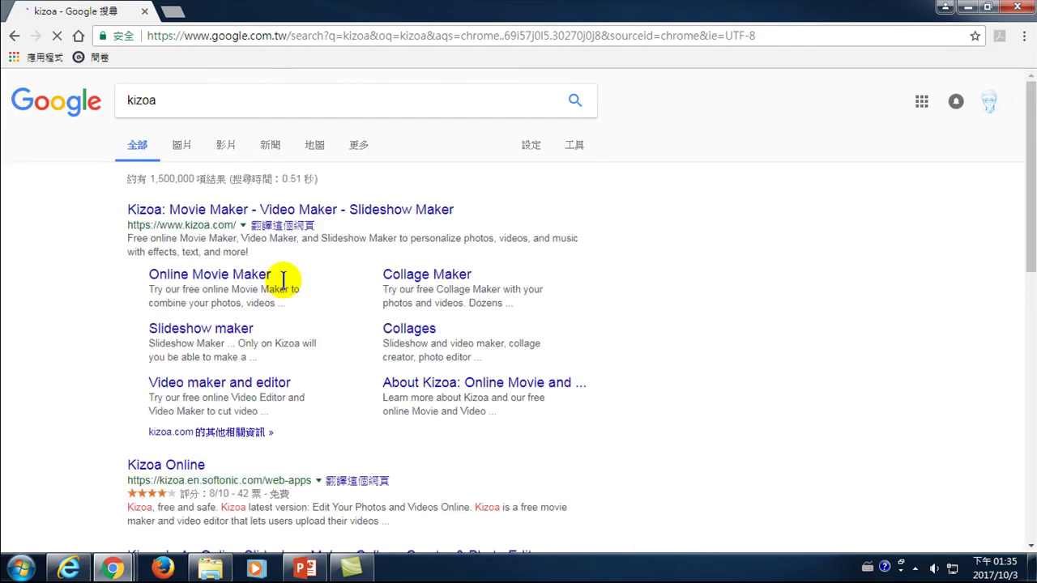
left_click(154, 211)
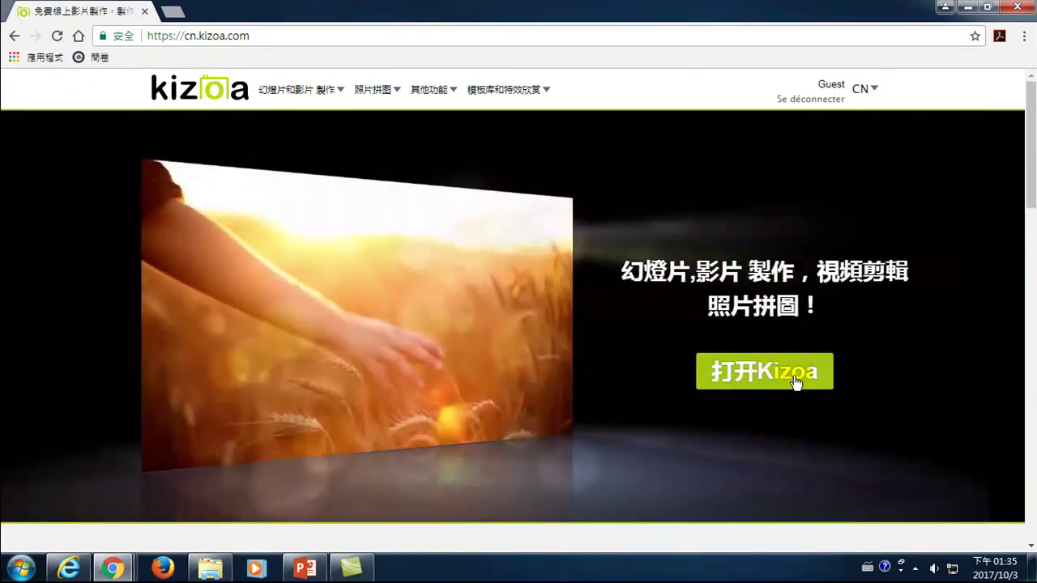
- Launch the editor with 打开Kizoa, decline translation with 不需要, and close the Kizoa Assistant popup
left_click(778, 374)
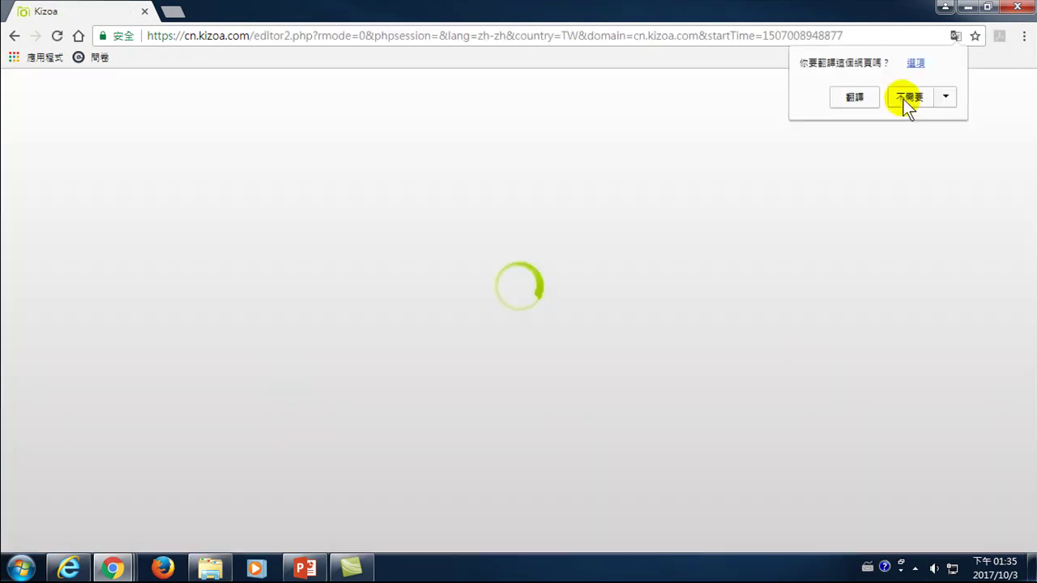
left_click(905, 97)
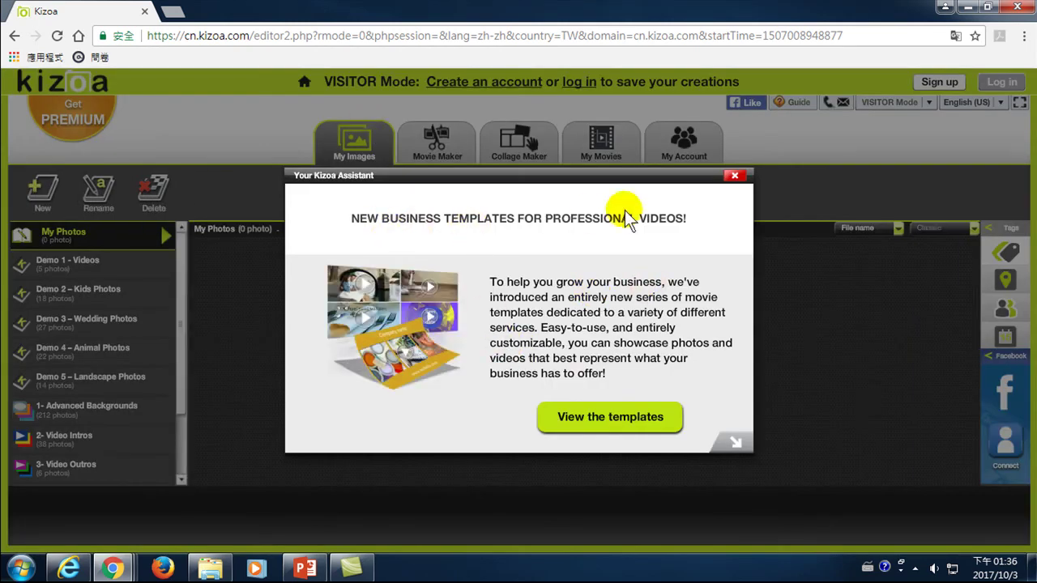
left_click(734, 176)
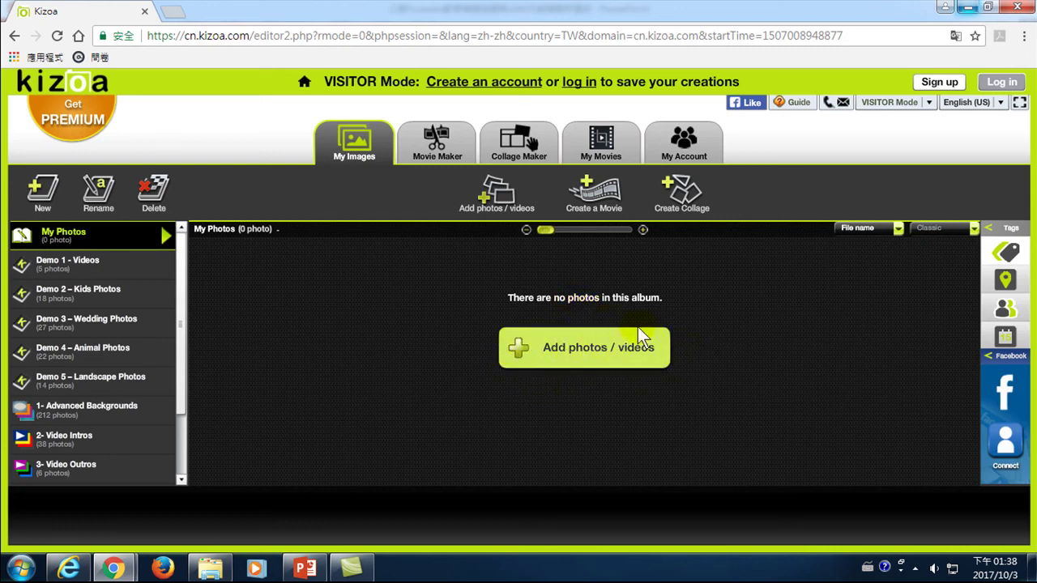
- Minimize Kizoa and open a new maximized Chrome window from the jump list
left_click(966, 8)
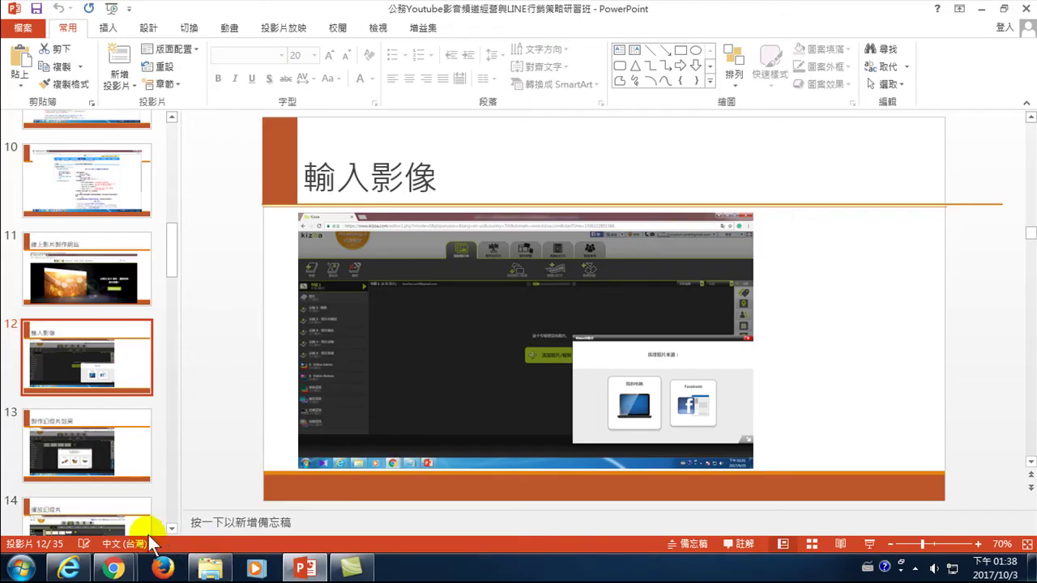
left_click(113, 569)
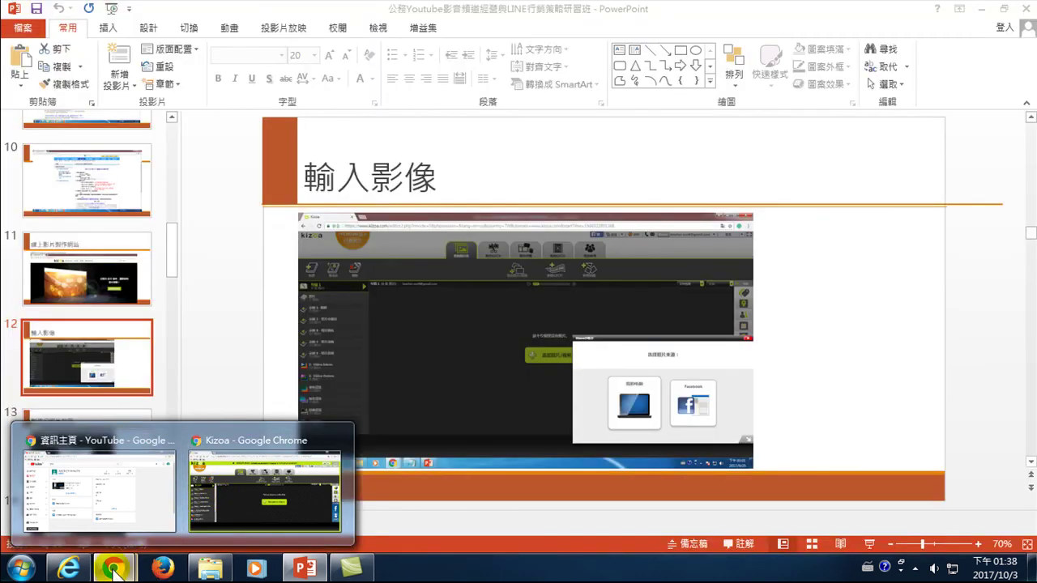
right_click(114, 569)
left_click(104, 488)
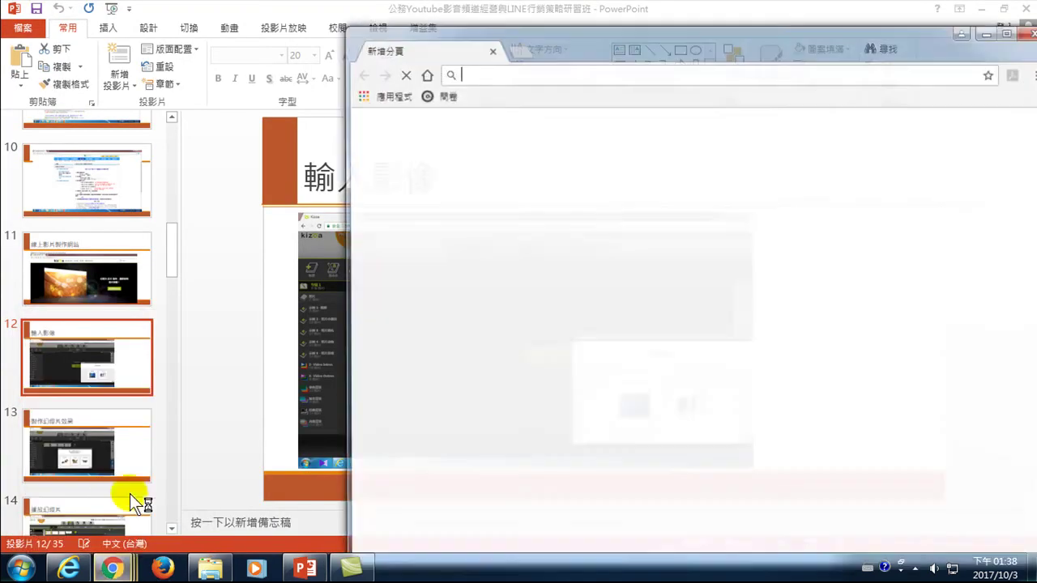
left_click(1001, 21)
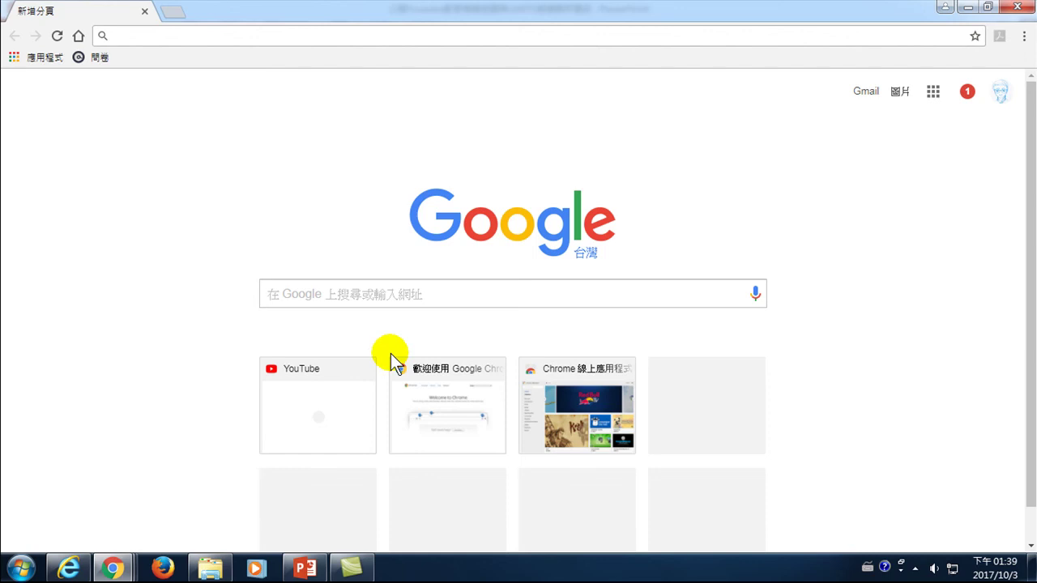
- Switch to the PowerPoint deck, then launch PowerPoint 2013 from the Start menu
mouse_move(210, 571)
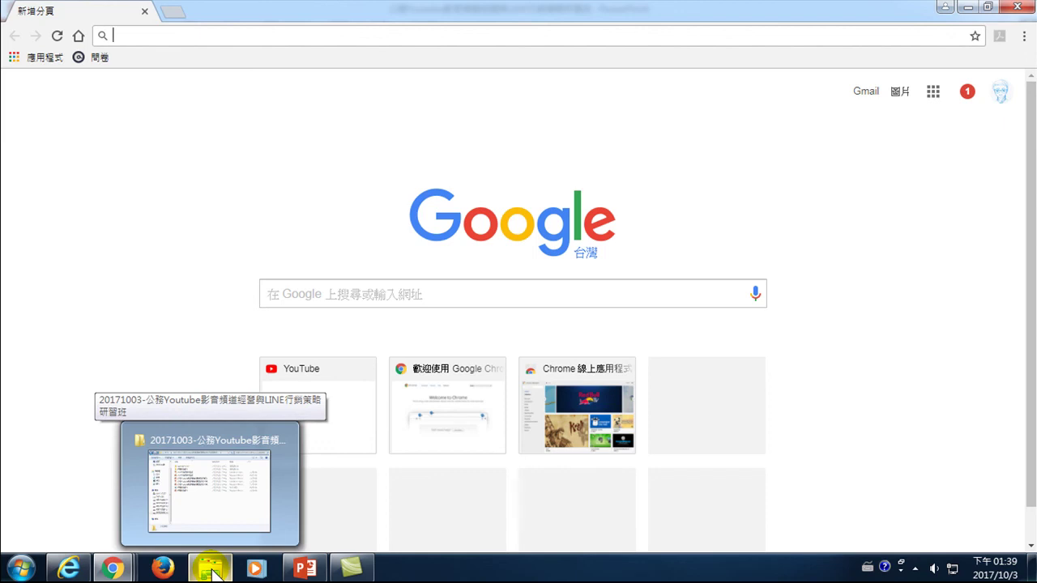
mouse_move(301, 572)
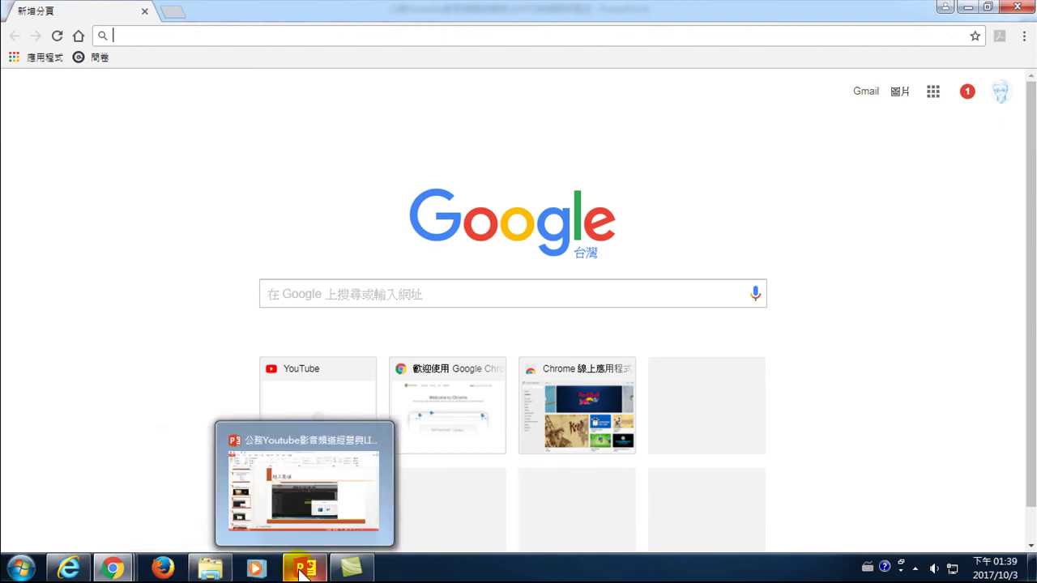
left_click(302, 571)
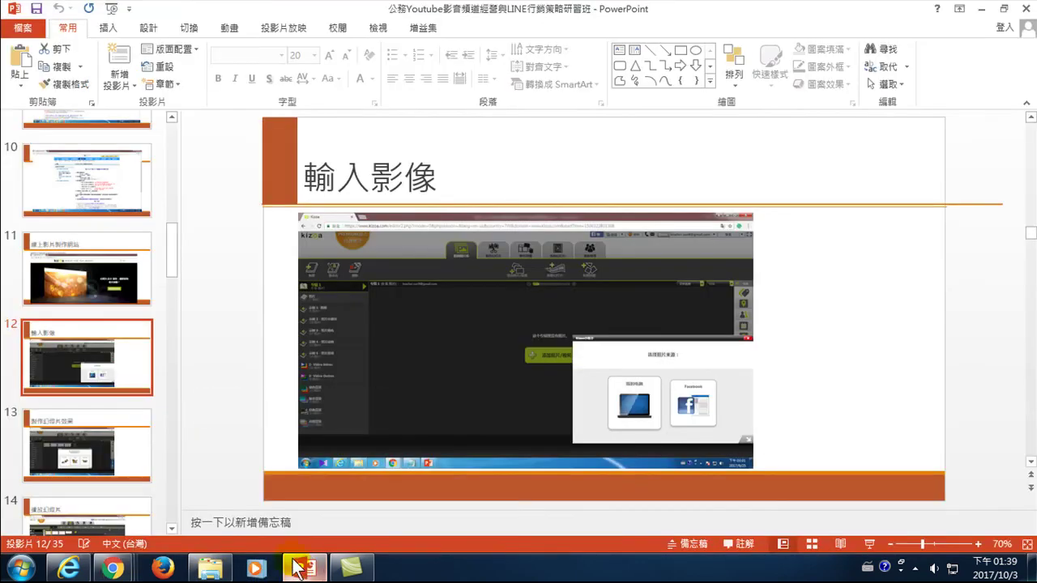
left_click(19, 568)
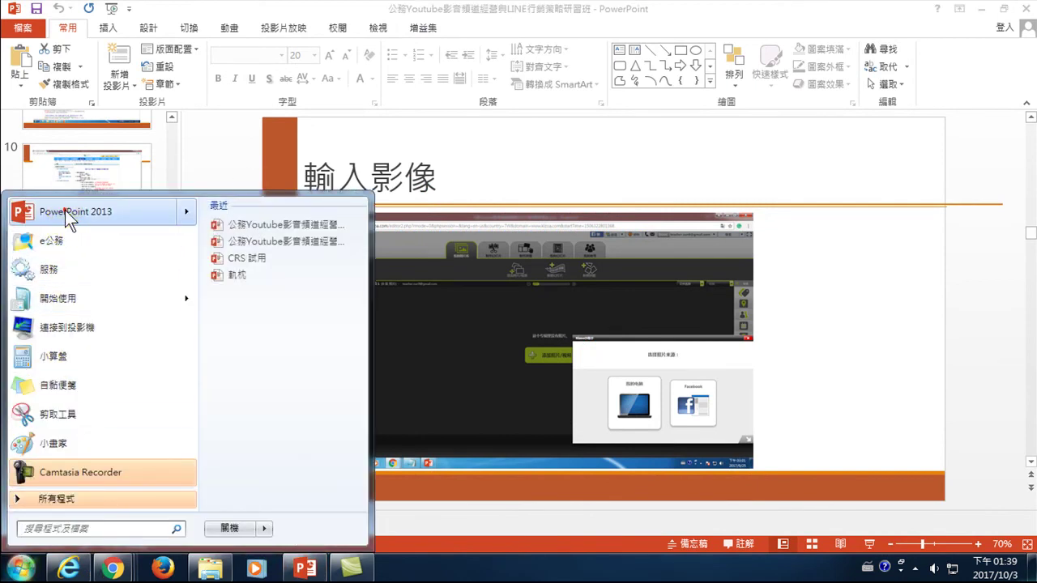
left_click(65, 209)
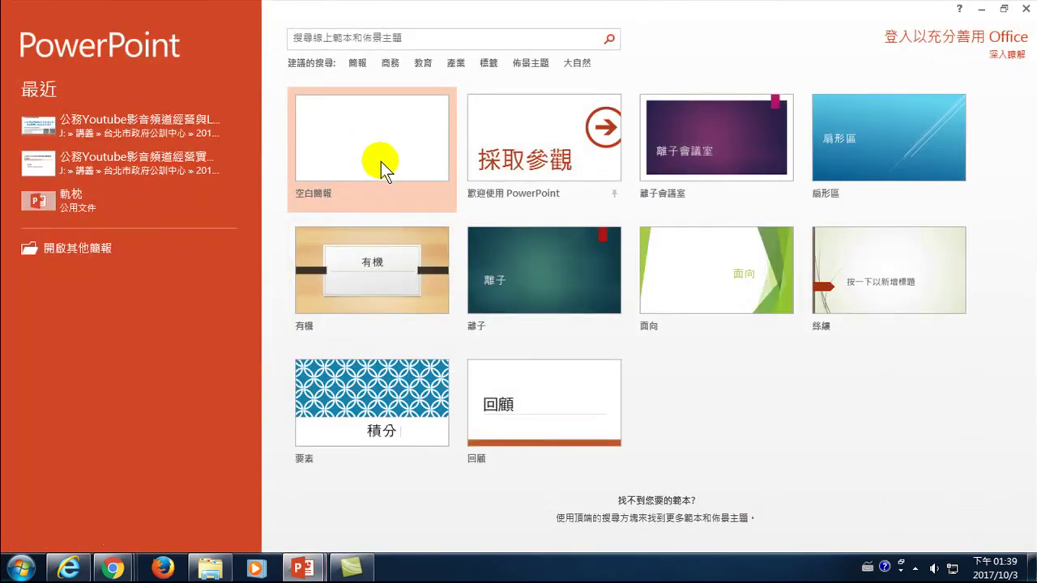
- Create a blank presentation, paste the Chrome new-tab screenshot, and resize it to fill the slide
left_click(359, 135)
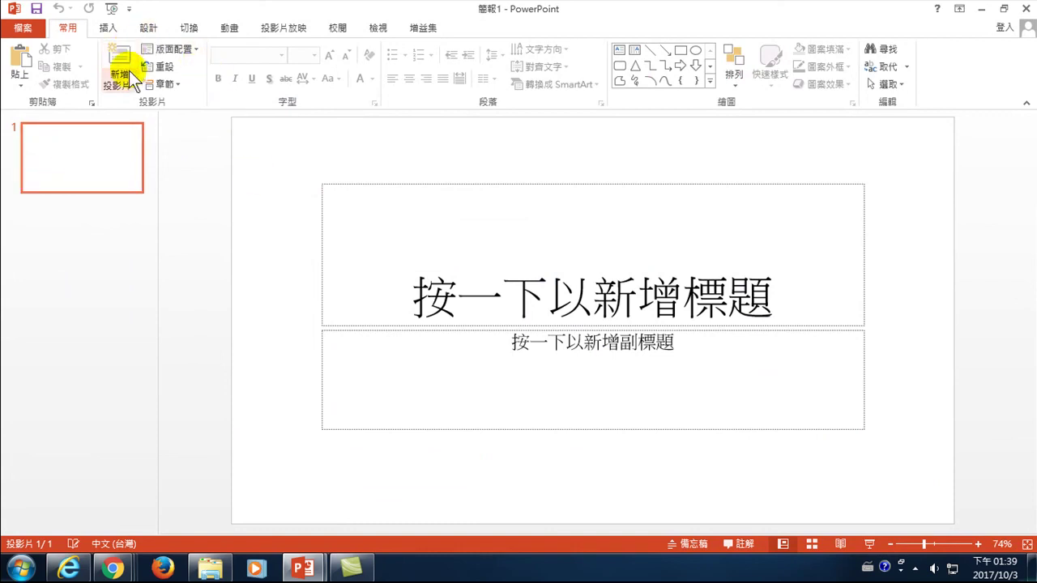
left_click(20, 61)
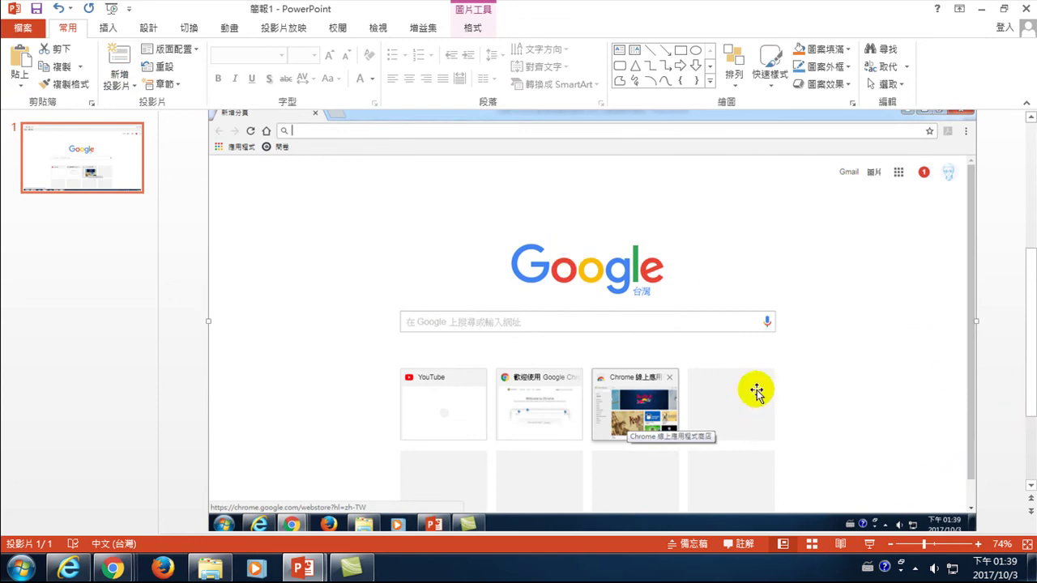
left_click_drag(467, 231, 483, 248)
left_click(890, 545)
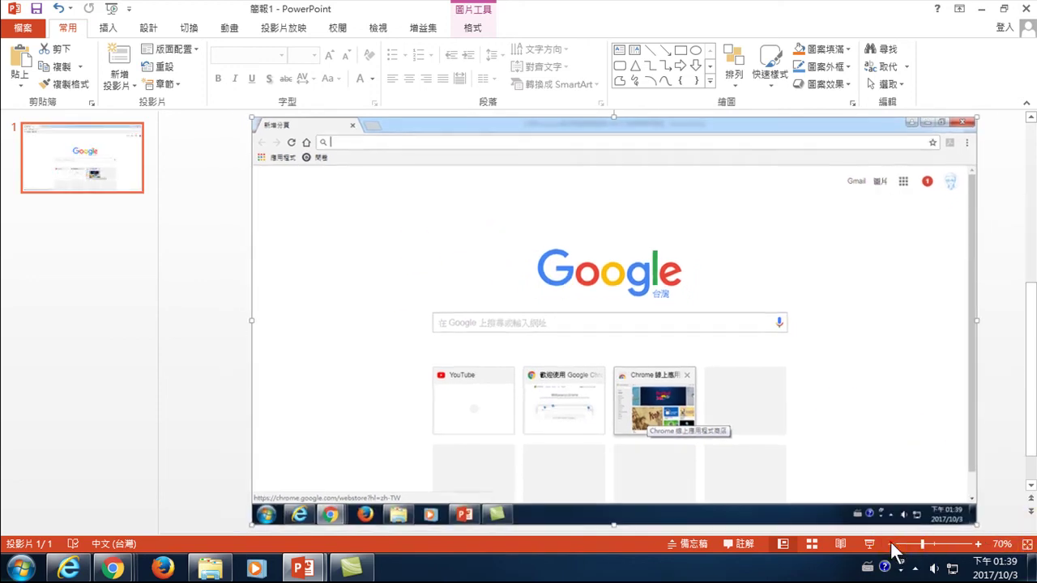
left_click(890, 544)
left_click_drag(925, 505, 883, 462)
left_click(982, 404)
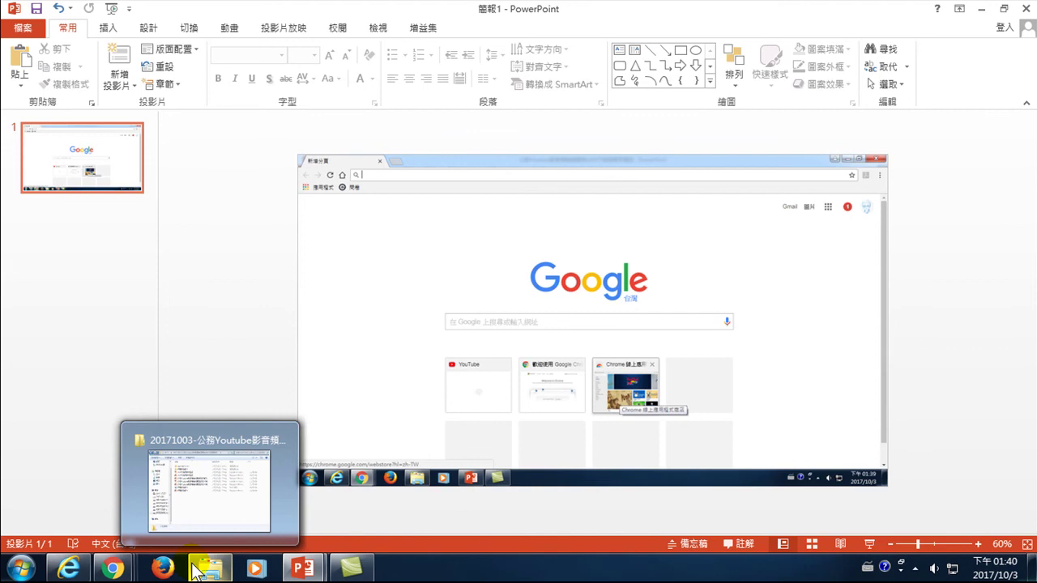
- In the Chrome new-tab window, search Google for 國立陽明大學 using Chinese input
mouse_move(113, 569)
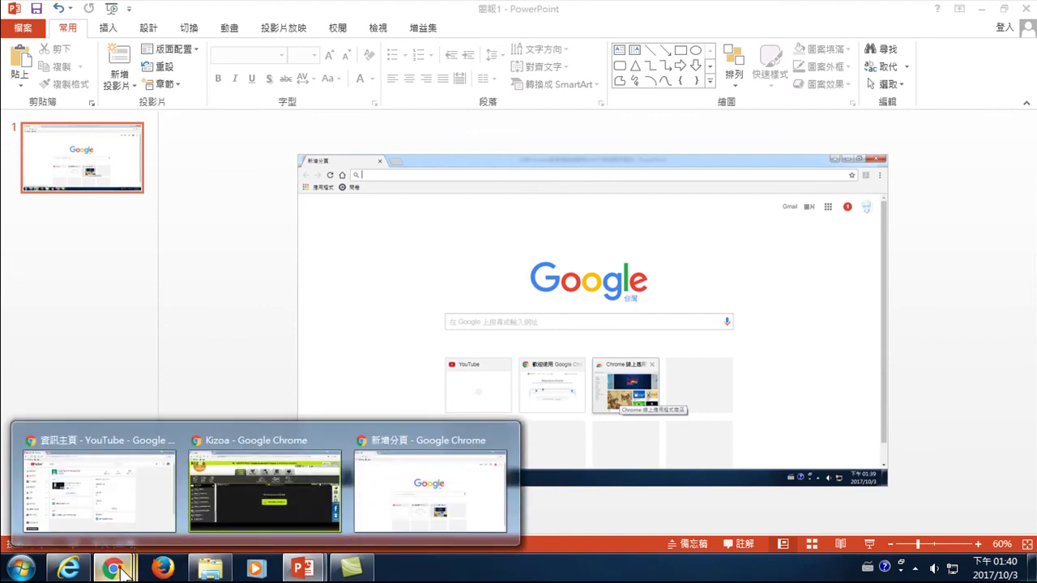
left_click(409, 496)
left_click(335, 297)
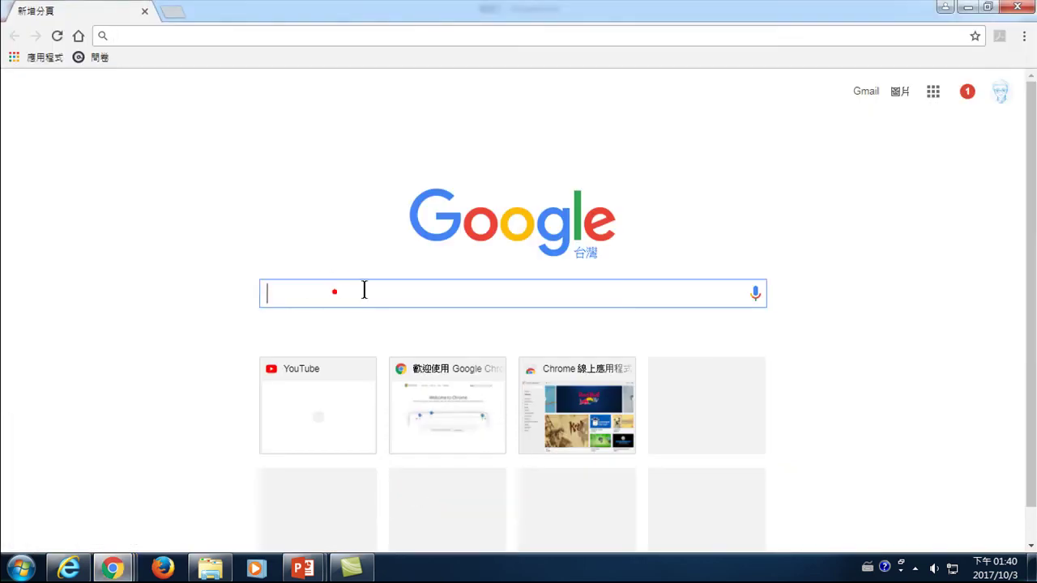
type("wimm")
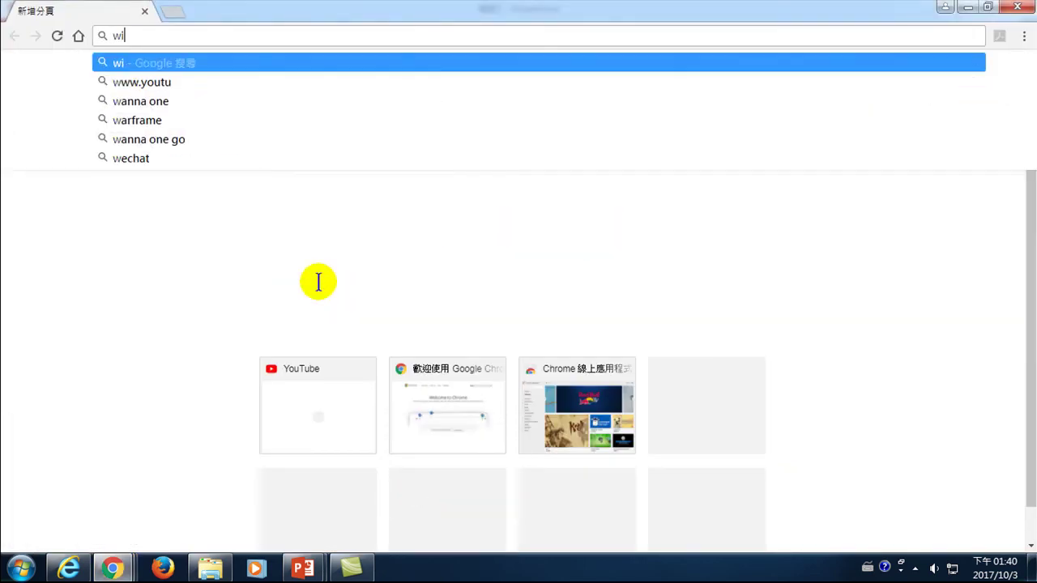
key("BackSpace")
key("BackSpace")
key("BackSpace")
key("BackSpace")
key("ctrl+space")
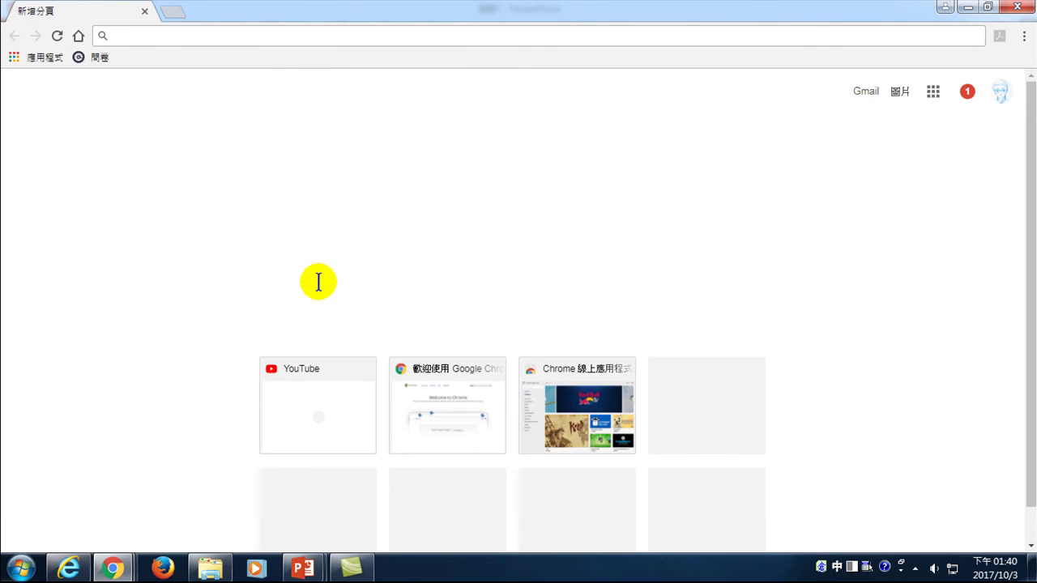
type("國立陽明大")
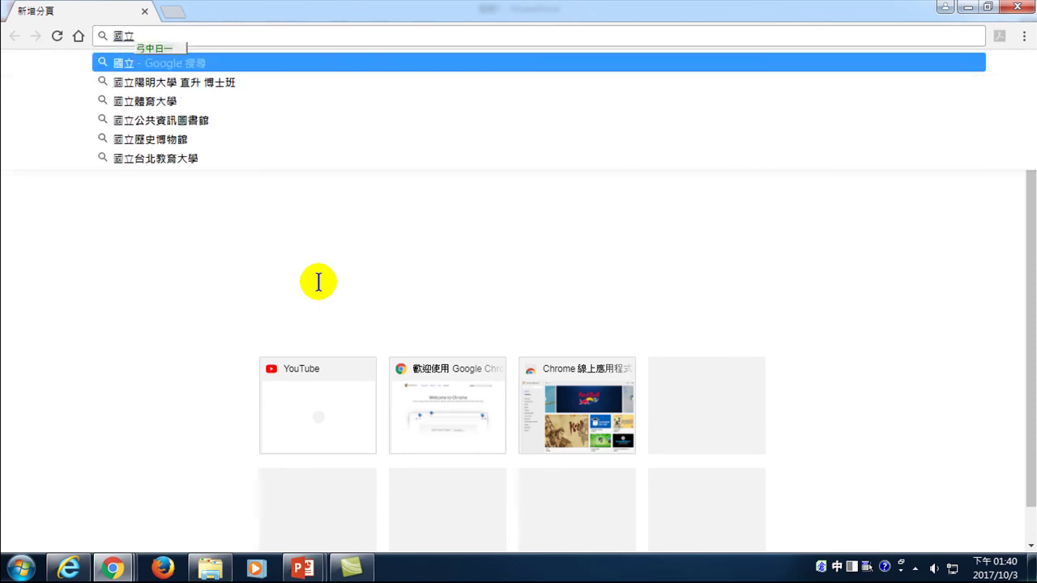
type("學")
key("ctrl+space")
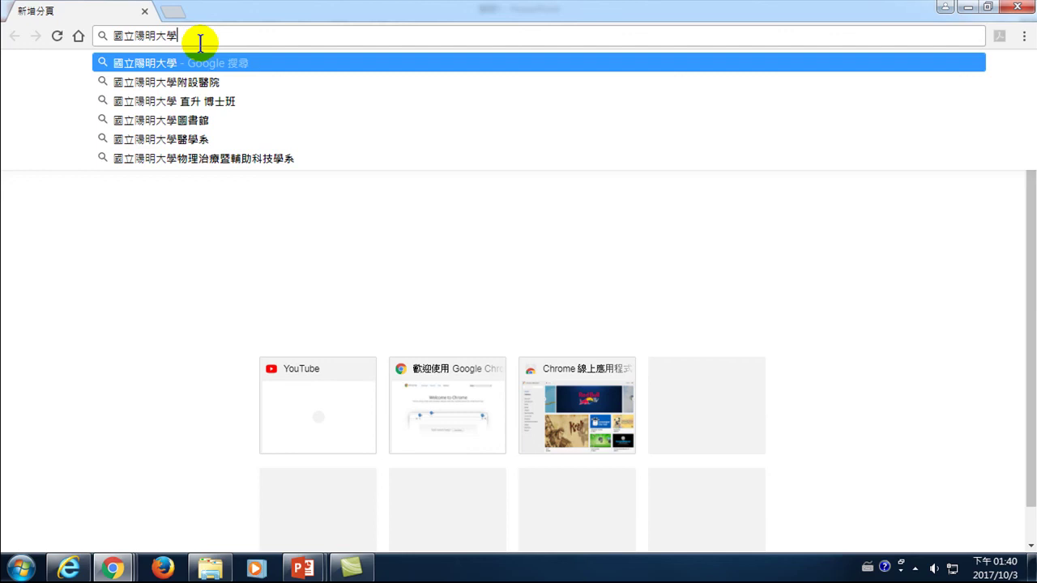
key("Return")
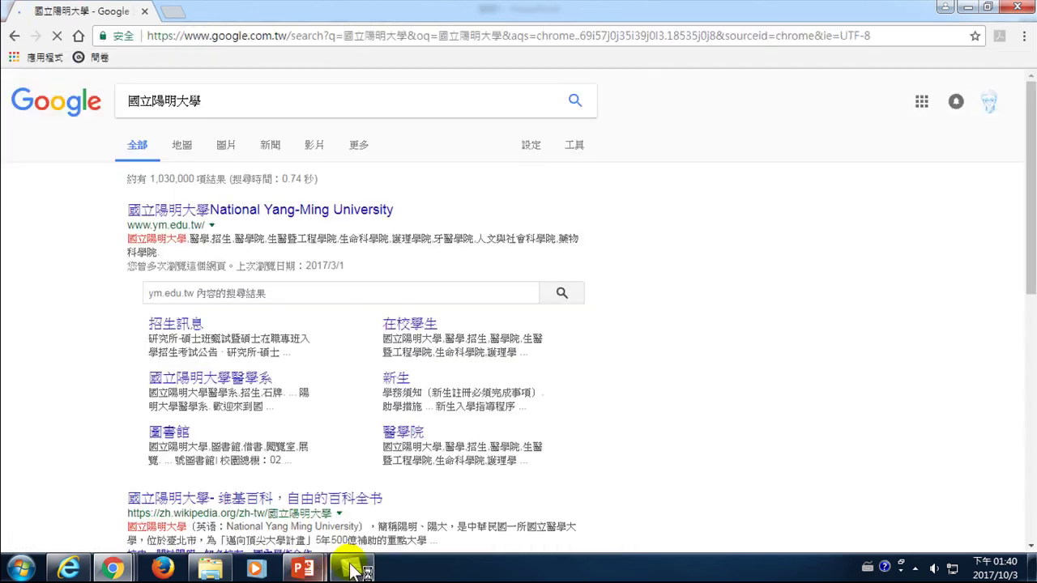
- Add slide 2 to 簡報1 and paste the 國立陽明大學 suggestions screenshot, resized to fit
mouse_move(298, 571)
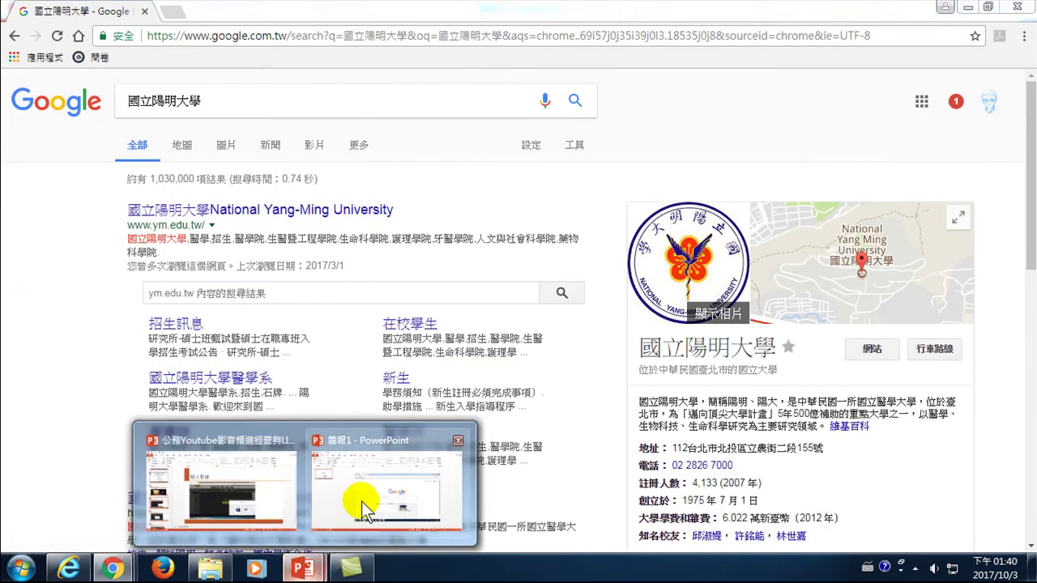
left_click(352, 447)
left_click(114, 55)
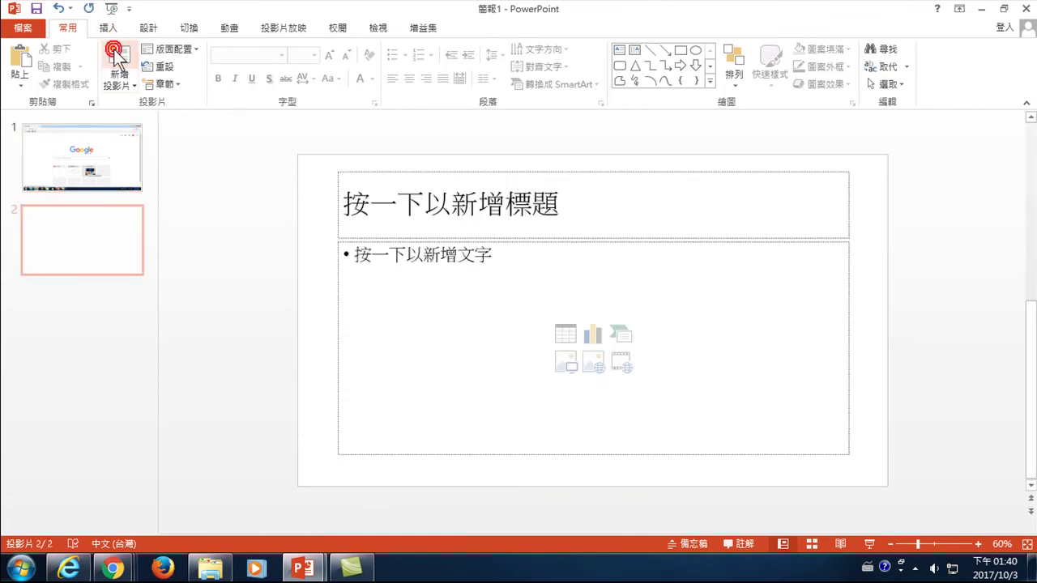
right_click(239, 178)
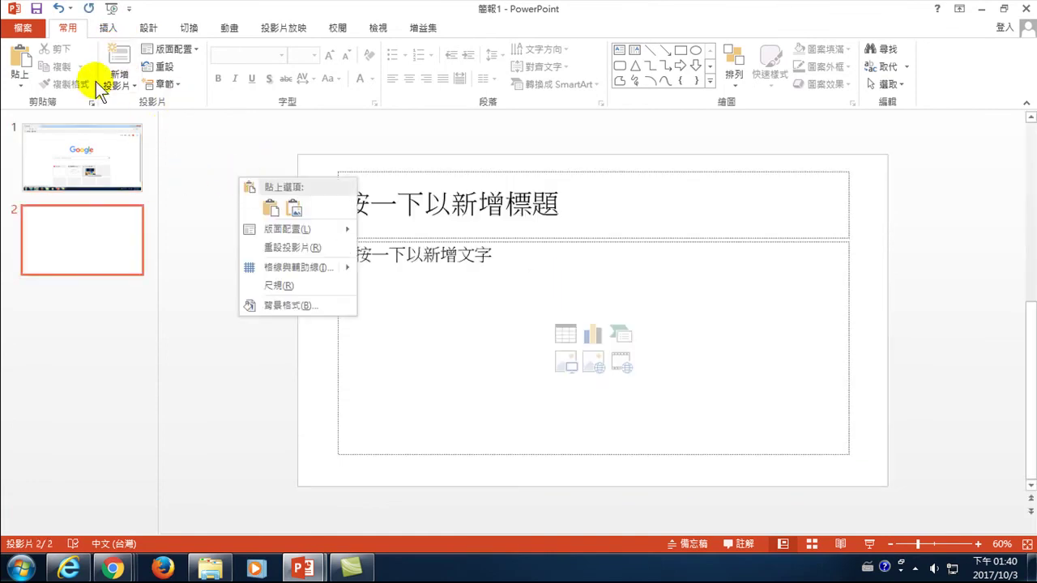
left_click(24, 61)
mouse_move(428, 220)
left_mouse_down()
mouse_move(454, 238)
mouse_move(440, 232)
left_mouse_up()
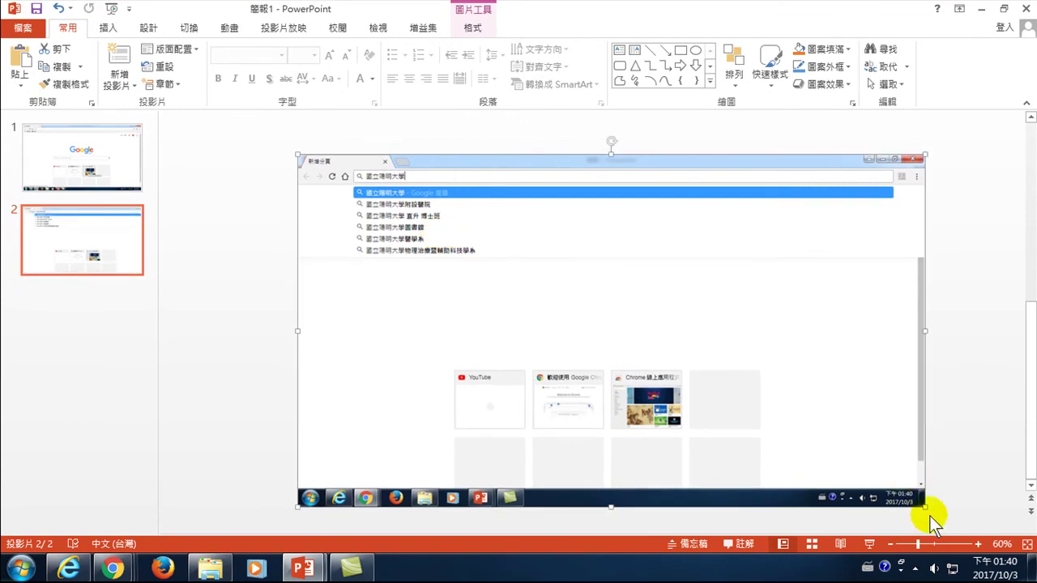
left_click_drag(924, 506, 881, 437)
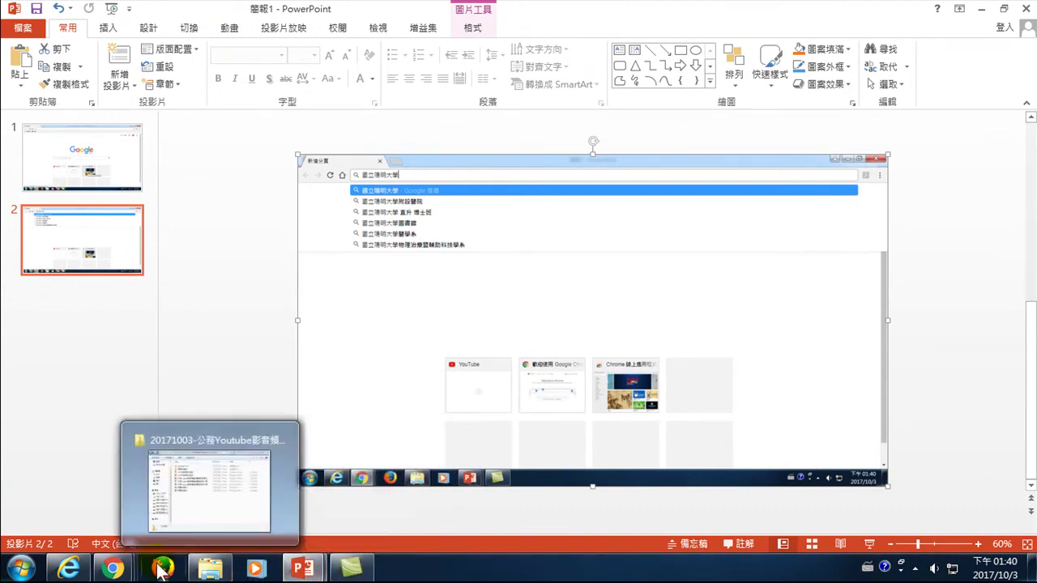
- Switch to the Chrome window titled 國立陽明大學 - Google 搜尋
mouse_move(113, 570)
left_click(387, 484)
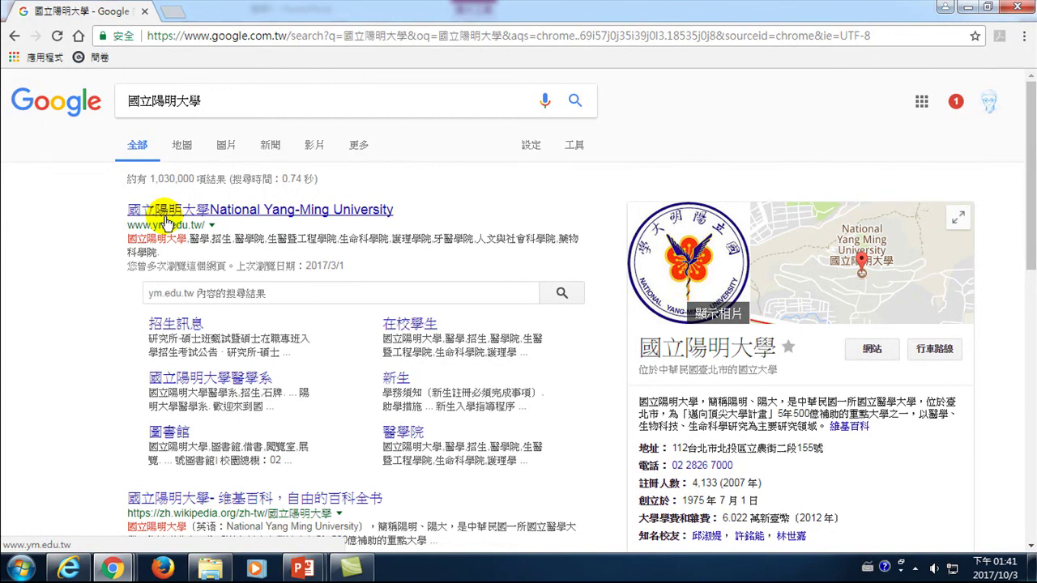
- Add slide 3 with the pasted 國立陽明大學 Google results screenshot, nudged and shrunk to fit
mouse_move(326, 561)
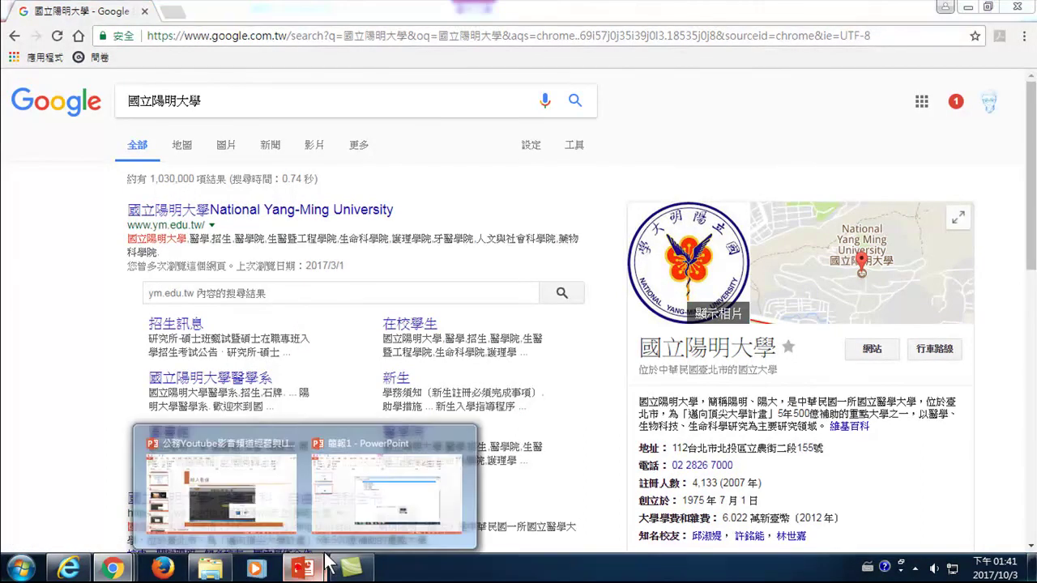
left_click(403, 489)
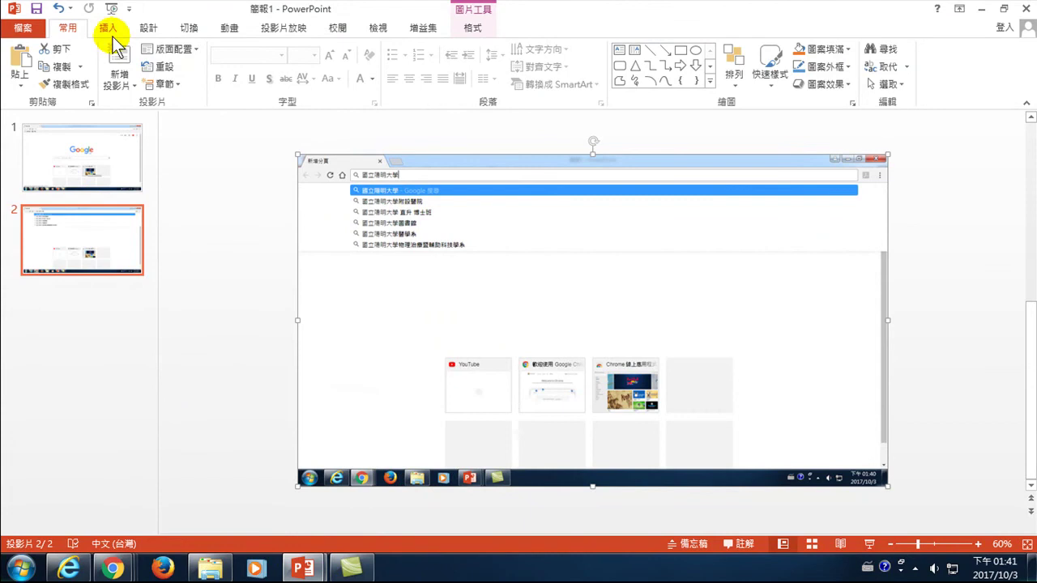
left_click(117, 62)
right_click(257, 215)
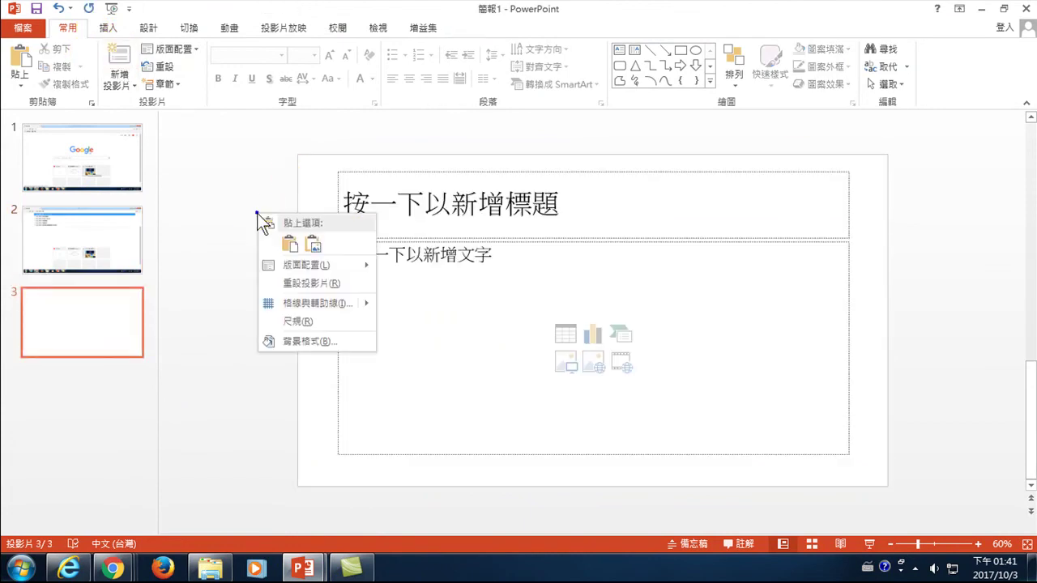
left_click(23, 56)
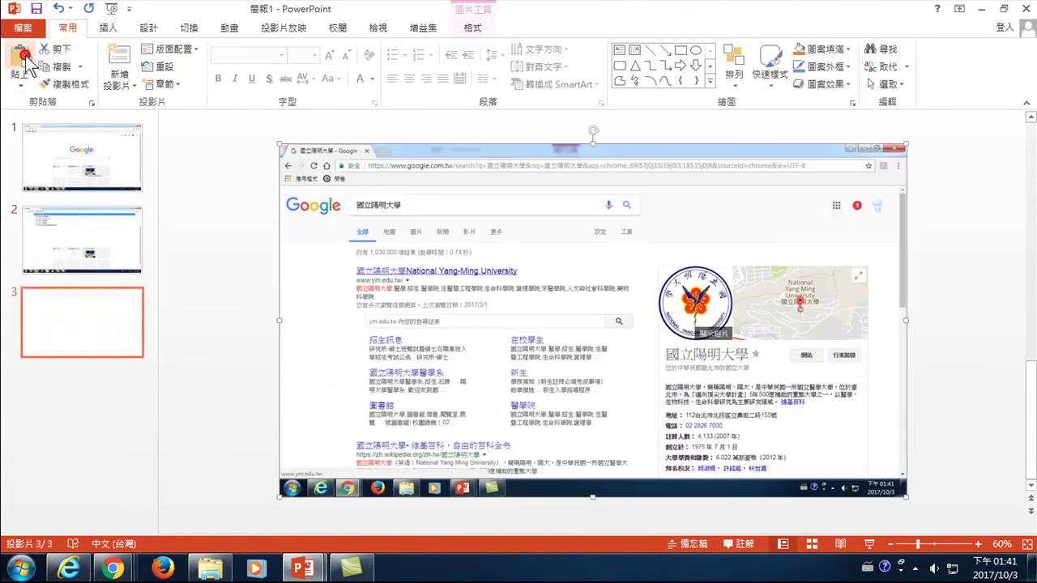
left_click_drag(340, 197, 359, 207)
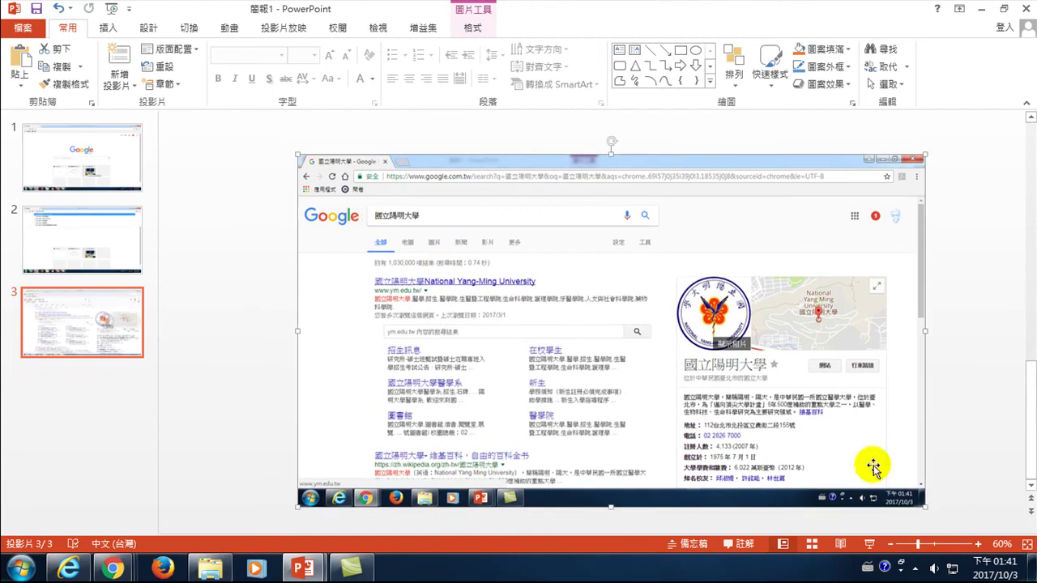
left_click_drag(922, 504, 883, 452)
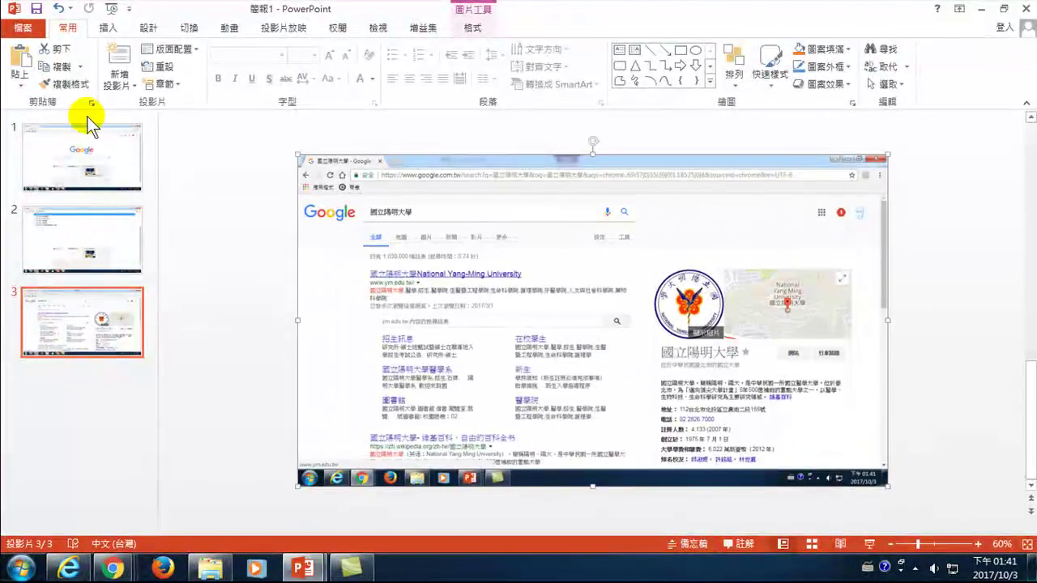
left_click(115, 569)
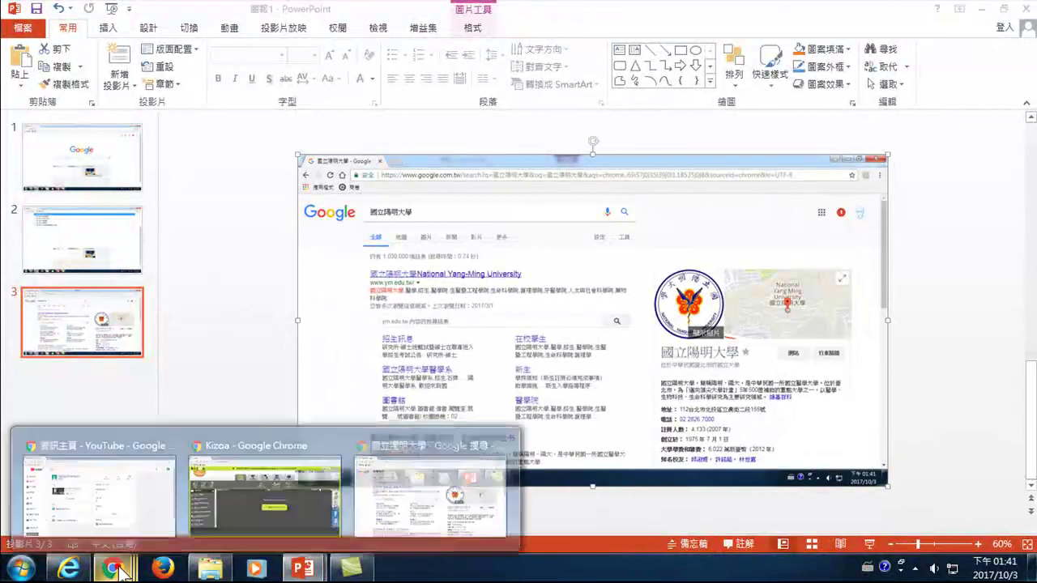
- Open the web.ym.edu.tw home page from the Google results, then add a blank fourth slide
left_click(365, 504)
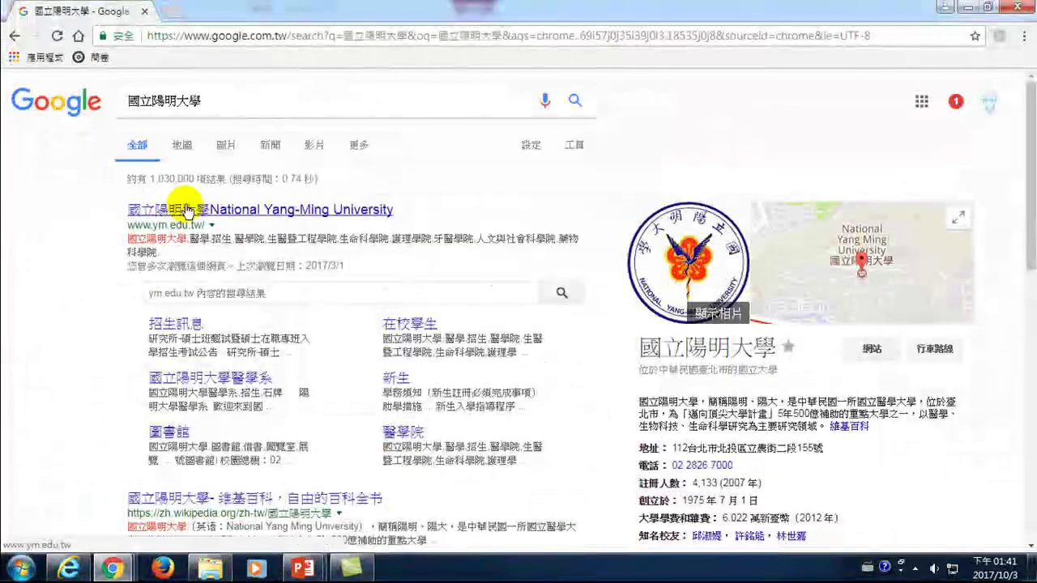
left_click(185, 211)
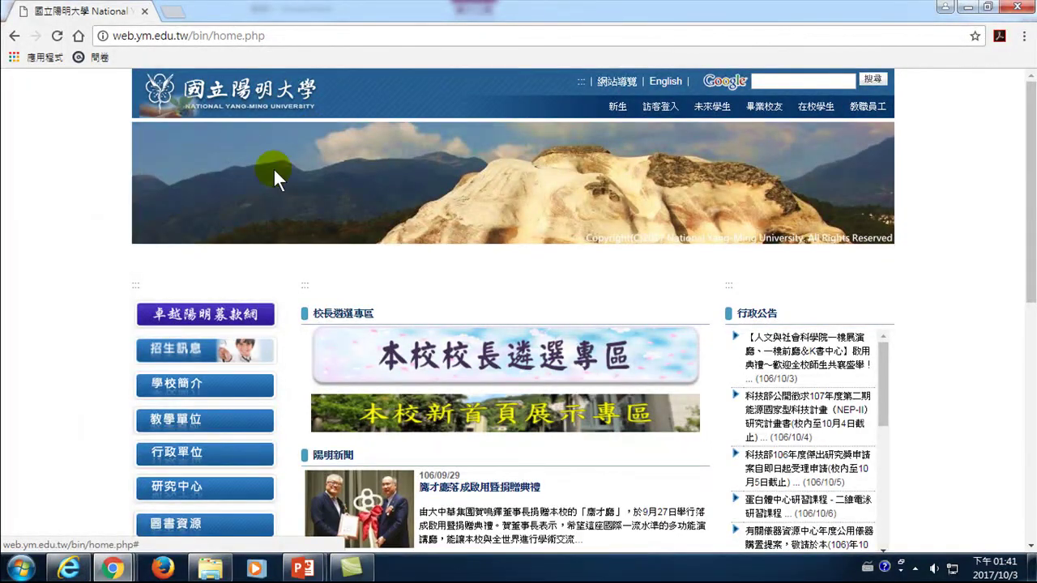
left_click(303, 568)
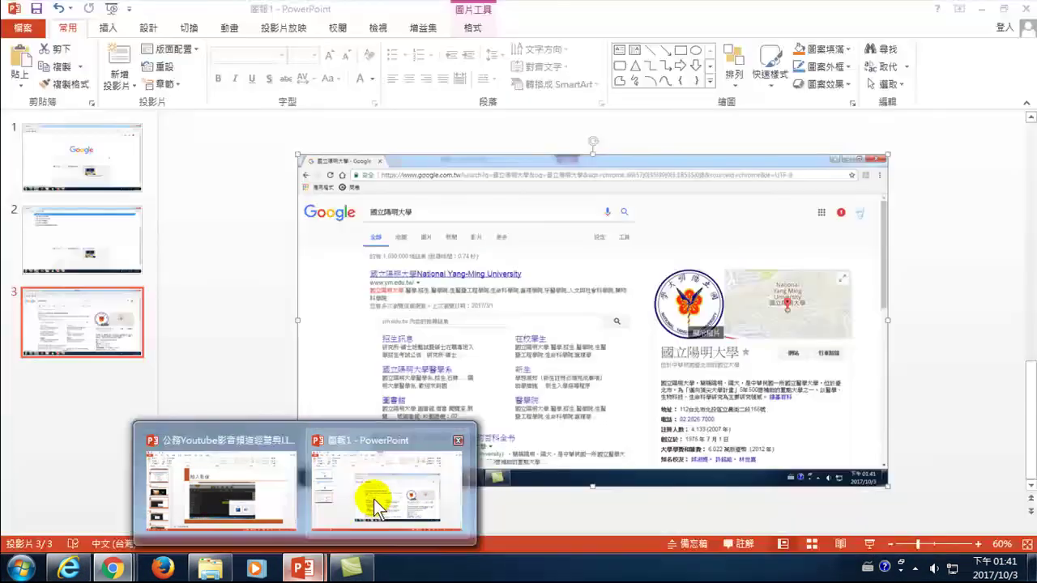
left_click(371, 497)
left_click(121, 58)
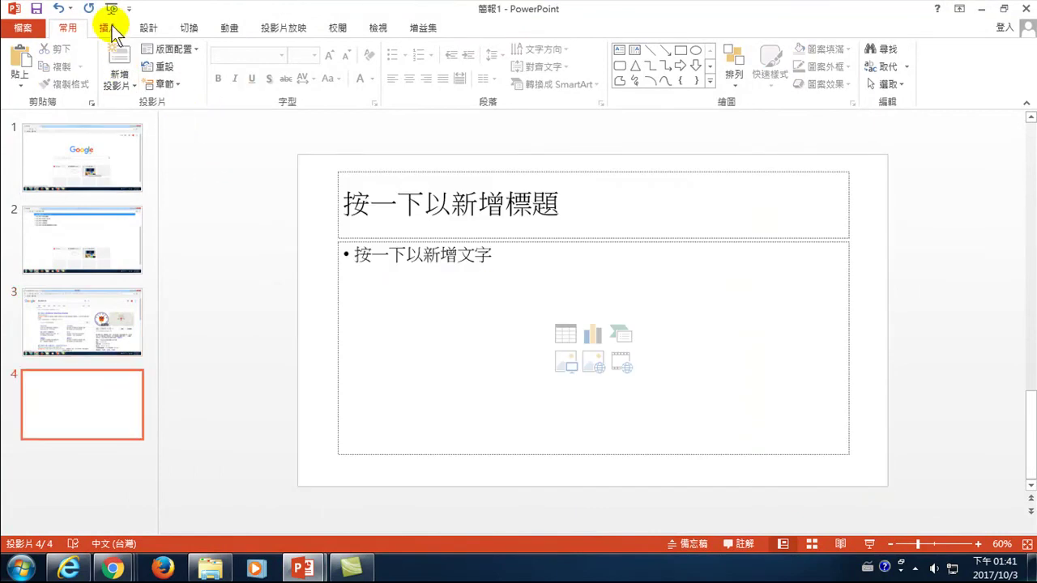
- Paste the university home page screenshot onto slide 4 and shrink it to fit
left_click(20, 61)
left_click_drag(433, 245, 415, 226)
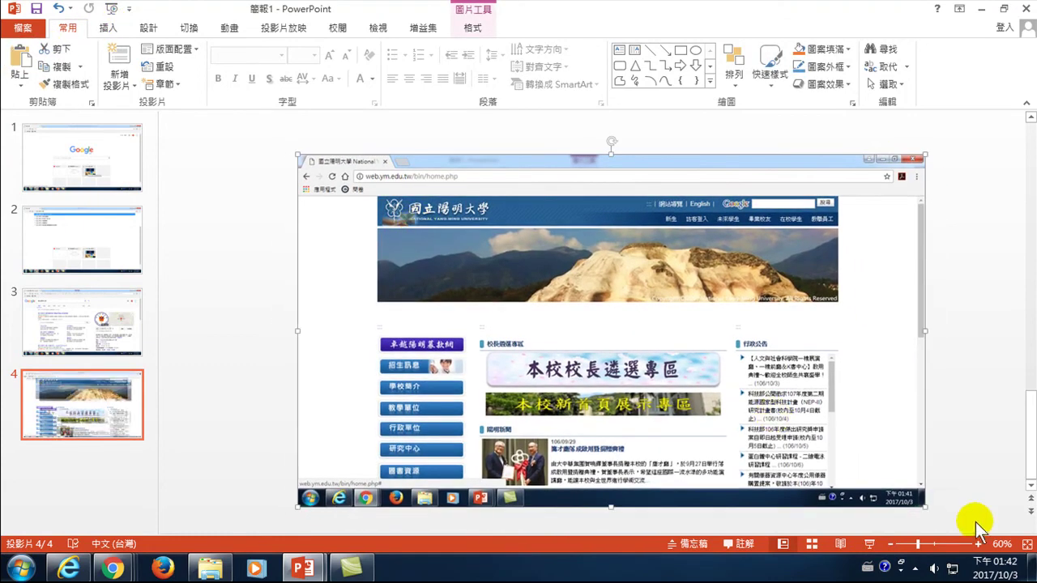
left_click_drag(921, 508, 884, 465)
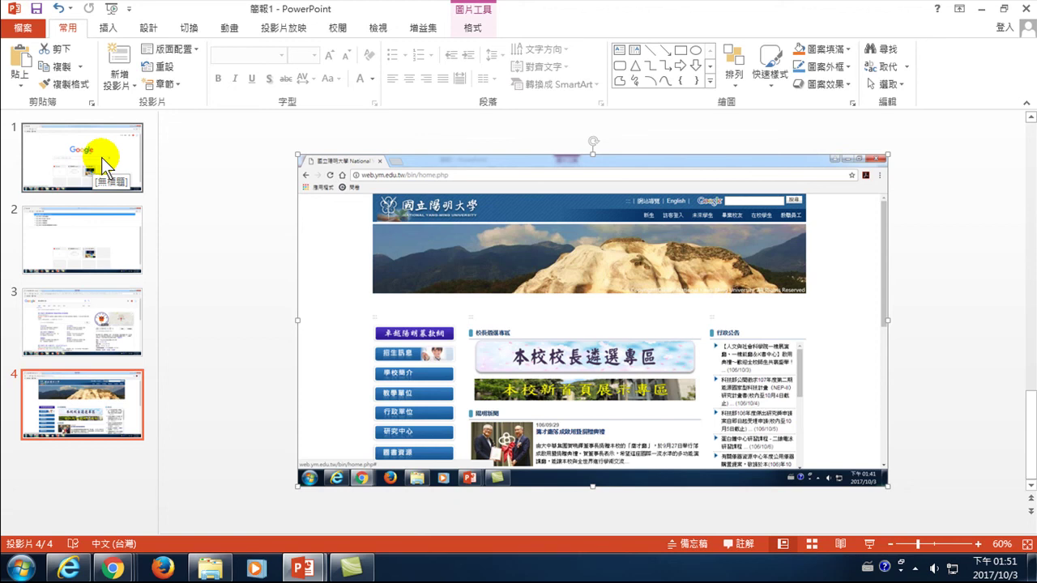
- Review slides 1–4, ending on the homepage slide, and open the File Info page
left_click(102, 157)
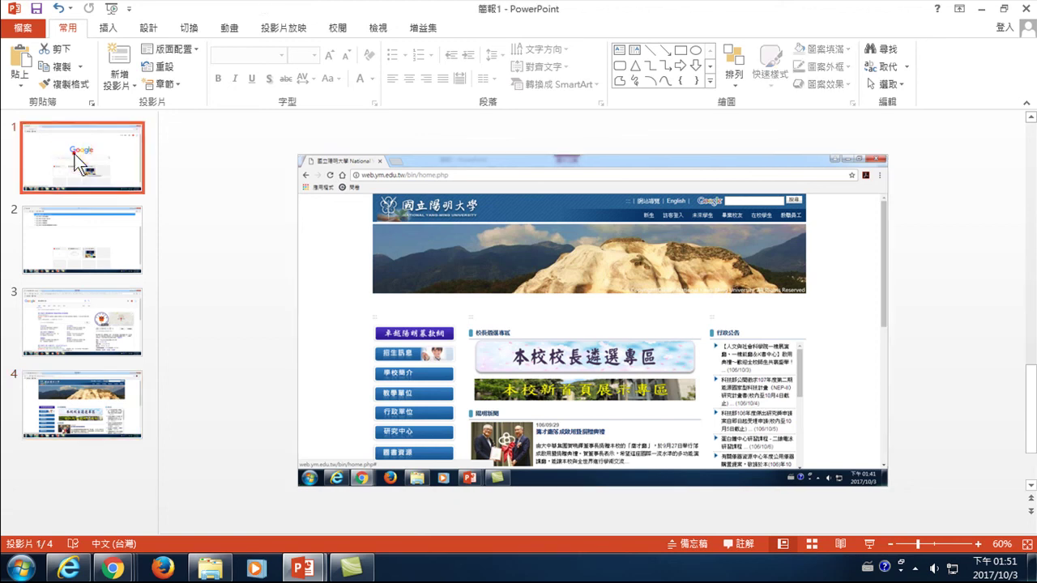
left_click(70, 220)
left_click(81, 333)
left_click(77, 376)
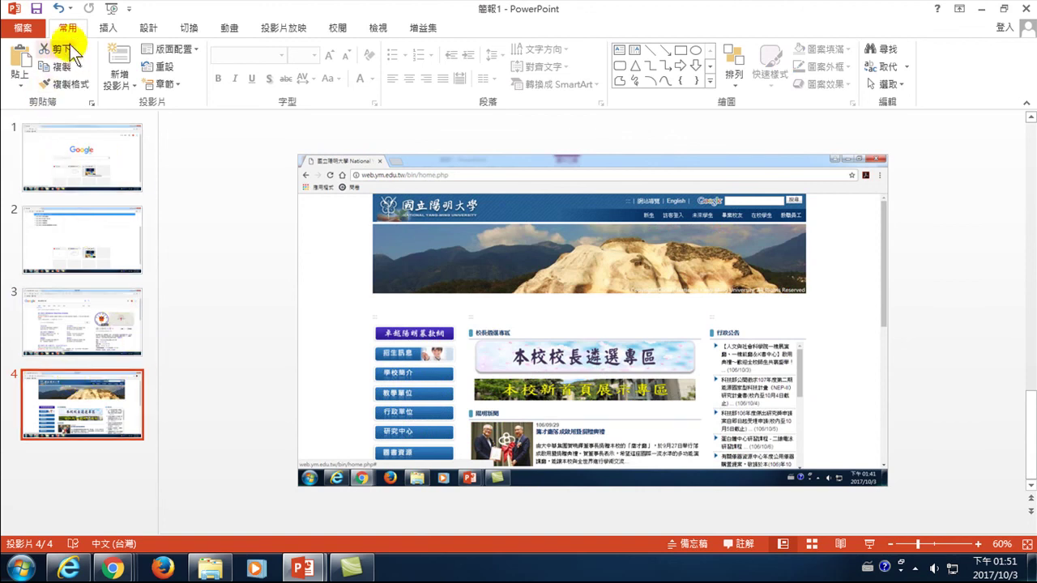
left_click(19, 30)
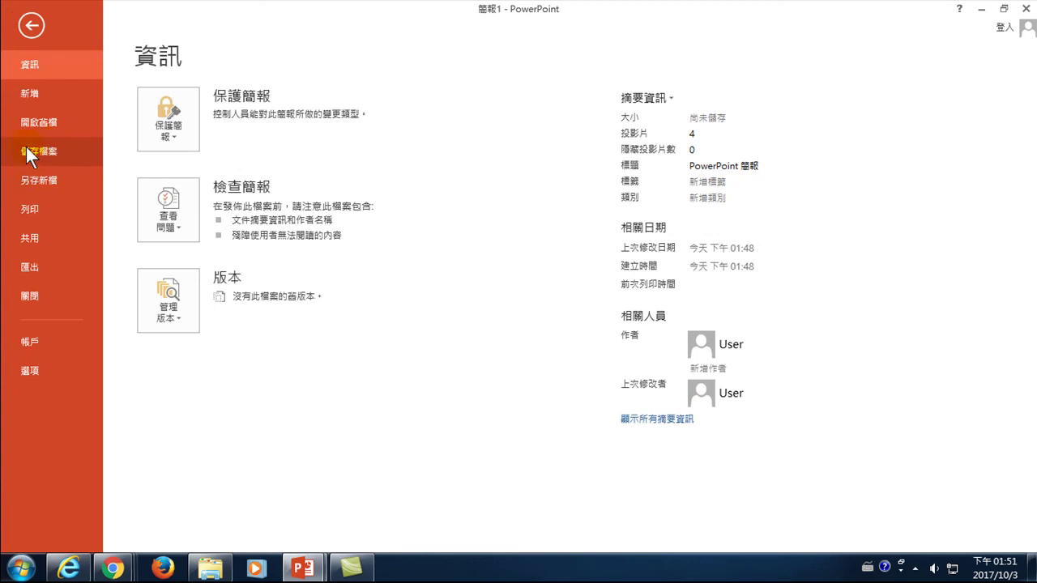
- Start Save As and browse to the DATA (D:)\0Youtube+Line folder
left_click(31, 174)
left_click(424, 285)
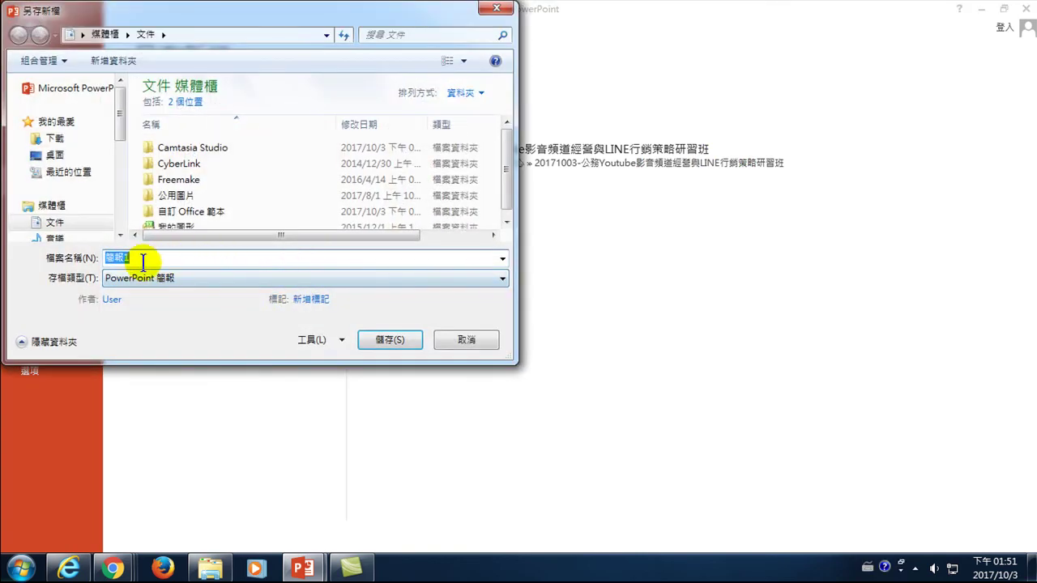
left_click_drag(119, 126, 119, 185)
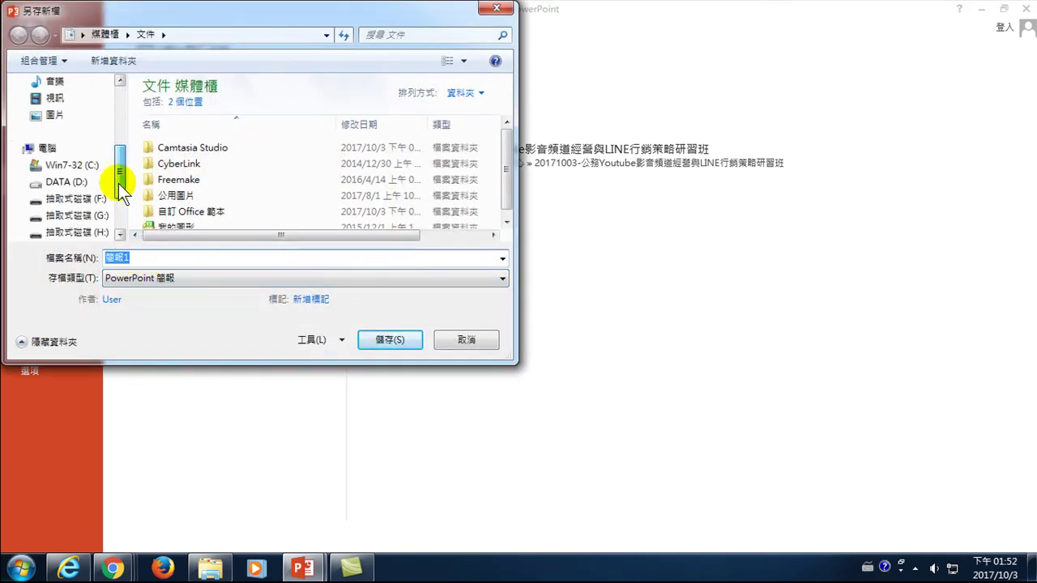
left_click_drag(119, 180, 122, 204)
left_click(67, 131)
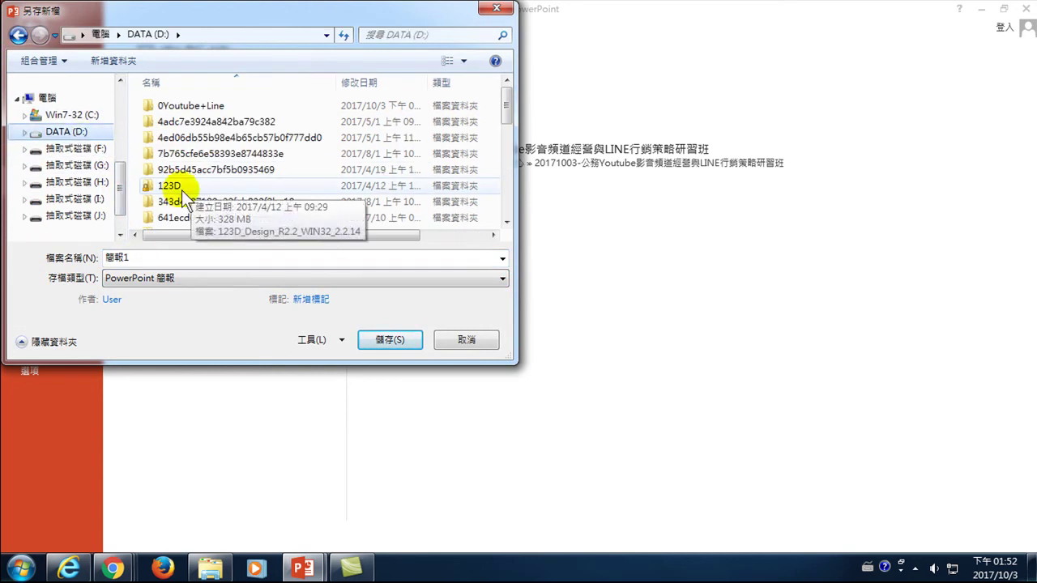
left_click(182, 185)
double_click(146, 106)
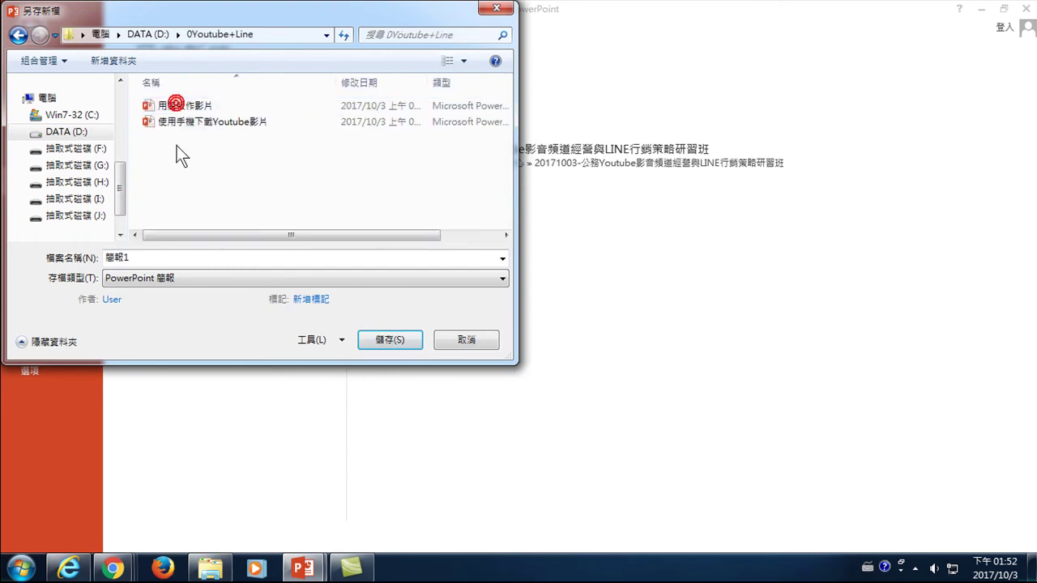
- Name the file 如何找到國立陽明大學網站 and save it
left_click(197, 260)
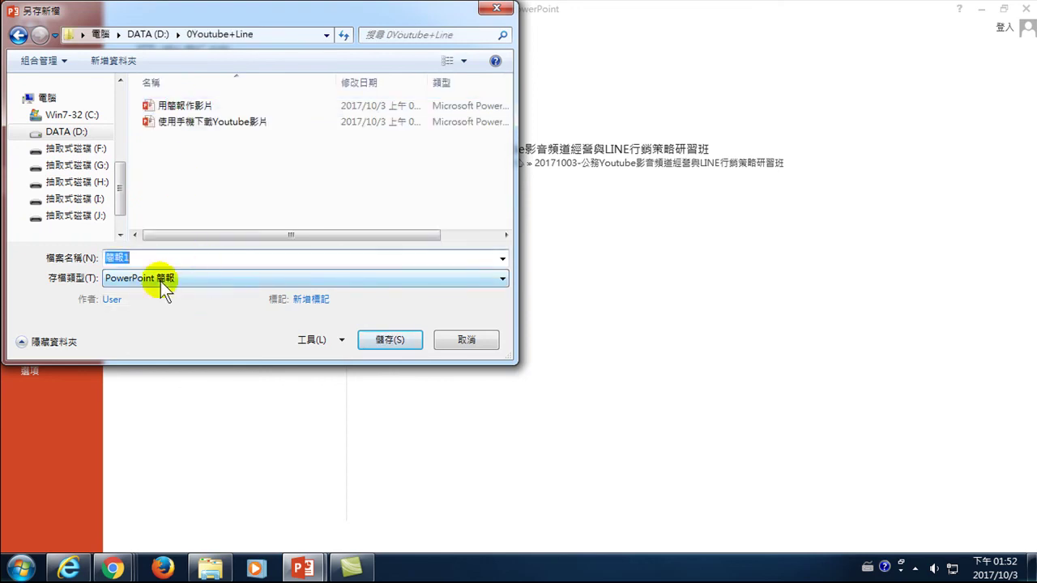
key("ctrl+shift")
type("wi立")
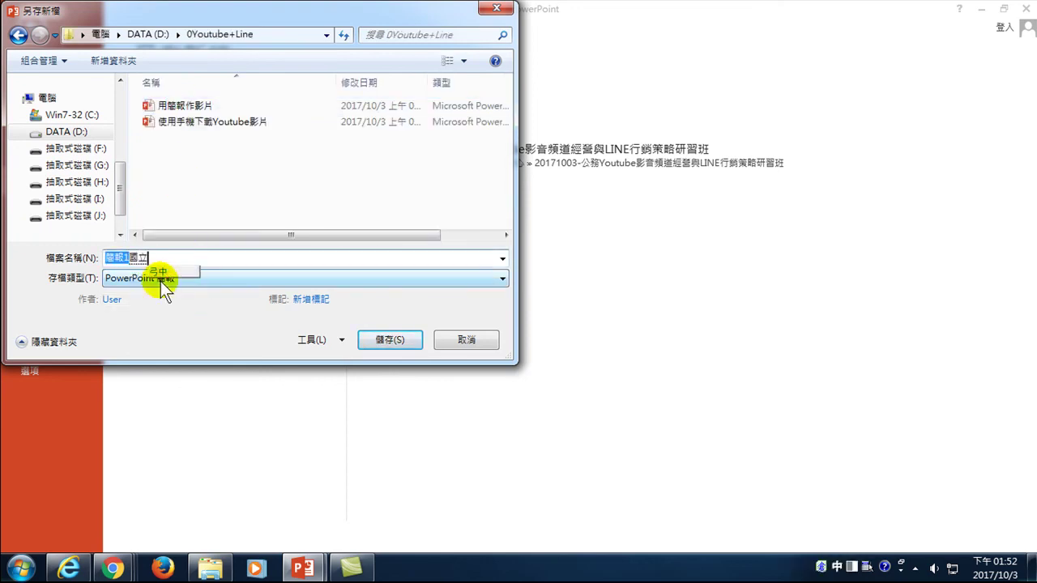
type("陽明大學人口")
type("網站")
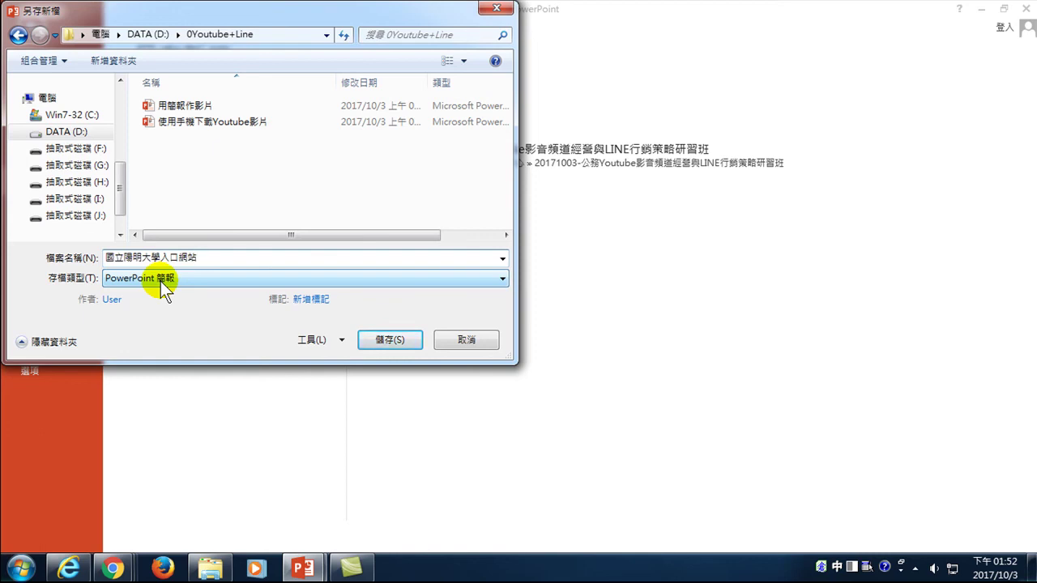
key("Home")
key("Down")
key("Return")
type("何找到")
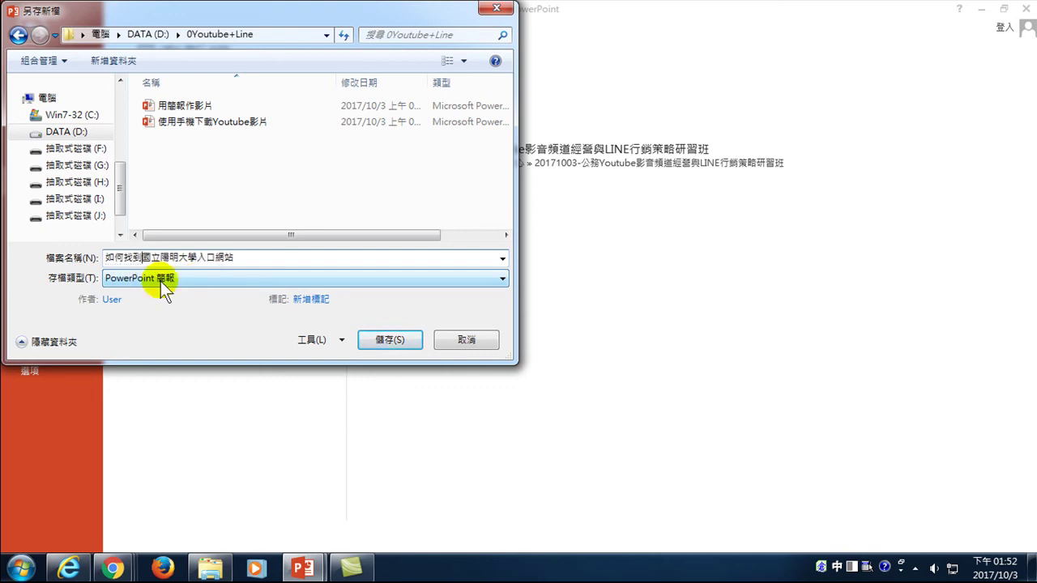
key("Delete")
key("Delete")
left_click(390, 339)
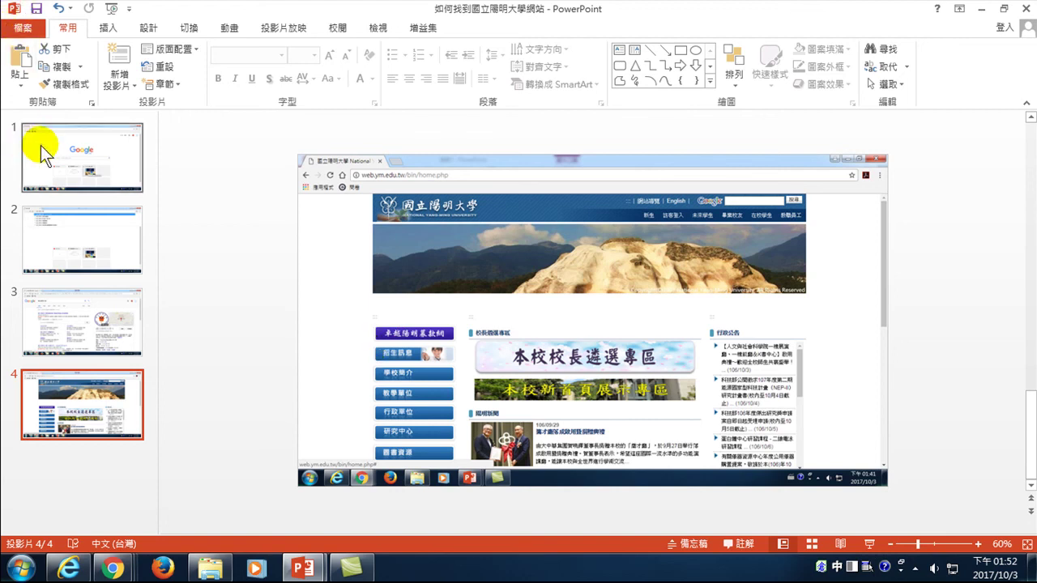
- Export the presentation with the file type changed to JPEG 檔案交換格式
left_click(76, 232)
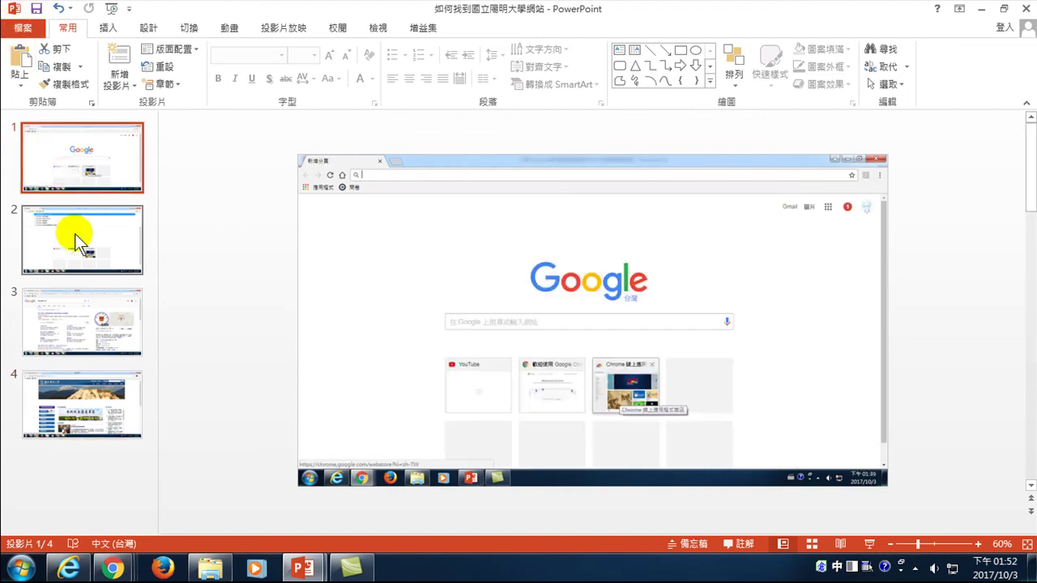
left_click(23, 27)
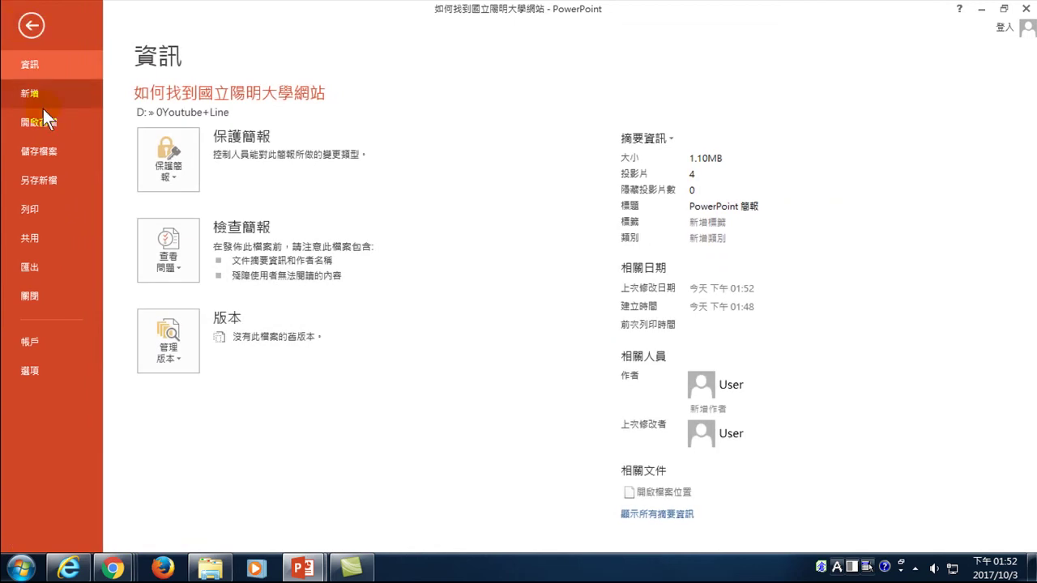
left_click(44, 265)
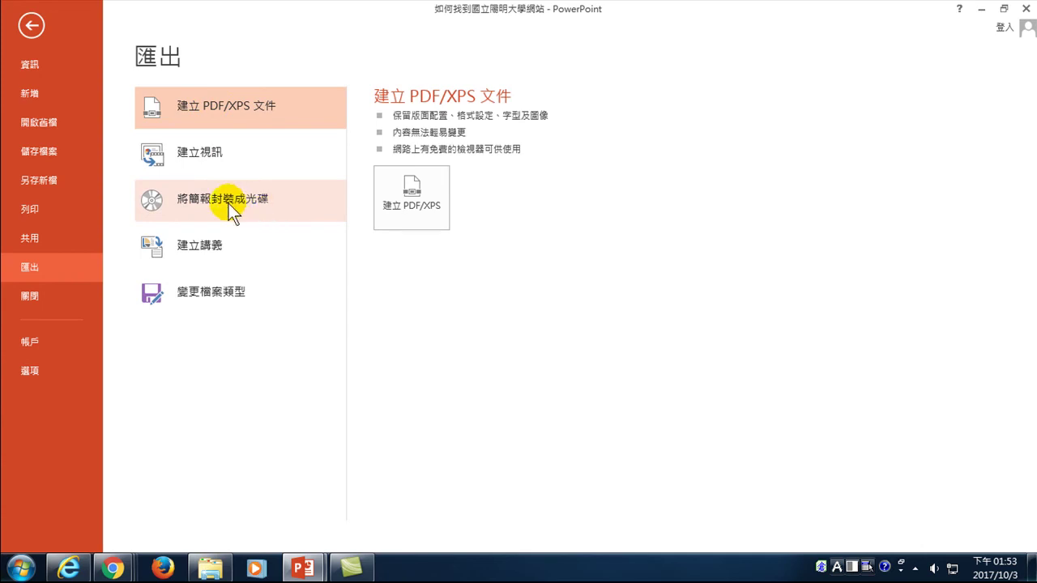
left_click(210, 292)
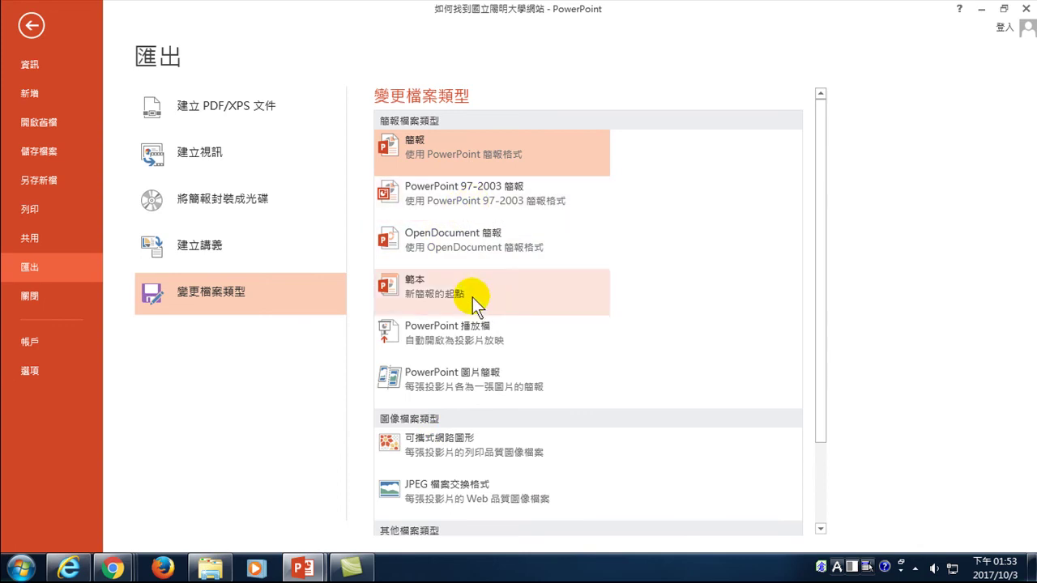
left_click_drag(819, 232, 819, 304)
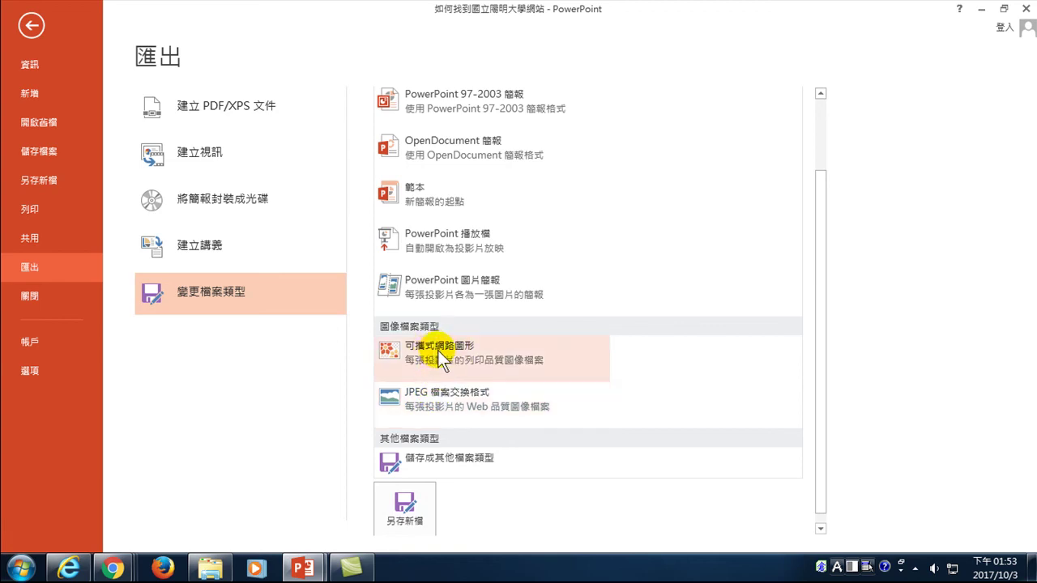
left_click(436, 393)
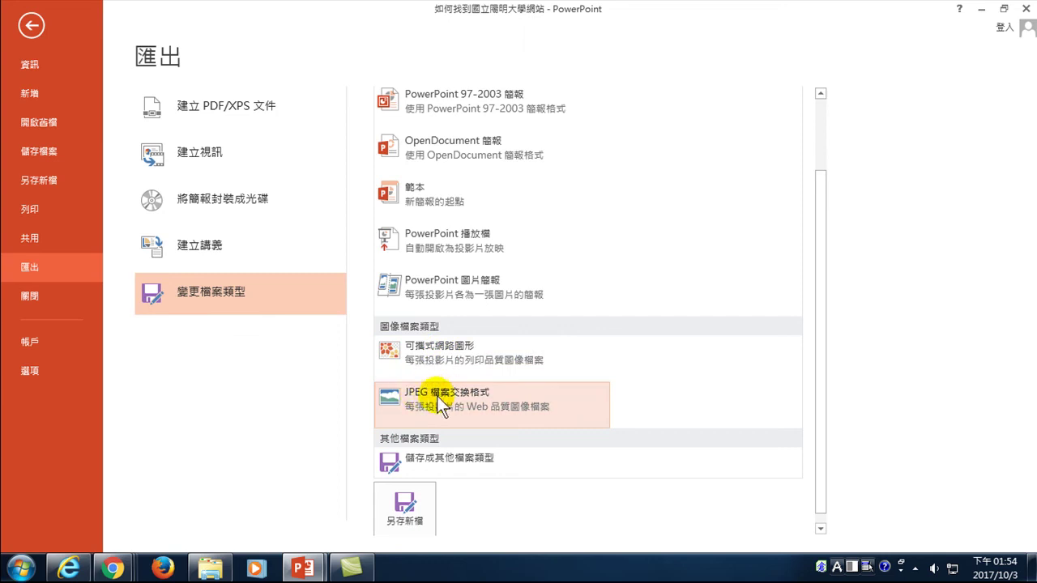
left_click(409, 509)
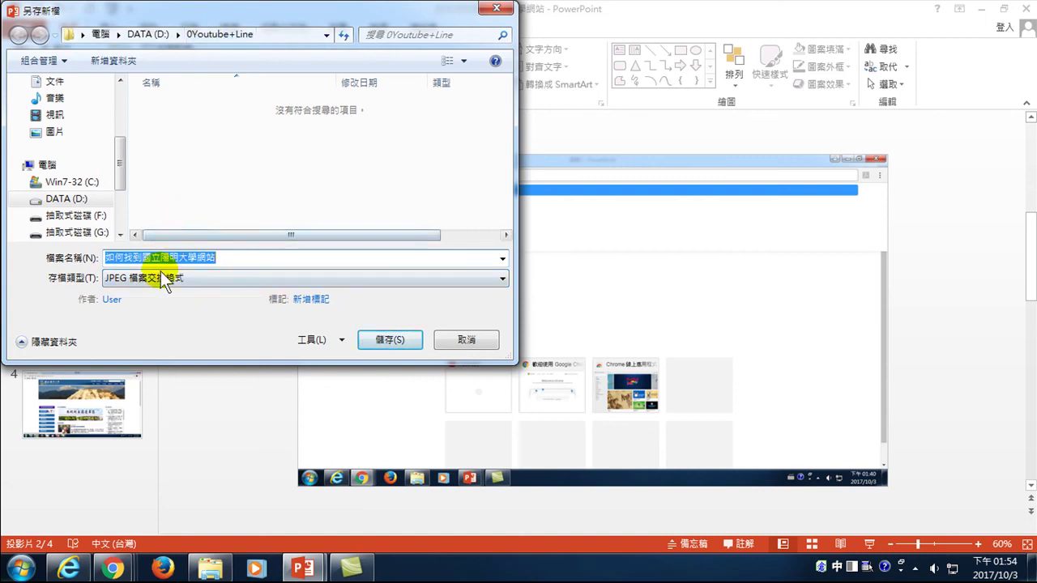
- Save the JPEG export for all slides (所有投影片) and dismiss the completion message
left_click(386, 341)
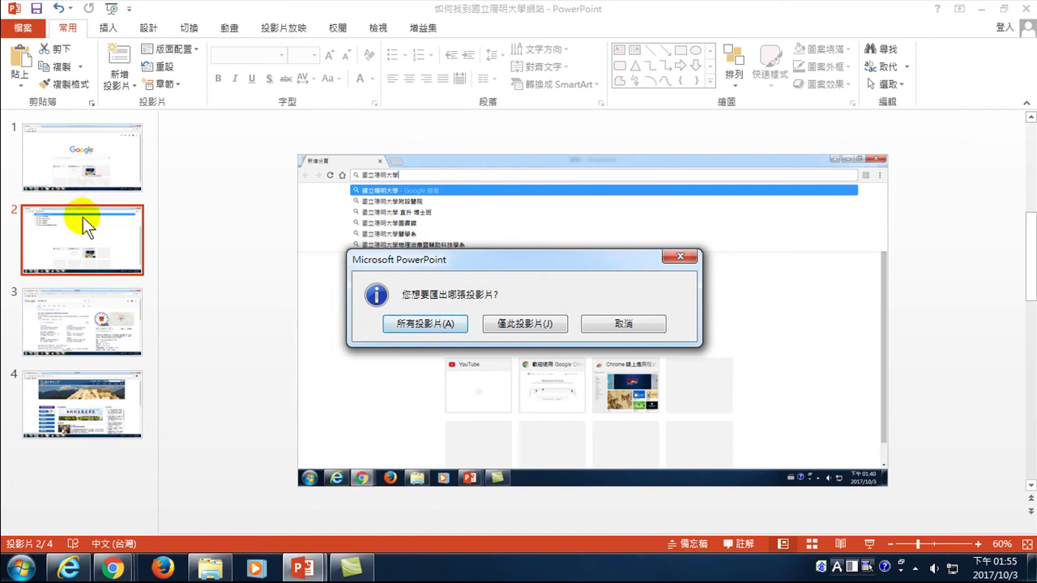
left_click(426, 325)
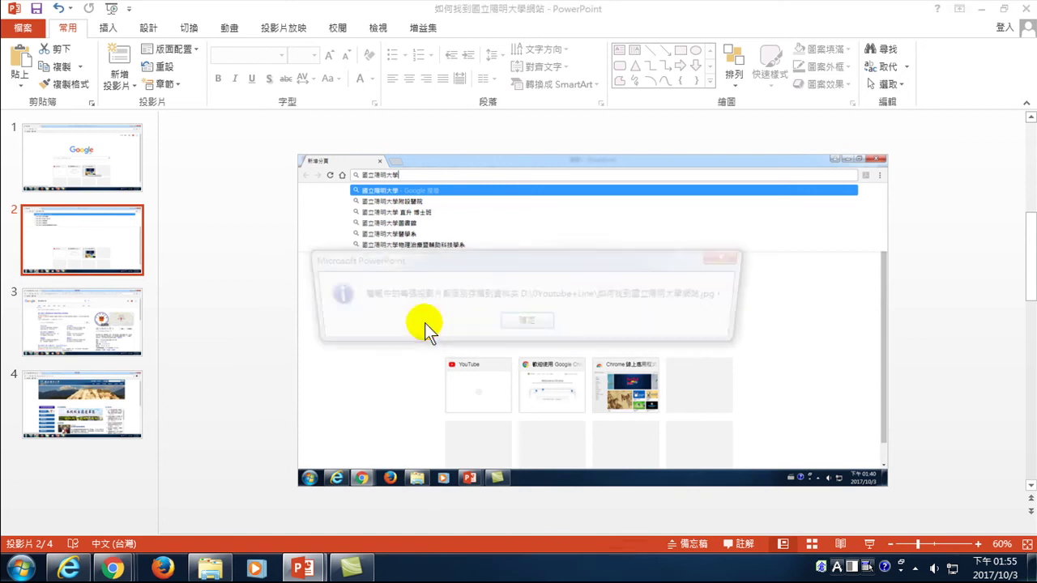
left_click(528, 324)
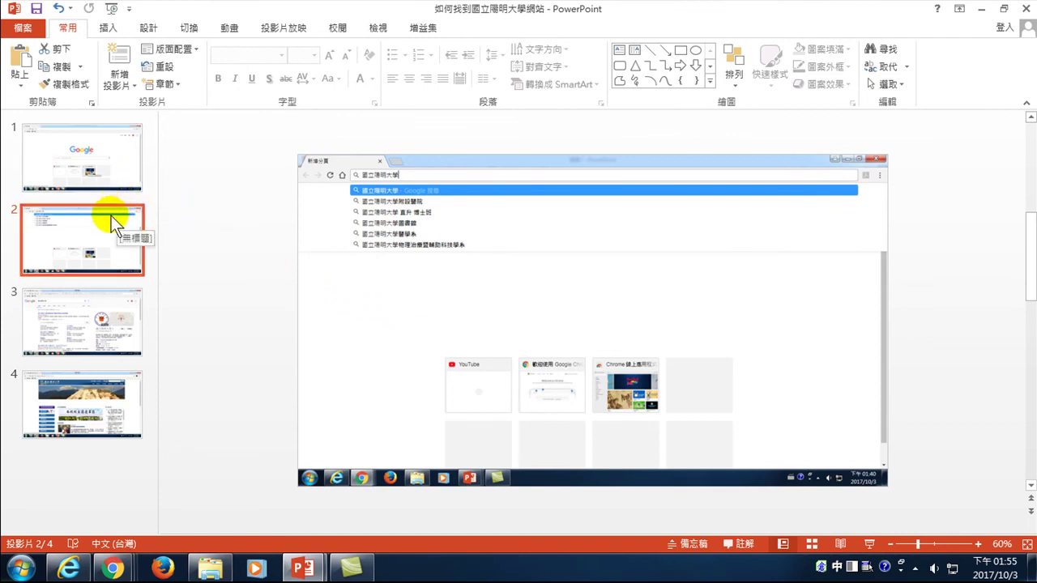
left_click(23, 28)
left_click(29, 266)
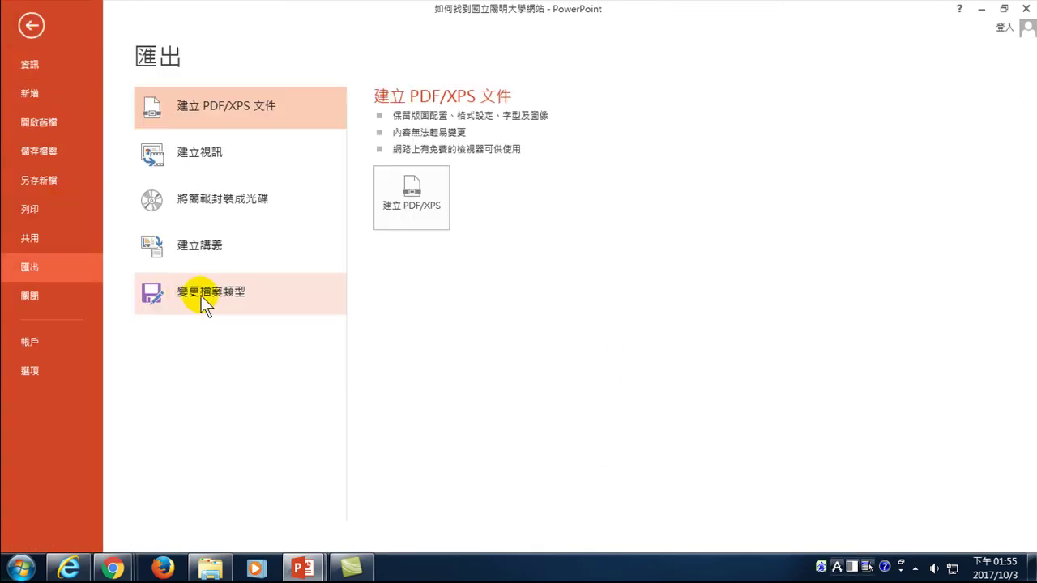
left_click(208, 296)
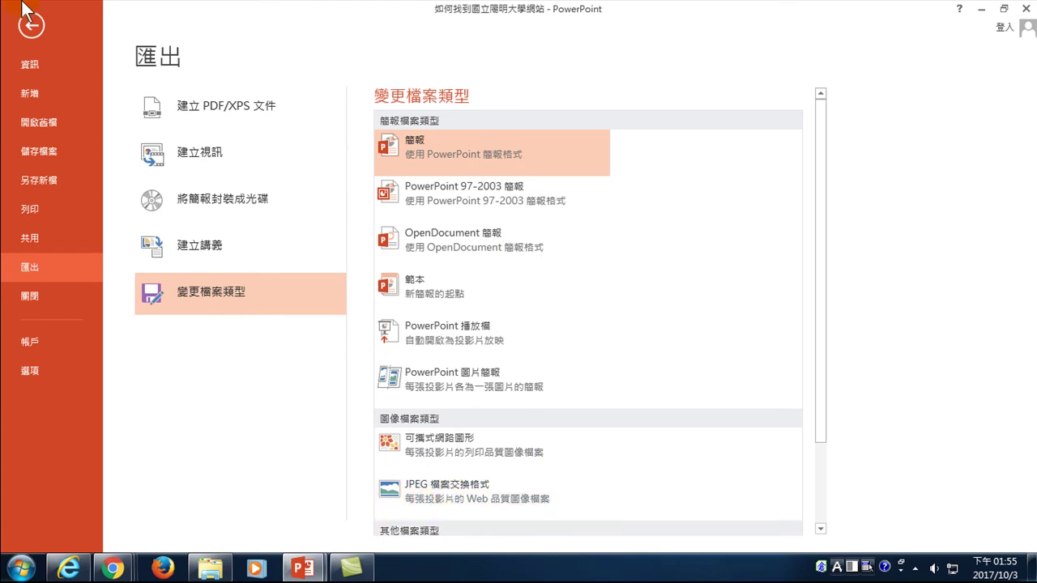
left_click(38, 26)
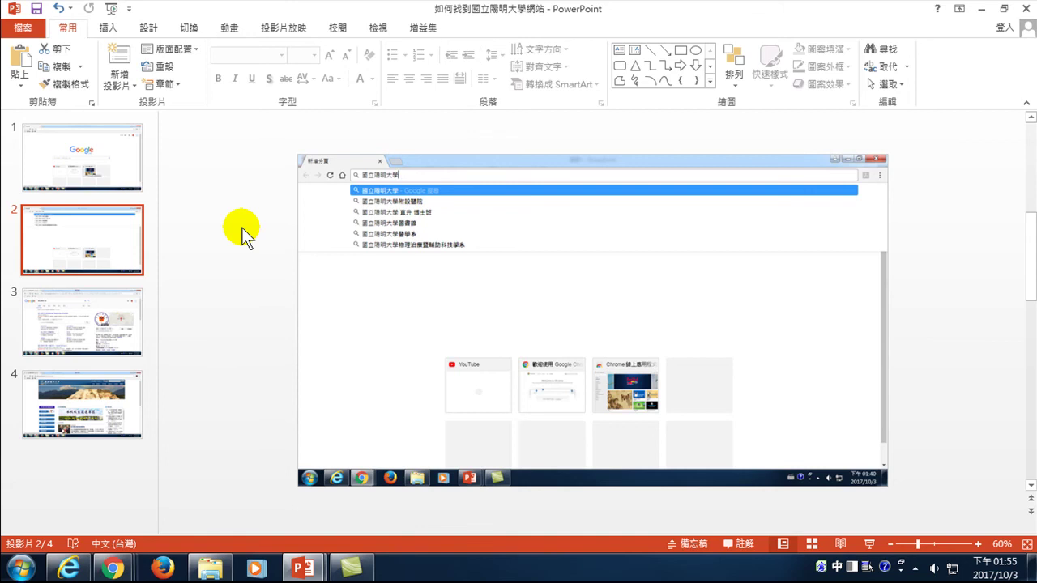
- In Explorer, open DATA (D:)\0Youtube+Line\如何找到國立陽明大學網站
key("alt+Tab")
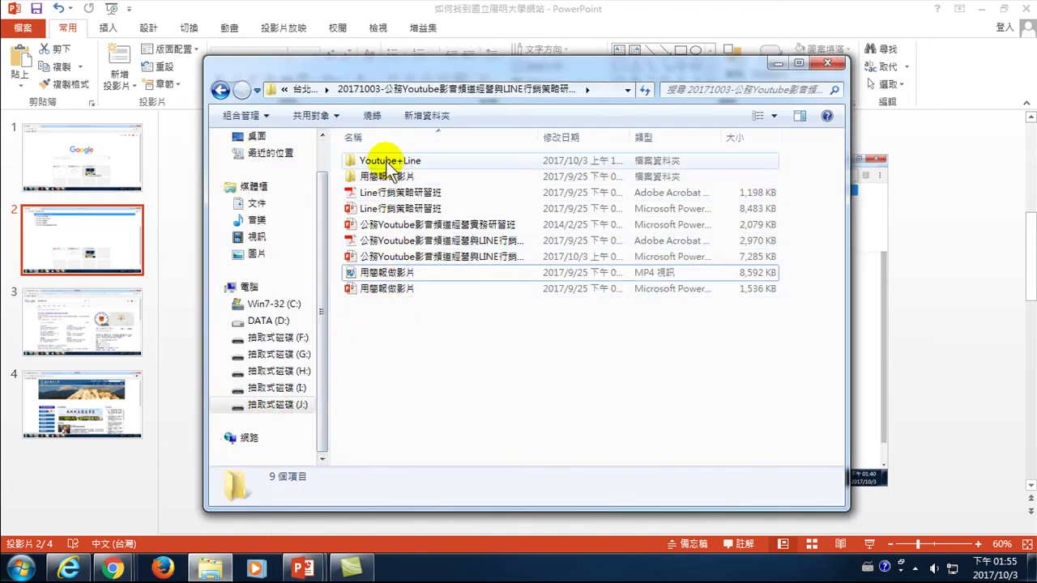
left_click(378, 162)
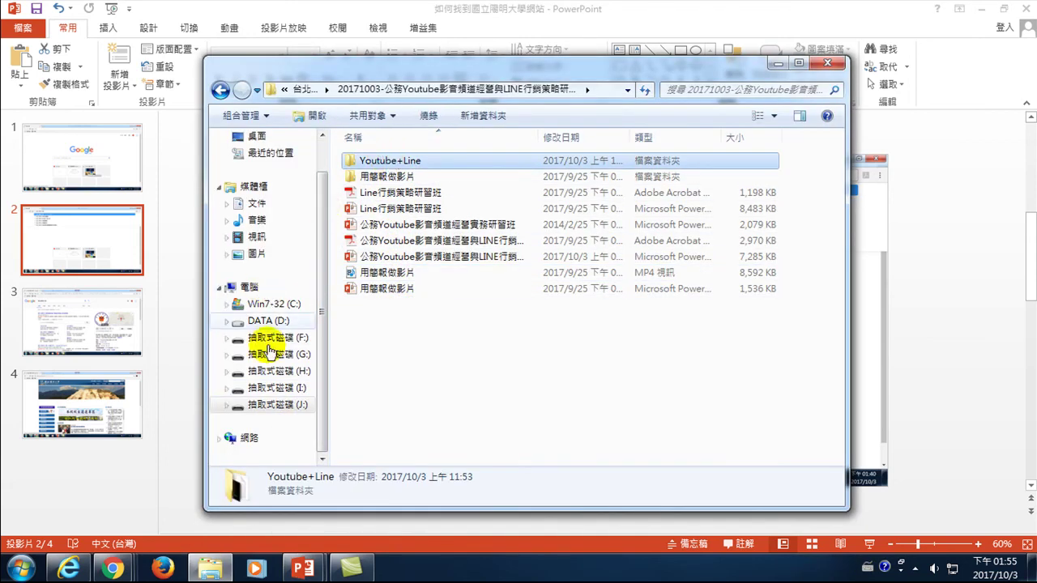
left_click(268, 321)
double_click(370, 161)
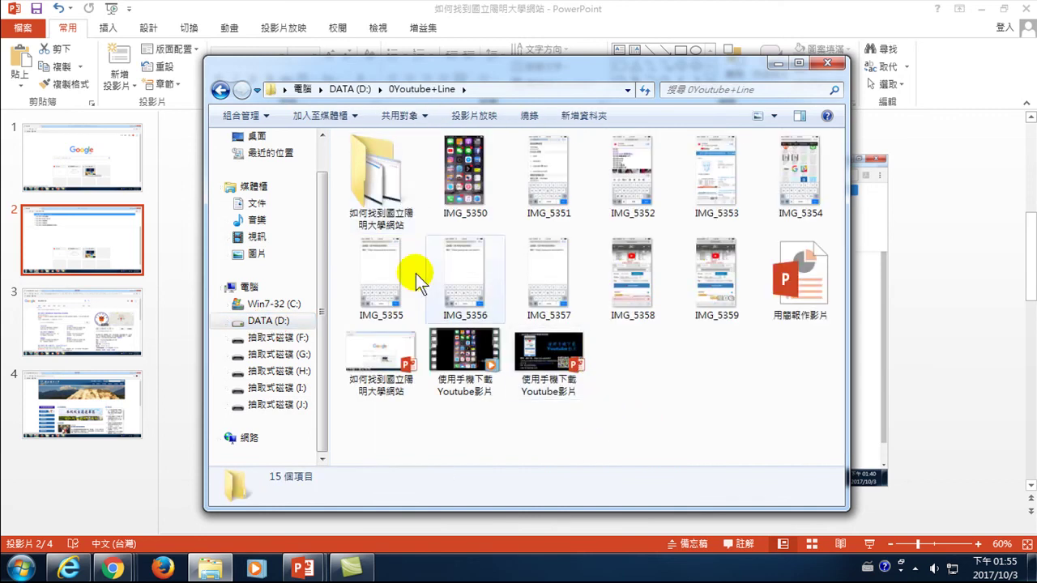
double_click(373, 166)
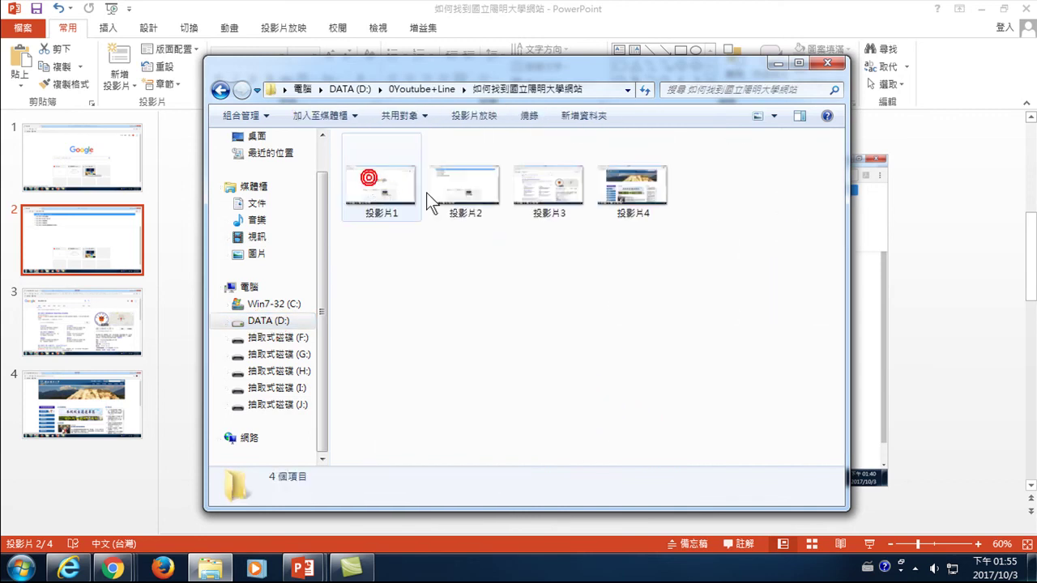
- Cycle the folder view through list, details, tiles, content and large thumbnails to check 投影片1–4
left_click(758, 116)
left_click(759, 117)
left_click(758, 116)
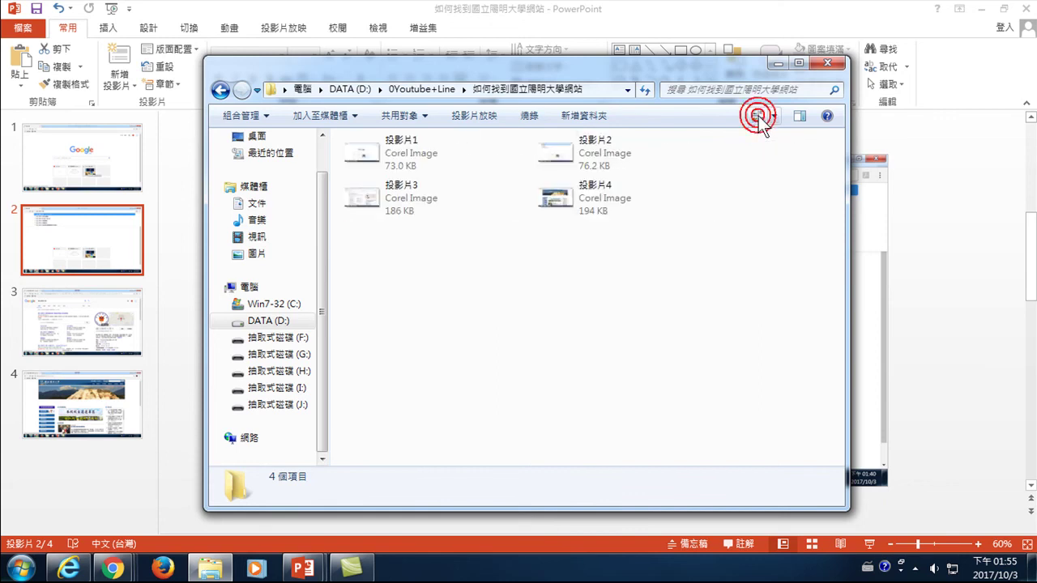
left_click(758, 115)
left_click(757, 116)
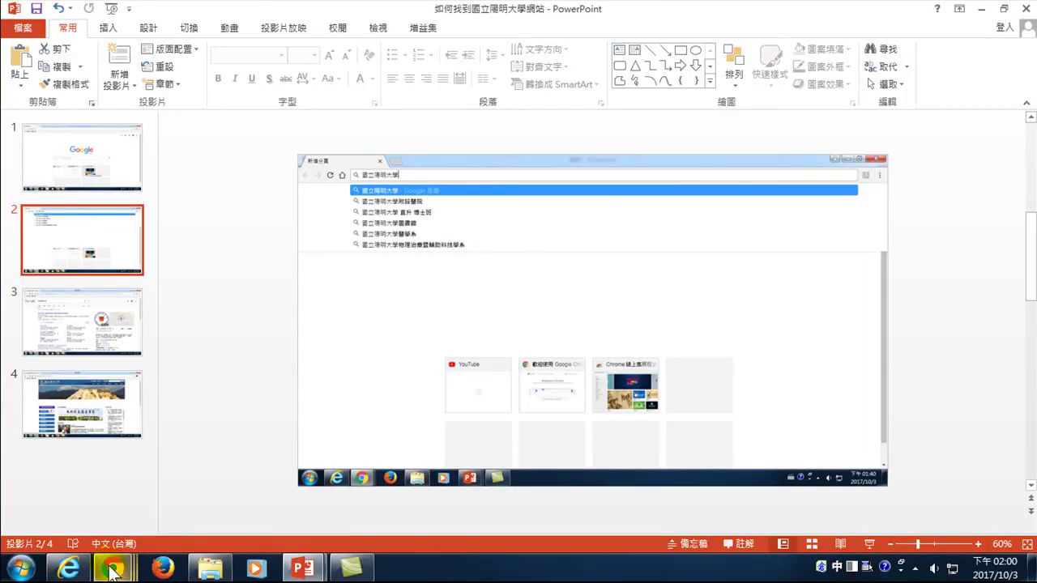
- Bring the Kizoa - Google Chrome window to the front from the taskbar
mouse_move(112, 567)
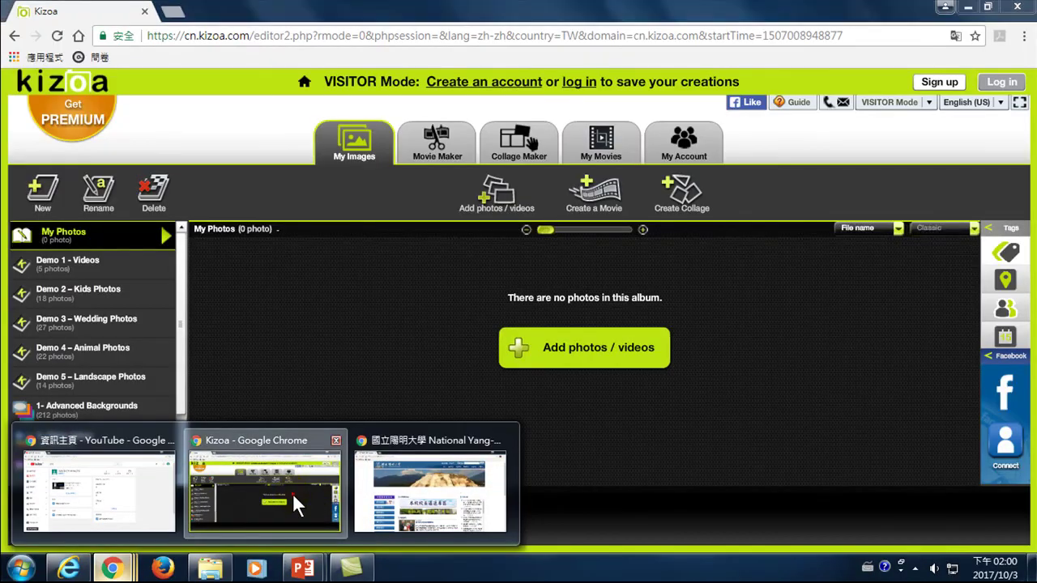
left_click(293, 494)
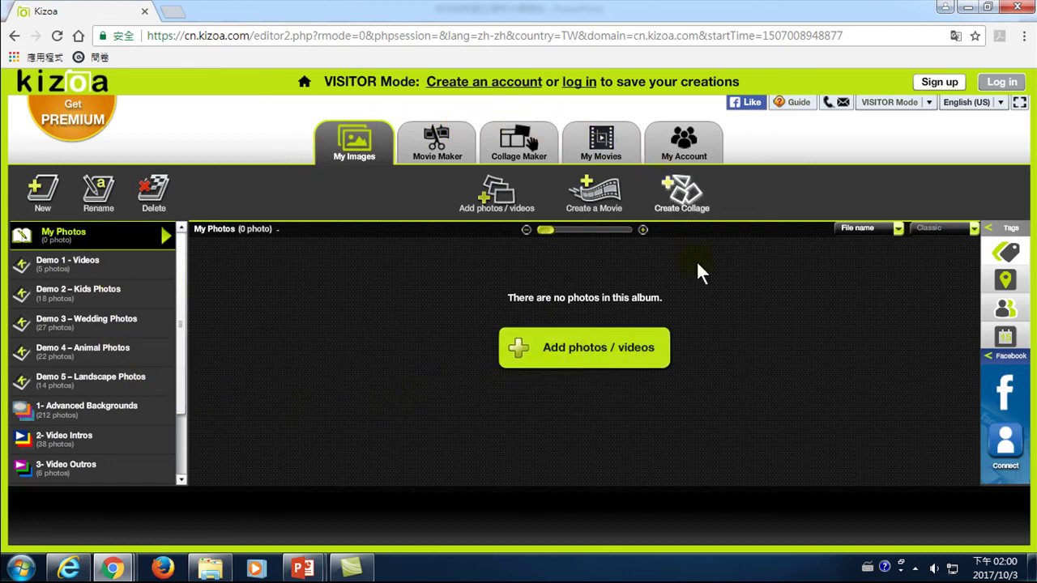
- Change Kizoa's language dropdown from English (US) to 华文
left_click(990, 102)
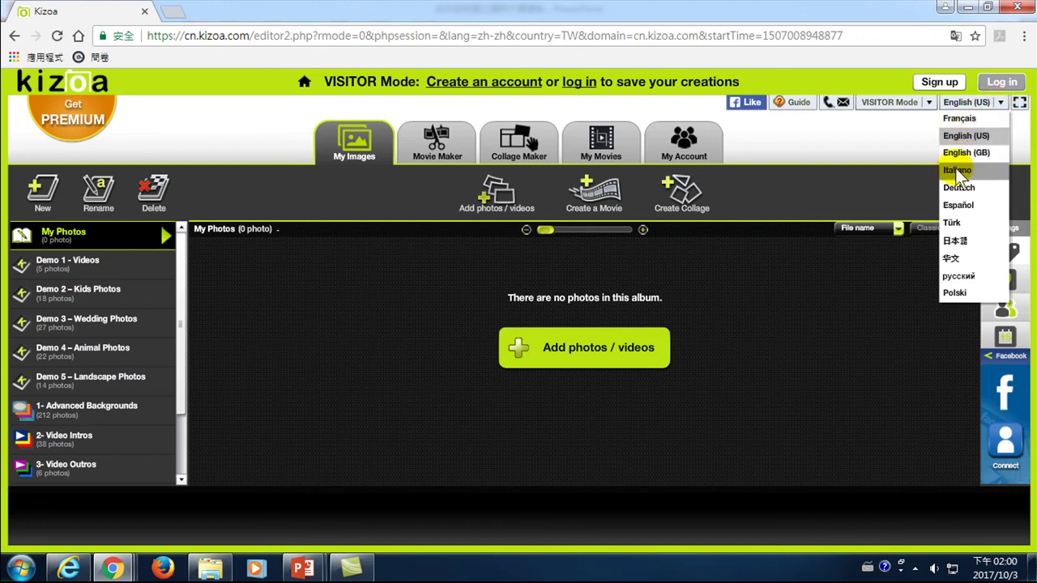
left_click(951, 259)
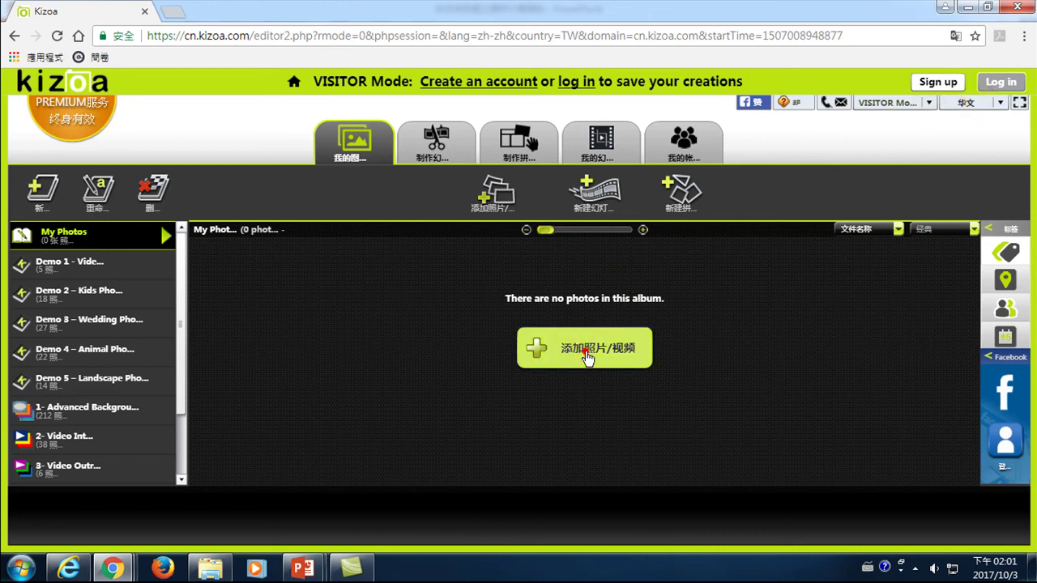
- Add photos from 我的电脑, browsing to D:\0Youtube+Line\如何找到國立陽明大學網站
left_click(587, 357)
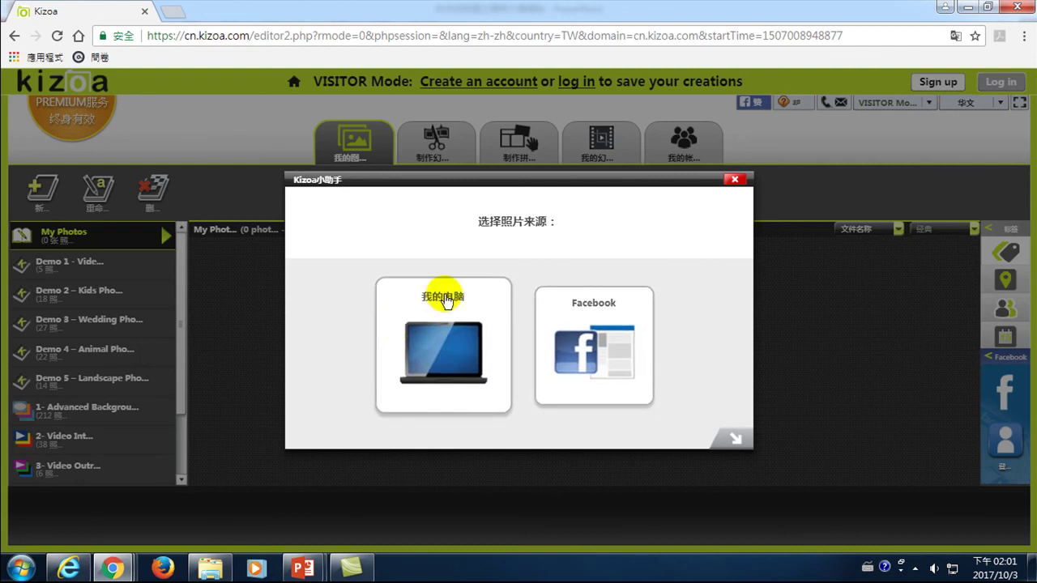
left_click(445, 354)
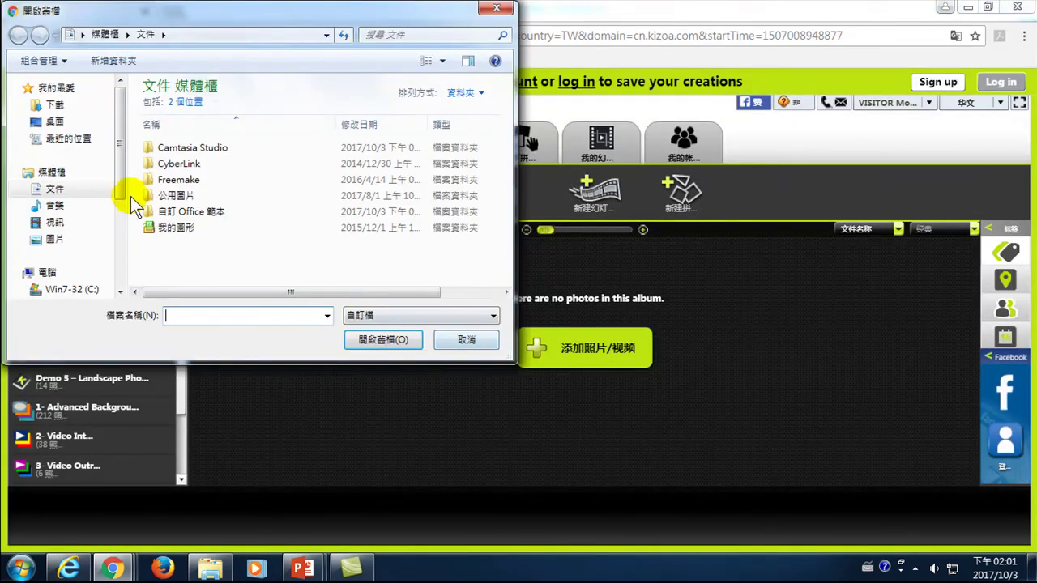
scroll(123, 158, "down", 3)
left_click(66, 148)
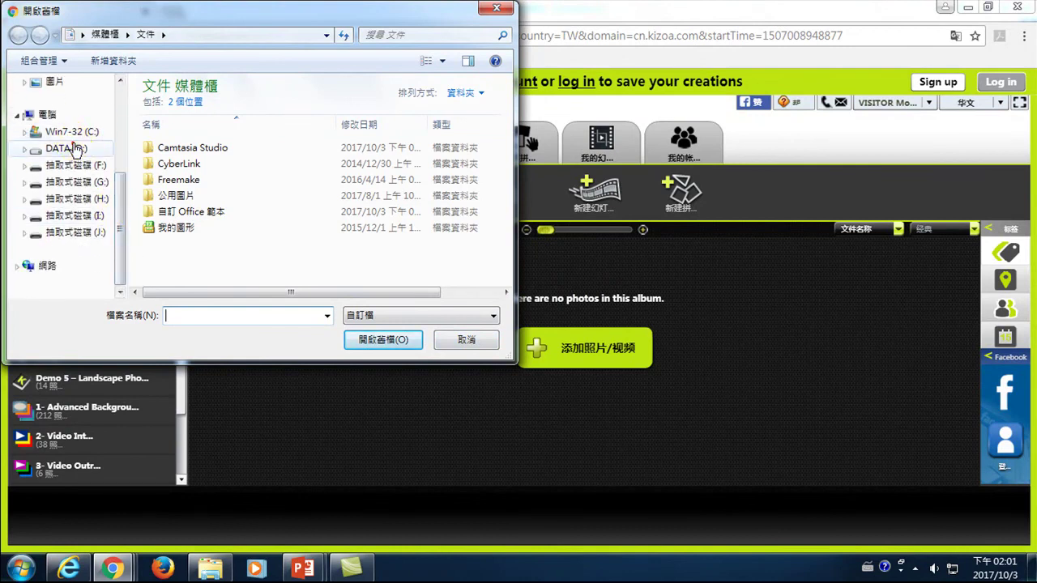
double_click(178, 109)
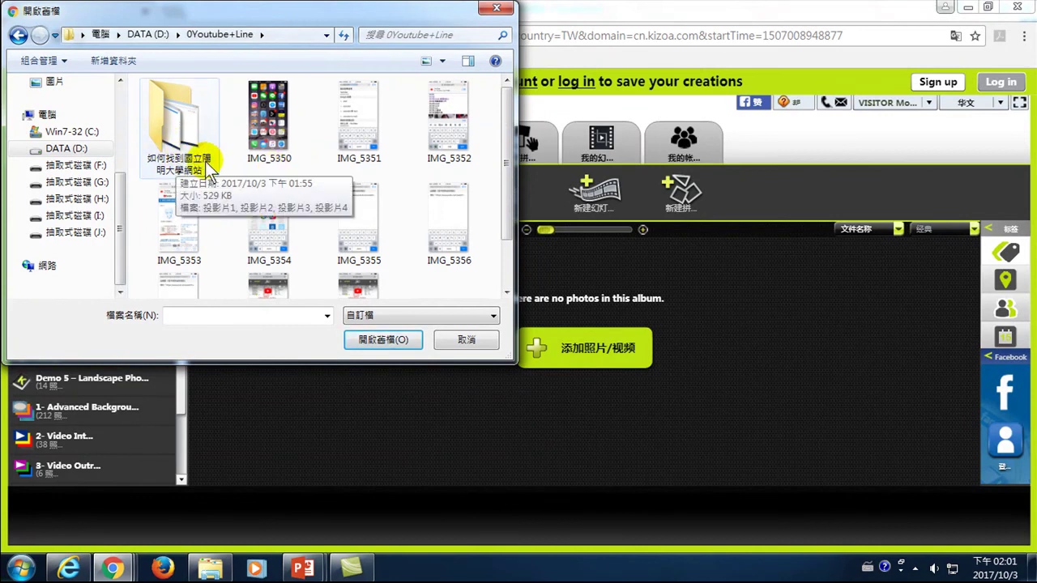
left_click(176, 130)
double_click(178, 130)
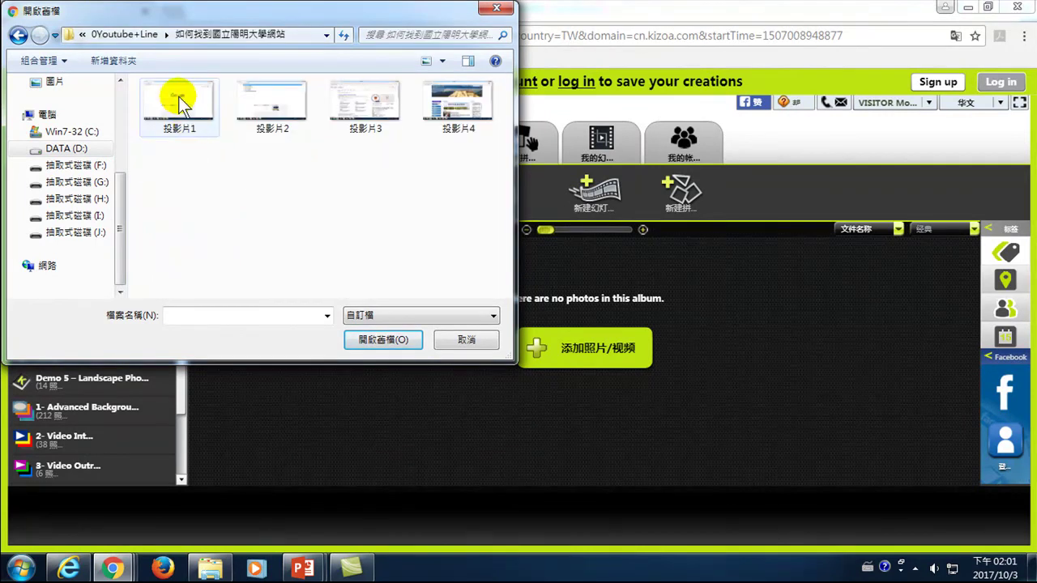
- Show 所有檔案, select the four 投影片 images and upload them
left_click(180, 106)
left_click(375, 315)
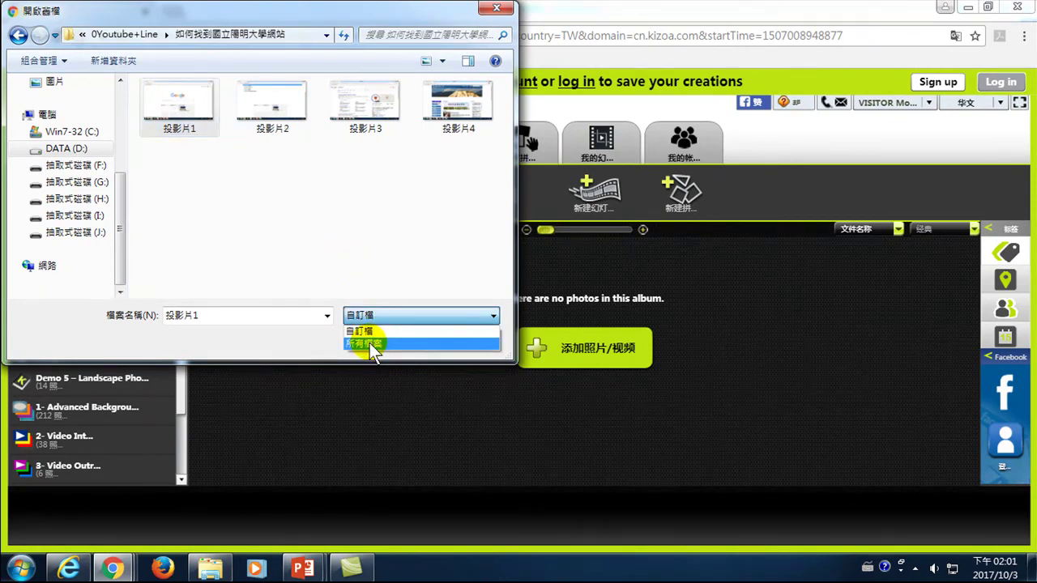
left_click(370, 343)
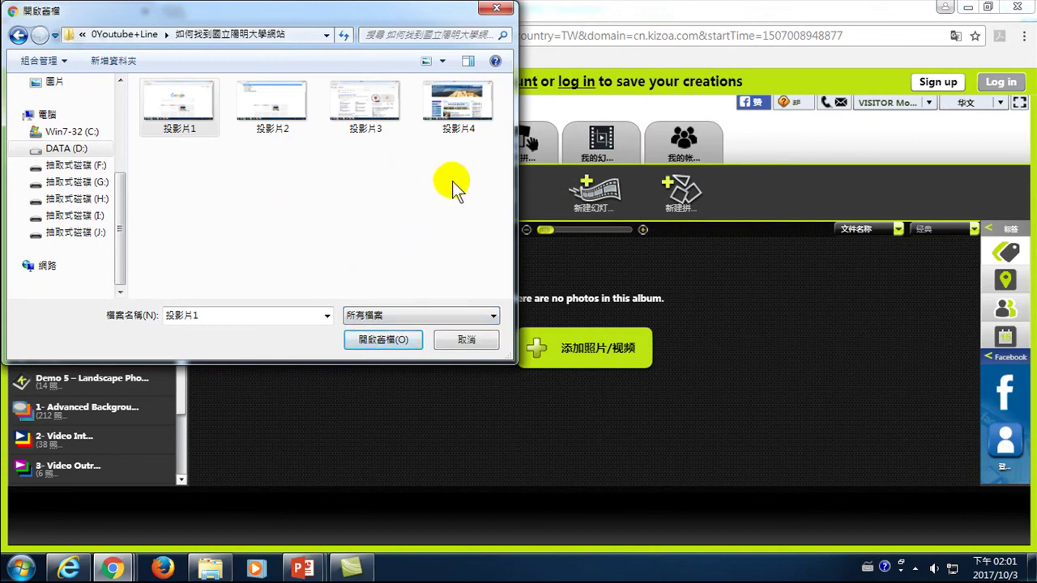
left_click_drag(161, 192, 463, 102)
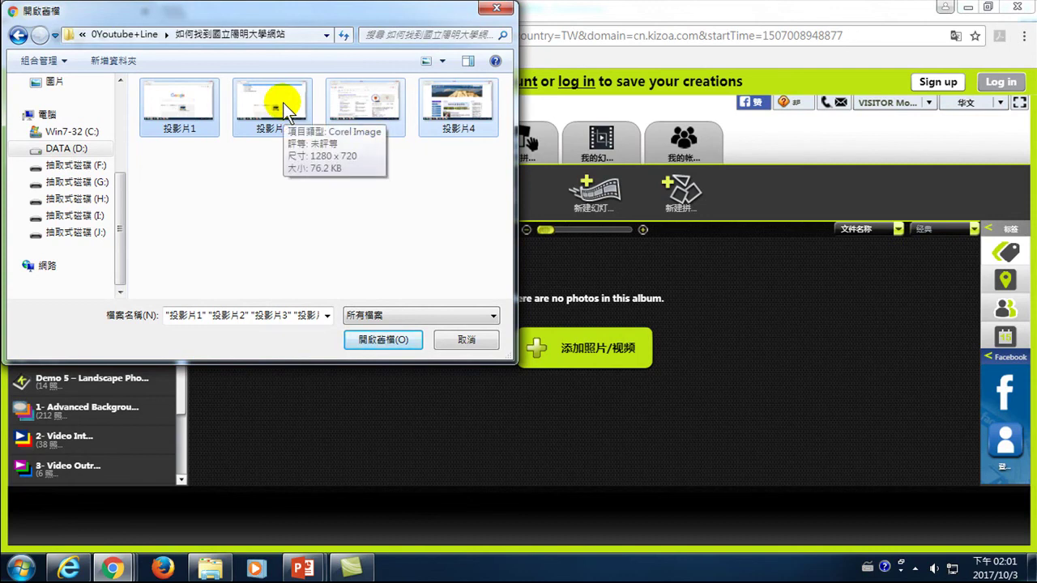
left_click(373, 341)
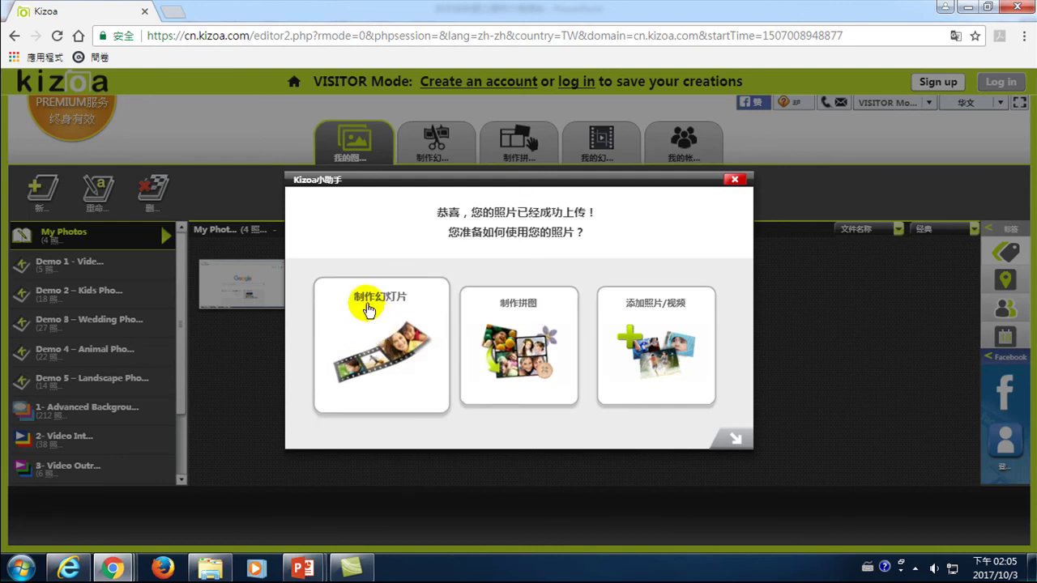
- Start a new slideshow (制作幻灯片) from the uploaded photos and choose the 模板 template option
left_click(387, 349)
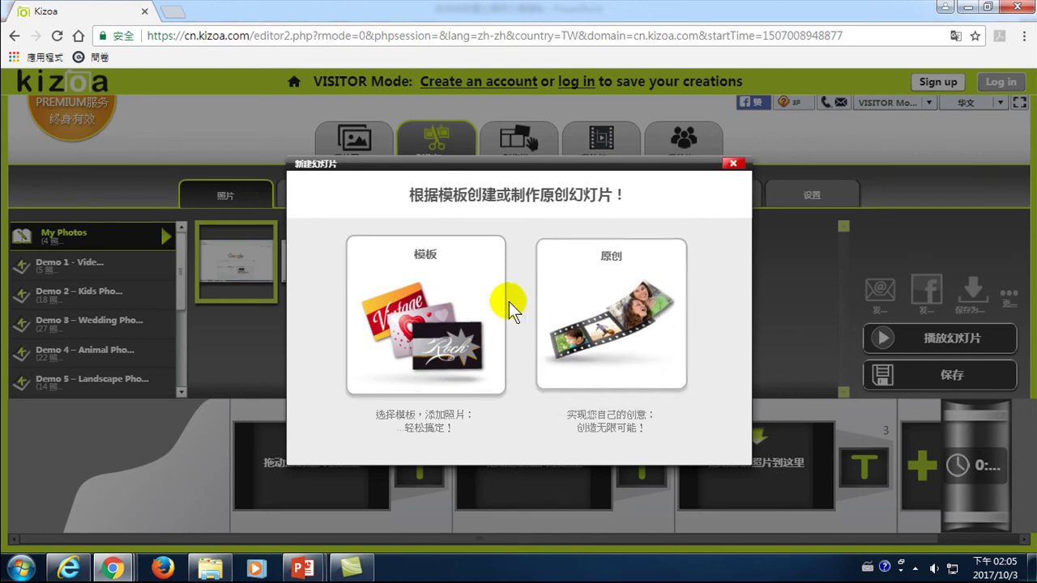
left_click(393, 316)
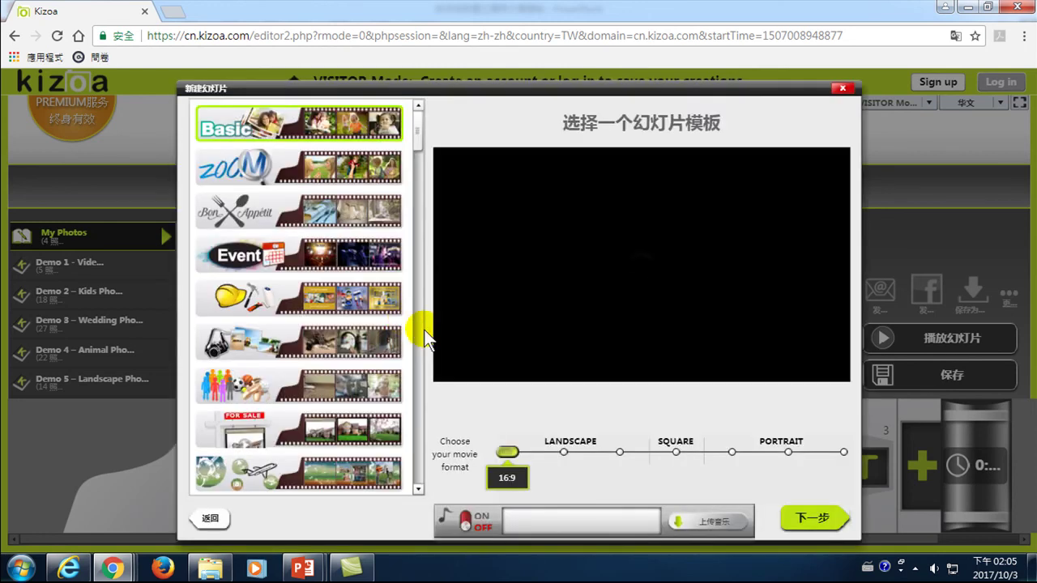
- Preview the Basic, ZOOM, Bon Appétit and group-of-people templates
left_click(269, 123)
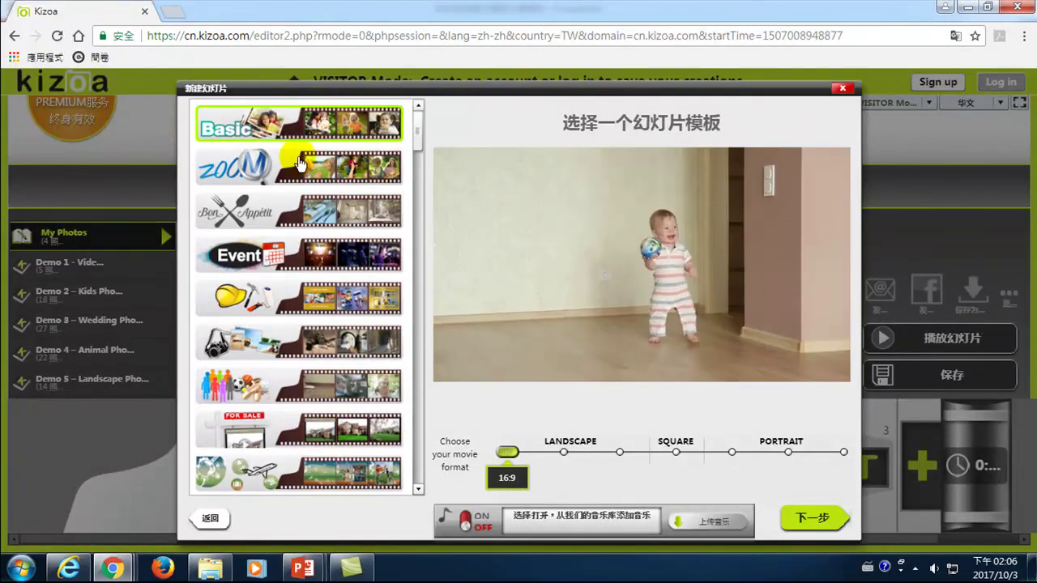
left_click(290, 165)
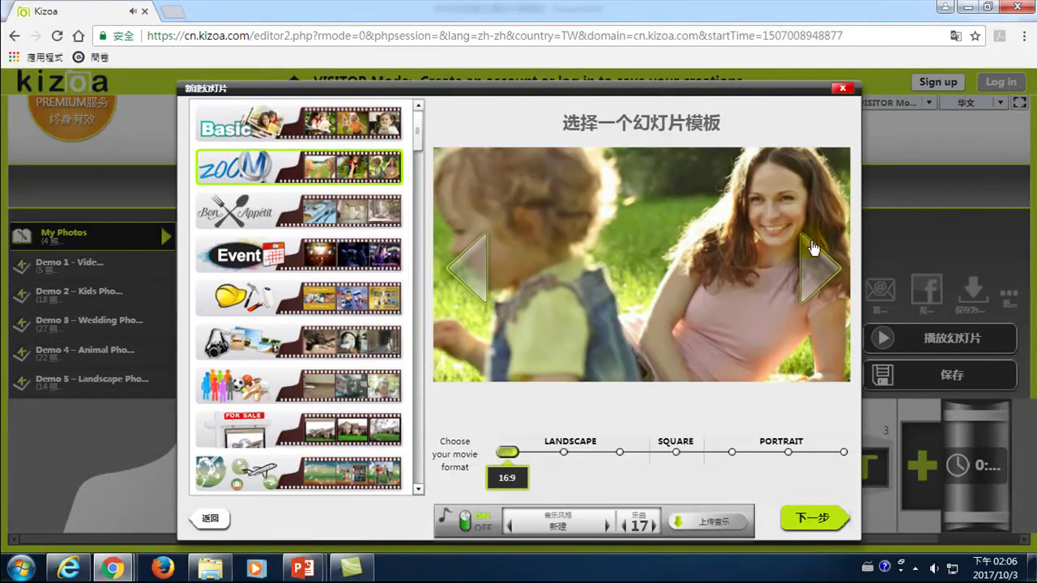
left_click(586, 311)
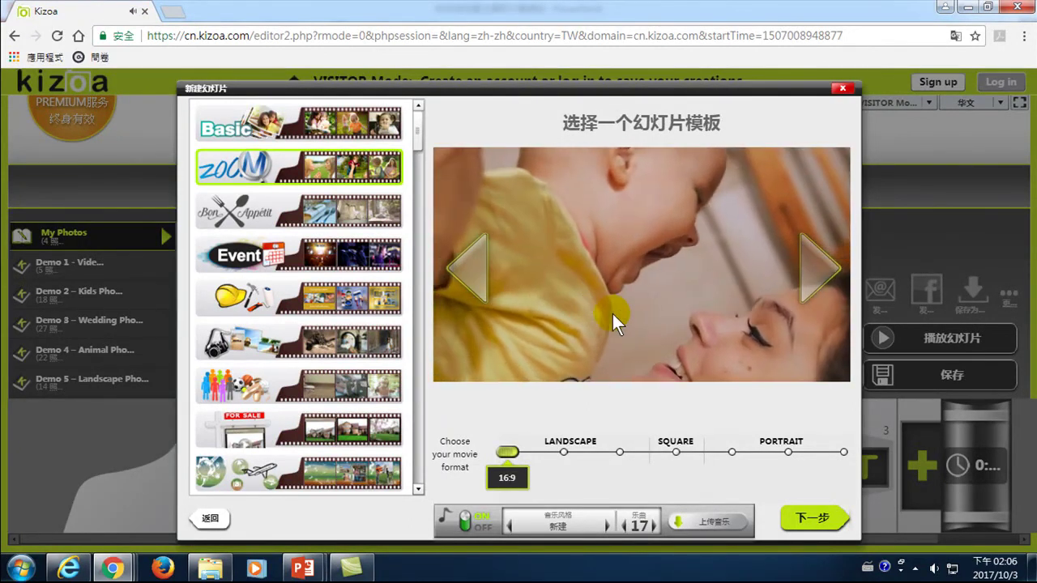
left_click(307, 209)
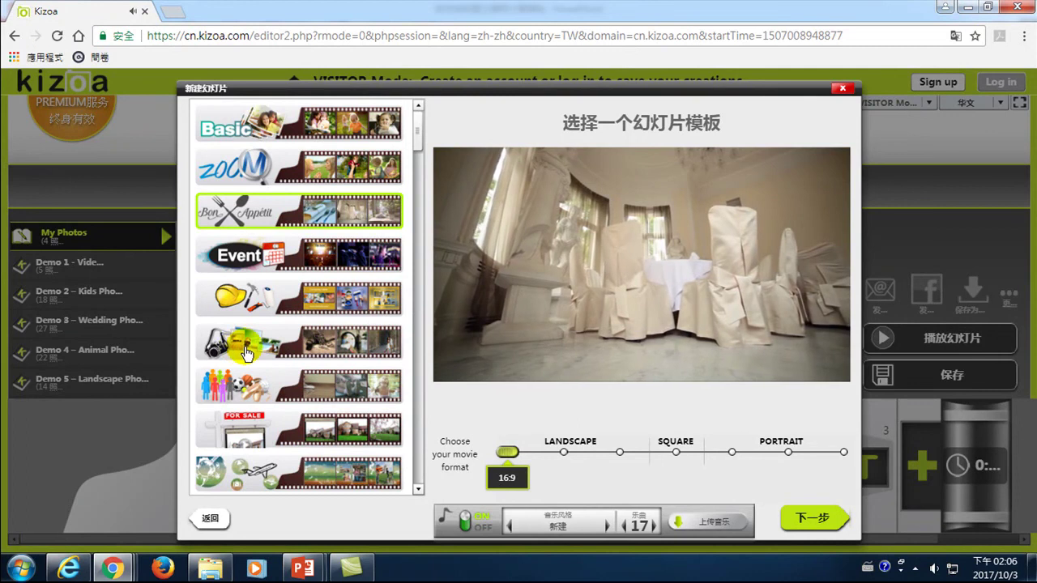
left_click(296, 389)
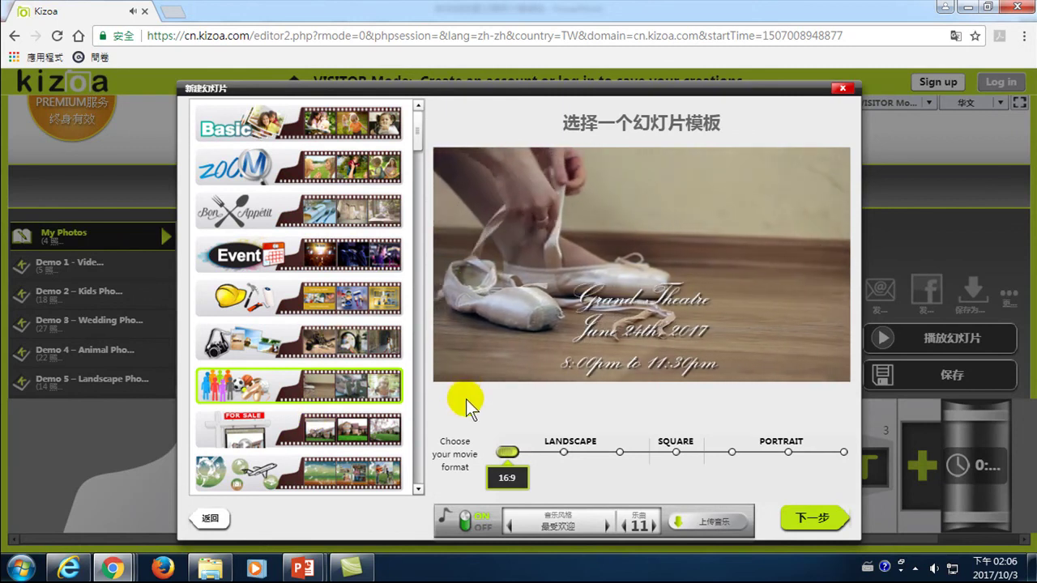
- Select the camera-themed template in the 6th row and continue with 下一步
mouse_move(600, 260)
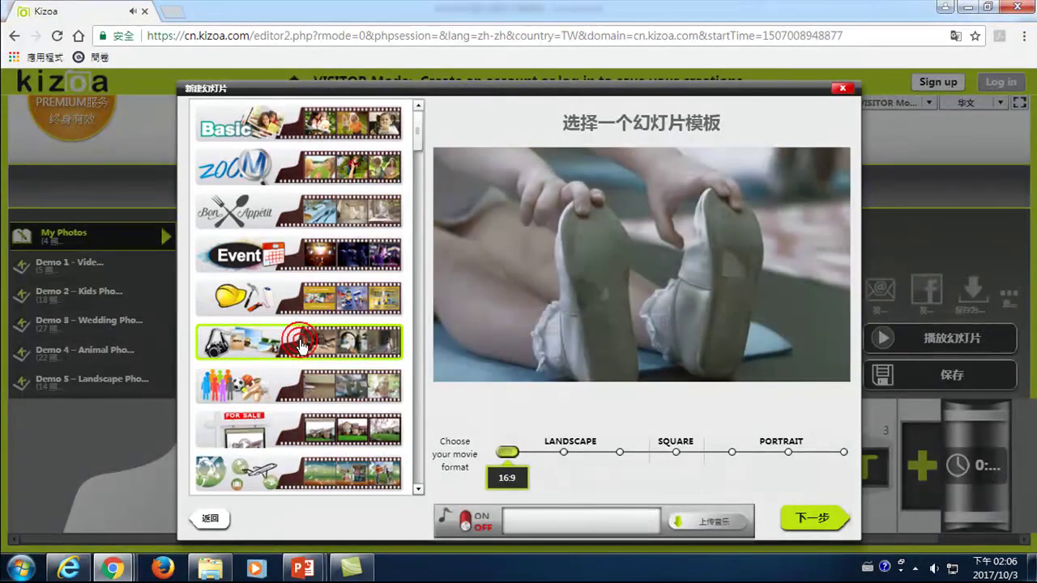
left_click(300, 347)
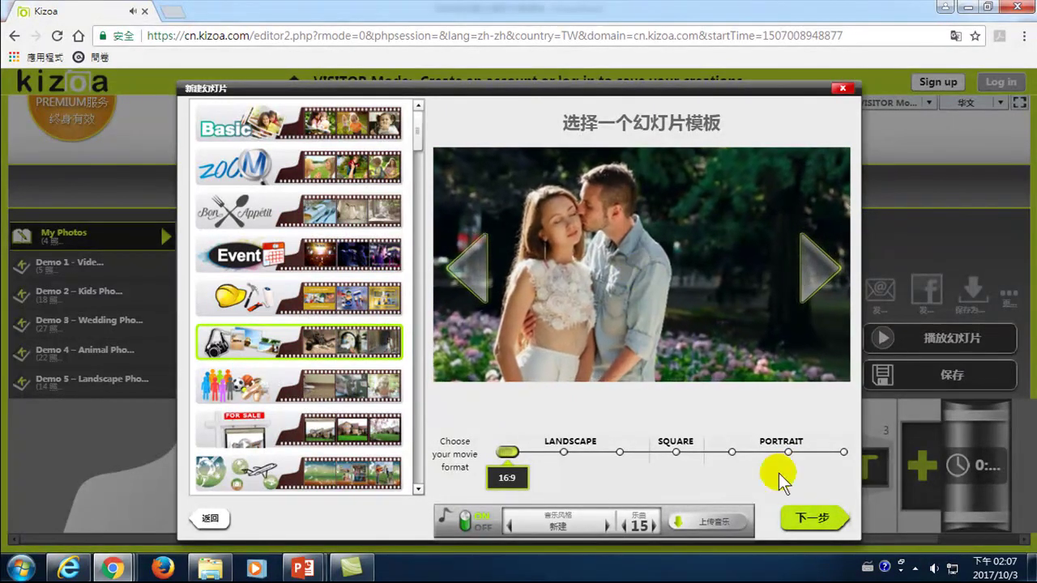
left_click(798, 519)
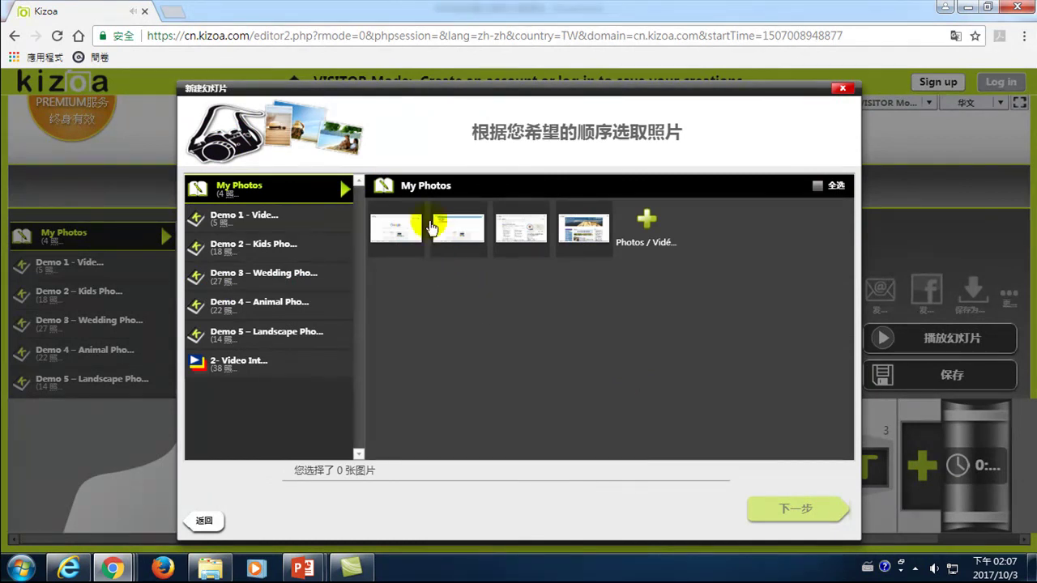
- Add the four My Photos slide images as photos 1 to 4 and create the slideshow
left_click(396, 228)
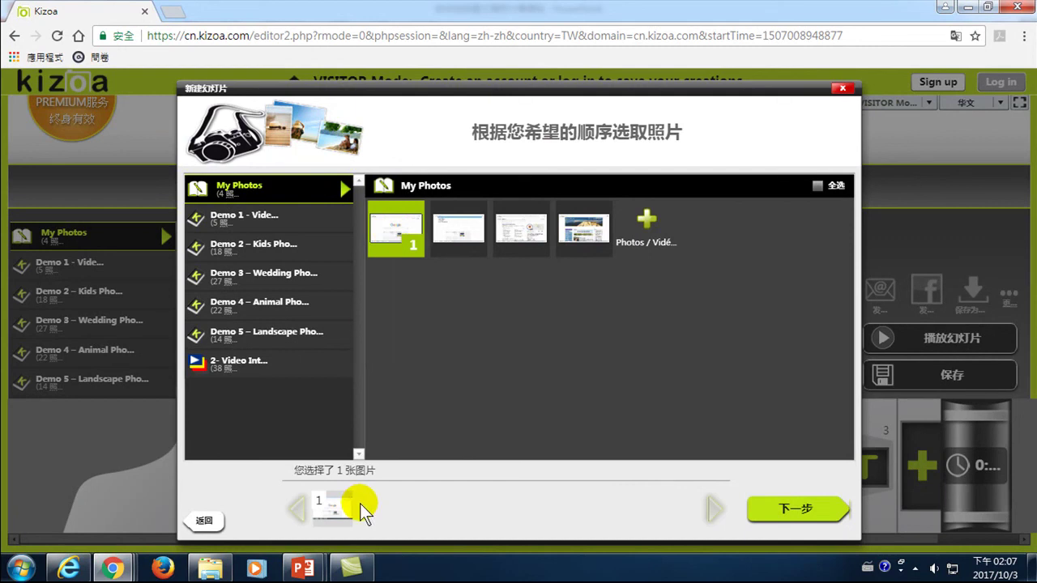
left_click(460, 230)
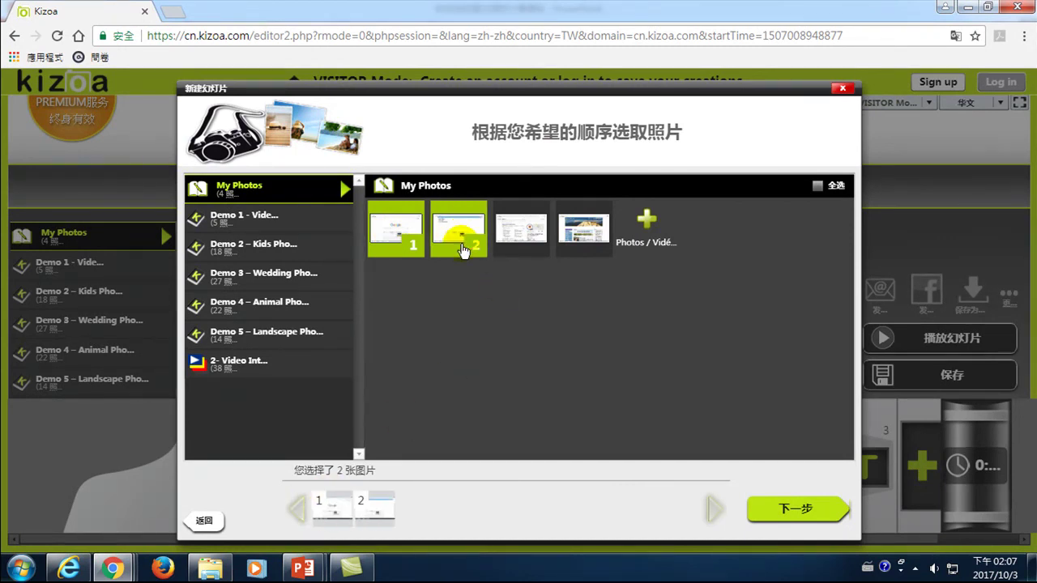
left_click(517, 232)
left_click(573, 234)
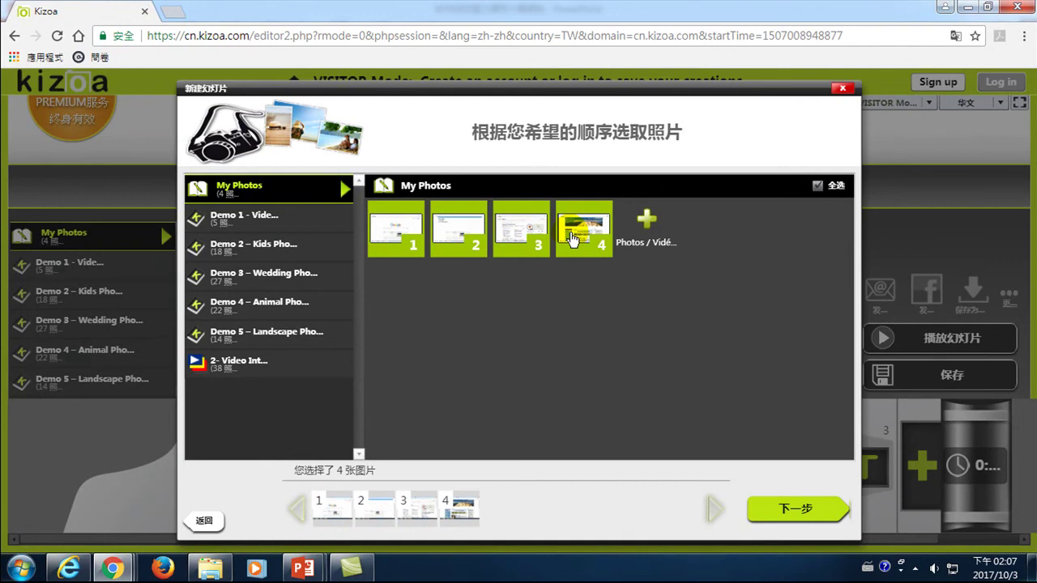
mouse_move(571, 237)
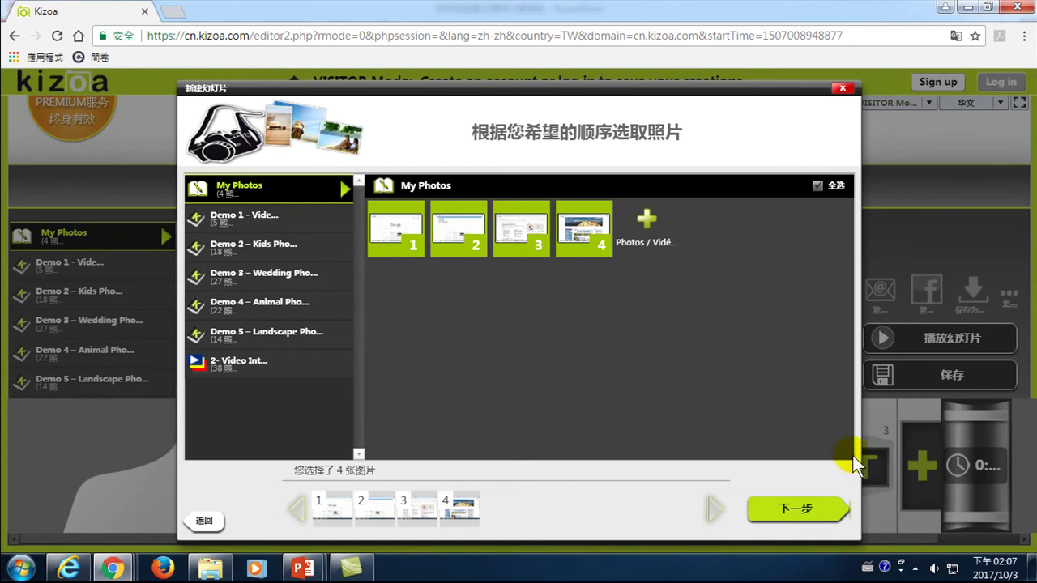
left_click(791, 511)
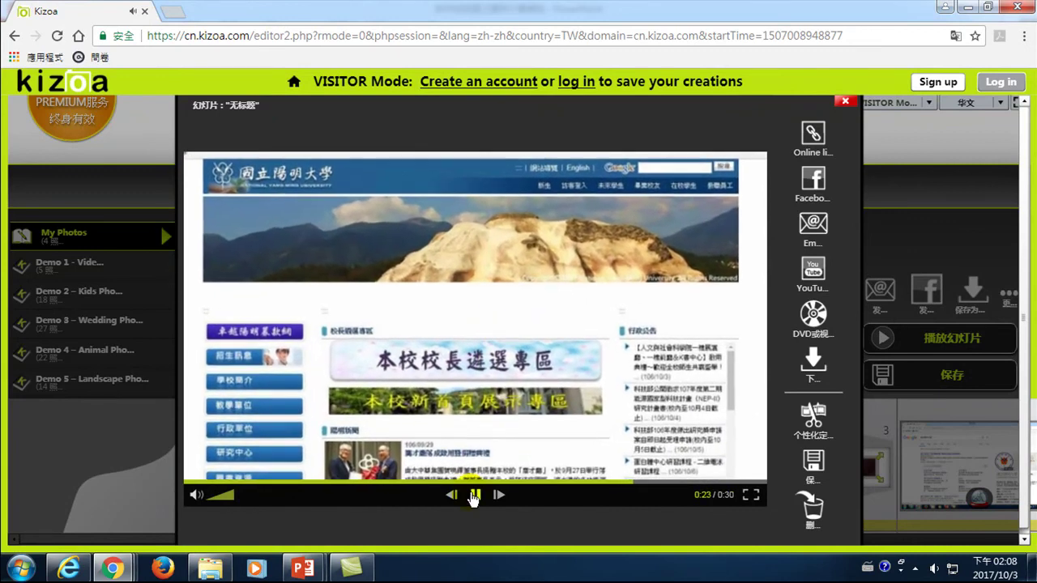
- Pause the playing slideshow preview at 0:24 of 0:30
left_click(476, 496)
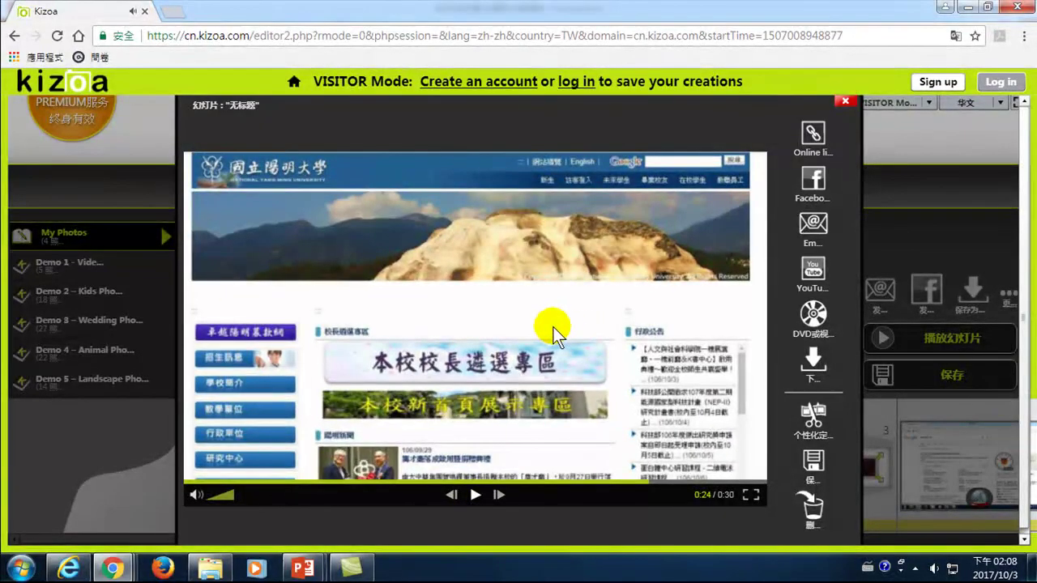
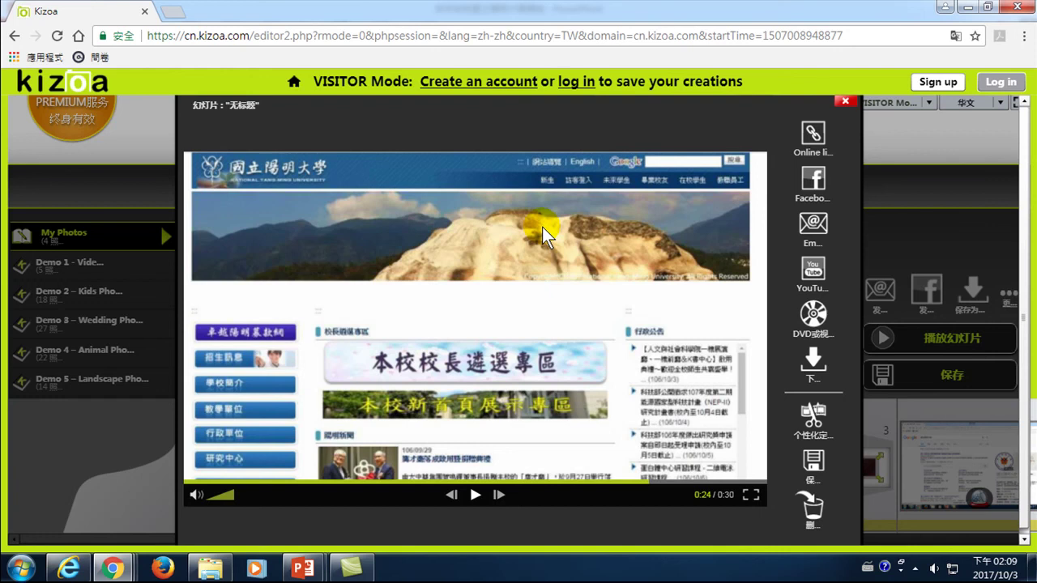
- Close the slideshow player to return to the 7-slide timeline editor
left_click(846, 104)
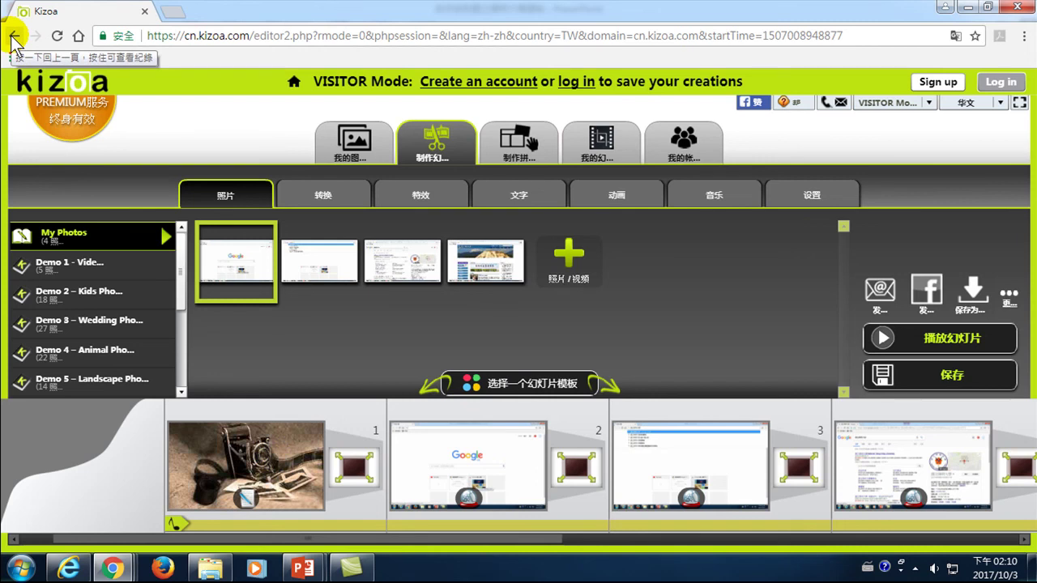
- Delete the transitions following slides 1, 2, 3 and 4 in the timeline
mouse_move(227, 243)
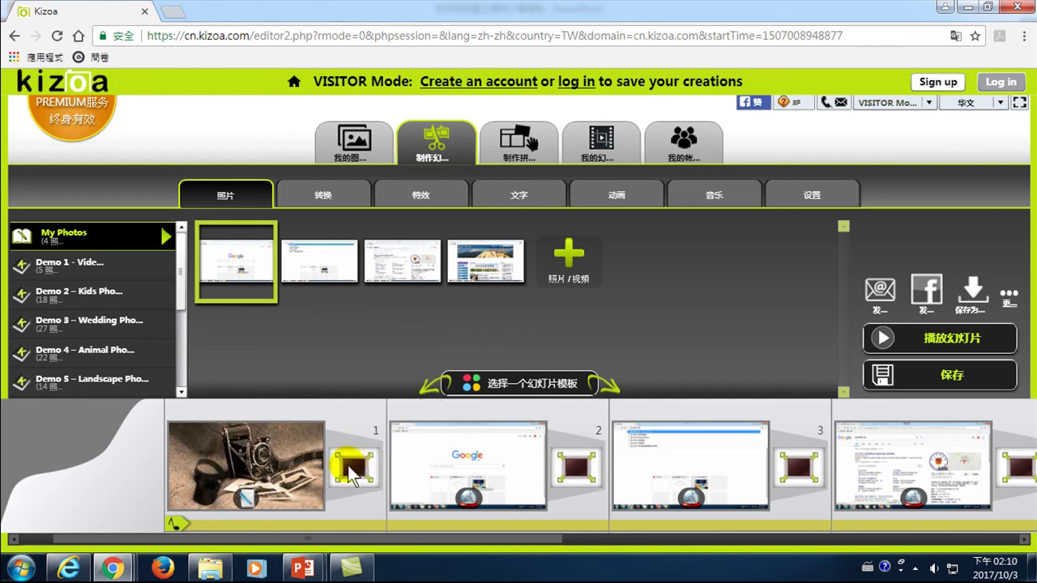
left_click_drag(355, 468, 373, 359)
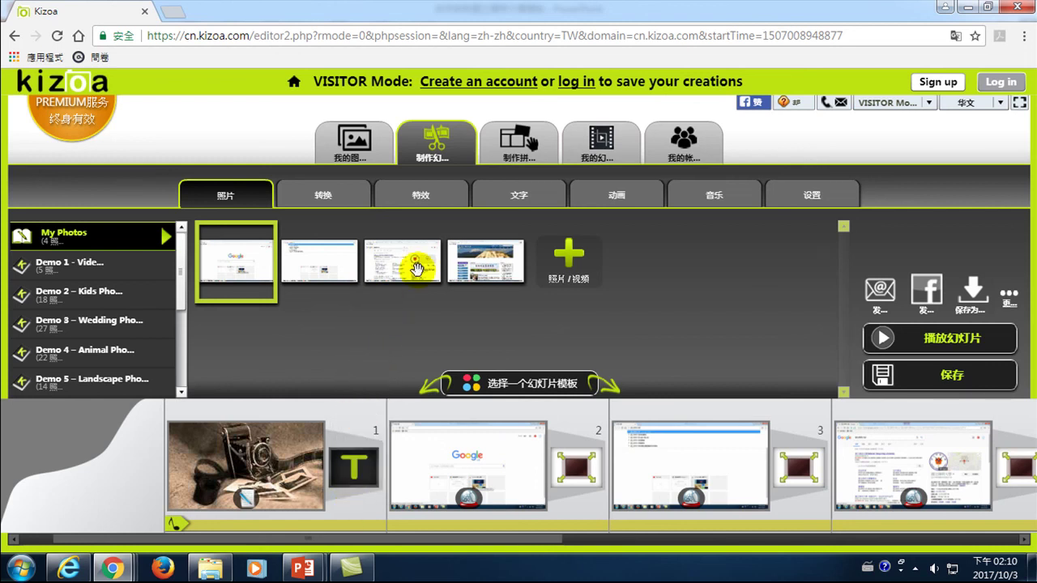
left_click_drag(582, 478, 646, 350)
left_click_drag(804, 474, 782, 360)
left_click(937, 433)
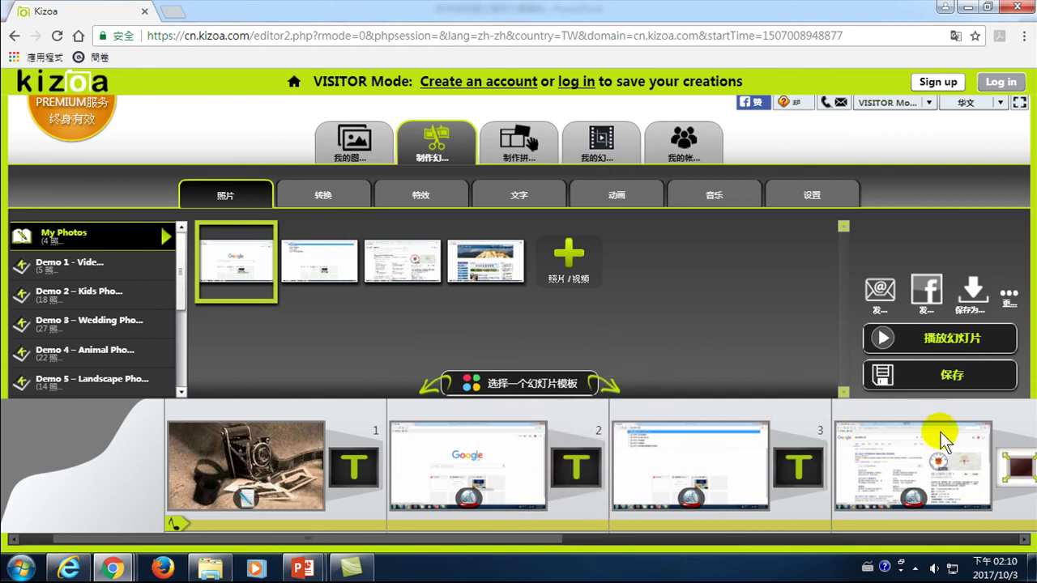
left_click_drag(635, 468, 765, 337)
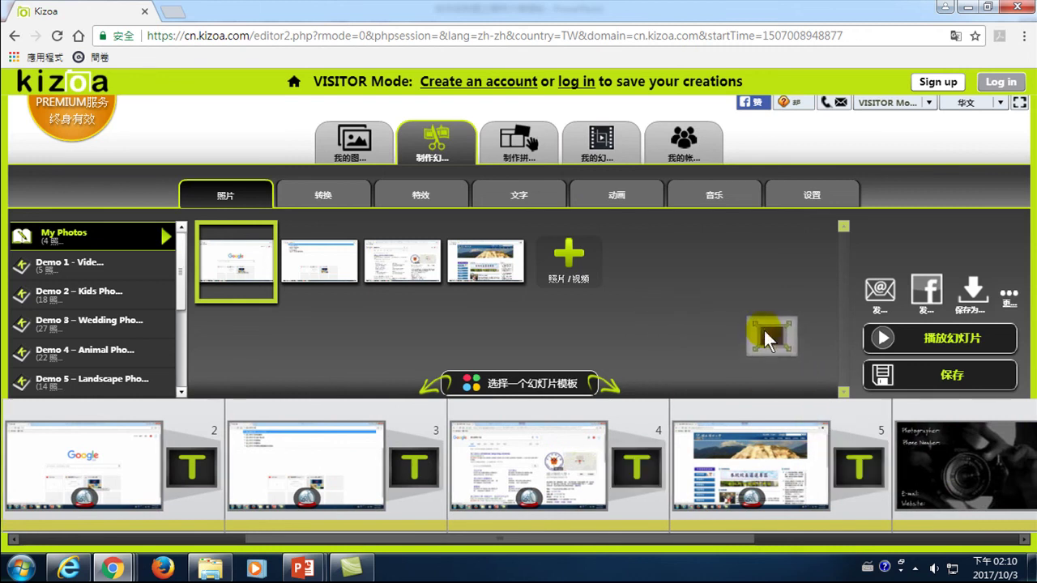
left_click(931, 340)
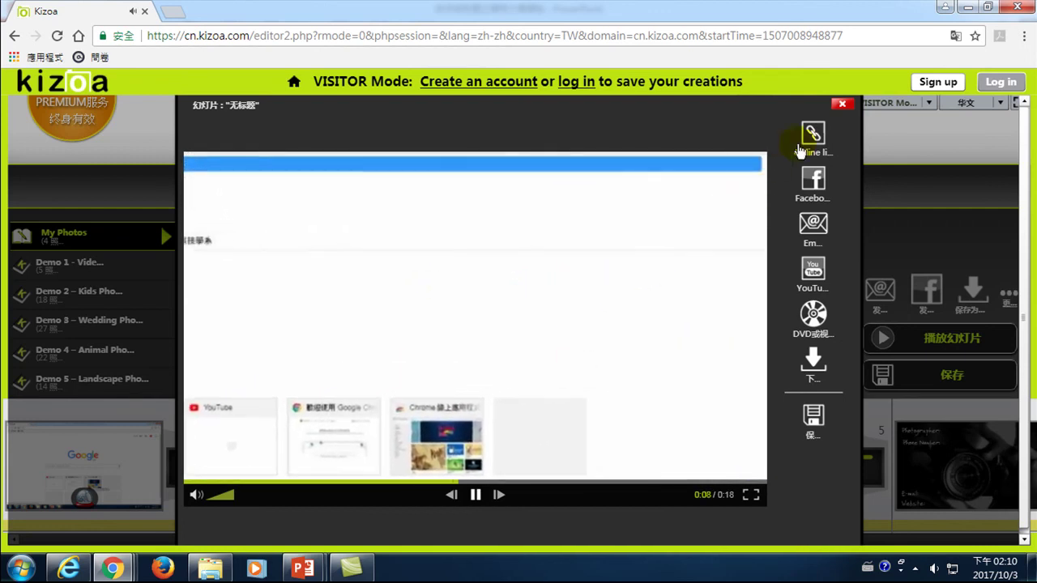
left_click(843, 104)
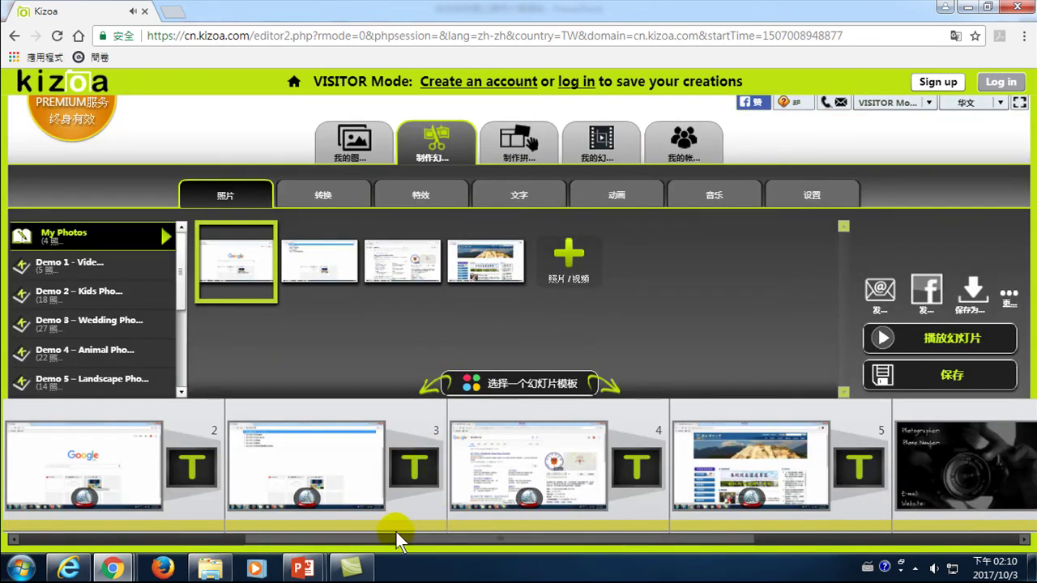
left_click_drag(387, 541, 153, 541)
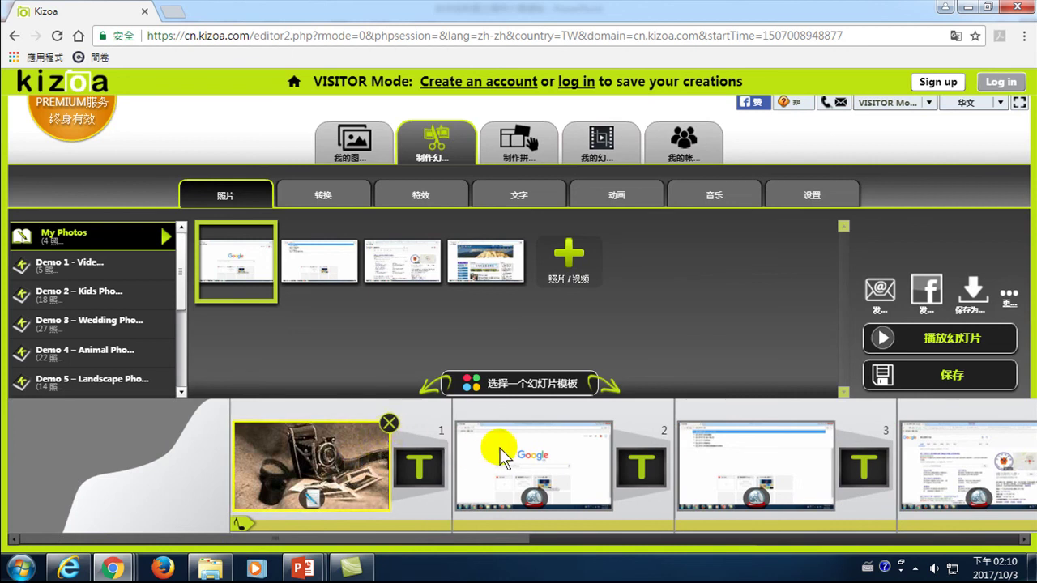
- Remove the 从左上角放大 zoom effect from slide 2
left_click(563, 472)
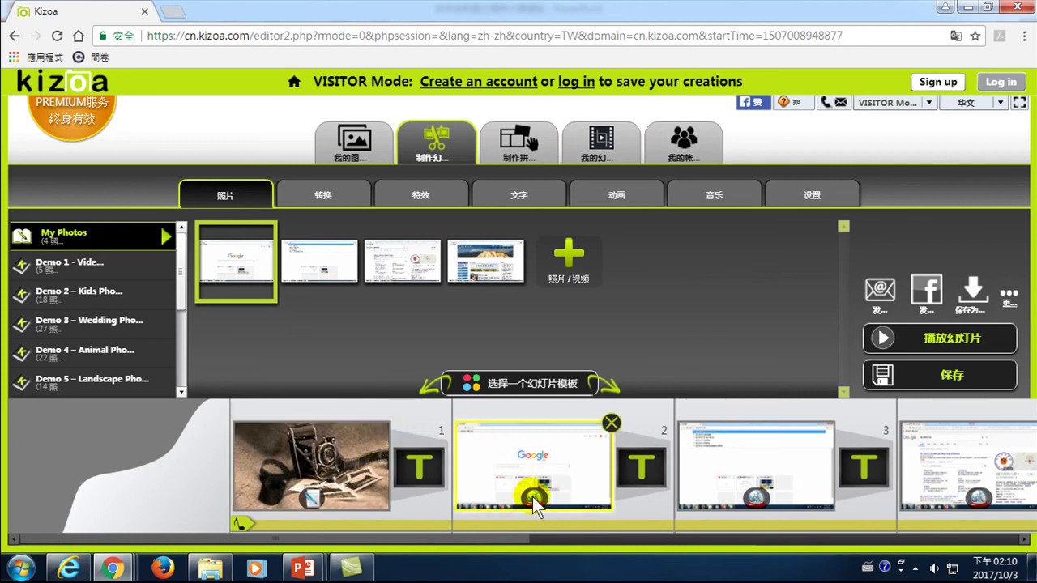
mouse_move(533, 496)
left_mouse_down()
mouse_move(611, 319)
mouse_move(578, 468)
mouse_move(536, 498)
left_mouse_up()
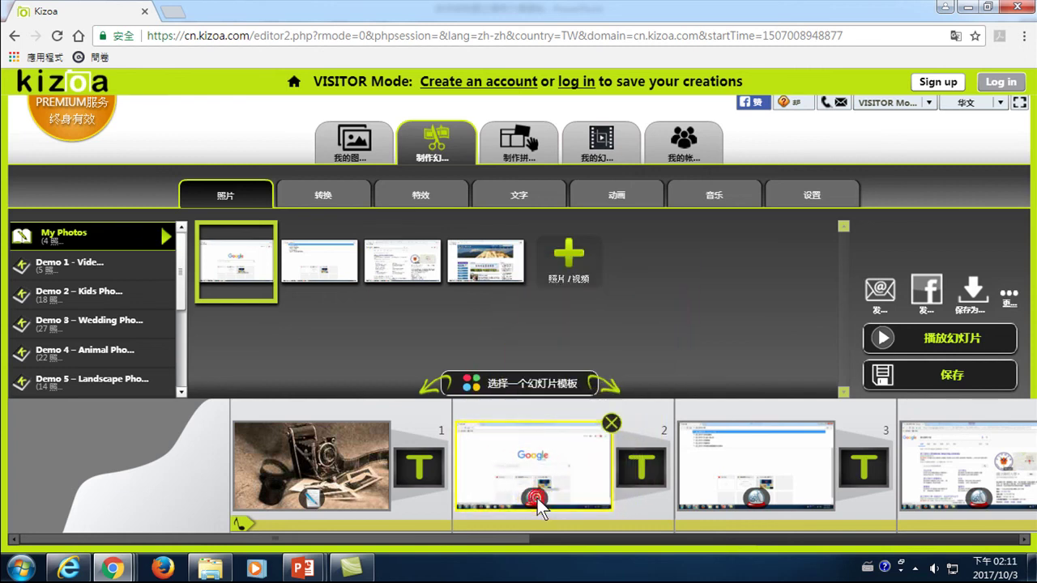
left_click(537, 498)
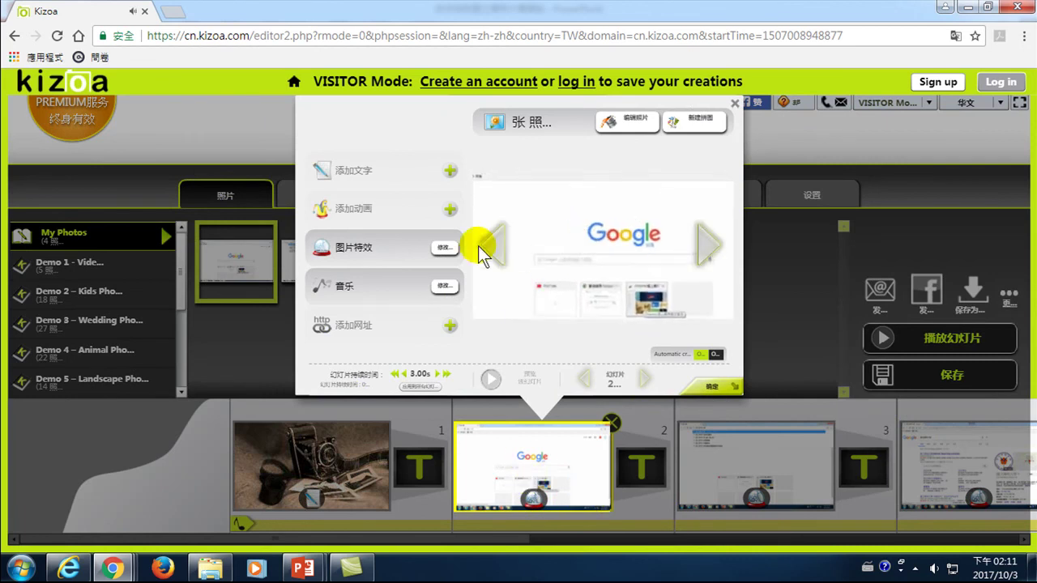
left_click(439, 249)
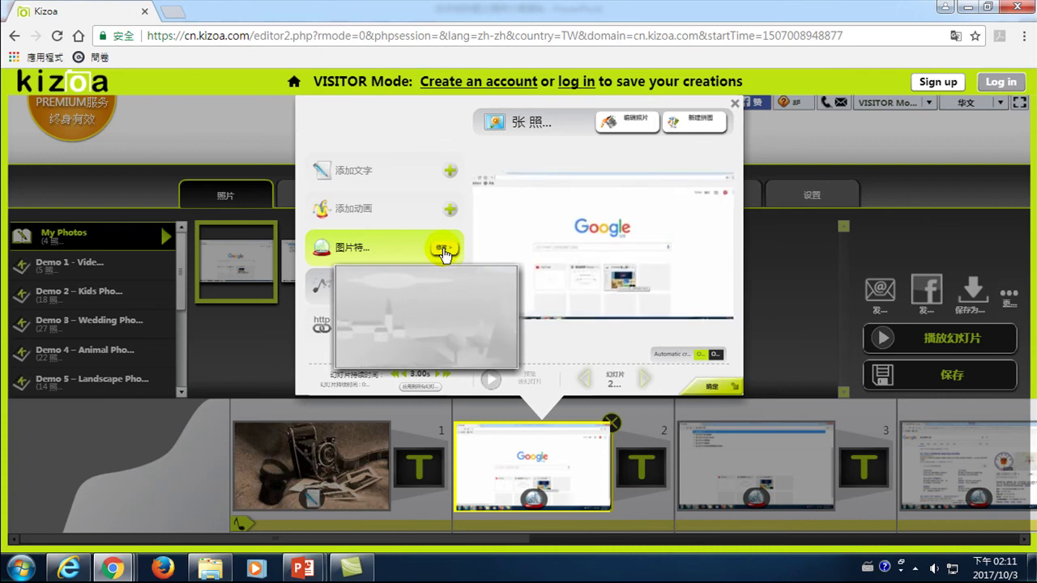
left_click(442, 250)
left_click(442, 250)
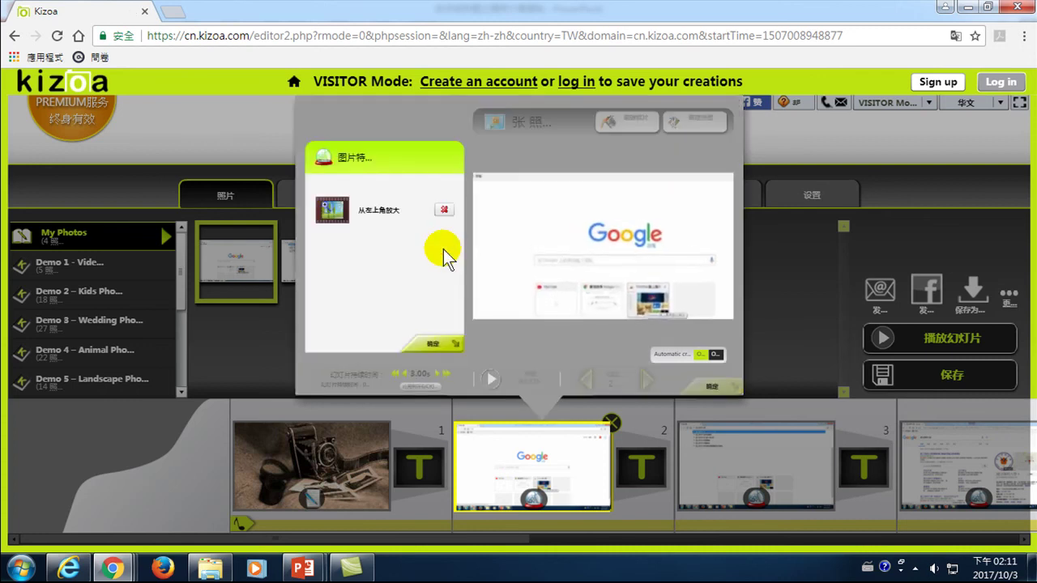
left_click(445, 213)
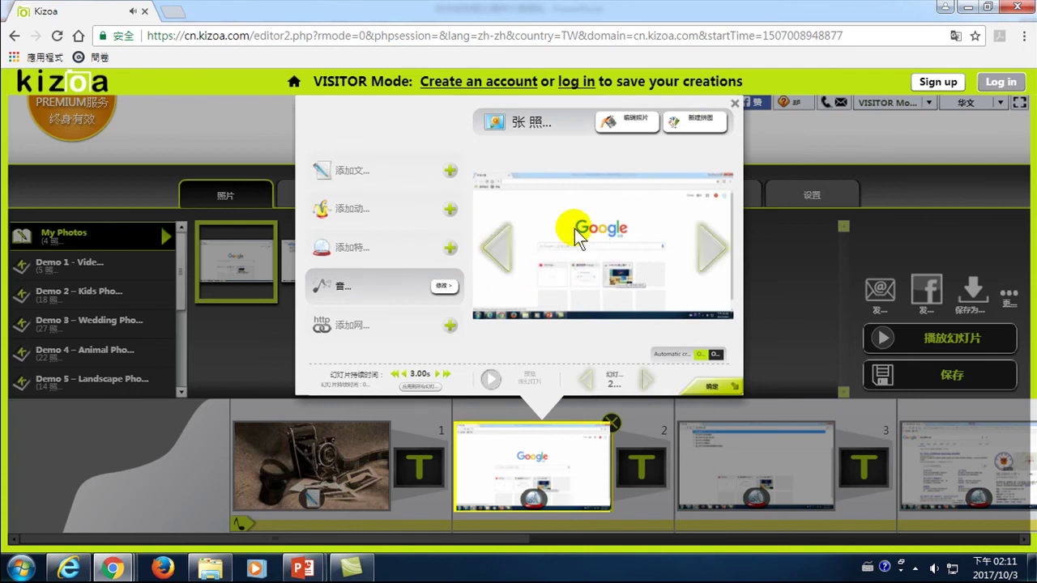
left_click(734, 103)
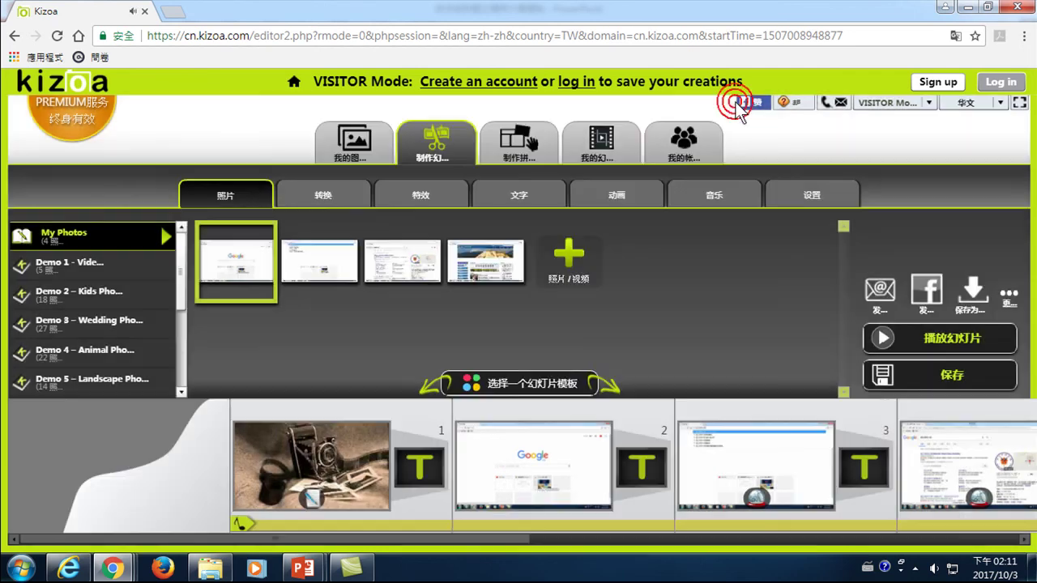
- Remove the zoom effects from slides 3, 4 and 5 (从右上角放大, 从左上角放大, 在中间放大)
left_click(756, 496)
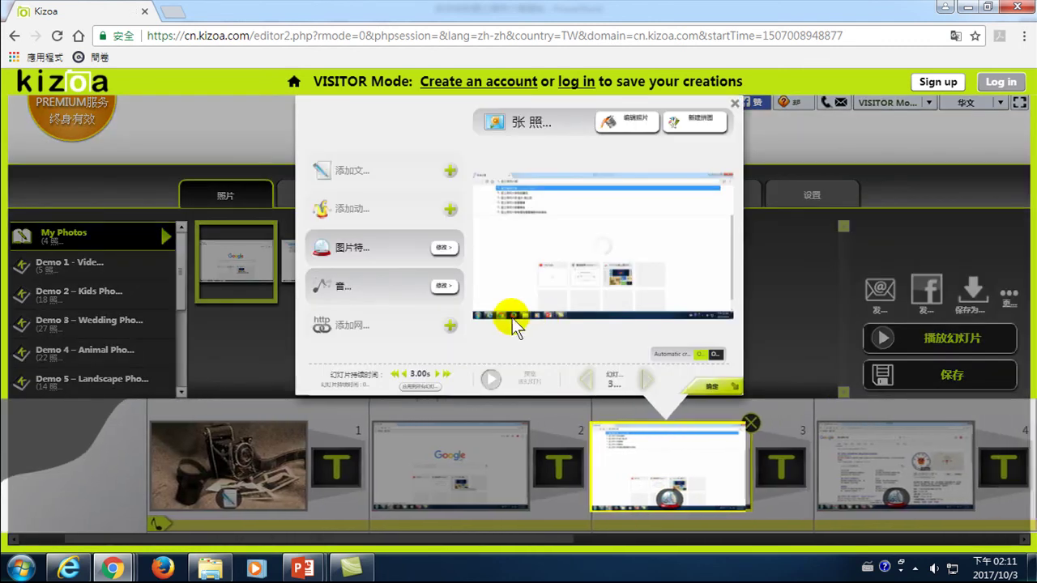
left_click(444, 251)
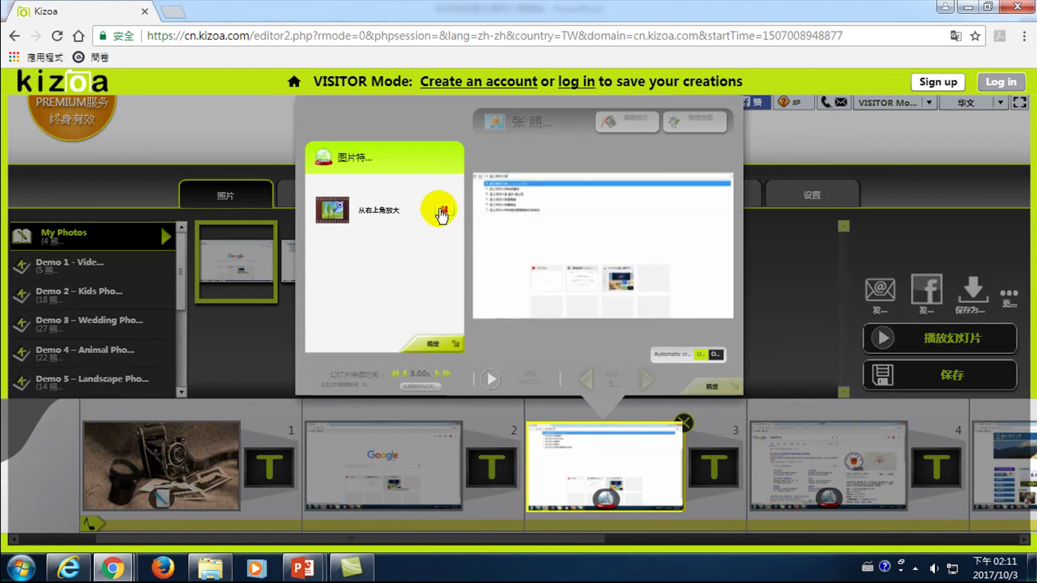
left_click(440, 211)
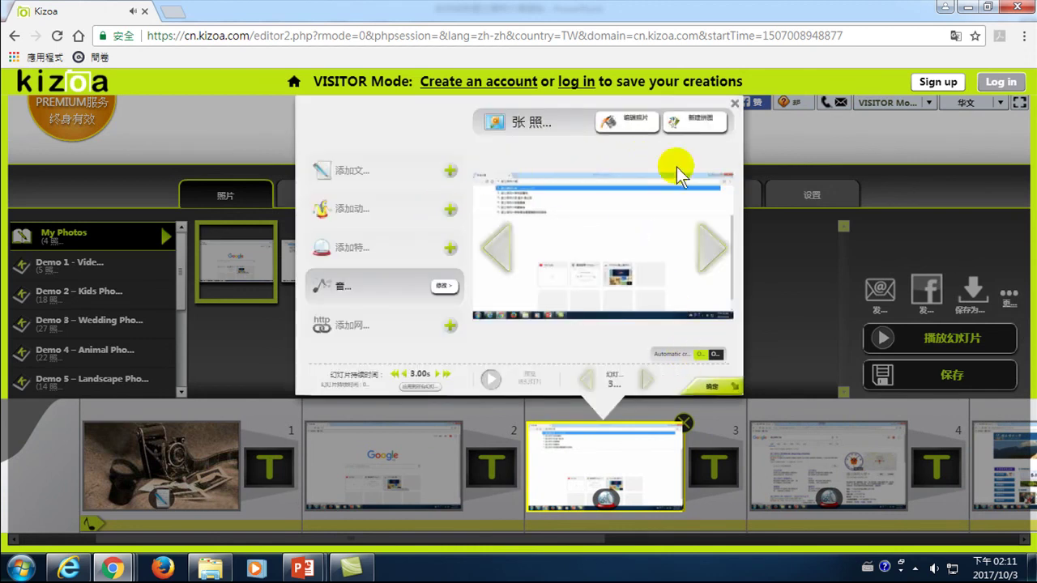
left_click(734, 104)
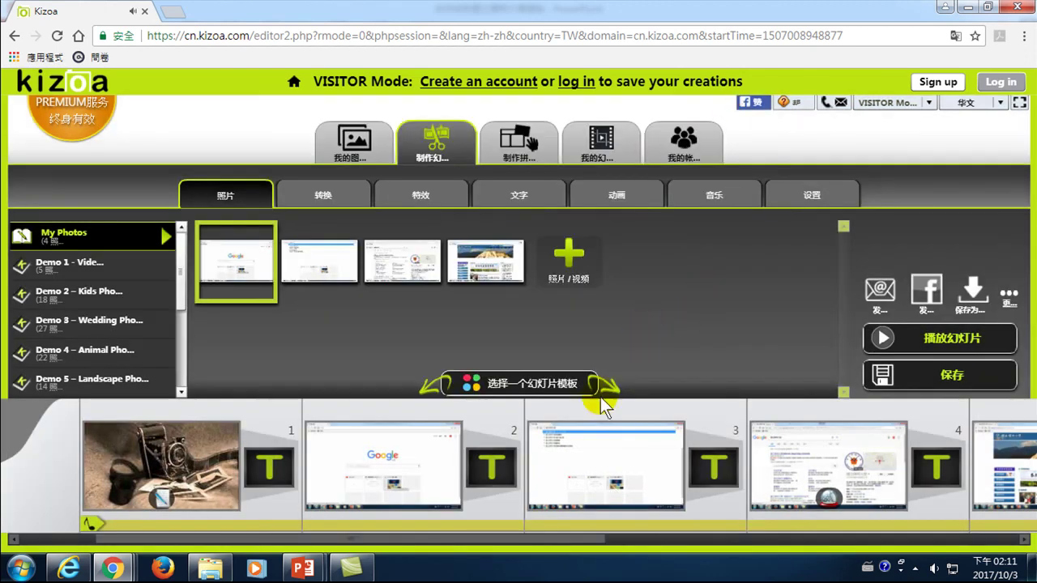
left_click(830, 493)
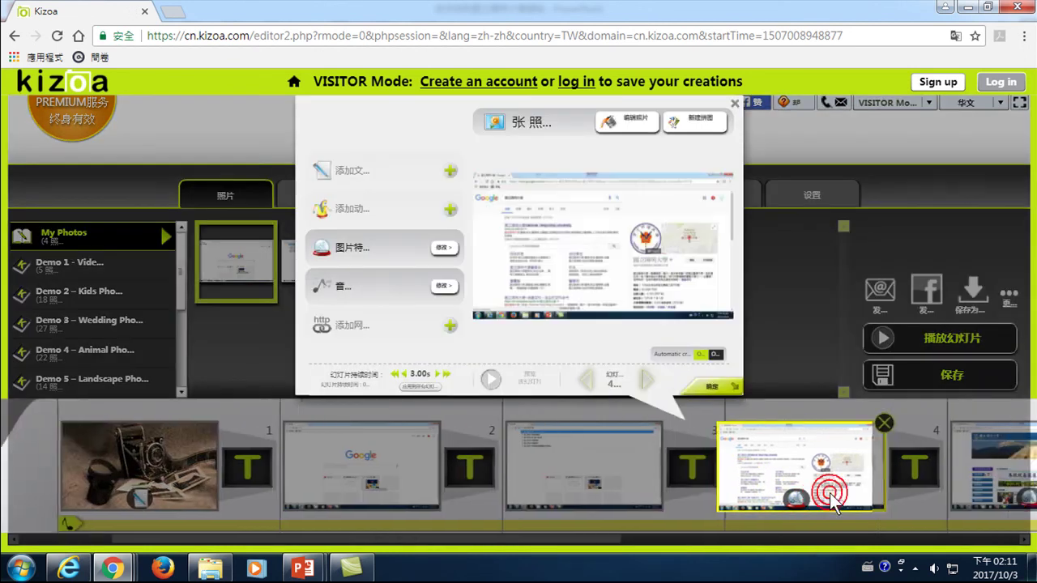
left_click(444, 247)
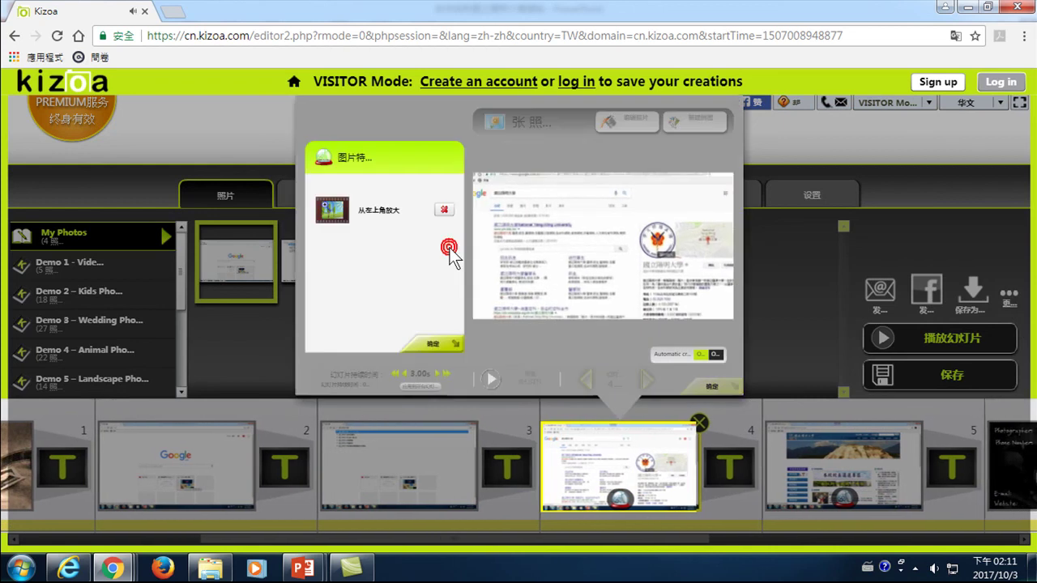
left_click(443, 213)
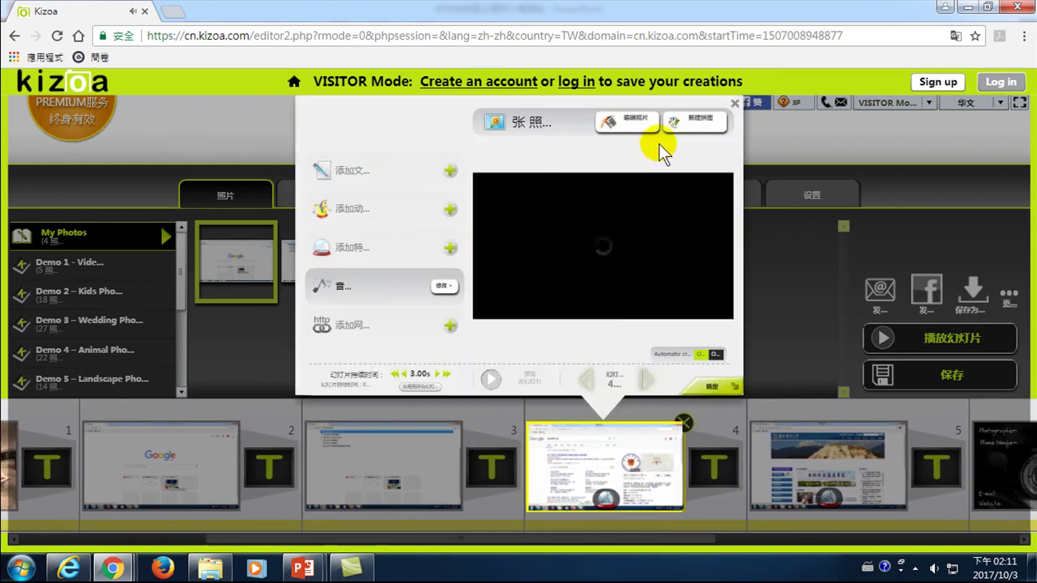
left_click(735, 105)
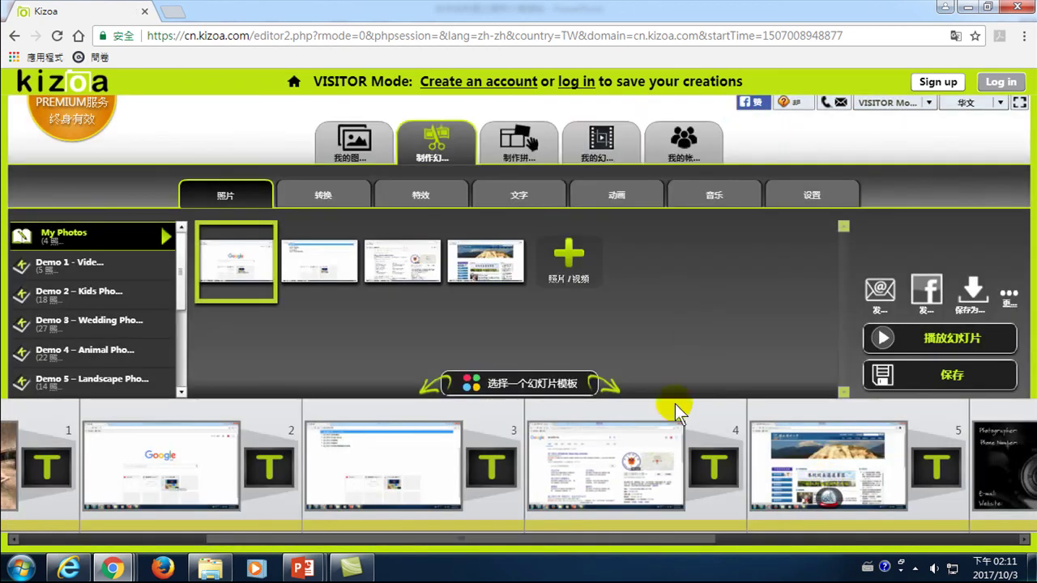
left_click(827, 495)
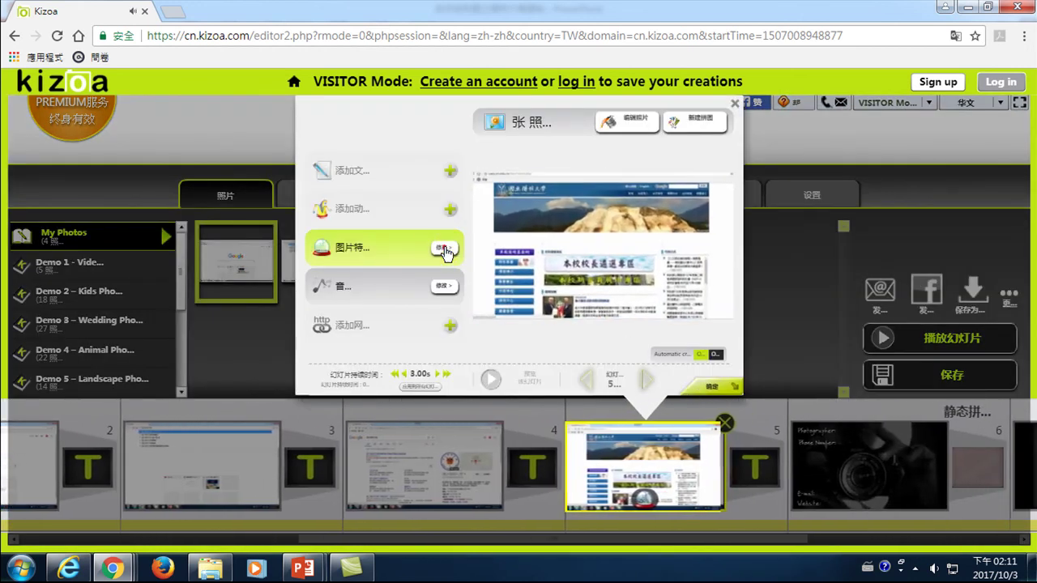
left_click(442, 249)
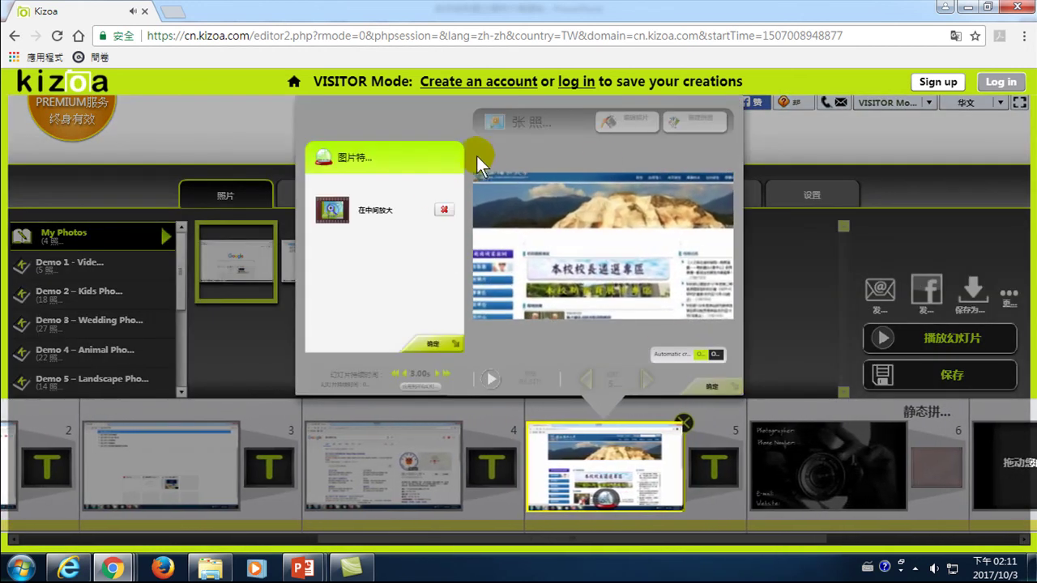
left_click(444, 210)
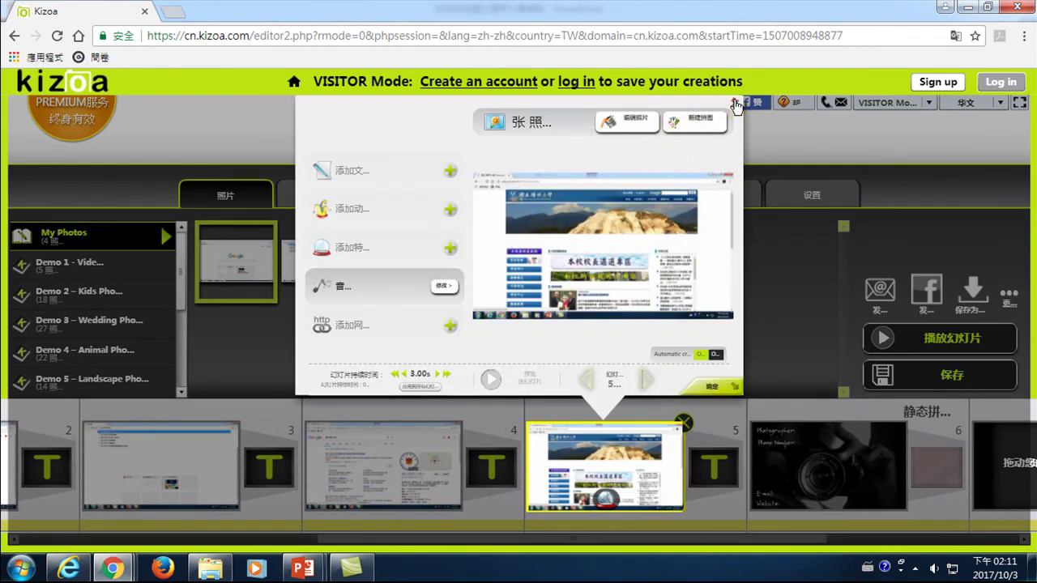
left_click(734, 103)
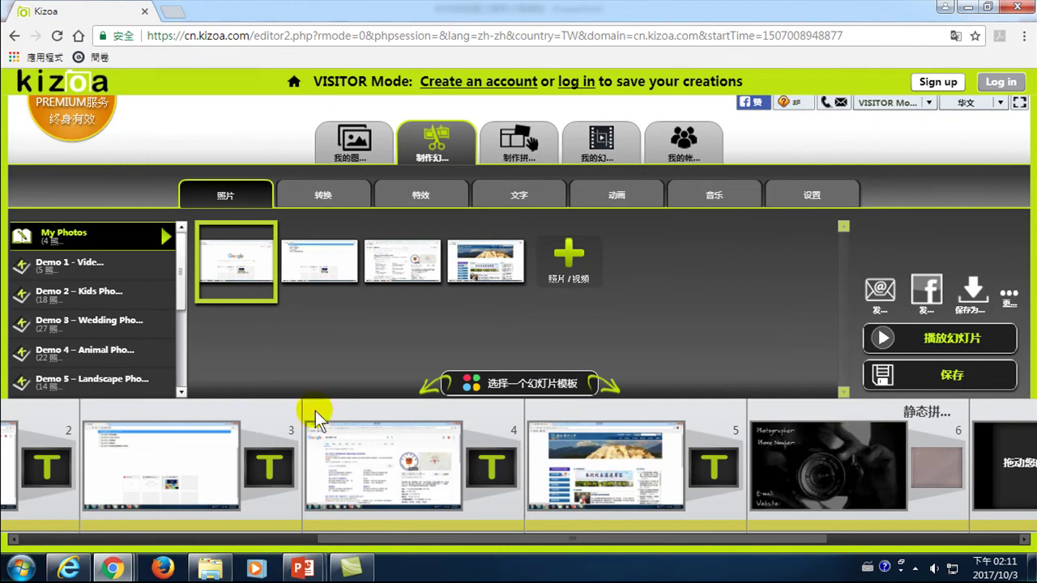
left_click(938, 341)
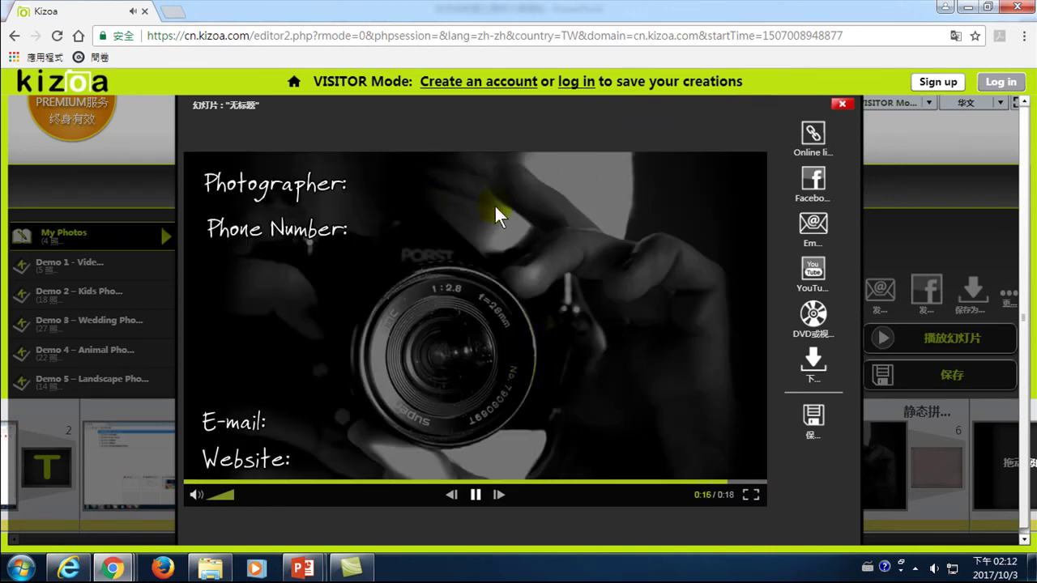
left_click(842, 104)
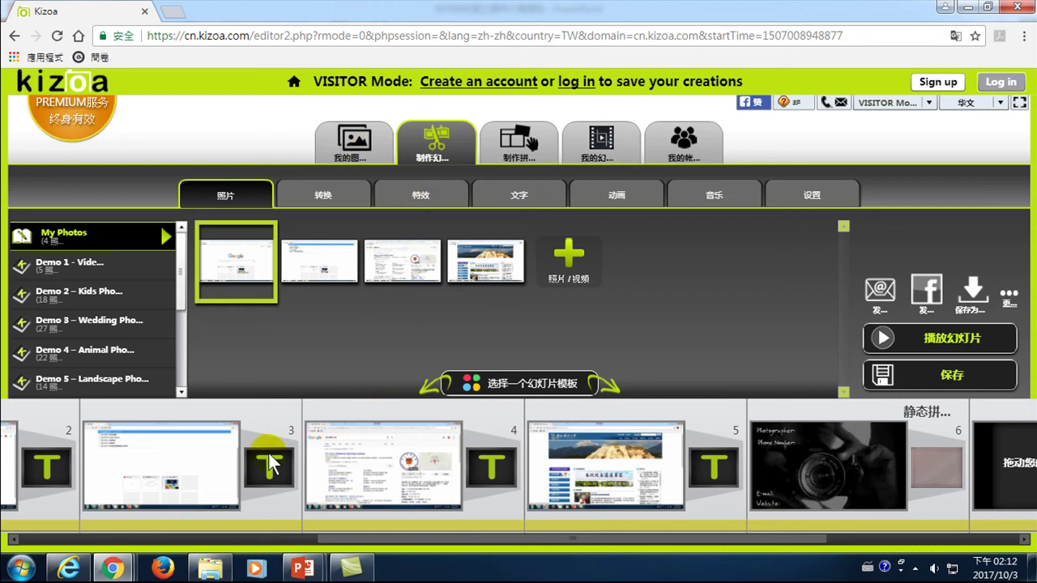
- Delete slide 6, the dark camera-photo closing slide, and scroll the timeline back to slide 1
scroll(269, 452, "up", 1)
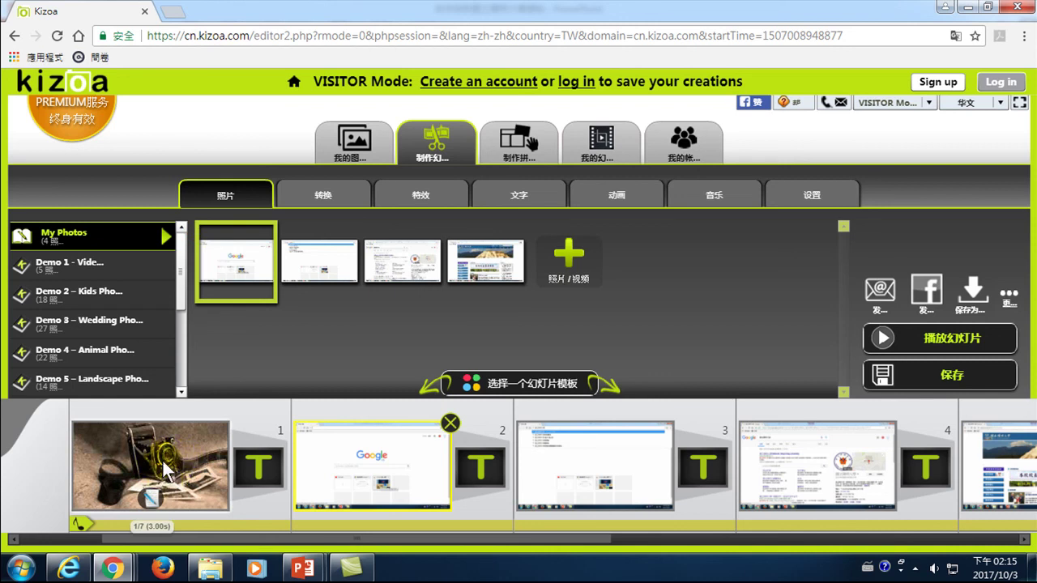
left_click(372, 457)
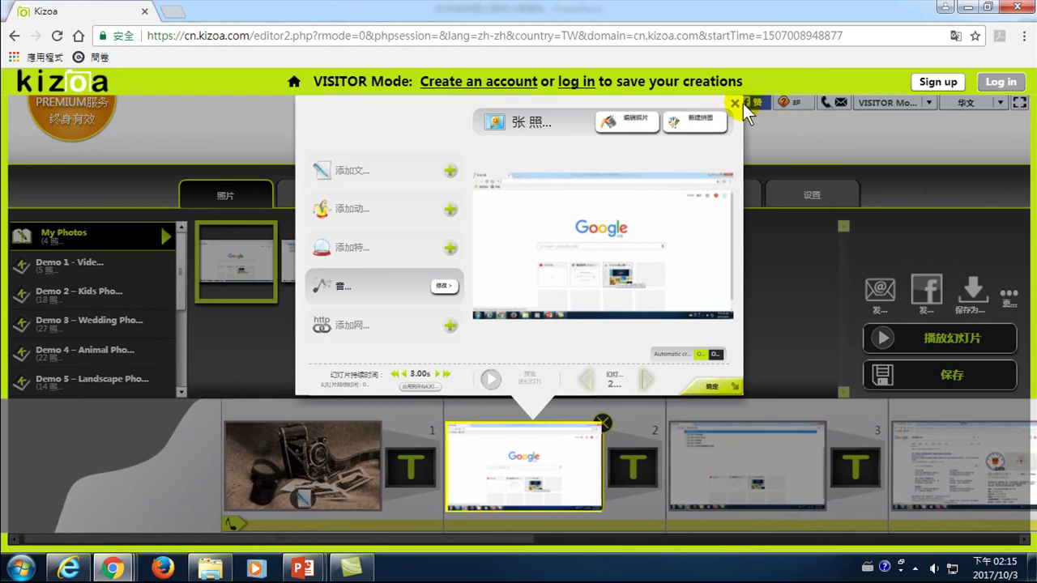
left_click(736, 103)
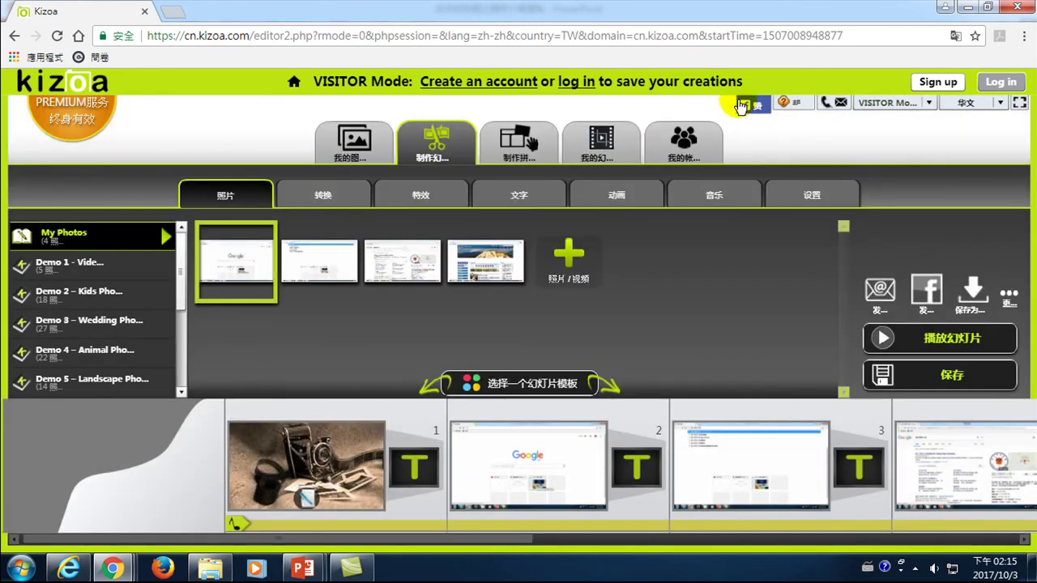
left_click(754, 466)
left_click_drag(424, 541, 783, 533)
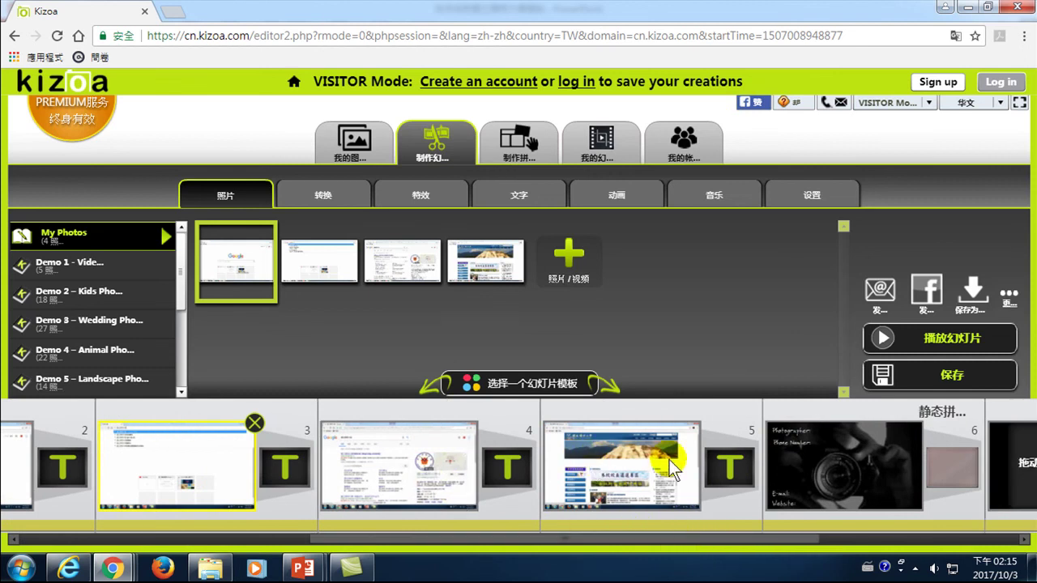
left_click(847, 461)
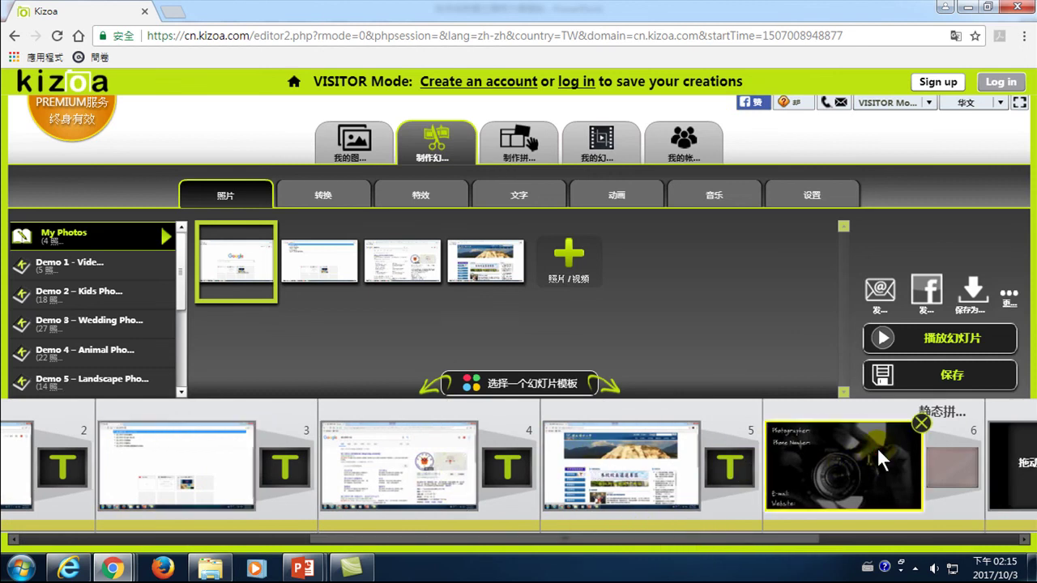
left_click(922, 423)
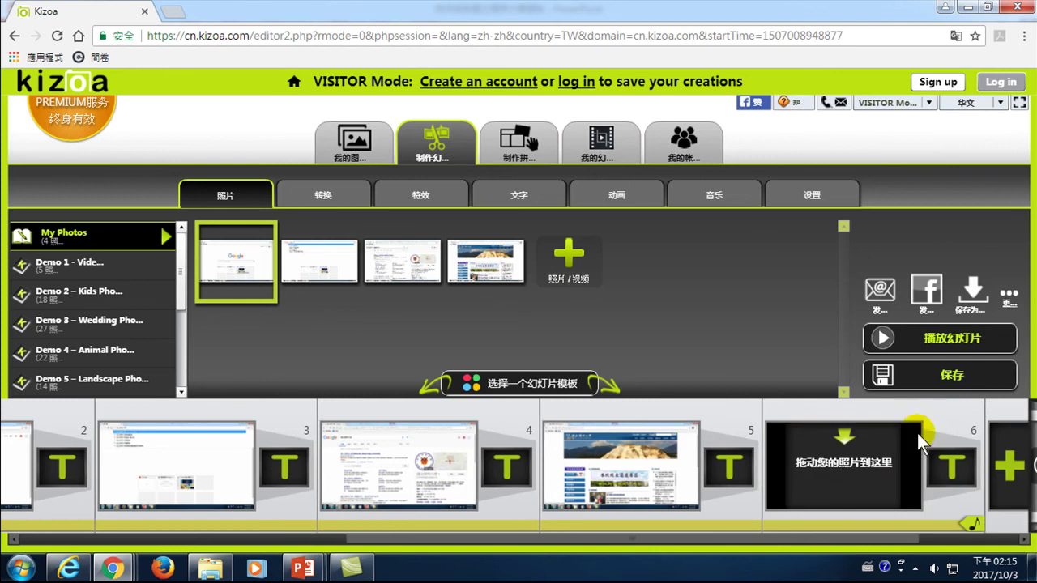
left_click(746, 448)
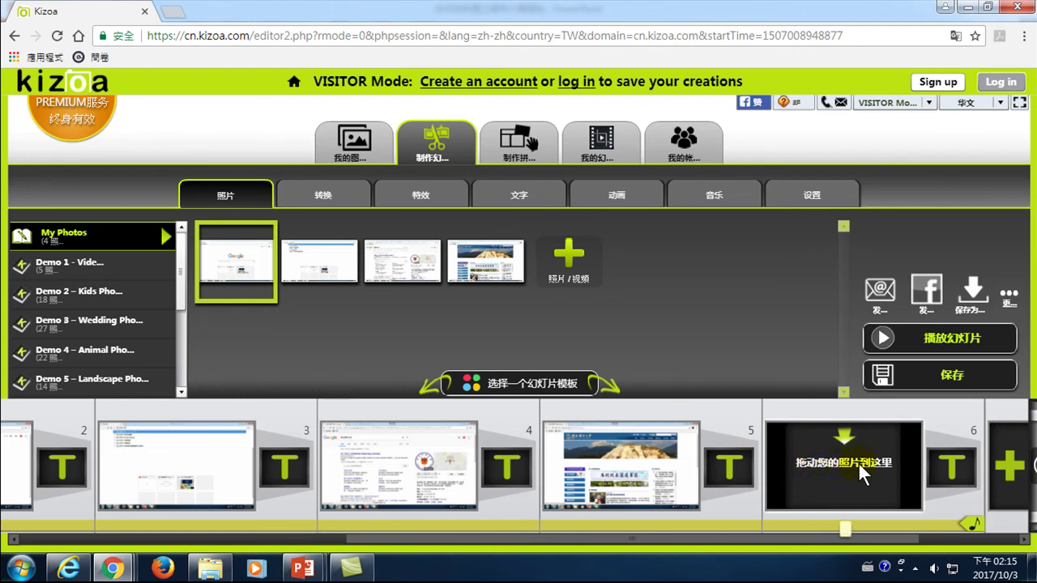
left_click(470, 289)
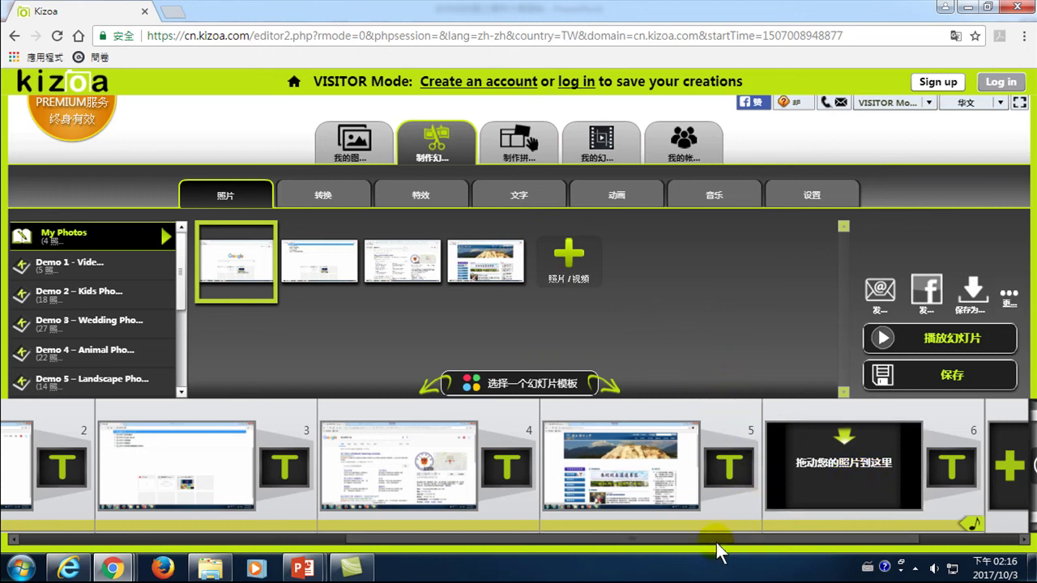
left_click_drag(718, 539, 367, 541)
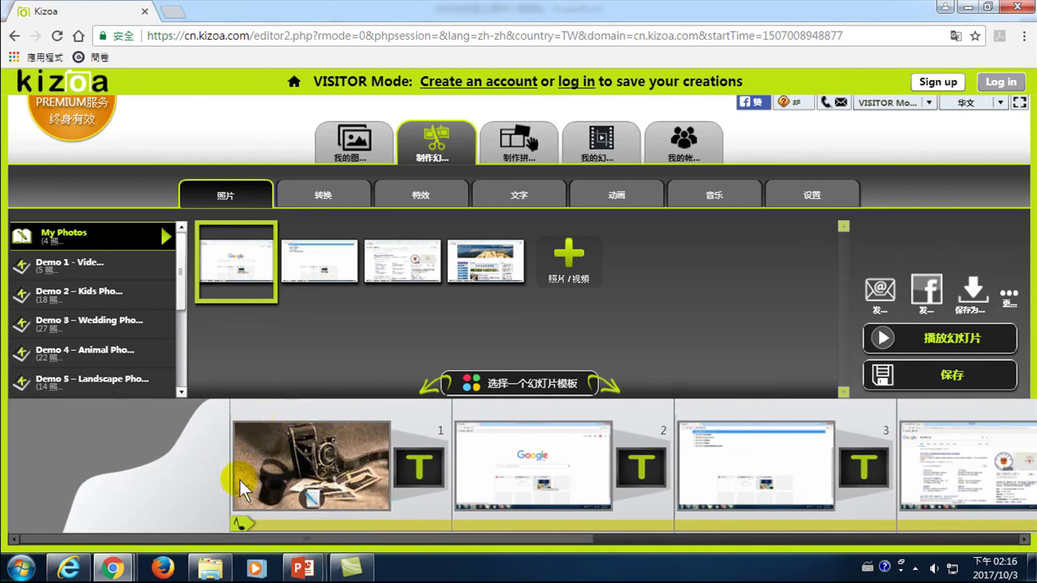
- Open the editing options for the first slide, the camera photo
left_click(330, 449)
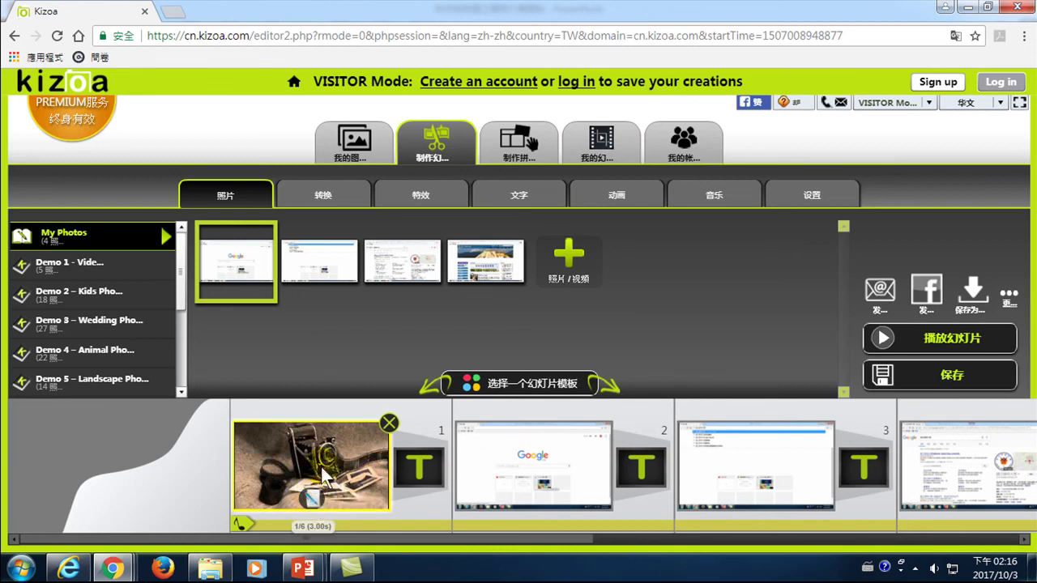
left_click(563, 451)
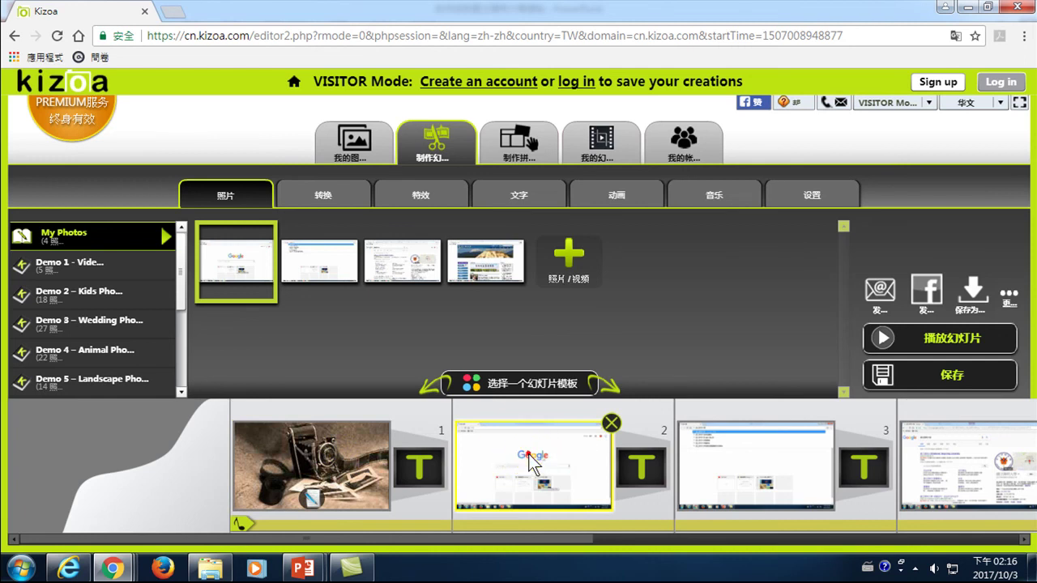
left_click(528, 453)
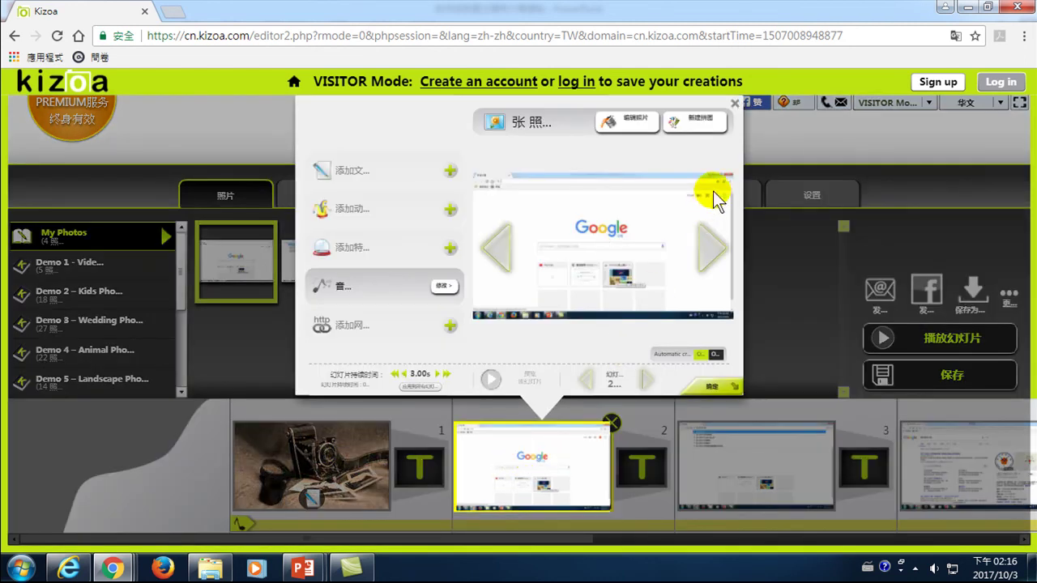
left_click(731, 106)
left_click(316, 495)
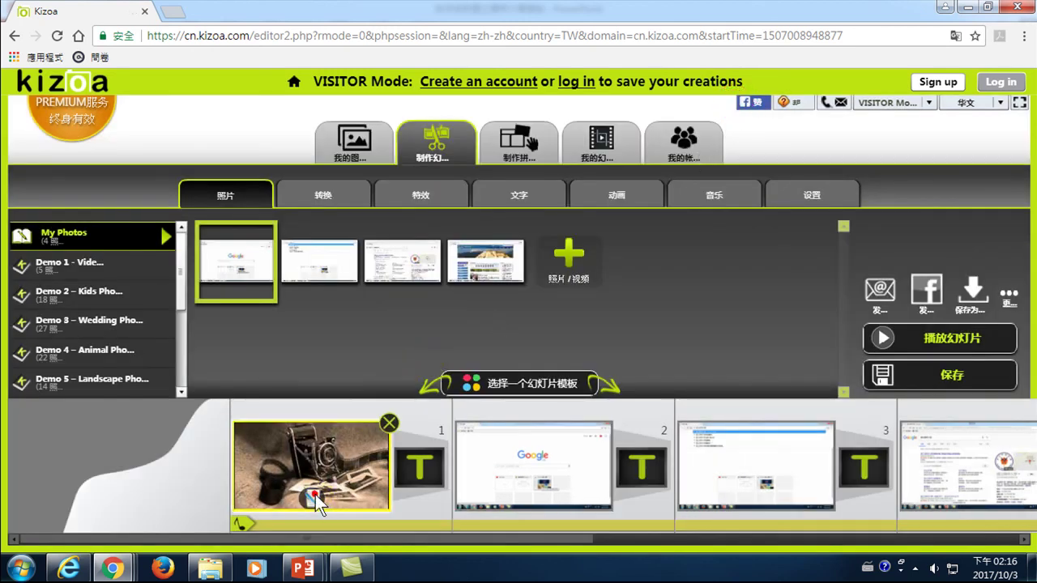
left_click(315, 496)
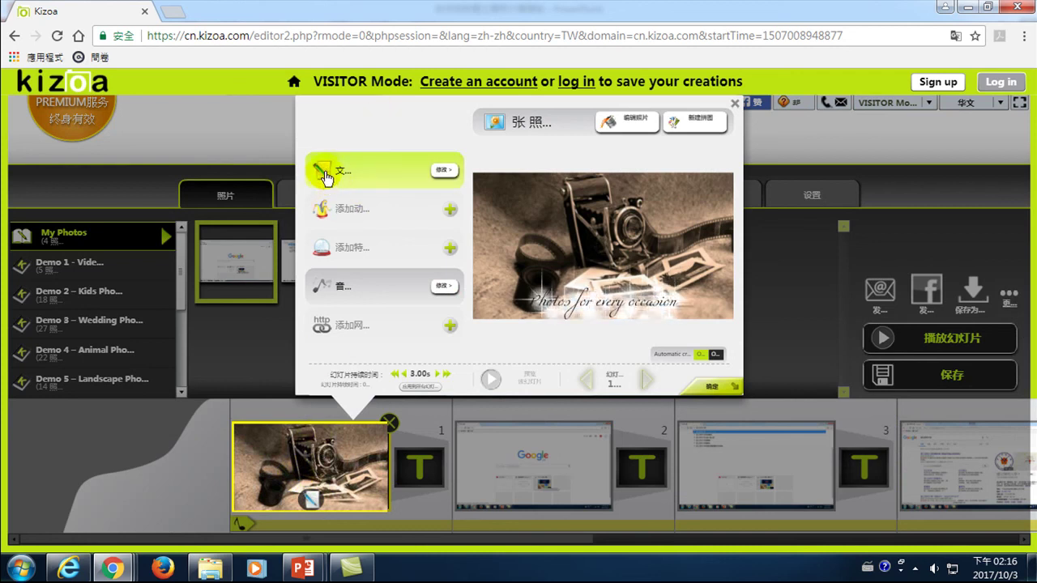
- Change the caption to 'Welcome to YMU' at very large (很大) size and confirm
mouse_move(332, 173)
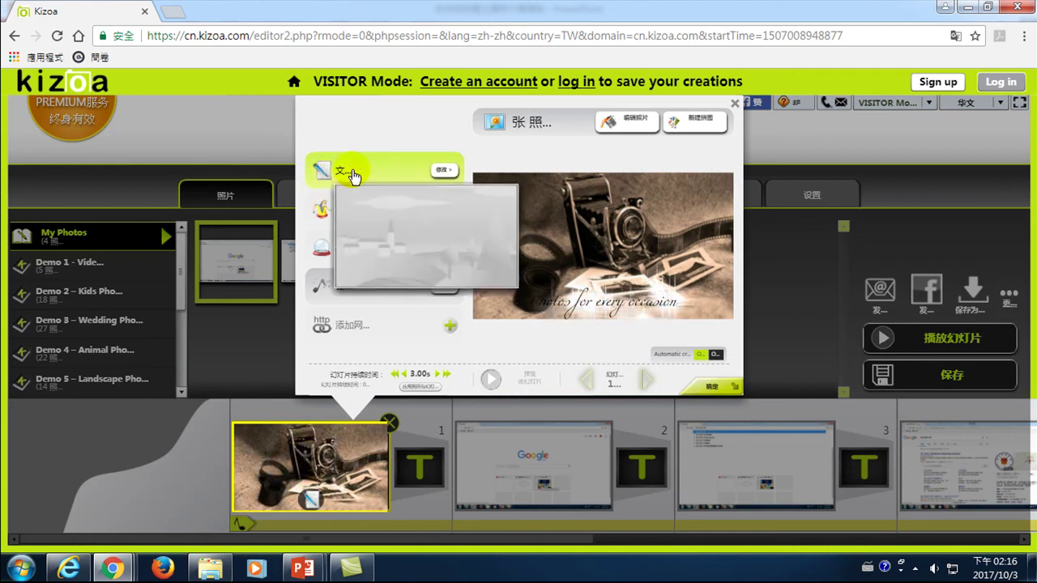
left_click(442, 171)
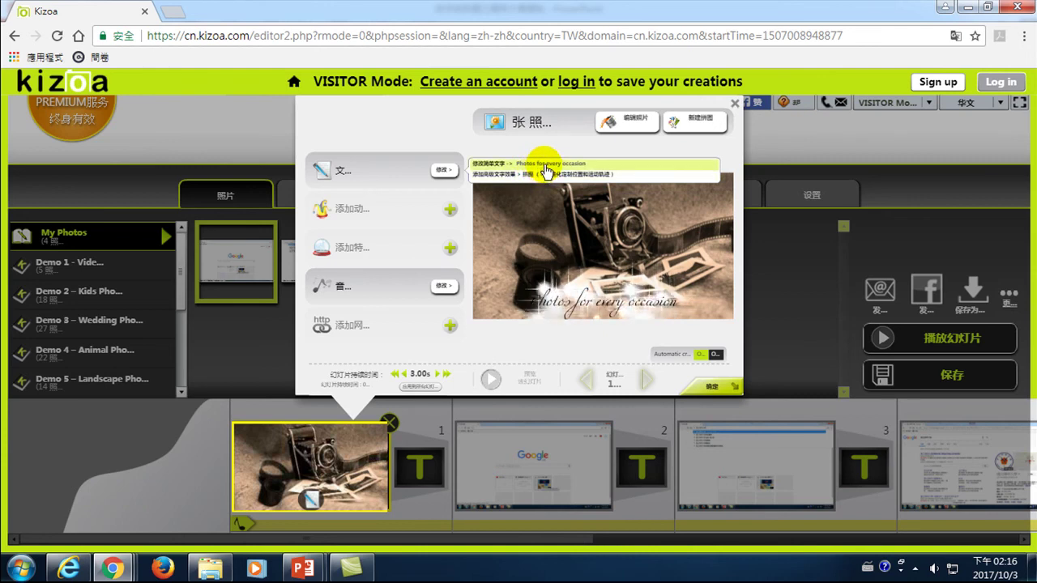
left_click(545, 166)
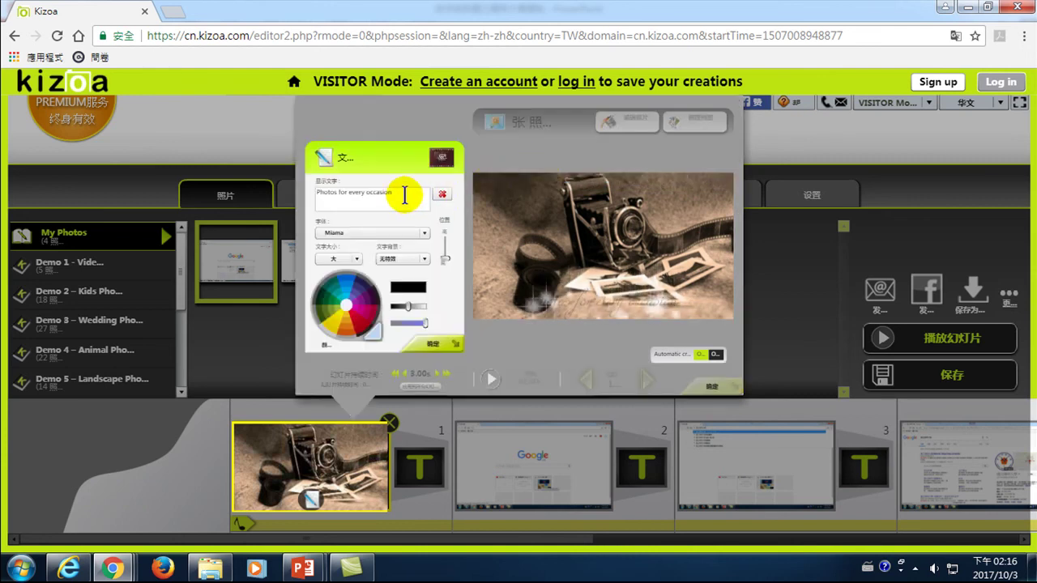
left_click_drag(404, 195, 265, 200)
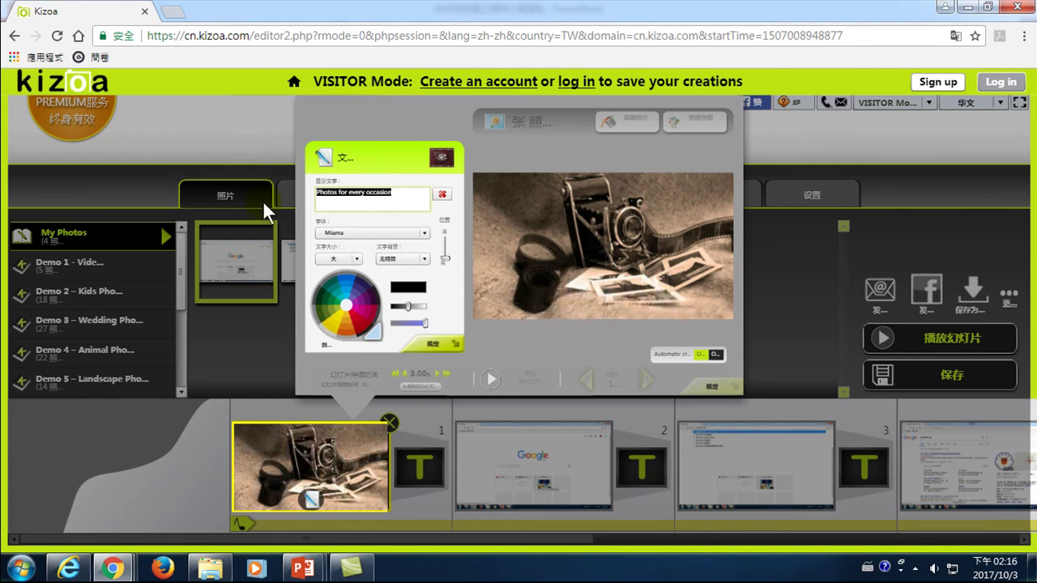
type("W")
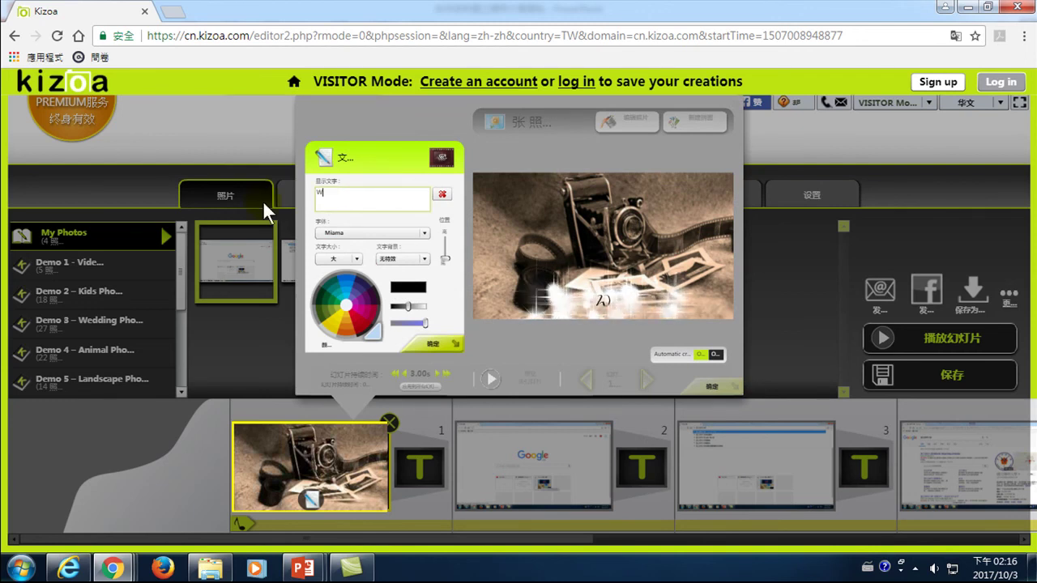
type("elcome t")
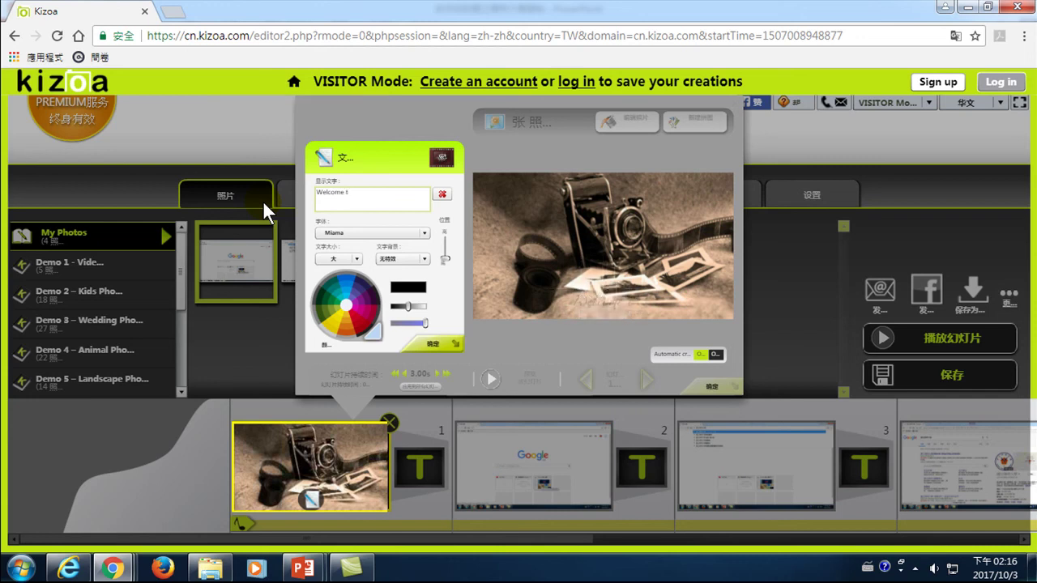
type("o YMU")
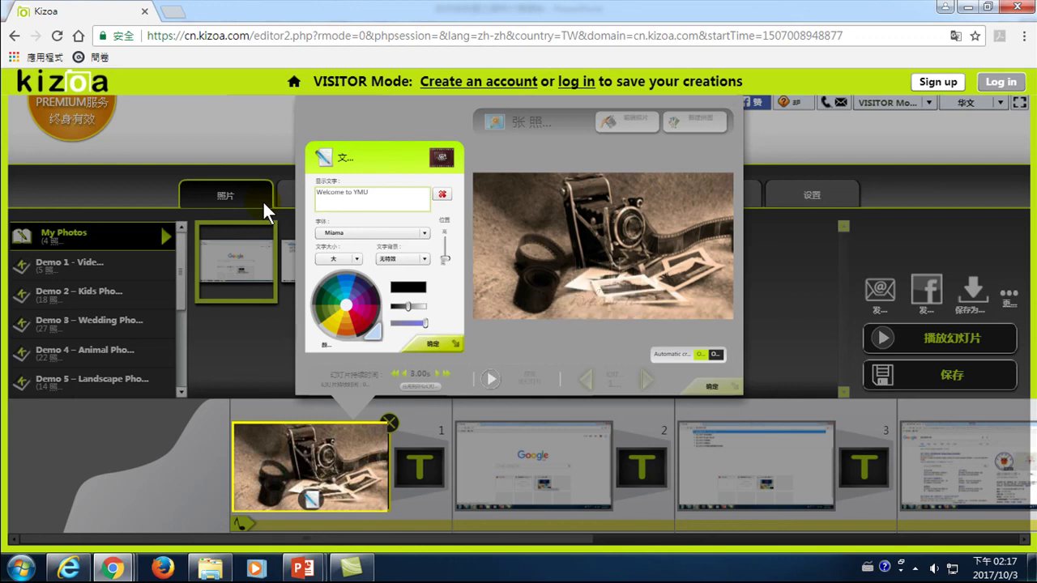
left_click(356, 258)
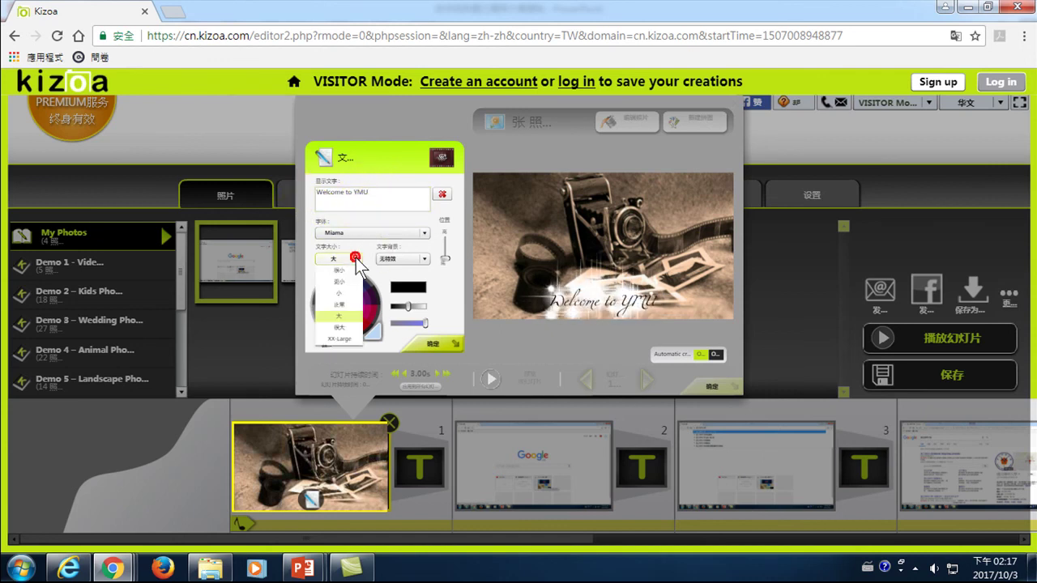
left_click(345, 326)
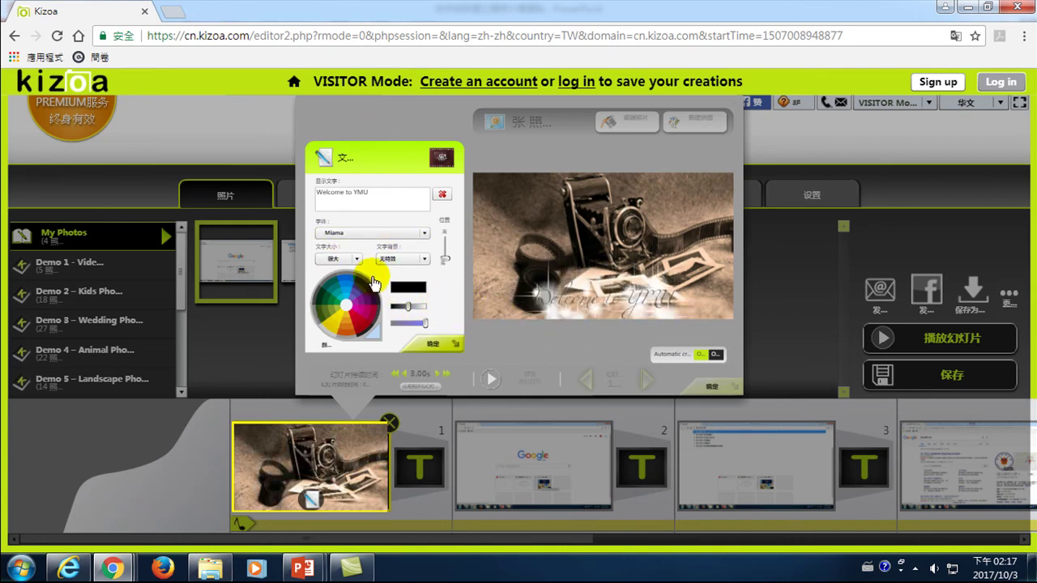
left_click(443, 194)
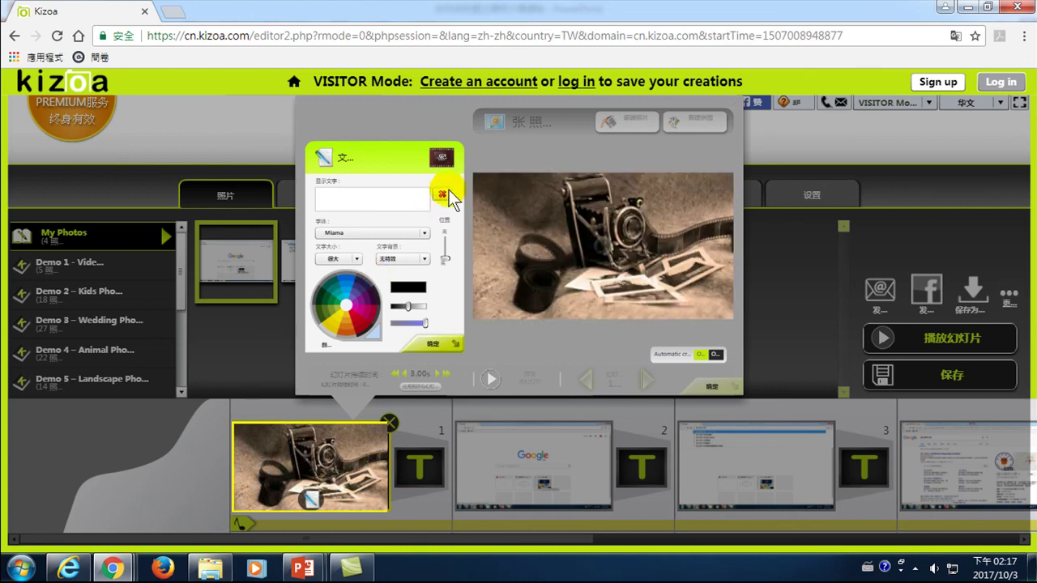
left_click(390, 199)
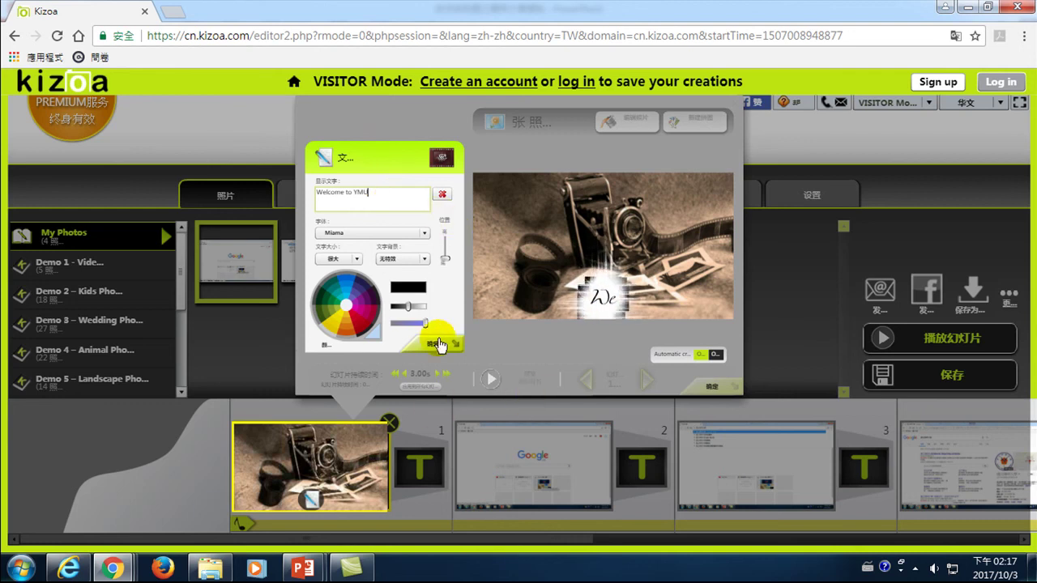
left_click(437, 343)
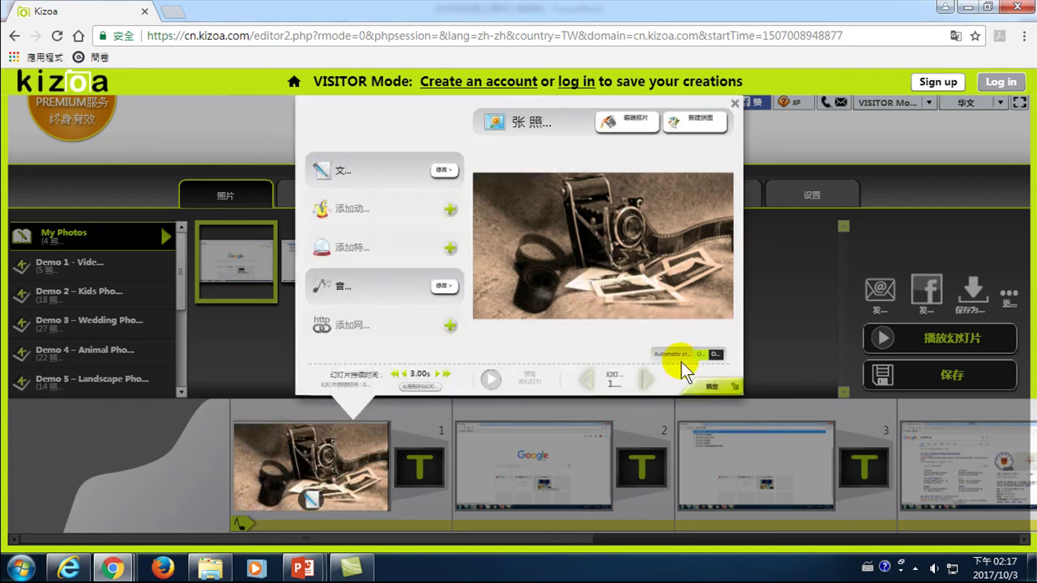
left_click(712, 386)
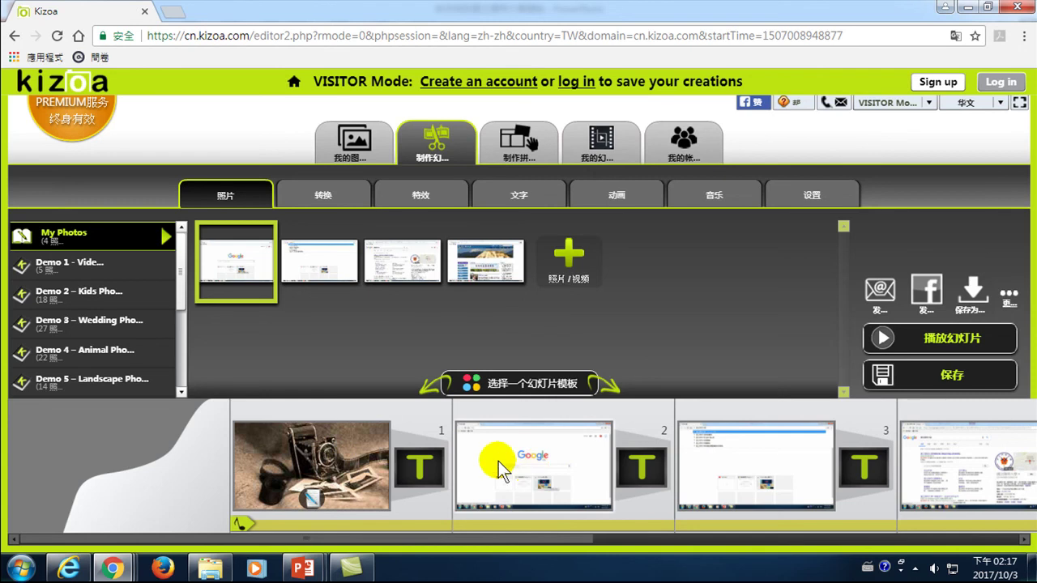
left_click(525, 456)
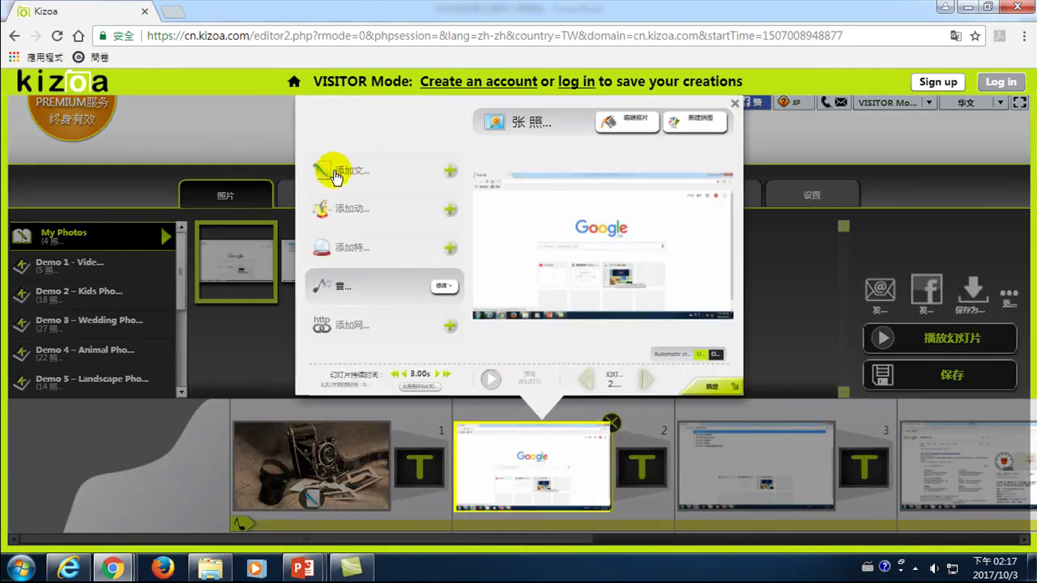
left_click(451, 172)
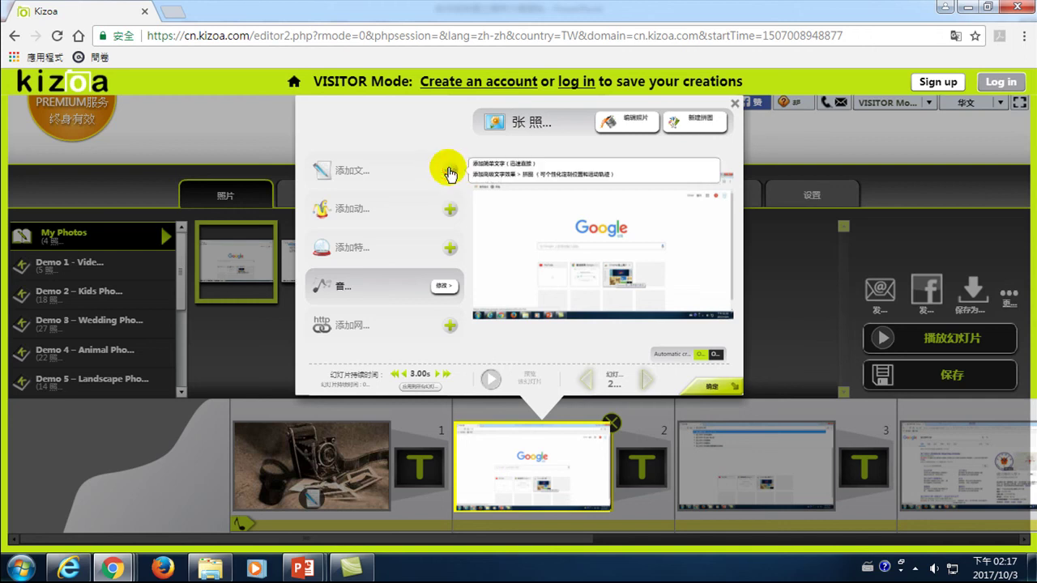
left_click(525, 167)
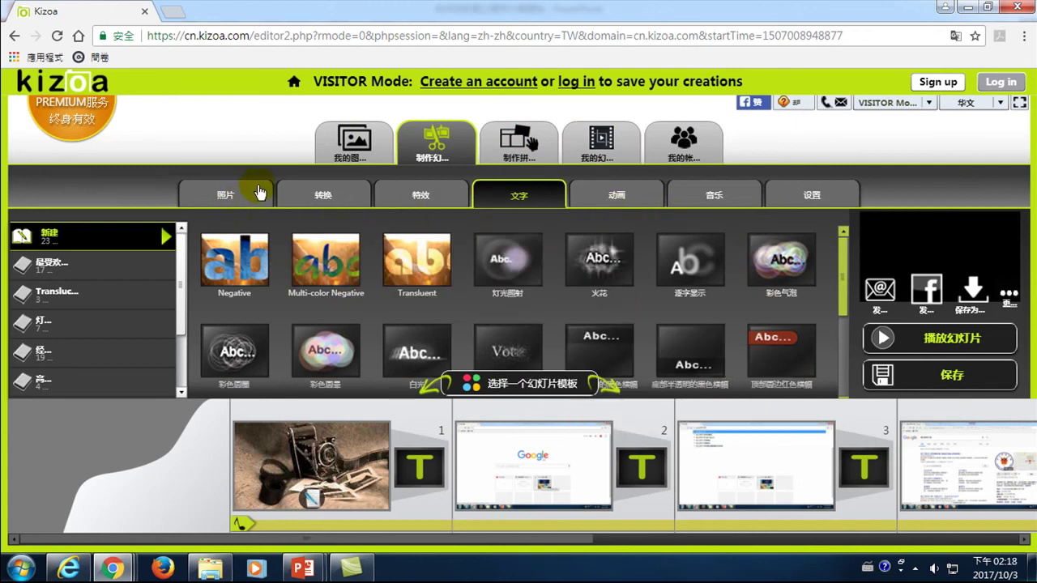
left_click(535, 442)
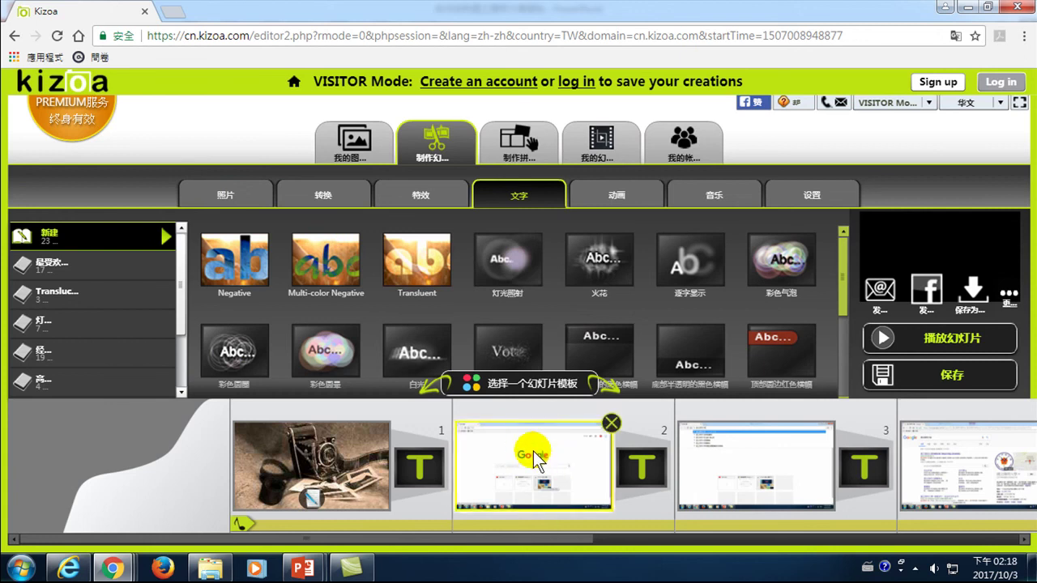
left_click(528, 455)
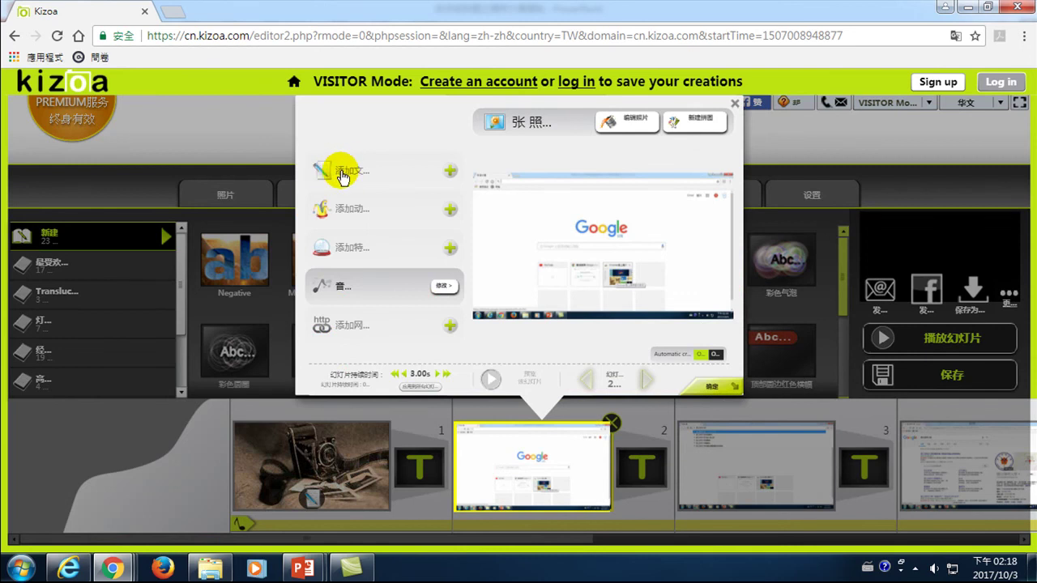
left_click(451, 172)
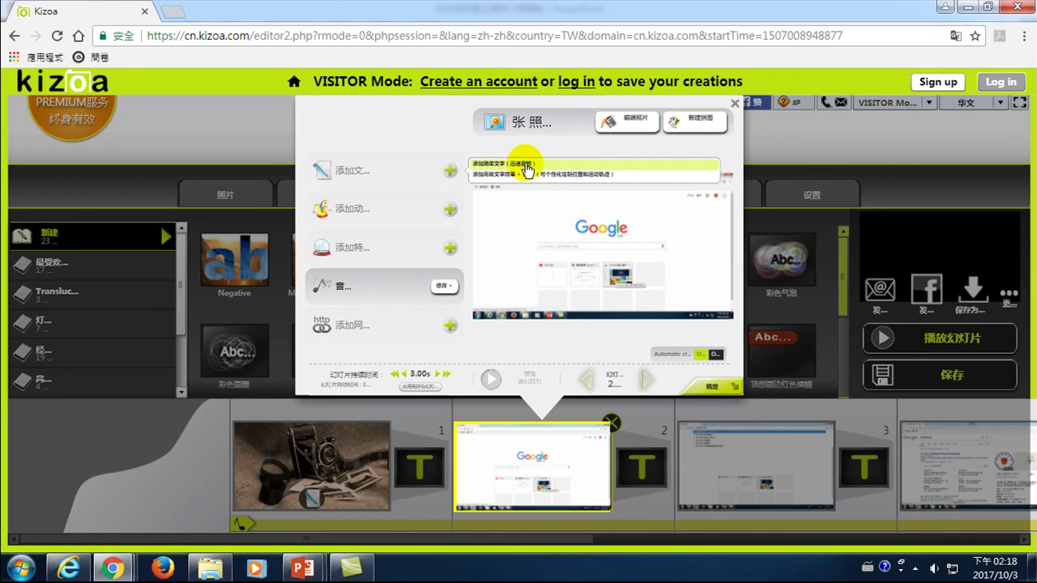
left_click(523, 164)
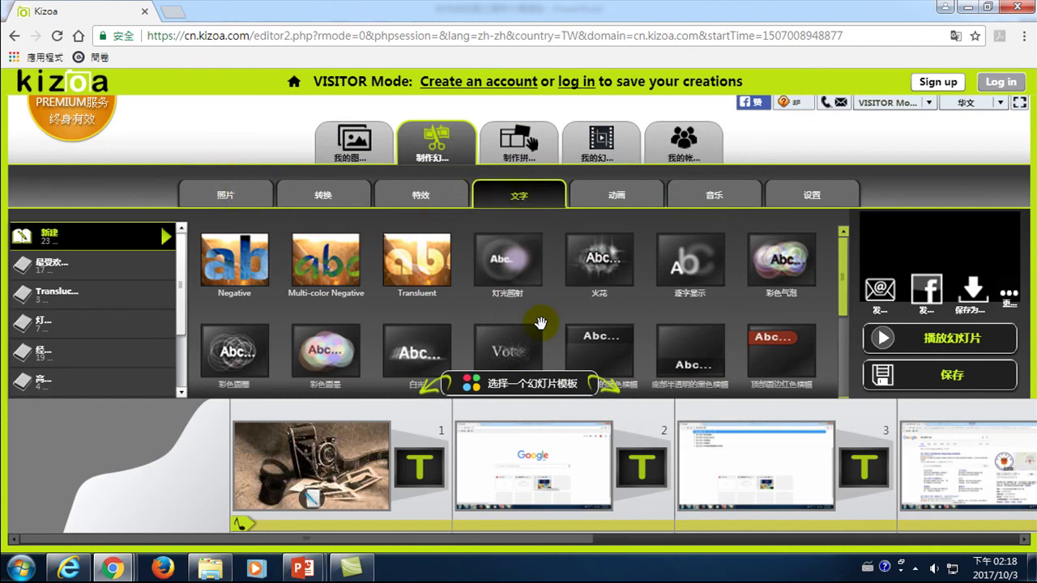
- Find the 底部红黄横幅 banner template and drop it onto slide 2
left_click_drag(841, 262, 847, 314)
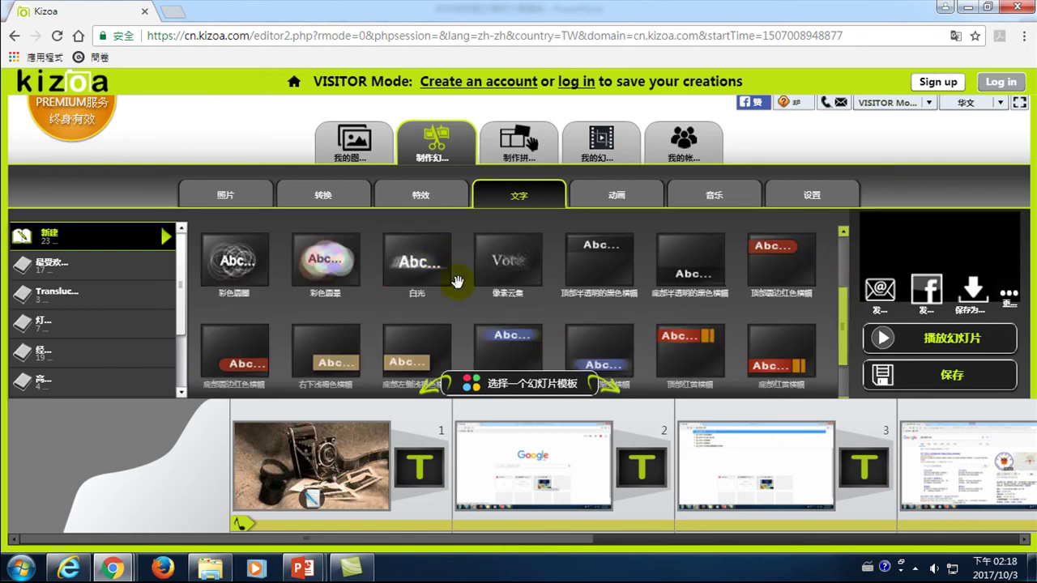
mouse_move(453, 277)
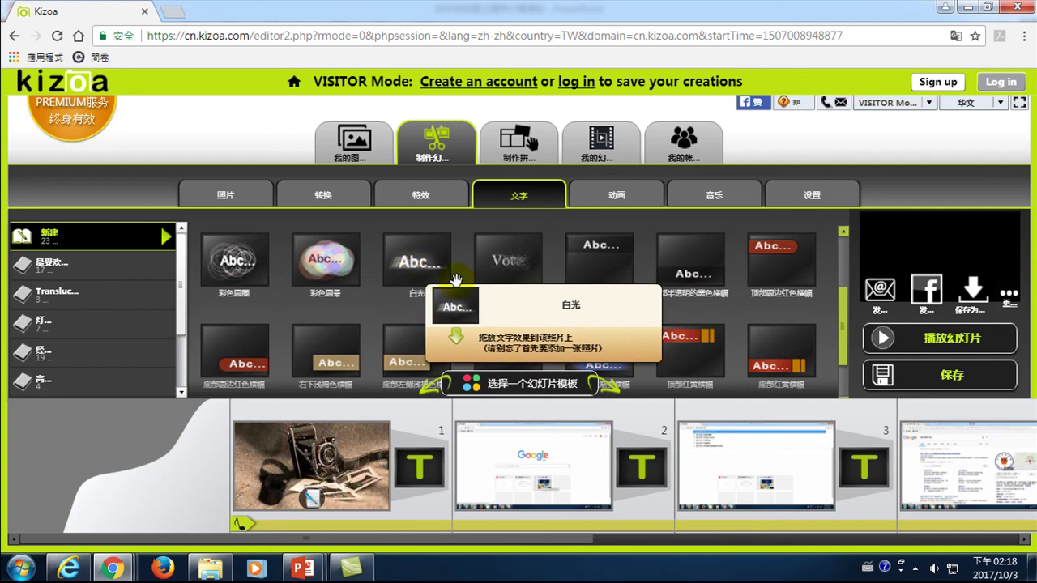
left_click_drag(845, 318, 852, 245)
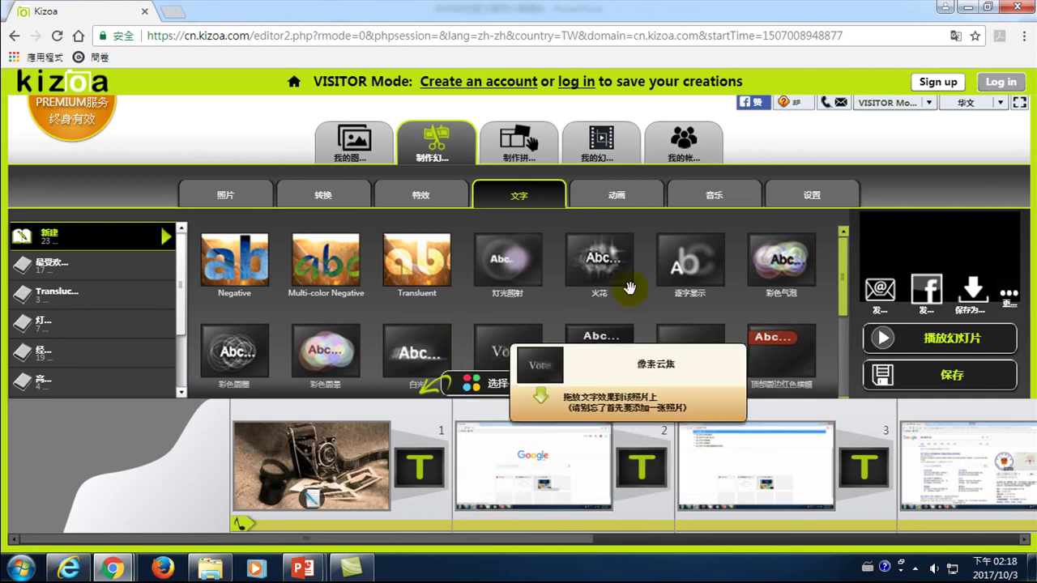
left_click_drag(844, 266, 848, 356)
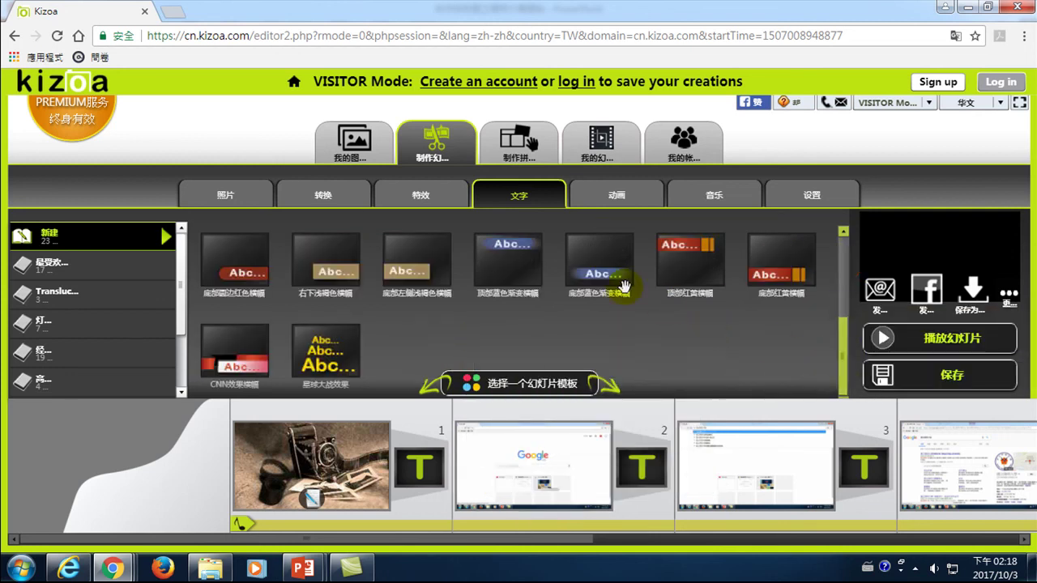
mouse_move(778, 278)
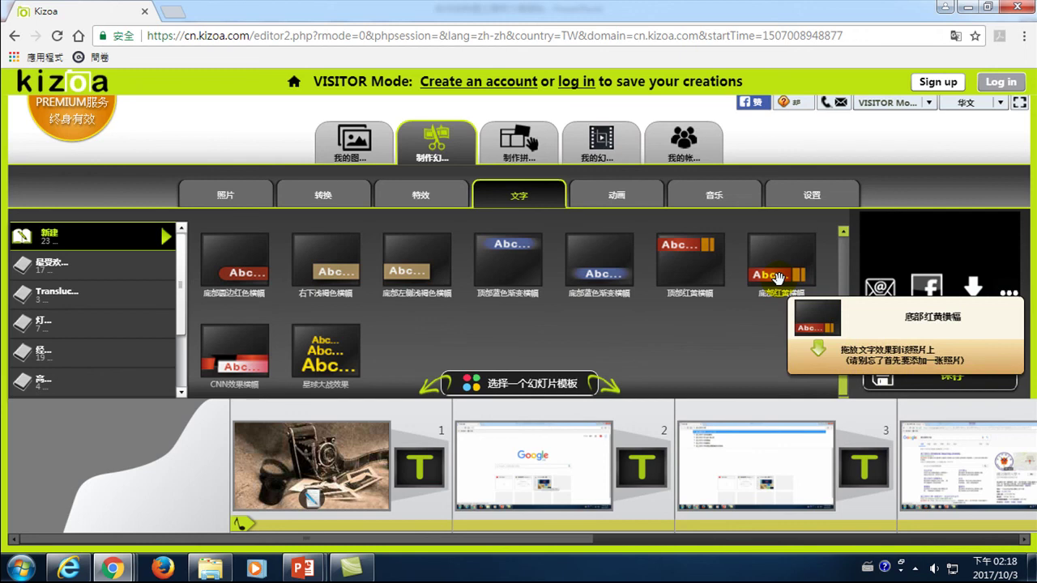
left_click(777, 278)
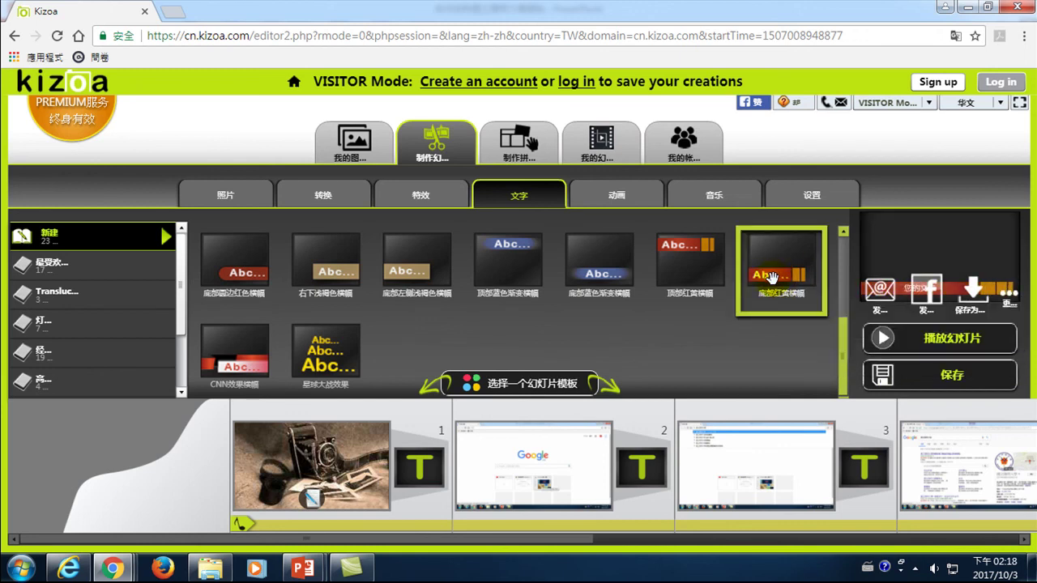
left_click_drag(778, 278, 539, 484)
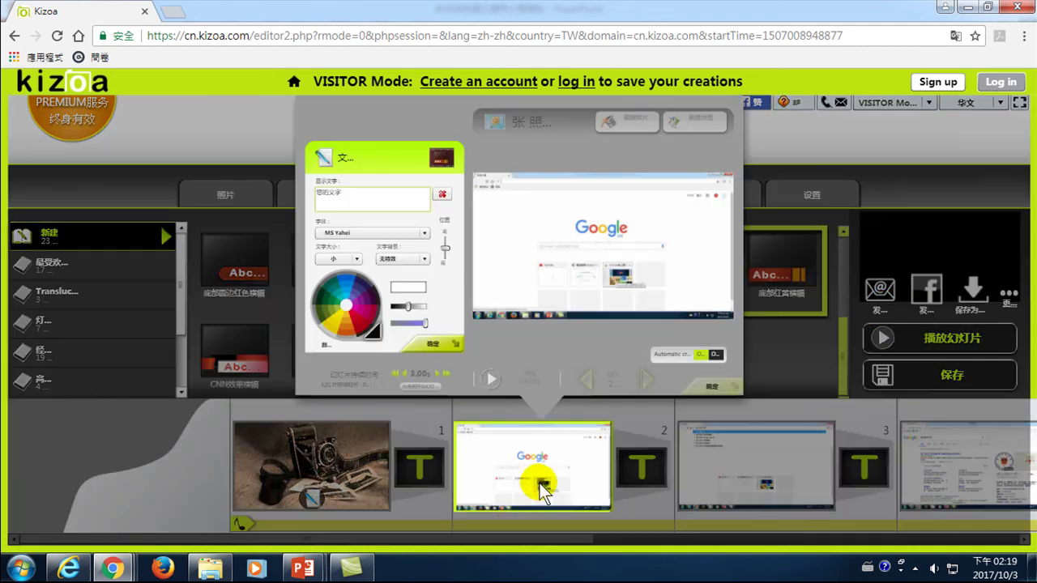
- Replace slide 2's 您的文字 placeholder with a Chinese caption and confirm both dialogs
left_click(349, 192)
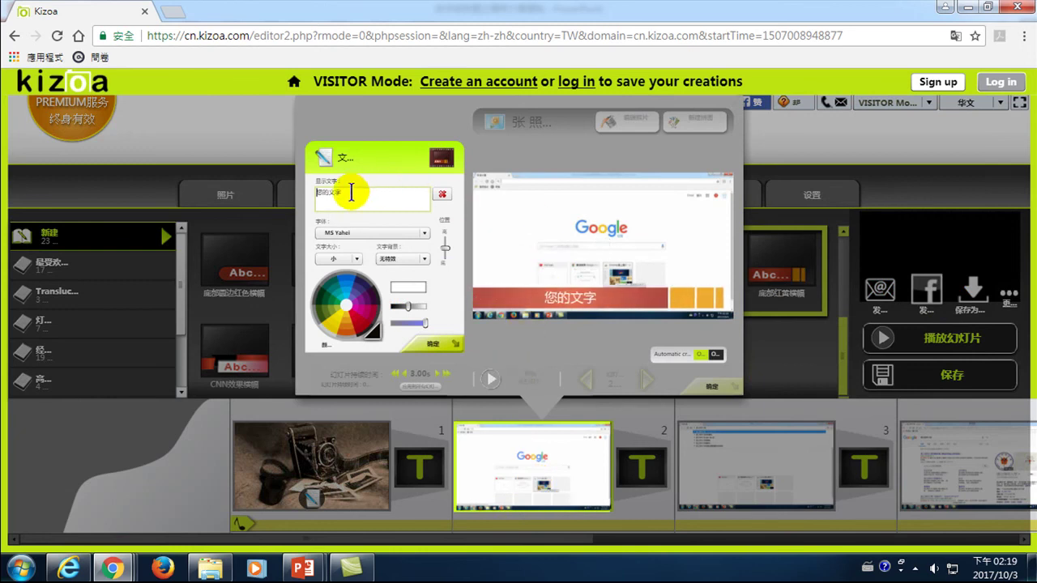
left_click(346, 193)
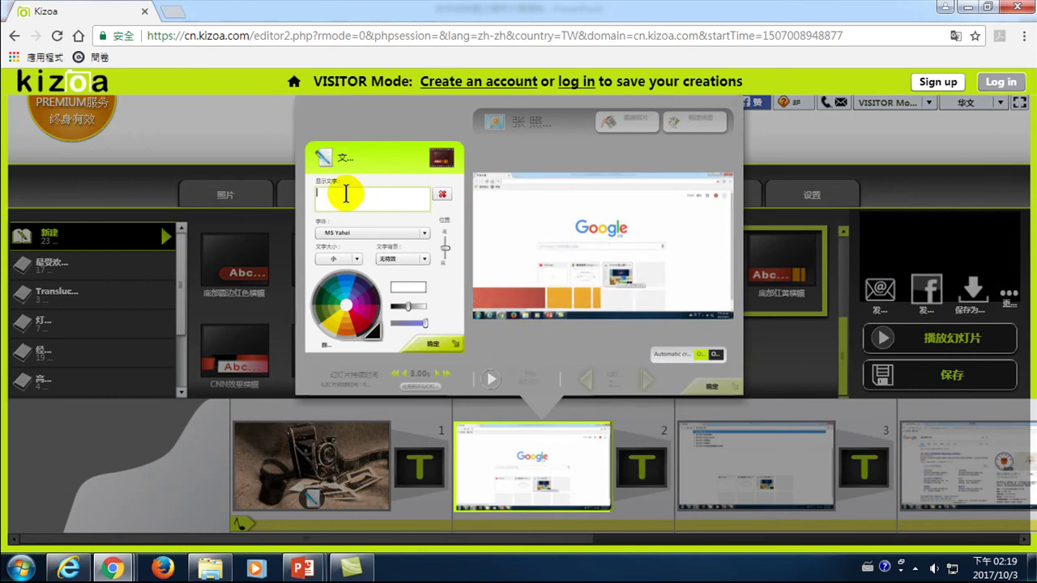
type("t")
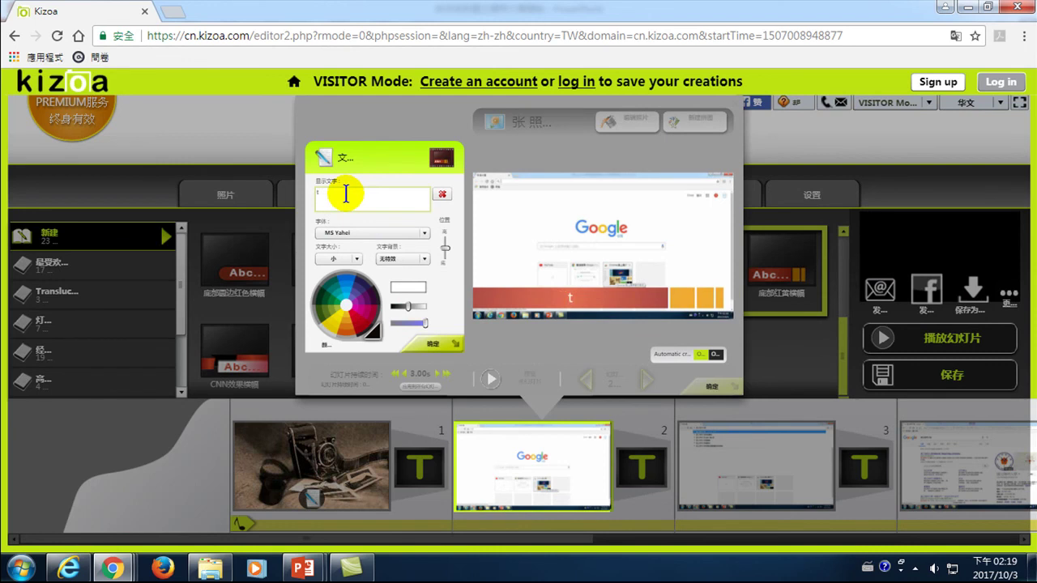
key("ctrl+space")
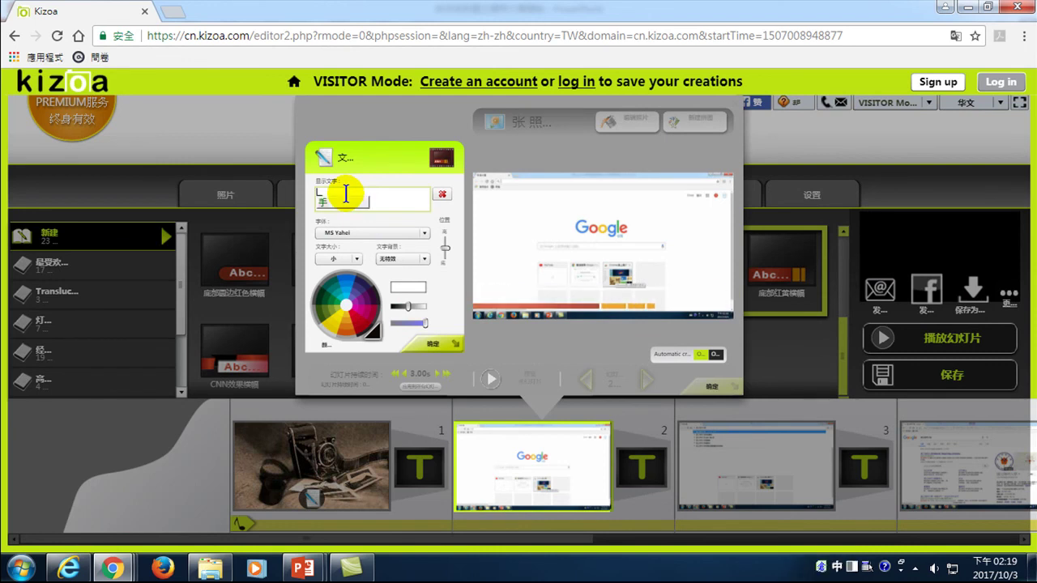
type("你好")
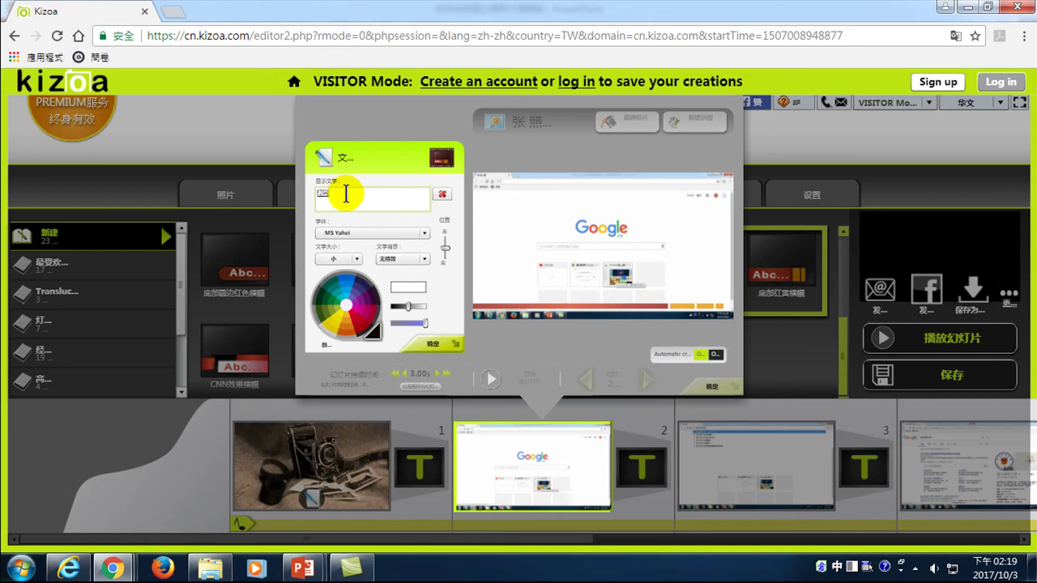
type("swbuu")
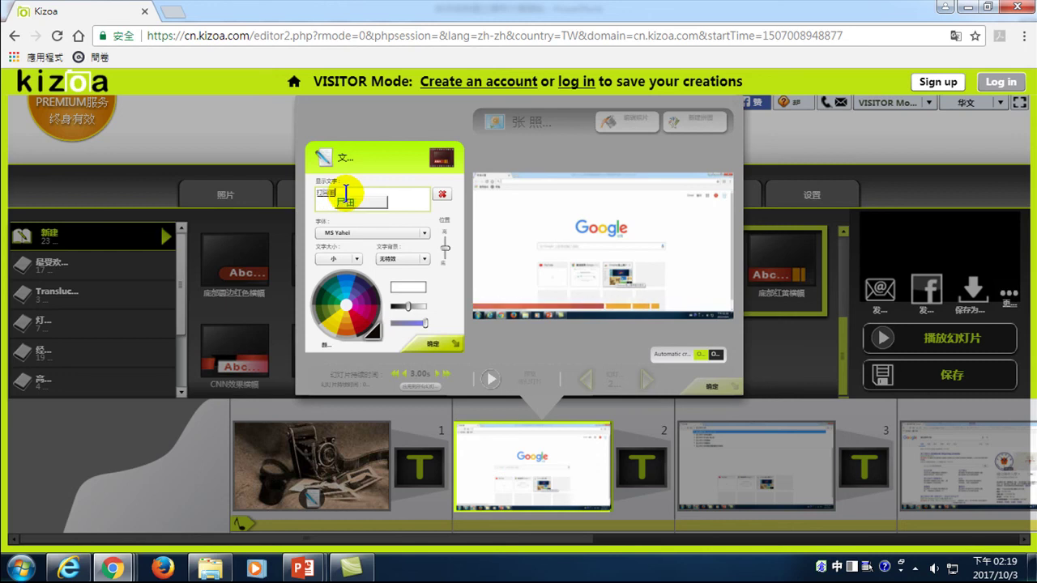
key("space")
key("space")
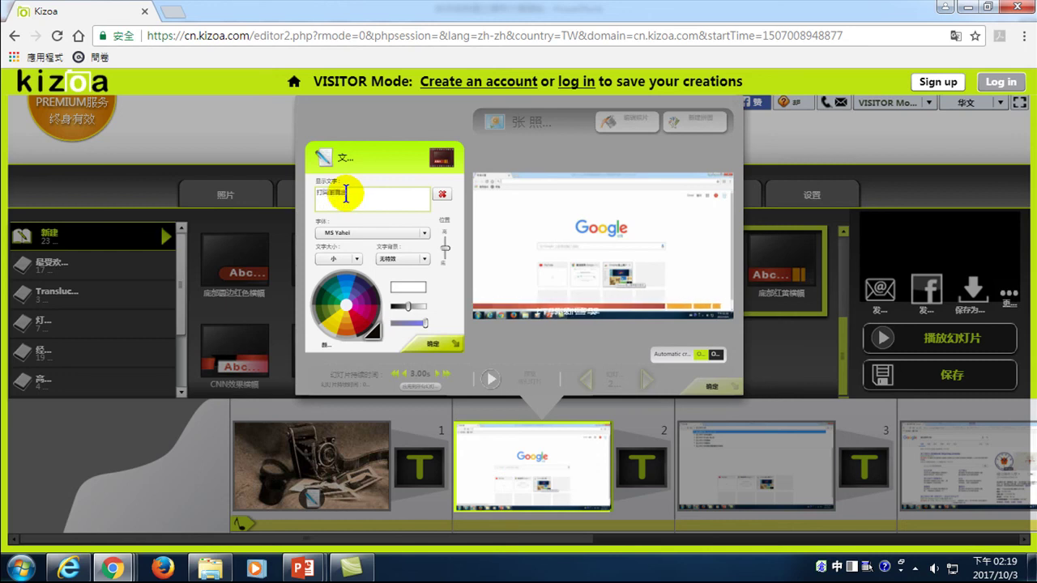
left_click(435, 345)
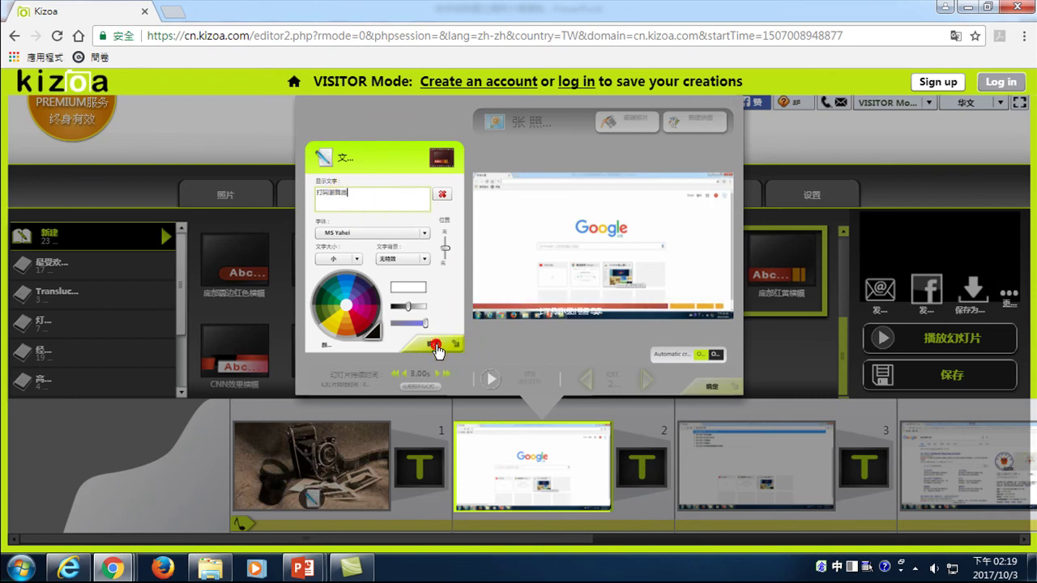
left_click(712, 386)
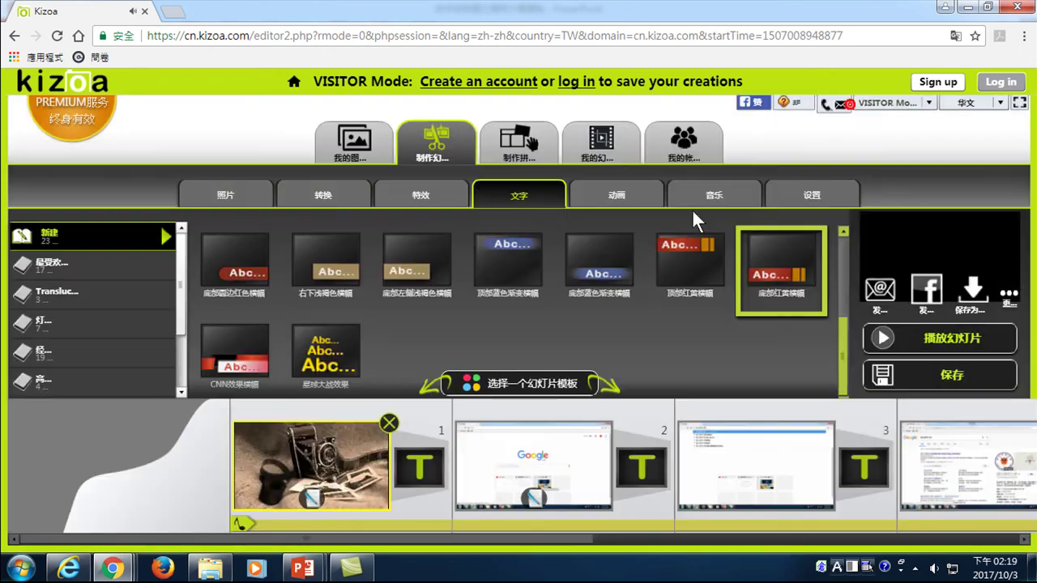
- Apply the 底部红黄横幅 banner template to slide 3
left_click(549, 478)
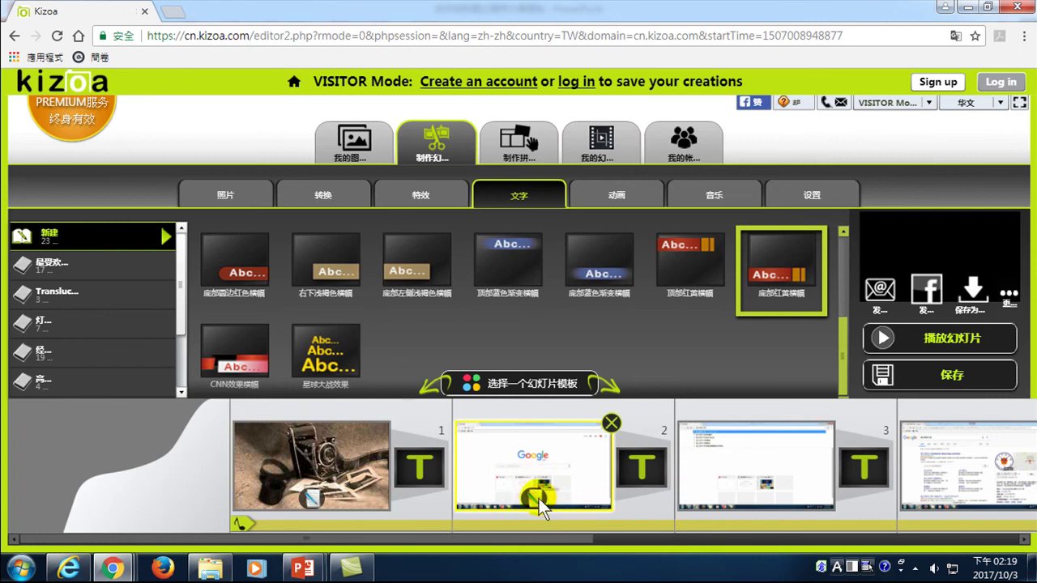
left_click(758, 480)
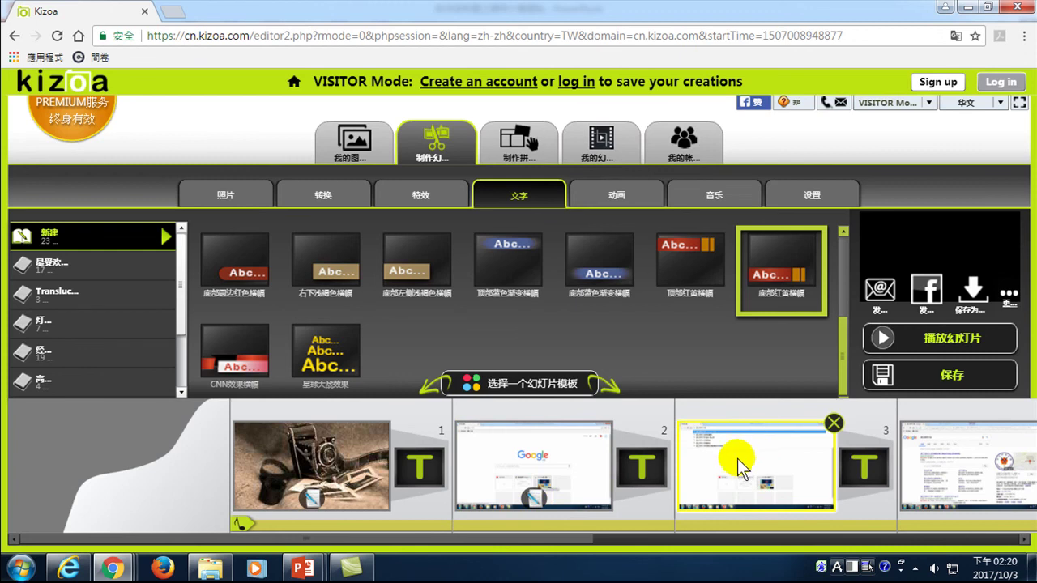
left_click(748, 461)
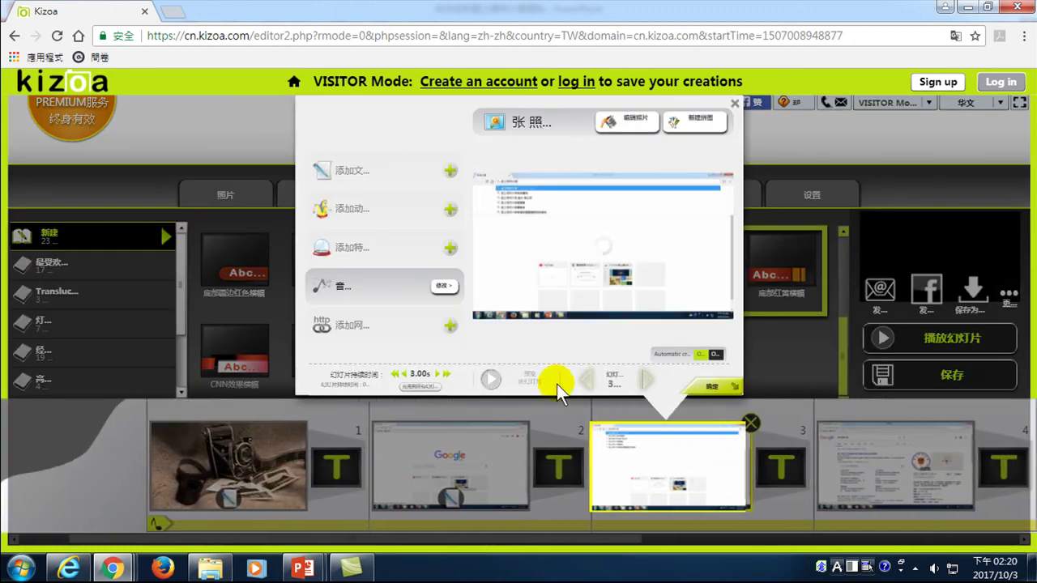
left_click(451, 171)
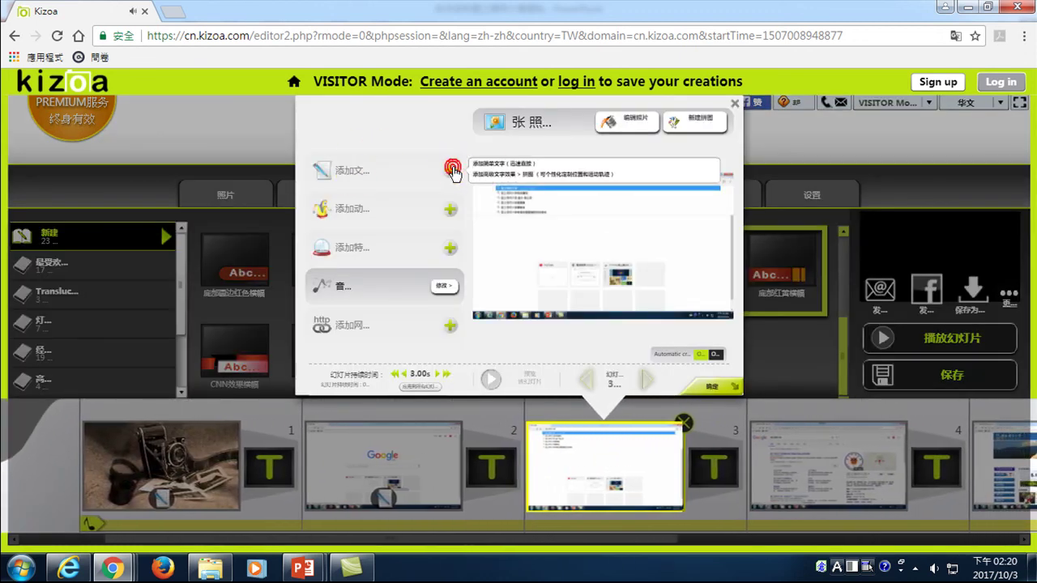
left_click(523, 169)
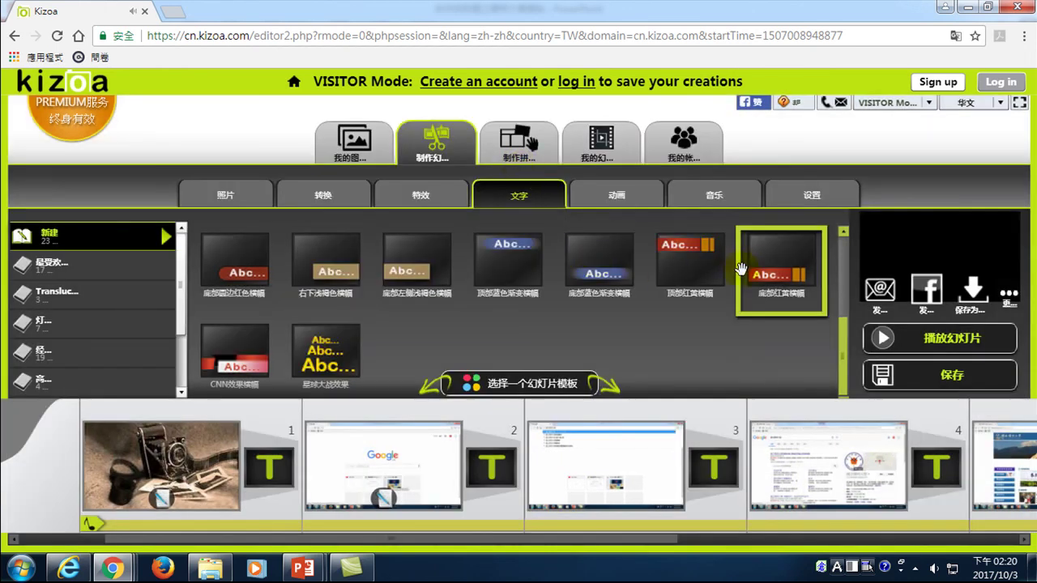
left_click_drag(778, 267, 592, 478)
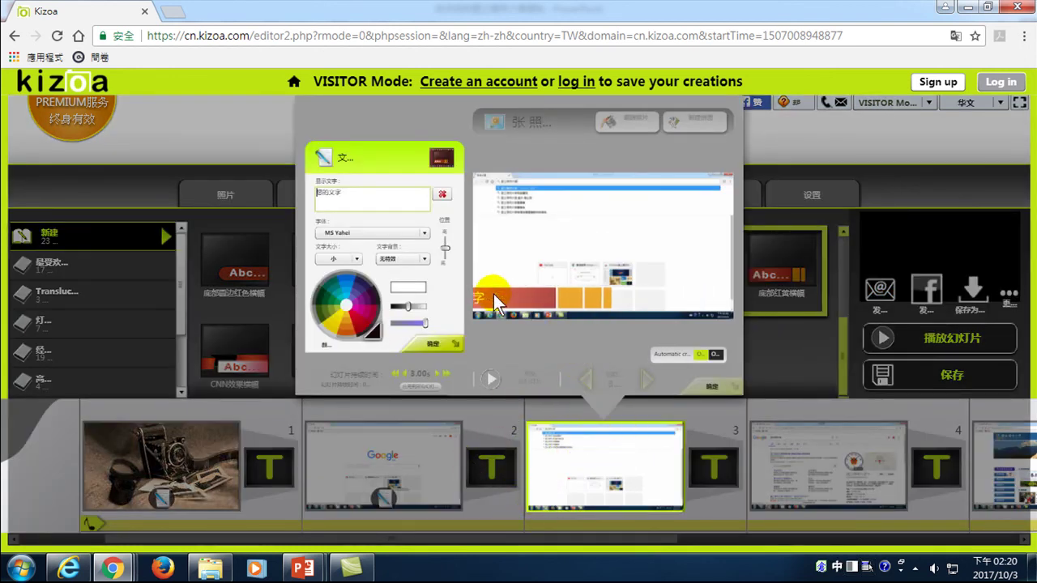
- Set slide 3's banner caption to 輸入國立陽明大學 and confirm both dialogs
double_click(344, 192)
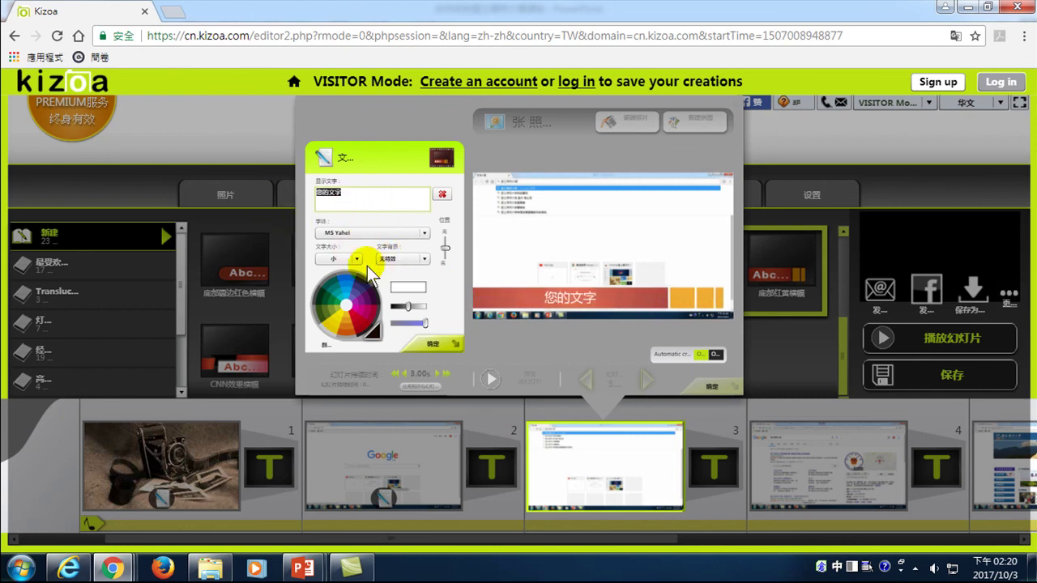
left_click(607, 472)
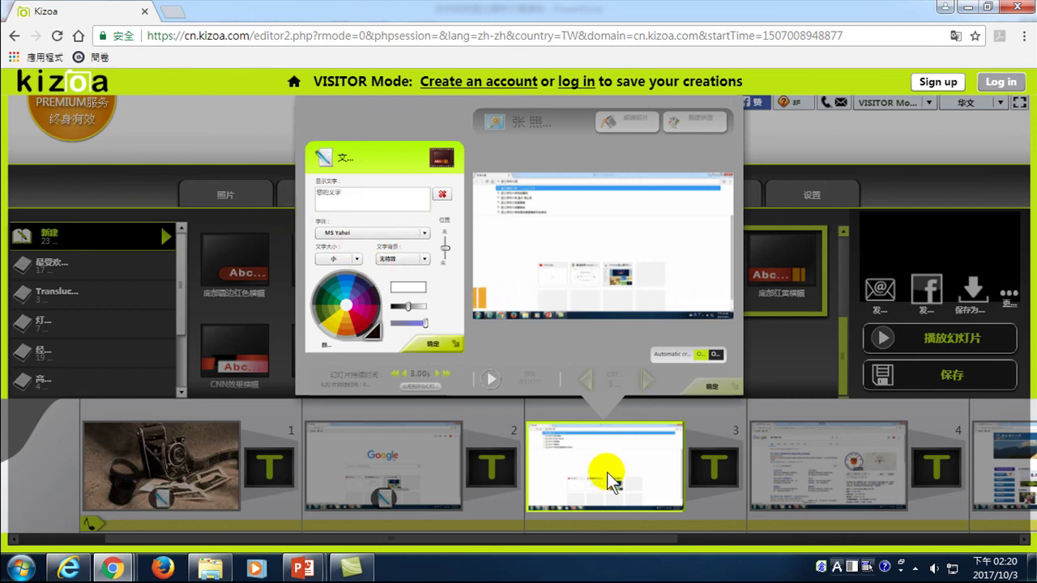
key("ctrl+space")
type("輸入圖")
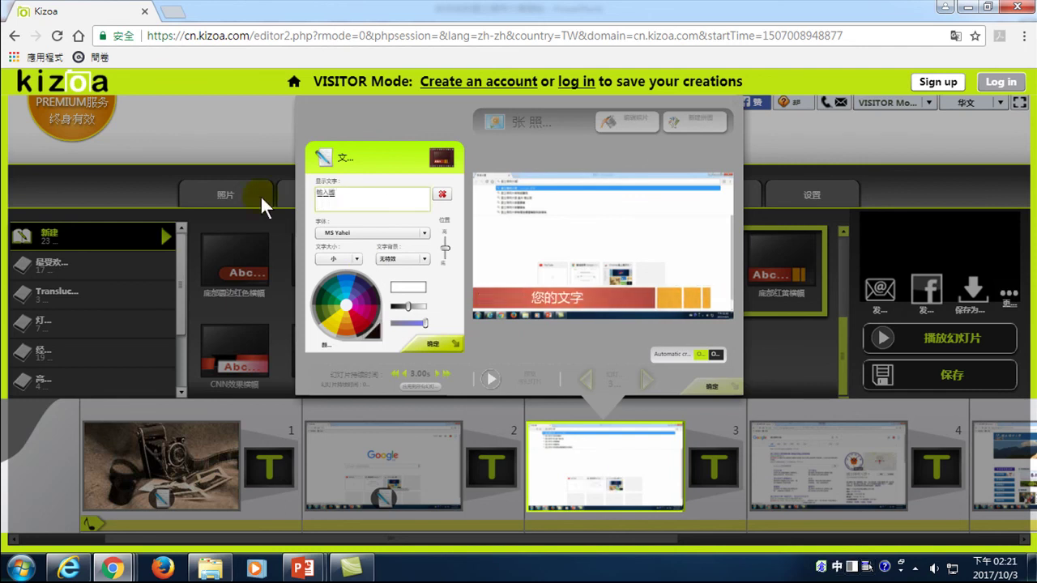
type("明大學")
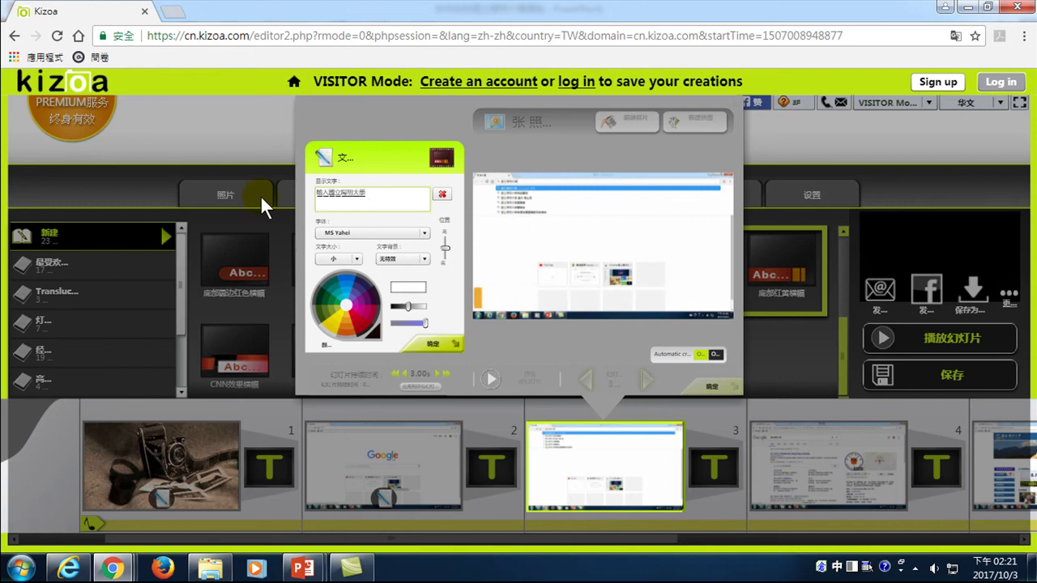
key("Return")
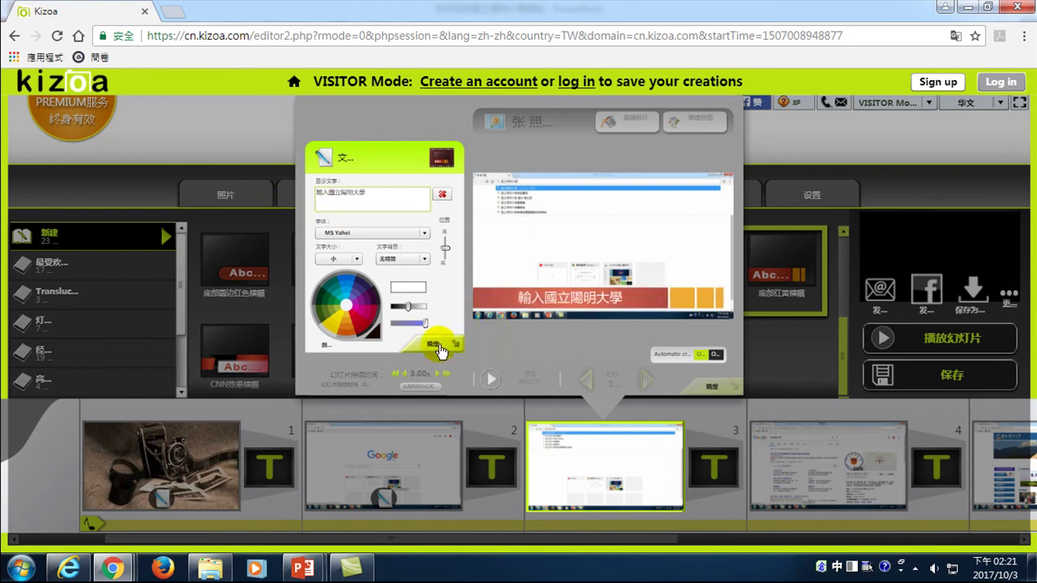
left_click(435, 346)
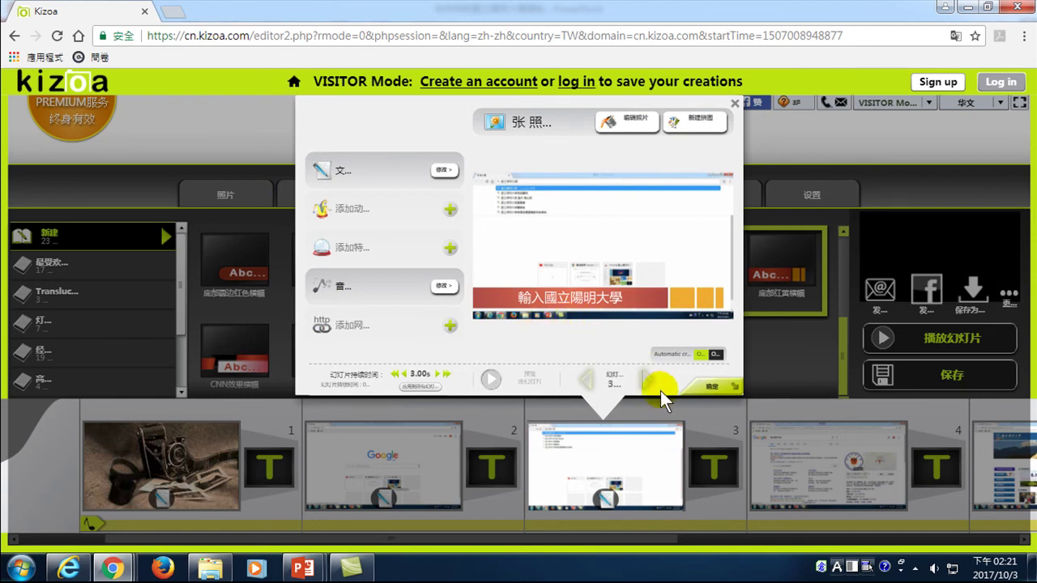
left_click(702, 385)
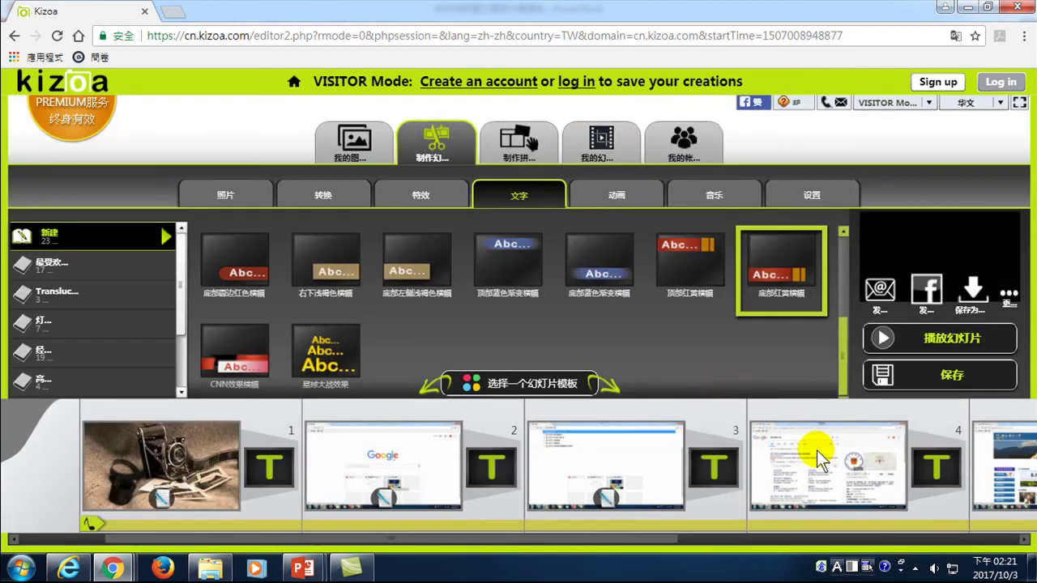
- Apply the 底部红黄横幅 banner template to slide 4
left_click(806, 465)
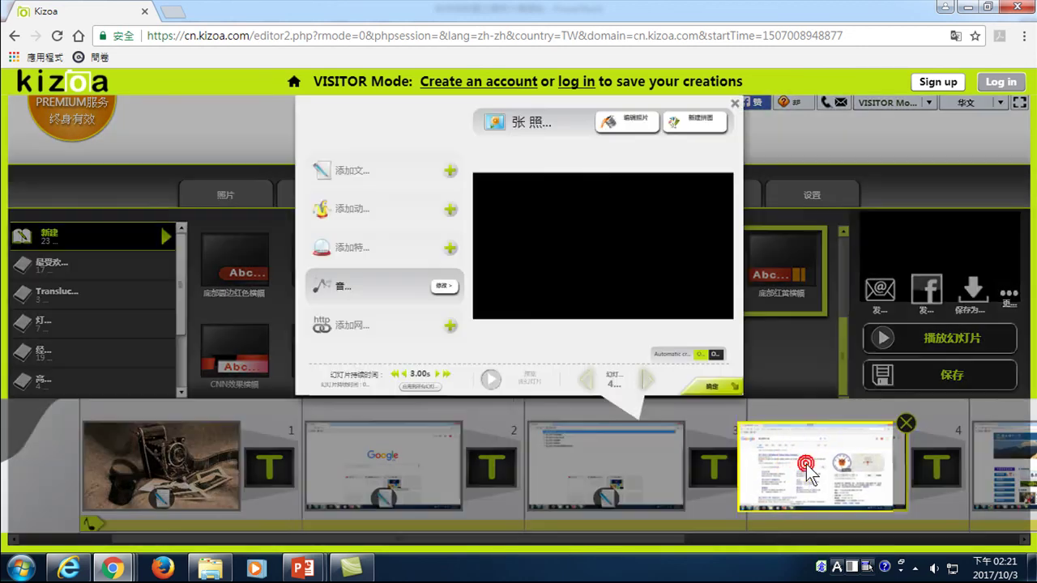
left_click(455, 175)
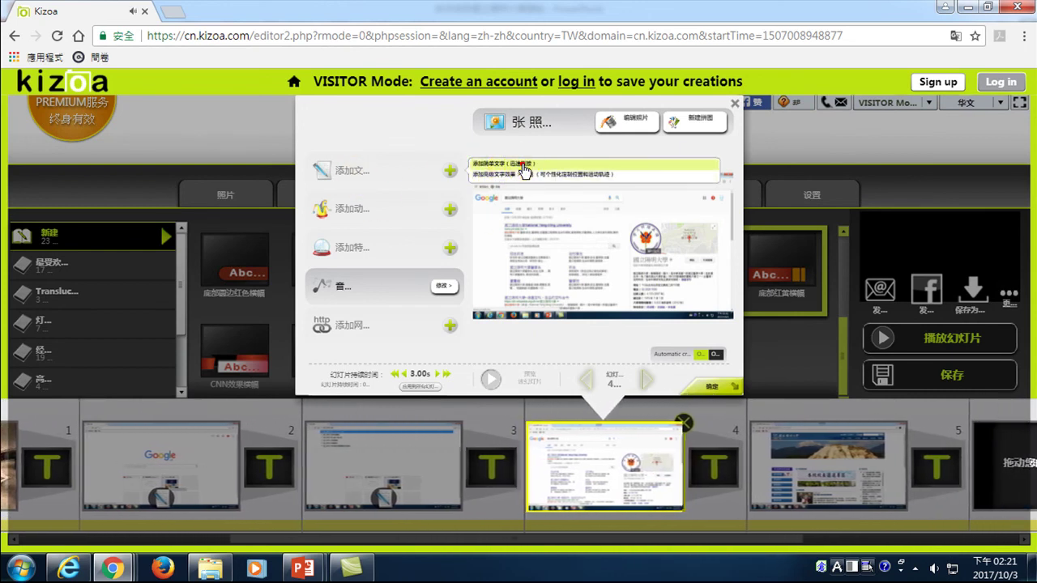
left_click(522, 165)
left_click_drag(779, 277, 560, 486)
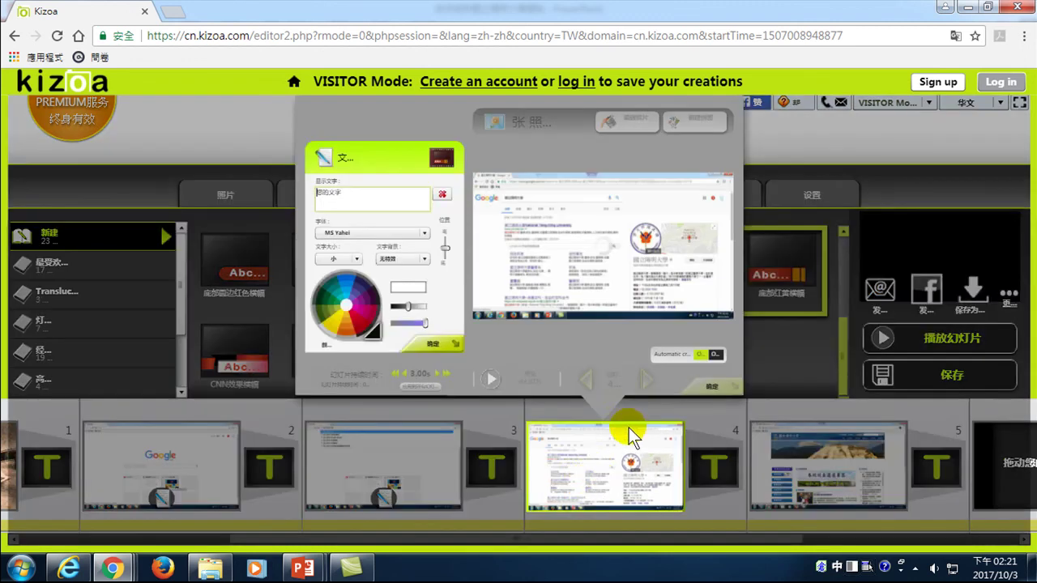
- Set slide 4's banner caption to 點選第一個超連結 and confirm both dialogs
left_click(348, 195)
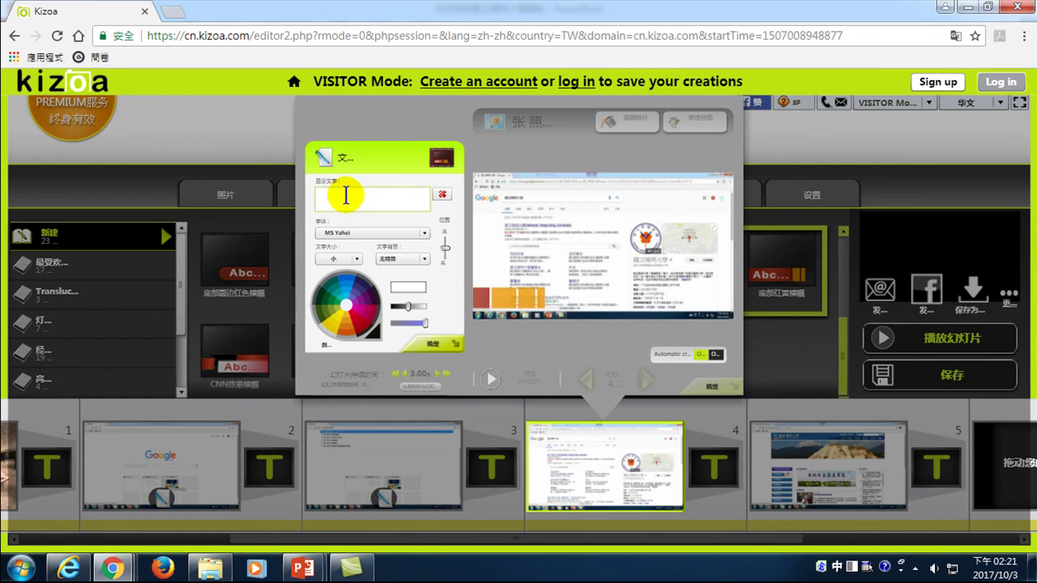
type("L陽明園")
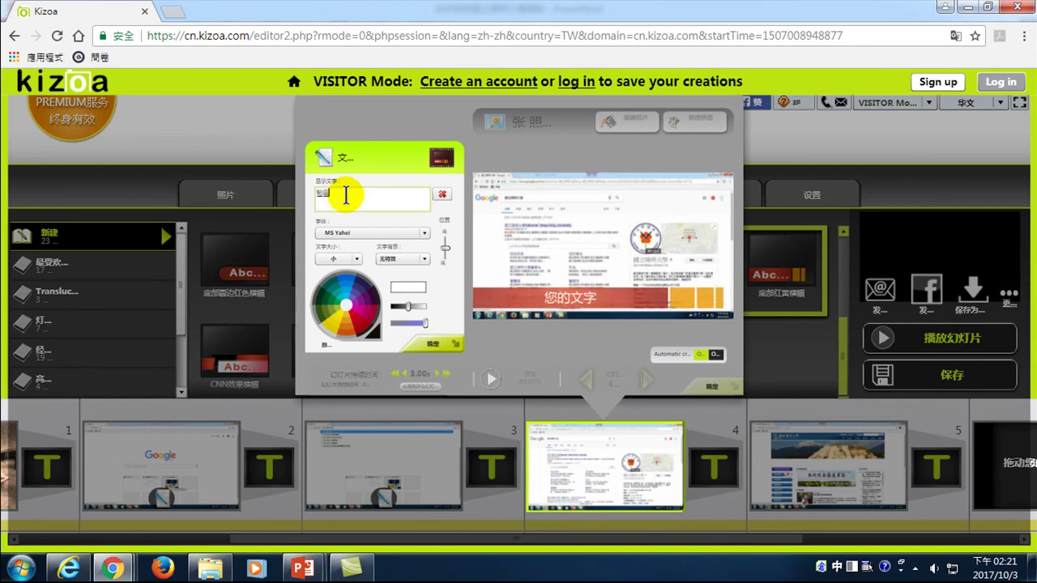
type("二")
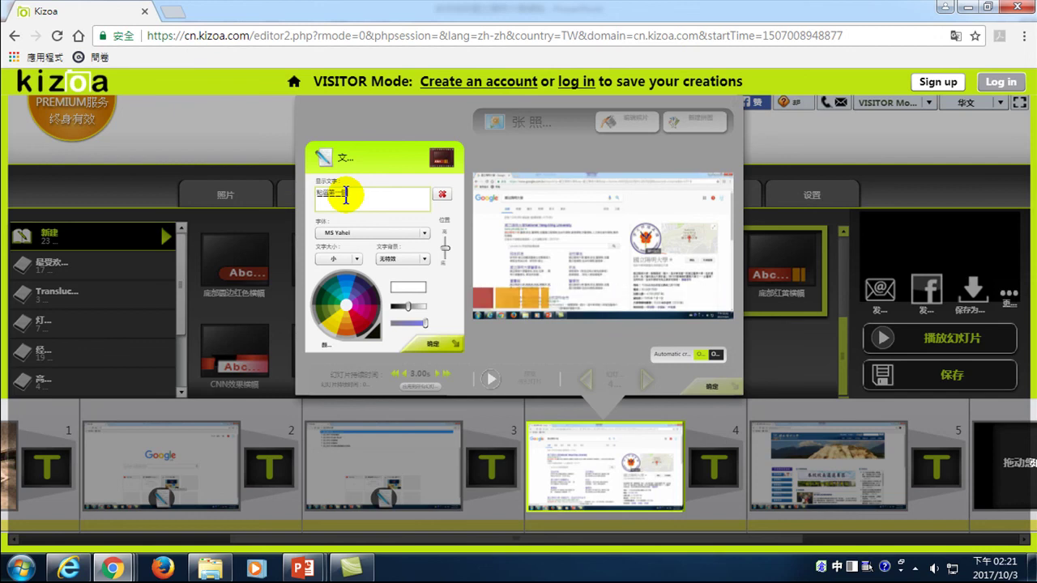
type("gos")
key("space")
type("vfgr")
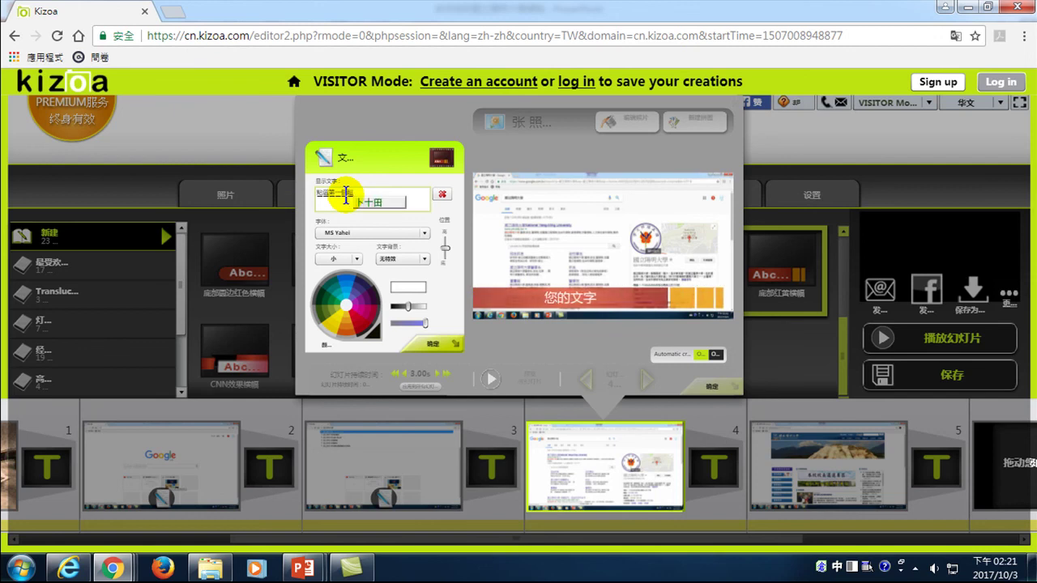
key("space")
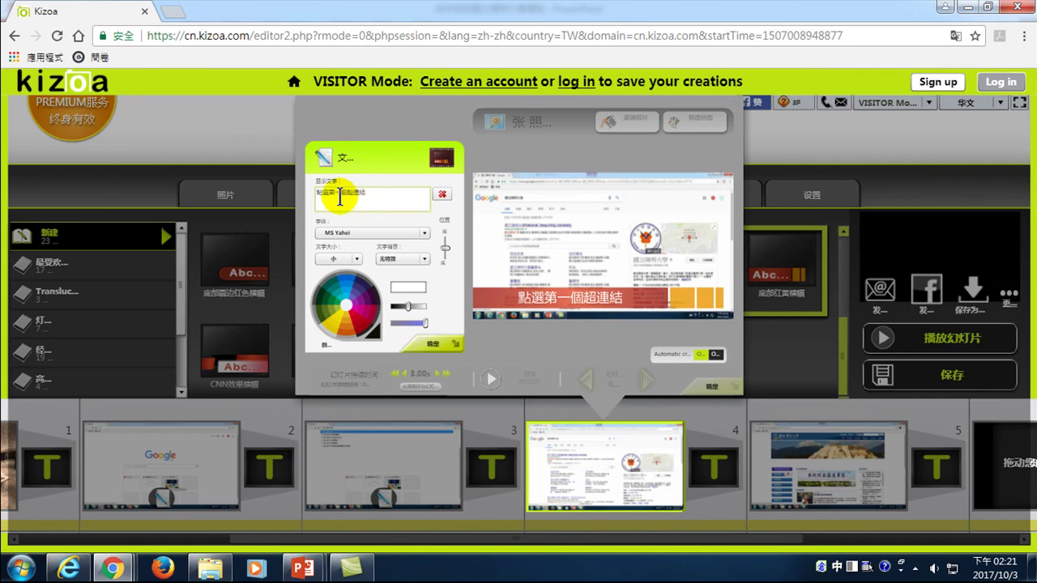
left_click(434, 347)
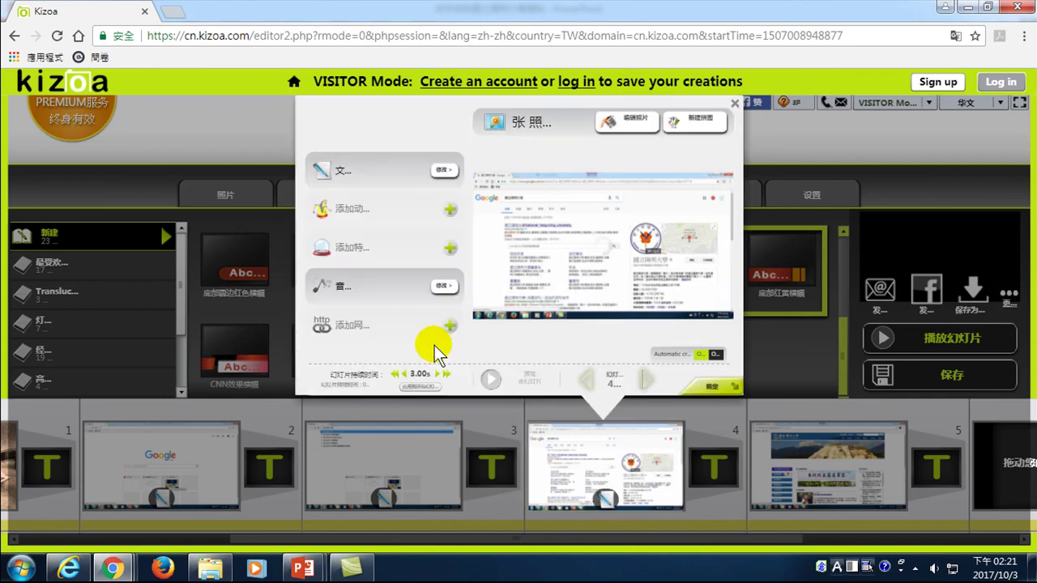
left_click(712, 387)
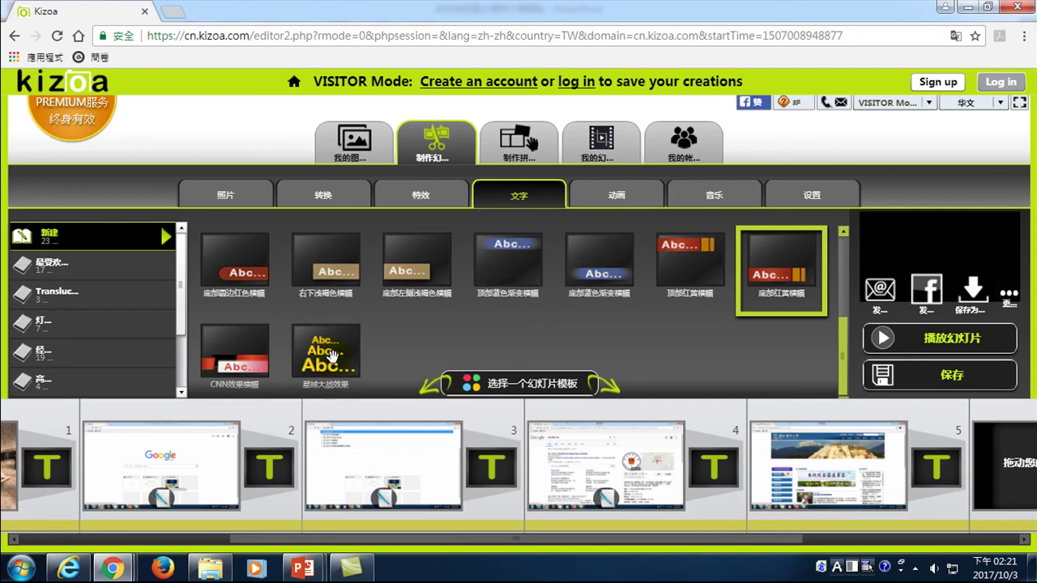
left_click(711, 193)
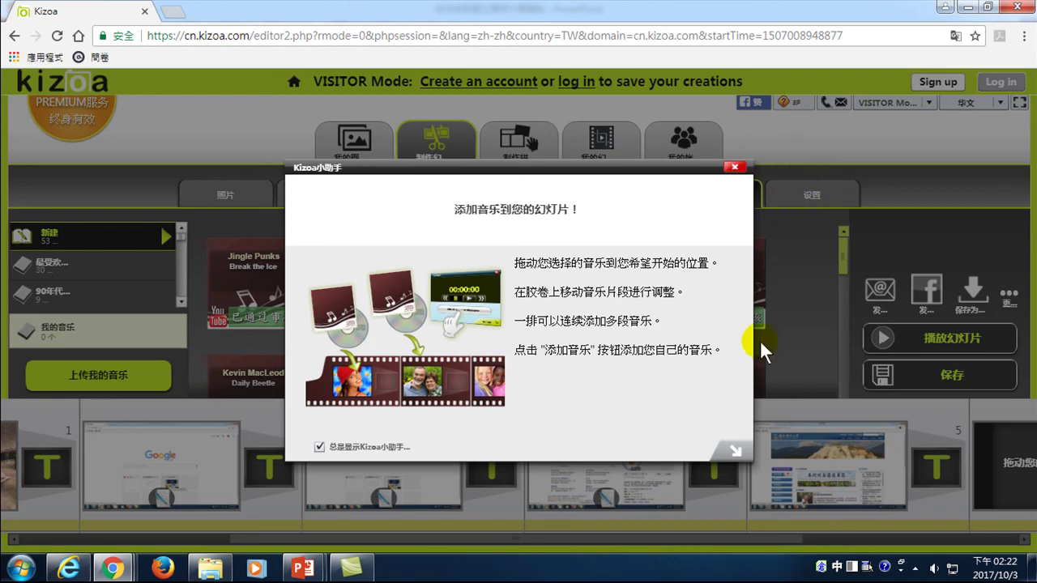
- Dismiss the Kizoa music helper tip and list the 最受欢迎 most-popular tracks
left_click(734, 167)
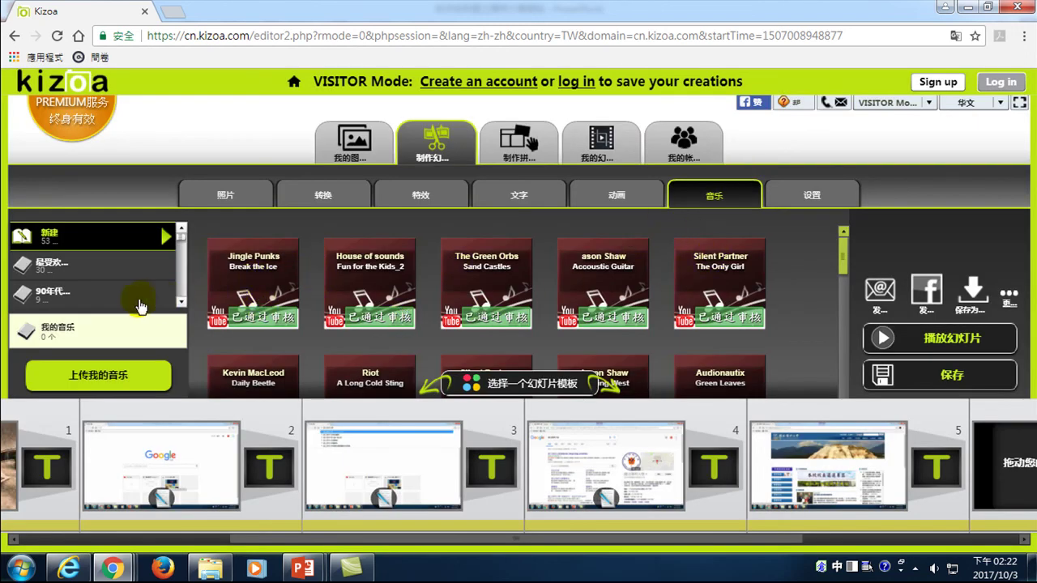
left_click(52, 267)
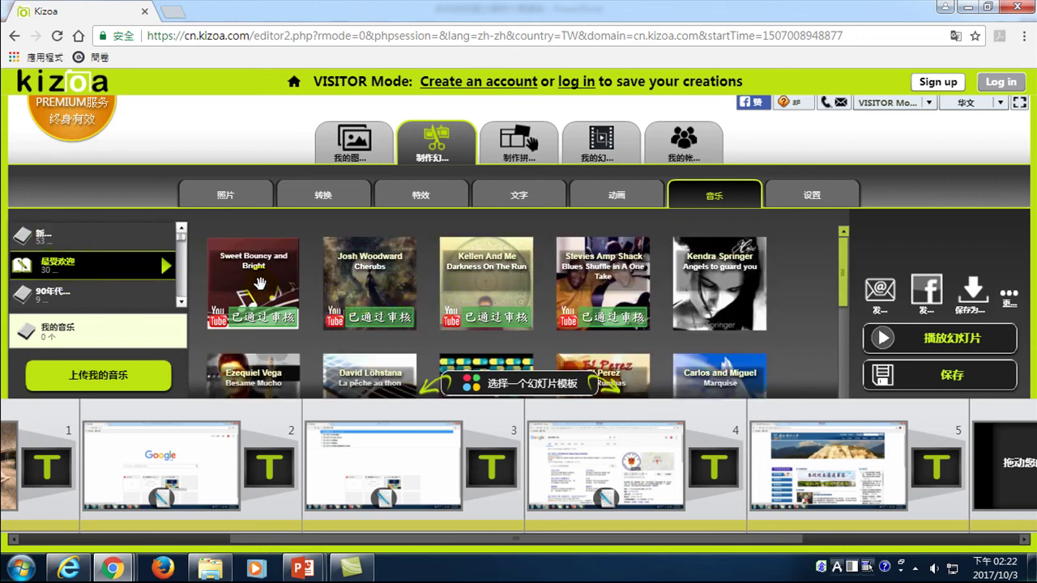
- Preview the tracks Sweet Bouncy and Bright, Cherubs, and Darkness On The Run
left_click(259, 284)
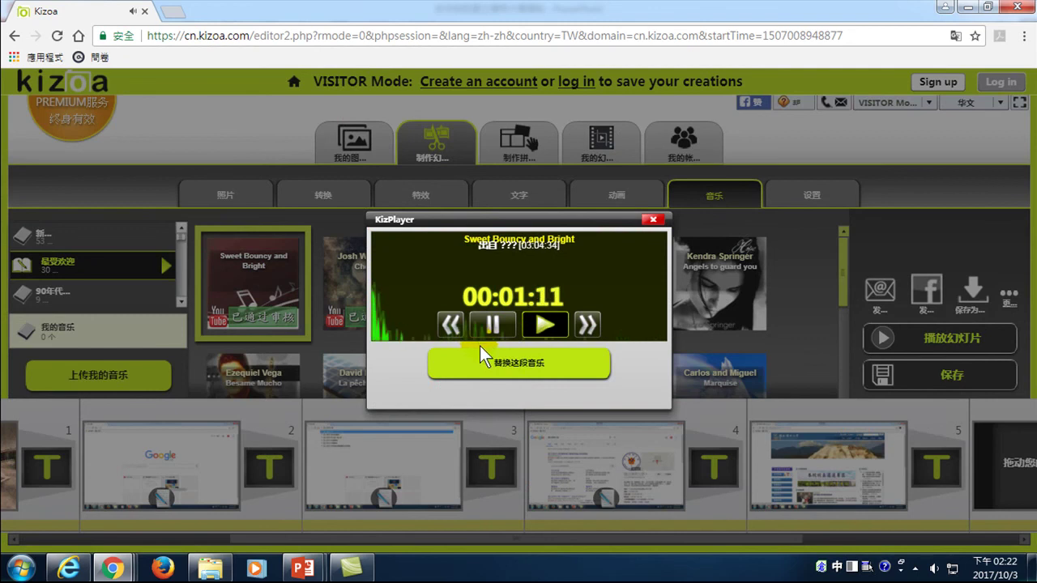
left_click(646, 217)
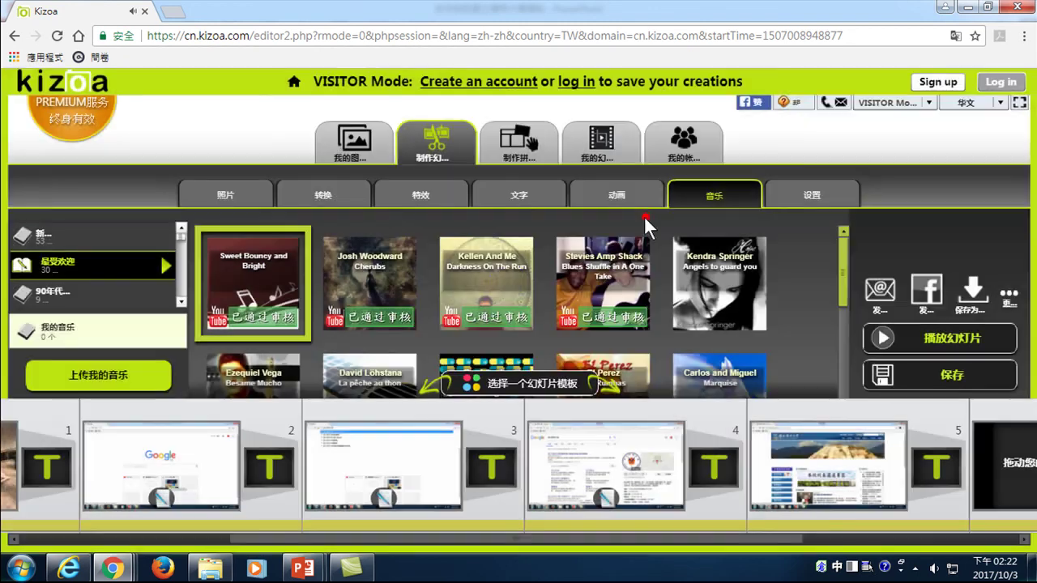
left_click(377, 295)
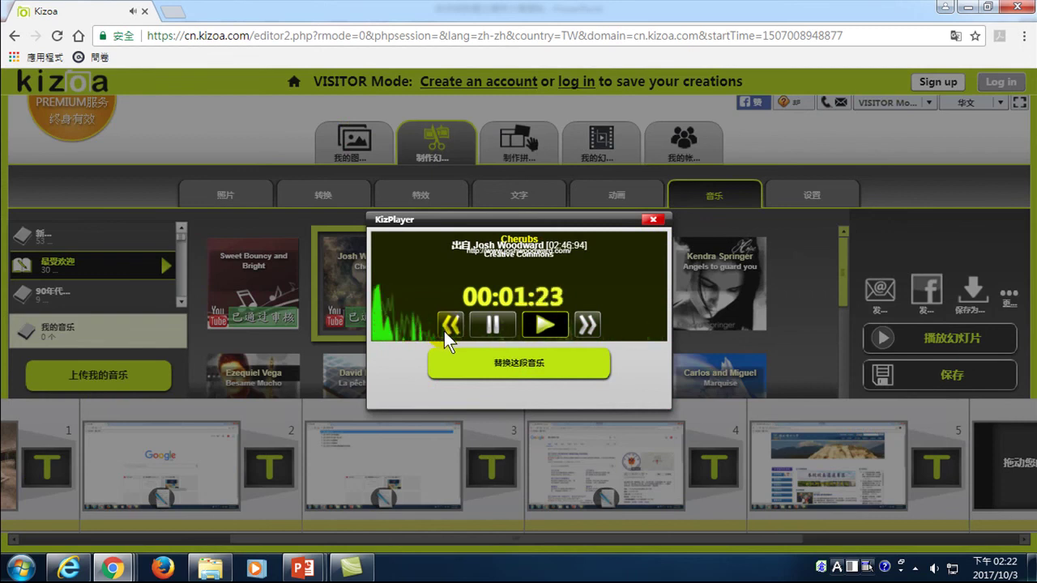
left_click(653, 219)
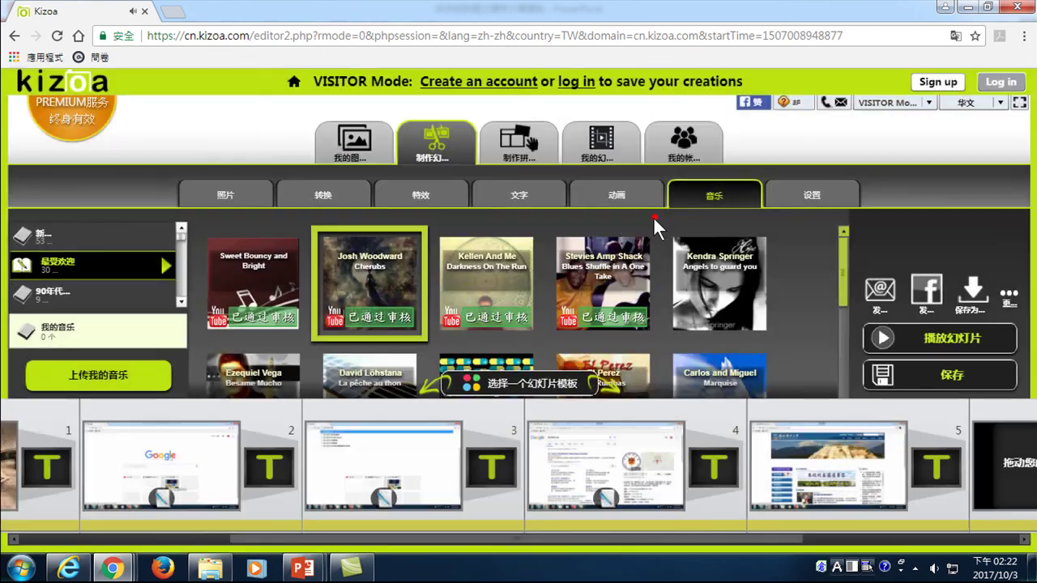
left_click(448, 292)
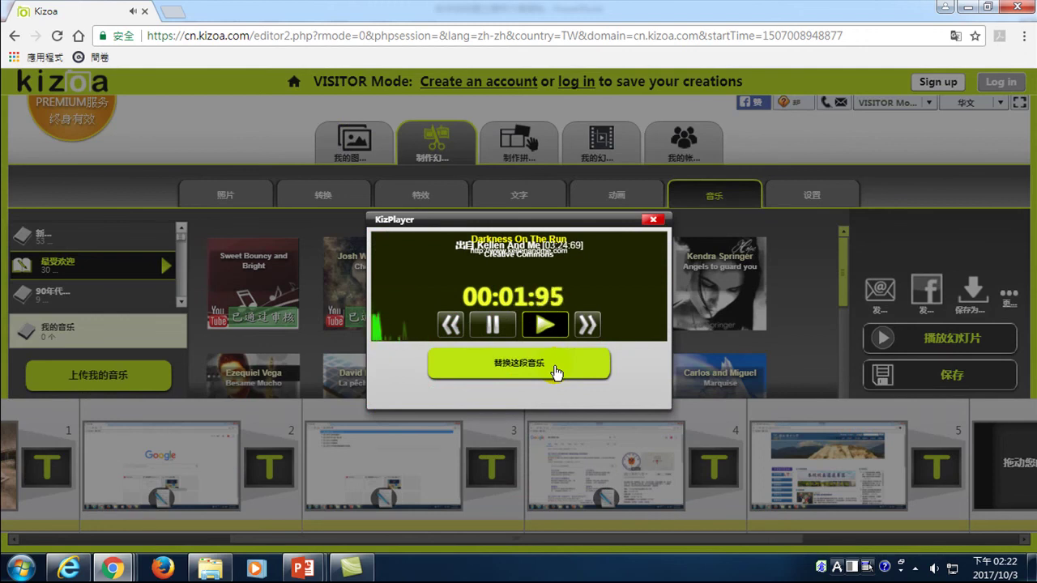
left_click(653, 220)
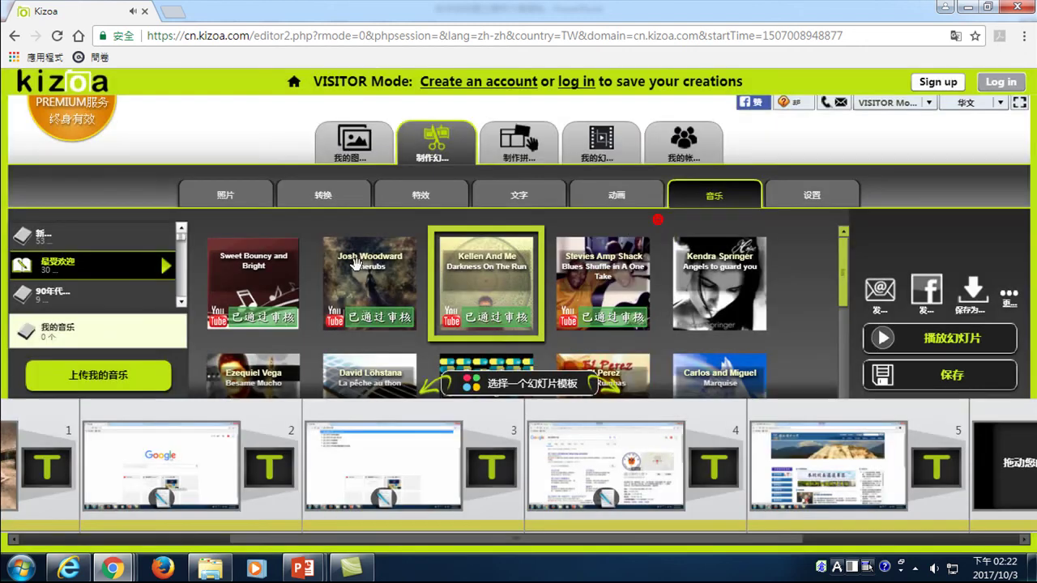
- In the 90年代音乐 category, preview Wataridori 2 and Relaxation Spa Treatment
left_click(71, 290)
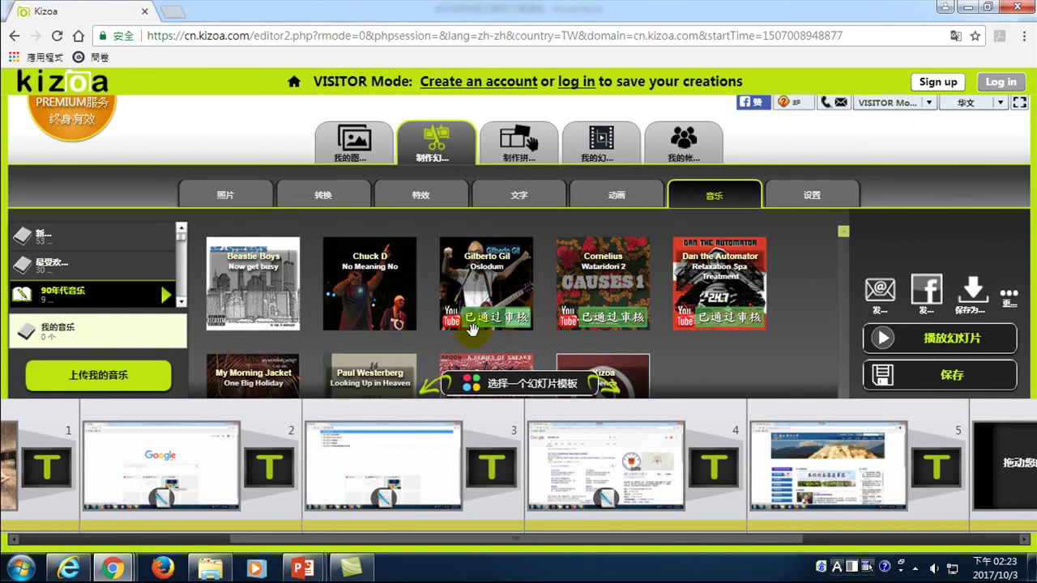
mouse_move(478, 326)
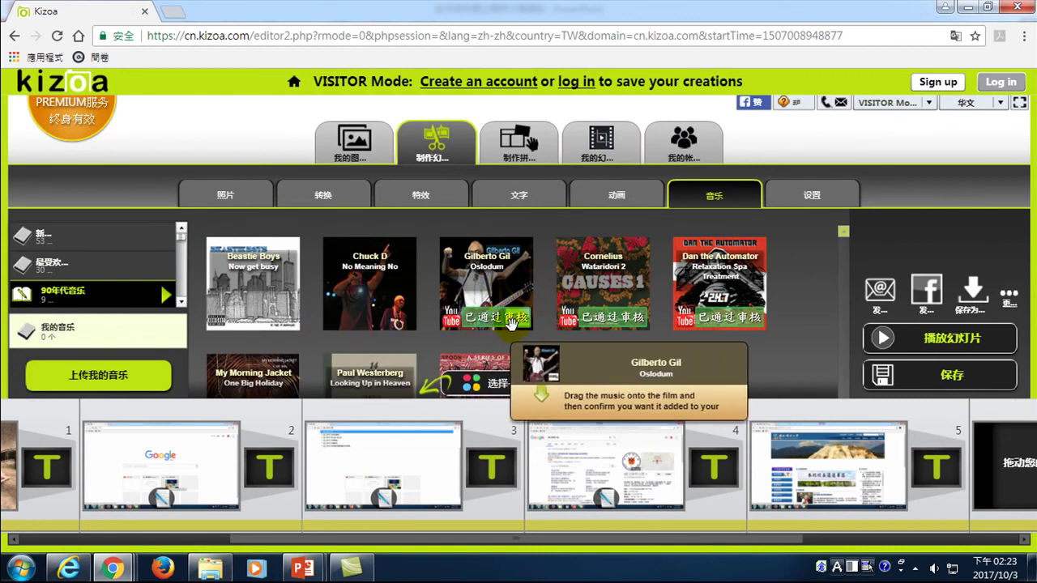
left_click(602, 288)
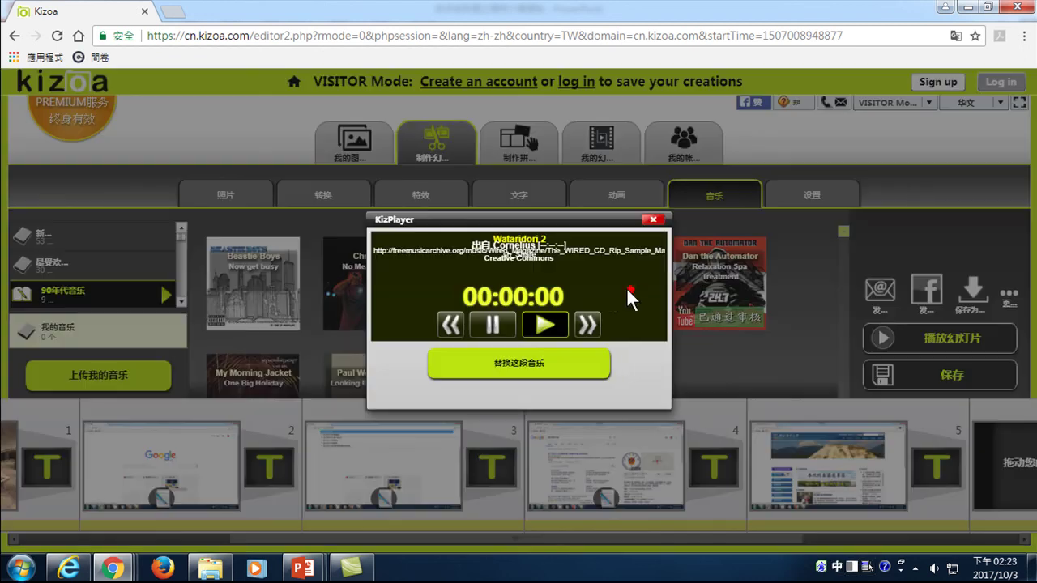
left_click(578, 381)
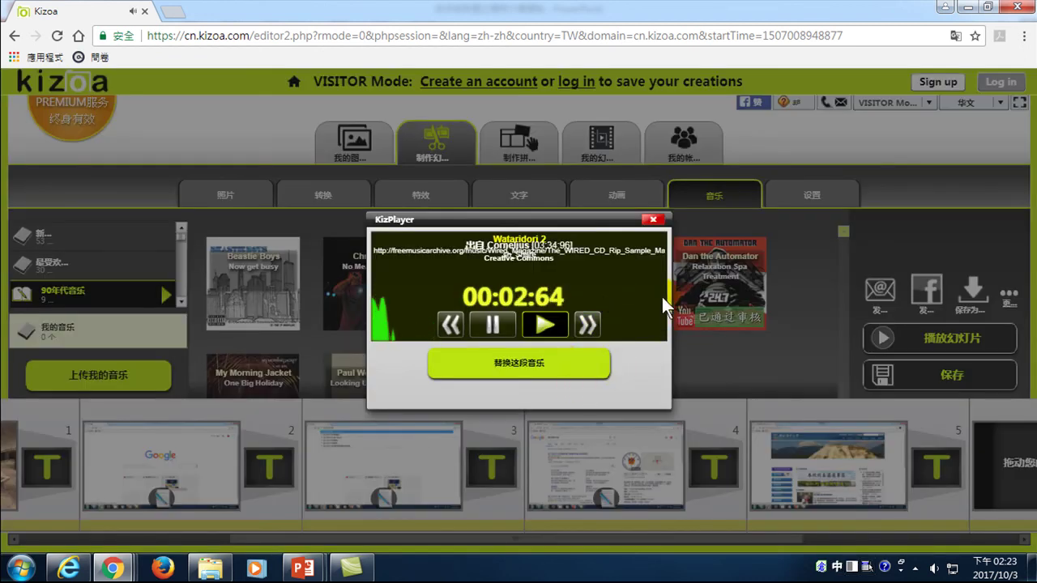
left_click(655, 222)
left_click(654, 220)
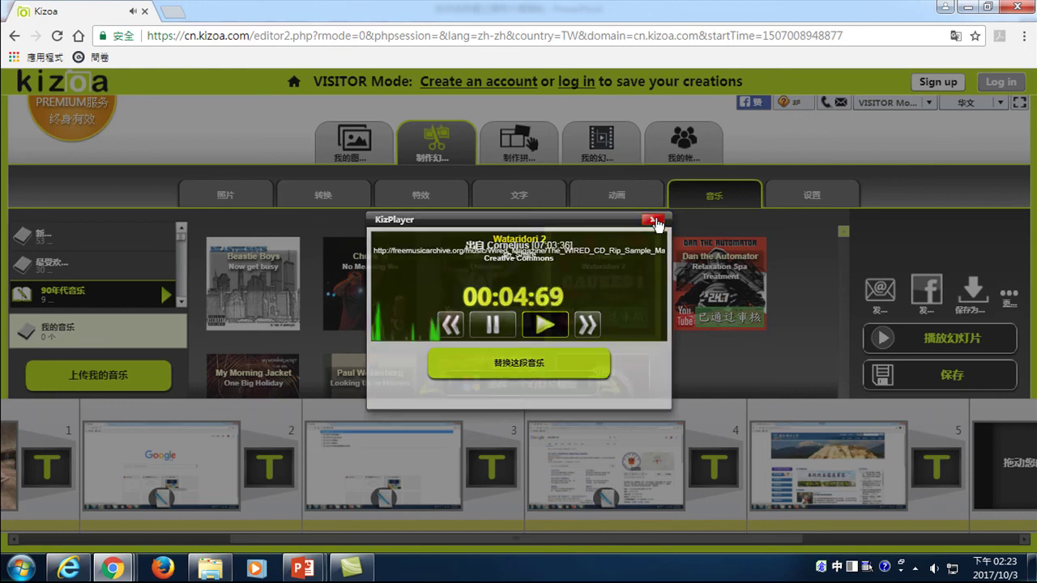
left_click(716, 280)
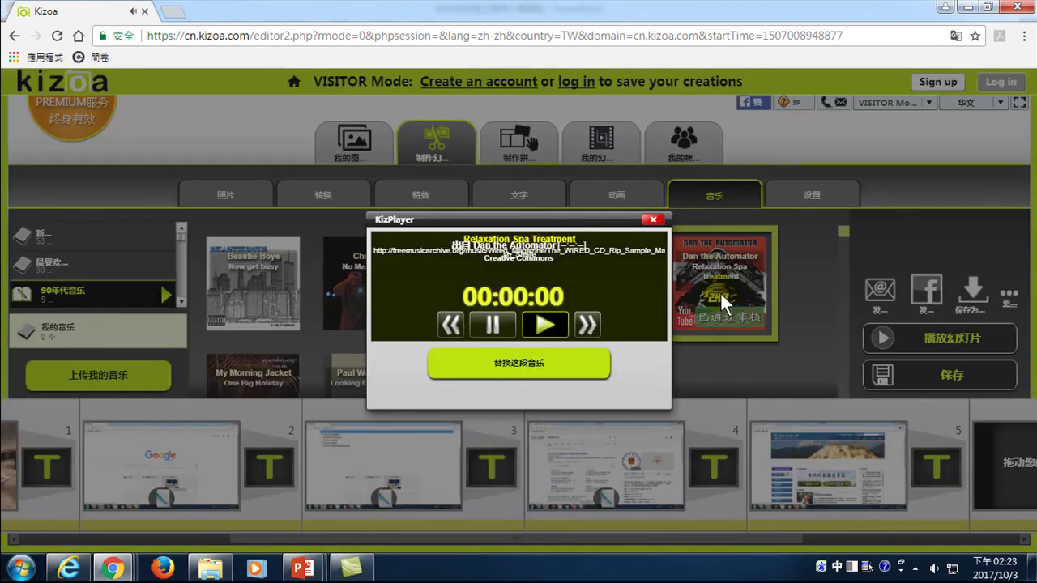
left_click(631, 363)
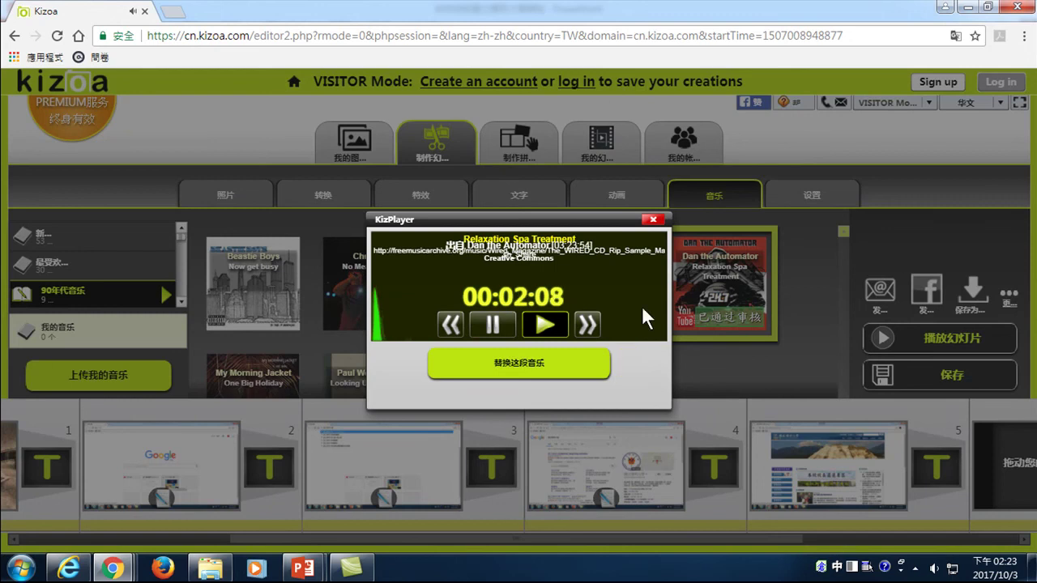
left_click(653, 221)
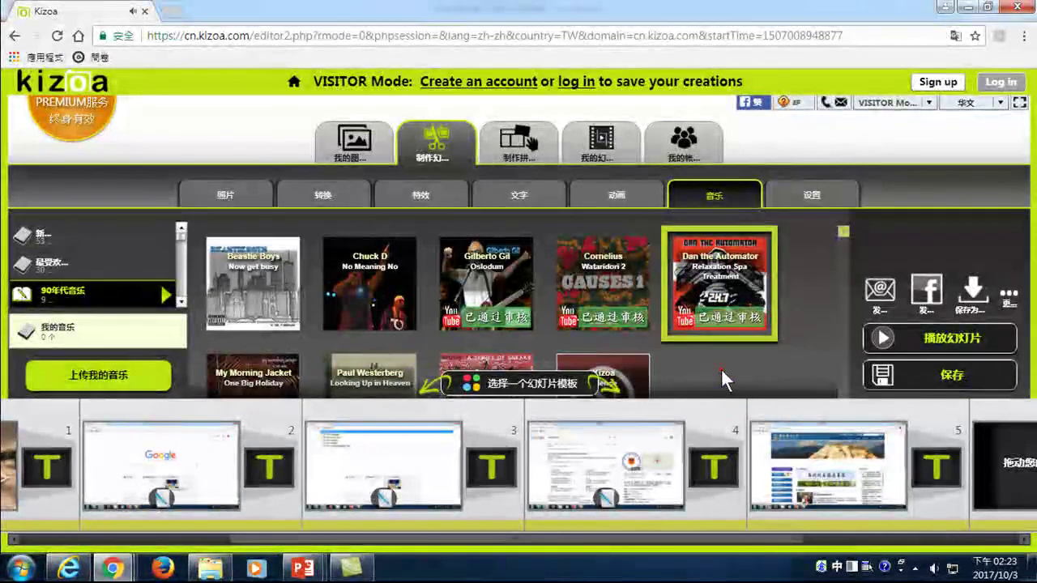
left_click(821, 280)
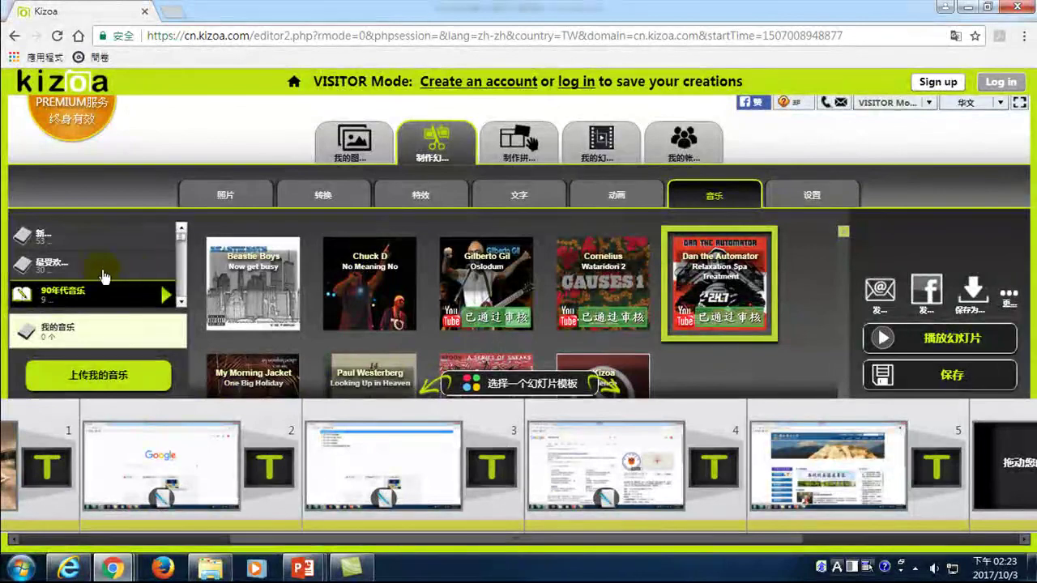
- From the 新建 tracks, preview The Only Girl and use Accoustic Guitar as background music
left_click(42, 239)
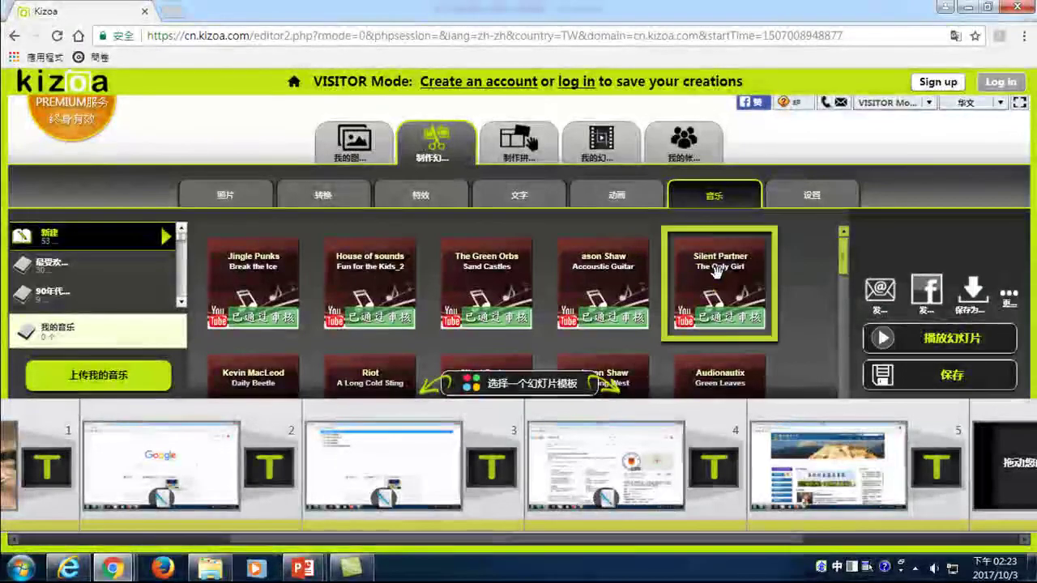
left_click(696, 300)
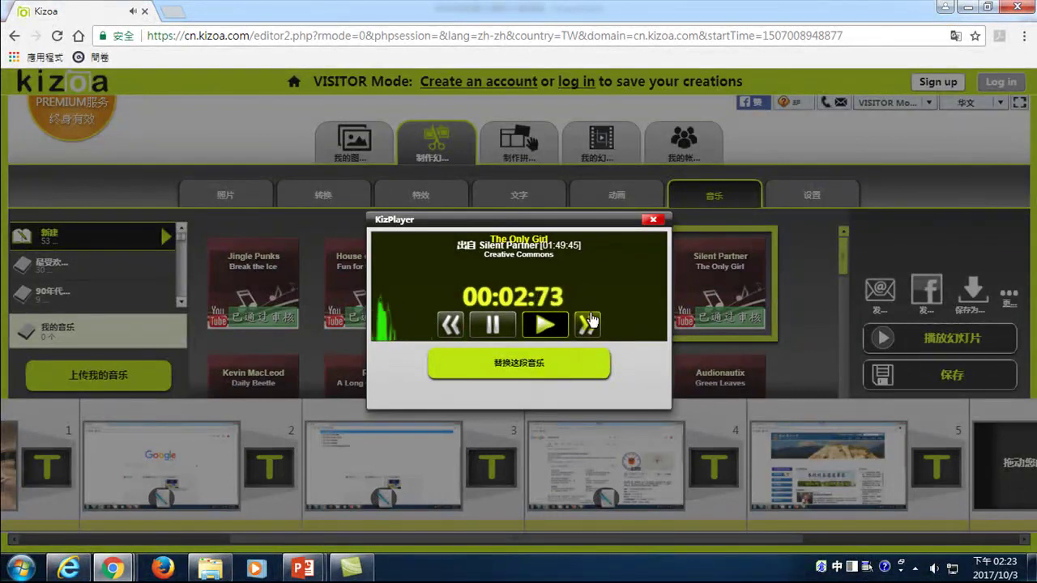
left_click(653, 218)
left_click(606, 270)
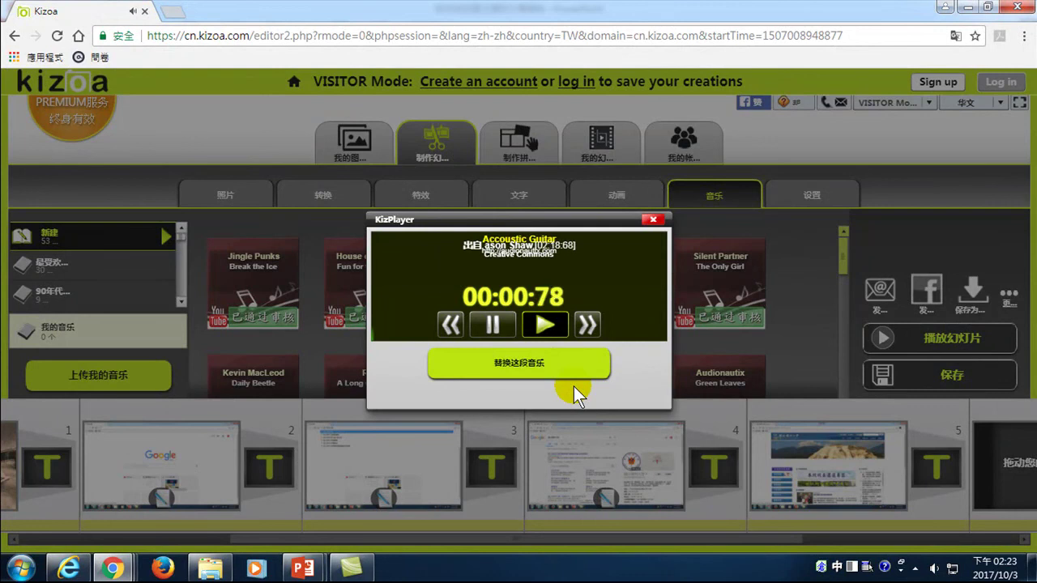
left_click(653, 219)
left_click(399, 549)
left_click_drag(333, 531, 73, 536)
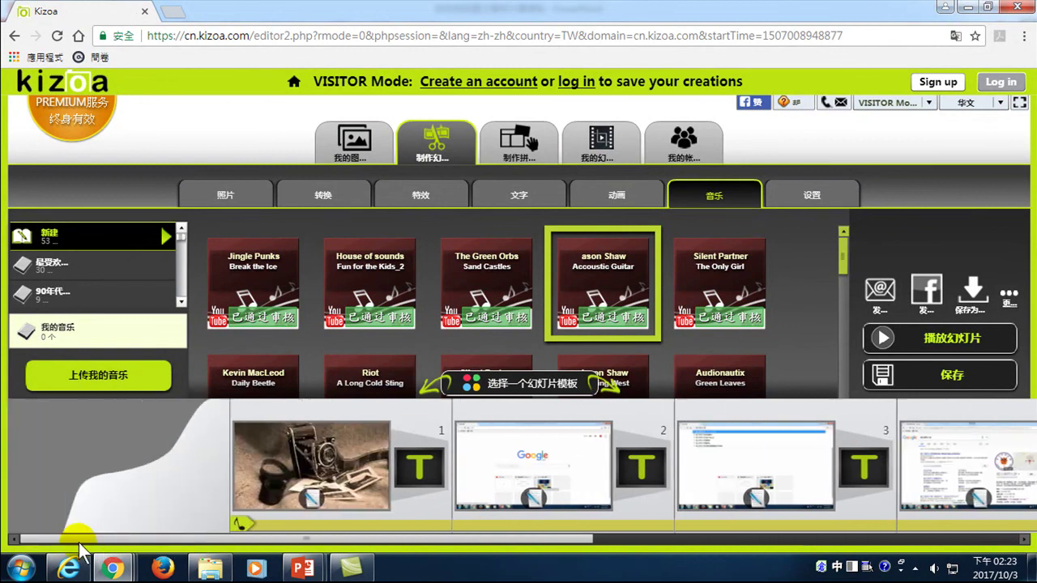
- Place Accoustic Guitar on slide 1, then play the slideshow preview from the start
left_click_drag(604, 268, 317, 470)
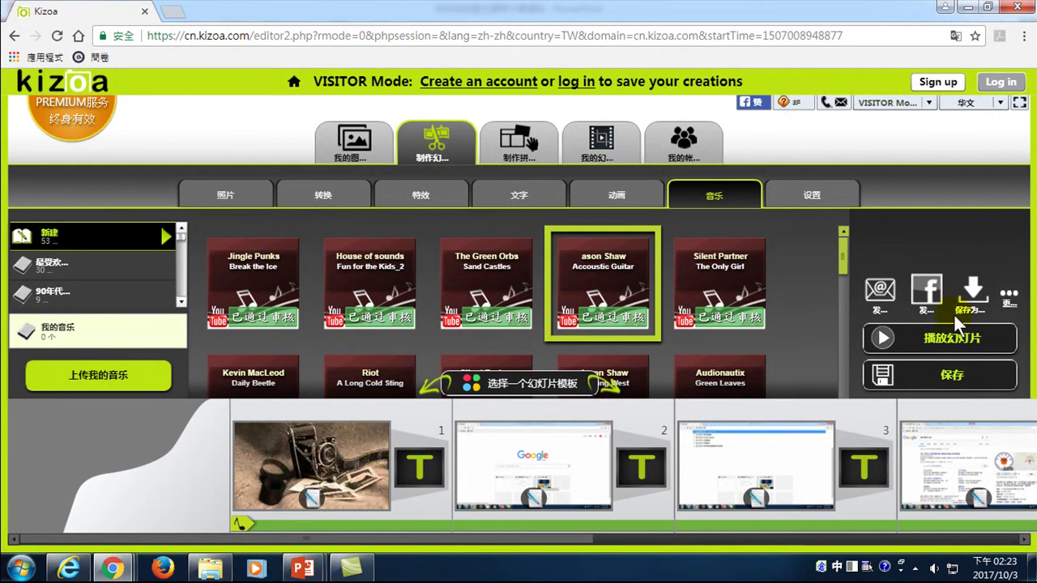
left_click(949, 346)
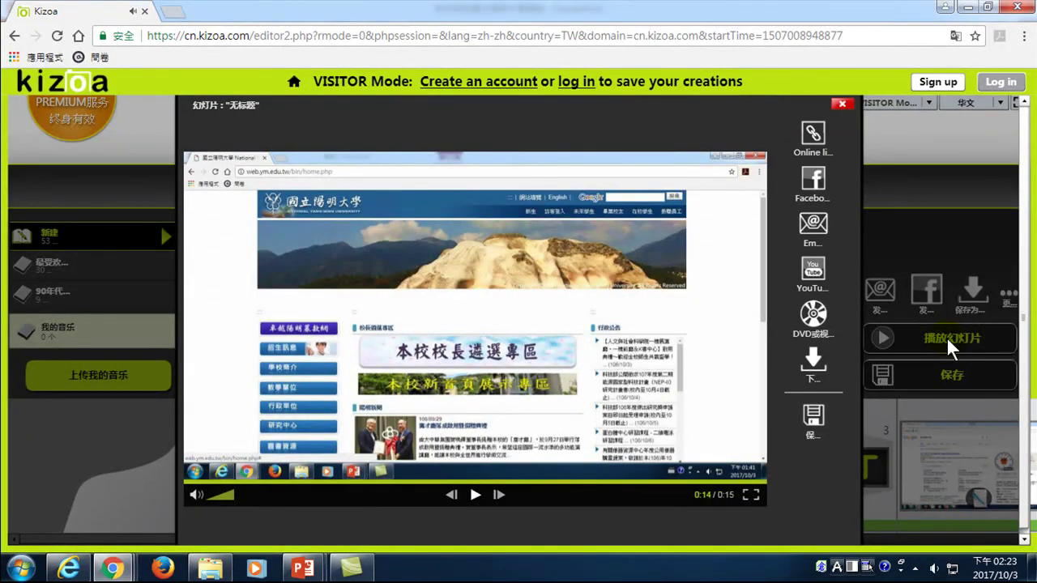
left_click(476, 495)
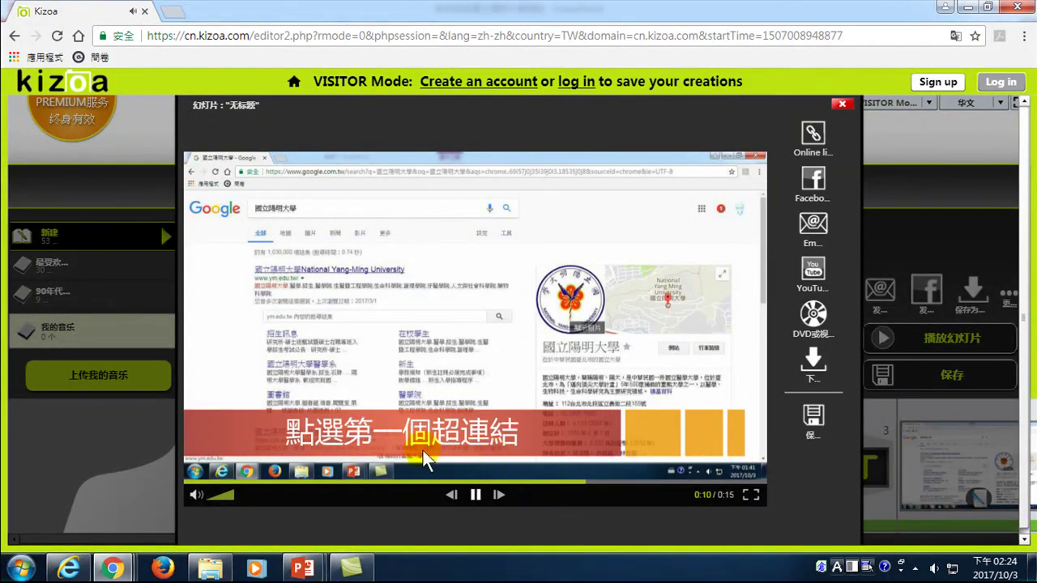
- Close the slideshow player, then play the preview once more
left_click(842, 104)
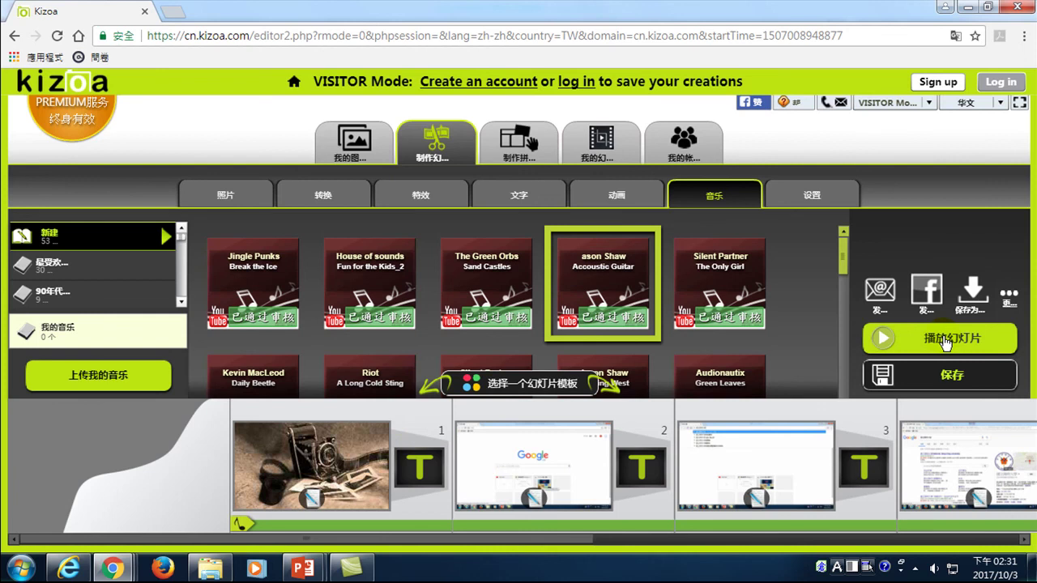
left_click(946, 344)
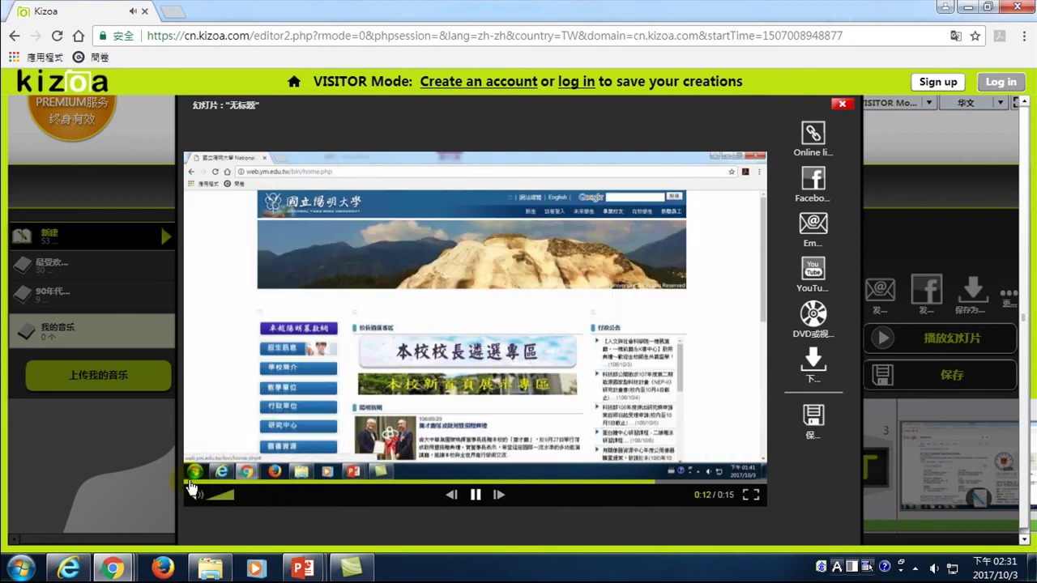
- Restart and pause the slideshow preview, then choose to share it to YouTube
left_click(189, 482)
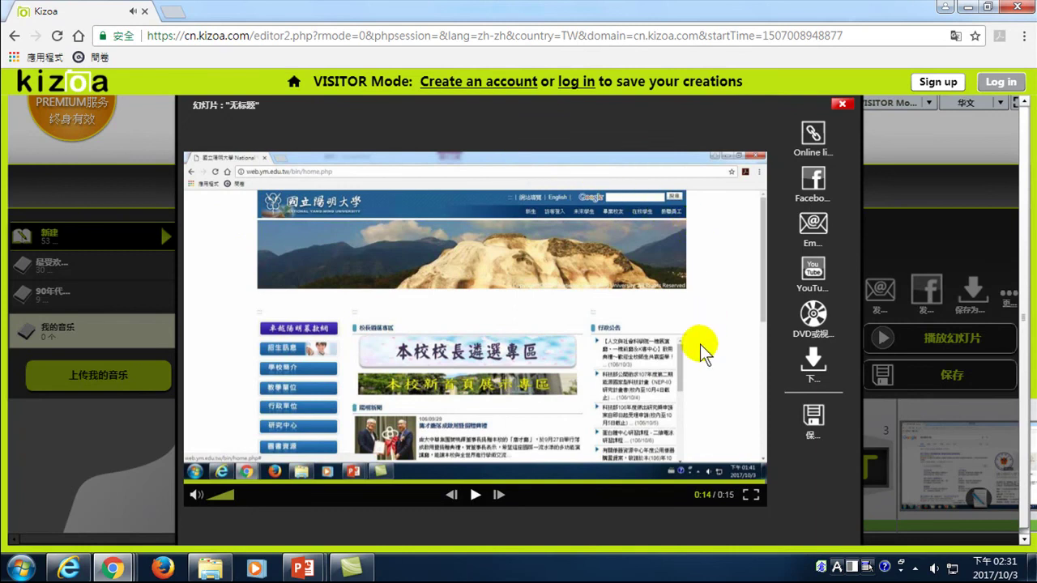
left_click(641, 418)
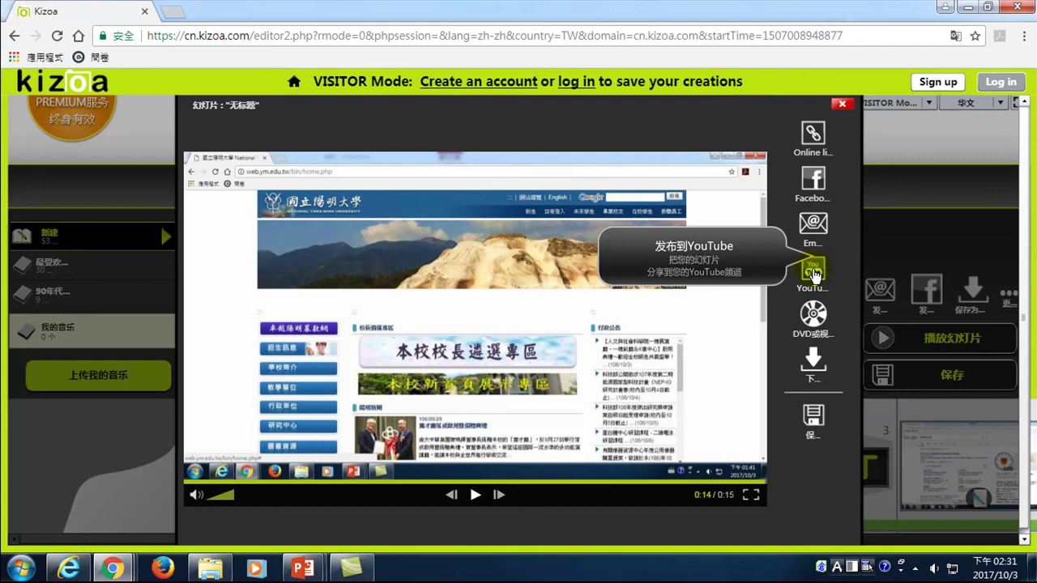
left_click(814, 274)
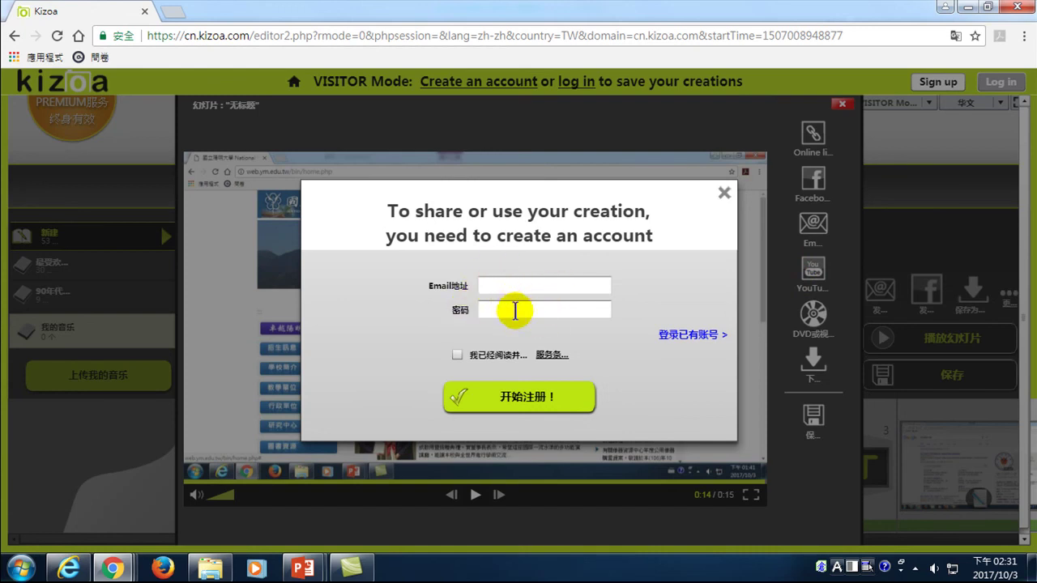
- Enter the e-mail address in the Kizoa sign-up form using English input
left_click(514, 297)
type("t")
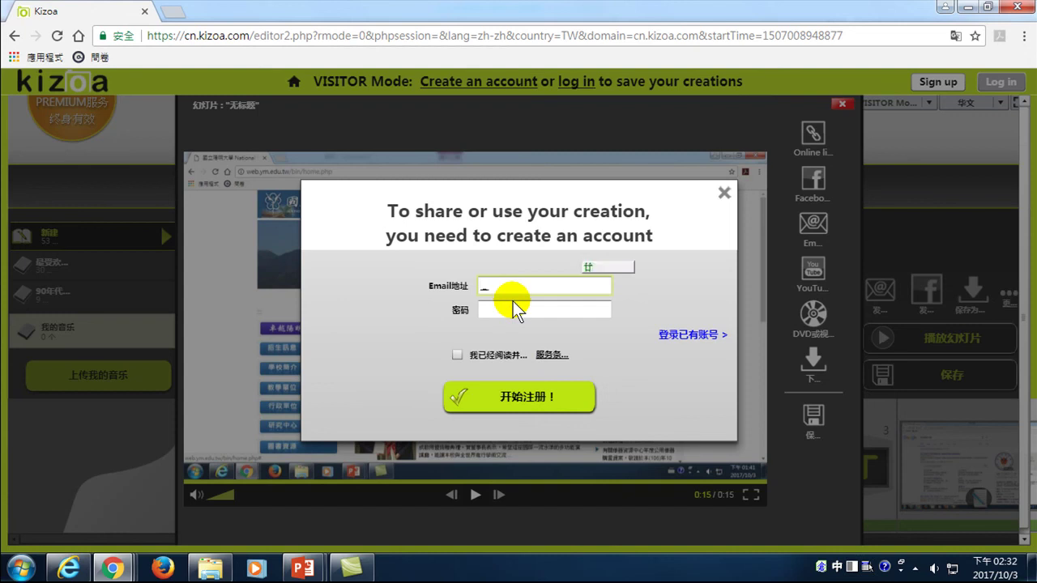
key("BackSpace")
key("ctrl+shift")
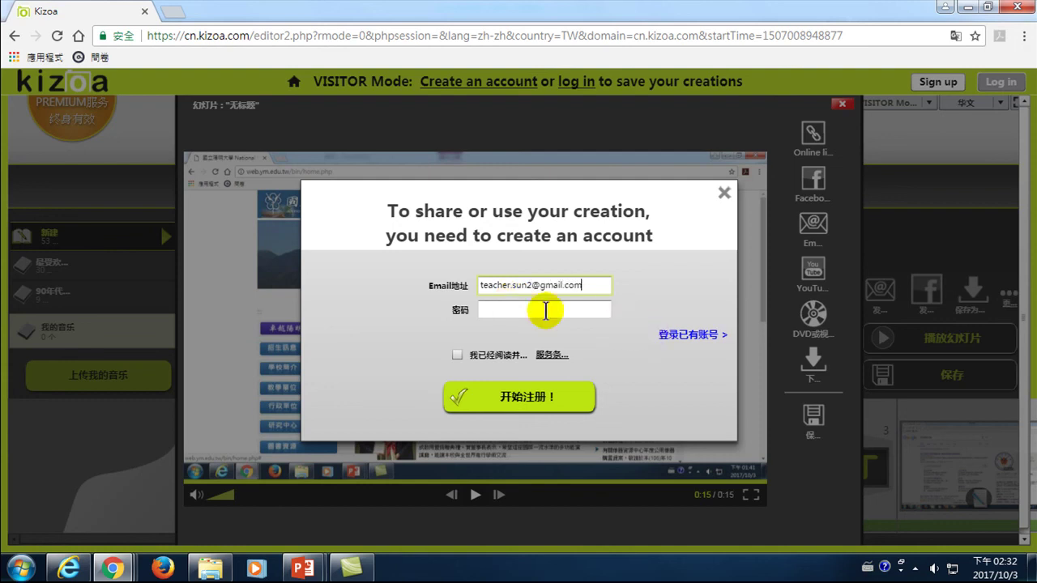
- Enter the account password, agree to the terms, and submit the registration
left_click(544, 309)
type("*")
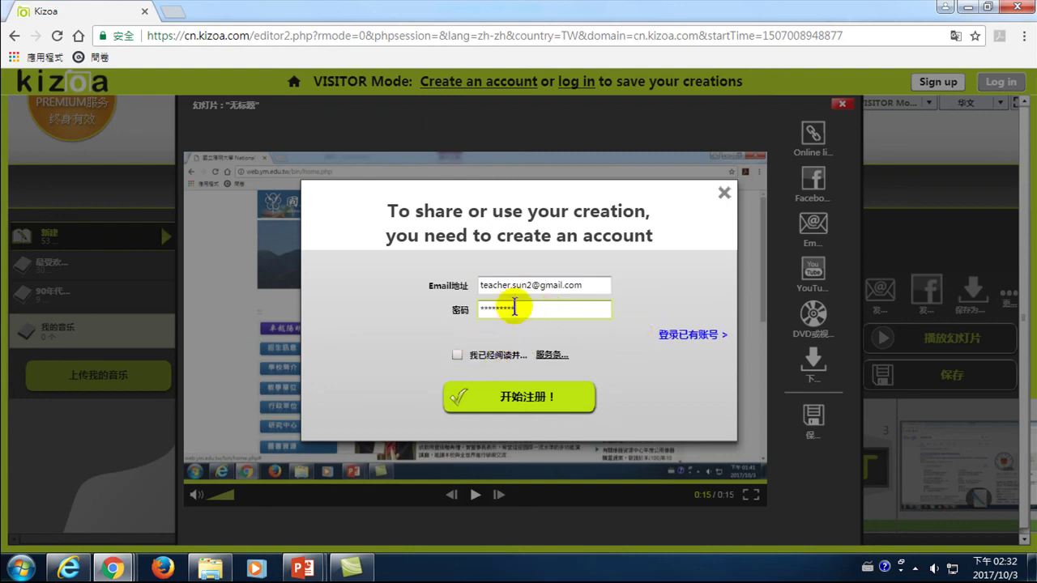
double_click(526, 303)
type("**")
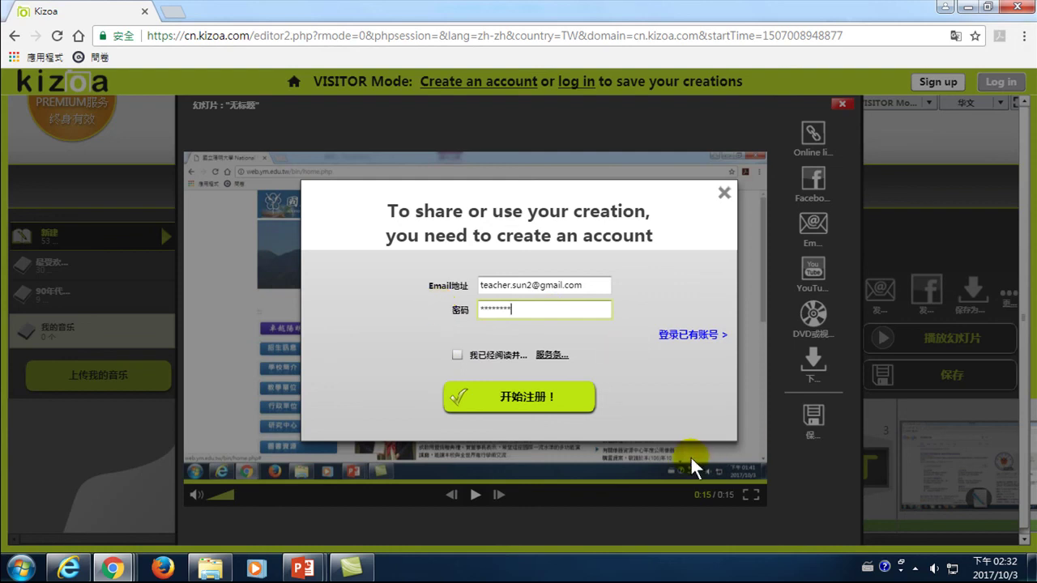
left_click(458, 355)
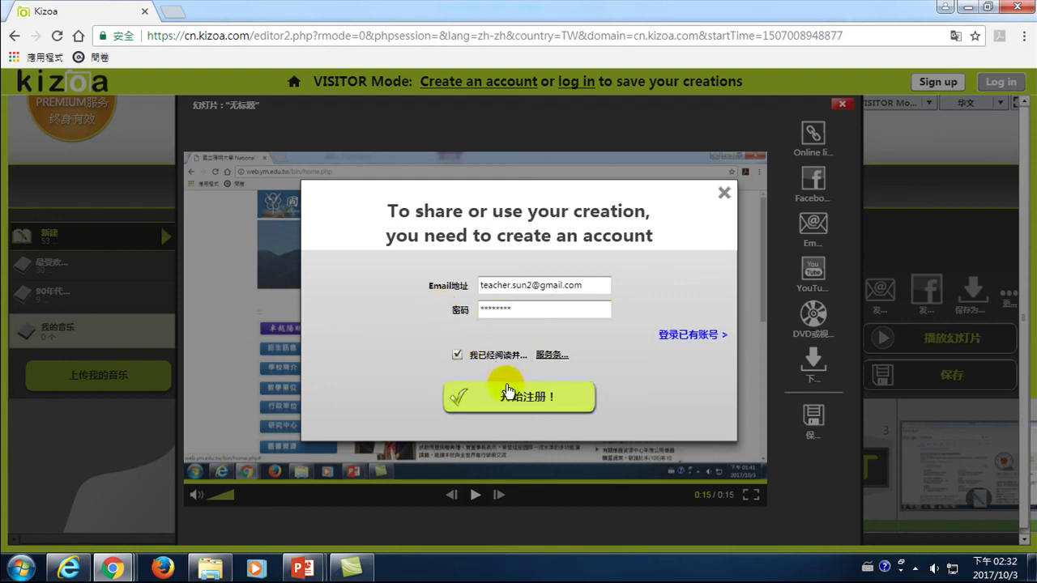
left_click(530, 395)
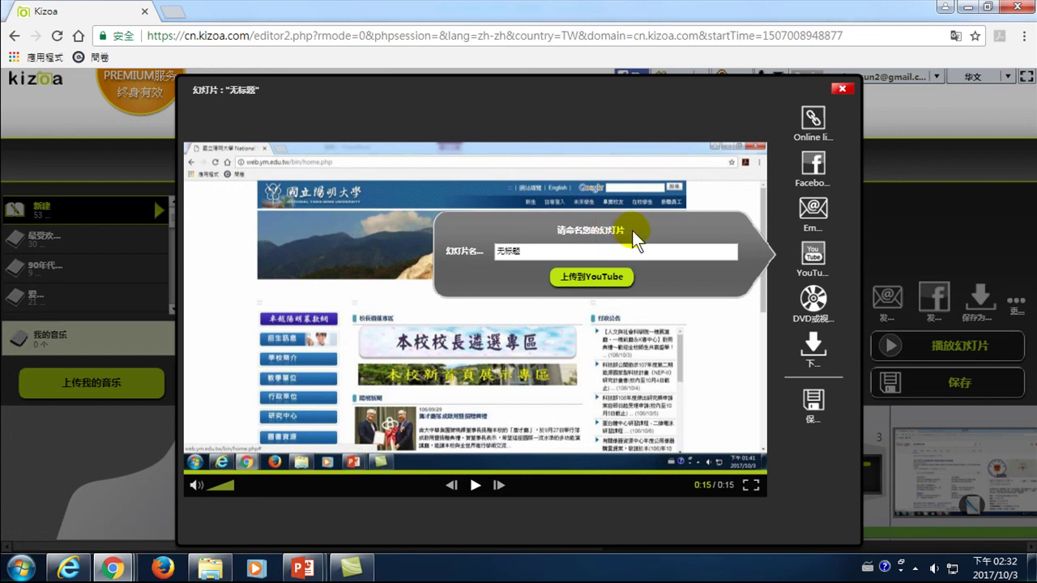
- Rename the slideshow from 无标题 to 如何找到國立陽明大學網站 and choose 上传到YouTube
left_click(534, 252)
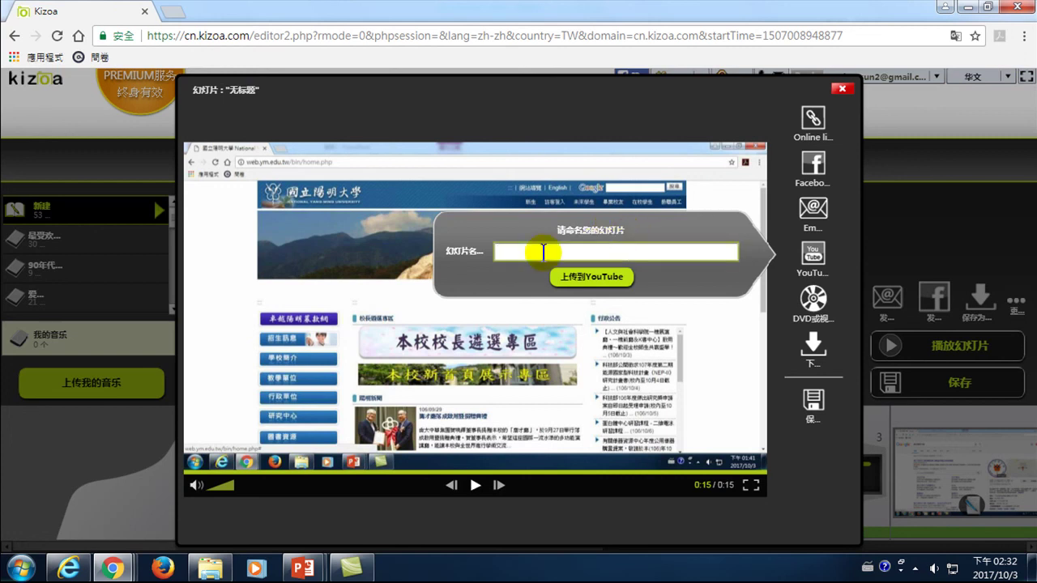
key("ctrl+space")
type("如")
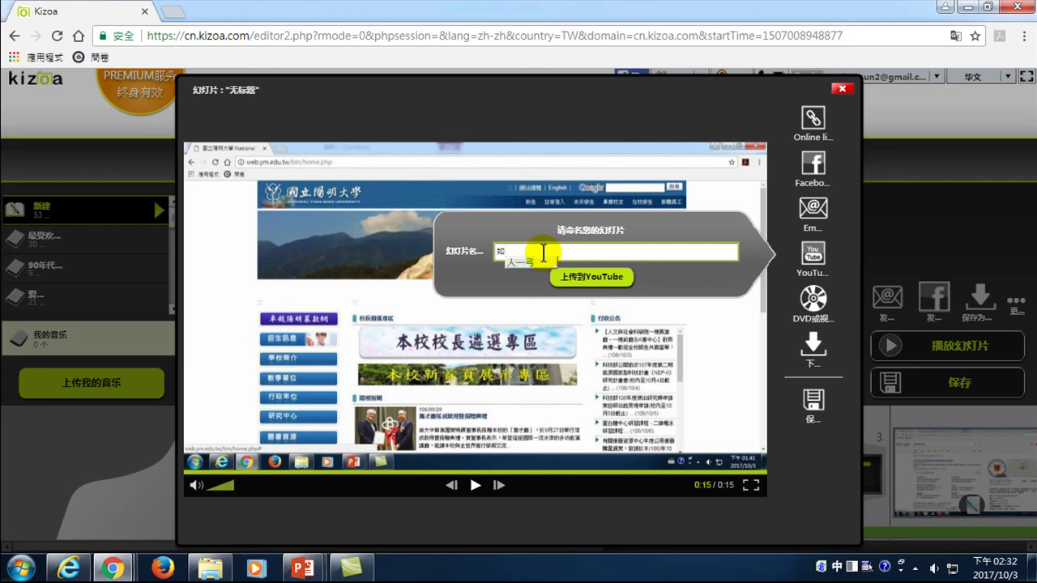
type("何備入")
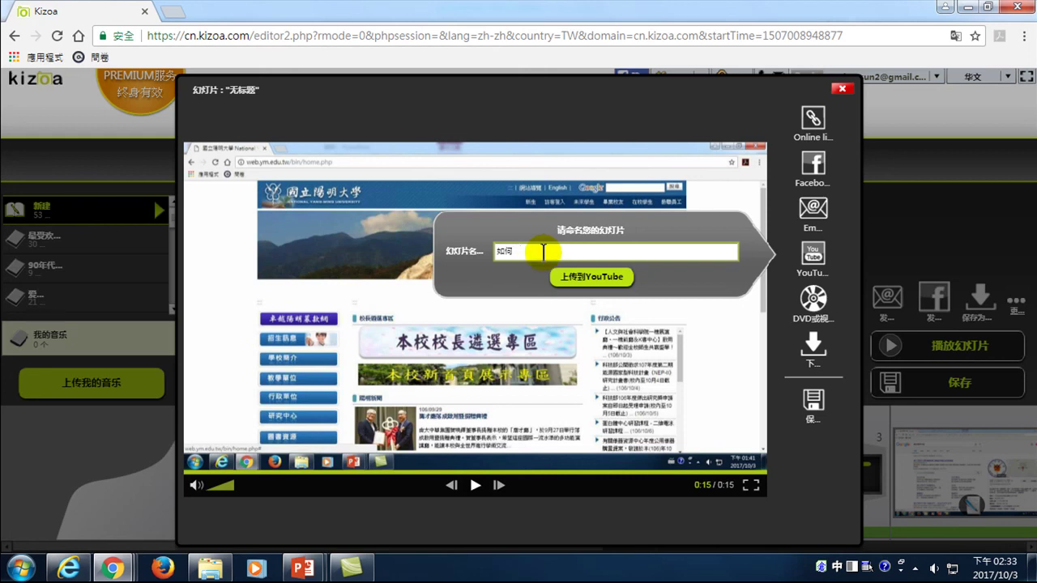
type("找到國立陽明大學網站")
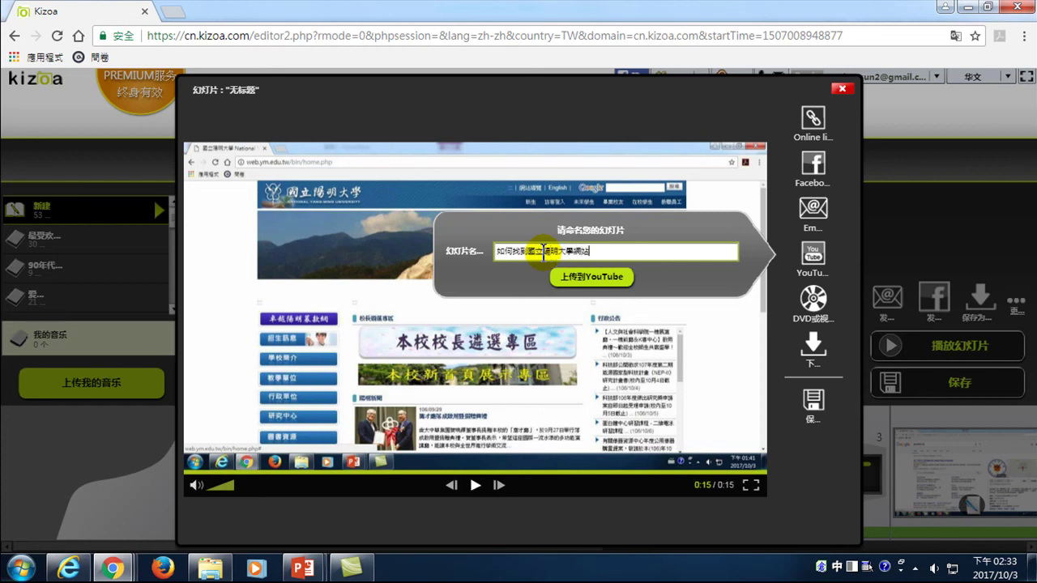
left_click(597, 281)
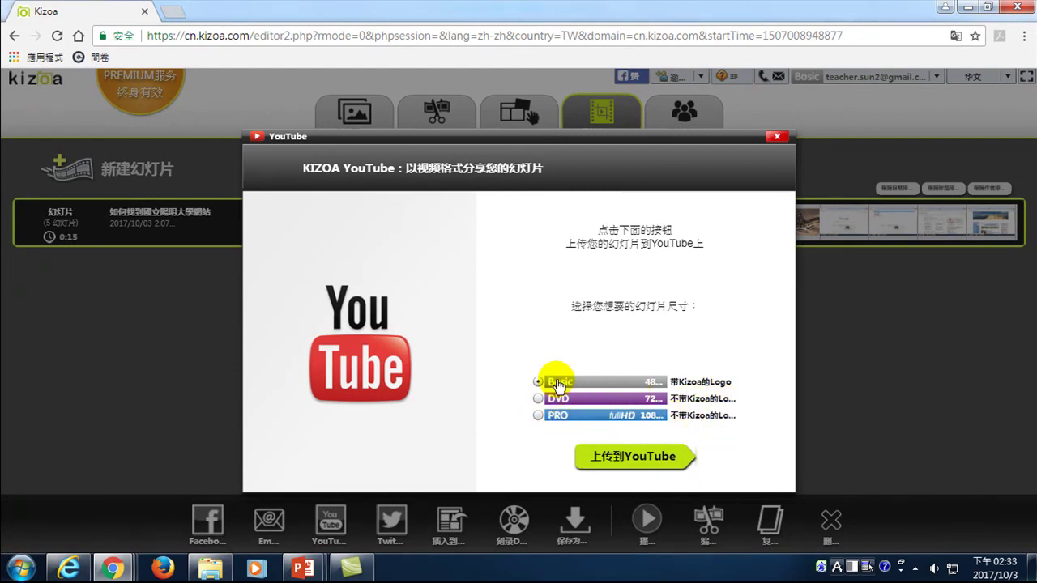
- At Basic size, describe the video as '這是利用Kizoa製作的影片，如何找到國立陽明大學。' and upload
left_click(631, 459)
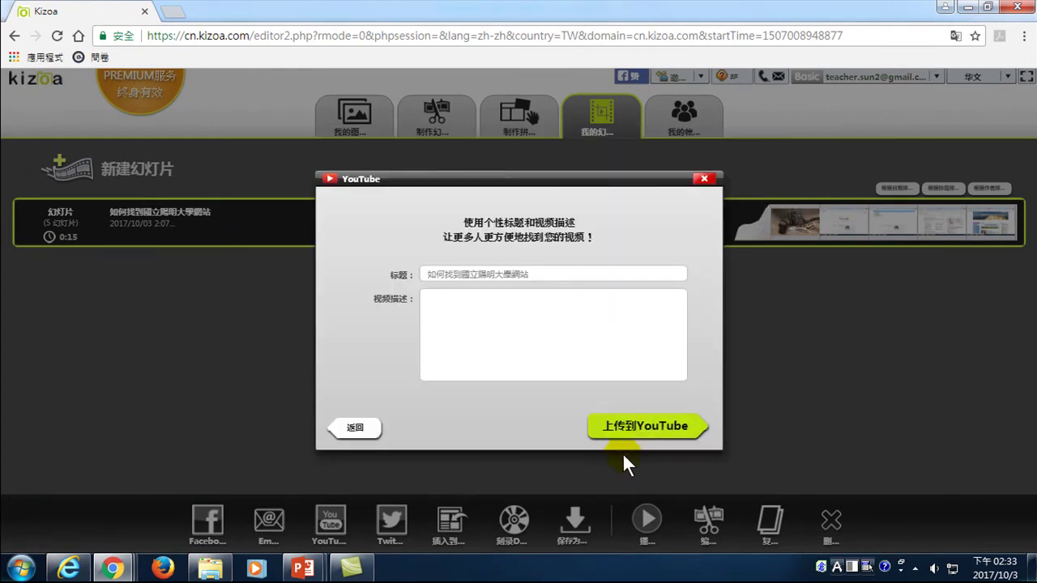
left_click(429, 274)
double_click(557, 274)
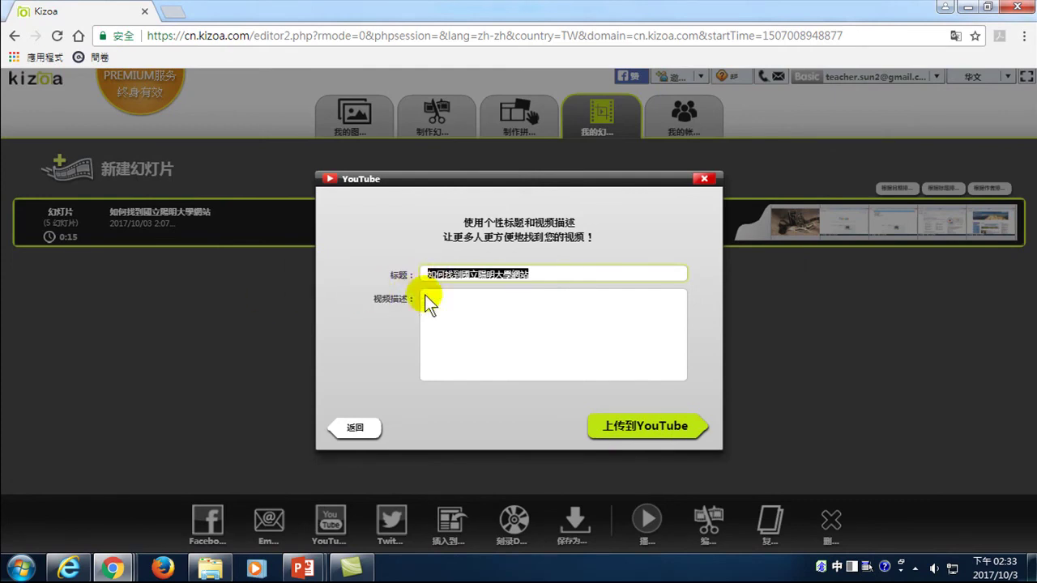
left_click(440, 301)
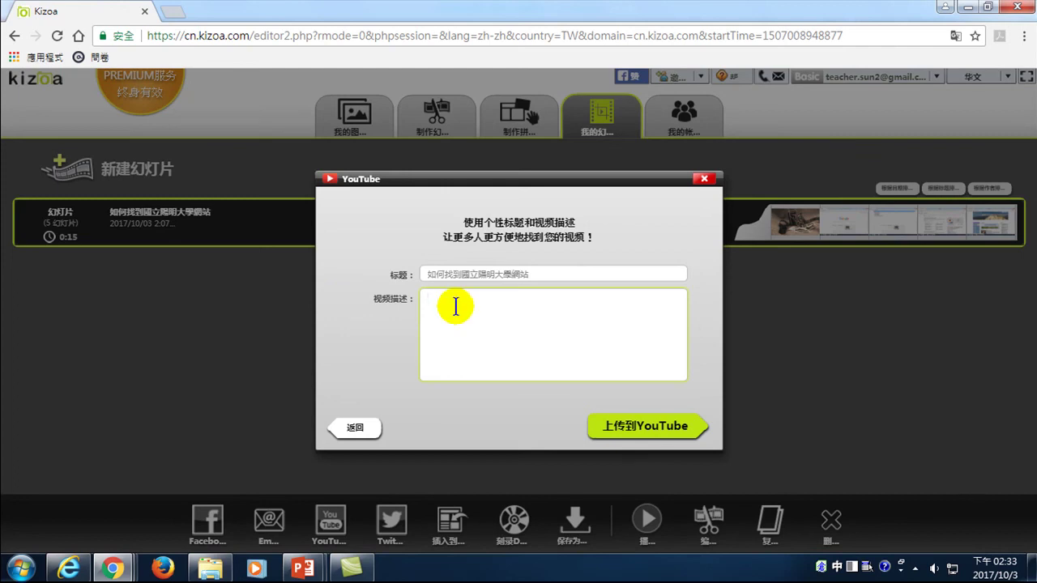
type("卜卜")
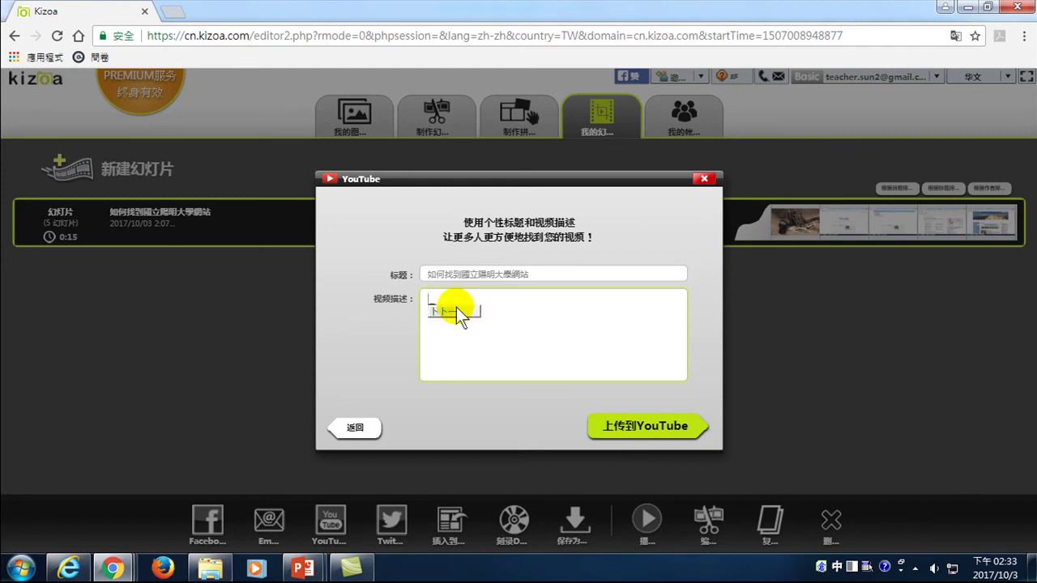
type("邊")
type("竹")
type("利用")
type("ZK")
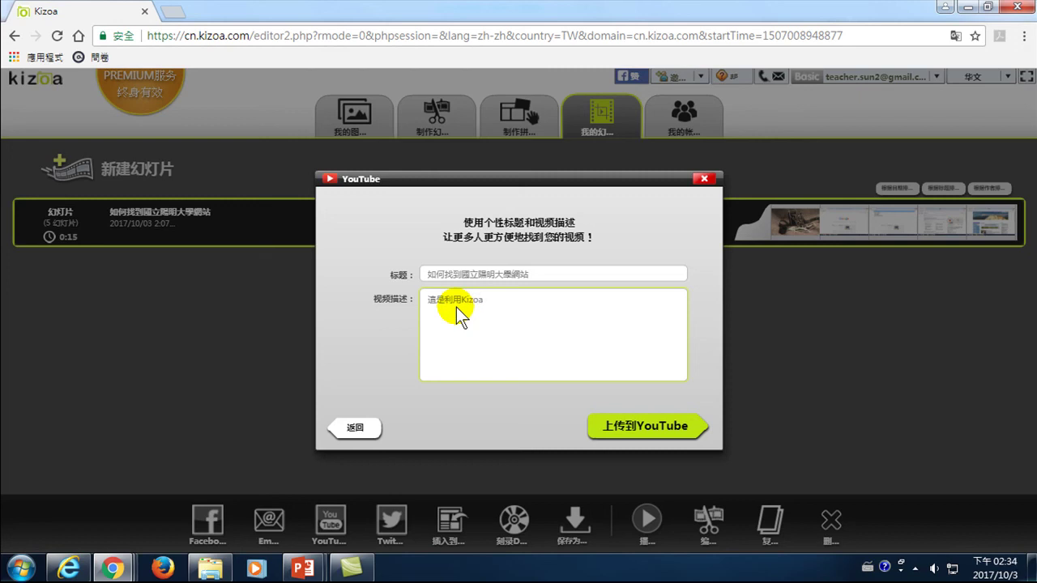
key("shift")
type("製作")
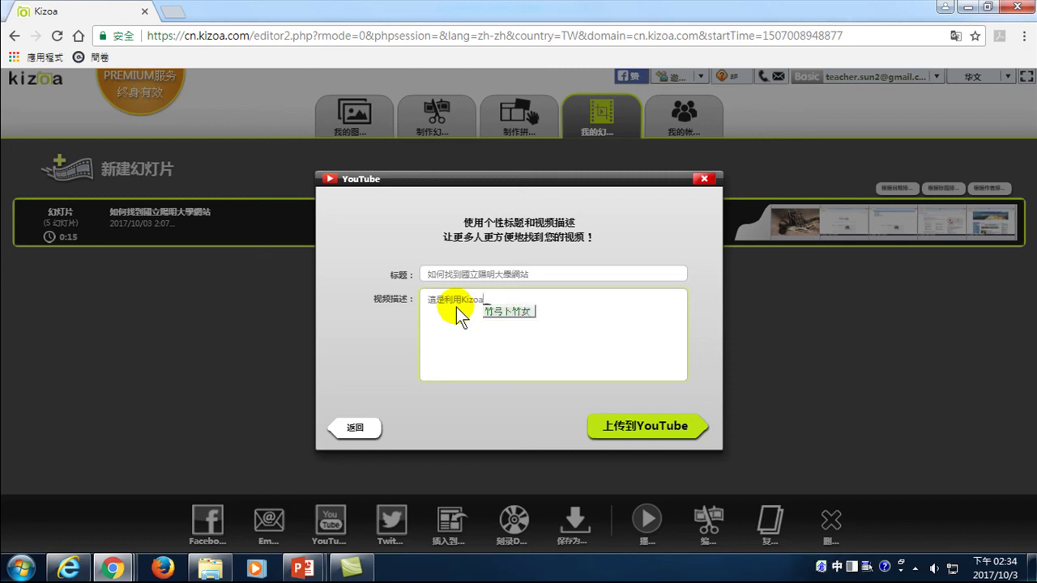
type("的")
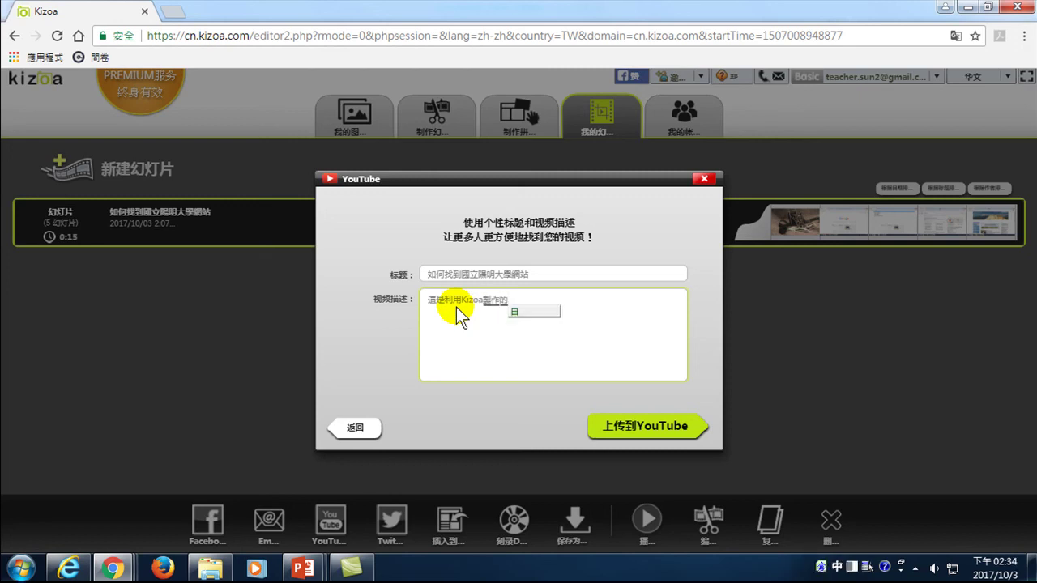
type("影")
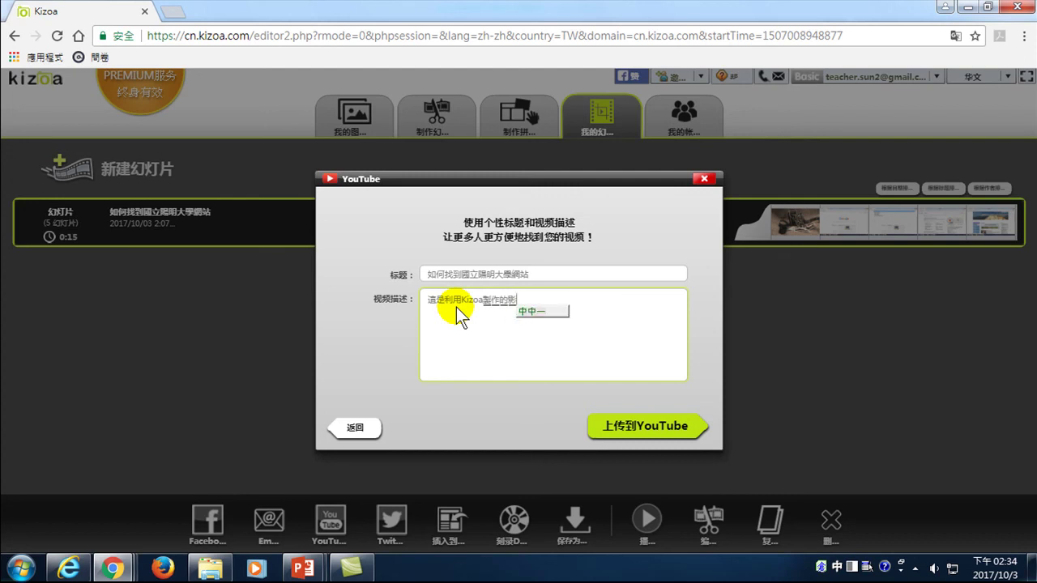
type("片。如")
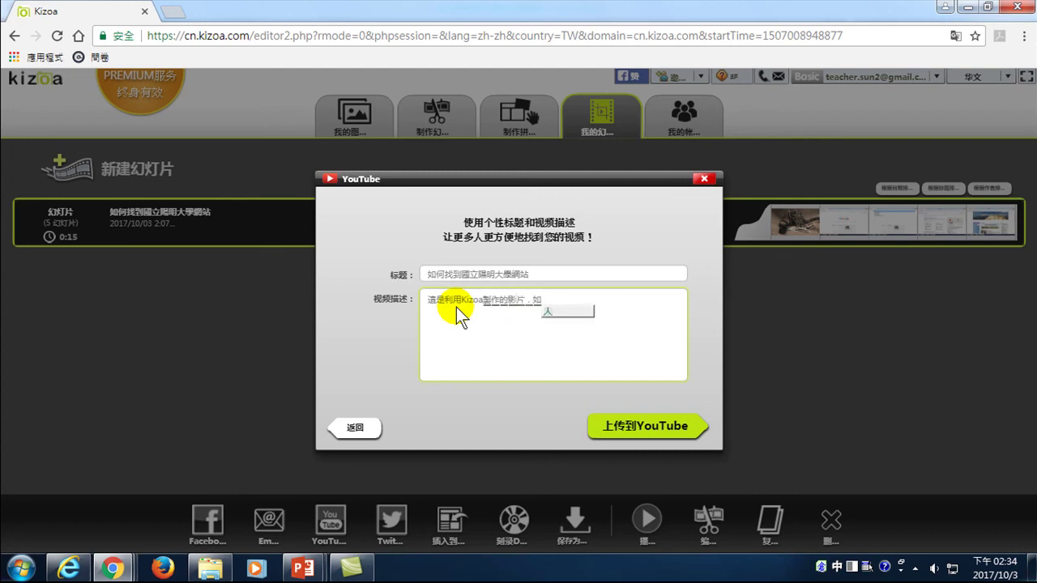
type("何找到")
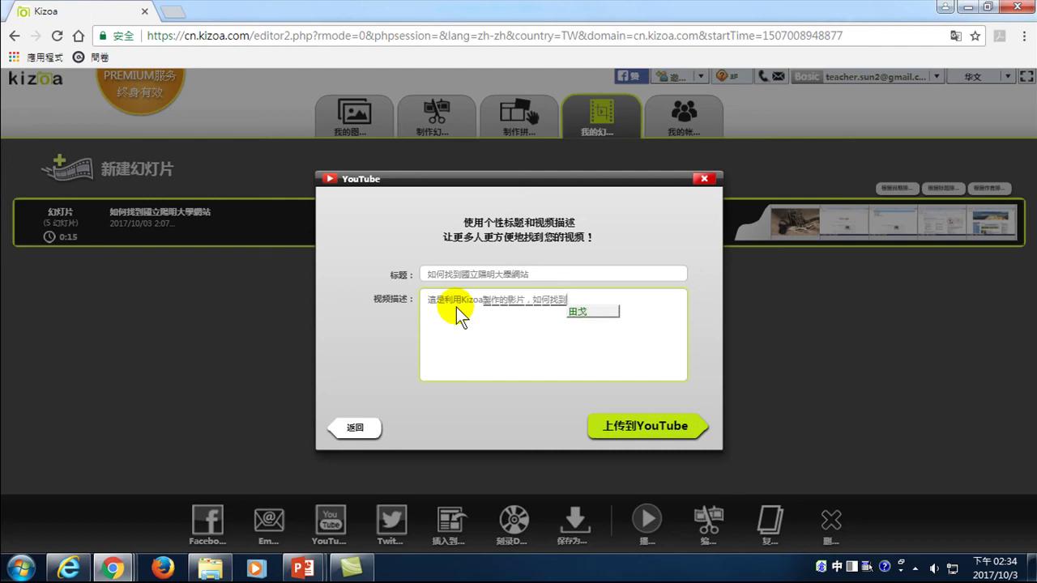
type("國立")
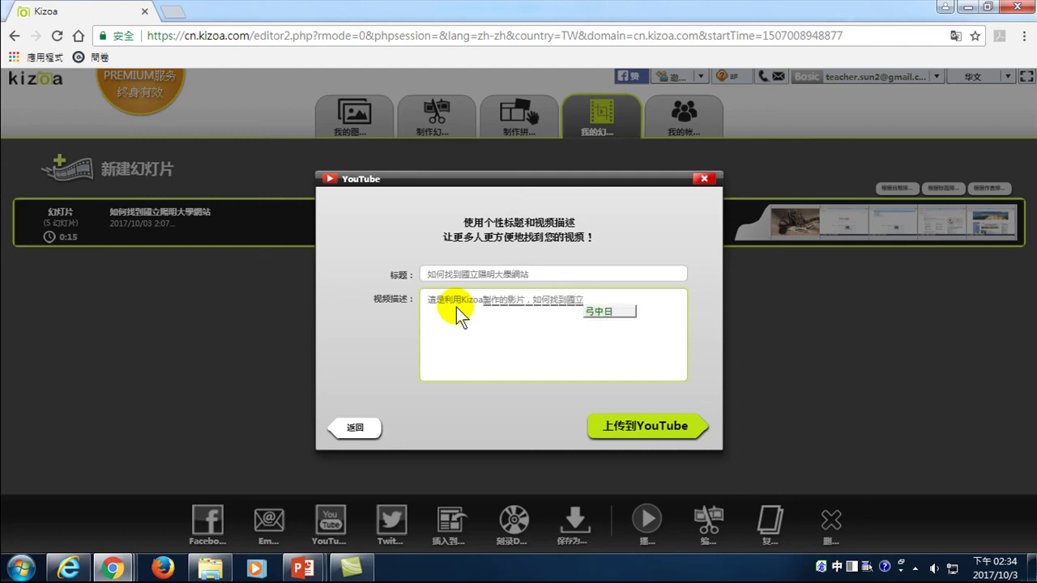
type("陽明大學。")
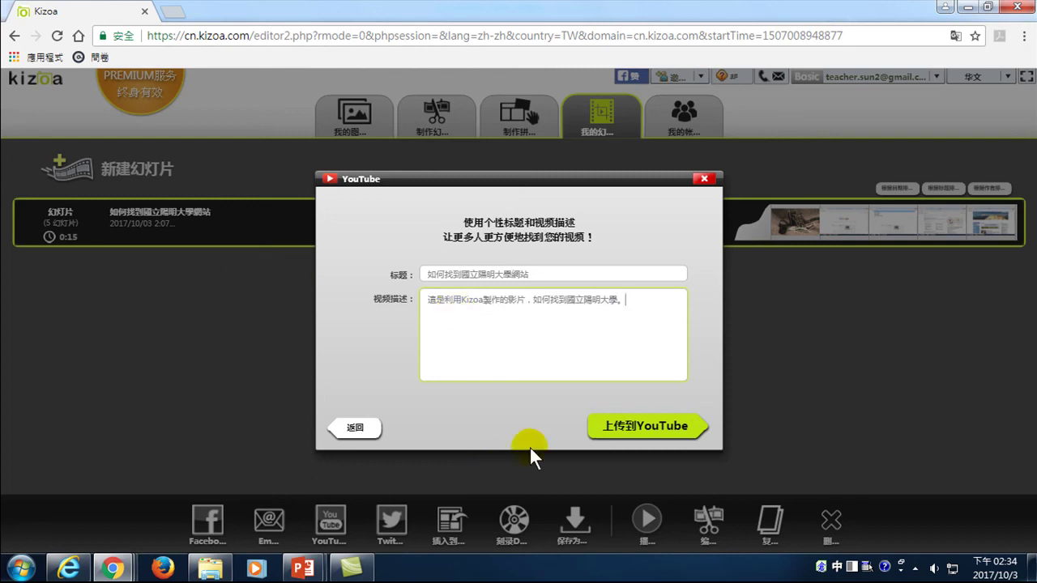
left_click(629, 420)
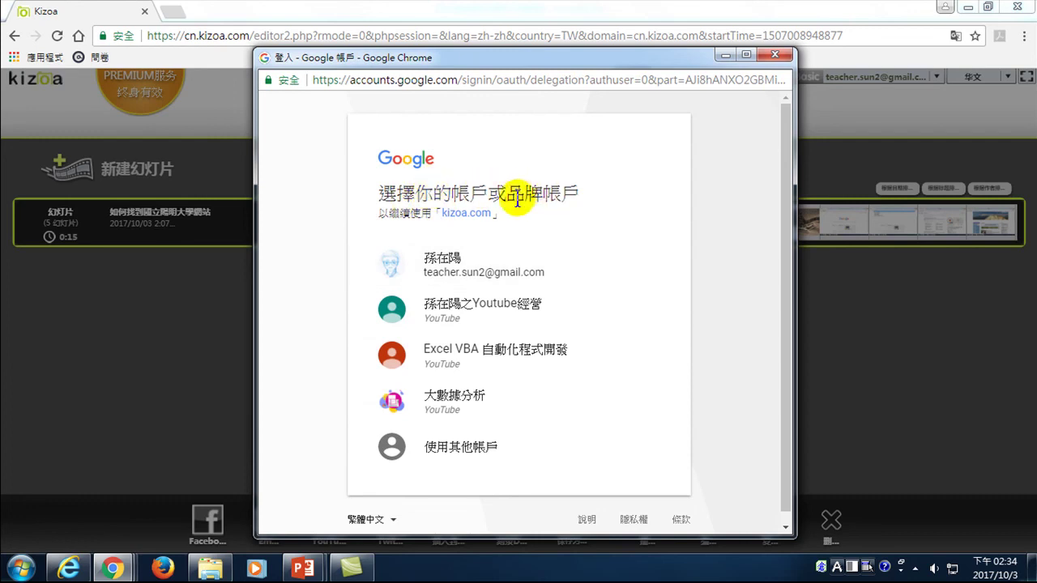
- Pick the YouTube channel account, allow Kizoa to manage it, and close the congratulations message
left_click(458, 315)
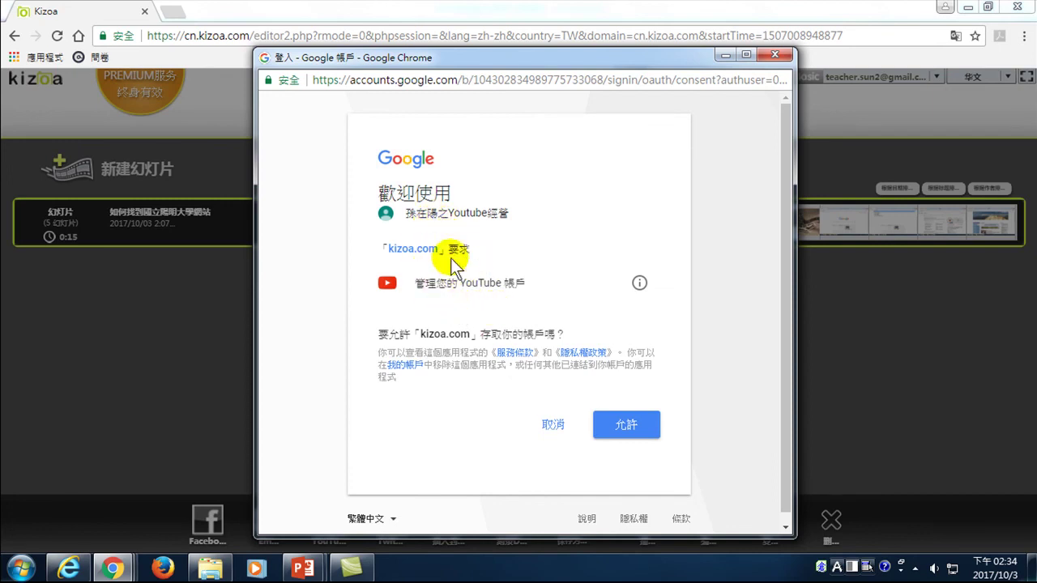
left_click(626, 428)
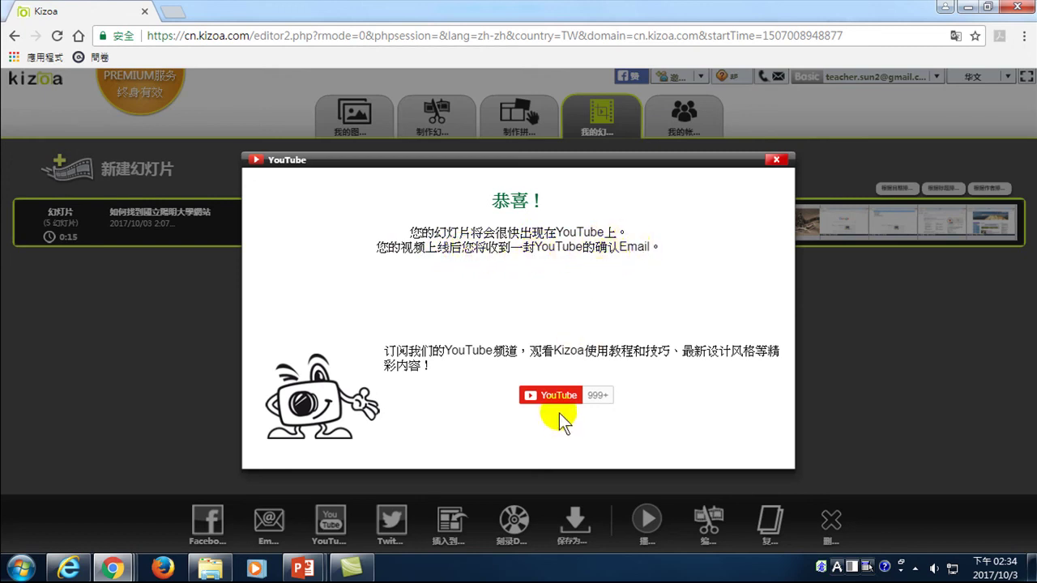
left_click(775, 162)
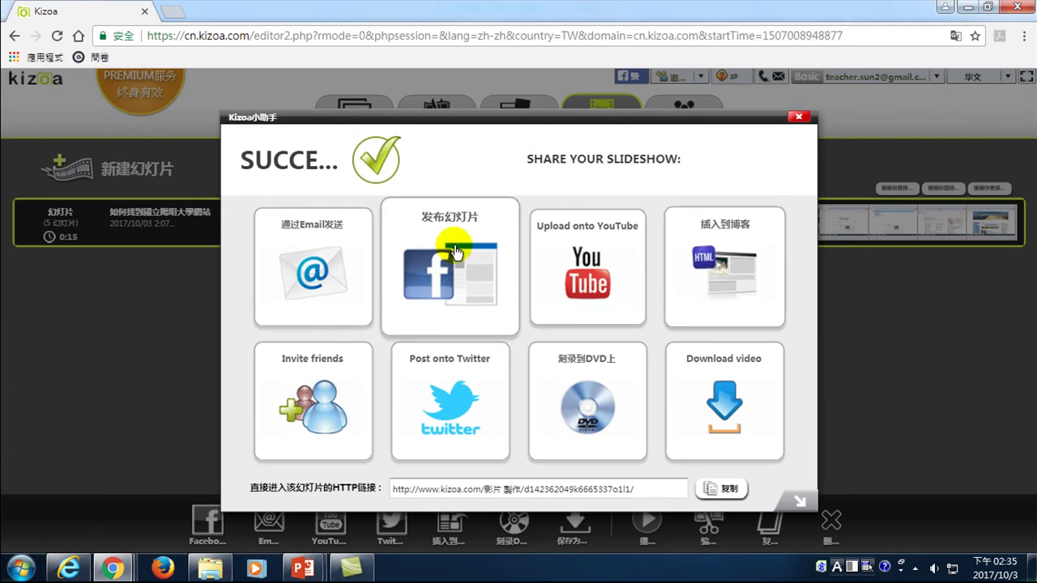
- Close Kizoa's slideshow sharing options dialog
left_click(798, 116)
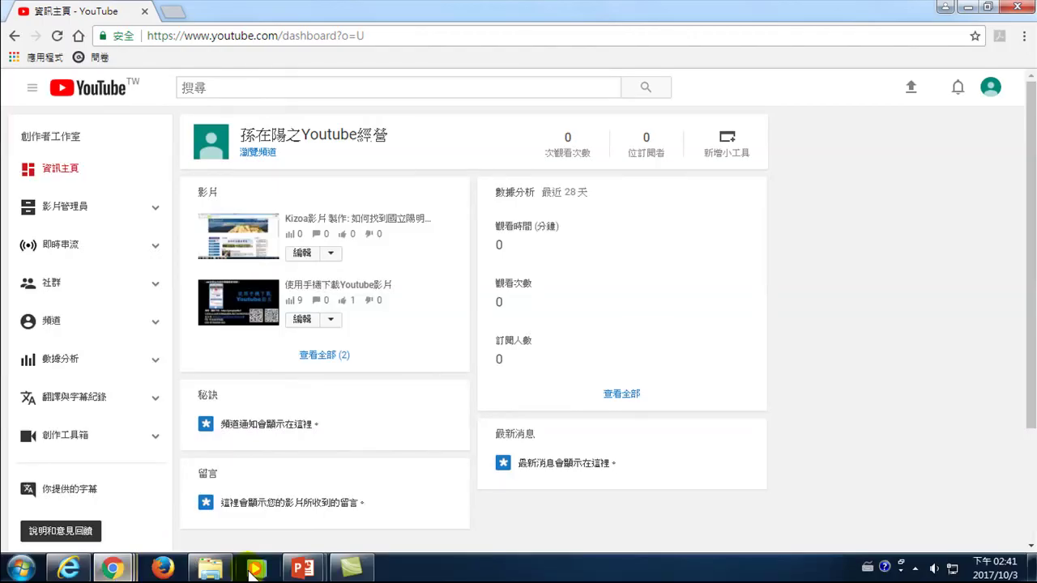
- Minimize Kizoa to reveal the YouTube dashboard and sign out of the channel
mouse_move(111, 569)
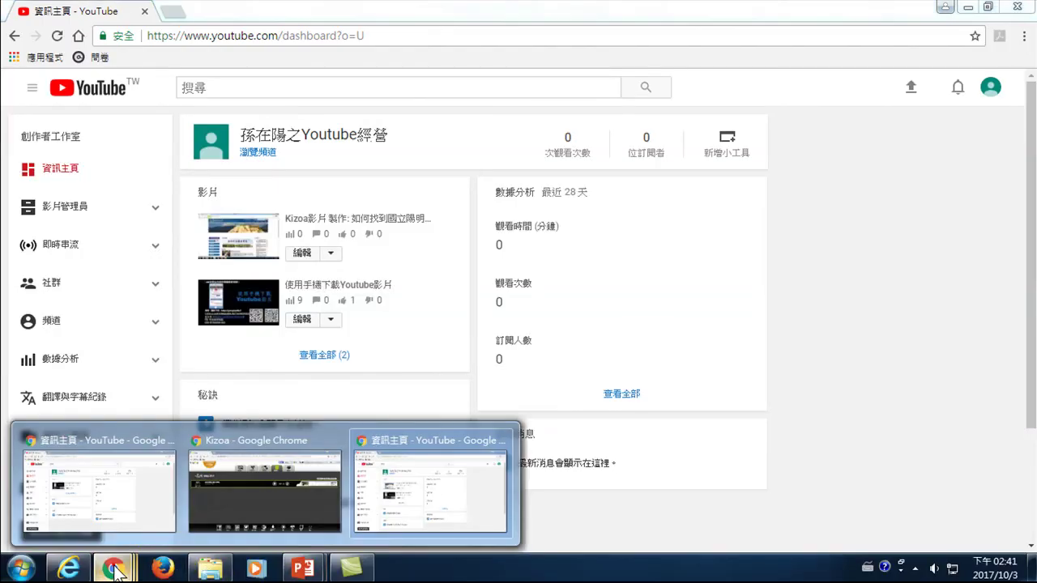
left_click(308, 446)
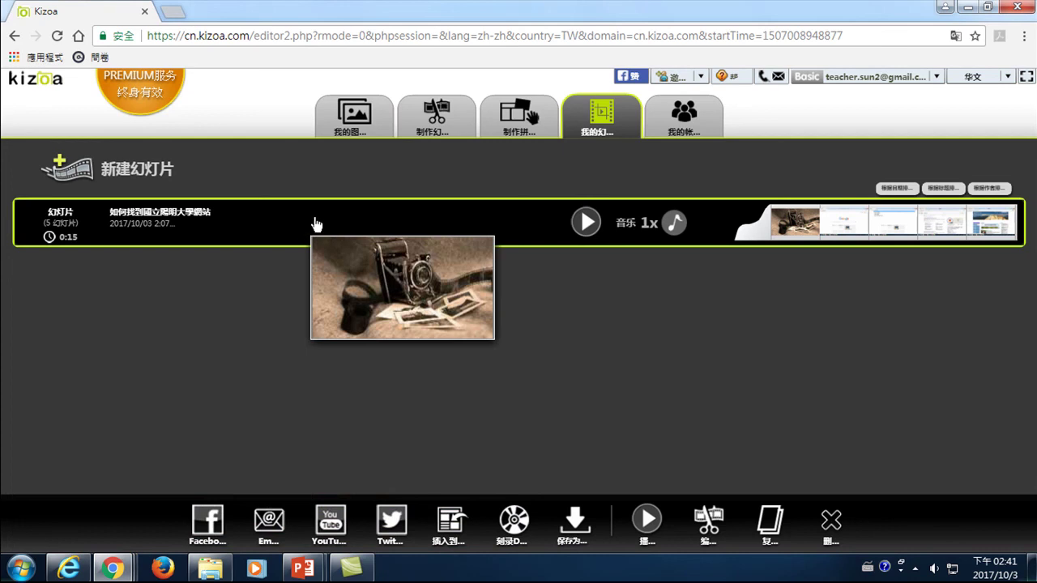
left_click(967, 8)
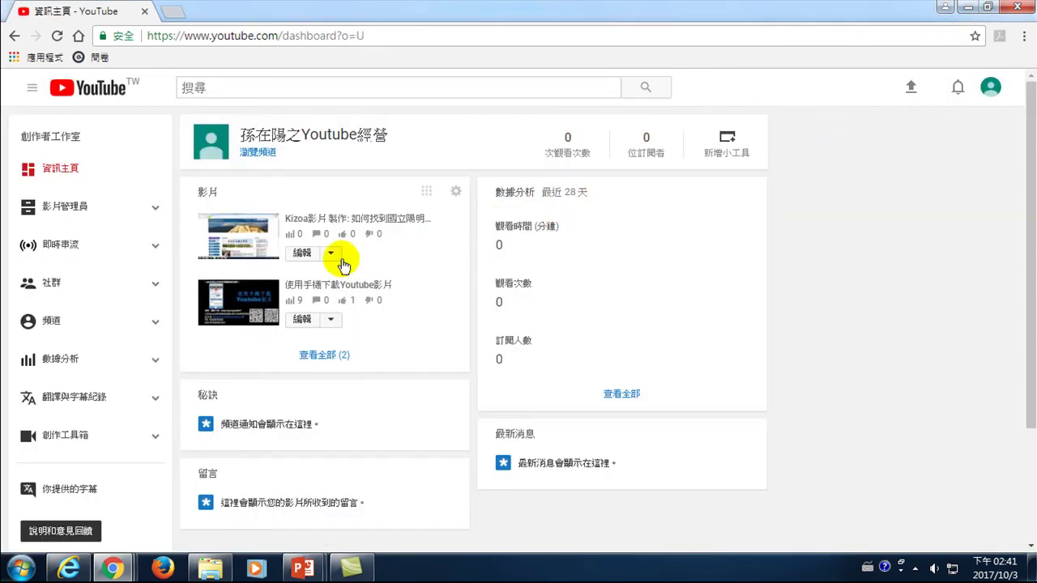
left_click(991, 87)
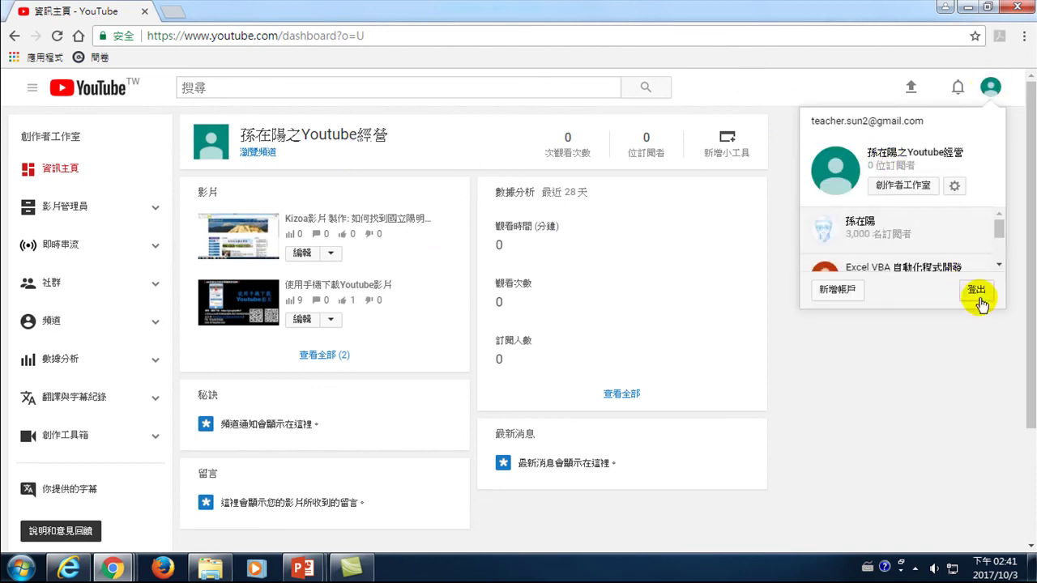
left_click(977, 290)
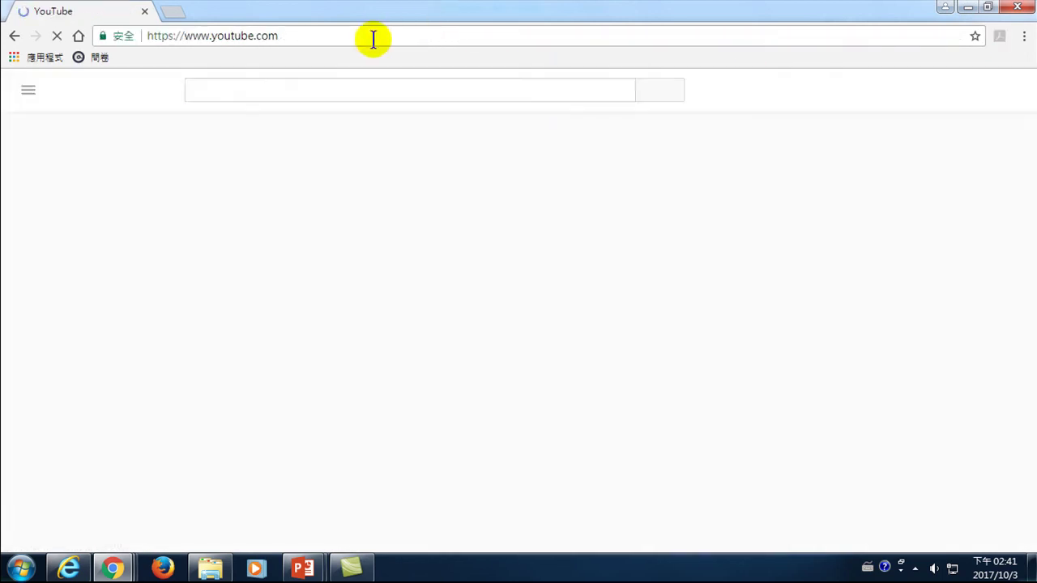
- Load the YouTube home page and start signing in again
left_click(369, 37)
type("you")
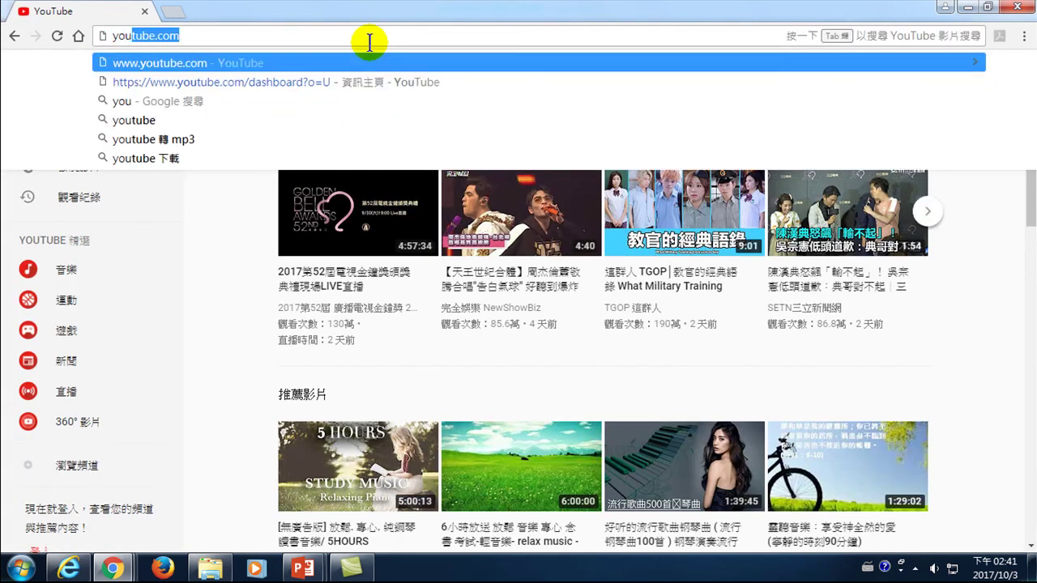
key("Return")
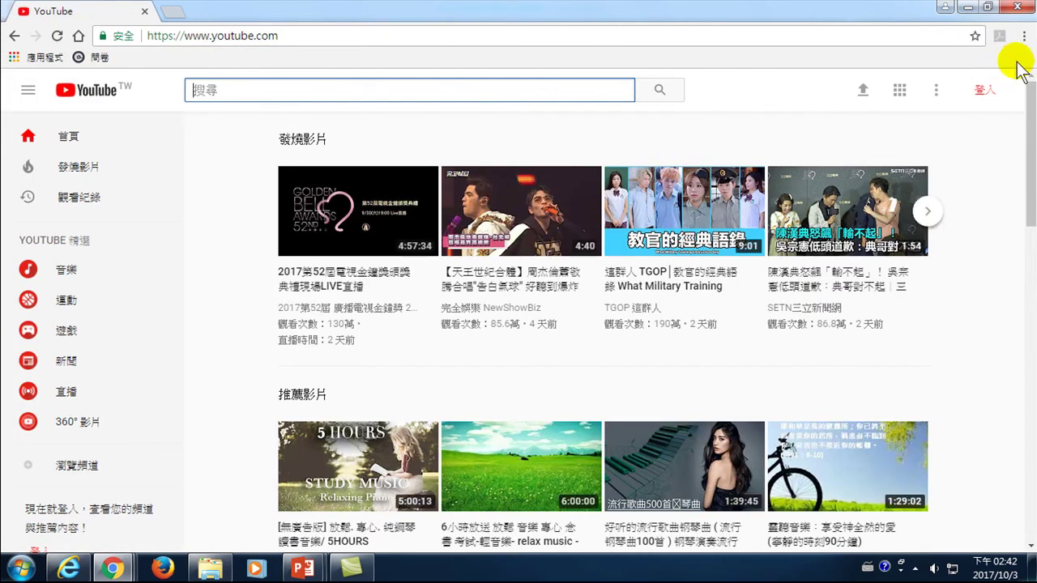
left_click(985, 96)
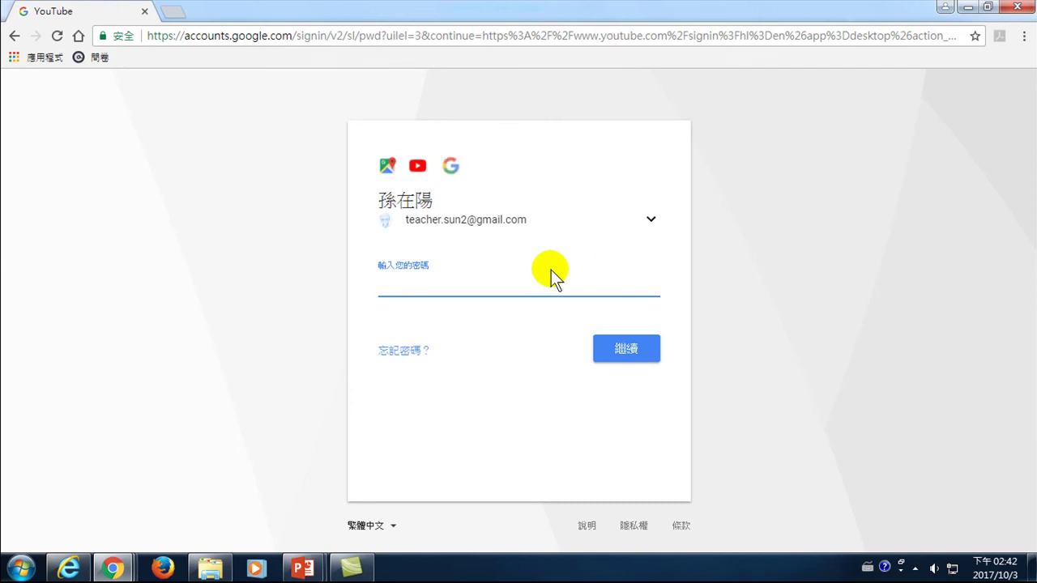
- Sign back in with the account password and use YouTube as the channel that has 2 videos
type("•••••••••")
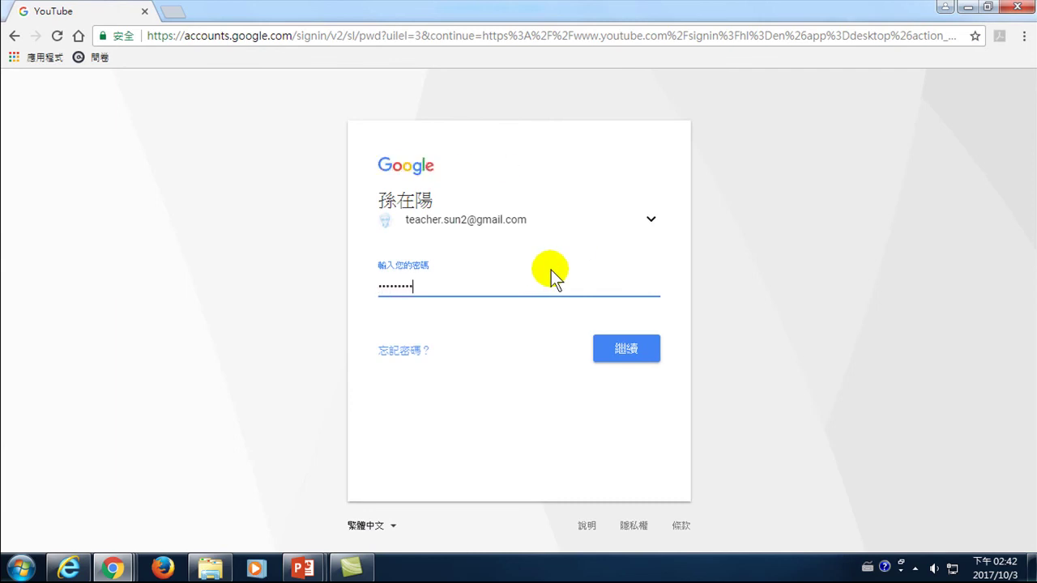
left_click(628, 352)
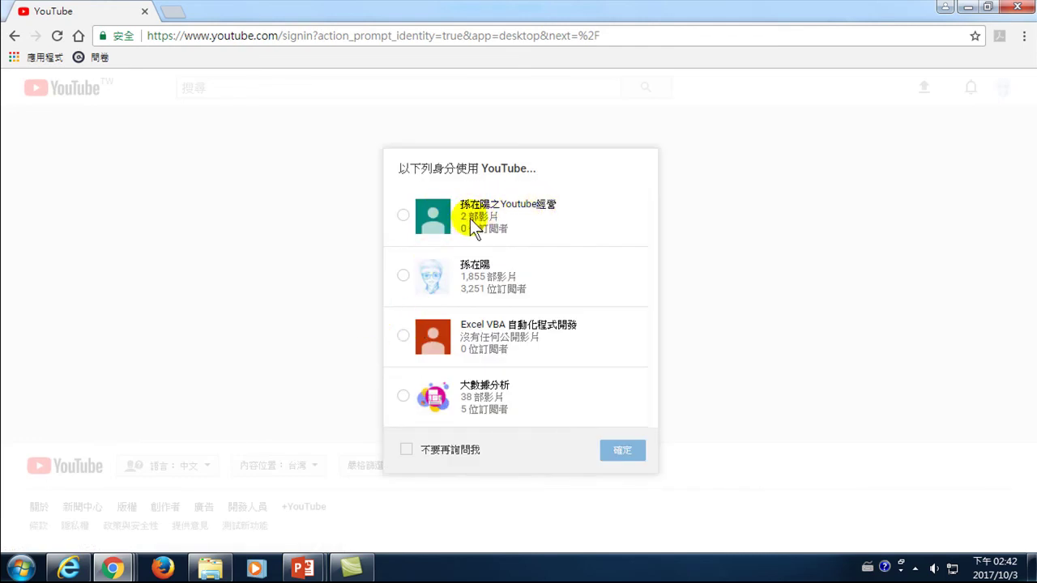
left_click(474, 219)
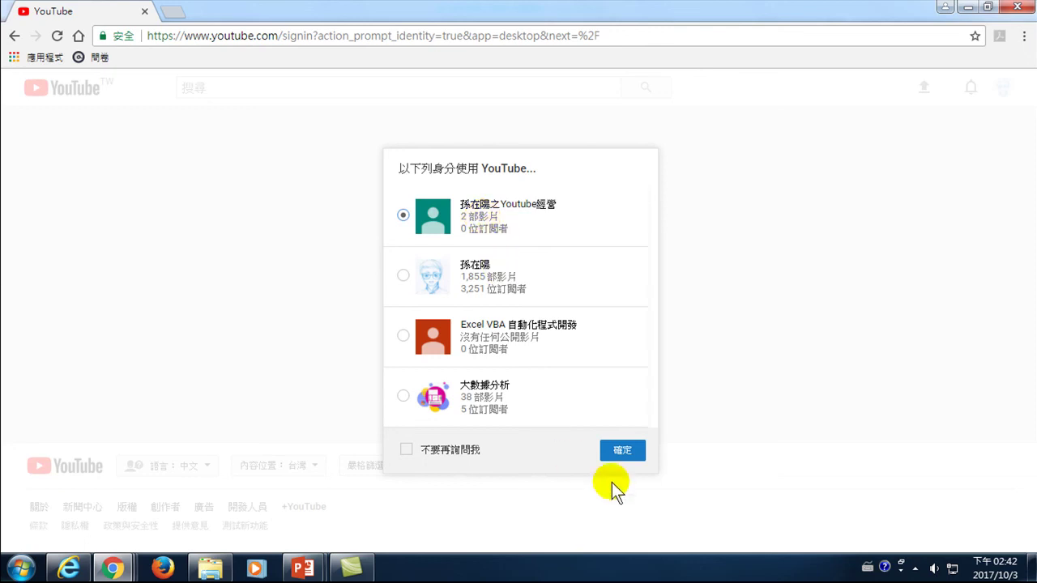
left_click(630, 451)
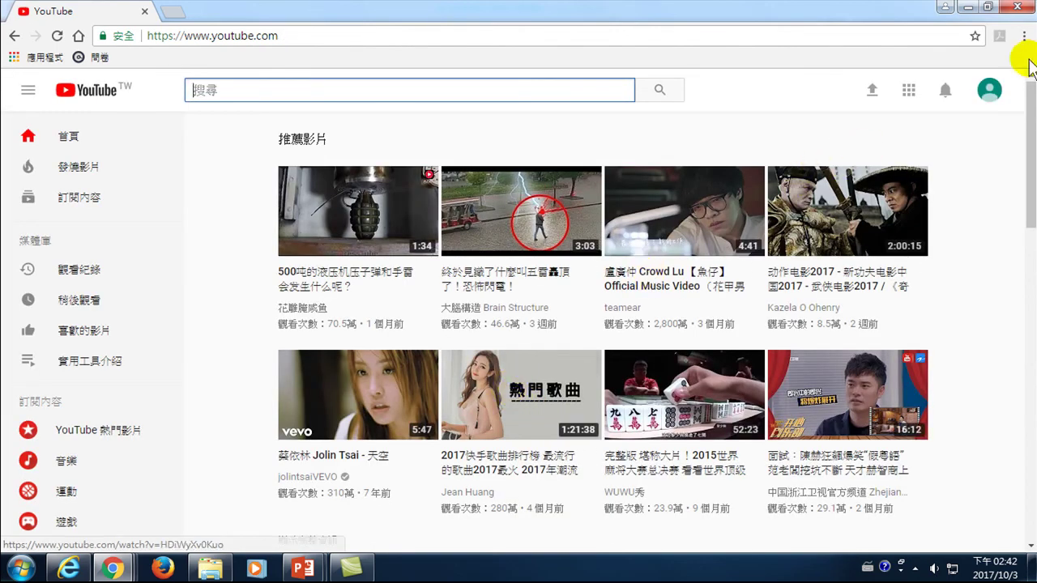
- Go through Creator Studio's video manager to the edit page of 'Kizoa影片 製作: 如何找到國立陽明大學網站'
left_click(987, 91)
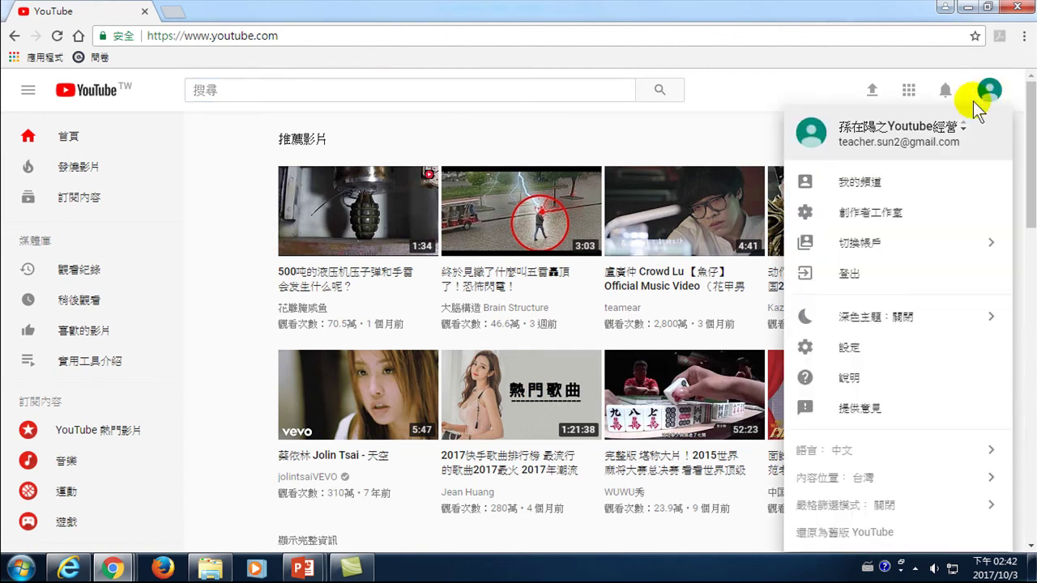
left_click(871, 218)
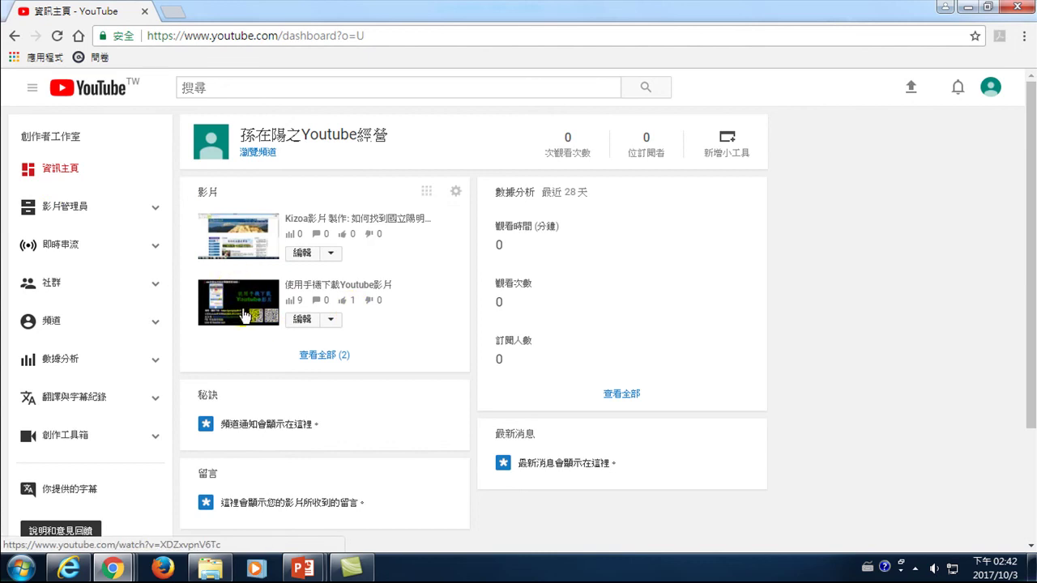
left_click(69, 209)
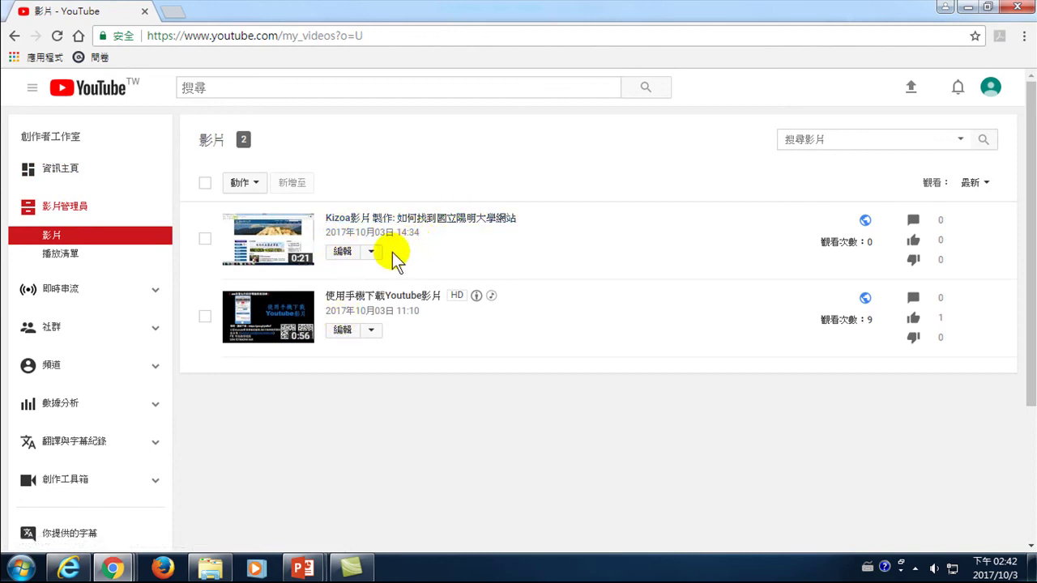
left_click(342, 253)
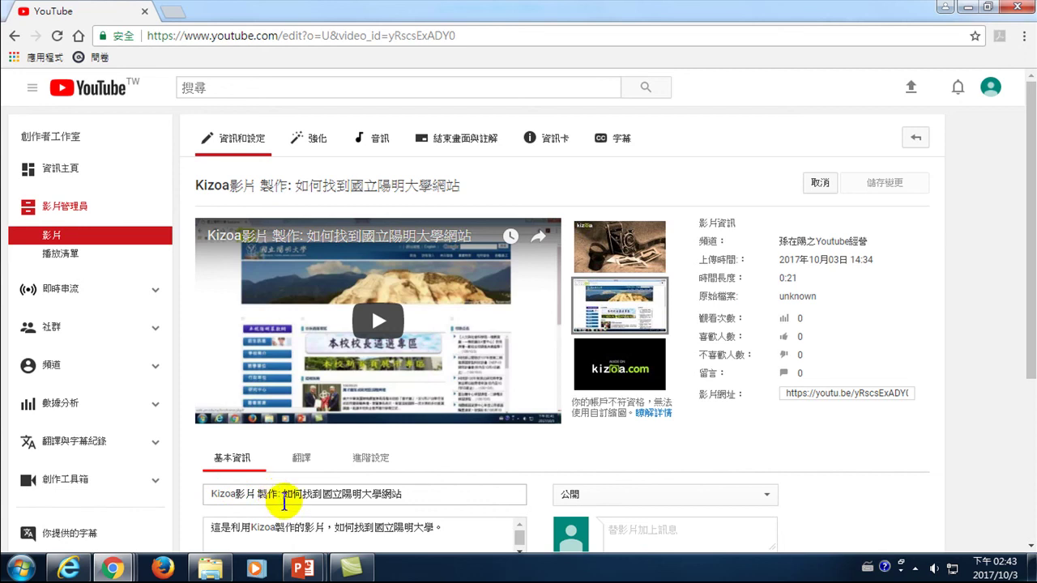
left_click(213, 493)
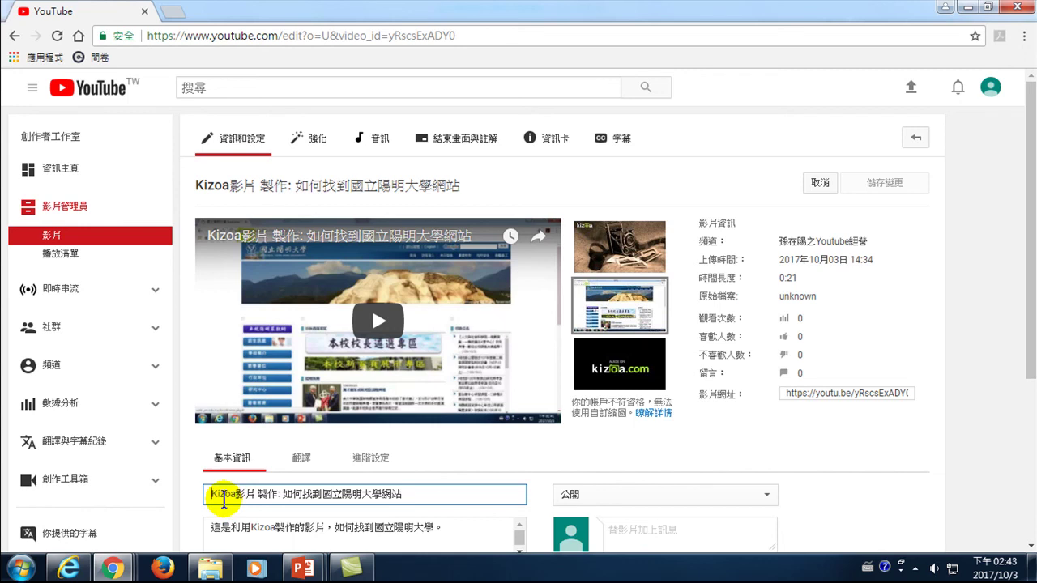
- Retitle the video '如何找到國立陽明大學網站(Kizoa影片 製作)', moving the credit into parentheses at the end
left_click_drag(278, 494, 195, 502)
key("ctrl+c")
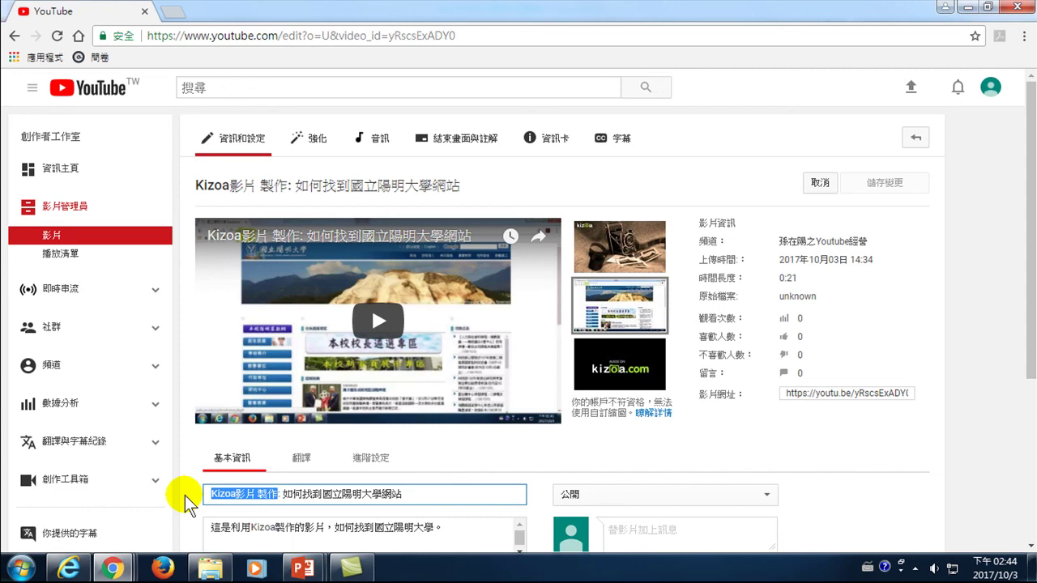
key("BackSpace")
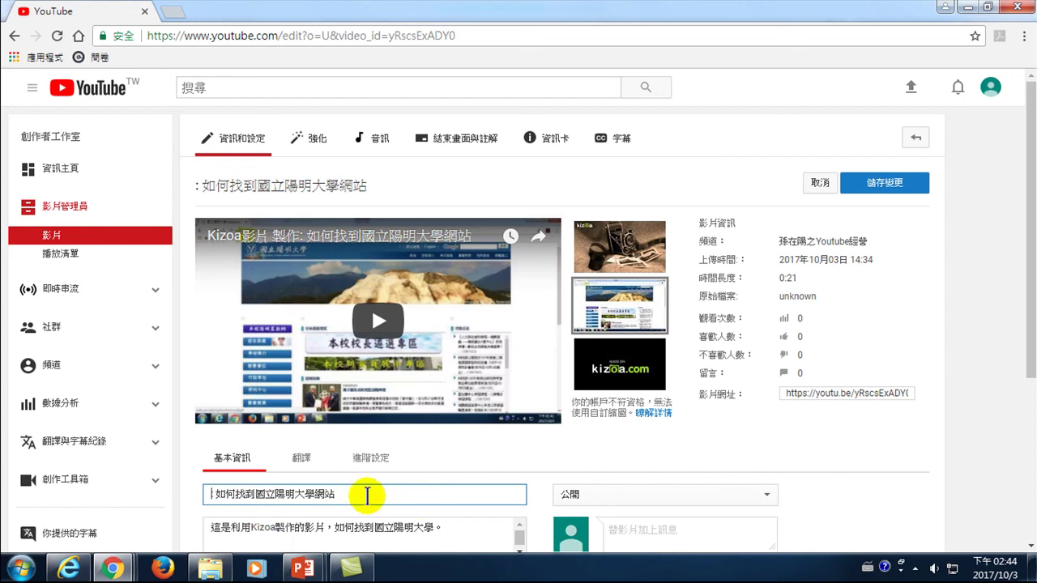
type("(")
key("ctrl+v")
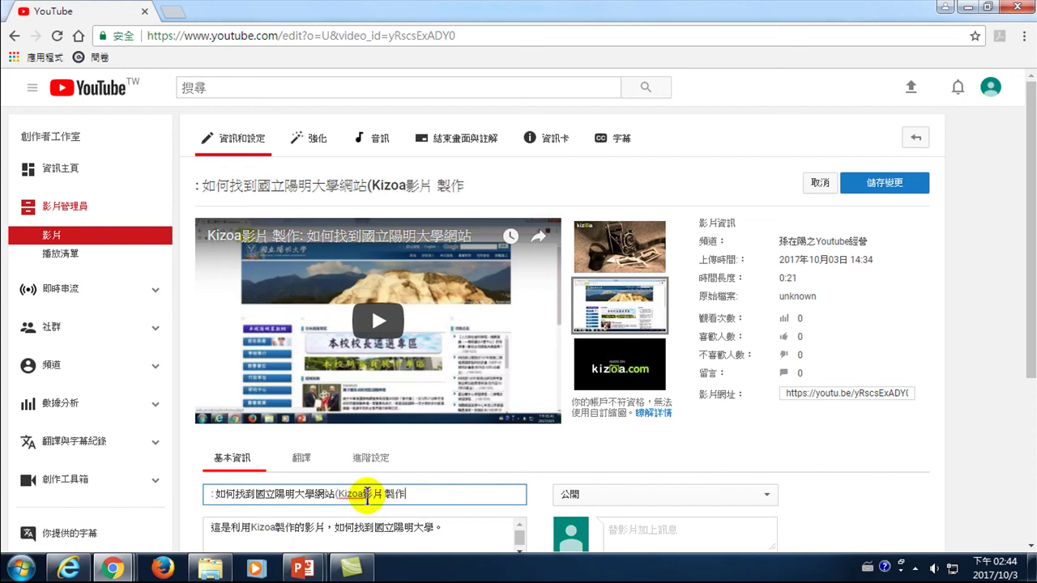
type(")")
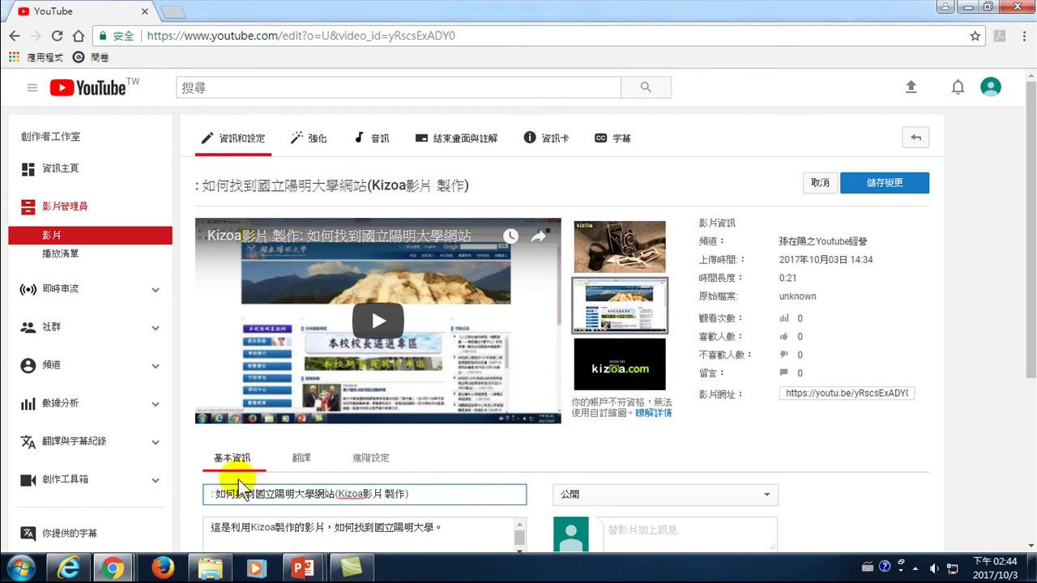
left_click(208, 494)
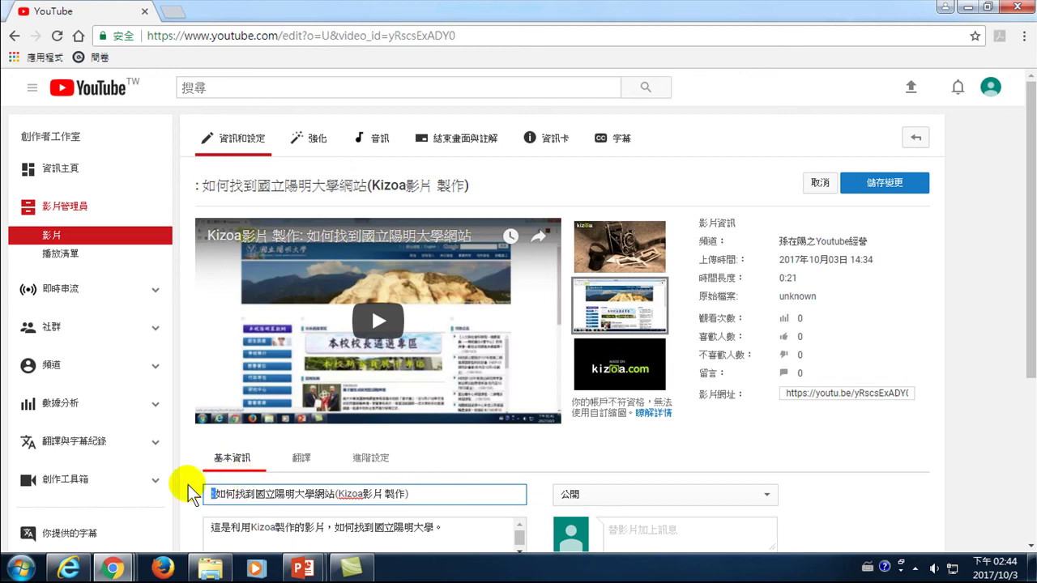
key("BackSpace")
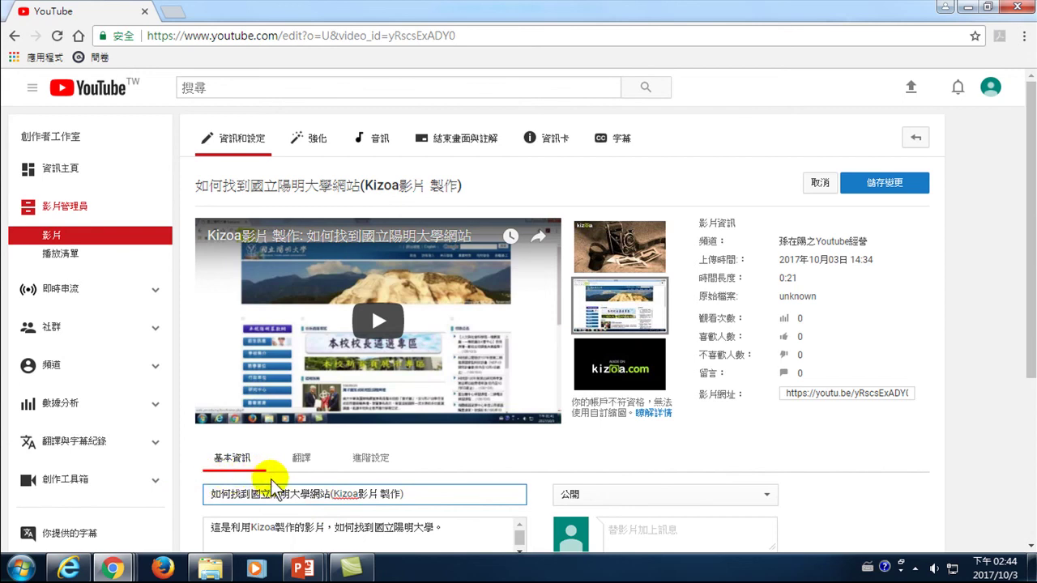
scroll(251, 486, "down", 2)
left_click_drag(445, 375, 376, 382)
- Add the tags 國立陽明大學 and YMU to the video
left_click(377, 384)
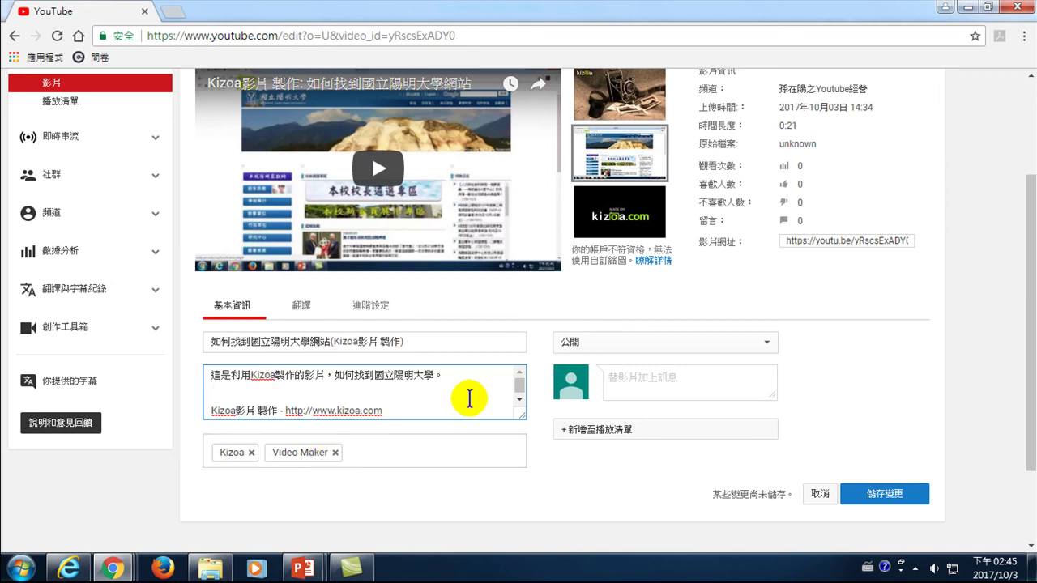
left_click(360, 450)
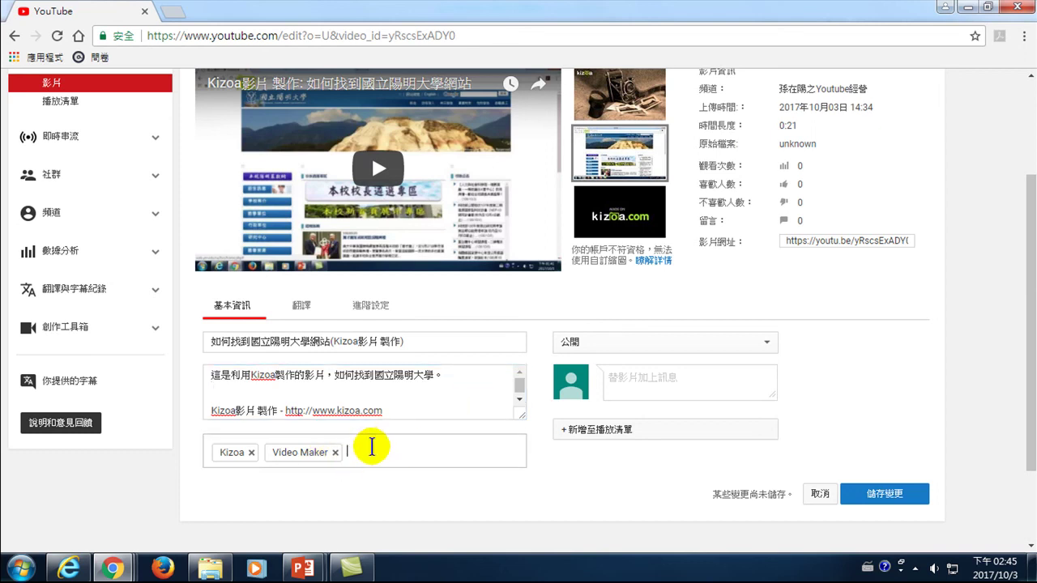
type("國立陽")
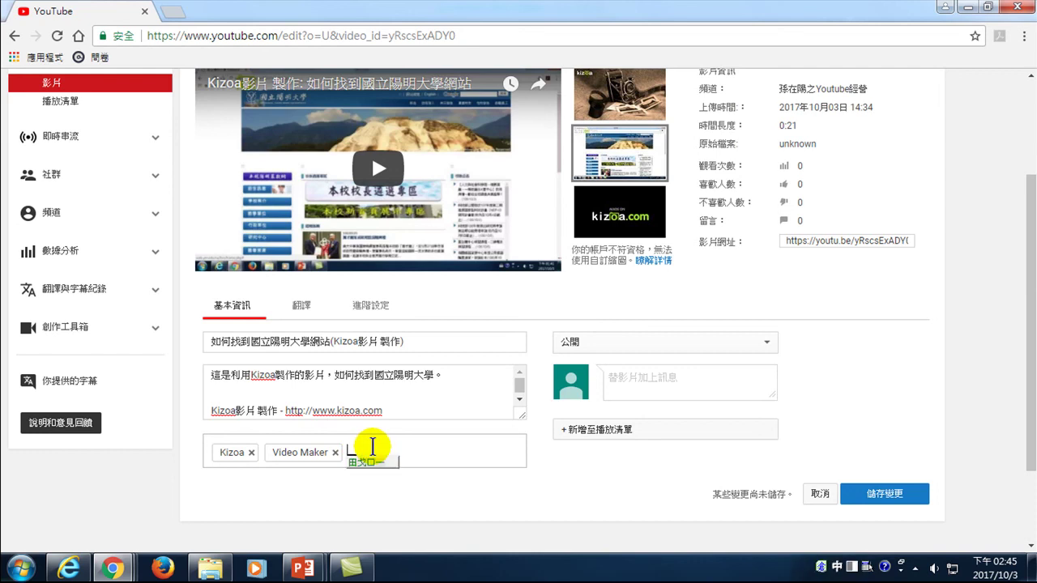
type("明大")
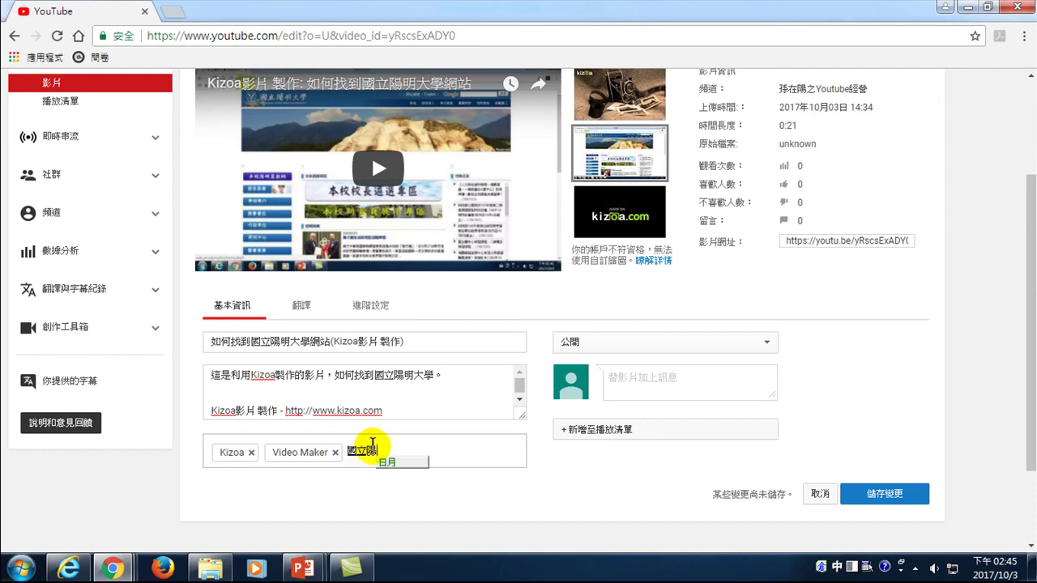
type("學")
key("Return")
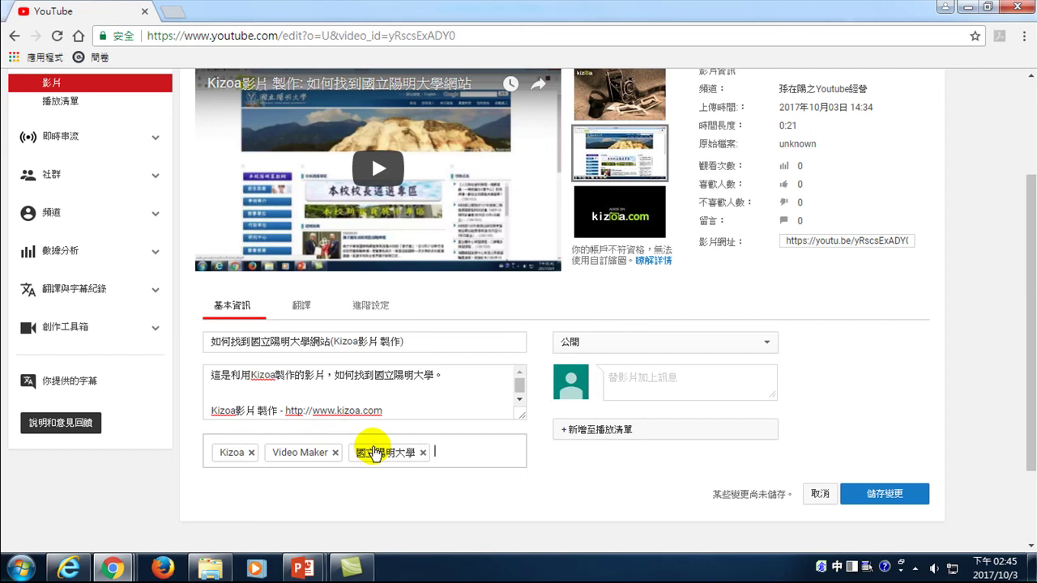
key("Return")
key("ctrl+space")
type("YMU")
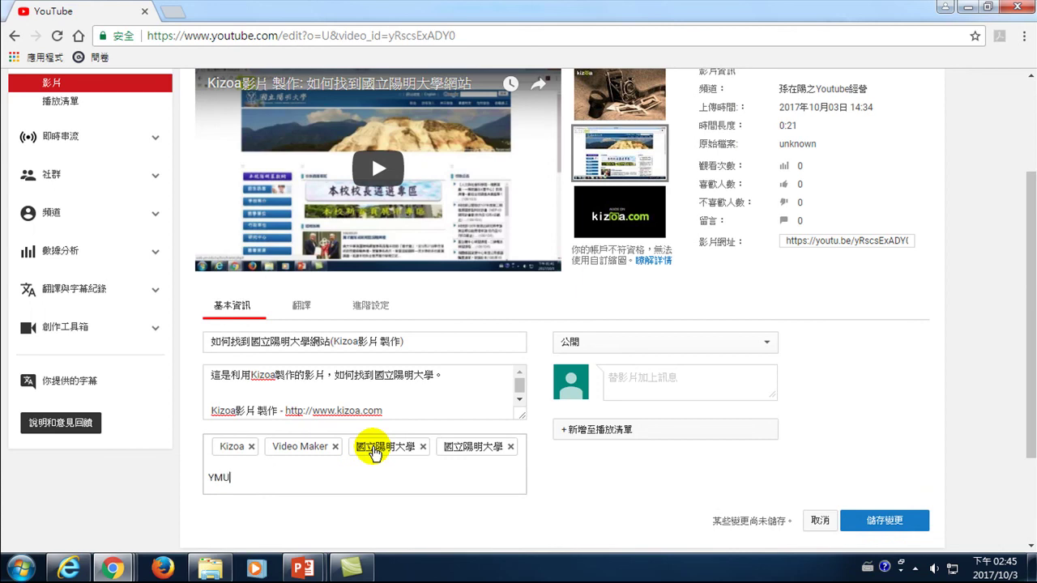
key("Return")
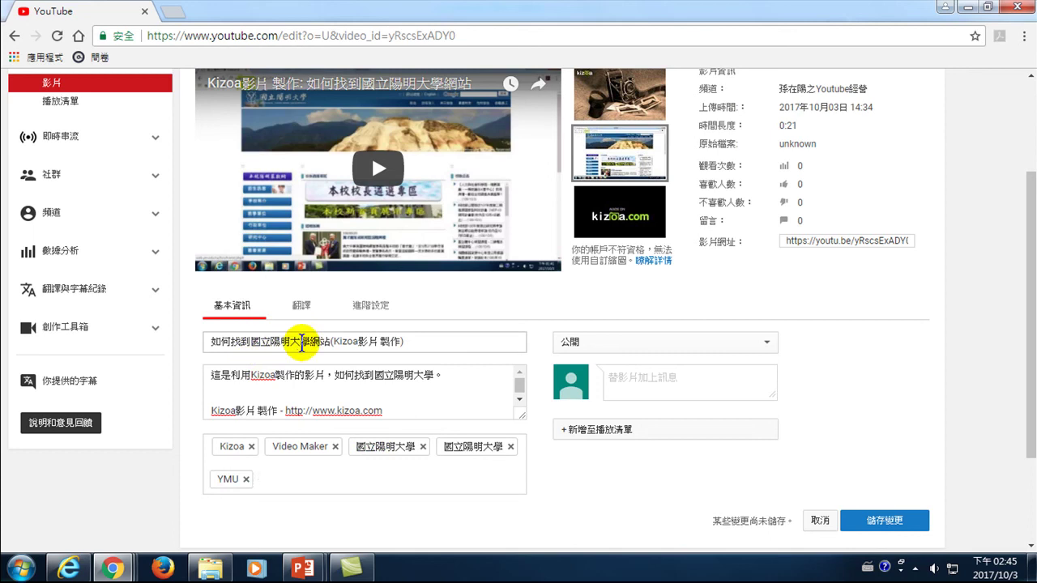
left_click(247, 388)
type("http://www.ym.edu.tw")
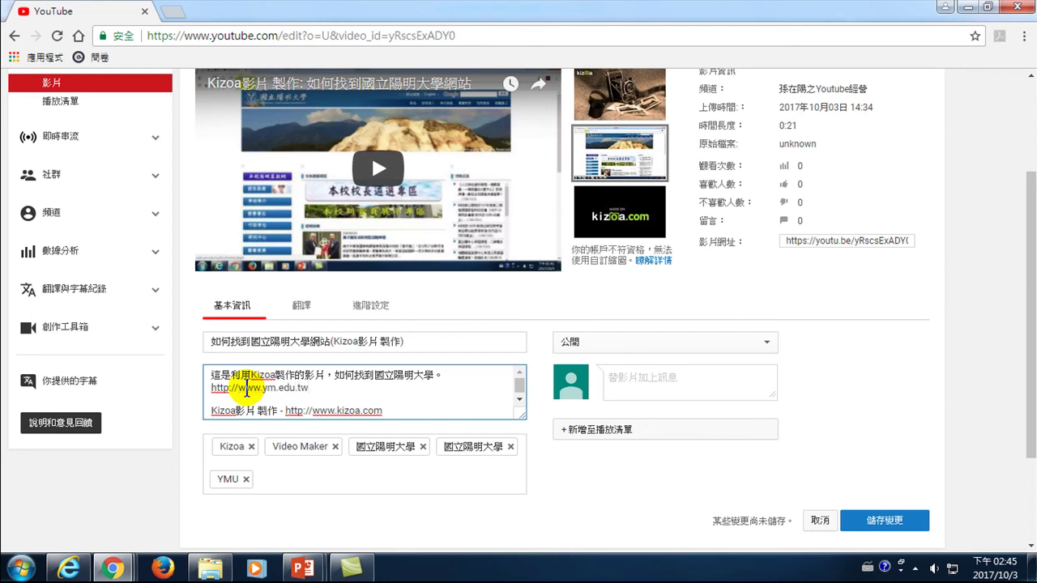
left_click(282, 476)
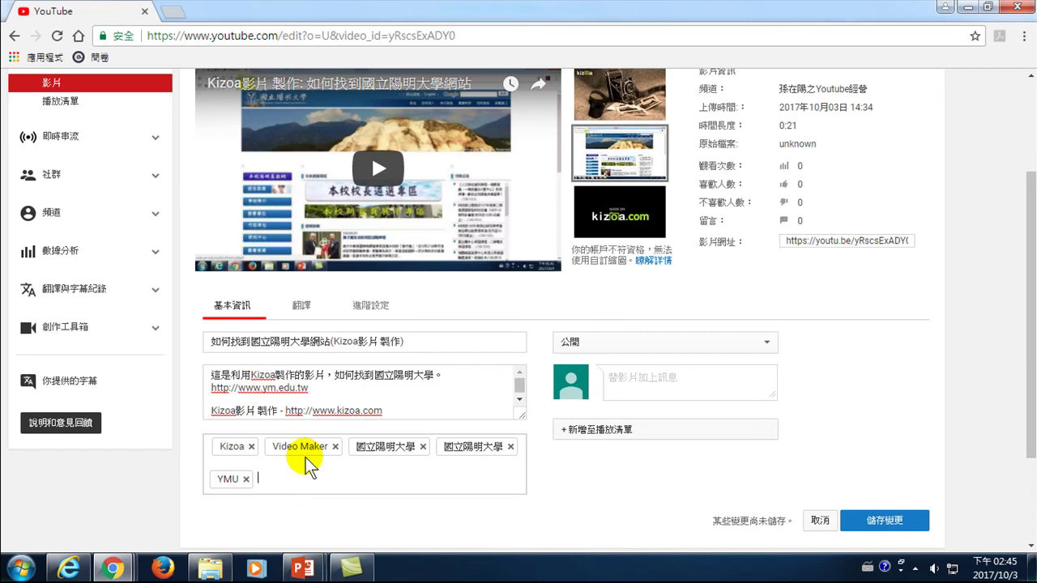
type("國立")
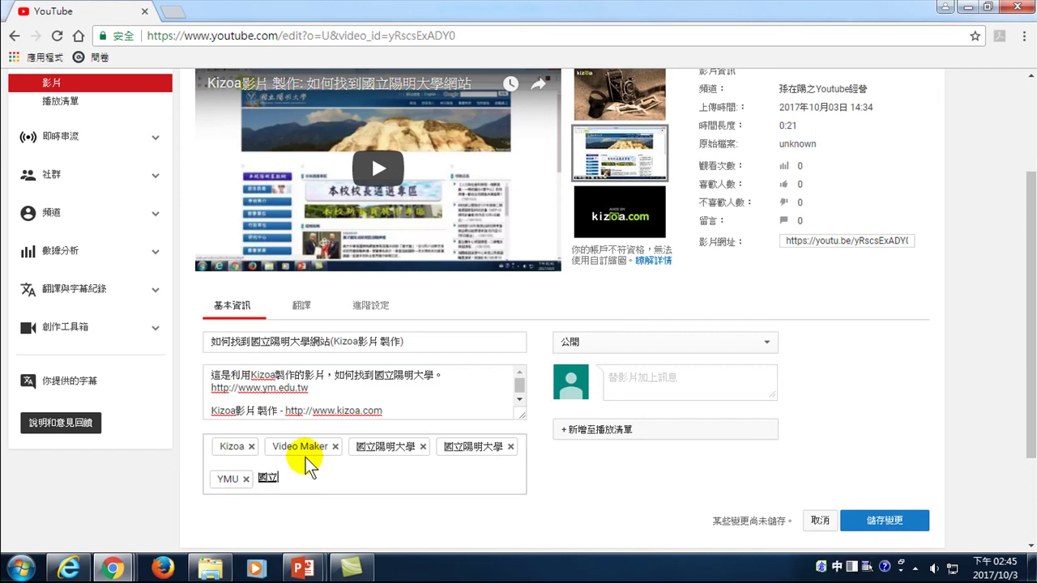
type("陽明大學網站")
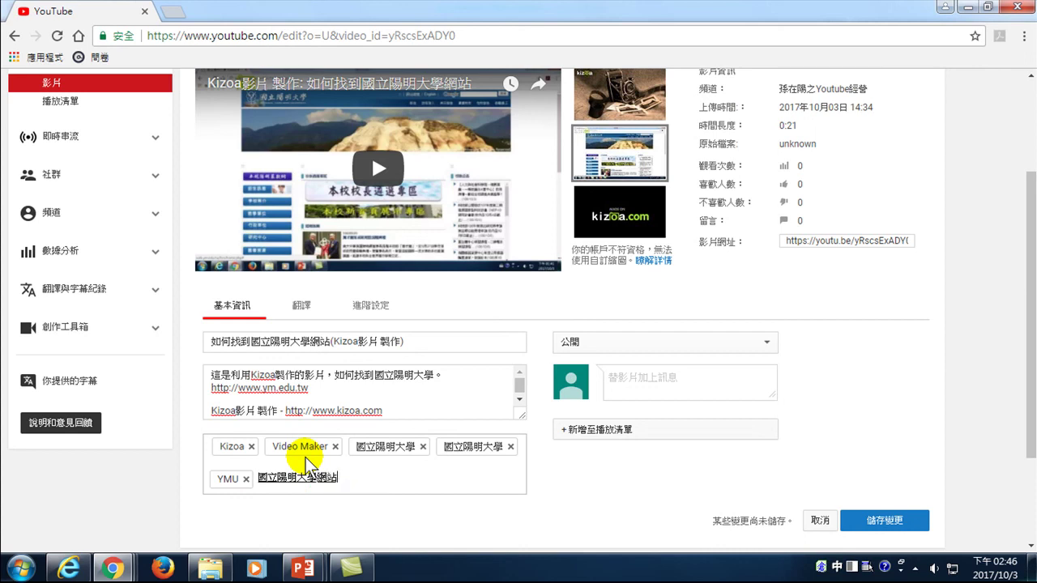
key("Return")
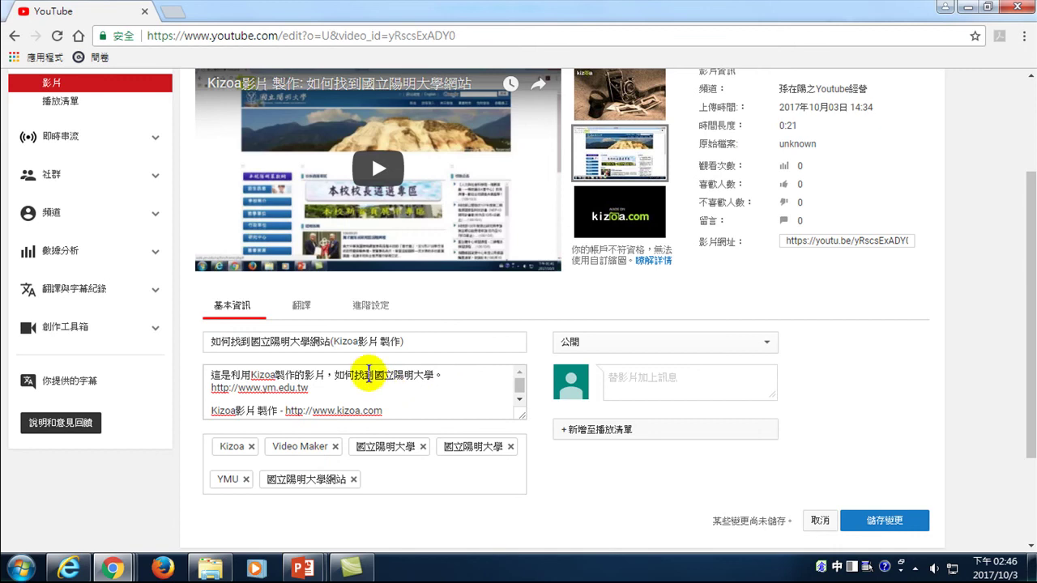
- Add the video to the 實用工具介紹 playlist
left_click(606, 432)
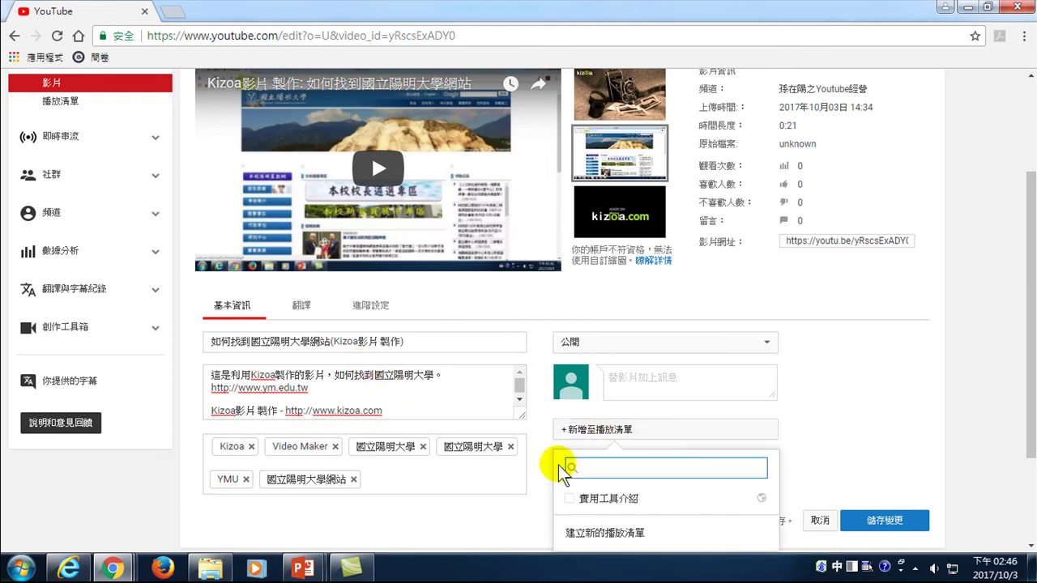
left_click(581, 500)
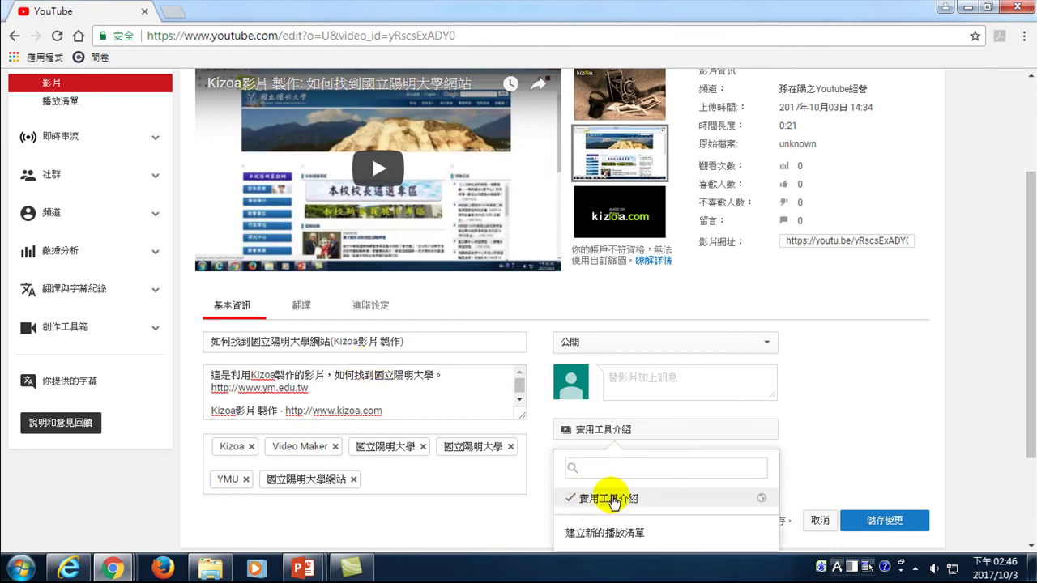
left_click(503, 519)
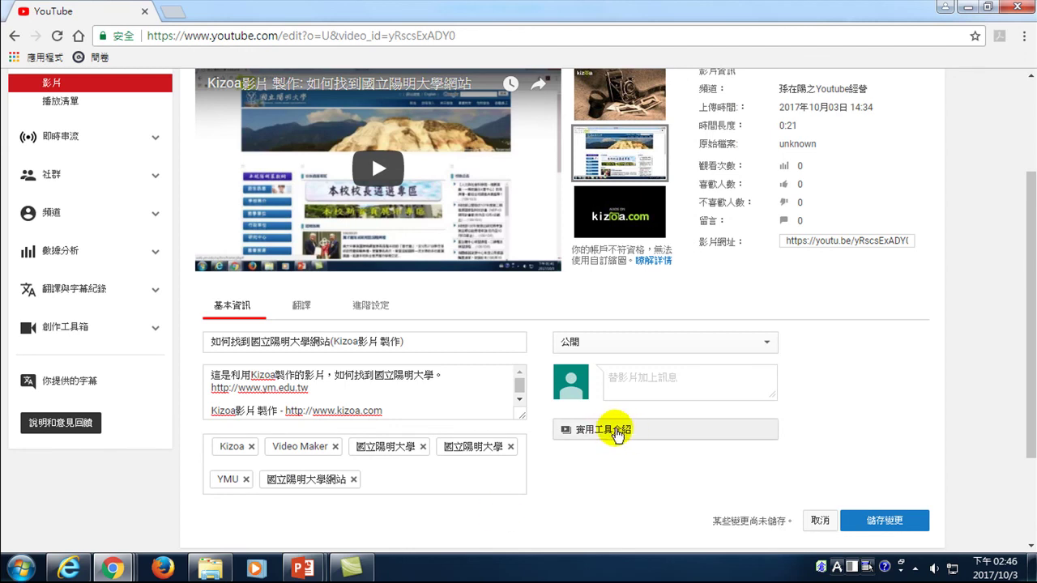
left_click(330, 341)
left_click_drag(330, 341, 316, 332)
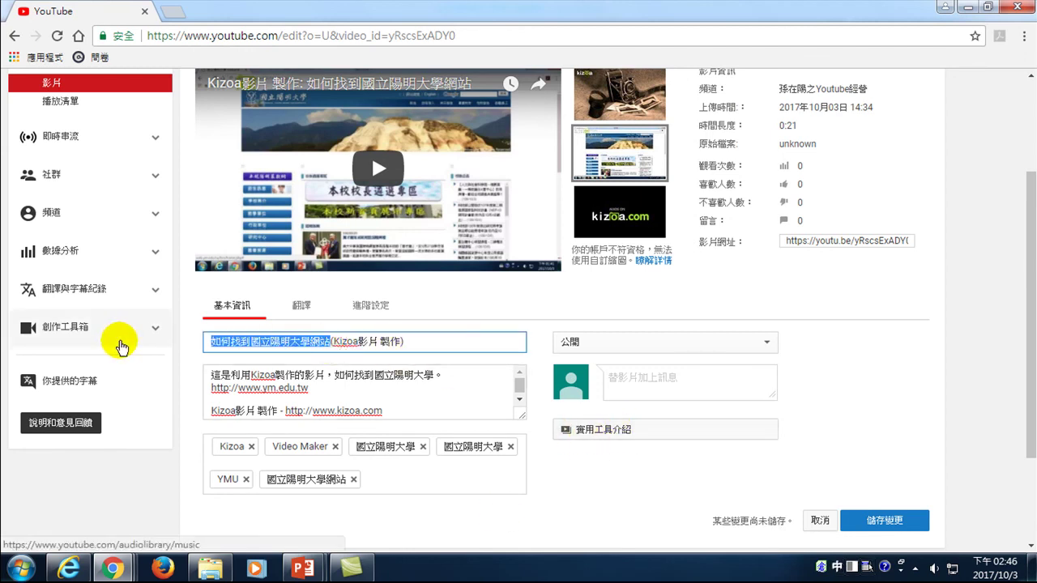
left_click(617, 376)
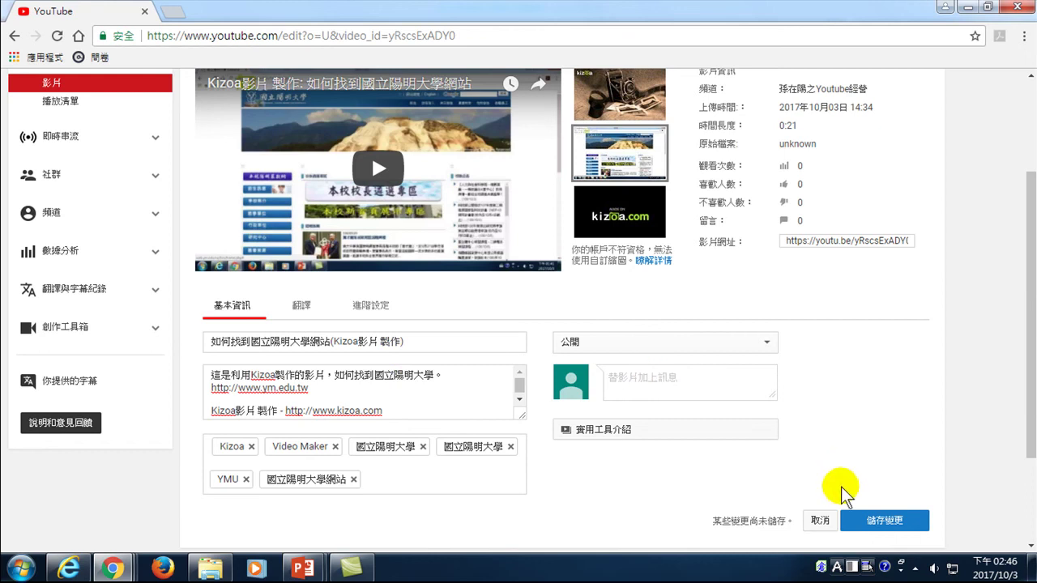
- Save the video's changes and play it from its public watch page
left_click(875, 523)
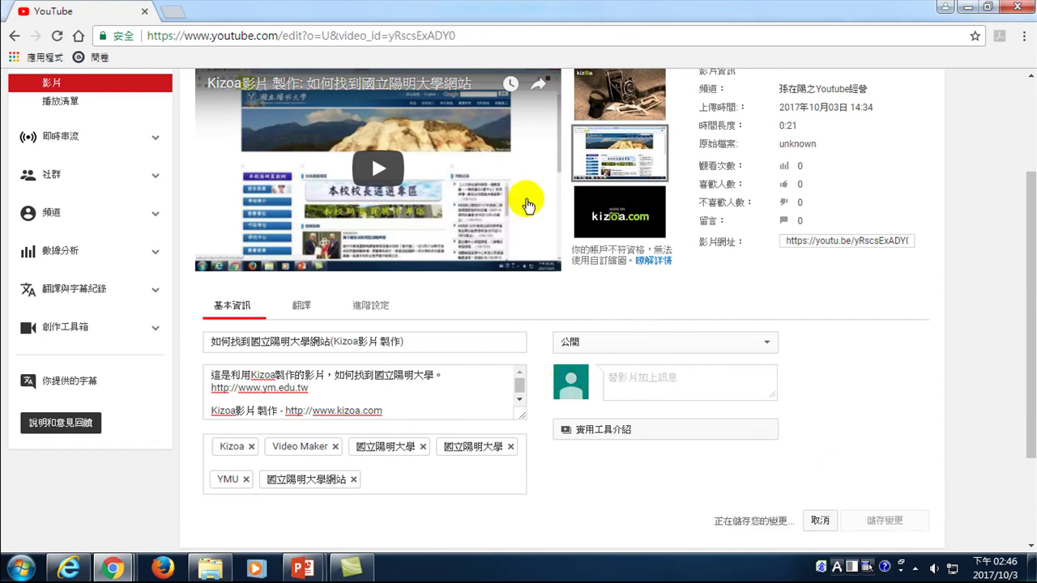
scroll(462, 283, "up", 2)
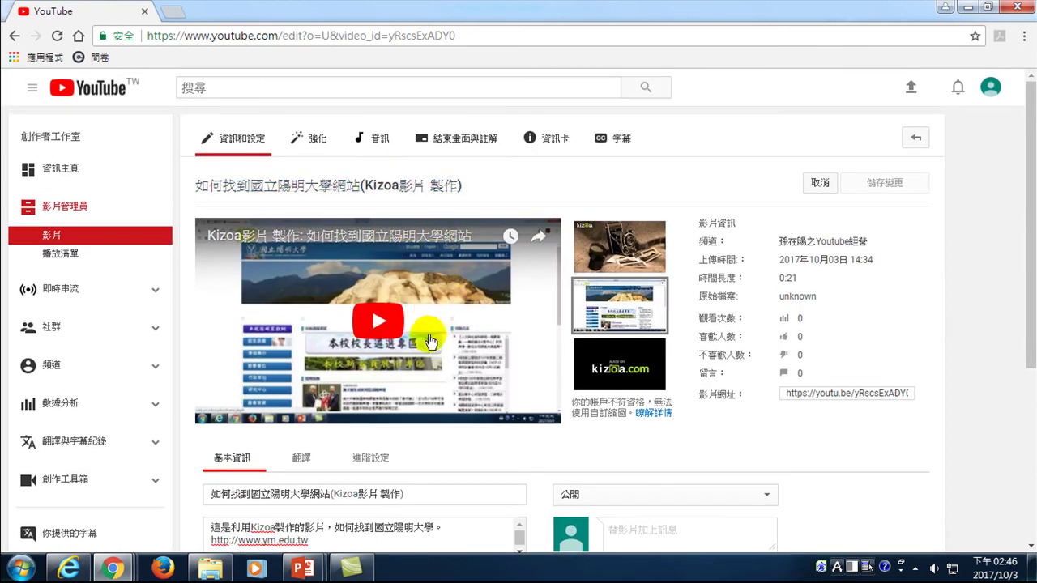
left_click(377, 322)
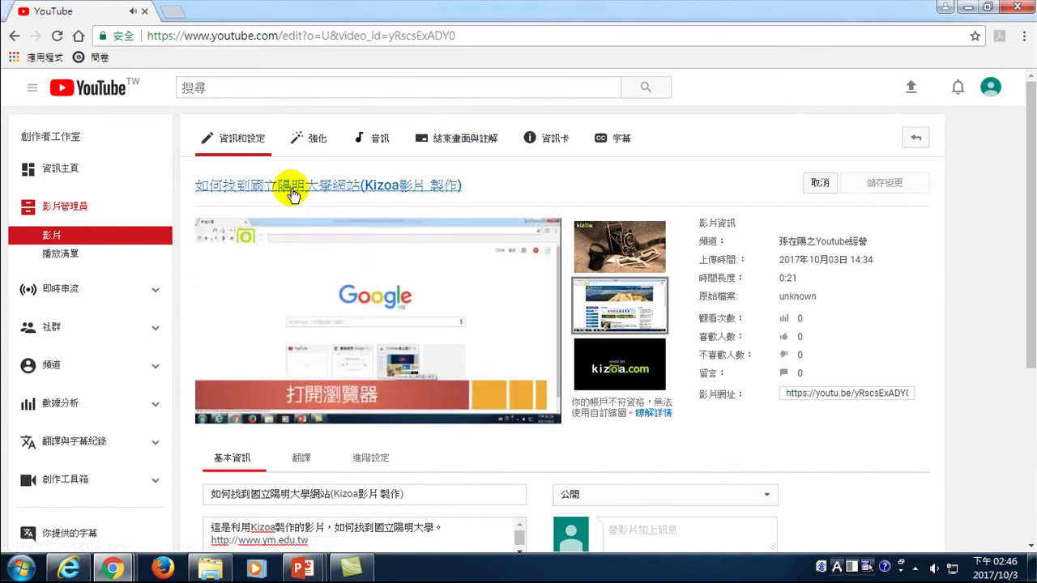
left_click(295, 192)
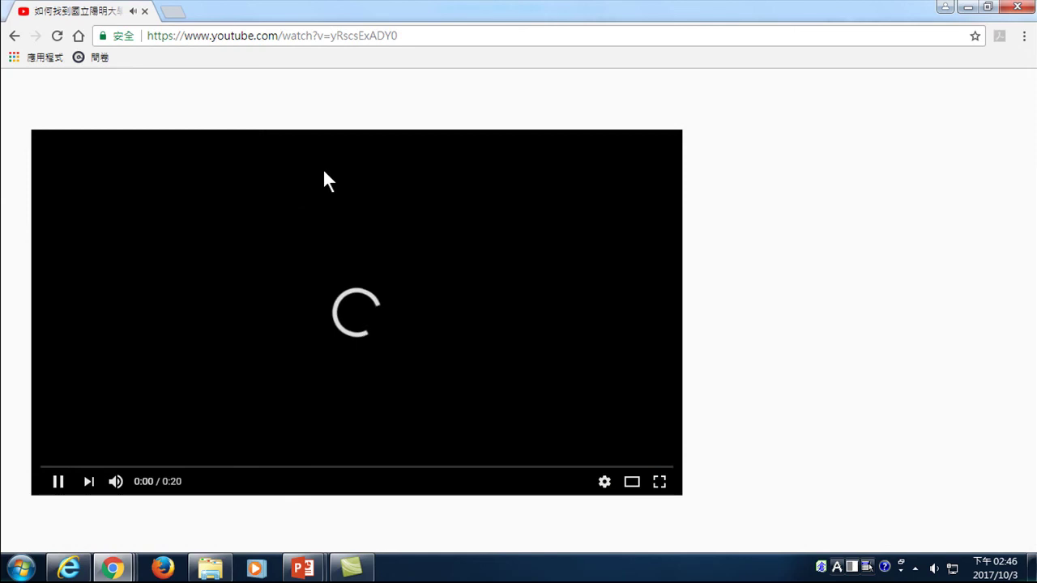
- Like the video, let it play through to the end, then return to Creator Studio
scroll(486, 381, "down", 2)
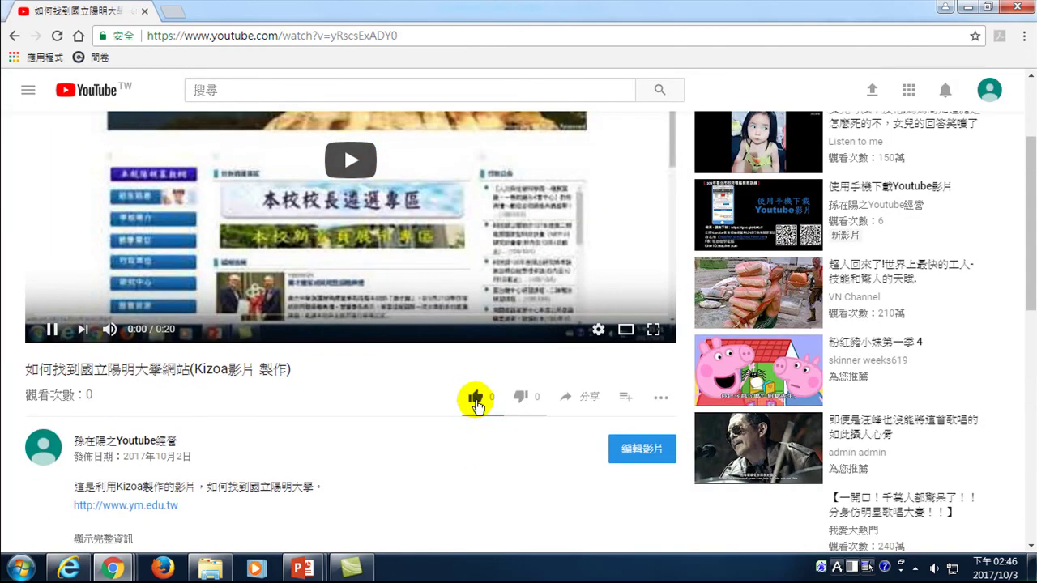
left_click(477, 397)
scroll(472, 400, "up", 2)
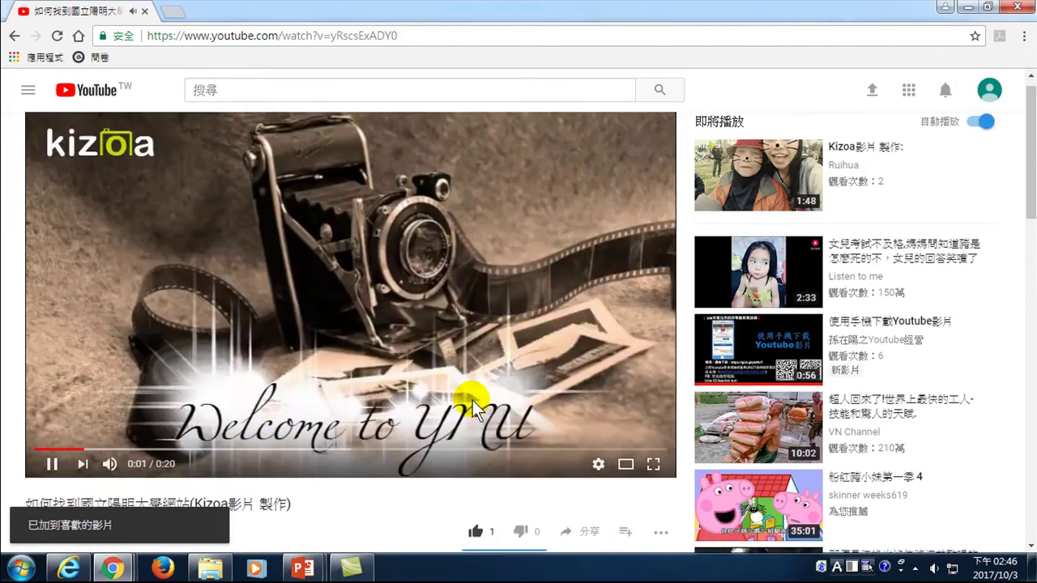
scroll(291, 383, "down", 1)
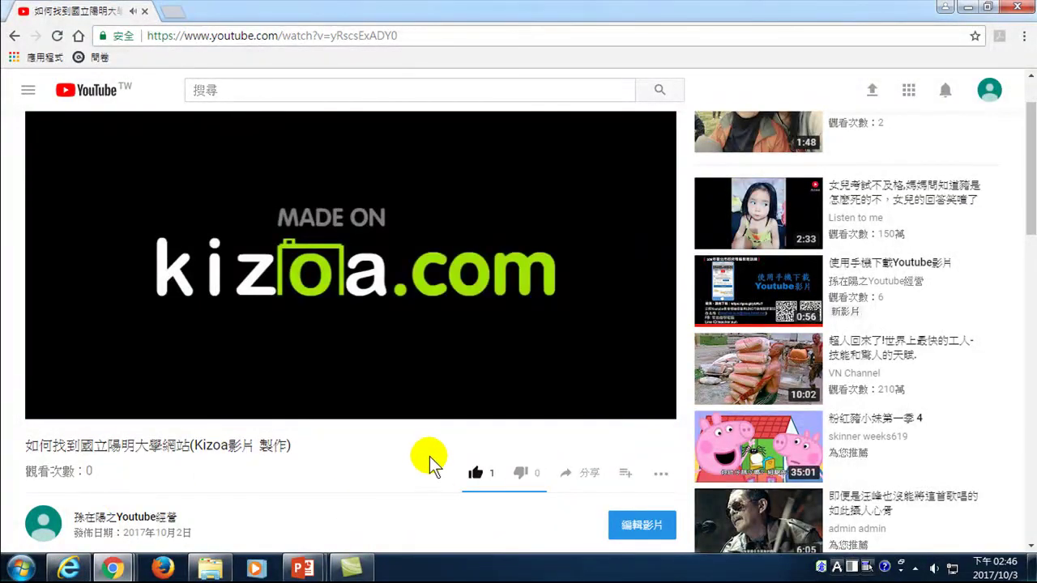
left_click(51, 405)
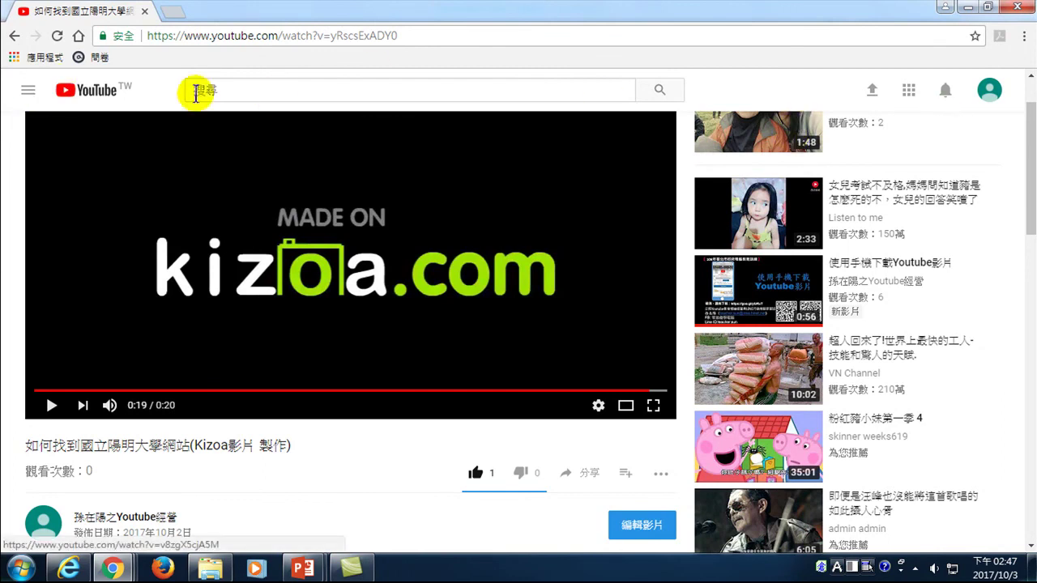
left_click(989, 89)
left_click(814, 209)
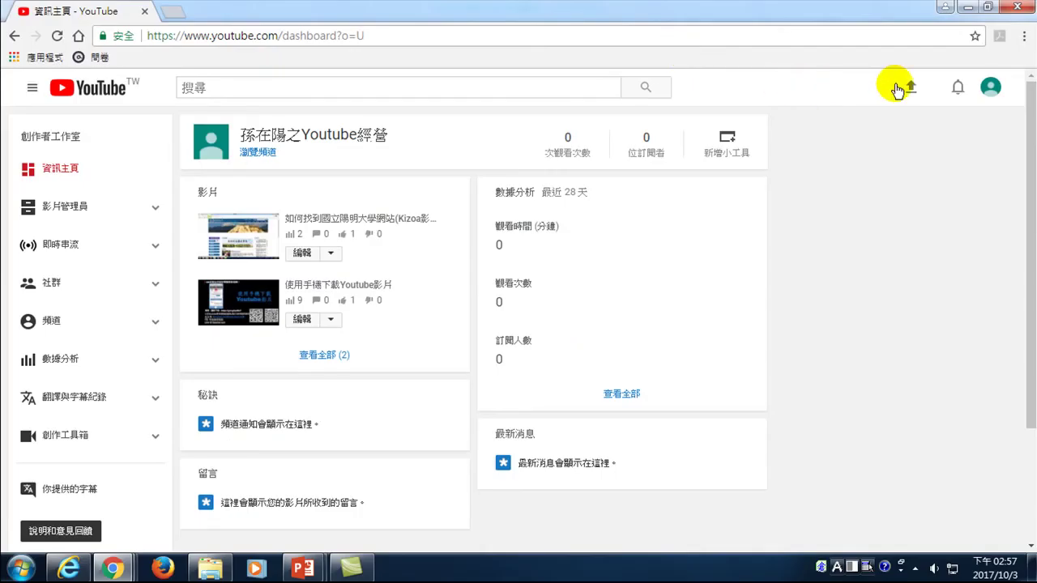
- Switch to the channel with 692,510 views and 3,251 subscribers and open its analytics
left_click(990, 89)
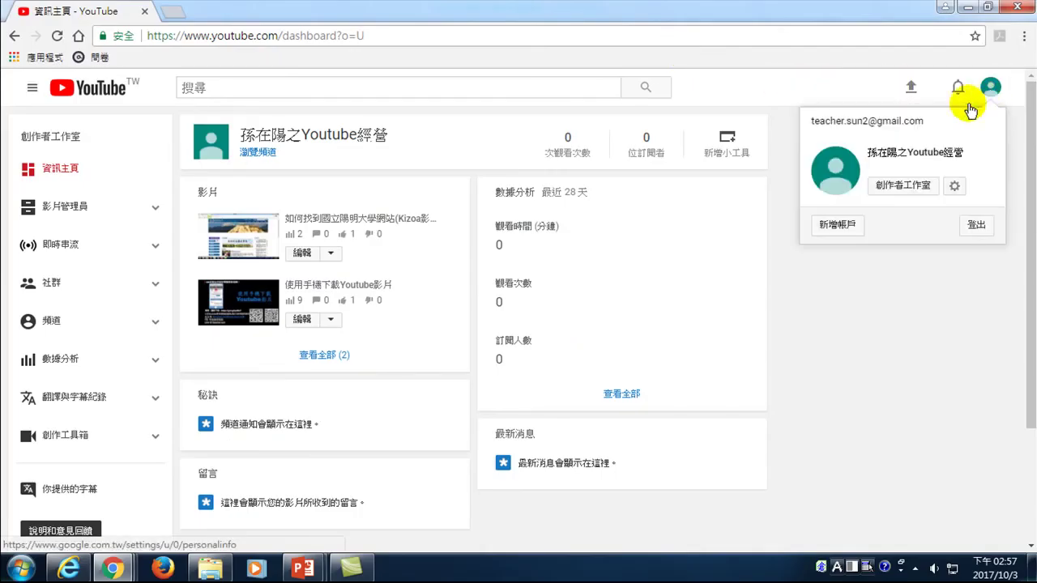
left_click(901, 187)
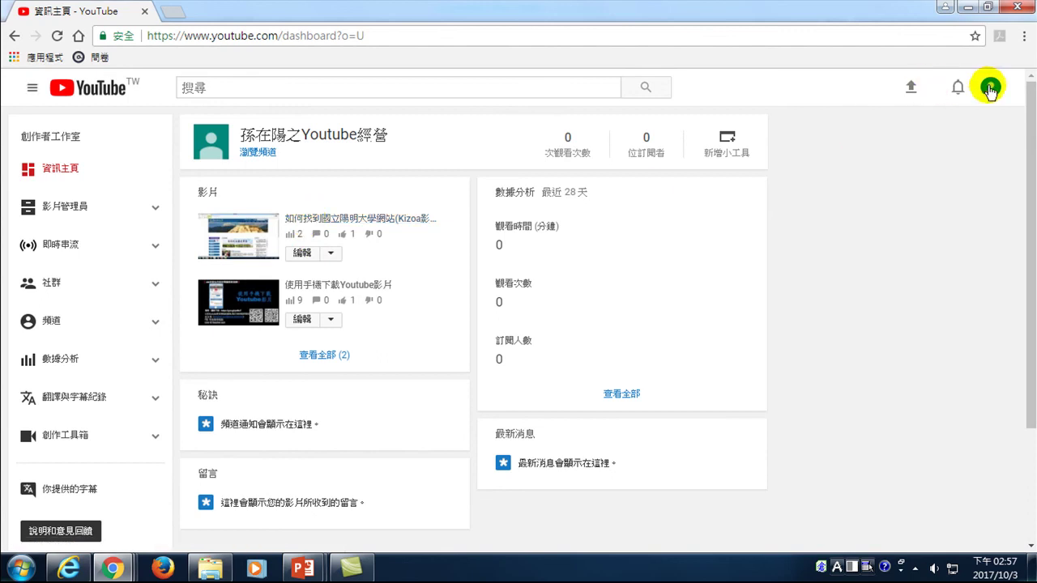
left_click(990, 88)
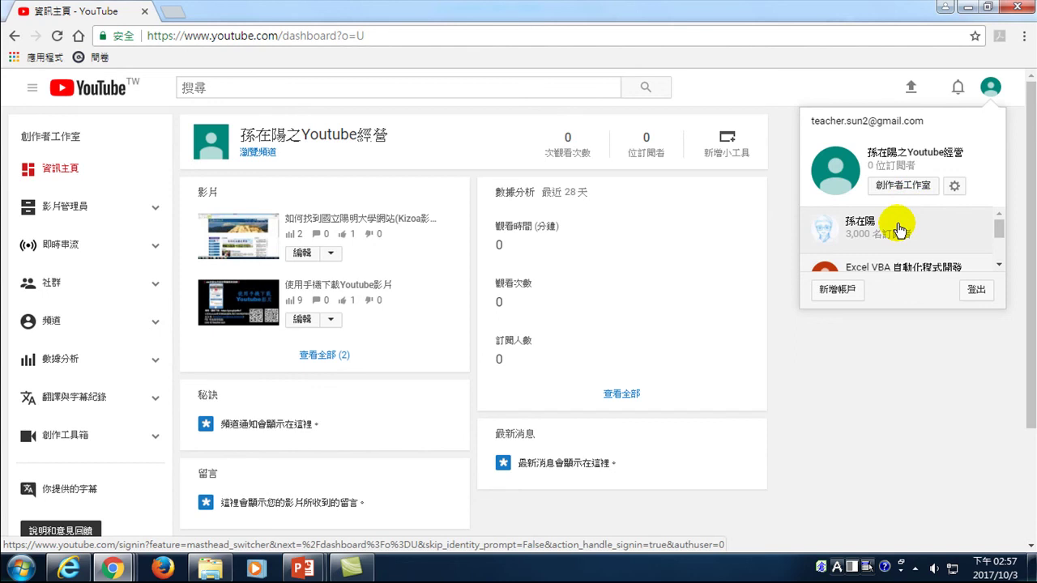
scroll(899, 231, "down", 2)
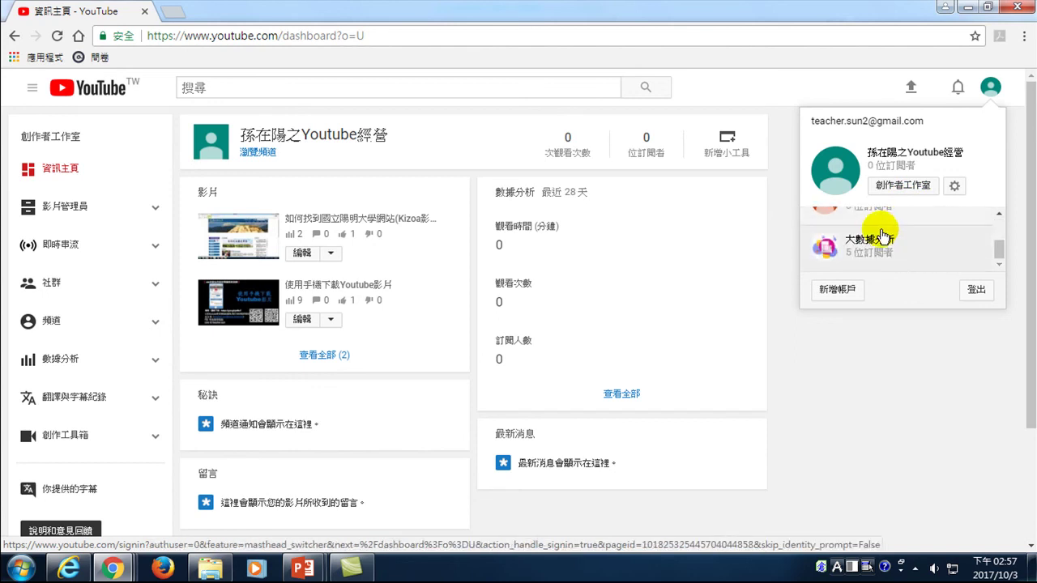
scroll(883, 235, "up", 2)
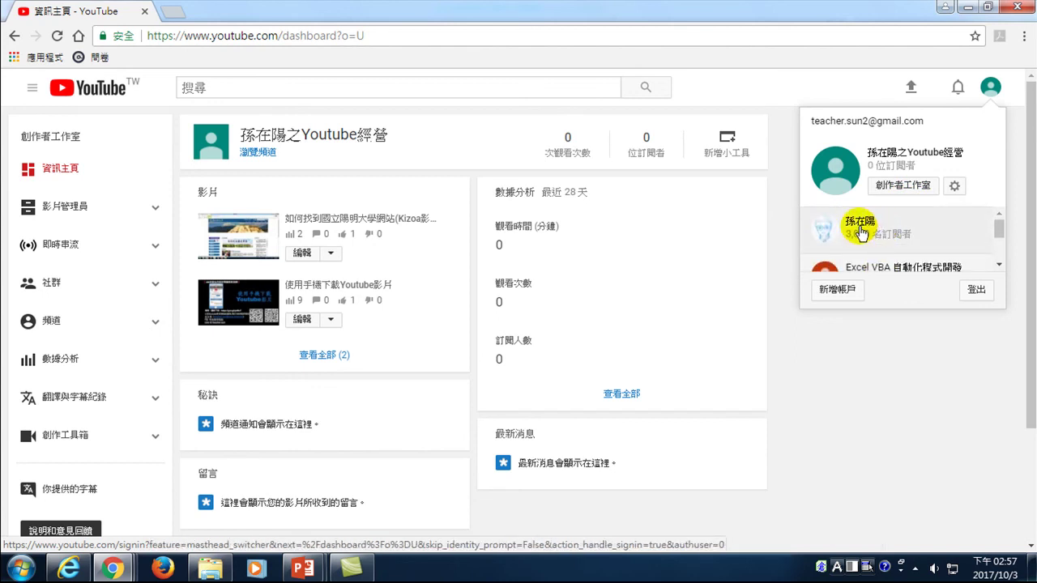
scroll(863, 230, "down", 2)
scroll(865, 227, "up", 2)
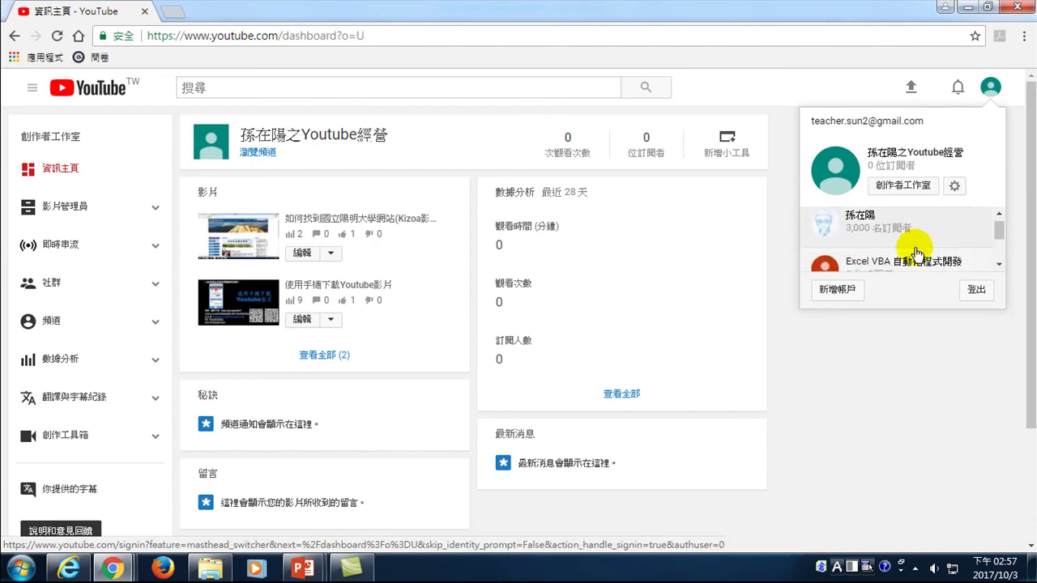
left_click(883, 228)
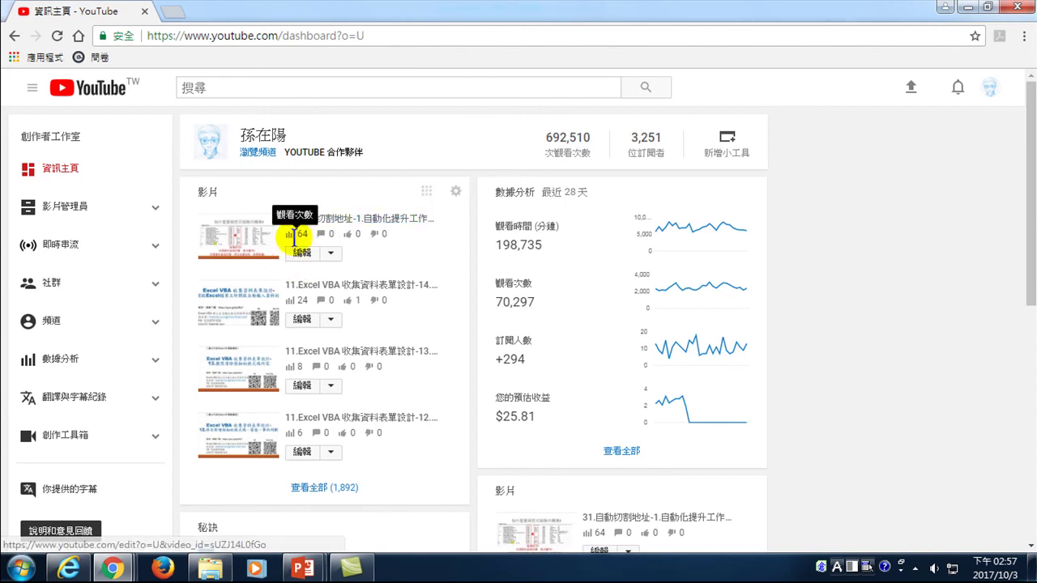
scroll(317, 324, "down", 2)
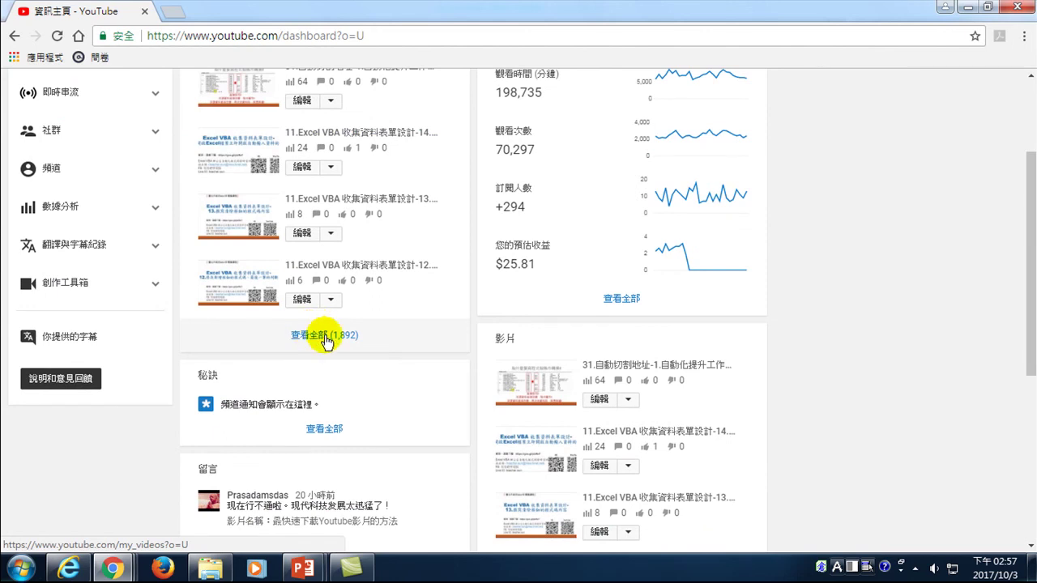
scroll(325, 341, "up", 2)
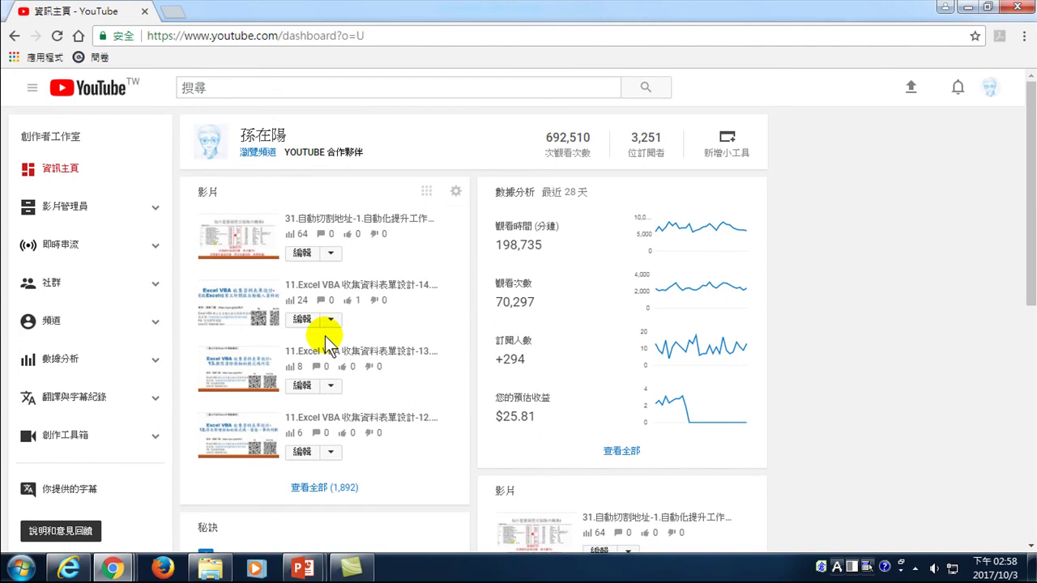
left_click(55, 357)
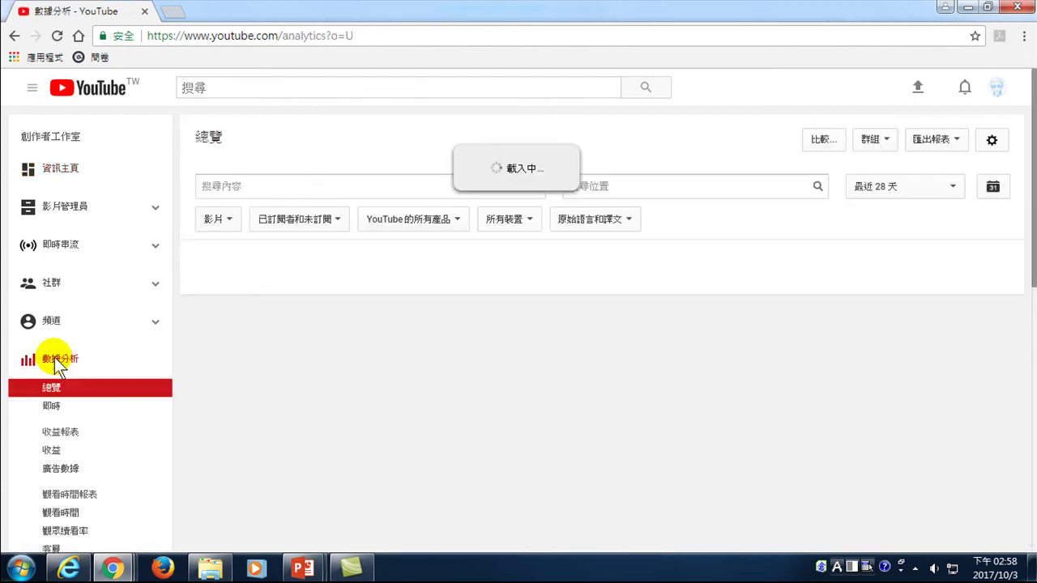
- Change the overview period from 最近 28 天 to 總期間, covering 2013/10/19–2017/10/1
scroll(363, 343, "down", 2)
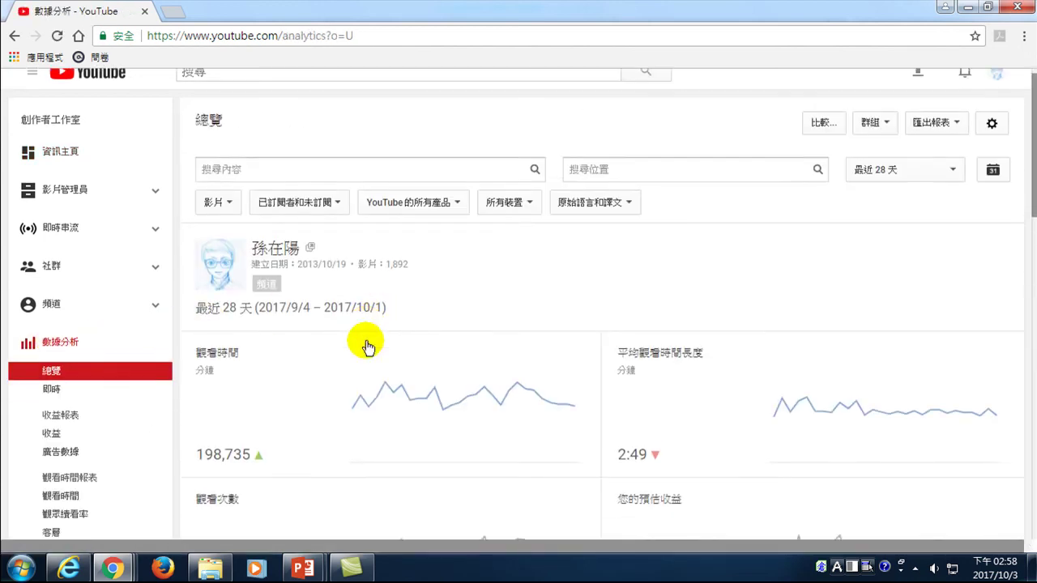
scroll(516, 300, "up", 2)
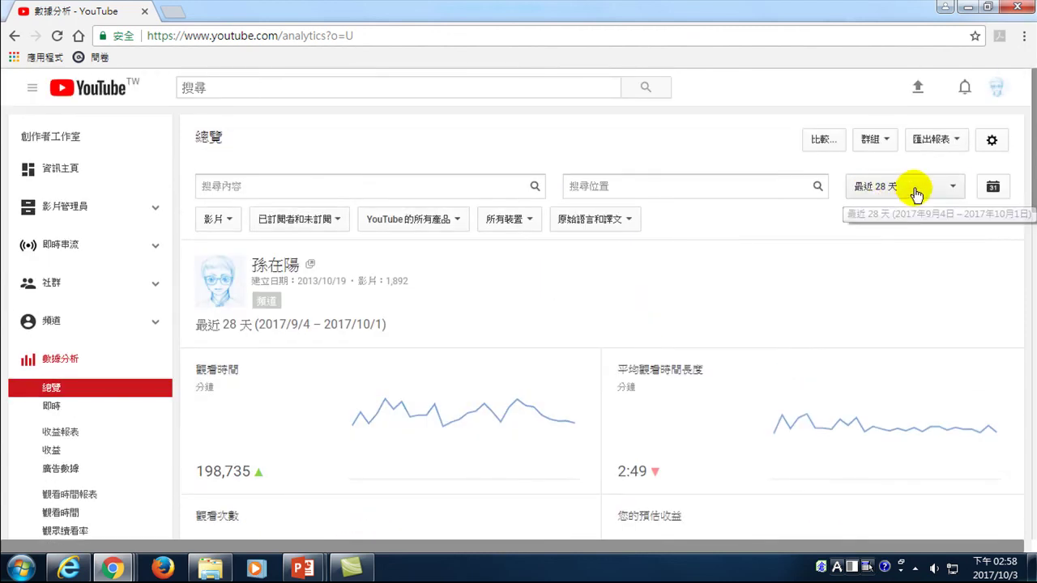
left_click(917, 191)
left_click(883, 214)
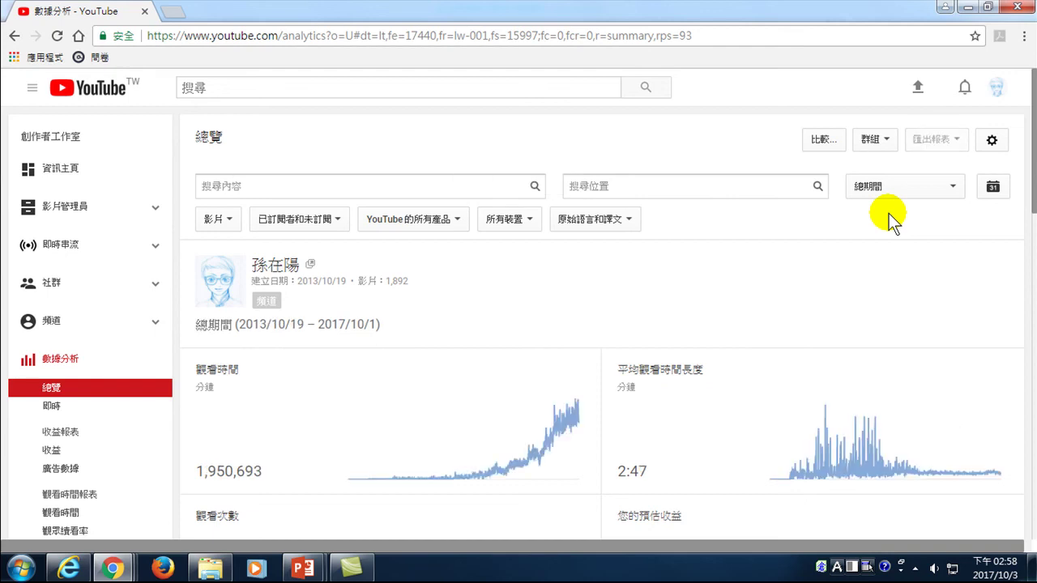
scroll(476, 322, "down", 2)
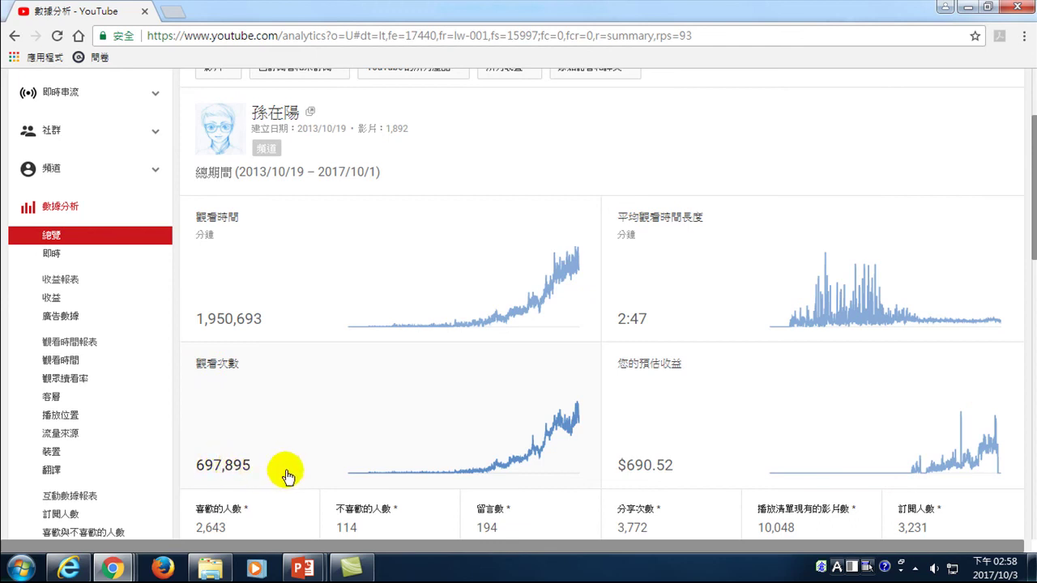
- Open the 觀看次數 report and review the lifetime daily views chart since 2013
left_click(421, 407)
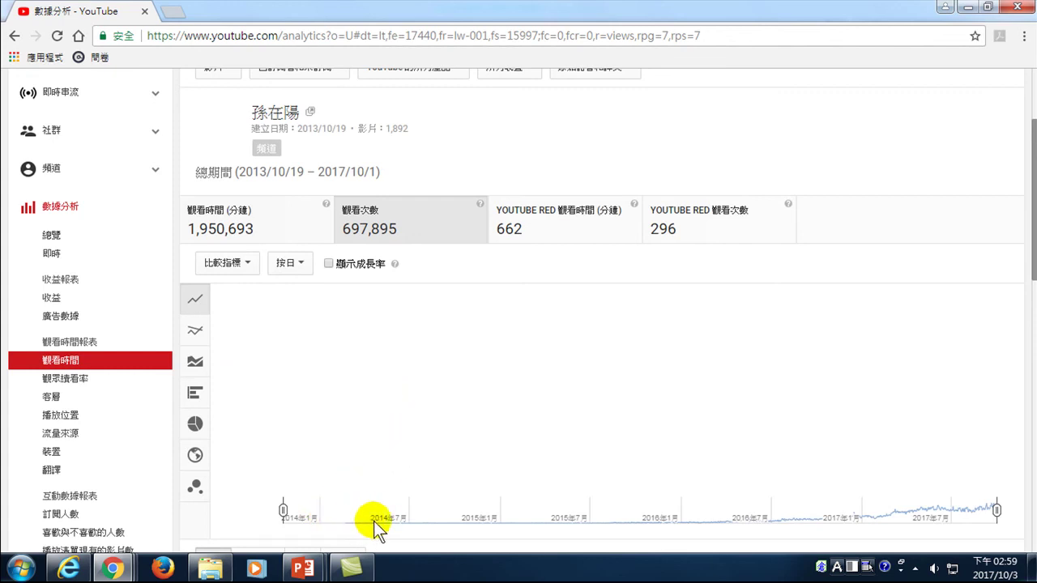
scroll(689, 537, "down", 2)
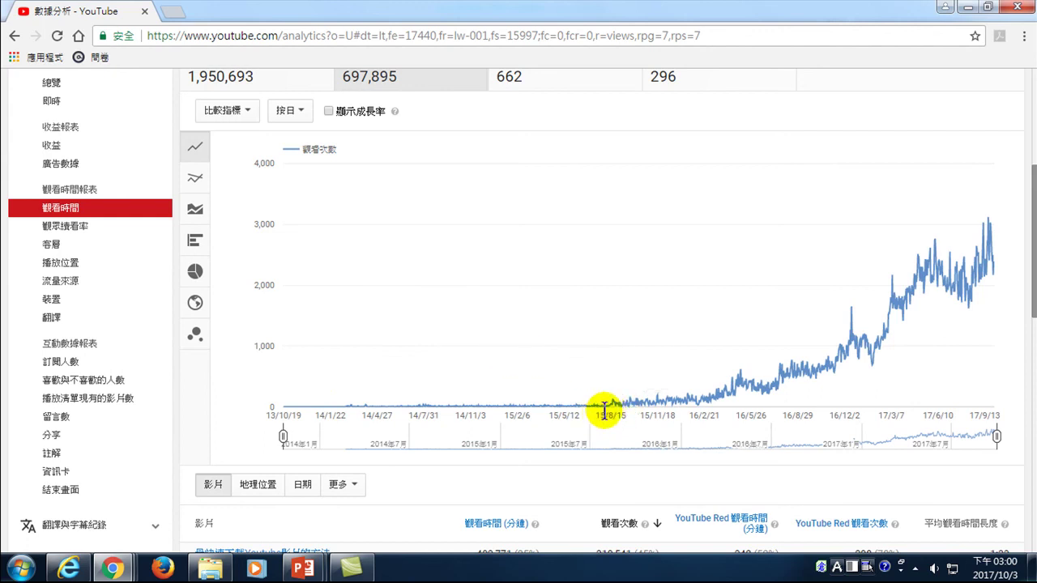
mouse_move(613, 415)
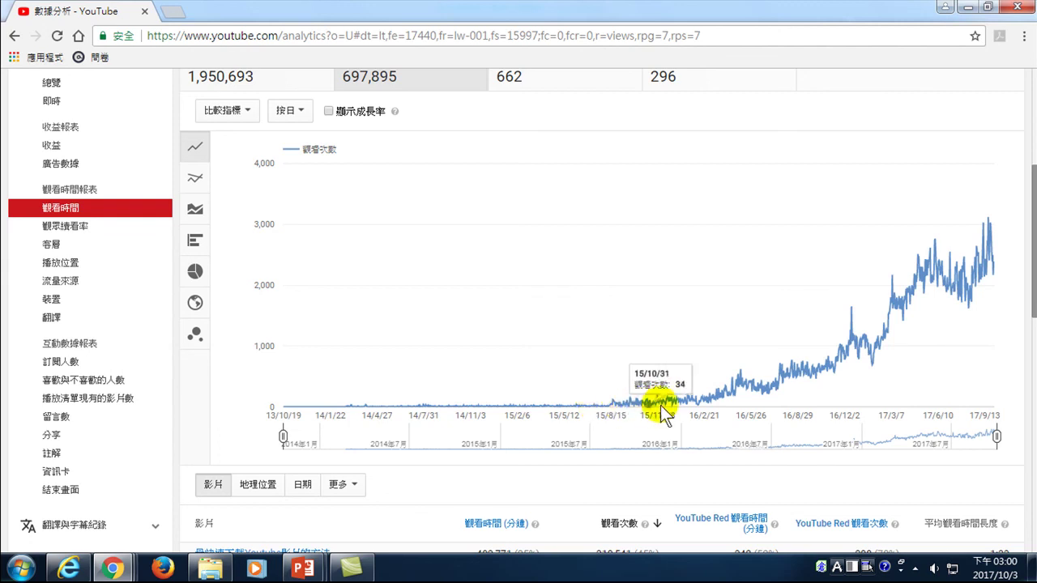
mouse_move(907, 310)
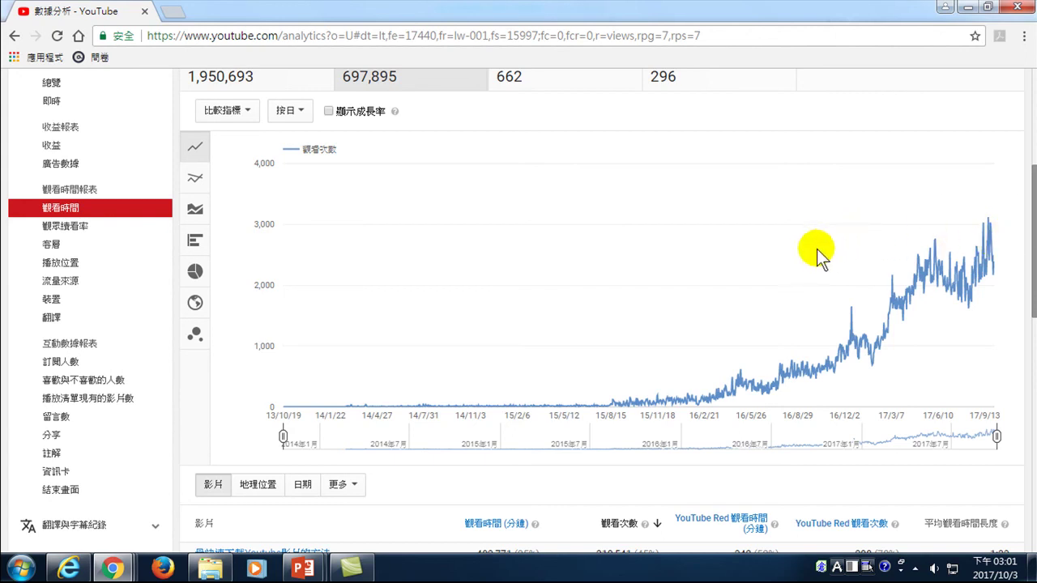
scroll(49, 211, "up", 5)
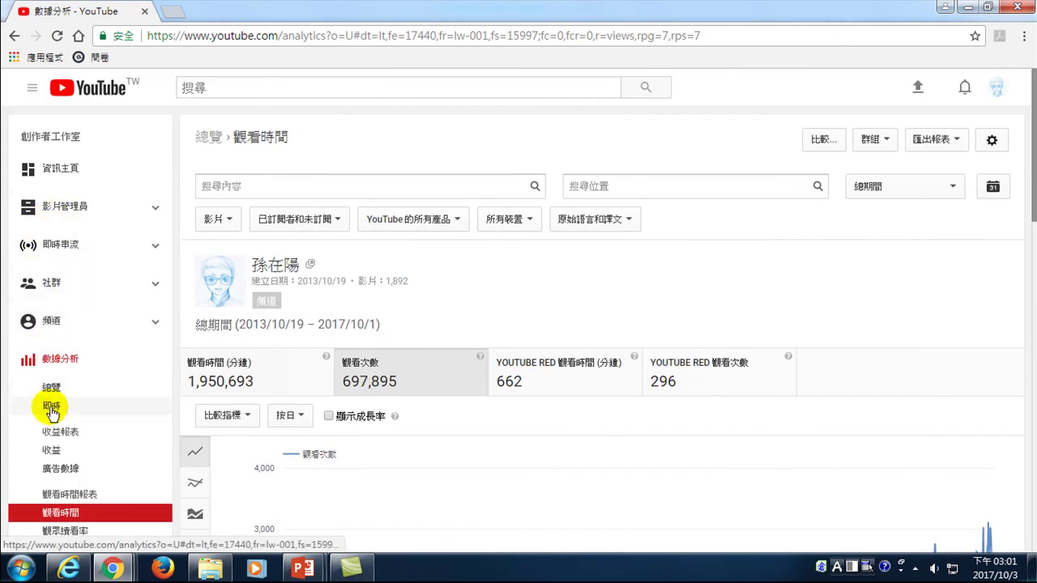
left_click(51, 408)
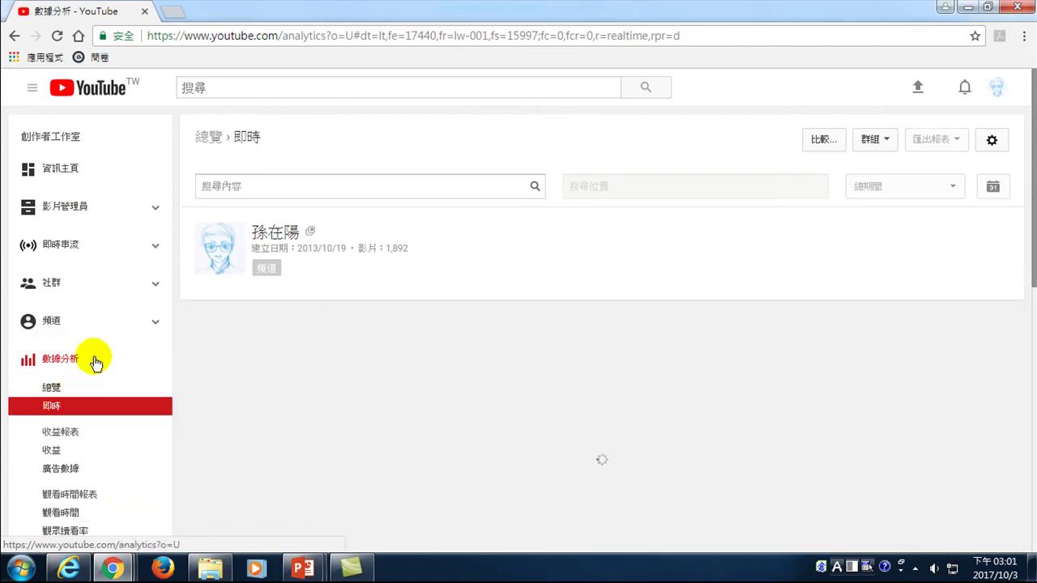
- Sort the realtime video list by estimated views in the last 48 hours
scroll(616, 382, "down", 2)
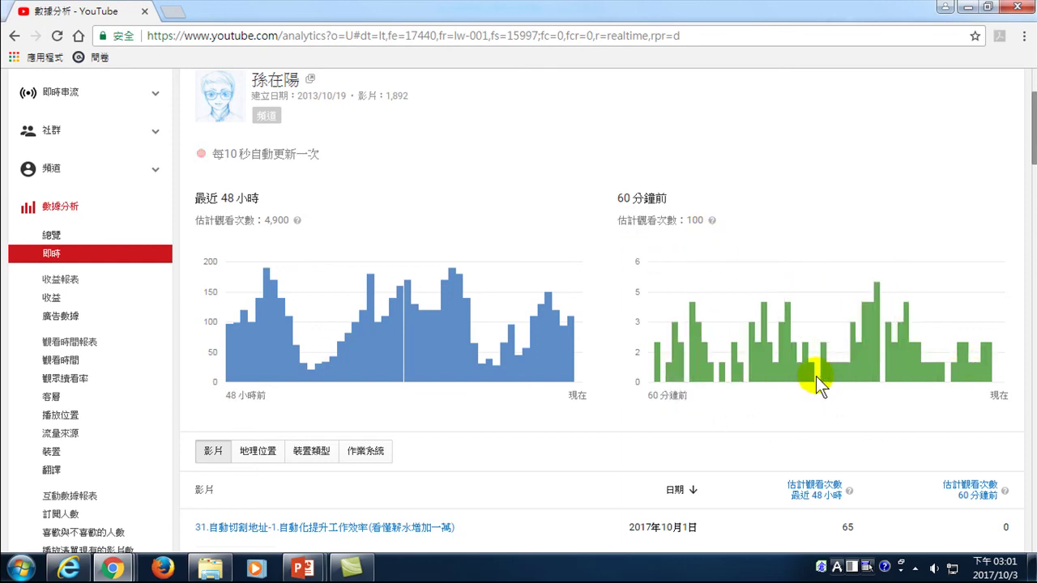
mouse_move(810, 380)
scroll(494, 381, "down", 2)
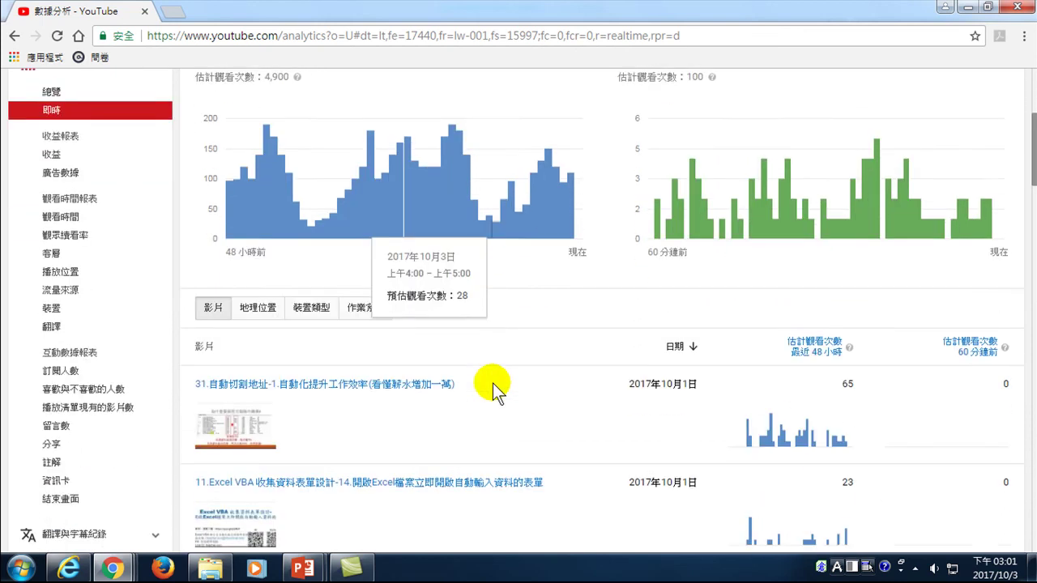
scroll(475, 386, "down", 1)
mouse_move(940, 142)
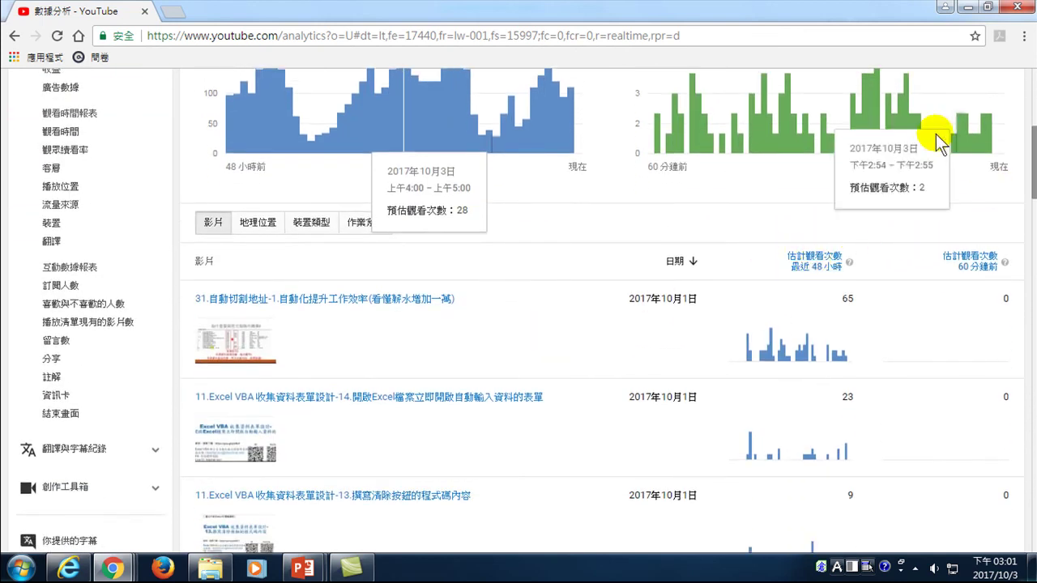
left_click(814, 261)
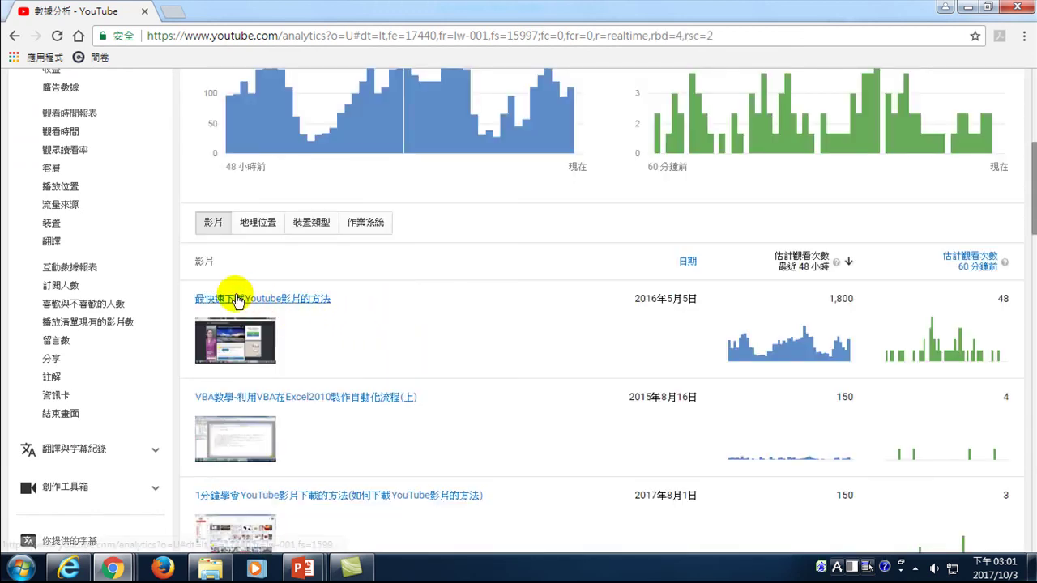
- Filter the realtime report to 1分鐘學會YouTube影片下載的方法, showing 150 views in 48 hours
mouse_move(260, 304)
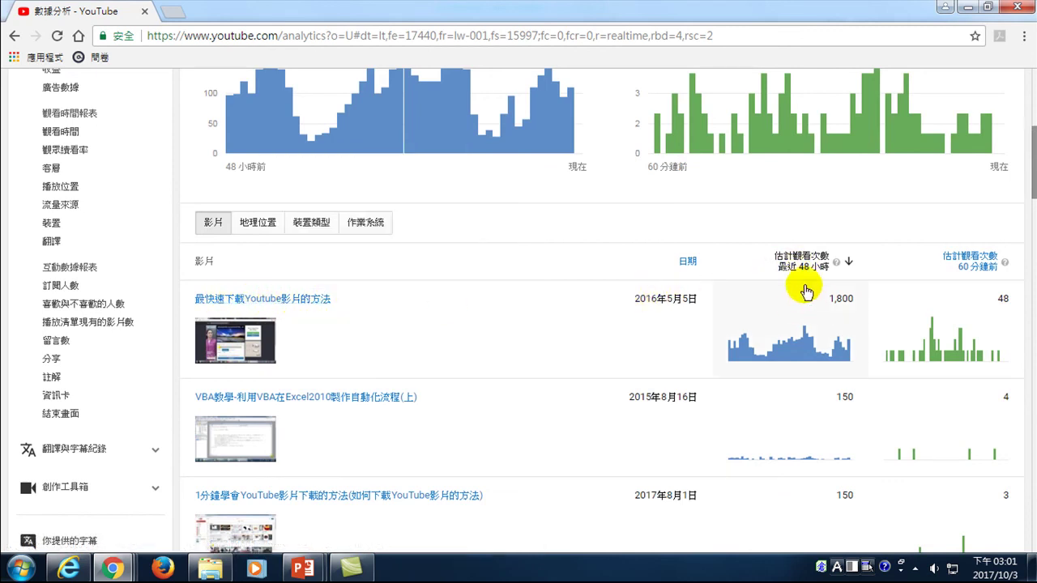
scroll(353, 362, "down", 1)
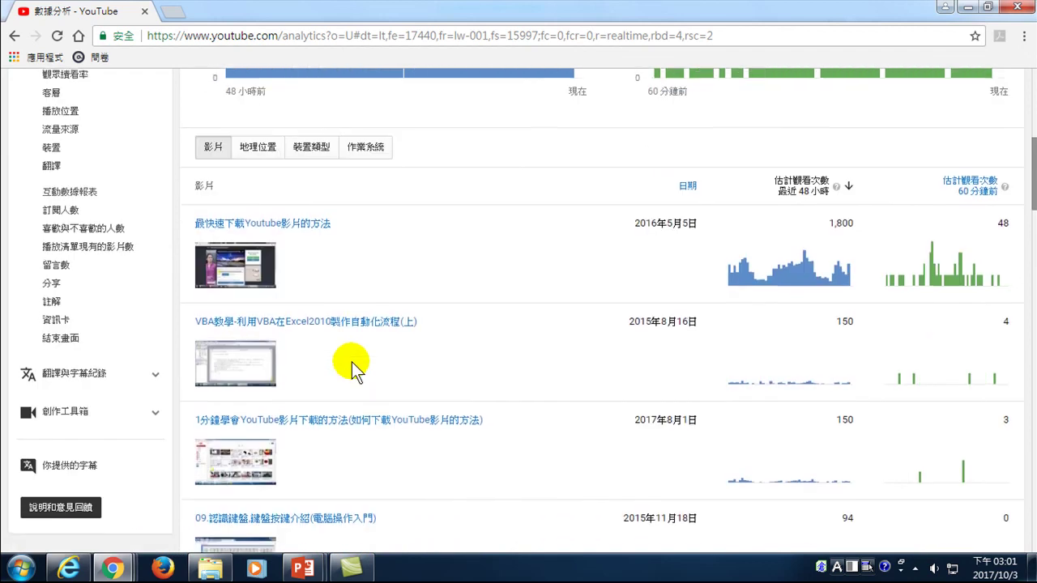
mouse_move(231, 328)
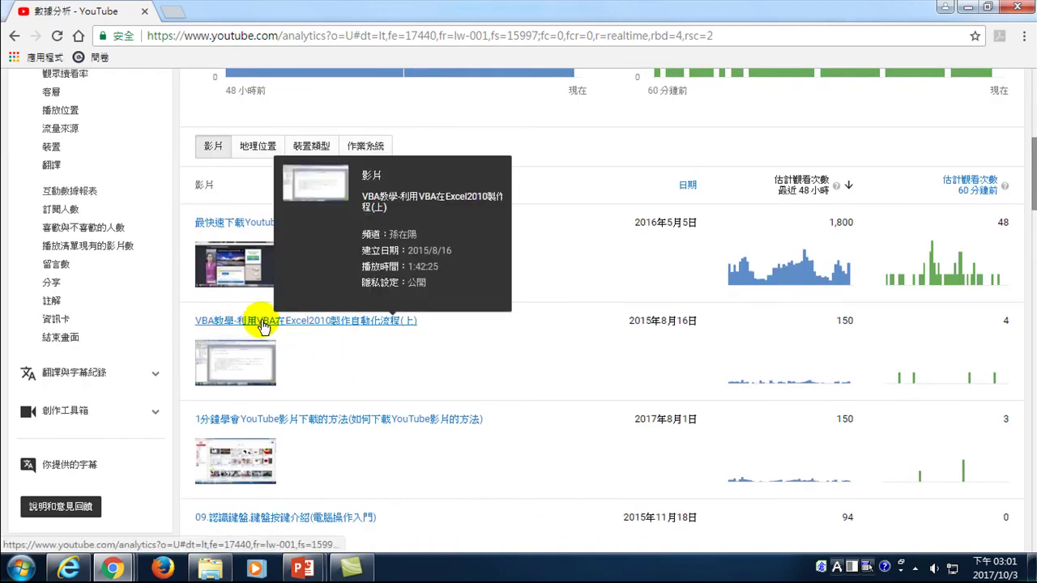
mouse_move(302, 423)
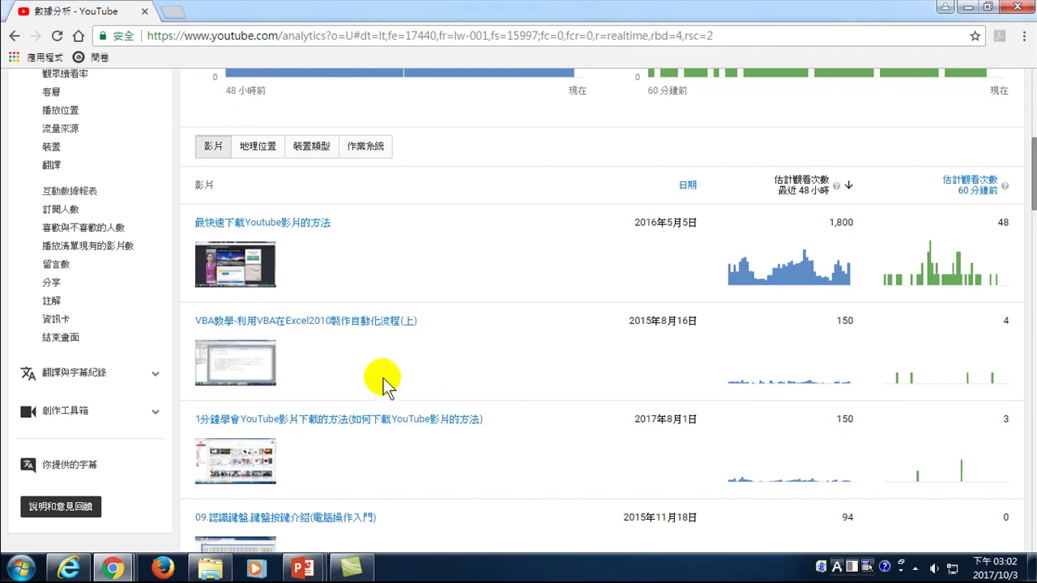
scroll(356, 421, "down", 3)
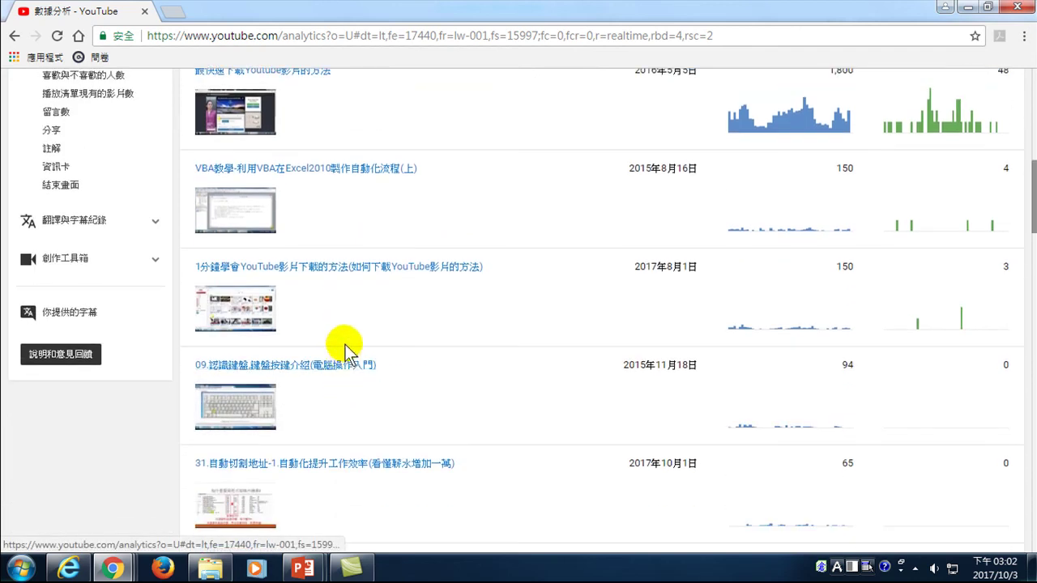
mouse_move(259, 376)
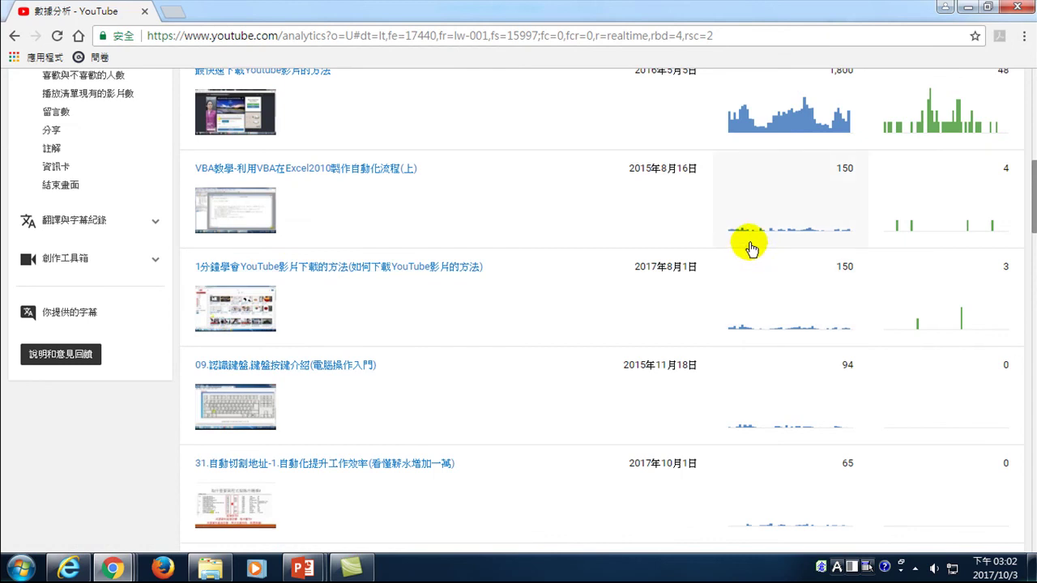
mouse_move(242, 264)
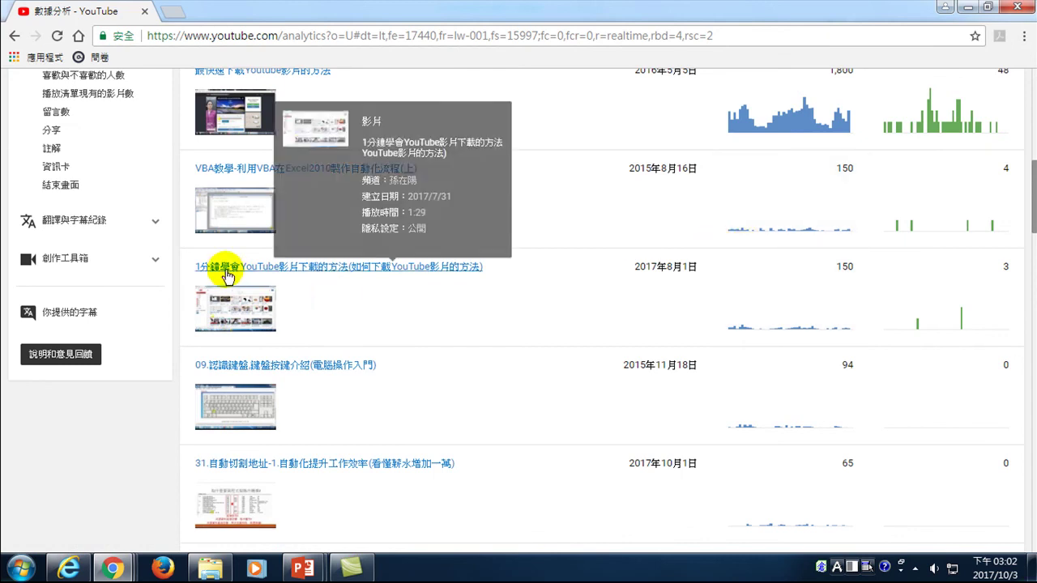
left_click(291, 269)
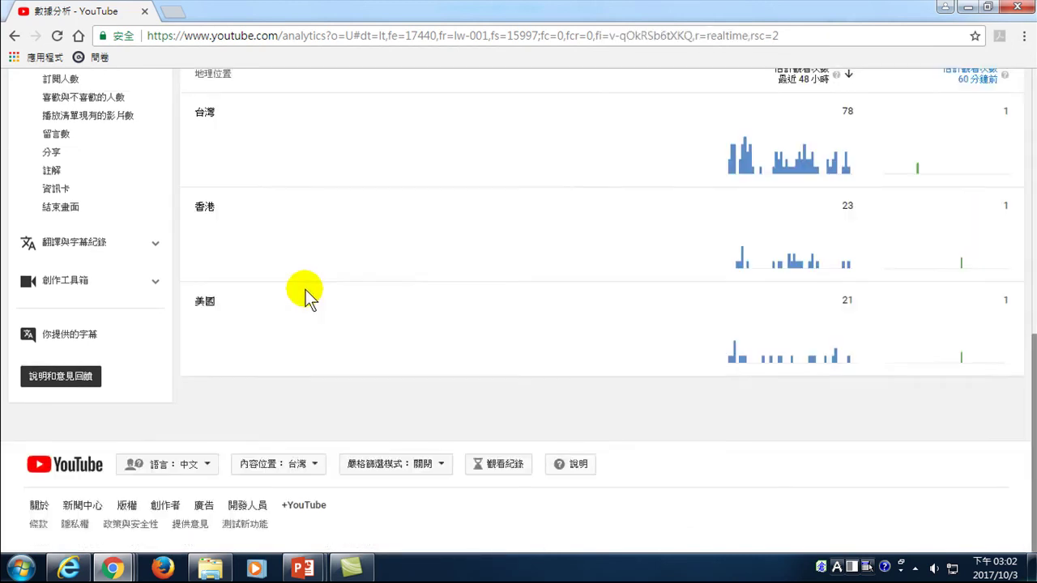
scroll(312, 345, "up", 8)
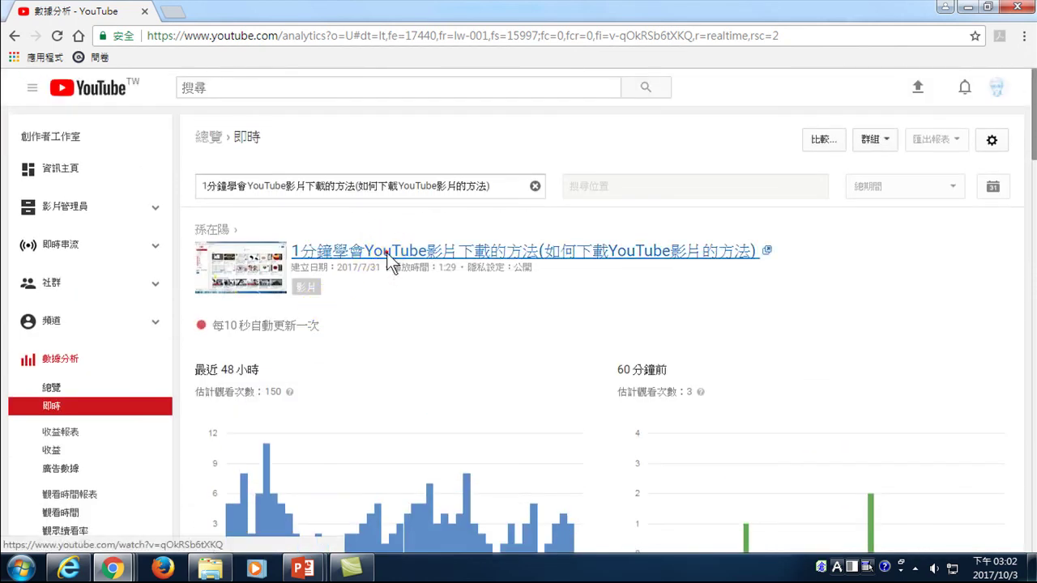
- Open the download-tutorial video's watch page in a new tab, then mute and pause it at 0:12
left_click(386, 253)
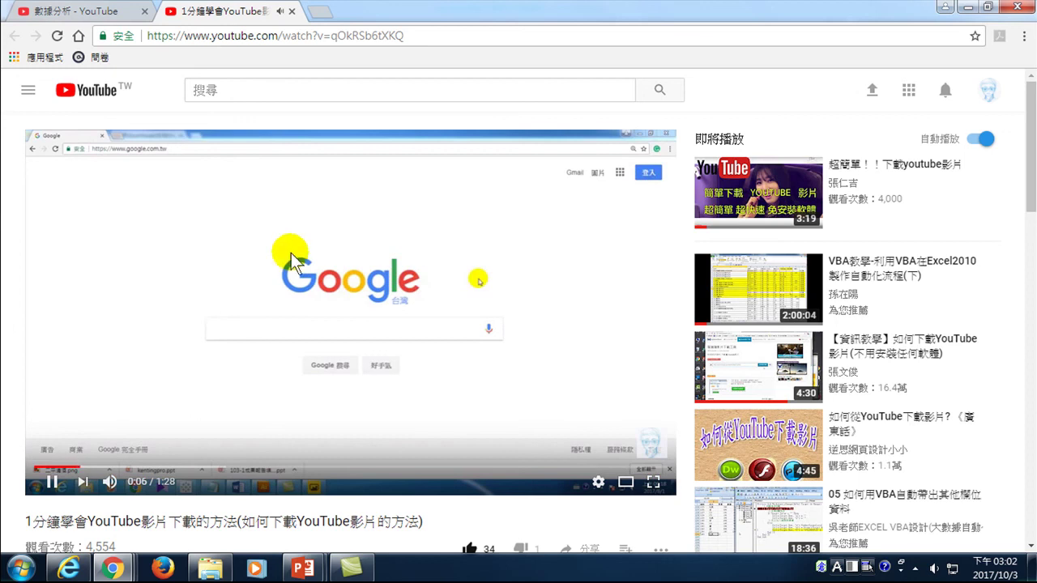
mouse_move(112, 483)
left_click(132, 483)
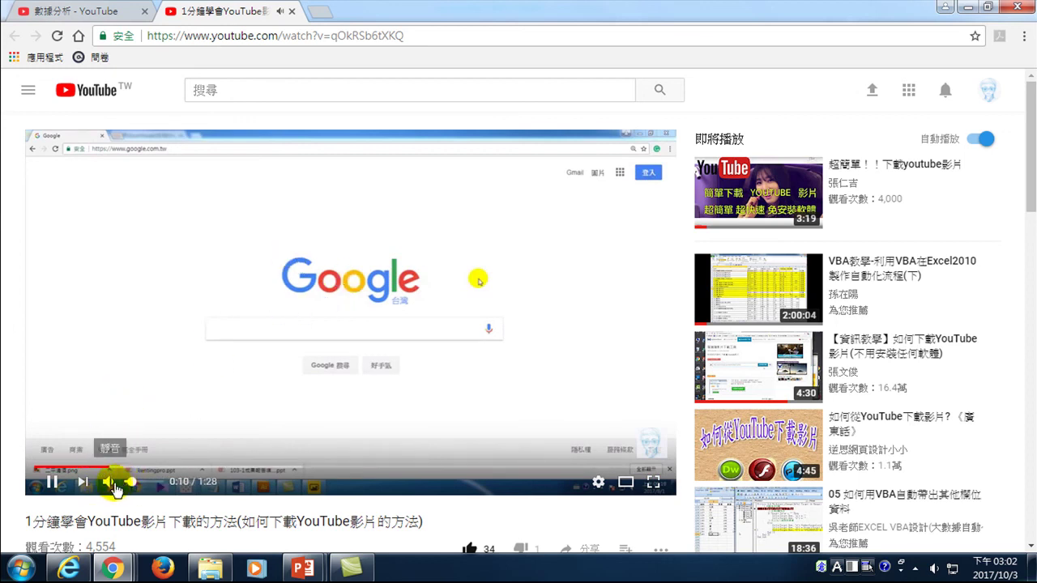
left_click(108, 483)
left_click(53, 482)
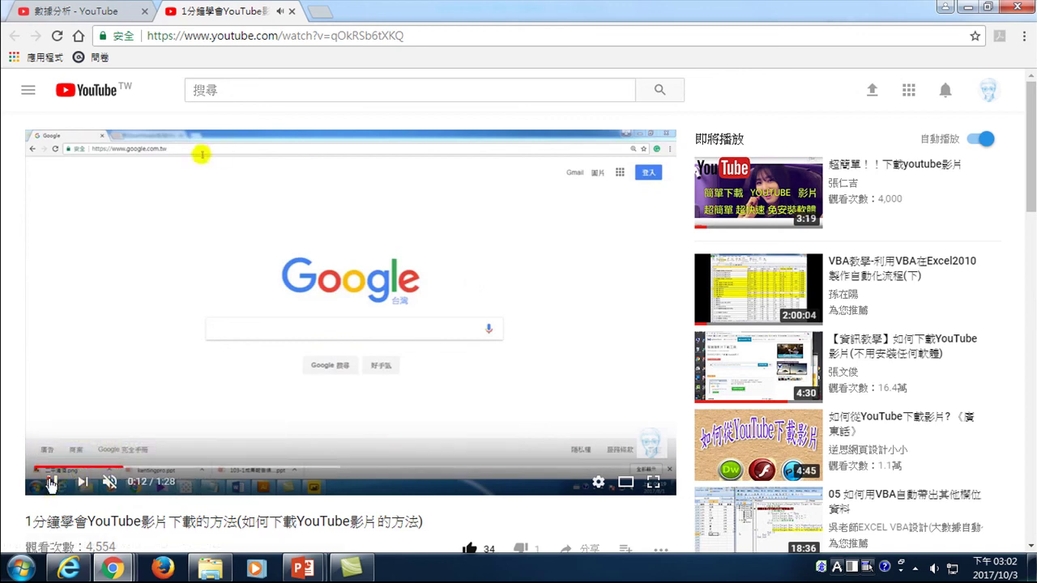
- Scroll down the watch page to its views and likes, then return to the channel dashboard window
scroll(173, 370, "down", 2)
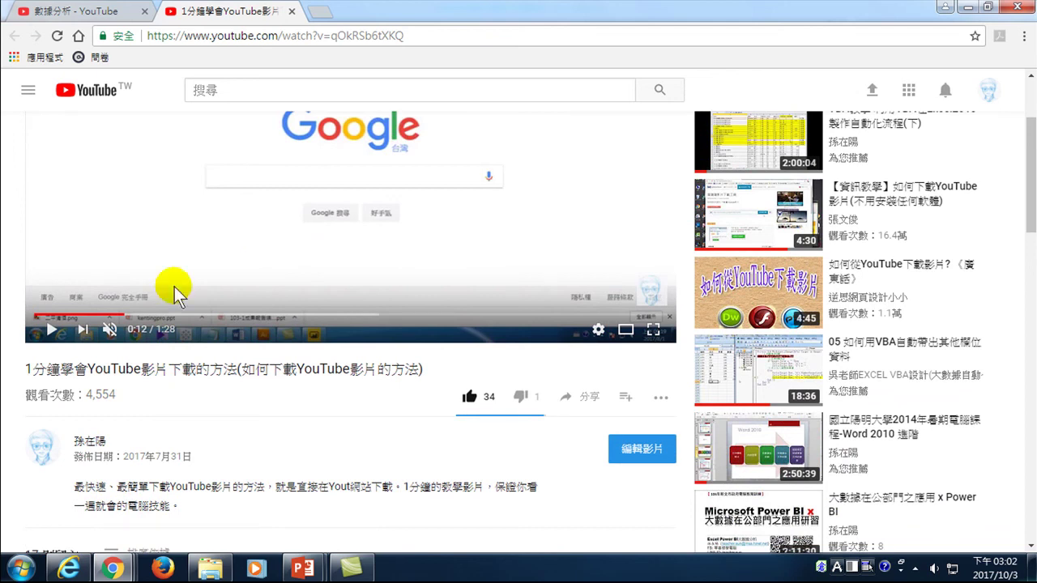
mouse_move(114, 571)
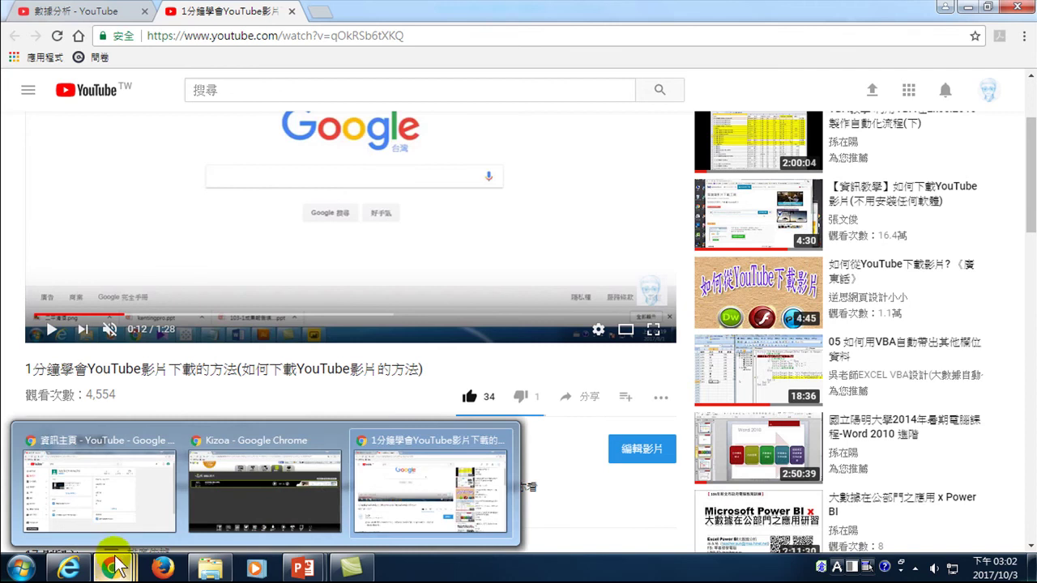
left_click(142, 448)
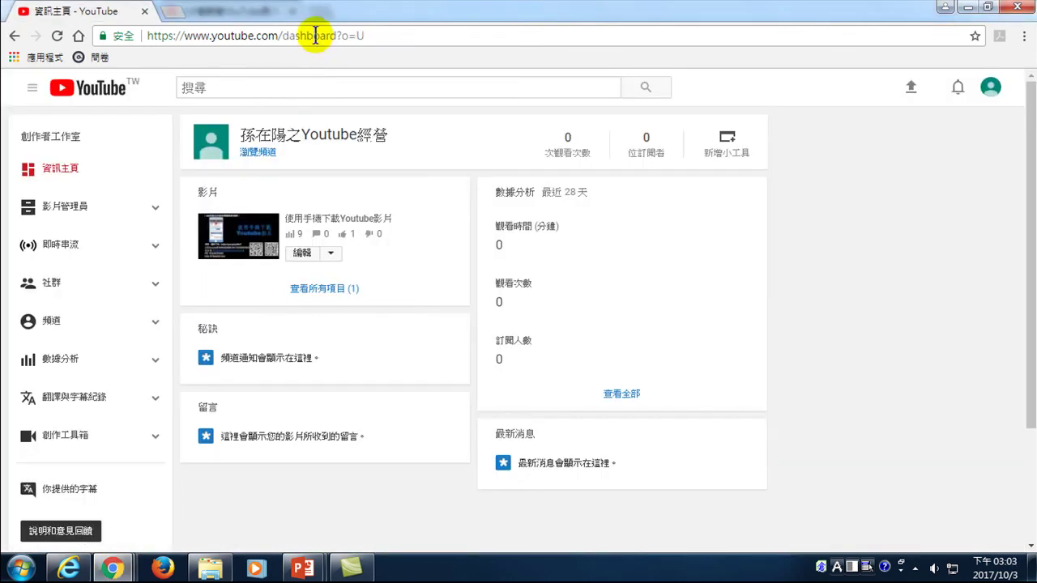
left_click(315, 36)
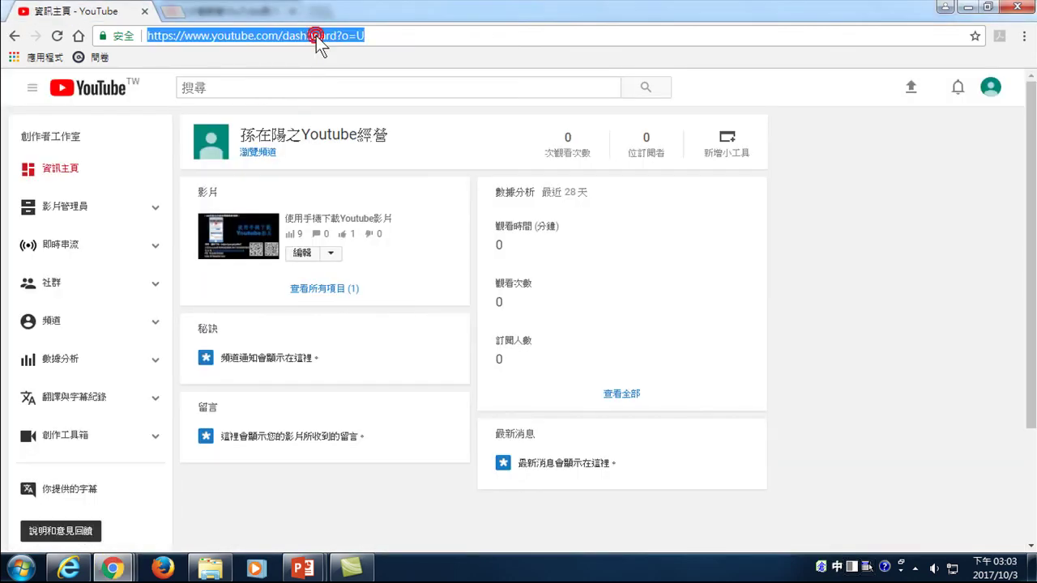
type("_")
type("www.youtube.com")
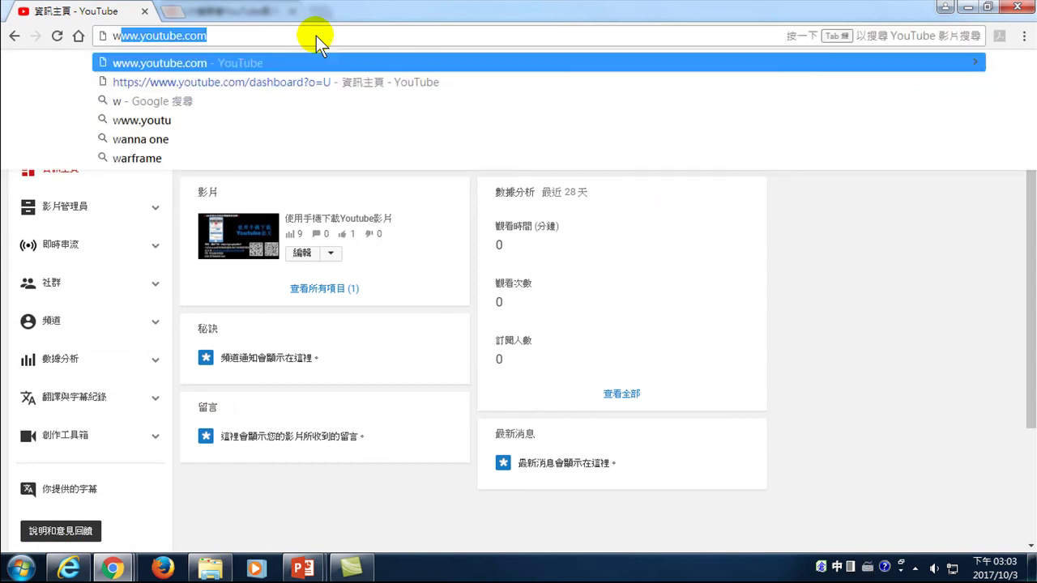
key("Return")
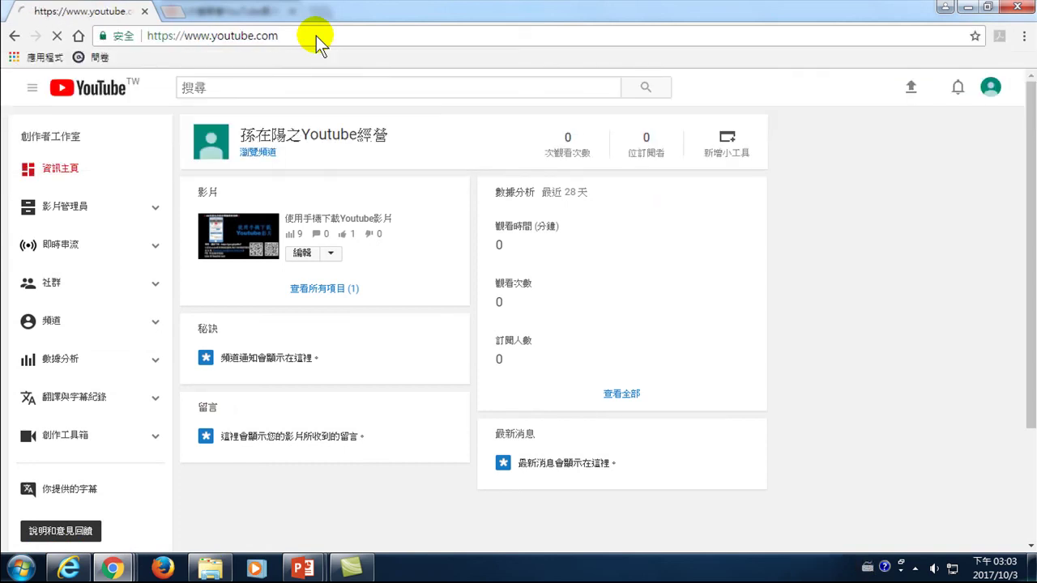
mouse_move(305, 566)
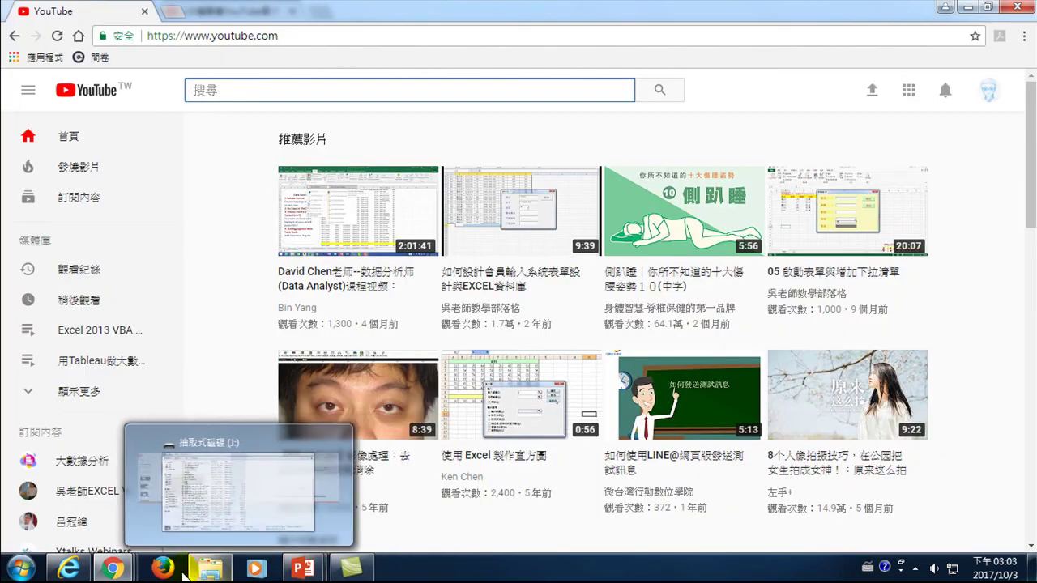
mouse_move(114, 567)
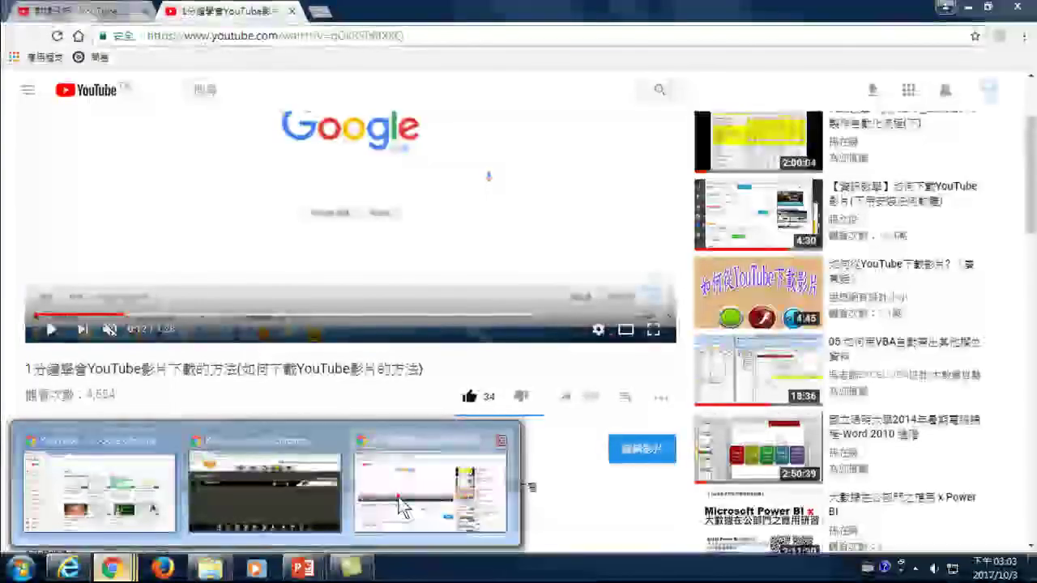
left_click(401, 496)
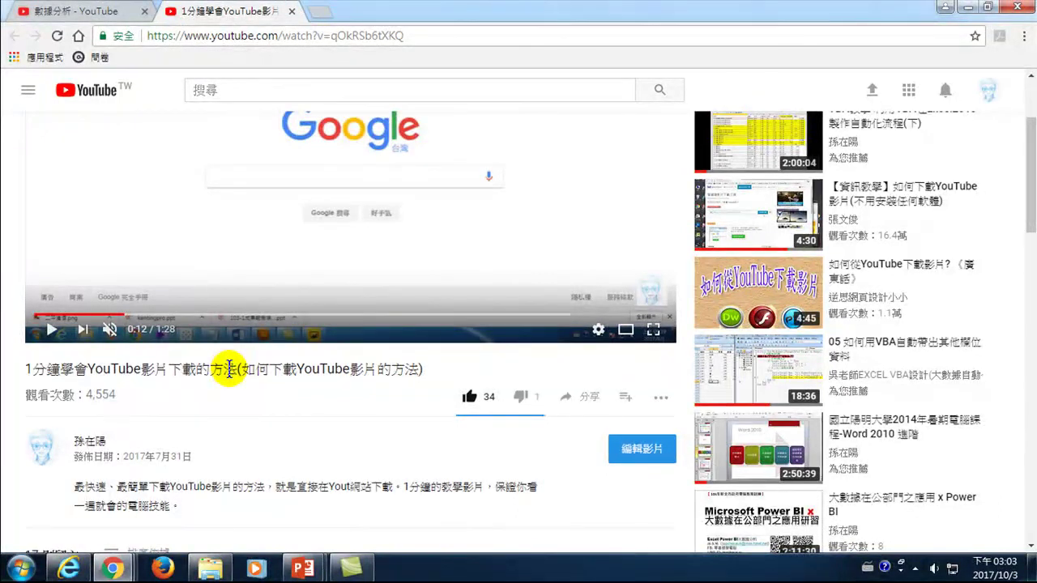
left_click(119, 570)
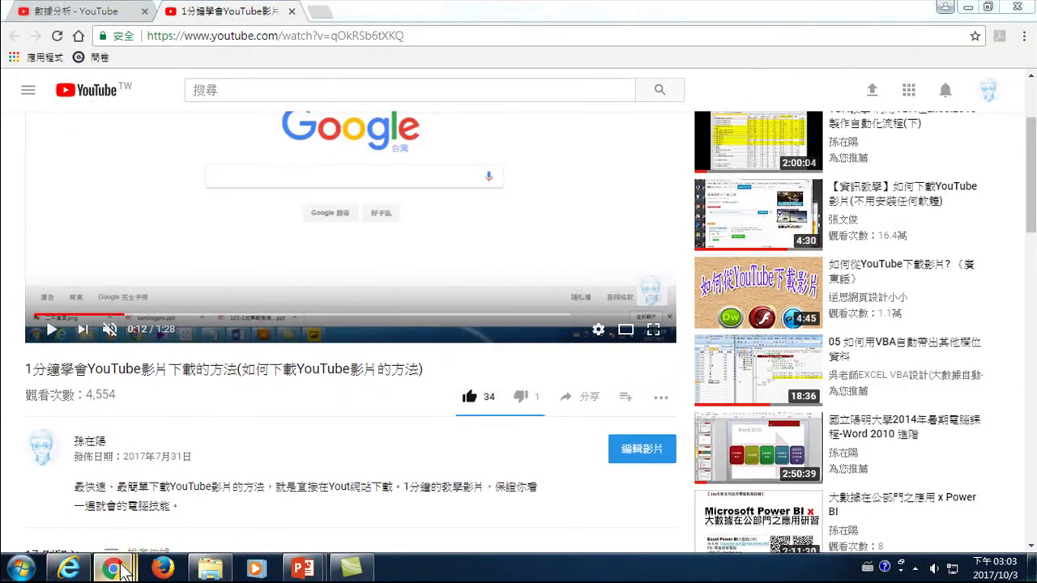
mouse_move(189, 493)
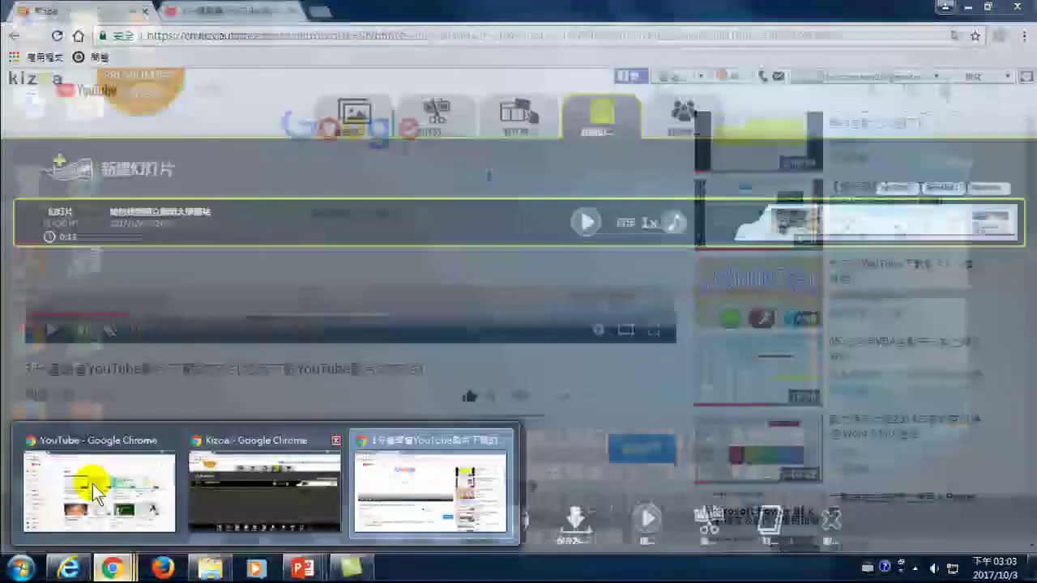
left_click(93, 484)
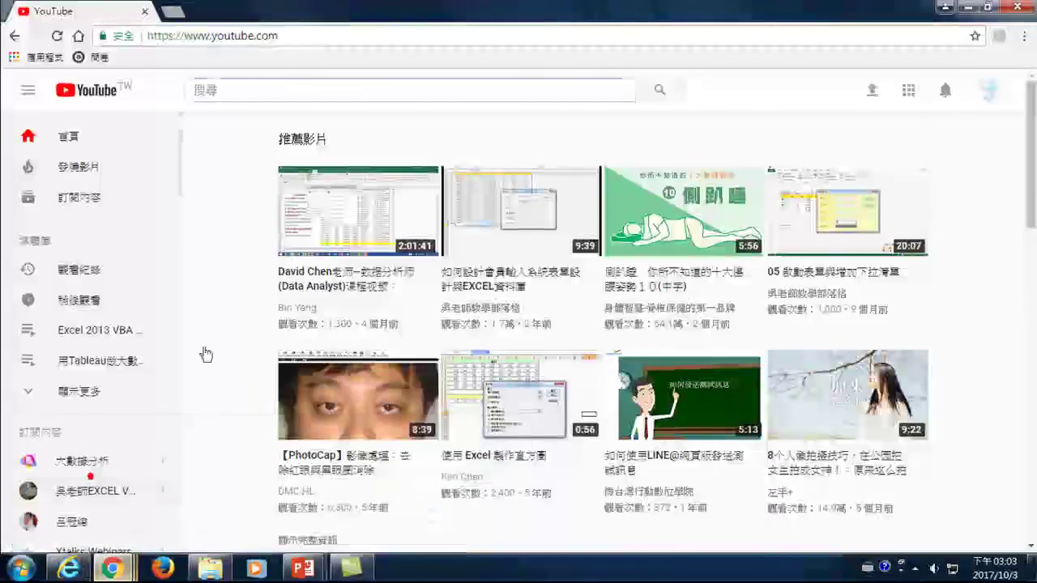
- Search YouTube for 'Youtube影片下載', switching to Chinese input for the last four characters
left_click(239, 86)
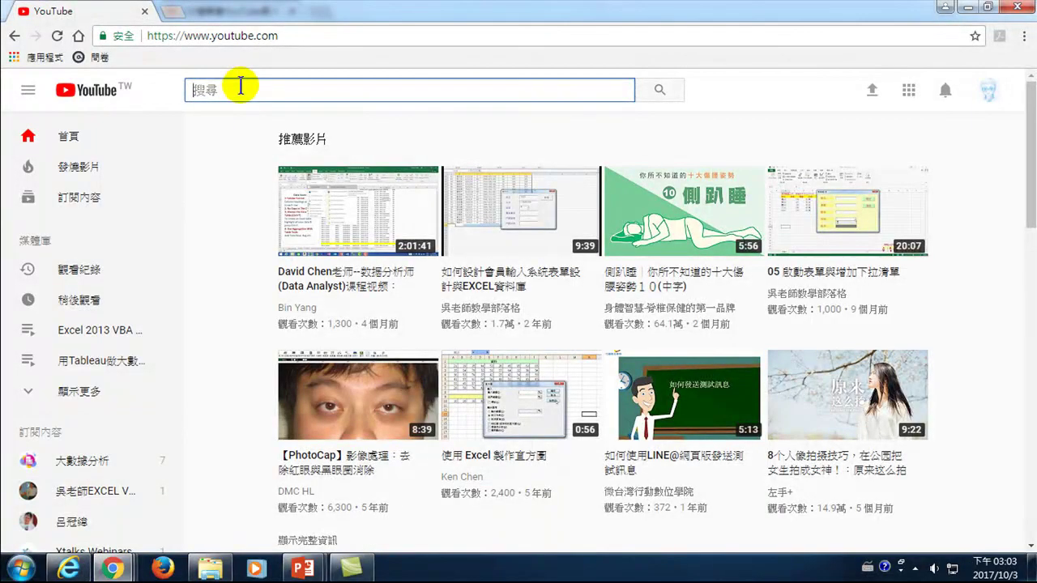
type("Youtube")
key("ctrl+space")
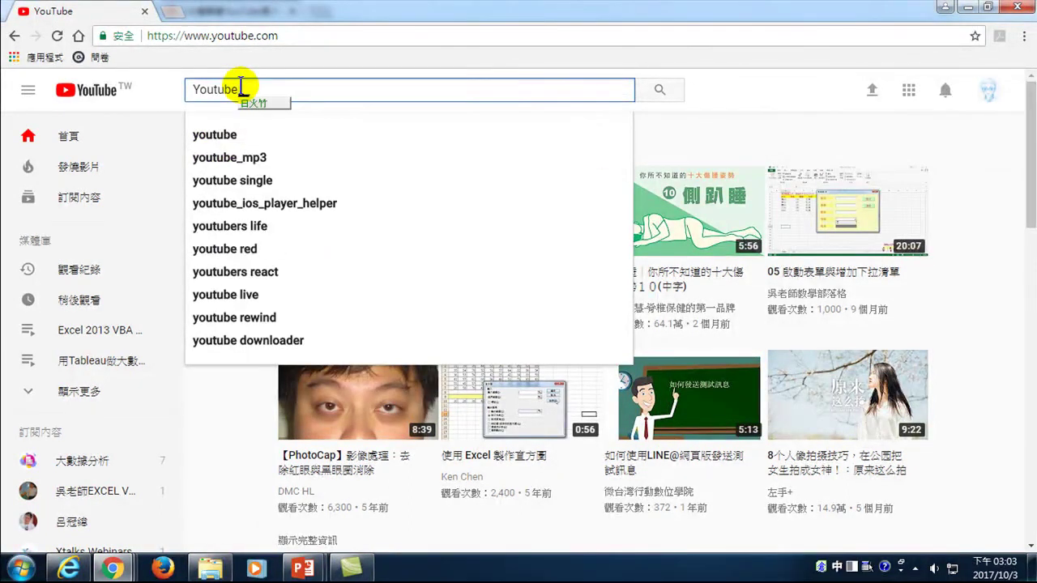
type("影片下")
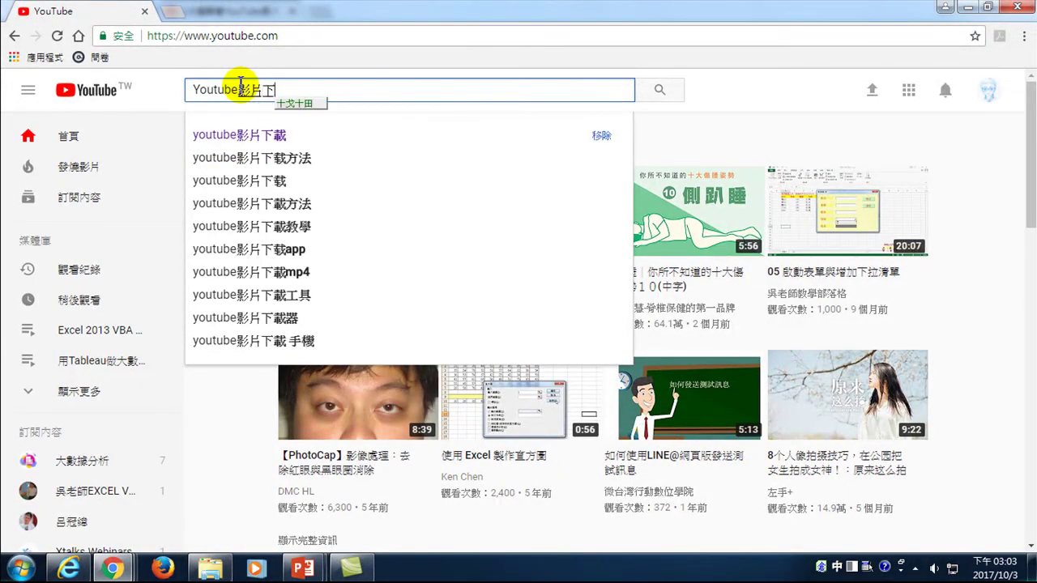
type("載")
key("Return")
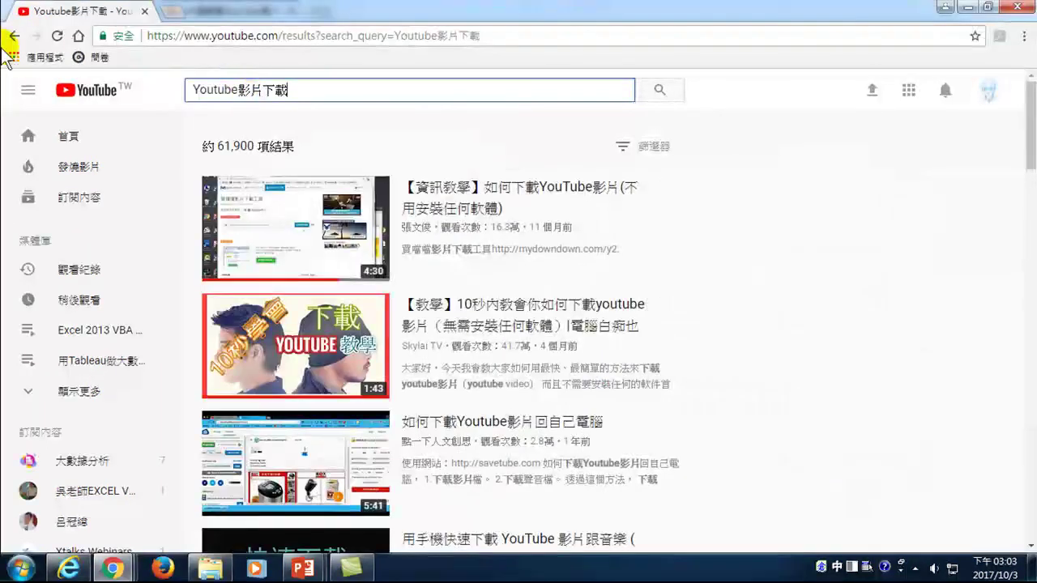
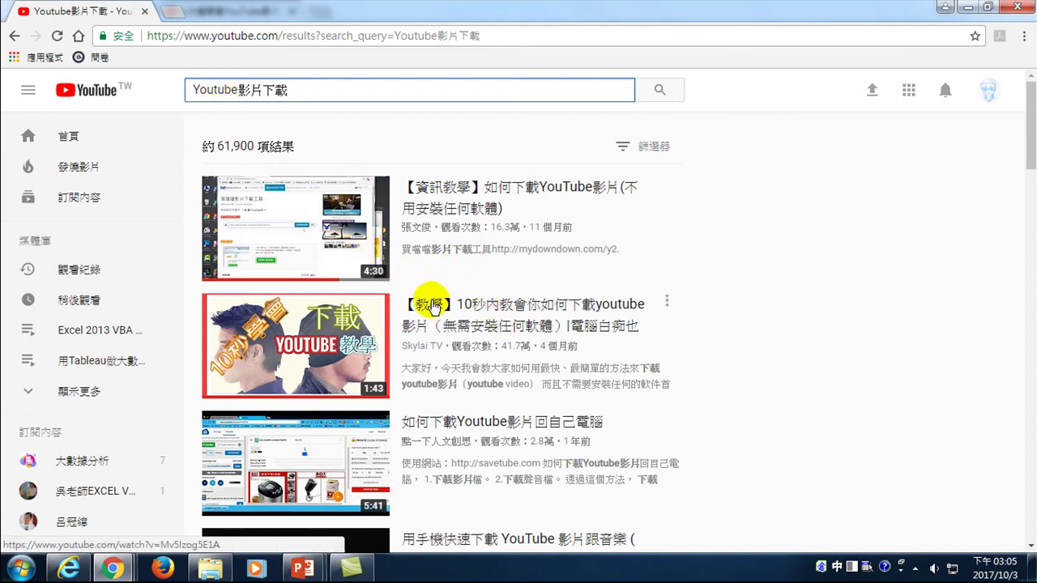
- Scroll the page, then open the edit page of 1分鐘學會YouTube影片下載的方法 from its watch-page window
scroll(433, 324, "down", 1)
scroll(437, 361, "down", 5)
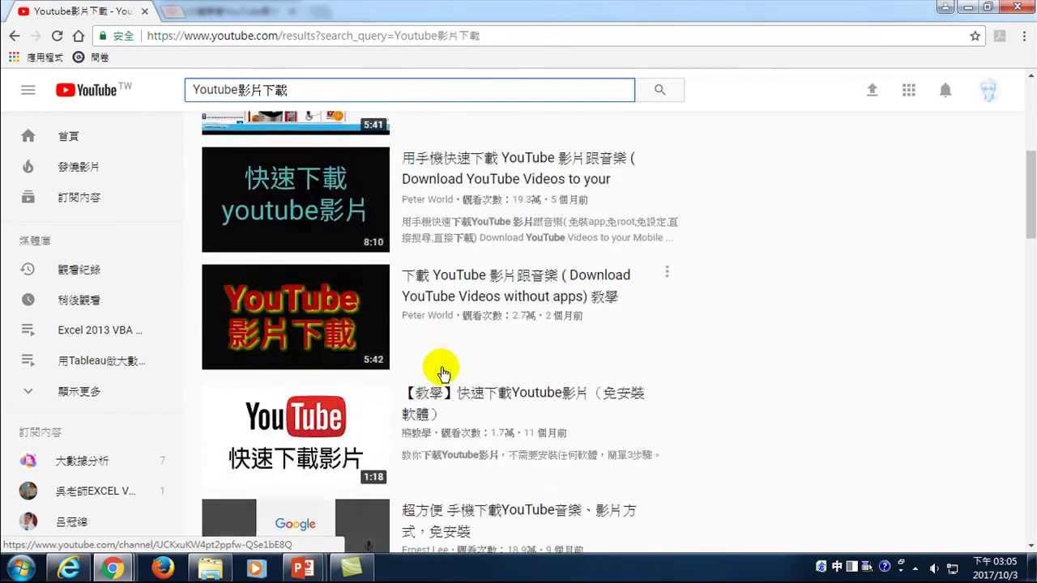
scroll(444, 377, "down", 4)
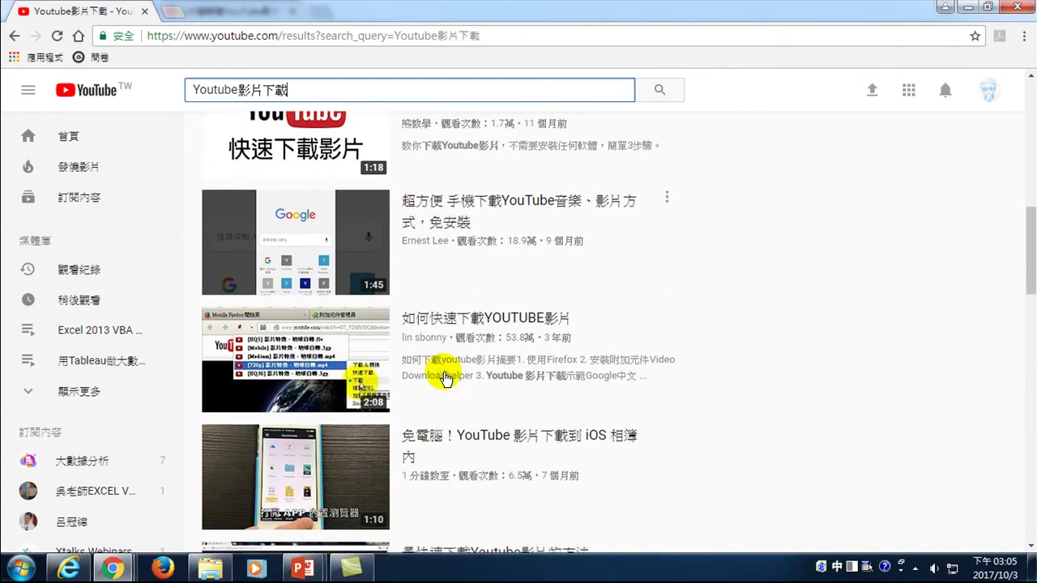
scroll(445, 378, "down", 5)
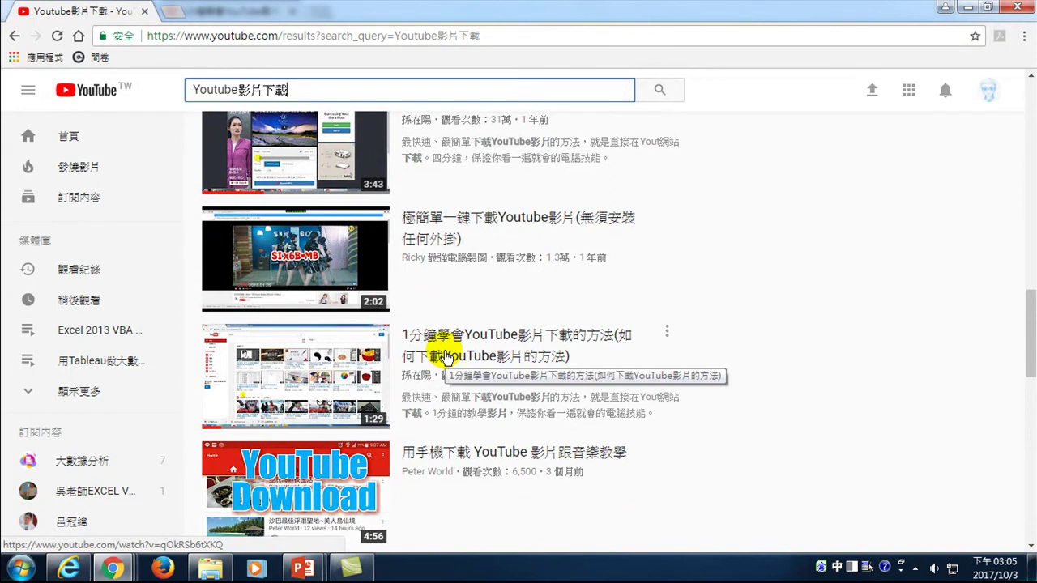
left_click_drag(1029, 311, 1027, 114)
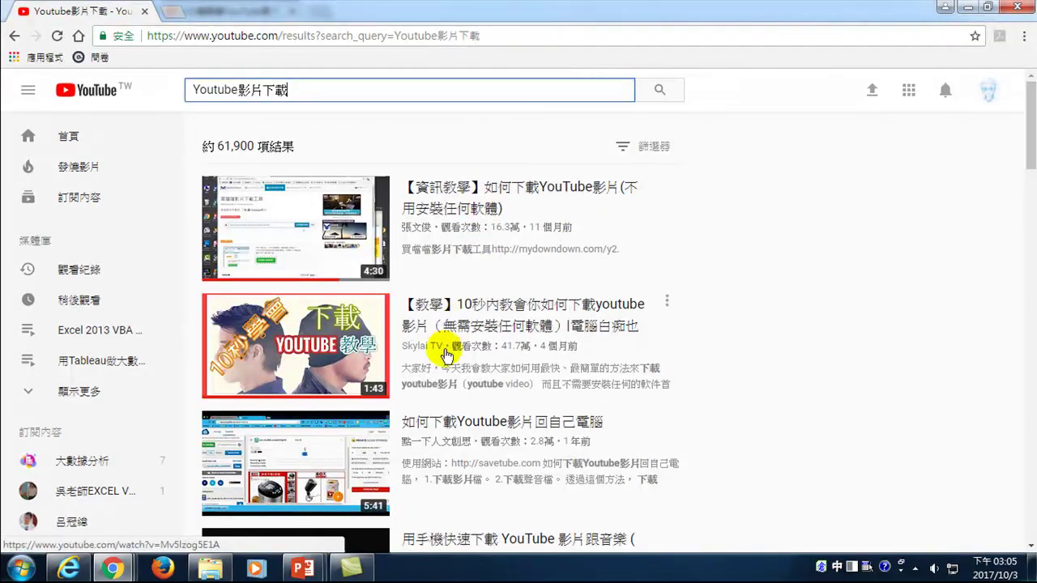
scroll(428, 429, "down", 4)
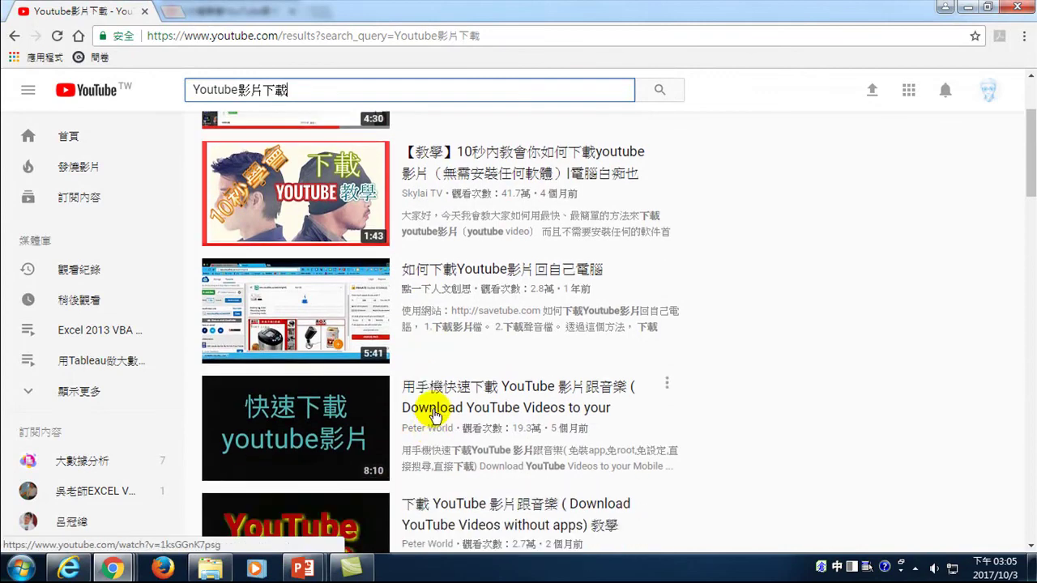
scroll(436, 415, "down", 3)
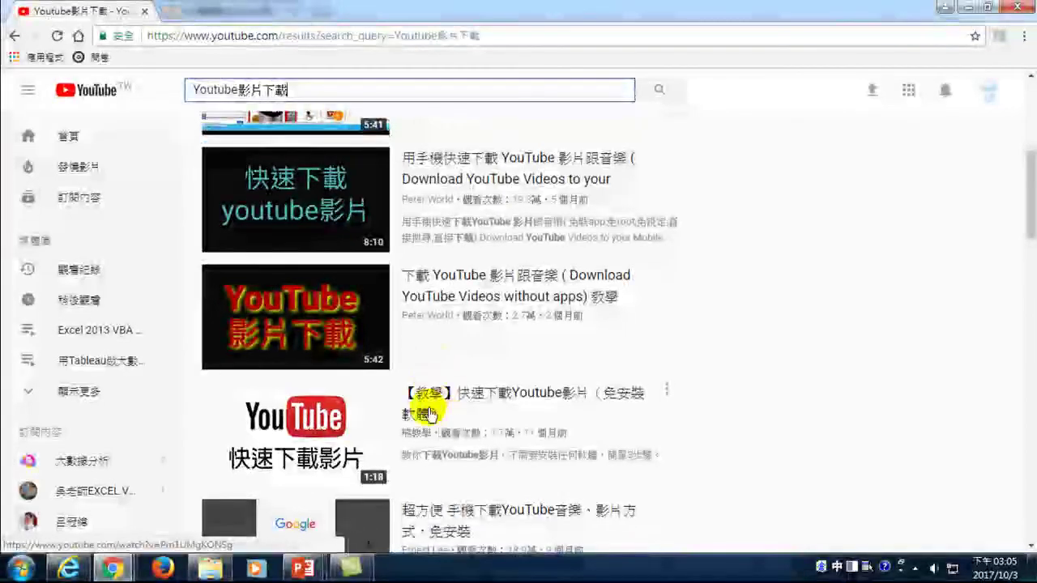
scroll(440, 414, "down", 1)
scroll(452, 316, "down", 2)
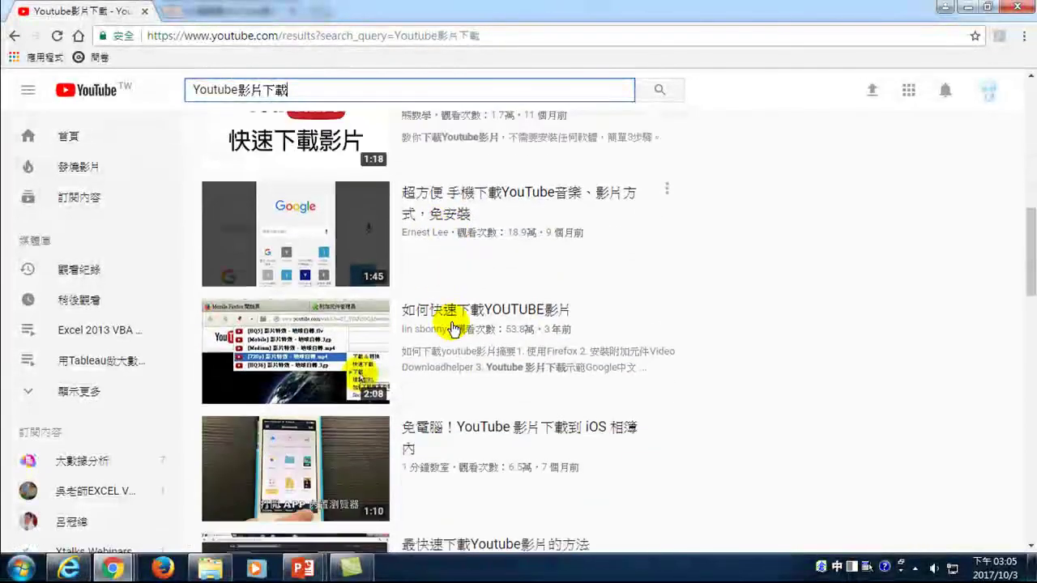
scroll(452, 393, "down", 4)
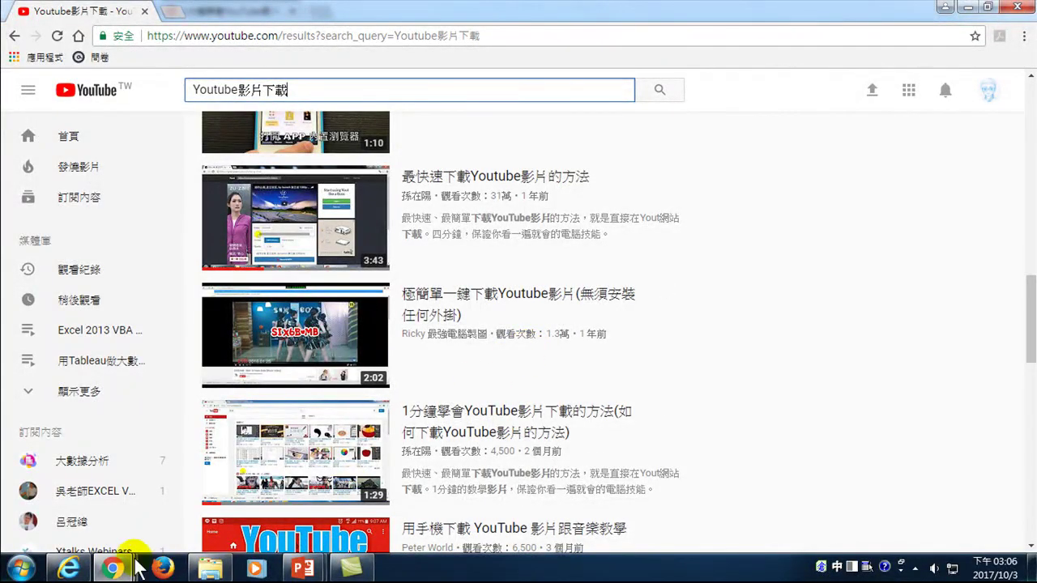
mouse_move(114, 569)
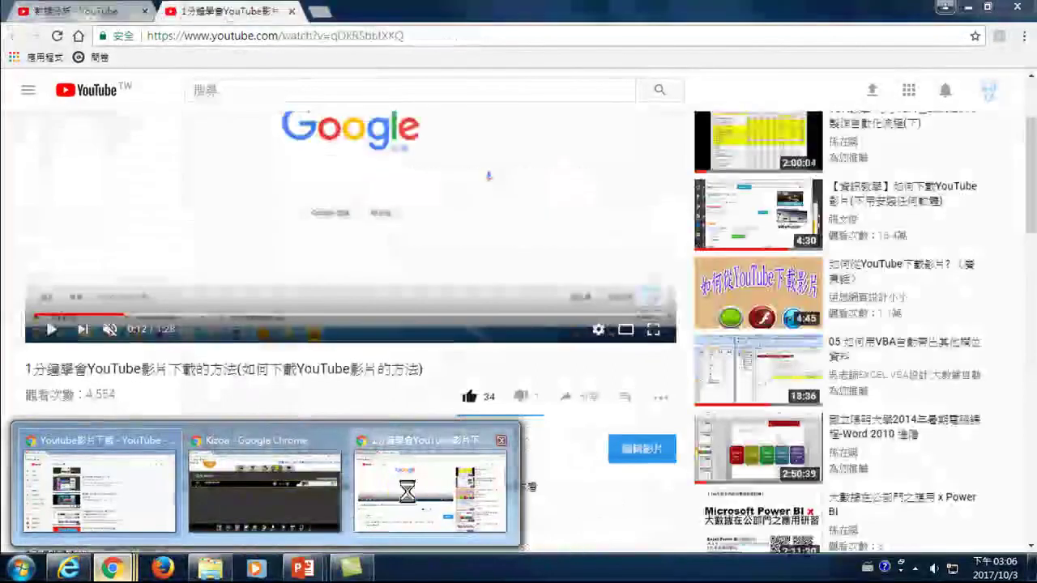
left_click(407, 492)
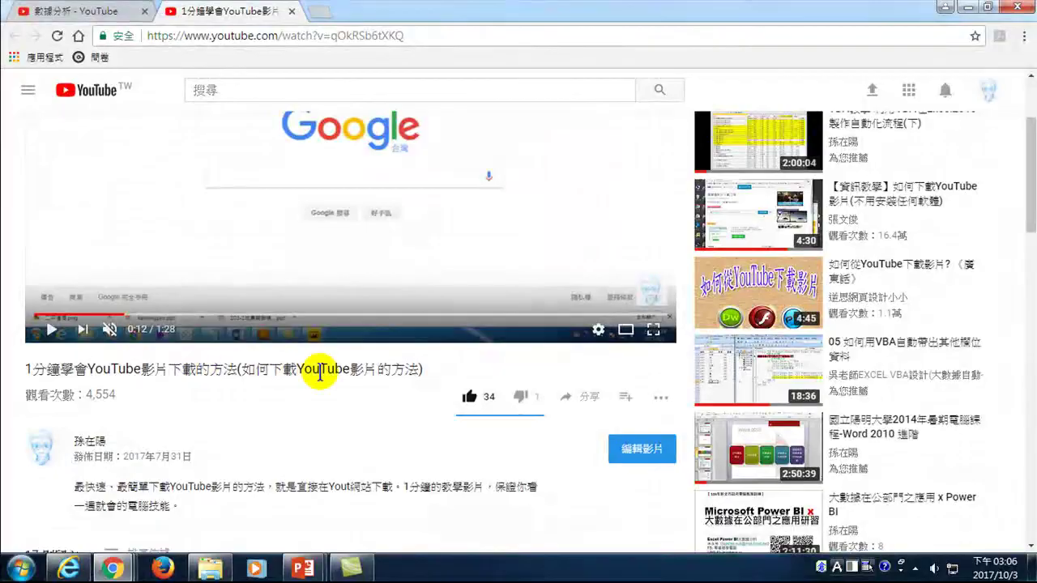
left_click(640, 450)
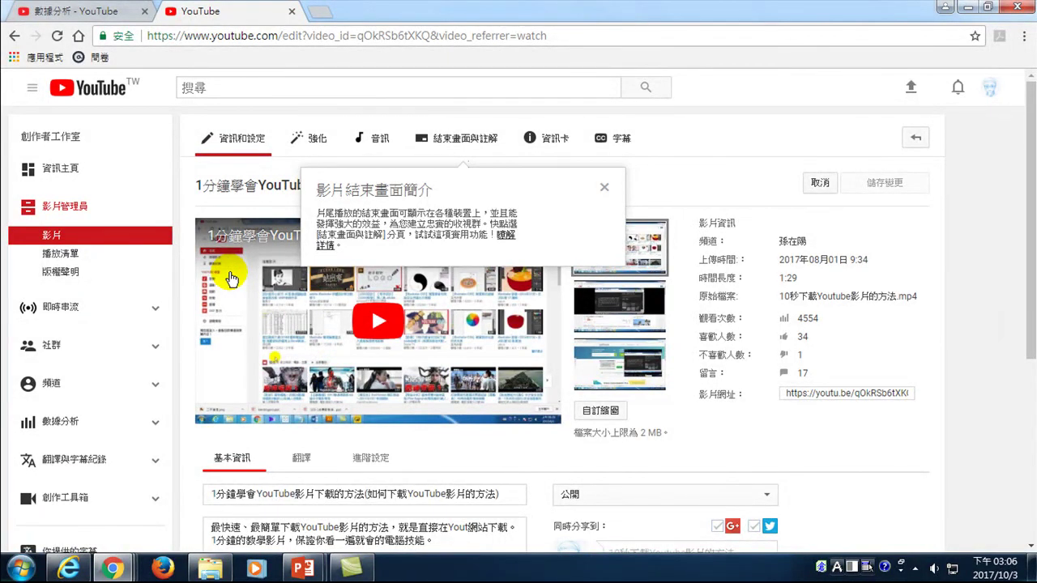
- Dismiss the end-screen popup, retitle the video with both 'YouTube' spelled 'Youtube', and save
left_click(605, 188)
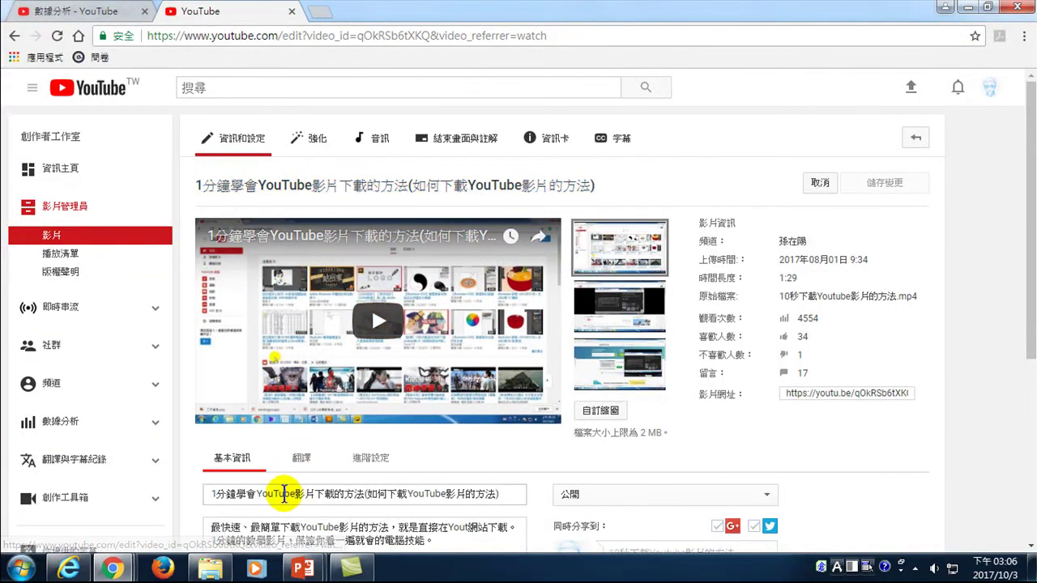
left_click(276, 495)
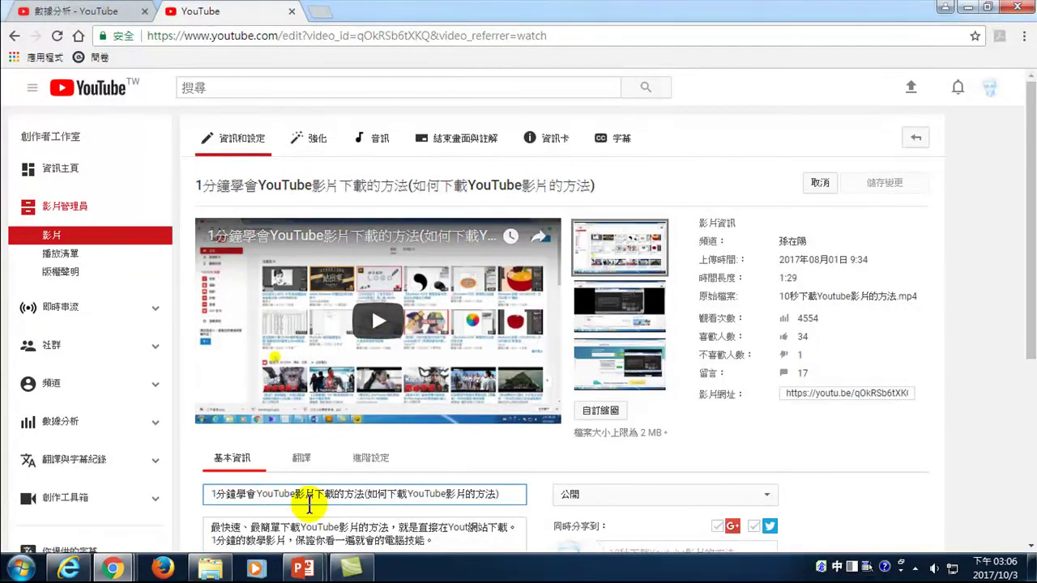
key("Delete")
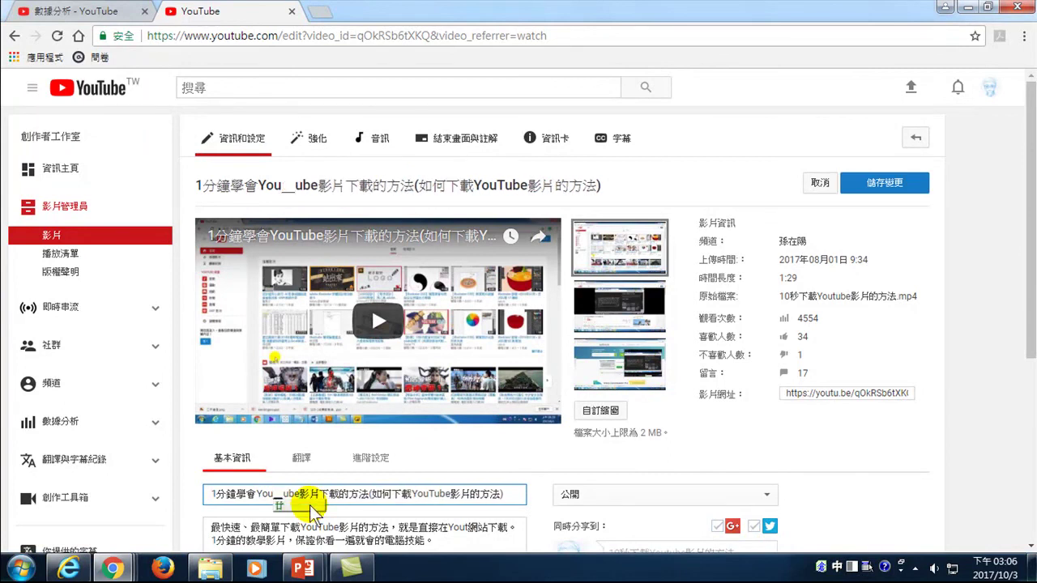
key("BackSpace")
key("ctrl+space")
type("t")
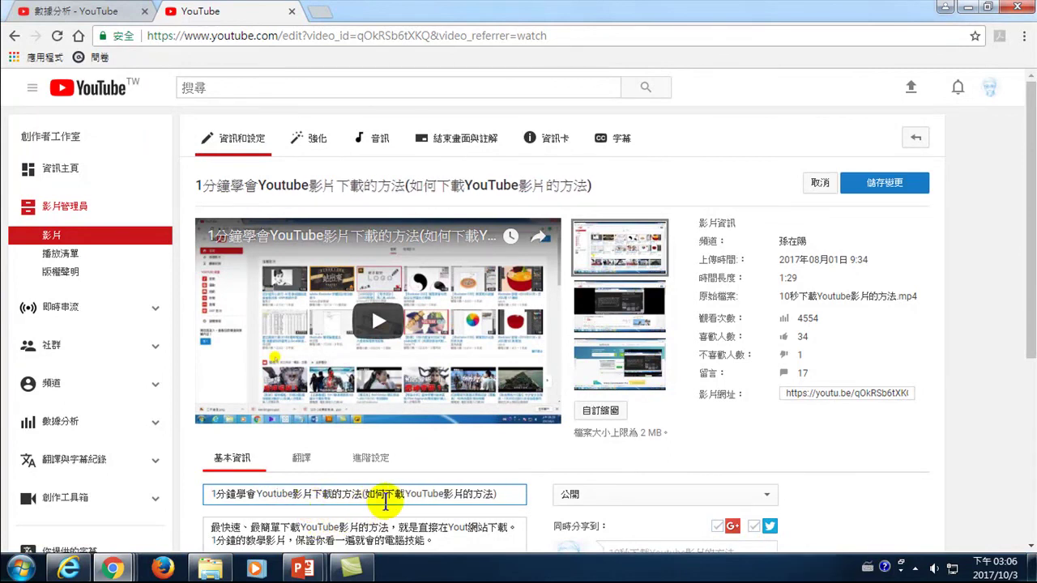
key("BackSpace")
type("t")
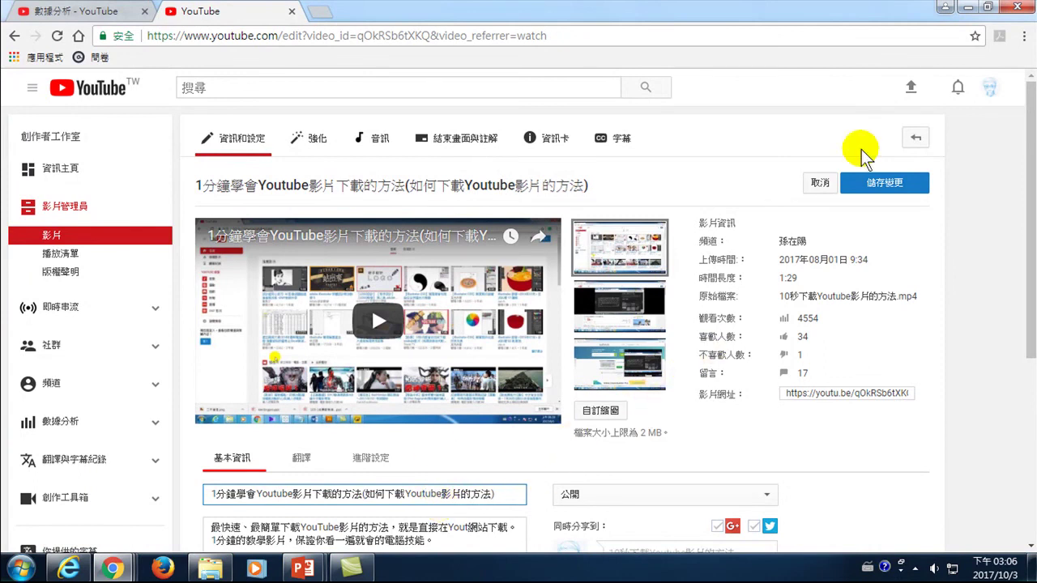
left_click(893, 185)
left_click(893, 185)
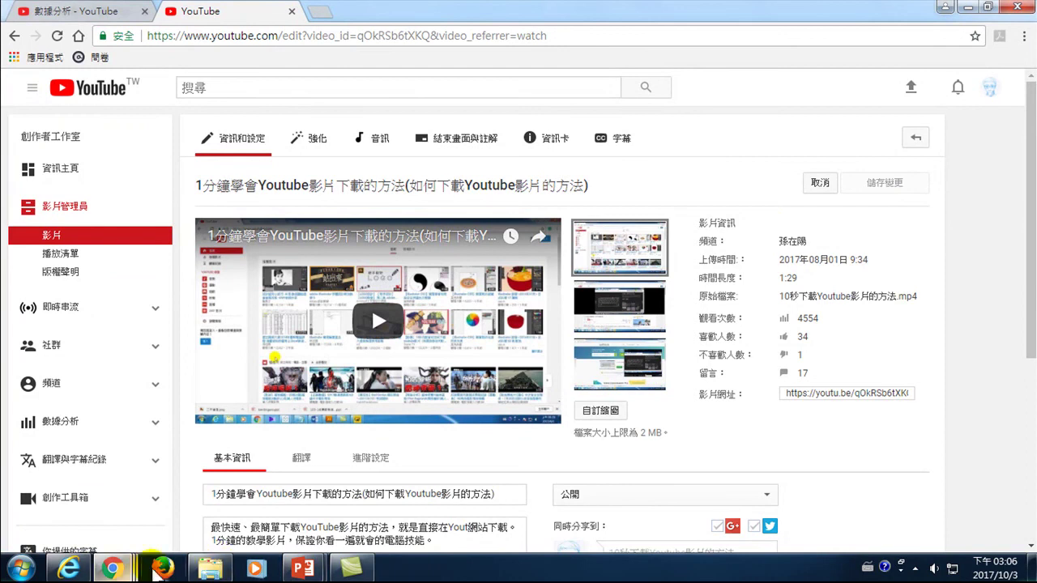
- Return to the Youtube影片下載 search results, rerun the search and reload the page
mouse_move(117, 568)
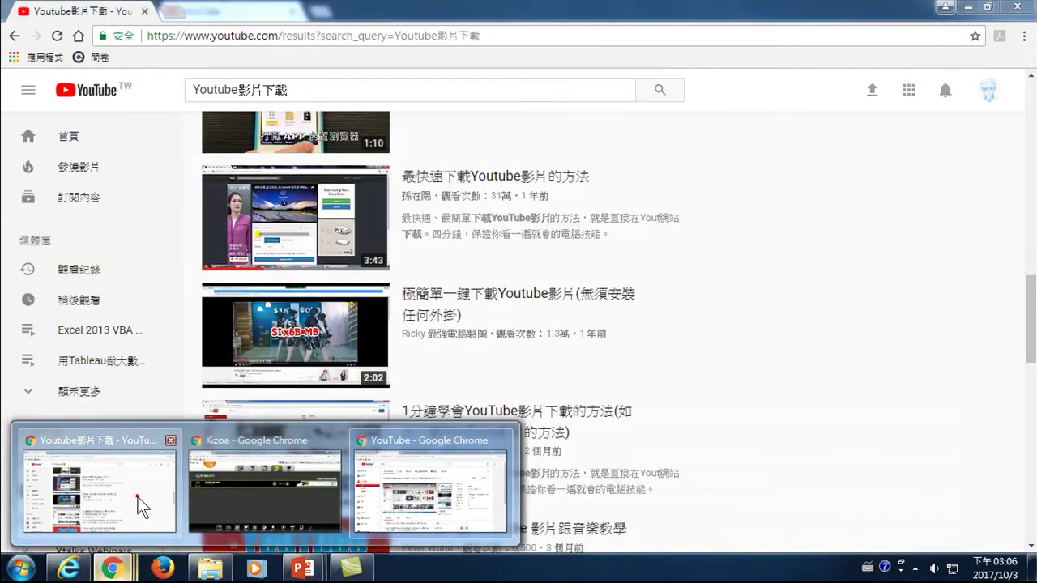
left_click(139, 496)
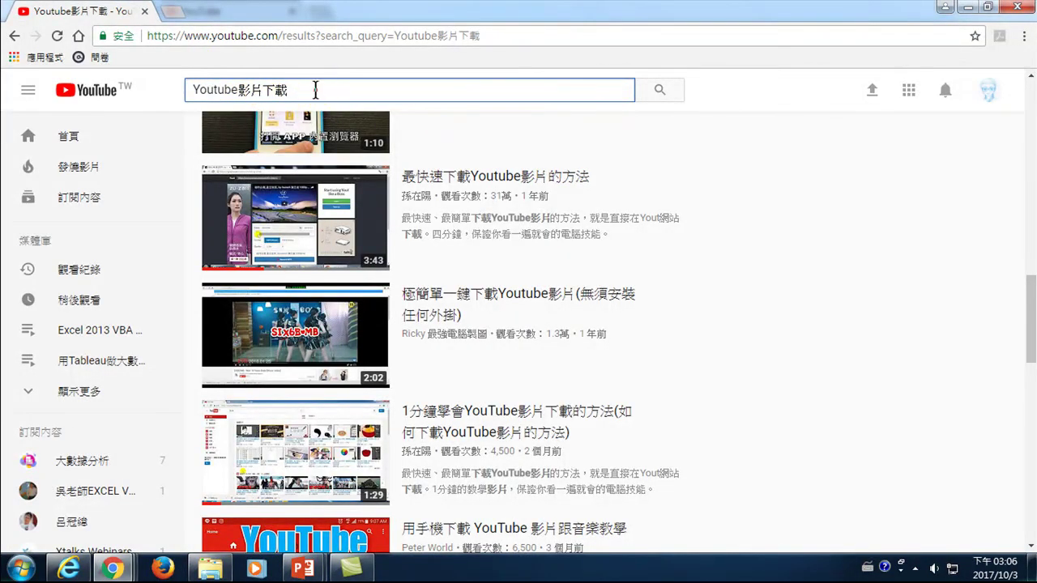
key("Return")
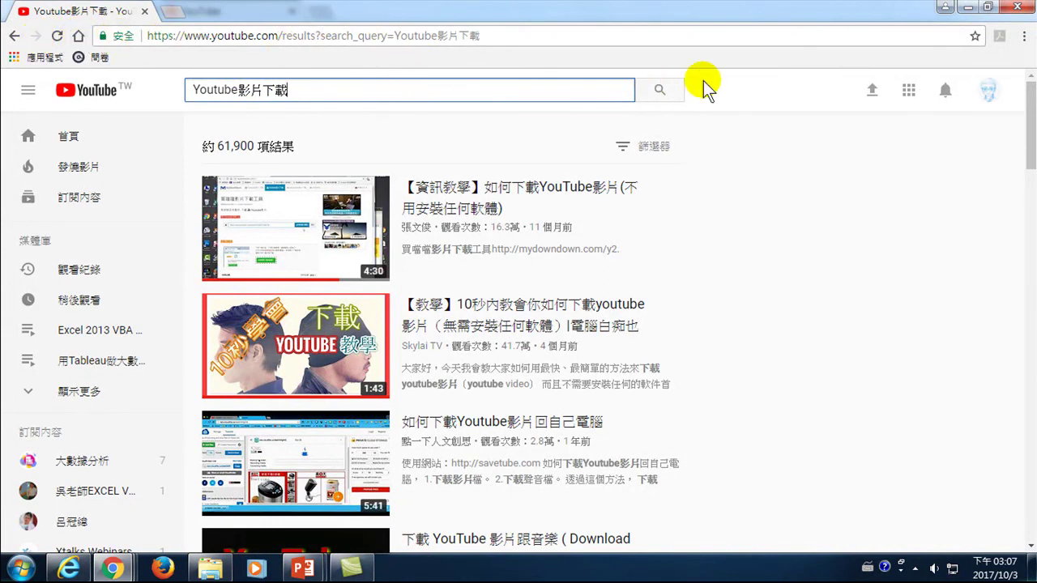
left_click(187, 84)
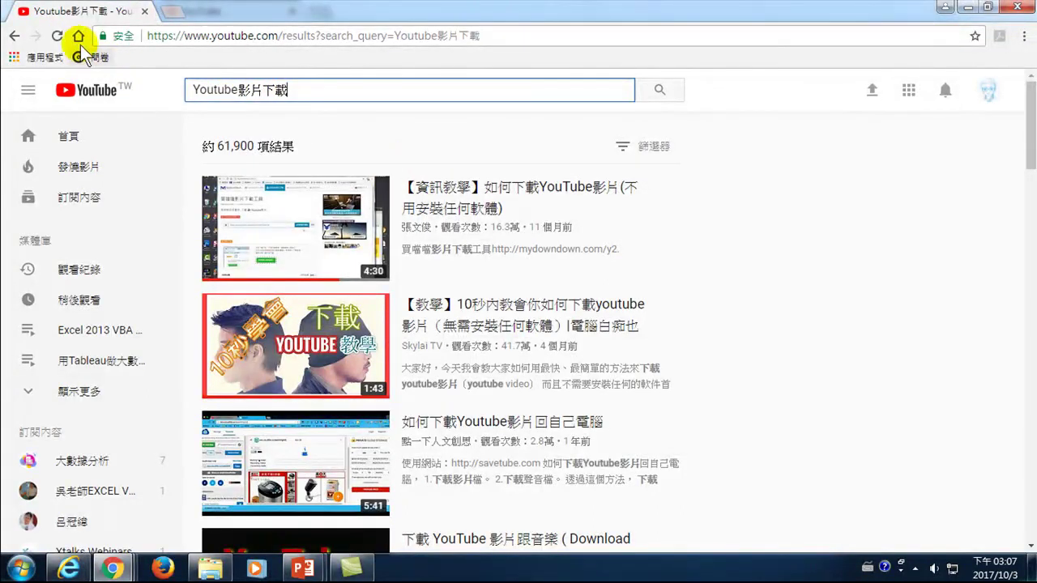
left_click(56, 36)
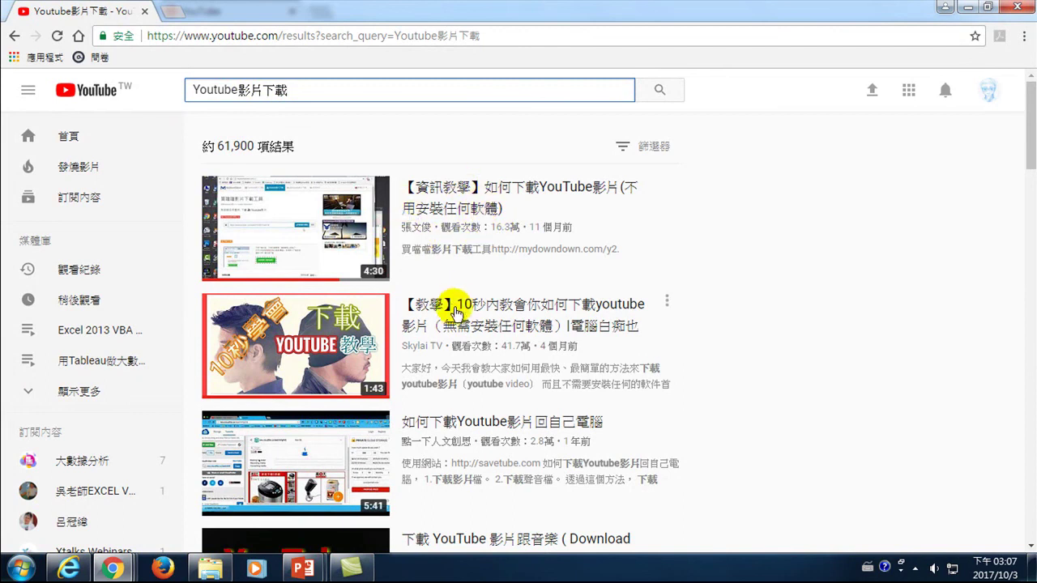
- Scroll through the results to find the renamed Youtube video
left_click_drag(1030, 157, 1033, 228)
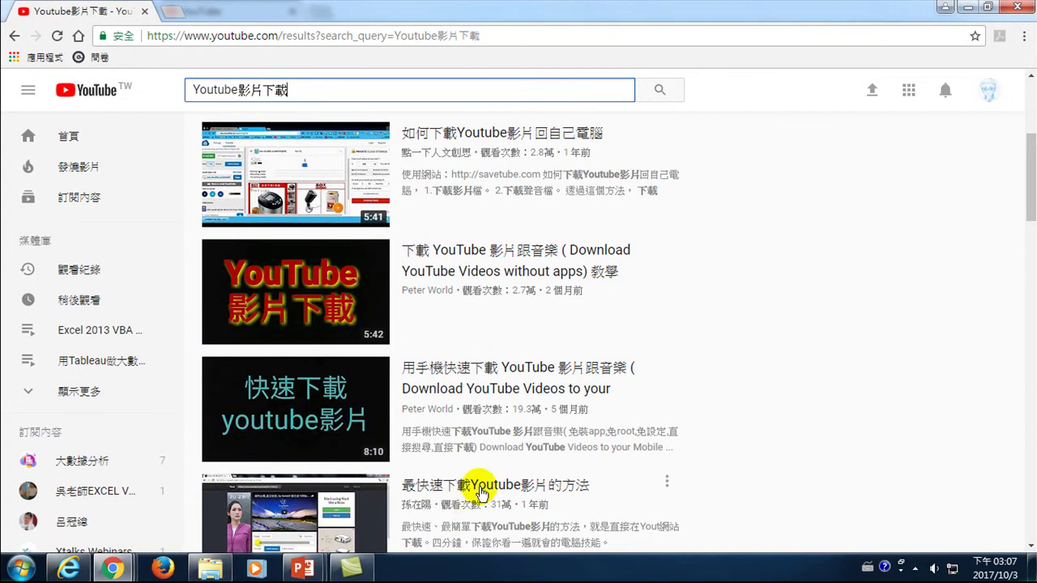
left_click_drag(1027, 194, 1028, 271)
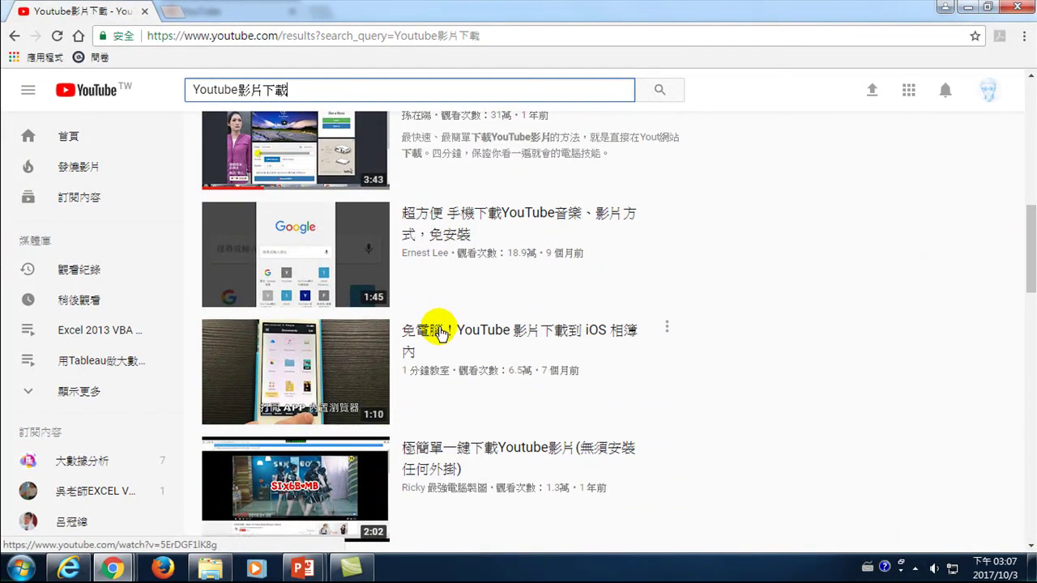
left_click_drag(1031, 275, 1027, 339)
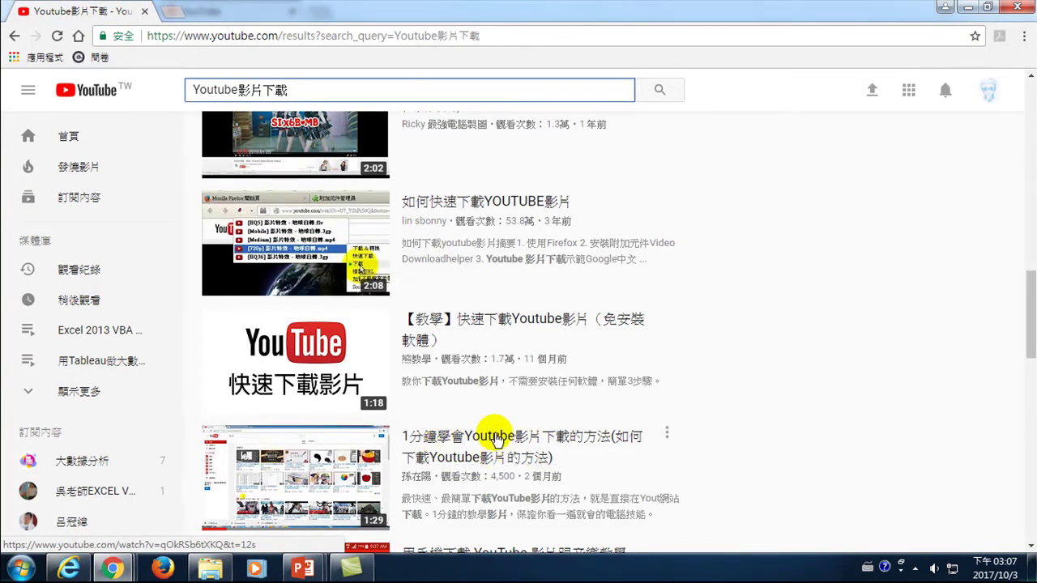
left_click_drag(1025, 300, 1027, 129)
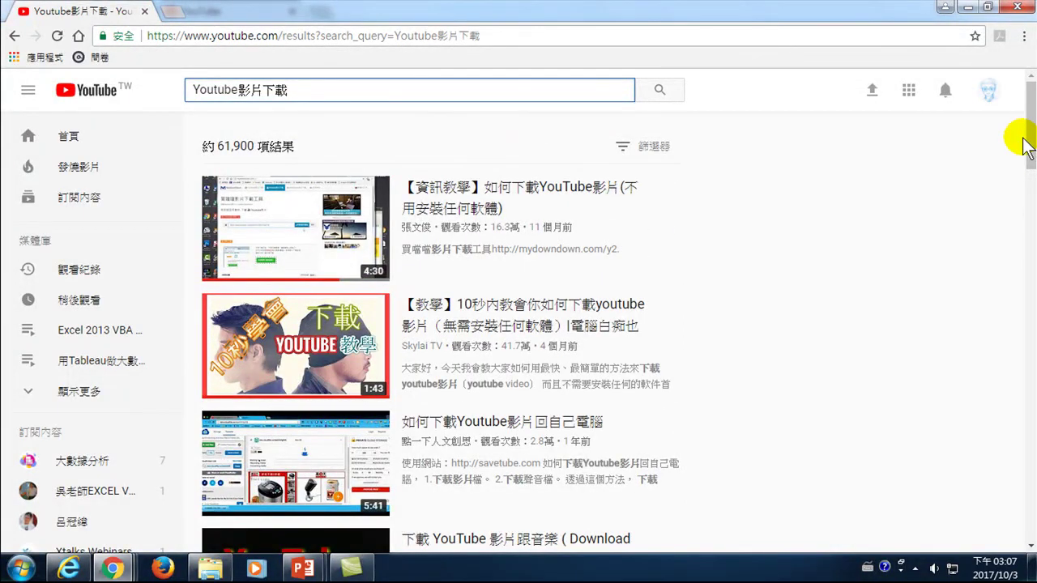
mouse_move(278, 238)
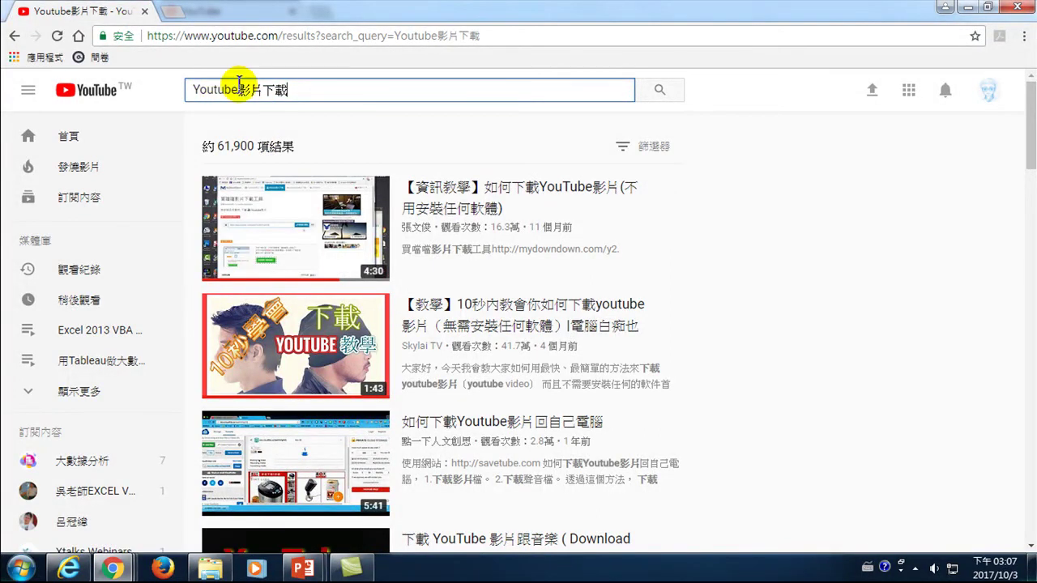
- Switch between the browser windows, ending on the video's edit page
mouse_move(113, 567)
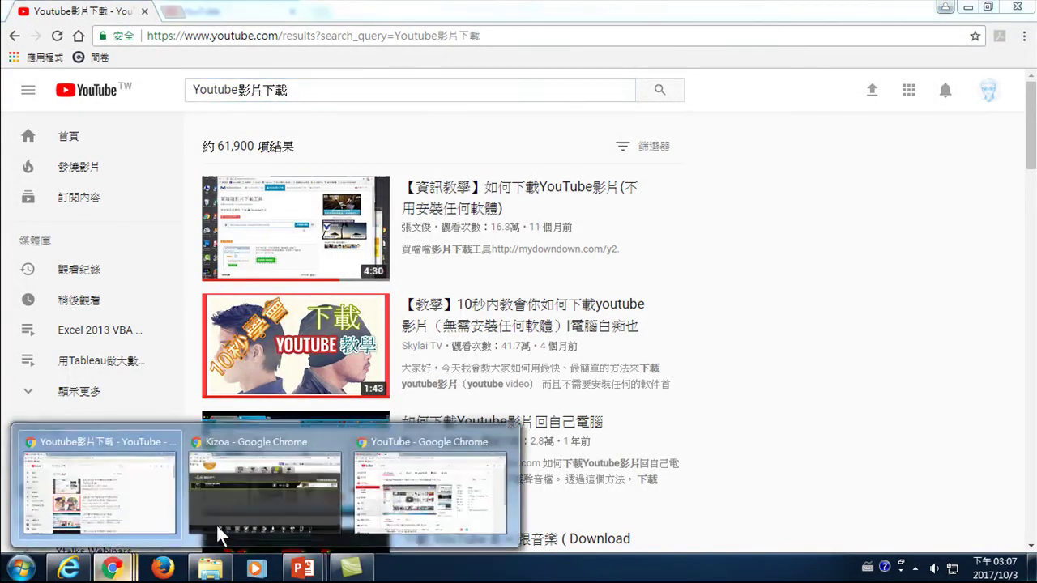
left_click(410, 501)
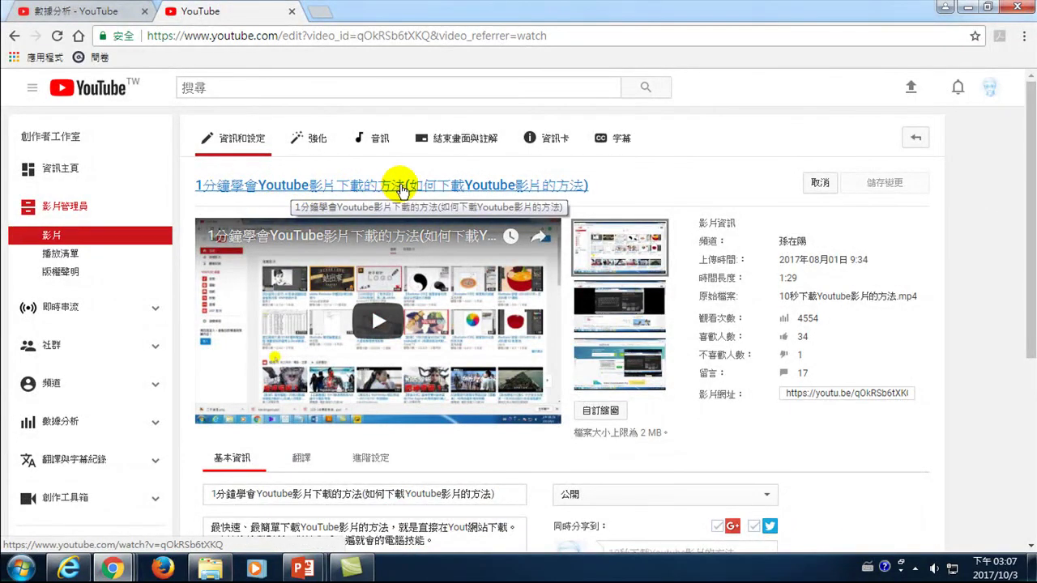
mouse_move(113, 567)
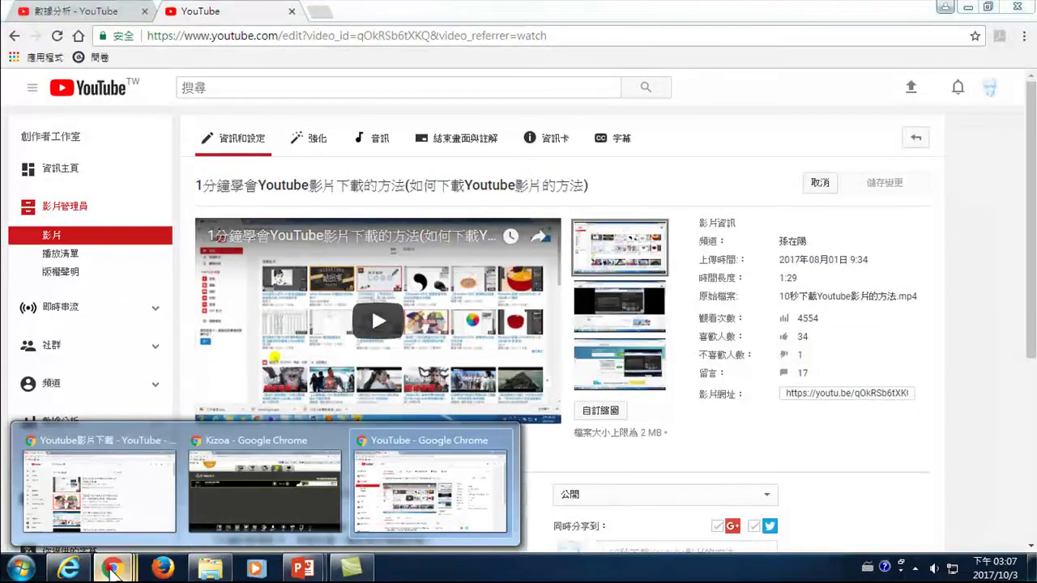
left_click(151, 495)
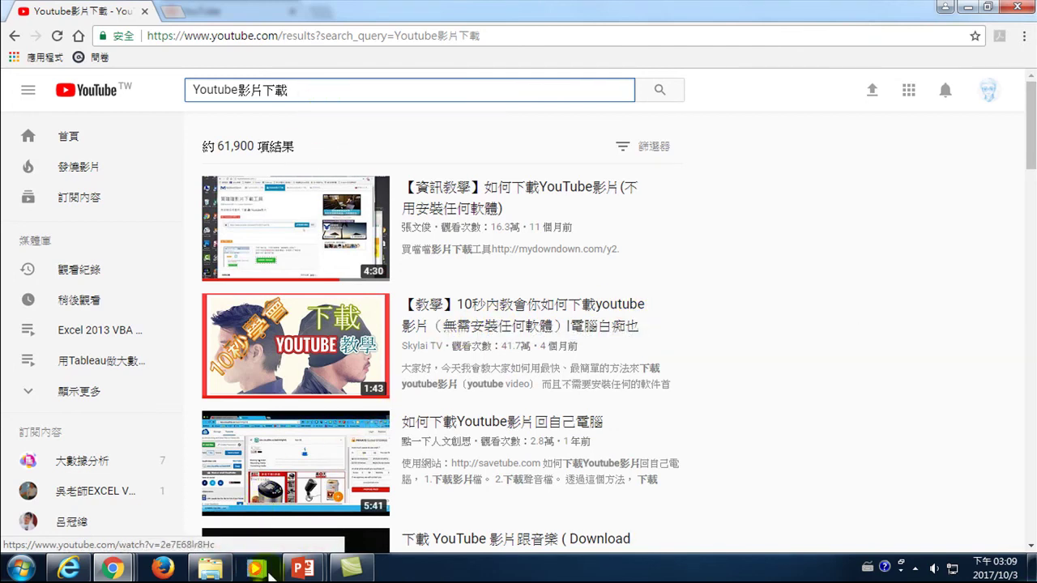
left_click(116, 569)
left_click(364, 507)
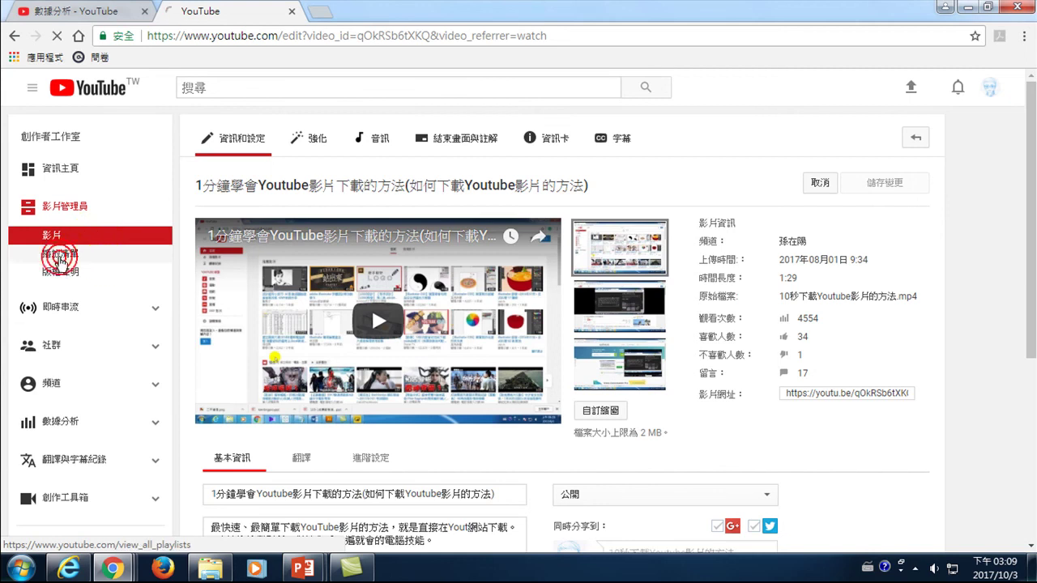
- Open the Visio 視覺圖表設計(II) playlist from the channel's playlists
scroll(344, 388, "down", 2)
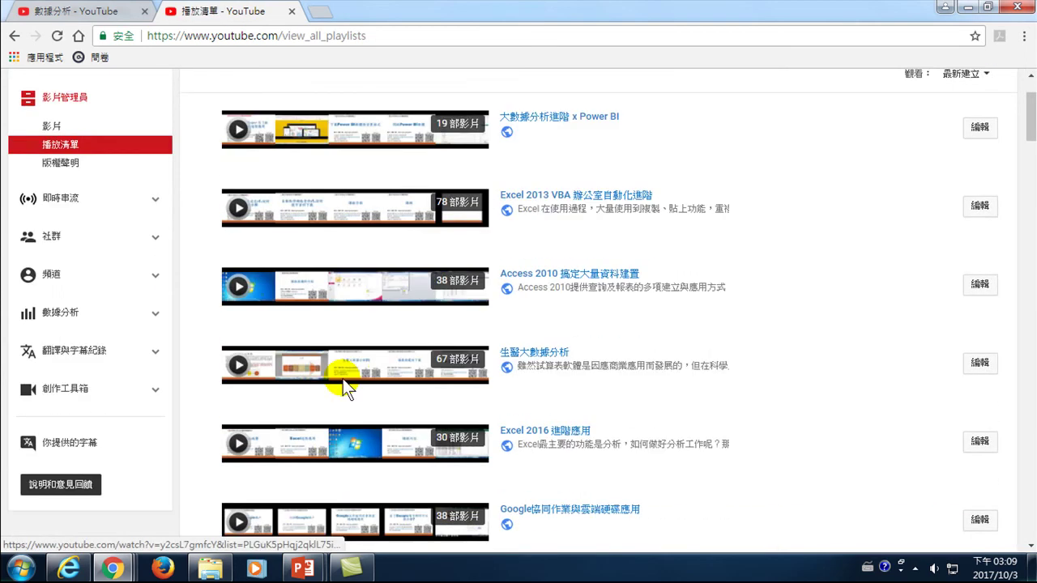
scroll(344, 381, "down", 4)
scroll(364, 372, "down", 2)
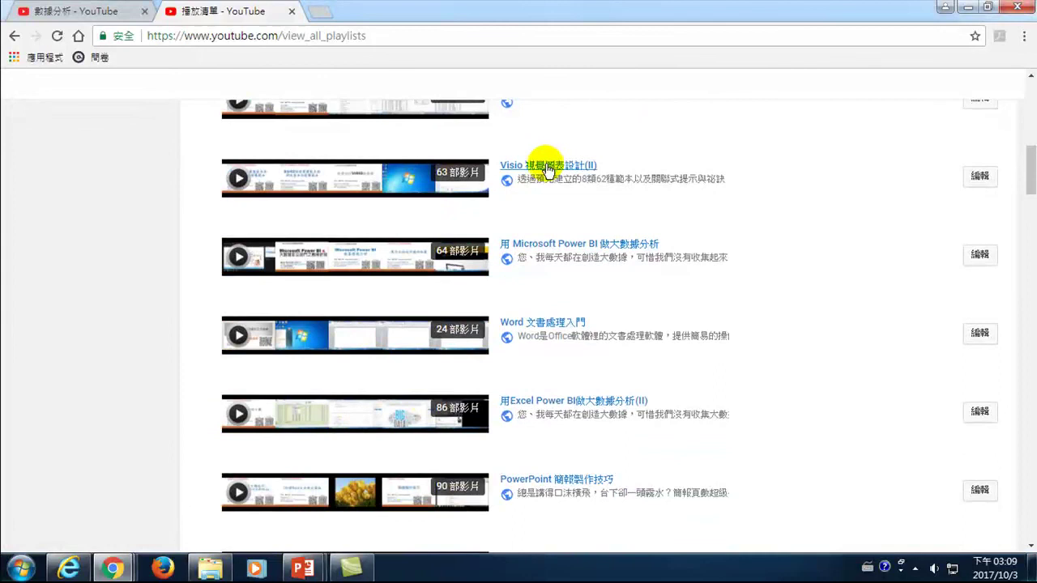
left_click(559, 167)
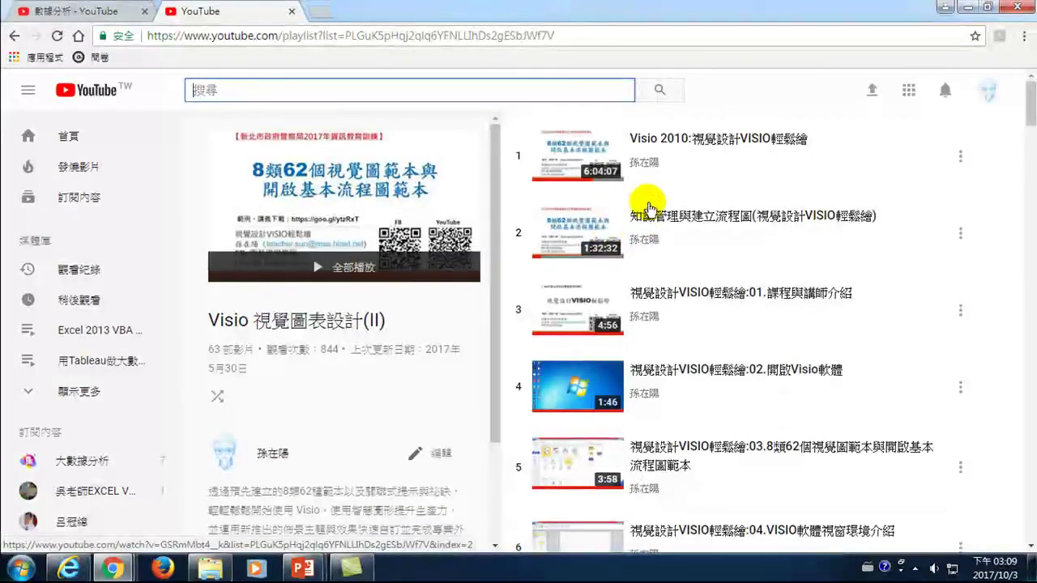
- Play and pause the playlist video 04.VISIO軟體視窗環境介紹, then go back to the search results
scroll(660, 235, "down", 4)
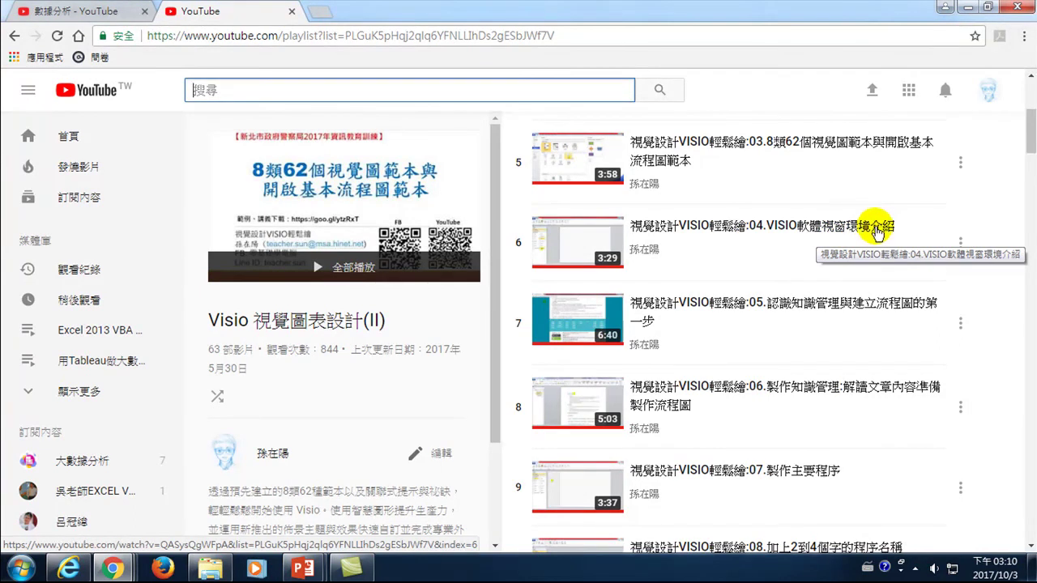
left_click(738, 228)
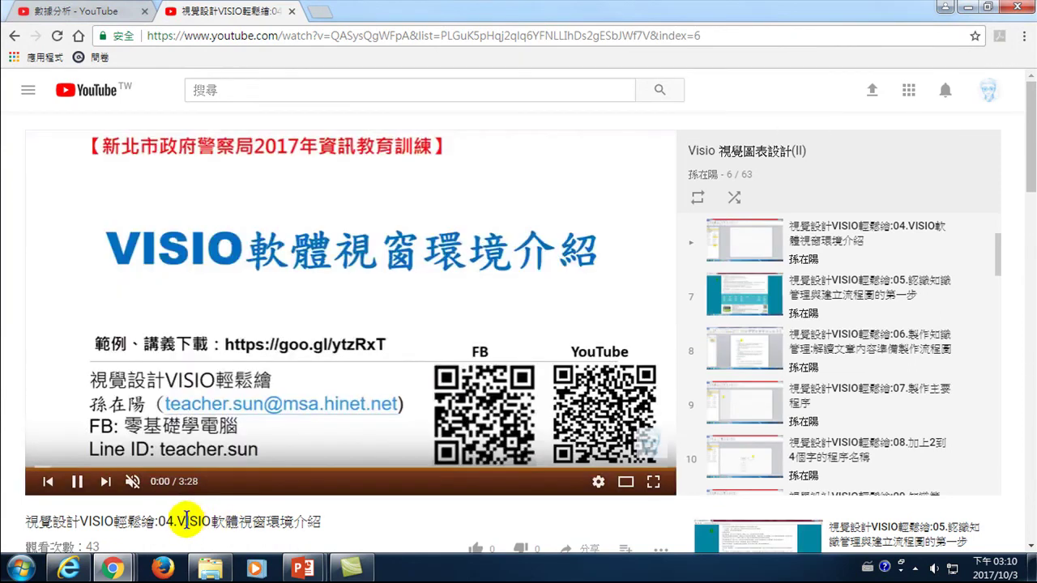
left_click_drag(177, 522, 279, 524)
scroll(338, 526, "down", 1)
left_click(348, 235)
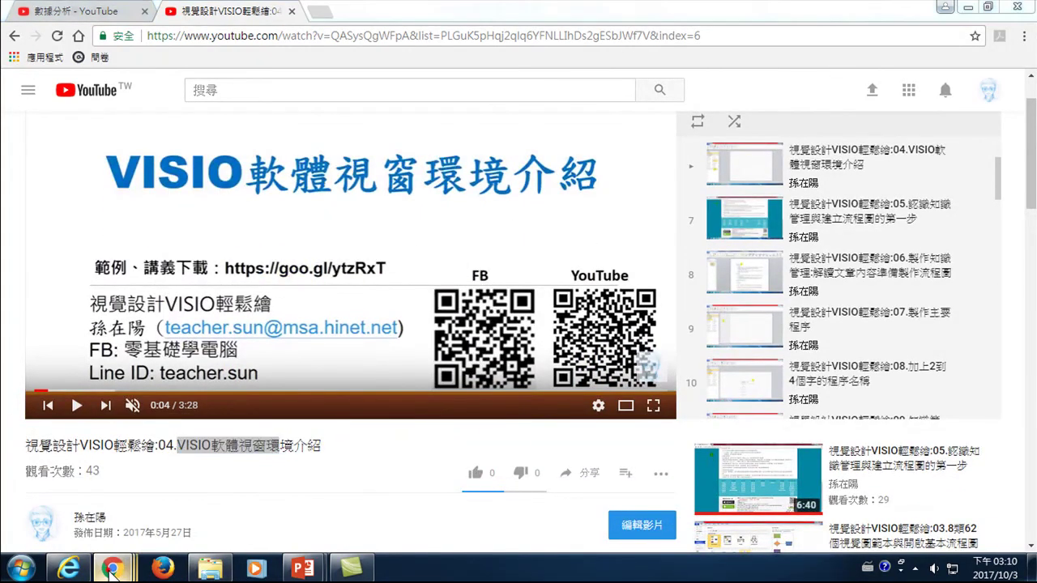
mouse_move(113, 568)
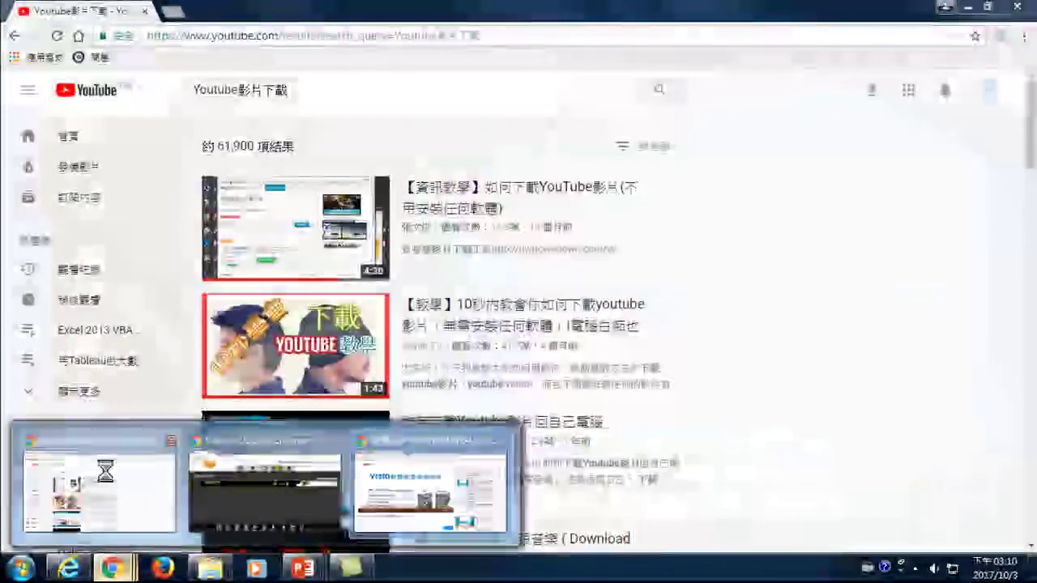
left_click(105, 472)
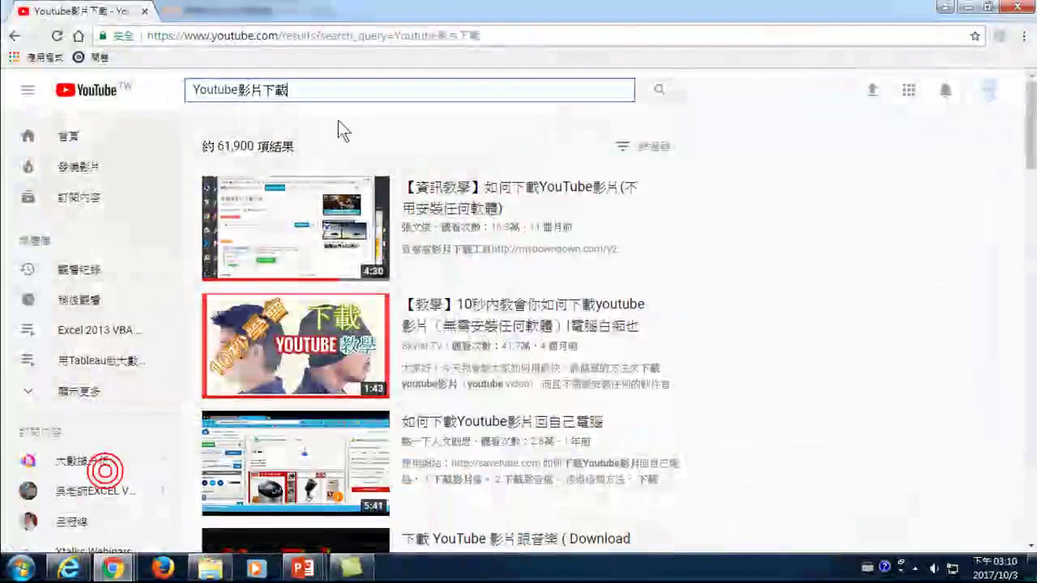
- Search YouTube for 'Visio 視窗介紹' and scroll through the Visio lesson videos and playlists
left_click(306, 88)
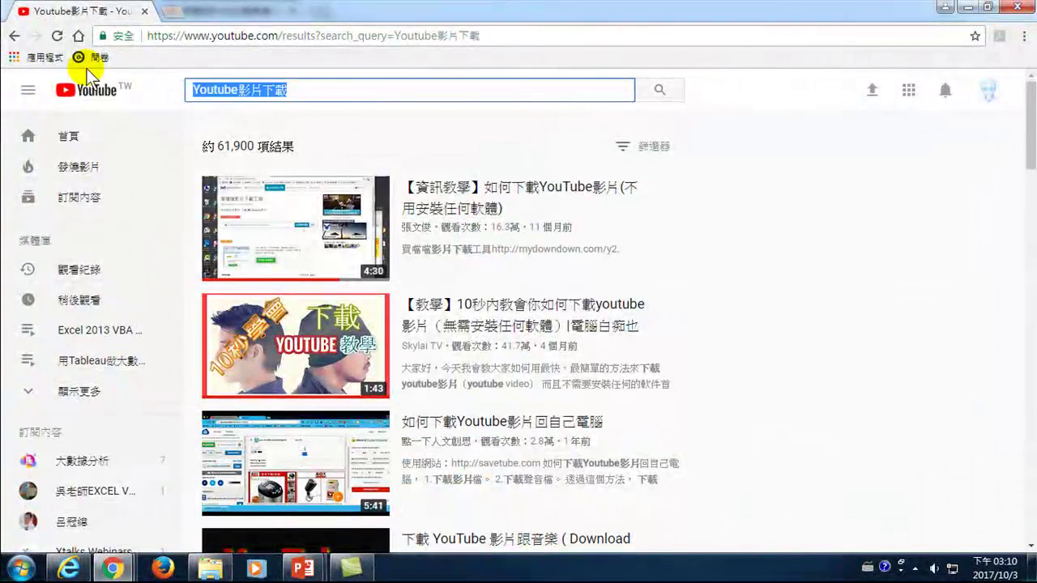
type("Visio ")
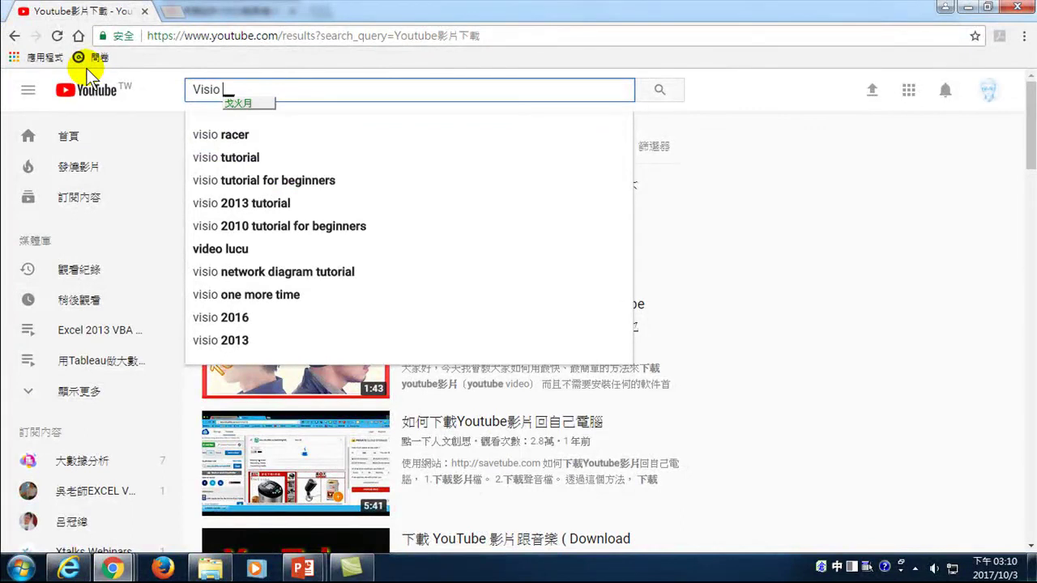
type("視窗介紹")
key("Return")
key("Return")
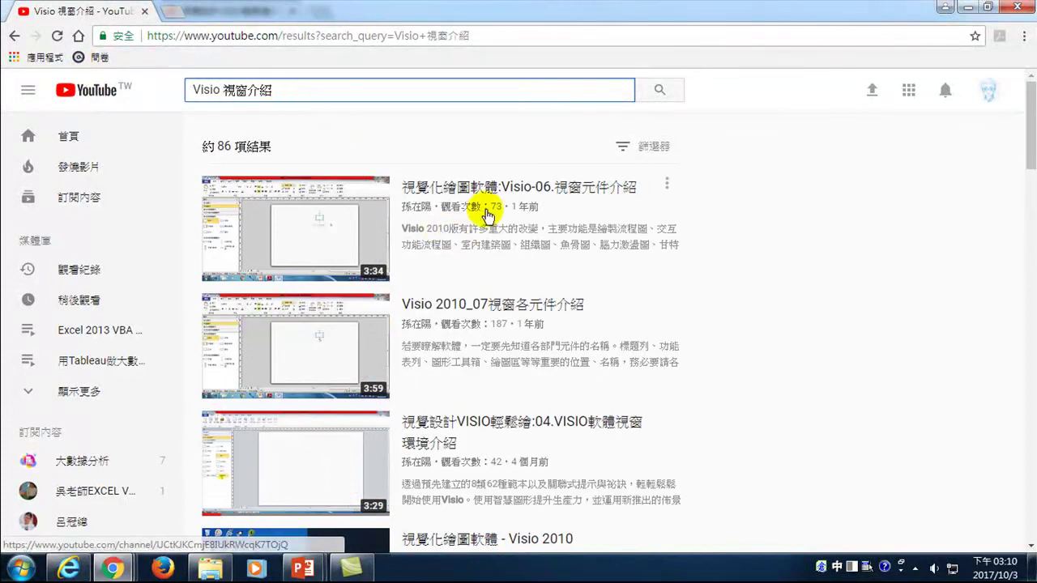
scroll(505, 357, "down", 3)
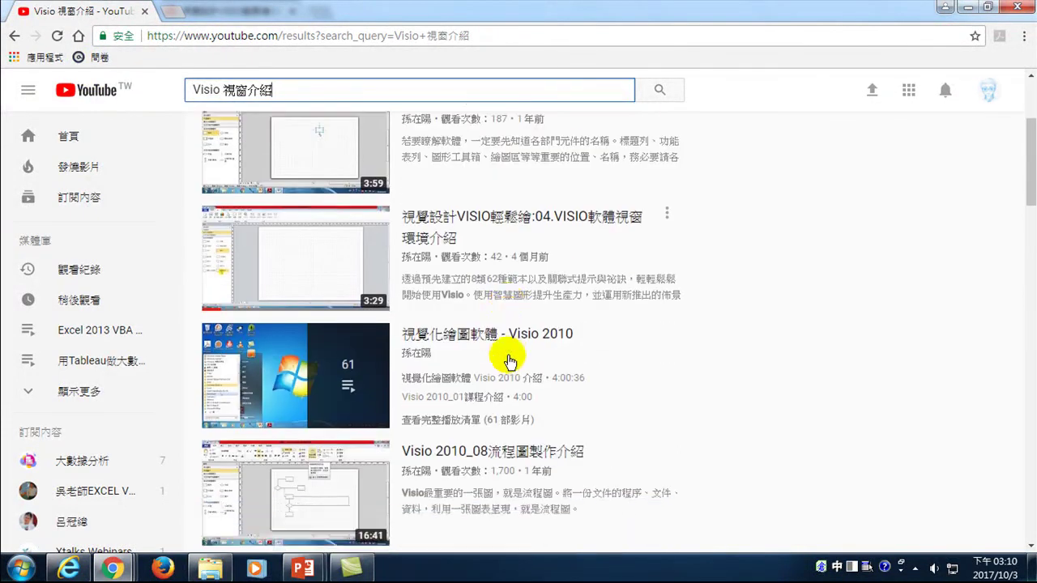
scroll(523, 207, "down", 2)
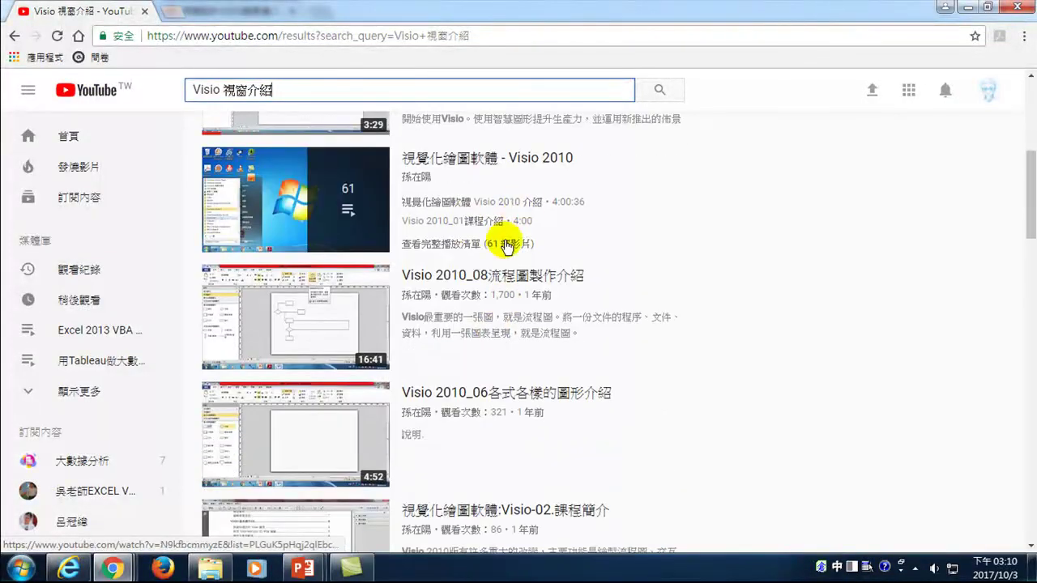
scroll(488, 333, "down", 2)
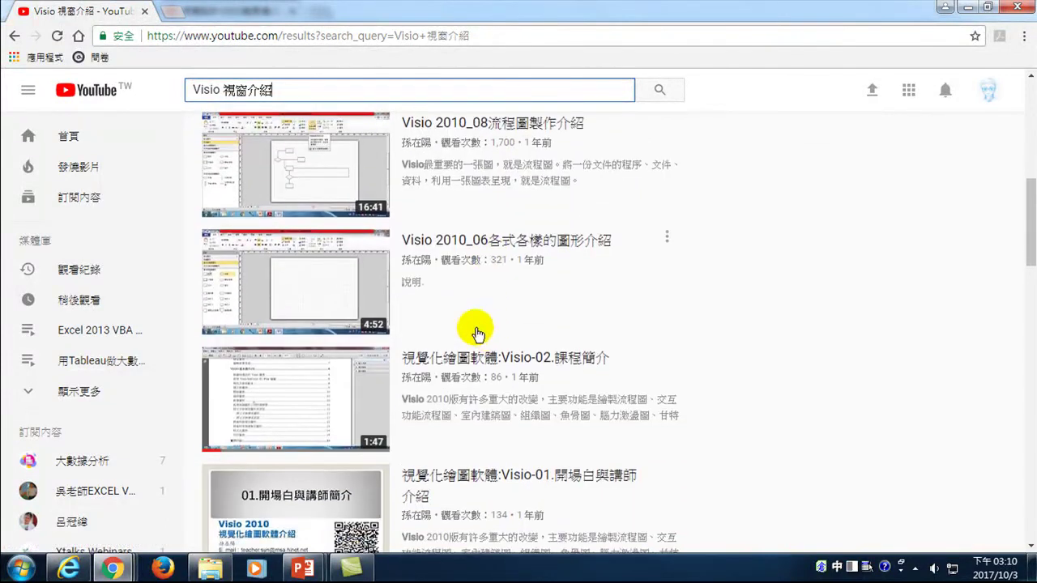
scroll(433, 335, "down", 1)
scroll(451, 364, "down", 4)
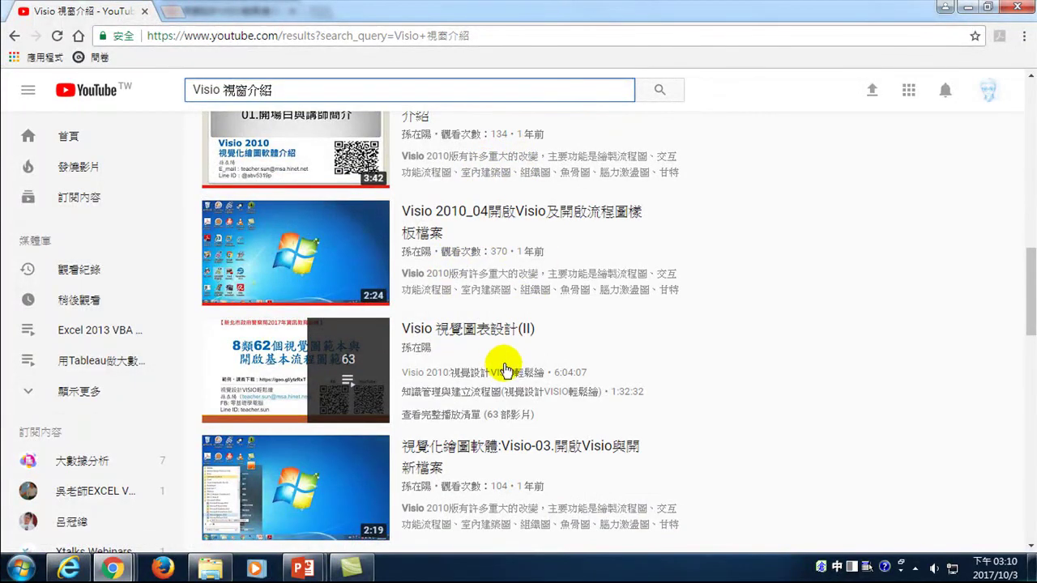
scroll(505, 413, "down", 1)
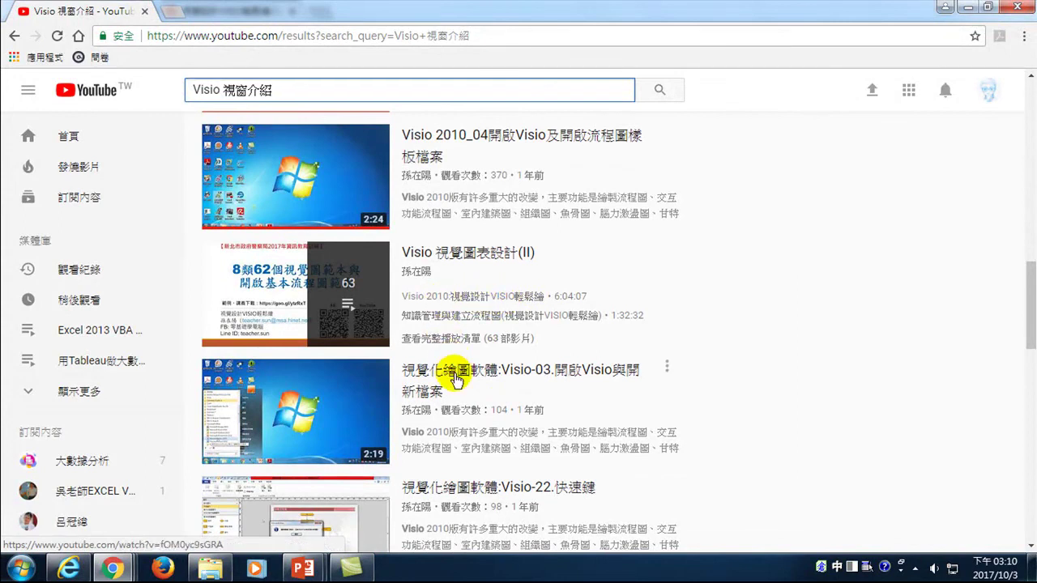
scroll(456, 377, "down", 3)
scroll(456, 399, "down", 5)
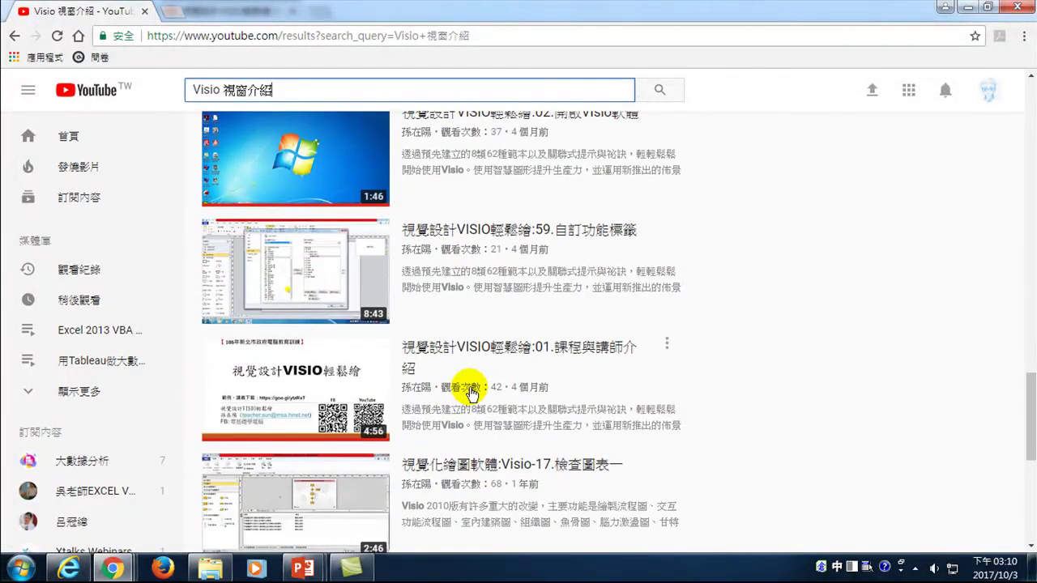
scroll(472, 392, "down", 2)
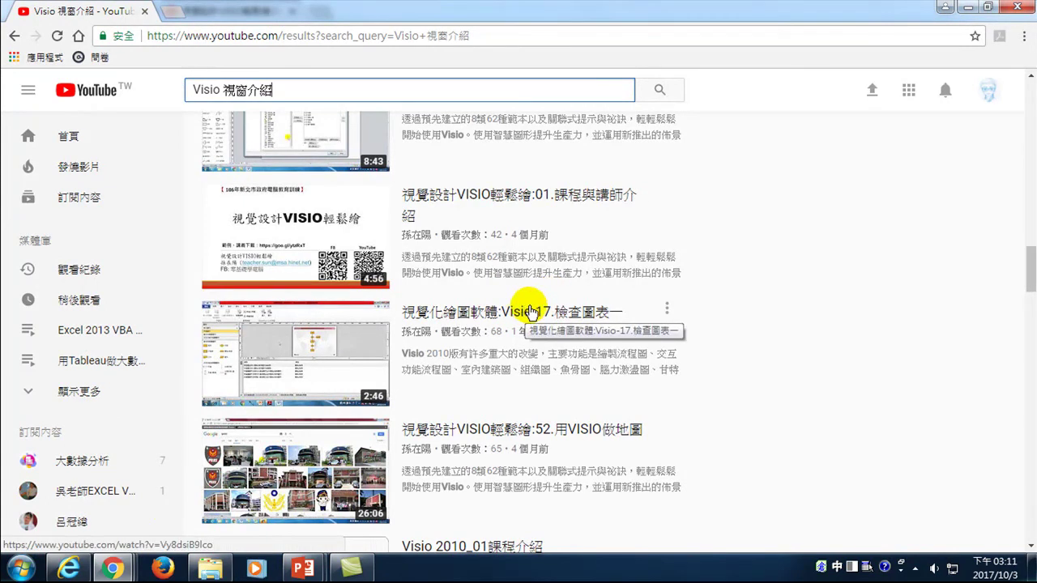
- Return to the lesson 04 watch page, then open a new Chrome window on a blank tab
mouse_move(113, 569)
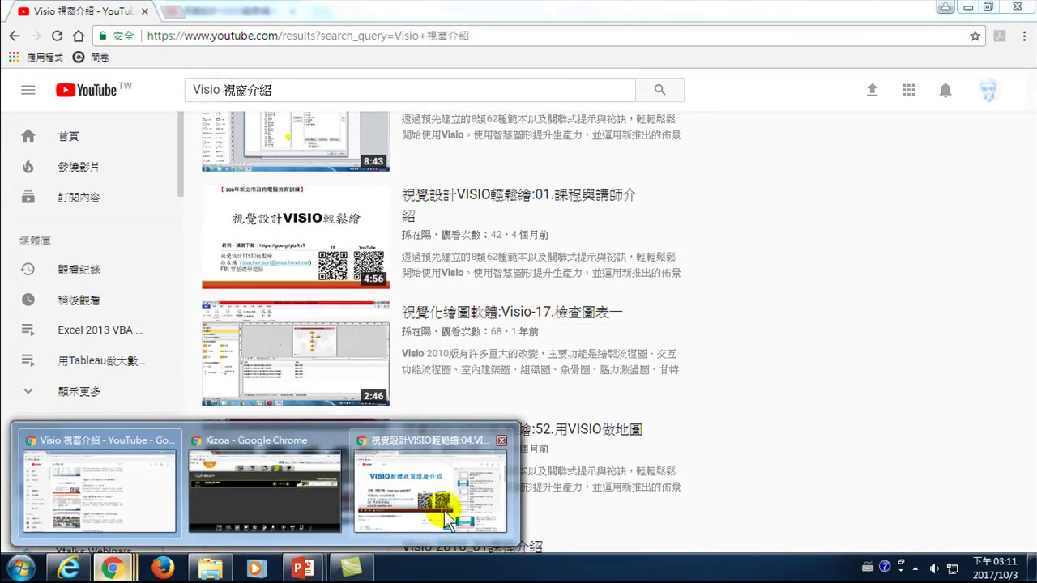
left_click(448, 518)
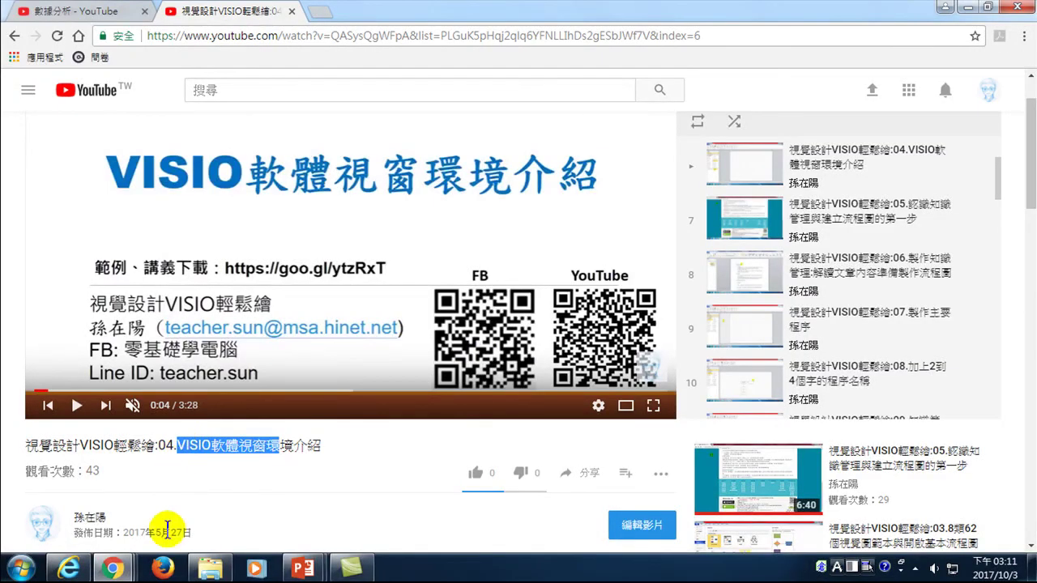
mouse_move(112, 569)
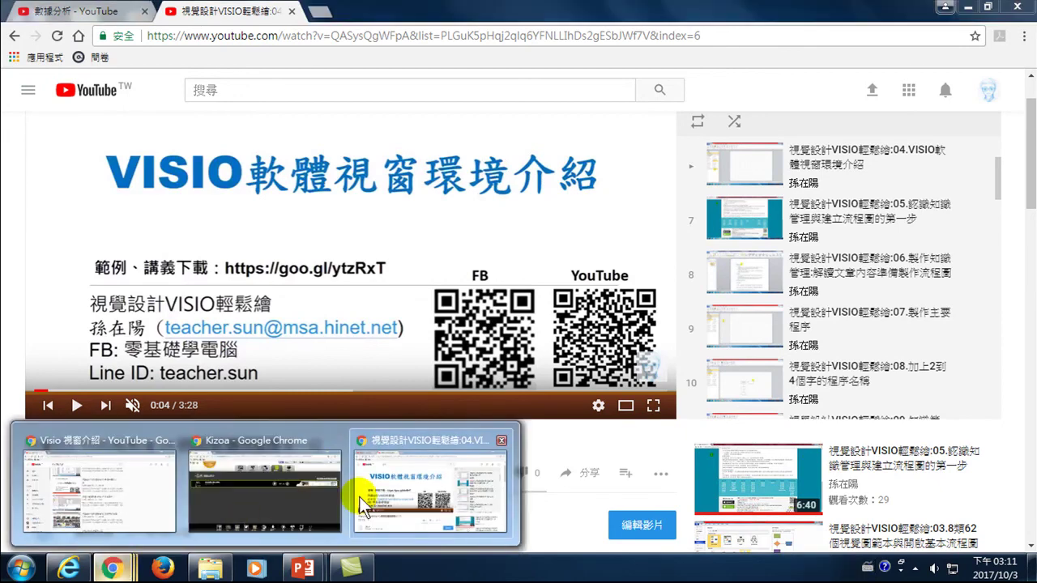
mouse_move(344, 499)
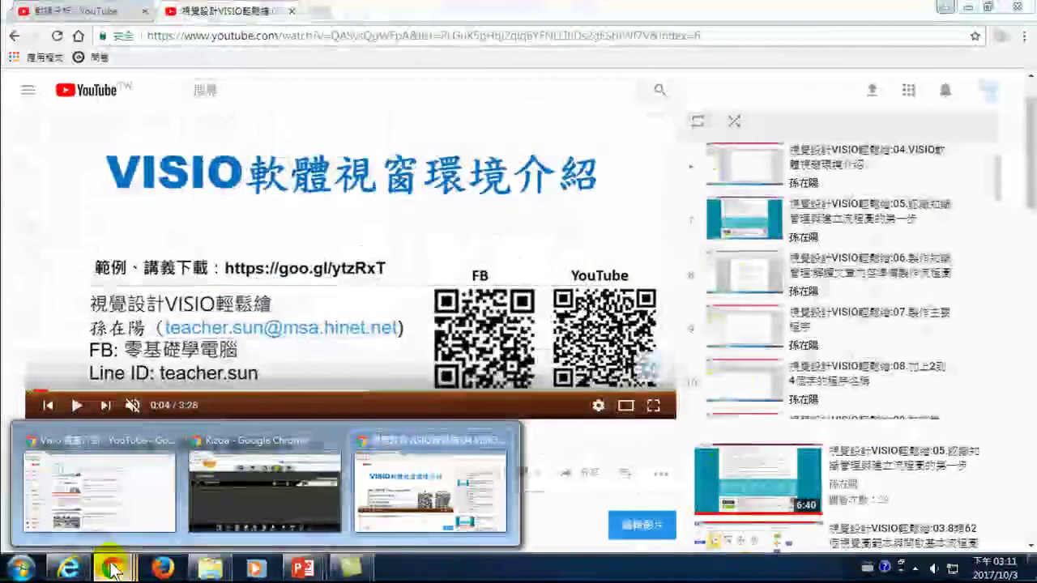
middle_click(112, 568)
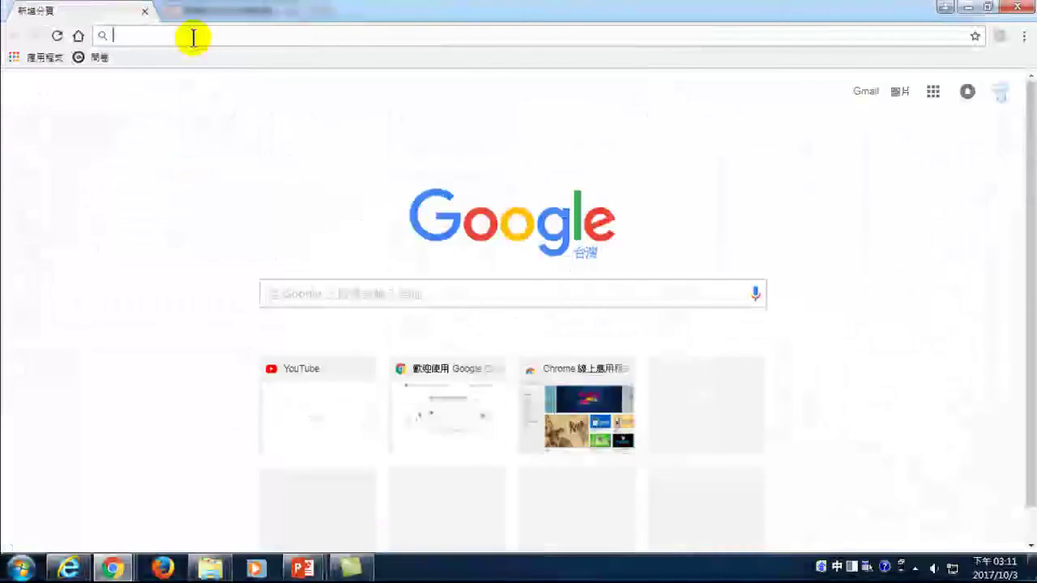
- Search Google for 'google trend' and open the top result, Google 搜尋趨勢
type("t")
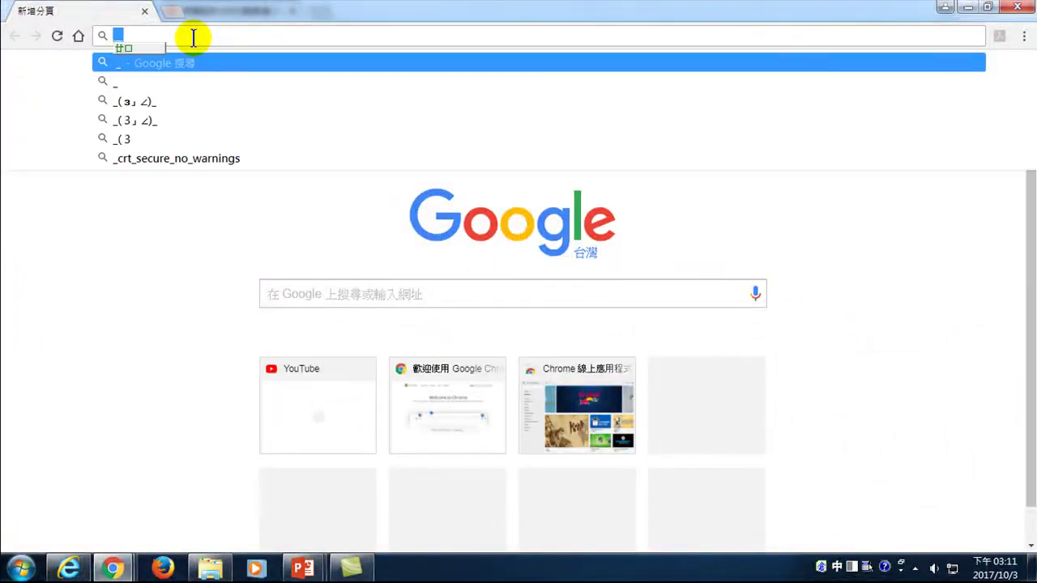
key("BackSpace")
key("ctrl+space")
type("t")
key("BackSpace")
type("g")
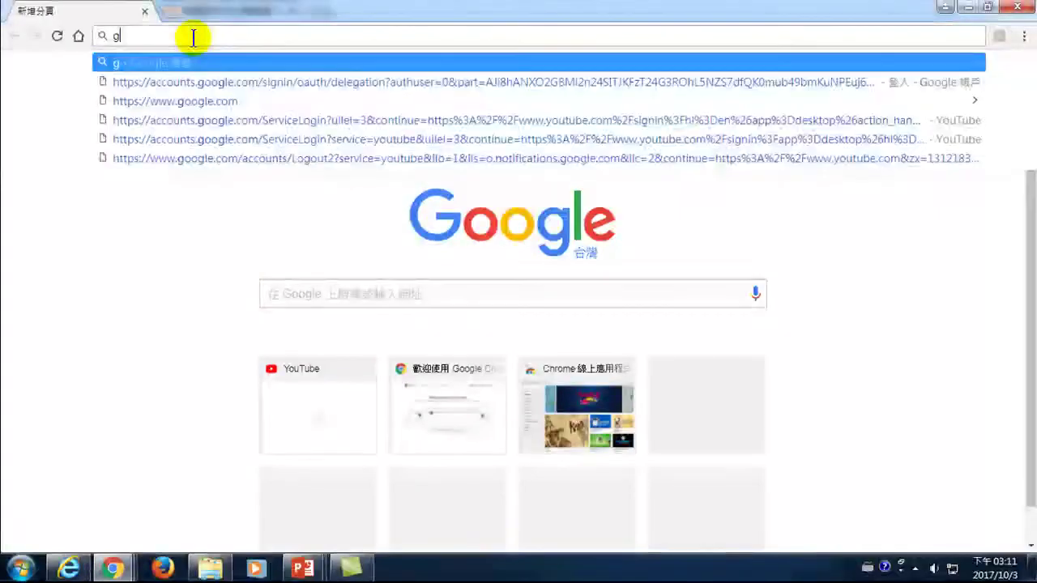
type("oogle trend")
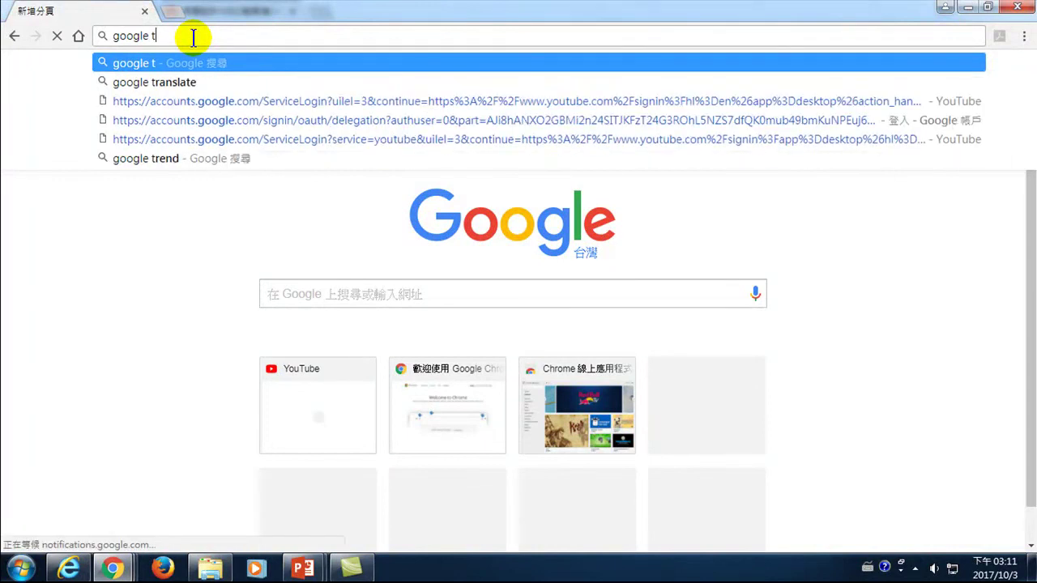
key("Return")
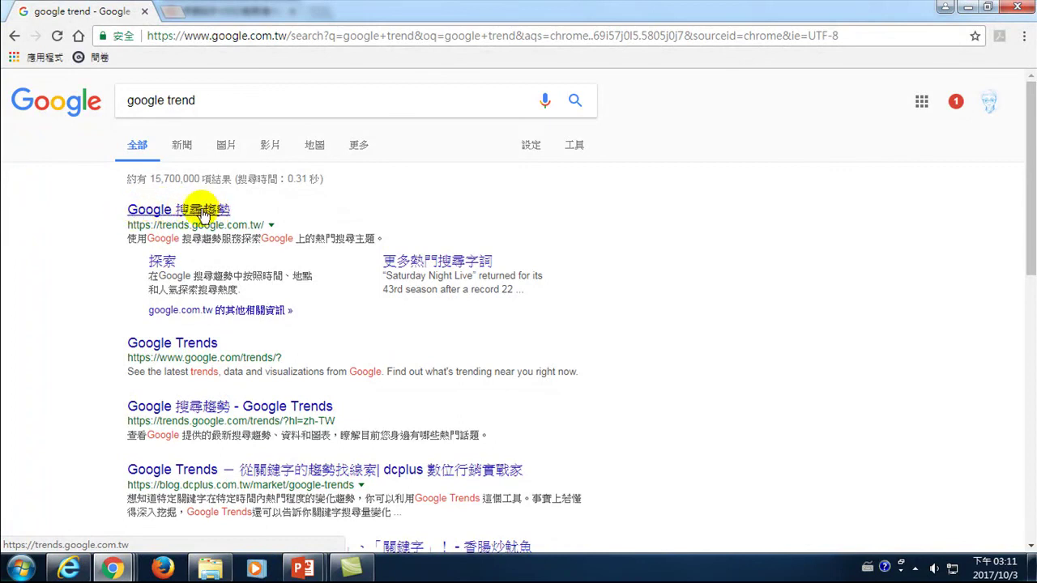
left_click(201, 210)
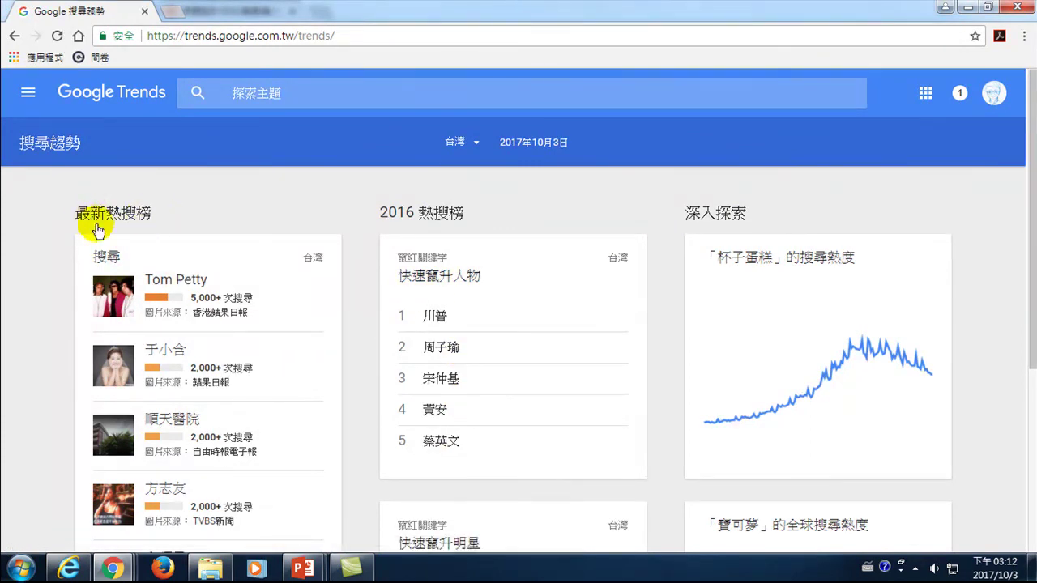
- Skim Taiwan's trending-search cards, then select the 探索主題 search box
scroll(213, 343, "down", 2)
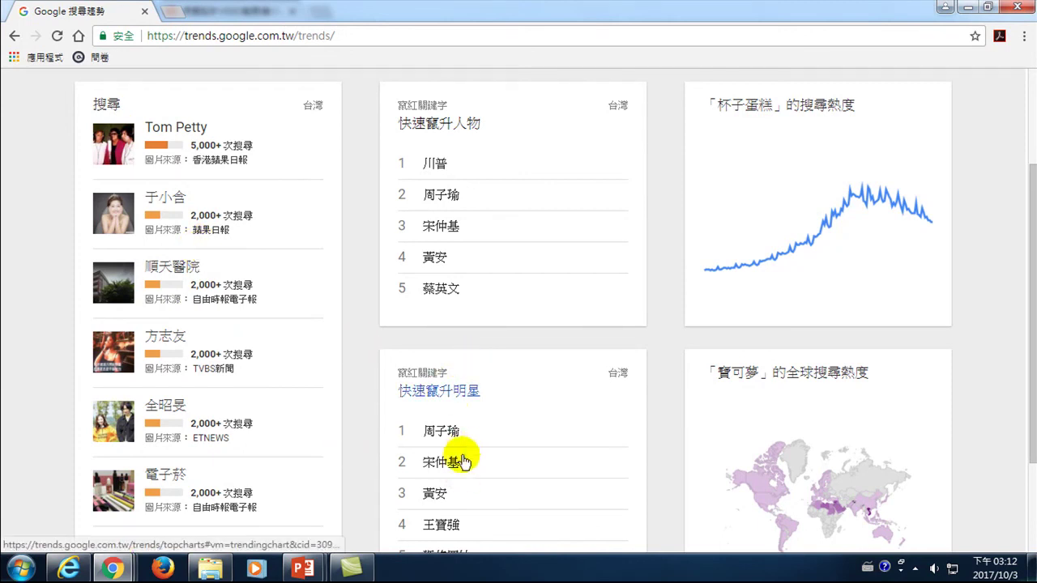
scroll(470, 438, "down", 2)
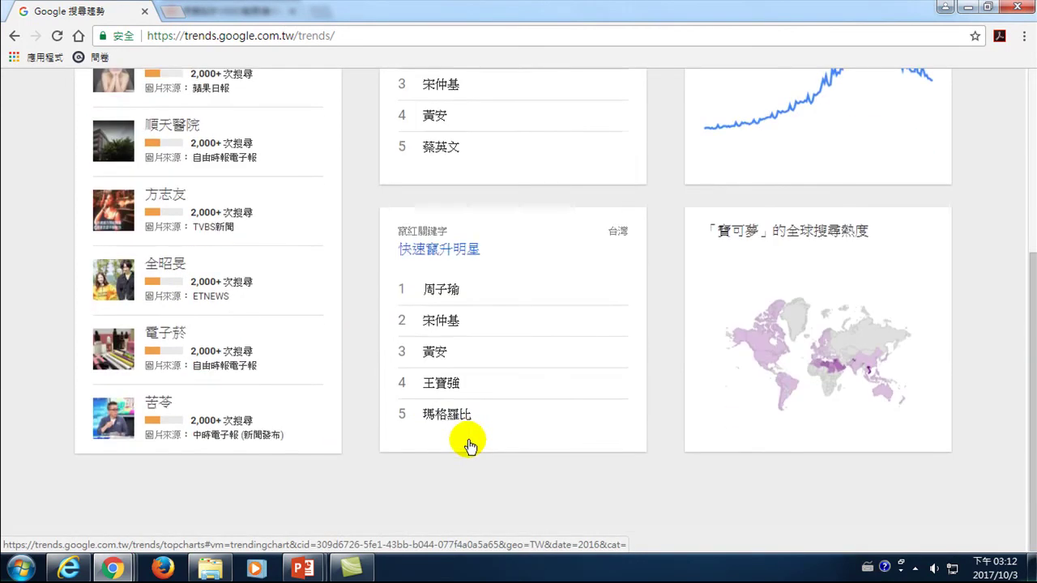
scroll(472, 369, "up", 4)
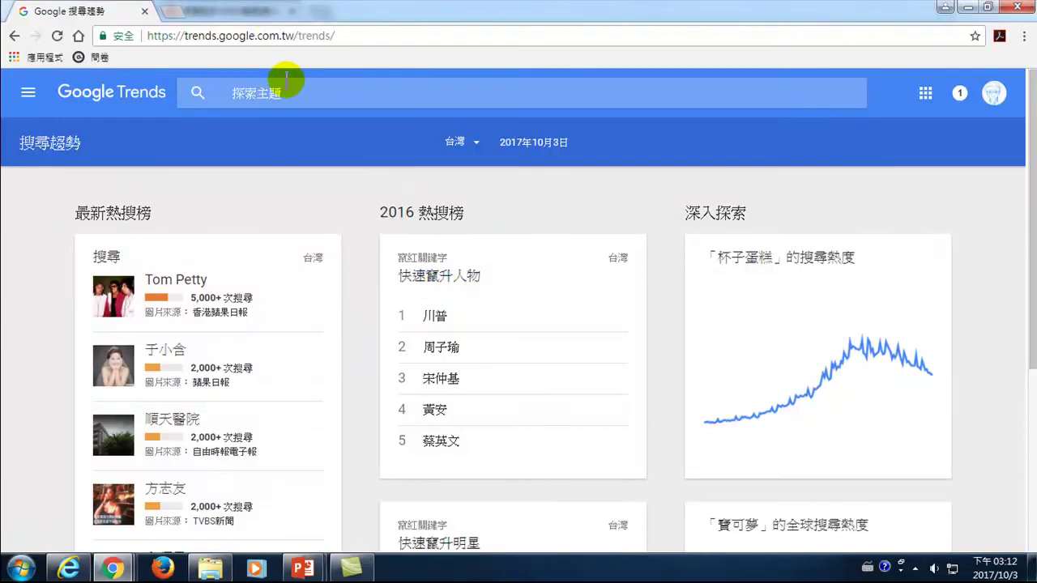
left_click(288, 84)
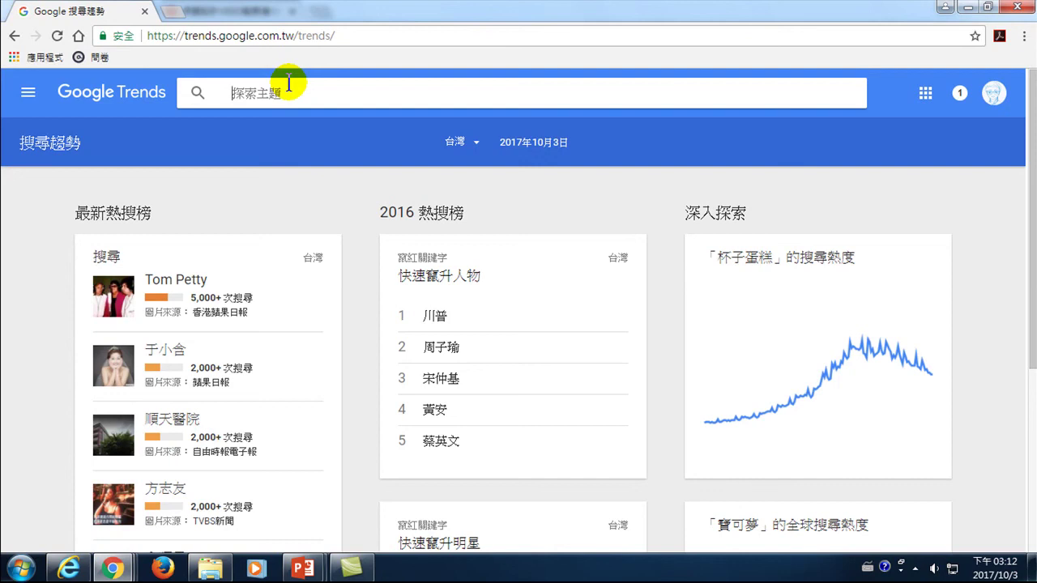
type("太安")
type("區公所")
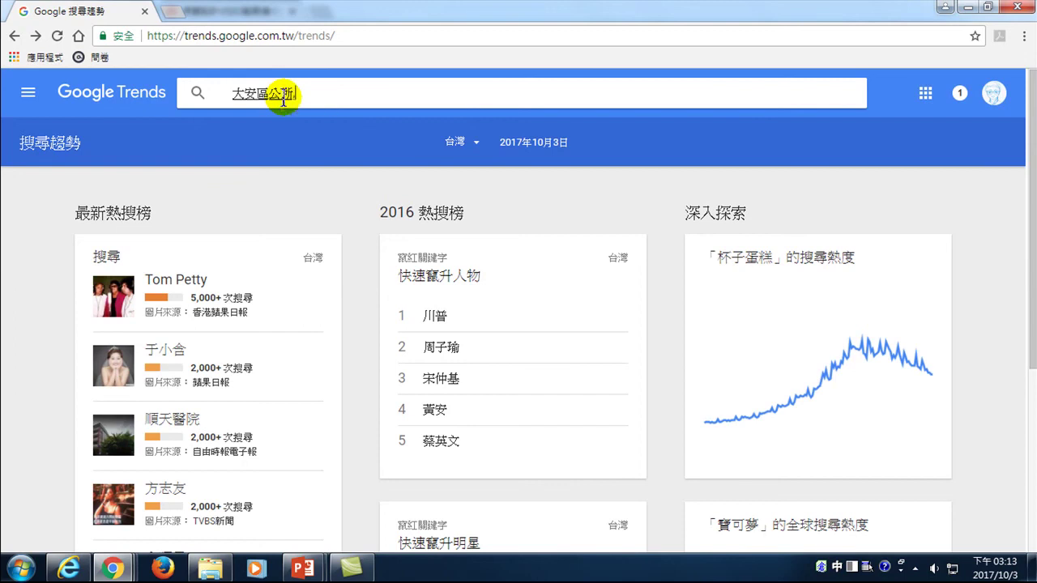
type("信義")
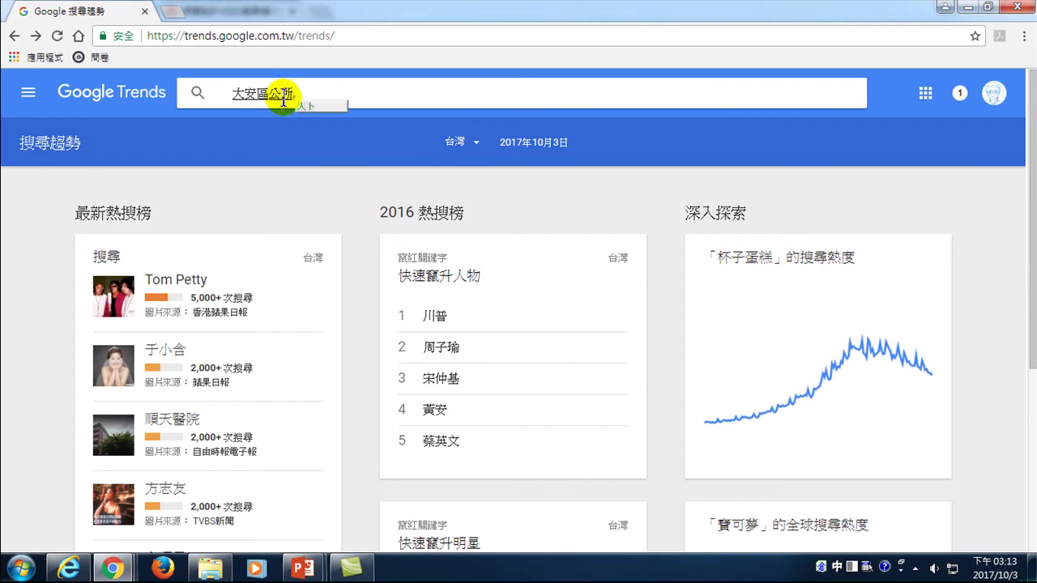
type("5")
type("區公")
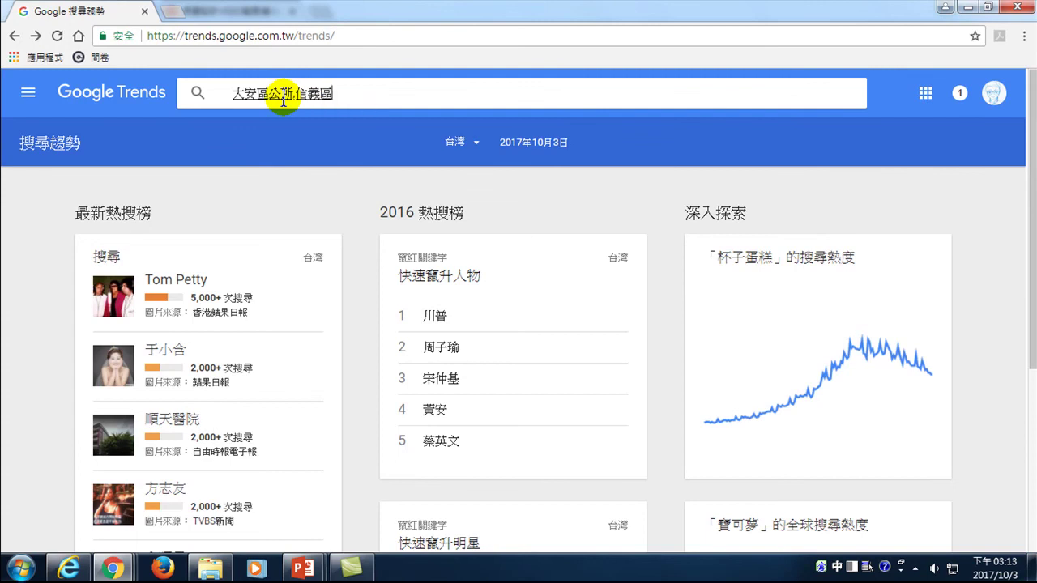
type("所")
key("Return")
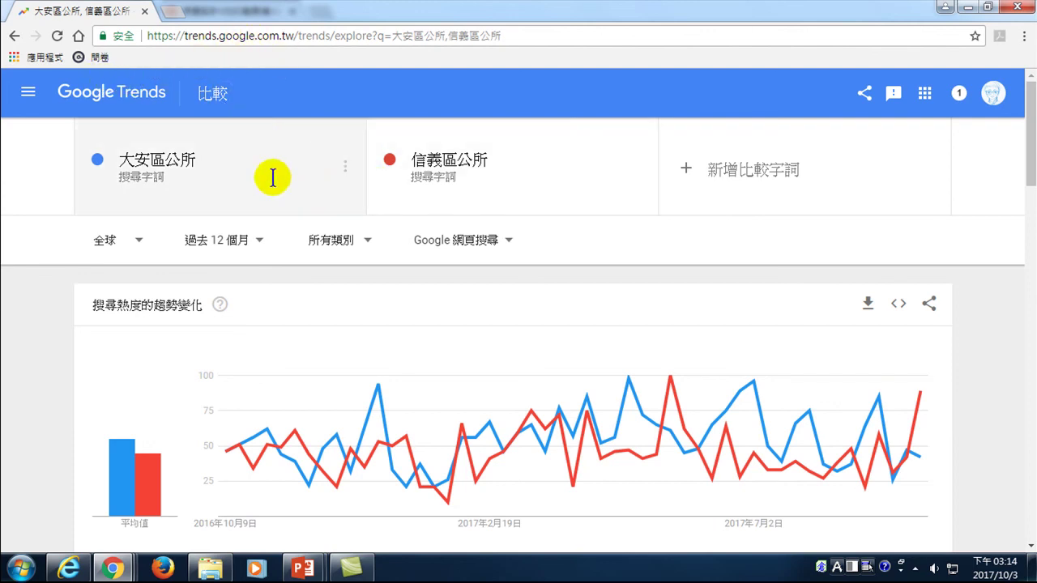
left_click(359, 34)
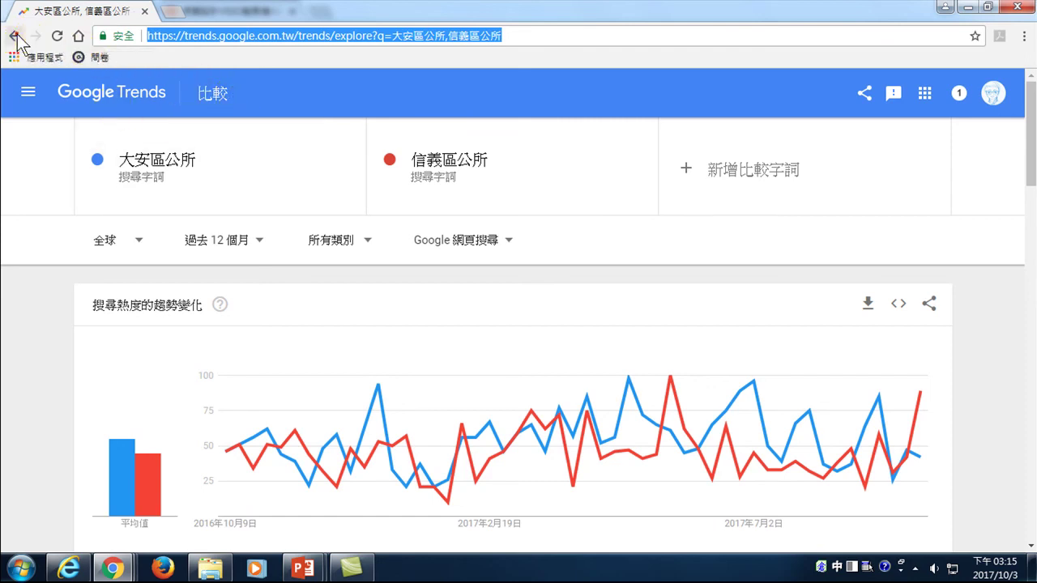
left_click(16, 34)
left_click(285, 94)
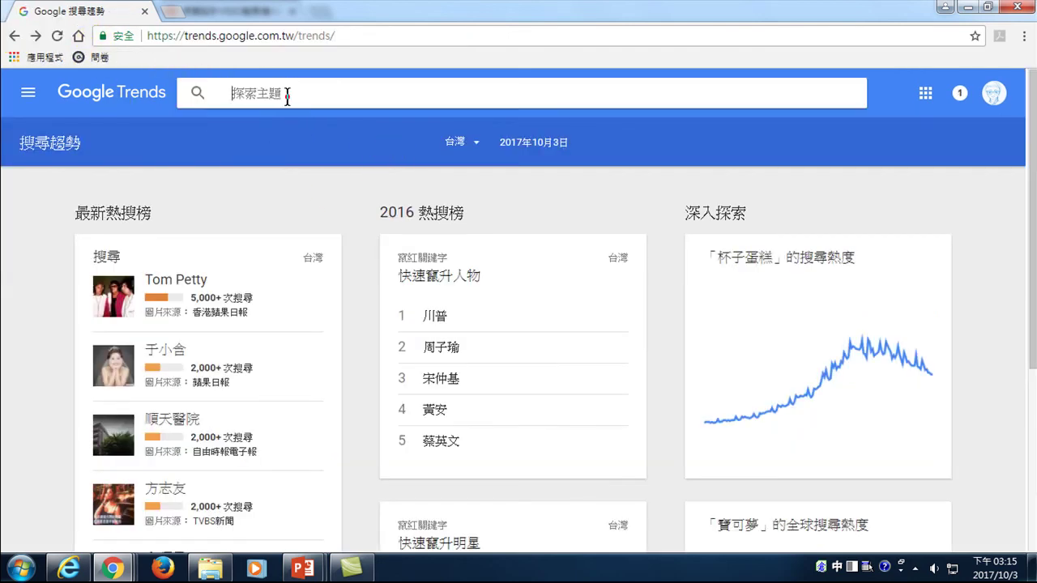
- Enter 'Powelr BI,Tableau' to compare Power BI and Tableau search interest worldwide
type("P")
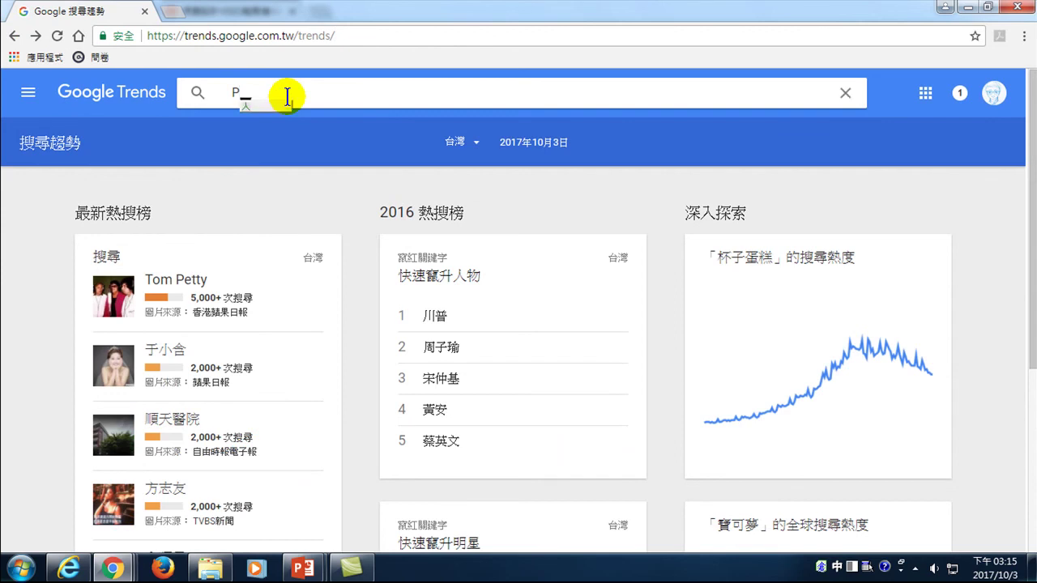
type("owelr BI")
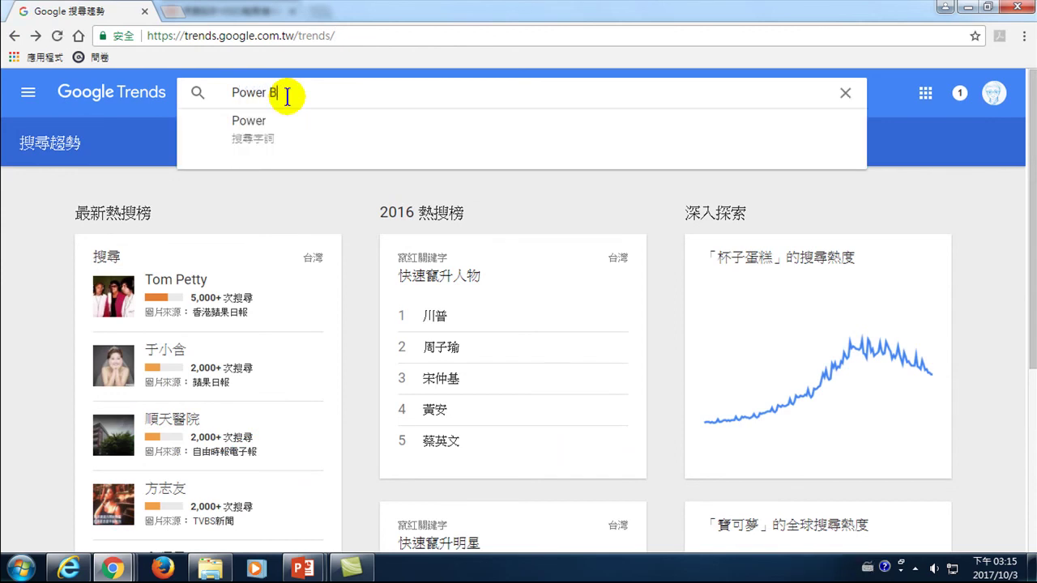
type(",Tableau")
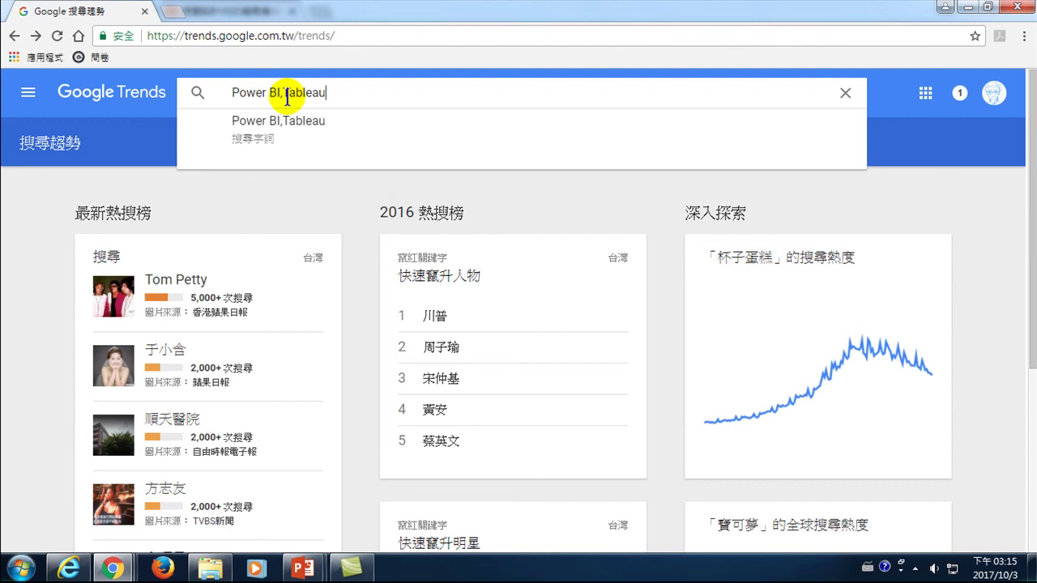
key("Return")
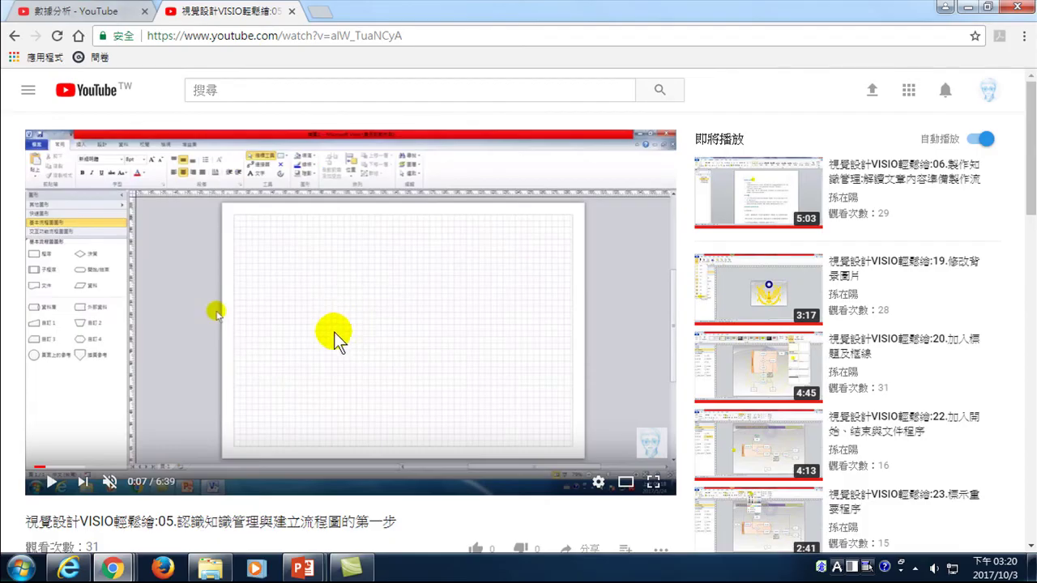
- Open the Visio lesson 05 video's watch page and start editing it
scroll(331, 341, "down", 1)
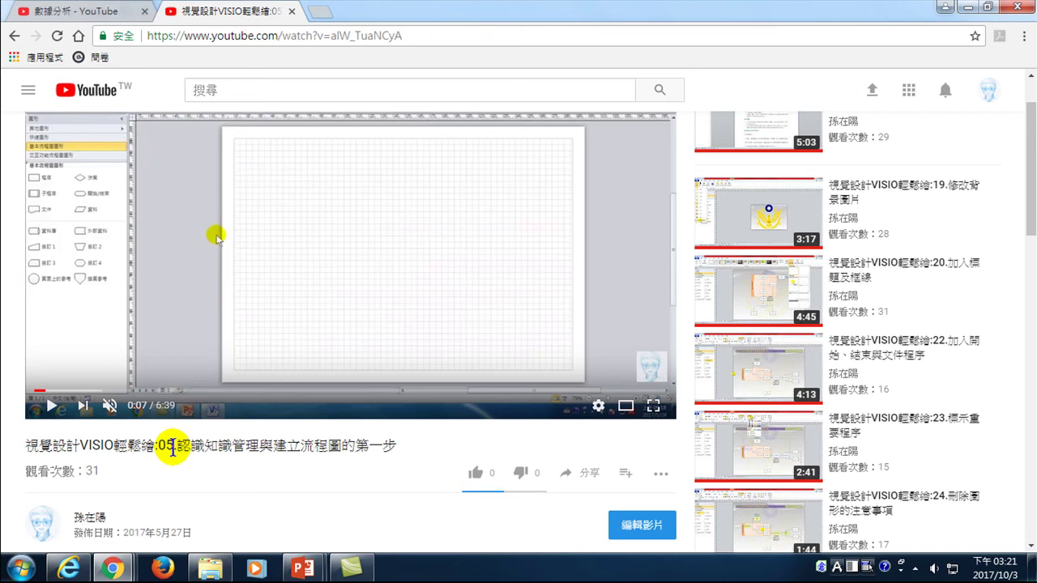
left_click(637, 528)
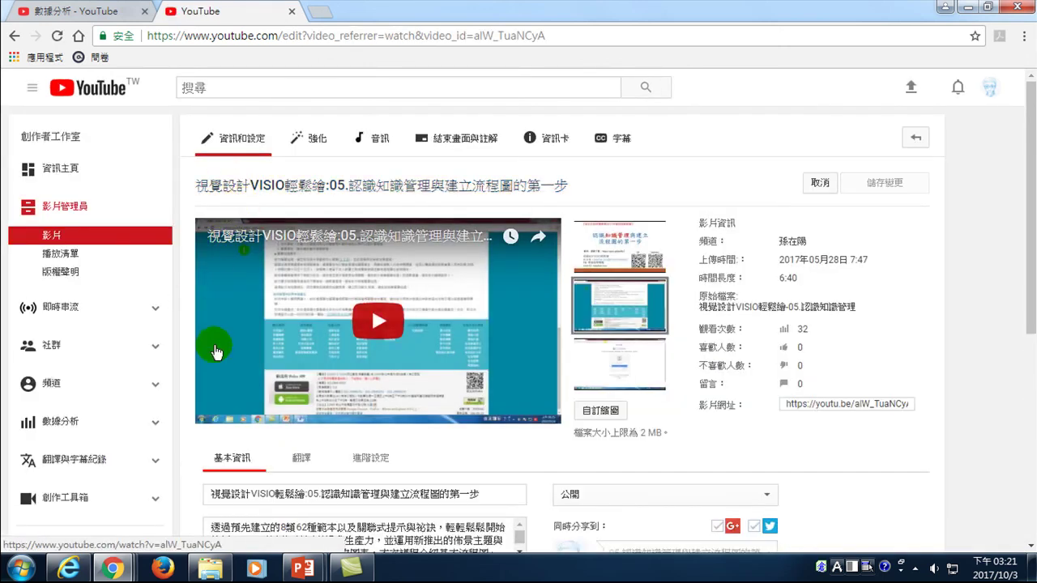
- Move 視覺設計VISIO輕鬆繪 to the title's end in parentheses and remove the leading colon
scroll(234, 415, "down", 1)
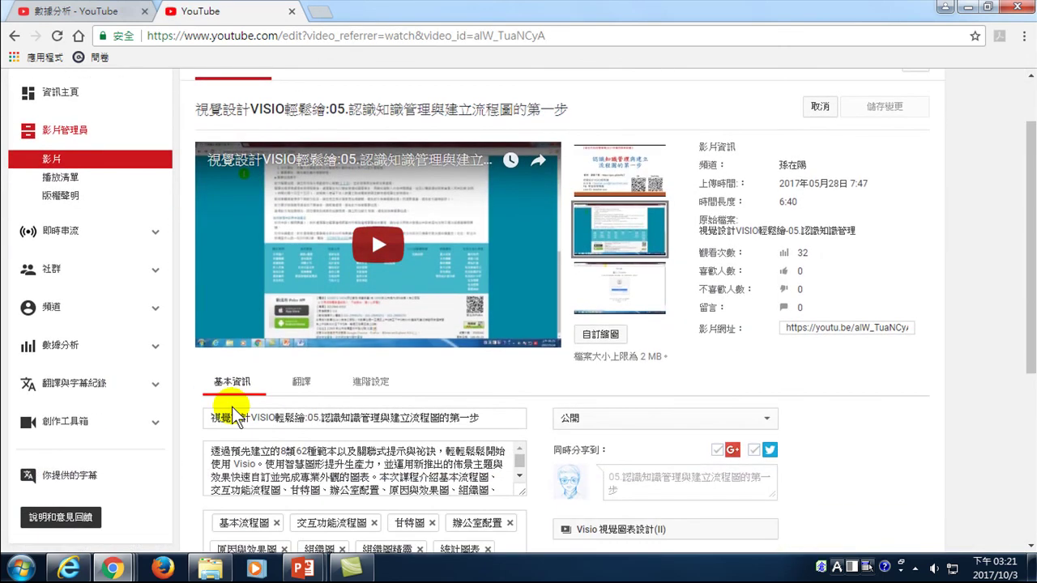
left_click(211, 418)
left_click_drag(211, 417, 305, 418)
key("ctrl+c")
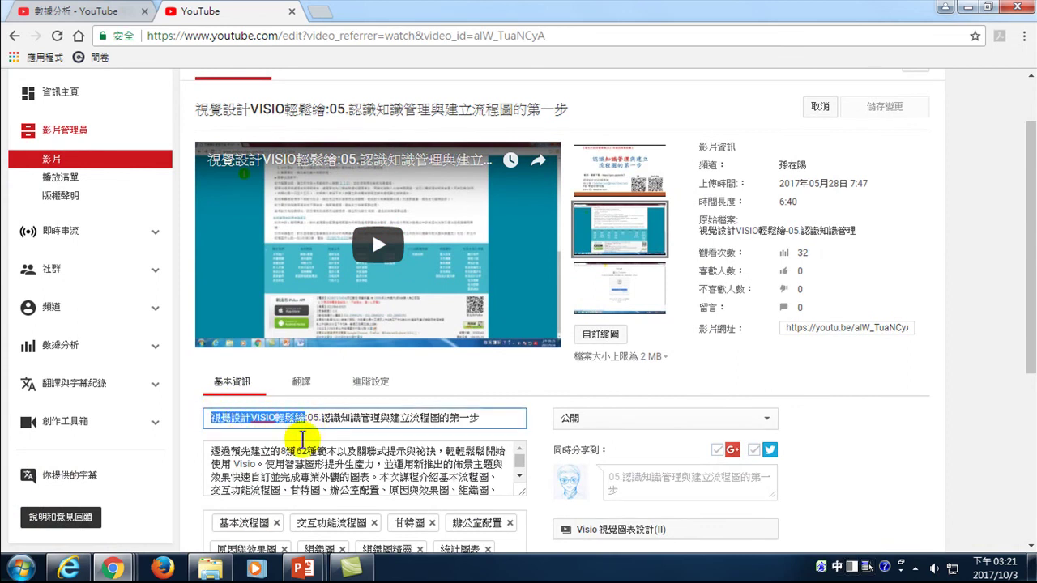
key("BackSpace")
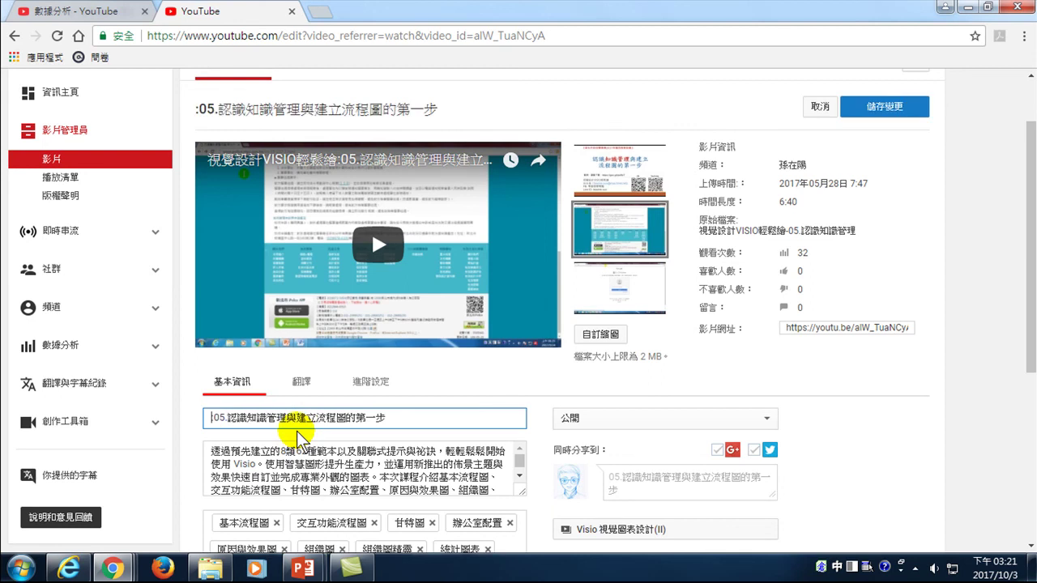
type("(")
key("ctrl+v")
type(")")
left_click(211, 418)
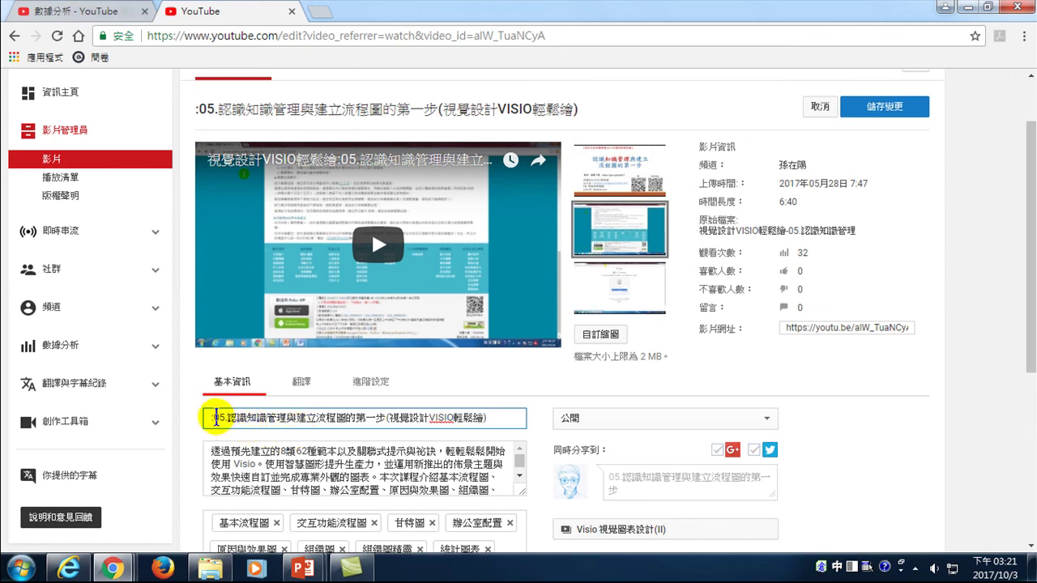
key("Delete")
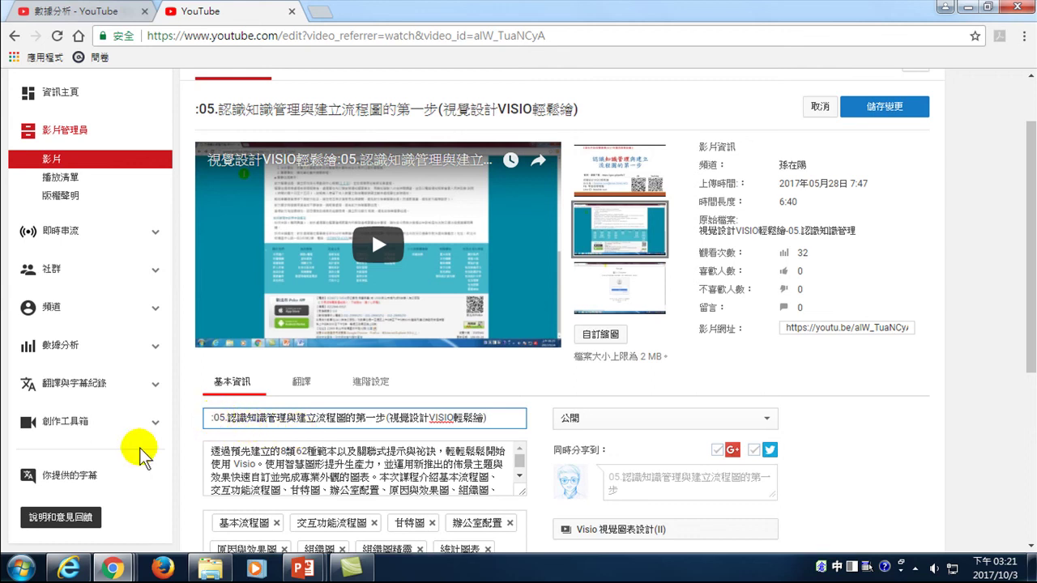
key("Right")
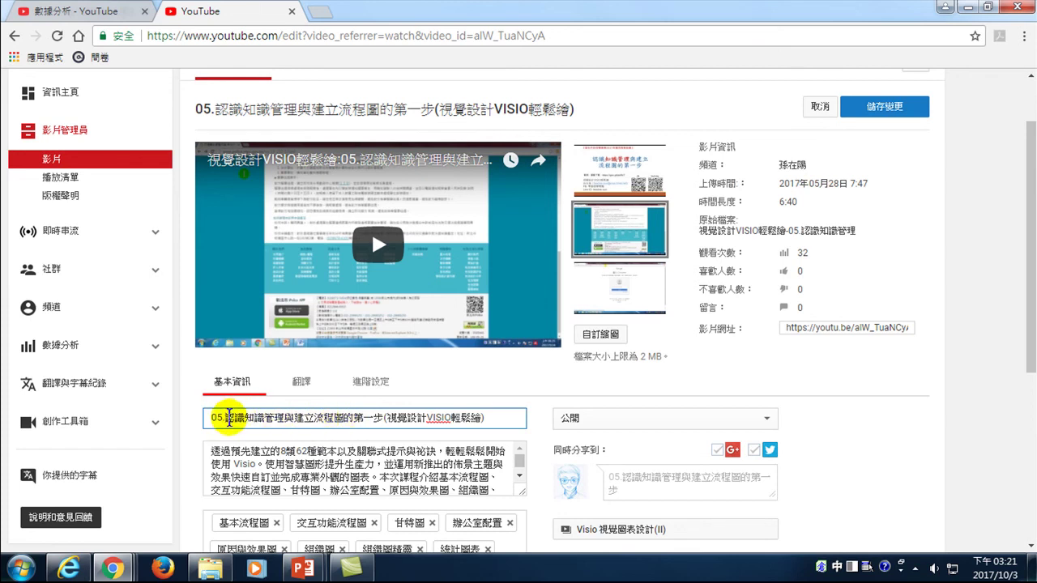
- Replace 一 with 1 in the title so it reads 第1步
left_click_drag(244, 420, 286, 421)
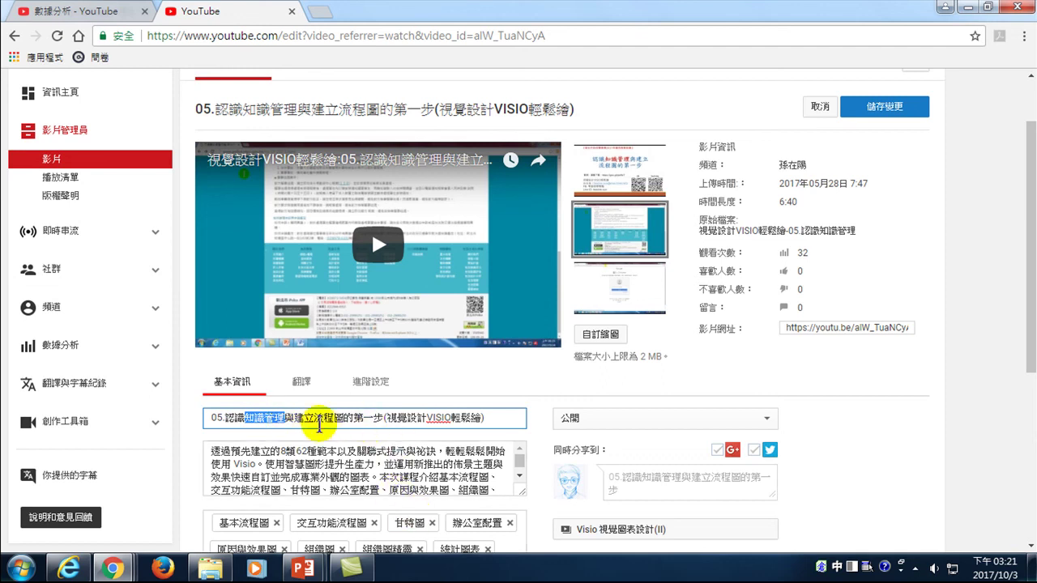
left_click_drag(315, 418, 340, 421)
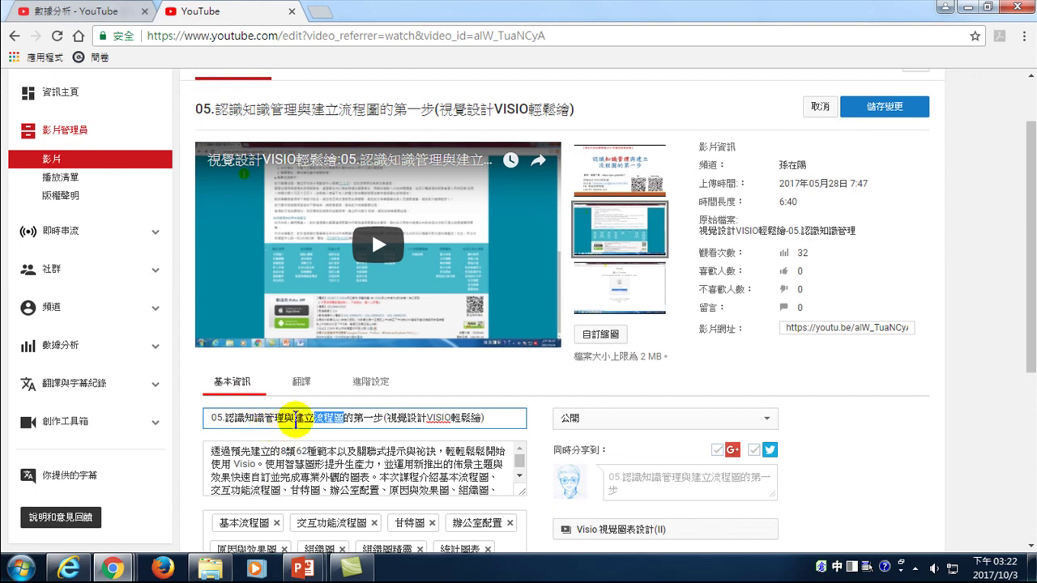
left_click_drag(244, 419, 342, 418)
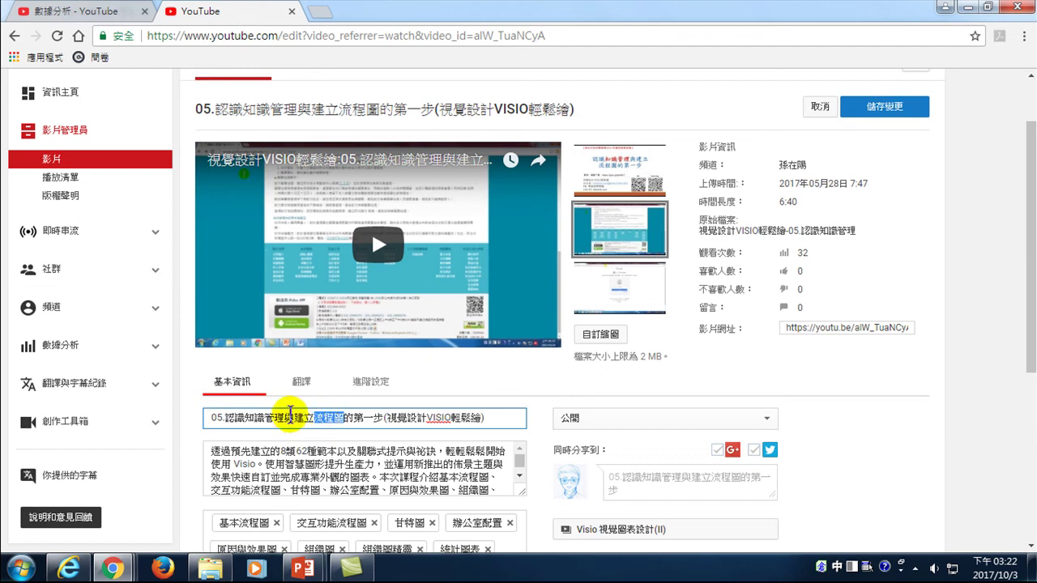
left_click(327, 415)
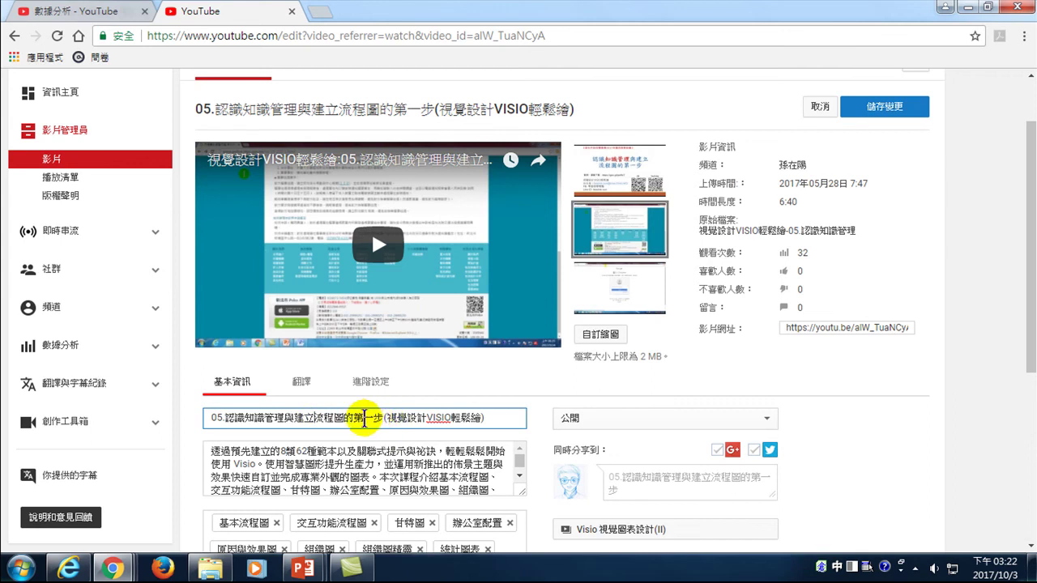
left_click_drag(363, 418, 377, 436)
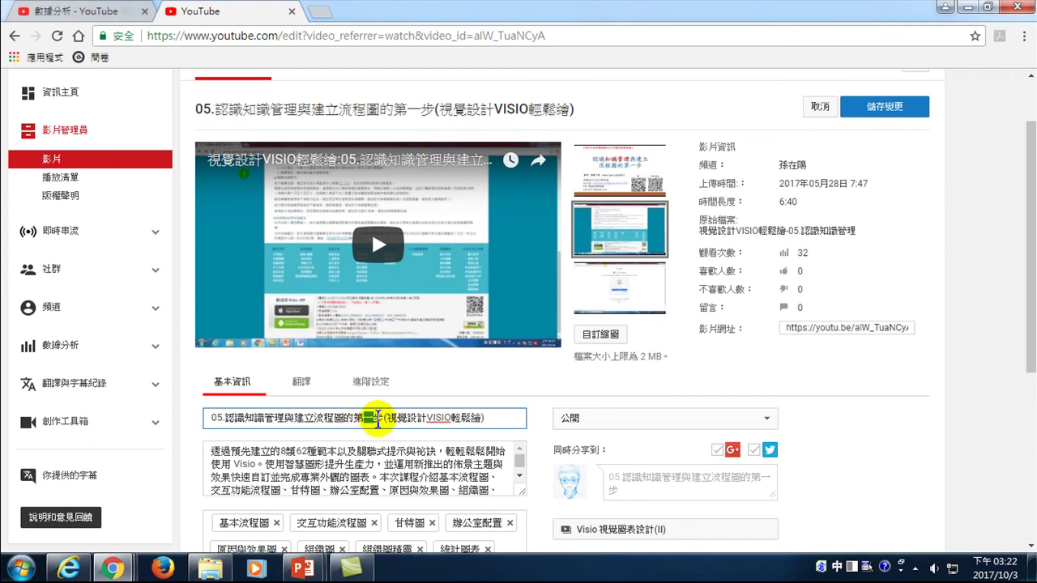
type("1")
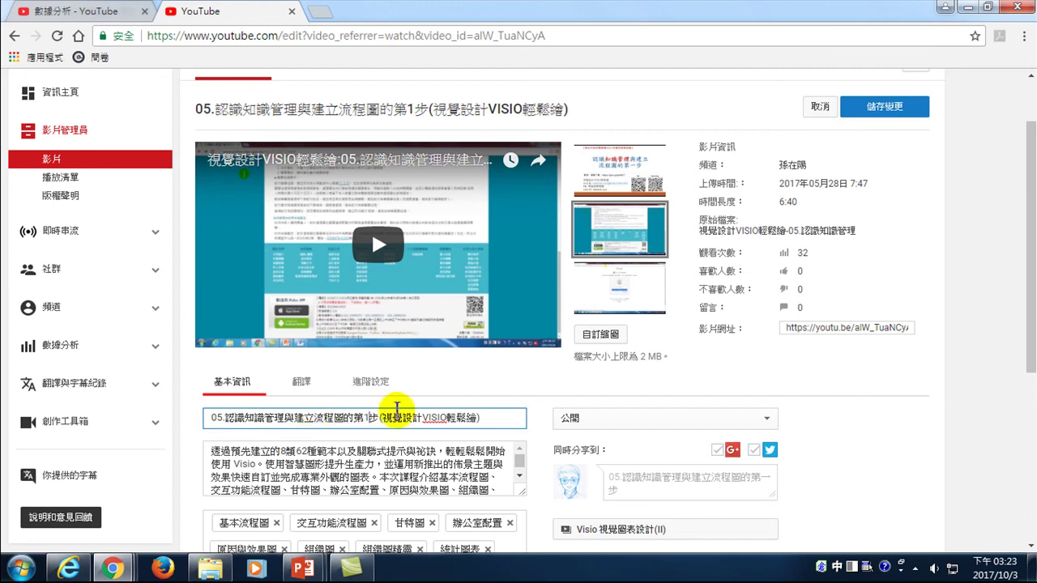
- Add the tag 流程圖 after 視窗環境 in the Tags box
scroll(363, 412, "down", 1)
scroll(363, 410, "down", 1)
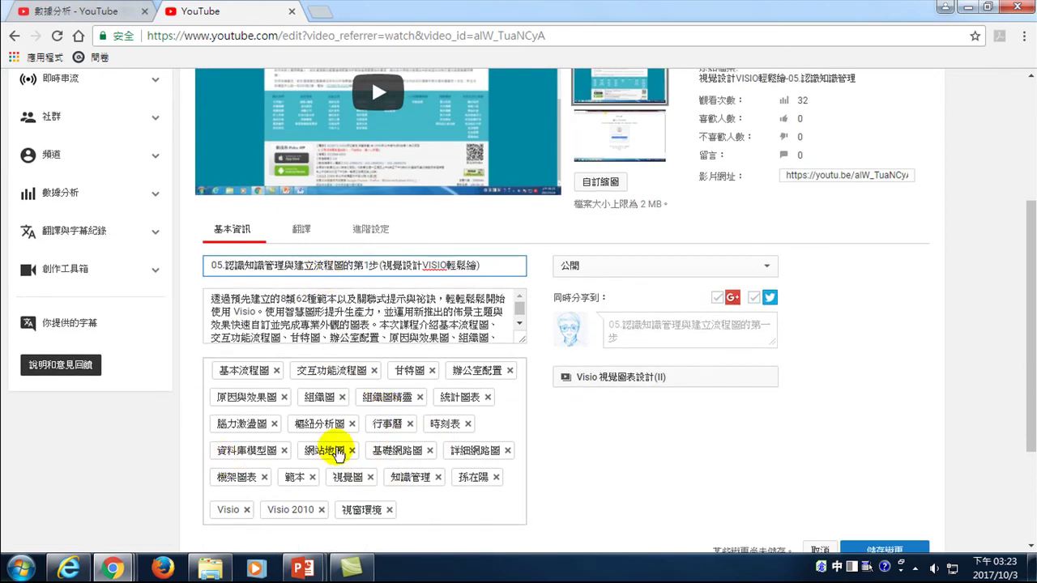
left_click(426, 510)
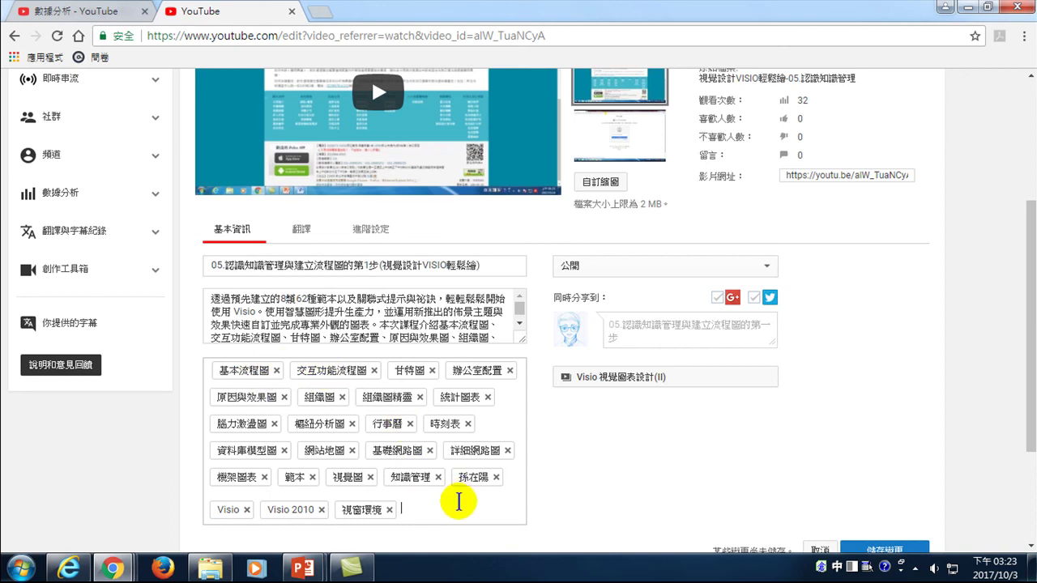
type("流程圖")
key("Return")
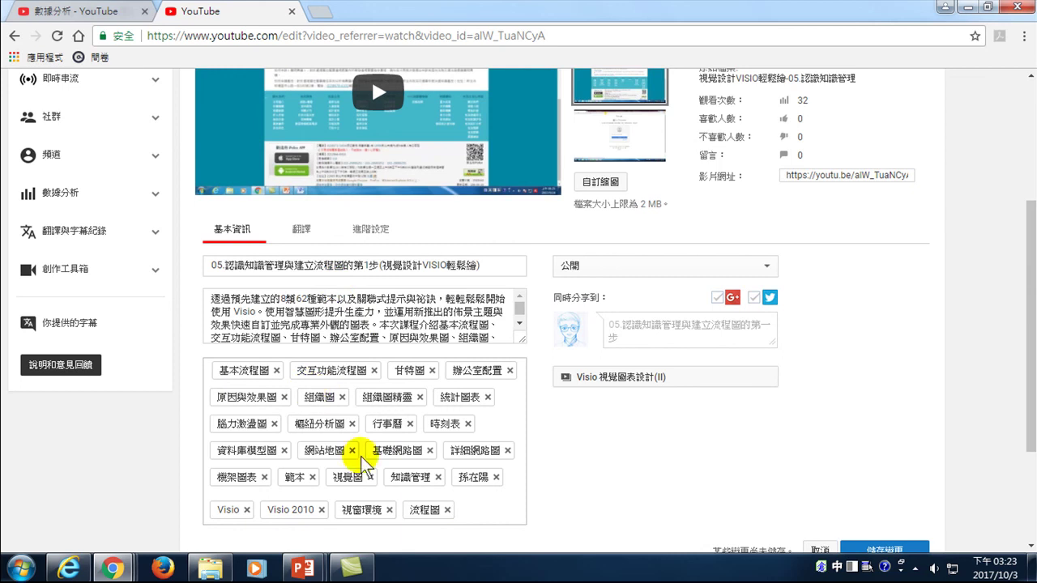
scroll(689, 437, "down", 2)
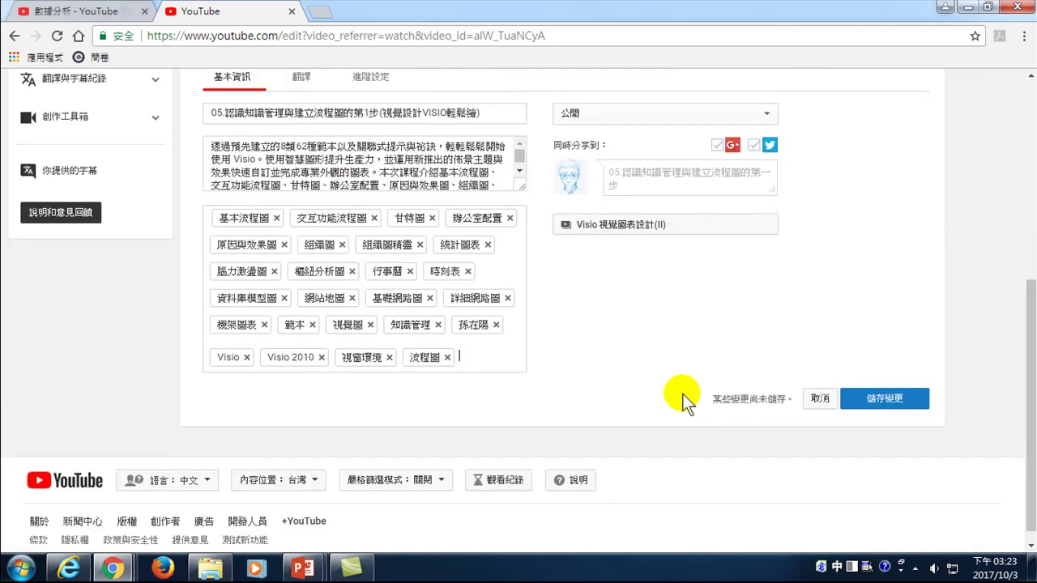
- Save the new title and 流程圖 tag, then go to the 結束畫面與註解 editor
scroll(713, 405, "up", 2)
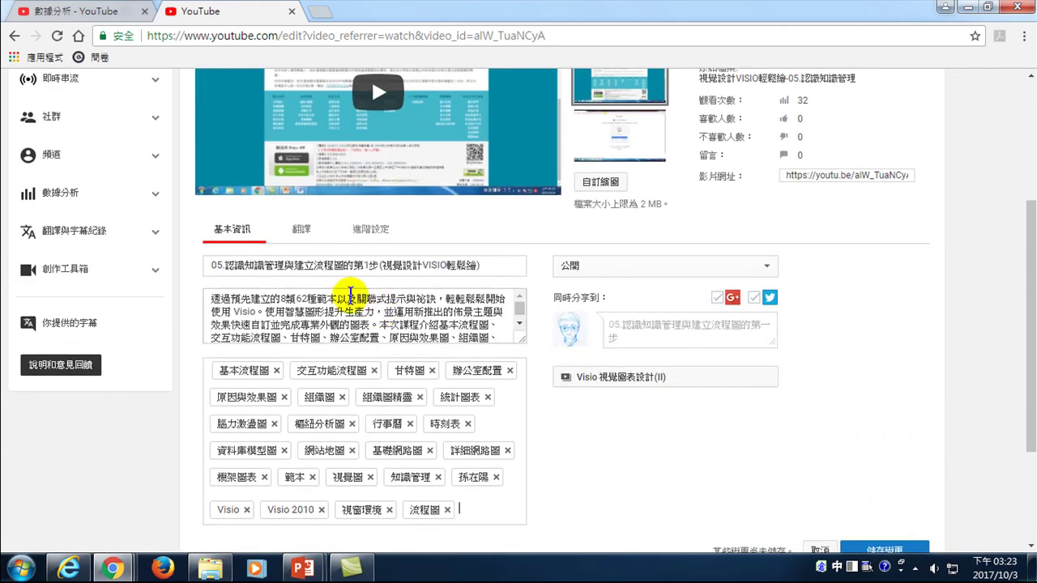
scroll(324, 243, "up", 3)
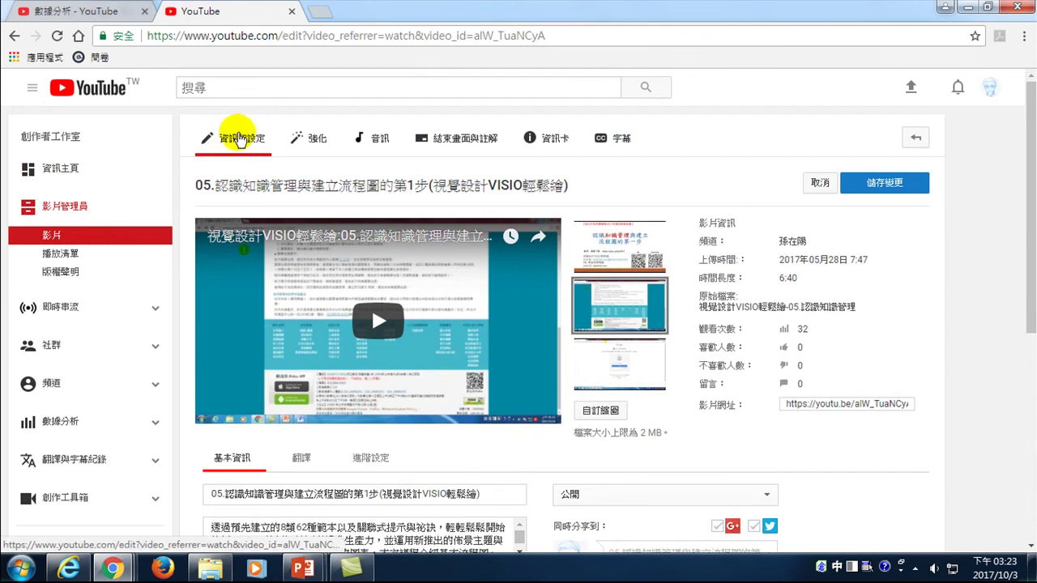
scroll(871, 174, "down", 2)
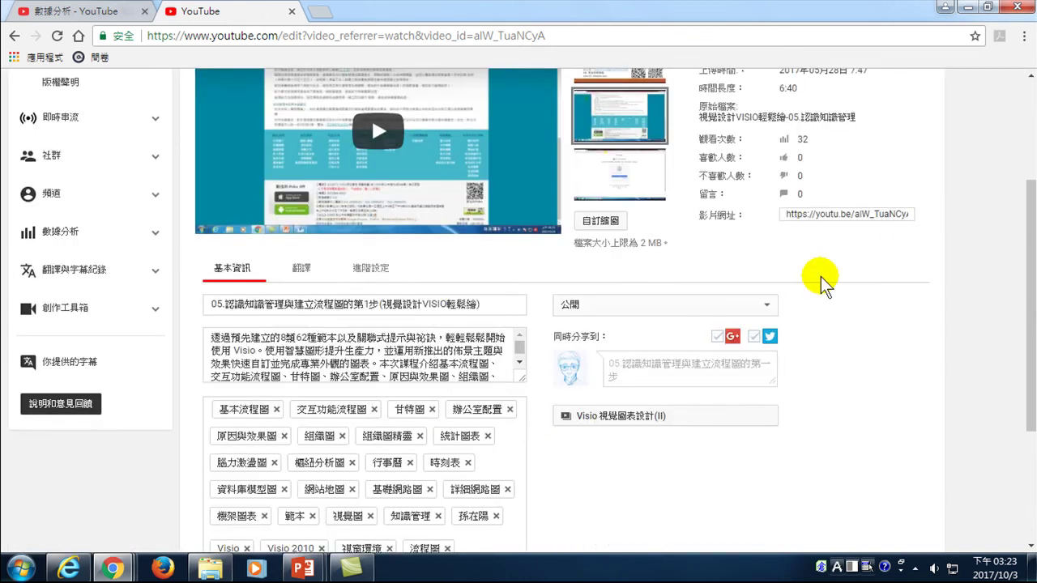
scroll(808, 393, "down", 2)
left_click(875, 443)
scroll(371, 268, "up", 4)
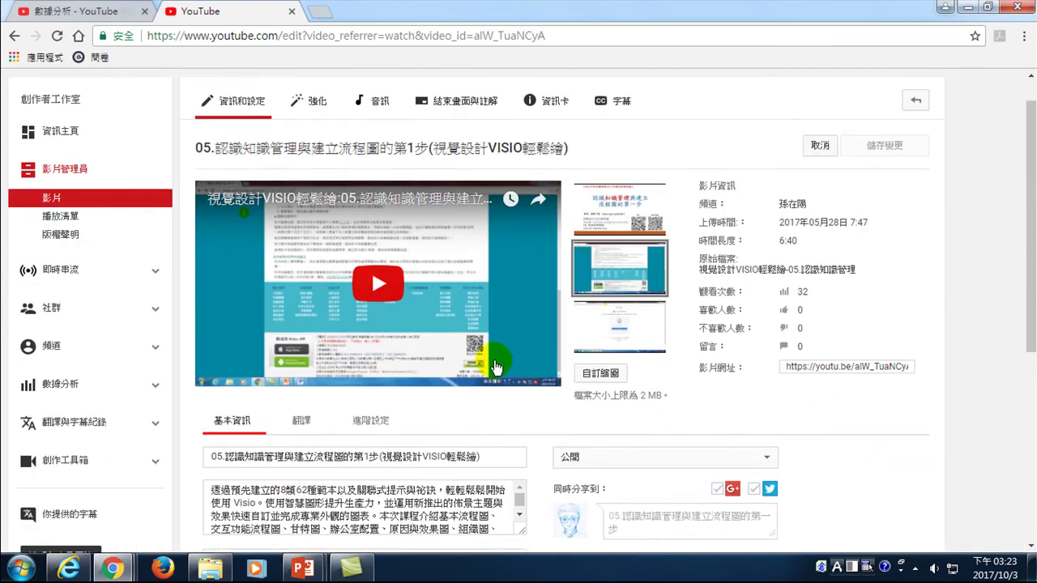
left_click(458, 142)
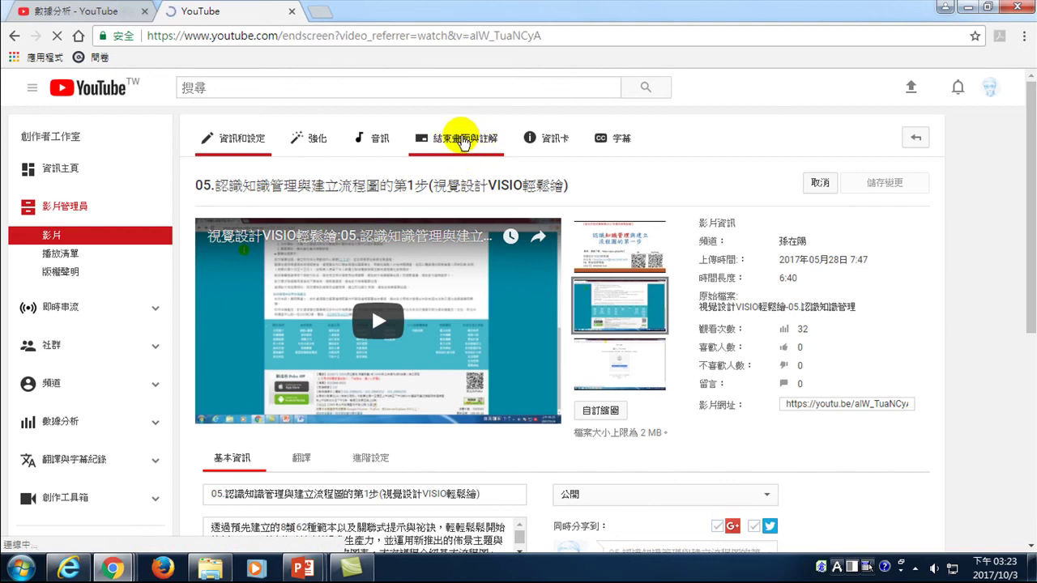
- Move the end screen start to 6:29 and begin a video-or-playlist element
scroll(413, 373, "down", 1)
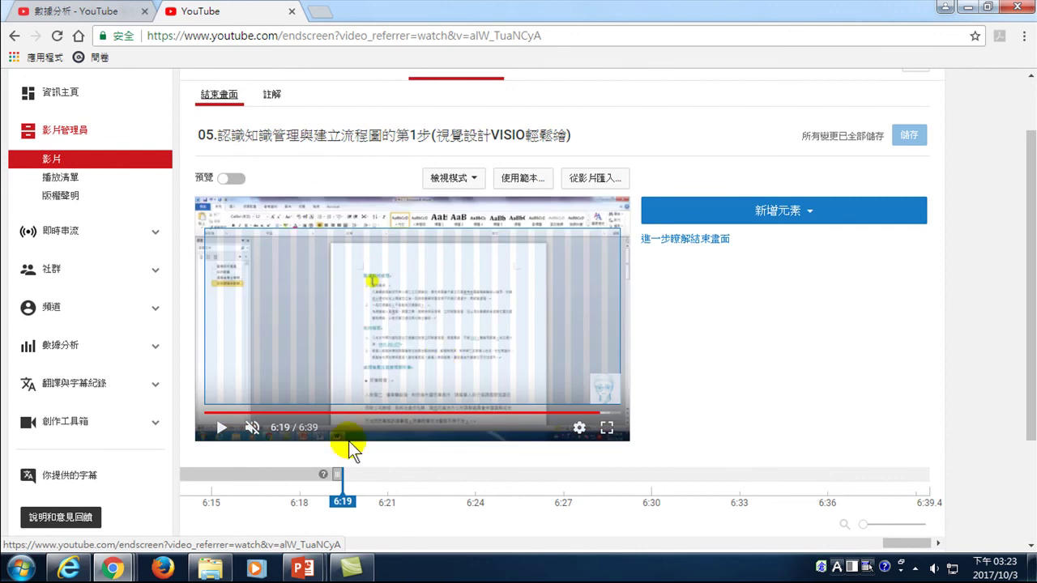
left_click_drag(337, 474, 633, 476)
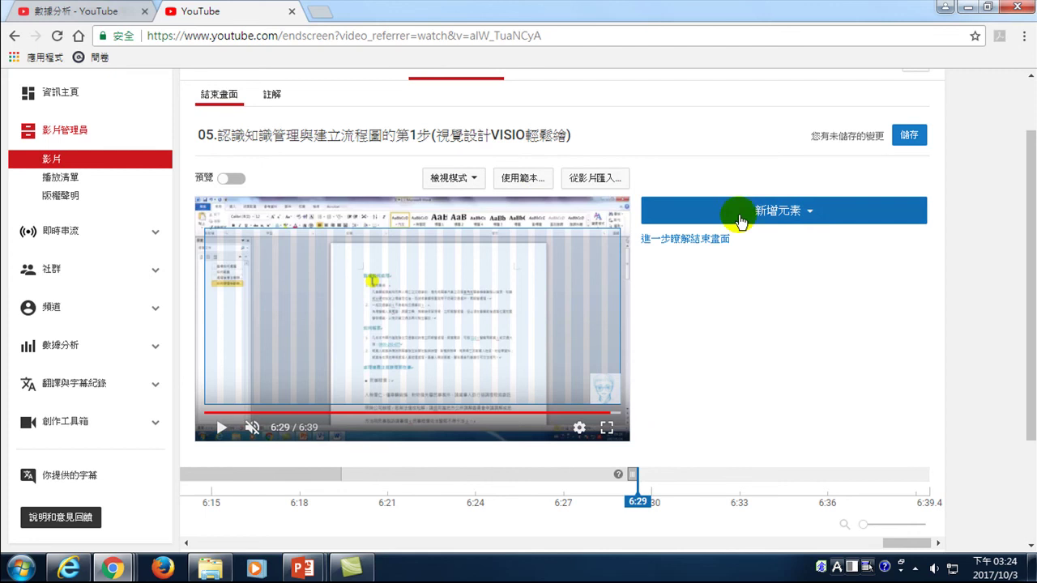
left_click(790, 217)
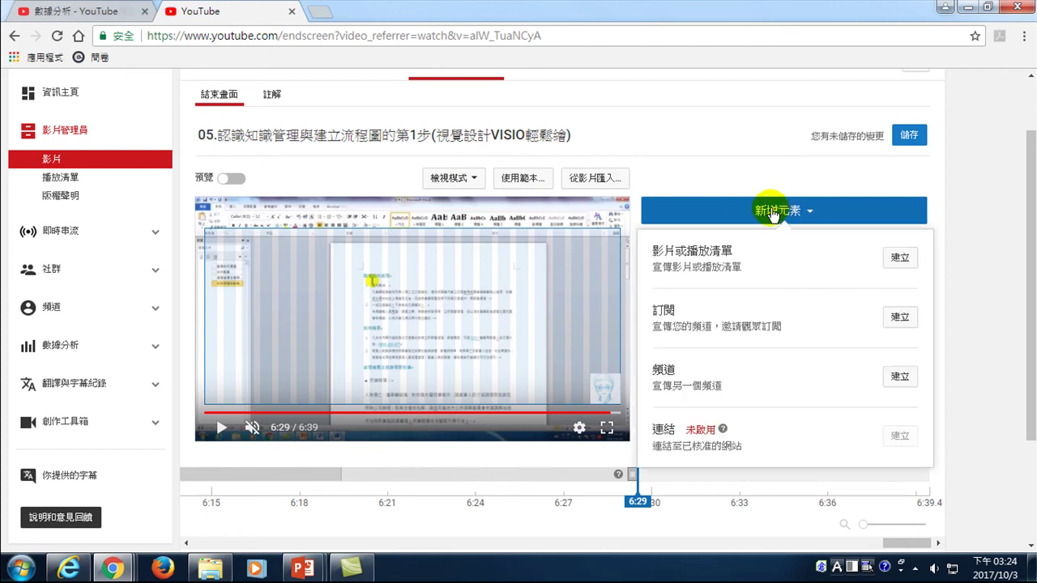
left_click(901, 258)
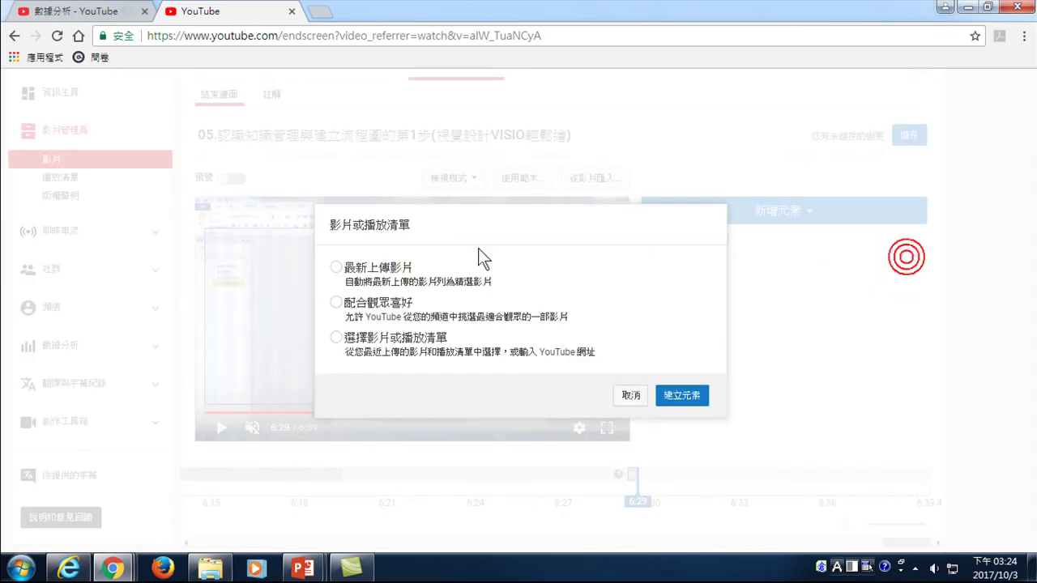
- Add end screen elements for the most recent upload and the best-for-viewer video
left_click(377, 268)
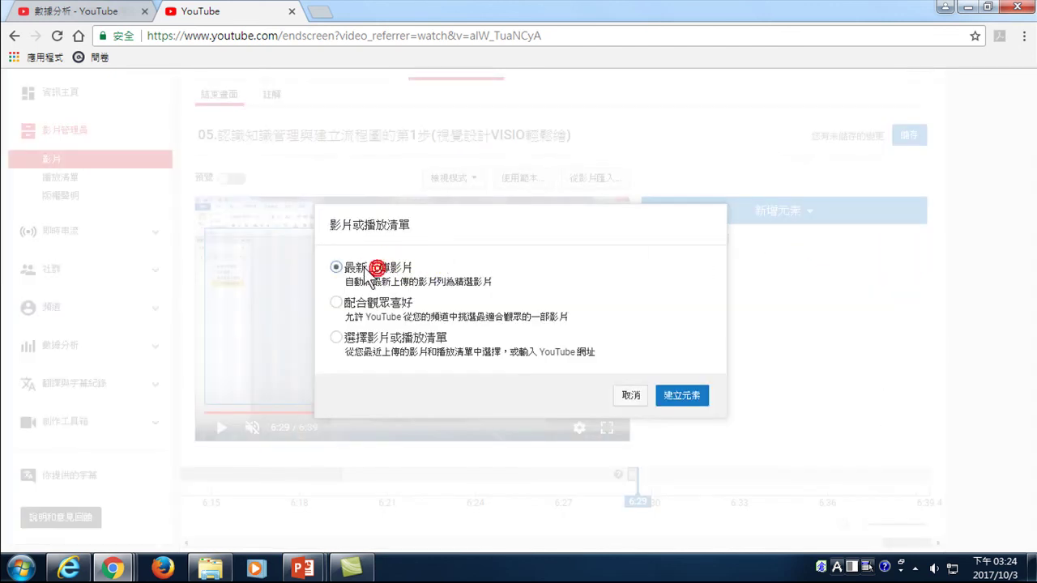
left_click(683, 393)
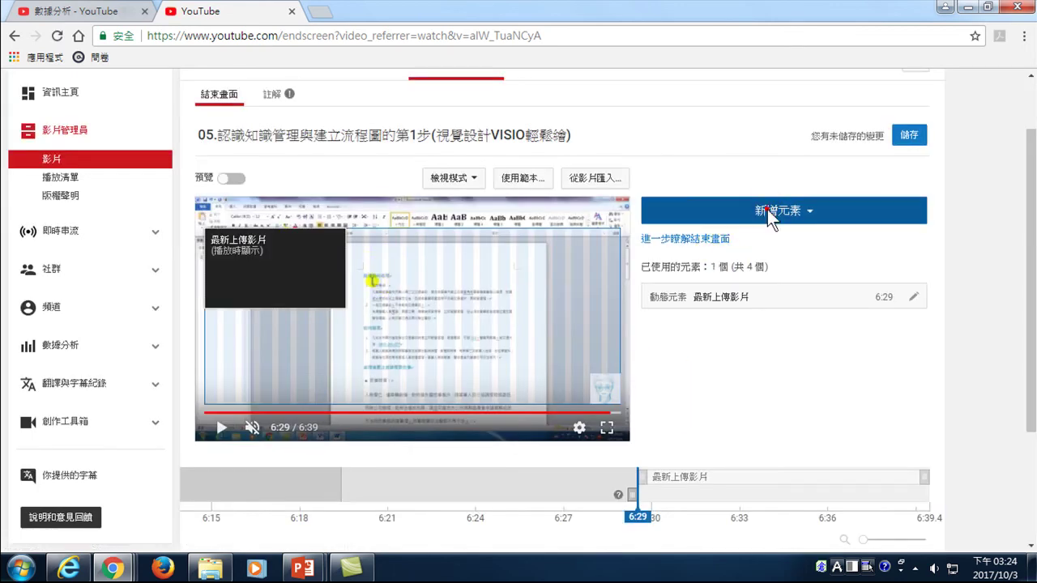
left_click(782, 212)
left_click(900, 258)
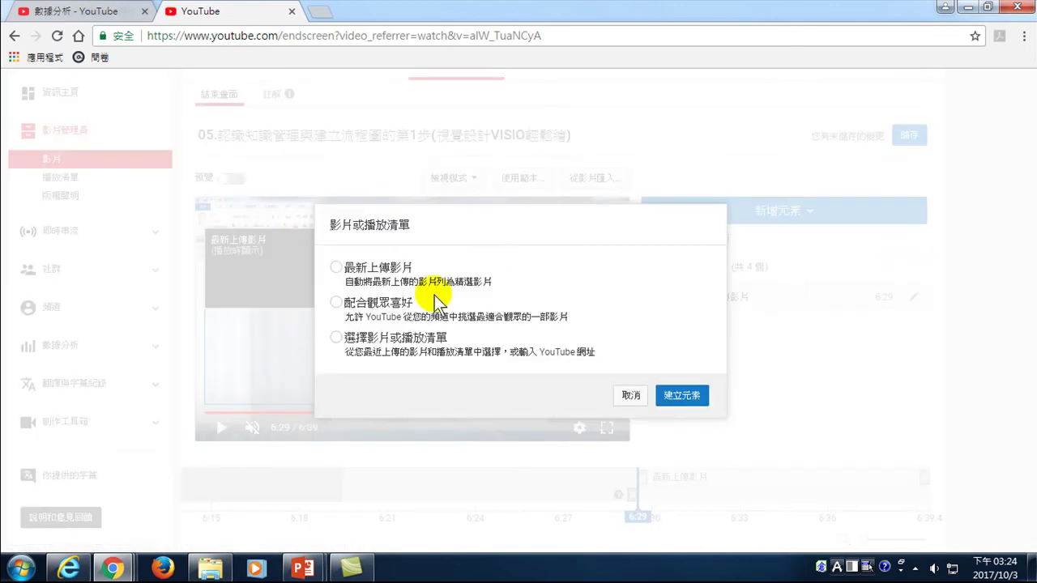
left_click(339, 302)
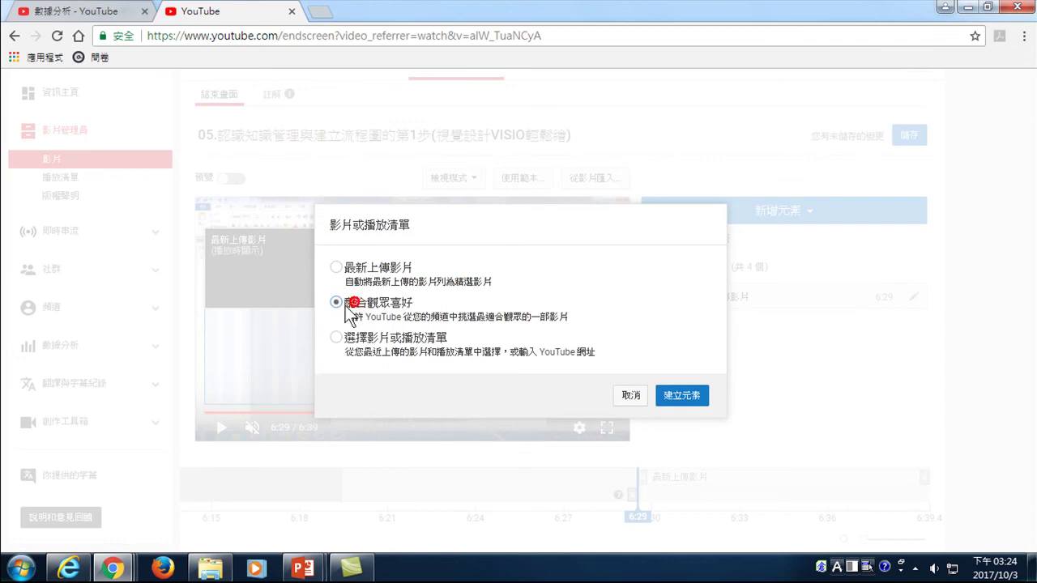
left_click(678, 396)
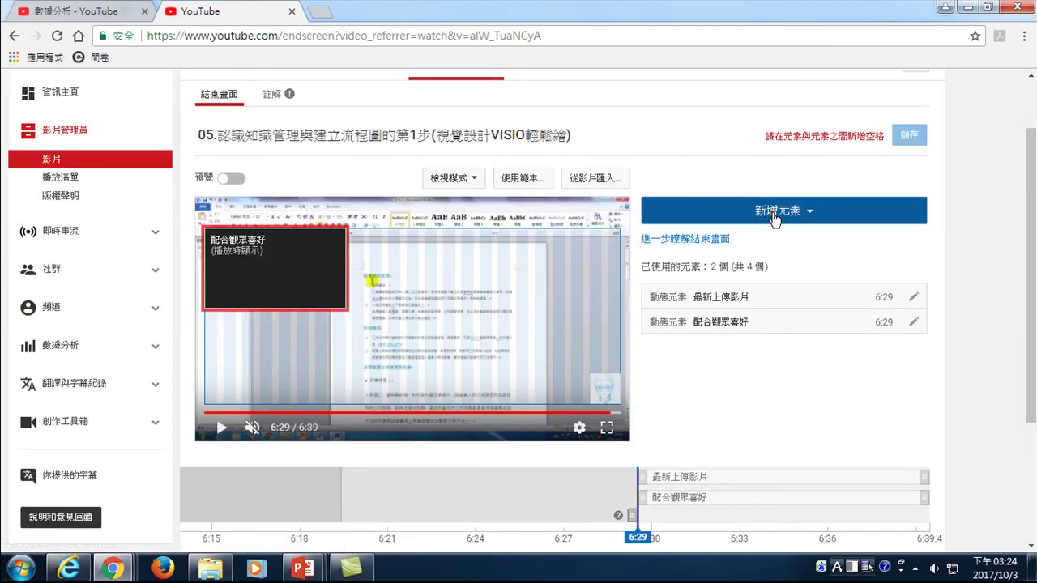
- Add a playlist element showing the Visio 視覺圖表設計(II) playlist
left_click(774, 217)
left_click(898, 260)
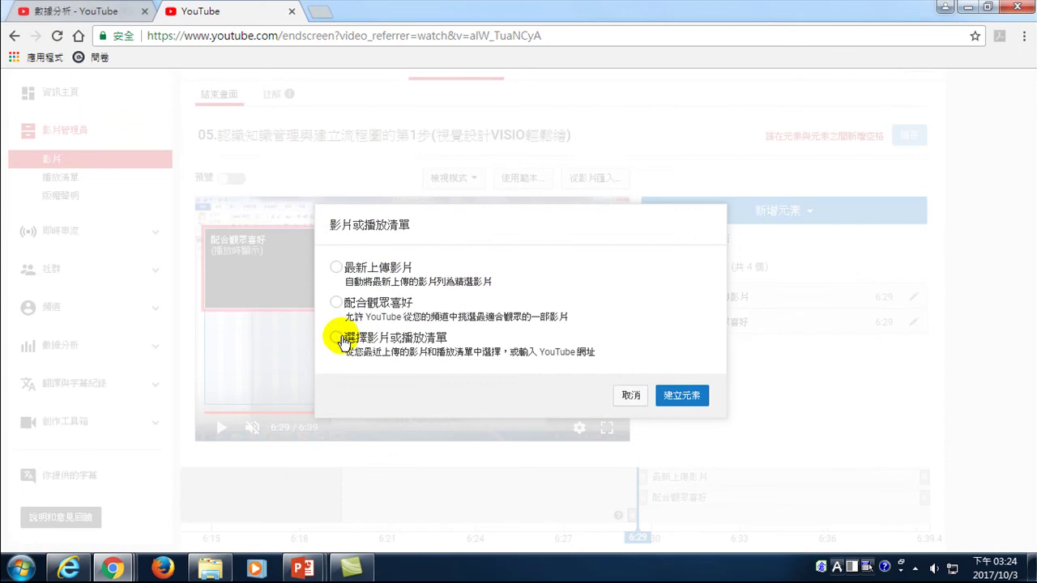
left_click(347, 336)
left_click(401, 274)
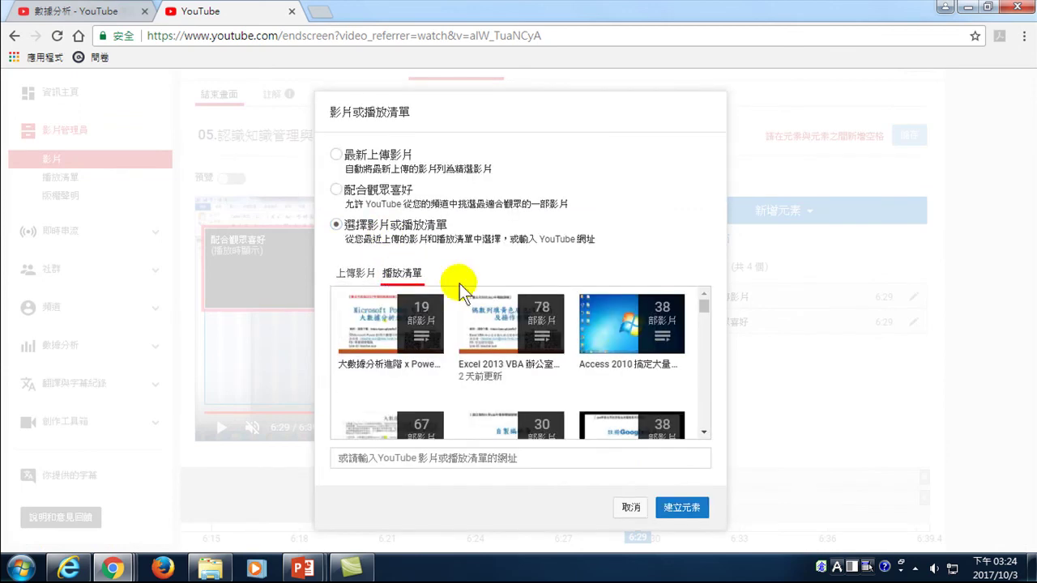
left_click(703, 307)
left_click_drag(703, 307, 703, 323)
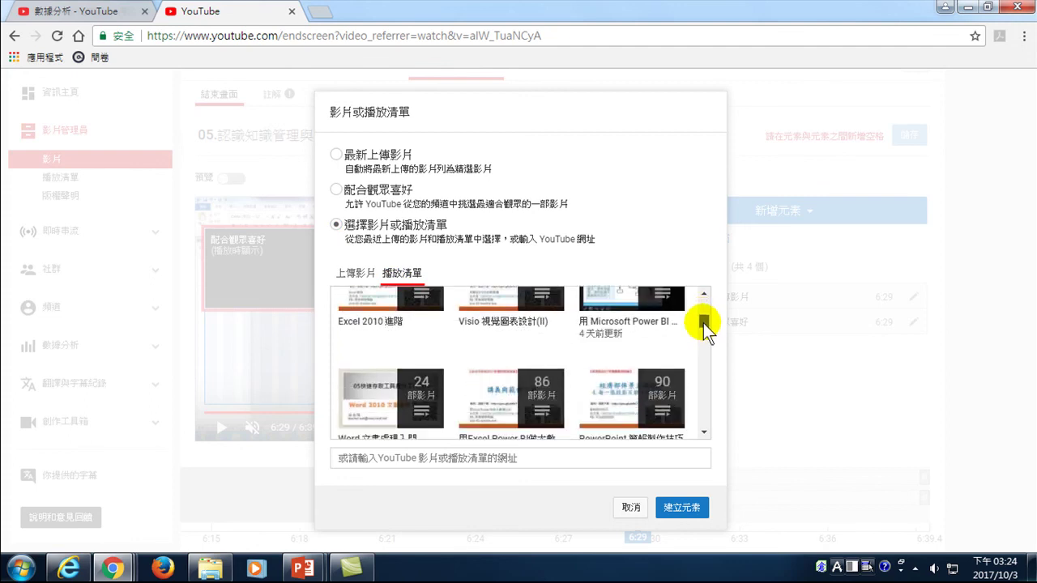
left_click(510, 307)
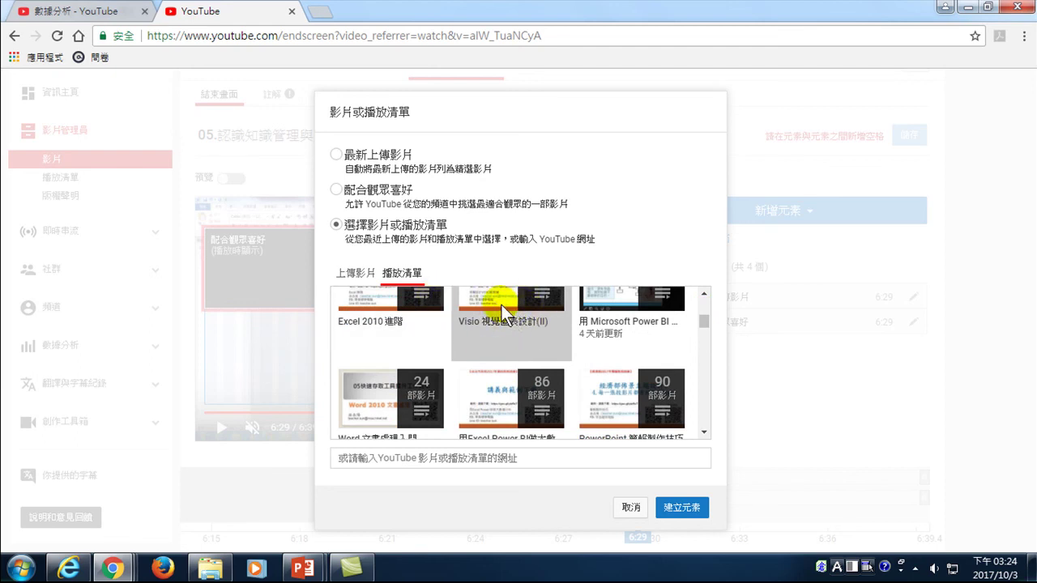
left_click(679, 508)
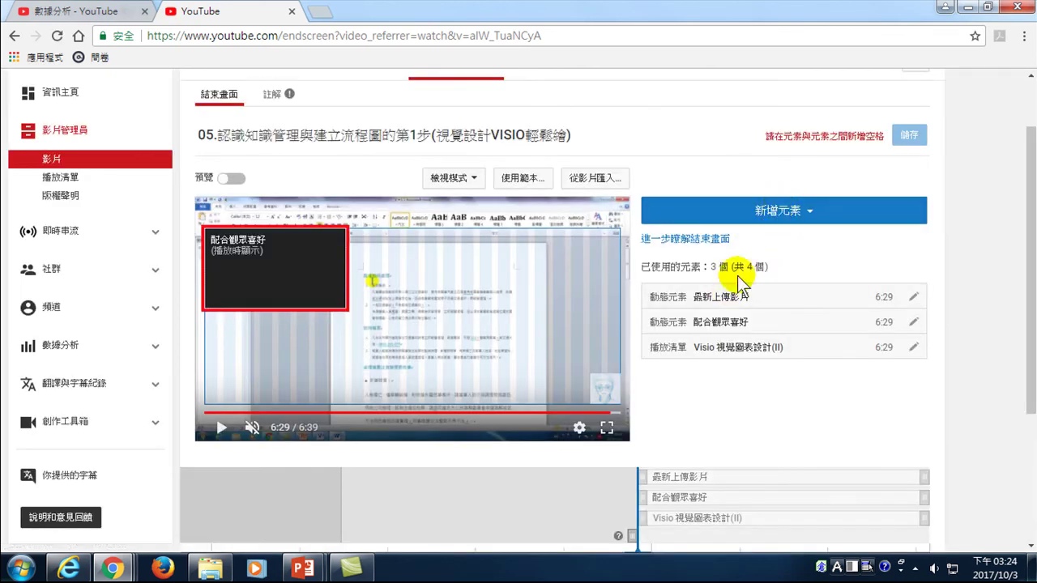
- Add a subscribe element as the fourth end screen element, noting 連結 is unavailable
left_click(780, 212)
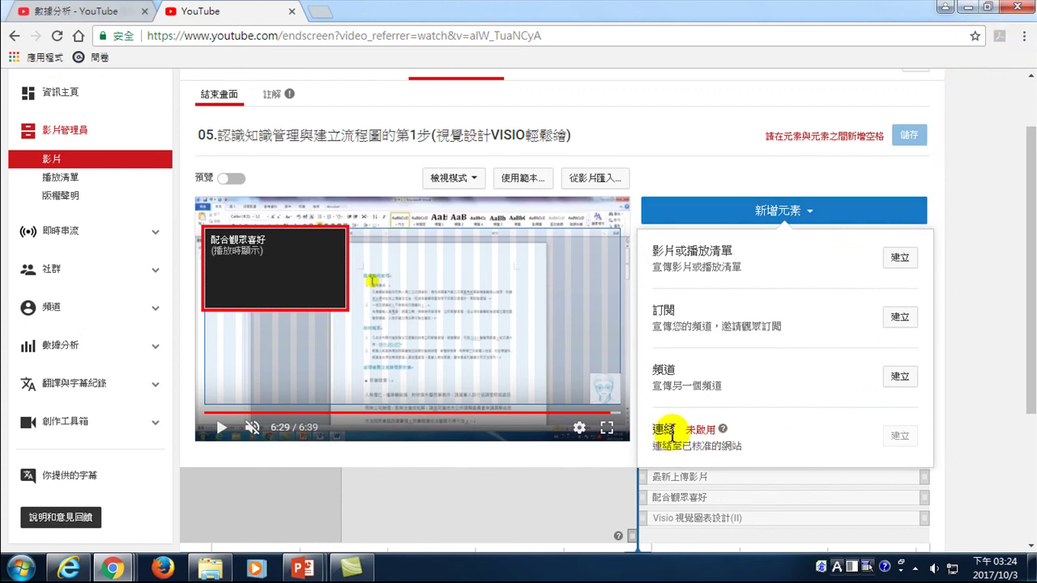
left_click_drag(646, 431, 676, 425)
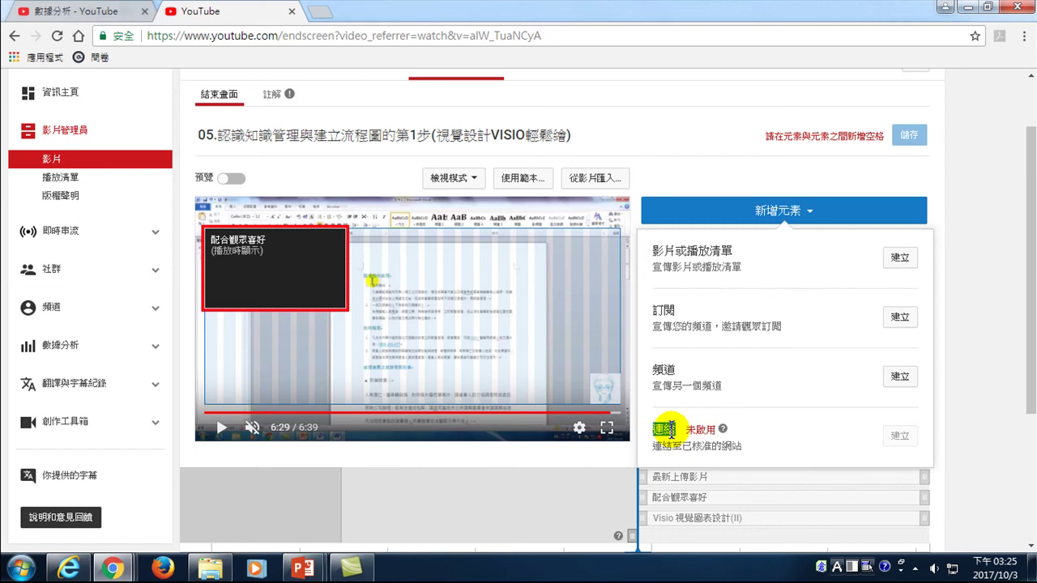
left_click(898, 317)
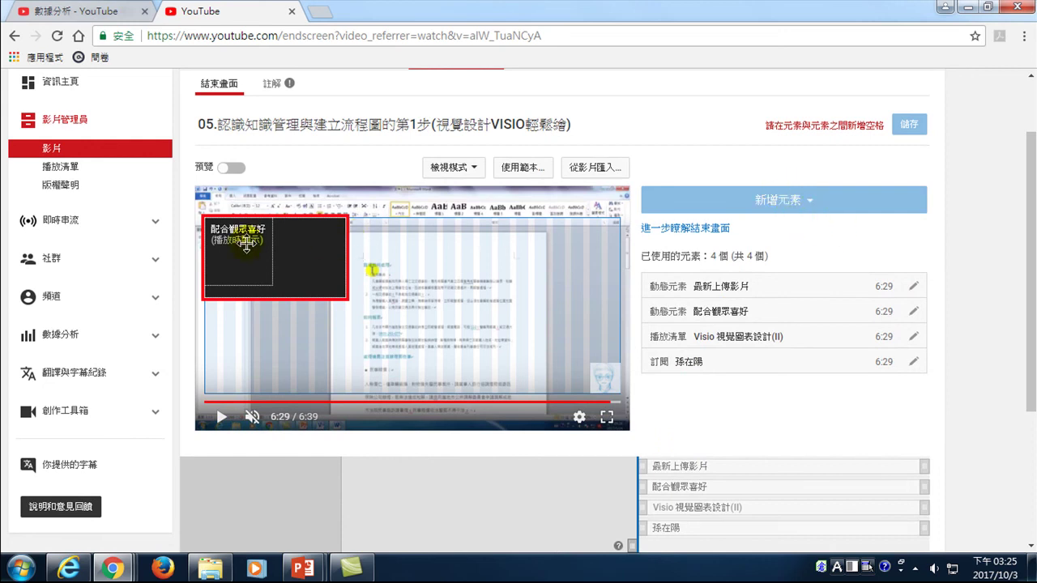
- Place 配合觀眾喜好 below 最新上傳影片, position the subscribe avatar, and save the end screen
left_click(531, 336)
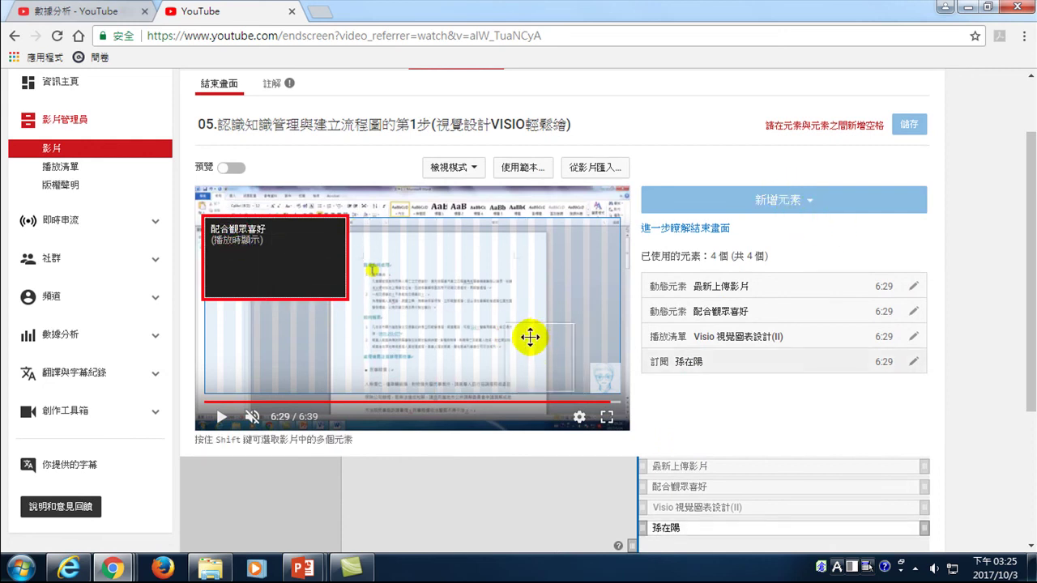
left_click(243, 237)
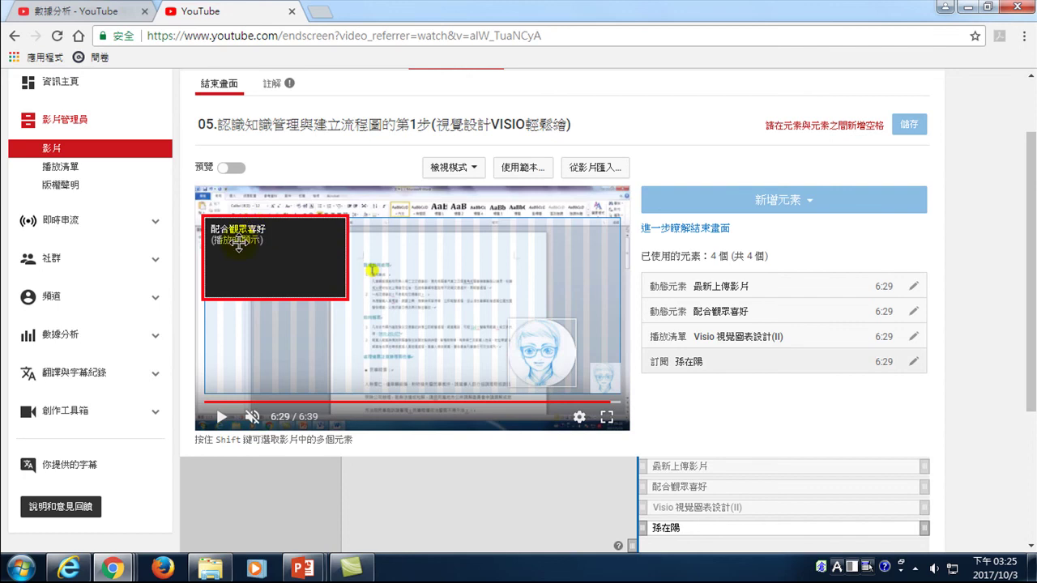
left_click(567, 220)
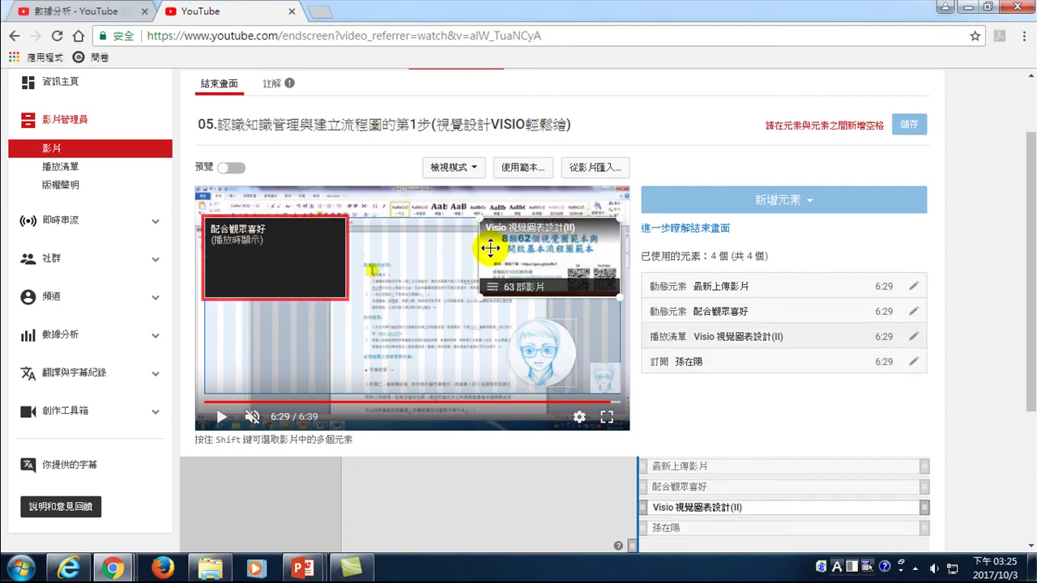
left_click_drag(269, 240, 246, 363)
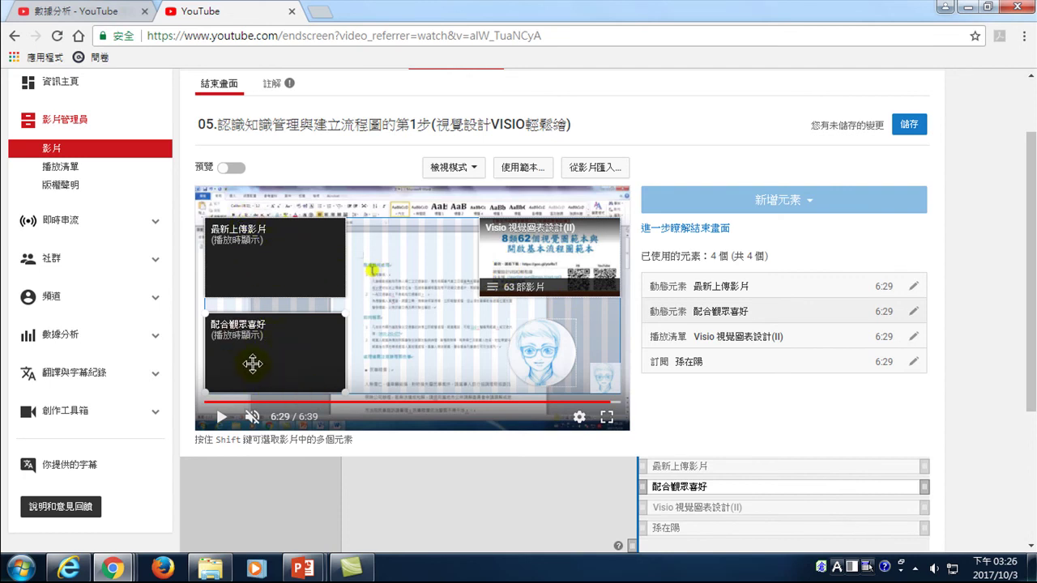
left_click(538, 346)
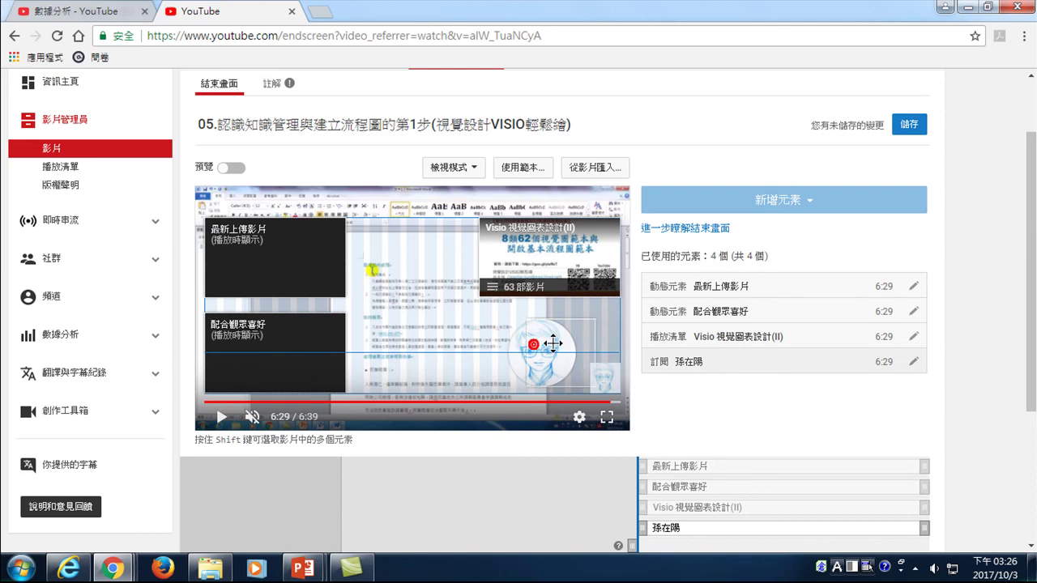
left_click_drag(548, 341, 539, 345)
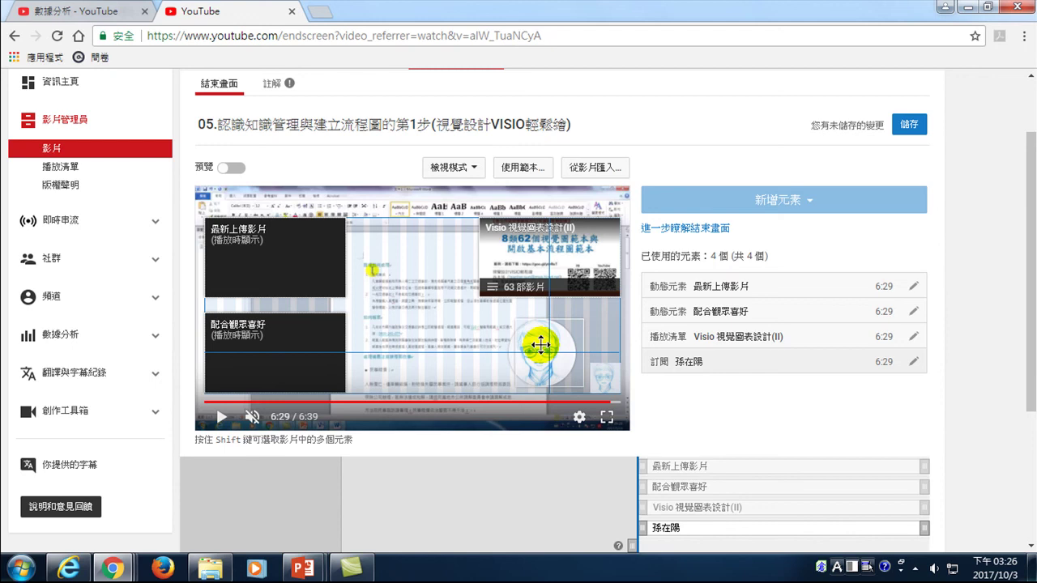
left_click_drag(540, 345, 542, 346)
left_click(581, 349)
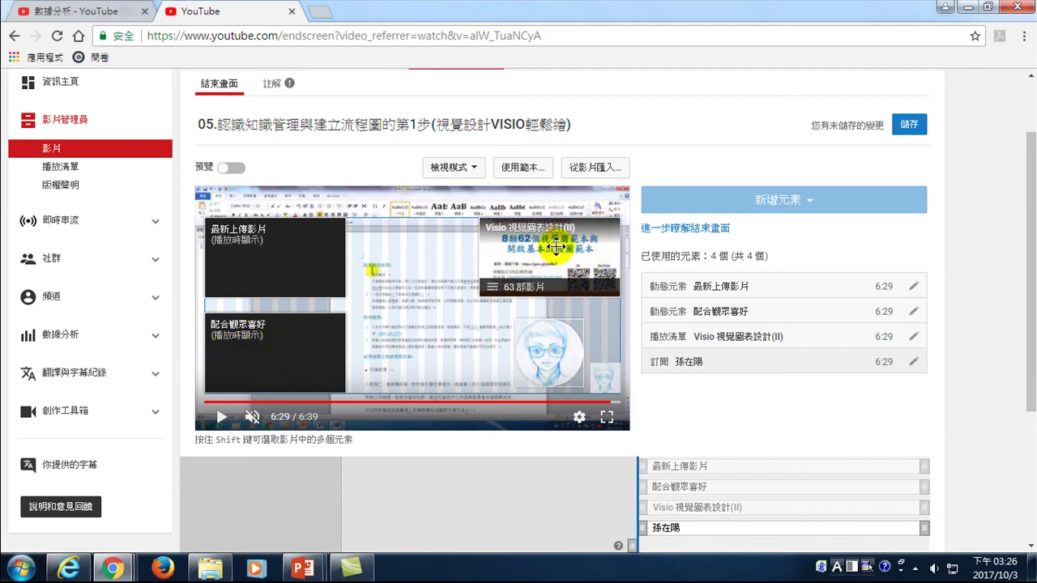
left_click(553, 367)
left_click(911, 126)
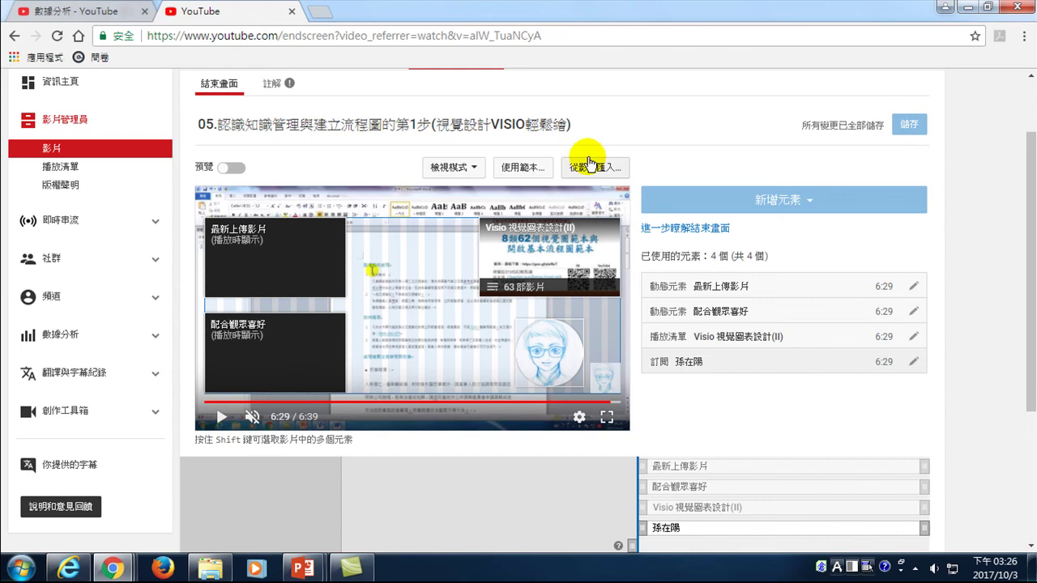
- Open the video's watch page and like the video
left_click(329, 125)
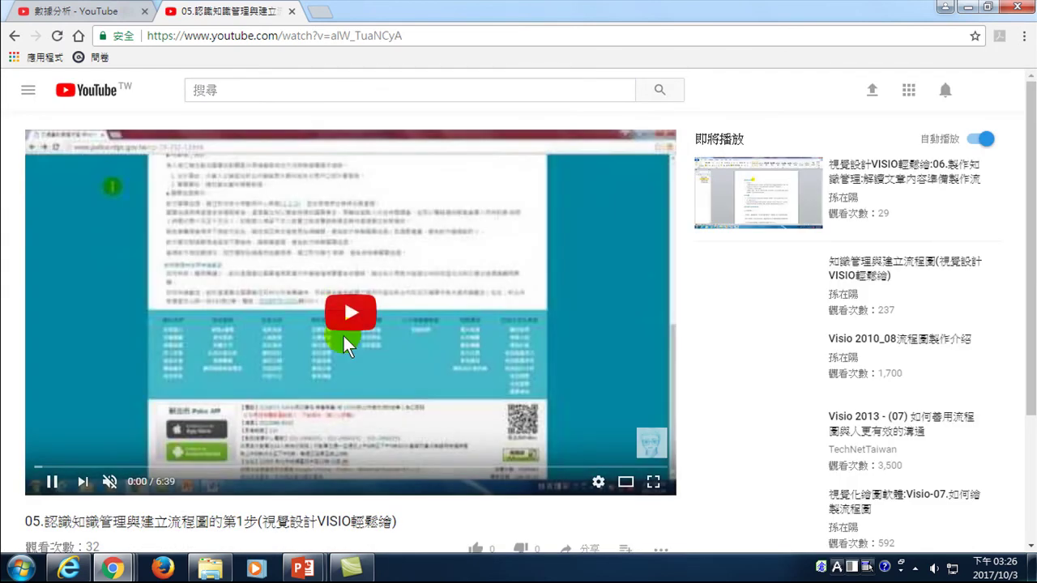
scroll(343, 333, "down", 2)
left_click(477, 397)
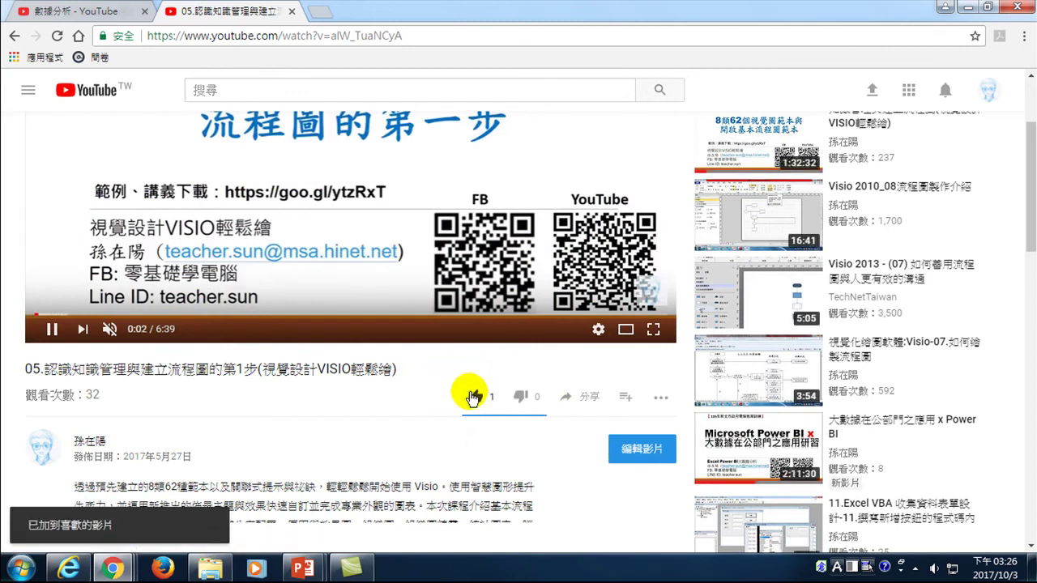
scroll(167, 368, "up", 2)
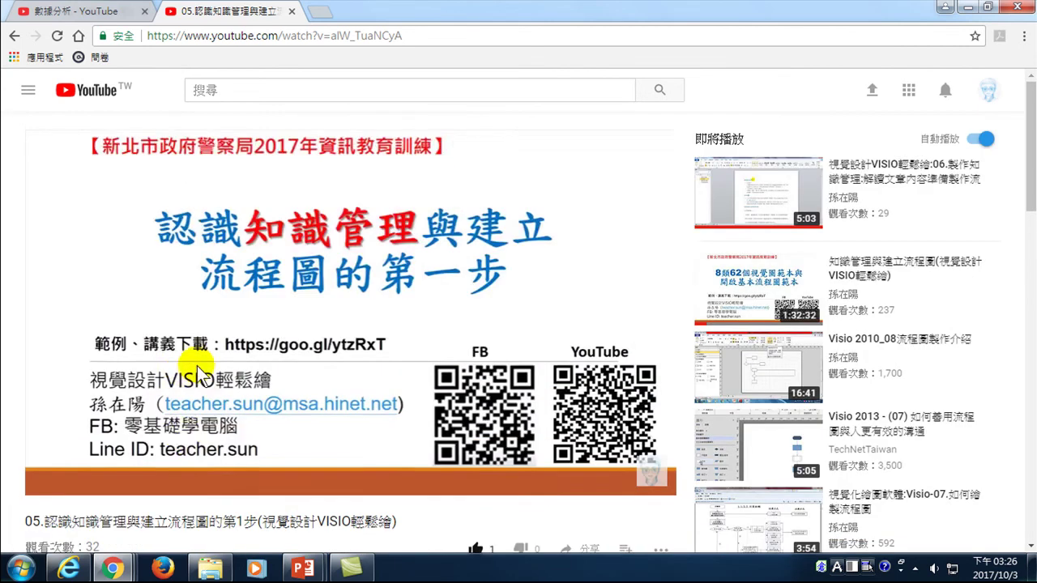
- Unmute the player, jump to about 6:19, and play full-screen
mouse_move(134, 484)
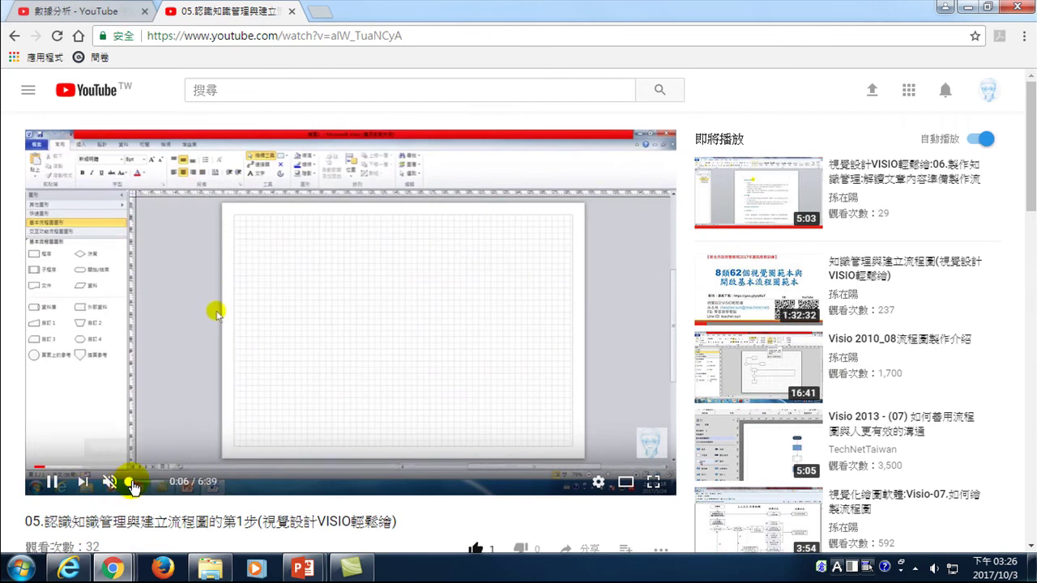
left_click(134, 484)
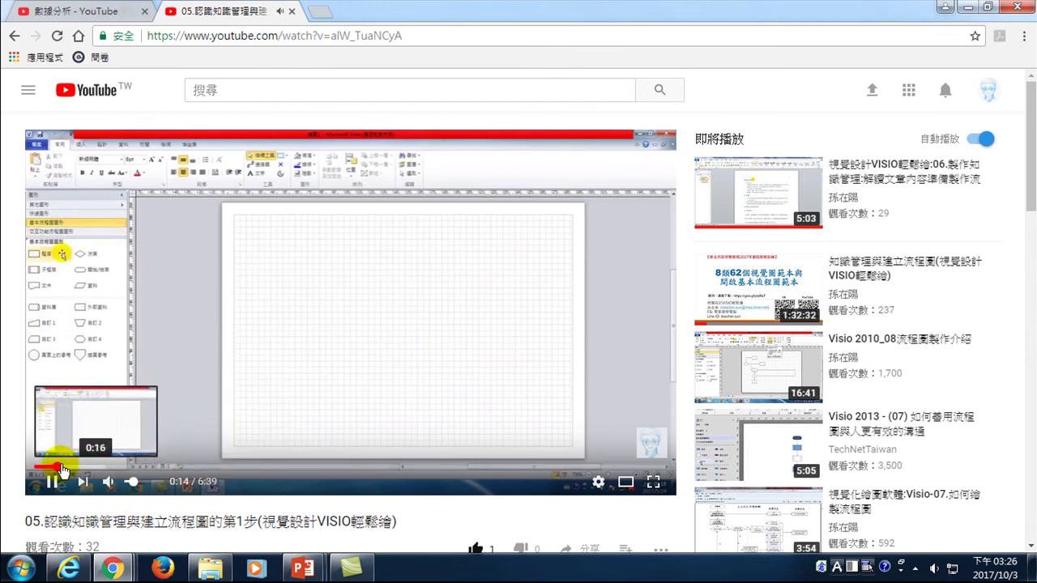
left_click(636, 469)
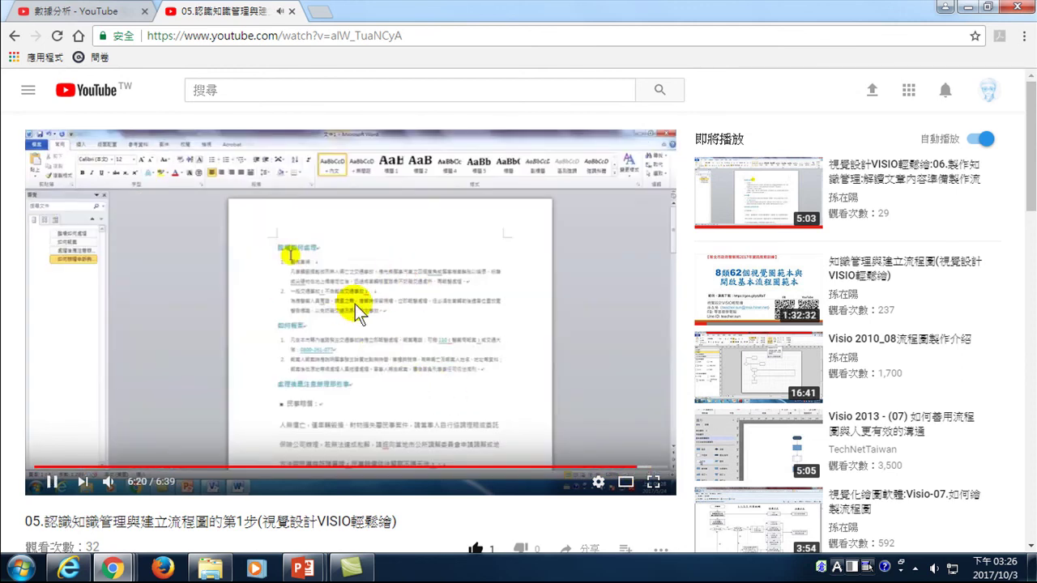
left_click(655, 483)
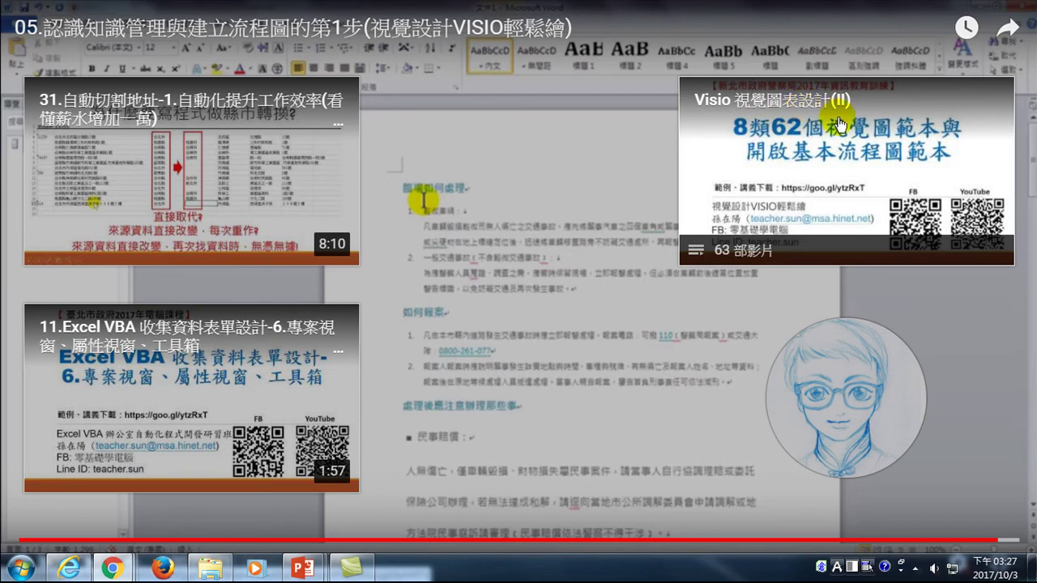
- Start the Visio 視覺圖表設計(II) playlist from its end-screen tile, playing Visio 2010:視覺設計VISIO輕鬆繪
mouse_move(836, 389)
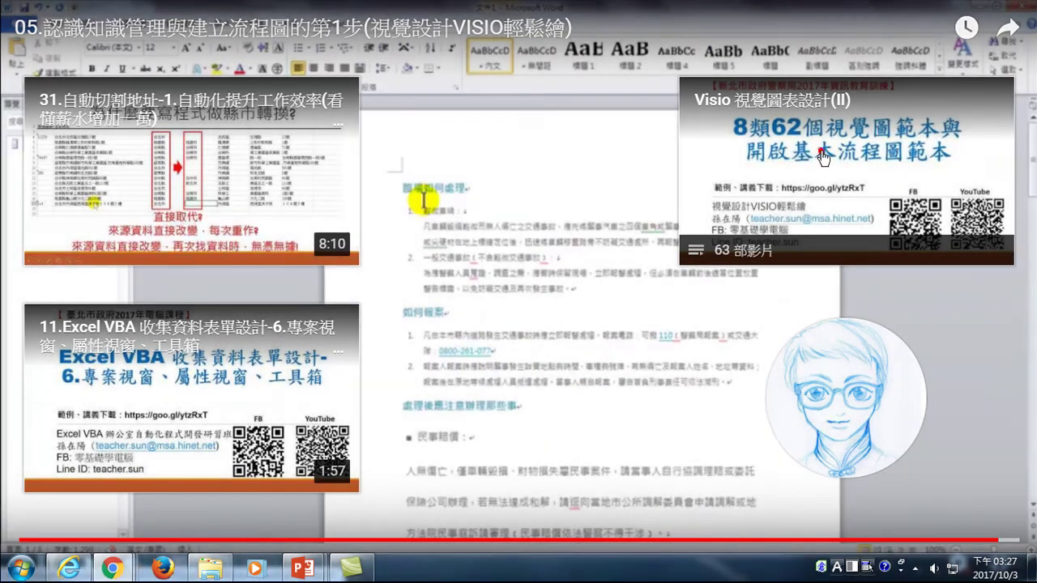
left_click(821, 153)
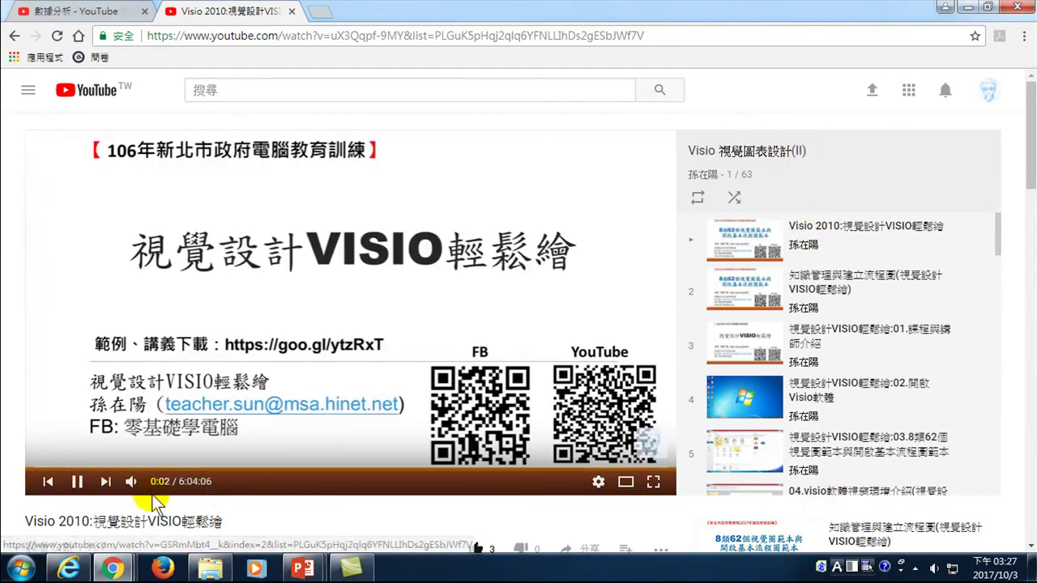
- Expand the Visio 2010 video's description with 顯示完整資訊 to reveal its category and licence
left_click_drag(1000, 233, 995, 194)
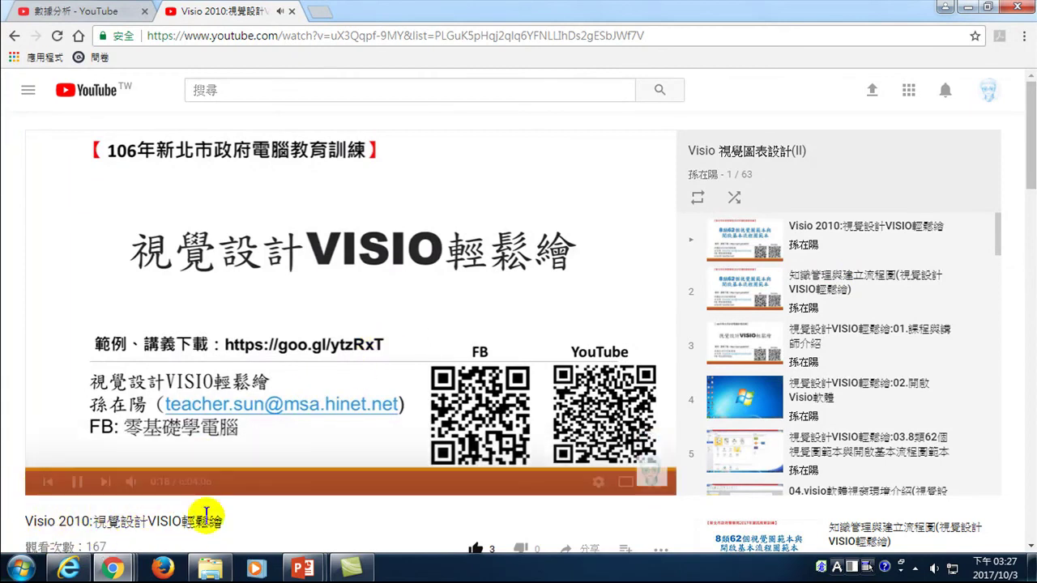
scroll(150, 519, "down", 5)
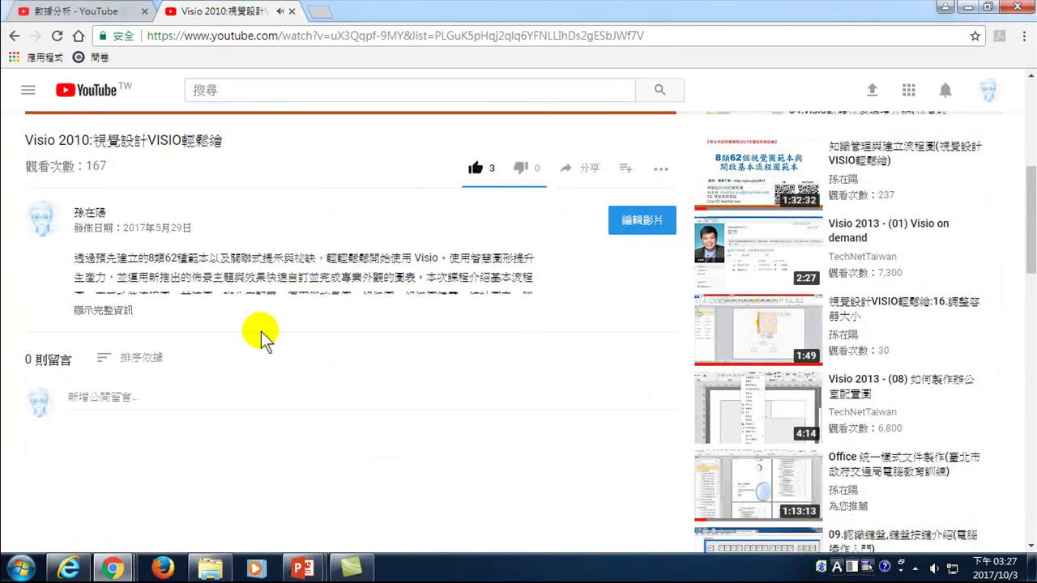
left_click(110, 310)
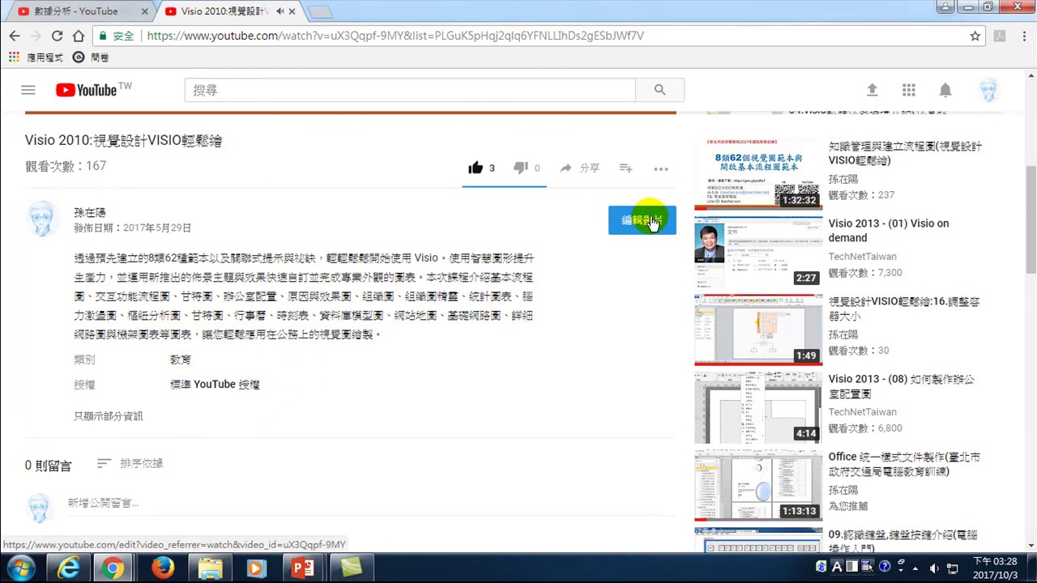
scroll(583, 302, "up", 5)
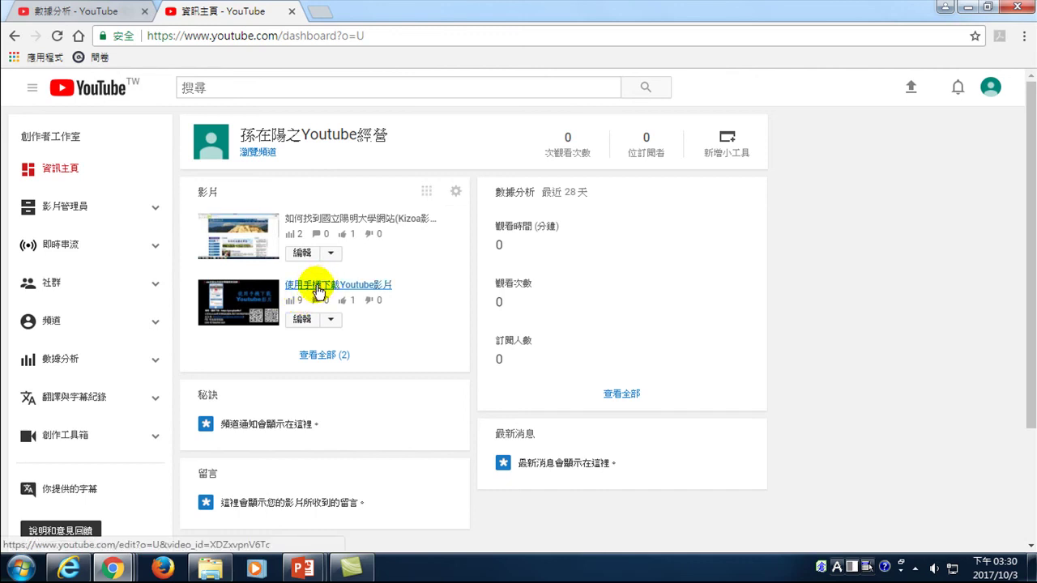
- Open 使用手機下載Youtube影片 for editing from the second channel's dashboard
left_click(316, 286)
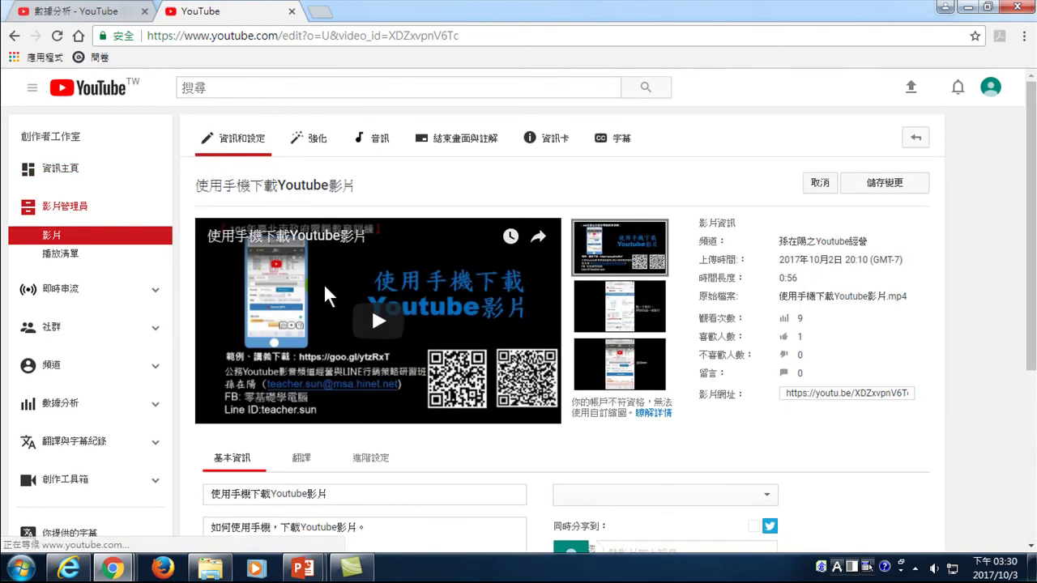
- Open the public watch page of 使用手機下載Youtube影片
left_click(273, 187)
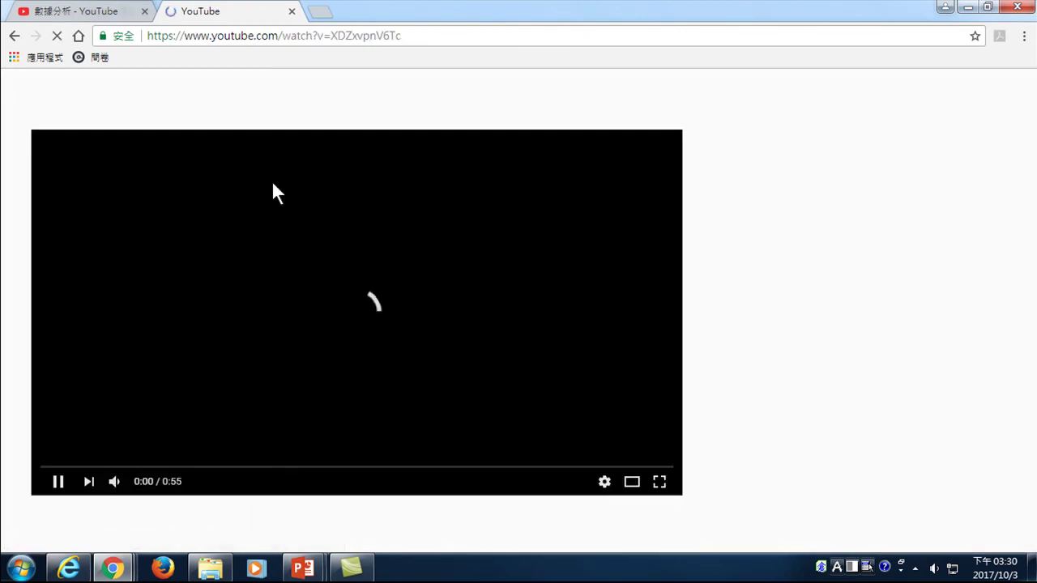
scroll(148, 428, "down", 2)
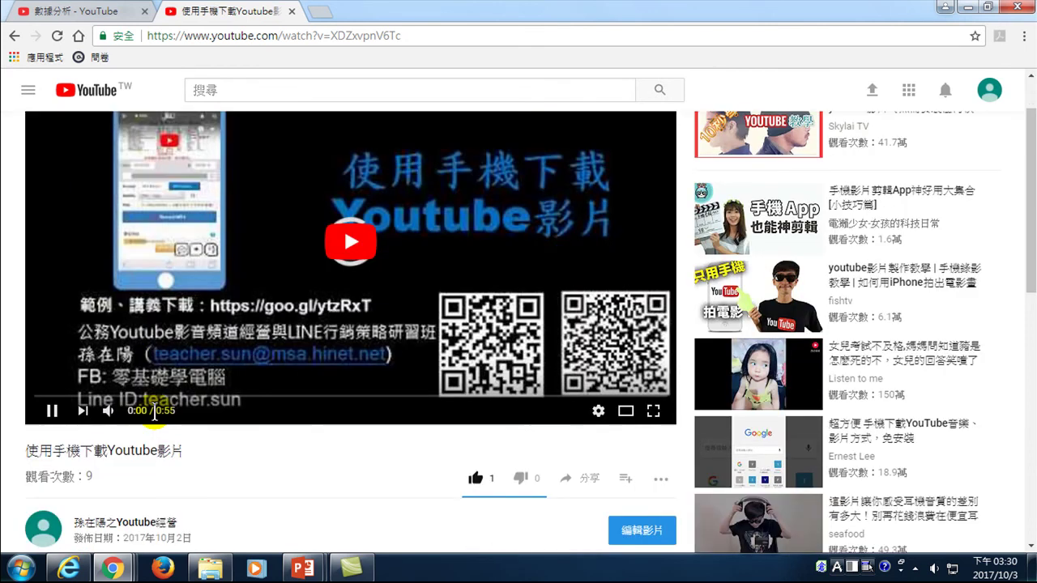
scroll(204, 370, "up", 2)
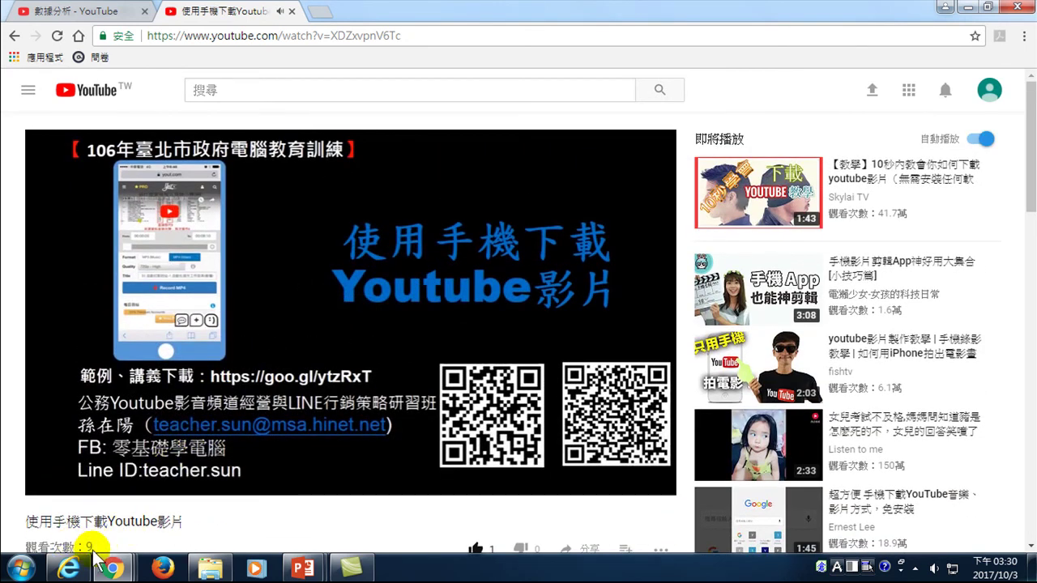
- Seek to about 0:51 to preview the end screen, then reload the watch page
mouse_move(109, 481)
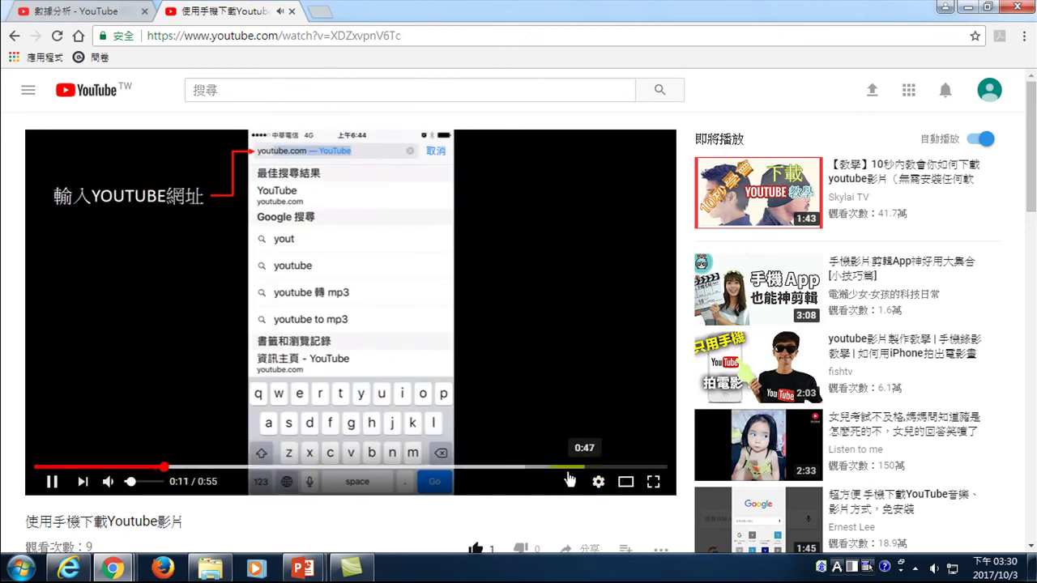
left_click(628, 468)
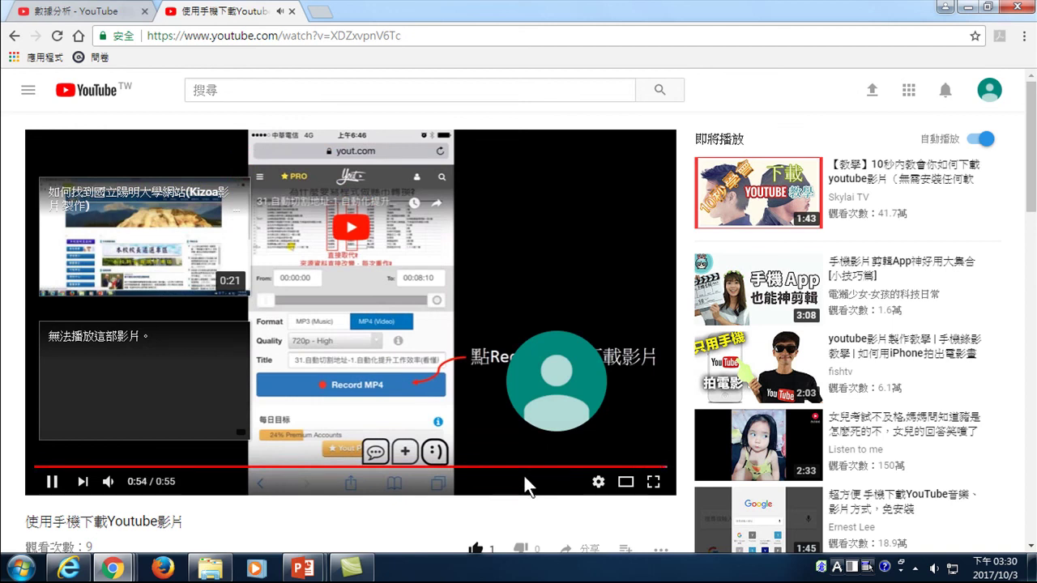
scroll(261, 79, "down", 1)
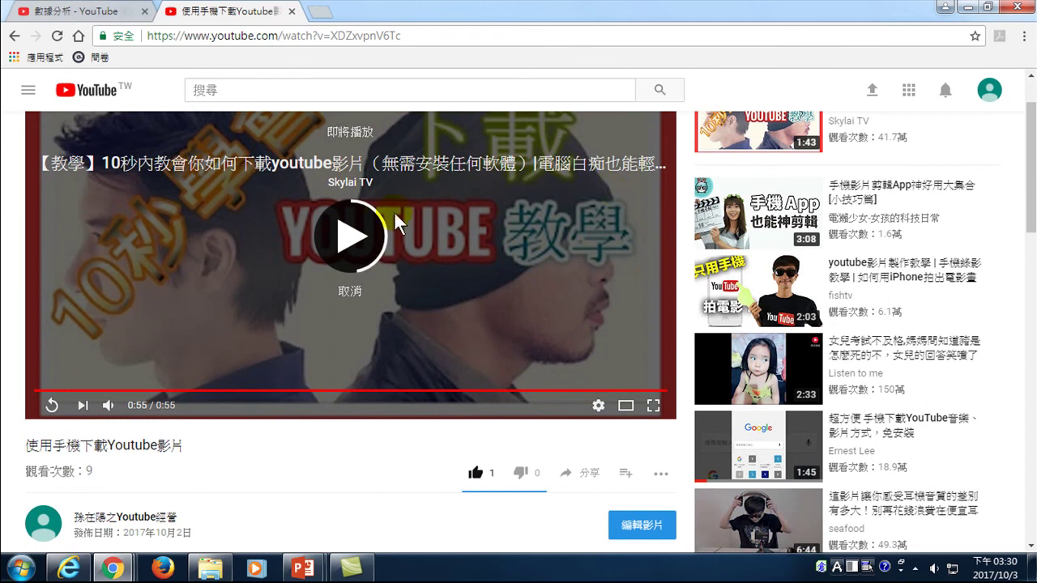
left_click(56, 35)
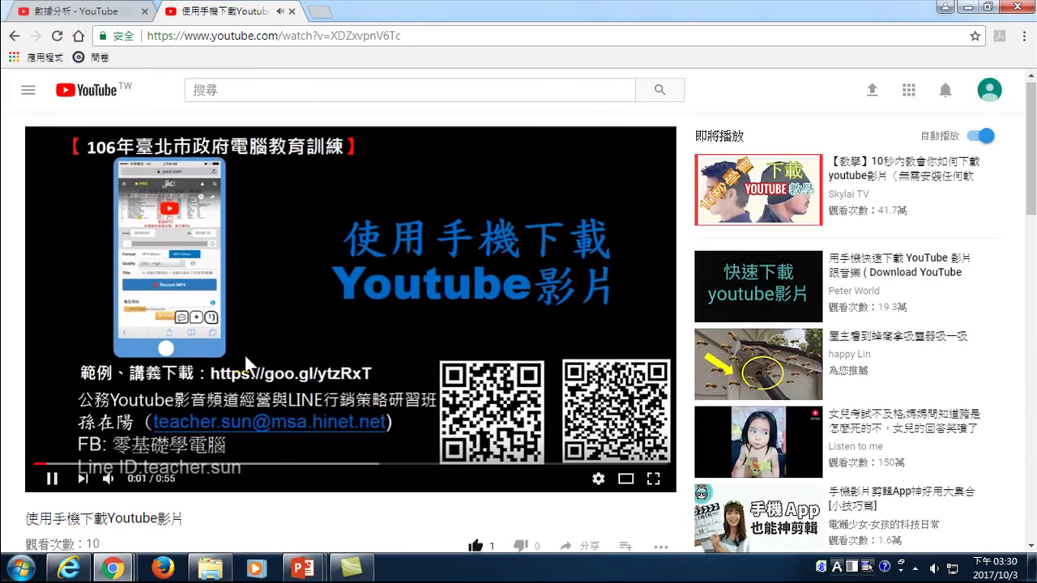
- Skip to the video's end to view the end-screen cards, then reload the page twice
scroll(99, 461, "down", 1)
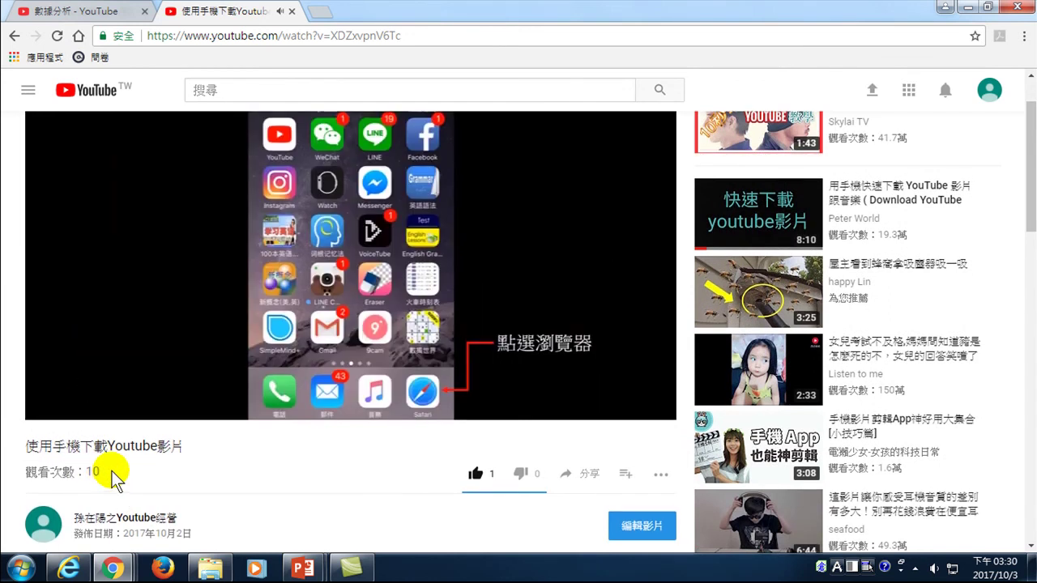
scroll(105, 474, "up", 1)
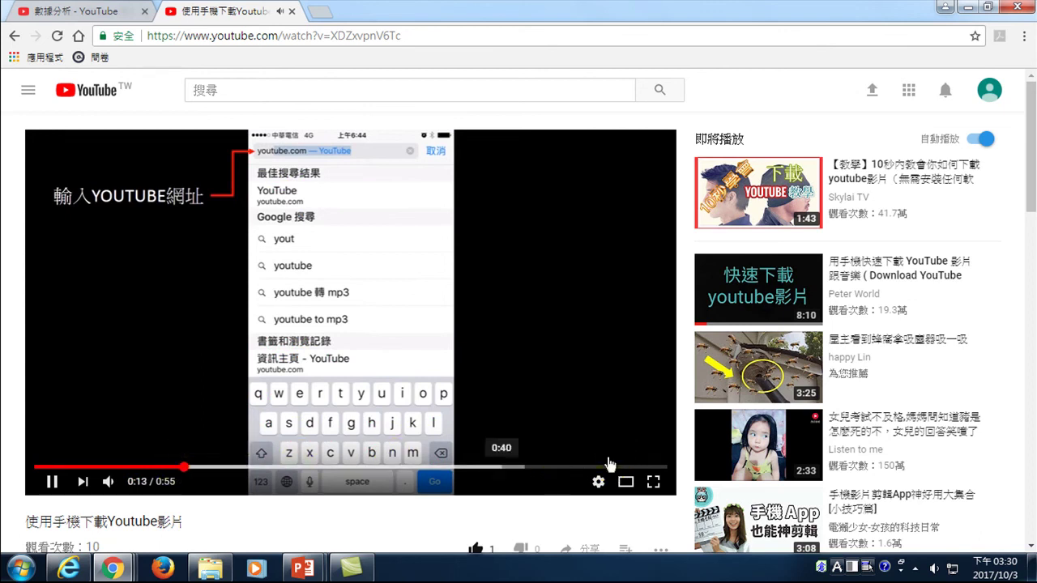
left_click(644, 467)
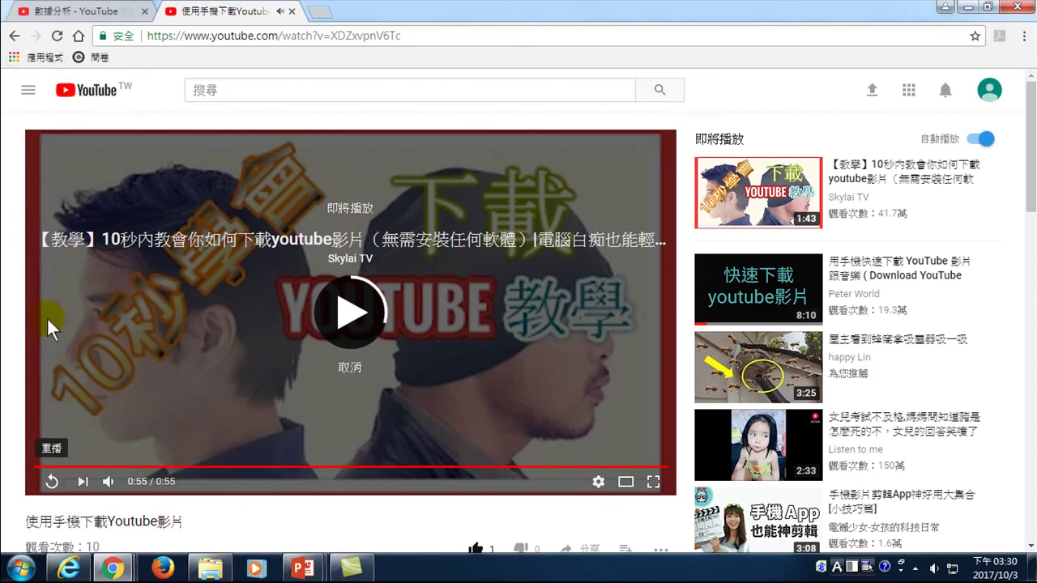
left_click(53, 37)
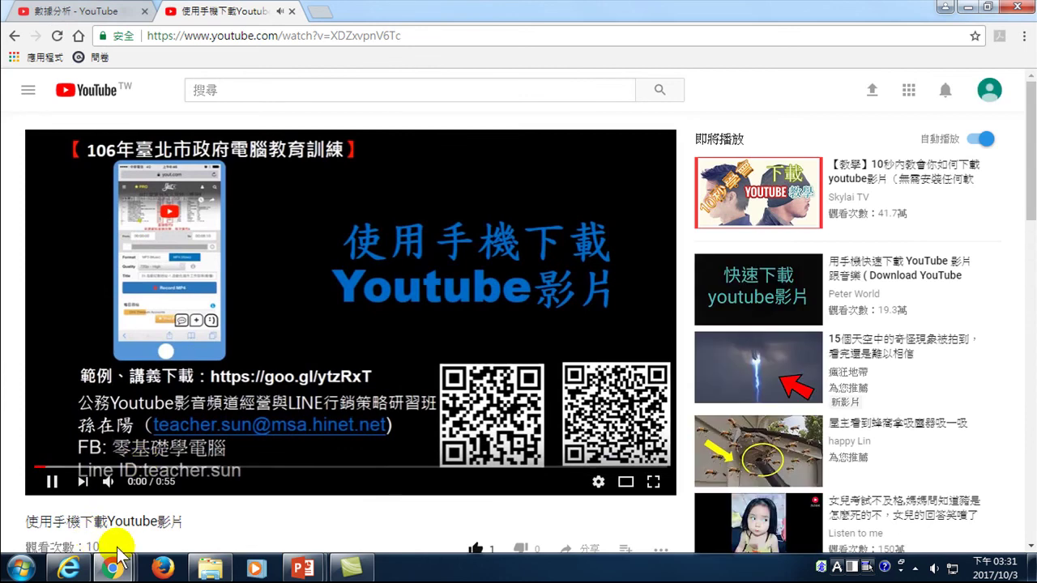
key("F5")
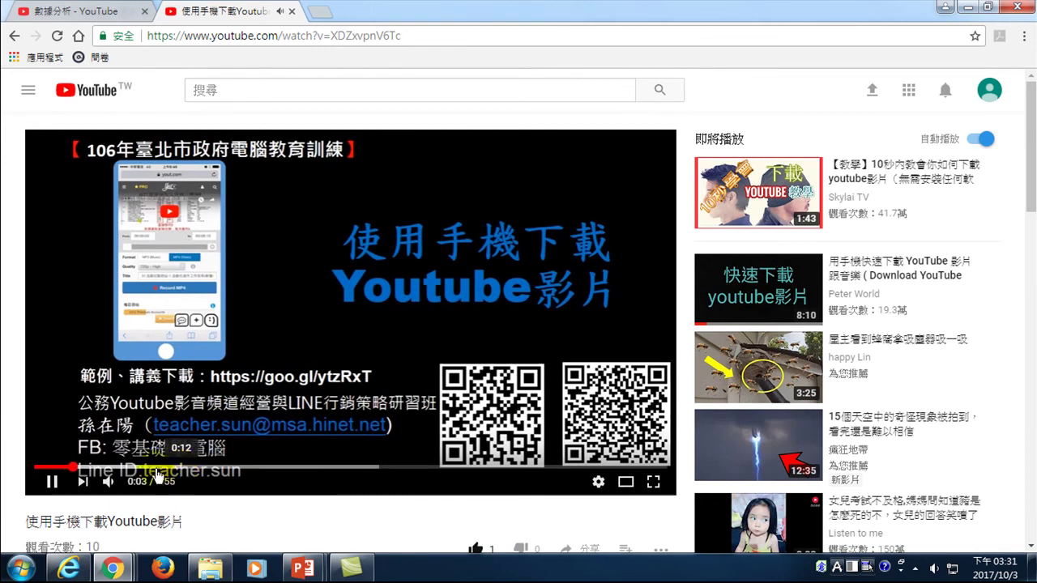
- Set the playback speed to 1.5
left_click(598, 482)
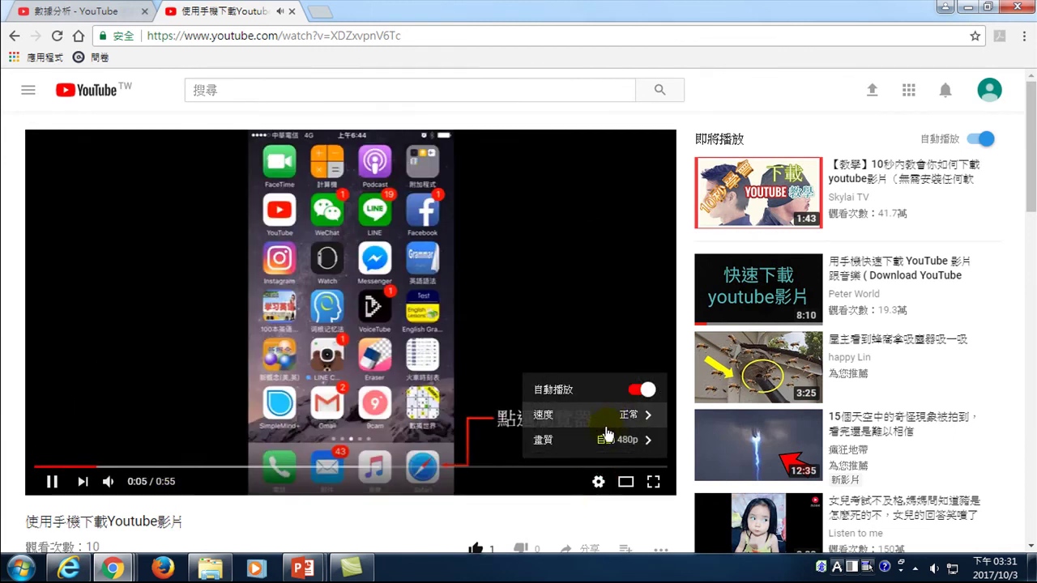
left_click(606, 414)
left_click(623, 414)
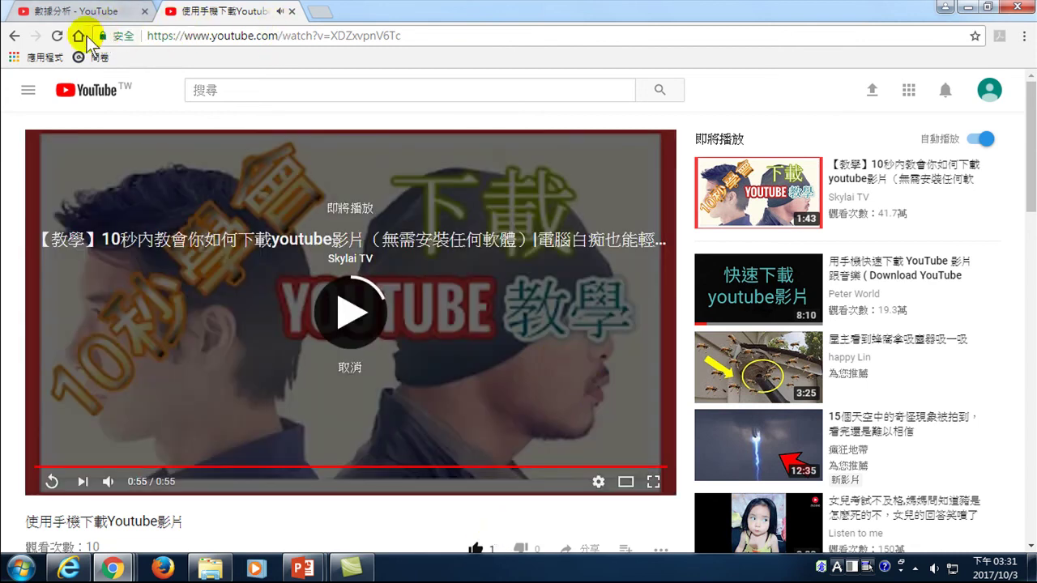
- Reload, pause at 0:05, then raise the volume, mute it and turn the sound back on
left_click(55, 35)
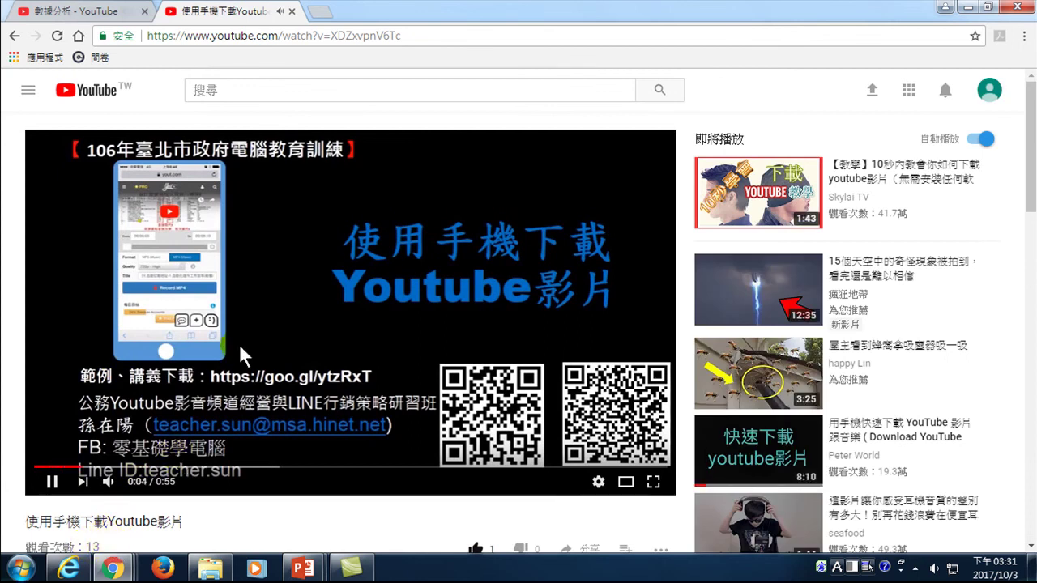
left_click(267, 320)
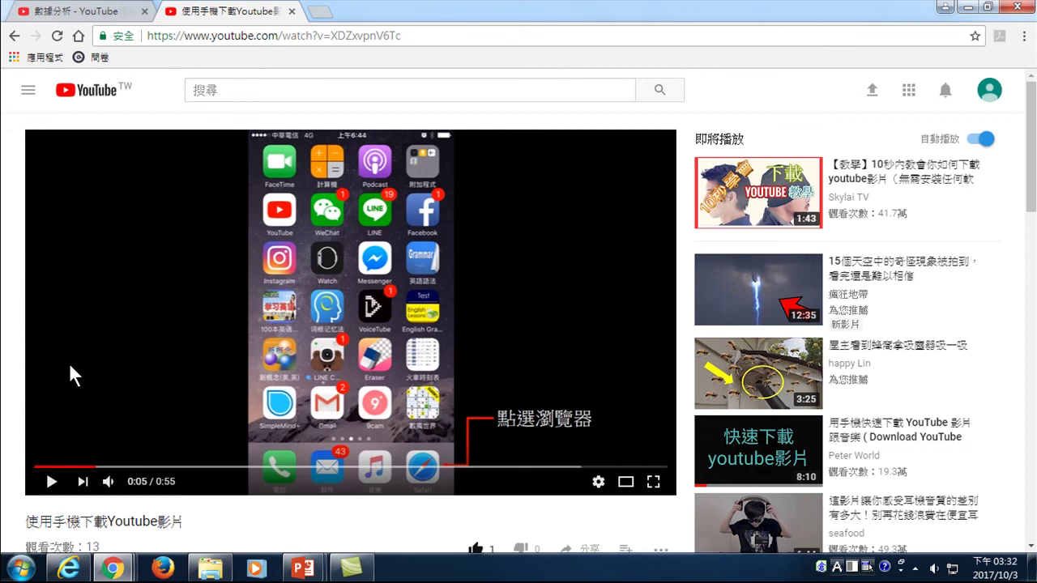
mouse_move(108, 481)
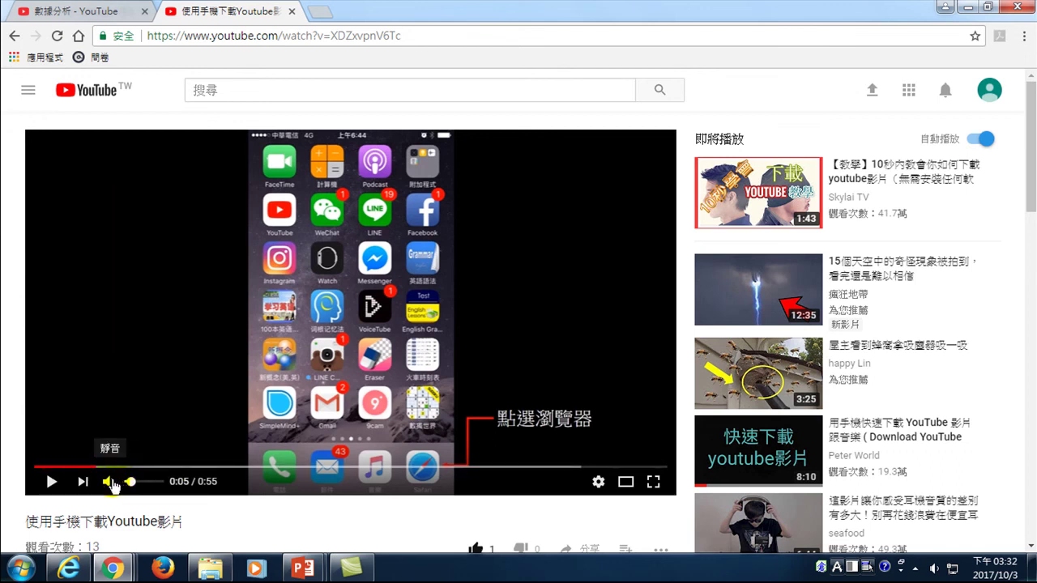
left_click_drag(131, 481, 141, 481)
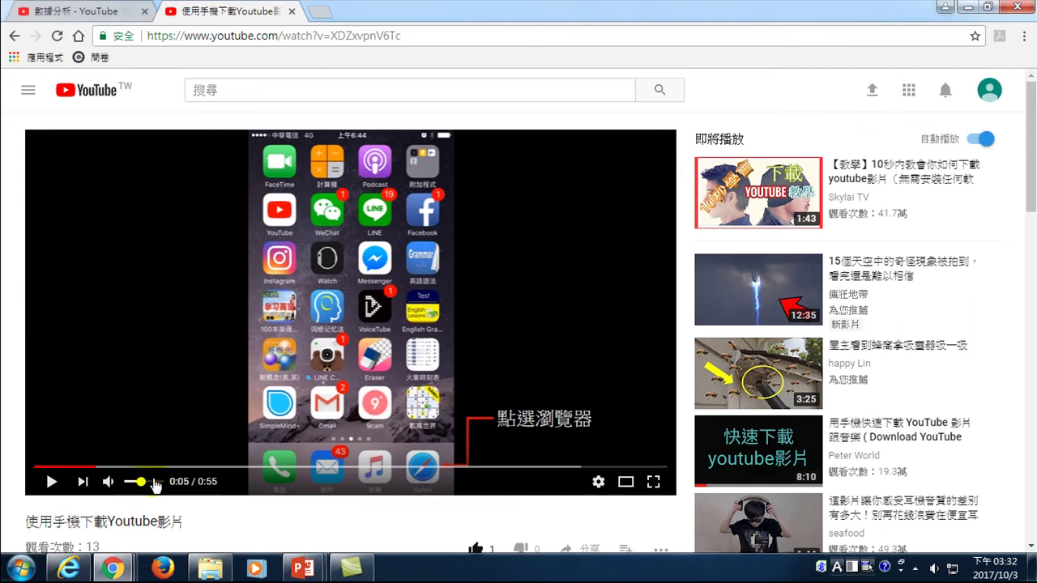
left_click(109, 483)
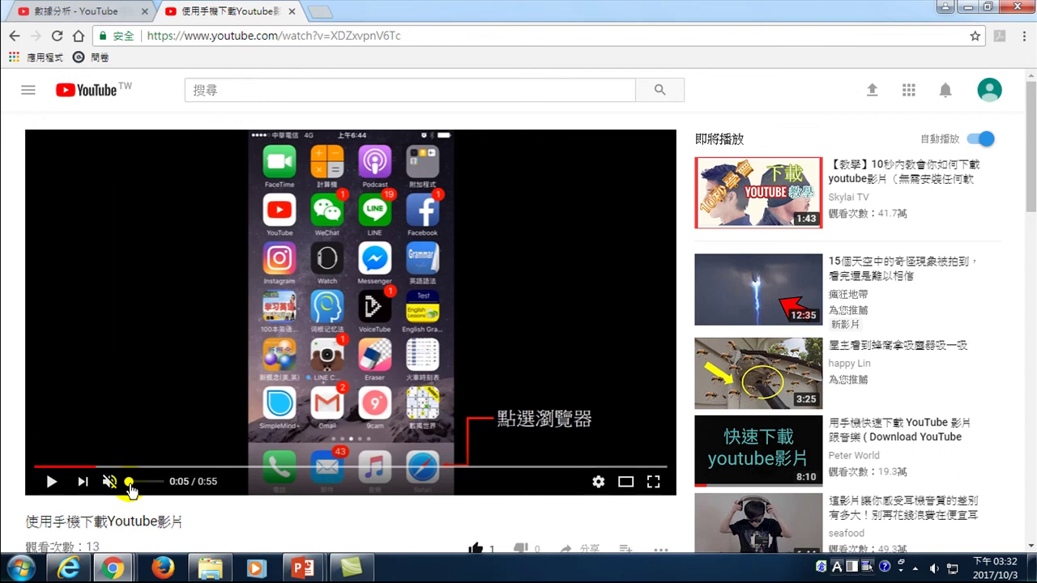
left_click_drag(128, 485, 139, 481)
left_click(26, 467)
- Play 使用手機下載Youtube影片, jumping to 0:17 and then near the end, then reload the page
left_click_drag(25, 521, 182, 518)
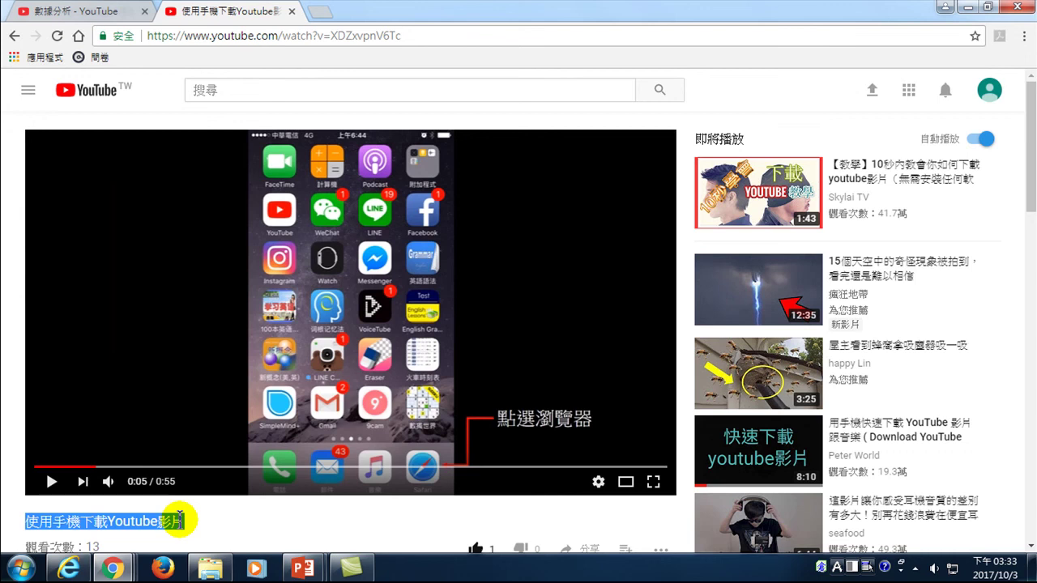
left_click(52, 483)
left_click(234, 467)
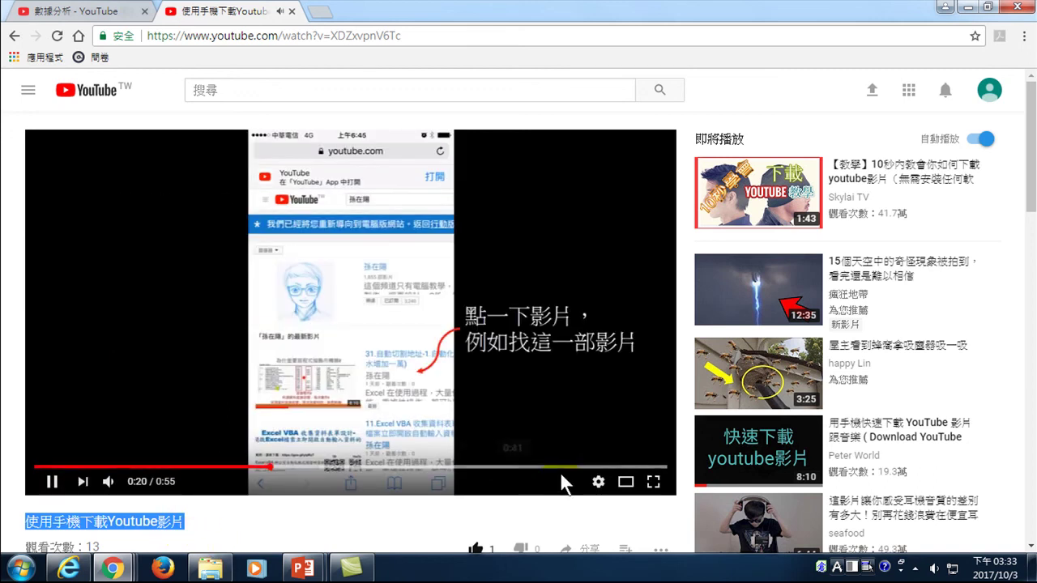
left_click(565, 468)
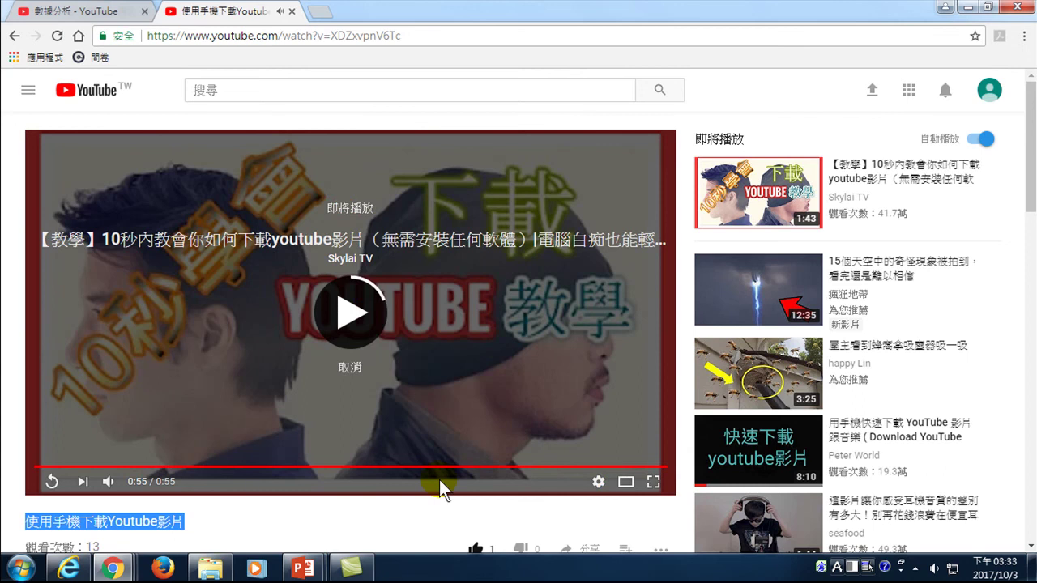
left_click(55, 36)
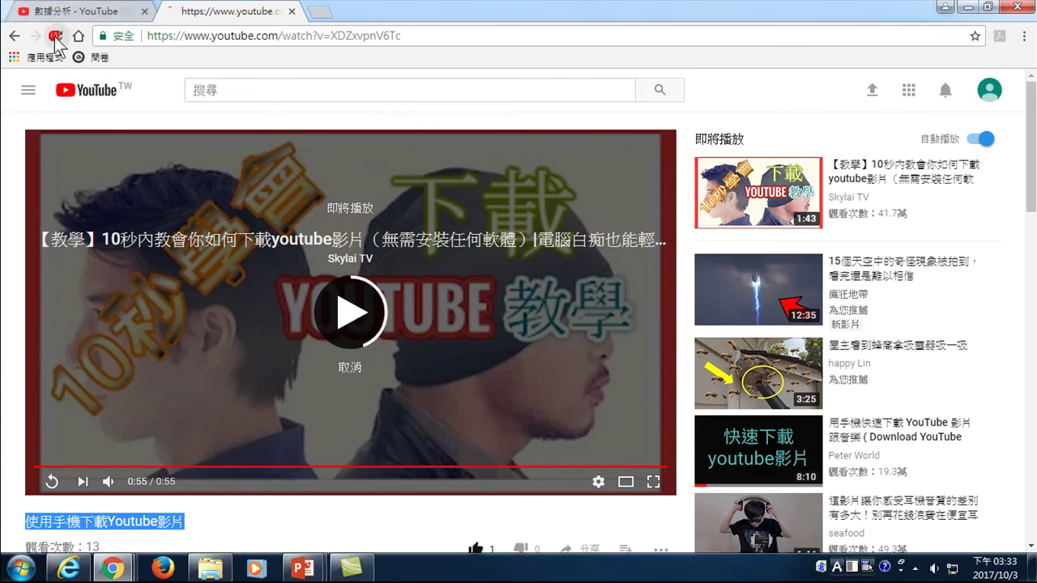
- Pause the restarted 使用手機下載Youtube影片 video at 0:07
scroll(139, 478, "down", 2)
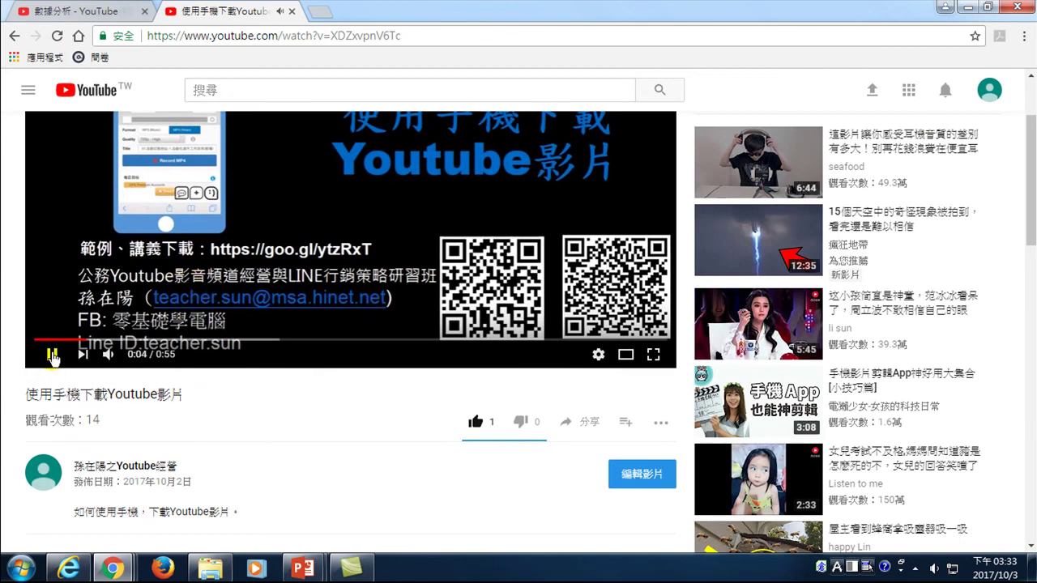
left_click(53, 237)
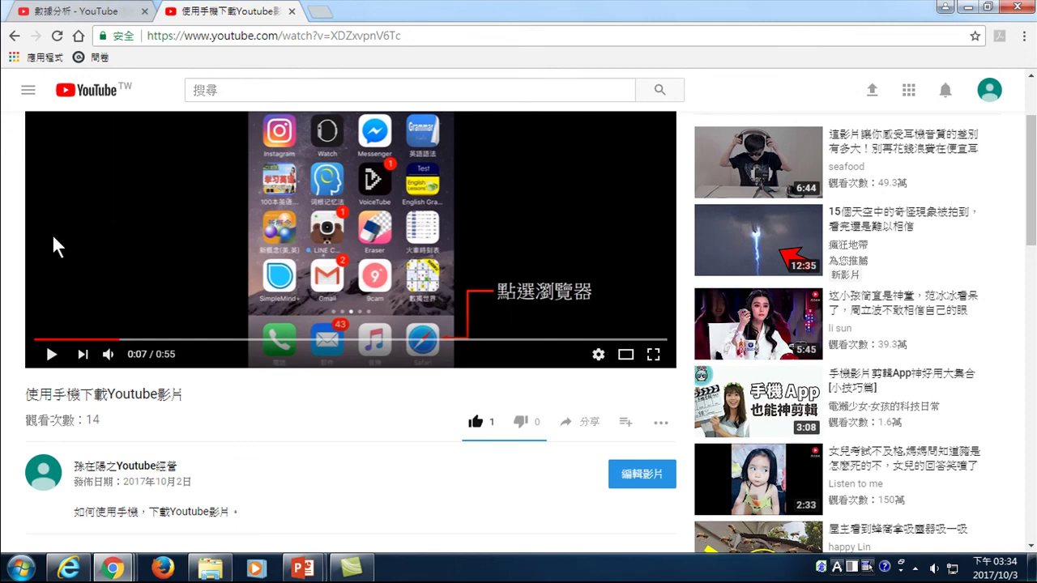
mouse_move(114, 357)
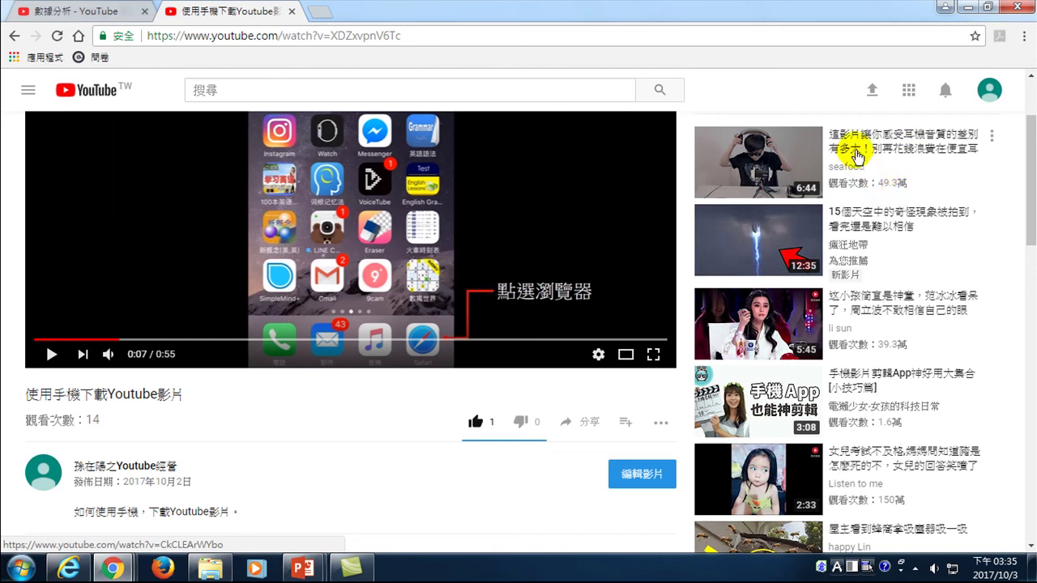
left_click(894, 146)
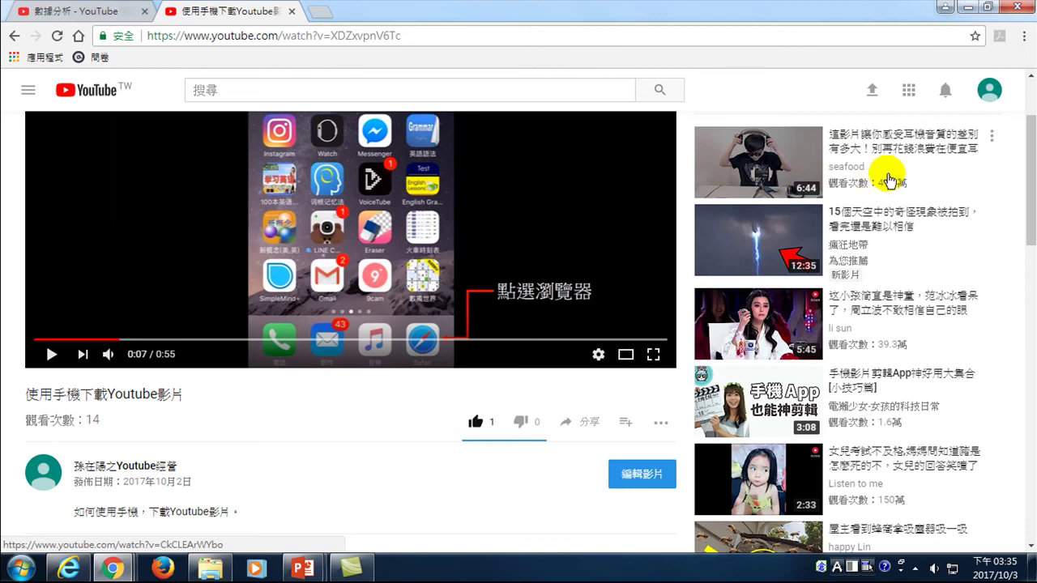
mouse_move(800, 178)
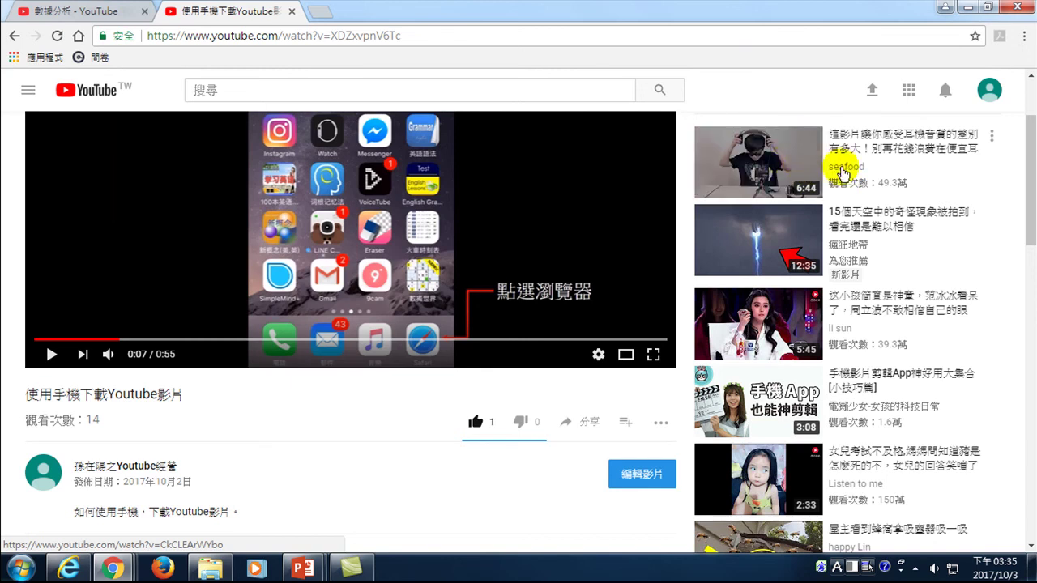
scroll(865, 155, "up", 2)
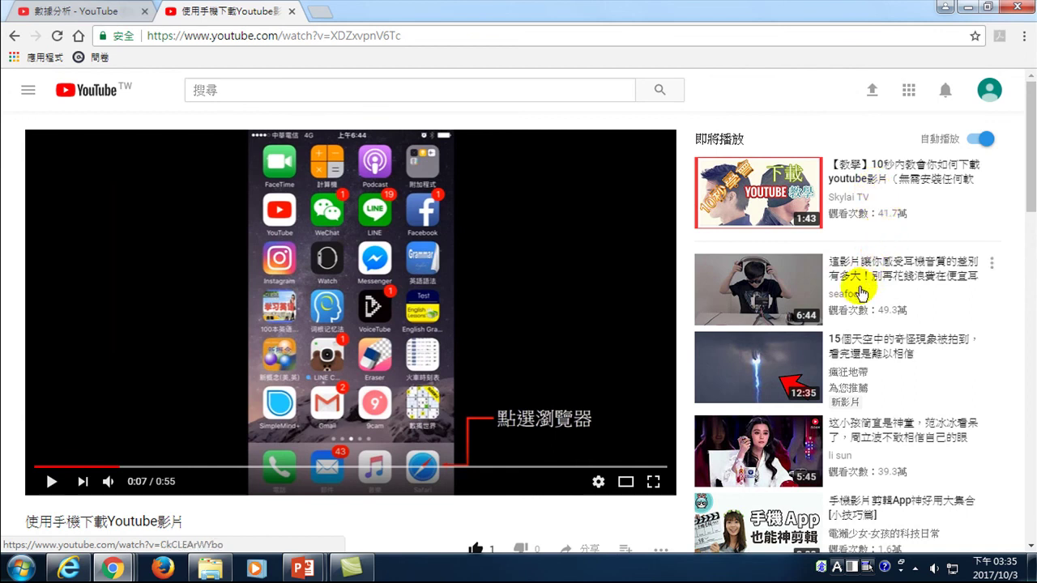
scroll(105, 519, "down", 1)
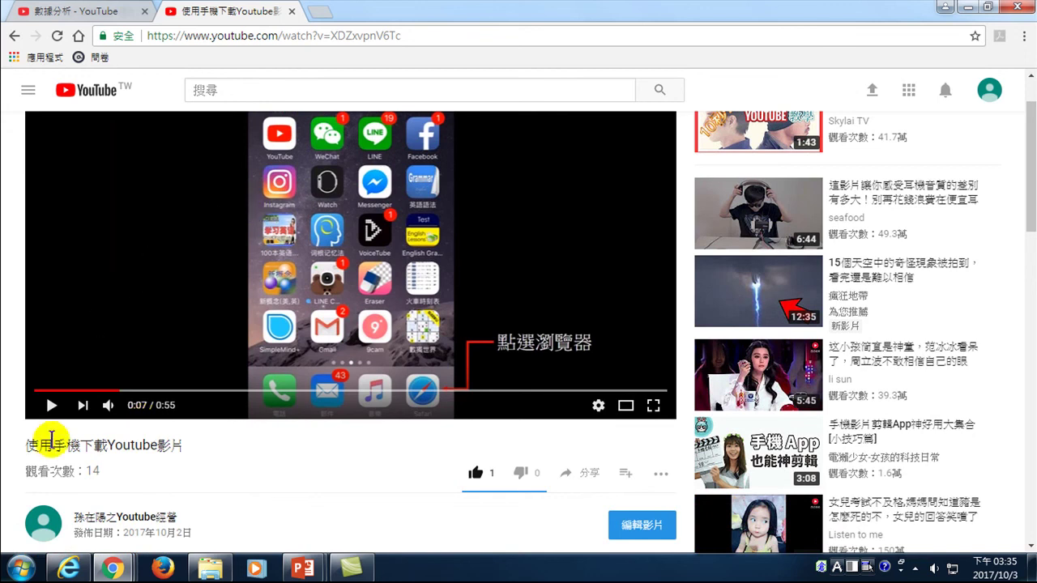
scroll(101, 486, "down", 1)
left_click(111, 448)
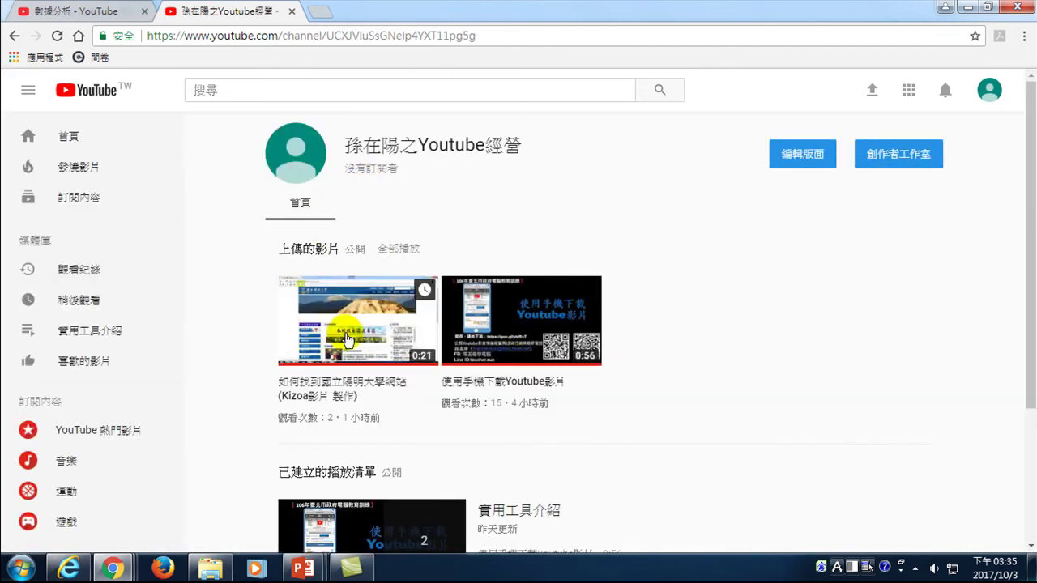
- Open the channel's latest upload, 如何找到國立陽明大學網站(Kizoa影片 製作)
left_click(361, 336)
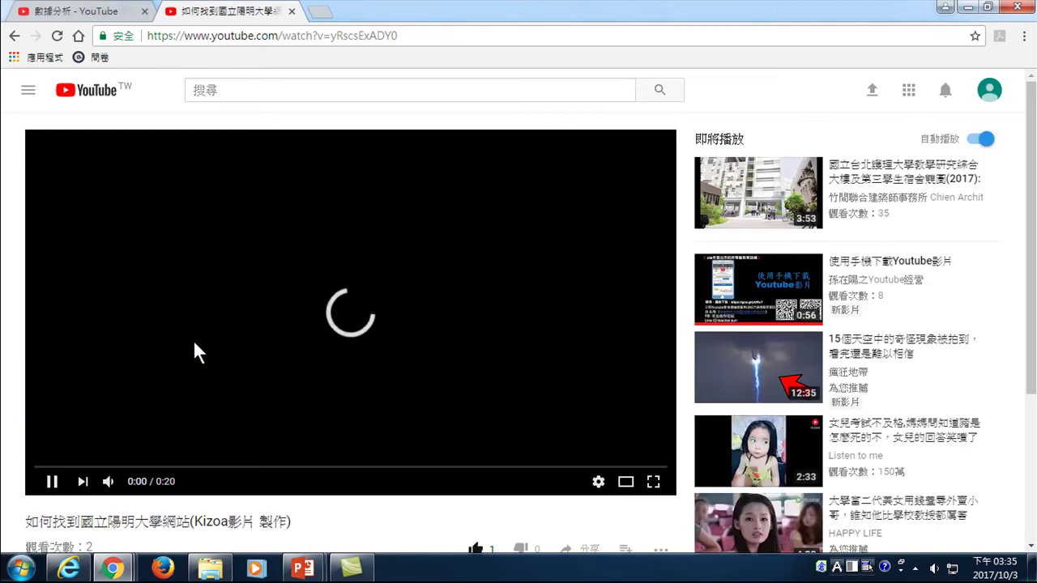
scroll(219, 397, "down", 2)
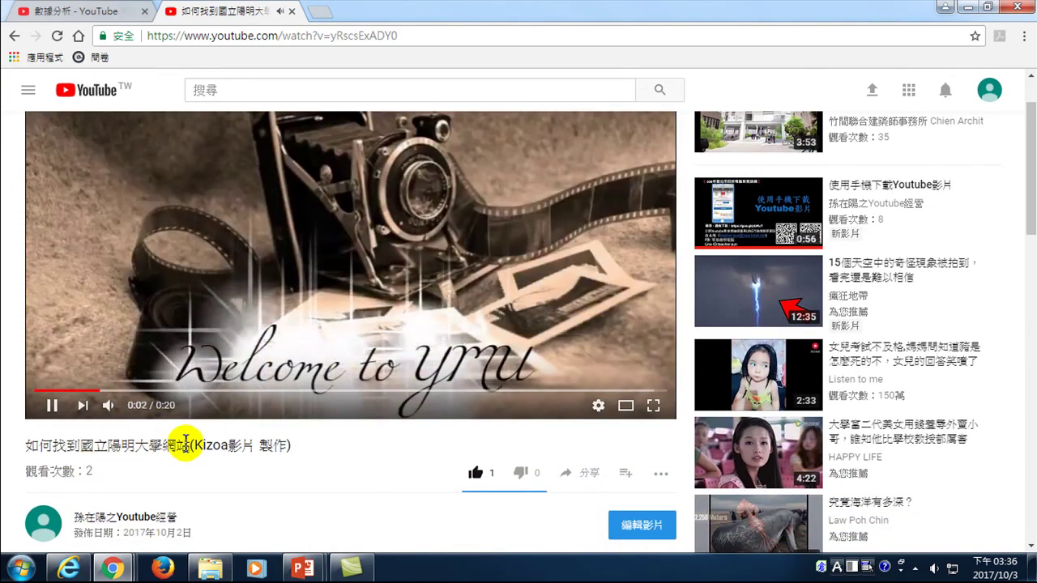
scroll(162, 477, "up", 2)
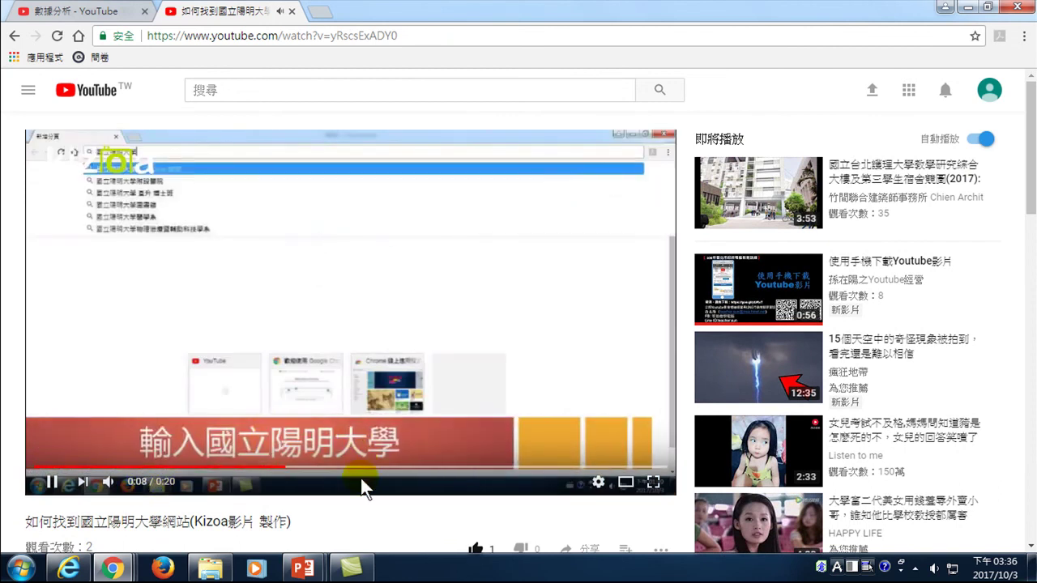
- Check the playback settings, then reload to replay the Kizoa video and pause it
left_click(597, 484)
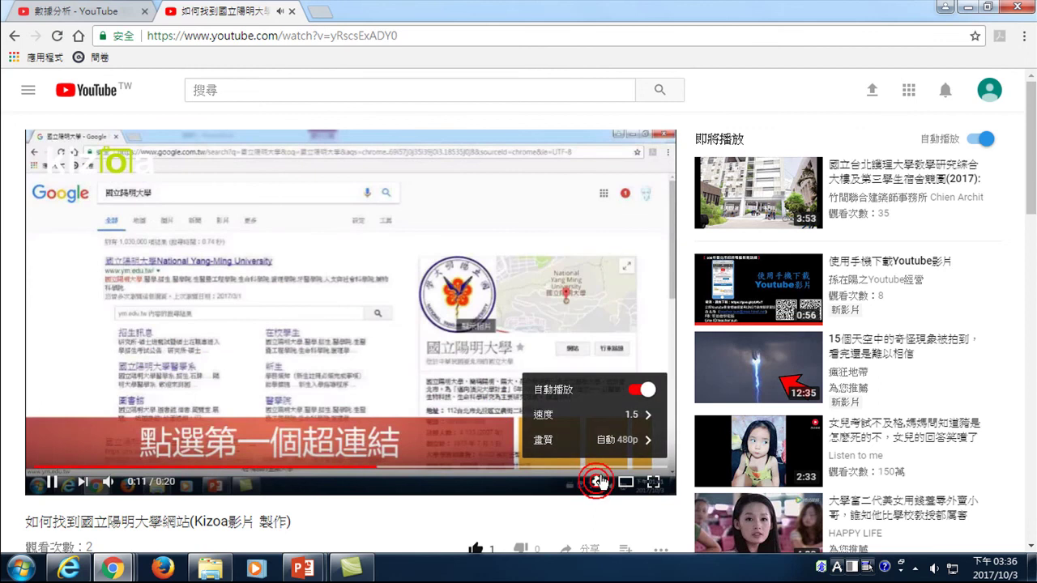
left_click(9, 324)
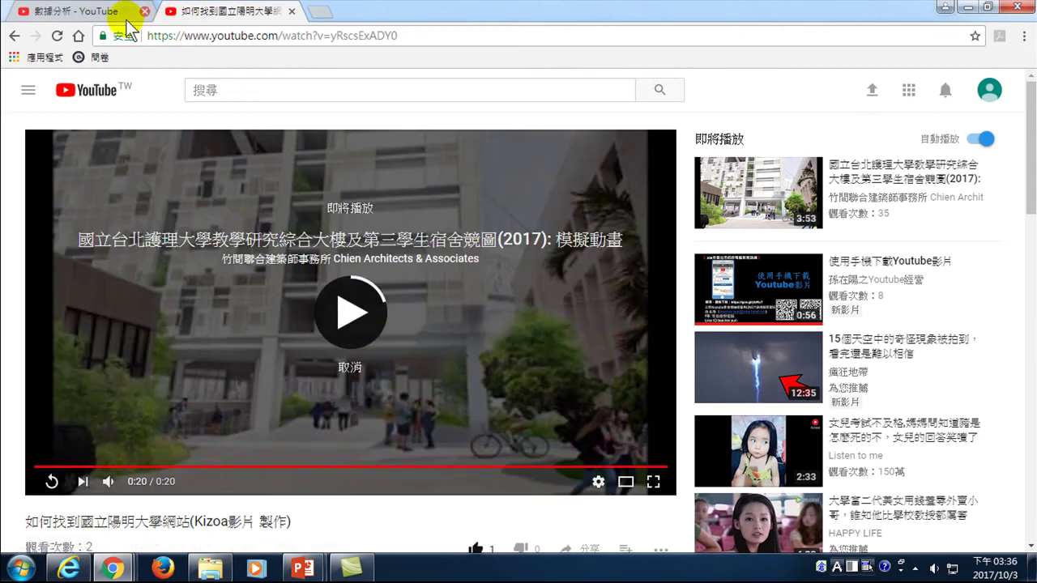
left_click(56, 35)
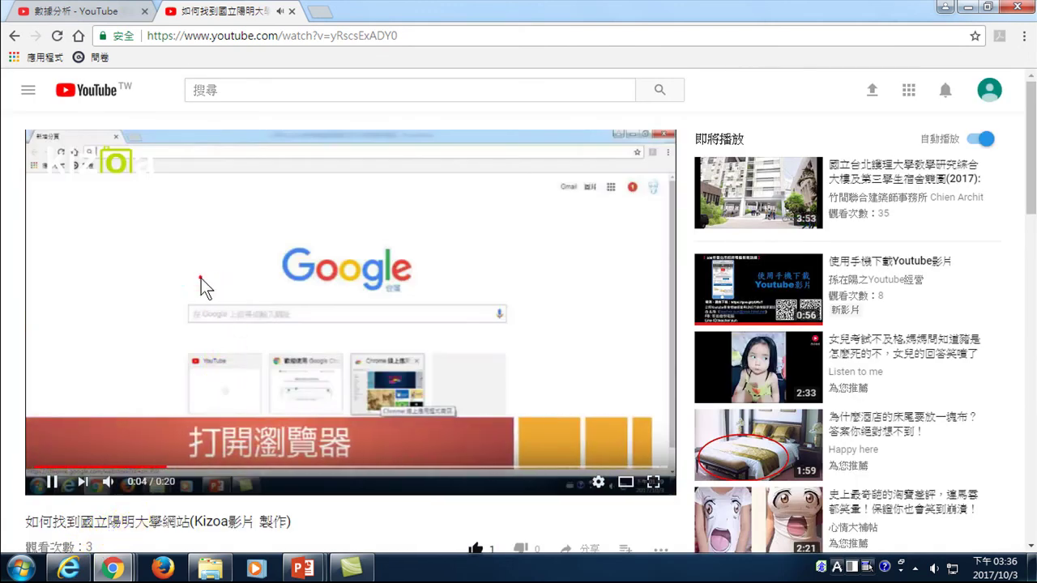
left_click(202, 279)
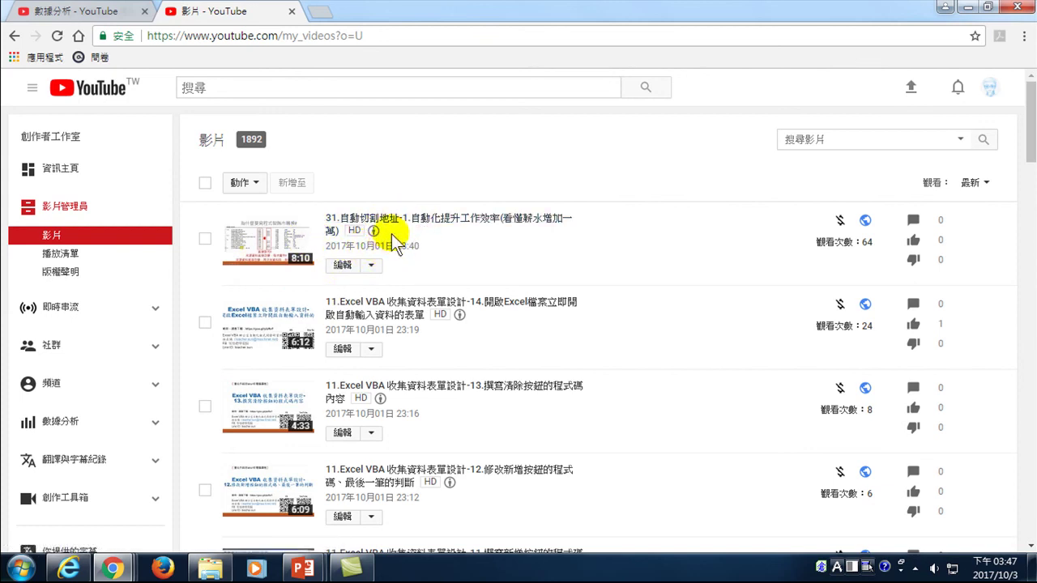
- Scroll down the 1892-video upload list and back up to the newest entry
scroll(379, 328, "down", 2)
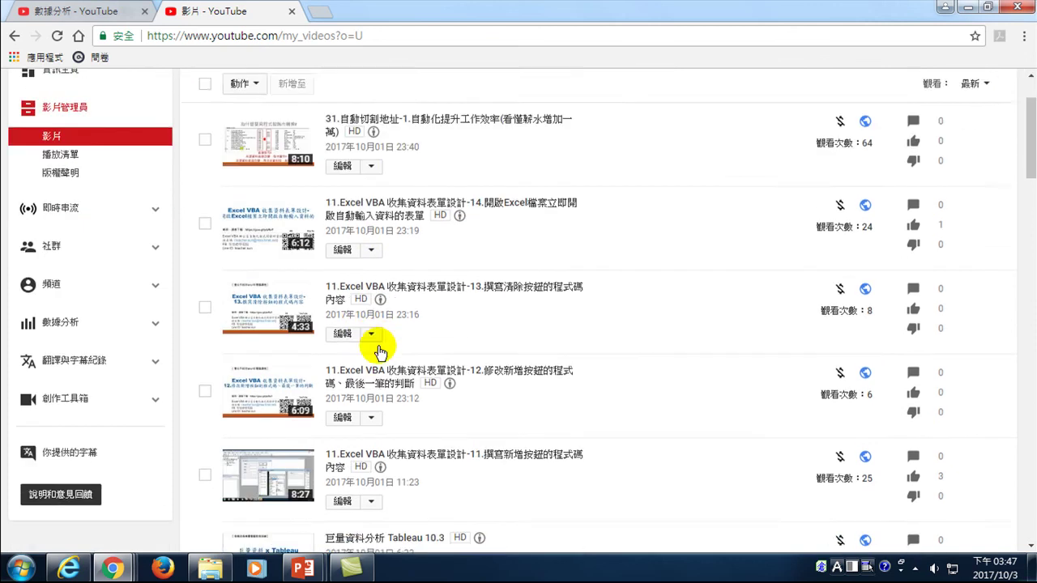
scroll(369, 347, "down", 4)
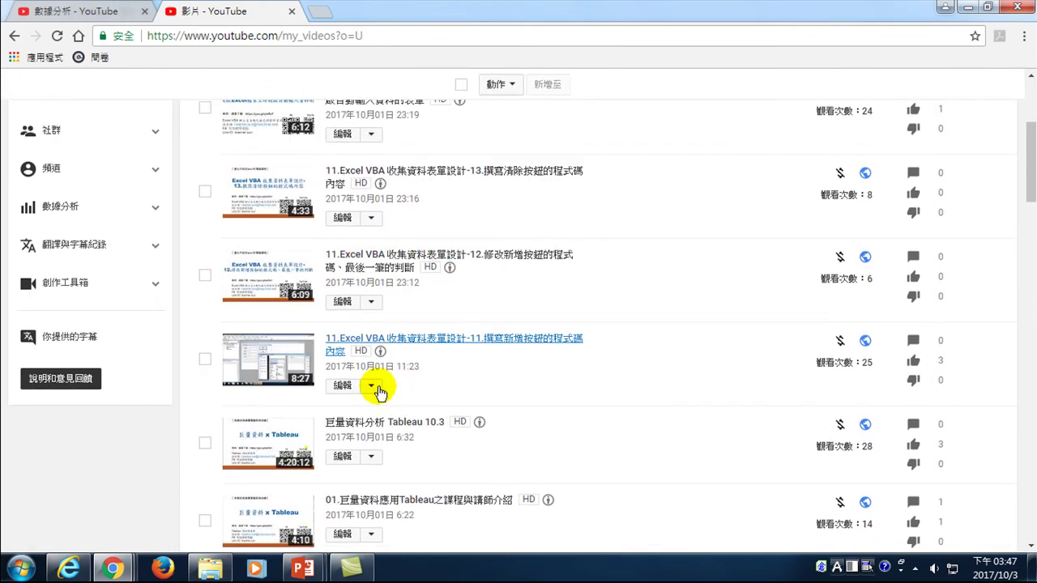
scroll(371, 370, "down", 2)
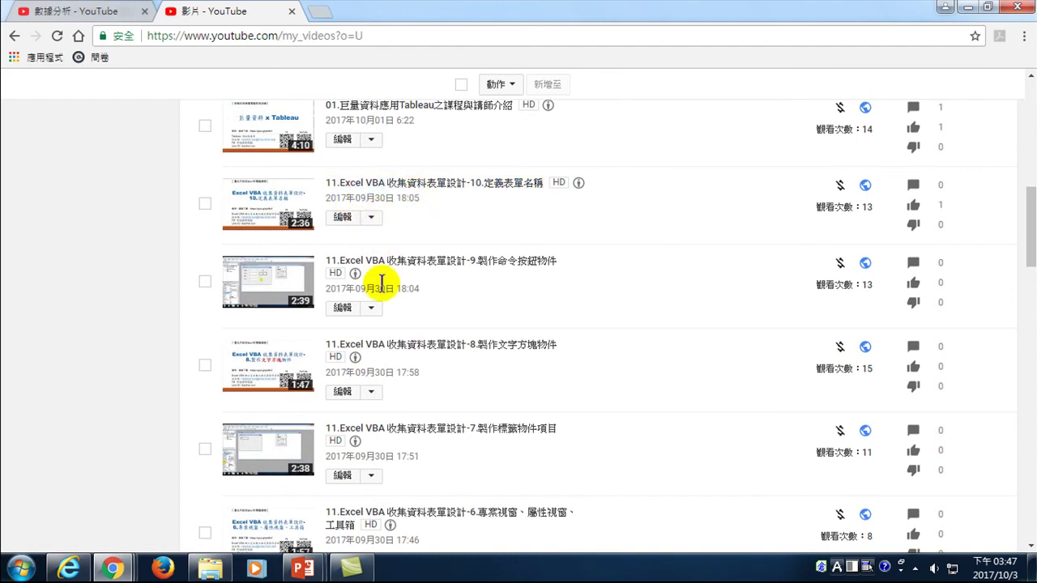
scroll(388, 386, "down", 1)
scroll(388, 387, "down", 1)
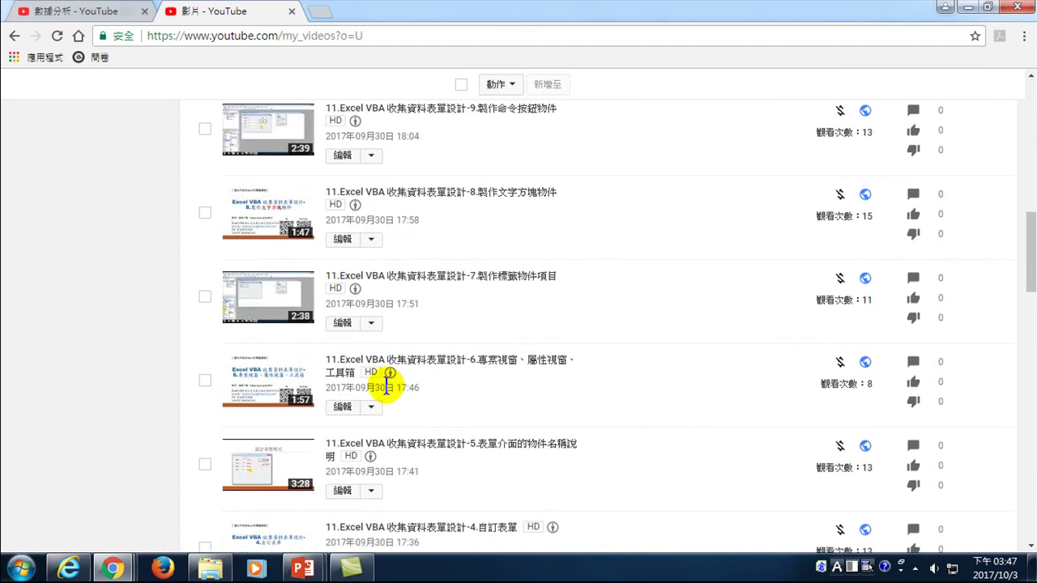
scroll(386, 389, "down", 2)
scroll(384, 393, "down", 3)
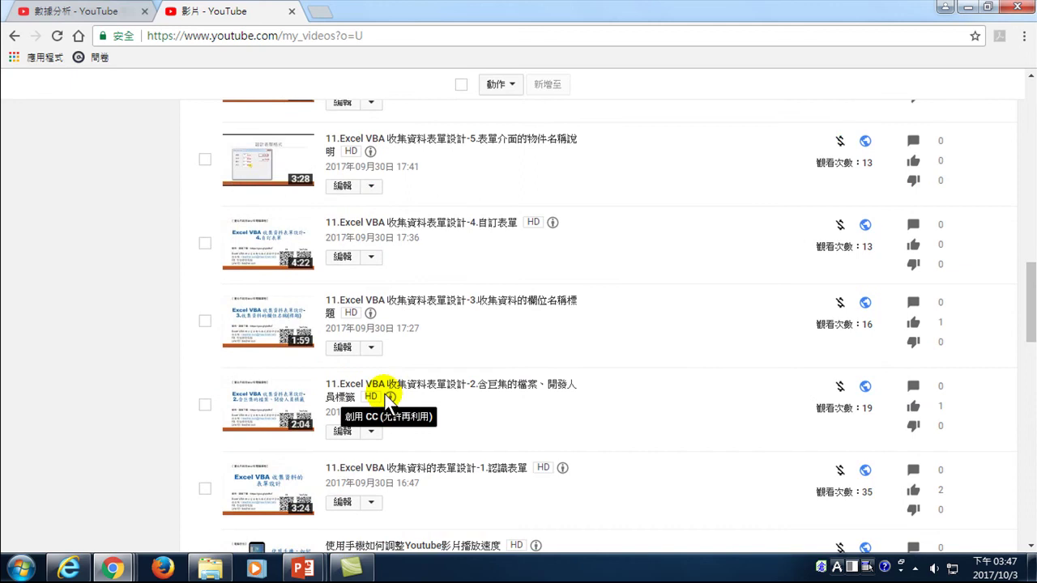
scroll(382, 340, "down", 4)
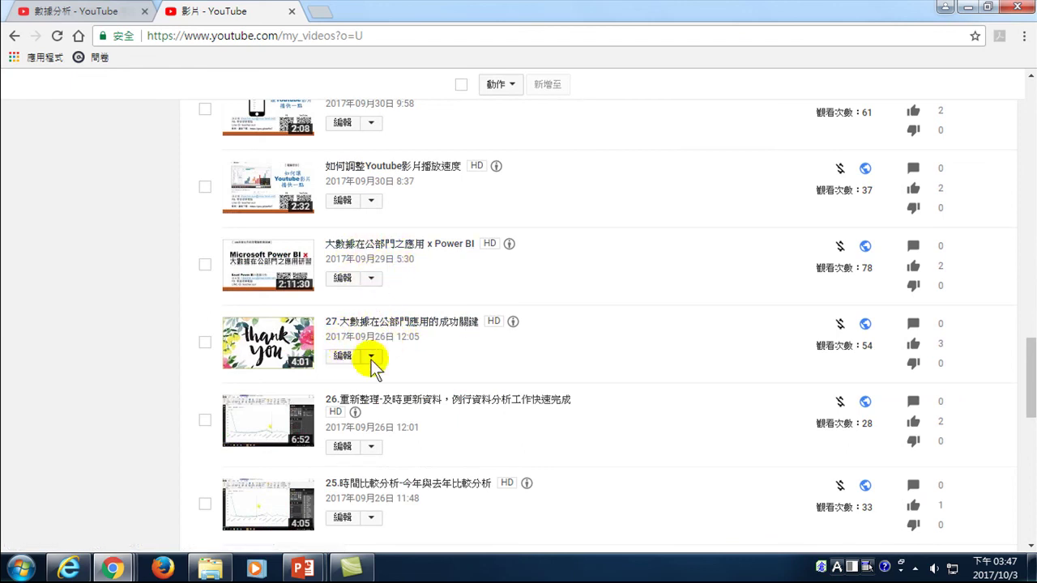
scroll(376, 417, "down", 2)
scroll(380, 423, "down", 3)
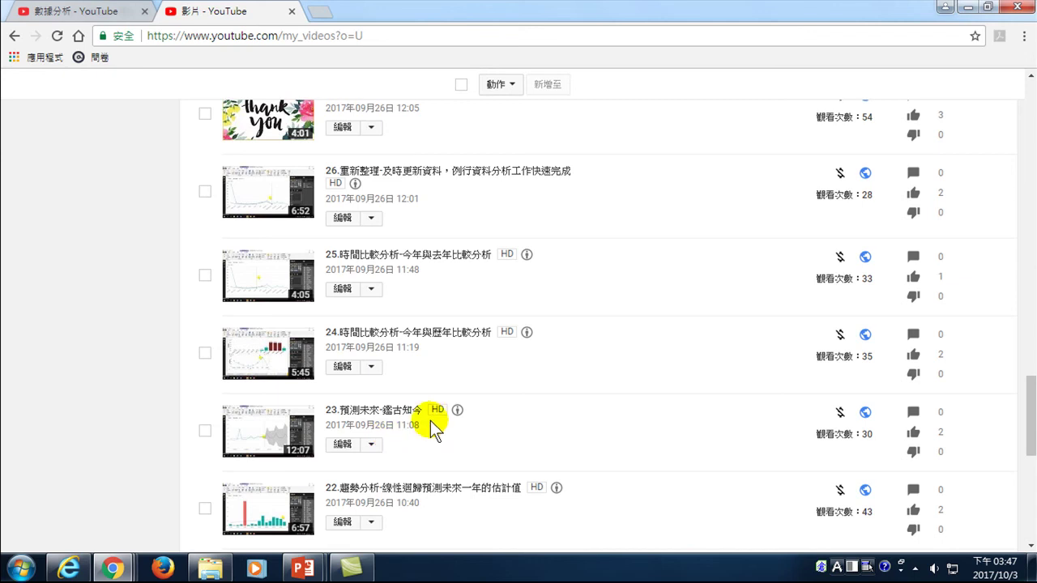
scroll(341, 297, "up", 12)
scroll(214, 132, "up", 10)
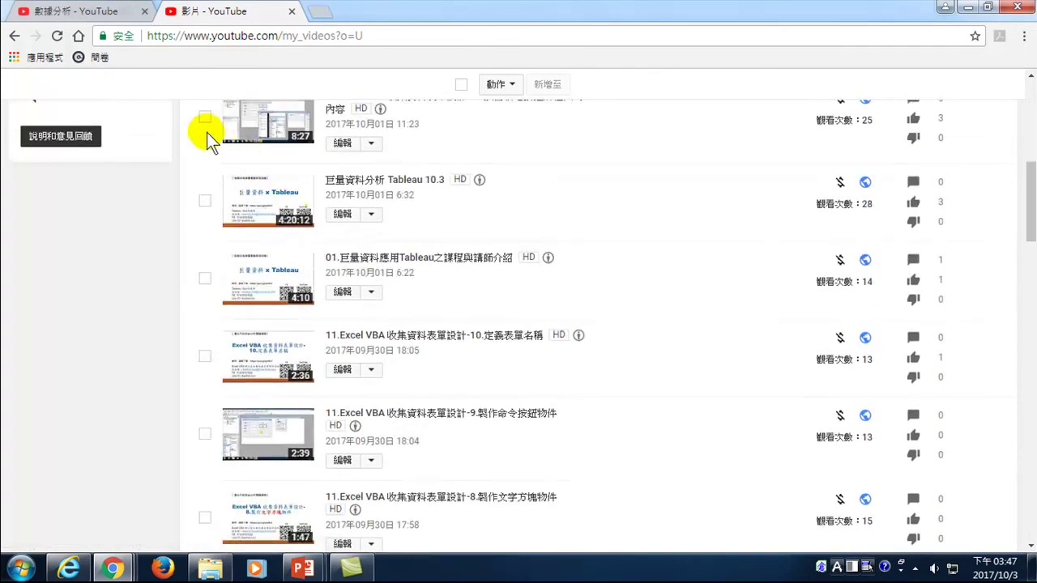
scroll(86, 215, "up", 3)
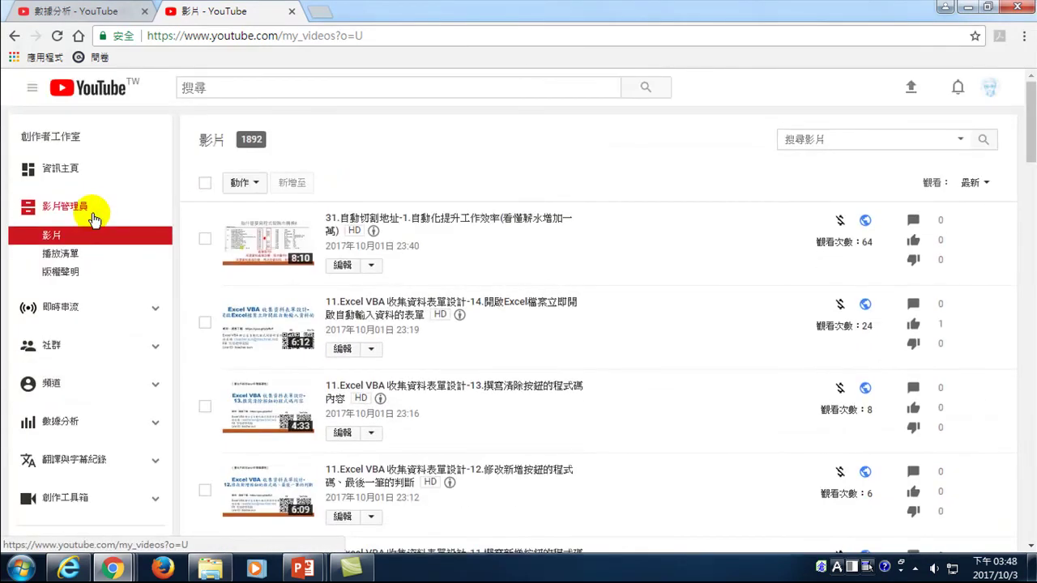
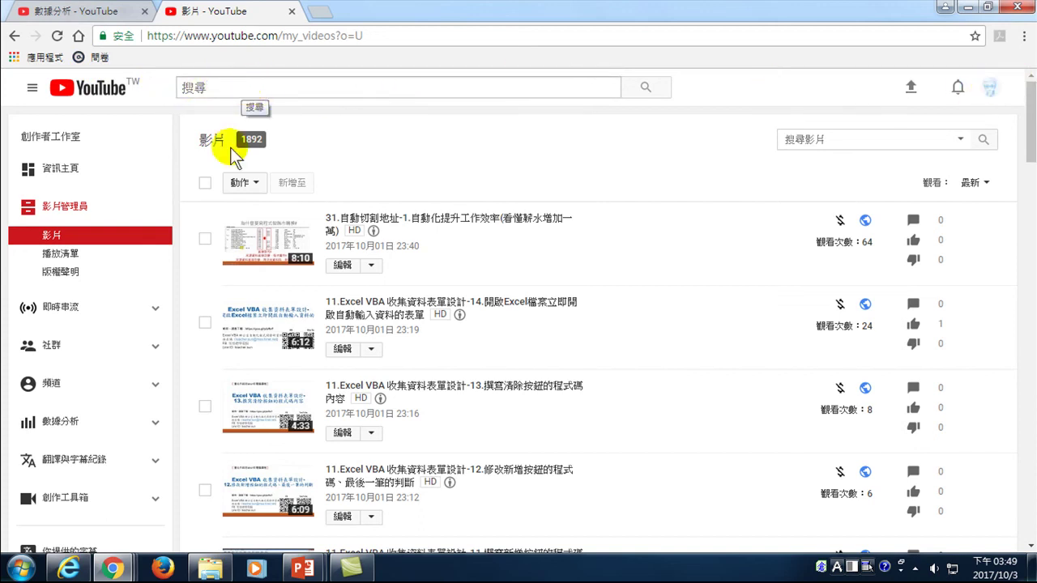
- In the Visio search results window, replace the search text with the channel owner's name and search
mouse_move(113, 569)
left_click(149, 491)
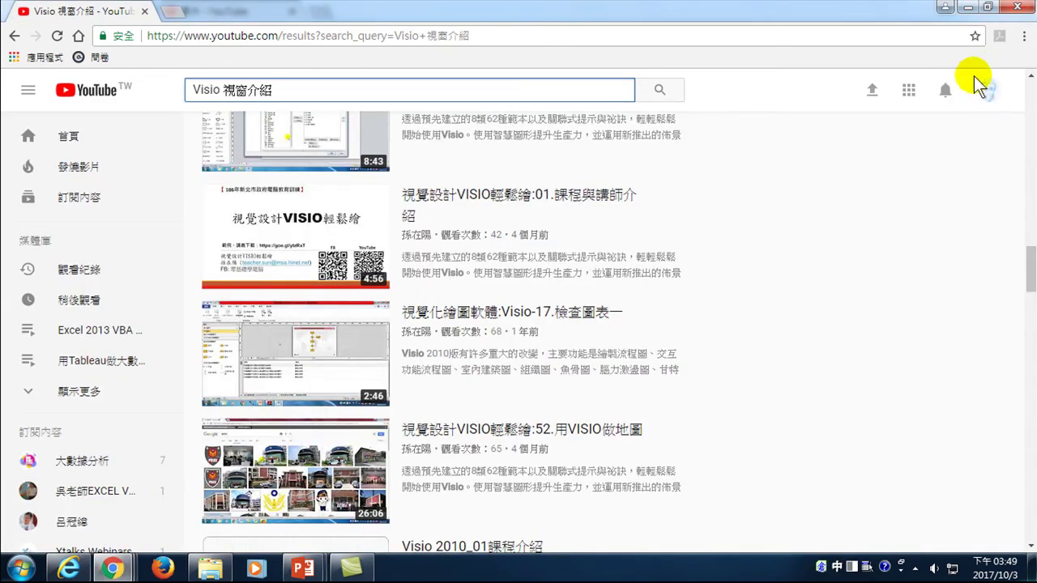
left_click(333, 95)
triple_click(287, 87)
type("ndhvf klg nlamh")
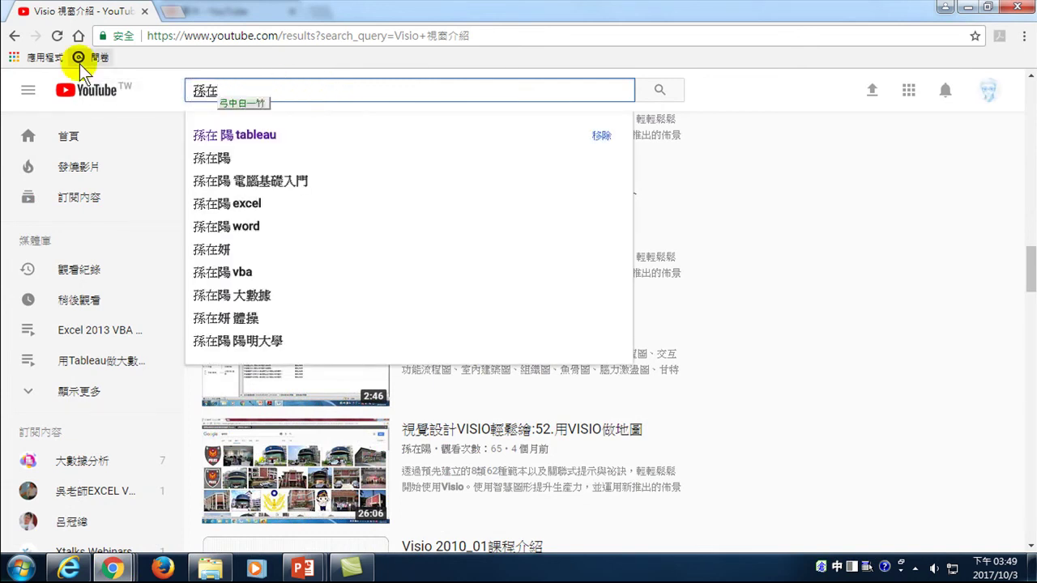
key("space")
key("Return")
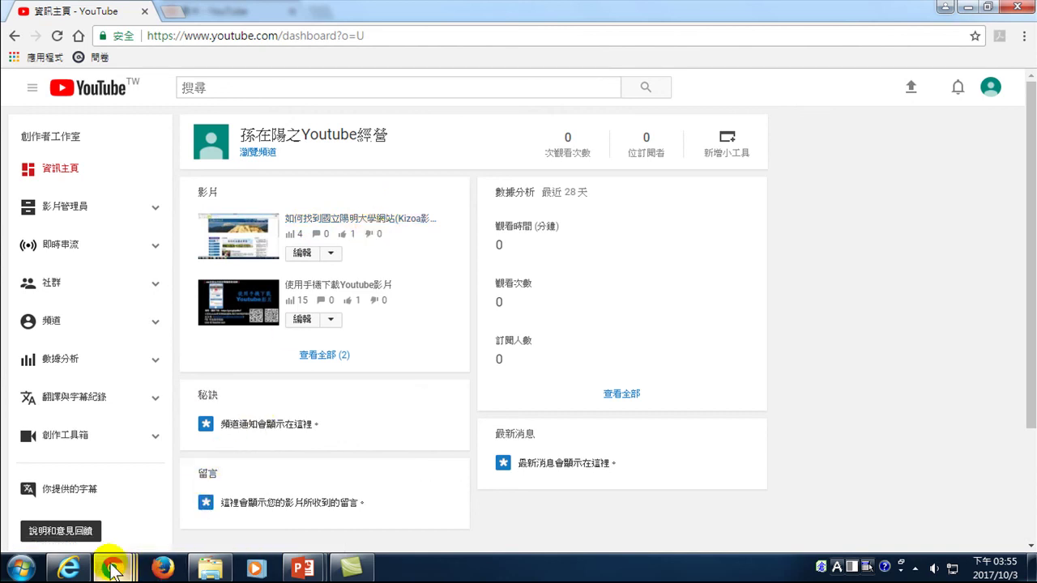
mouse_move(113, 570)
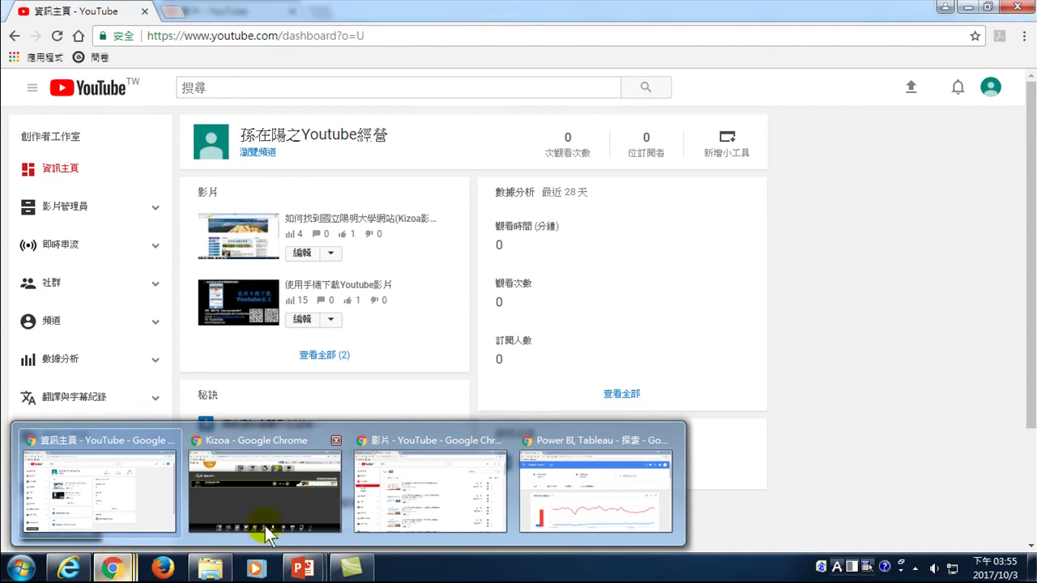
left_click(574, 440)
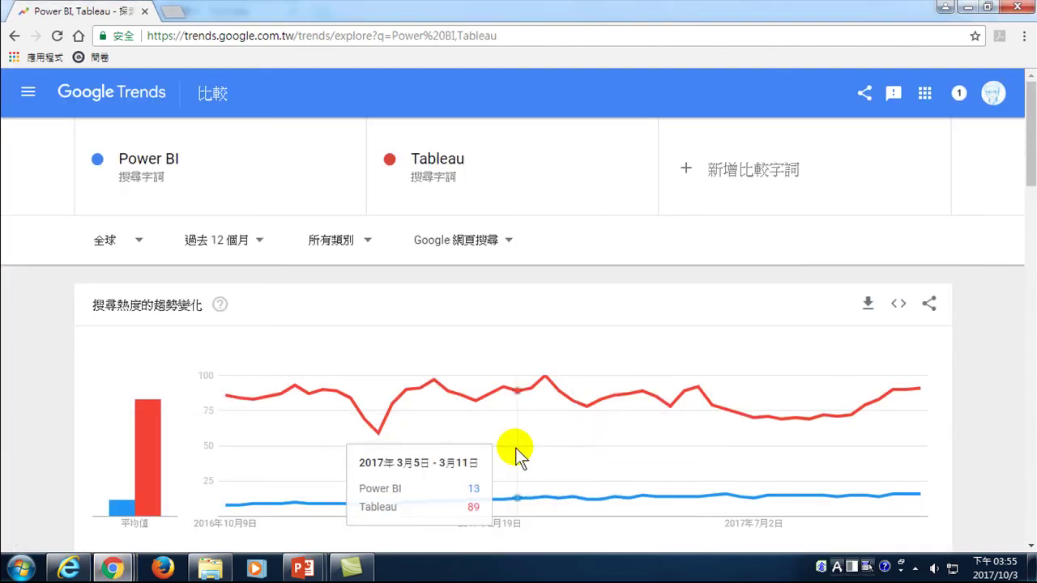
left_click(287, 35)
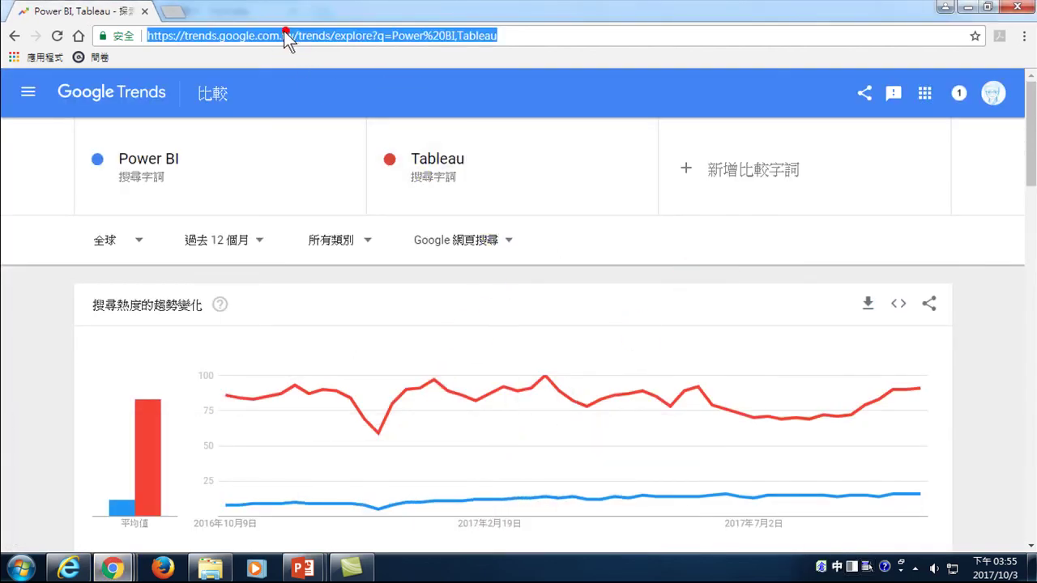
type("w")
key("BackSpace")
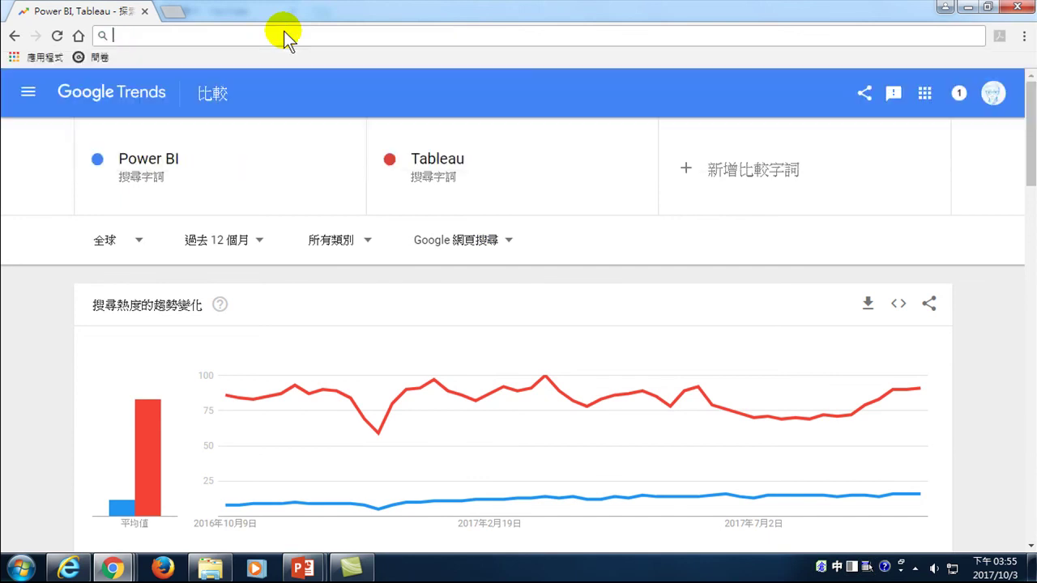
key("ctrl+space")
type("www.goog")
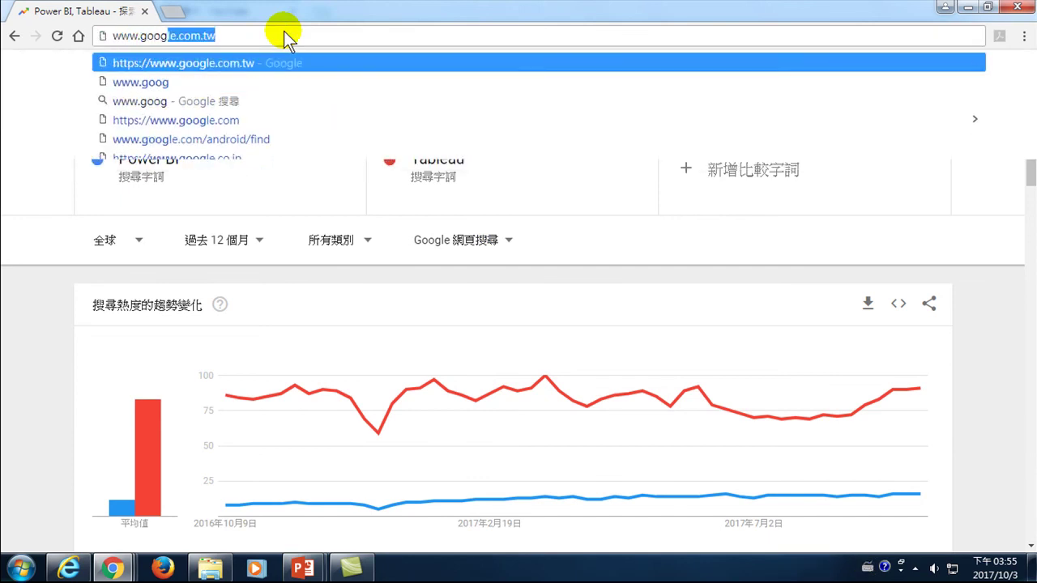
key("Return")
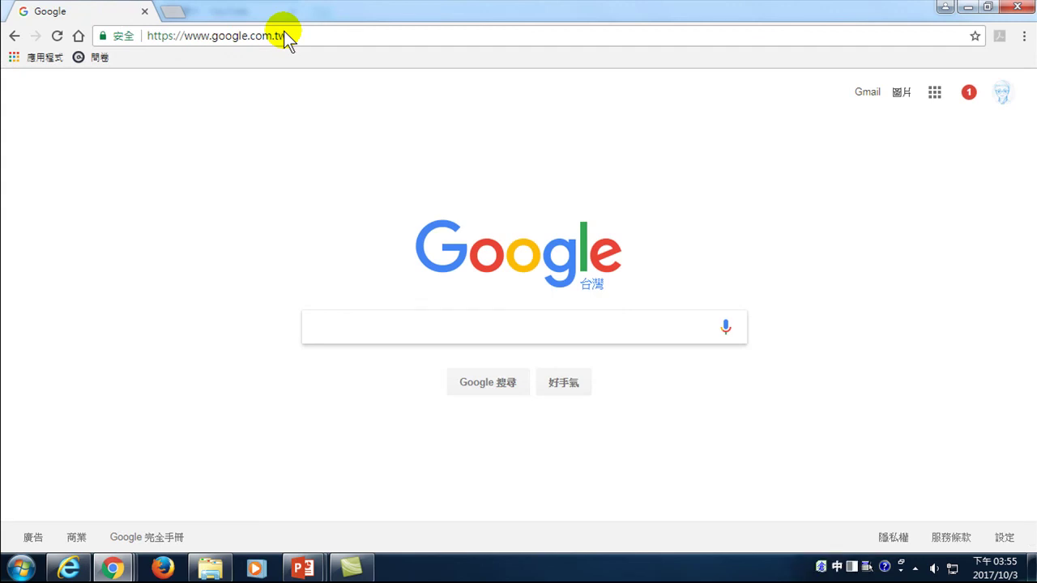
- Search Google for 如何找到國立陽明大學 and play the Kizoa-made YouTube video result
type("如何找")
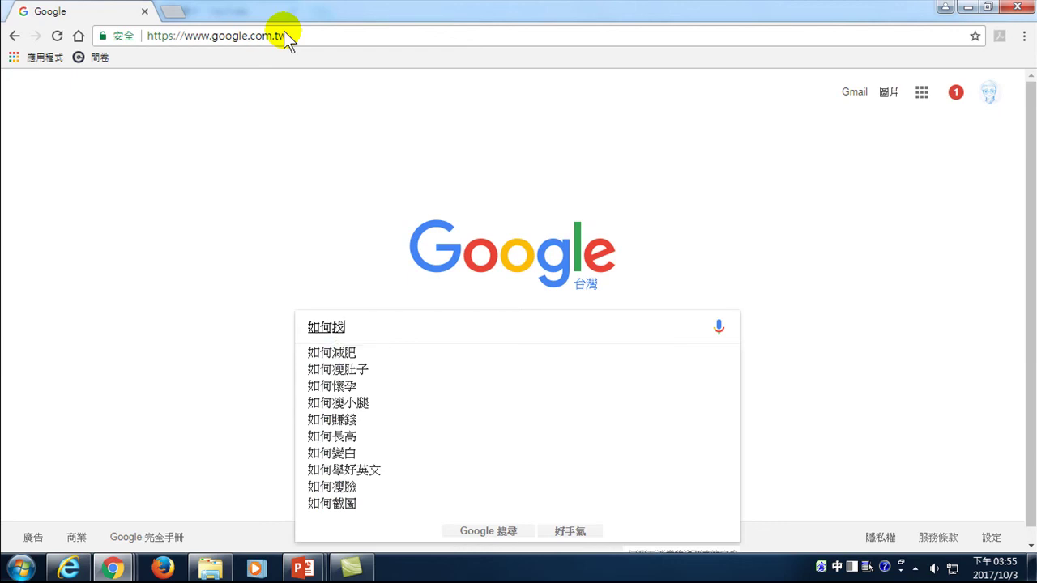
type("到國")
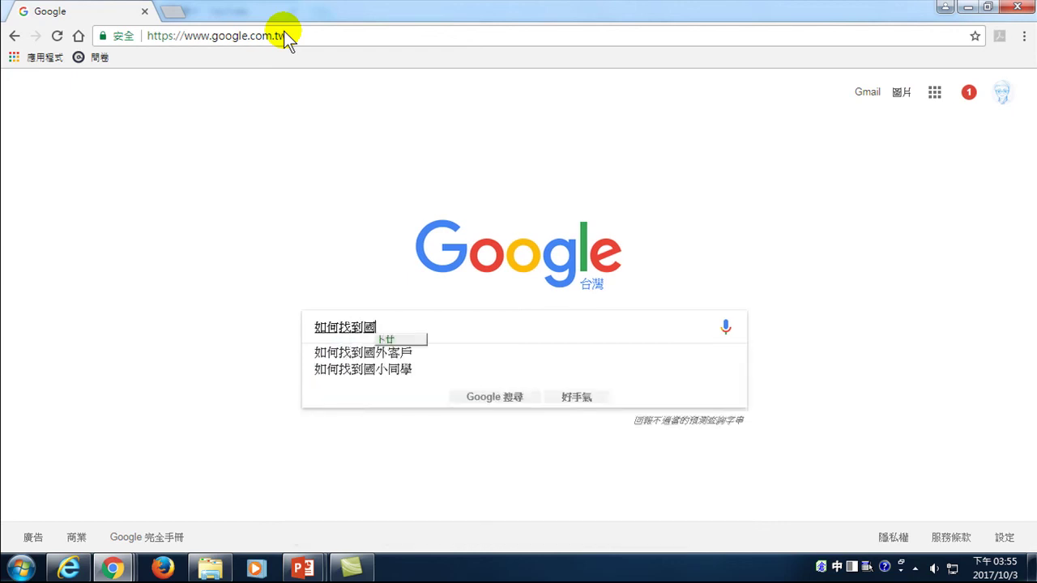
type("立陽明大學")
key("Return")
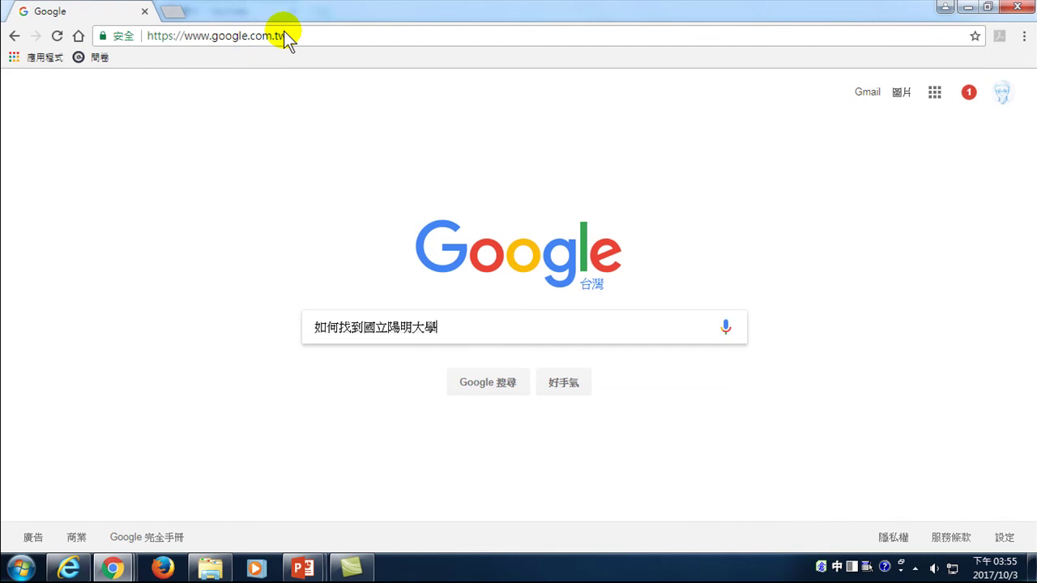
key("Return")
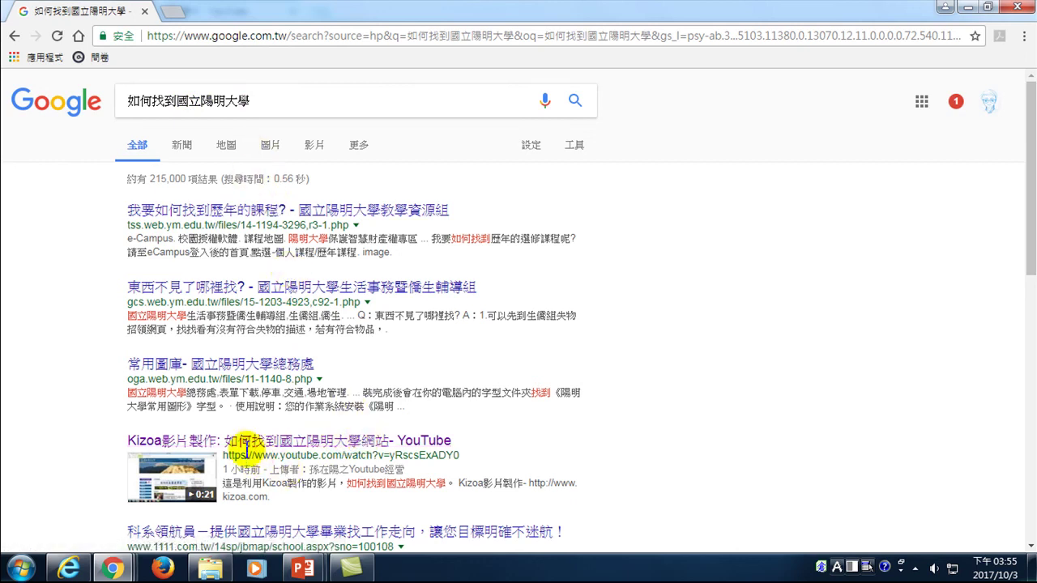
left_click(247, 445)
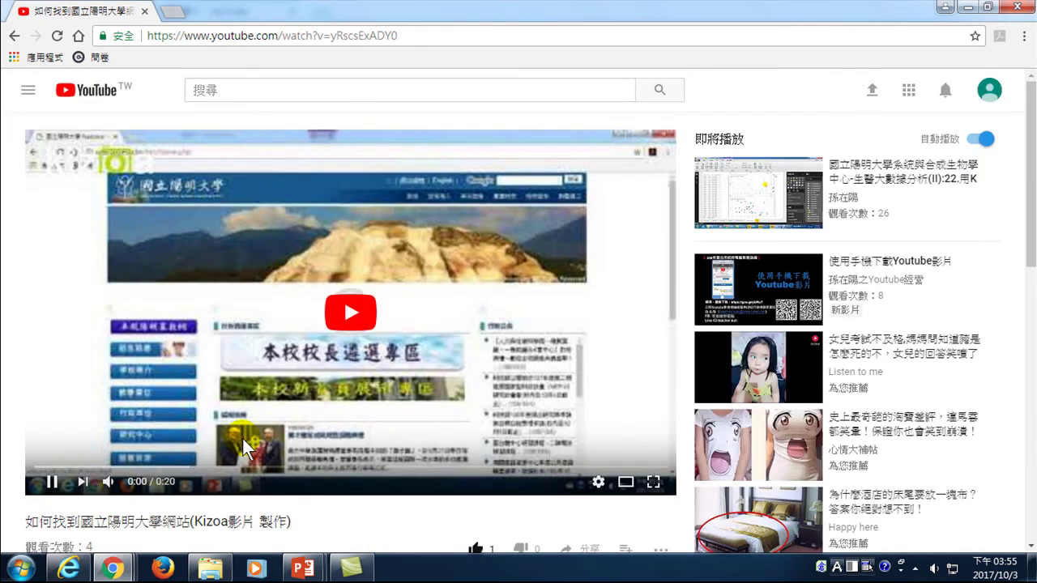
left_click(242, 436)
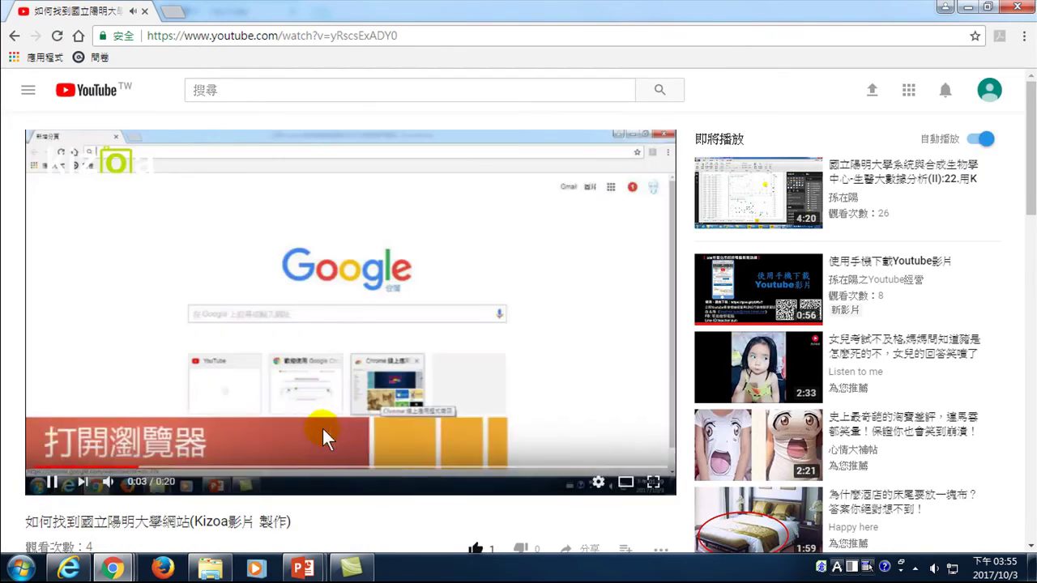
- Go back from the Kizoa video to the Google results for 如何找到國立陽明大學
left_click(13, 36)
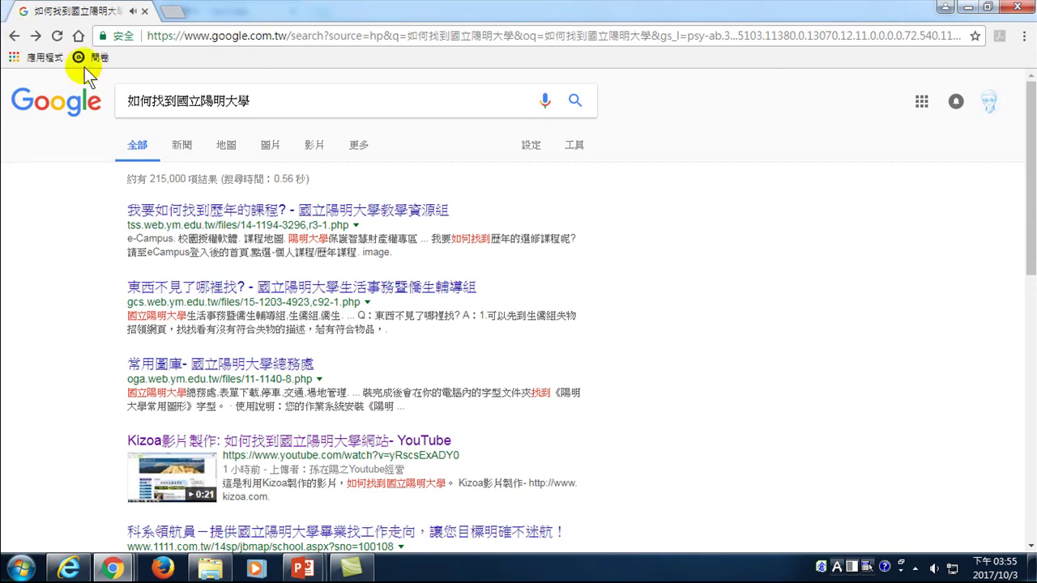
- Replace 國立陽明大學 with ymu and search for 如何找到ymu
left_click_drag(176, 103, 285, 104)
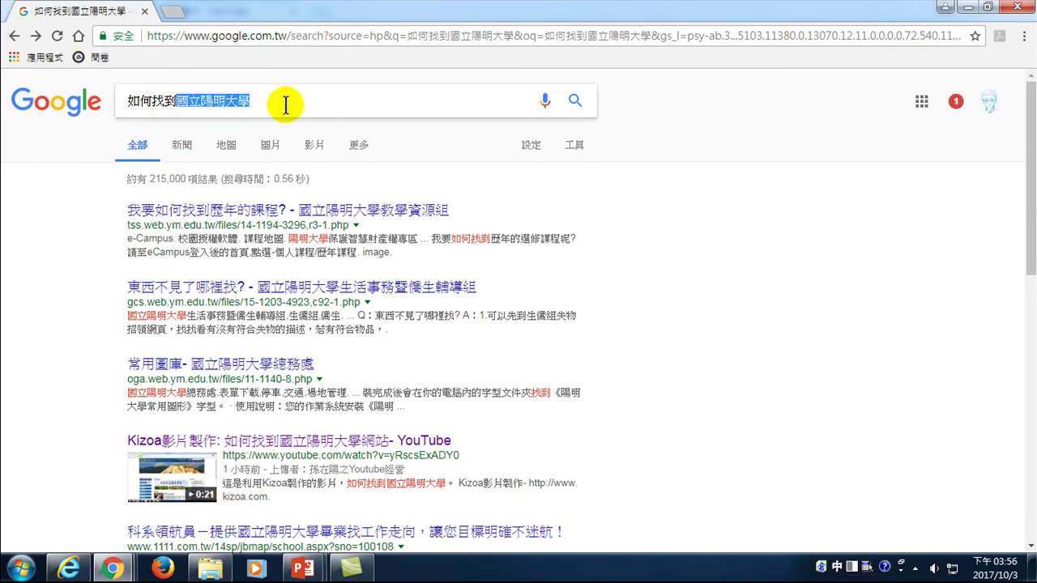
key("BackSpace")
type("ymu")
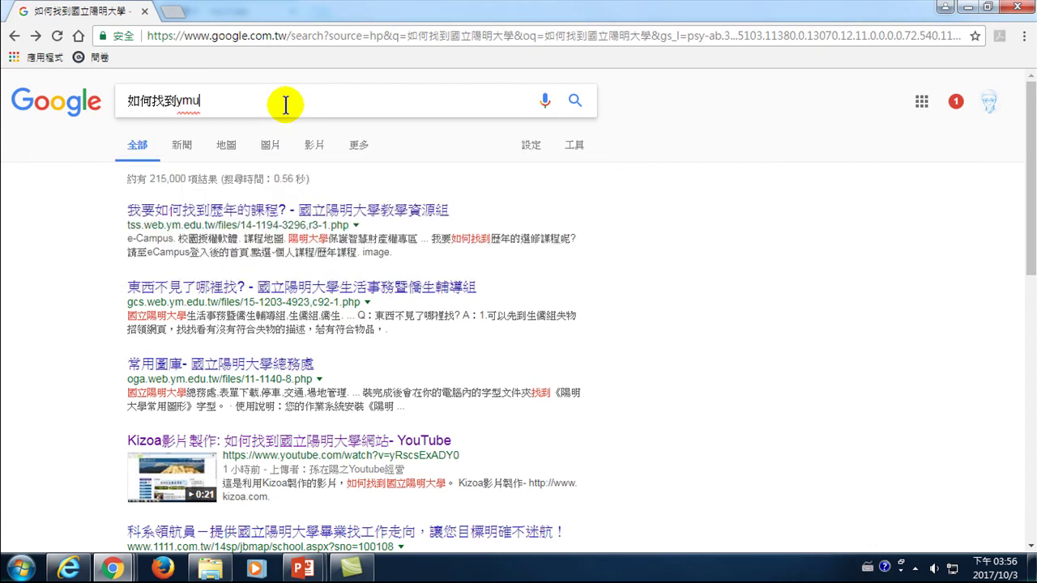
key("Return")
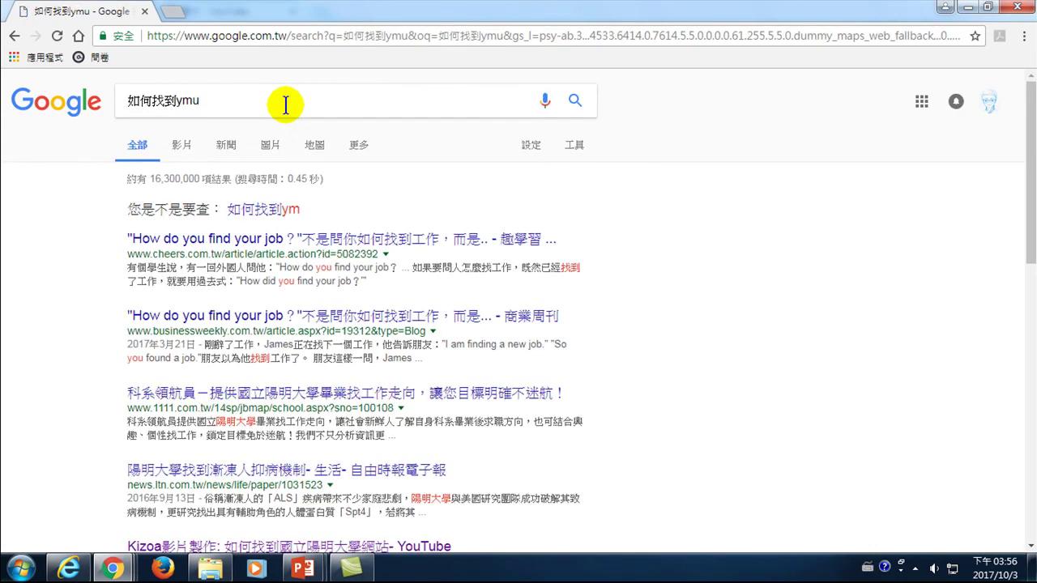
- After scanning the results, trim the query to ymu網站 and search again
scroll(267, 235, "down", 1)
scroll(267, 235, "down", 3)
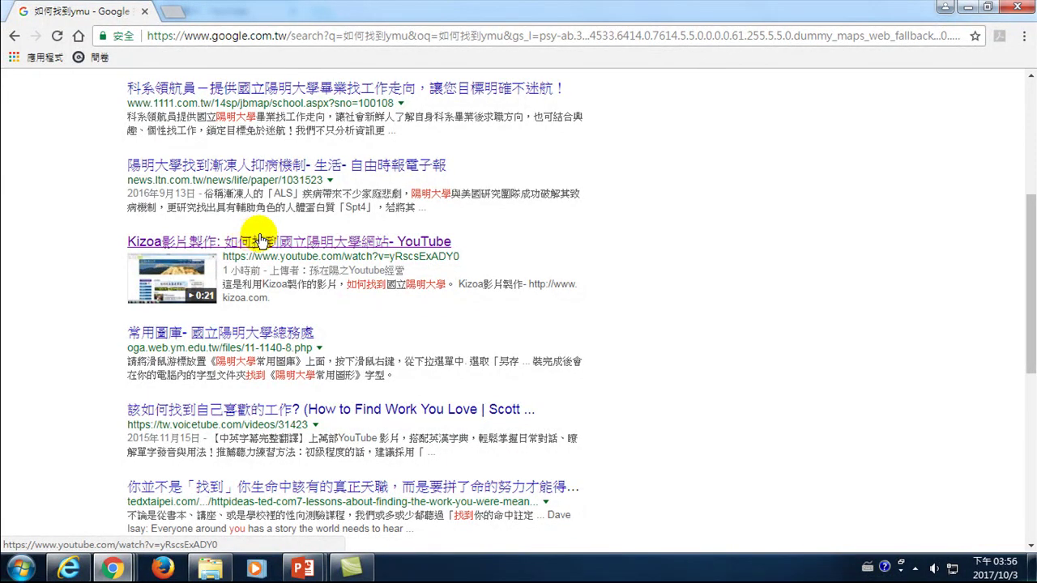
scroll(132, 162, "up", 4)
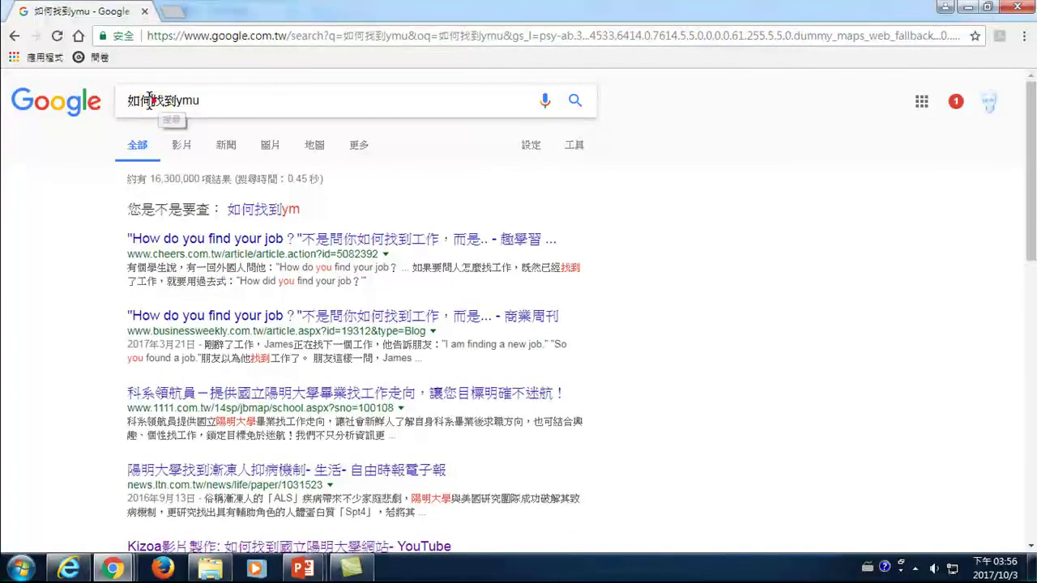
left_click_drag(166, 102, 70, 97)
key("BackSpace")
key("Delete")
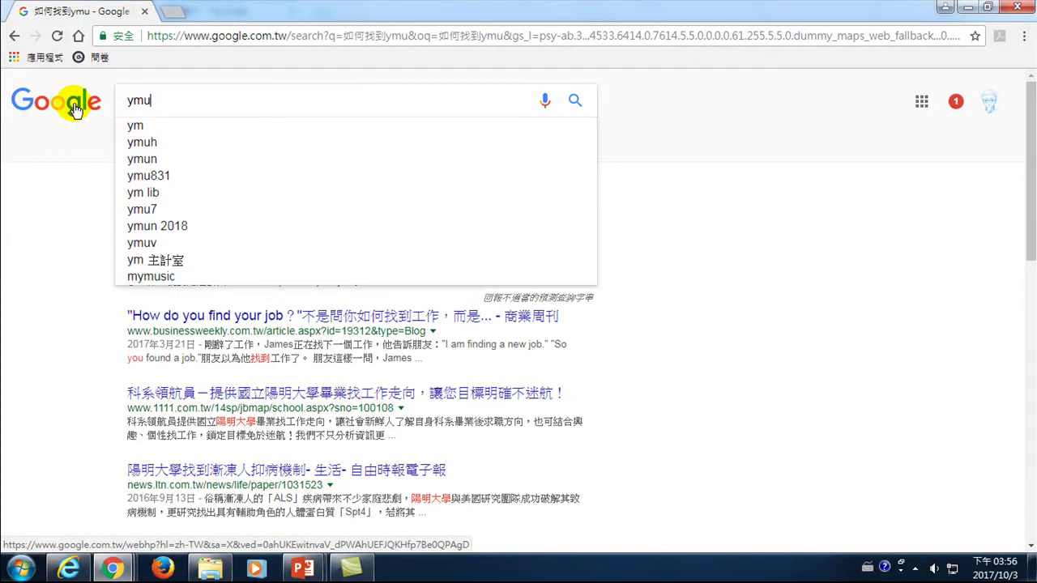
type("n")
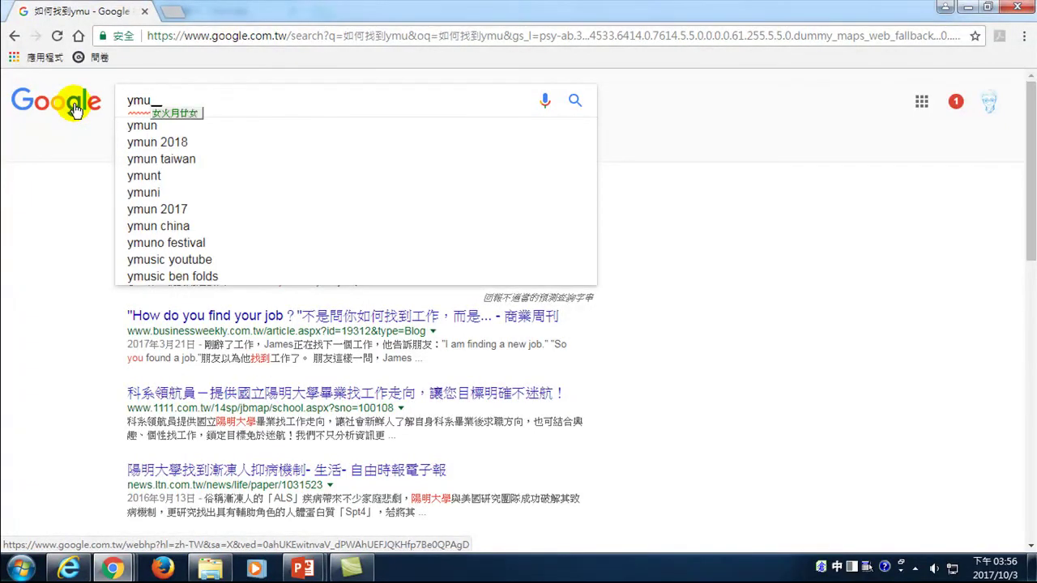
type("網站")
key("Return")
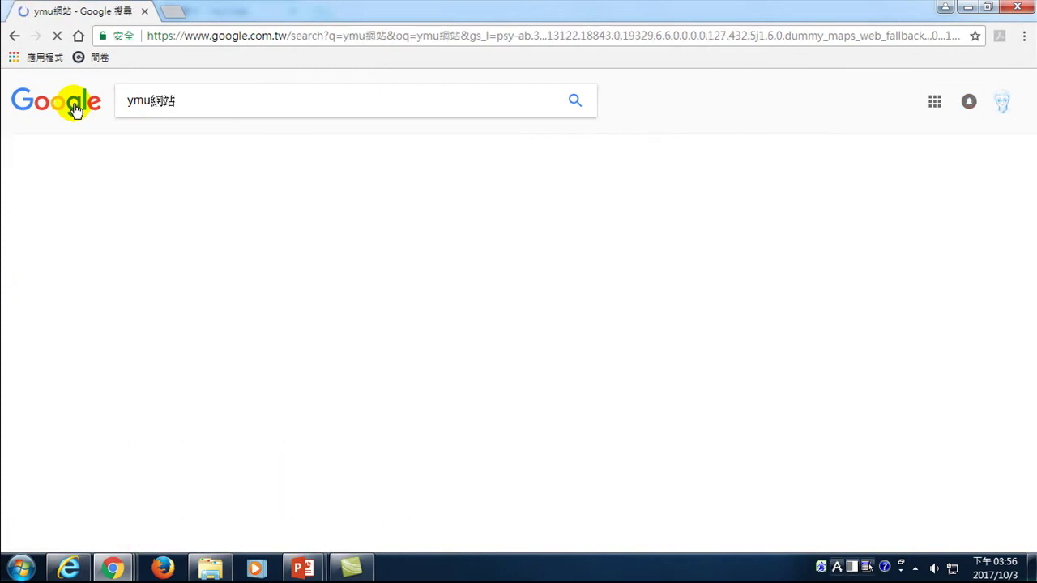
scroll(180, 351, "down", 10)
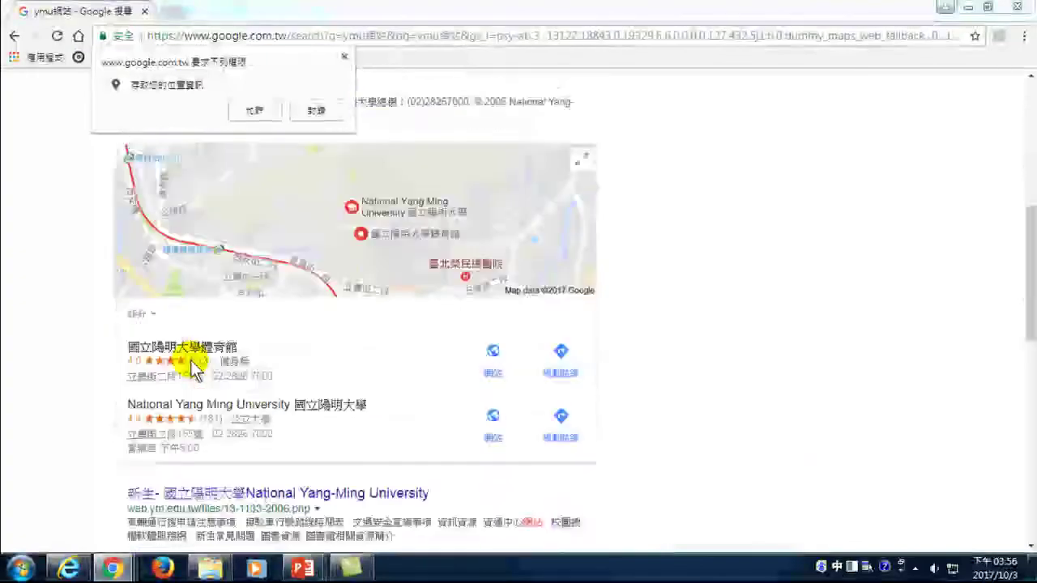
scroll(193, 367, "down", 10)
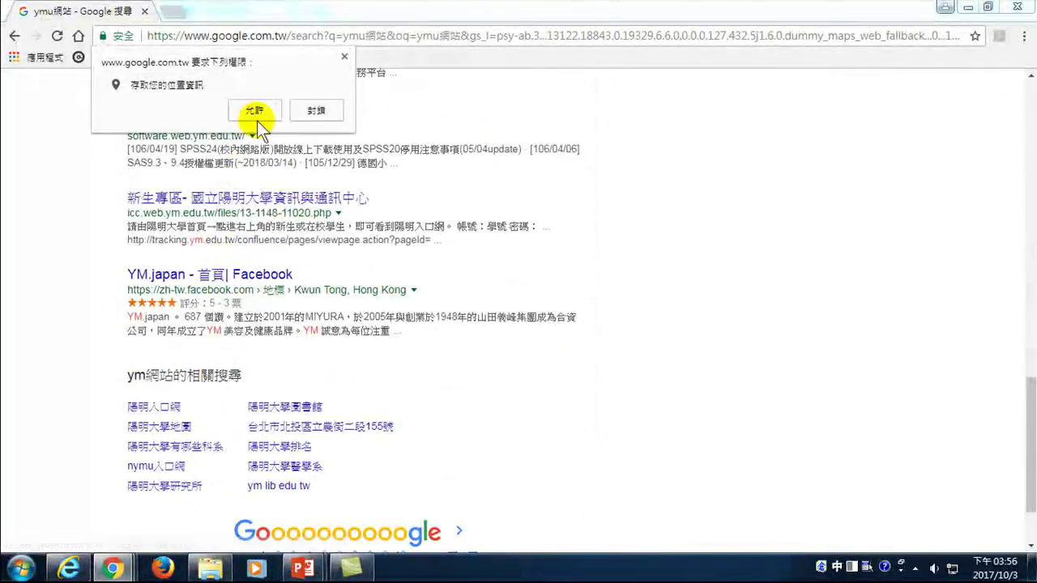
left_click(344, 56)
scroll(233, 263, "up", 4)
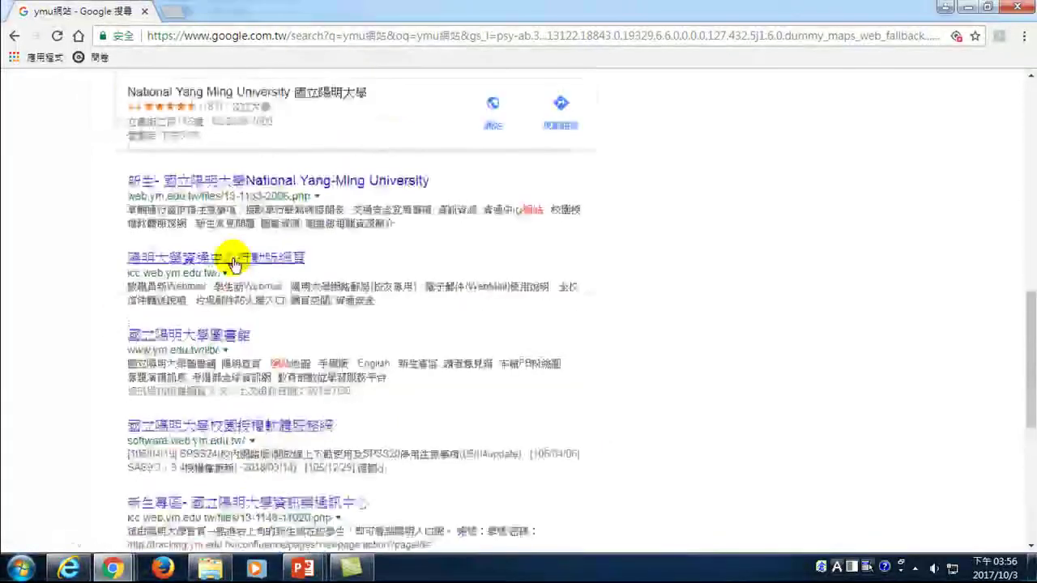
scroll(232, 259, "up", 10)
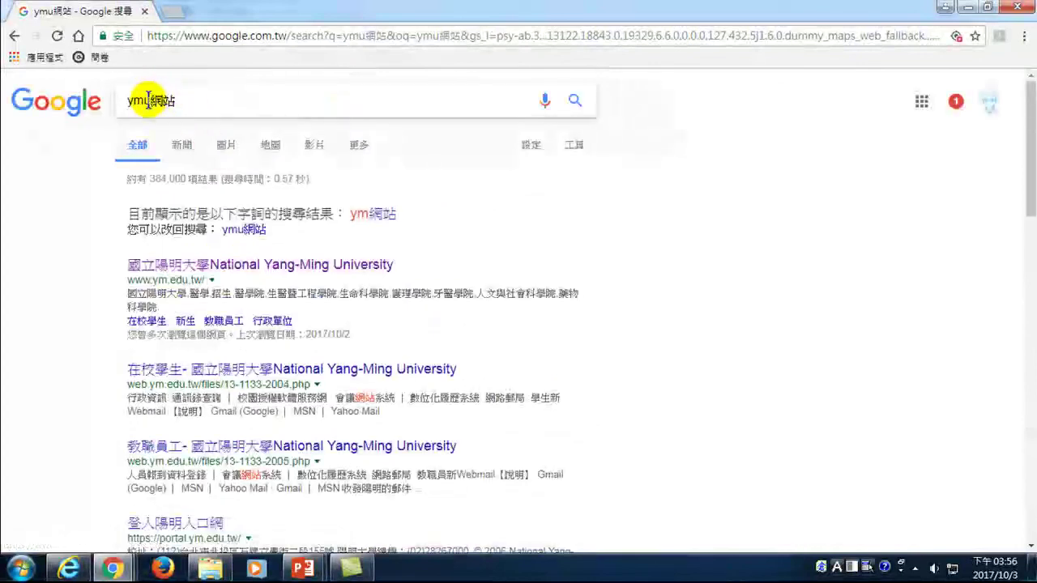
left_click(126, 101)
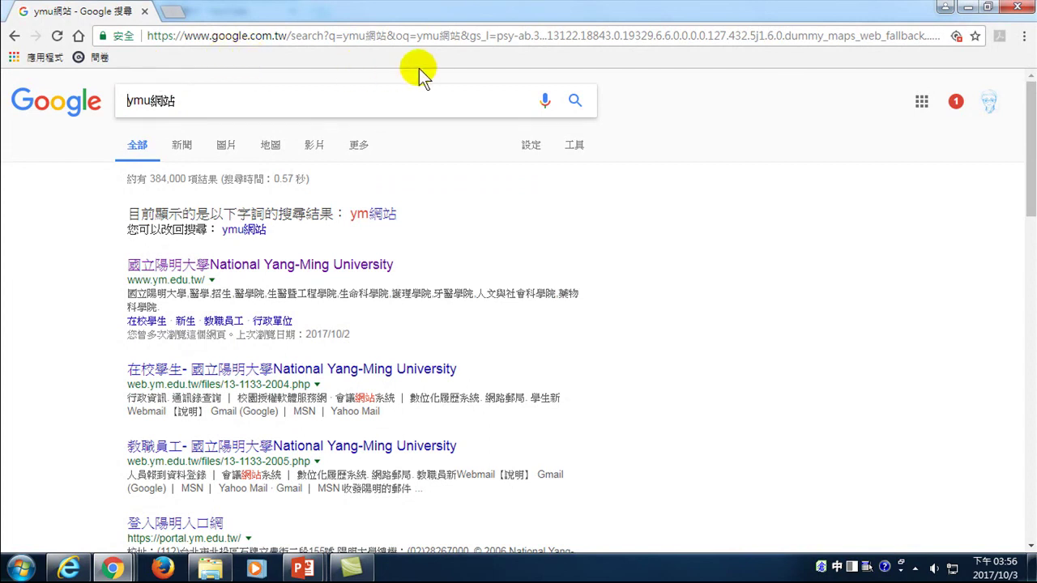
left_click(166, 99)
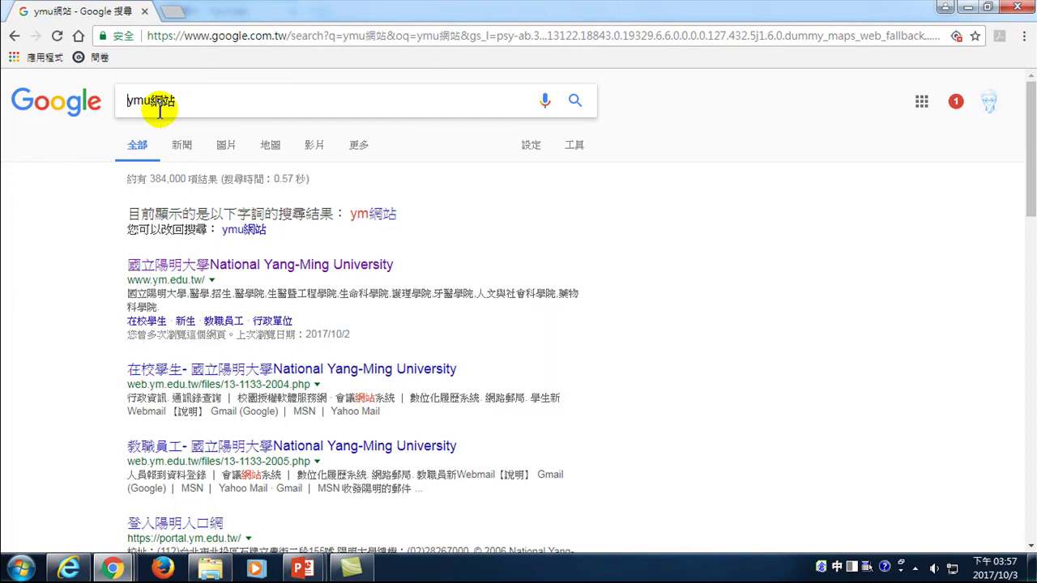
type("何")
- Run the search for 如何ymu網站 and glance over the results
key("Return")
key("Return")
scroll(203, 324, "down", 5)
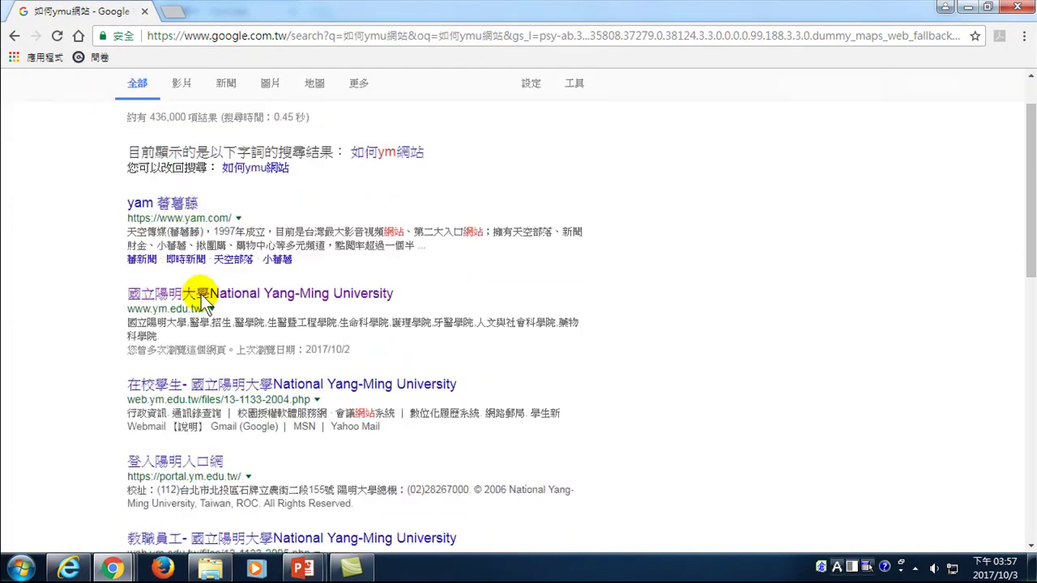
scroll(215, 356, "up", 5)
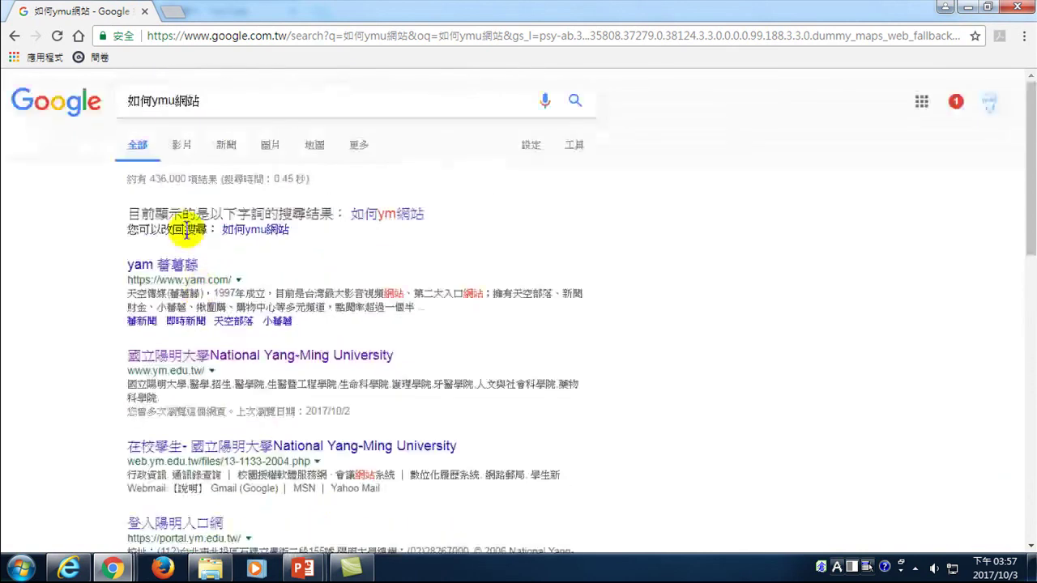
- Insert 找到 to search for 如何找到ymu網站 and scroll the results
left_click(151, 101)
key("shift")
type("找")
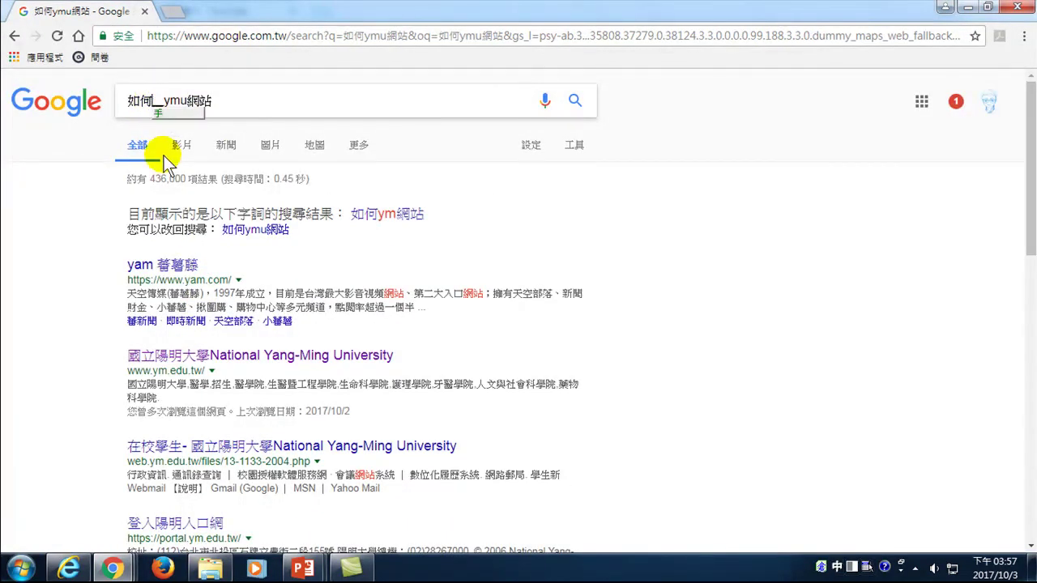
type("到")
key("Return")
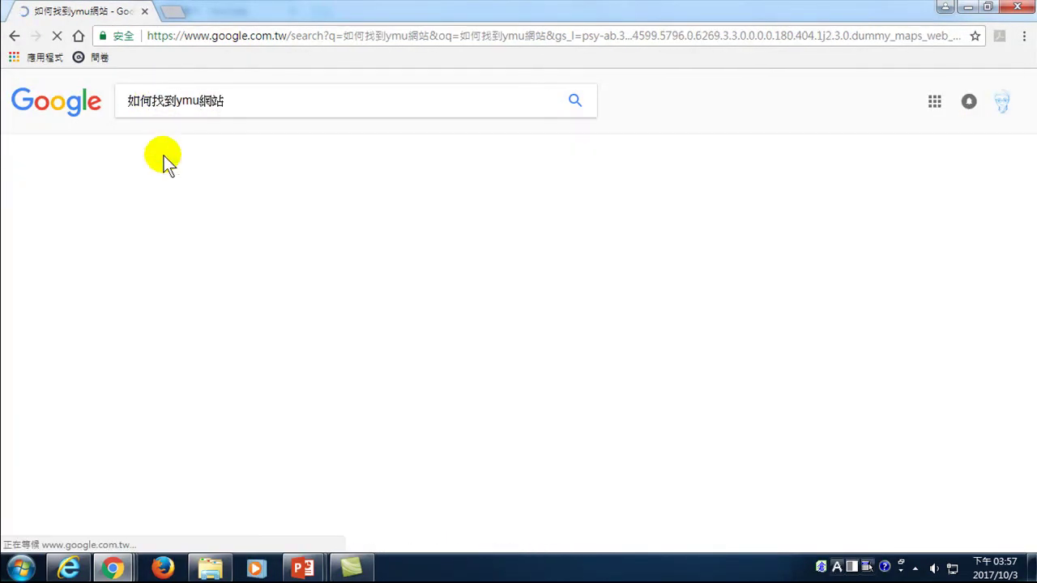
scroll(212, 341, "down", 1)
scroll(212, 340, "down", 10)
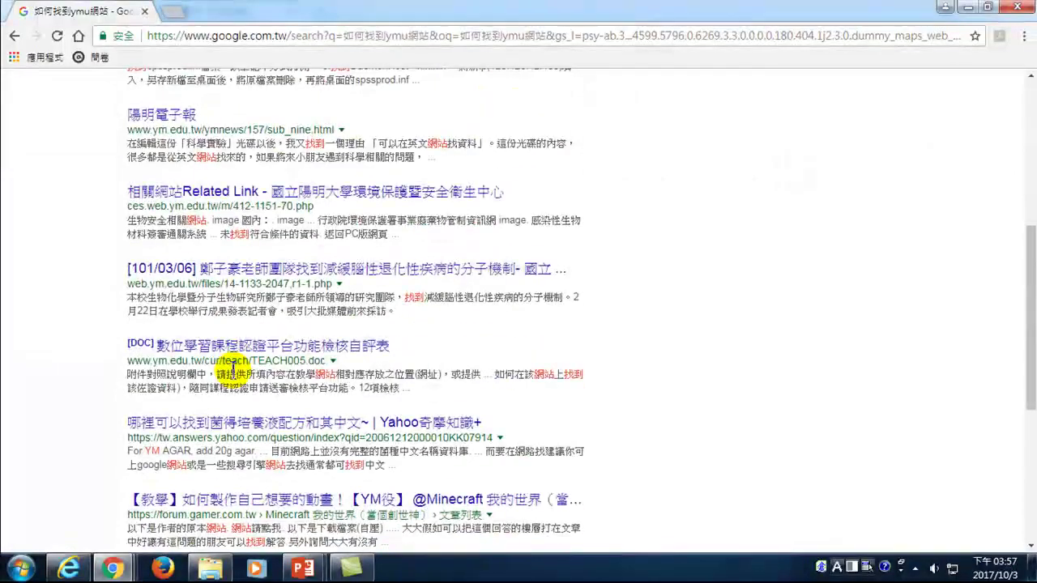
scroll(235, 375, "up", 11)
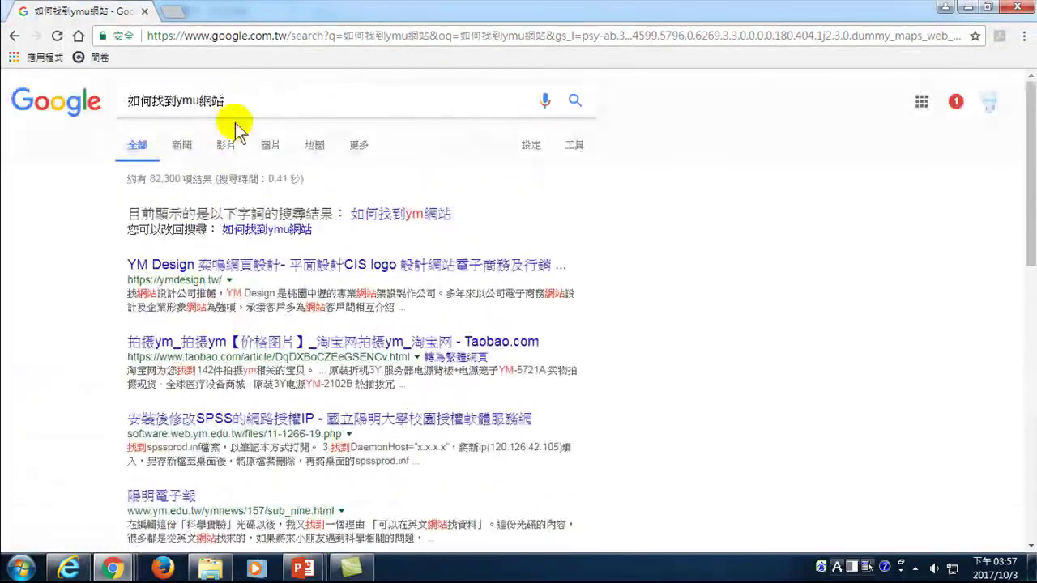
- Search for 如何找到ymu and open the Kizoa YouTube video result
key("Return")
scroll(247, 393, "down", 2)
scroll(247, 394, "down", 1)
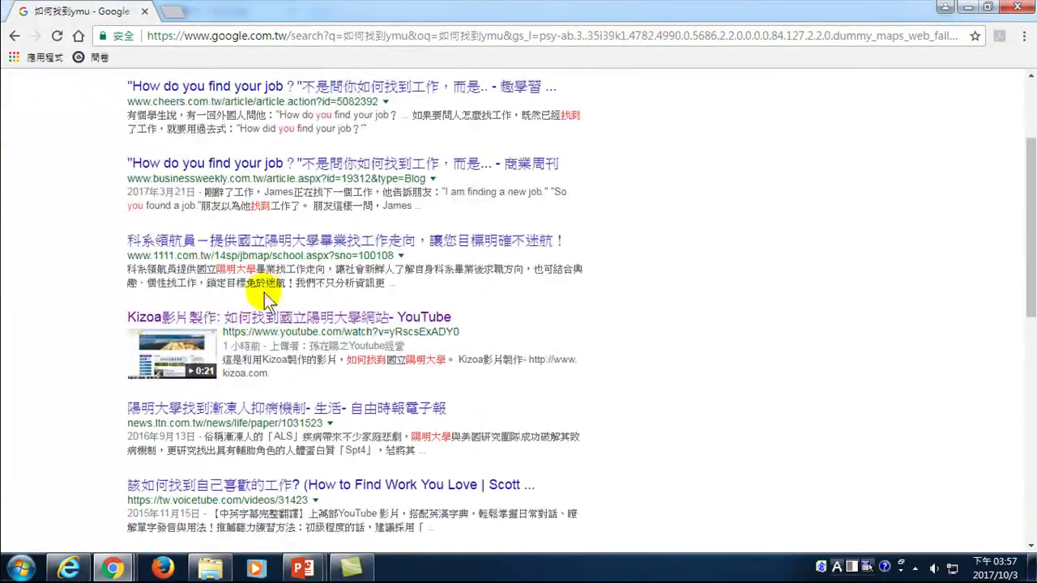
left_click(268, 334)
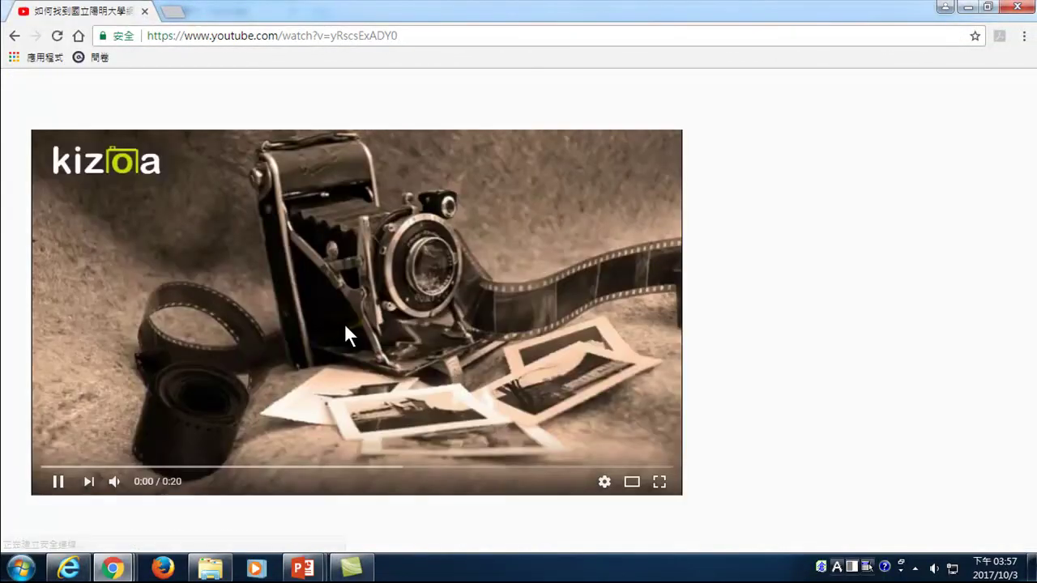
- On the video's edit page, add the tag YMU網站 and save the changes
scroll(363, 371, "down", 4)
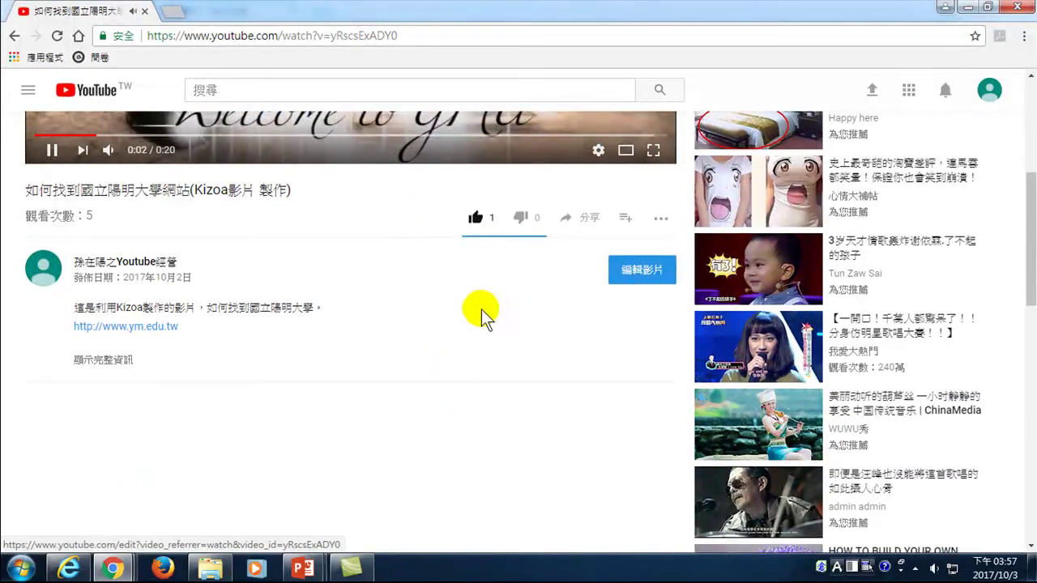
left_click(634, 271)
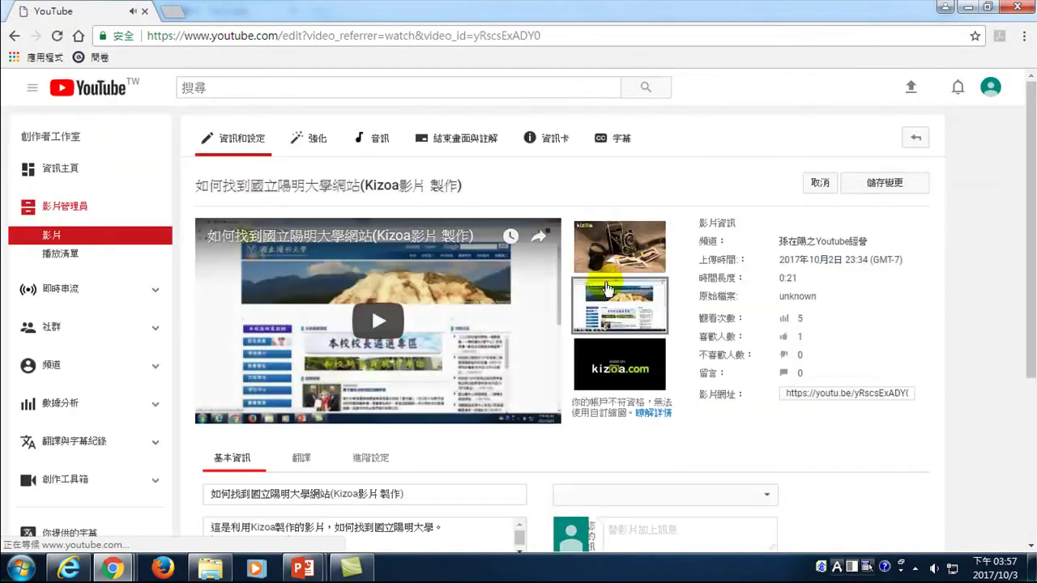
scroll(316, 399, "down", 3)
left_click(317, 405)
key("shift")
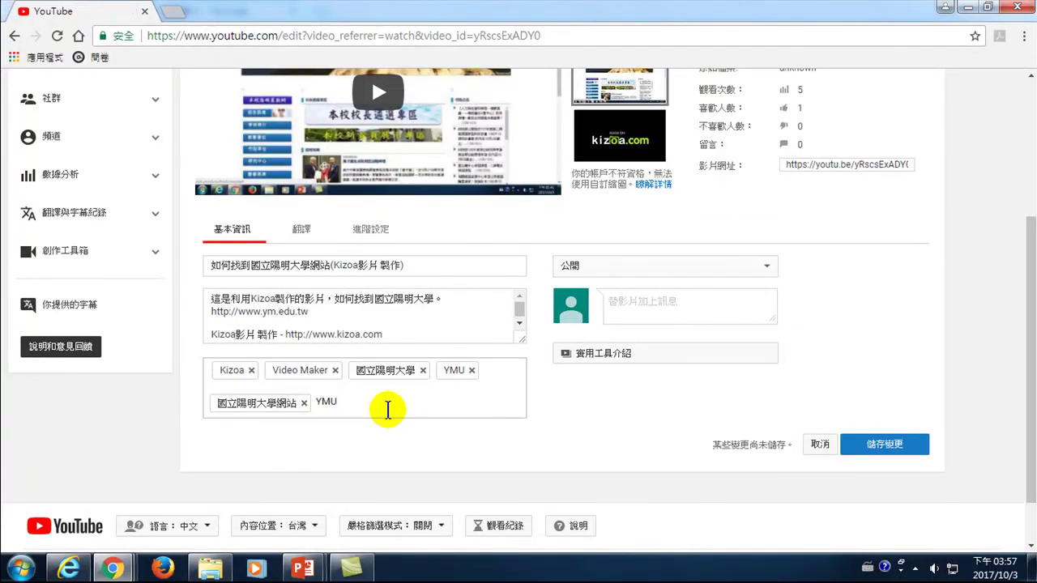
type("vf ytyr")
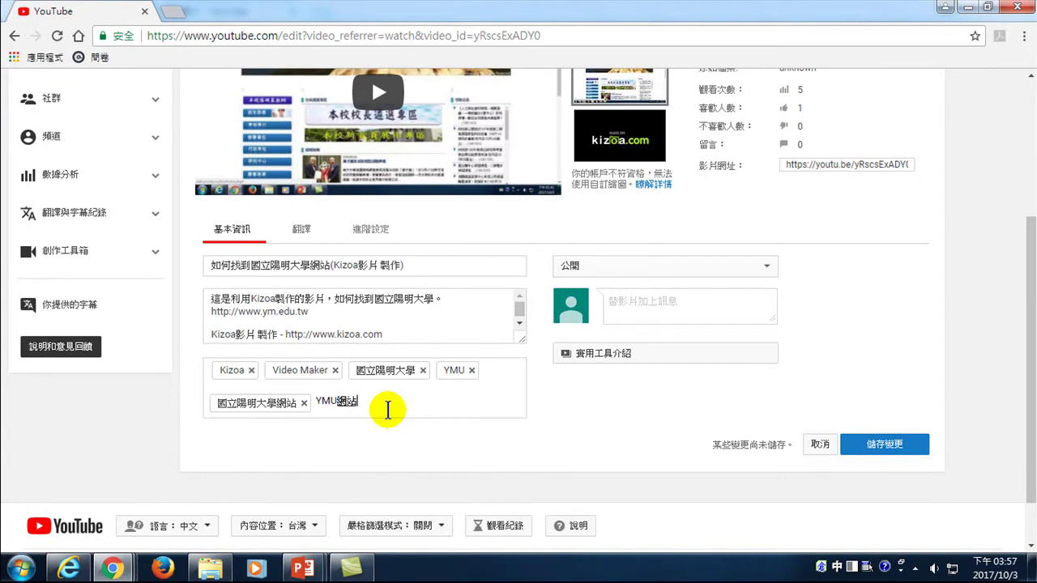
left_click(890, 448)
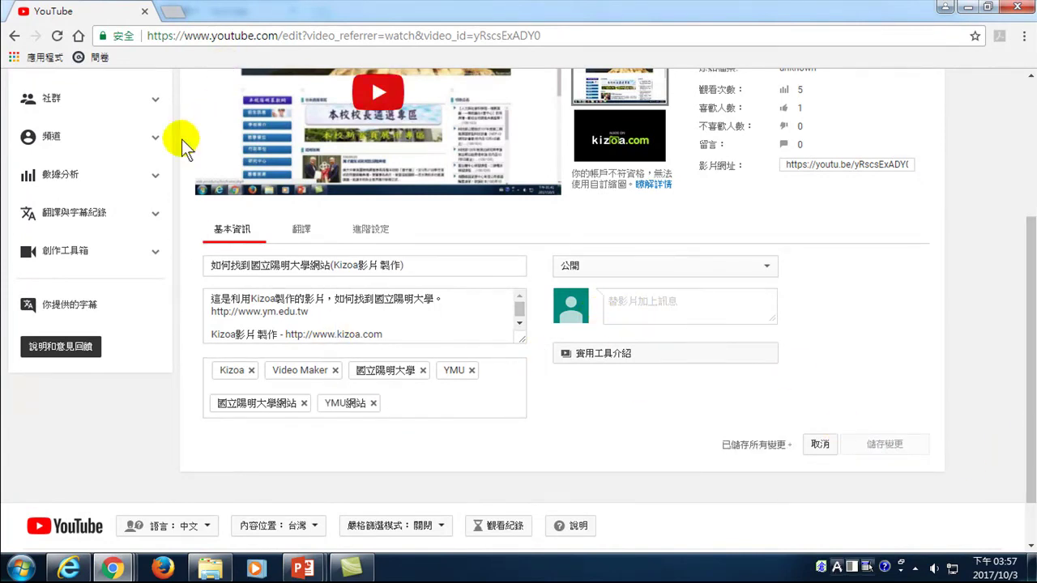
- Bring the video edit window back to the front and select its page address
mouse_move(113, 566)
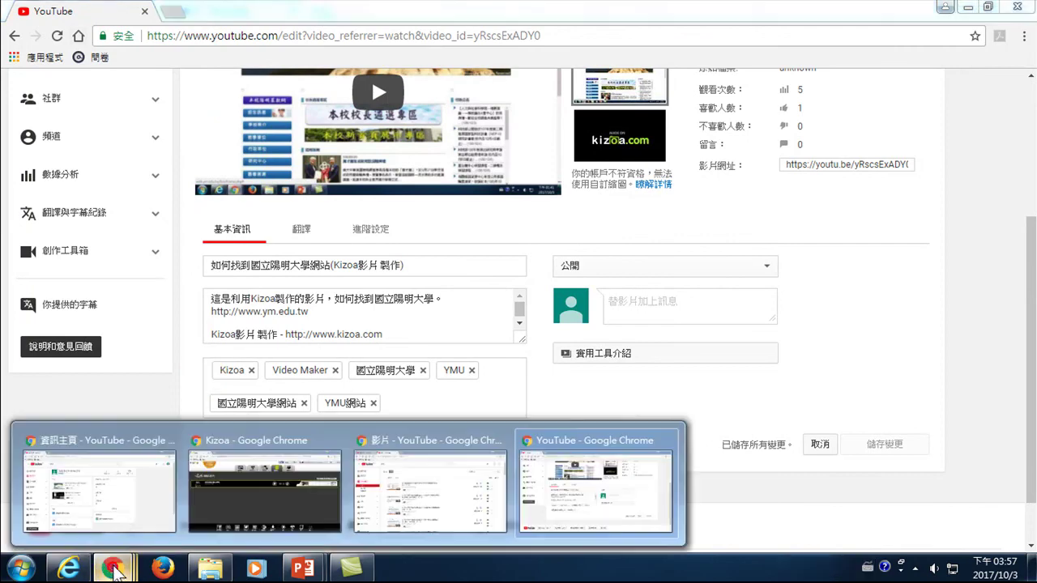
mouse_move(117, 476)
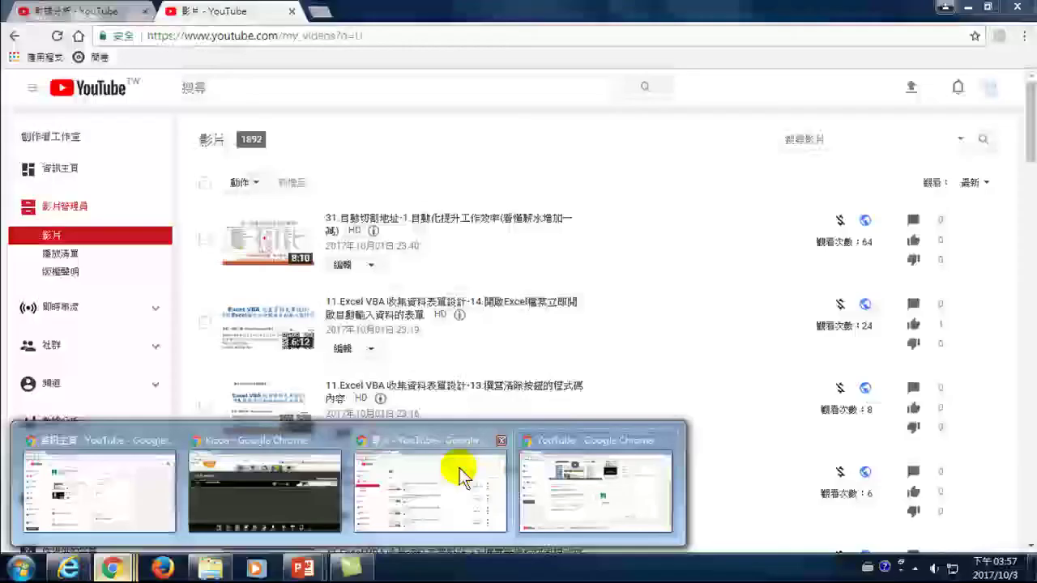
mouse_move(539, 451)
left_click(553, 440)
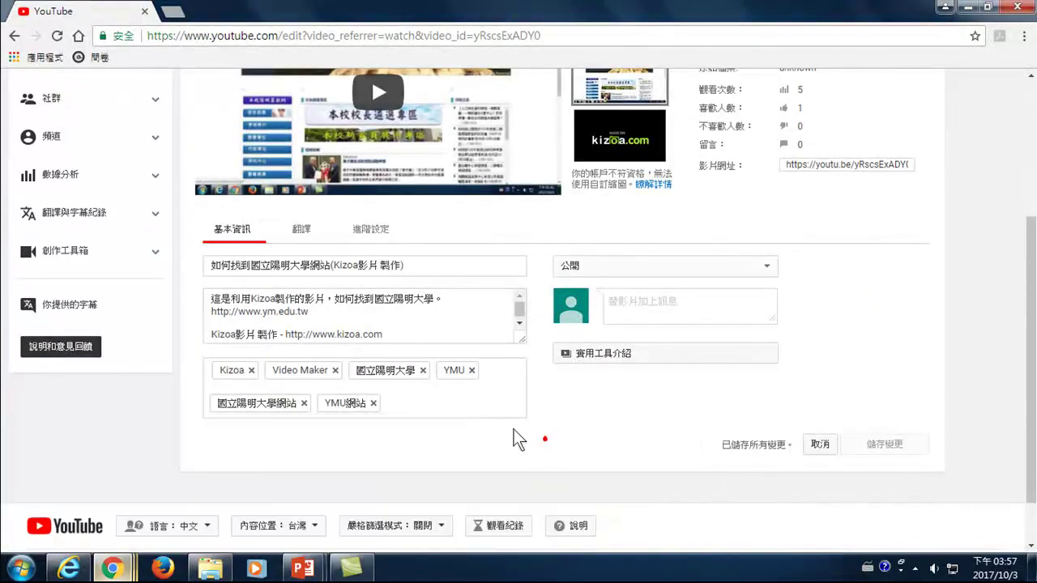
scroll(294, 332, "up", 3)
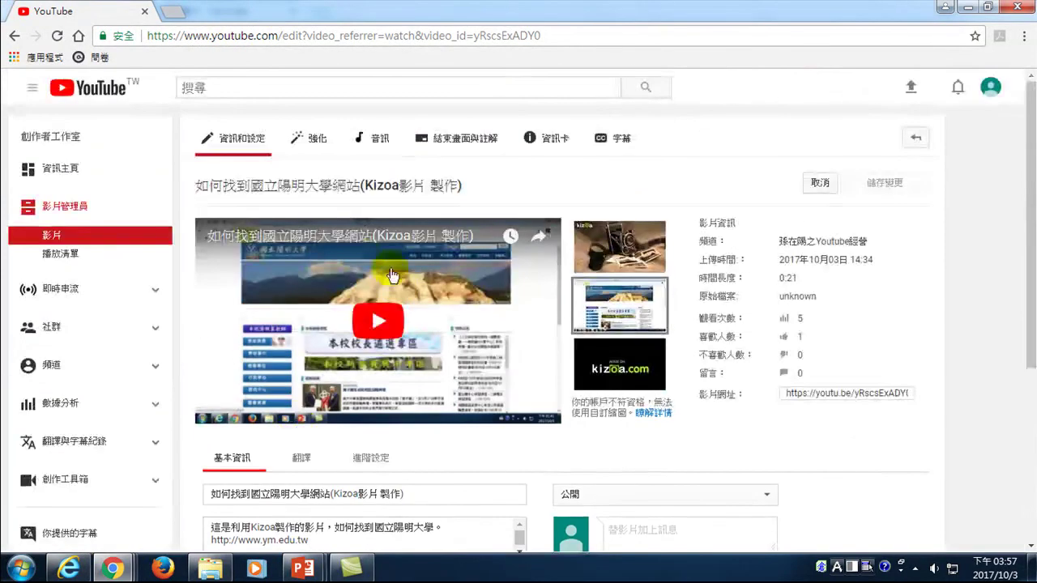
left_click(210, 37)
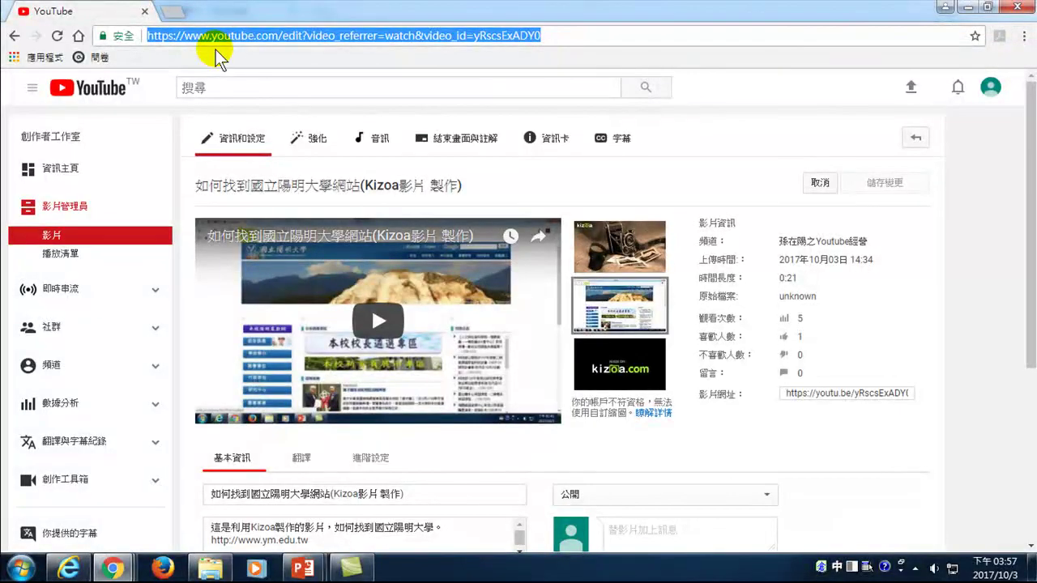
key("ctrl+space")
type("w")
key("ctrl+space")
type("www.goog")
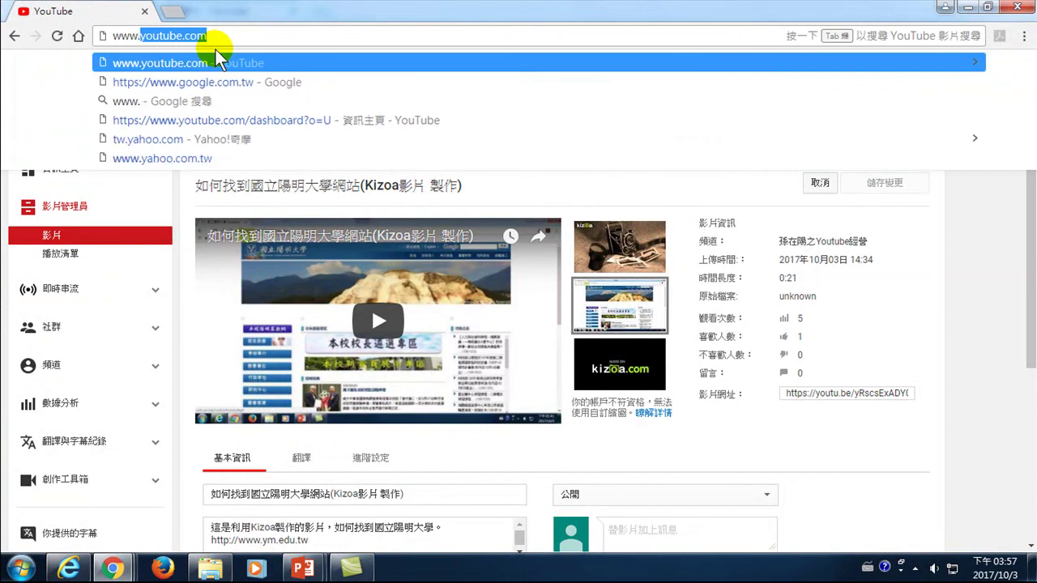
key("Return")
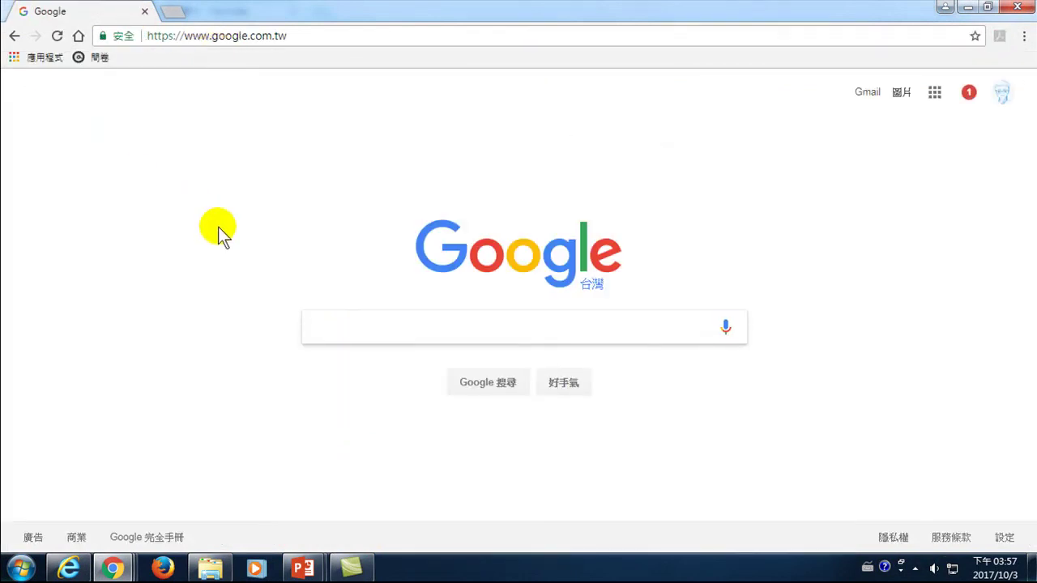
- Search Google for ymu網站 and scroll through the results
type("ymu")
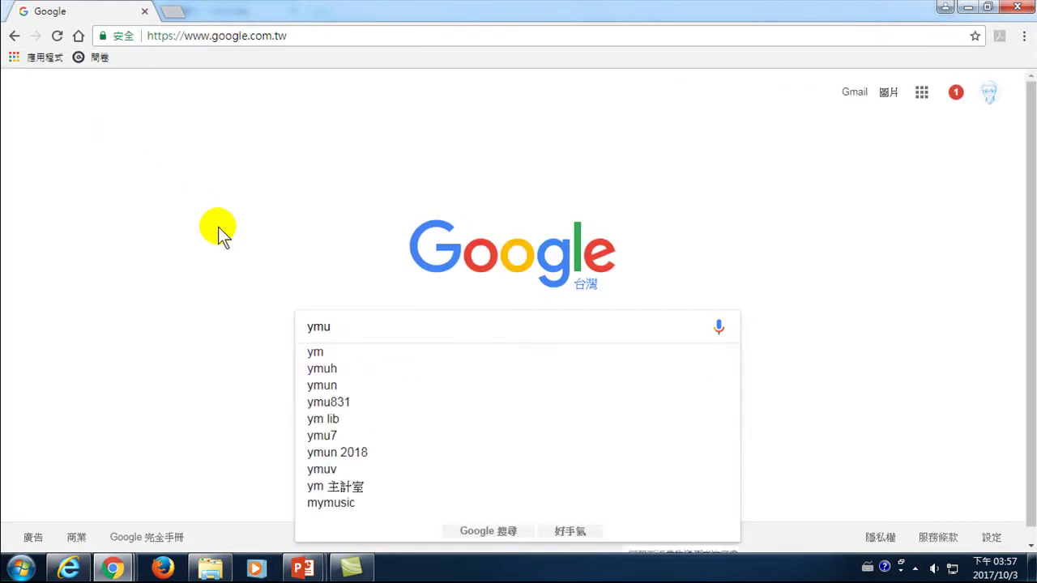
key("ctrl+space")
type("網")
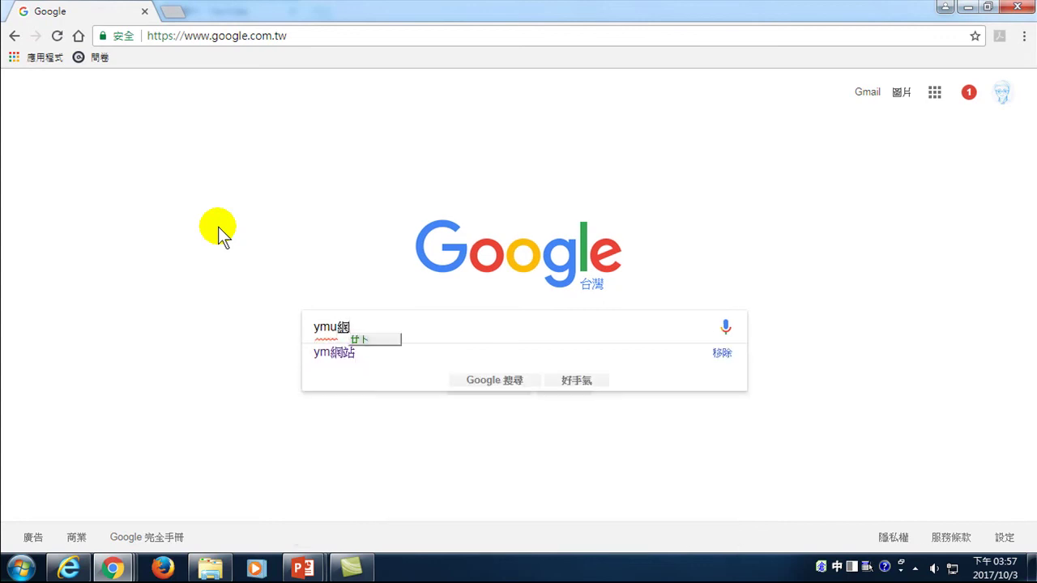
type("站")
key("Return")
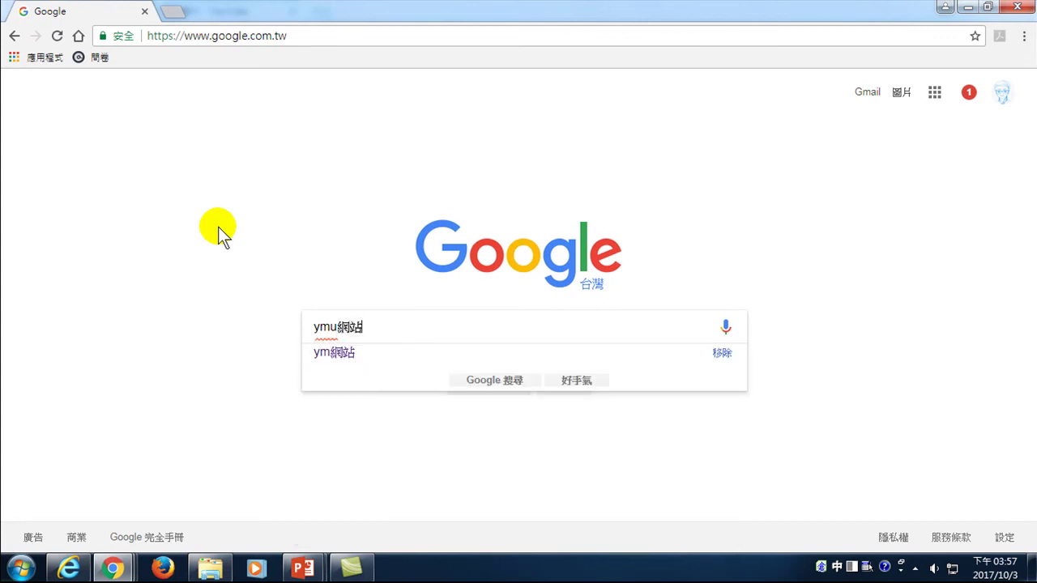
key("Return")
scroll(220, 243, "down", 9)
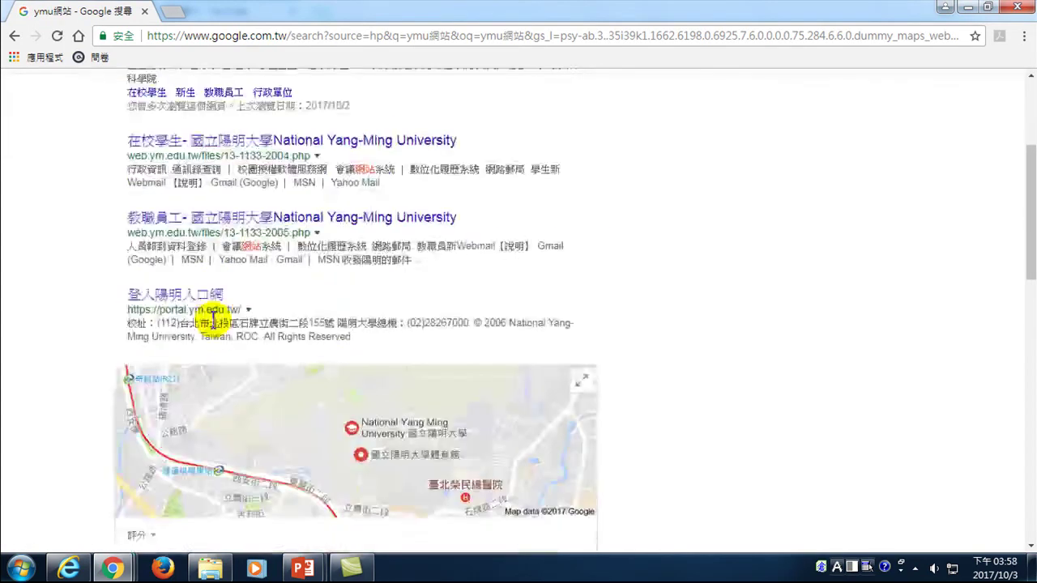
scroll(219, 354, "down", 6)
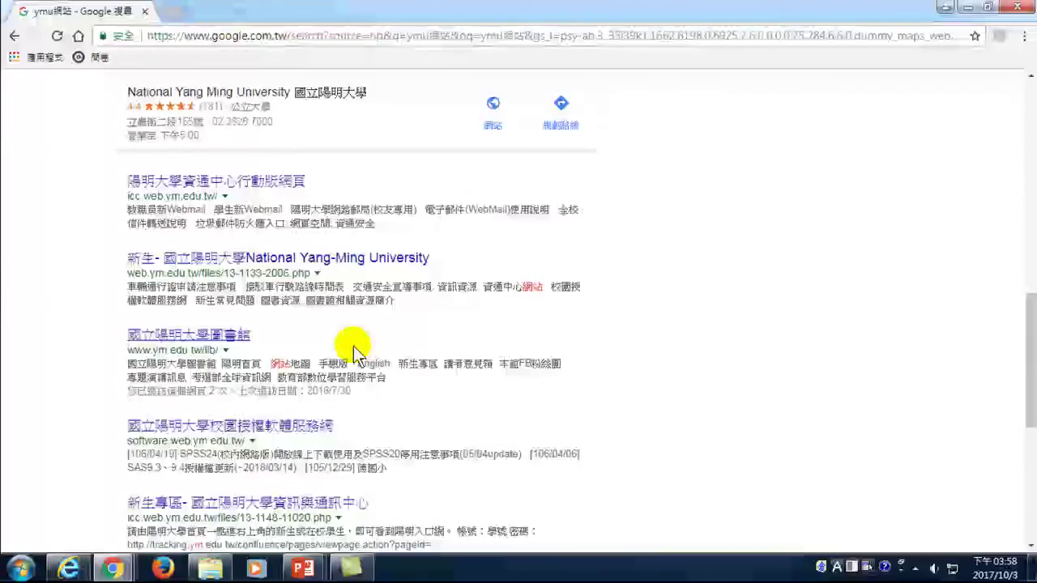
scroll(250, 339, "up", 5)
scroll(241, 276, "up", 6)
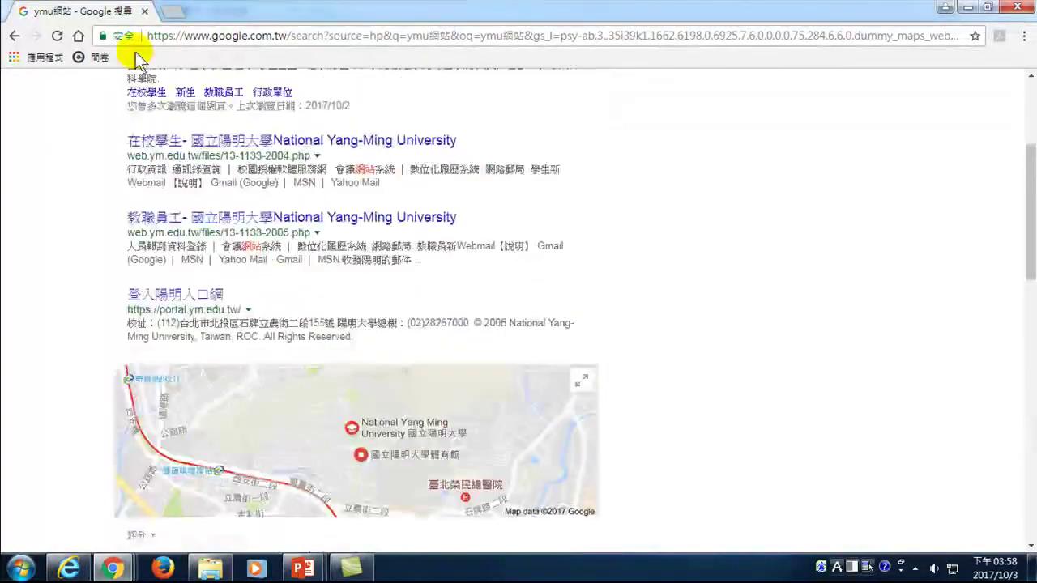
scroll(138, 104, "up", 3)
- Change ymu to uppercase YMU, rerun the search, and browse the Yang-Ming University results
left_click_drag(151, 101, 53, 101)
type("YMU")
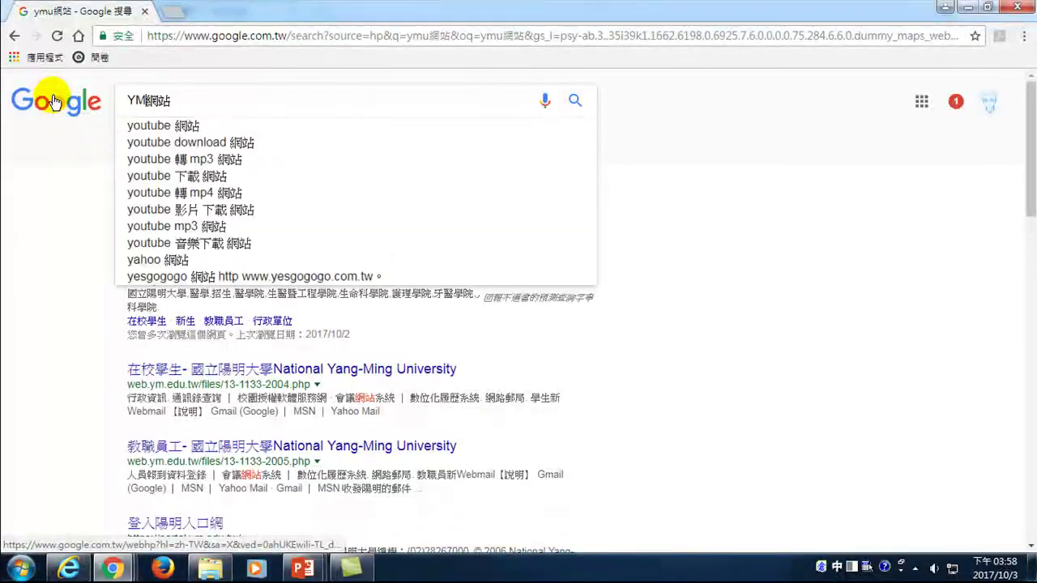
key("Return")
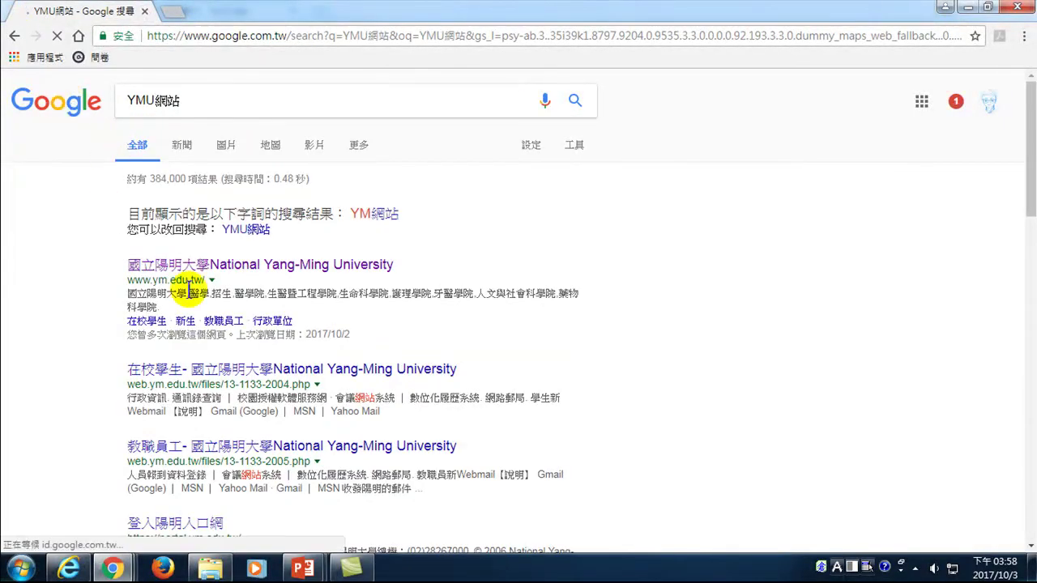
scroll(232, 317, "down", 10)
scroll(239, 339, "down", 3)
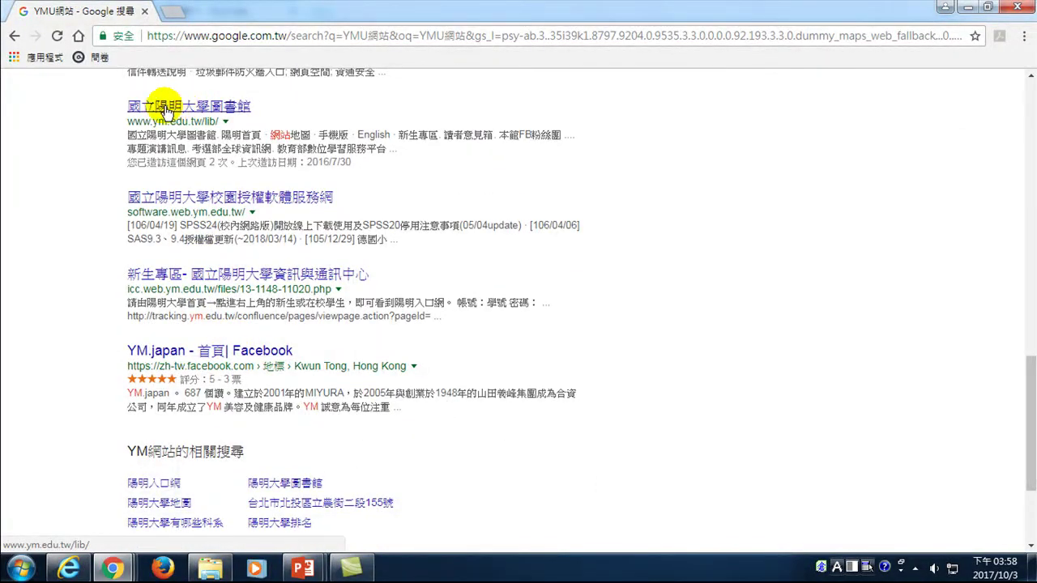
scroll(194, 134, "up", 2)
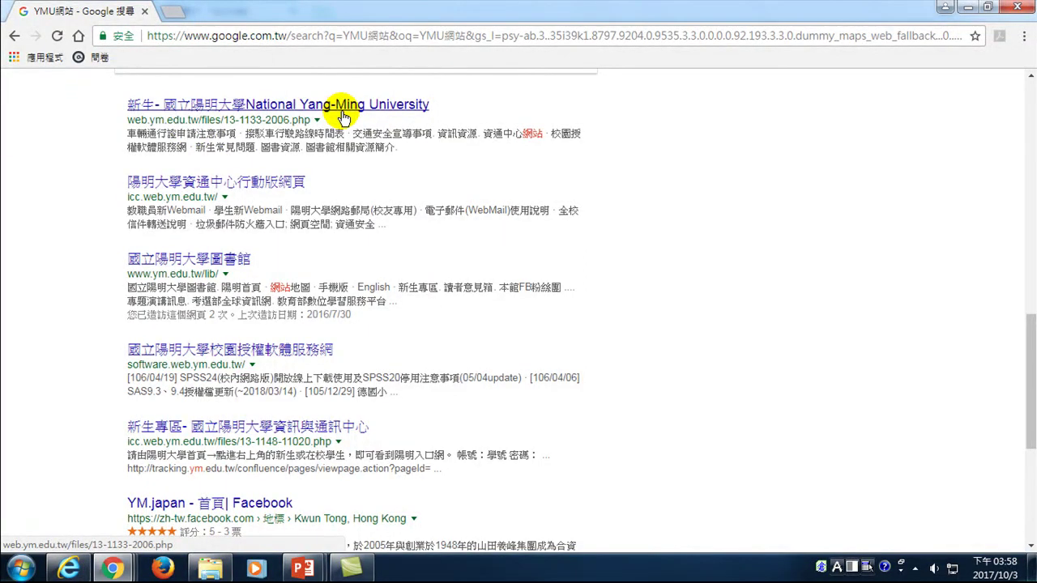
scroll(181, 139, "up", 5)
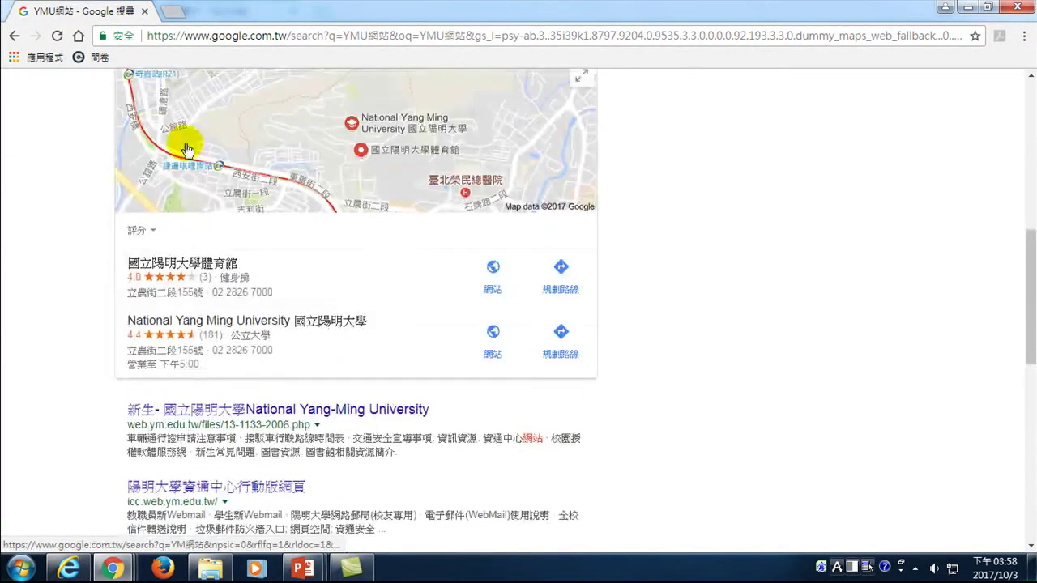
scroll(162, 136, "up", 5)
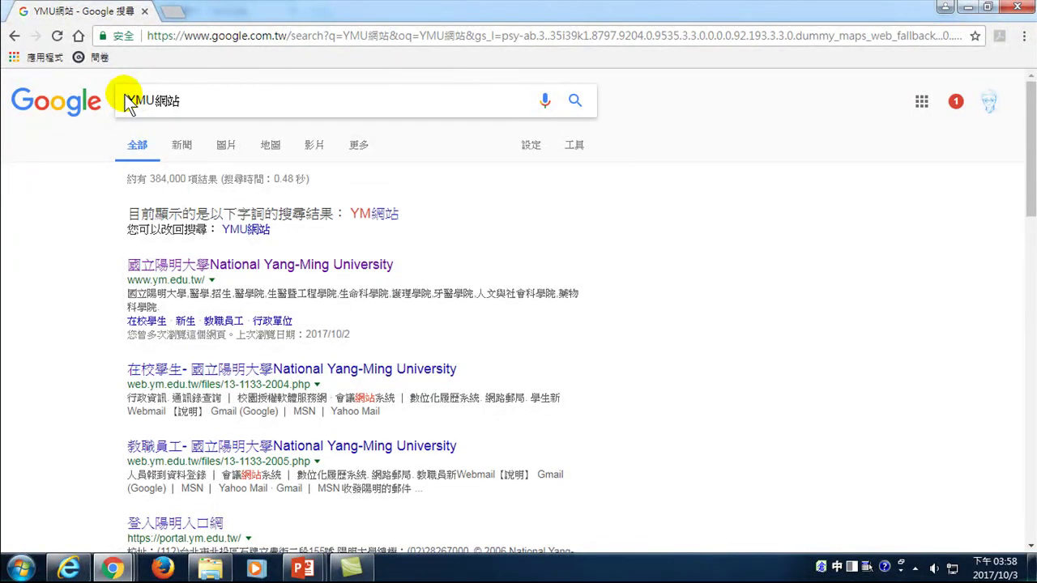
- Prefix the query with 如何找到, search 如何找到YMU網站, and scroll the results
type("如何找")
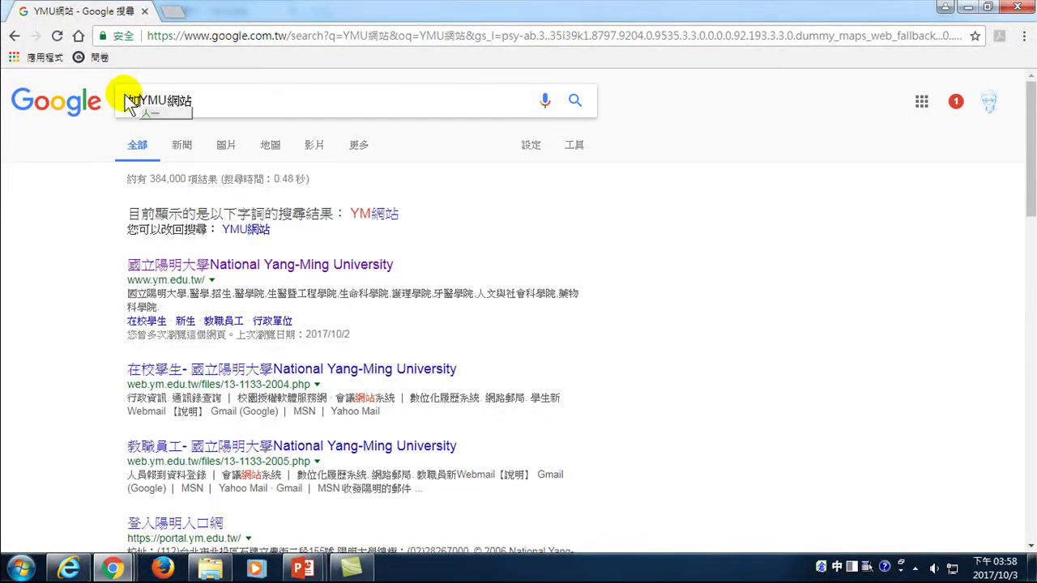
type("到")
key("Return")
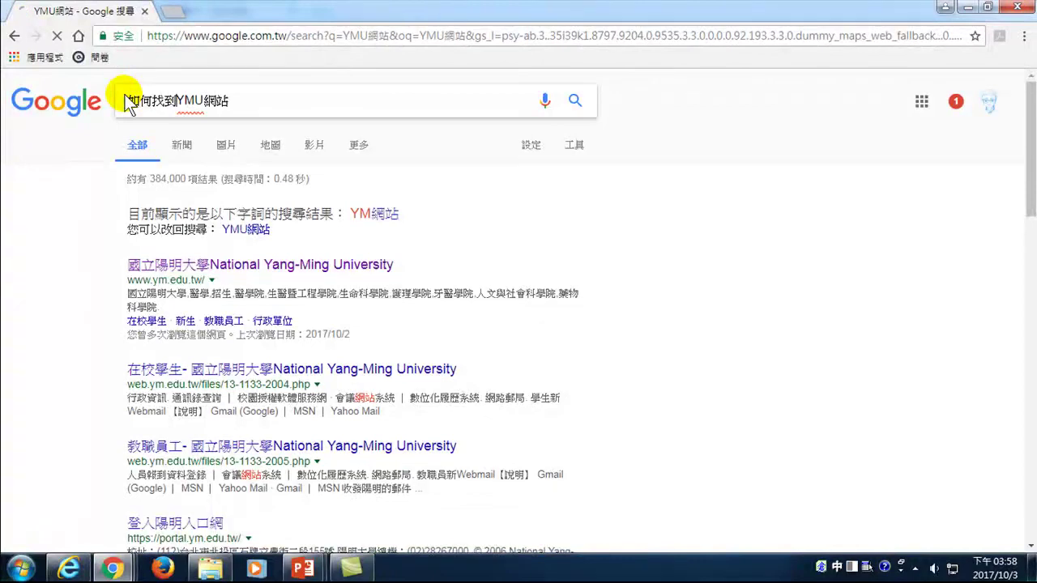
scroll(213, 303, "down", 7)
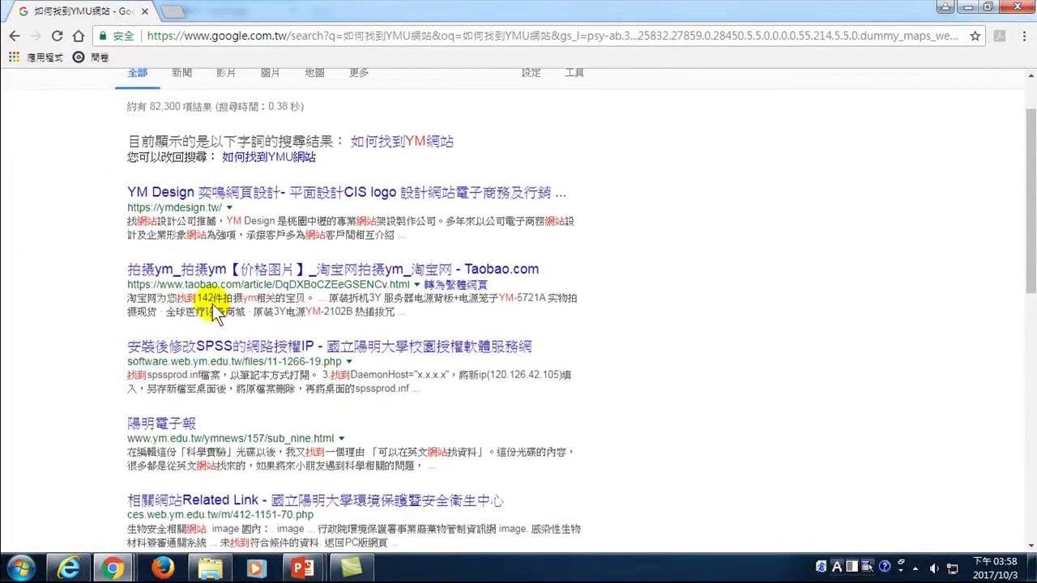
scroll(218, 324, "down", 2)
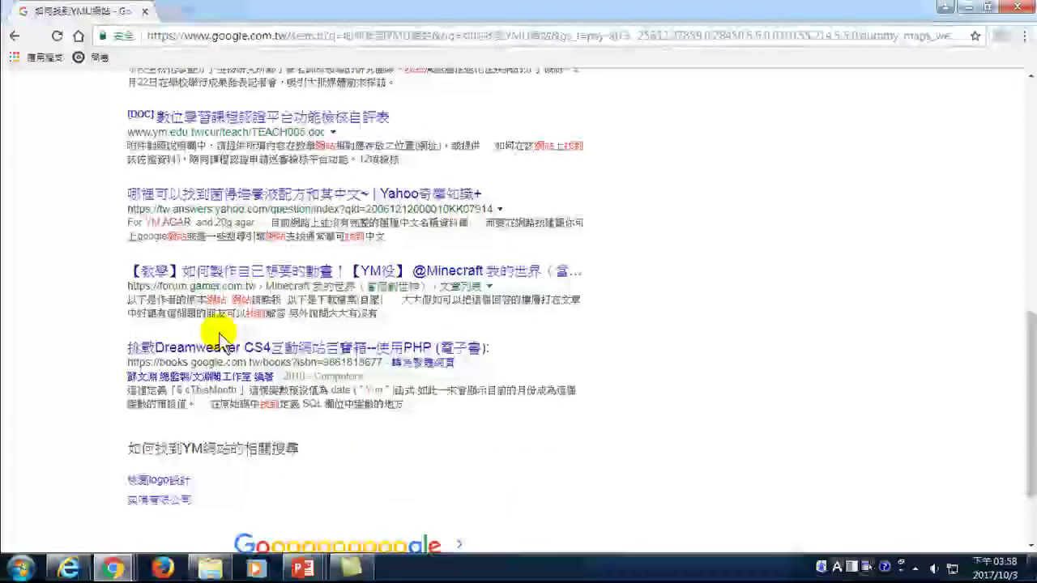
scroll(216, 316, "up", 10)
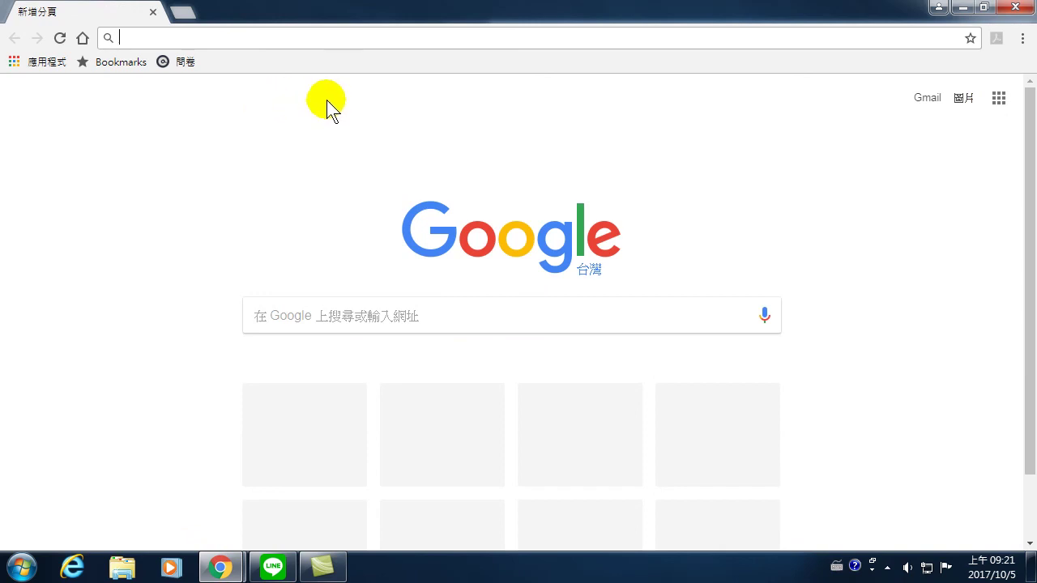
- Type 戶籍 in a new search and pick the suggested query 戶籍謄本
left_click(326, 316)
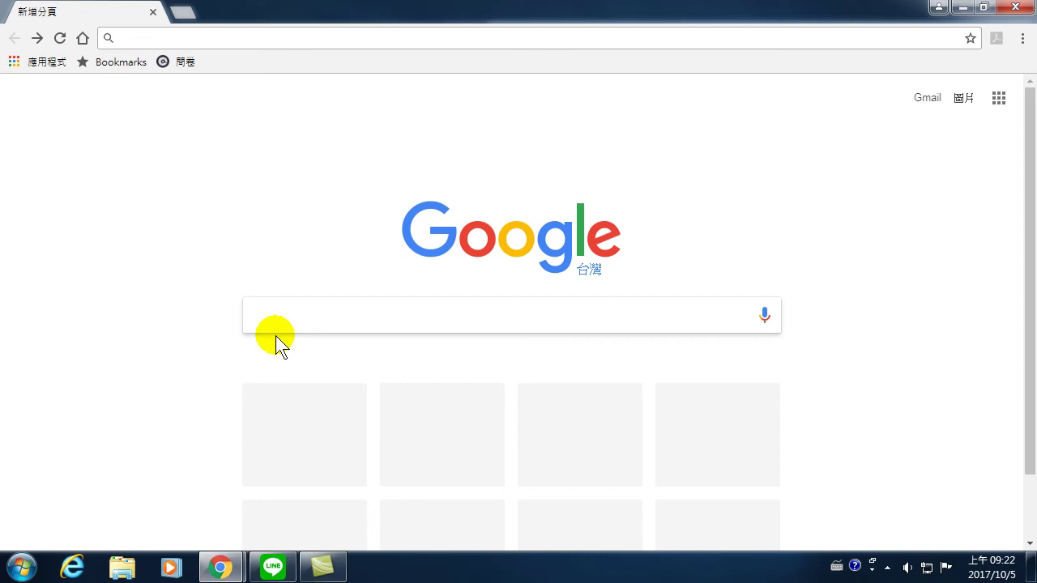
type("hs")
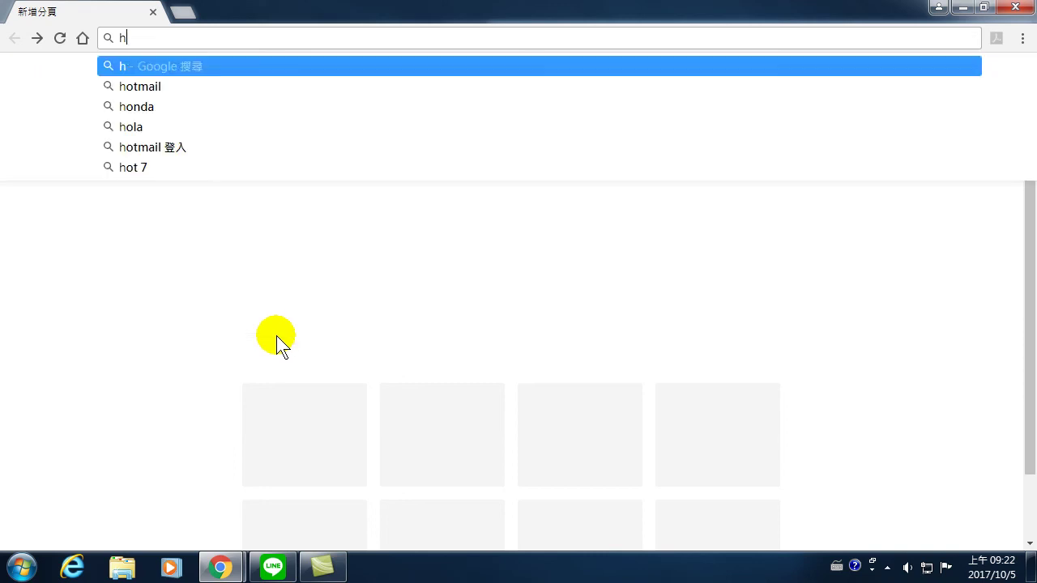
key("BackSpace")
key("BackSpace")
key("ctrl+shift")
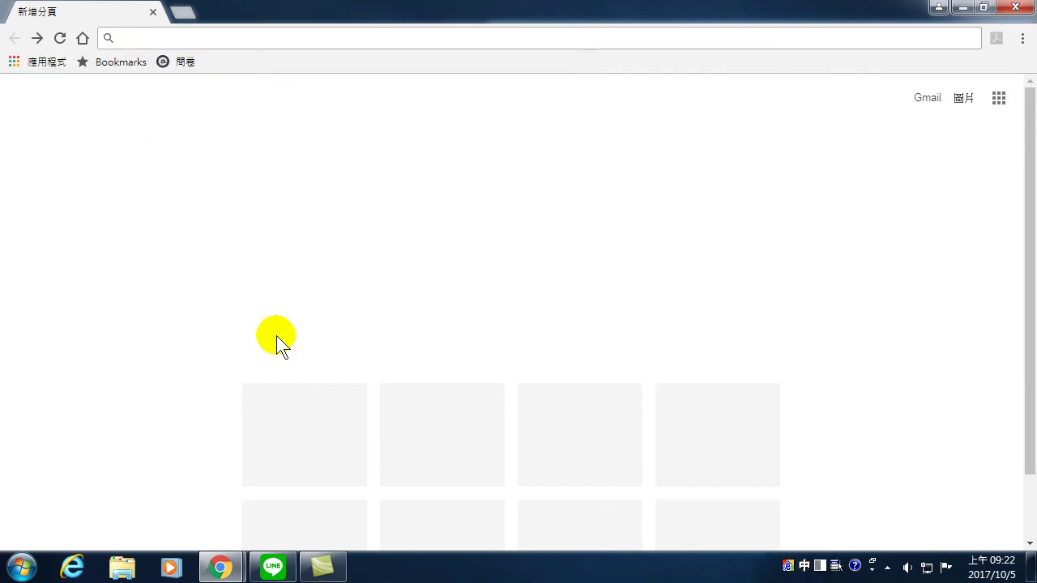
type("h戶籍")
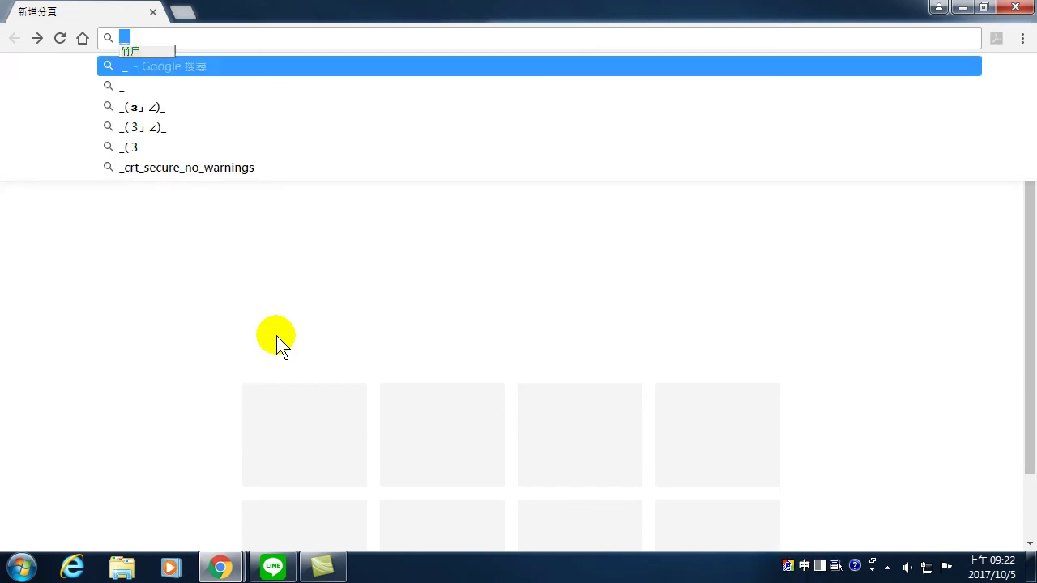
type("r")
key("BackSpace")
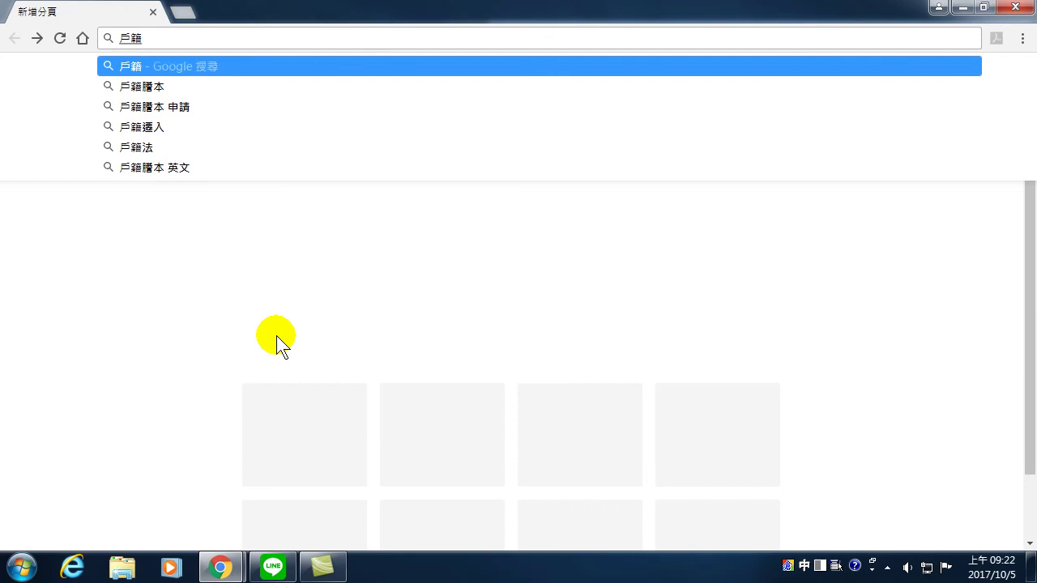
left_click(166, 86)
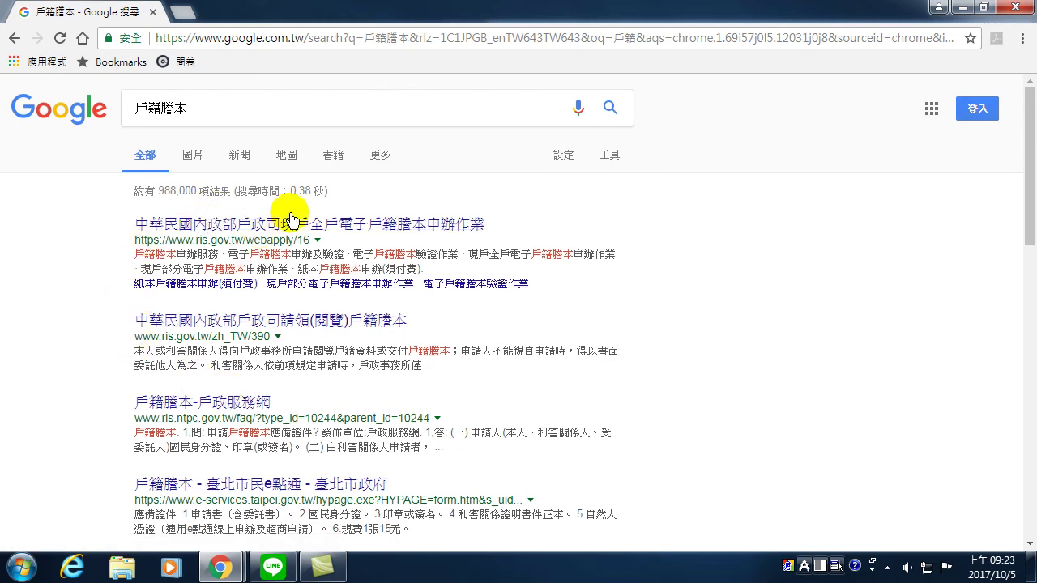
- Scroll through the 戶籍謄本 results and move on to the second page
scroll(349, 409, "down", 2)
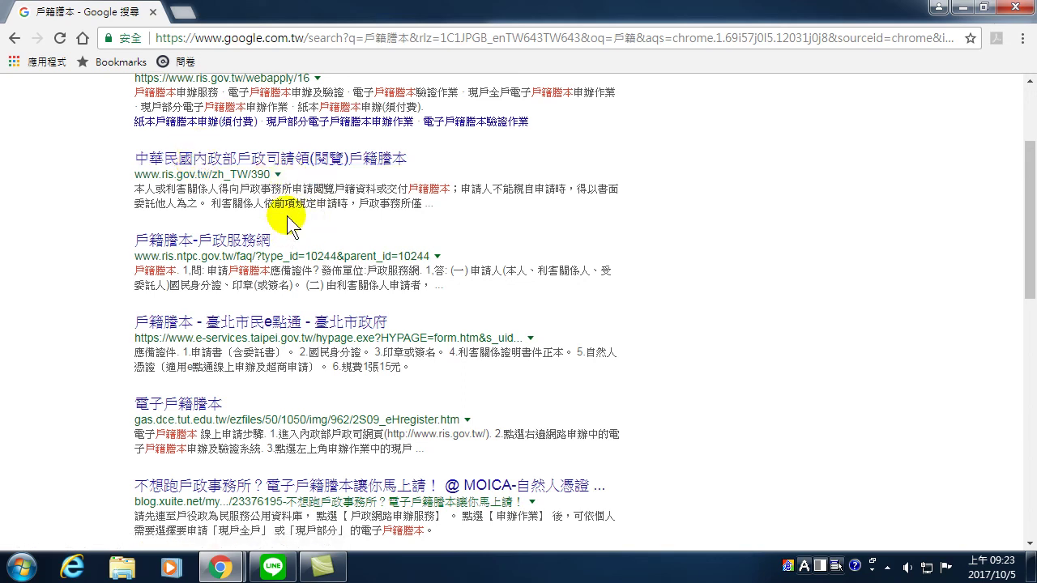
scroll(279, 235, "down", 4)
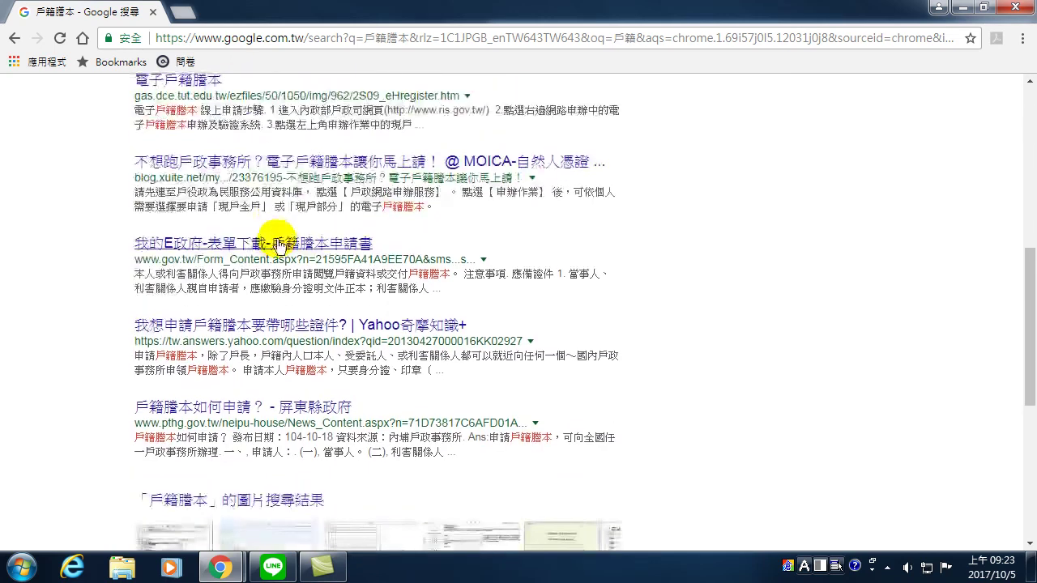
scroll(278, 245, "down", 1)
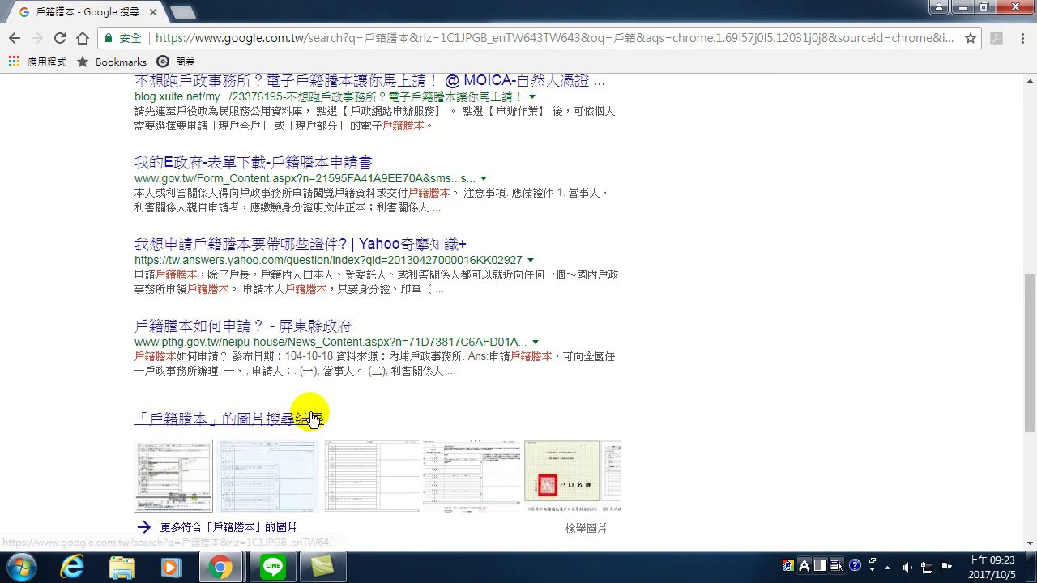
scroll(313, 419, "down", 3)
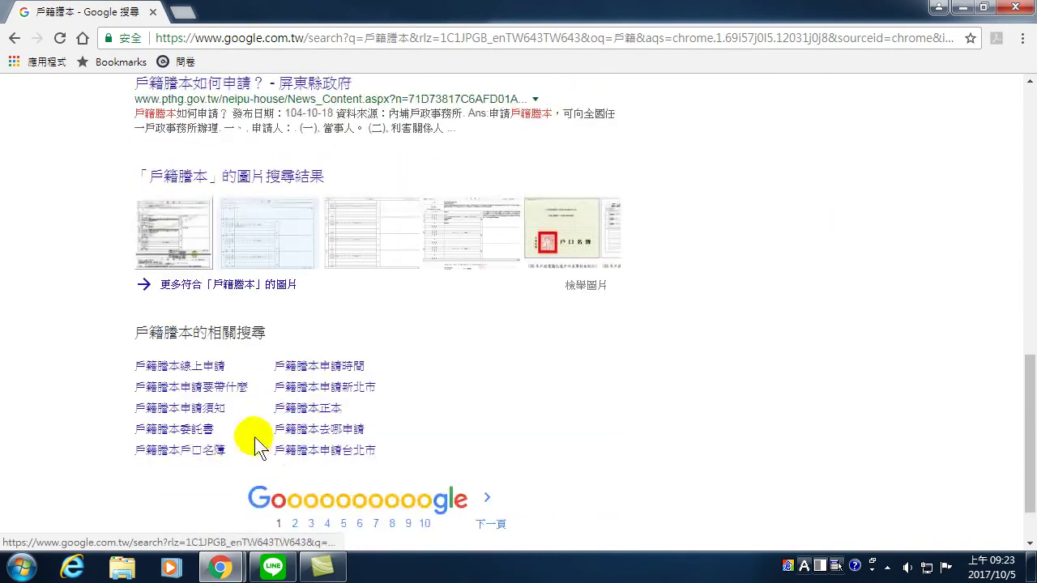
left_click(296, 526)
scroll(308, 332, "up", 15)
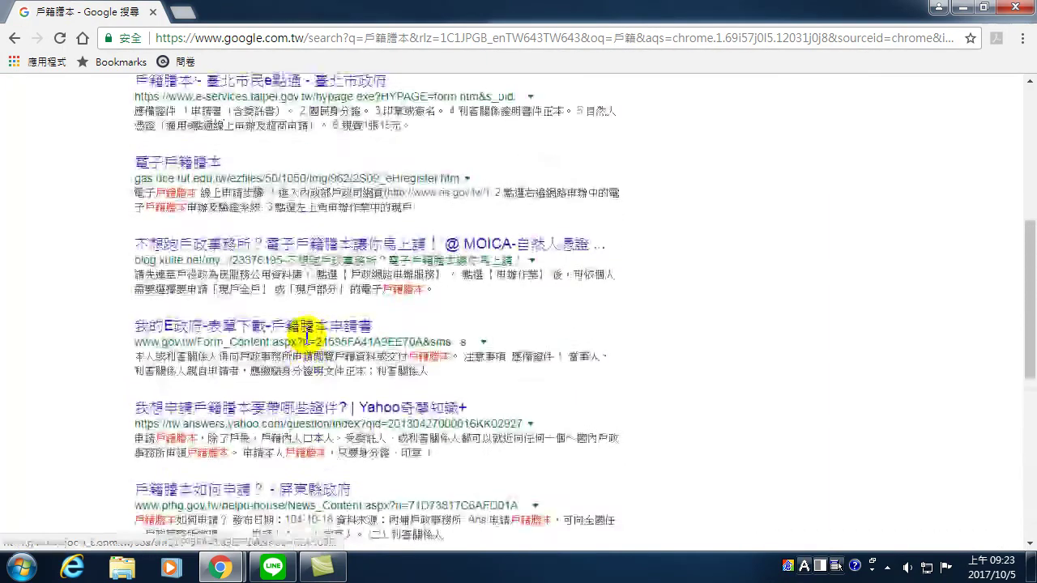
scroll(232, 260, "down", 3)
scroll(233, 279, "down", 7)
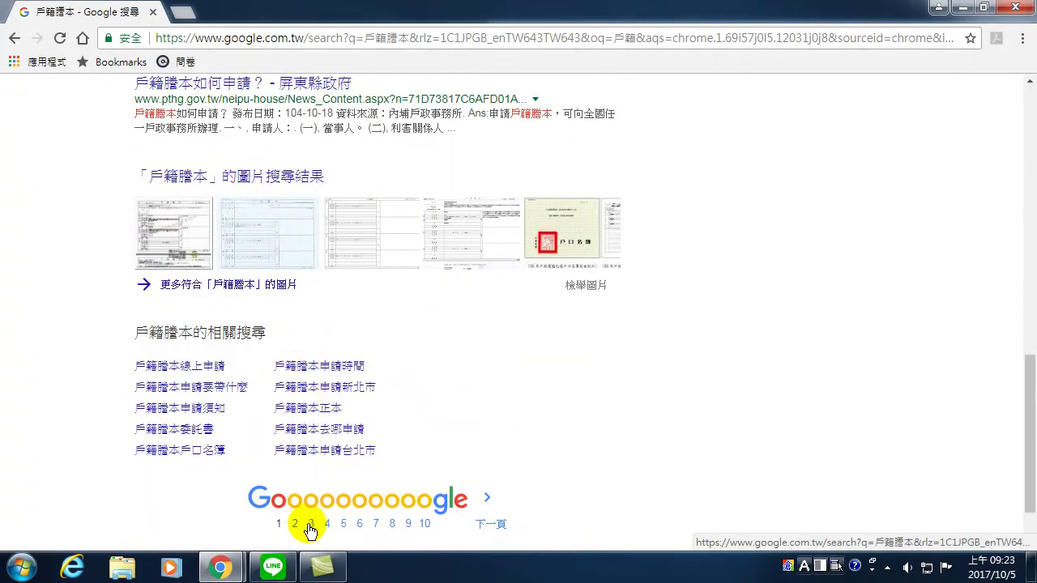
left_click(296, 525)
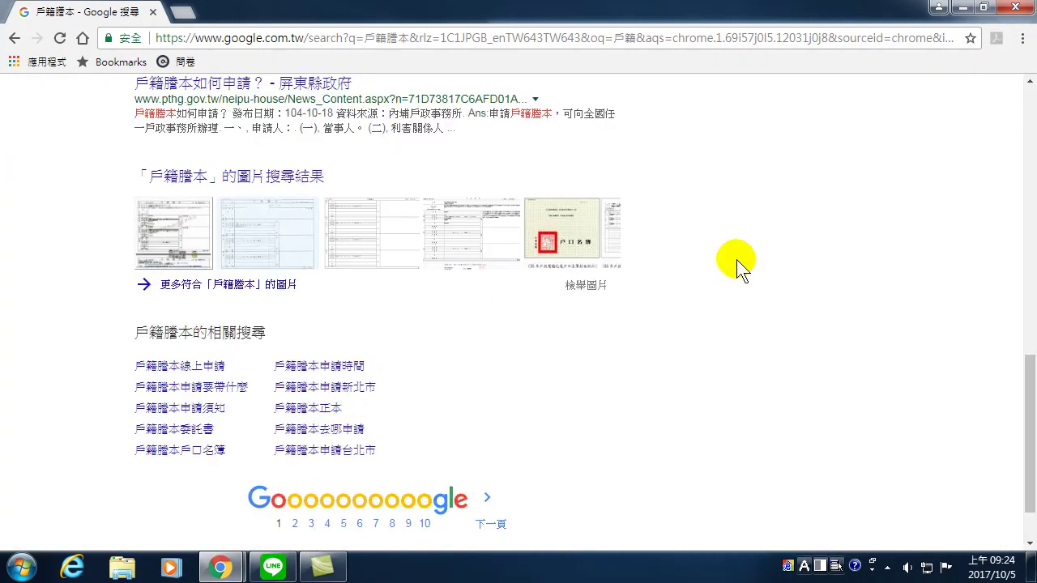
- Continue paging forward to the third page of 戶籍謄本 results
left_click_drag(1018, 416, 1022, 460)
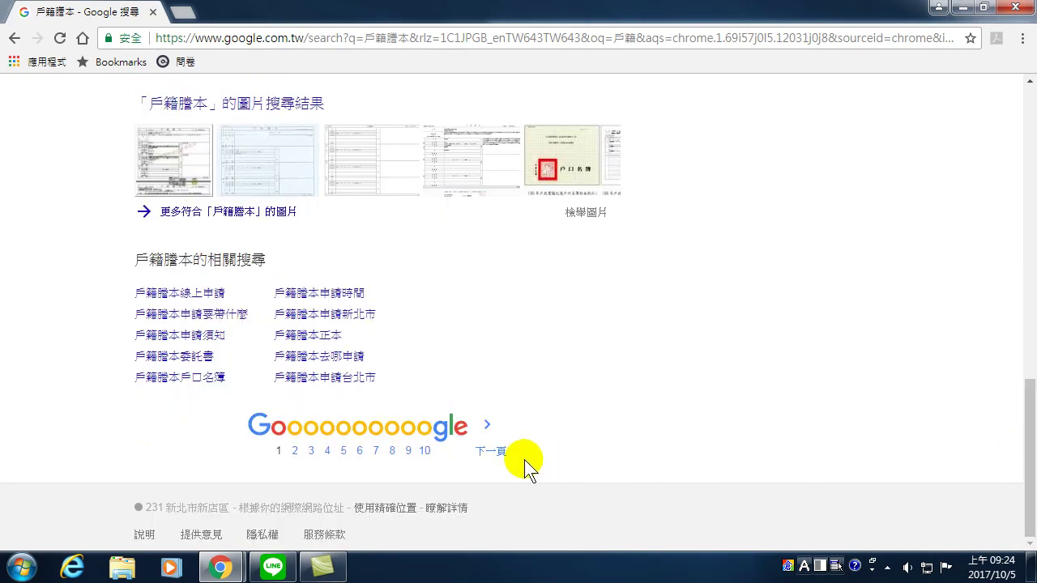
left_click(496, 452)
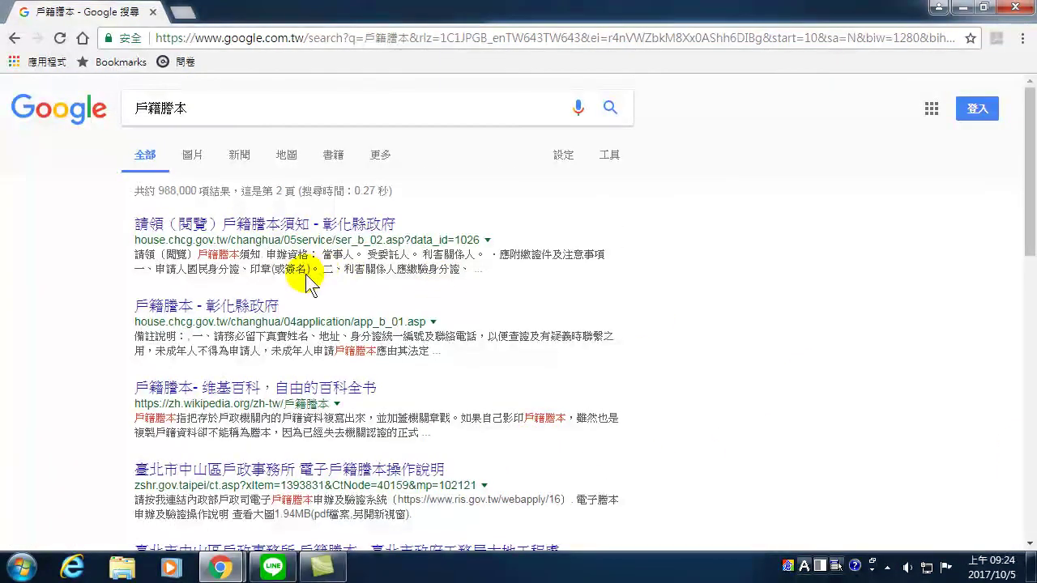
scroll(291, 280, "down", 8)
scroll(280, 295, "down", 1)
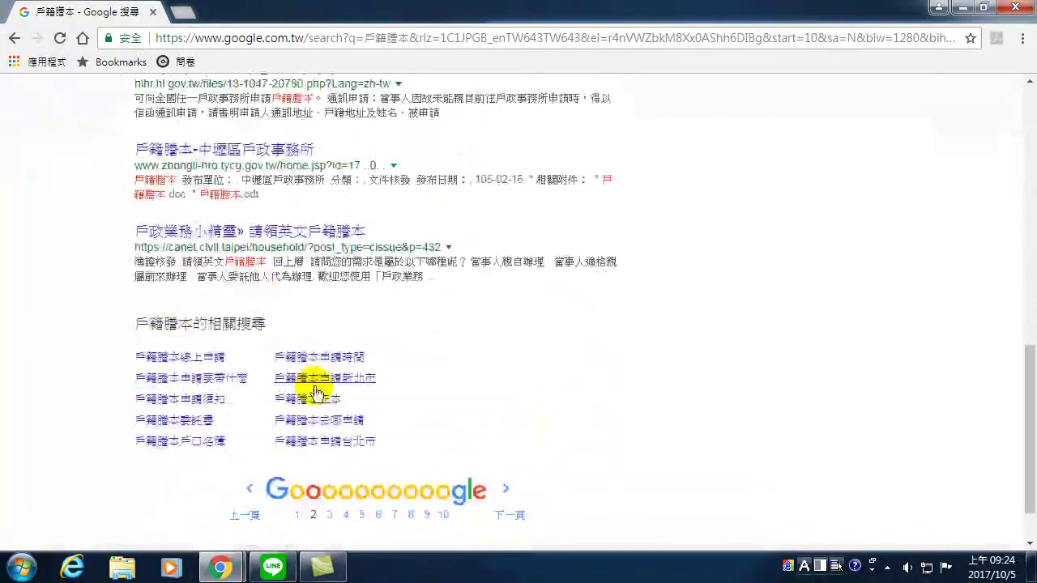
left_click(507, 518)
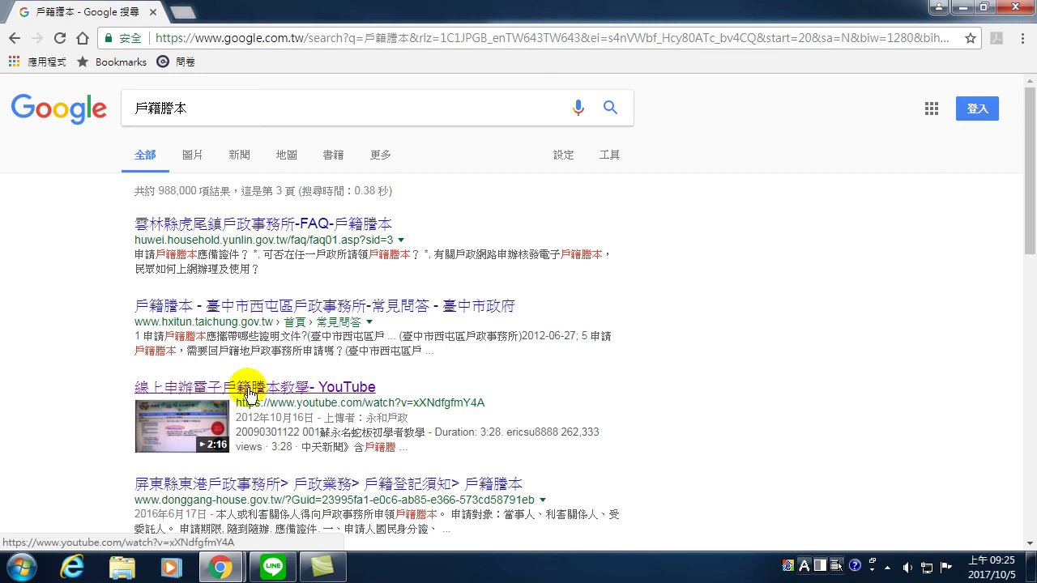
- Replace the Google address with YouTube and search for 戶籍謄本 videos
double_click(327, 38)
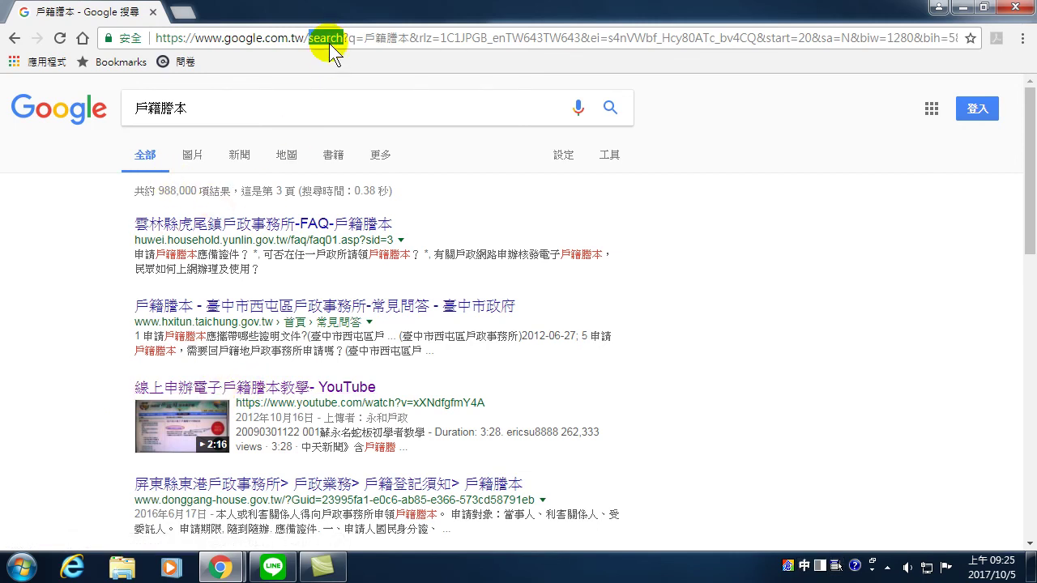
left_click(351, 38)
key("shift+Home")
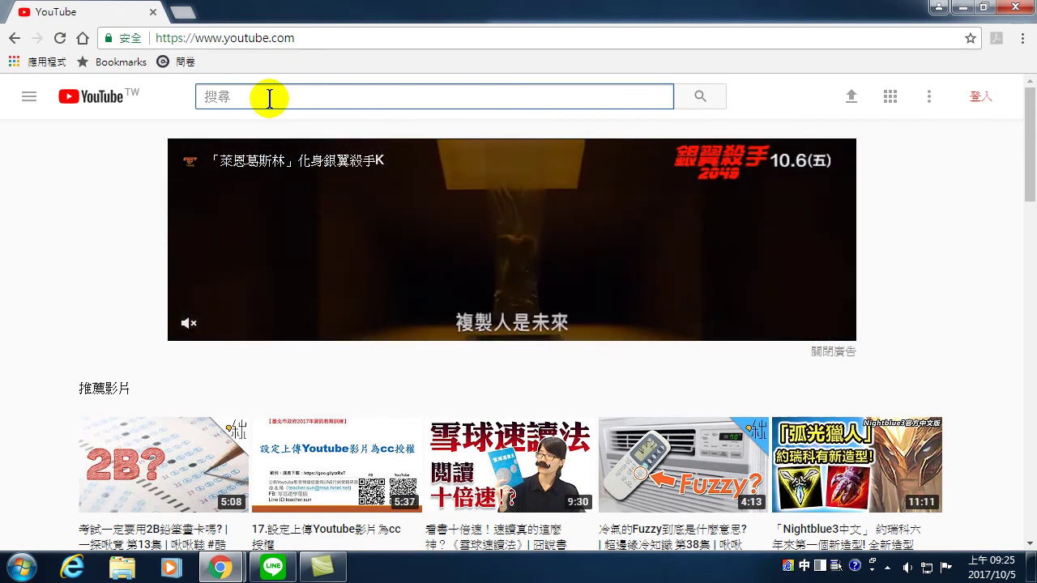
type("戶籍")
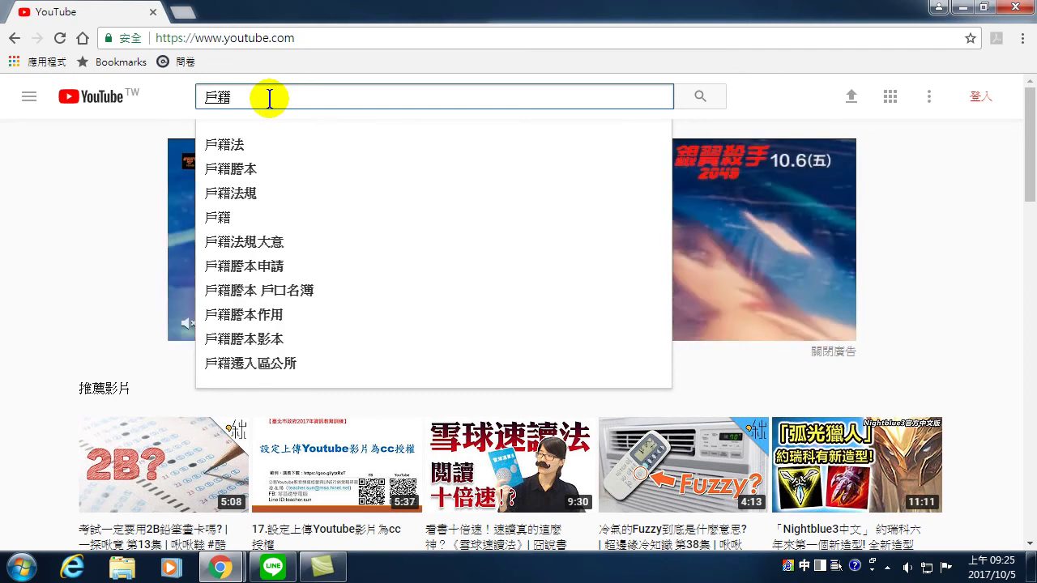
type("月")
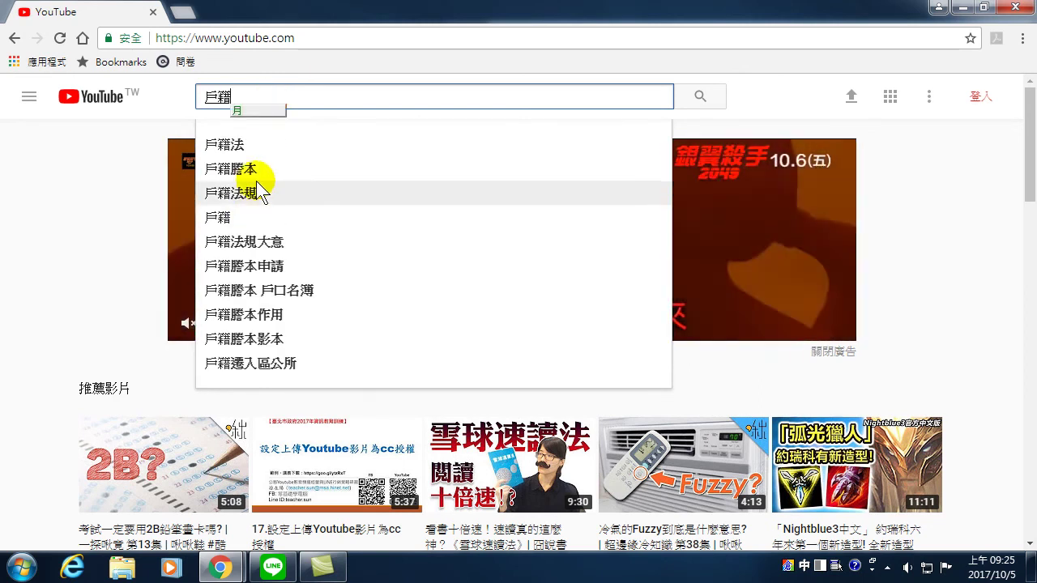
left_click(258, 168)
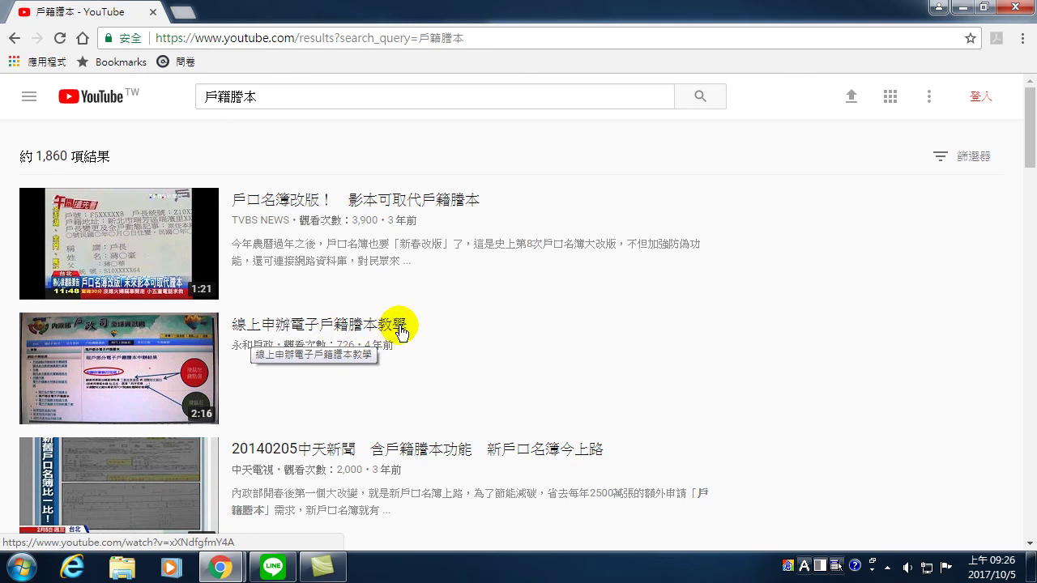
- Browse down the YouTube 戶籍謄本 search results
scroll(397, 330, "down", 2)
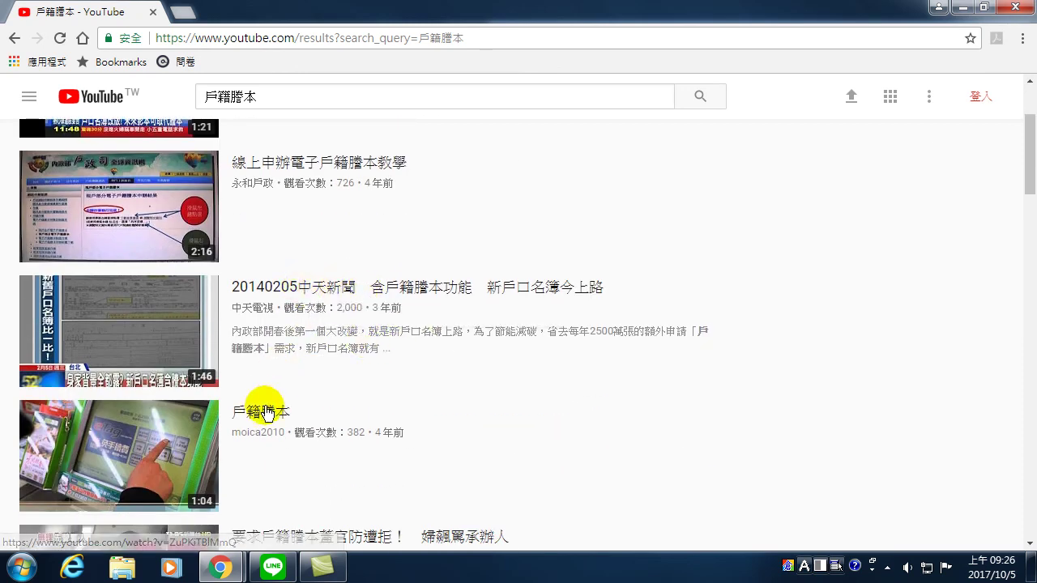
scroll(276, 424, "down", 2)
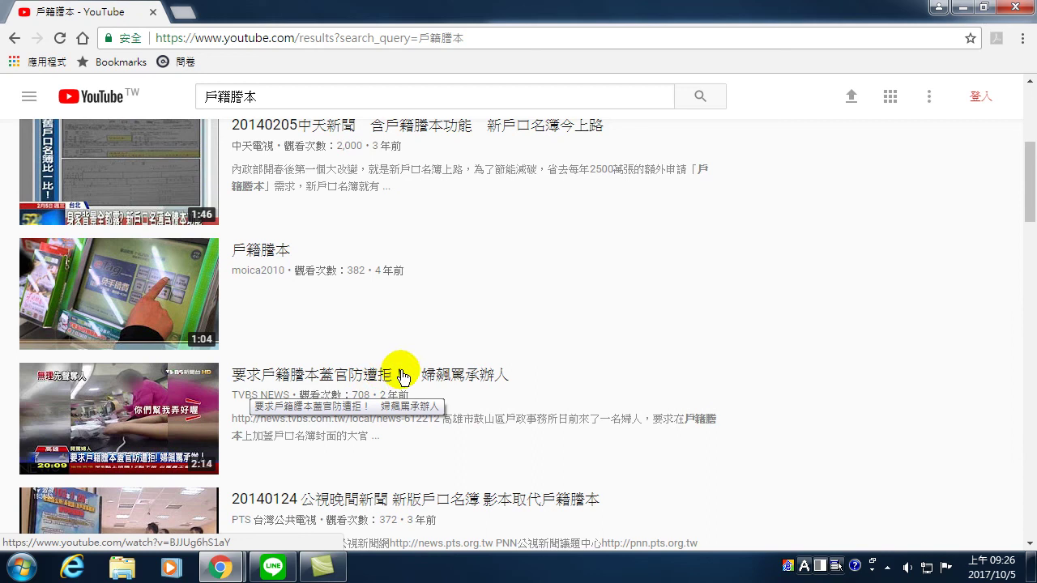
scroll(400, 417, "down", 2)
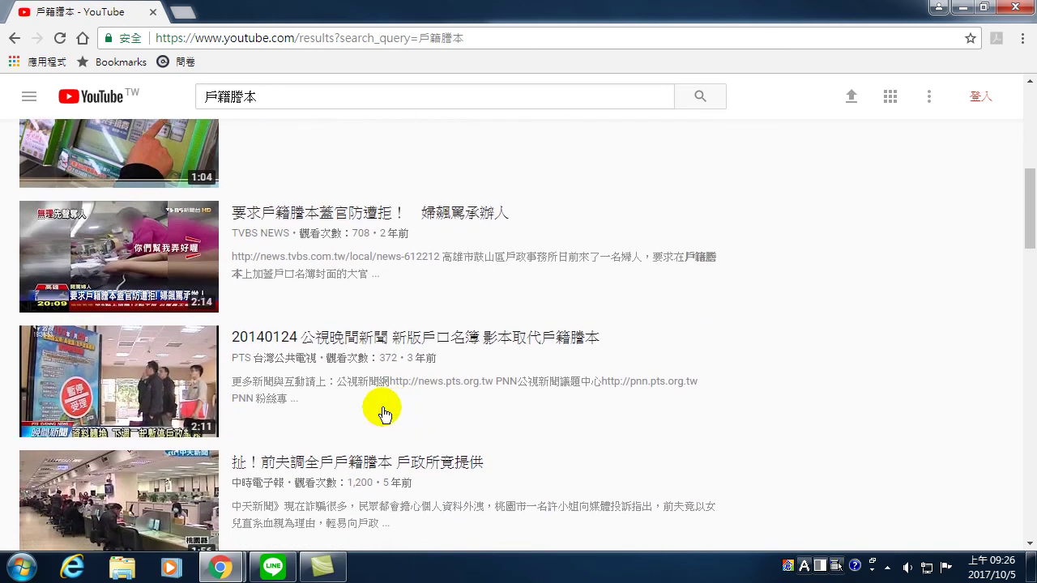
scroll(385, 403, "down", 2)
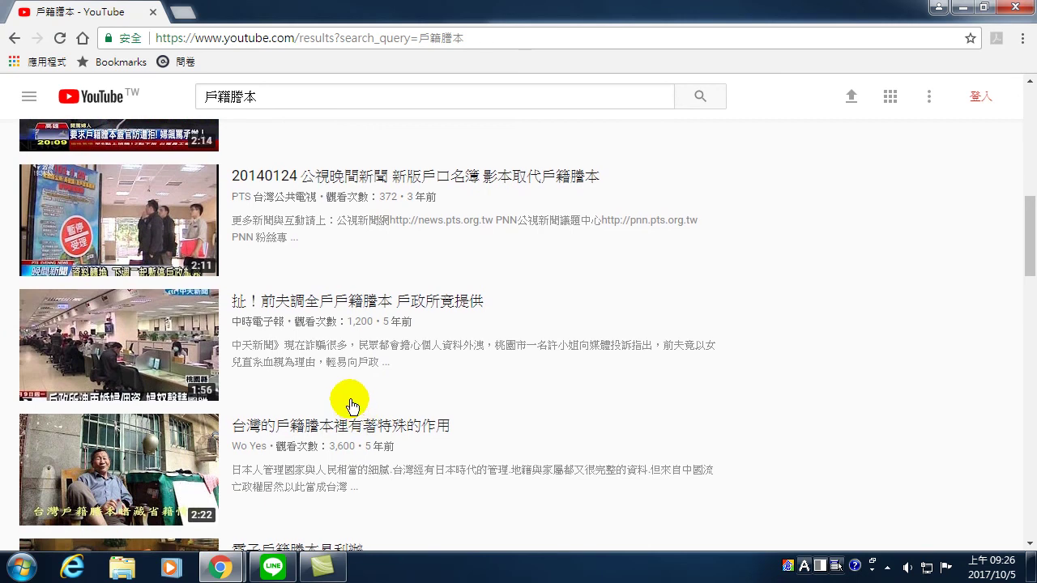
scroll(348, 401, "up", 8)
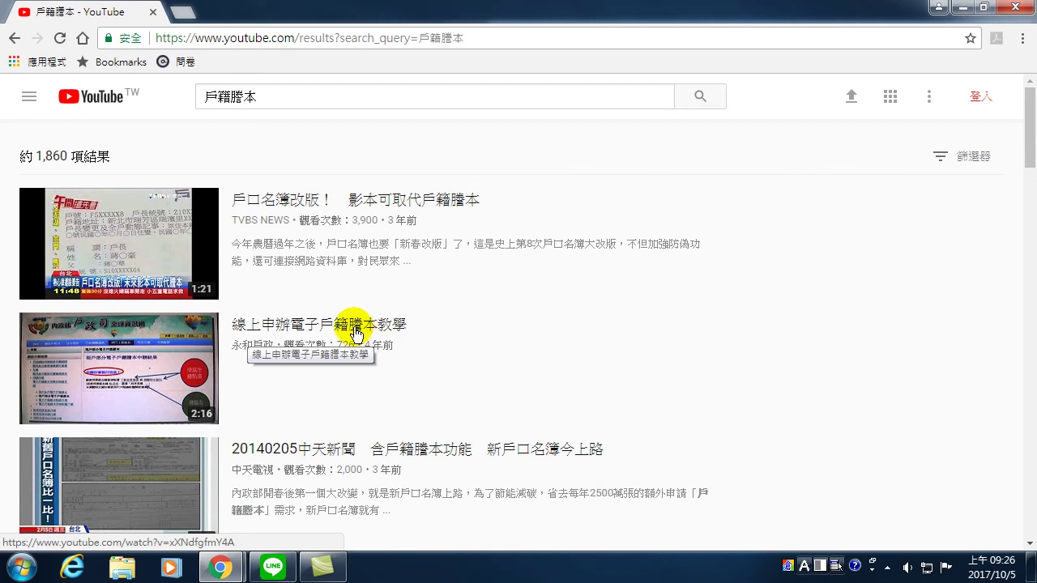
- Open the 線上申辦電子戶籍謄本教學 video, pause it near 0:02, then resume it
left_click(357, 331)
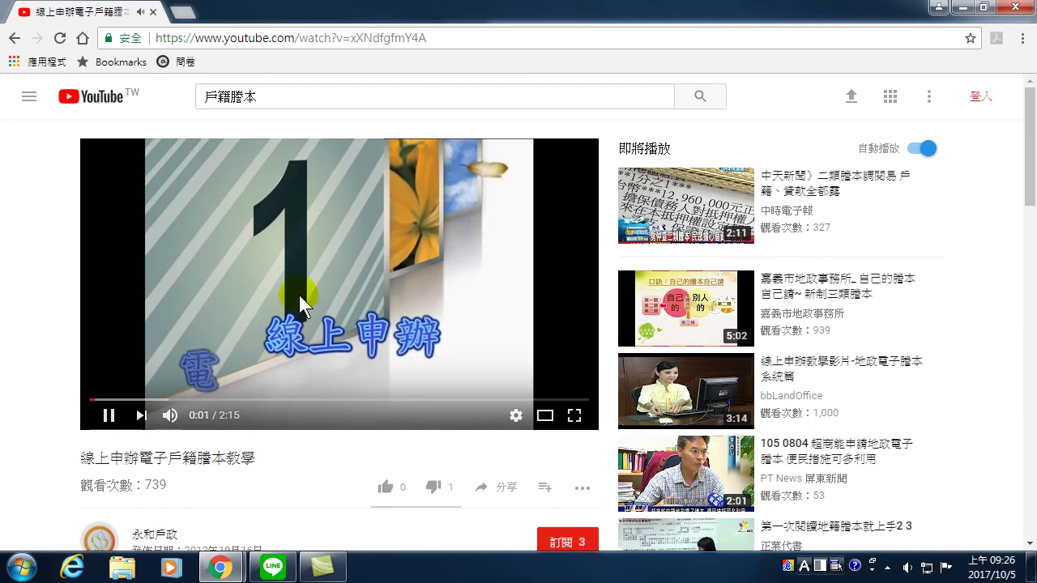
left_click(249, 318)
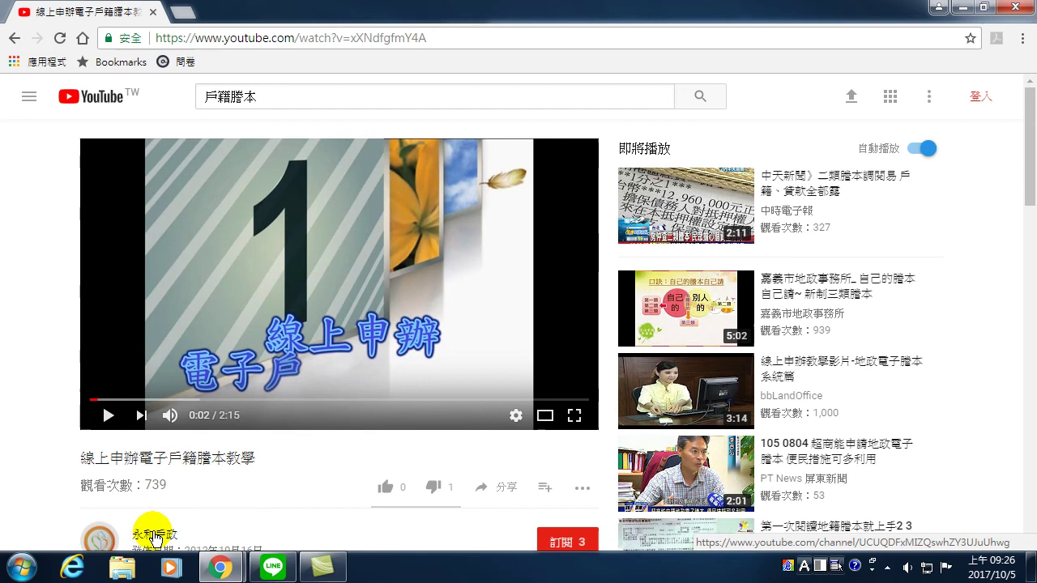
scroll(146, 537, "down", 1)
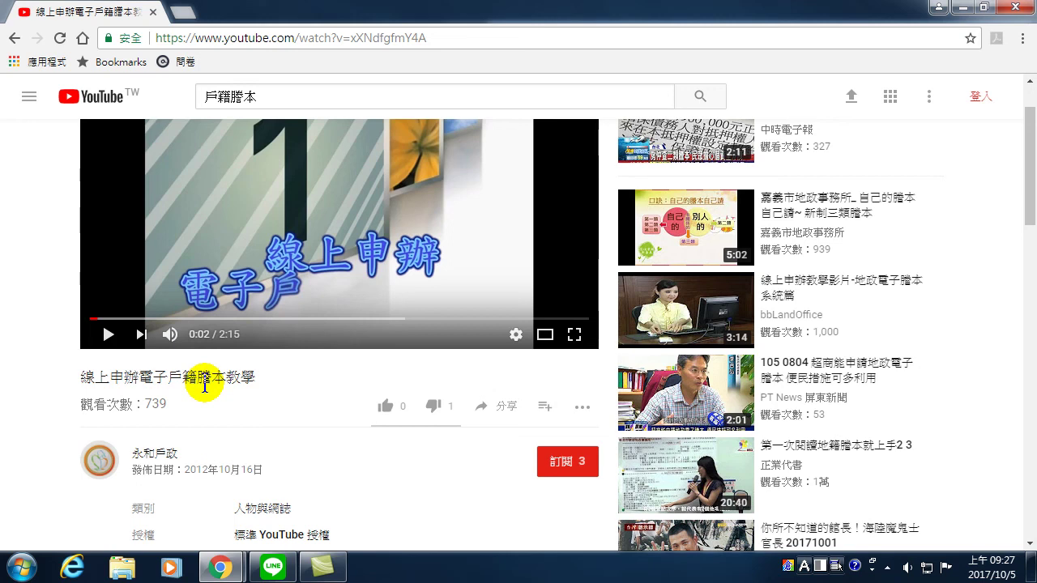
scroll(398, 248, "up", 1)
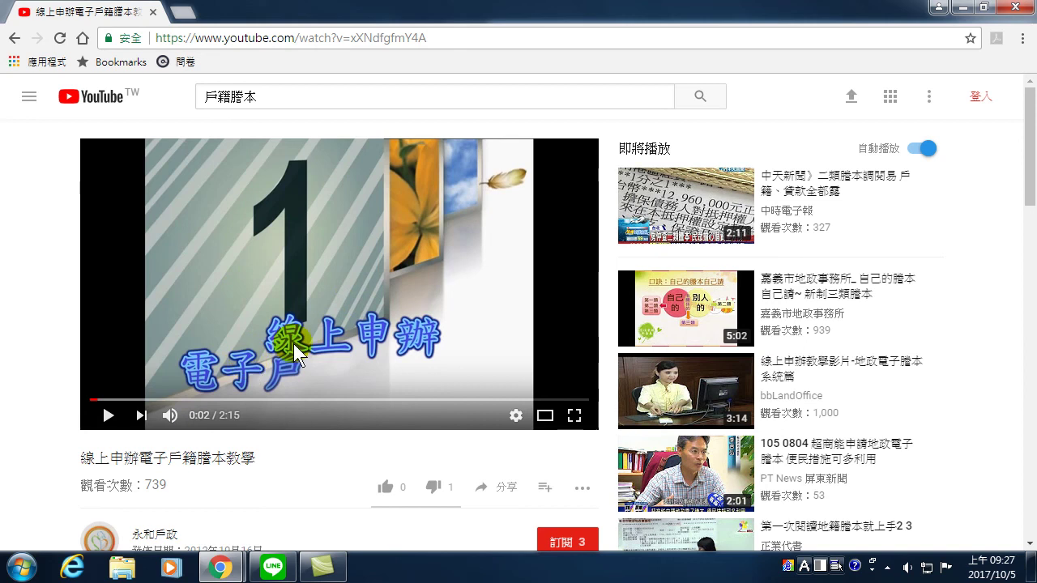
left_click(108, 415)
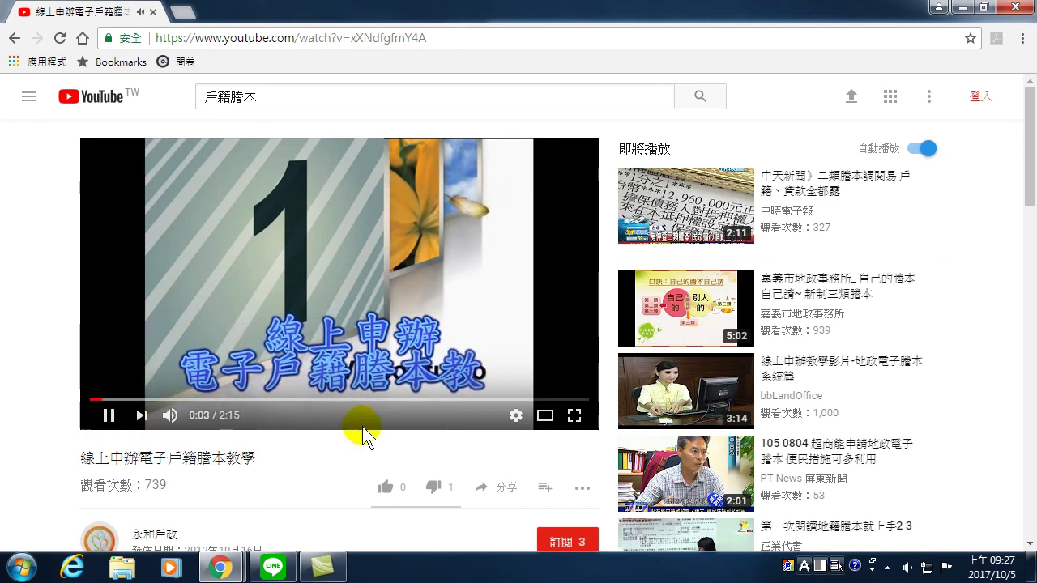
- Look at the video's playback speed options, leaving it at normal speed
left_click(514, 415)
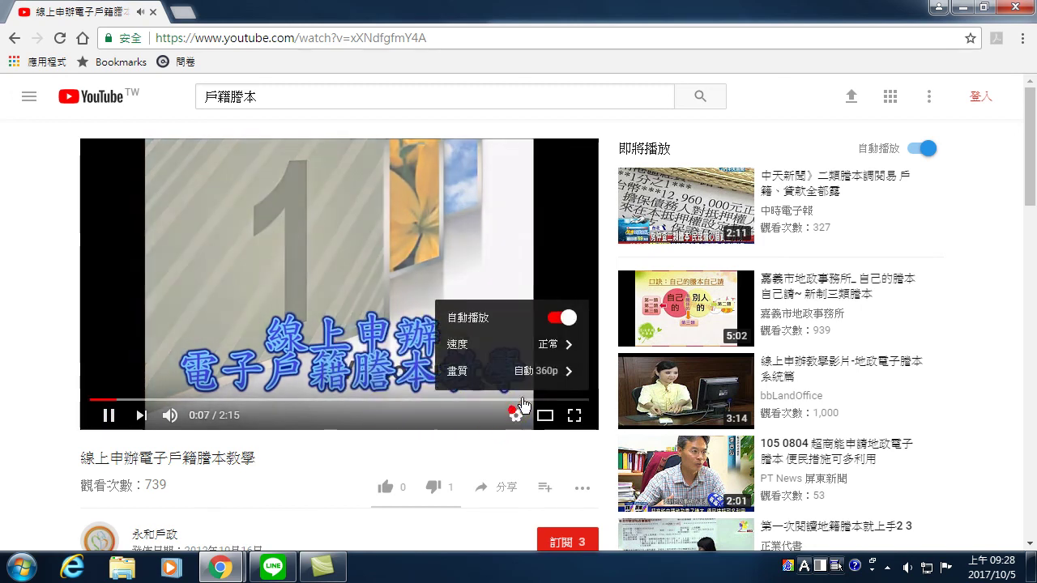
left_click(541, 346)
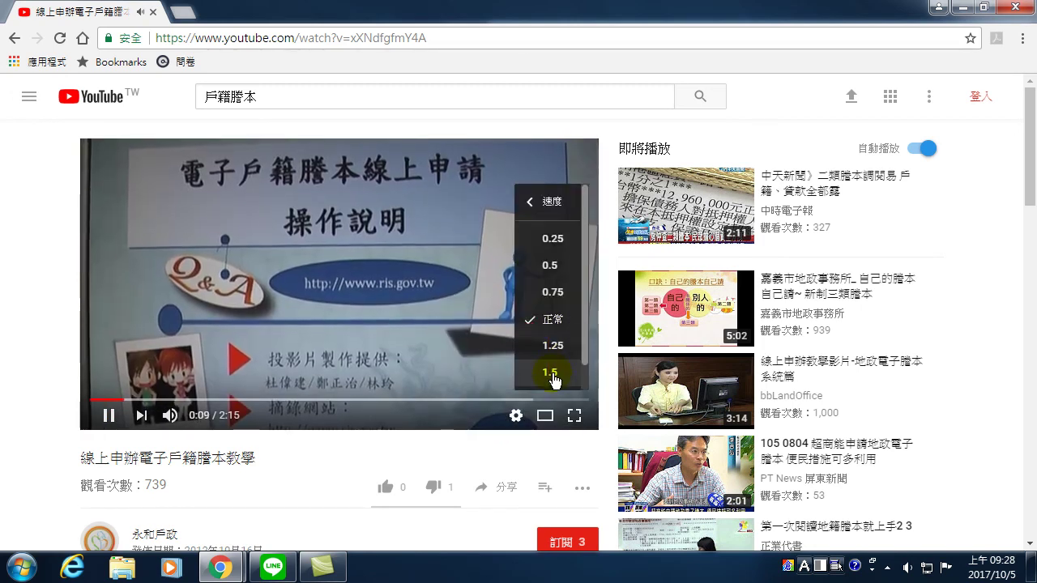
left_click(317, 311)
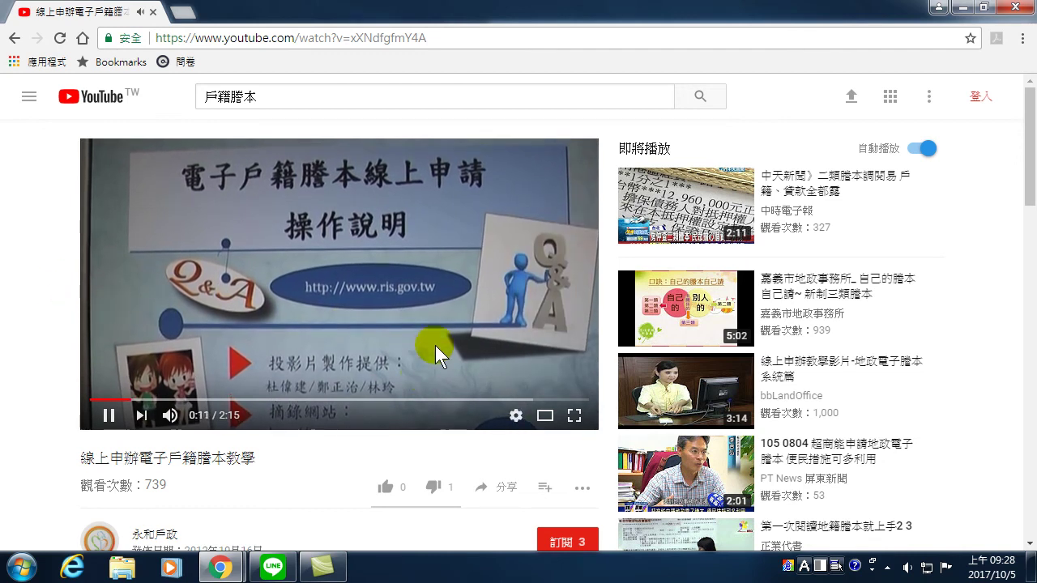
- Set the system volume to 29
left_click(913, 571)
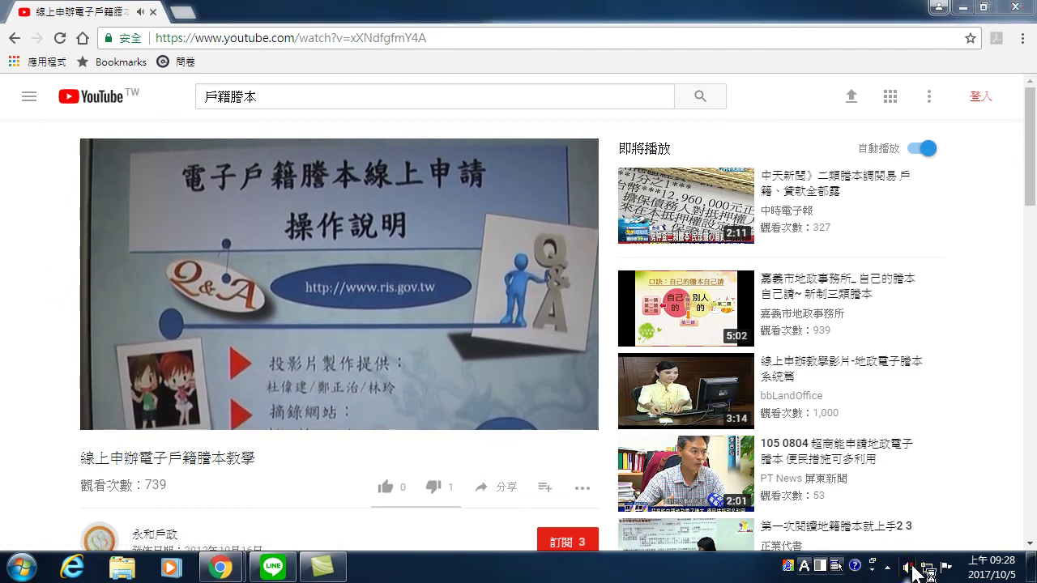
left_click_drag(907, 418, 911, 371)
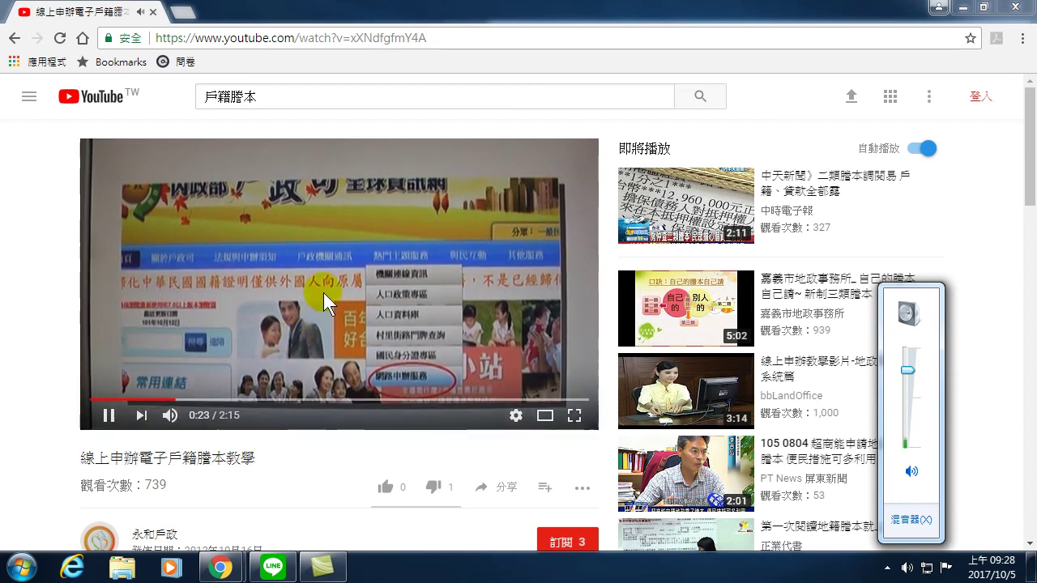
left_click_drag(908, 371, 908, 433)
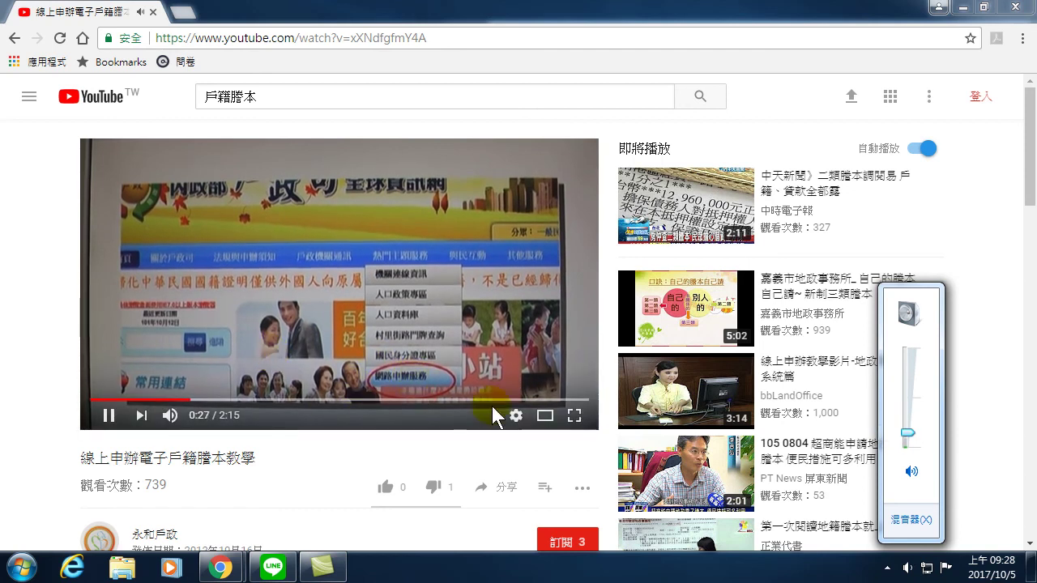
- Set the video's playback speed to 1.5
left_click(516, 416)
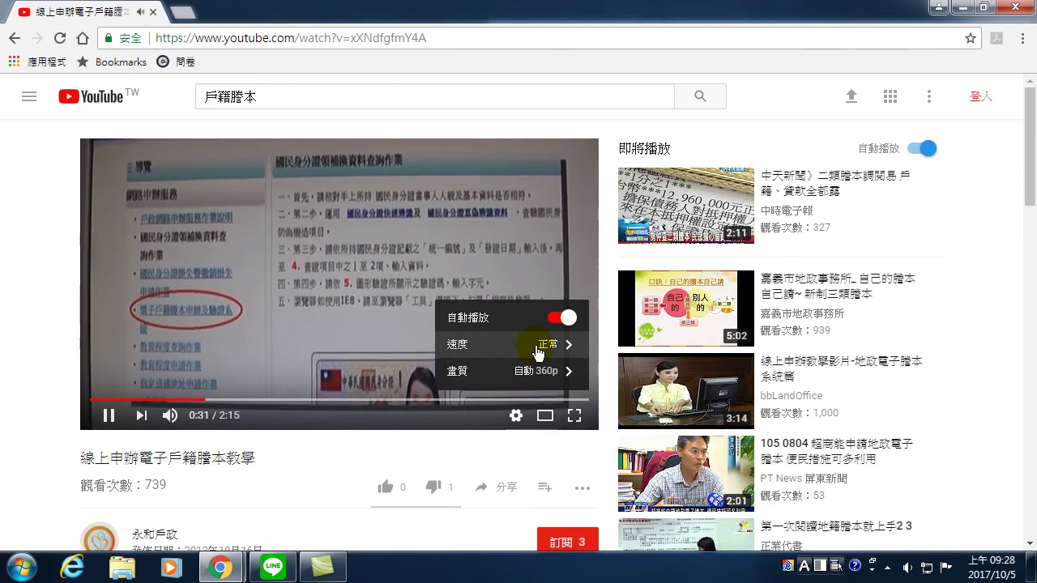
left_click(537, 347)
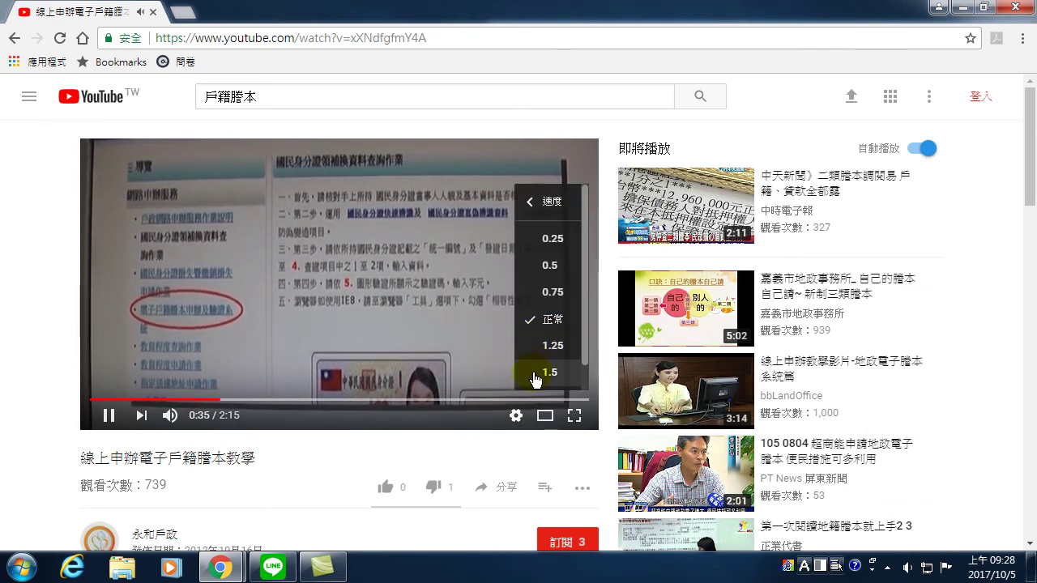
left_click(551, 372)
left_click(47, 307)
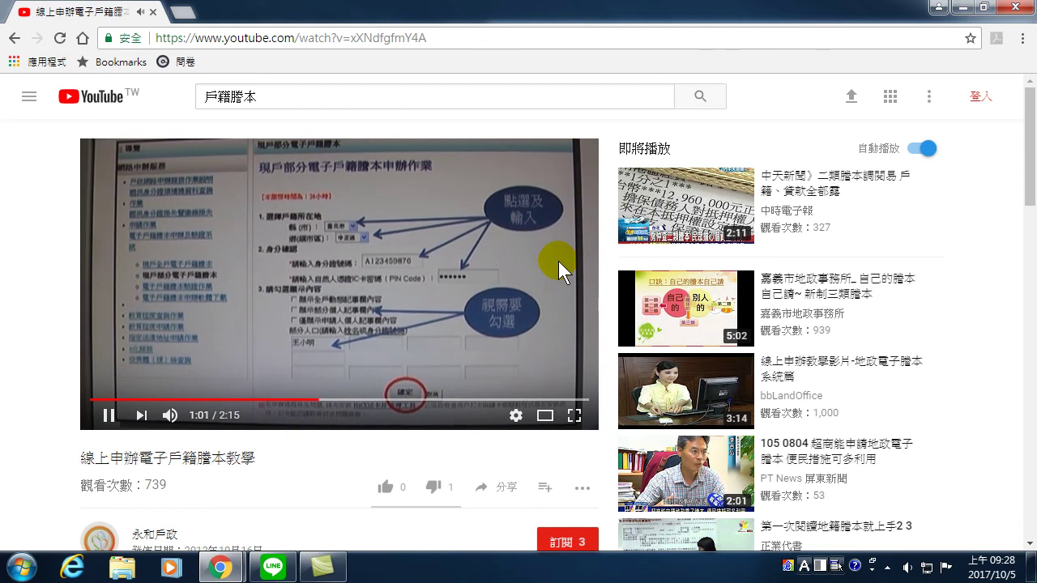
- Turn the player volume nearly to zero and pause the tutorial at 1:27
mouse_move(169, 415)
left_click_drag(203, 419, 191, 415)
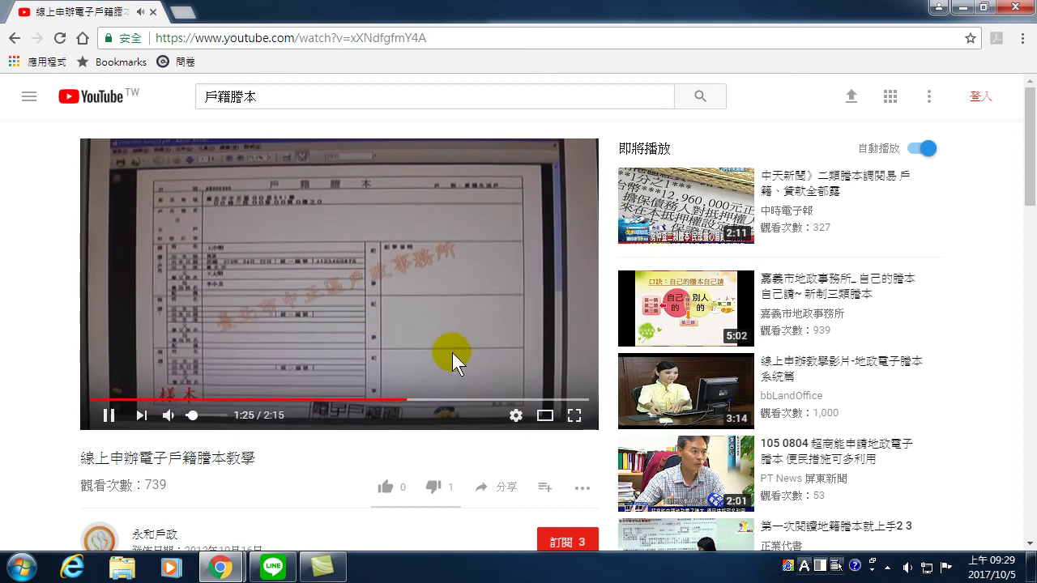
left_click(390, 347)
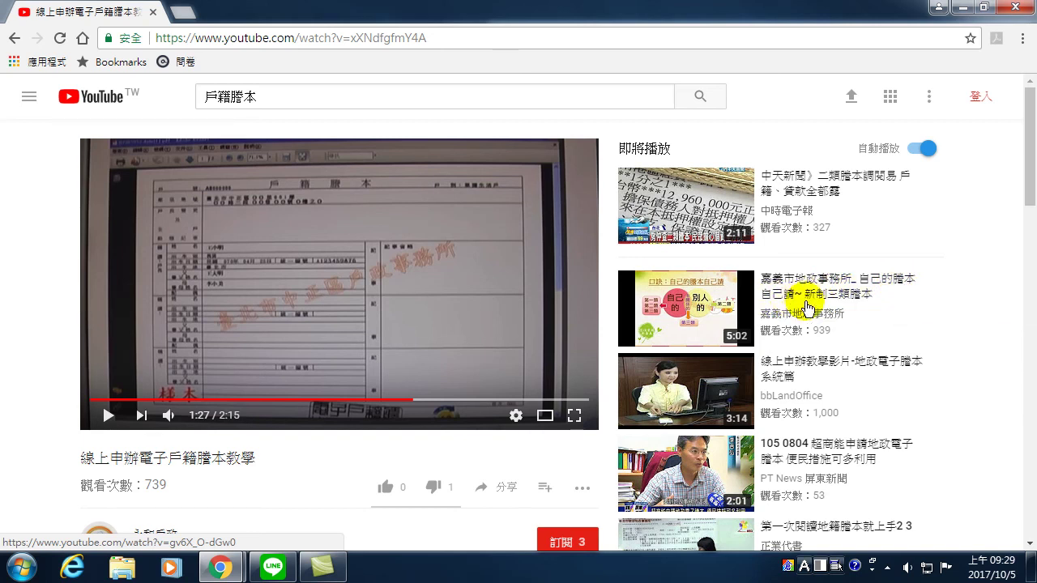
mouse_move(737, 303)
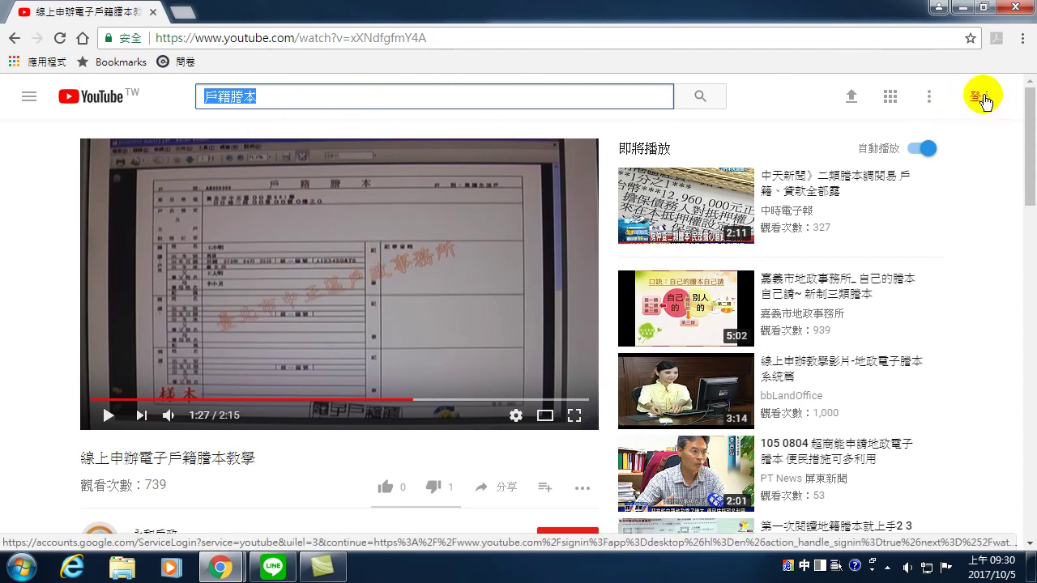
- Sign in with the Google account's e-mail and password, then pick the 1,875-video channel
left_click(982, 101)
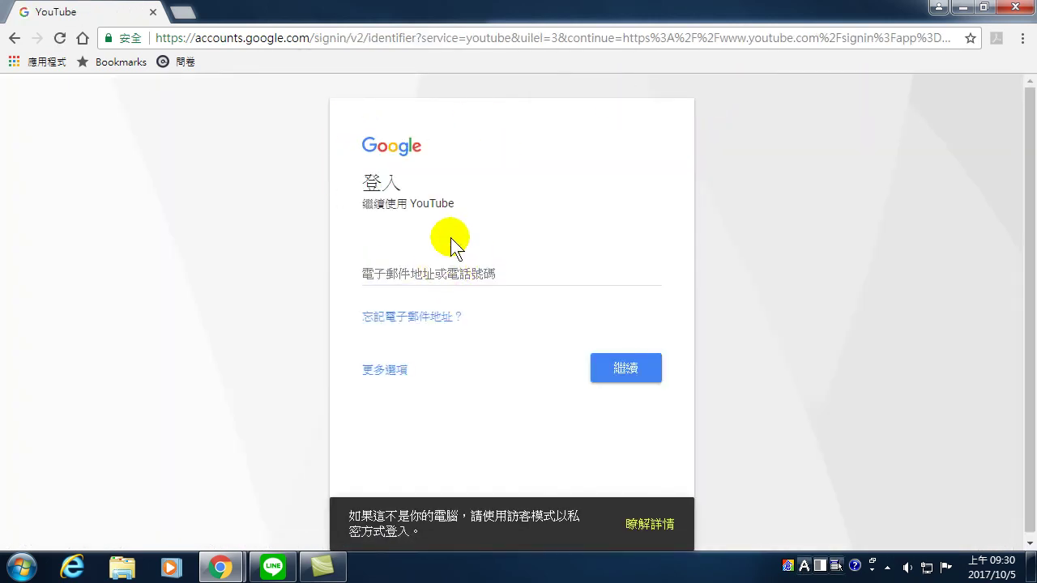
left_click(393, 273)
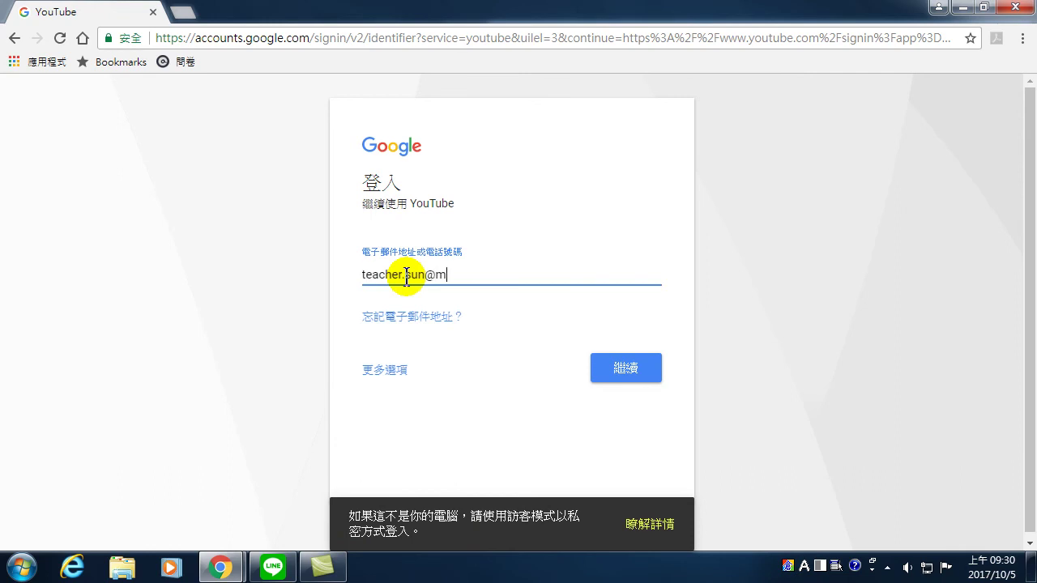
key("Return")
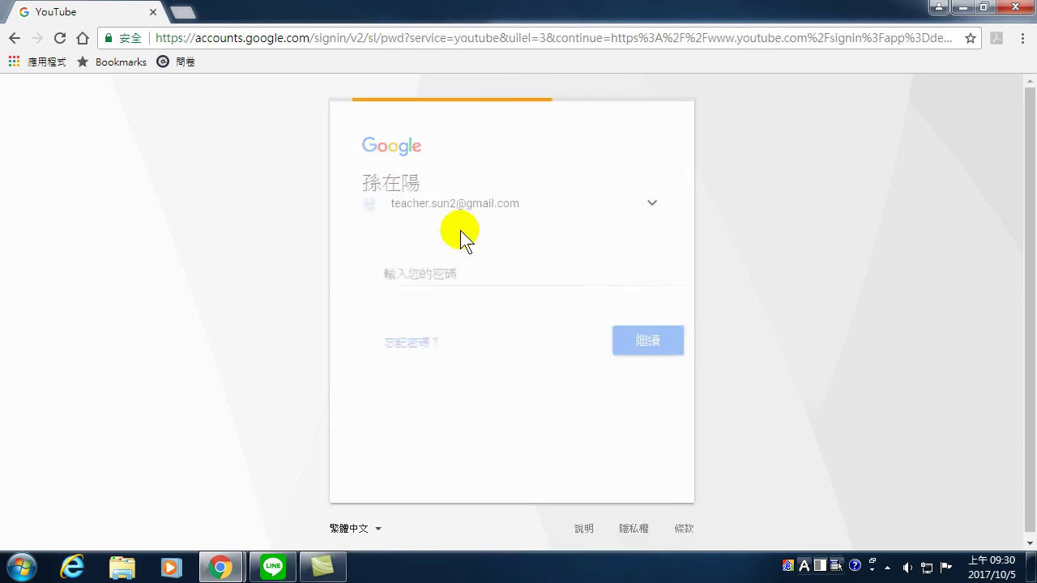
type("•••••••••")
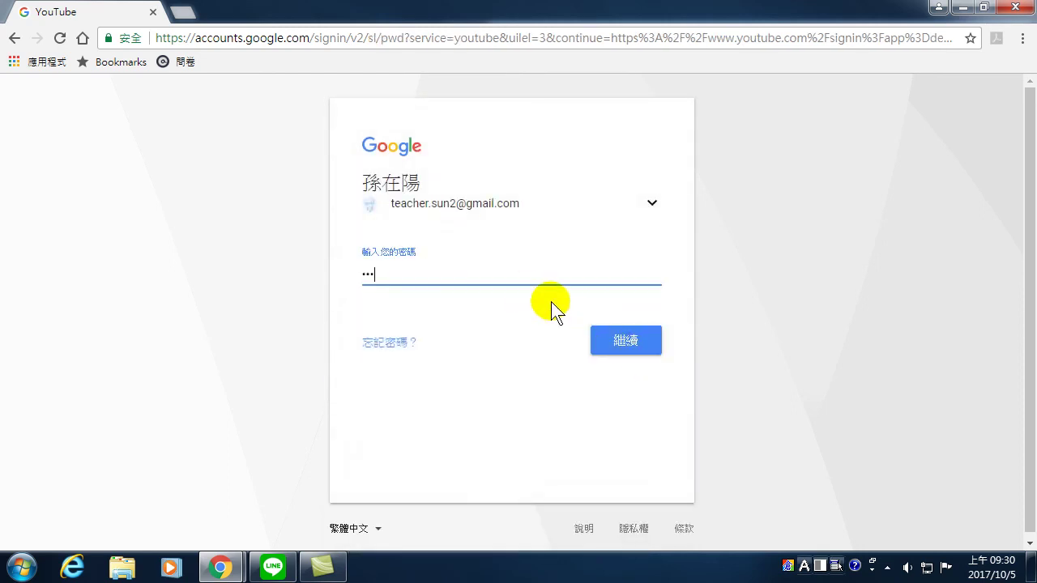
key("Return")
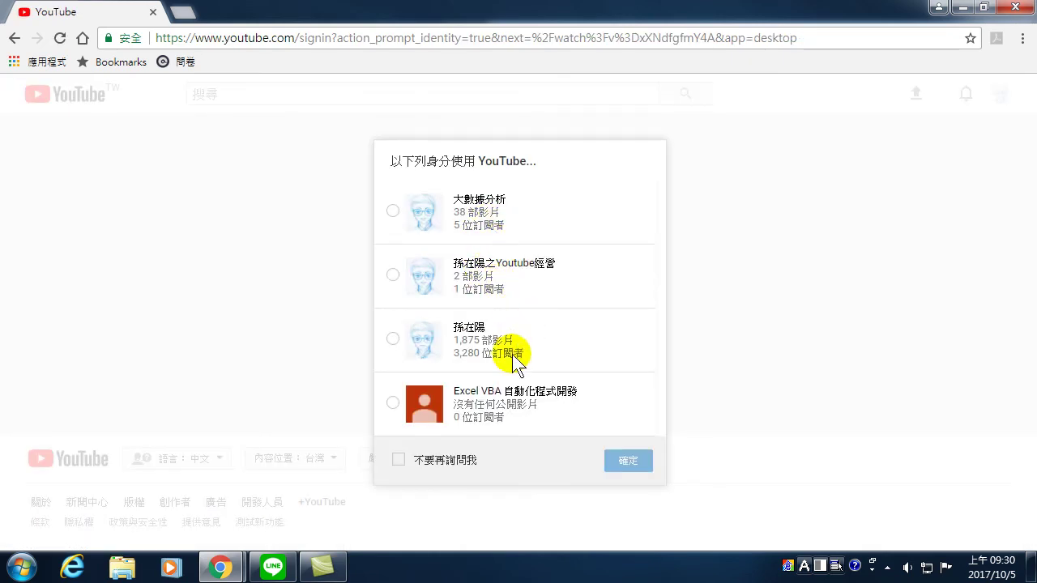
left_click(474, 344)
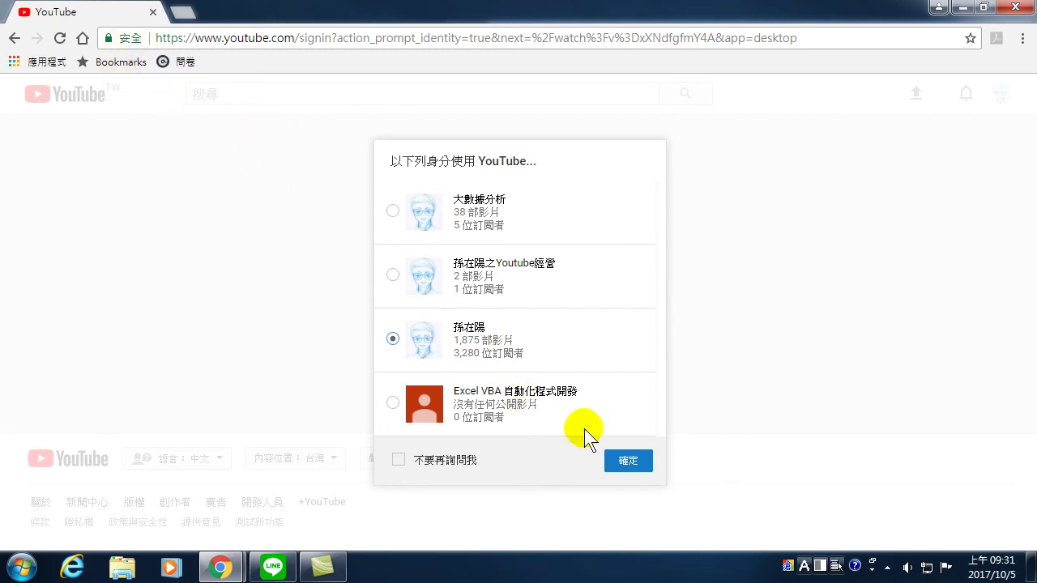
- Confirm the 1,875-video channel and pause the tutorial playback
left_click(630, 461)
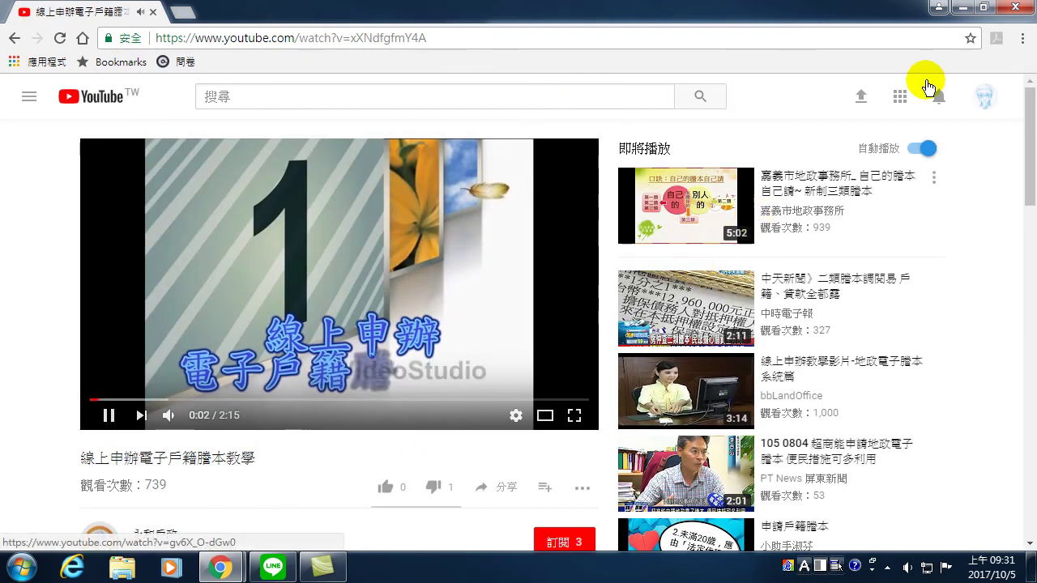
left_click(108, 415)
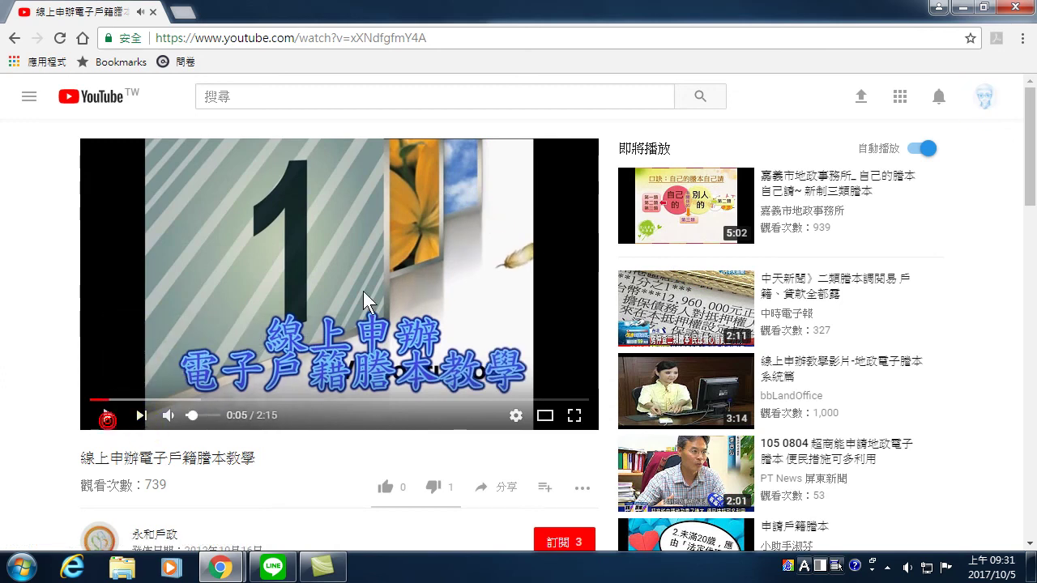
- Open Creator Studio from the avatar menu, then its views analytics report
left_click(985, 97)
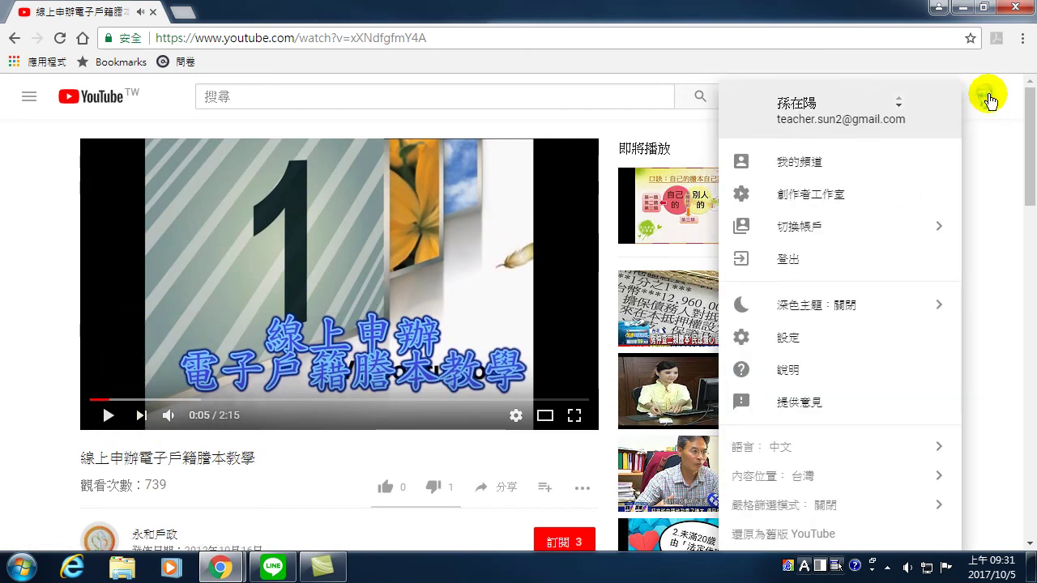
left_click(812, 194)
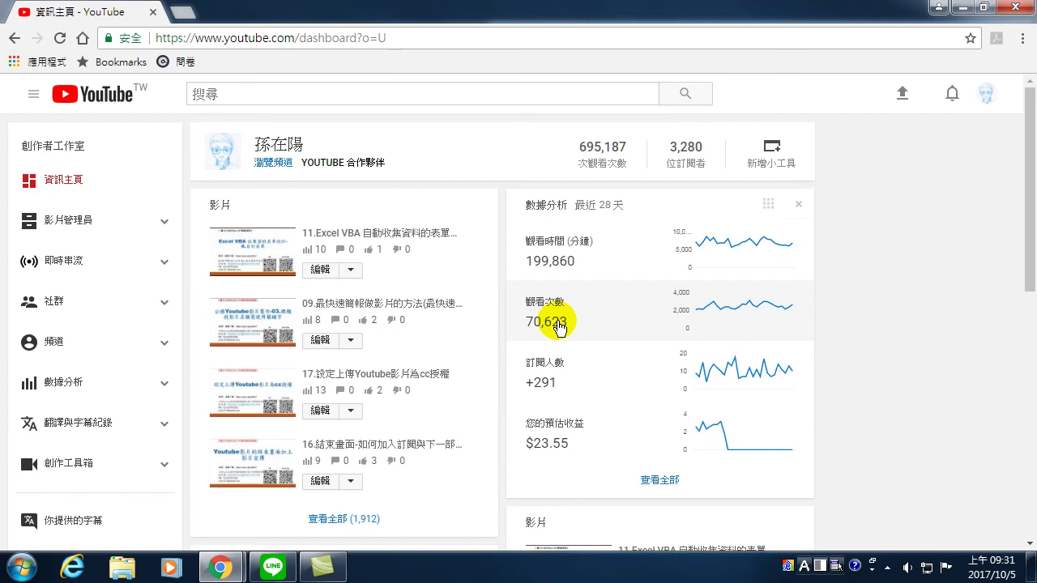
left_click(588, 326)
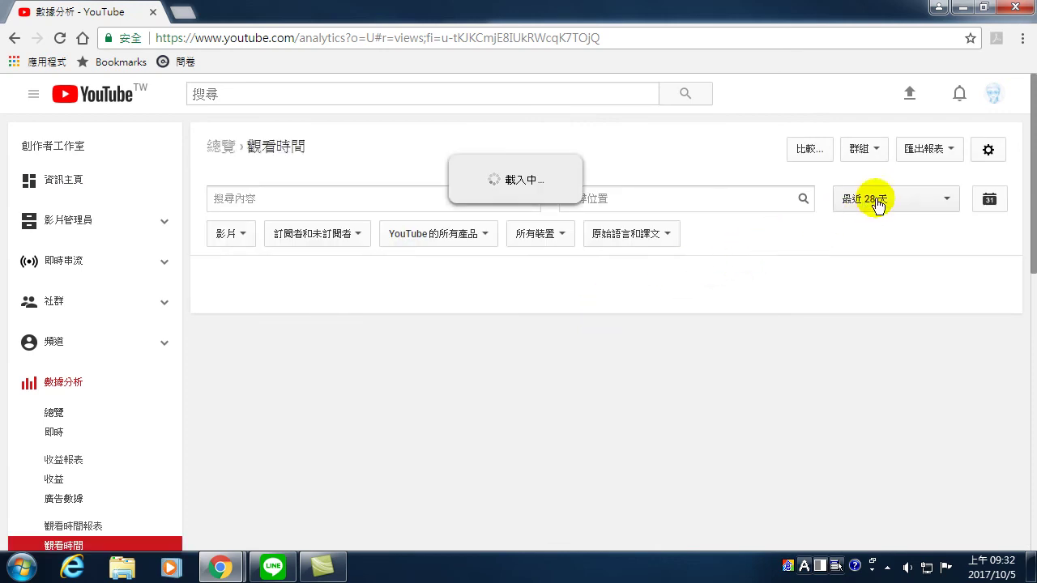
- Change the watch-time report period from 最近 28 天 to 總期間 (2013/10/19–2017/10/3)
scroll(810, 283, "down", 2)
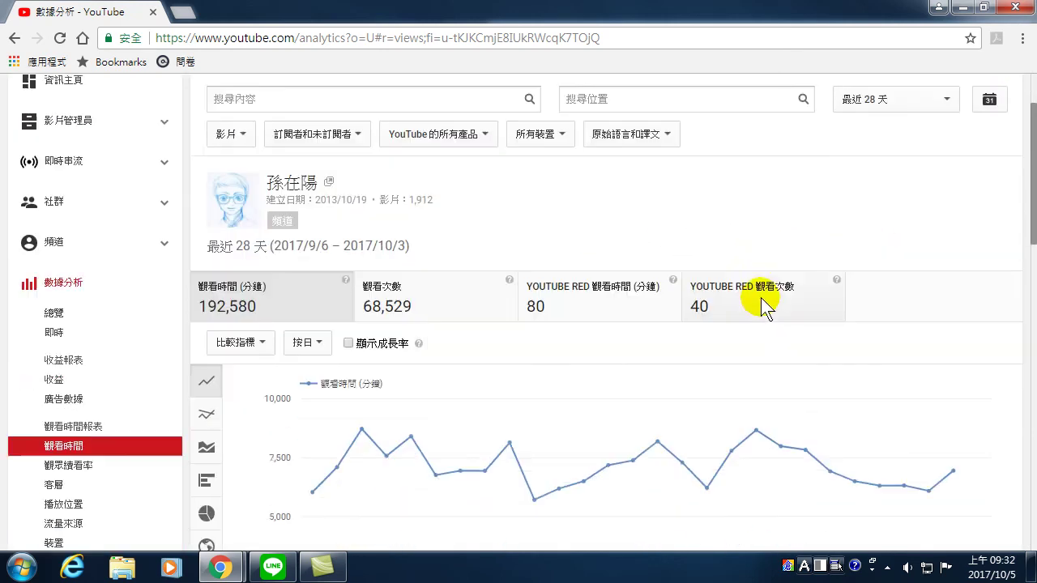
scroll(802, 291, "up", 2)
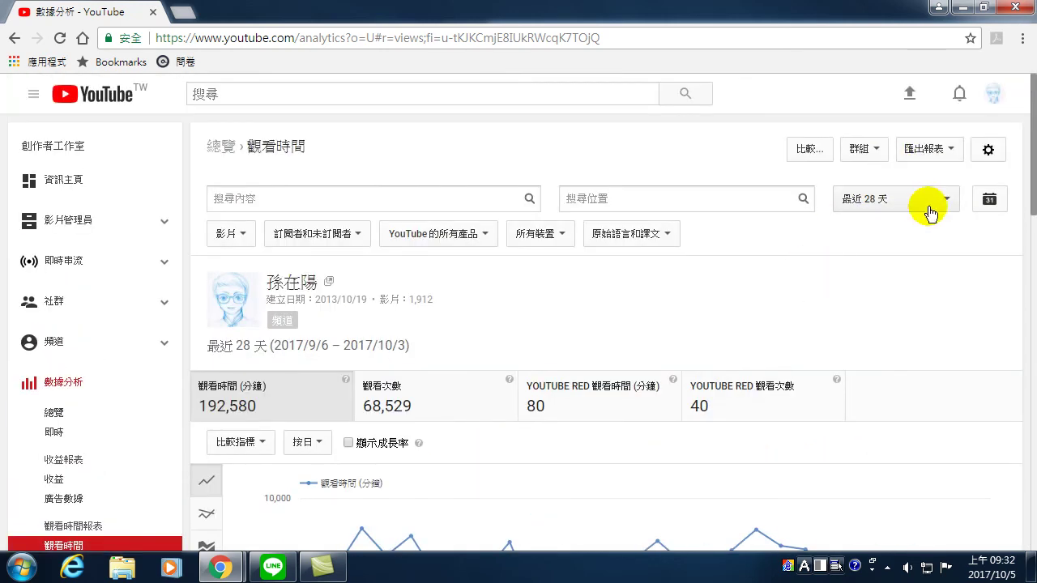
left_click(937, 202)
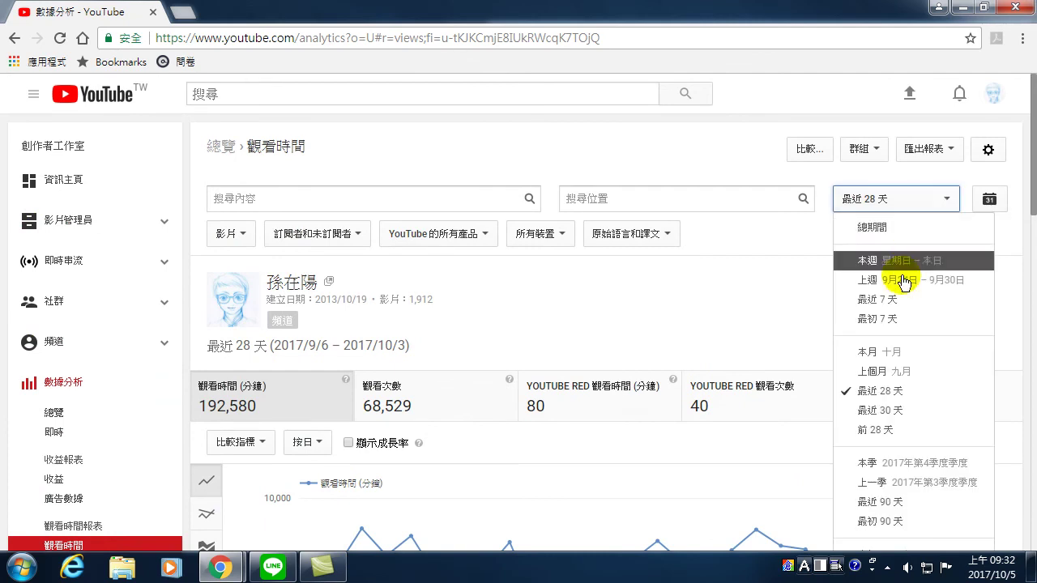
left_click(883, 230)
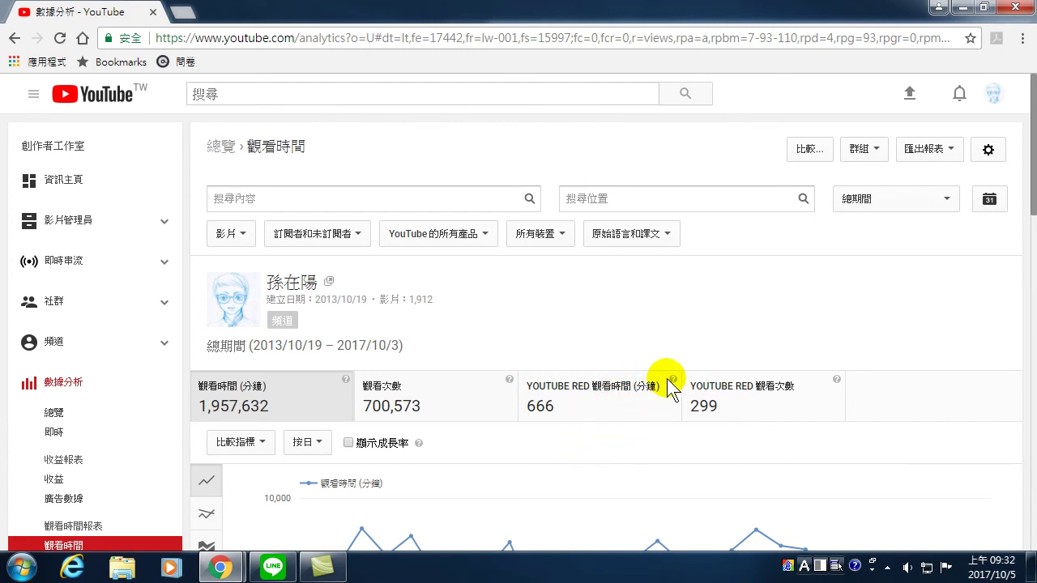
scroll(678, 378, "down", 3)
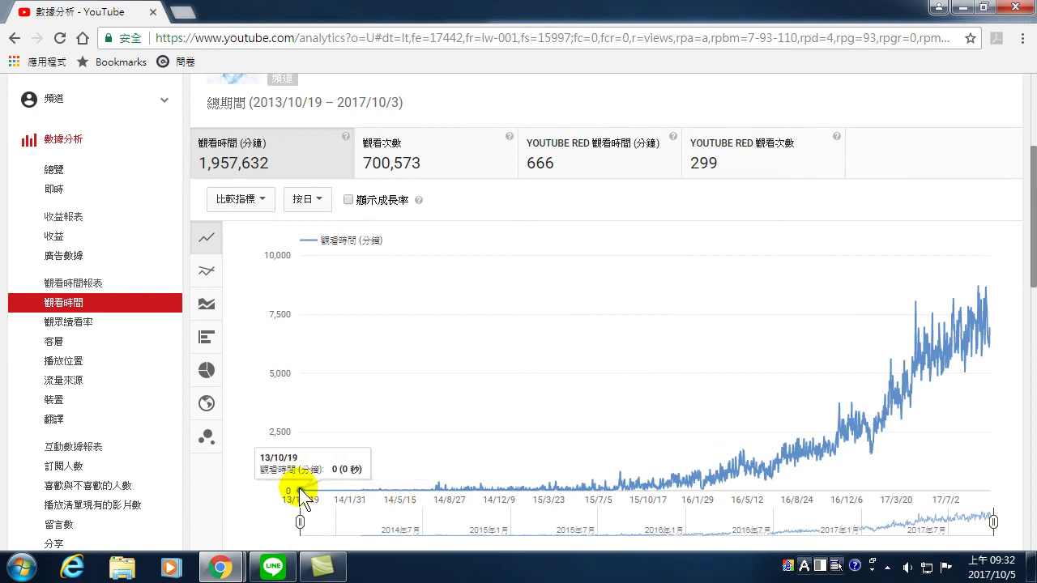
mouse_move(366, 494)
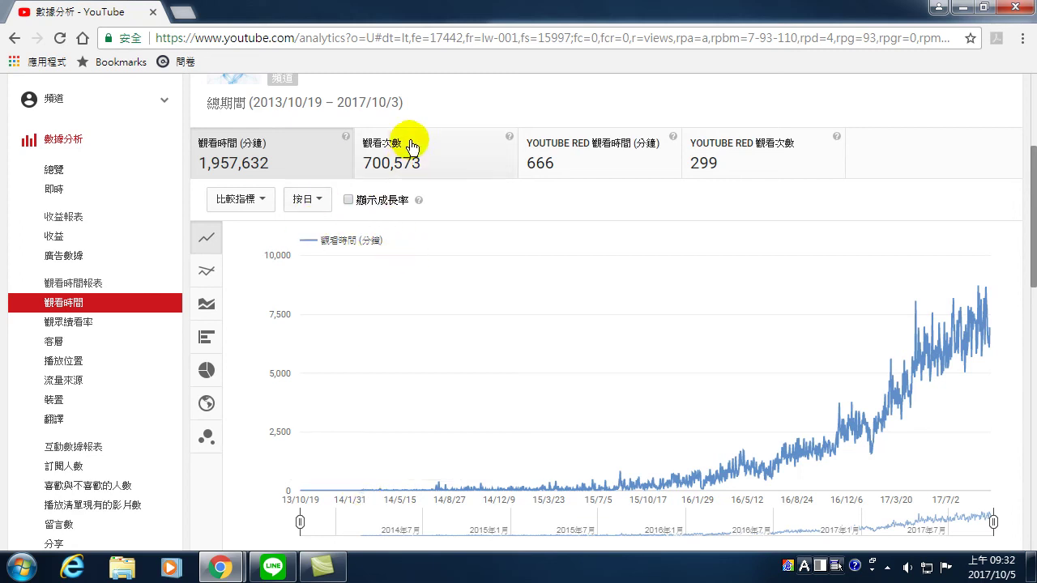
left_click(380, 158)
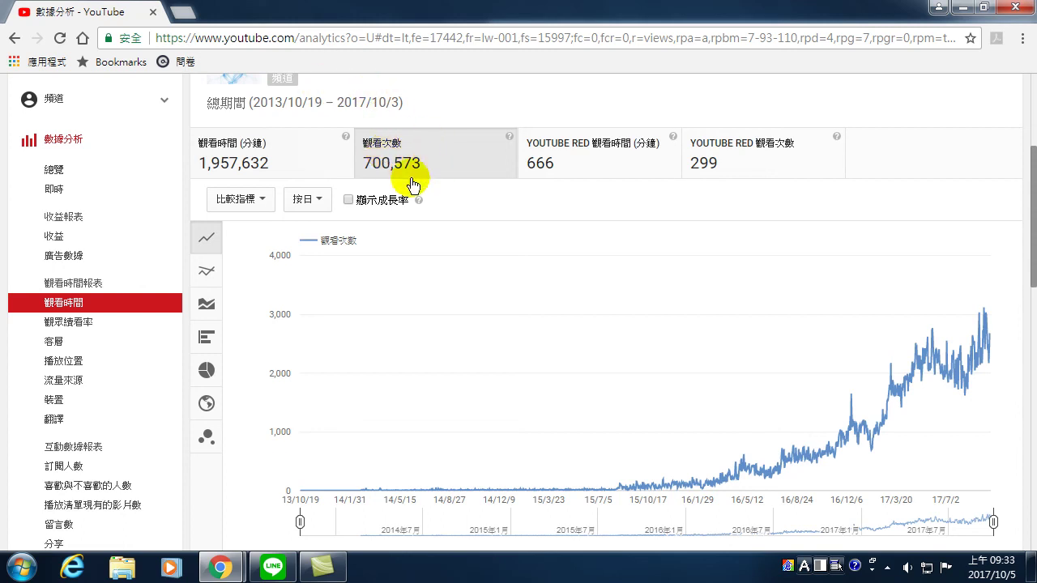
- Examine the lifetime views chart, flat through 2013 and rising from mid-2015
mouse_move(339, 488)
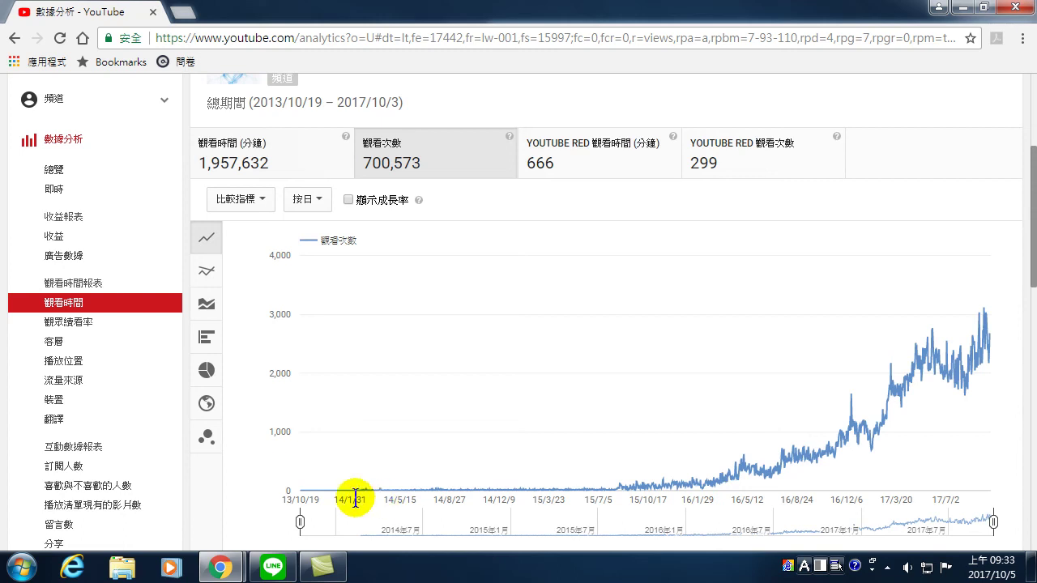
- Inspect the lifetime daily views chart (2013/10/19–2017/10/3) showing 700,573 total views
mouse_move(303, 491)
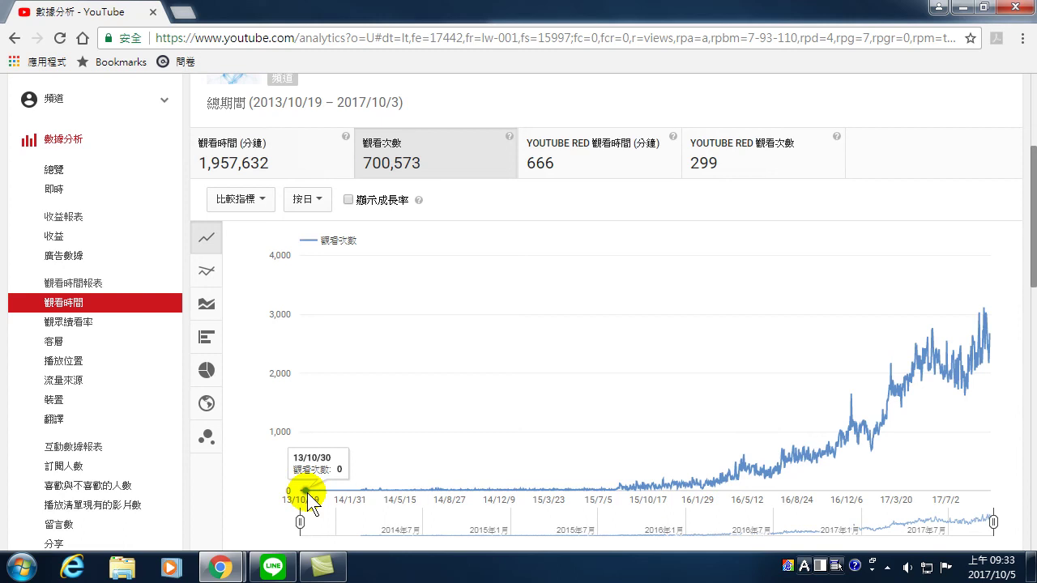
mouse_move(337, 491)
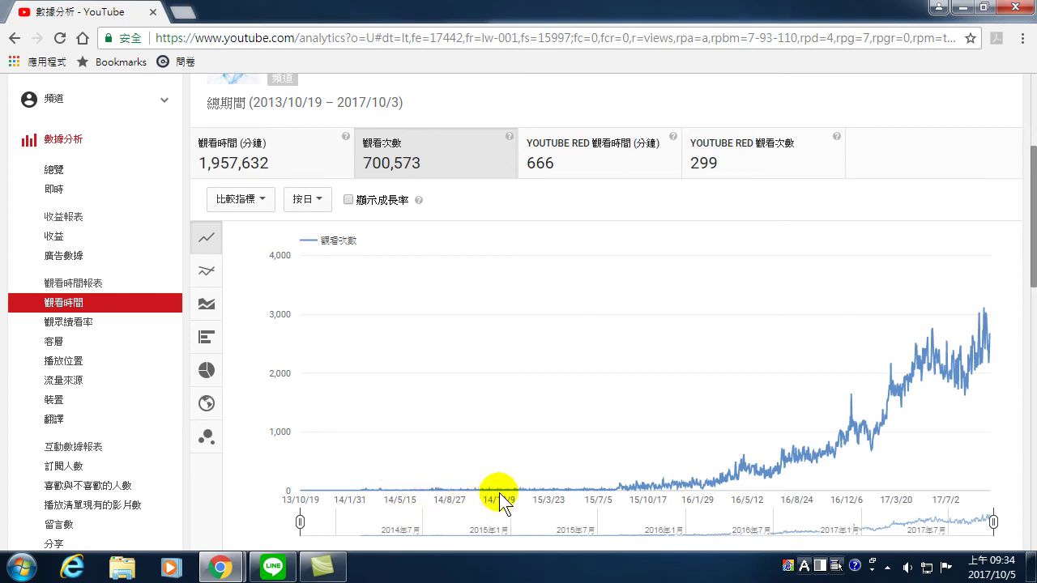
mouse_move(621, 492)
scroll(754, 362, "up", 3)
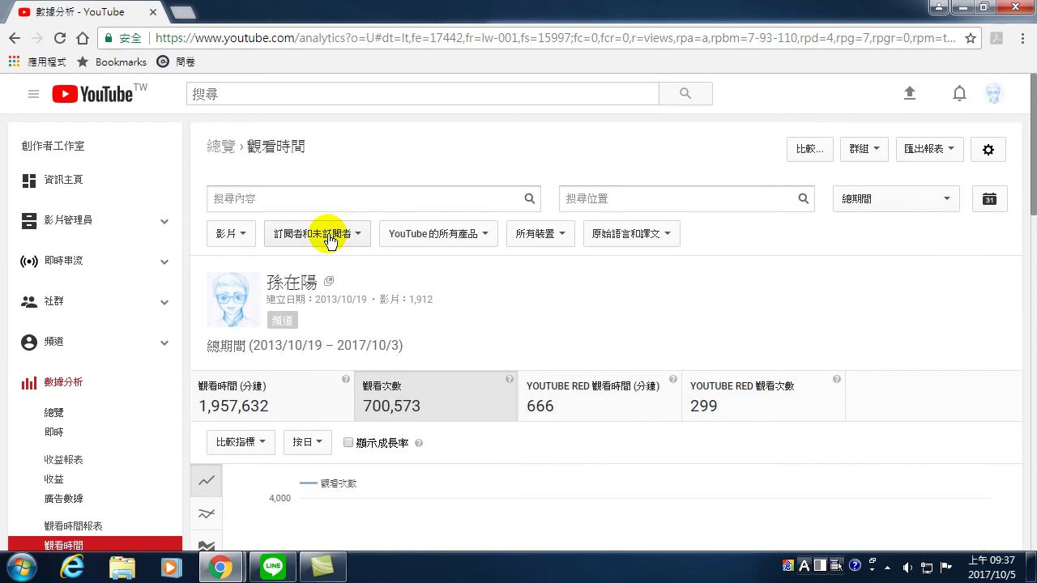
scroll(63, 316, "down", 3)
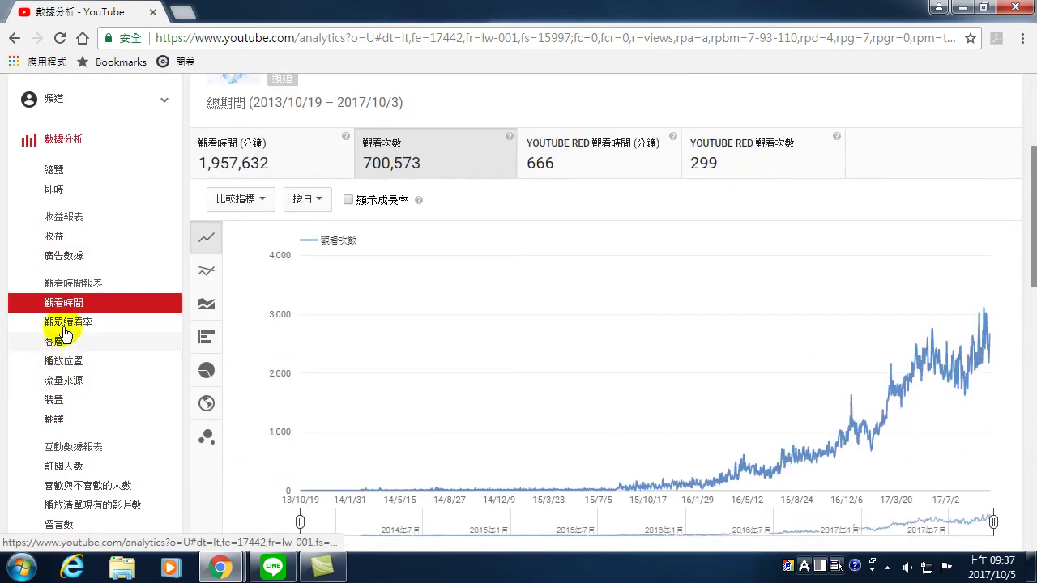
- Show the lifetime Subscribers report chart: 3,241 net, 3,680 gained, 439 lost
left_click(64, 470)
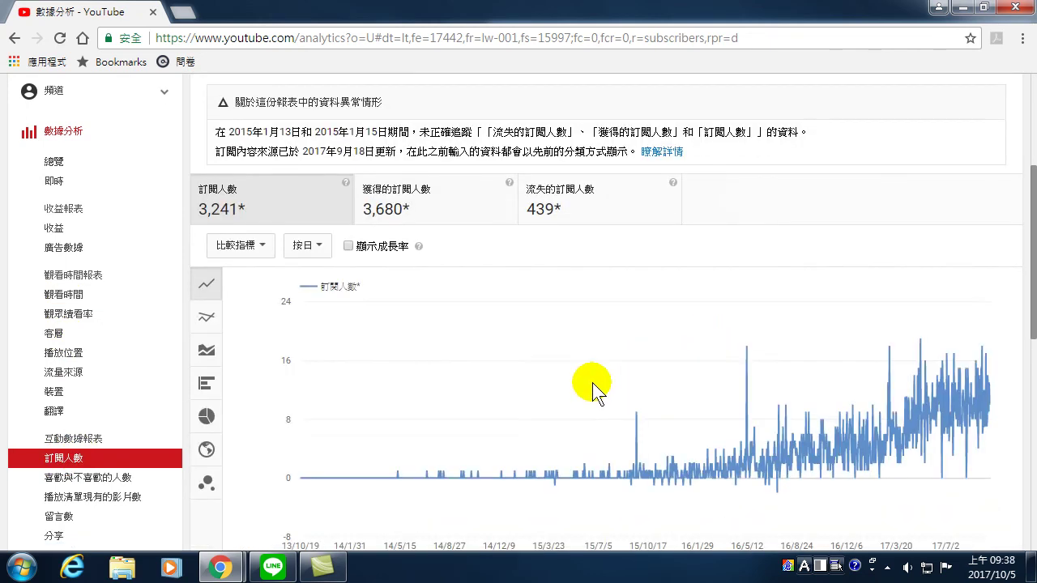
scroll(615, 364, "down", 4)
scroll(754, 312, "up", 3)
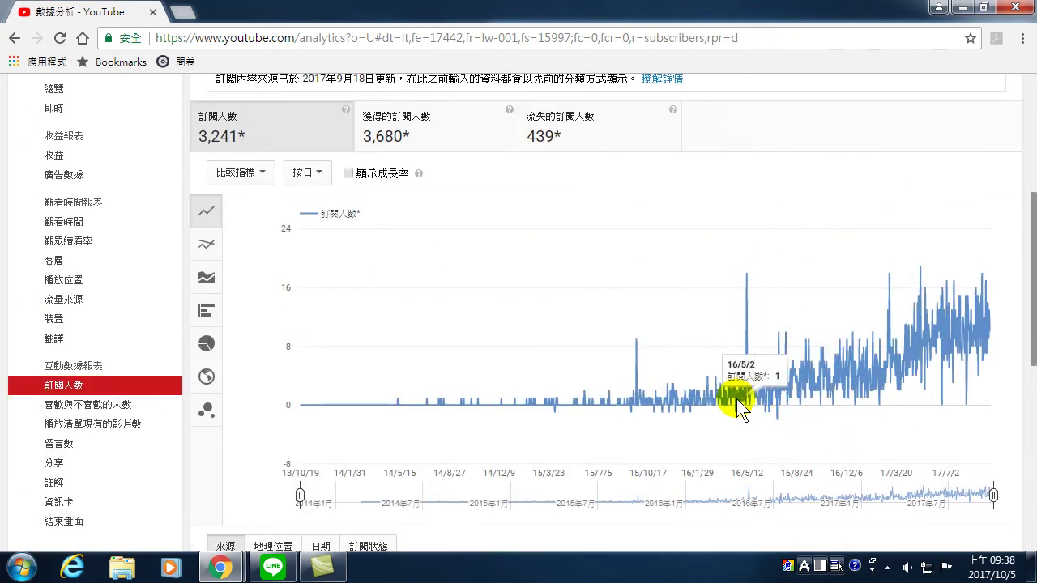
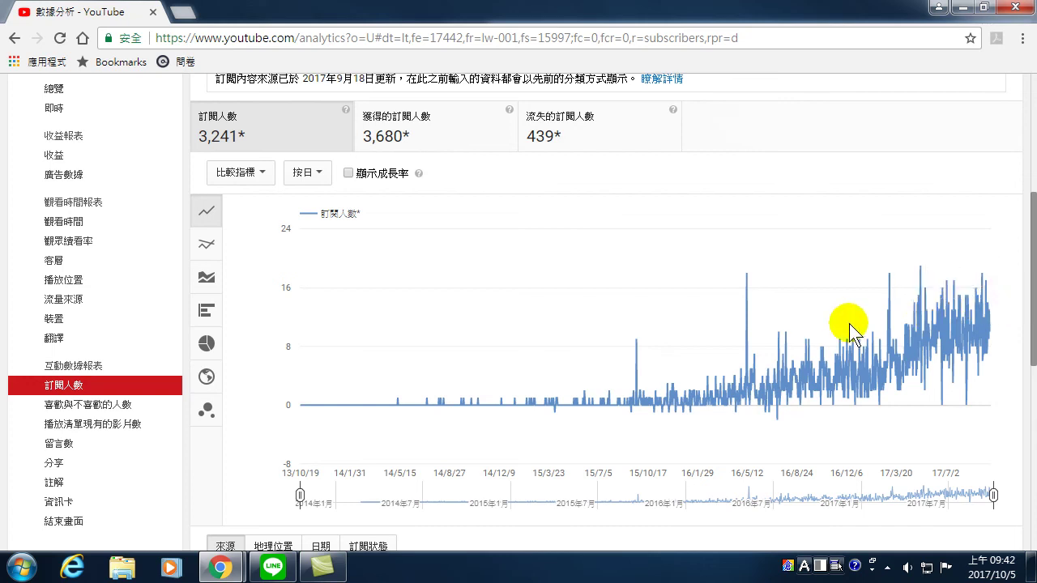
- Open the newest video 14.如何上傳影片到Youtube and bring up its info and settings editor
mouse_move(922, 374)
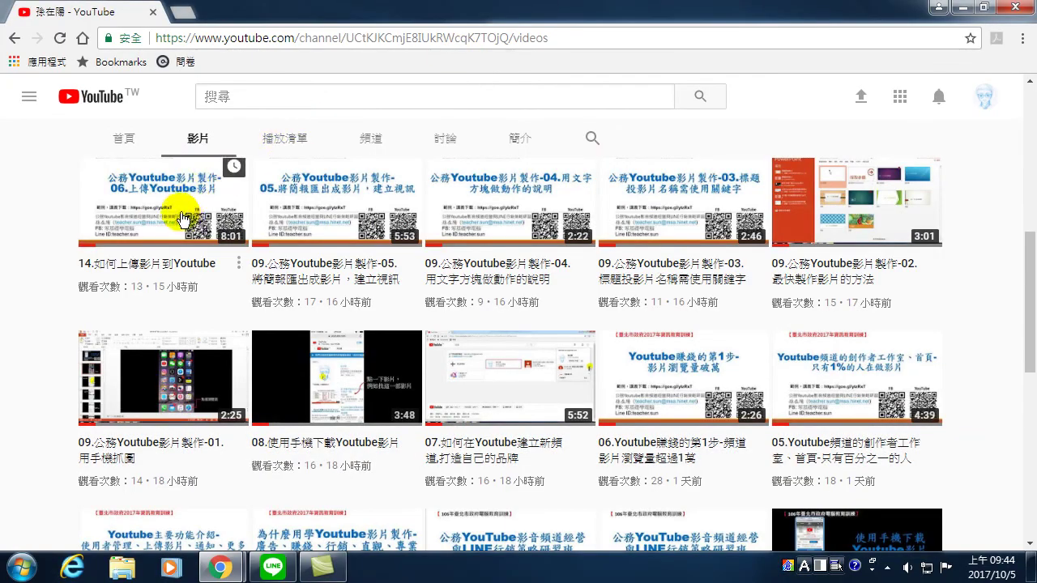
left_click(162, 187)
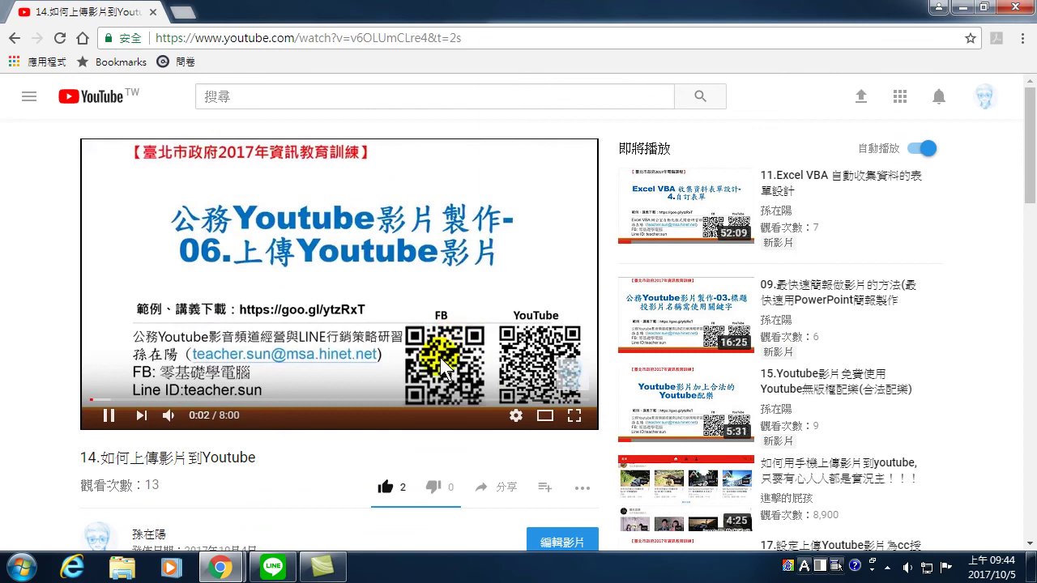
scroll(453, 373, "down", 3)
left_click(558, 302)
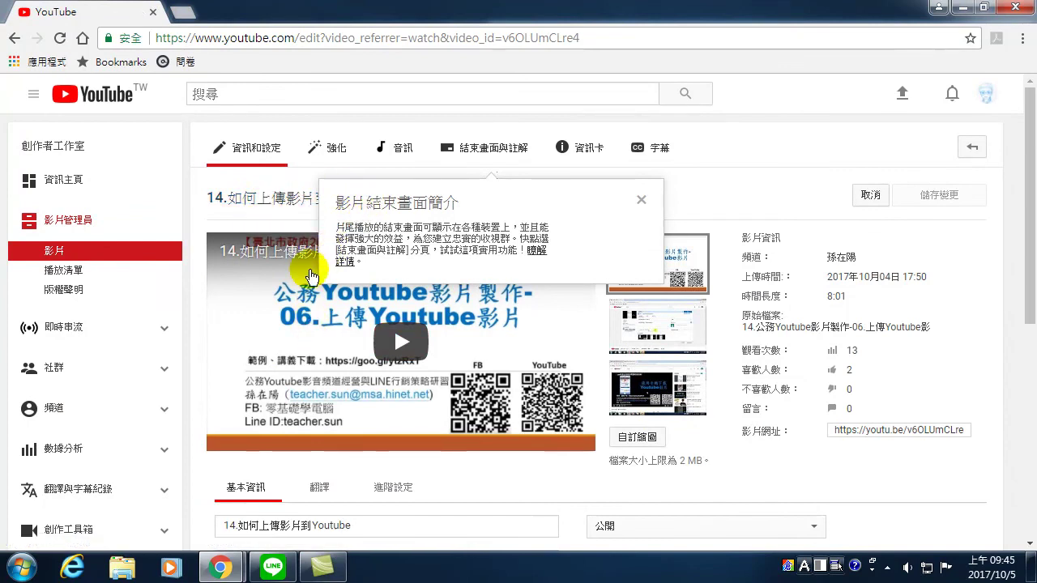
- Dismiss the end-screen introduction popup covering the video's info and settings editor
scroll(342, 322, "down", 1)
scroll(394, 165, "down", 1)
scroll(629, 167, "up", 3)
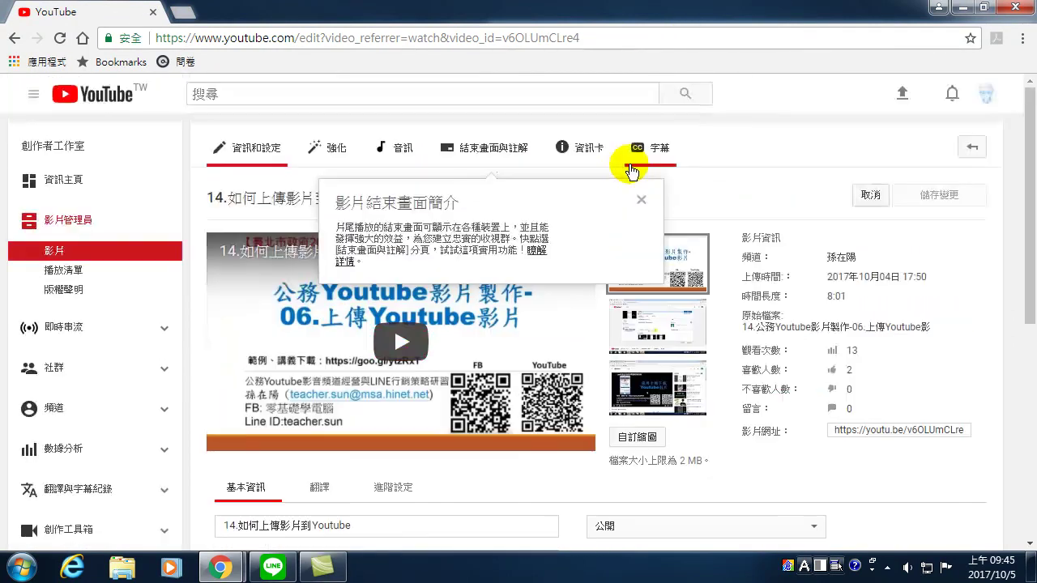
left_click(640, 200)
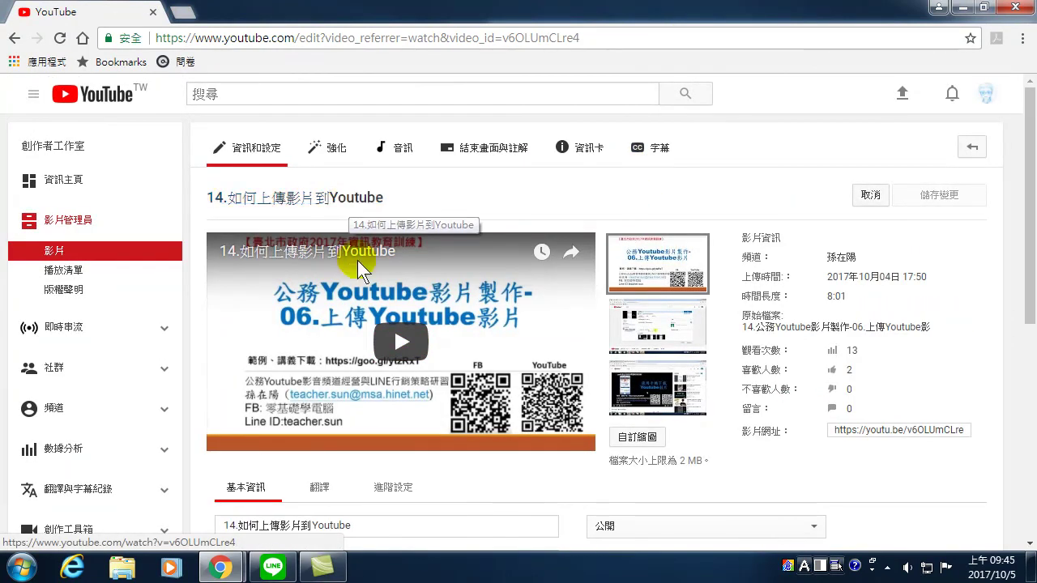
scroll(365, 324, "down", 4)
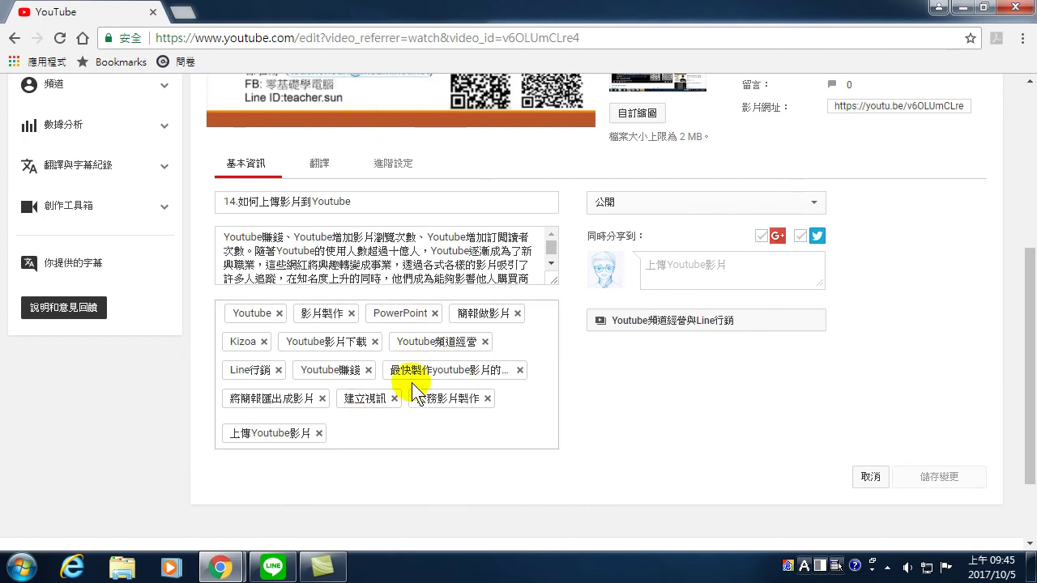
scroll(411, 382, "up", 5)
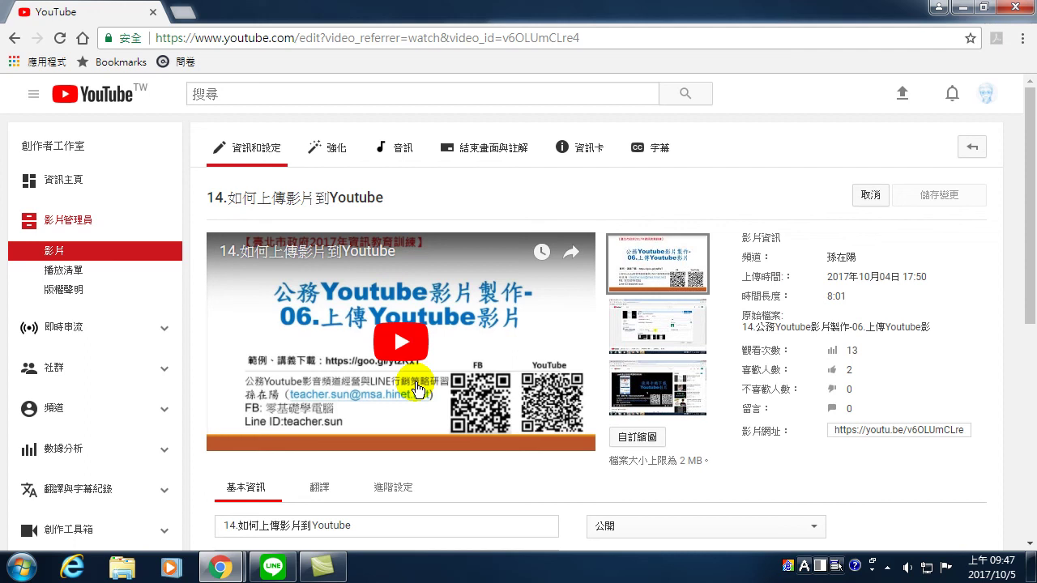
scroll(405, 340, "down", 2)
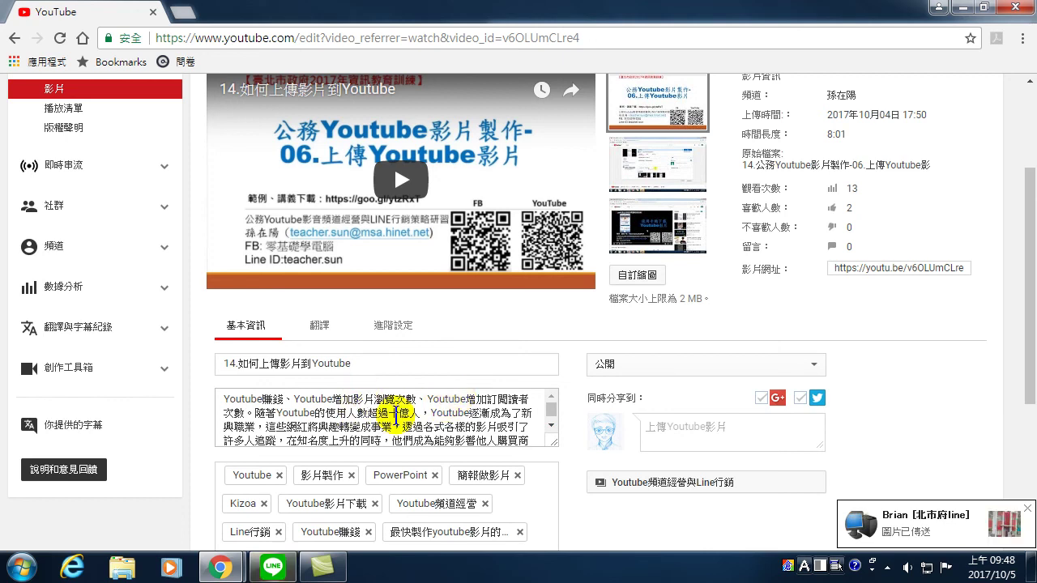
scroll(397, 409, "up", 3)
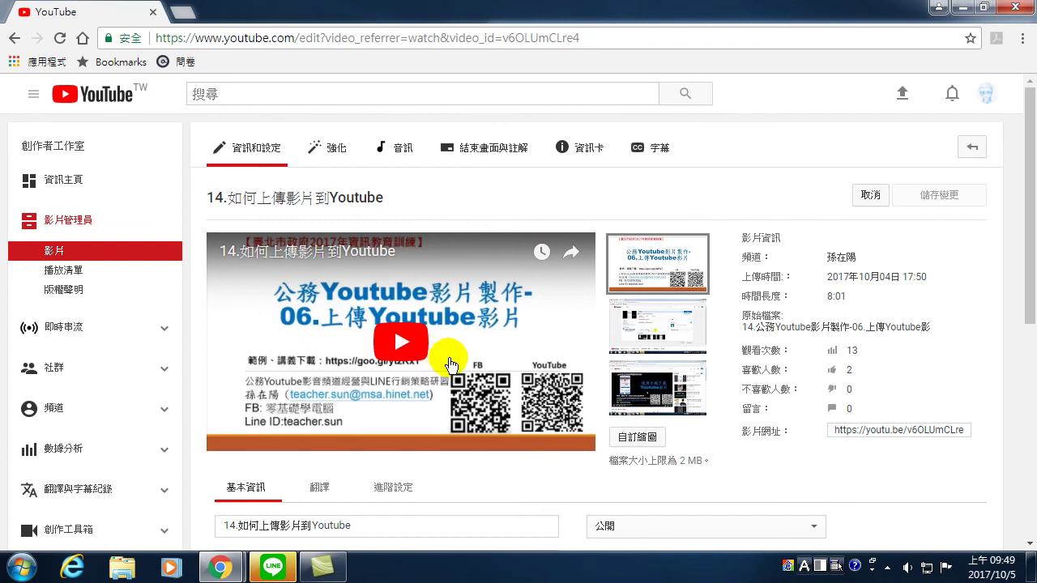
scroll(437, 349, "down", 3)
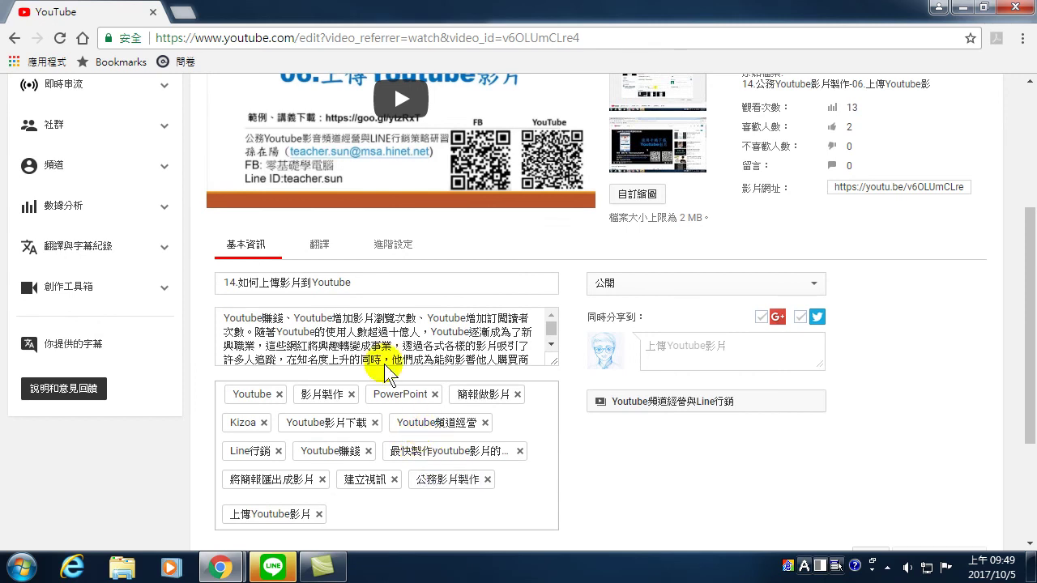
scroll(394, 344, "up", 2)
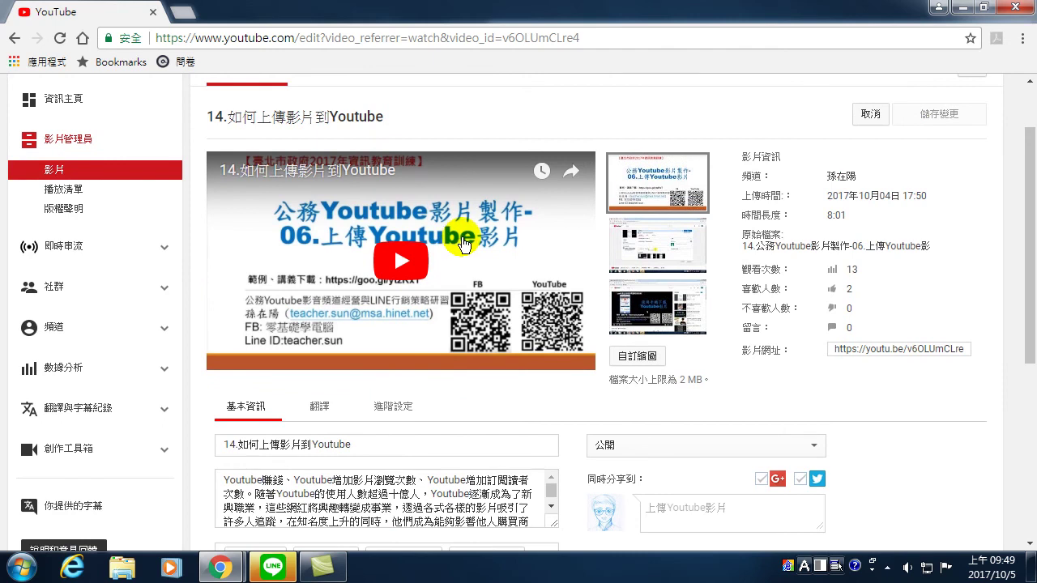
scroll(375, 260, "up", 1)
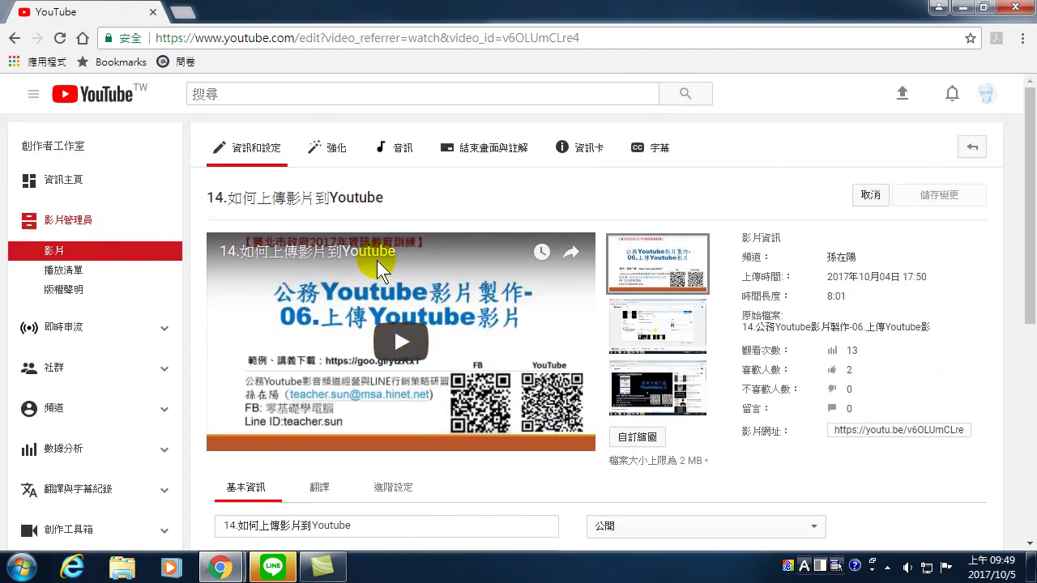
left_click(951, 93)
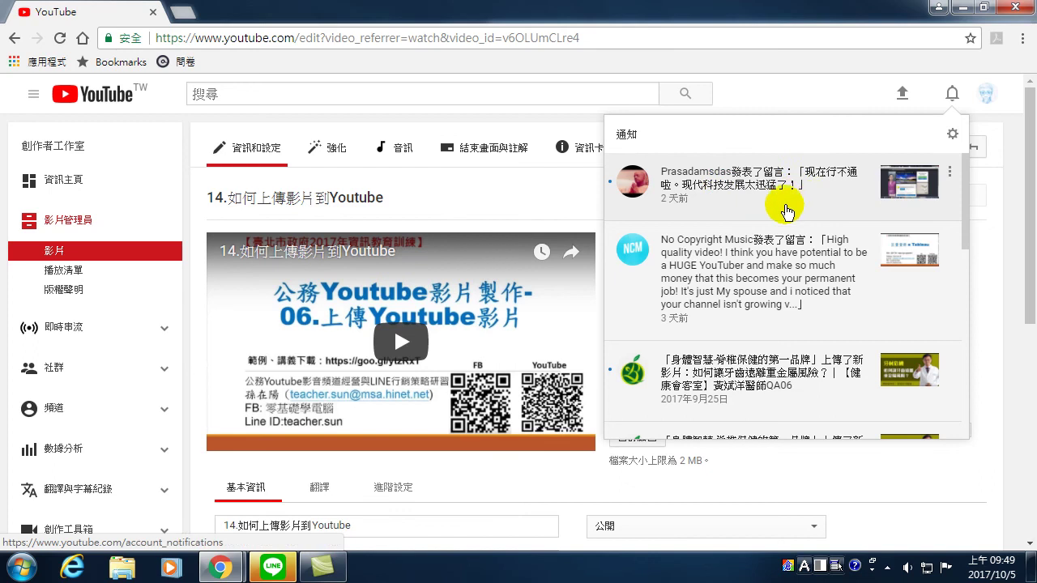
scroll(749, 339, "down", 8)
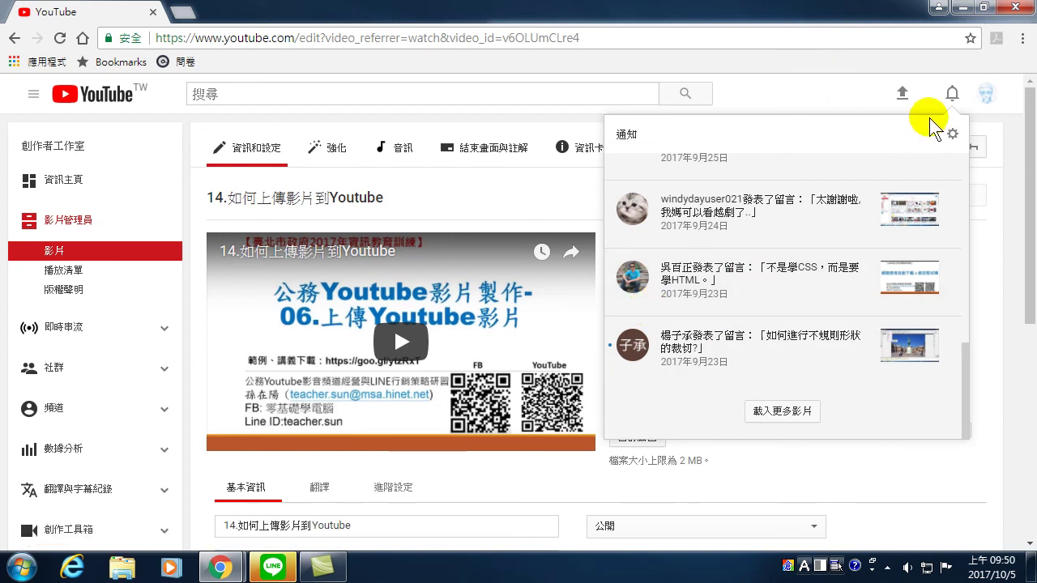
left_click(880, 476)
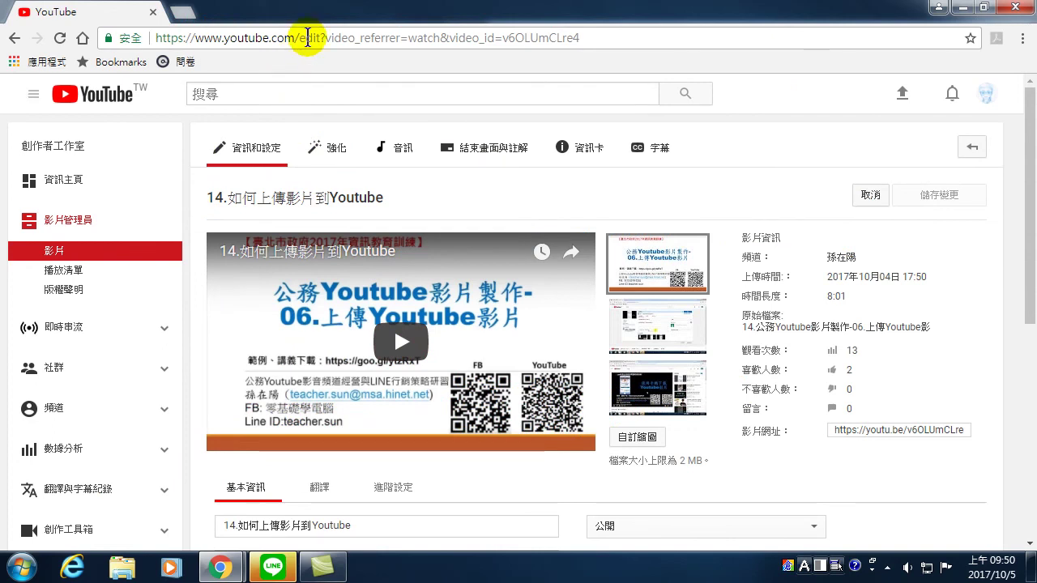
left_click(308, 38)
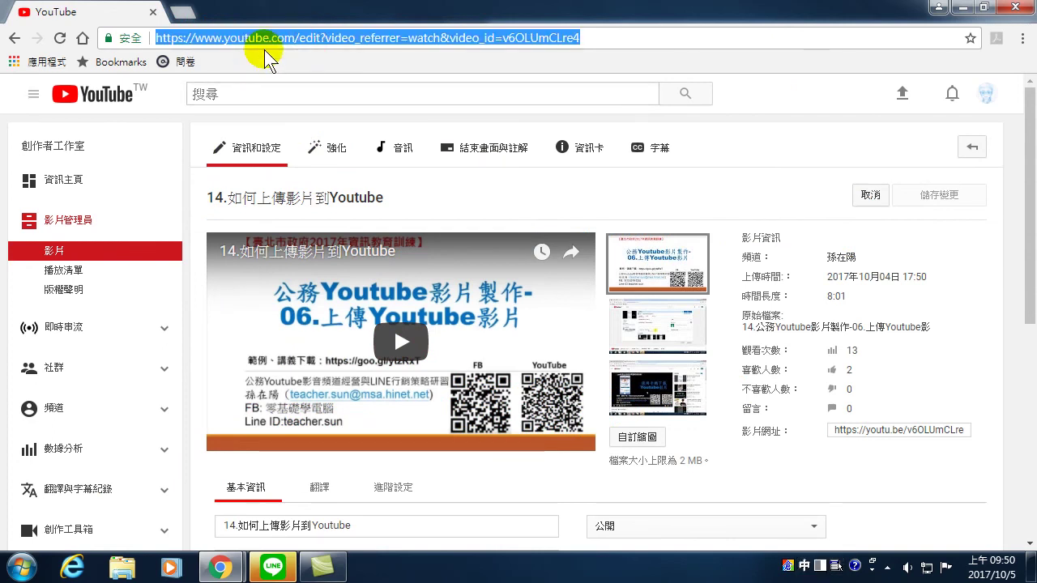
type("www.youtube.com")
- Load the YouTube home page and dismiss the notification permission prompt
key("Return")
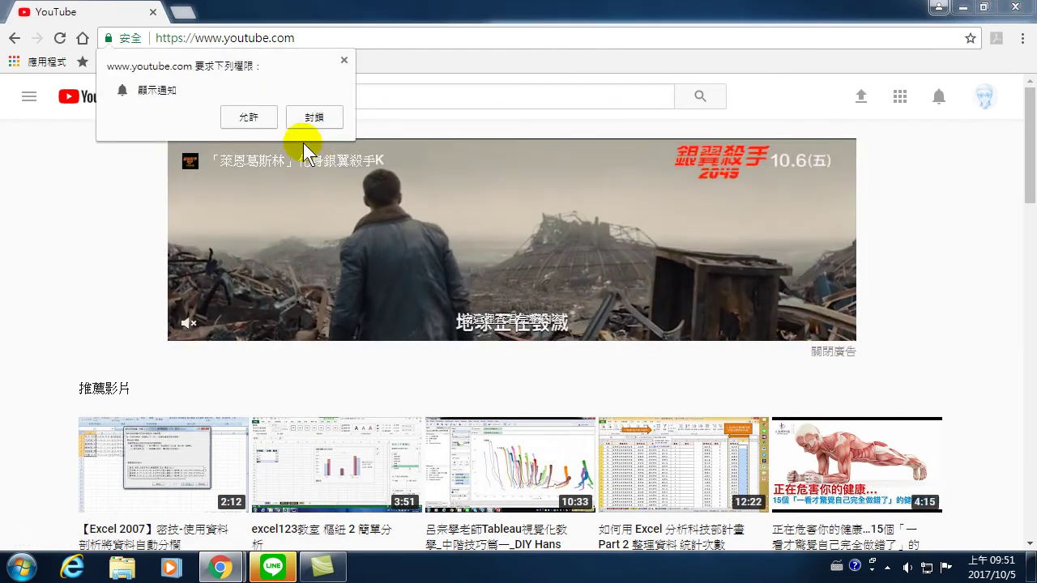
left_click(343, 61)
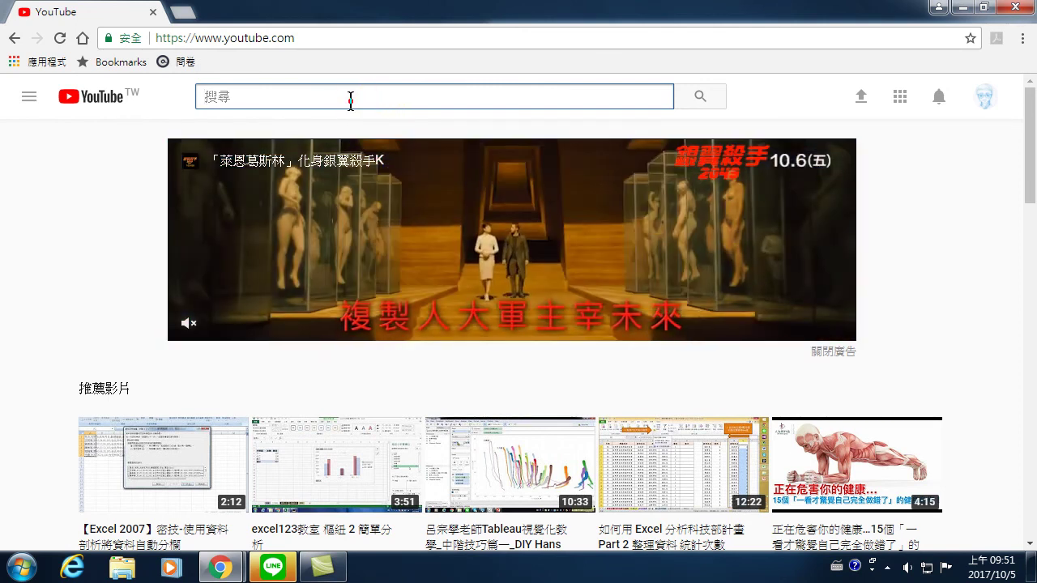
- Search YouTube for the channel owner's full name
left_click(351, 99)
type("t")
key("BackSpace")
key("Return")
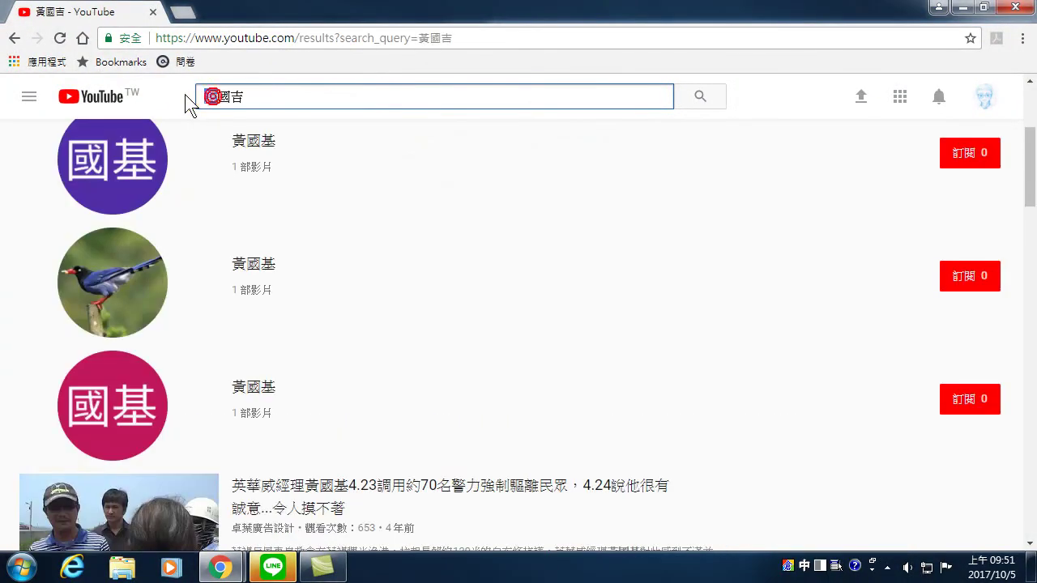
- Correct the name's misspelled first character, search again, and open the matching channel
left_click_drag(212, 97, 185, 104)
type("楊")
key("Return")
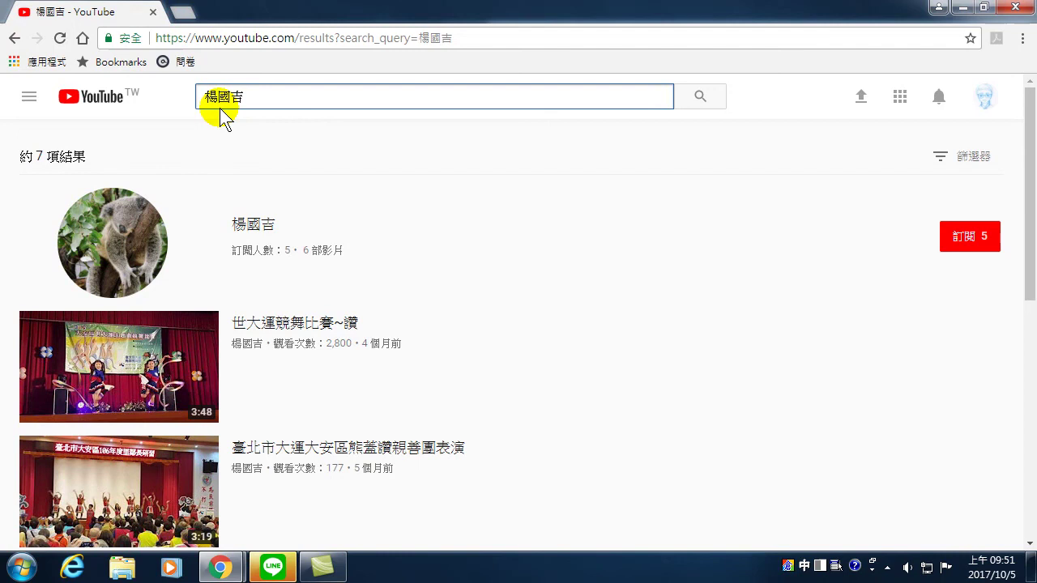
left_click(245, 225)
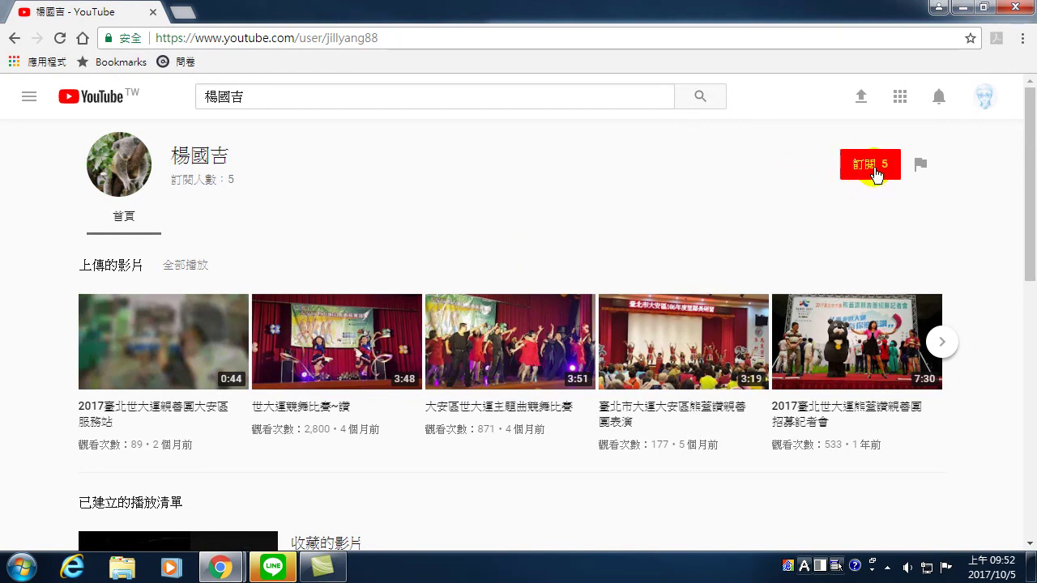
- Subscribe to the channel and open its 世大運競舞比賽~讚 video
left_click(875, 172)
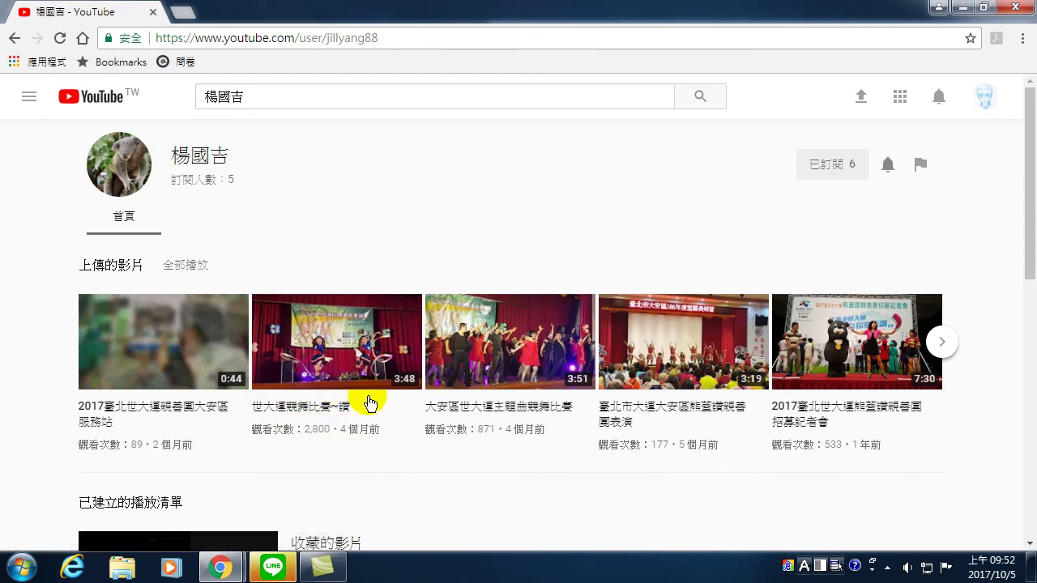
left_click(350, 344)
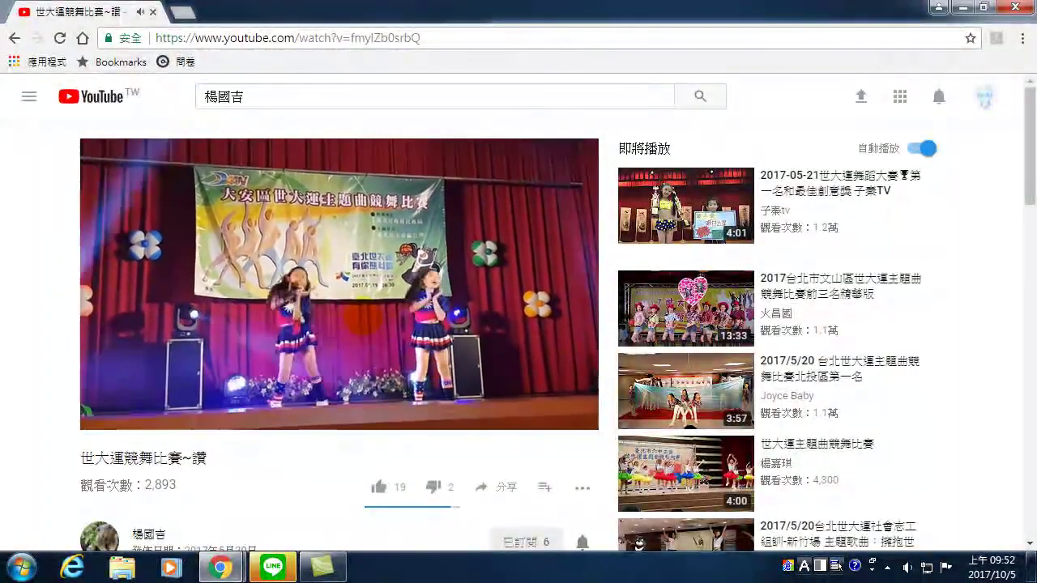
mouse_move(341, 280)
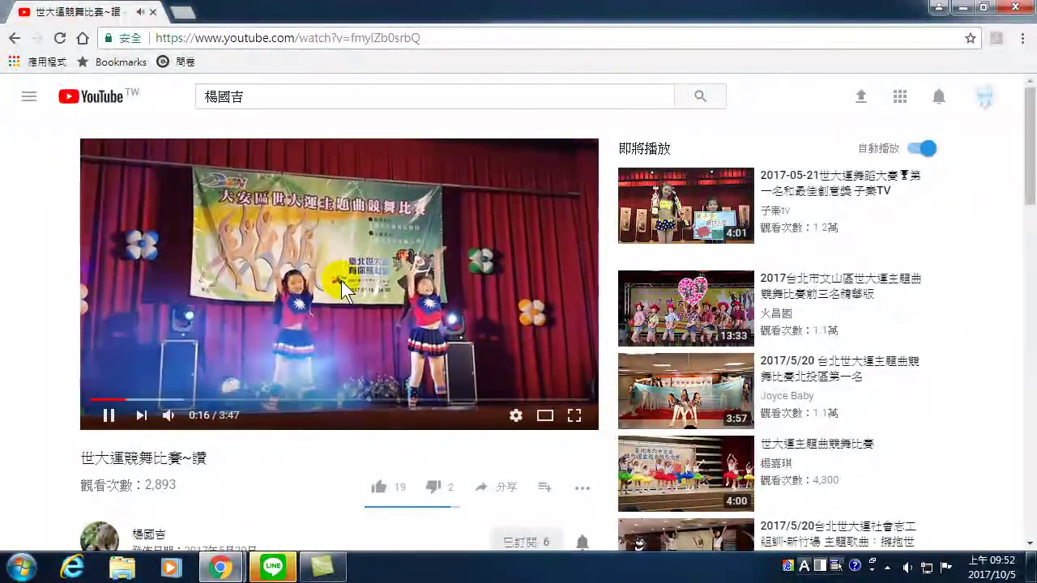
left_click(359, 278)
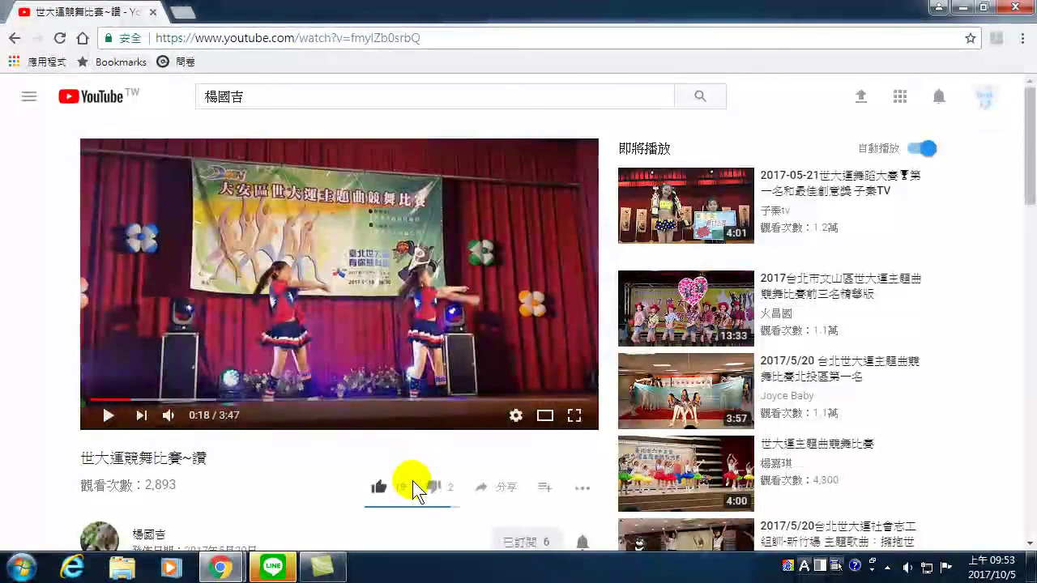
left_click(382, 490)
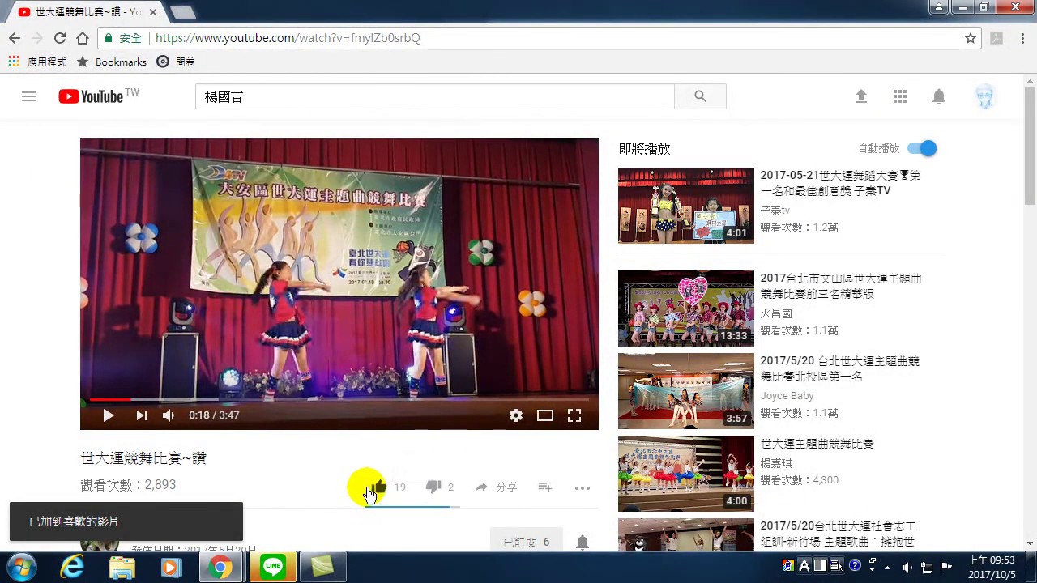
left_click(380, 488)
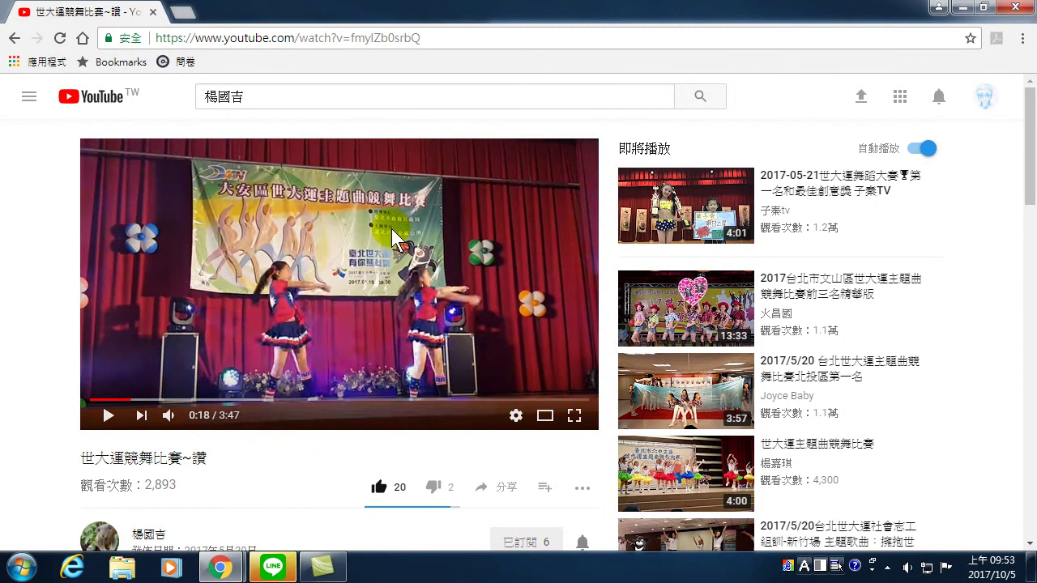
left_click(339, 280)
left_click(228, 380)
left_click(184, 456)
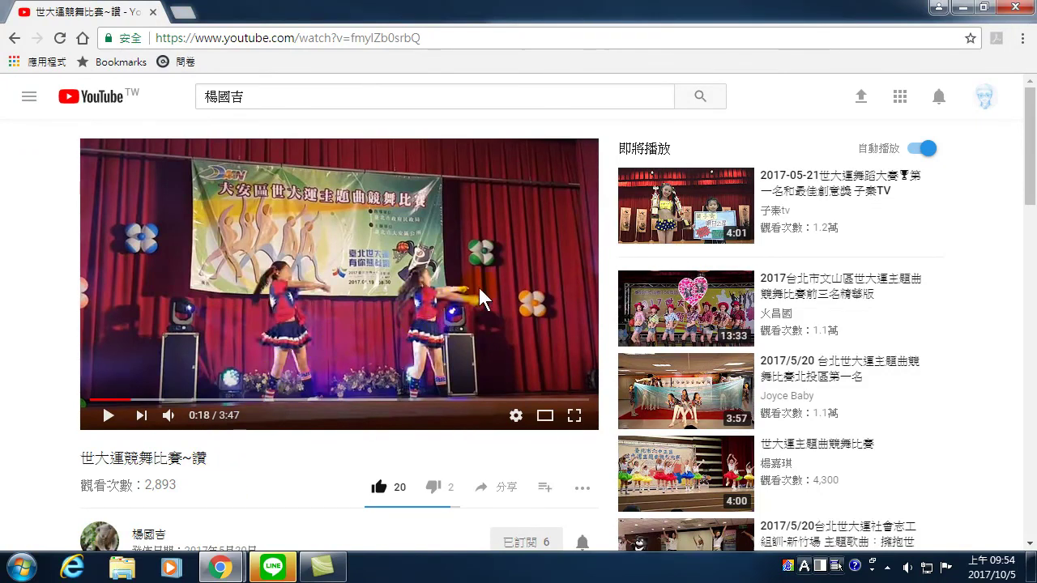
- Bring the dance video's category and licence details into view, then open Chrome's taskbar jump list
scroll(332, 324, "down", 2)
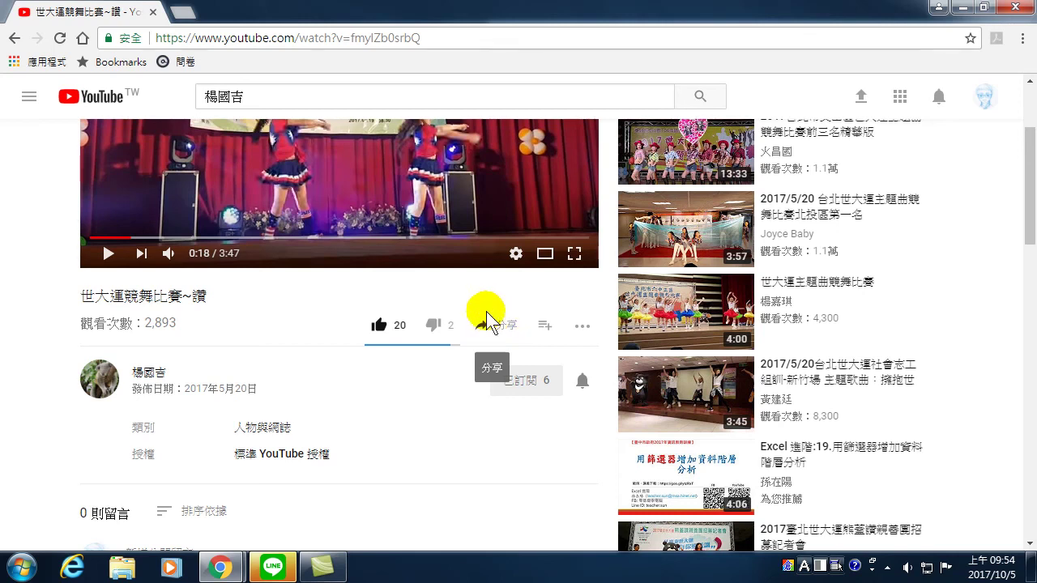
scroll(346, 280, "down", 2)
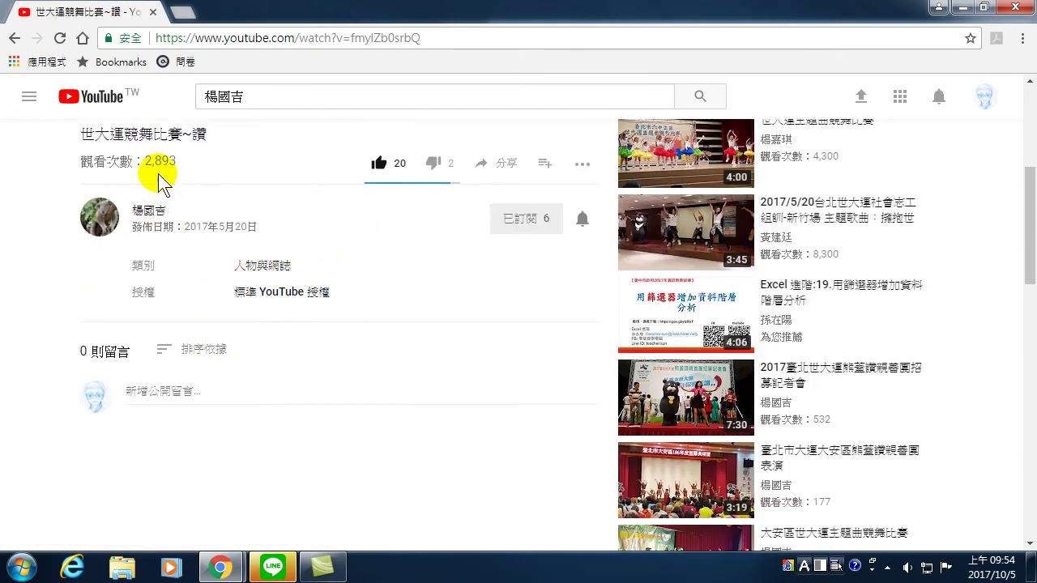
scroll(183, 219, "up", 4)
scroll(277, 242, "down", 3)
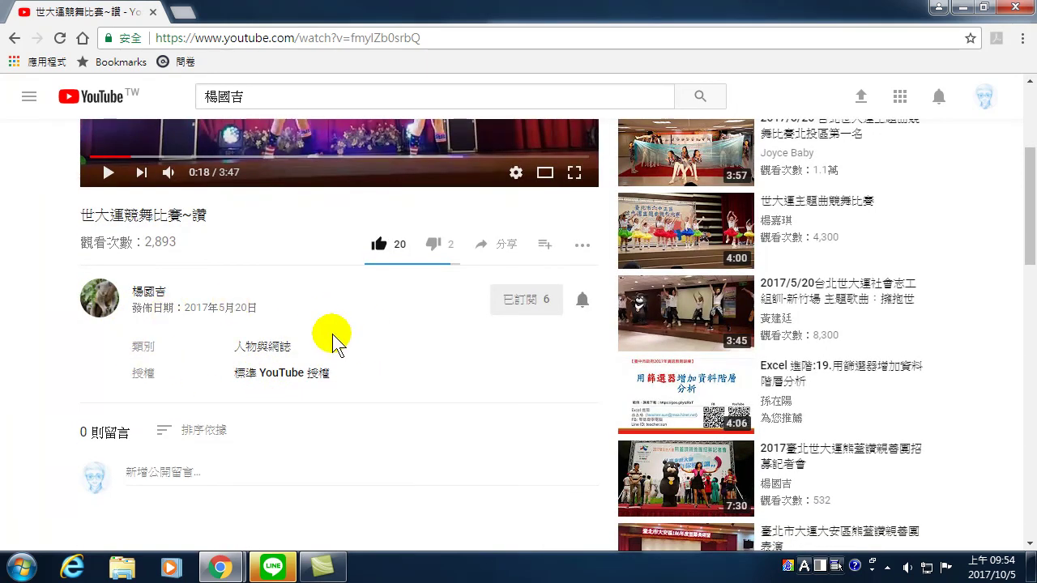
right_click(220, 571)
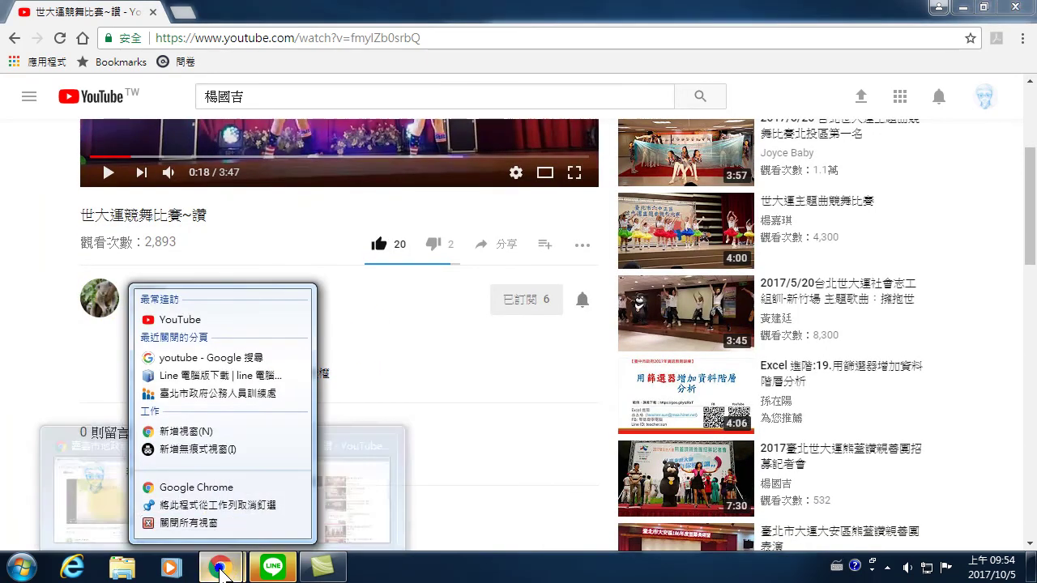
- Open a new Chrome window on the youtube.com home page
left_click(193, 486)
left_click(287, 35)
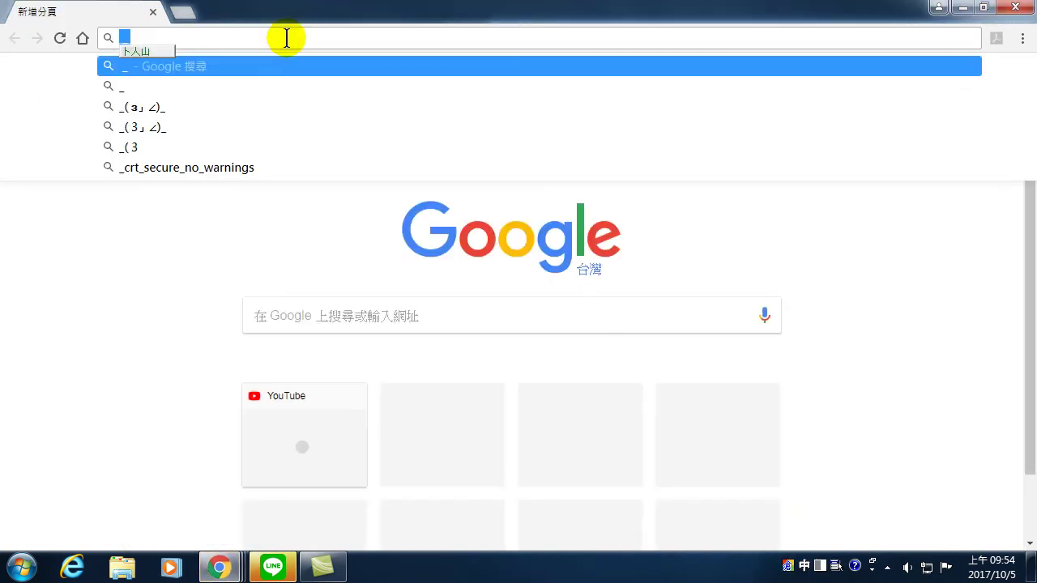
type("youty")
key("BackSpace")
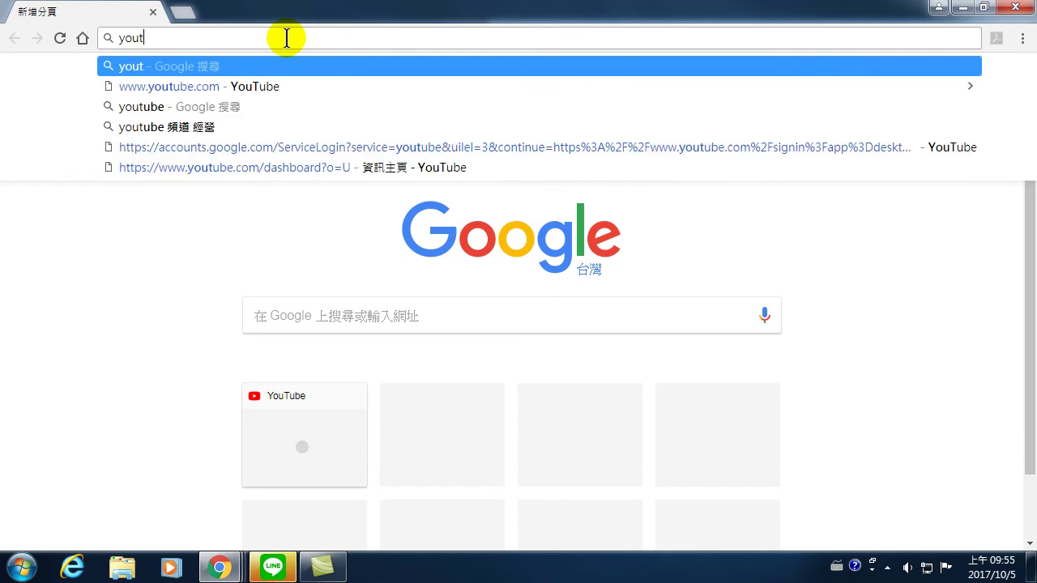
type("ube.com")
key("Return")
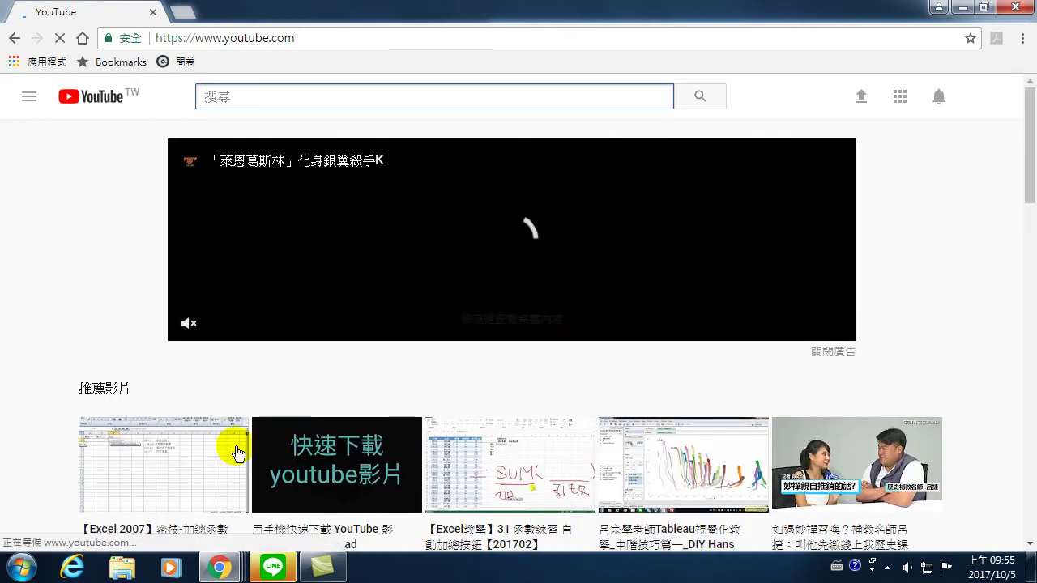
- Search for the user's own teaching channel and open 11.Excel VBA 自動收集資料的表單設計
scroll(170, 471, "down", 2)
scroll(174, 467, "down", 3)
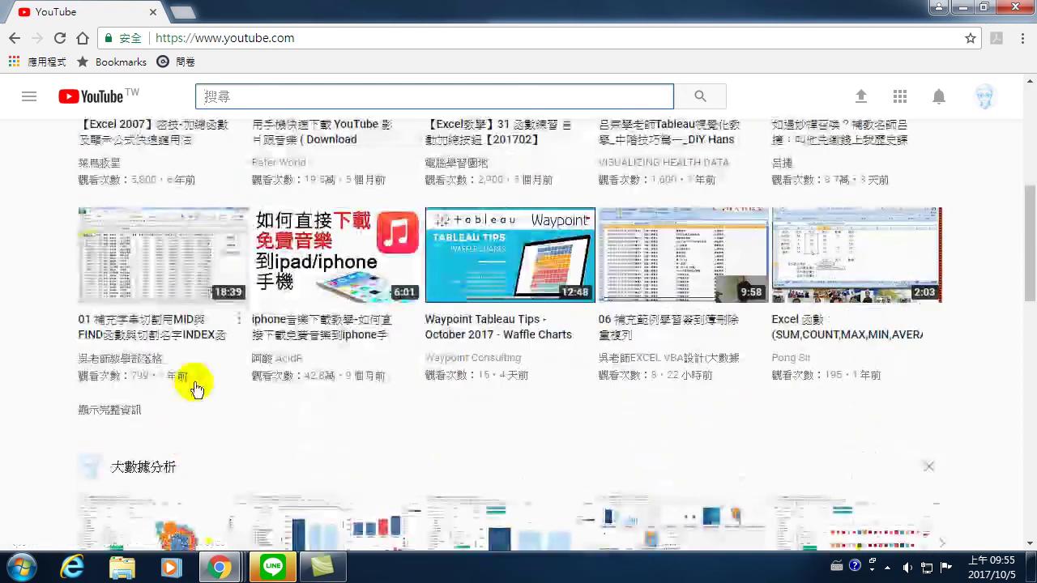
scroll(197, 389, "down", 4)
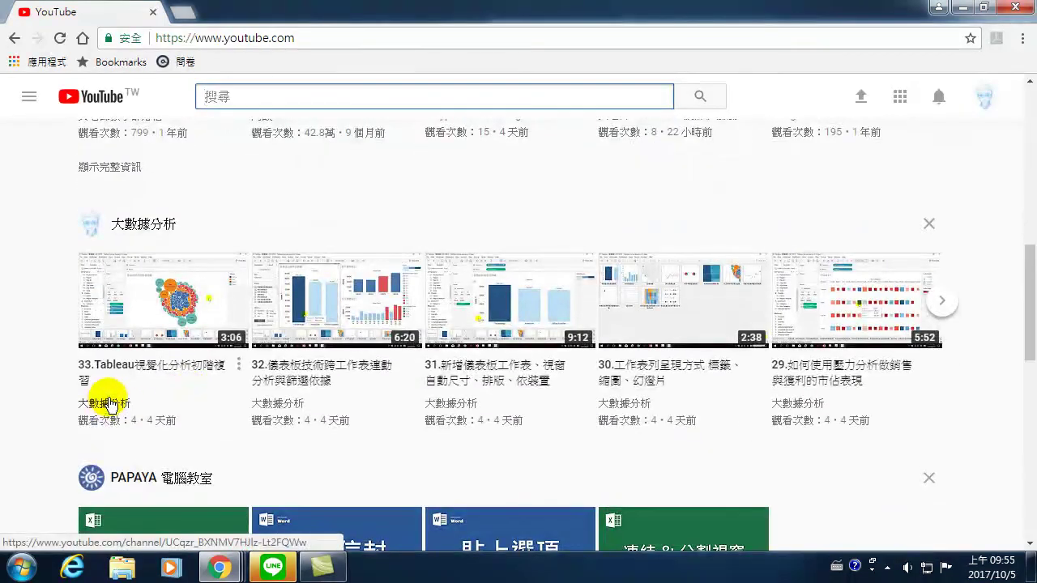
scroll(146, 401, "down", 3)
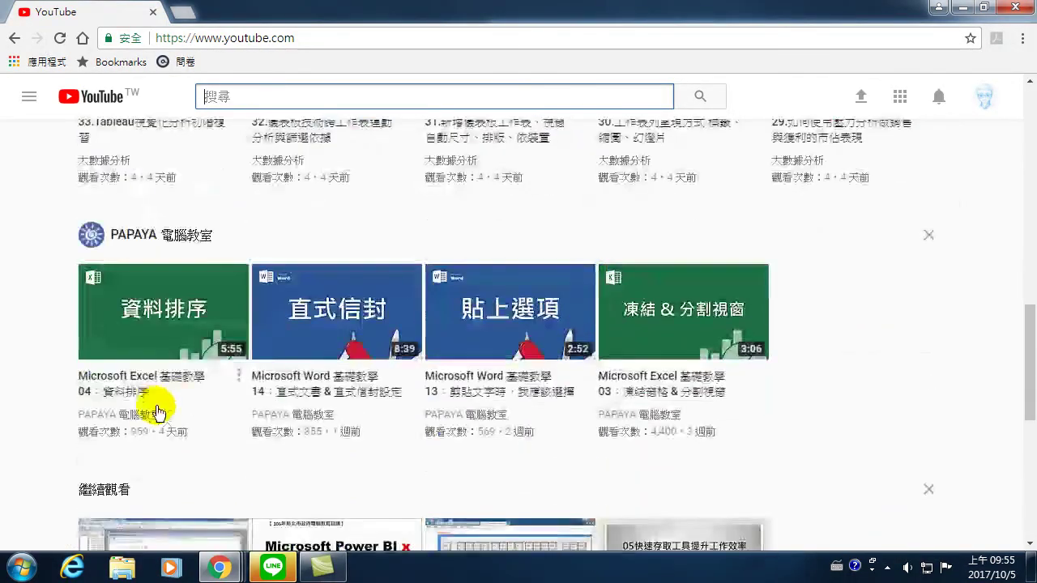
scroll(195, 340, "up", 5)
scroll(201, 324, "up", 2)
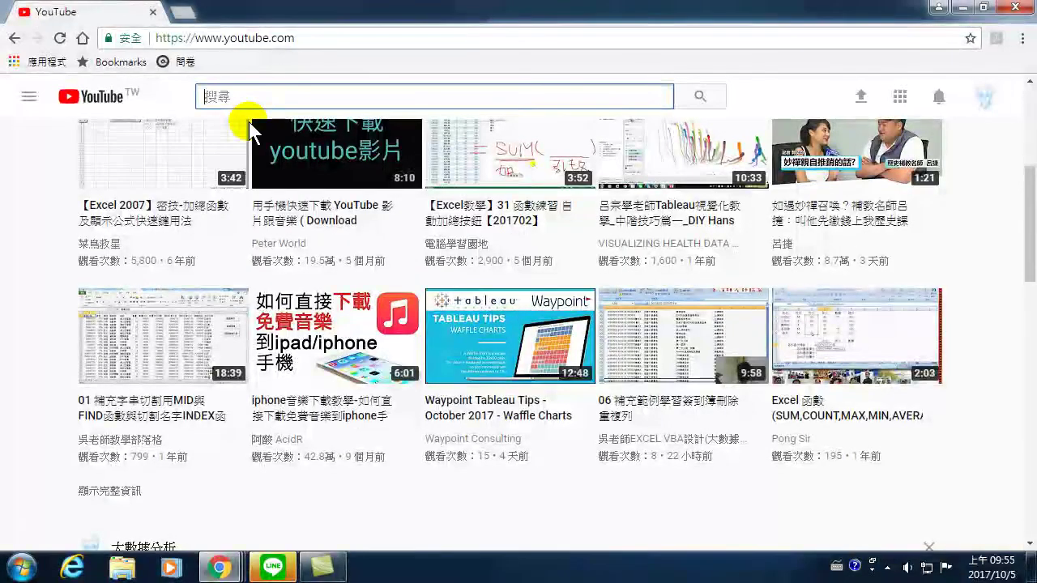
type("nd")
key("BackSpace")
key("BackSpace")
key("ctrl+space")
type("孫在")
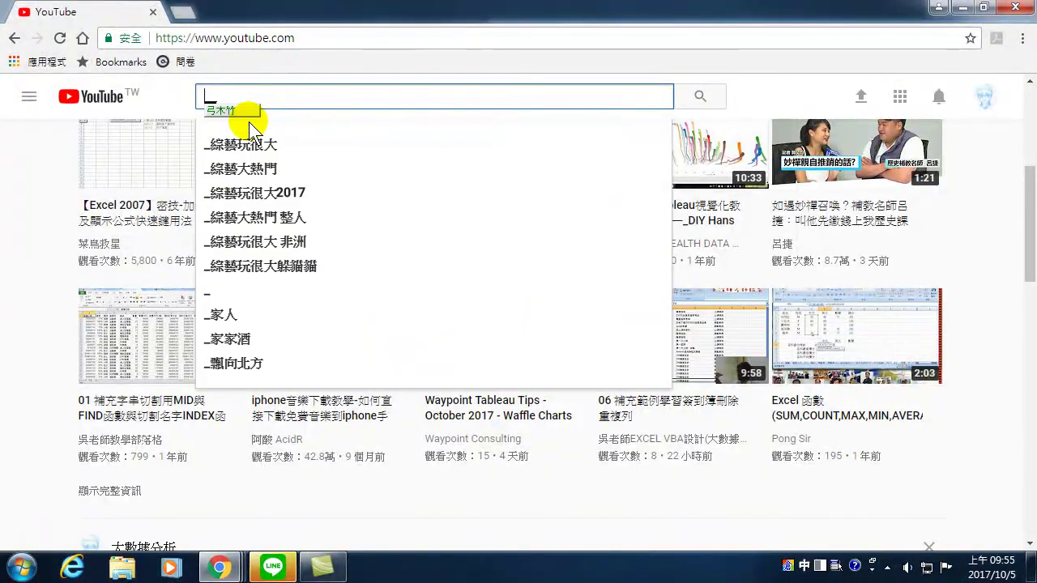
type("陽")
key("Return")
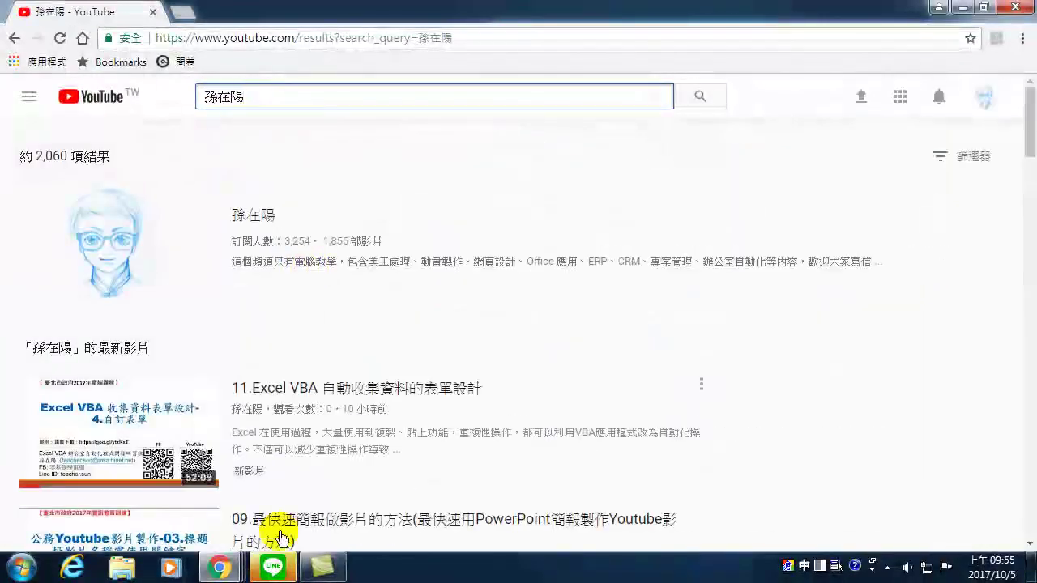
left_click(359, 390)
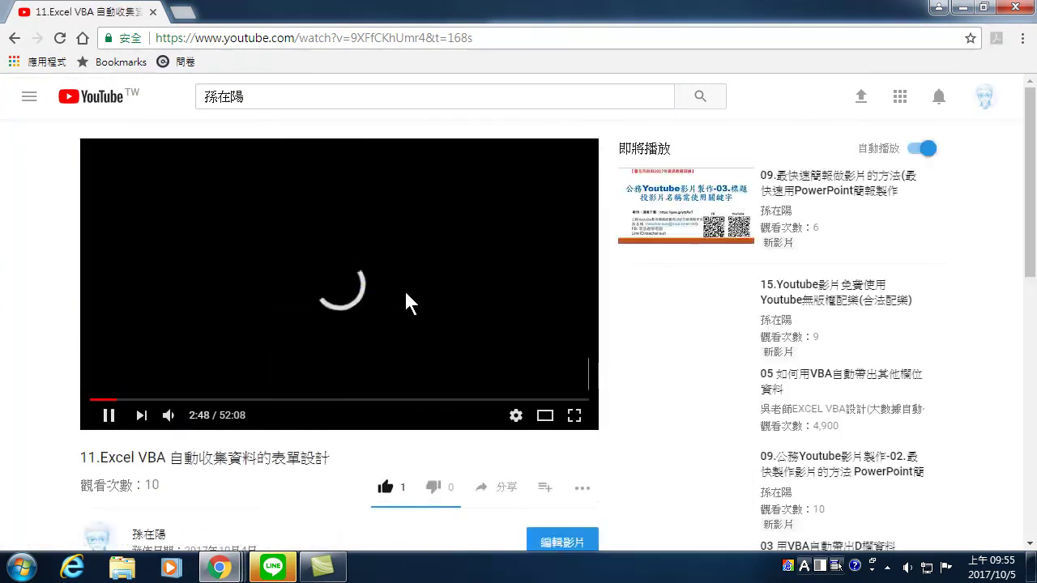
- Highlight the opening sentences of the Excel VBA video's description, then clear the highlight
scroll(324, 320, "down", 2)
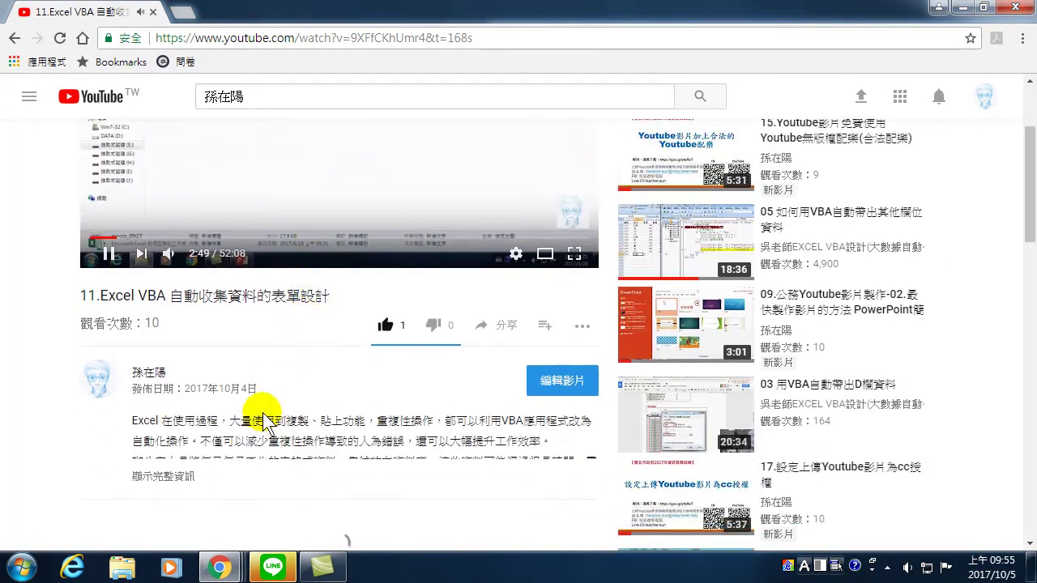
left_click_drag(138, 420, 164, 474)
scroll(377, 292, "down", 2)
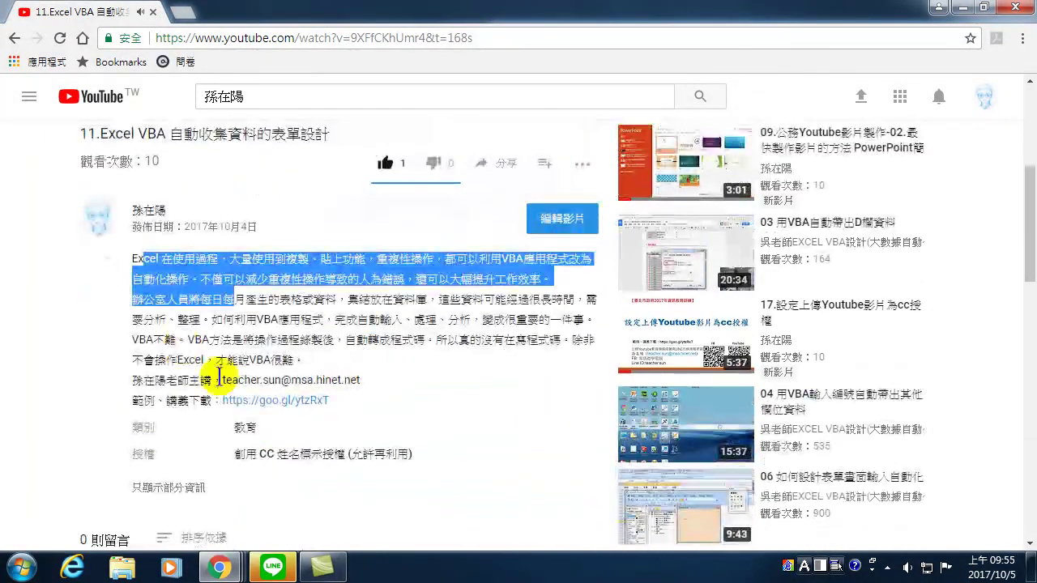
scroll(169, 289, "up", 3)
scroll(162, 446, "down", 2)
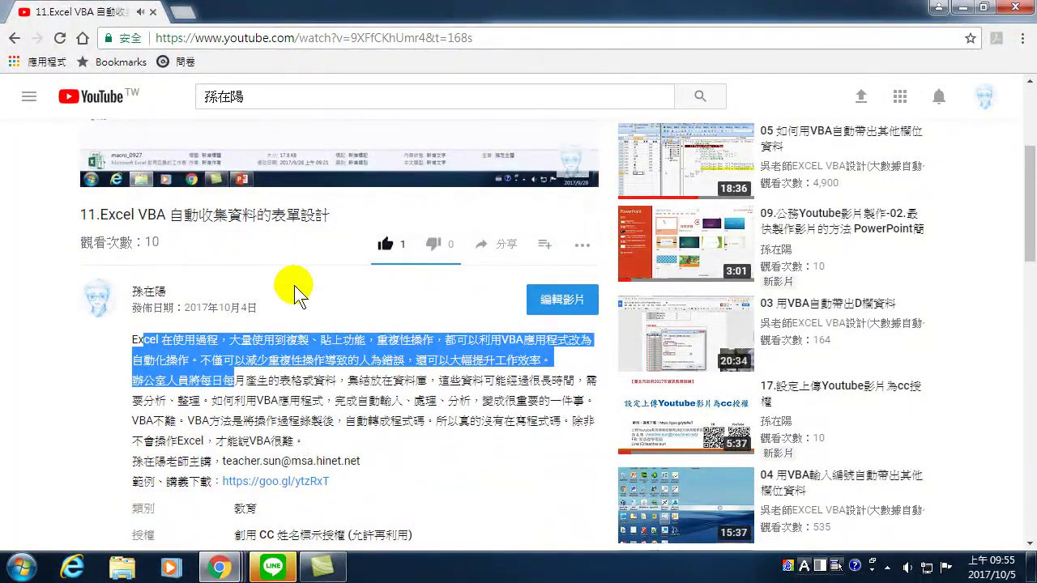
left_click(316, 354)
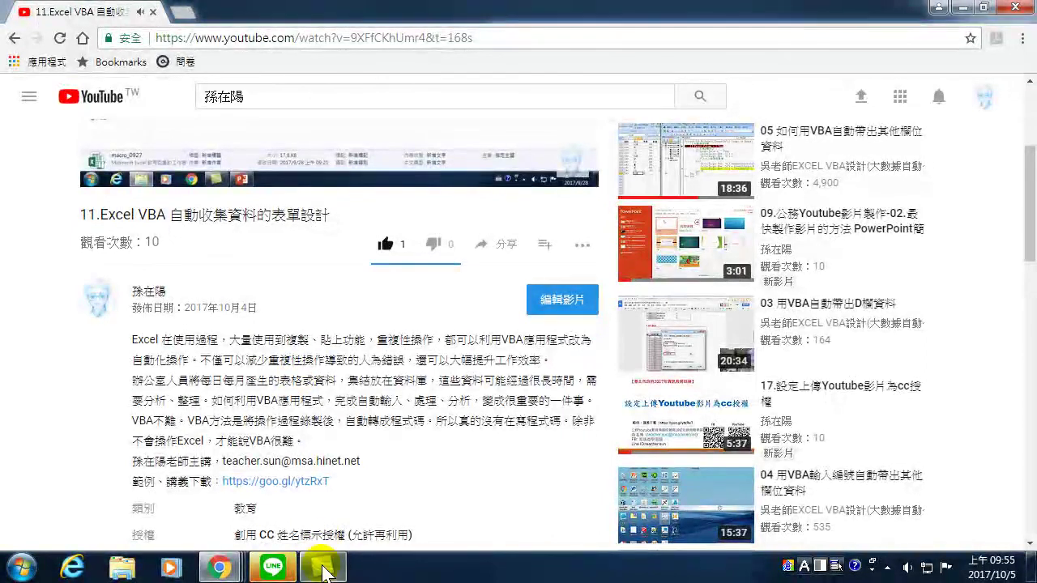
- Switch between the Excel VBA and dance video windows via Chrome taskbar previews, ending on Excel VBA
mouse_move(218, 567)
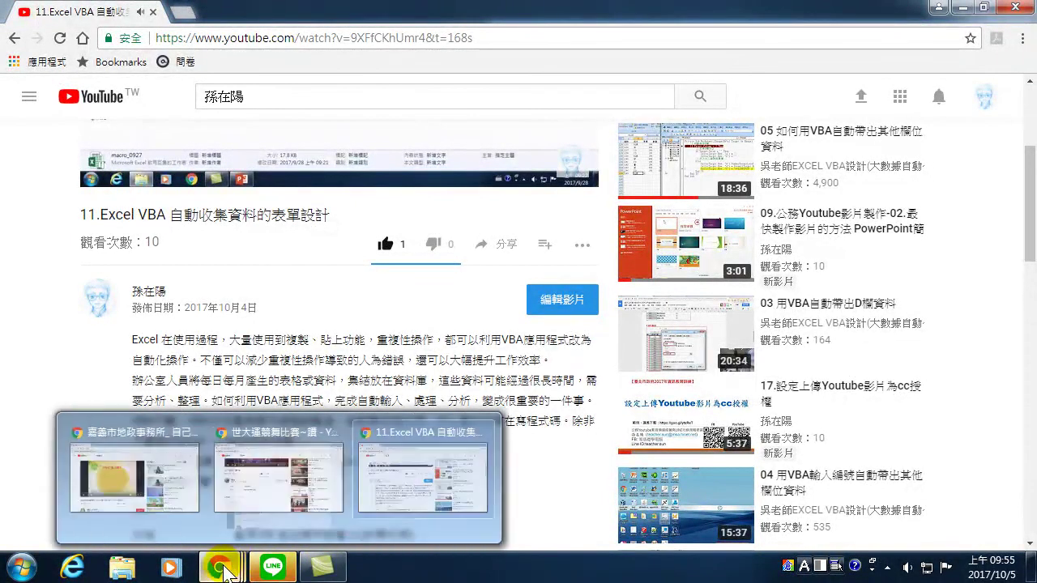
left_click(425, 508)
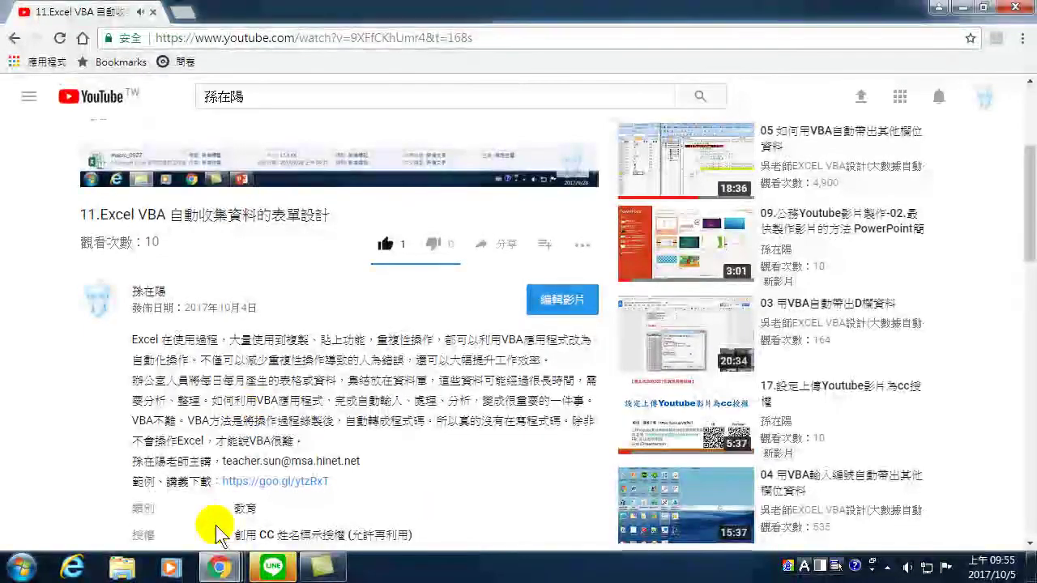
mouse_move(219, 567)
left_click(306, 502)
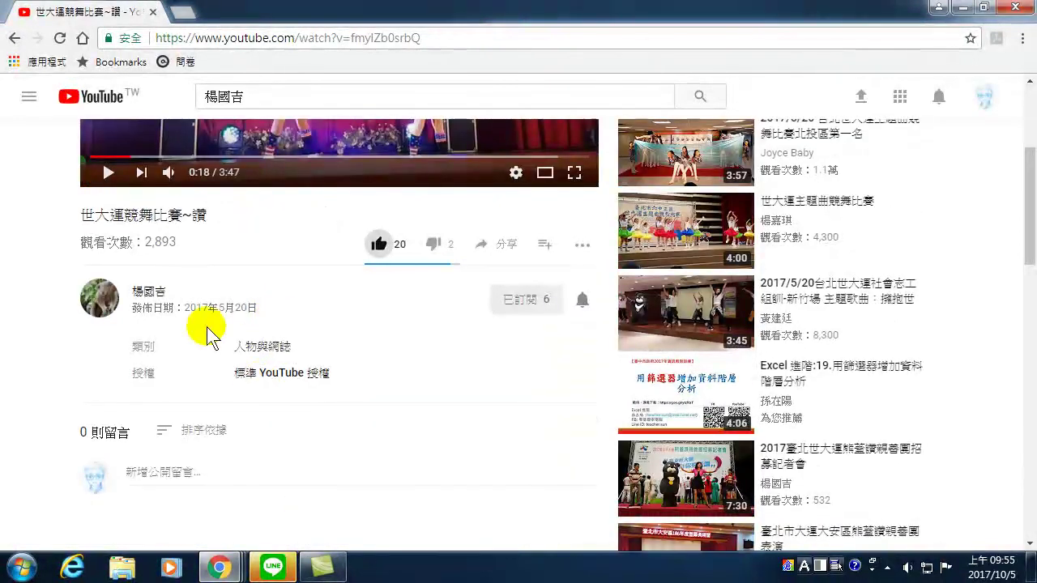
mouse_move(219, 567)
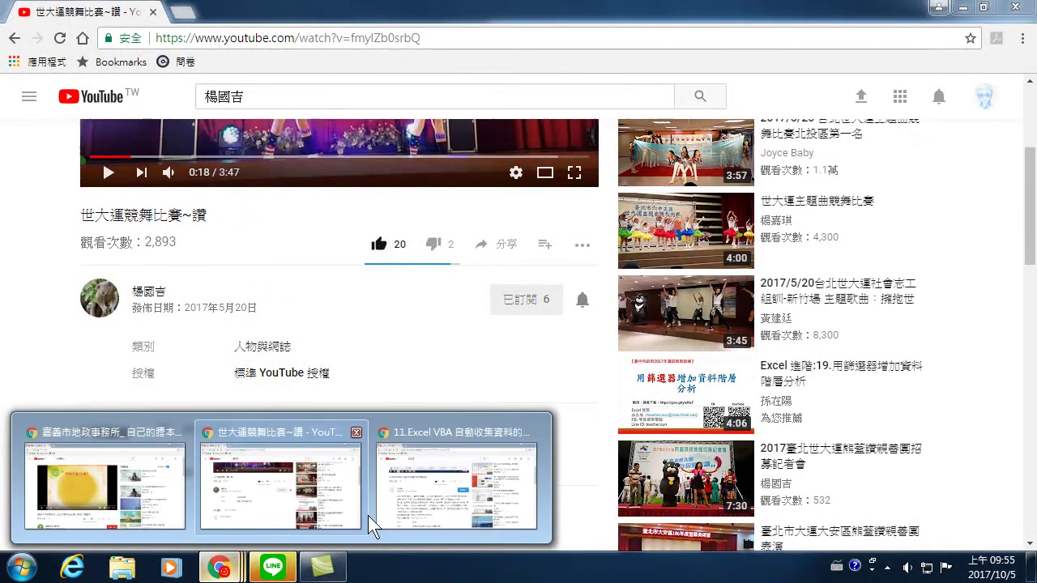
left_click(427, 505)
- Pause the Excel VBA video and return to the 世大運競舞比賽~讚 window
scroll(268, 324, "up", 3)
left_click(250, 312)
mouse_move(218, 567)
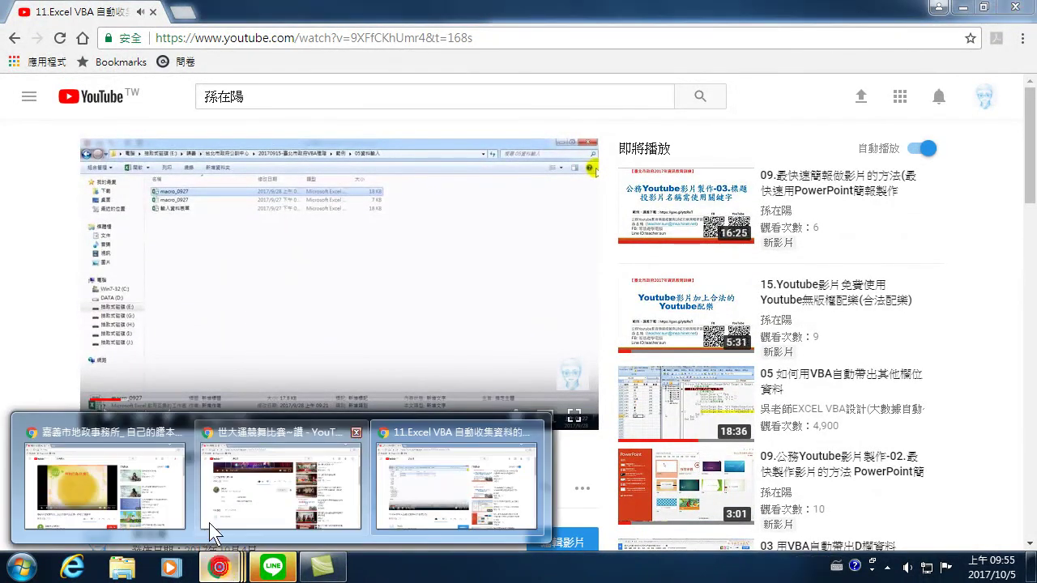
left_click(227, 515)
scroll(259, 470, "down", 3)
scroll(301, 245, "up", 2)
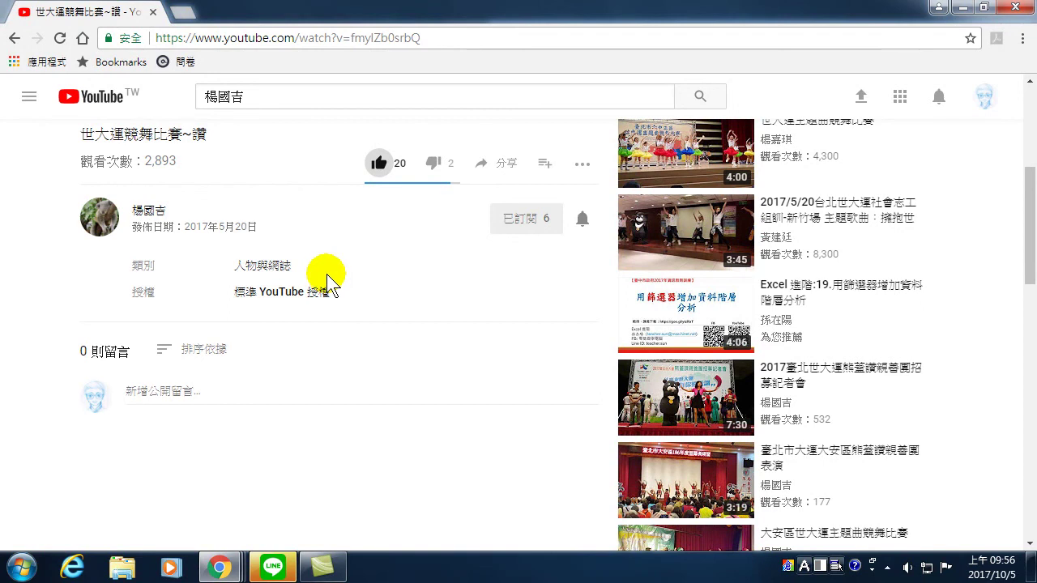
- Highlight the day in the dance video's publish date, then go back to the uploader's channel page
scroll(328, 279, "up", 4)
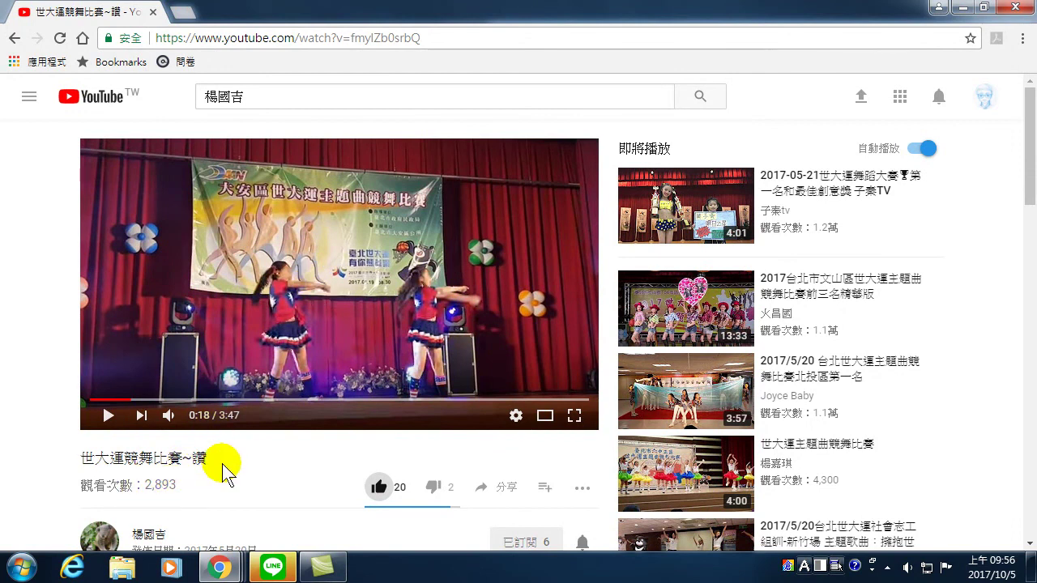
scroll(243, 463, "down", 3)
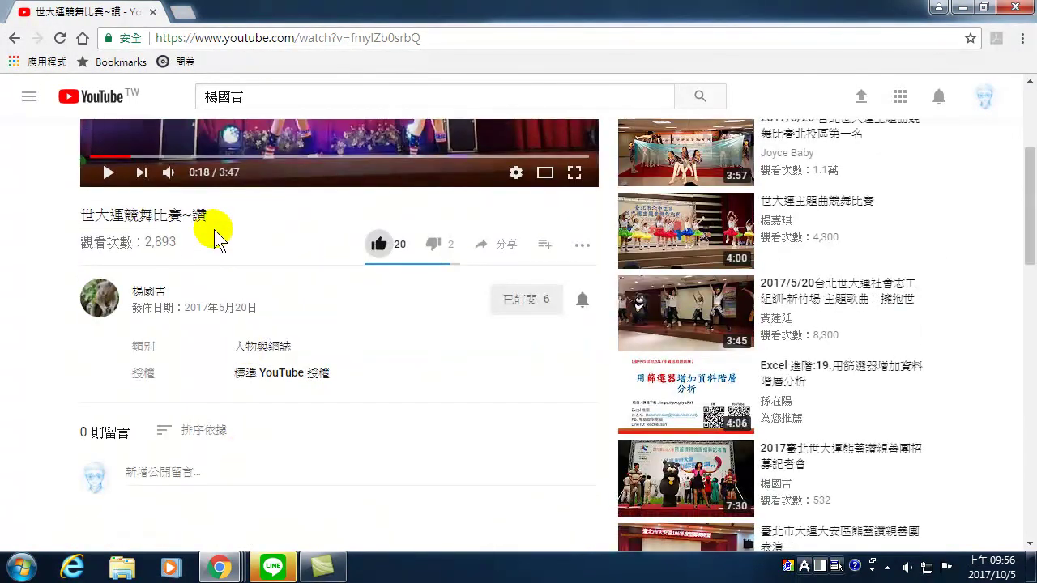
left_click_drag(234, 307, 254, 305)
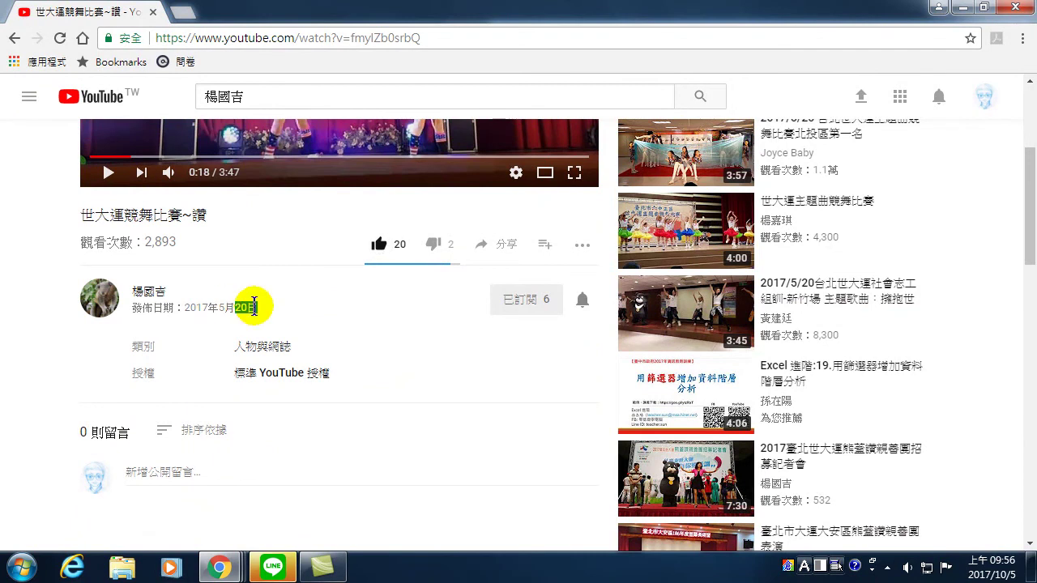
scroll(253, 308, "up", 3)
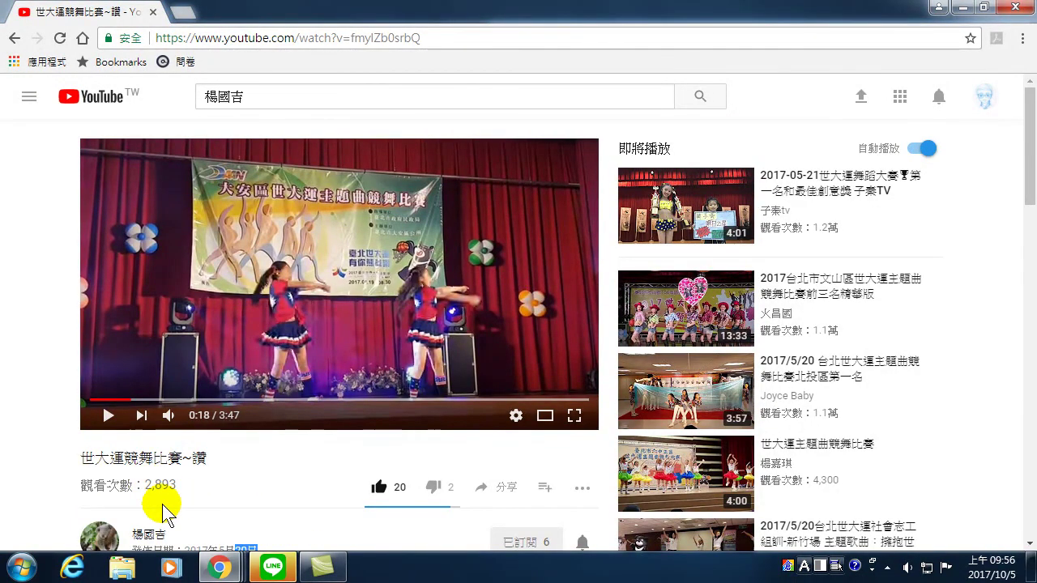
scroll(175, 495, "down", 2)
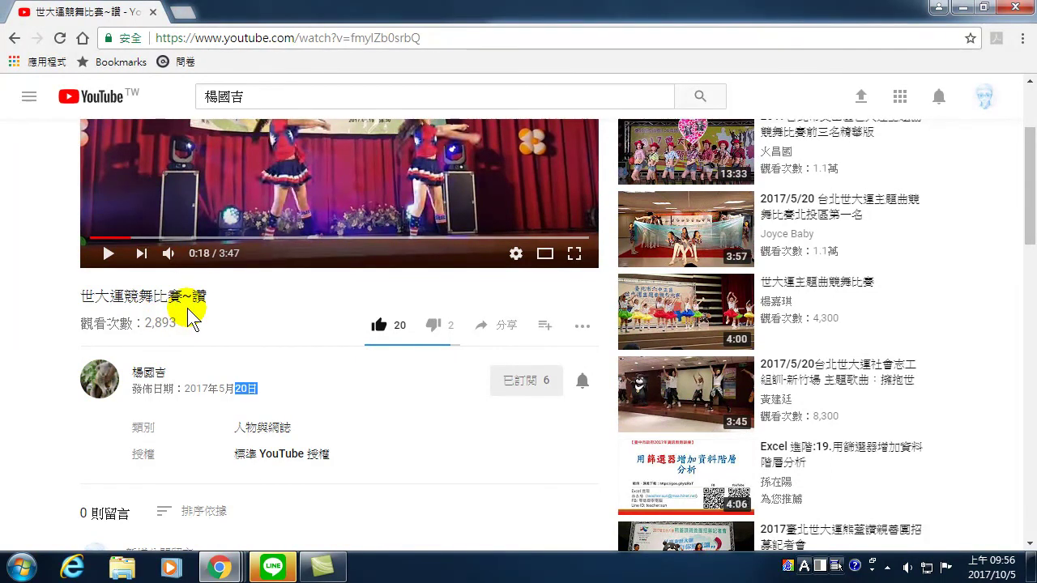
scroll(160, 316, "up", 2)
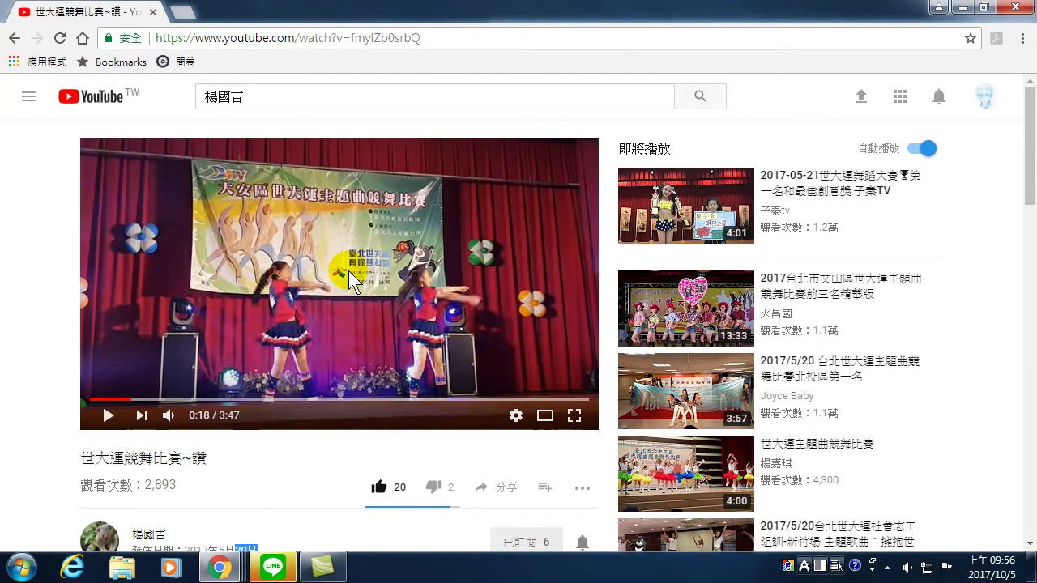
left_click(14, 38)
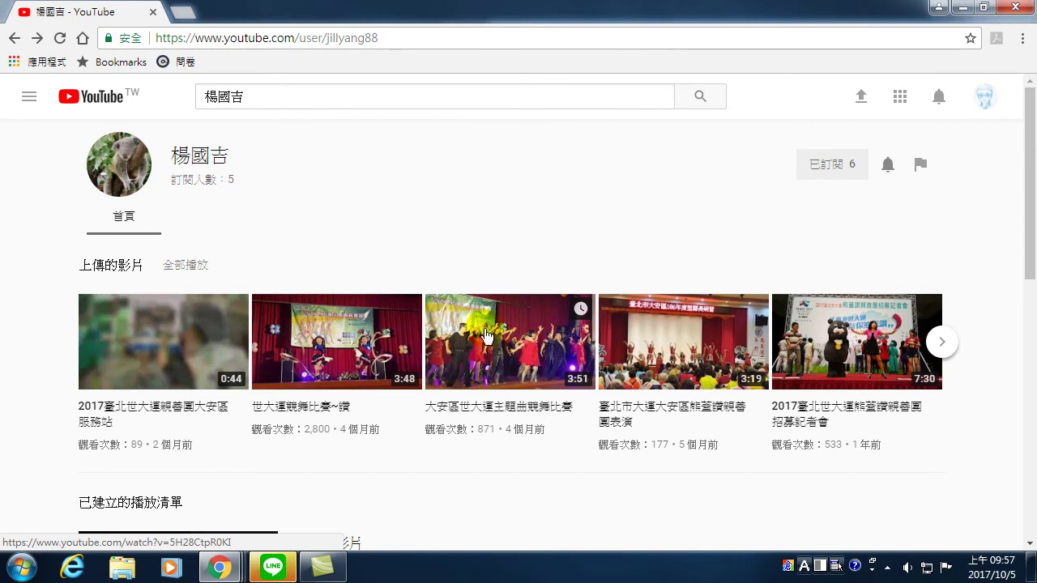
- Play the 2017臺北世大運親善團大安區服務站 upload, pause it at 0:24, and open the signed-out home page
left_click(155, 374)
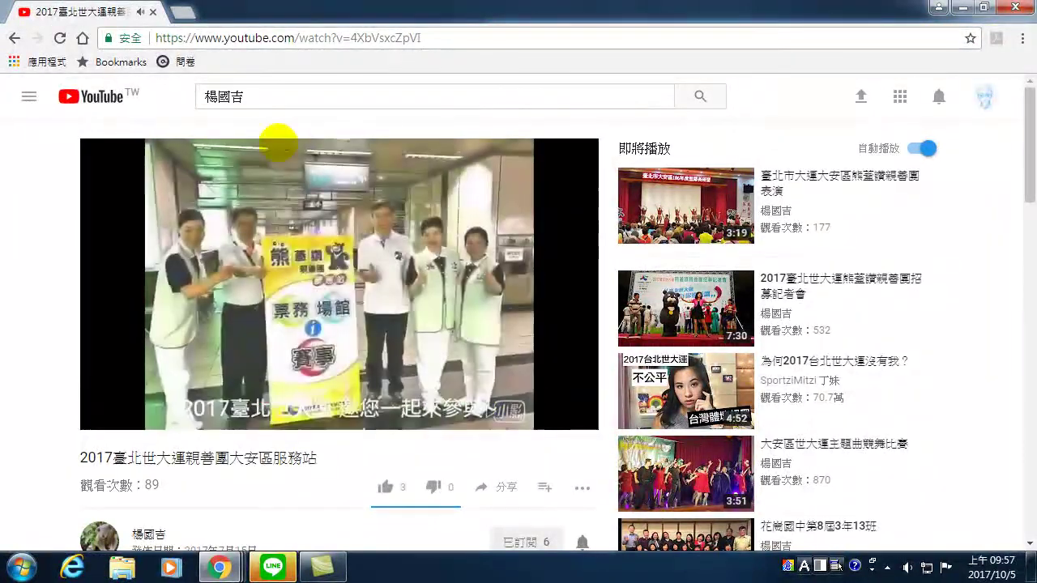
left_click(462, 453)
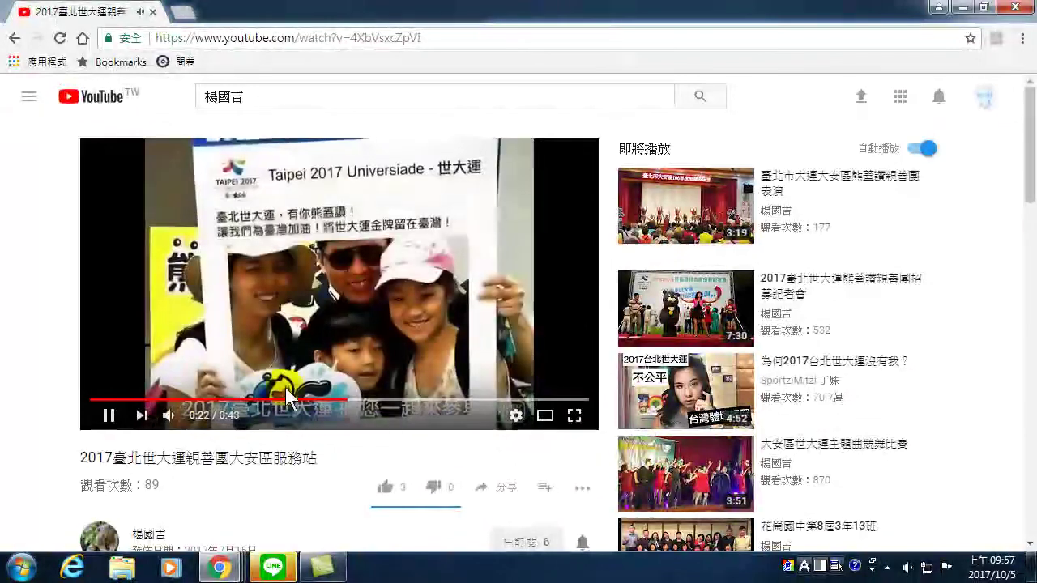
left_click(107, 416)
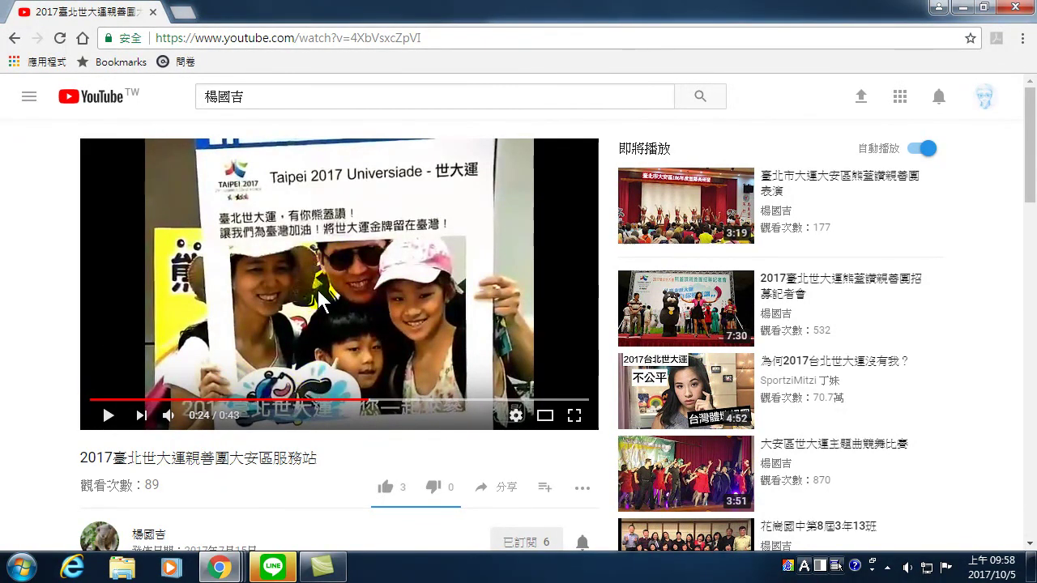
left_click(438, 243)
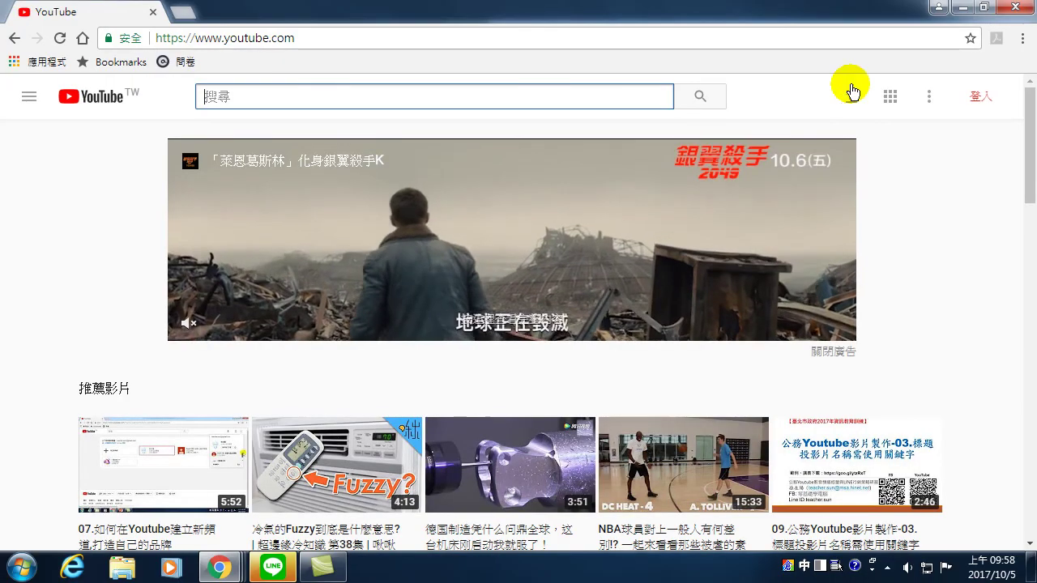
- Sign in with the account password and confirm the third listed channel identity
left_click(978, 99)
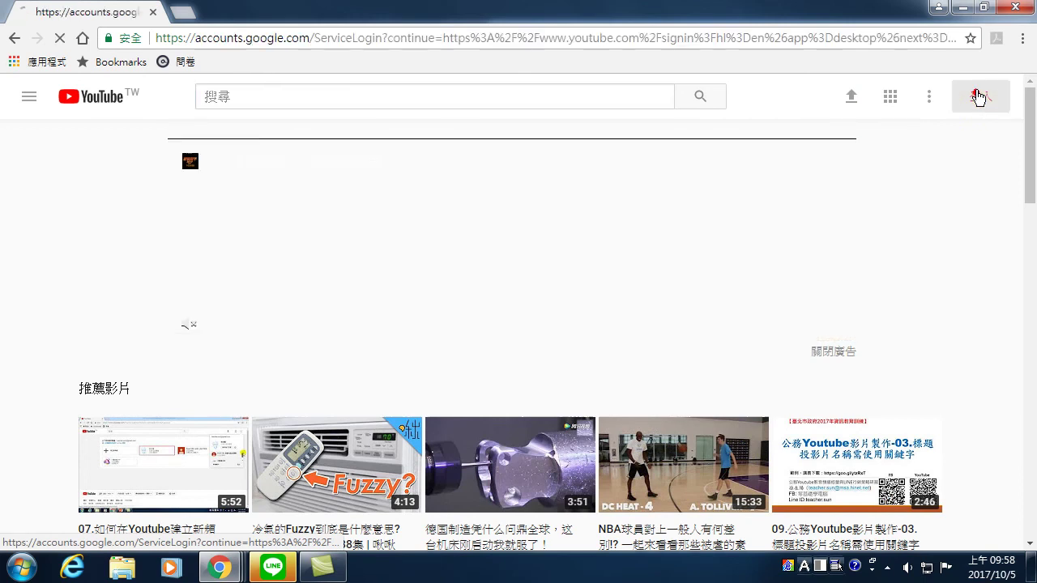
type("********")
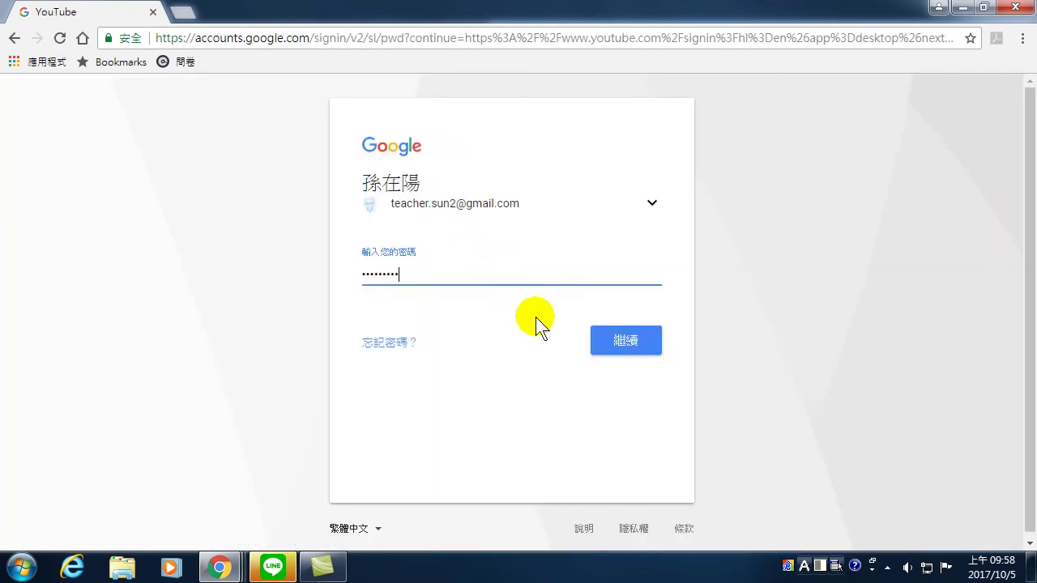
left_click(608, 340)
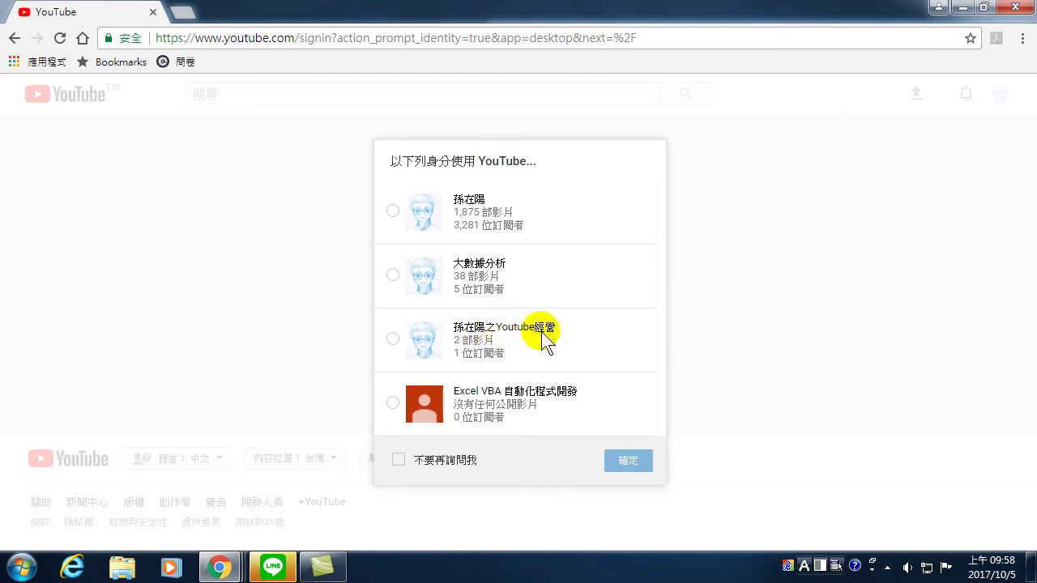
left_click(393, 338)
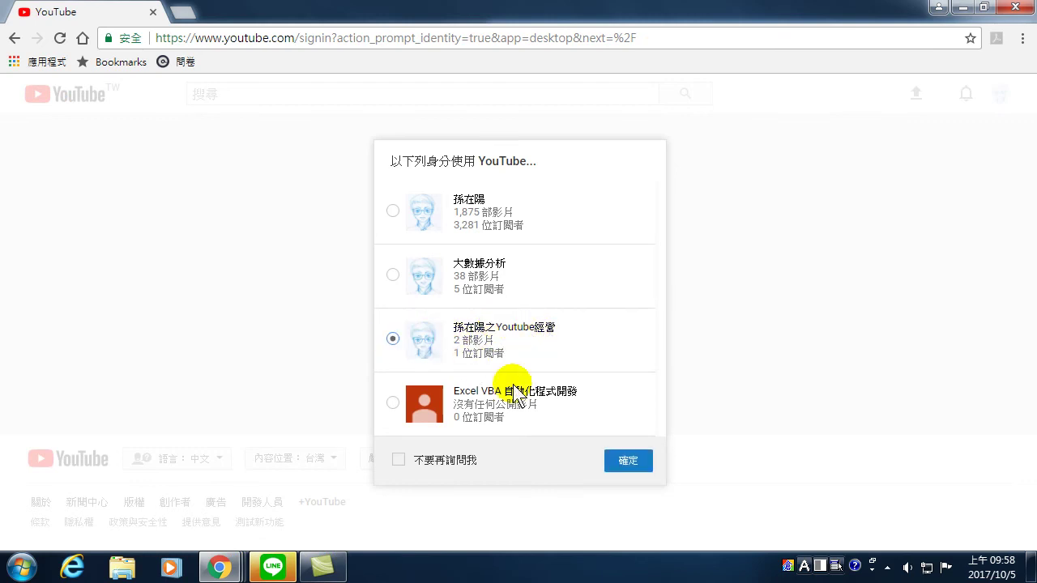
left_click(629, 463)
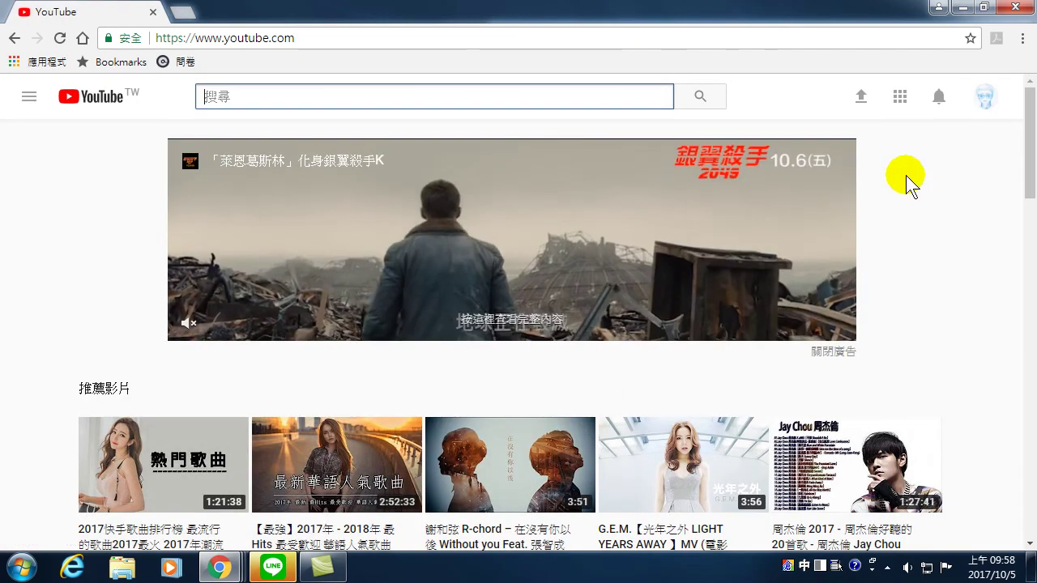
- Open 創作者工作室 from the avatar menu, showing 9 views, 1 subscriber and two uploads
left_click(985, 101)
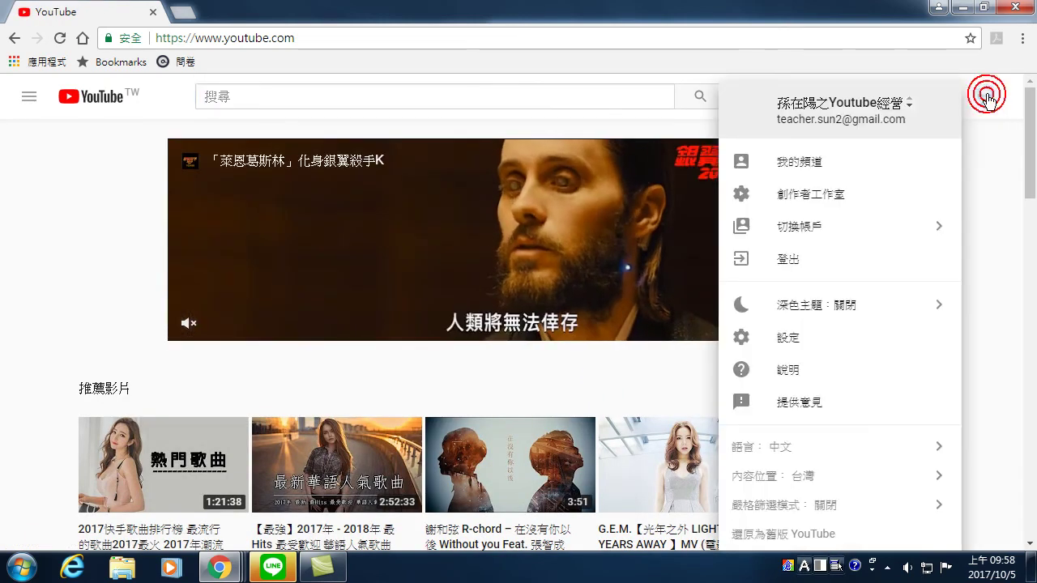
left_click(815, 202)
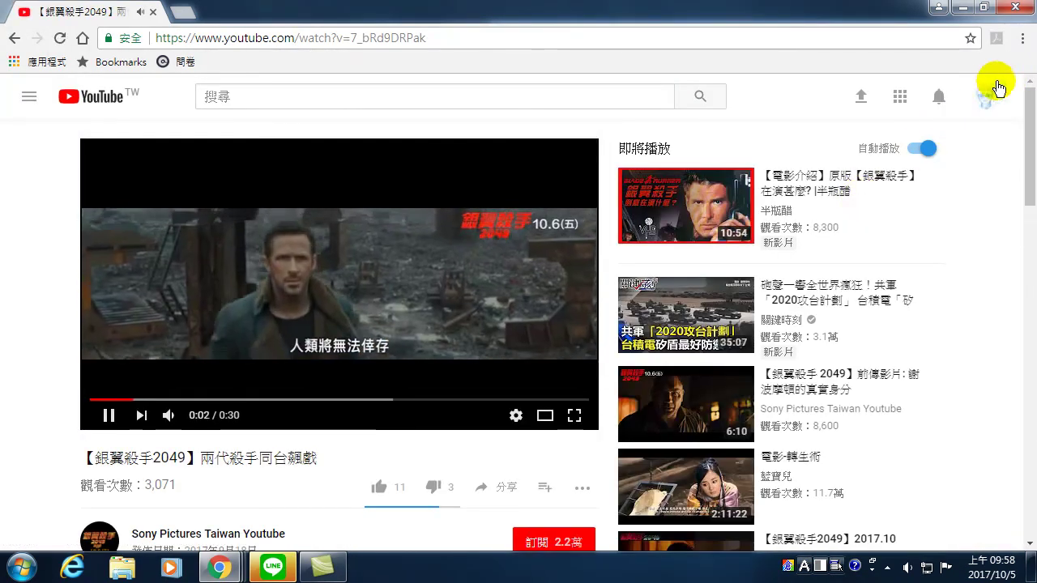
left_click(985, 101)
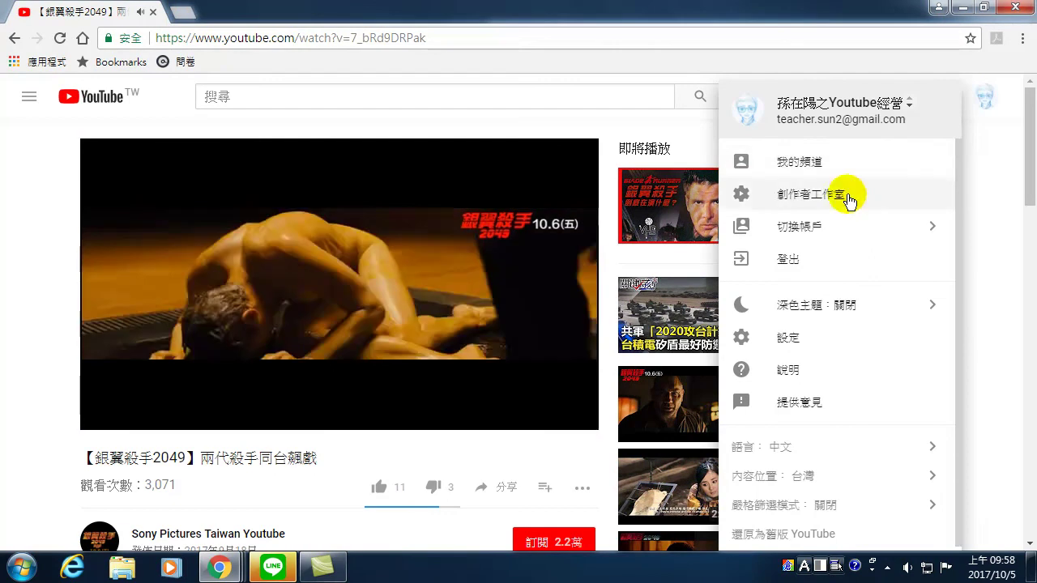
left_click(818, 202)
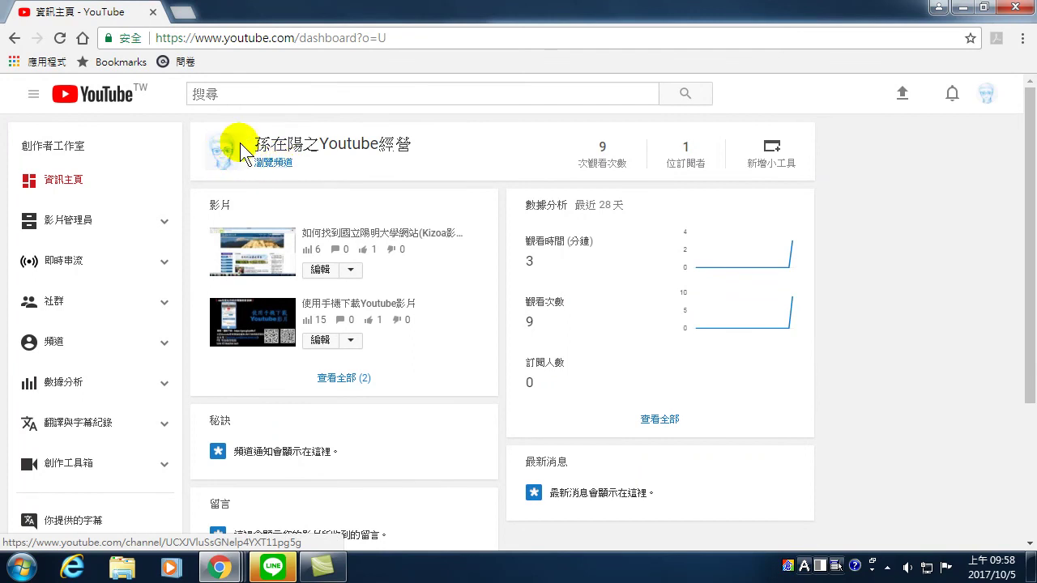
- Open the channel via 瀏覽頻道 and scroll through its uploads, 實用工具介紹 playlist and liked videos
left_click(279, 164)
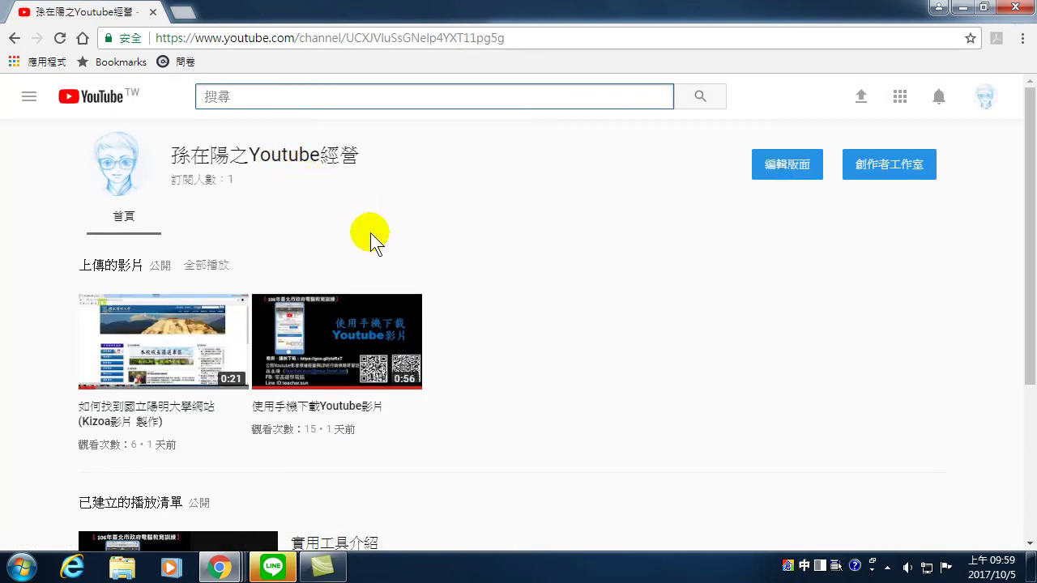
scroll(312, 312, "down", 3)
scroll(279, 324, "up", 3)
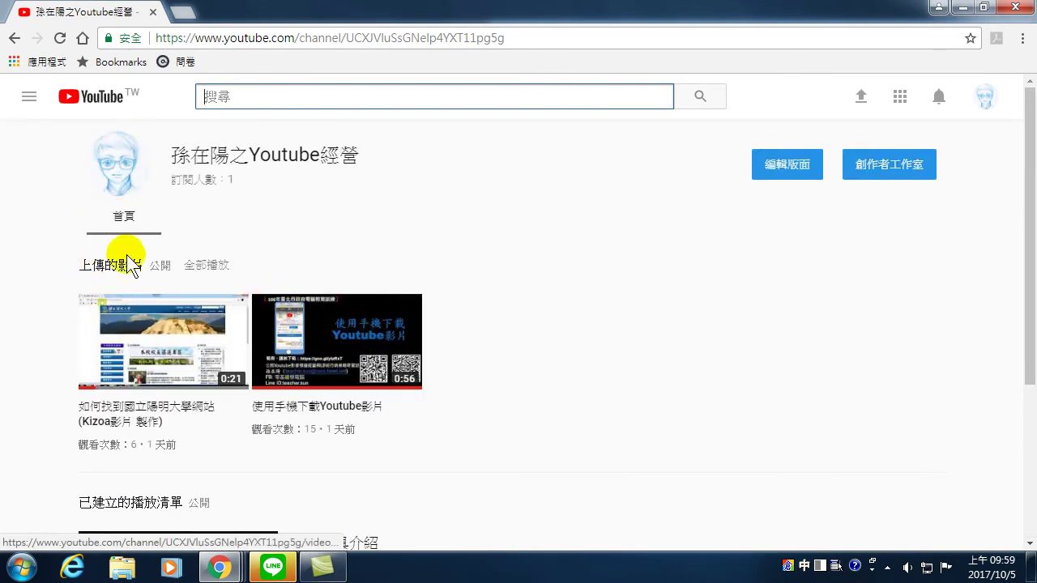
scroll(129, 323, "down", 1)
scroll(129, 322, "down", 2)
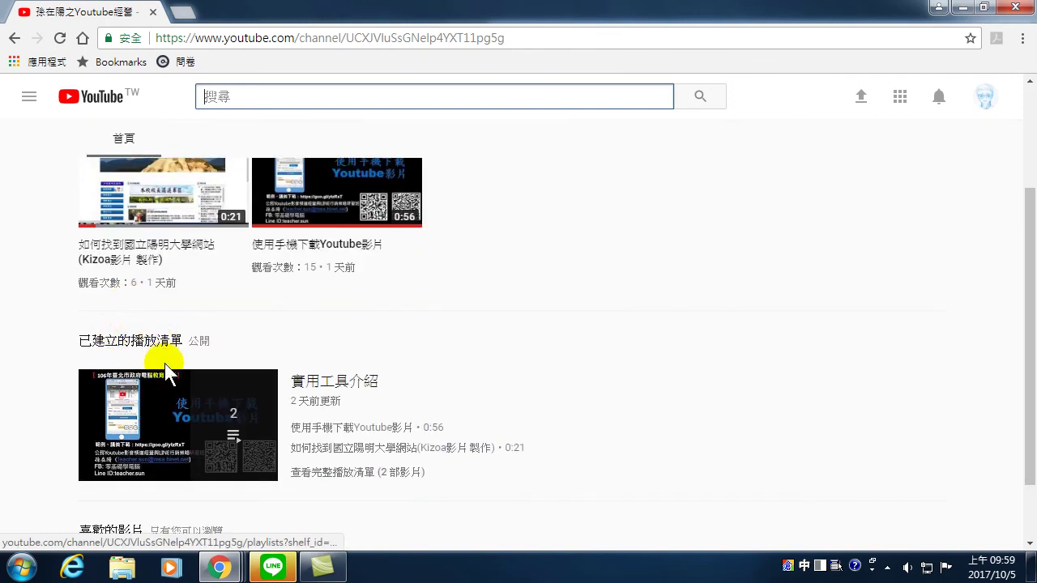
scroll(165, 362, "down", 1)
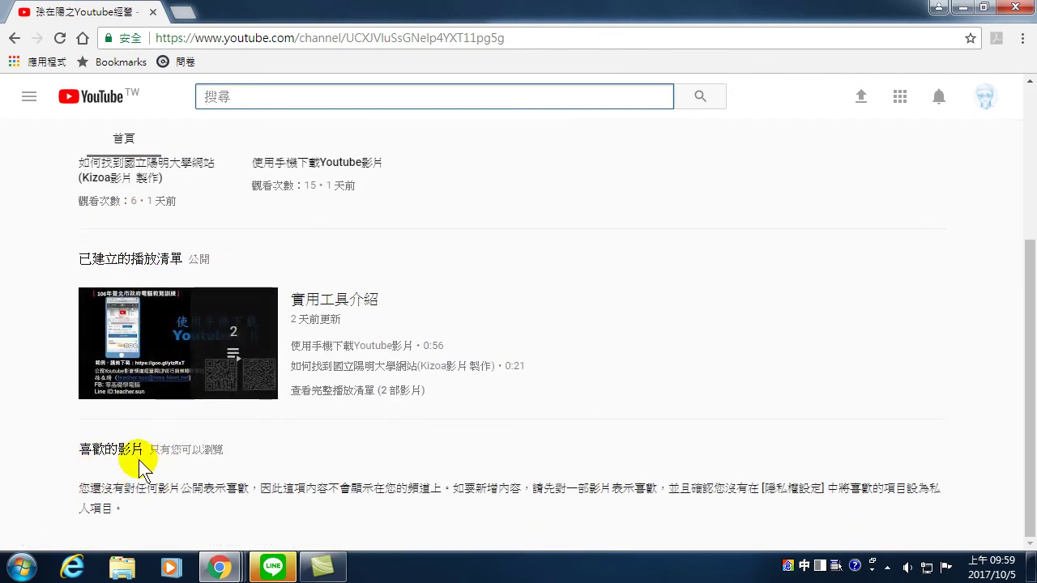
scroll(162, 454, "up", 3)
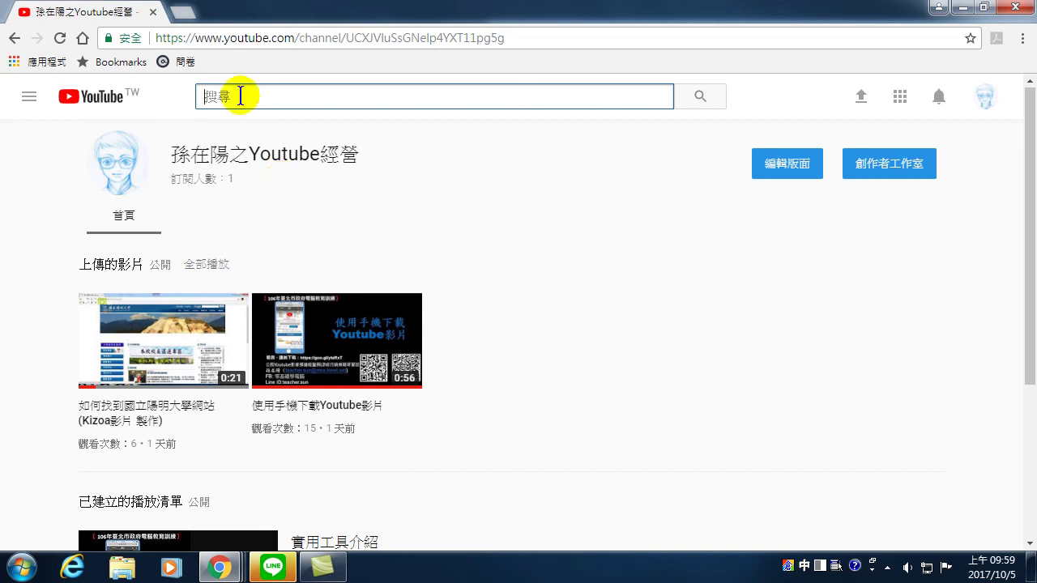
- Launch a new Internet Explorer window from the taskbar jump list
right_click(219, 567)
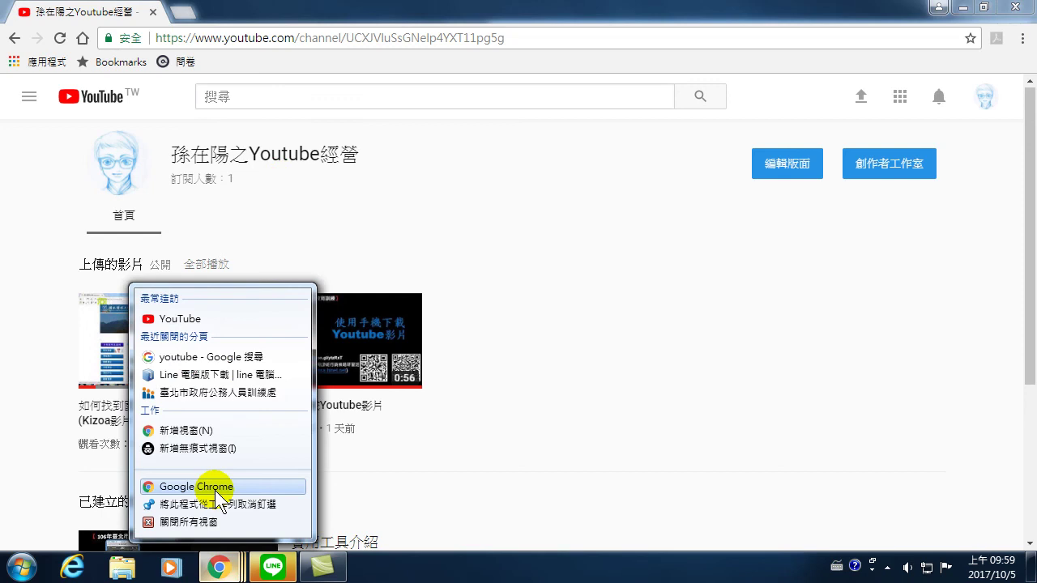
left_click(217, 486)
right_click(221, 567)
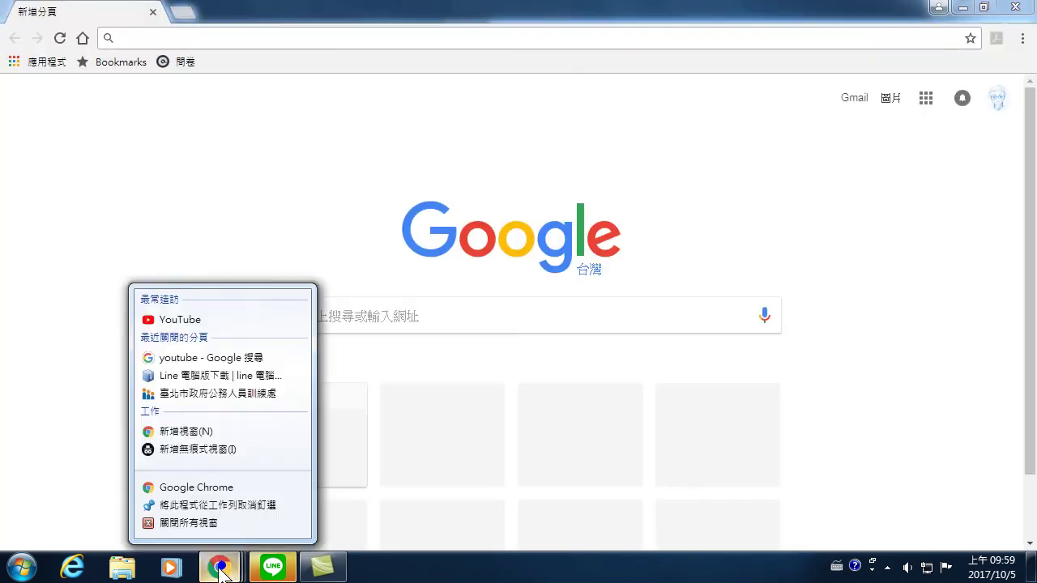
left_click(72, 567)
mouse_move(81, 557)
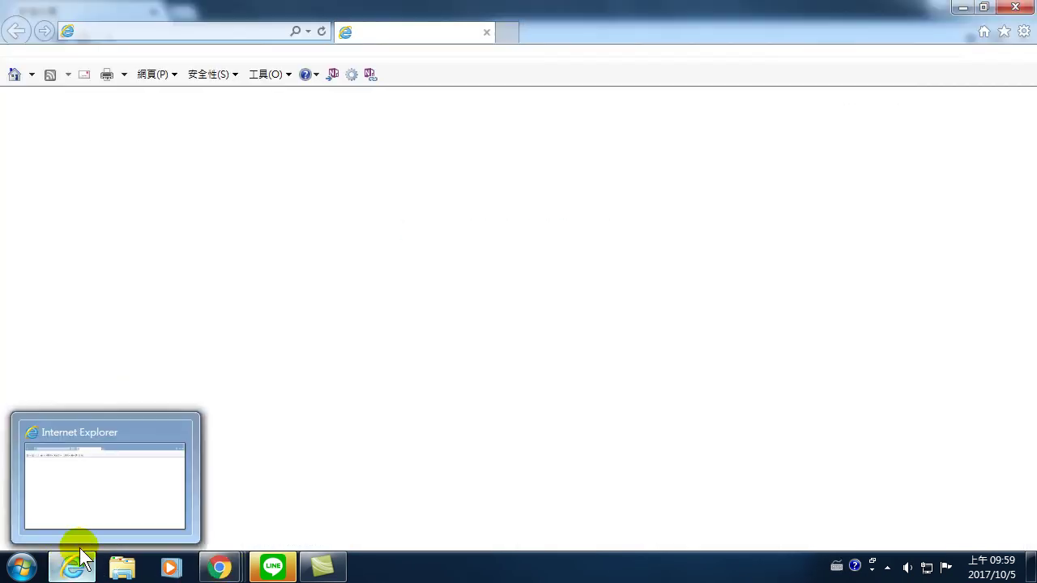
left_click(245, 31)
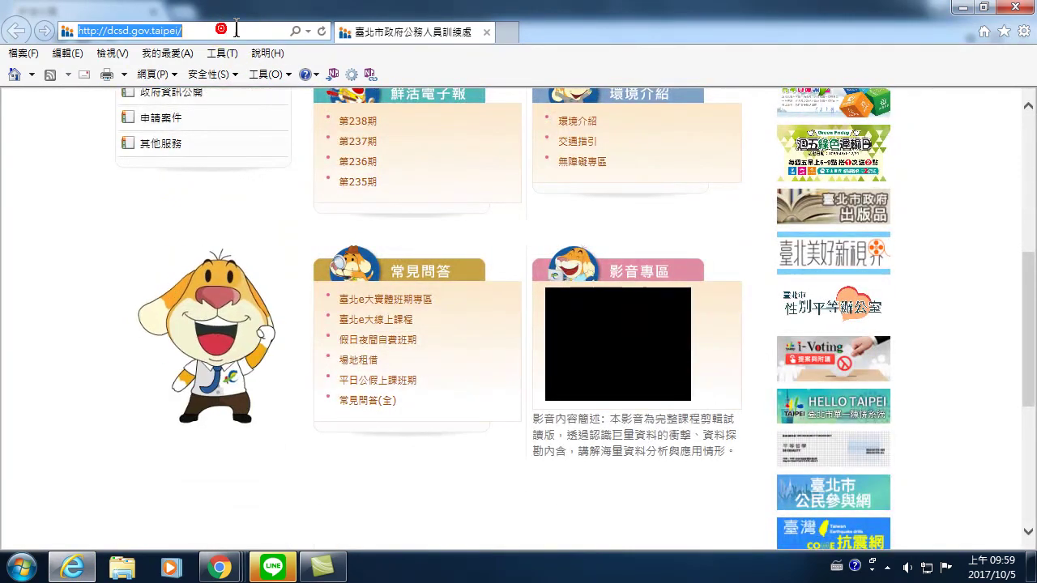
type("www")
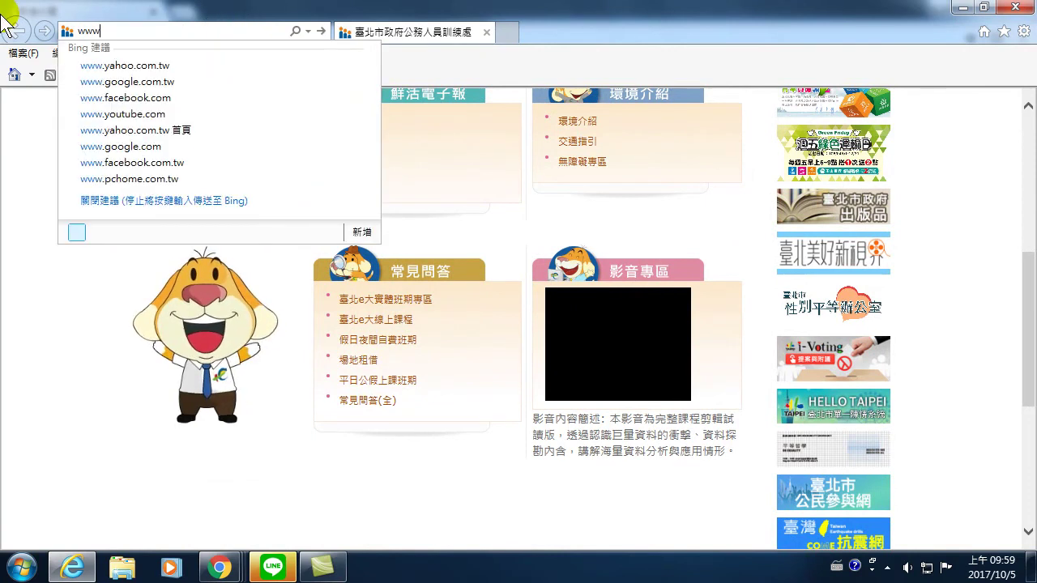
type(".youtube.c")
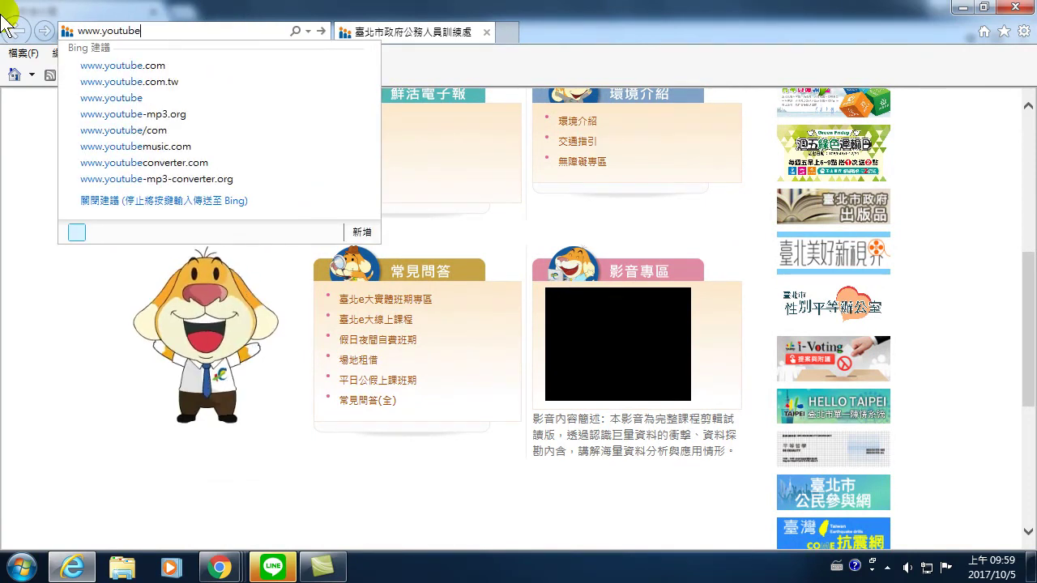
type("om")
key("Return")
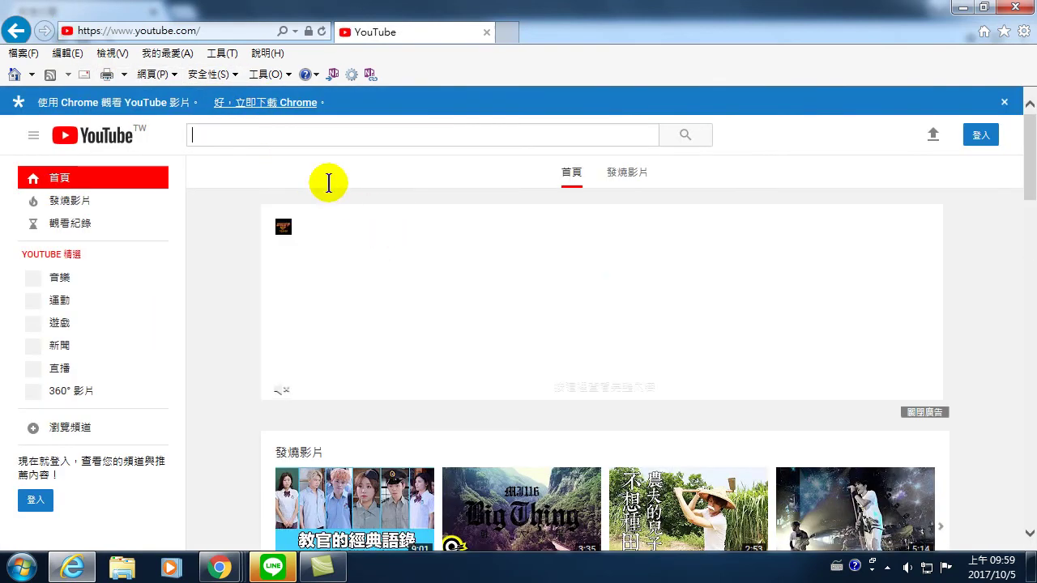
- Search YouTube for 孫在陽之Youtube
left_click(259, 135)
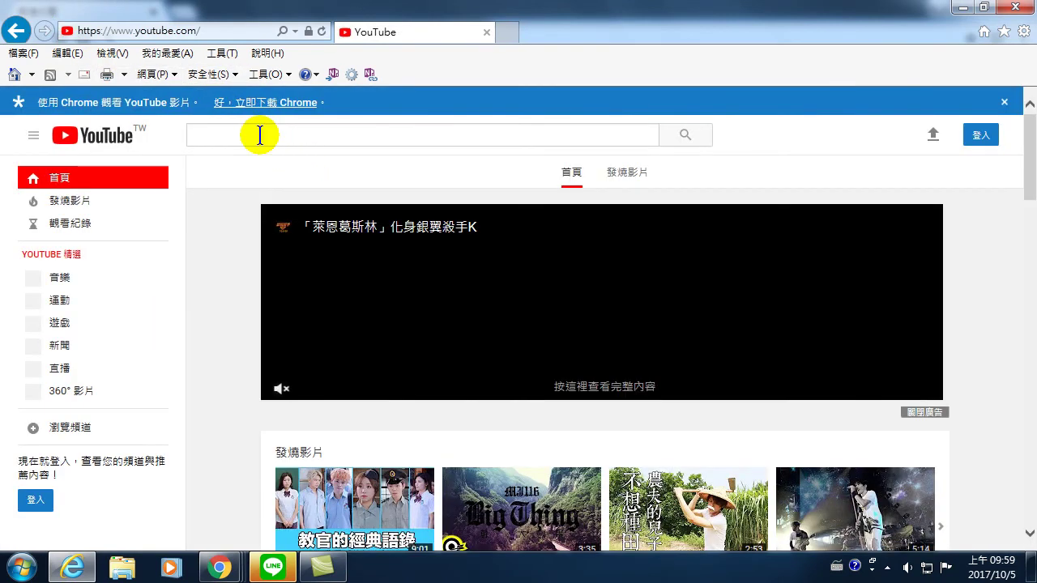
left_click(268, 132)
type("孫")
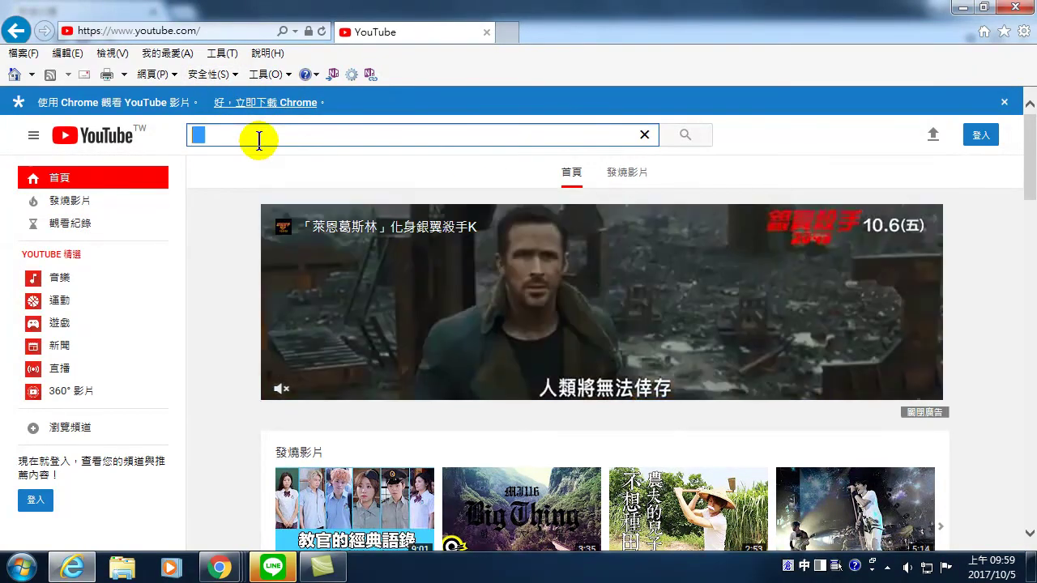
type("在陽之Youtube")
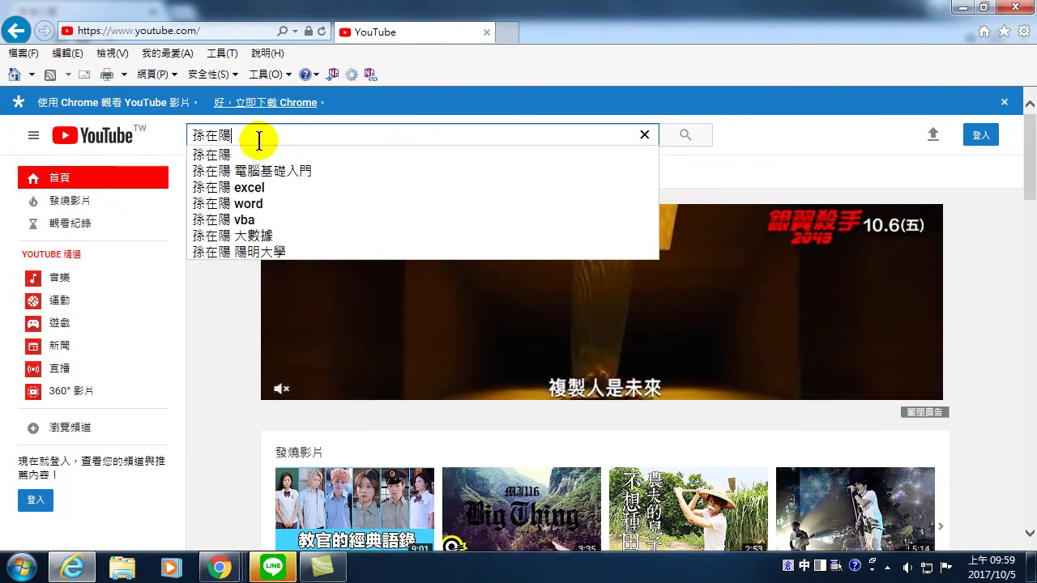
key("Return")
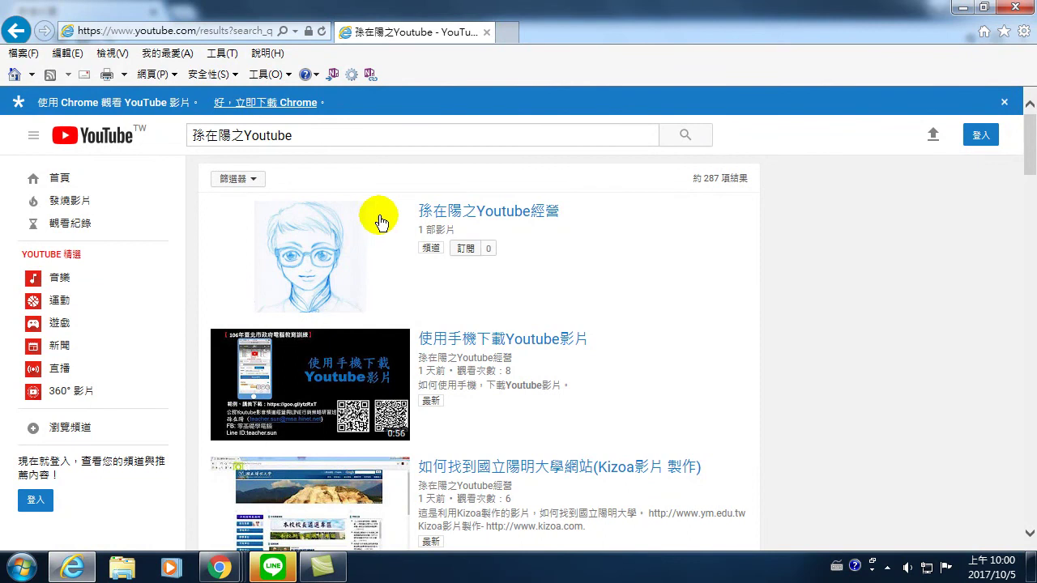
- Open the channel from the results and scroll through its uploads and 實用工具介紹 playlist
left_click(474, 214)
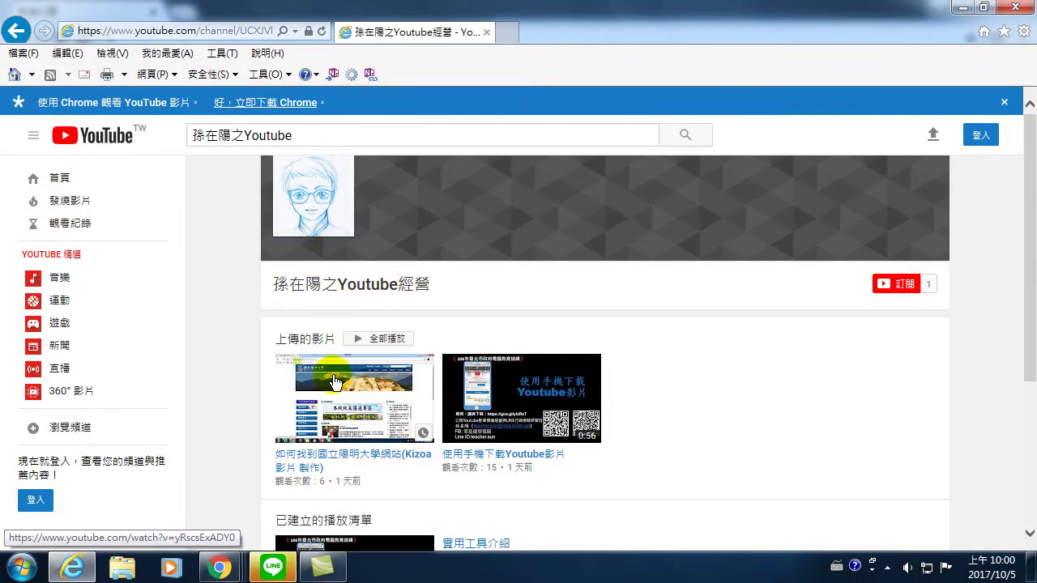
scroll(450, 441, "down", 3)
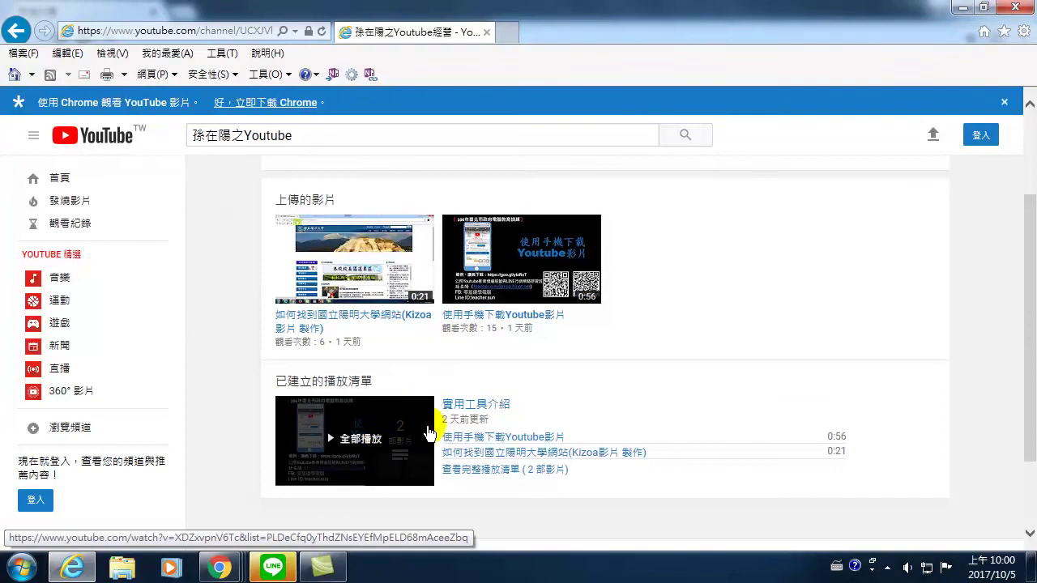
scroll(385, 450, "down", 2)
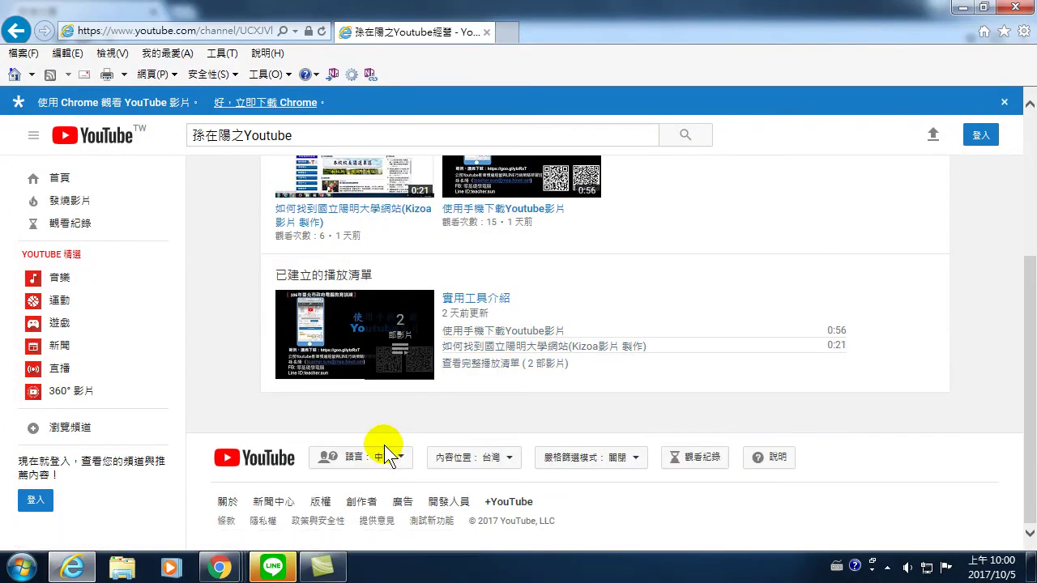
scroll(386, 450, "up", 5)
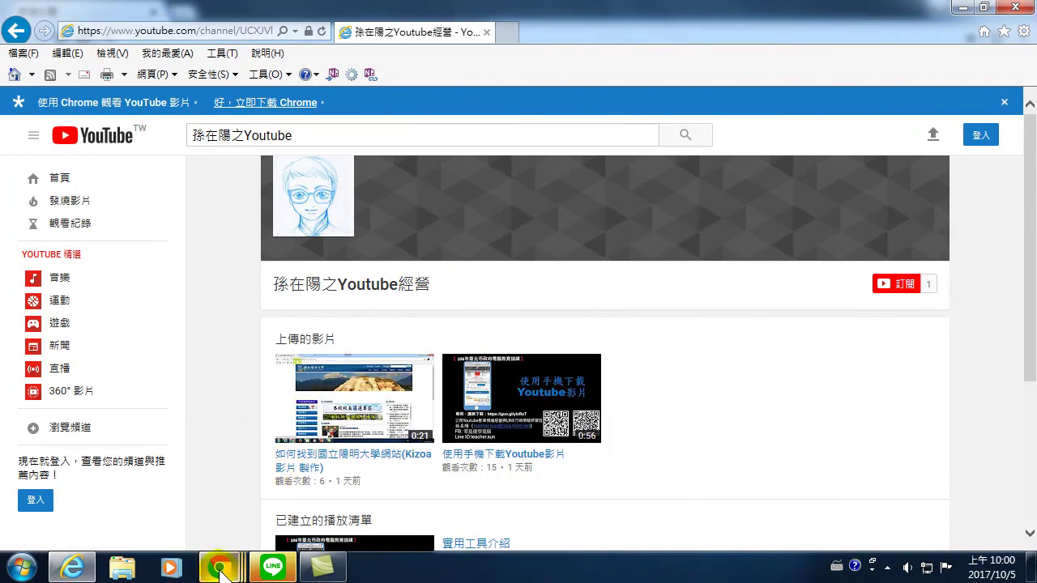
- Switch to Chrome's signed-in YouTube window and reopen the channel home via 創作者工作室 and 瀏覽頻道
mouse_move(220, 572)
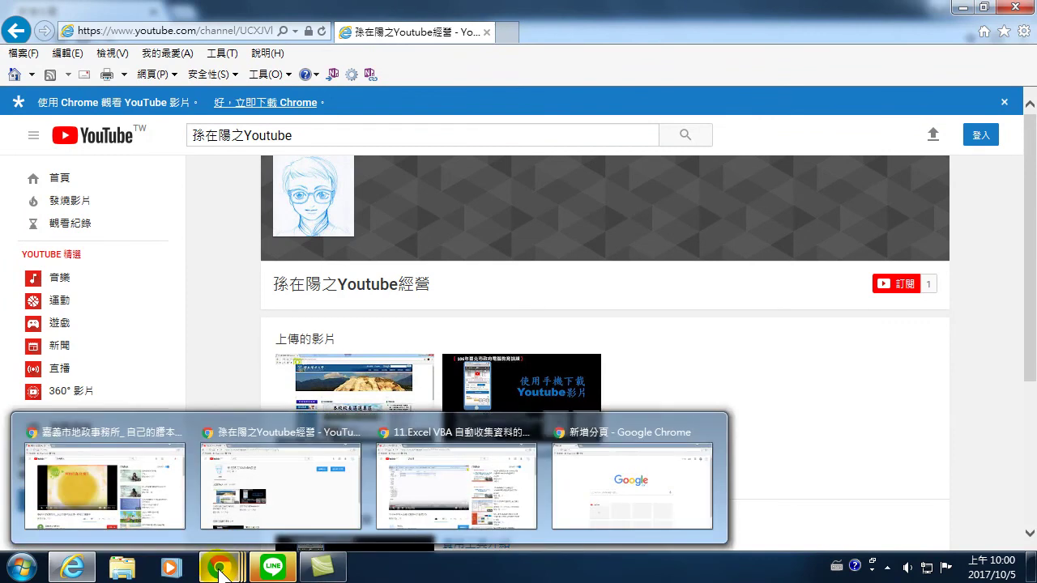
left_click(220, 572)
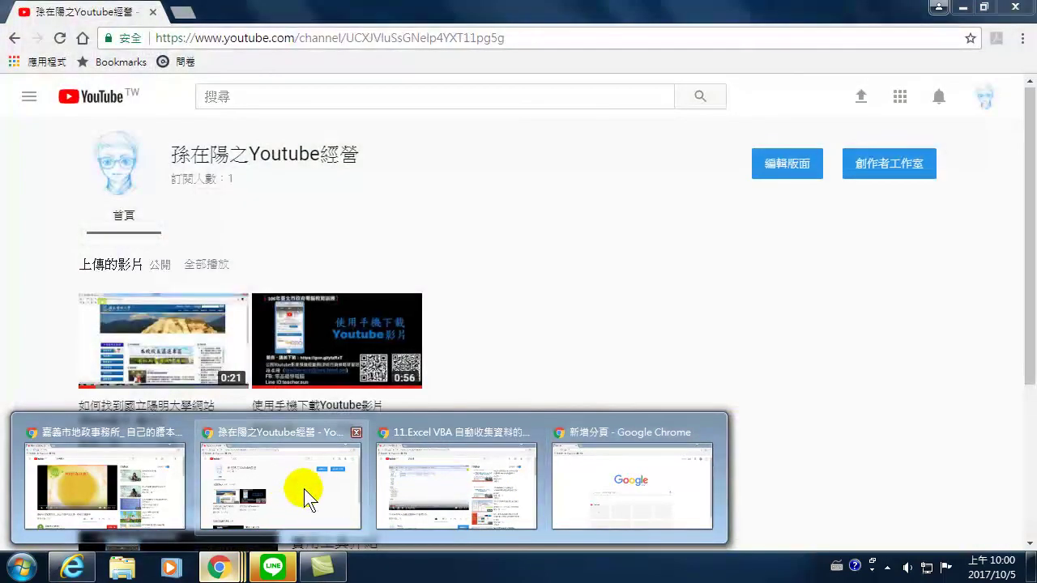
left_click(306, 488)
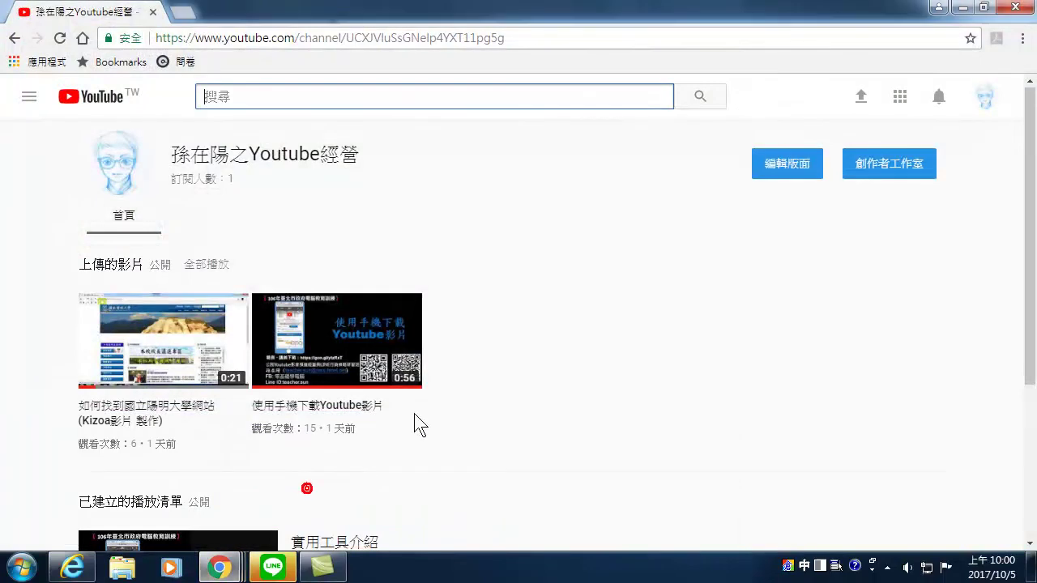
left_click(985, 97)
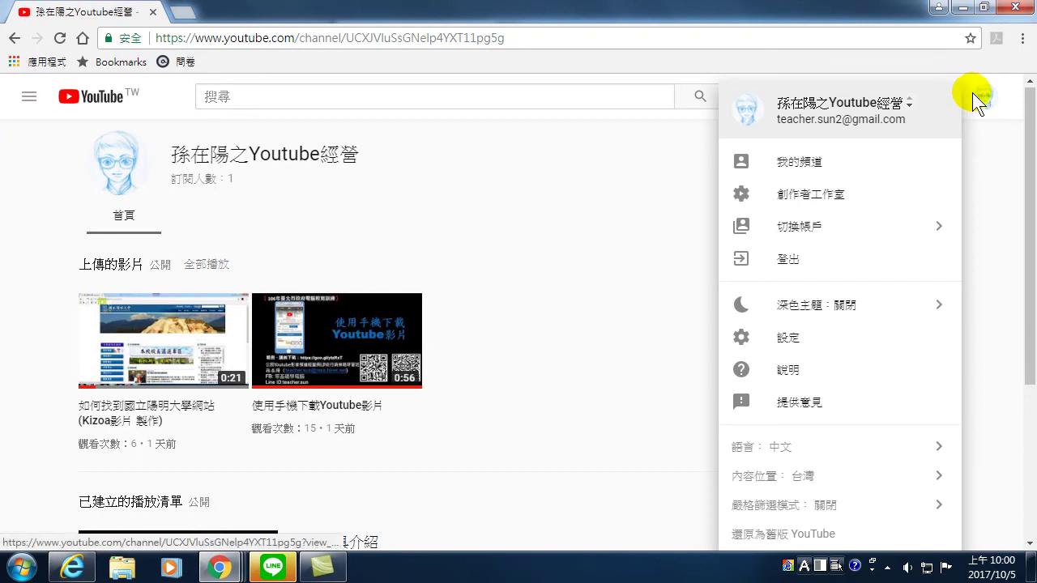
left_click(813, 201)
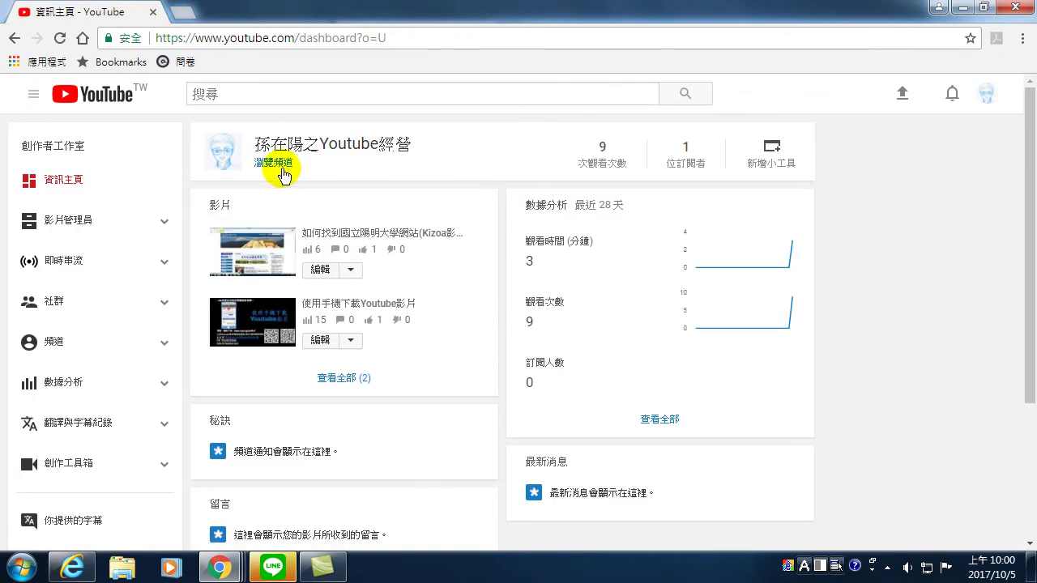
left_click(272, 166)
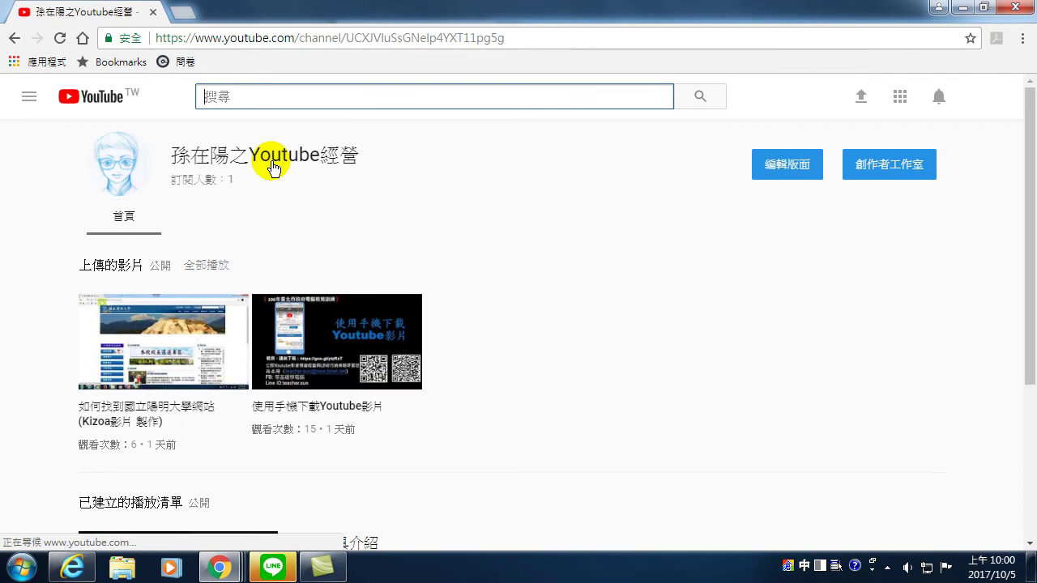
- Snap Chrome right and Internet Explorer left, scroll both channel pages, and open 編輯版面 in Chrome
left_click_drag(308, 21, 1031, 57)
left_click_drag(467, 10, 2, 12)
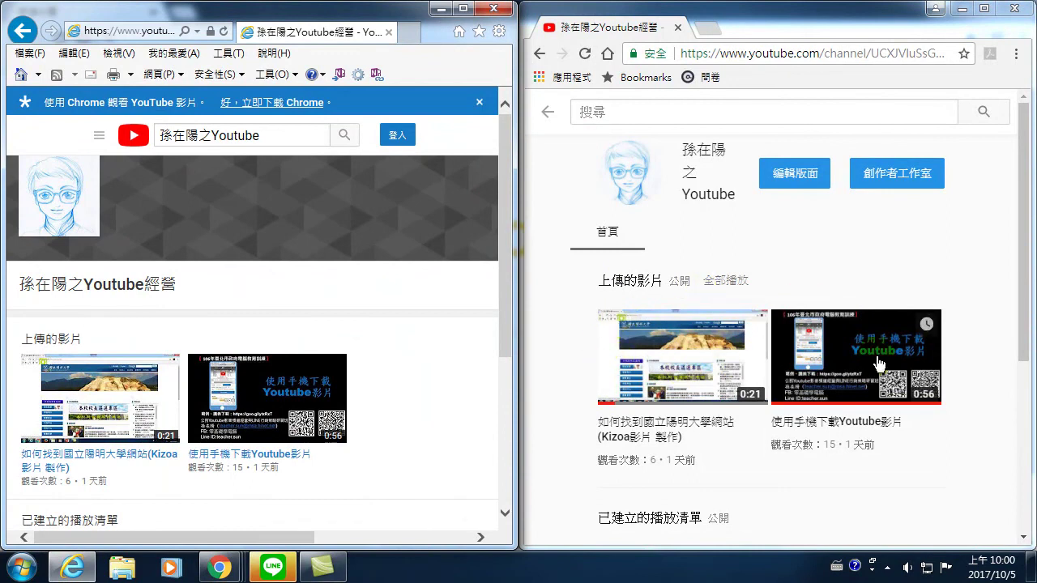
scroll(162, 405, "down", 2)
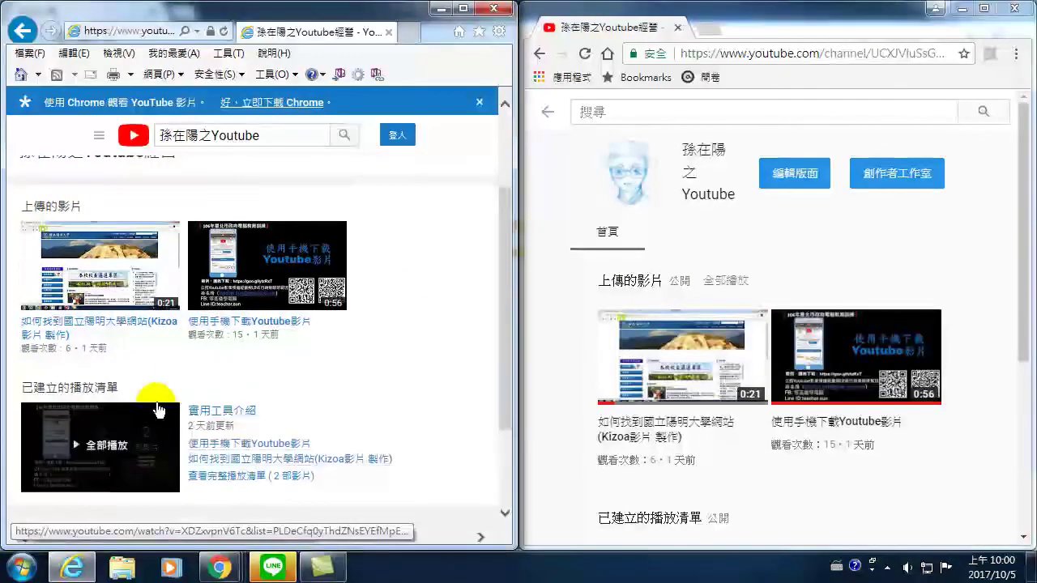
scroll(158, 409, "down", 2)
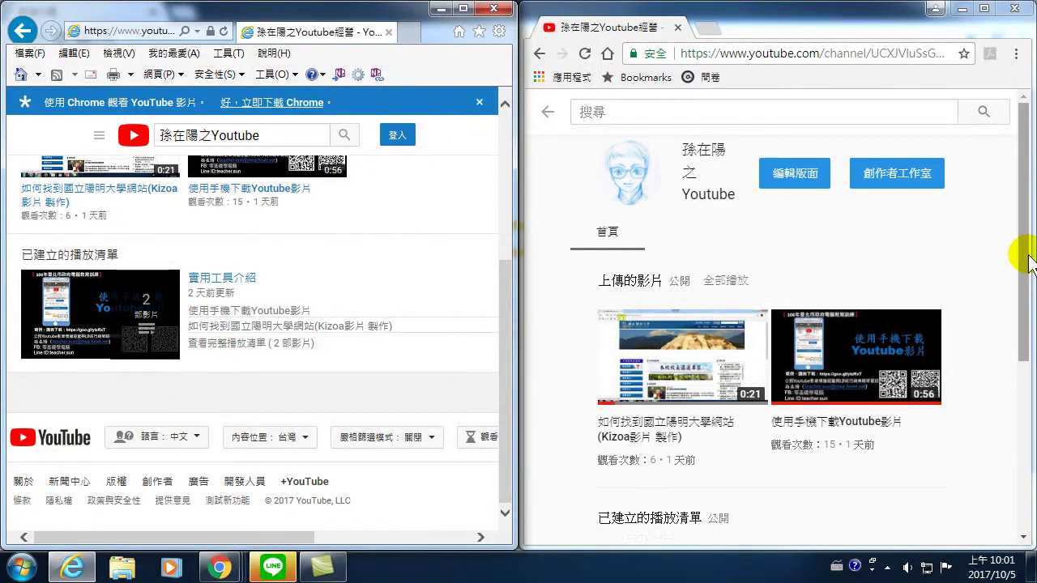
left_click(1029, 261)
scroll(1027, 243, "down", 3)
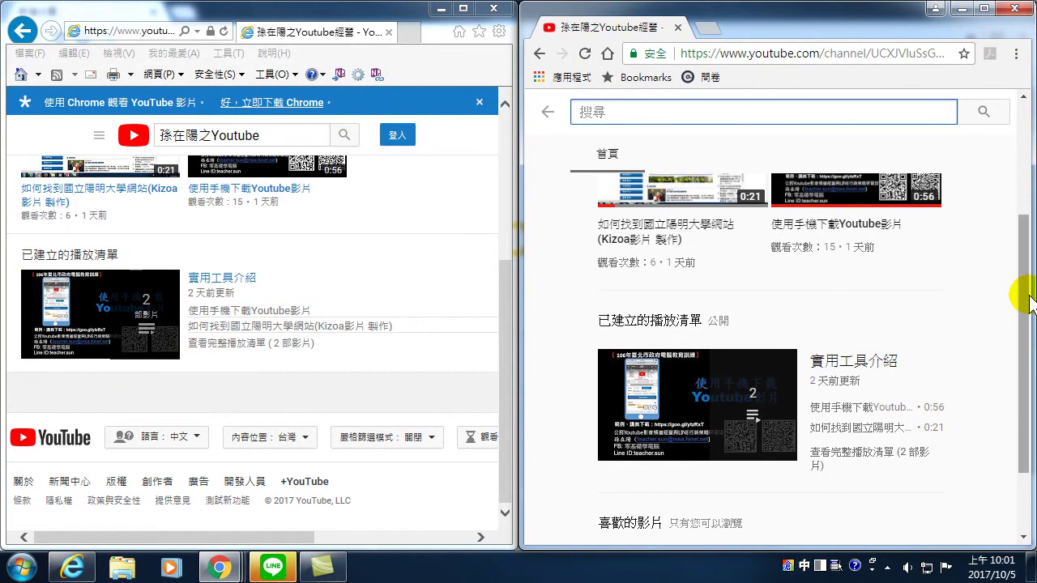
scroll(1019, 287, "up", 3)
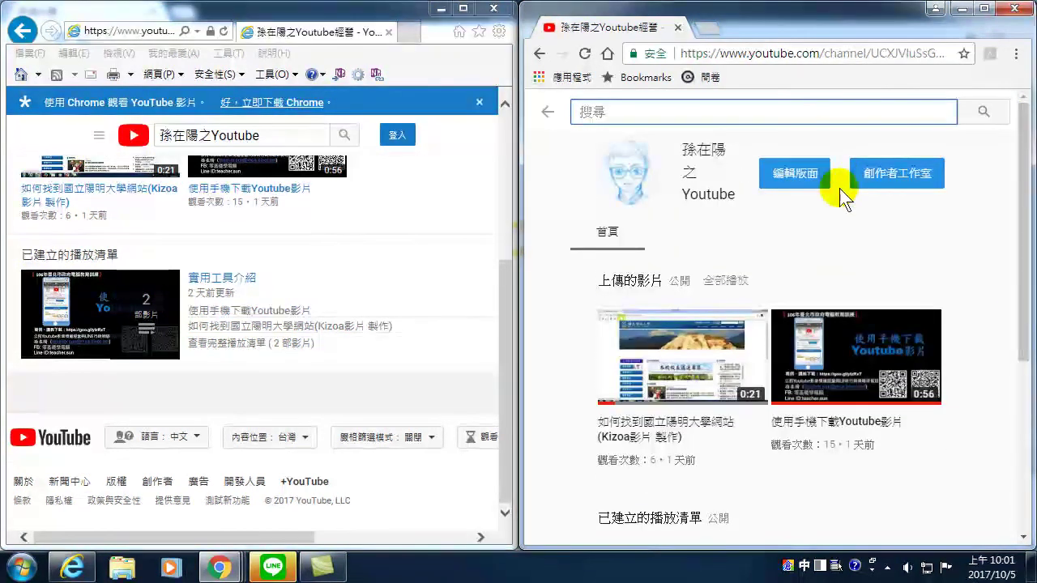
left_click(785, 177)
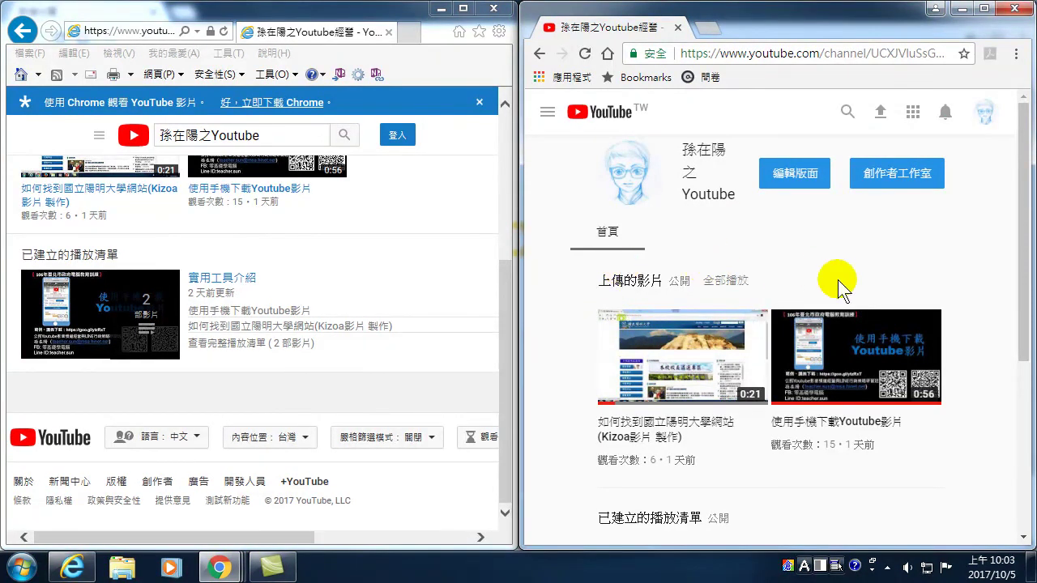
scroll(701, 389, "down", 3)
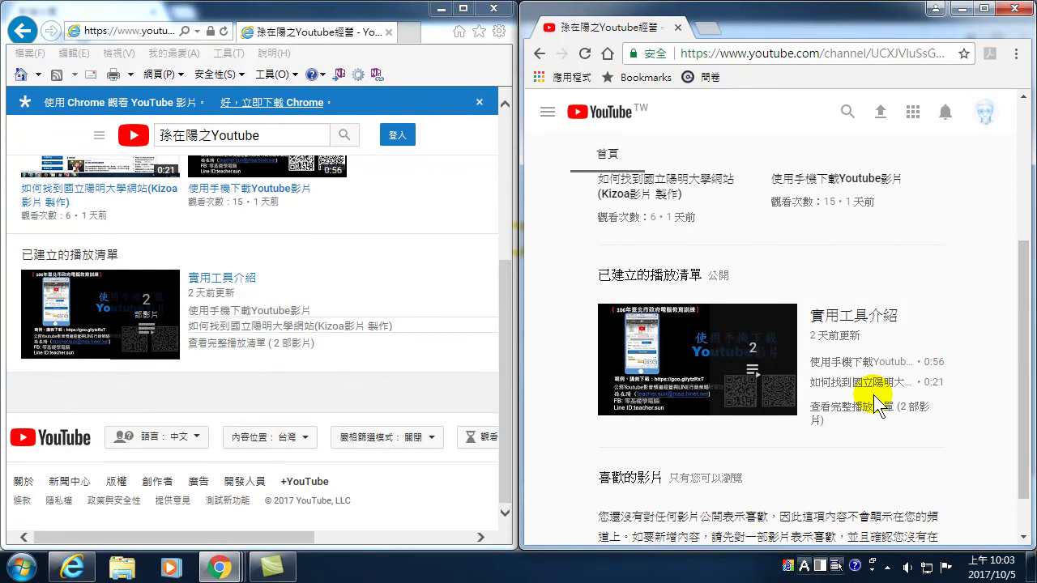
- Maximise Chrome, open the 您本人 view-as dropdown listing 新訪客 and 回訪的訂閱者, then dismiss it
mouse_move(733, 341)
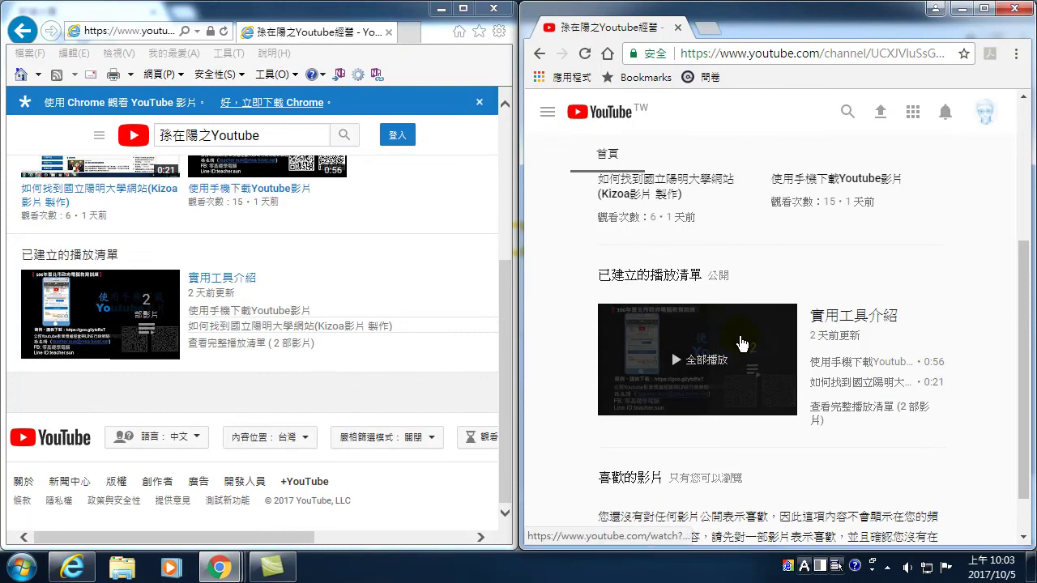
scroll(738, 340, "up", 3)
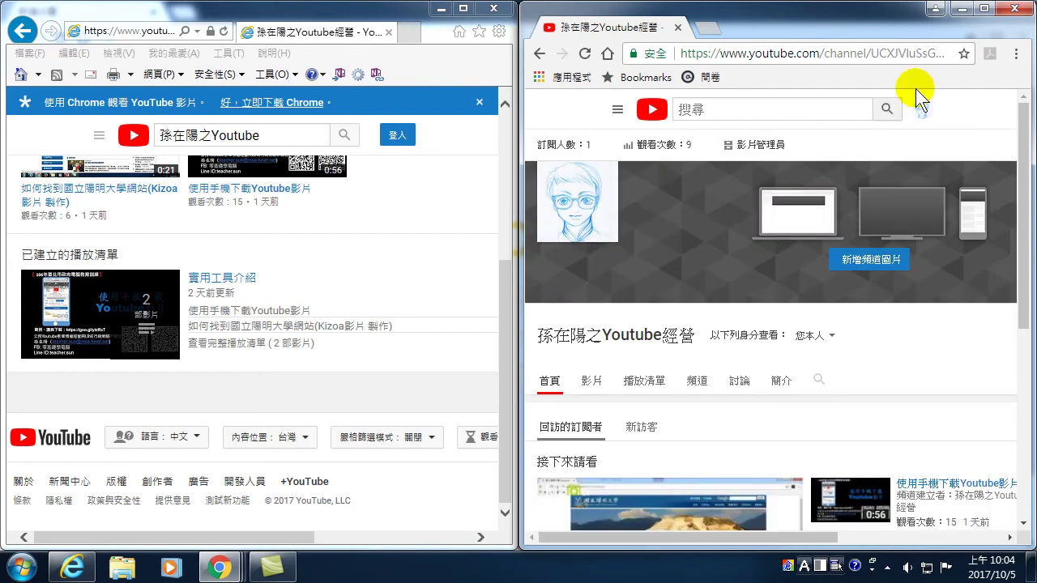
left_click(983, 8)
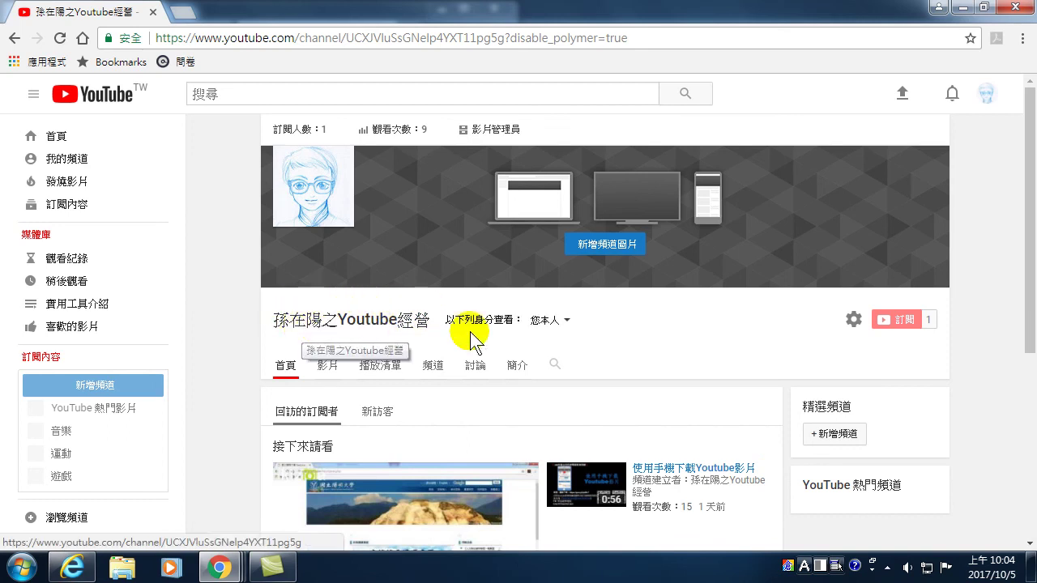
left_click(566, 319)
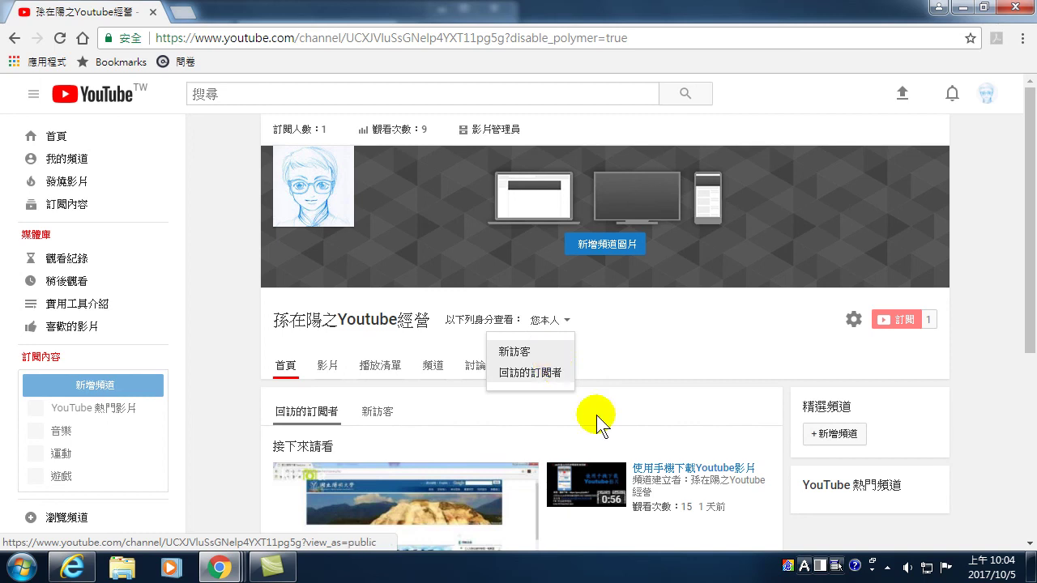
left_click(685, 426)
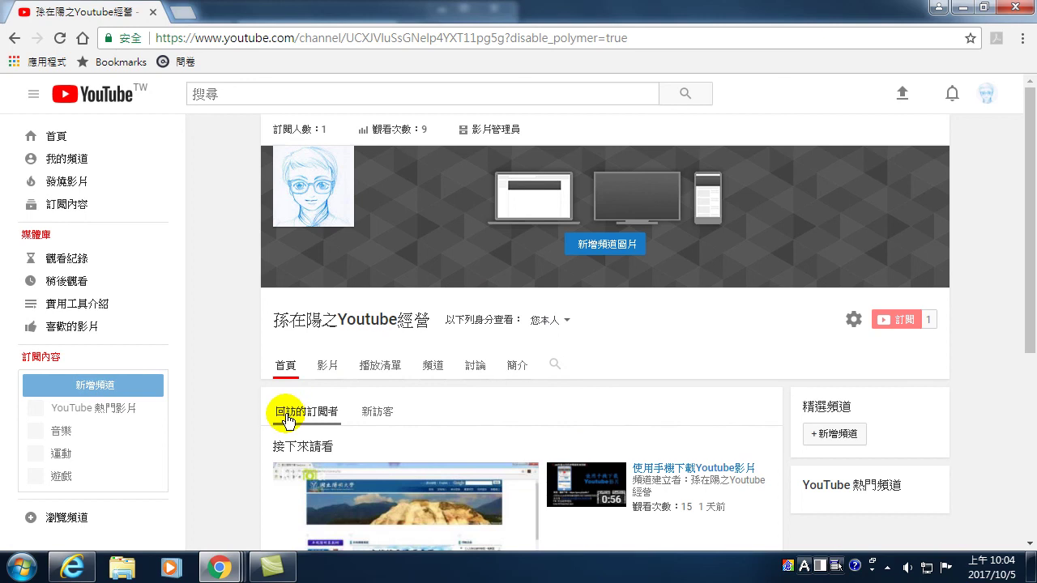
- Preview the 新訪客 trailer panel, then return to the 回訪的訂閱者 video list
scroll(301, 420, "down", 1)
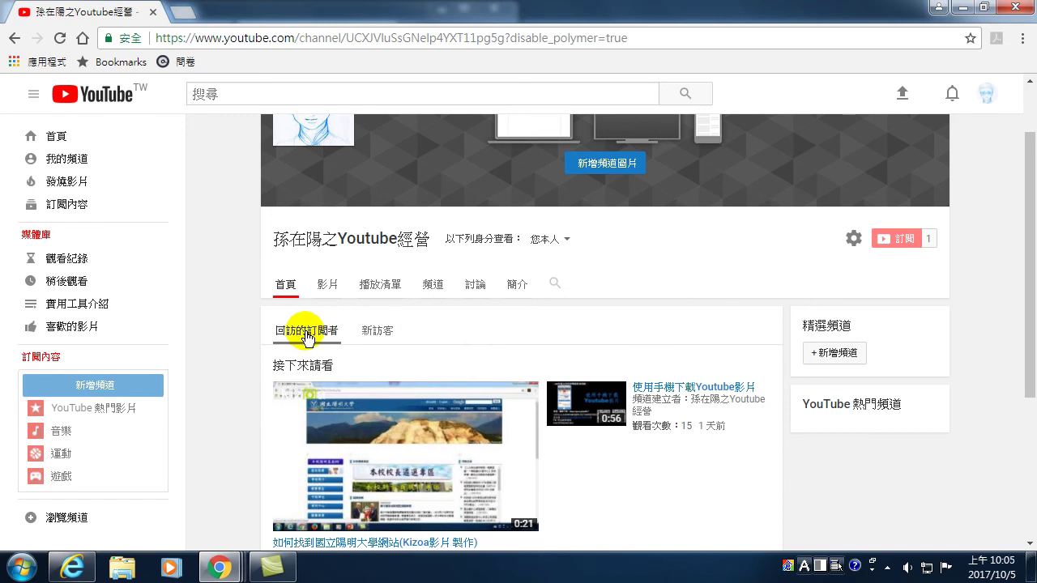
left_click(381, 335)
left_click_drag(379, 332, 354, 333)
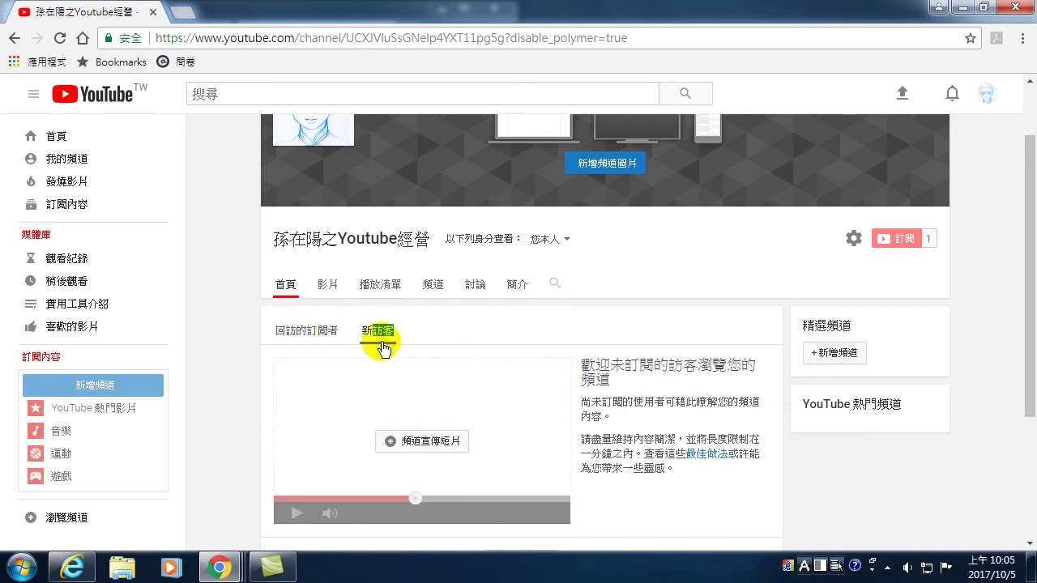
left_click(292, 333)
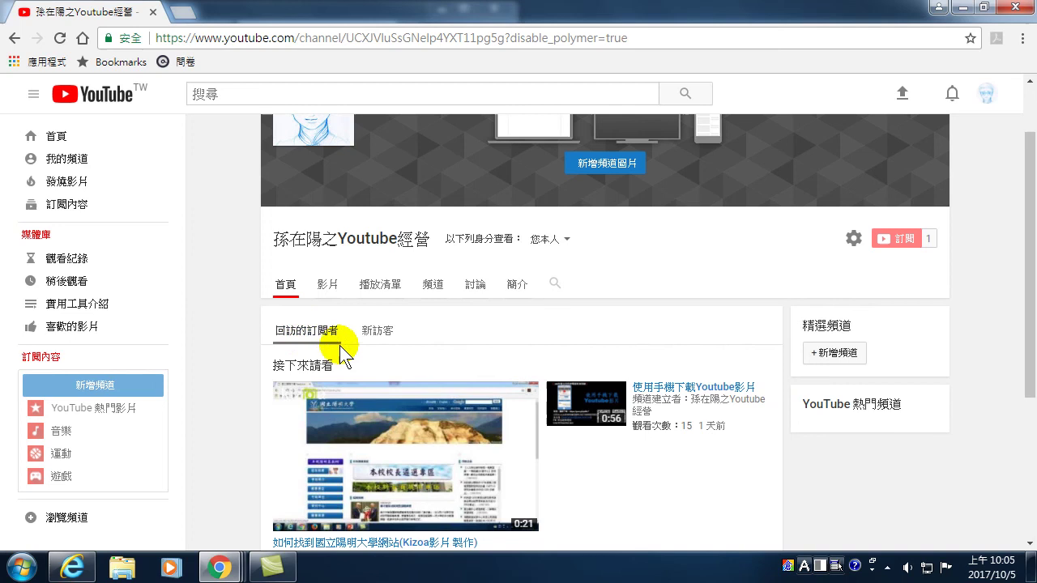
- Open the 接下來請看 featured-content section for editing in the subscriber view
scroll(273, 342, "down", 2)
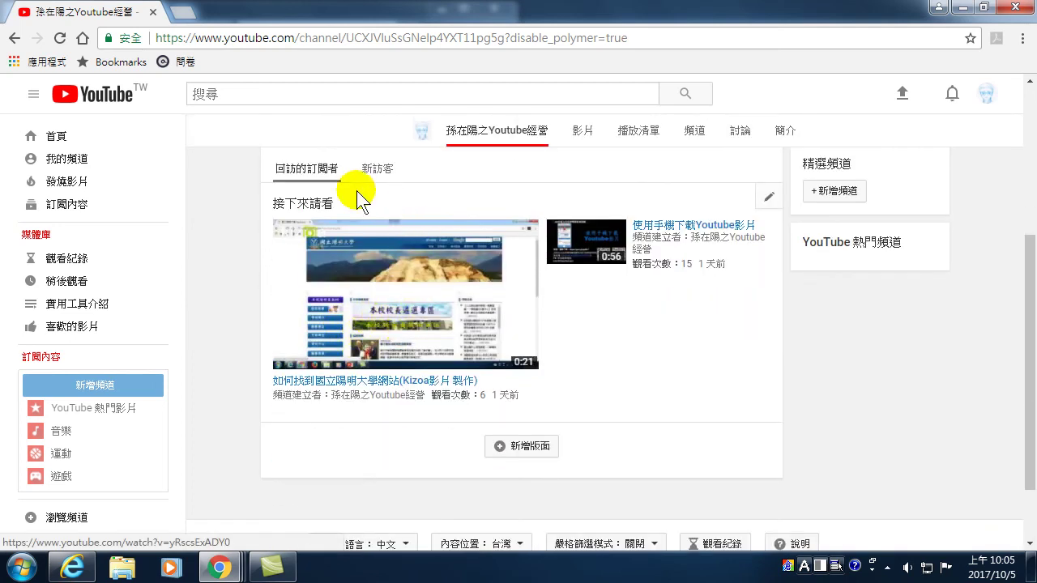
mouse_move(388, 257)
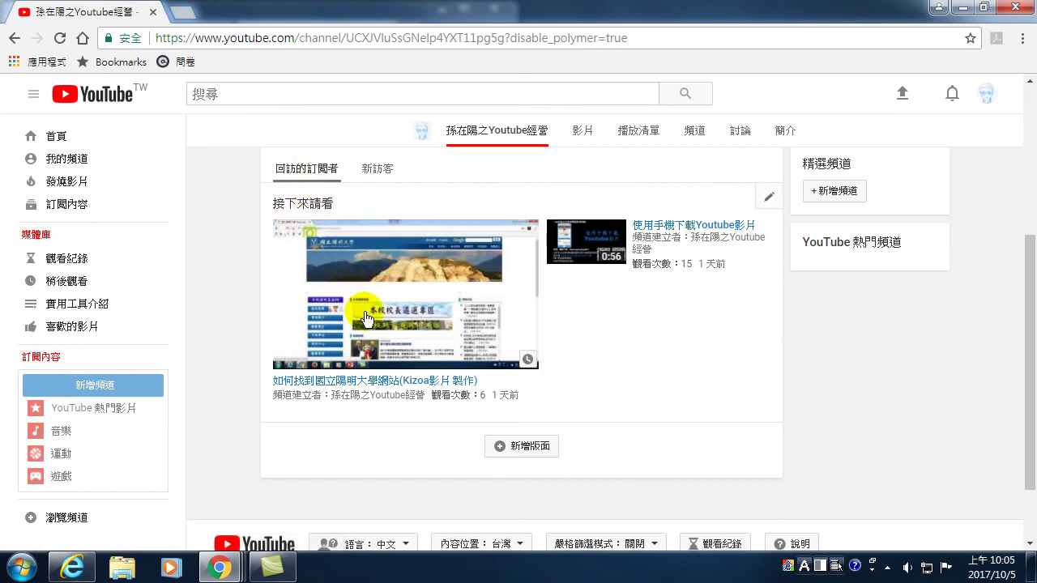
mouse_move(446, 254)
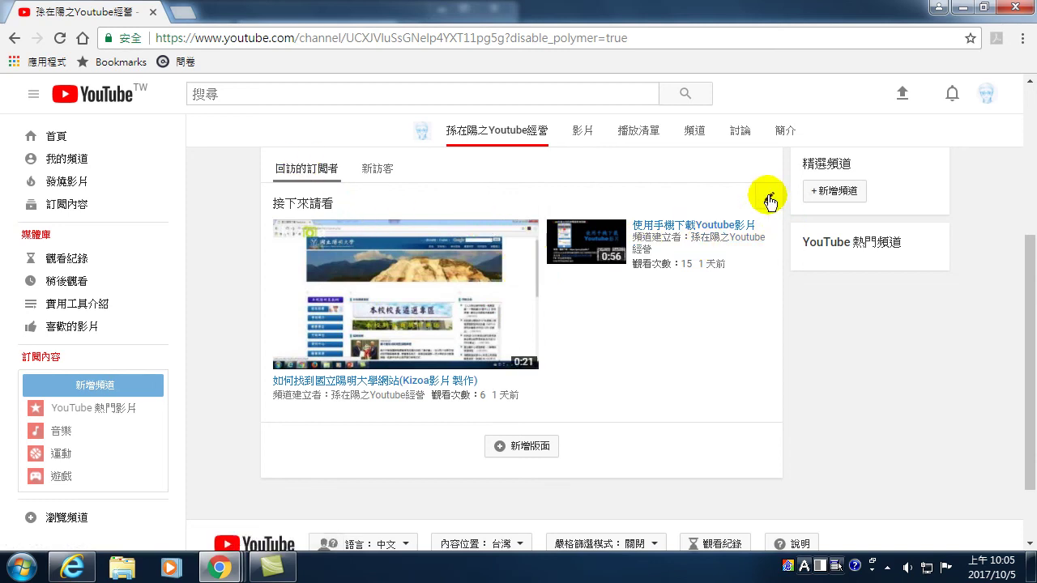
left_click(769, 196)
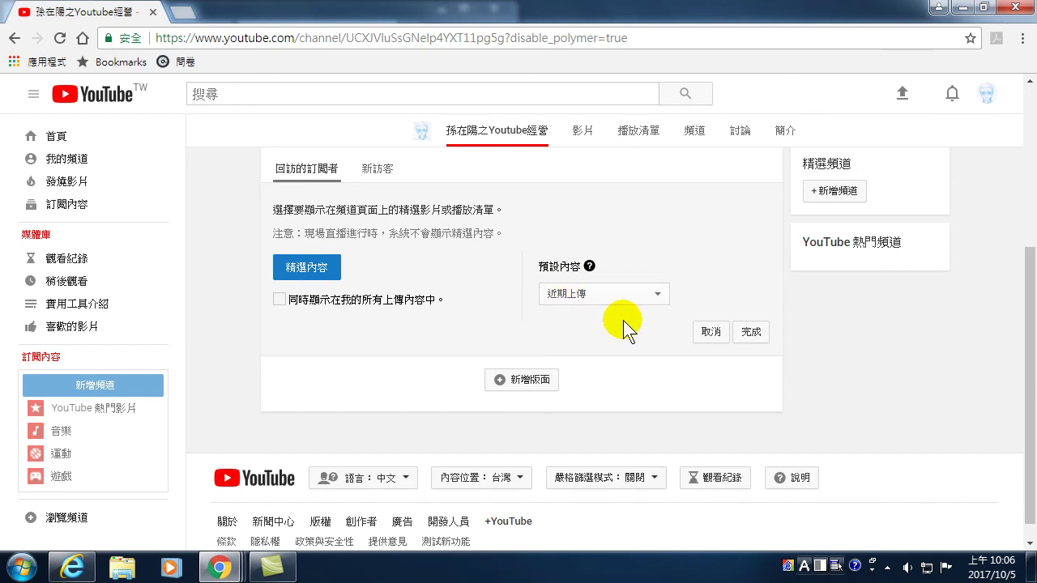
left_click(708, 332)
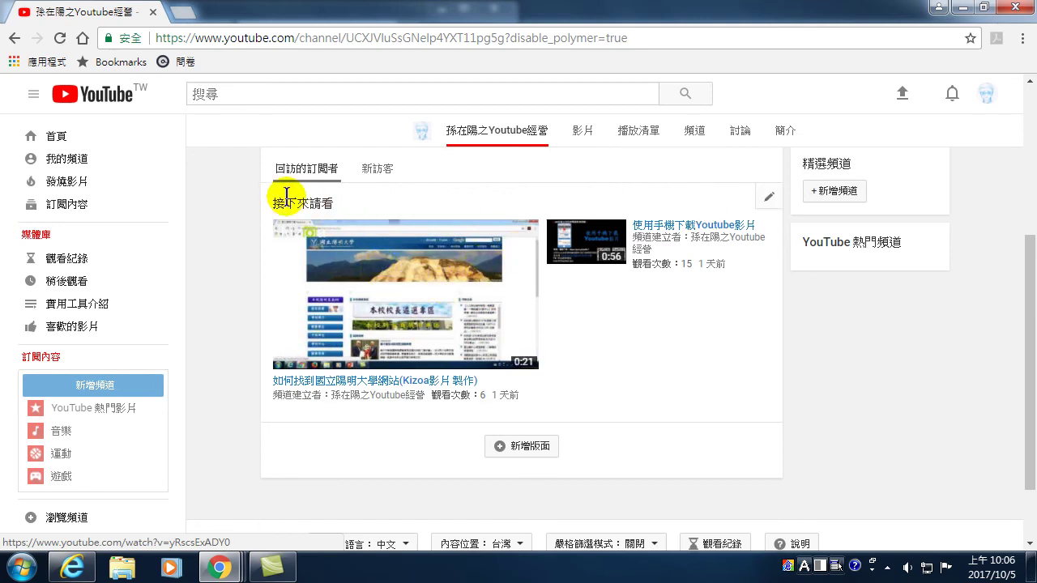
left_click(769, 201)
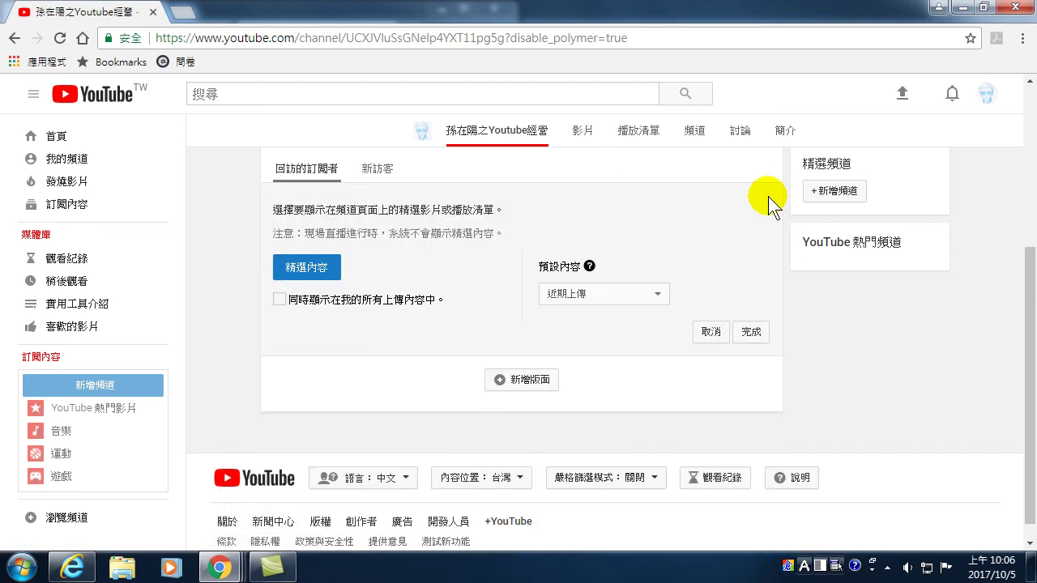
left_click(581, 293)
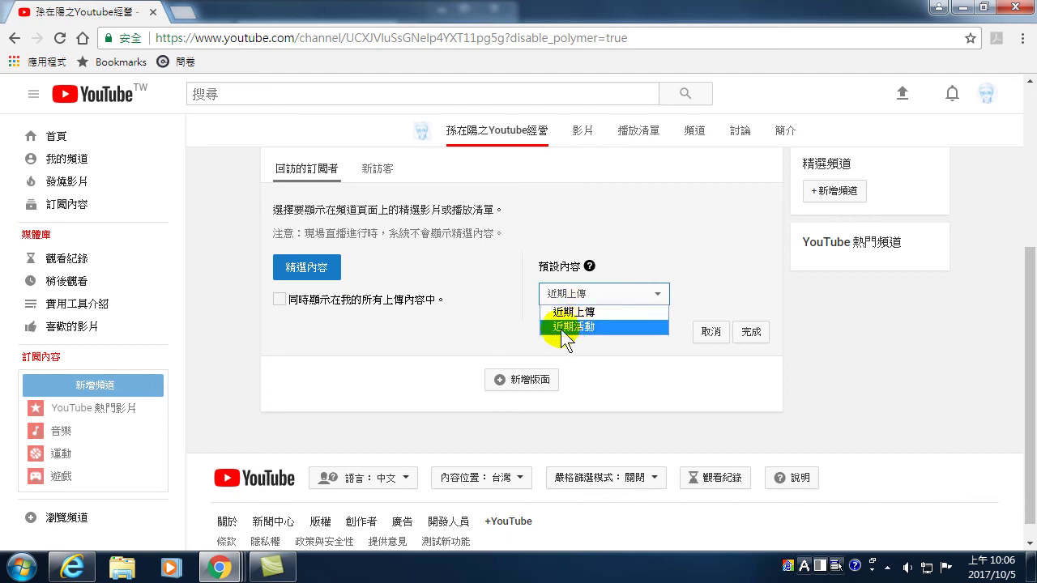
left_click(716, 252)
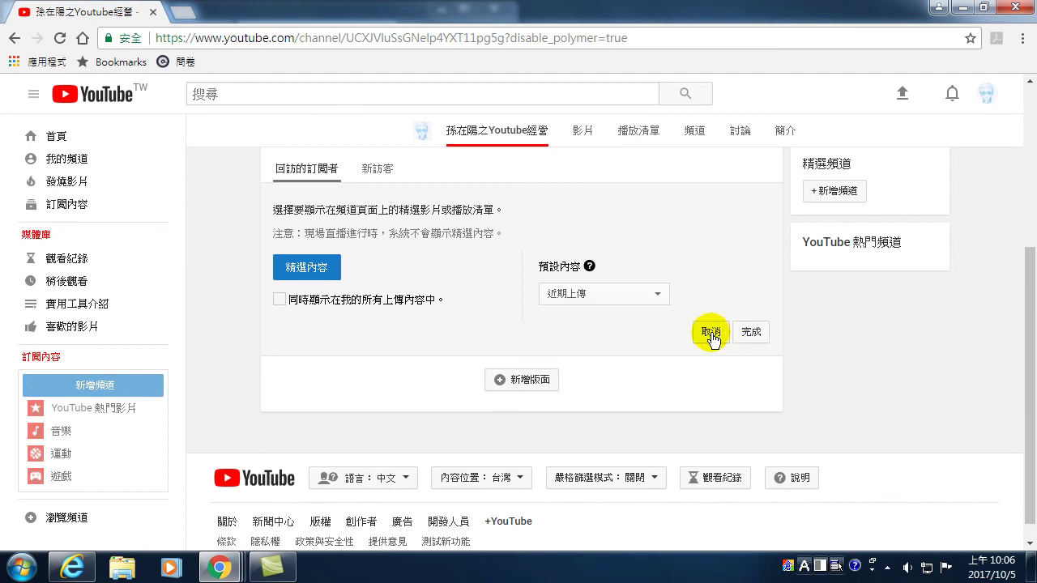
left_click(710, 333)
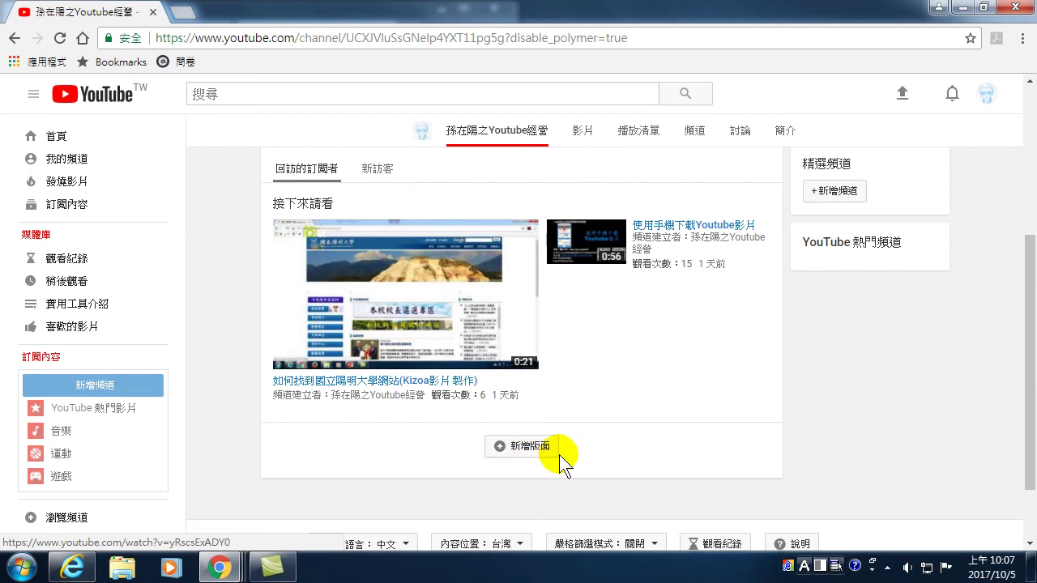
- Snap Chrome onto the right half of the screen beside Internet Explorer
double_click(347, 19)
left_click_drag(527, 27, 539, 5)
left_click_drag(876, 6, 1036, 162)
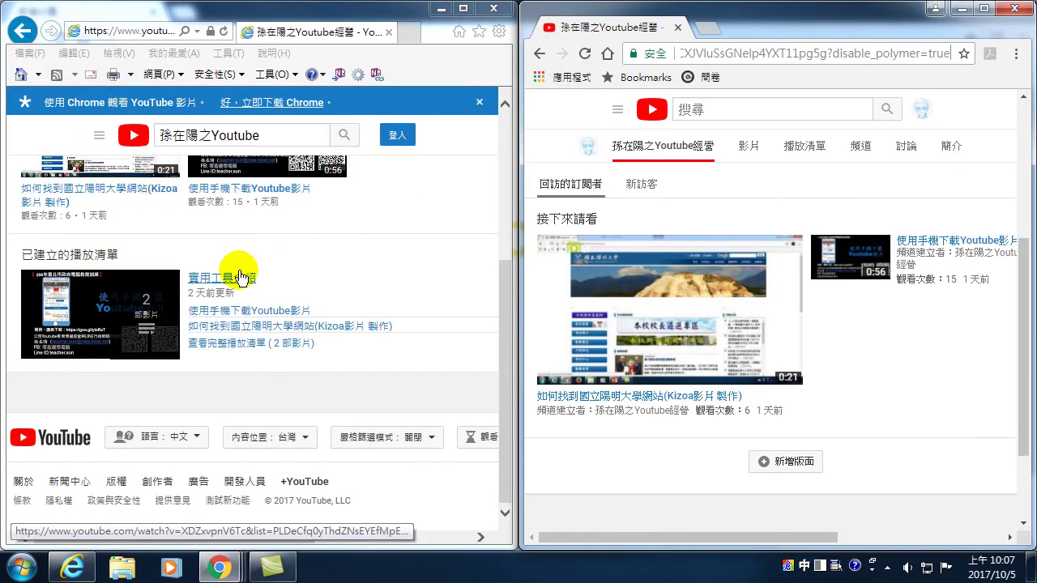
left_click_drag(509, 344, 505, 340)
scroll(35, 292, "up", 2)
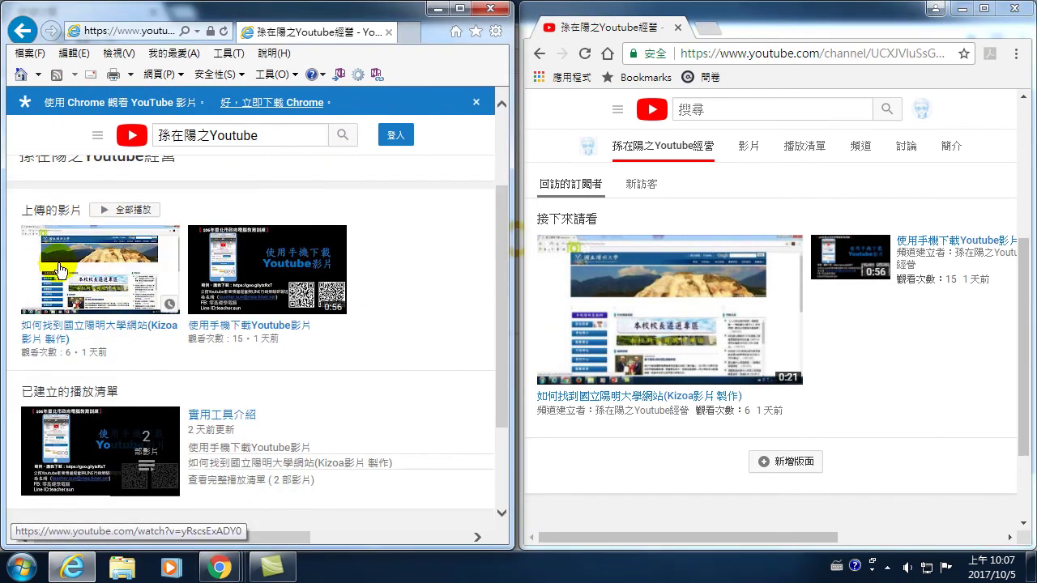
- Start a new channel-home section showing 上傳 videos, then maximize Chrome again
left_click(793, 464)
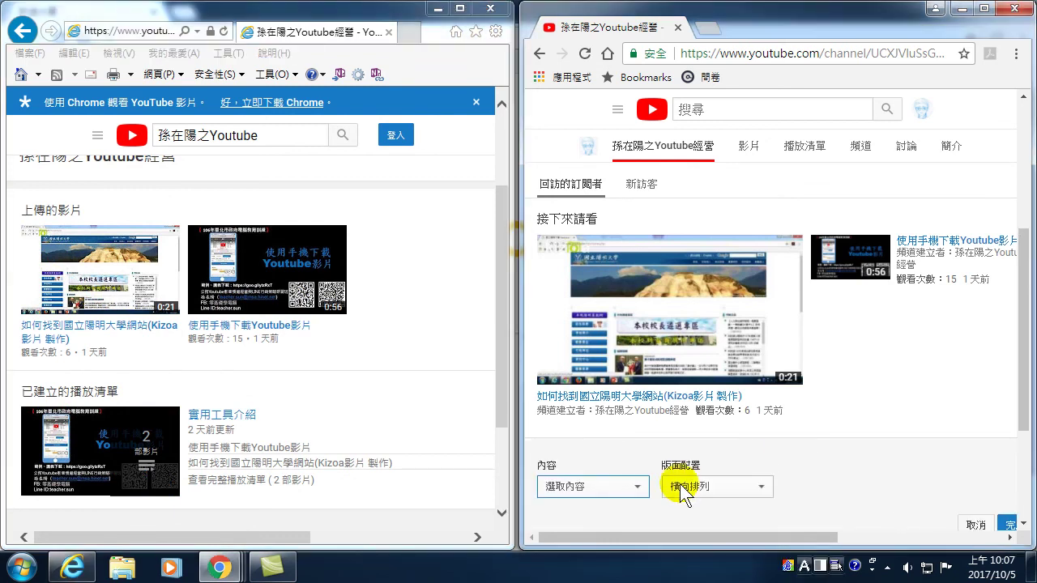
scroll(669, 432, "down", 1)
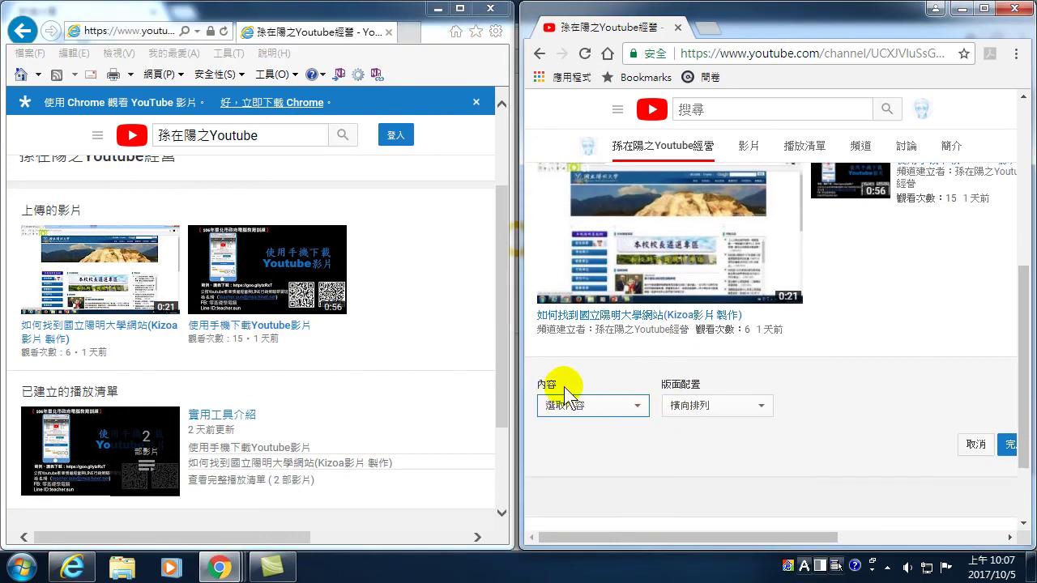
left_click(576, 404)
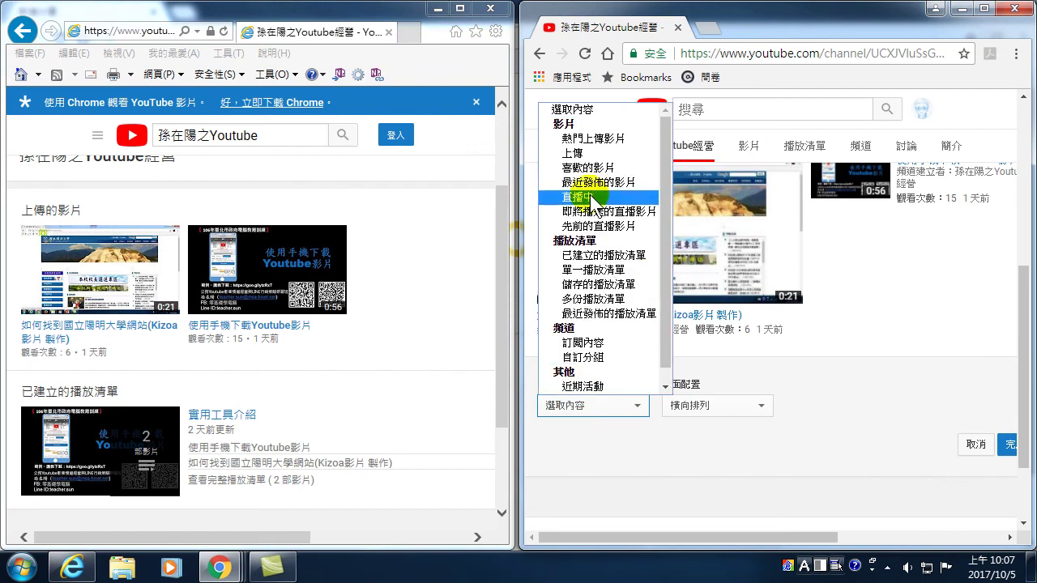
mouse_move(95, 211)
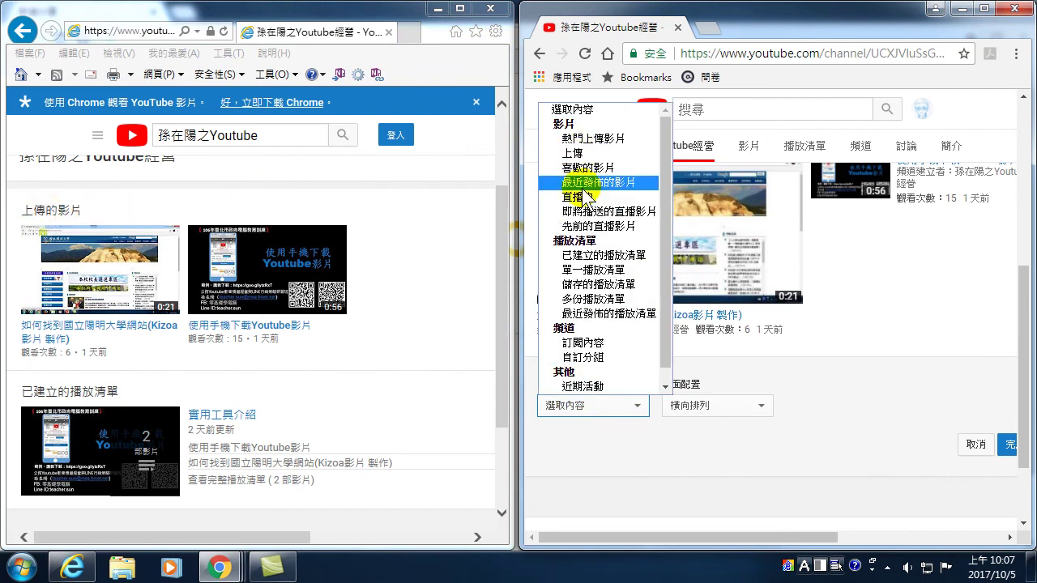
left_click(575, 153)
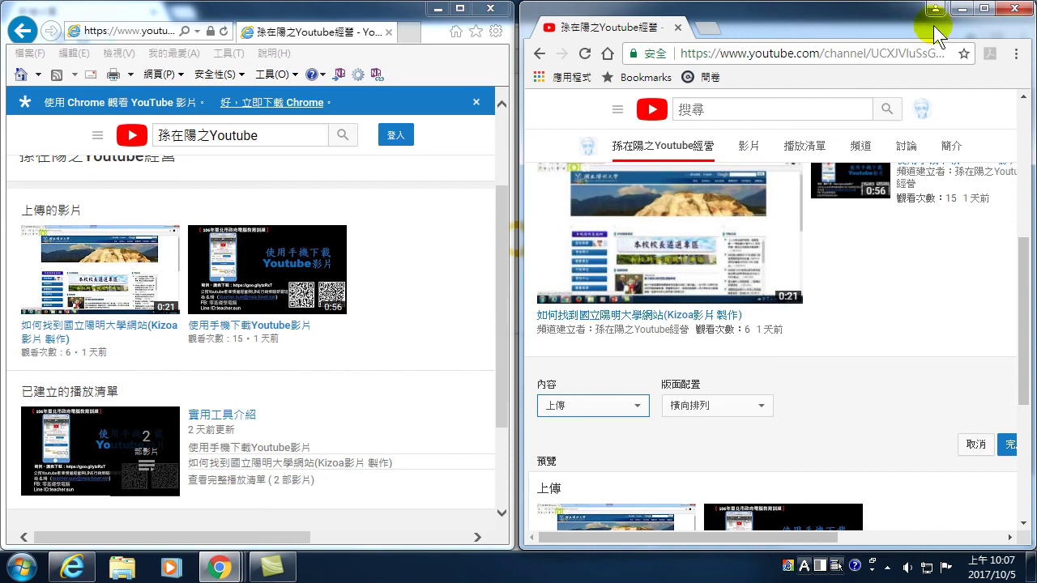
left_click(984, 8)
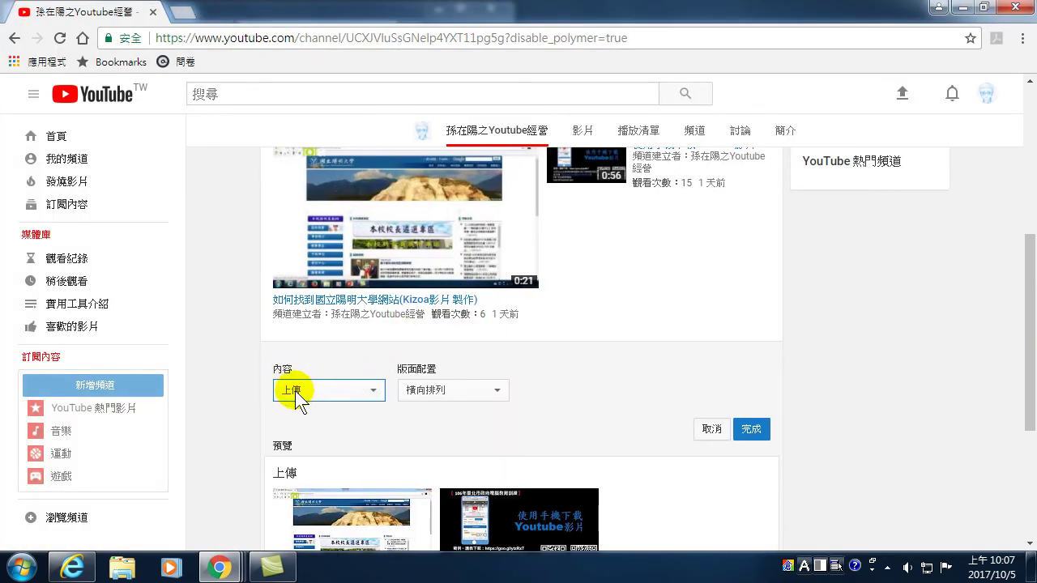
- Confirm 上傳 content with 橫向排列 layout for the new shelf and save it with 完成
left_click(376, 391)
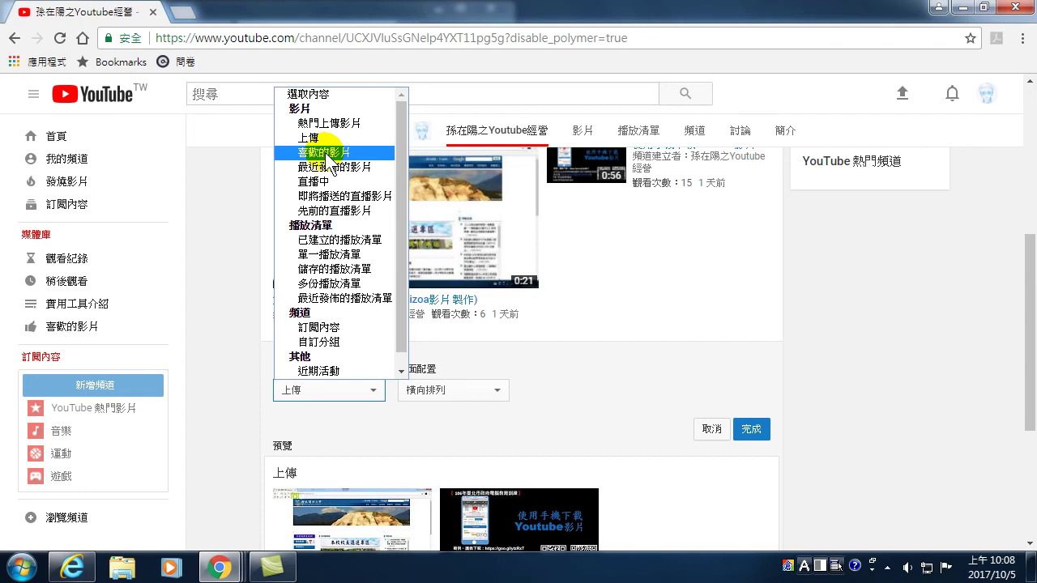
left_click(347, 392)
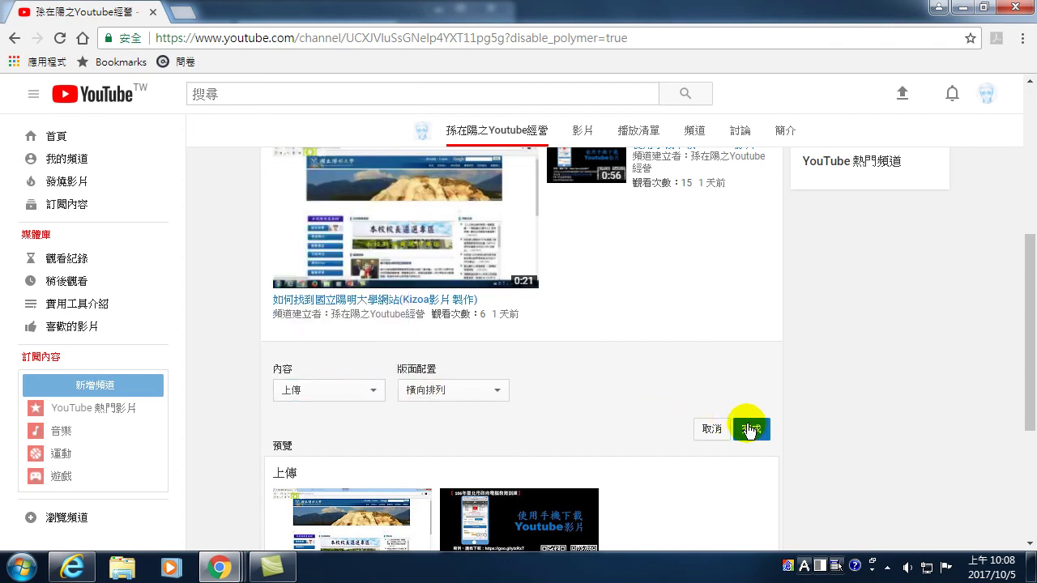
left_click(453, 390)
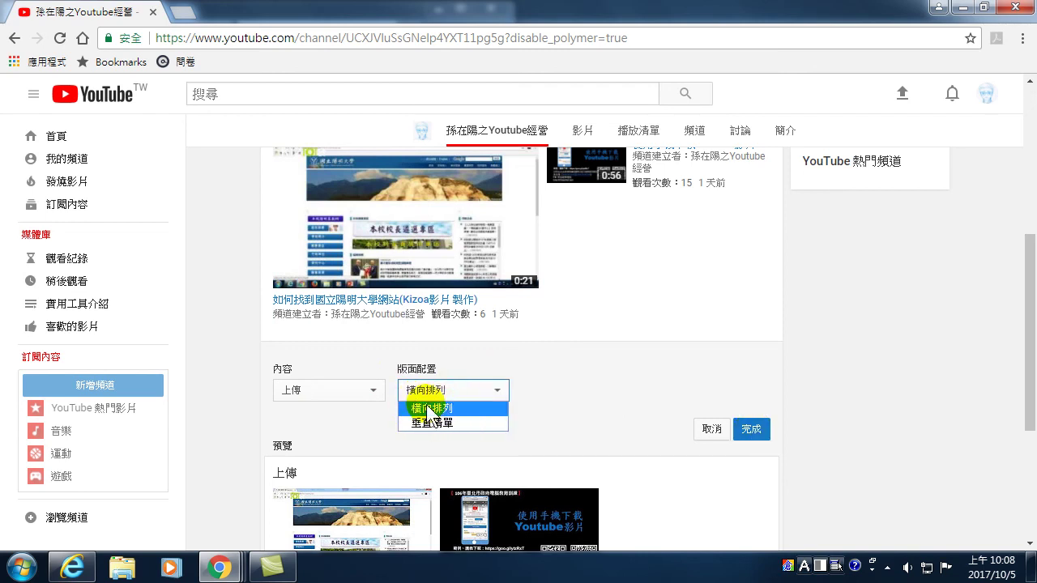
left_click(668, 381)
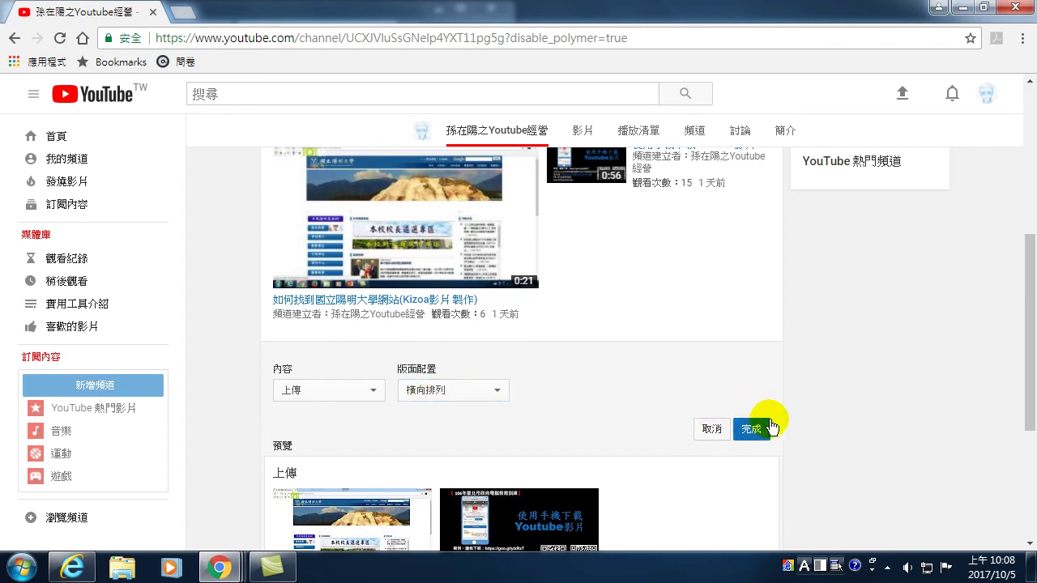
left_click(709, 429)
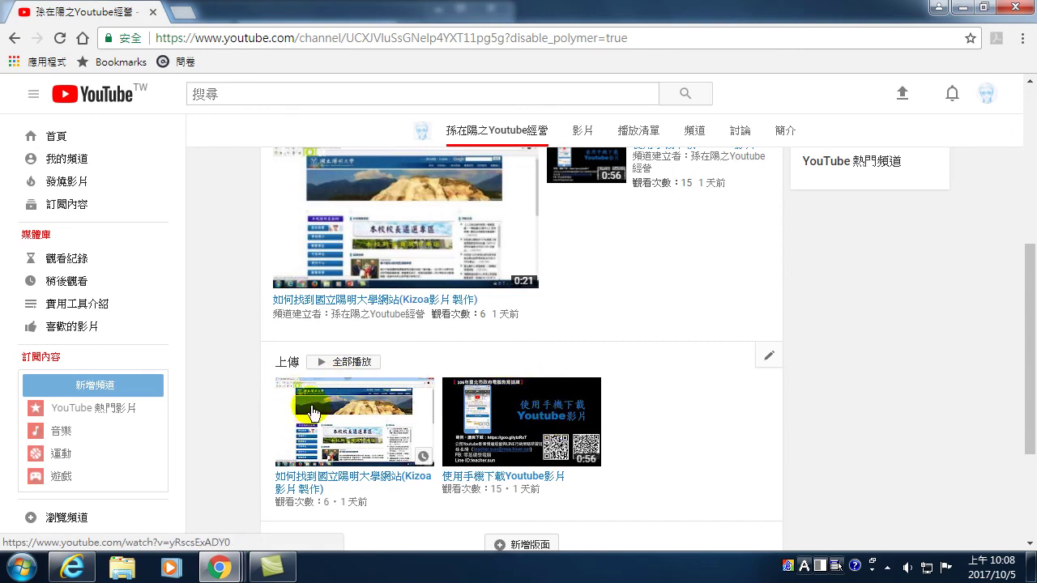
- Check the channel page in Internet Explorer, then return to Chrome
scroll(516, 422, "down", 2)
scroll(515, 422, "down", 1)
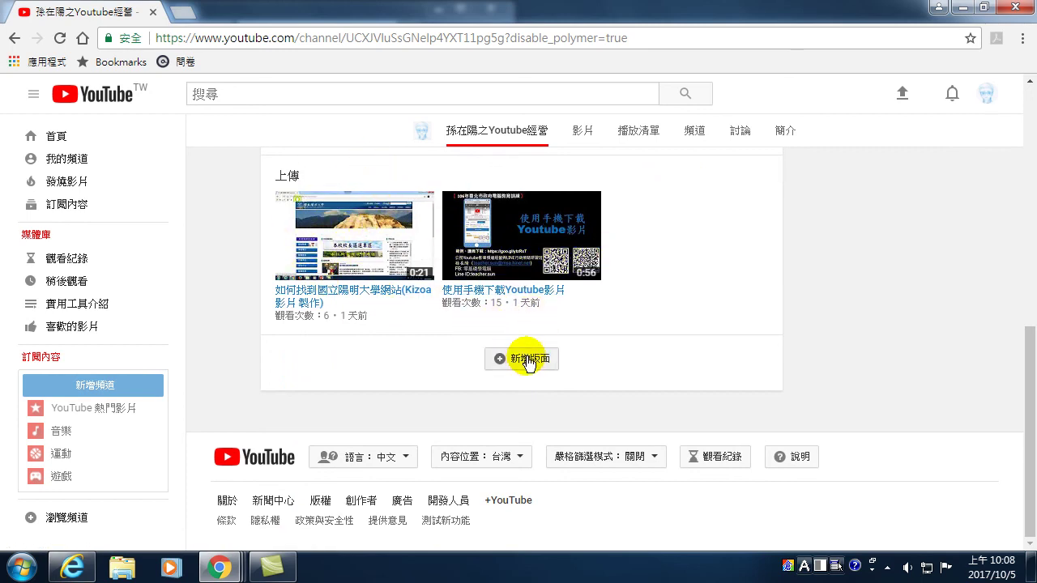
left_click(72, 567)
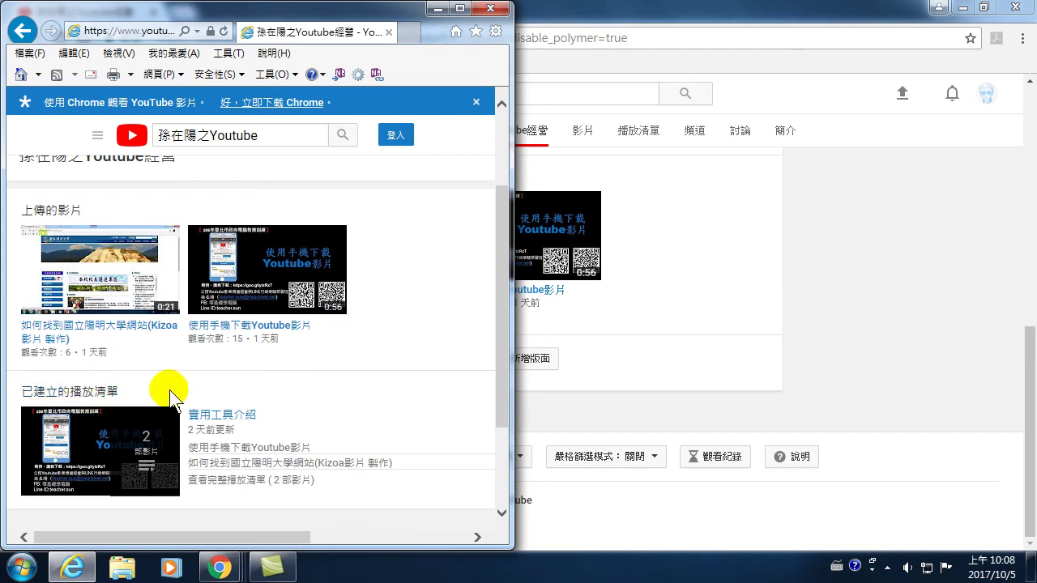
left_click(654, 433)
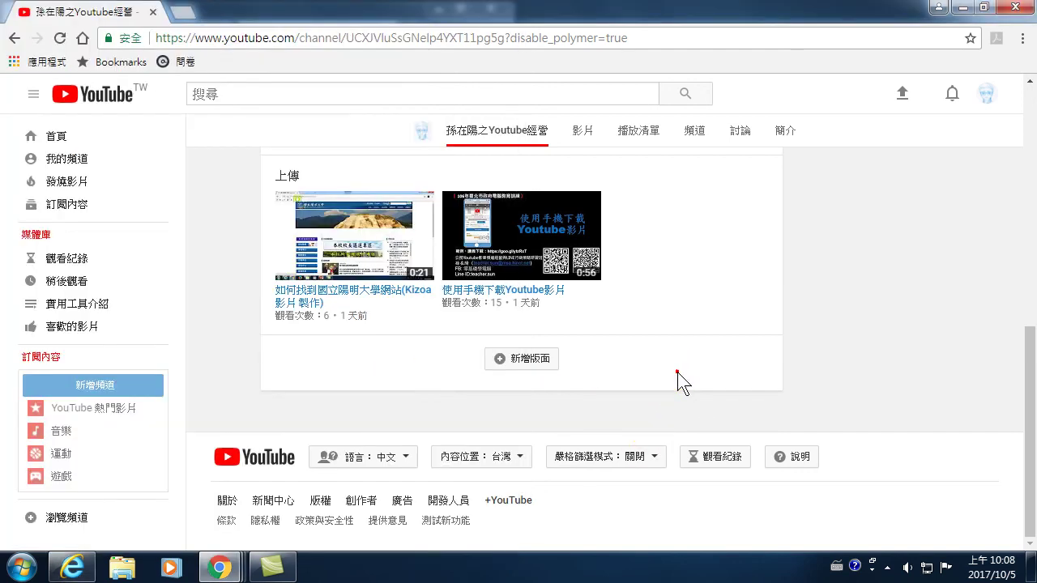
- Add a 已建立的播放清單 section in 橫向排列 layout and save it with 完成
left_click(523, 362)
left_click(365, 383)
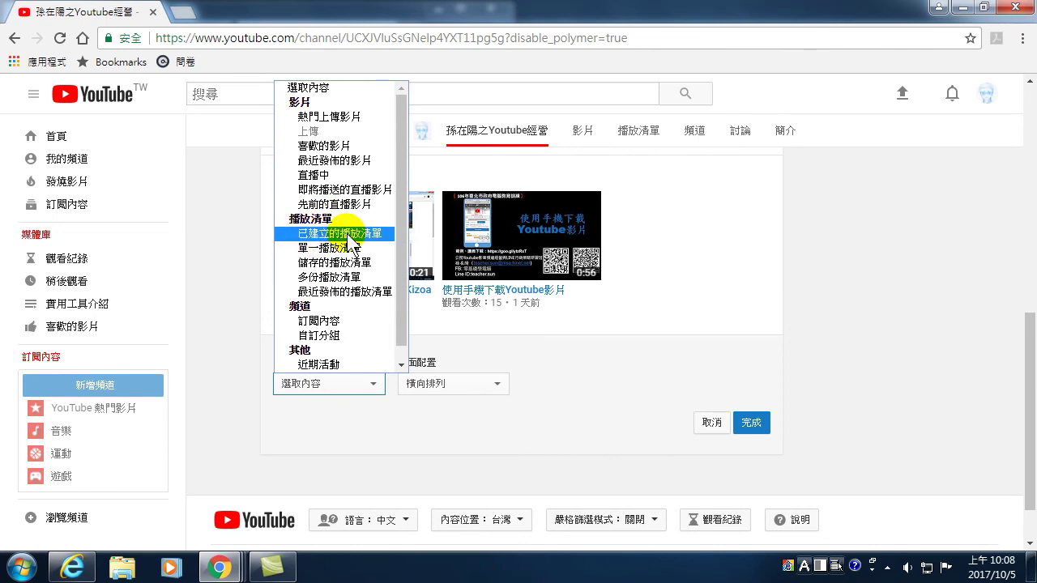
left_click(347, 237)
left_click(443, 383)
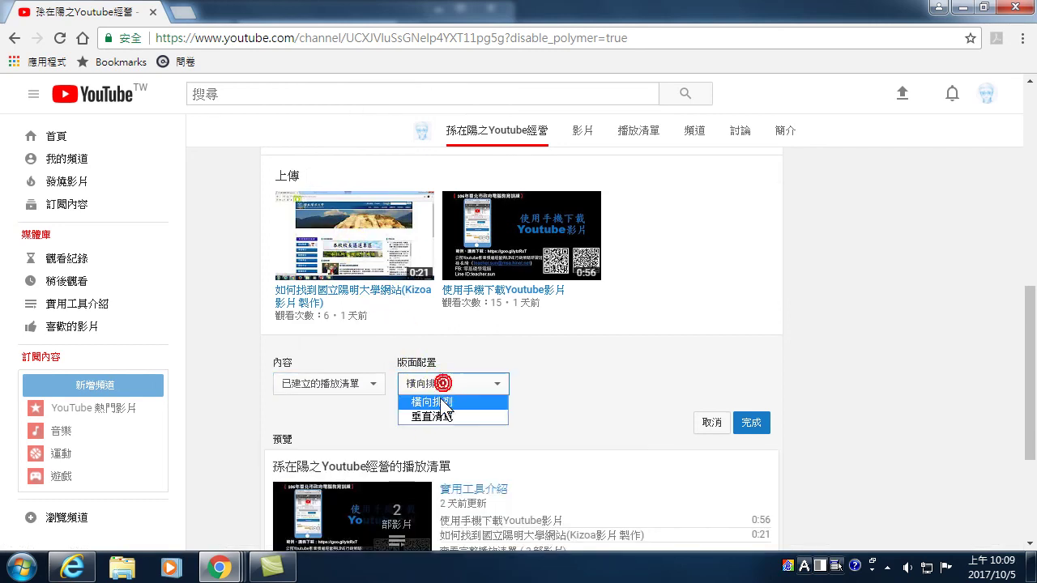
left_click(426, 402)
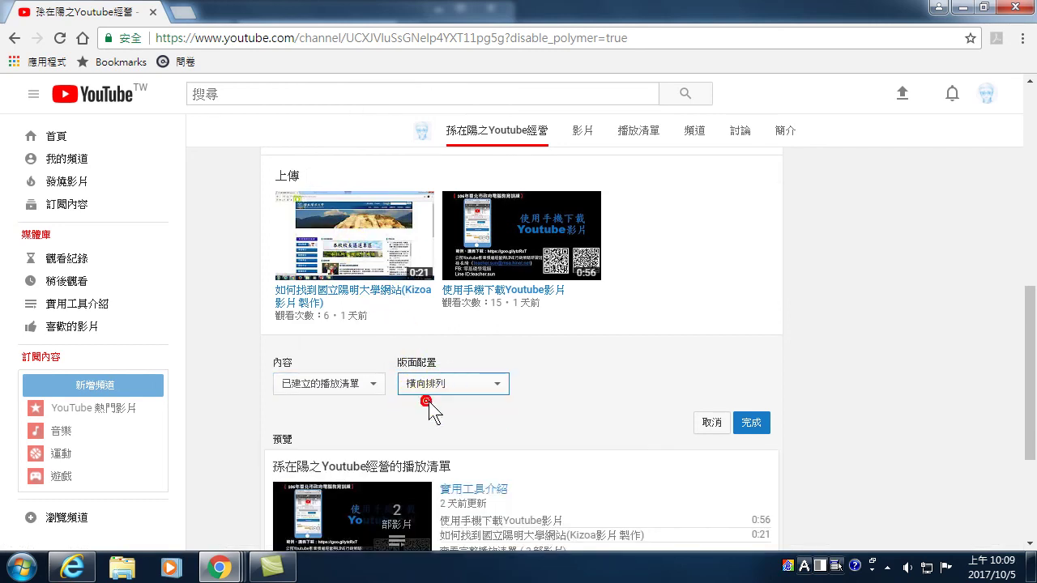
left_click(567, 389)
scroll(572, 395, "down", 3)
mouse_move(357, 310)
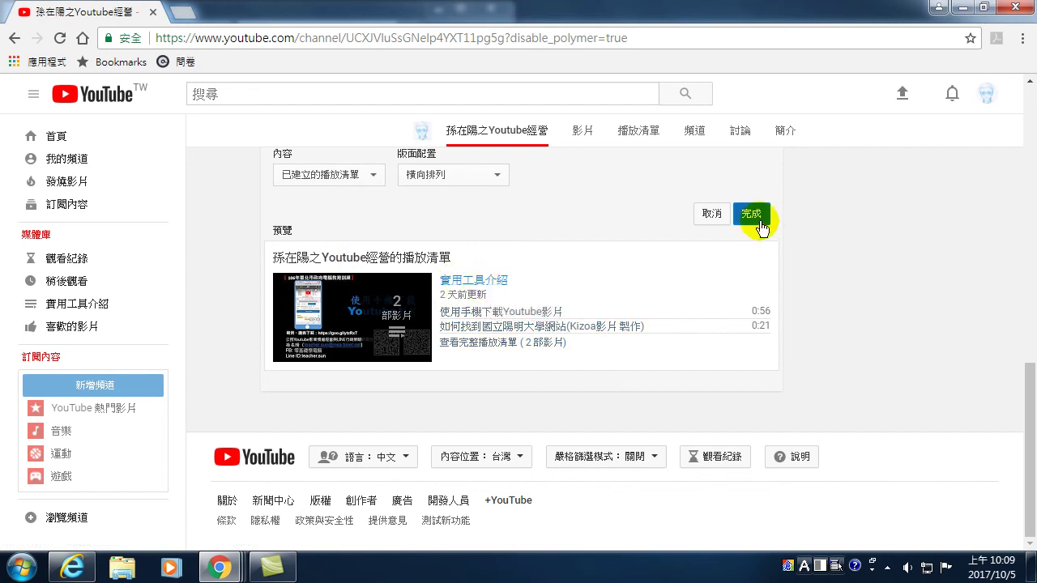
scroll(490, 295, "up", 2)
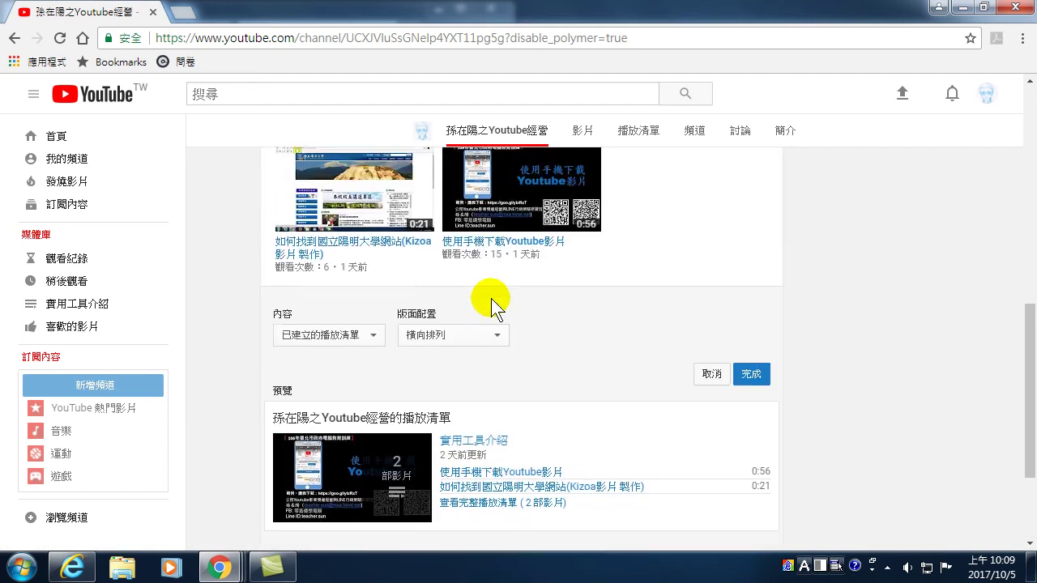
left_click(754, 376)
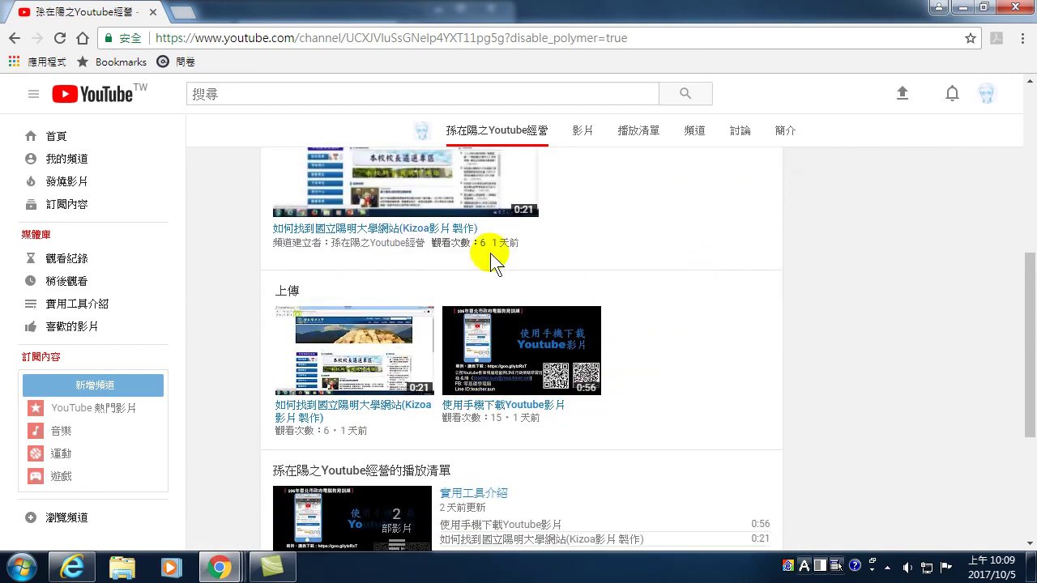
- Switch the channel home to the 新訪客 view
scroll(559, 380, "down", 3)
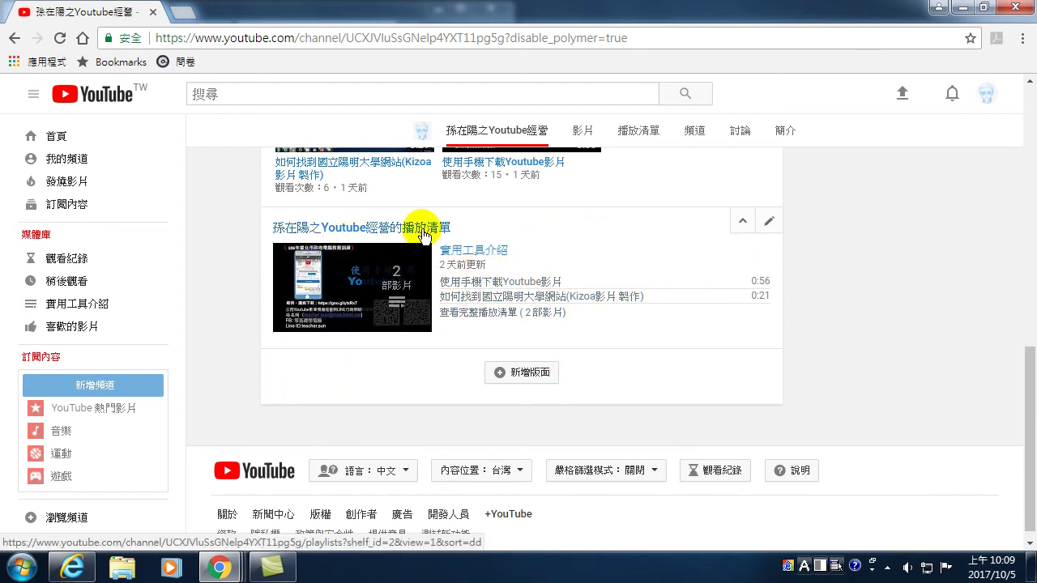
scroll(616, 308, "up", 10)
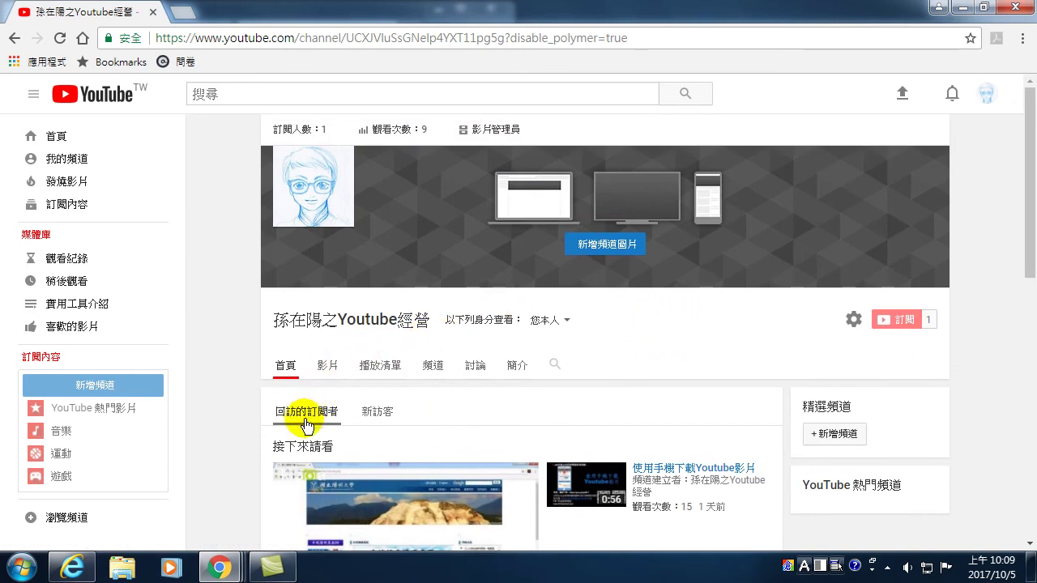
left_click(376, 415)
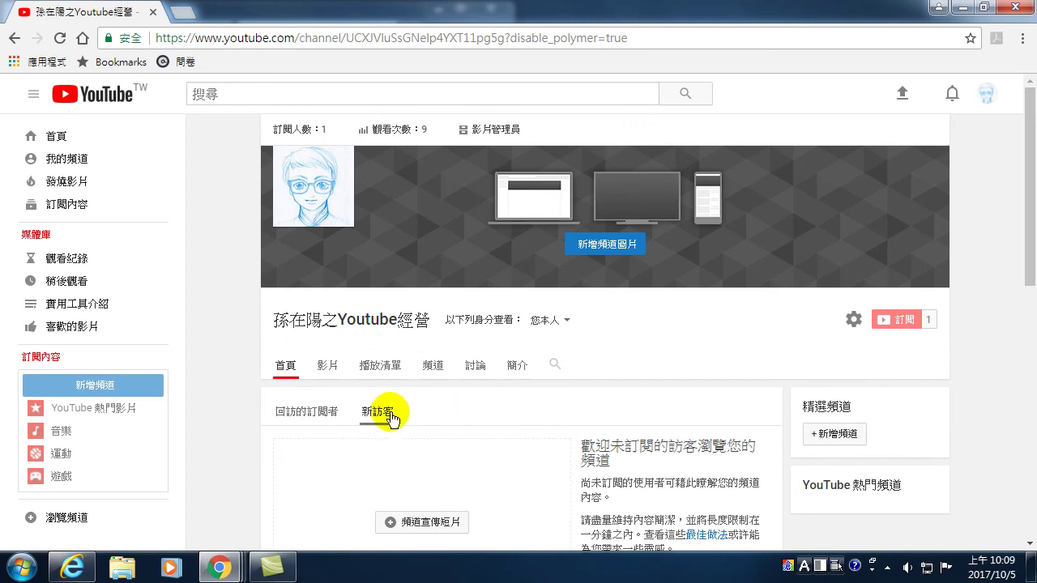
- Scroll through the new-visitor home's trailer slot, 上傳 shelf and playlist section
scroll(405, 422, "down", 4)
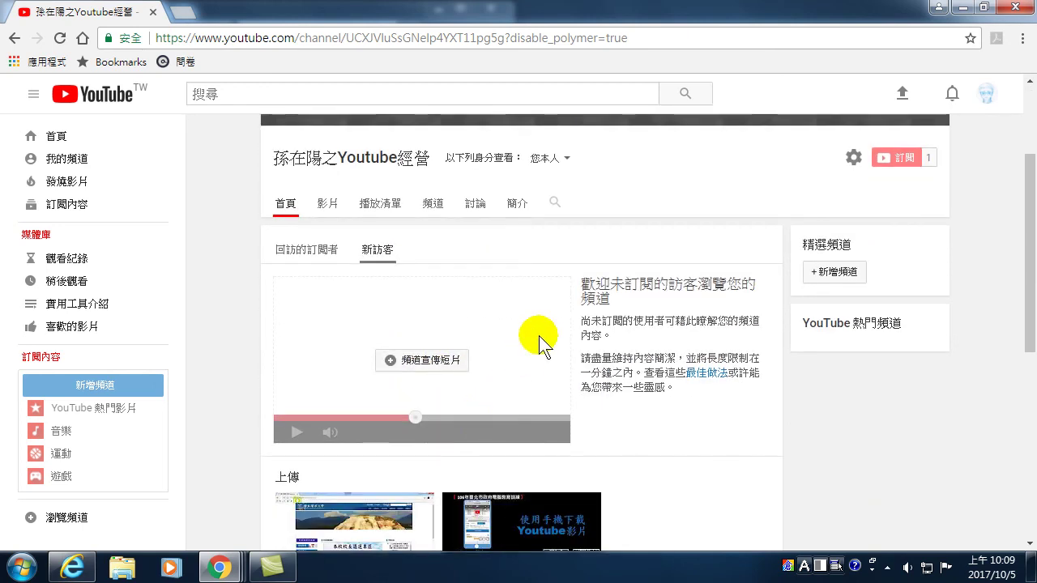
scroll(528, 359, "down", 2)
scroll(417, 267, "up", 1)
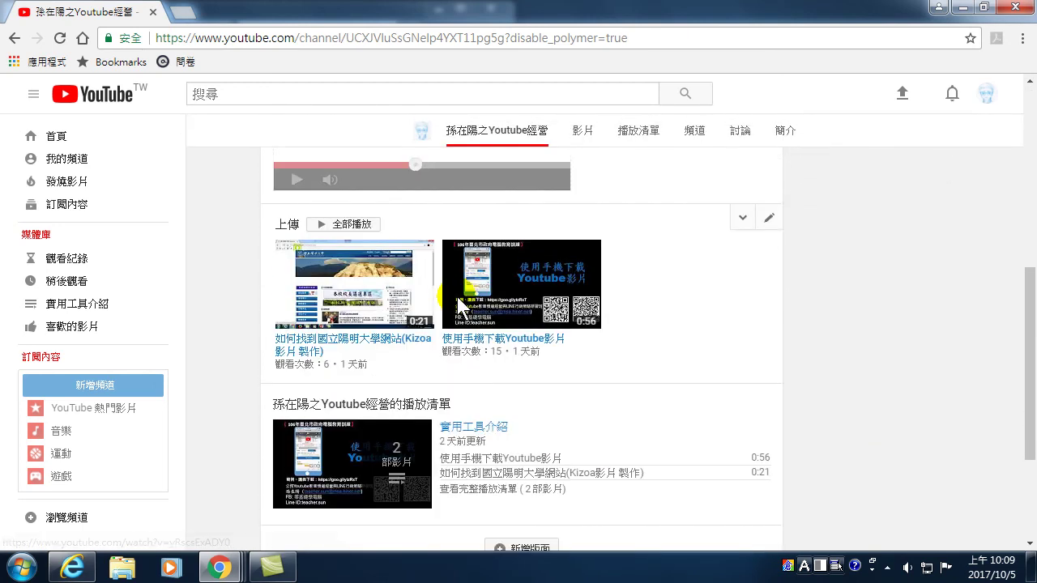
scroll(446, 365, "down", 2)
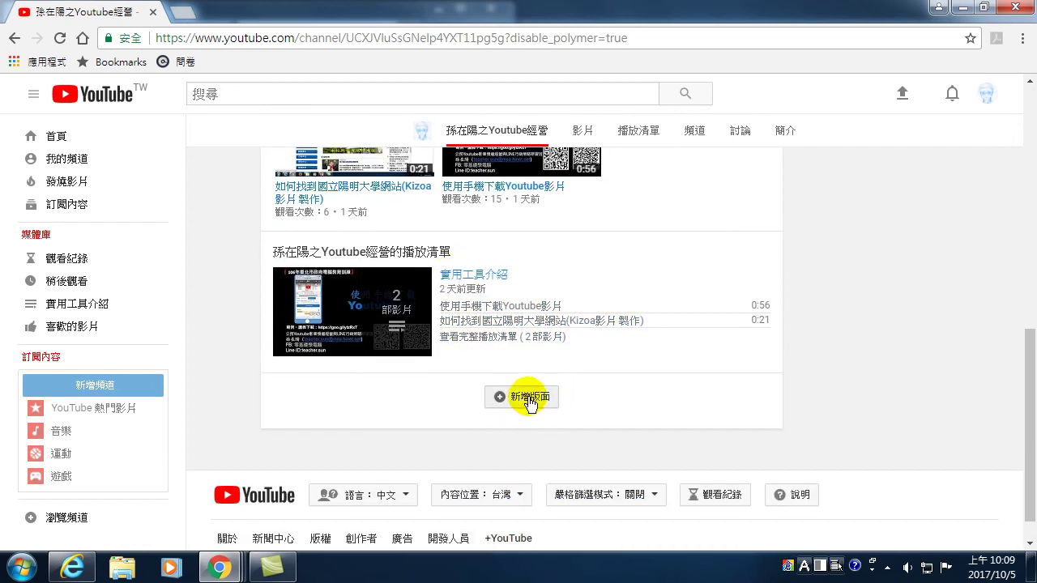
scroll(530, 438, "up", 3)
mouse_move(419, 411)
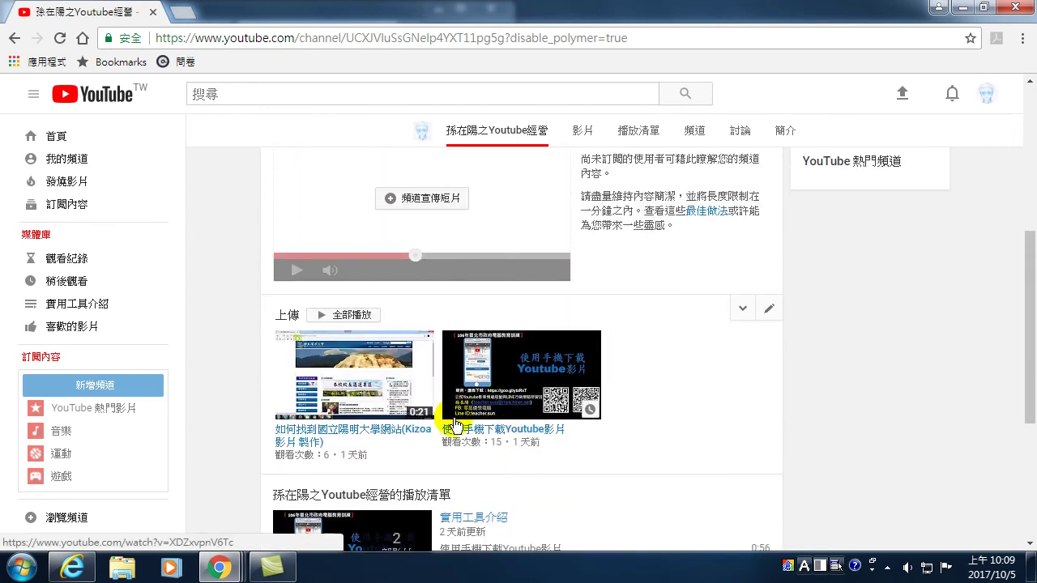
mouse_move(500, 399)
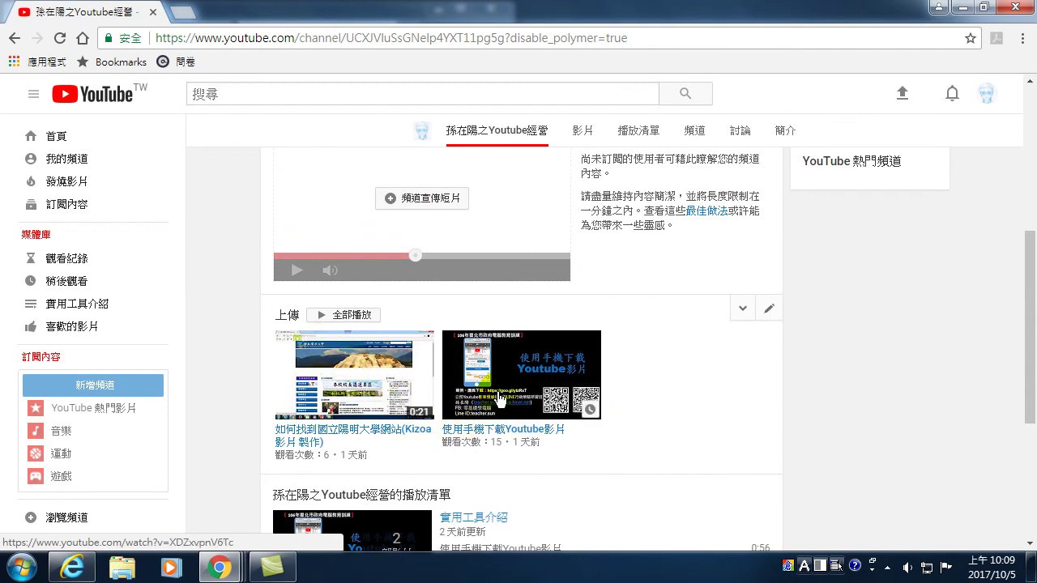
scroll(556, 456, "down", 3)
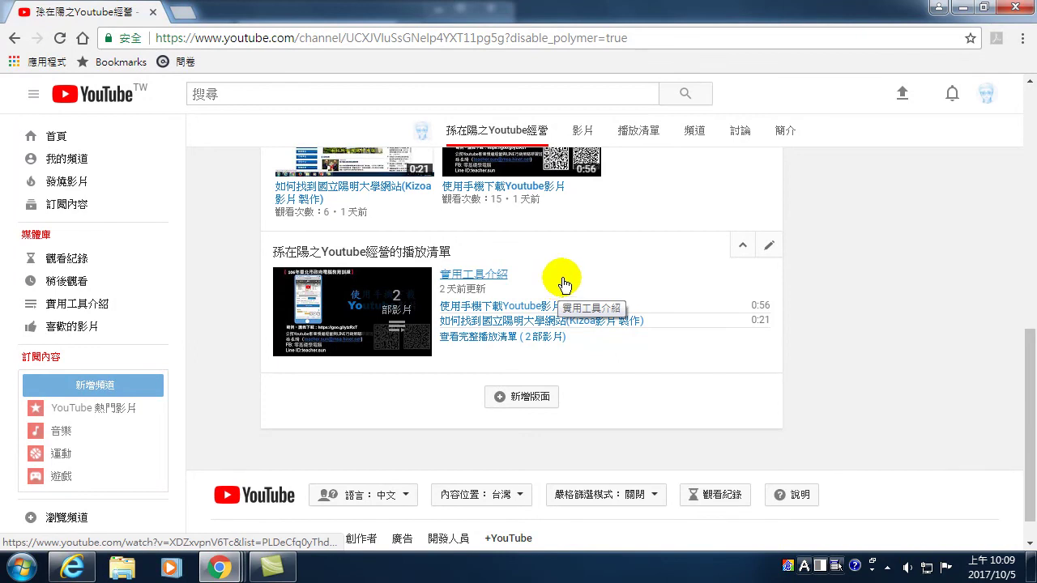
scroll(536, 245, "up", 5)
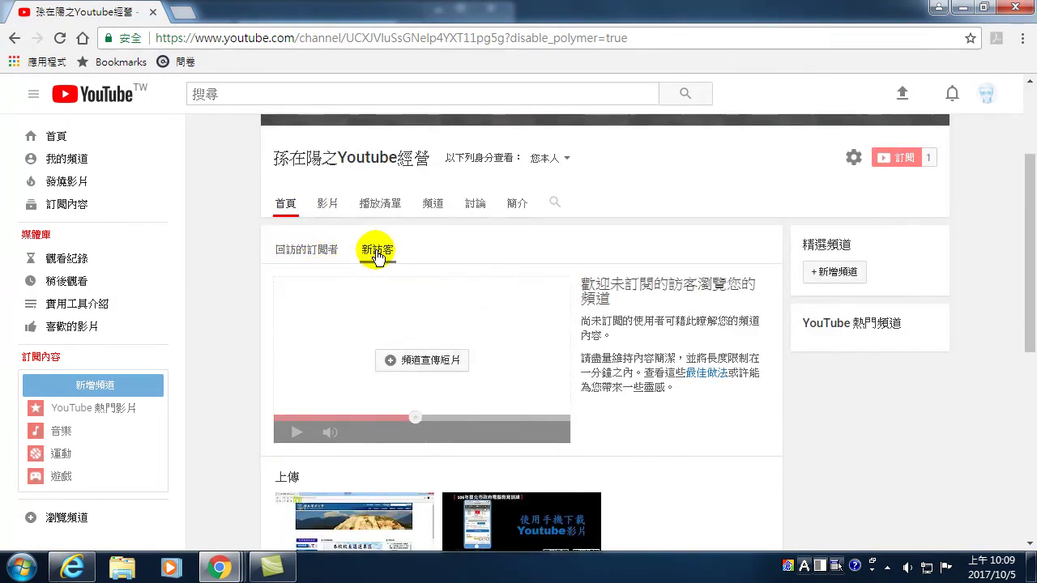
scroll(398, 288, "down", 3)
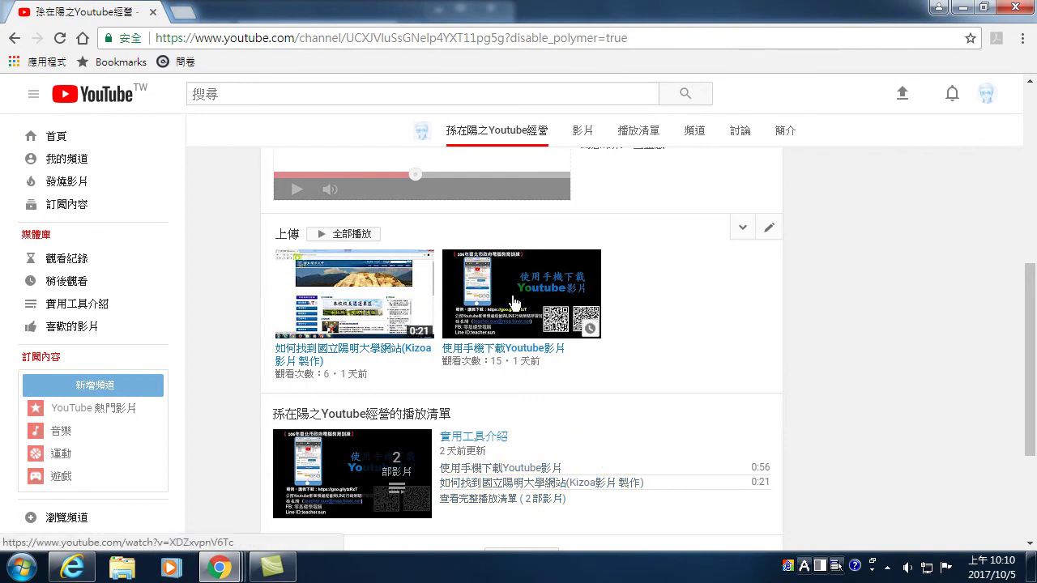
scroll(972, 122, "up", 10)
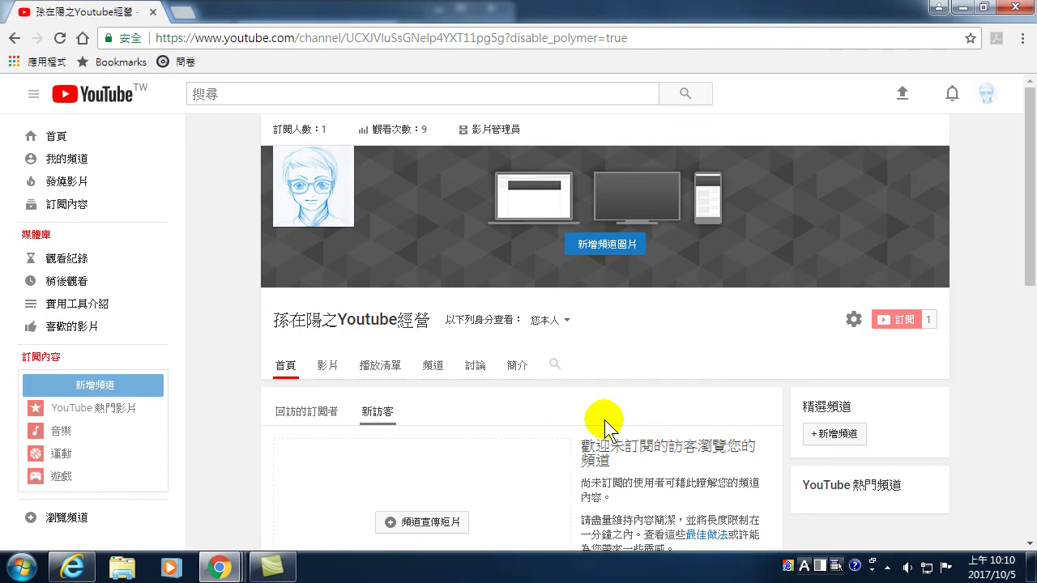
scroll(720, 430, "down", 4)
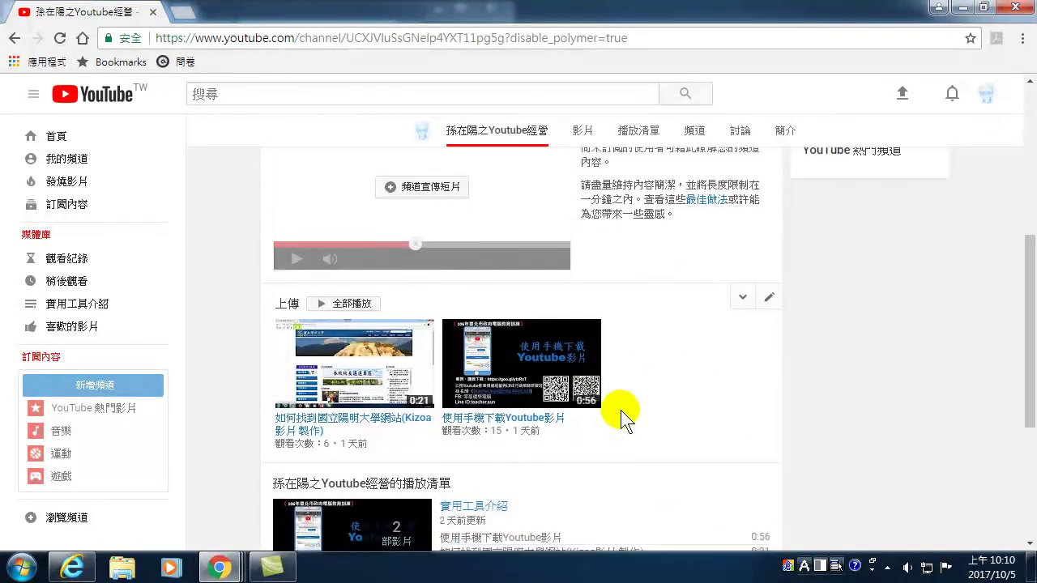
scroll(620, 418, "down", 3)
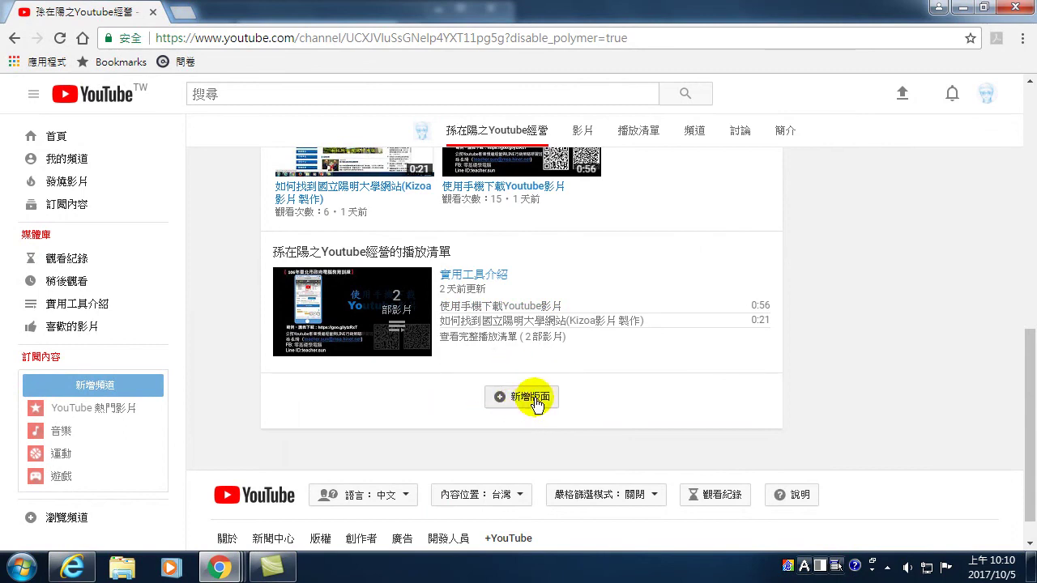
scroll(438, 291, "up", 6)
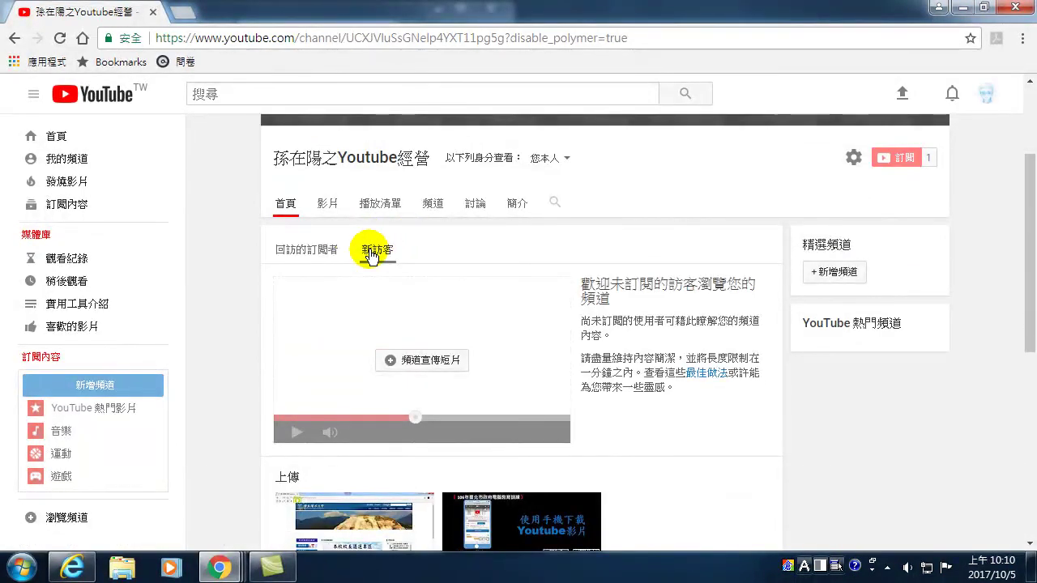
scroll(370, 267, "down", 6)
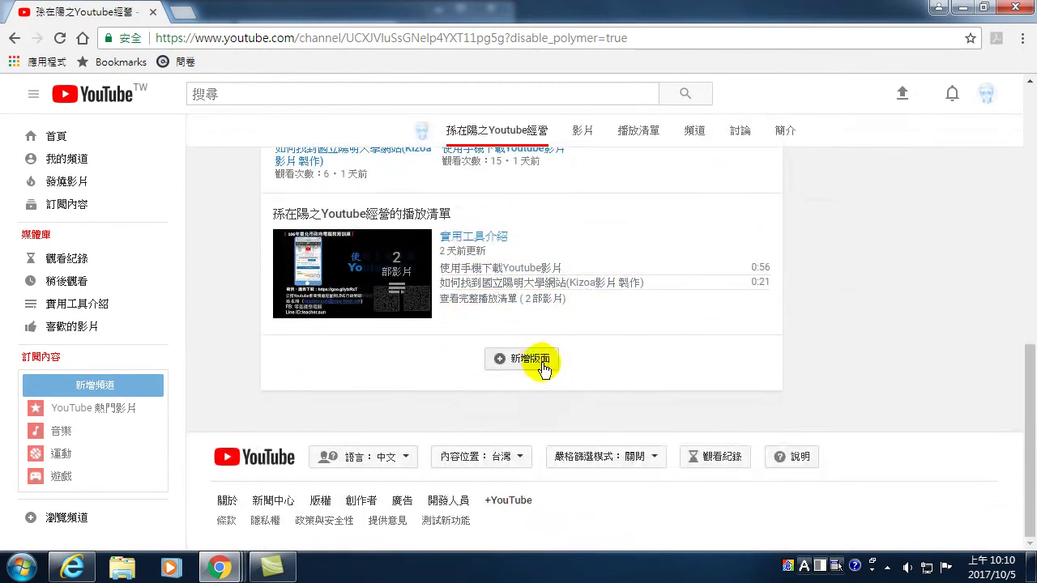
- Start another section below the playlists, cancel it with 取消, and scroll back to the banner
left_click(534, 365)
left_click(375, 388)
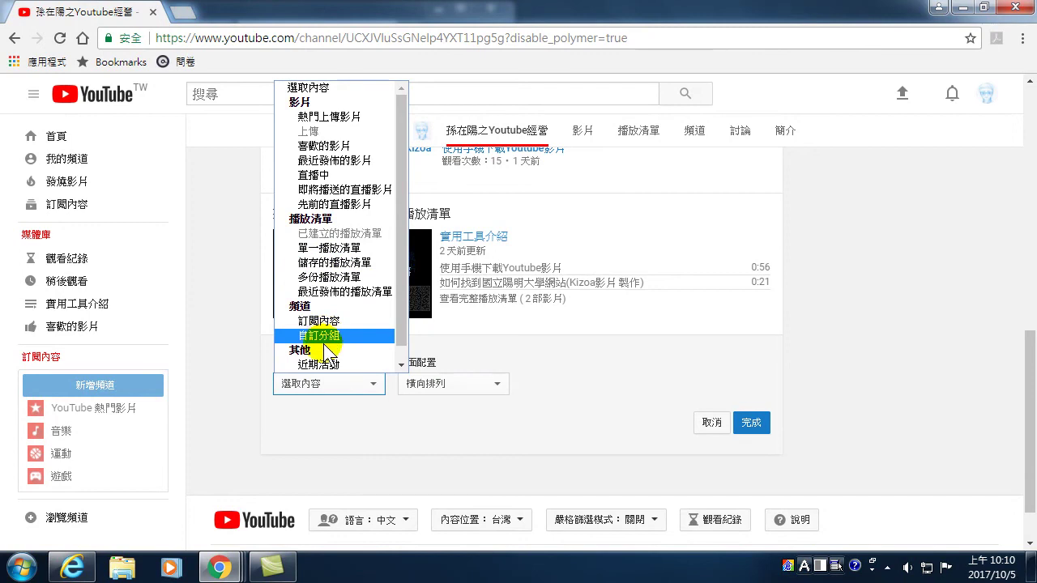
left_click(317, 438)
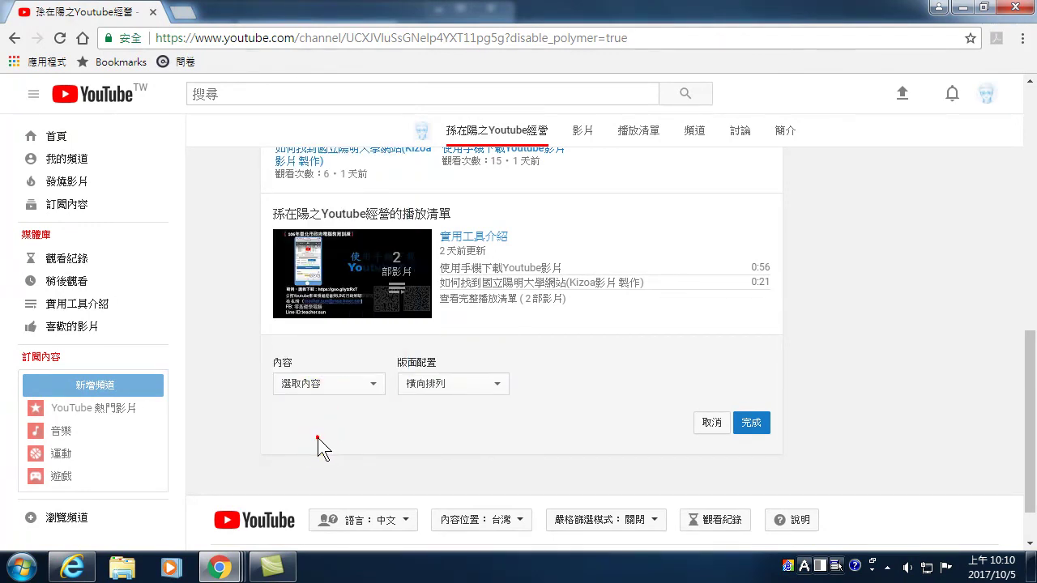
left_click(711, 423)
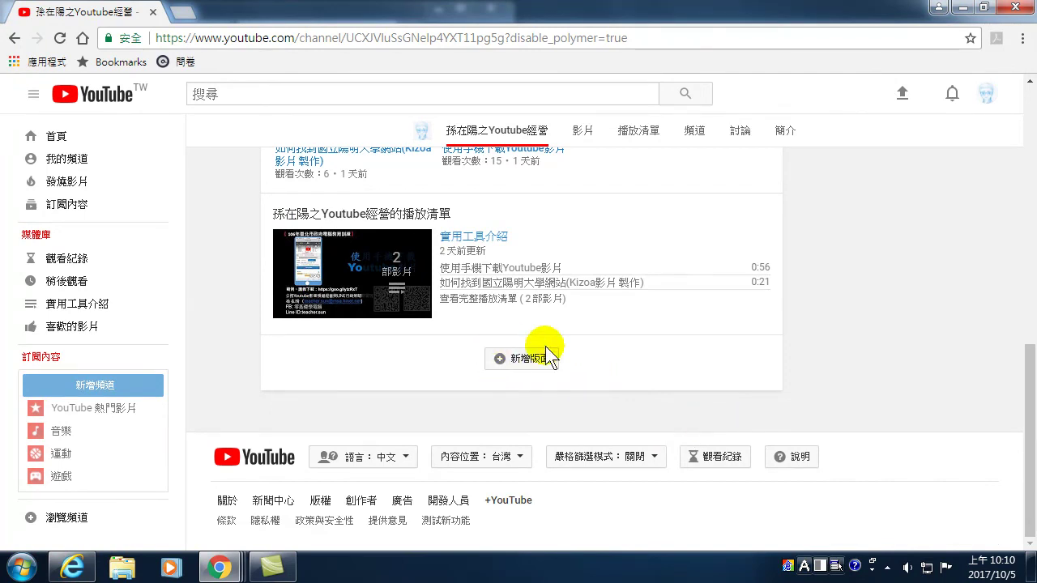
scroll(586, 375, "up", 3)
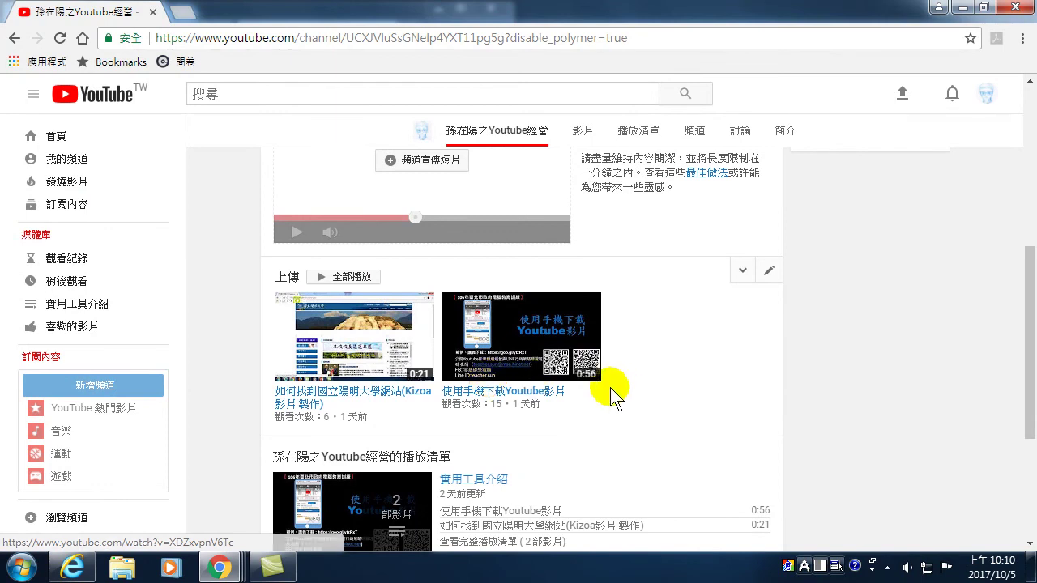
scroll(567, 372, "up", 5)
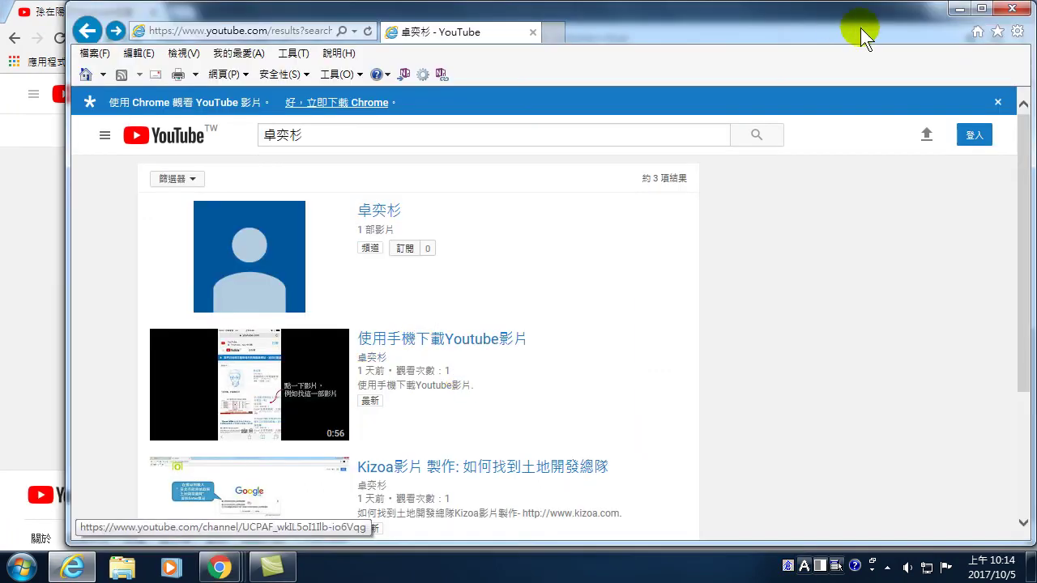
- In maximized Internet Explorer, search the channel name and browse its home page signed out
left_click(982, 9)
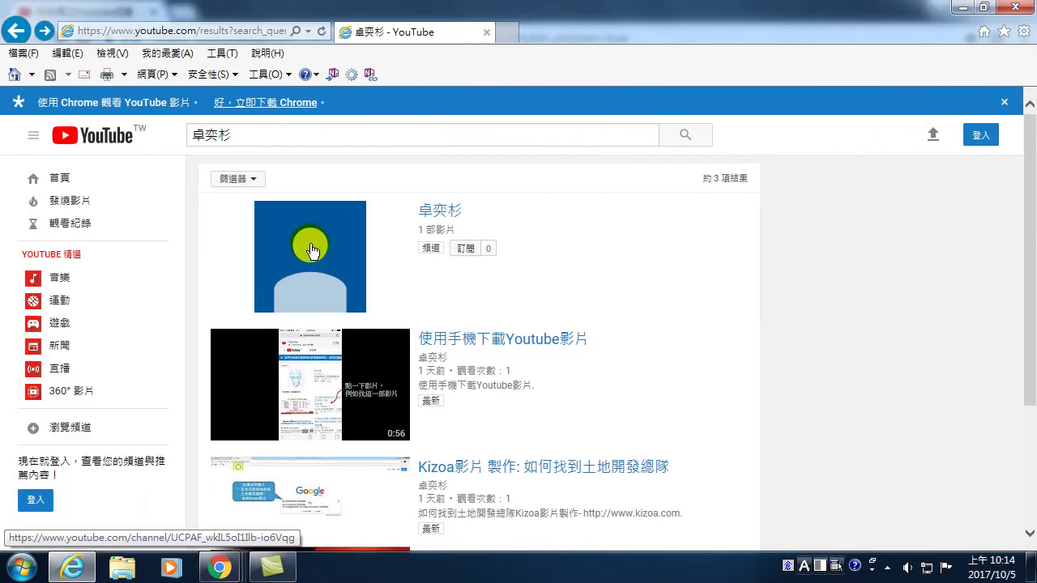
left_click_drag(263, 135, 162, 136)
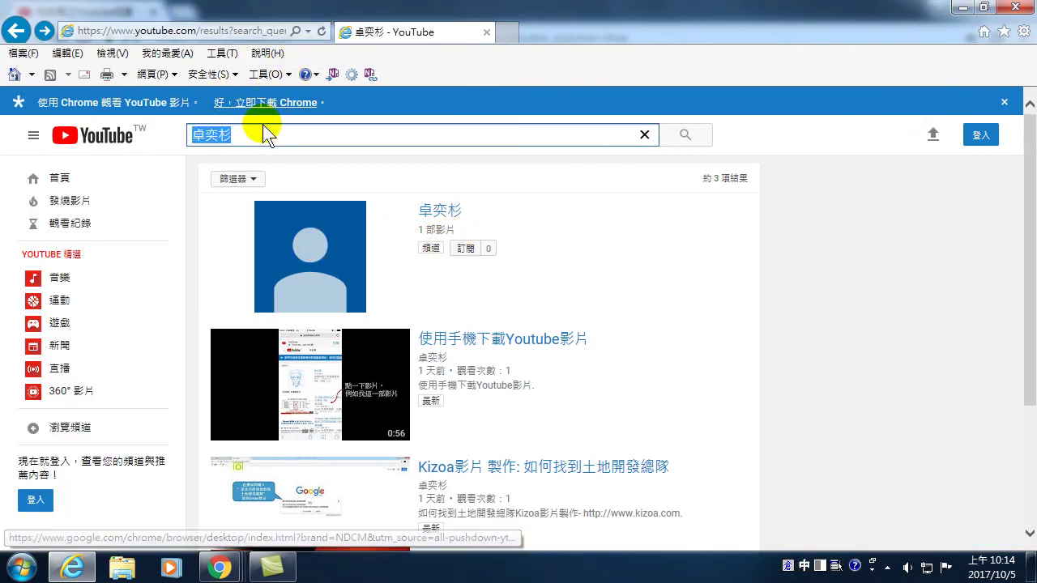
type("ndh")
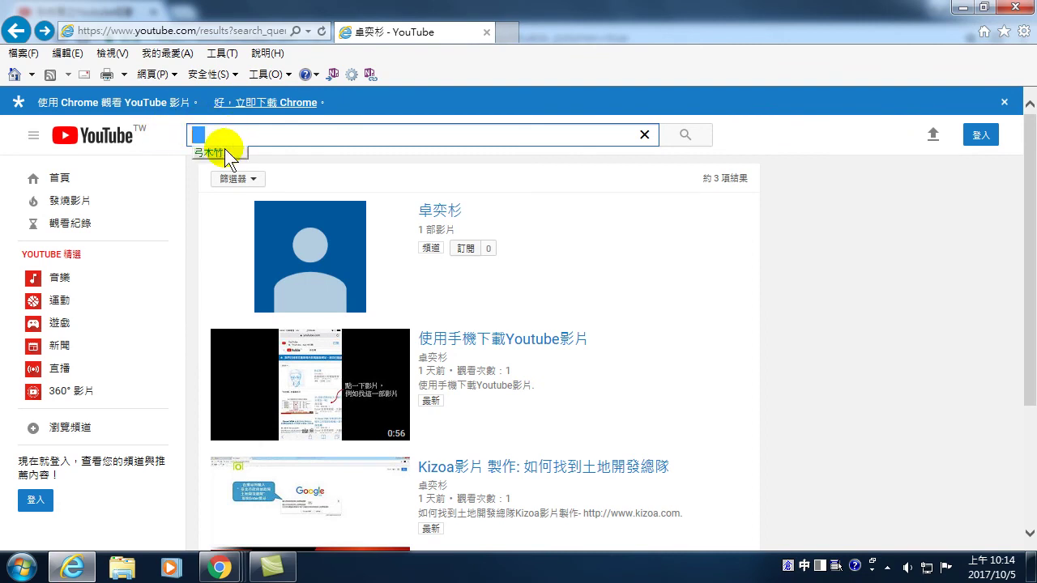
type("孫在陽")
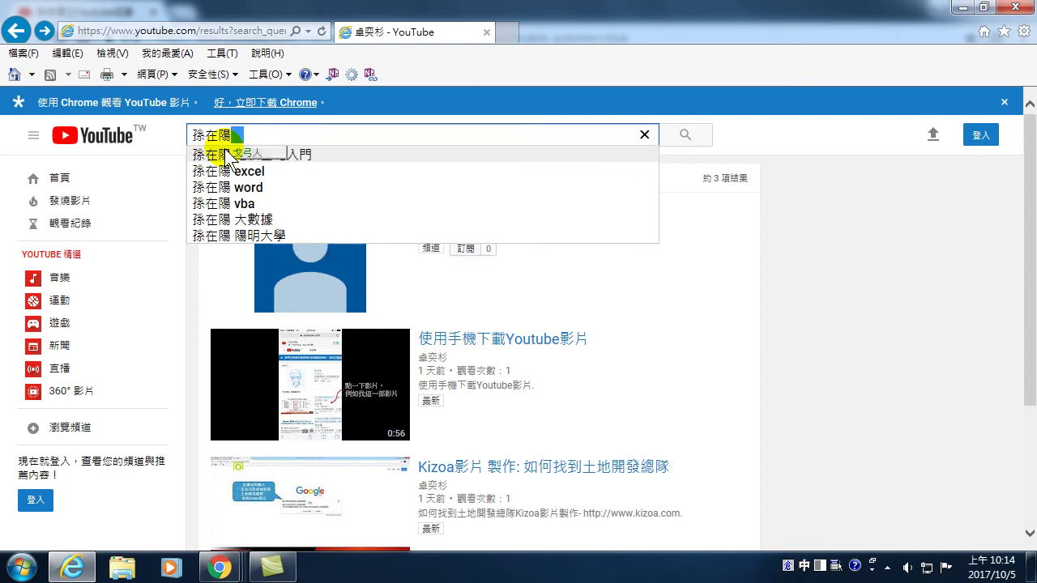
type("之Youtube")
key("Return")
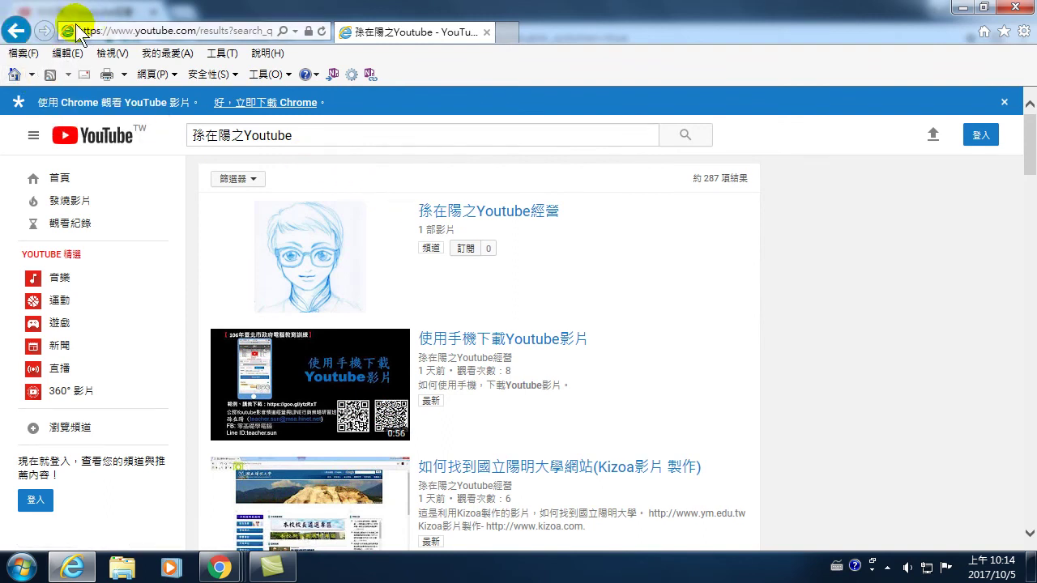
left_click(473, 217)
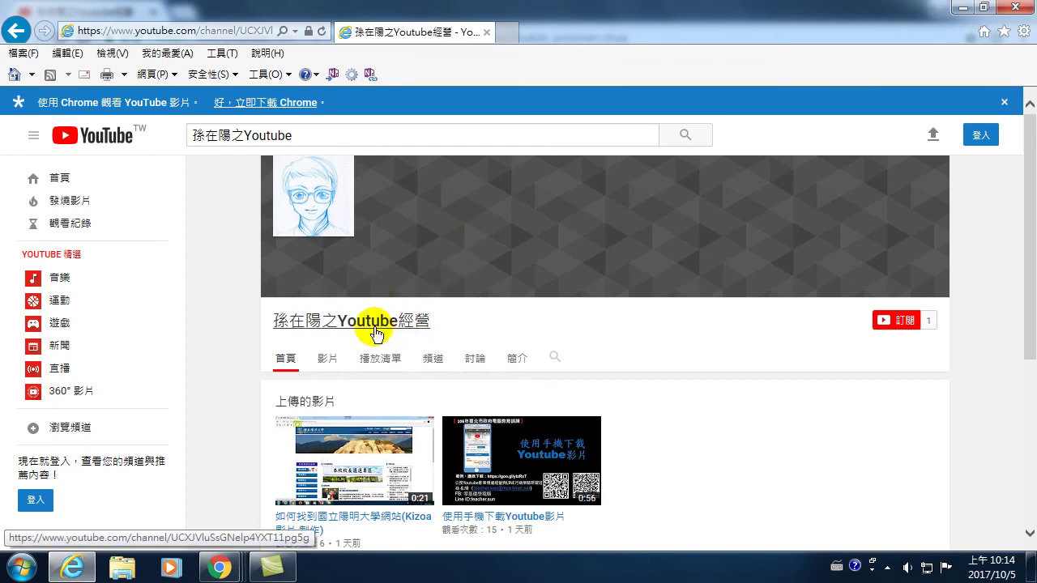
scroll(409, 328, "down", 3)
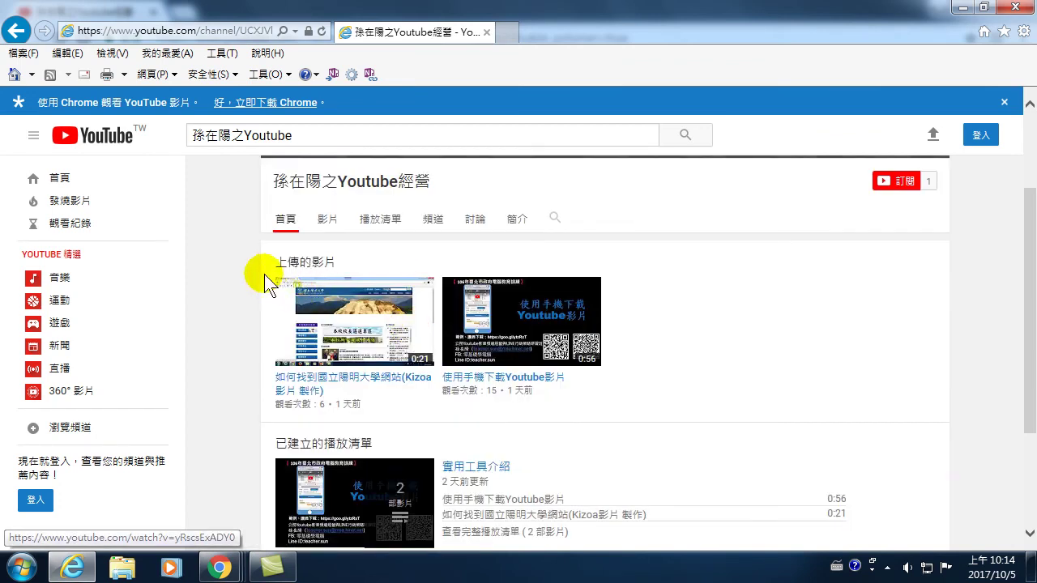
scroll(411, 389, "down", 3)
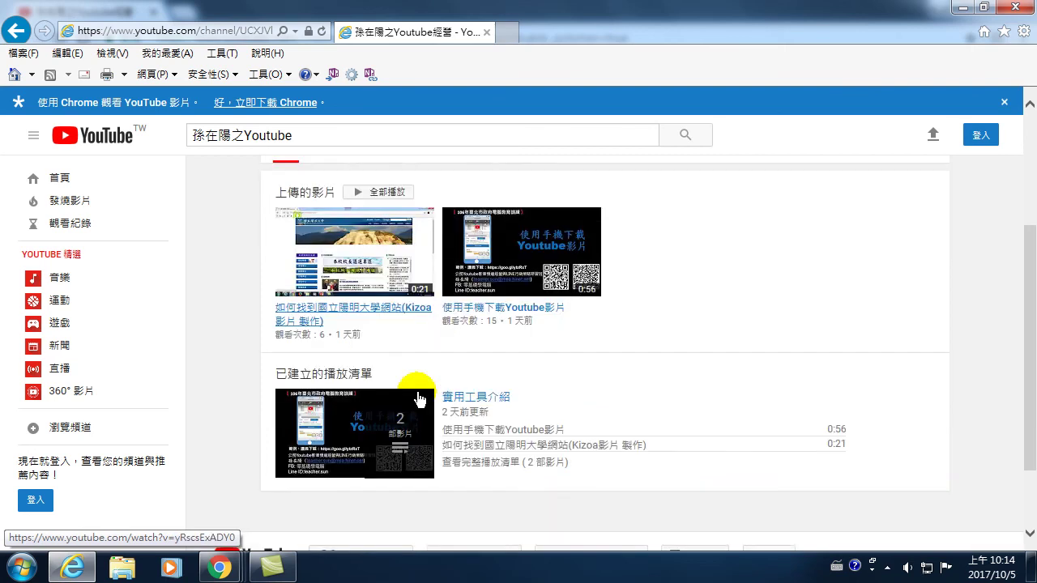
scroll(515, 381, "up", 6)
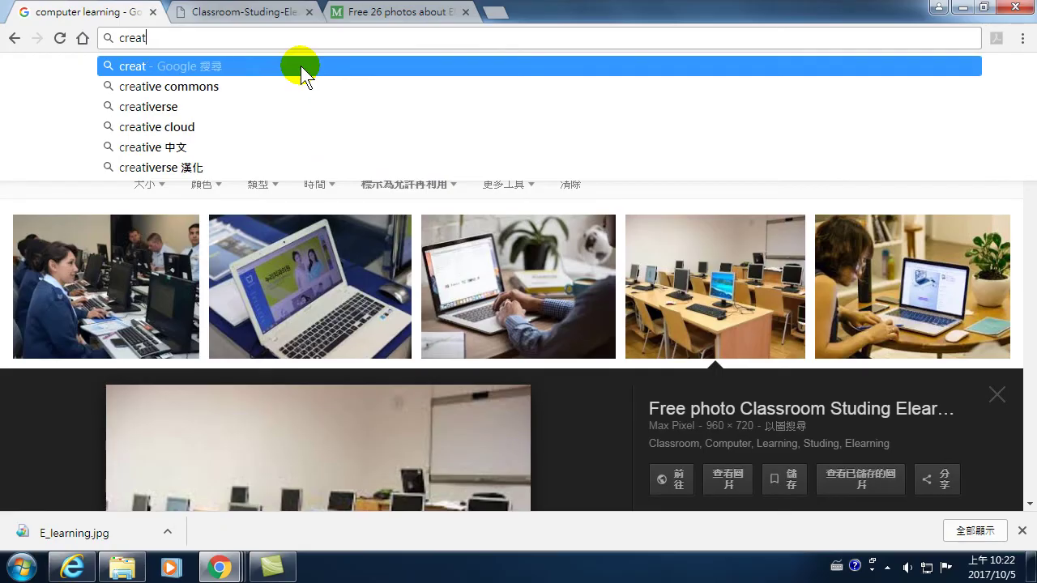
key("BackSpace")
key("BackSpace")
key("BackSpace")
key("BackSpace")
key("BackSpace")
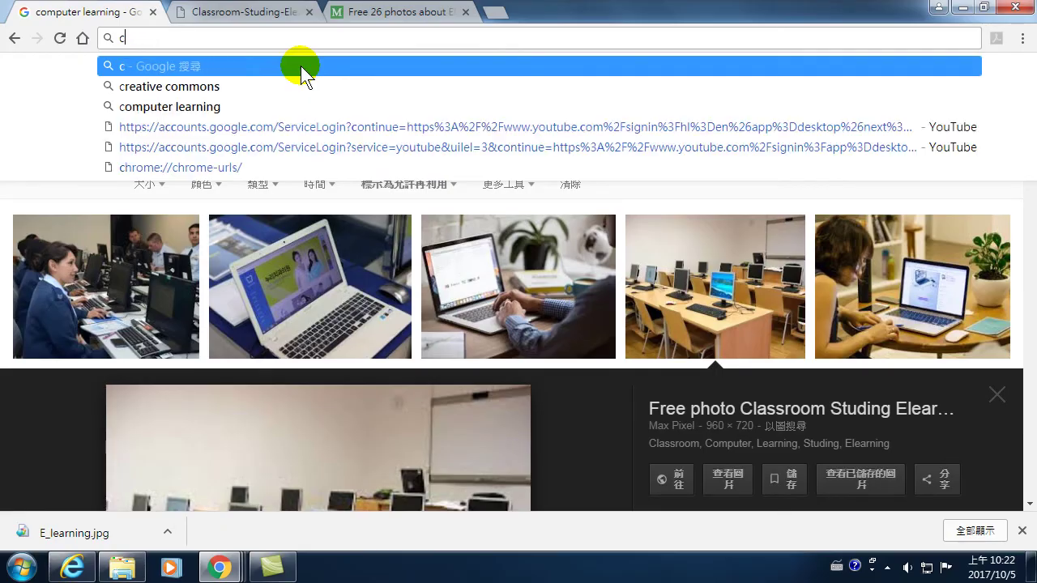
- Search Google for 'creative commons' and open the 台灣創用CC計畫 | Creative Commons Taiwan result
type("c")
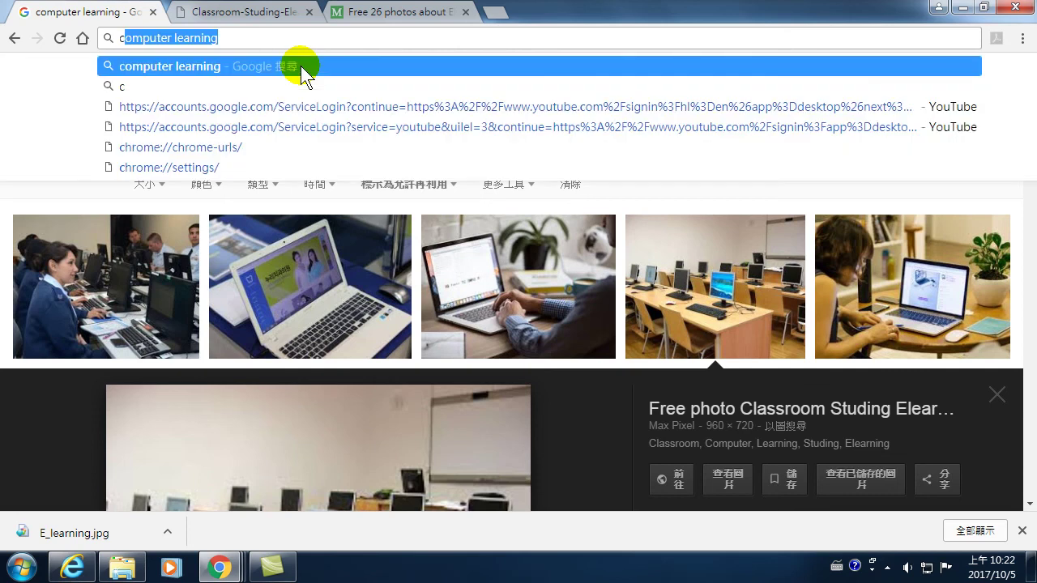
type("reat")
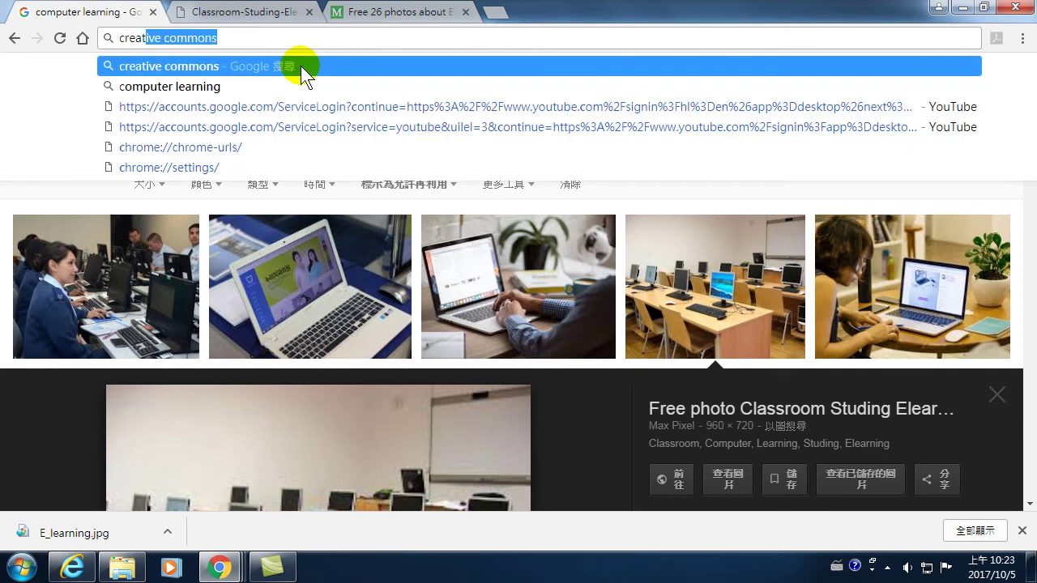
type("ive commons")
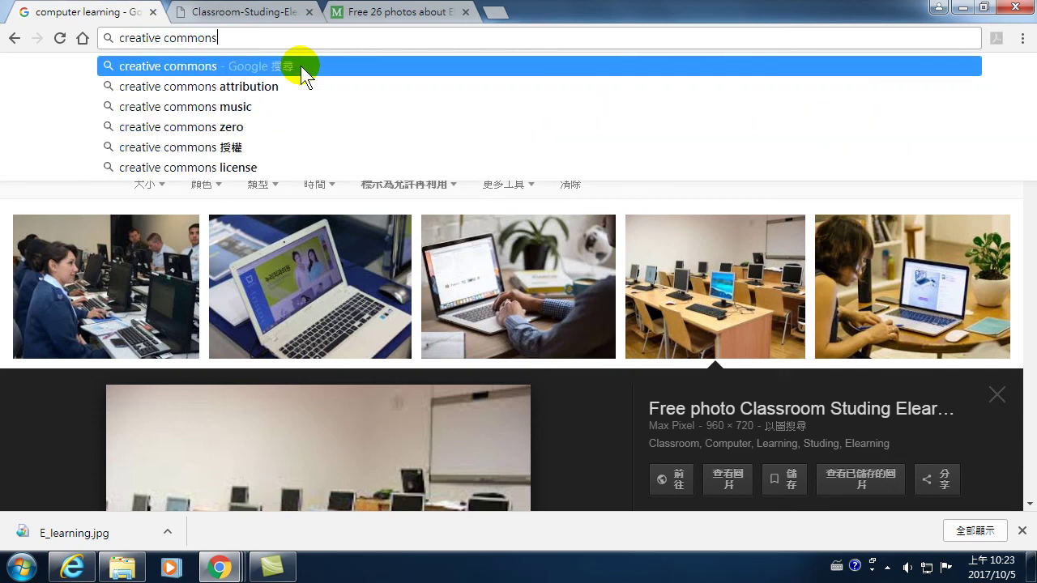
key("Return")
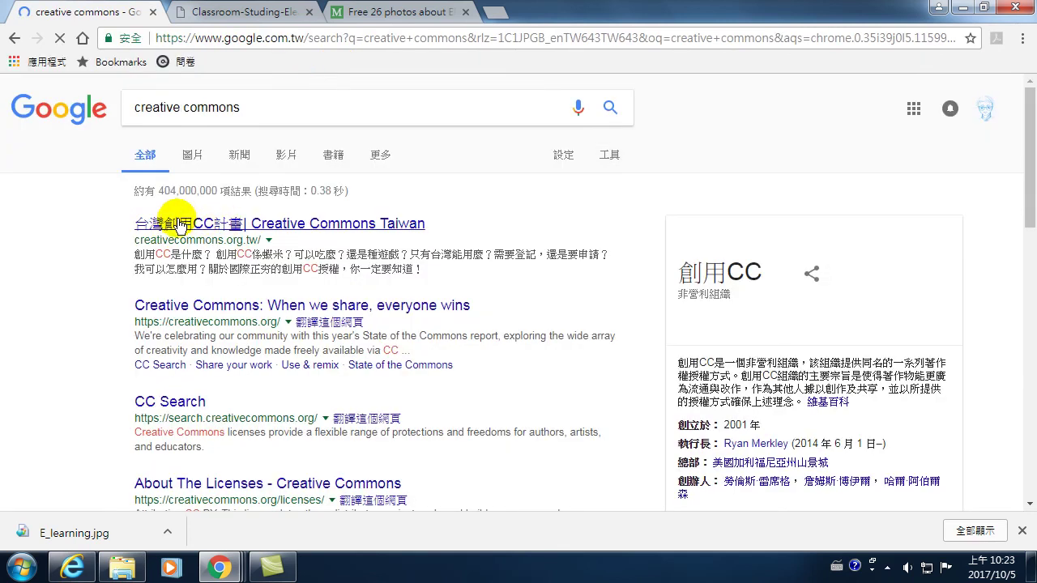
left_click(176, 223)
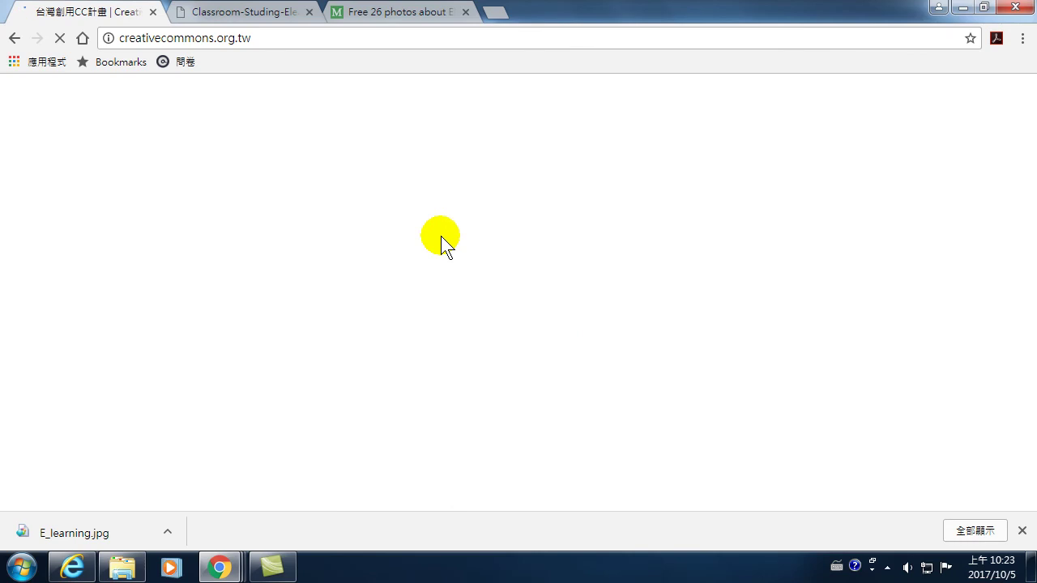
- Browse the Creative Commons Taiwan home page and open the page explaining CC licences
scroll(438, 319, "down", 3)
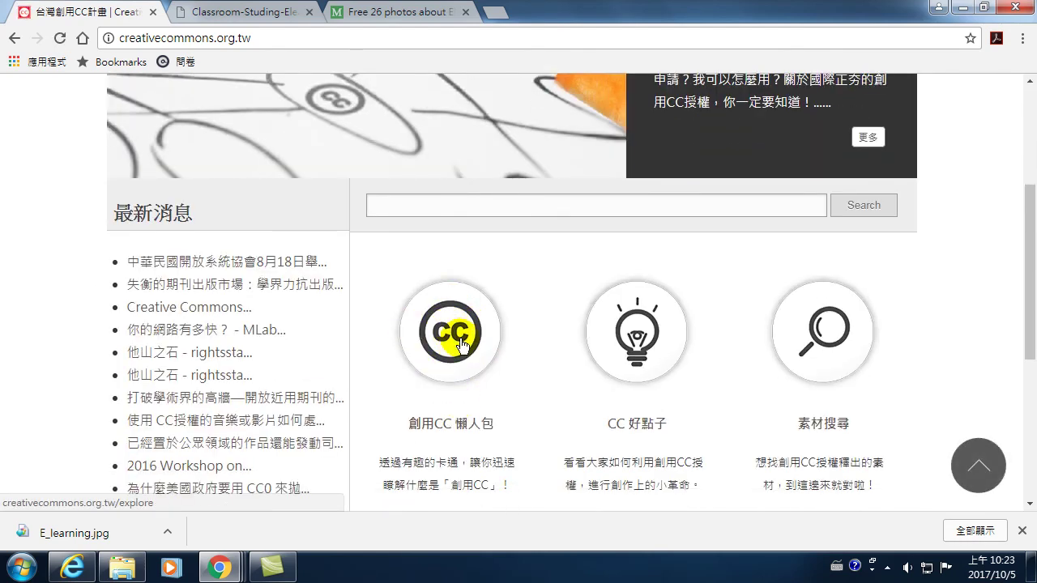
scroll(458, 343, "up", 3)
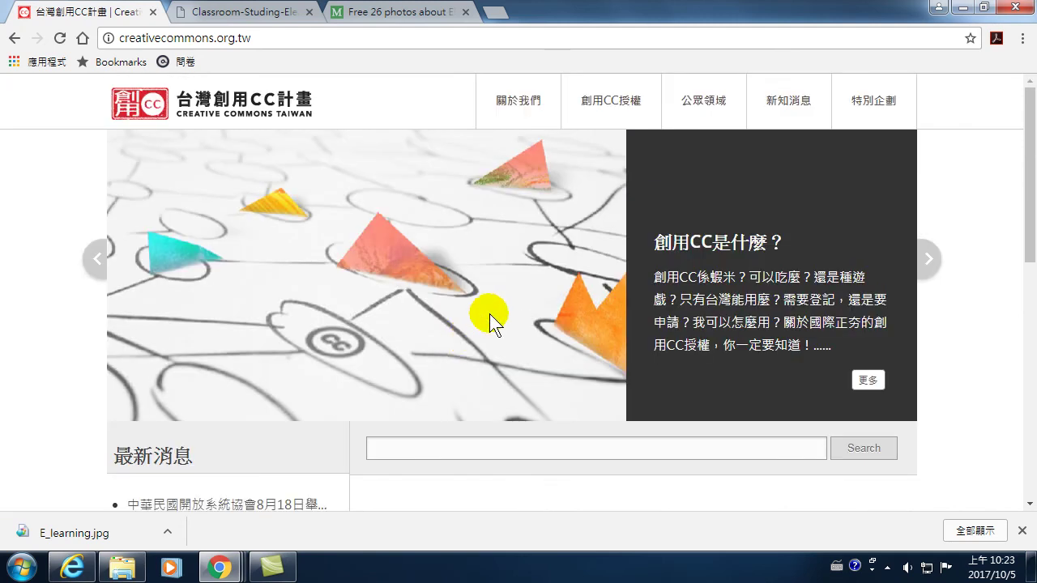
scroll(478, 330, "down", 7)
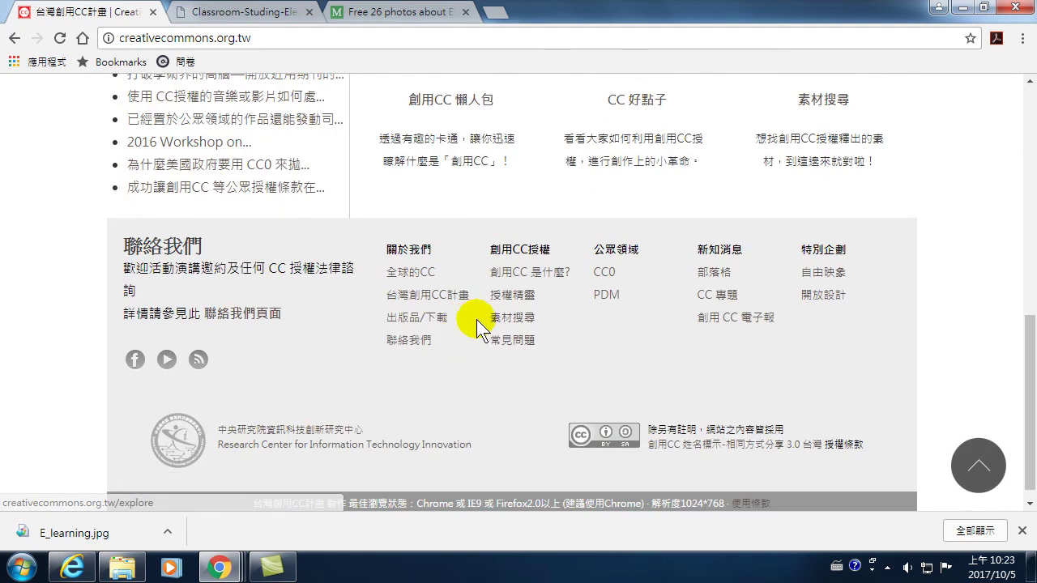
scroll(475, 319, "up", 3)
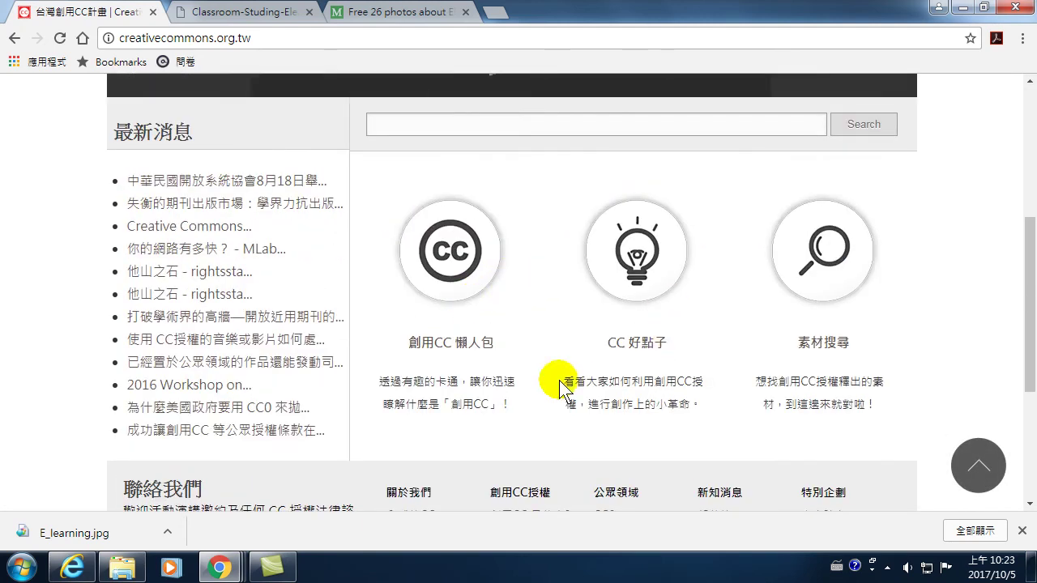
scroll(442, 316, "up", 3)
scroll(454, 336, "down", 2)
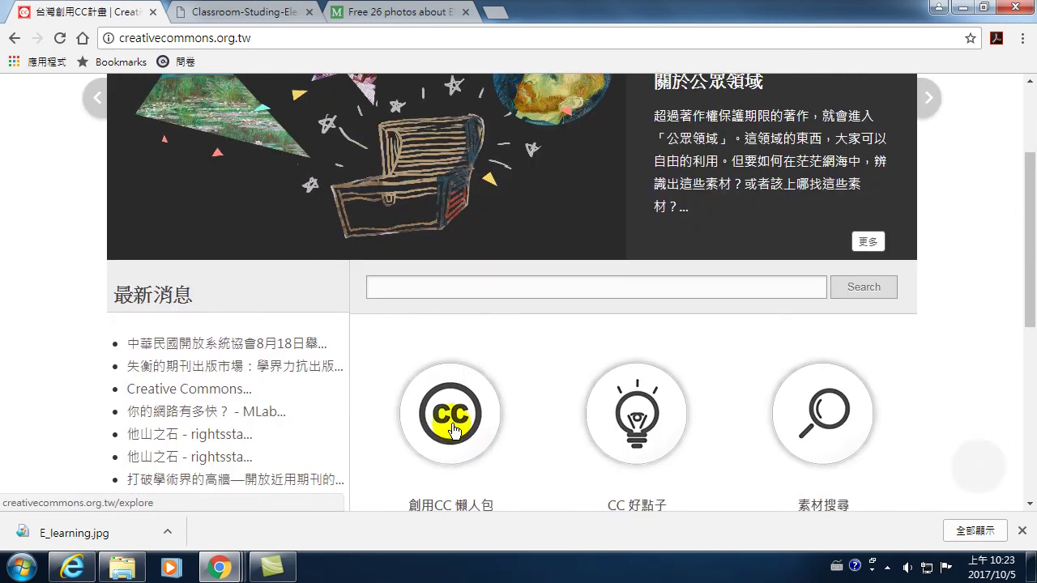
left_click(456, 346)
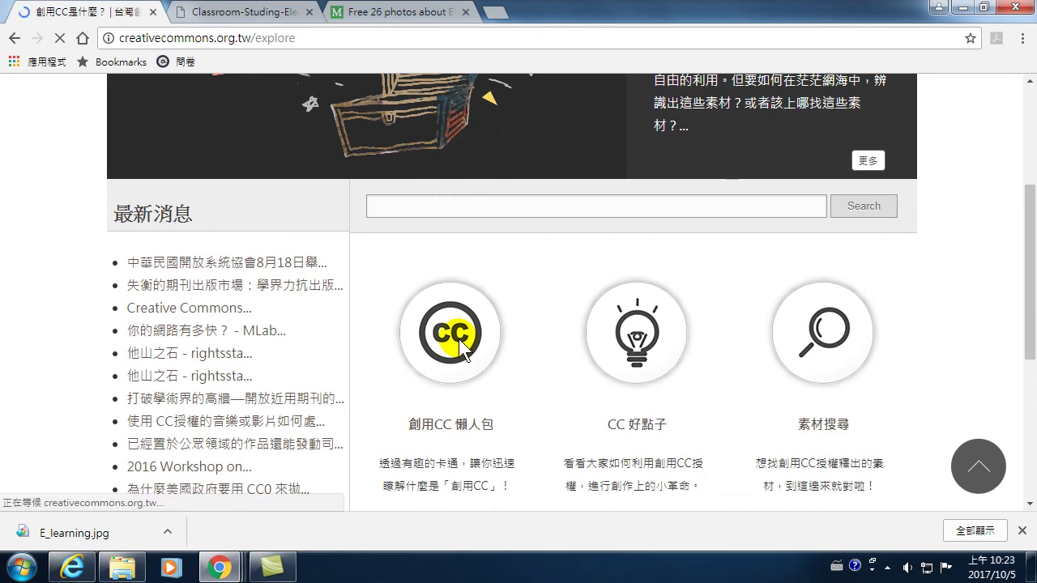
- Read past the six licence descriptions and open the 素材搜尋 material search page
scroll(458, 336, "down", 4)
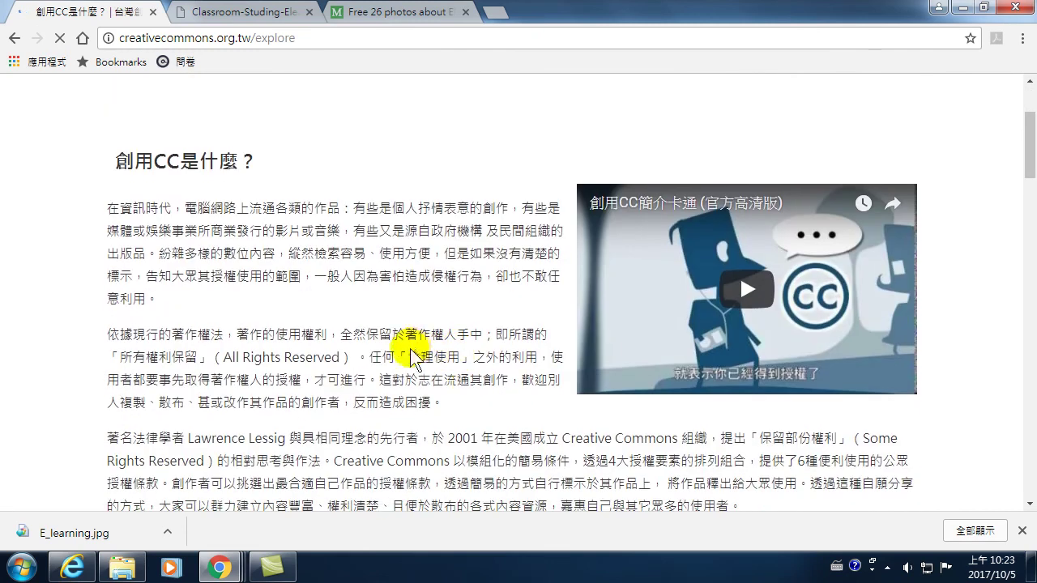
scroll(409, 350, "down", 3)
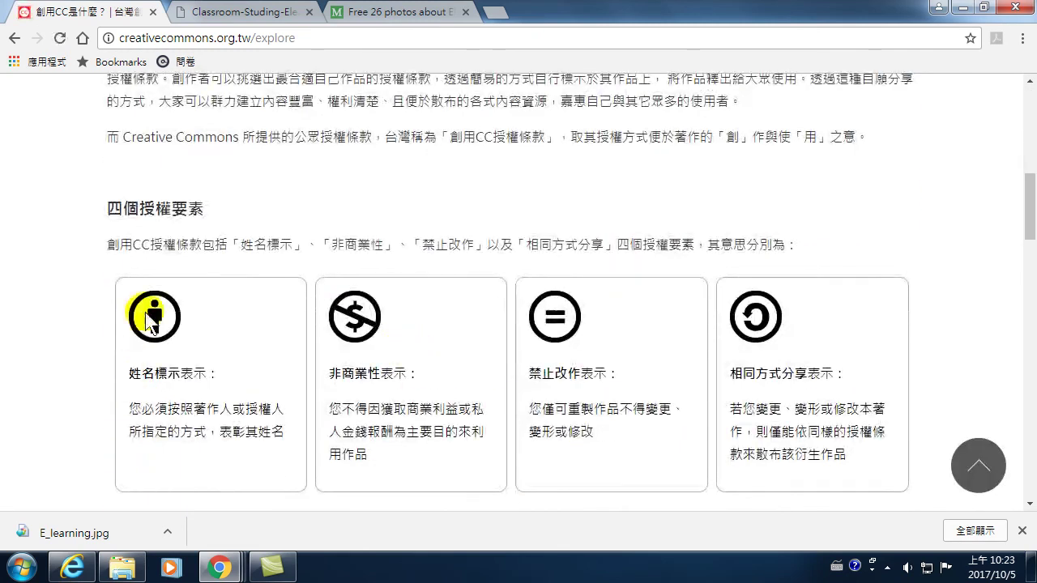
scroll(409, 378, "down", 4)
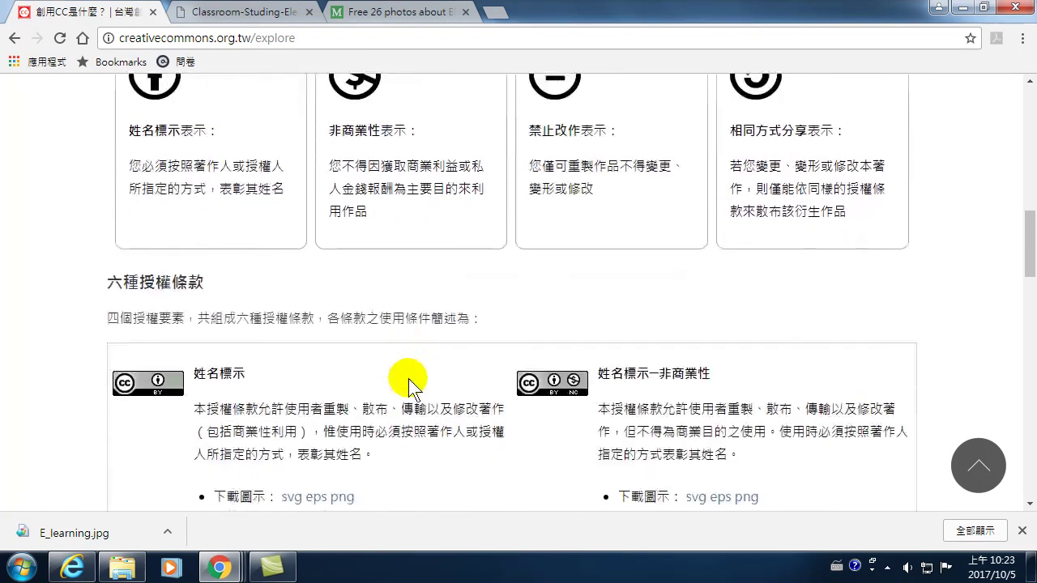
scroll(409, 378, "down", 4)
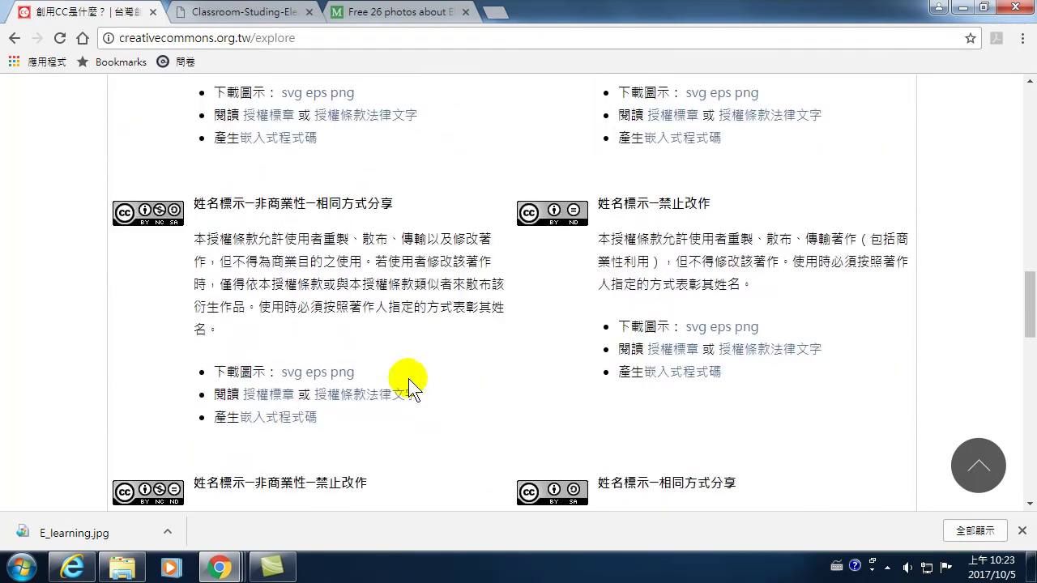
scroll(408, 378, "down", 6)
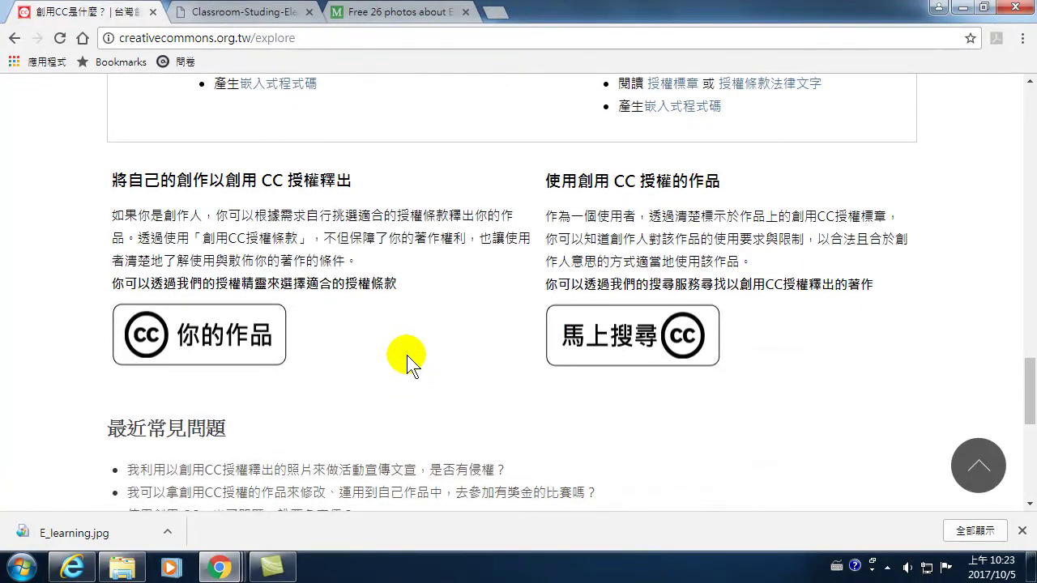
left_click(610, 339)
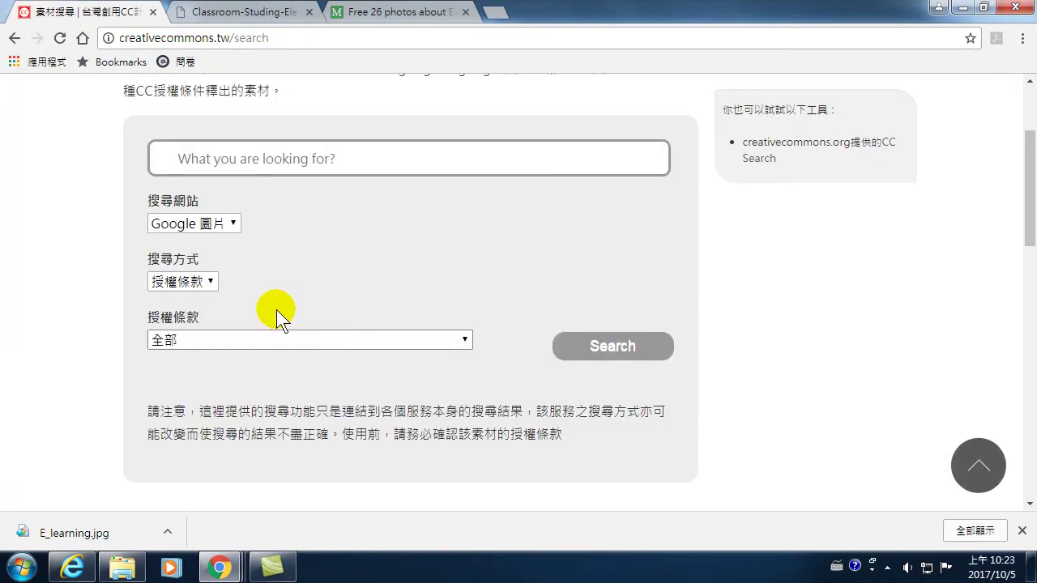
- Enter 'computer learning' as the search keywords, keeping 授權條款 as the search method
left_click(229, 161)
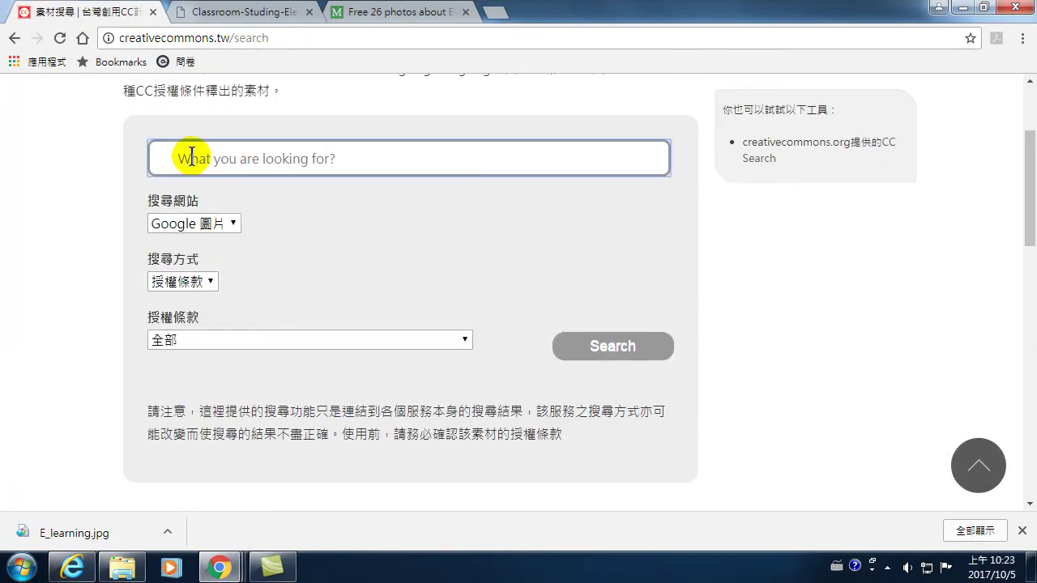
type("e")
key("BackSpace")
type("computer learning")
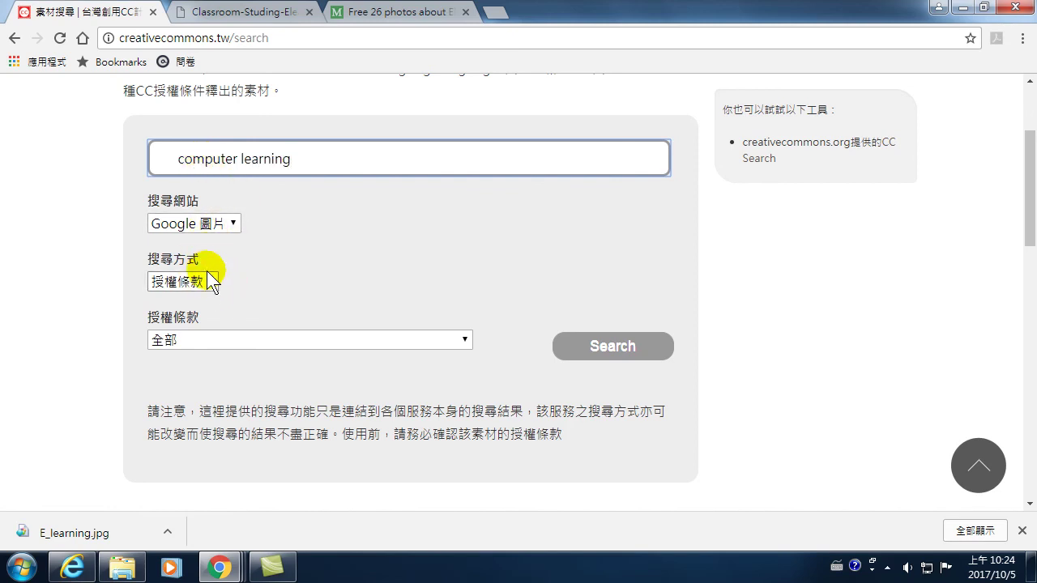
left_click(208, 280)
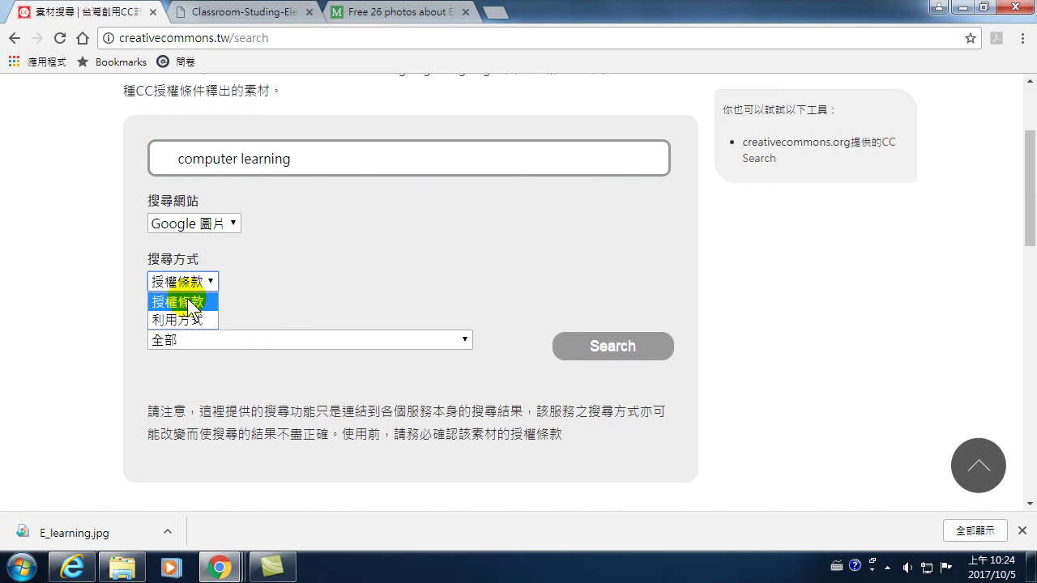
left_click(182, 301)
left_click(209, 281)
left_click(258, 264)
- Choose Flickr as the site to search and run the CC search
left_click(231, 219)
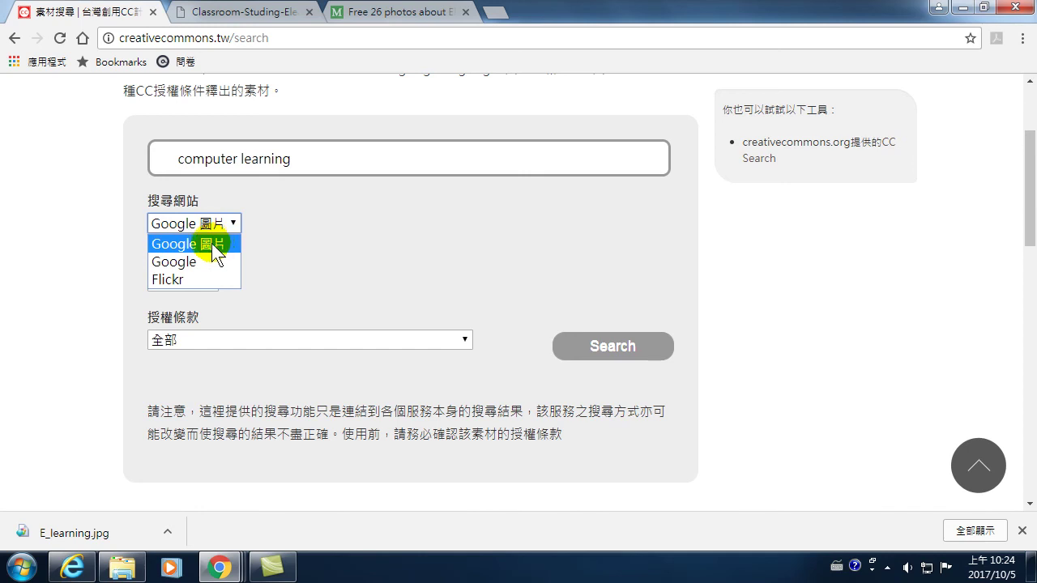
left_click(165, 280)
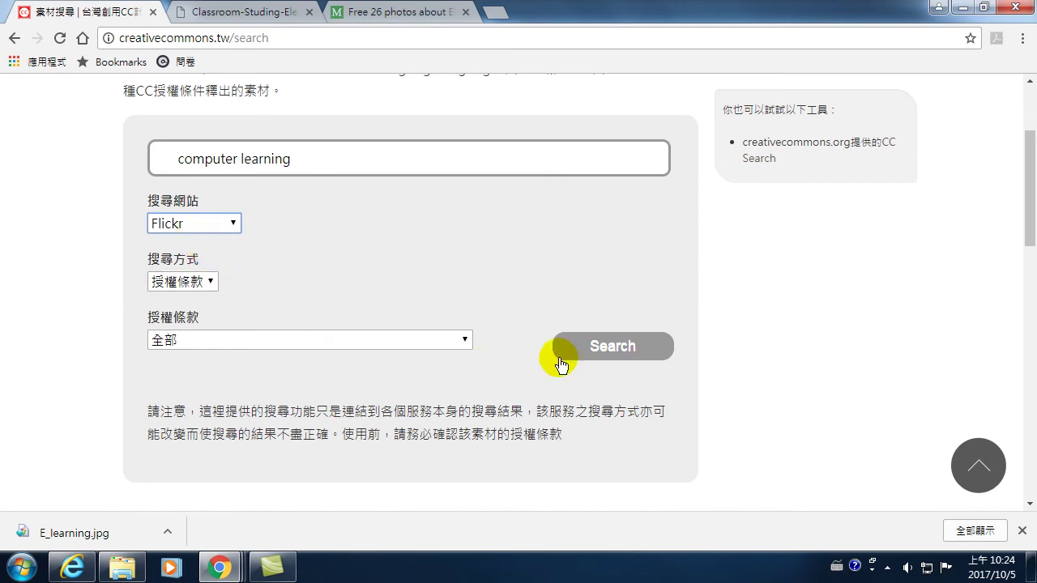
left_click(613, 347)
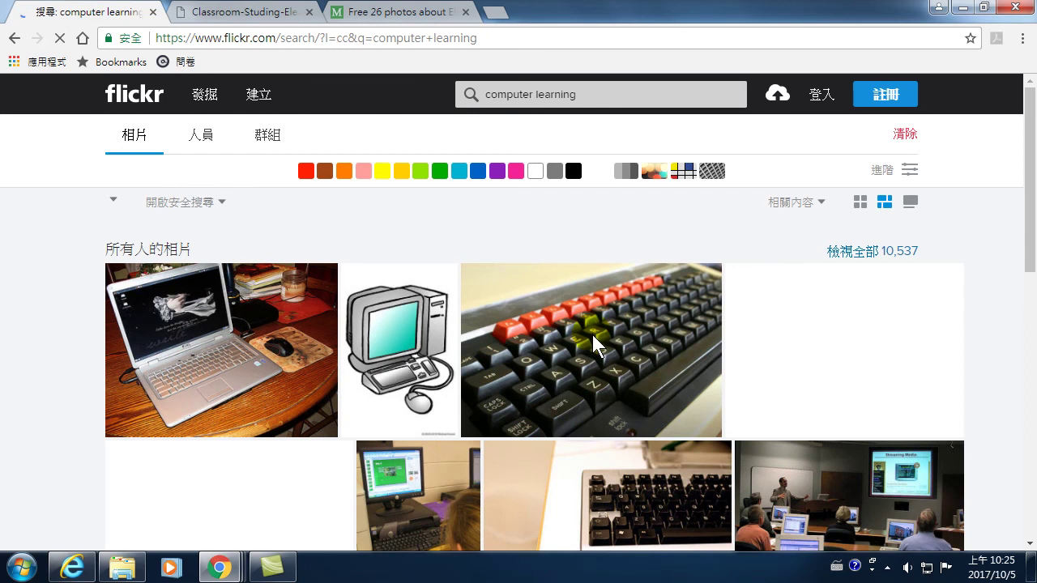
- Scroll through the Creative Commons photo results for computer learning
scroll(620, 343, "down", 2)
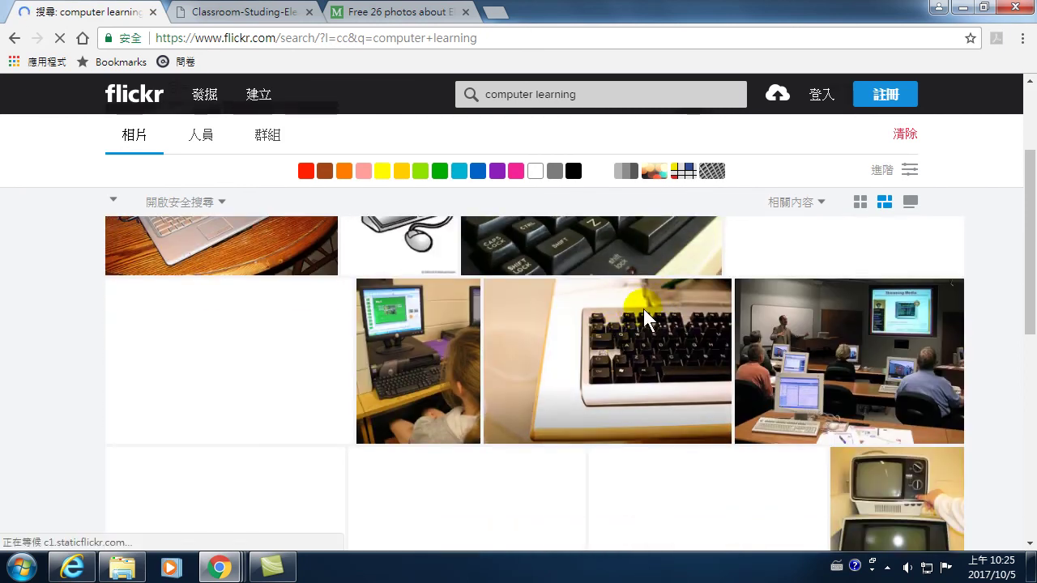
scroll(637, 302, "up", 2)
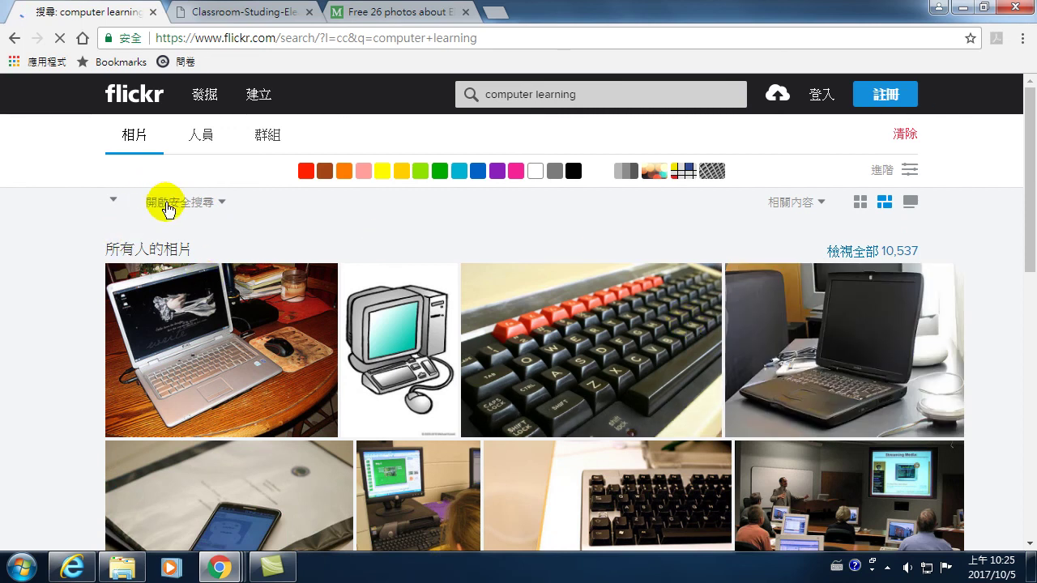
double_click(172, 207)
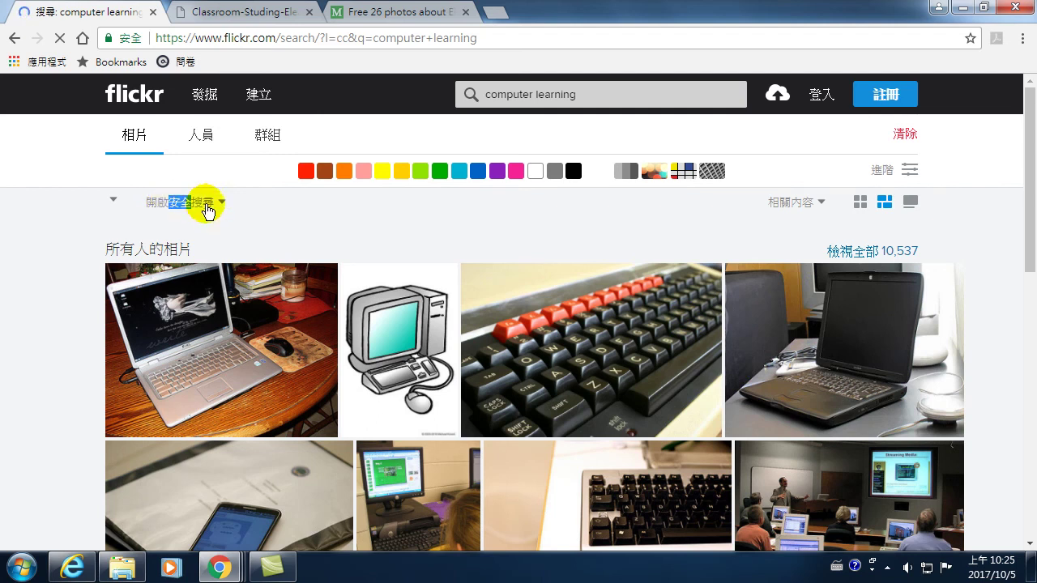
left_click(220, 209)
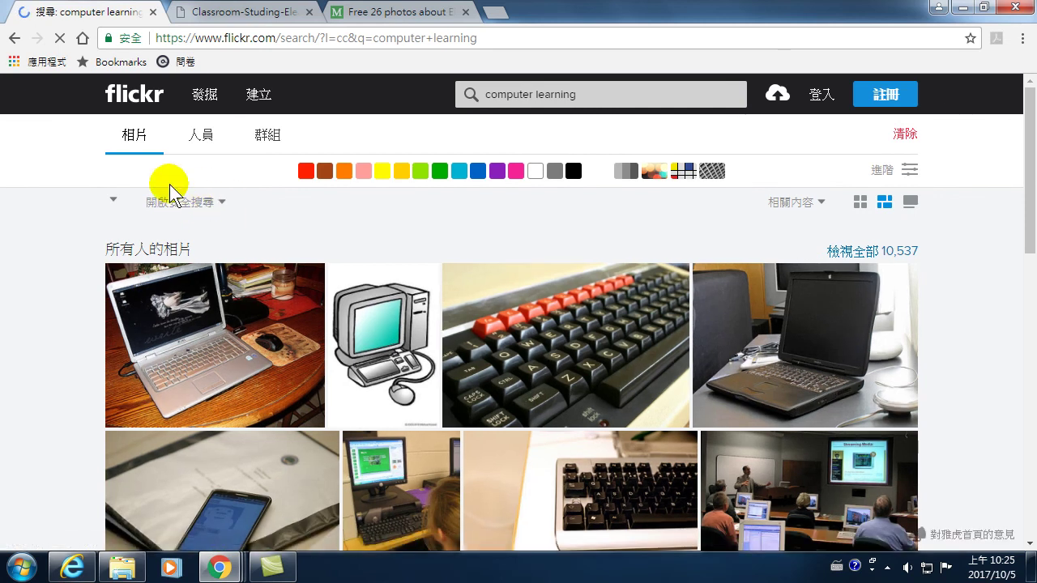
- Check the safe-search options, open the BBC B keyboard photo, then advance to the PowerBook G3 Pismo photo
left_click(170, 202)
left_click(478, 276)
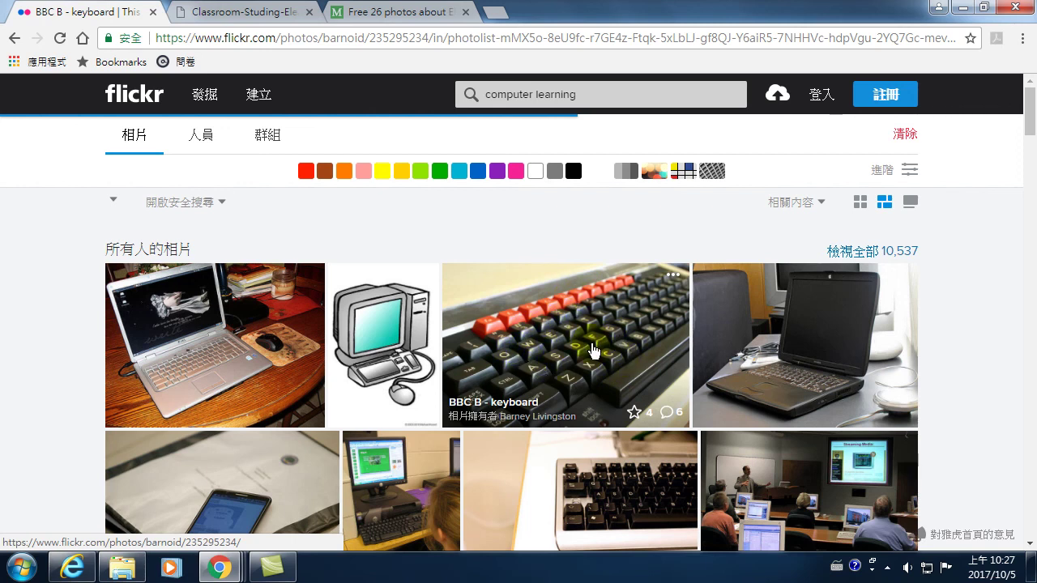
key("Right")
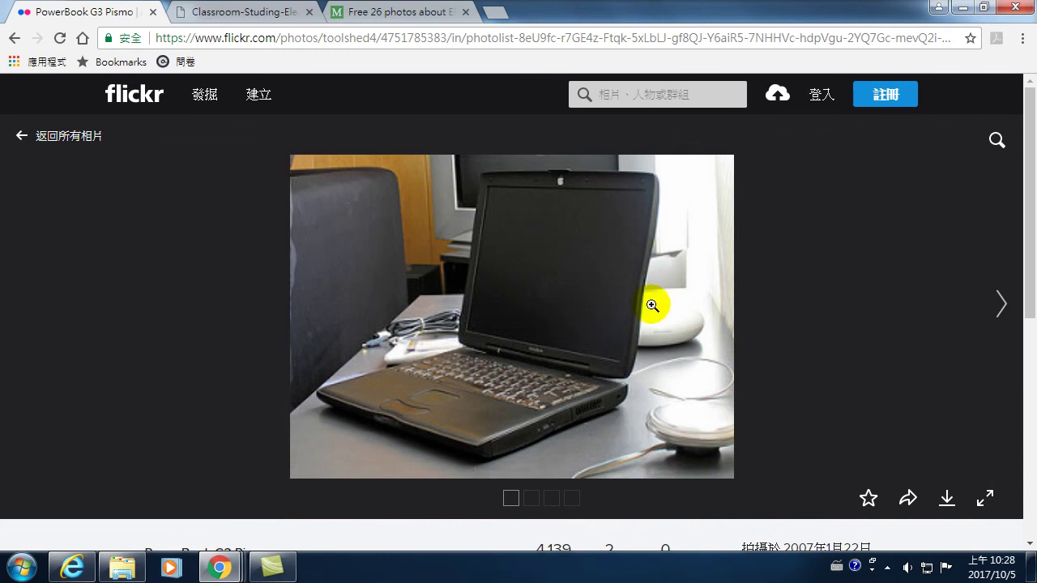
- Download the PowerBook G3 Pismo photo at original 2799 × 2043 size, confirm it in Downloads, and return to YouTube
left_click(947, 501)
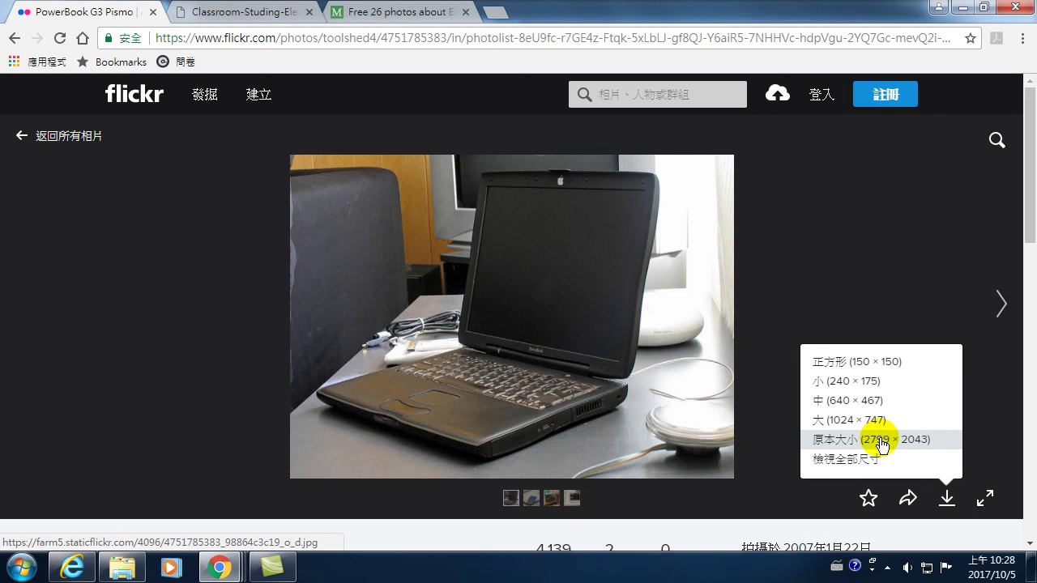
left_click(882, 445)
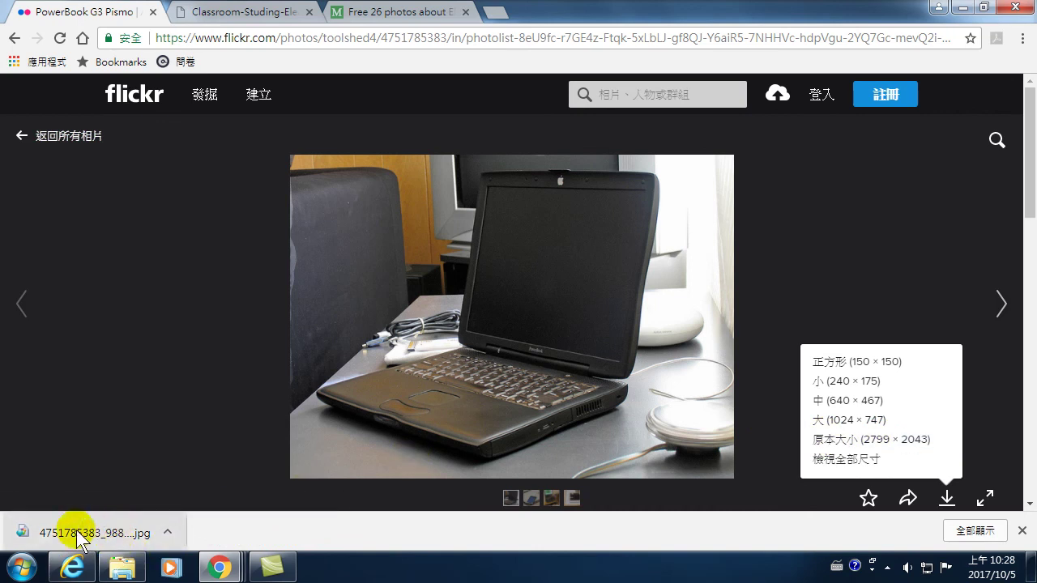
left_click(130, 571)
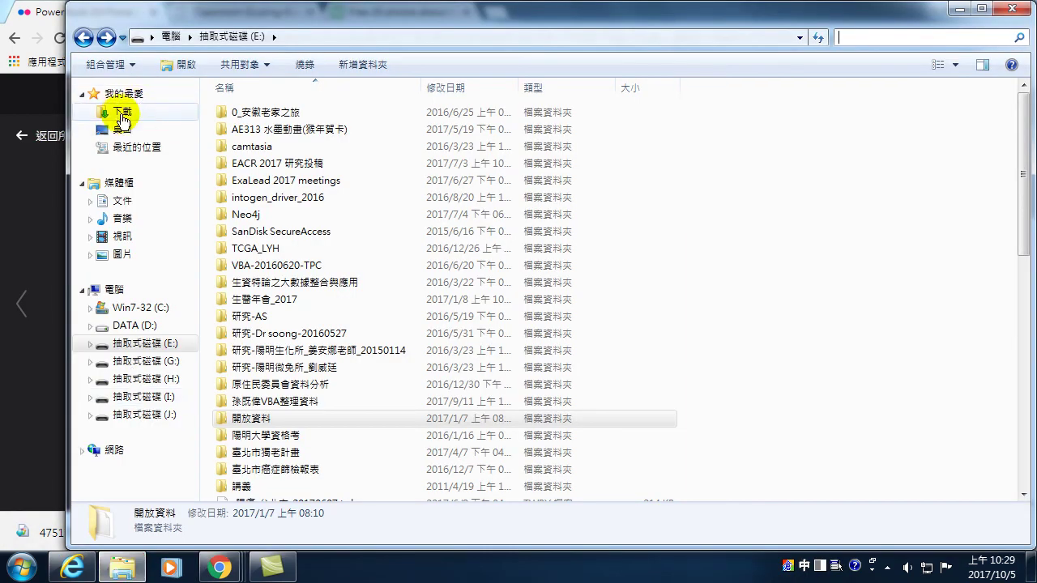
left_click(121, 111)
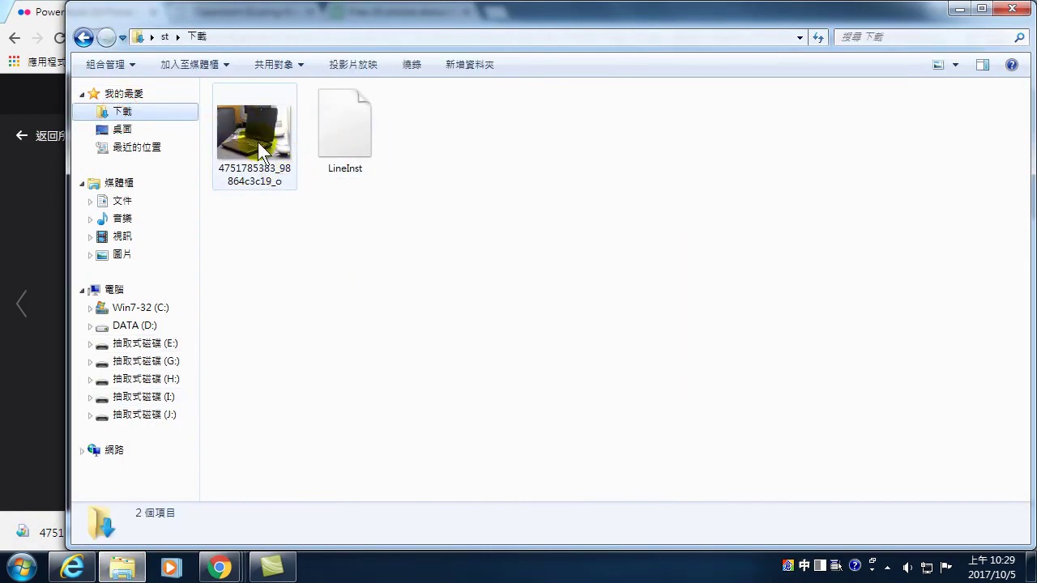
mouse_move(219, 566)
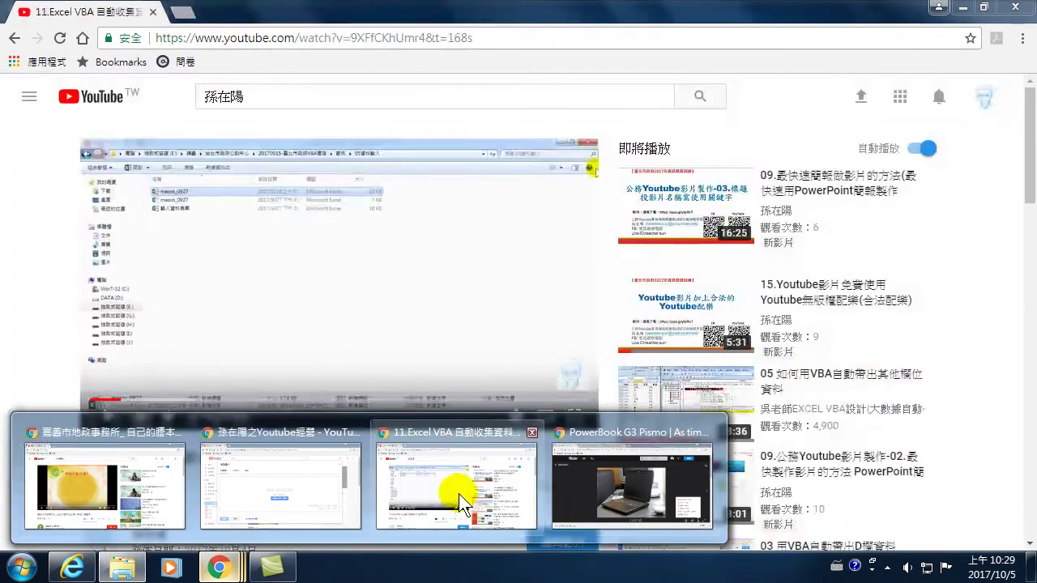
left_click(459, 504)
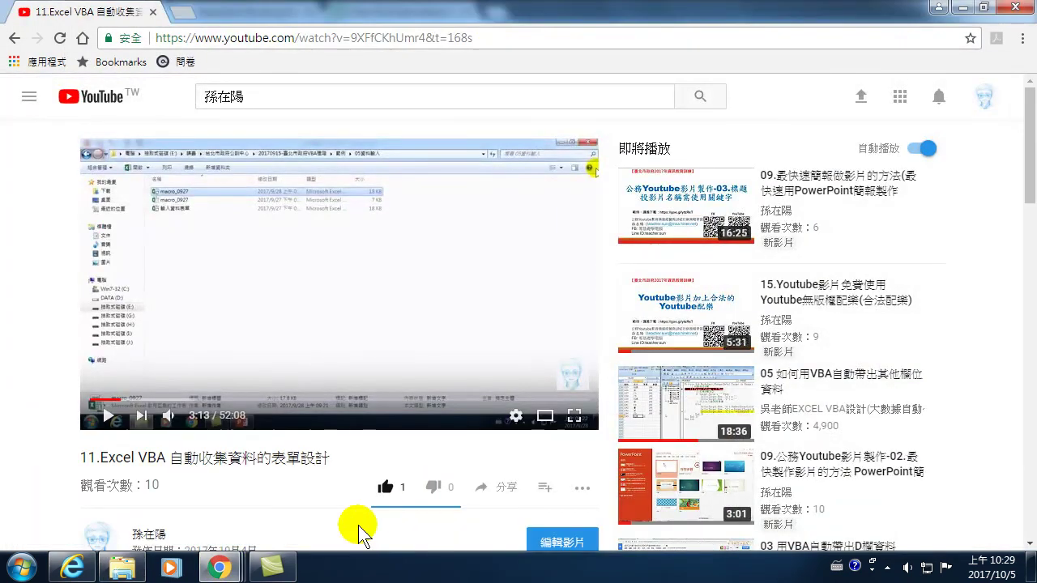
- Pick the downloaded PowerBook laptop photo from Downloads as the channel banner image
left_click(219, 566)
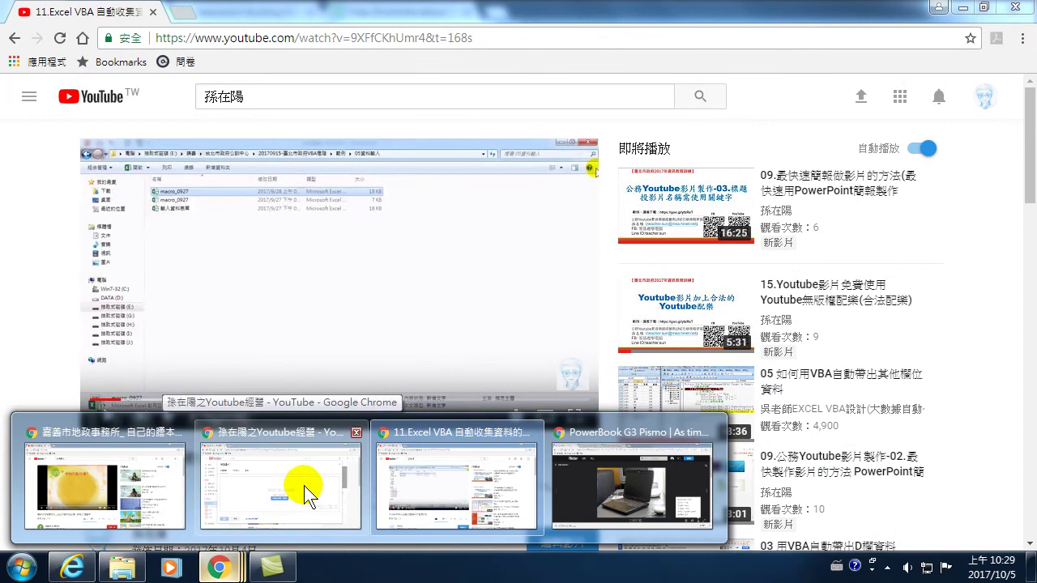
left_click(304, 486)
left_click(498, 353)
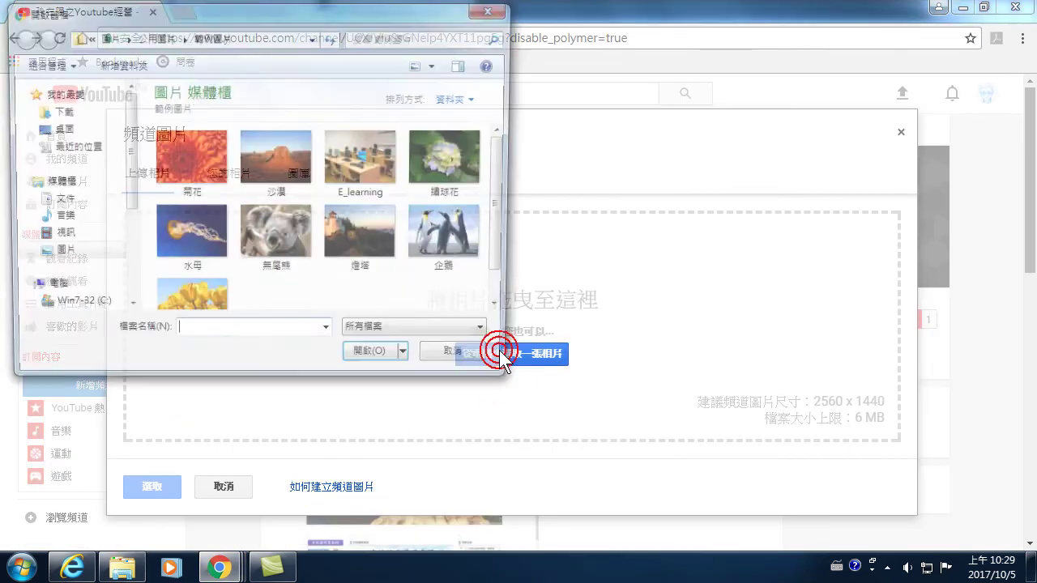
left_click(68, 118)
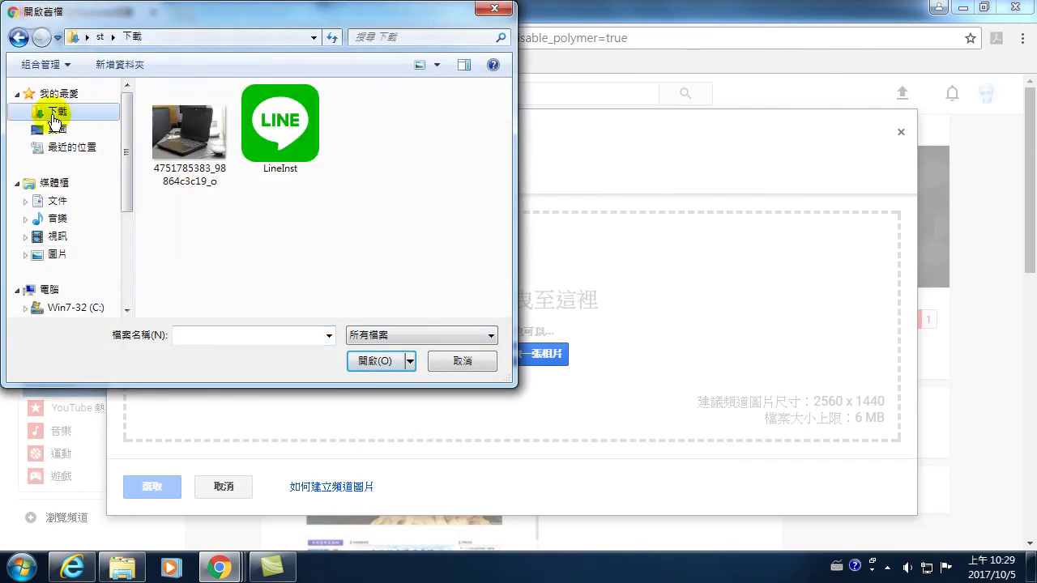
left_click(175, 123)
left_click(391, 361)
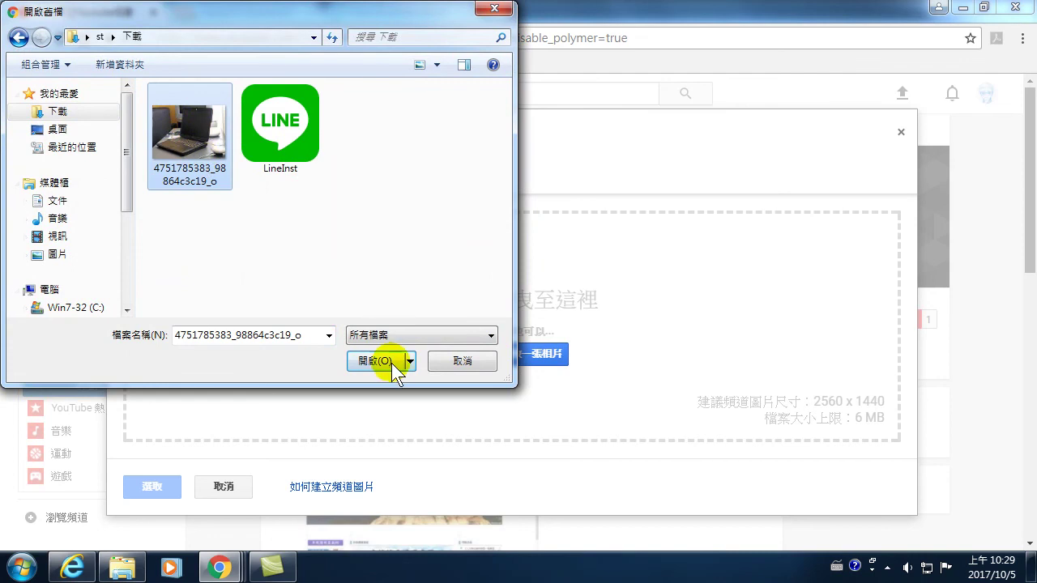
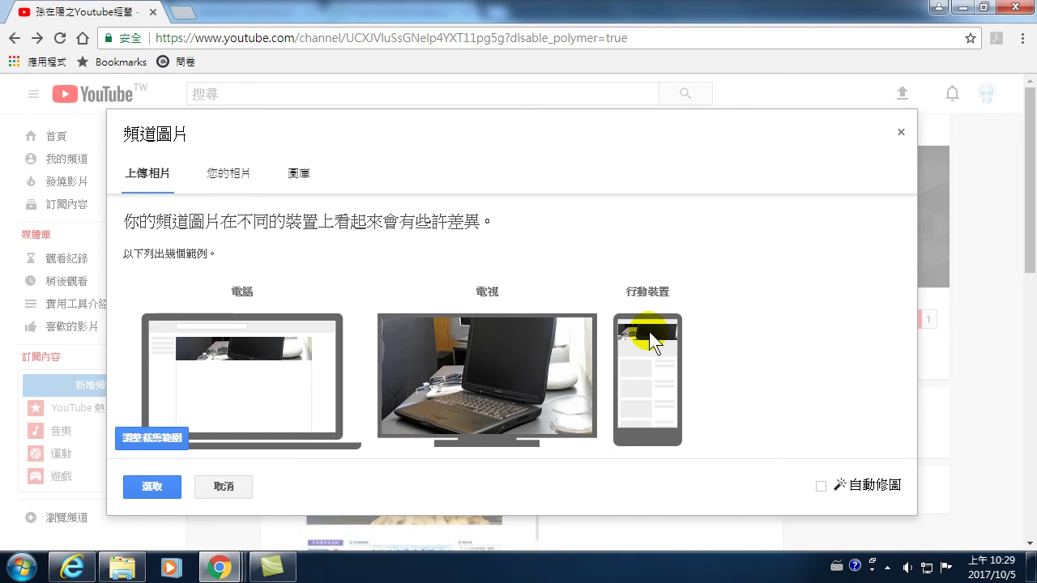
- Crop the laptop photo to its keyboard area, preview it on devices, and save it as the banner
left_click(157, 436)
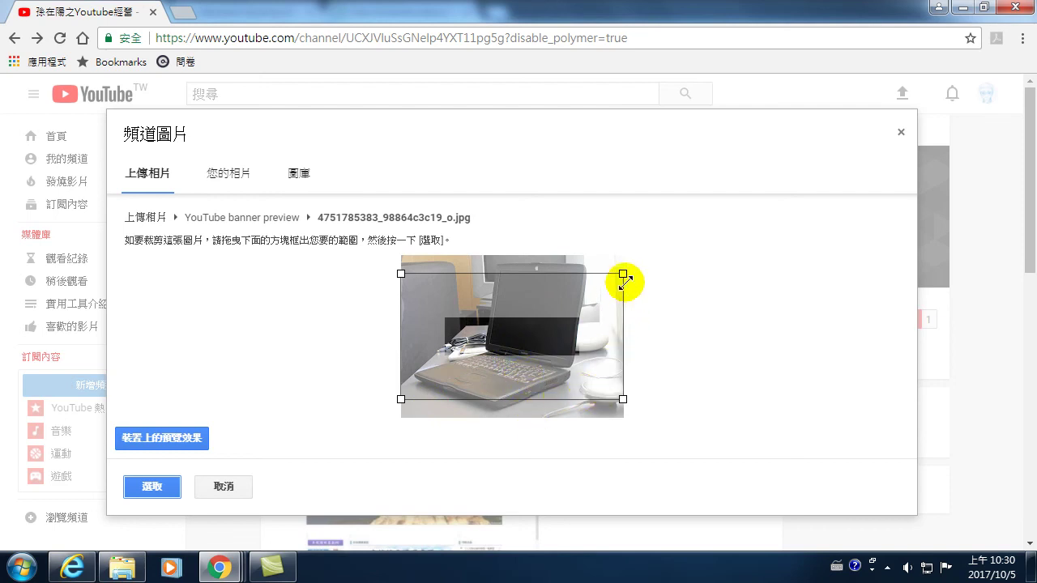
left_click_drag(624, 274, 524, 371)
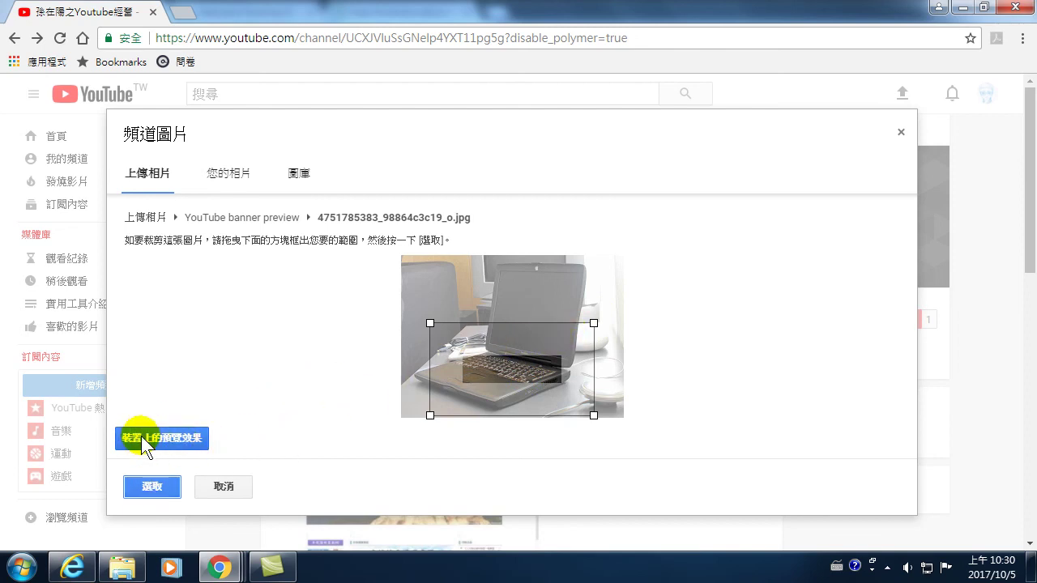
left_click(165, 438)
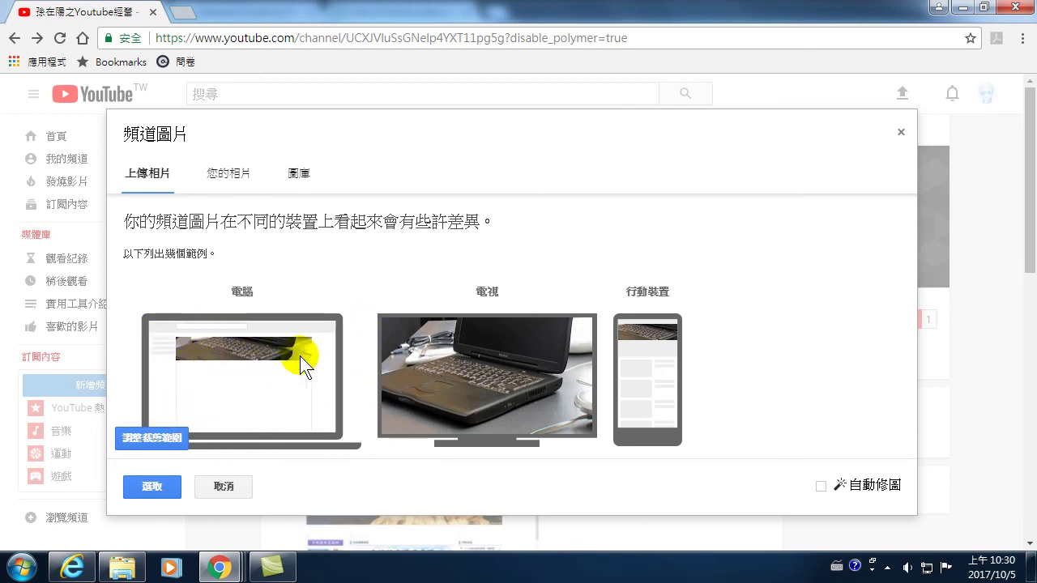
left_click(152, 483)
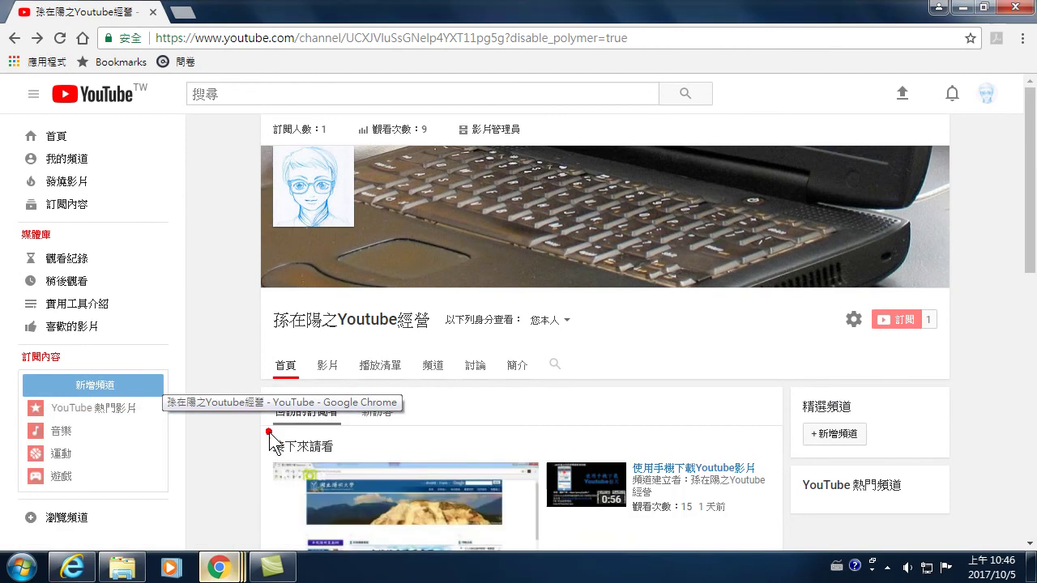
left_click(262, 428)
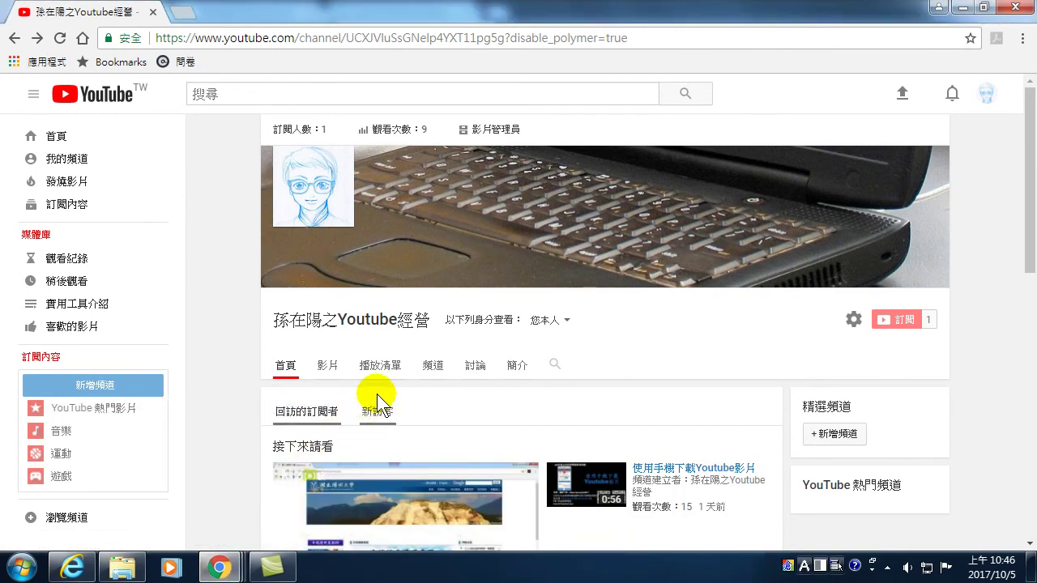
- Return to the channel window and go to the YouTube home page
mouse_move(219, 568)
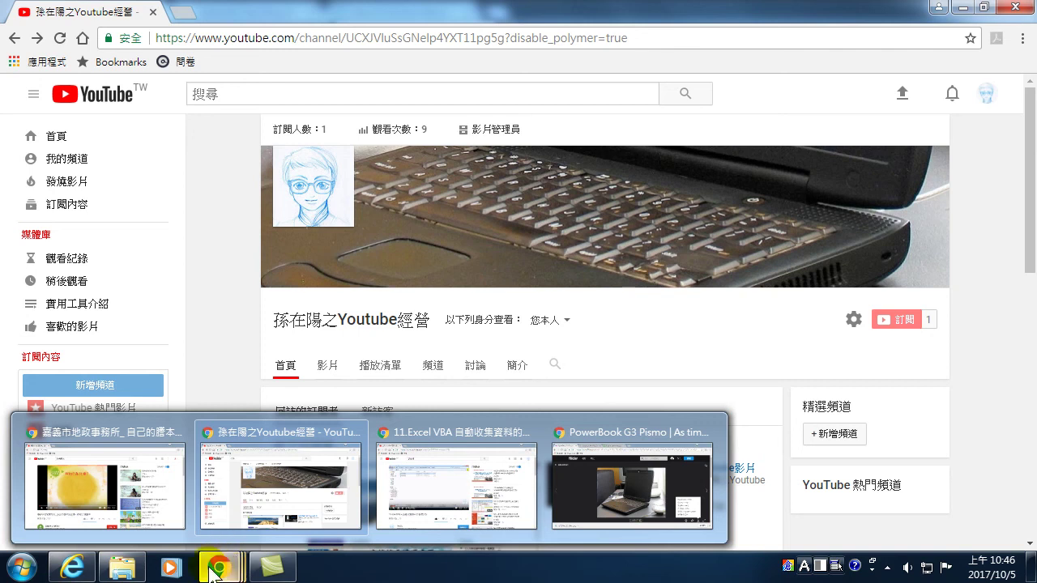
left_click(304, 441)
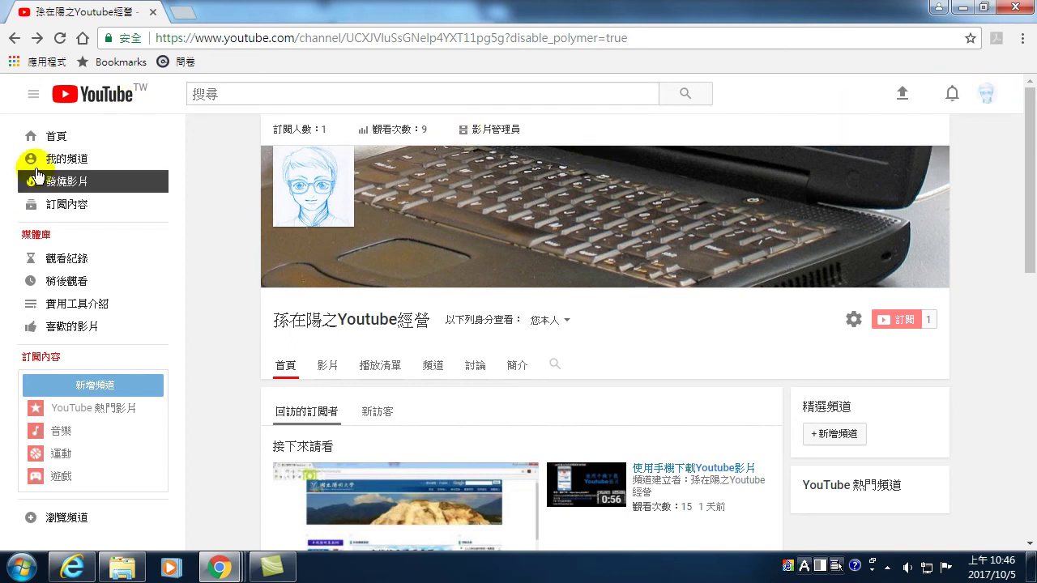
left_click(73, 144)
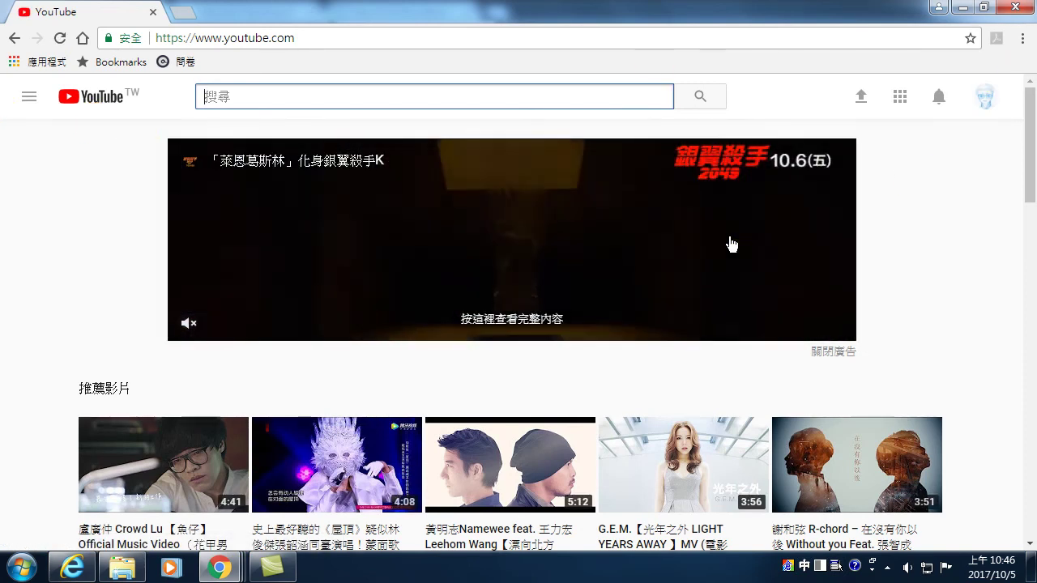
- Close the home-page ad, then switch to the channel page in Internet Explorer
left_click(829, 352)
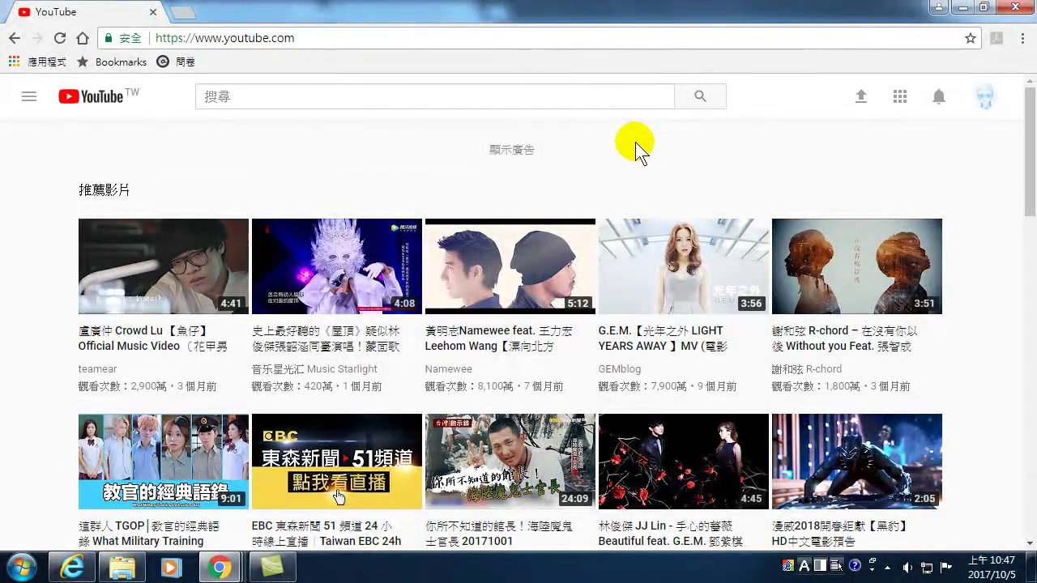
scroll(403, 276, "down", 14)
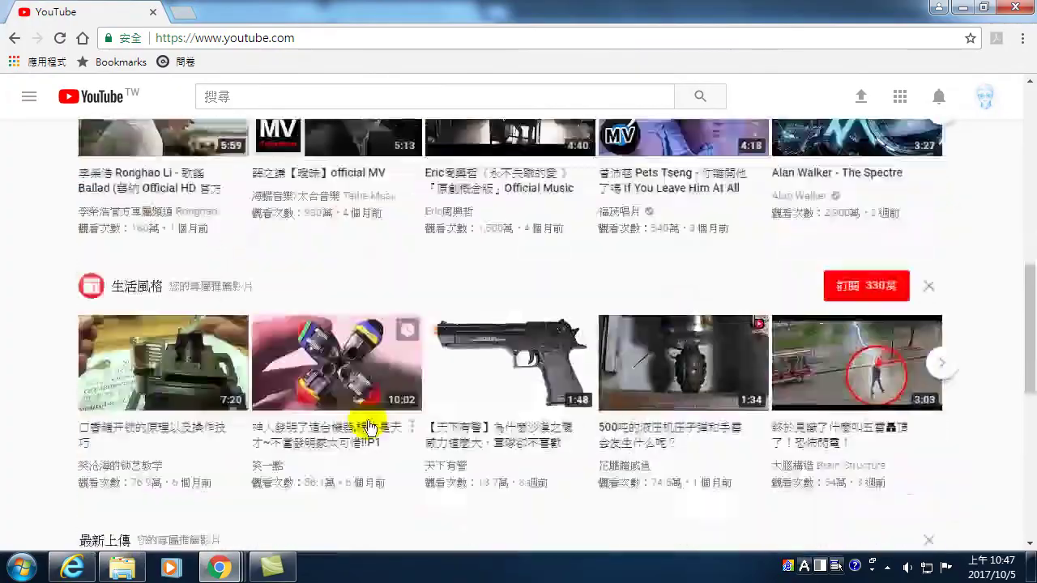
scroll(356, 449, "up", 5)
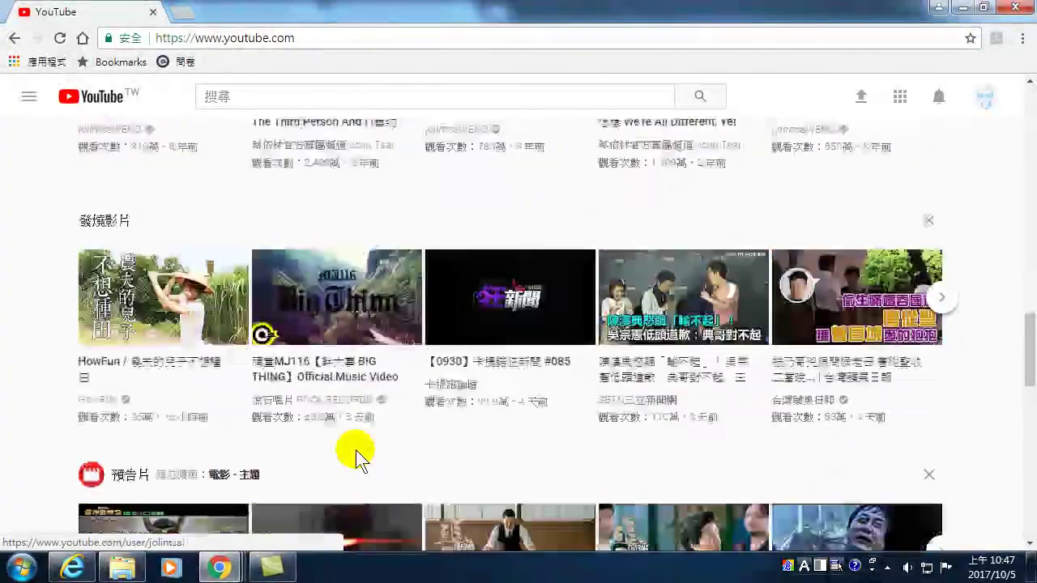
left_click(70, 567)
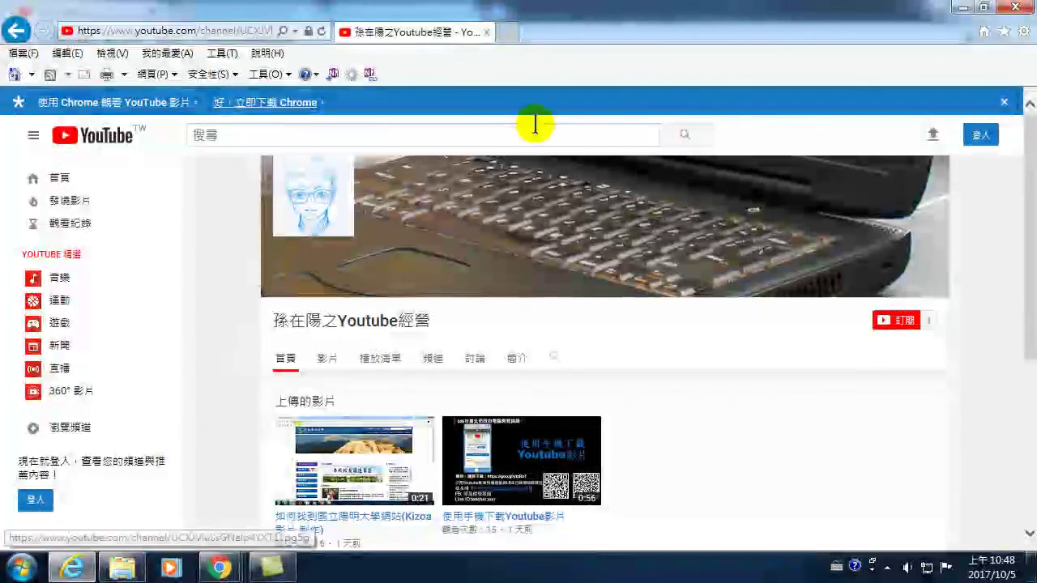
- Open the 提供意見 feedback form from the channel page footer
scroll(459, 212, "down", 4)
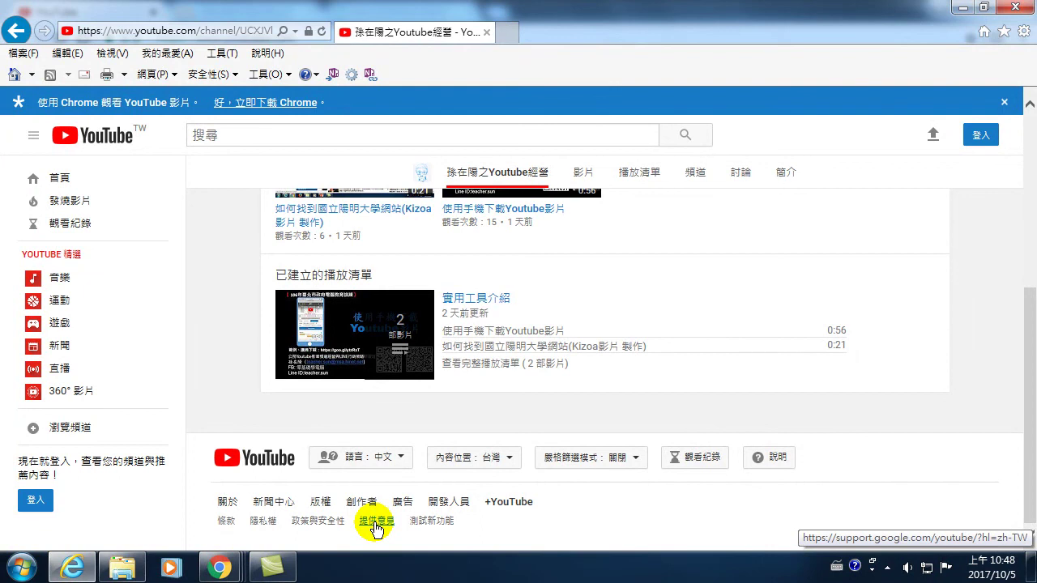
left_click(375, 522)
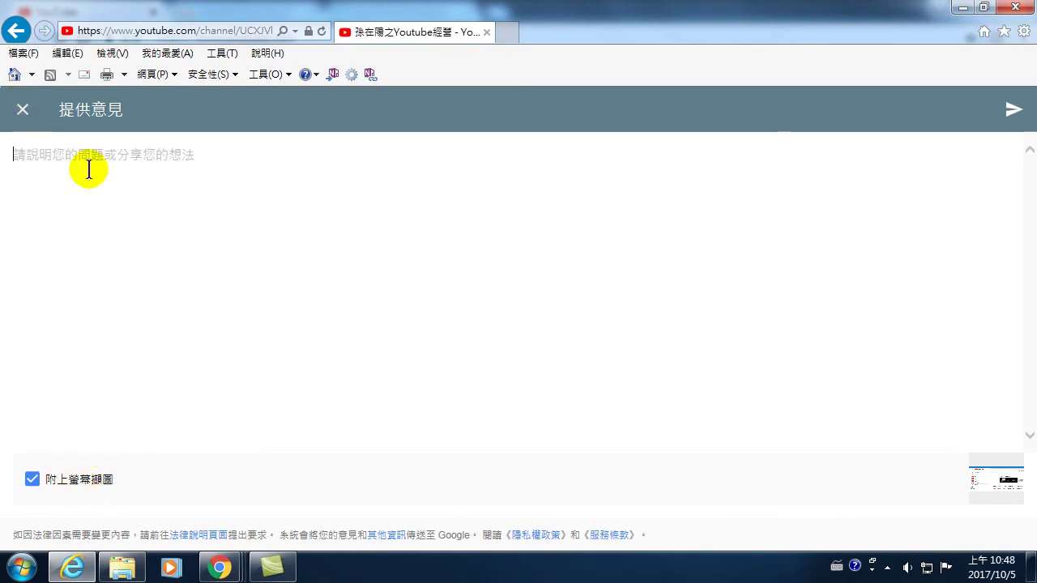
- Close and reopen the feedback form, then go back to the channel-name search results
left_click(23, 110)
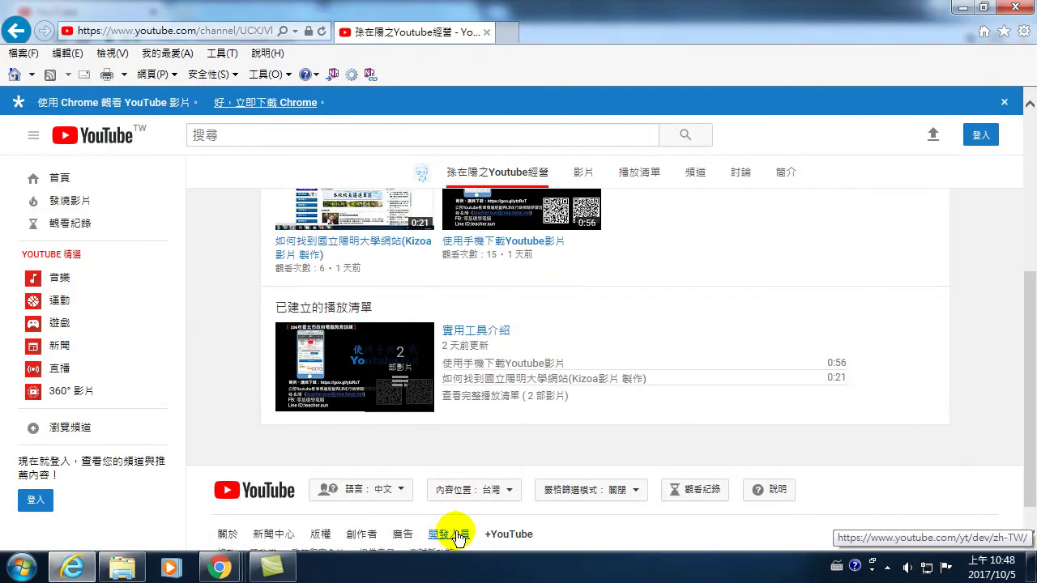
scroll(451, 521, "down", 1)
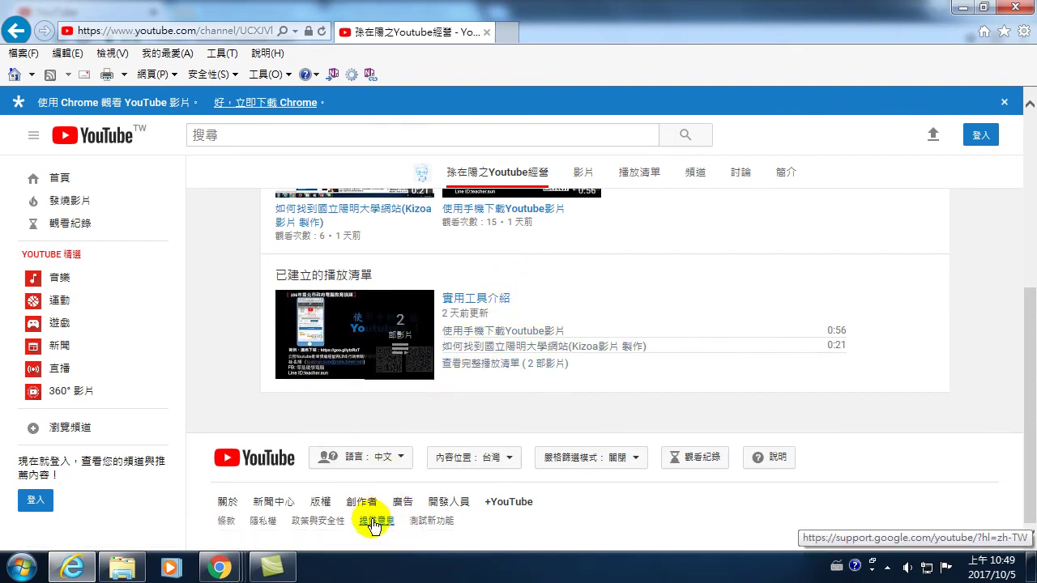
left_click(372, 522)
left_click(56, 157)
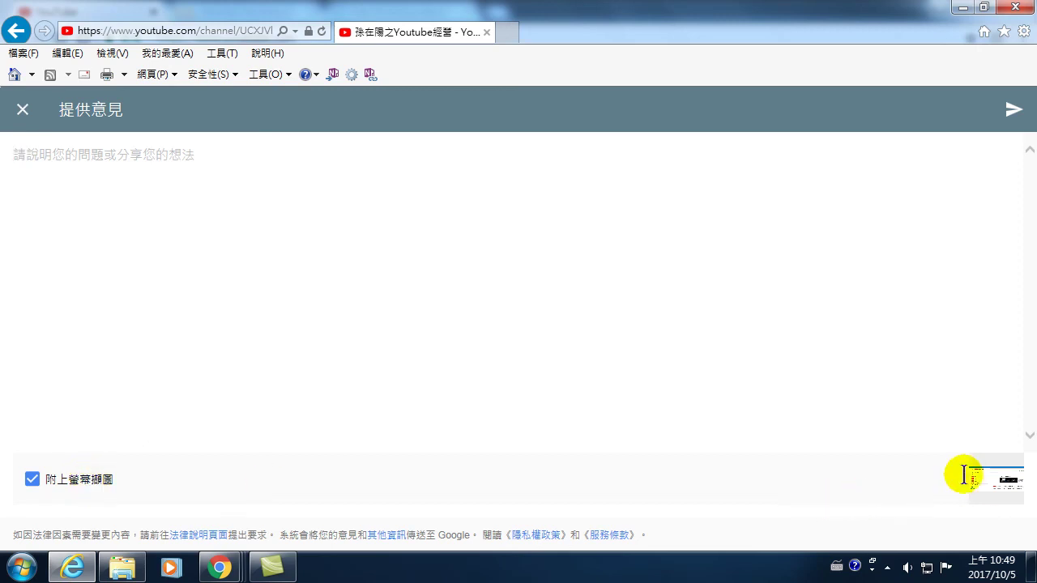
left_click(16, 32)
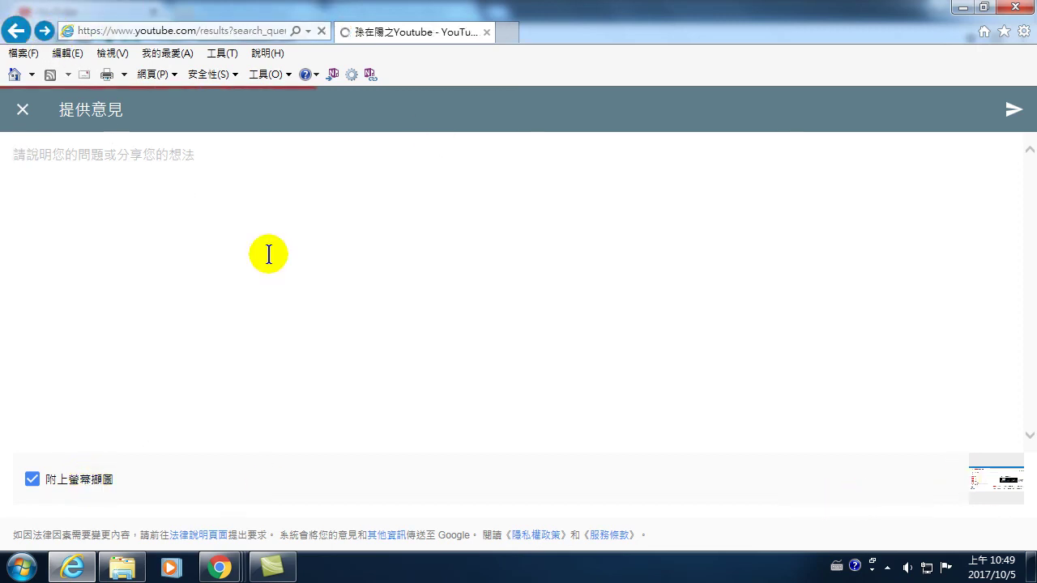
left_click(21, 112)
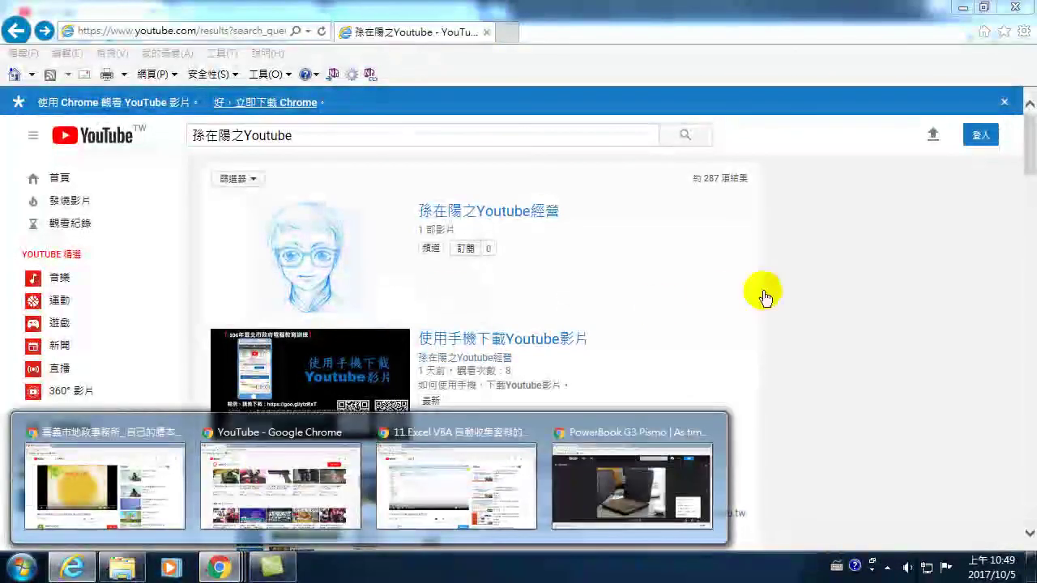
- Close the Chrome suggestion banner and open 提供意見 from the results page footer
left_click(838, 292)
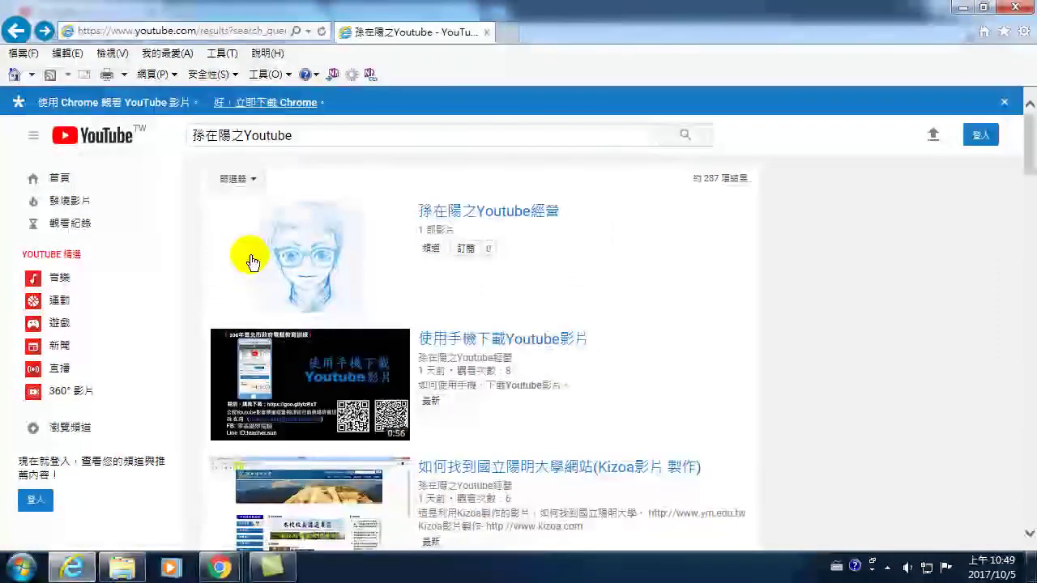
left_click(1005, 103)
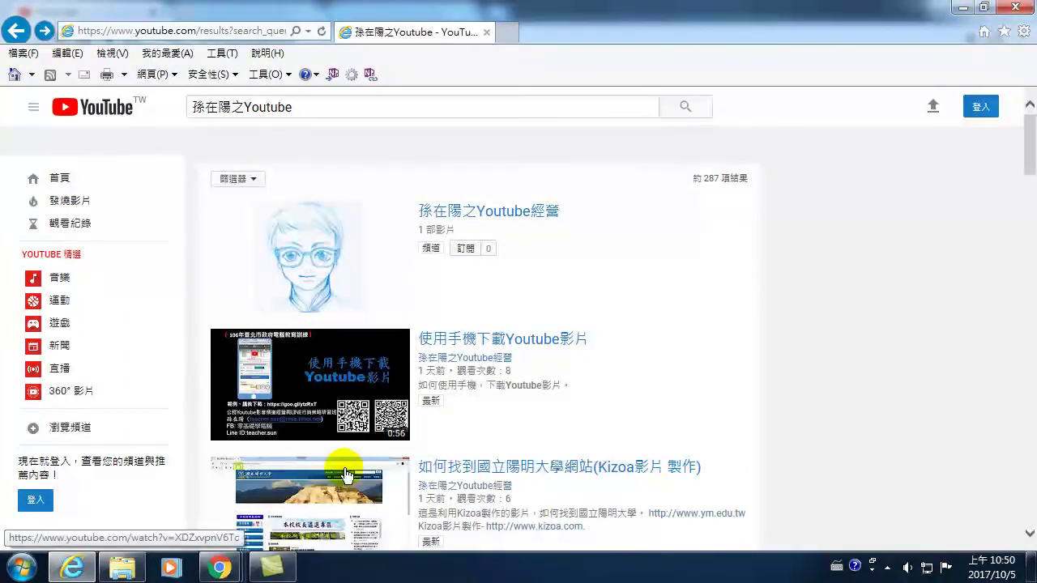
scroll(872, 314, "down", 3)
scroll(872, 314, "down", 15)
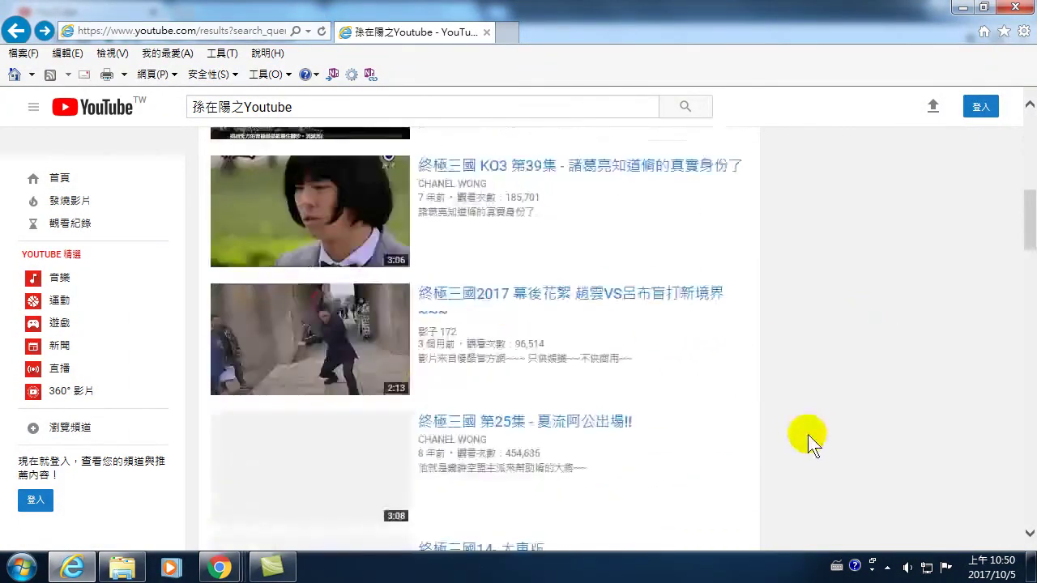
left_click_drag(1030, 372, 1031, 486)
left_click(371, 525)
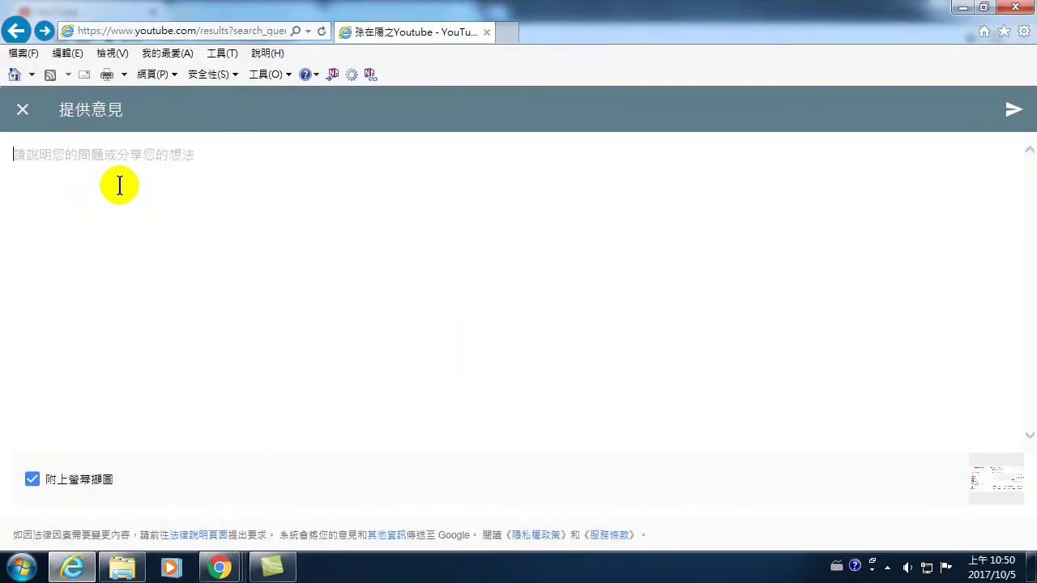
- Launch Notepad from Start > All Programs > Accessories and move its window up
type("hq")
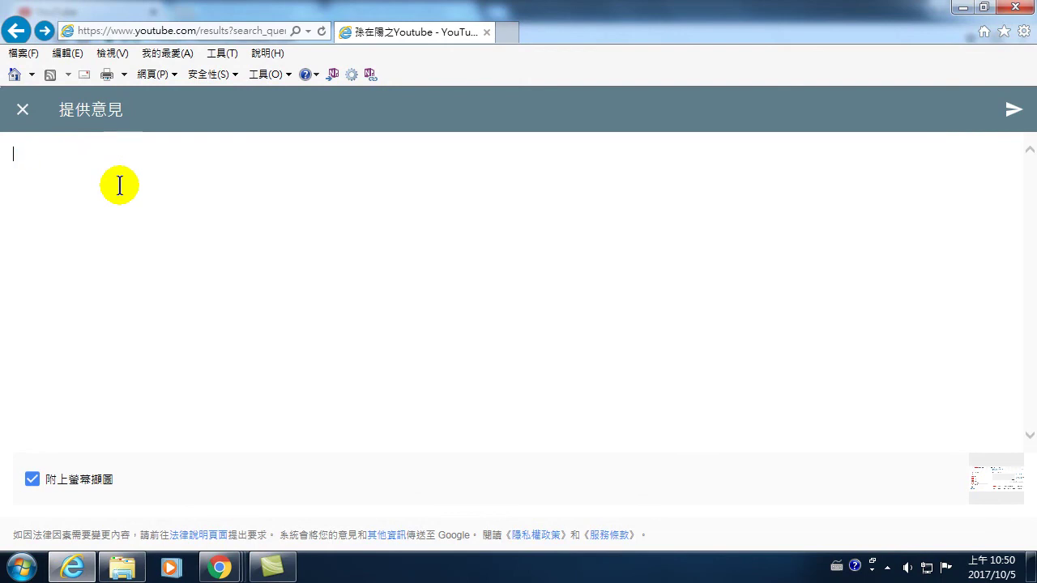
type("hq")
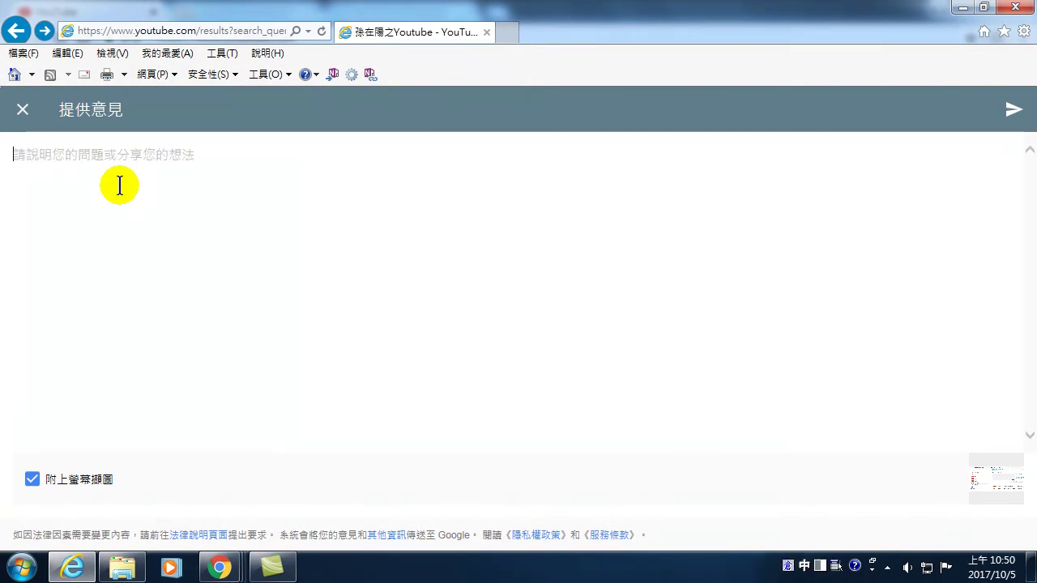
type("h")
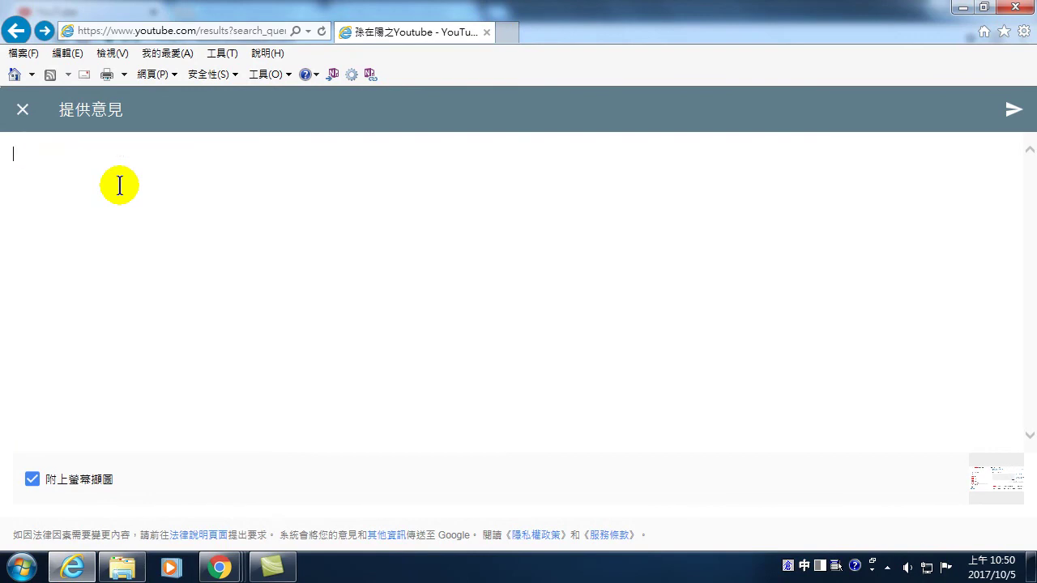
left_click(4, 571)
left_click(44, 494)
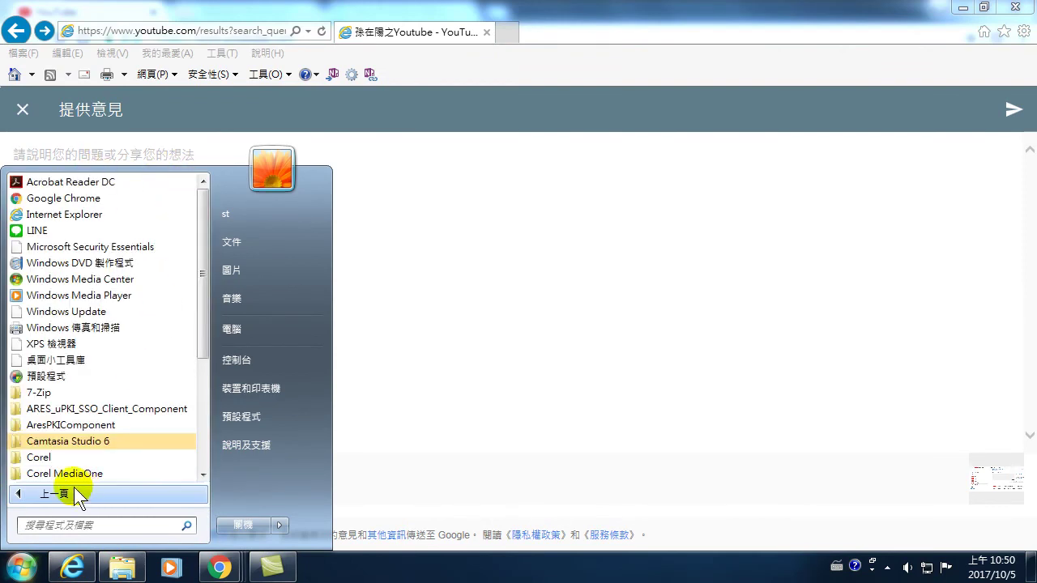
scroll(71, 409, "down", 3)
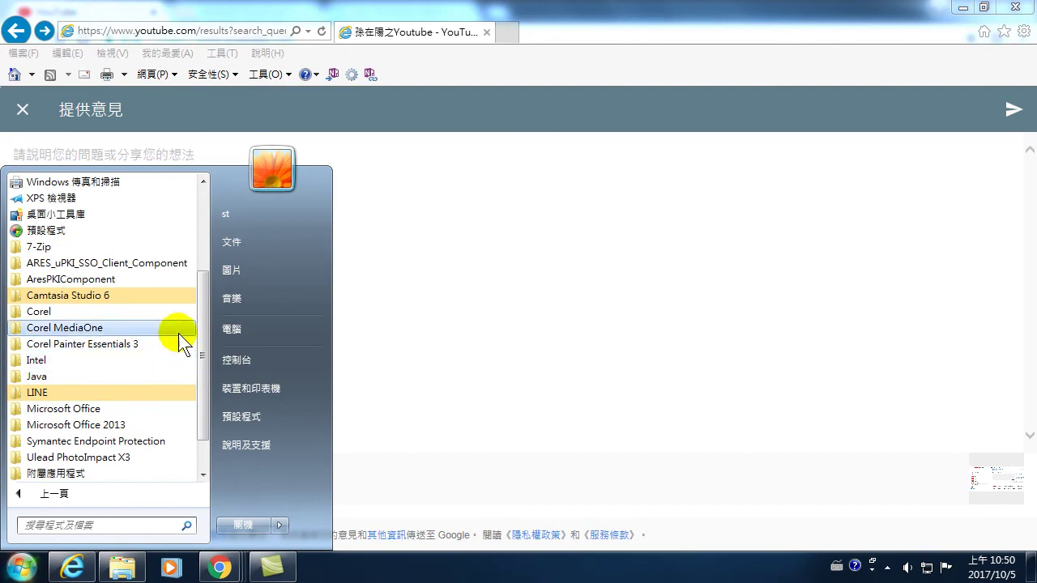
scroll(202, 336, "down", 1)
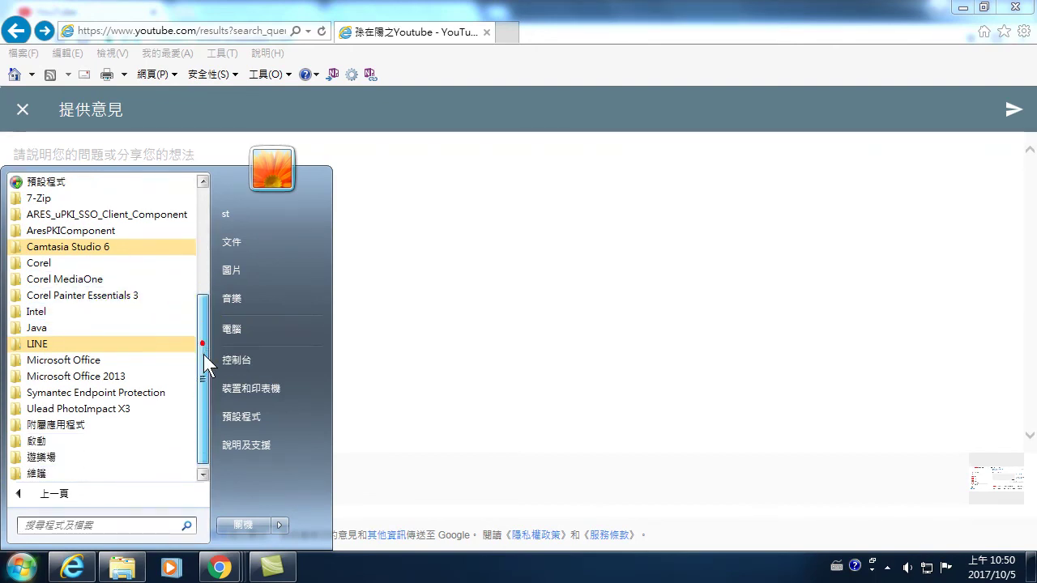
left_click(77, 425)
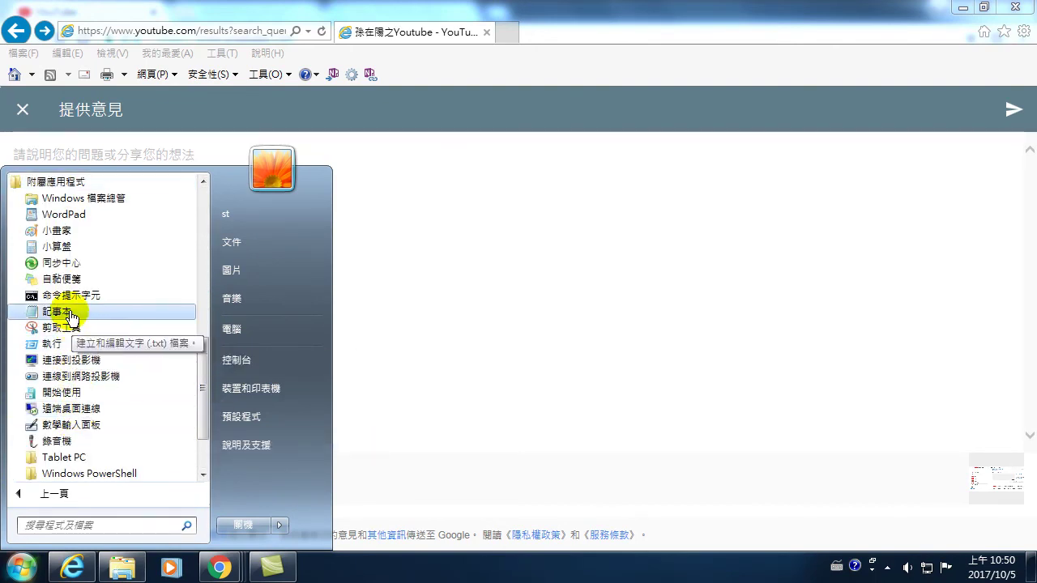
left_click(63, 328)
left_click_drag(376, 406, 430, 221)
- Type '我想告訴你一個很棒的頻道' with the channel owner's name in Chinese
type("kjl")
key("BackSpace")
key("BackSpace")
key("BackSpace")
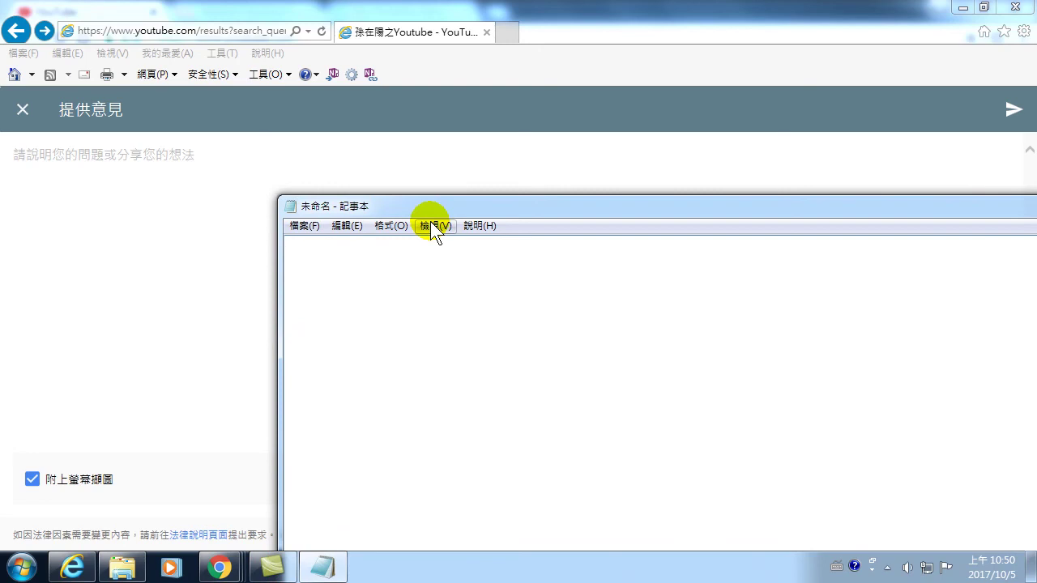
key("ctrl+space")
type("hqi")
type("想告")
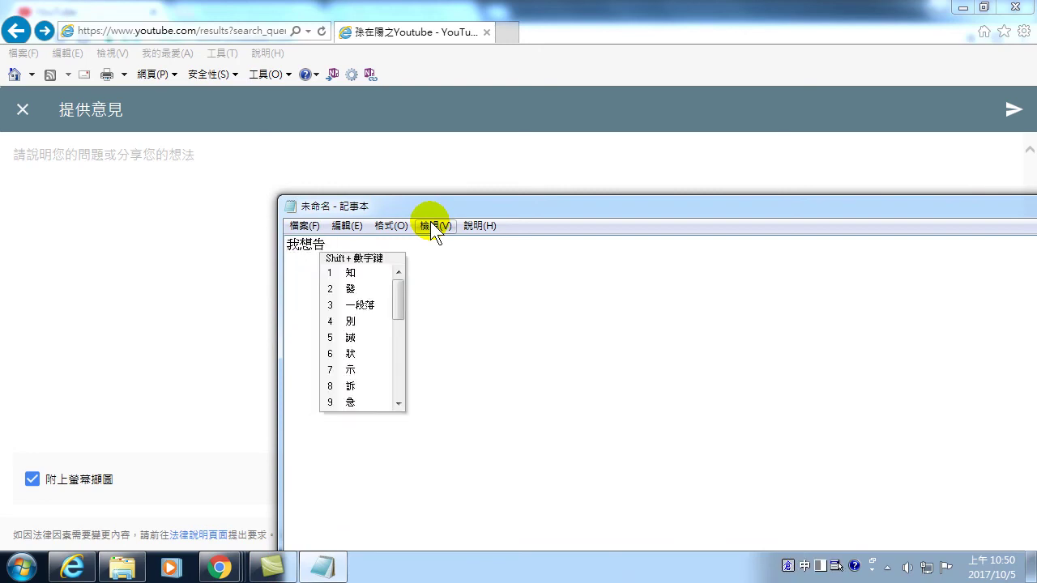
key("shift+8")
type("你一個很")
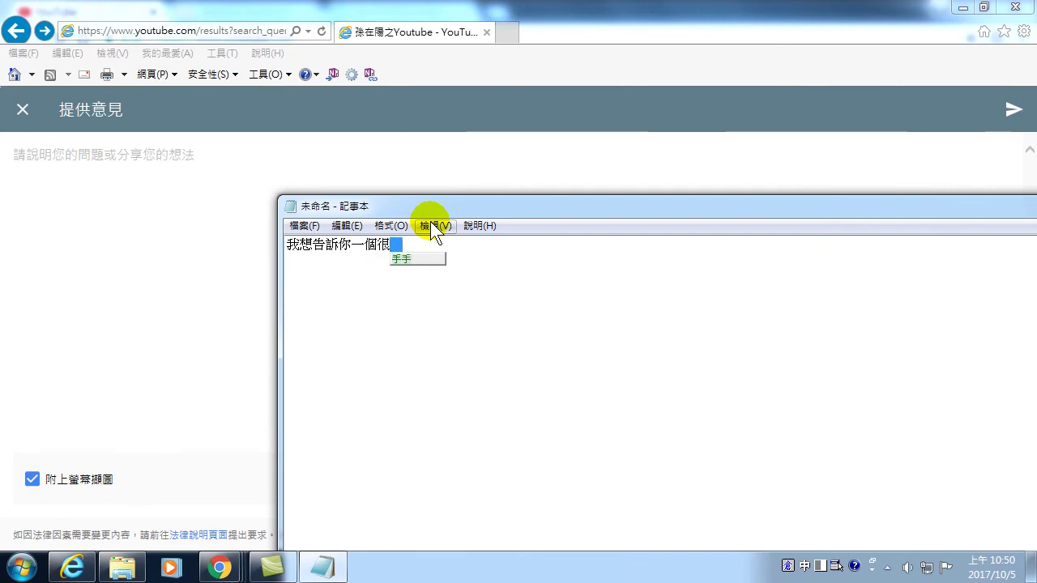
type("棒的")
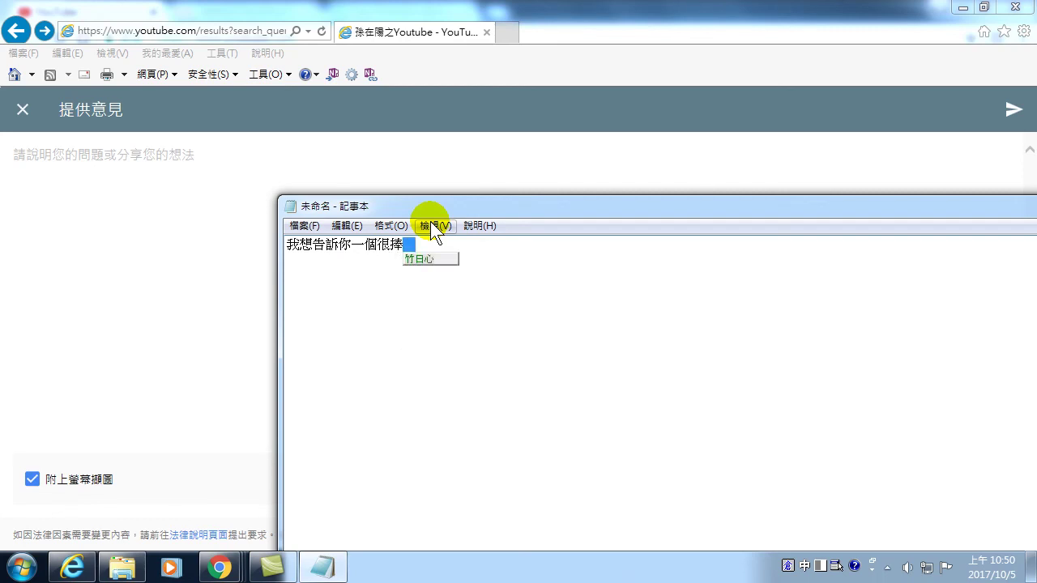
type("網站")
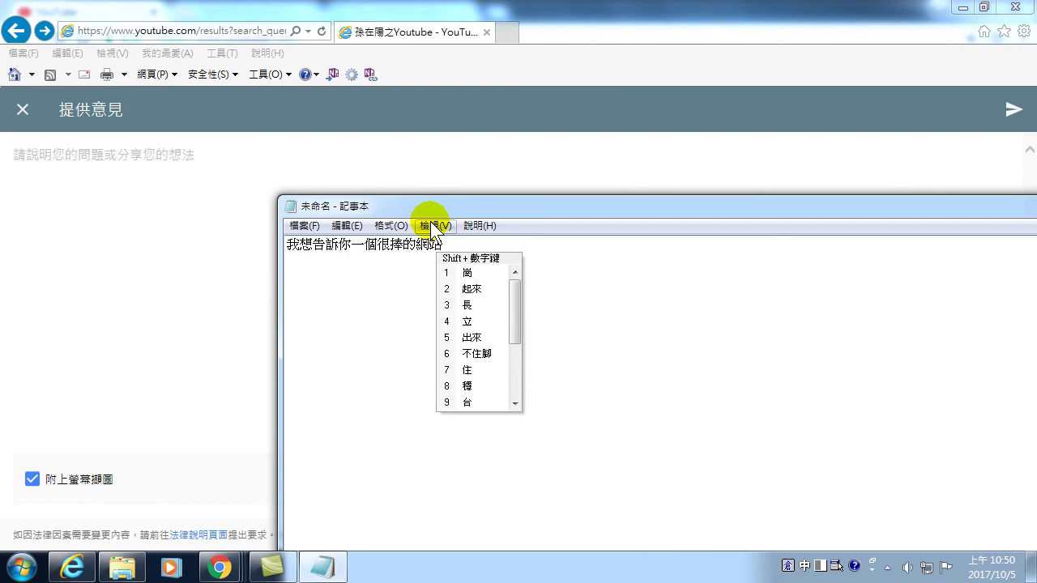
key("Escape")
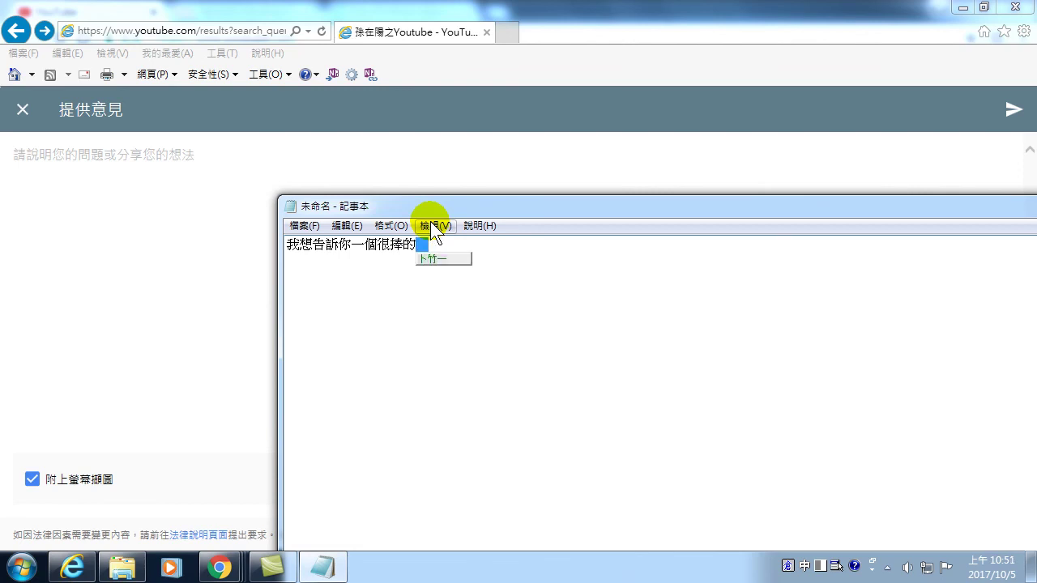
type("頻道")
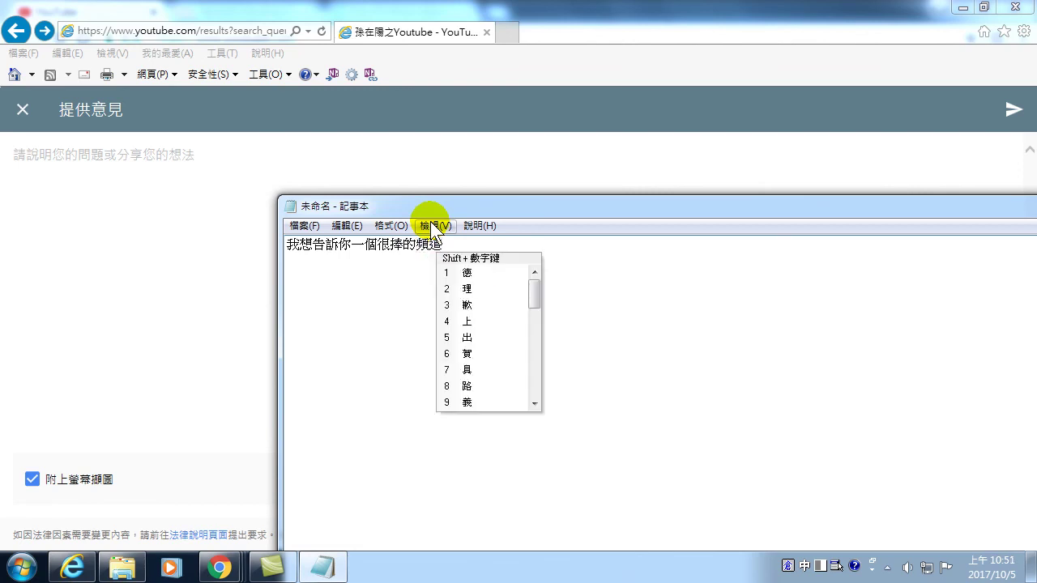
type(":孫在陽。")
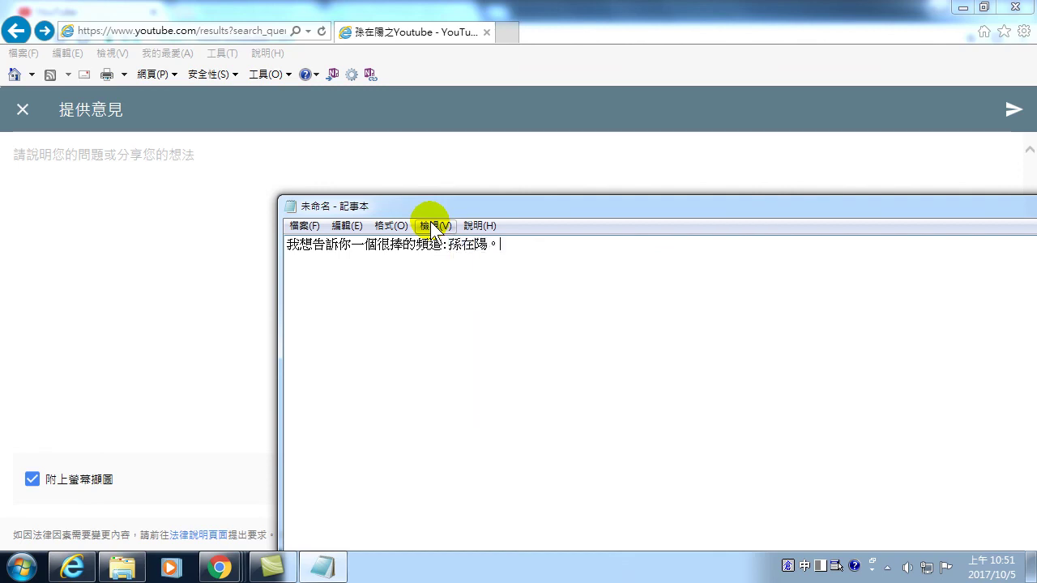
- Copy the Notepad sentence into the feedback box and send it to YouTube
left_click_drag(500, 243, 181, 236)
key("ctrl+c")
left_click(79, 187)
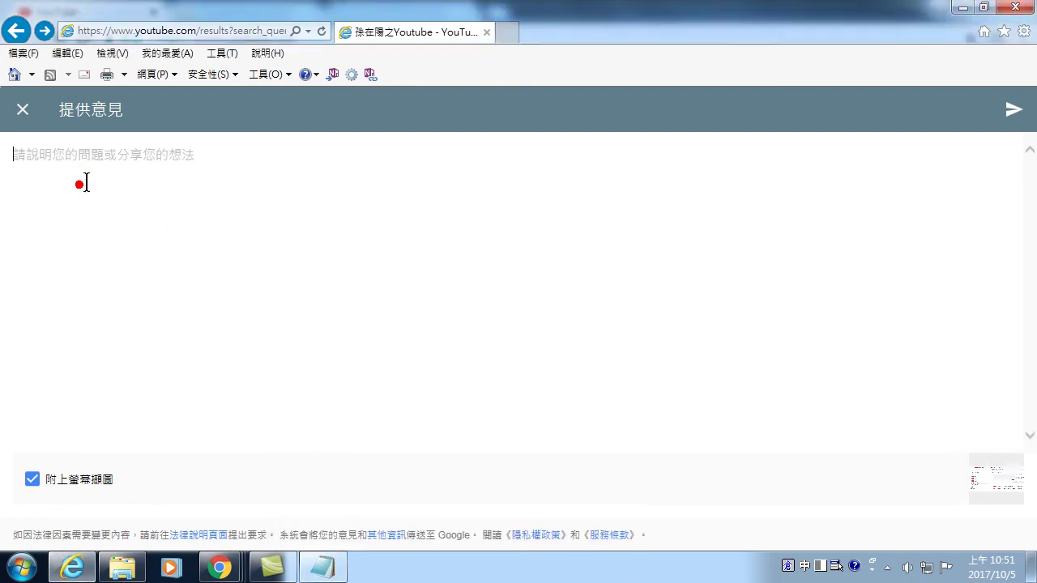
key("ctrl+v")
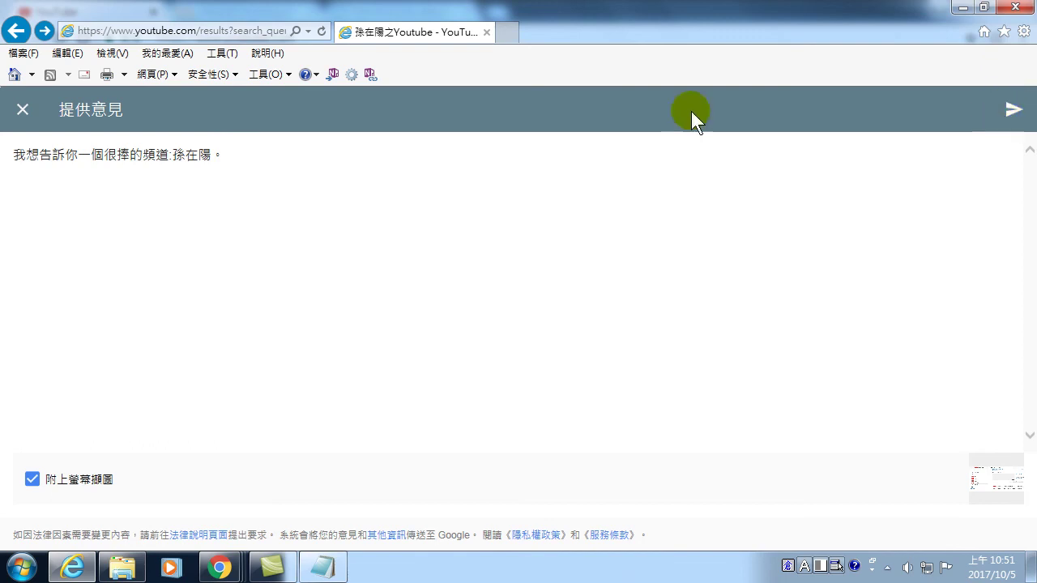
left_click(1013, 111)
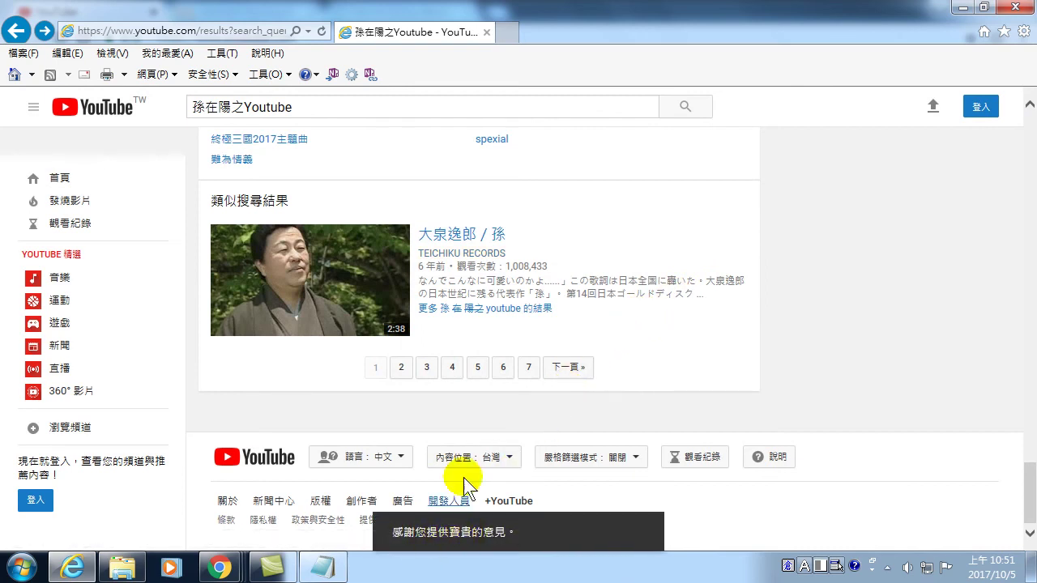
scroll(465, 390, "up", 15)
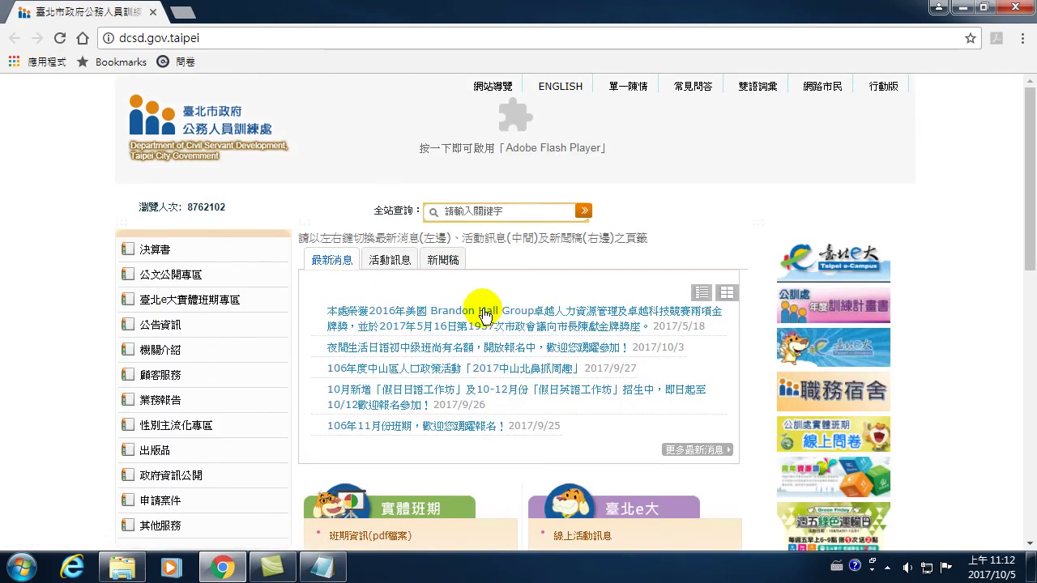
left_click(367, 38)
type("www.youtube.com")
key("Return")
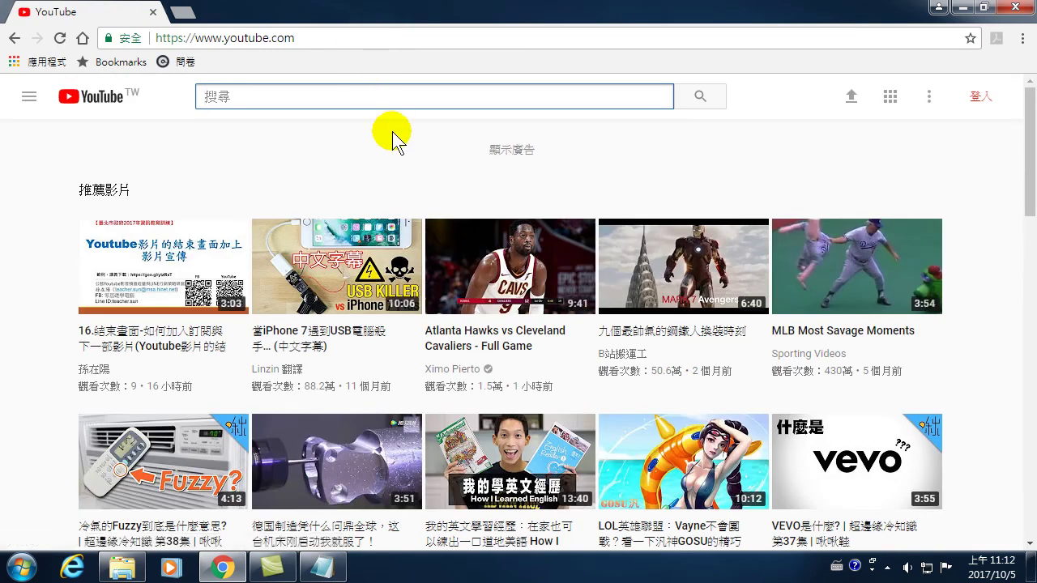
- Sign in with the account password and use YouTube as the first listed channel
left_click(976, 98)
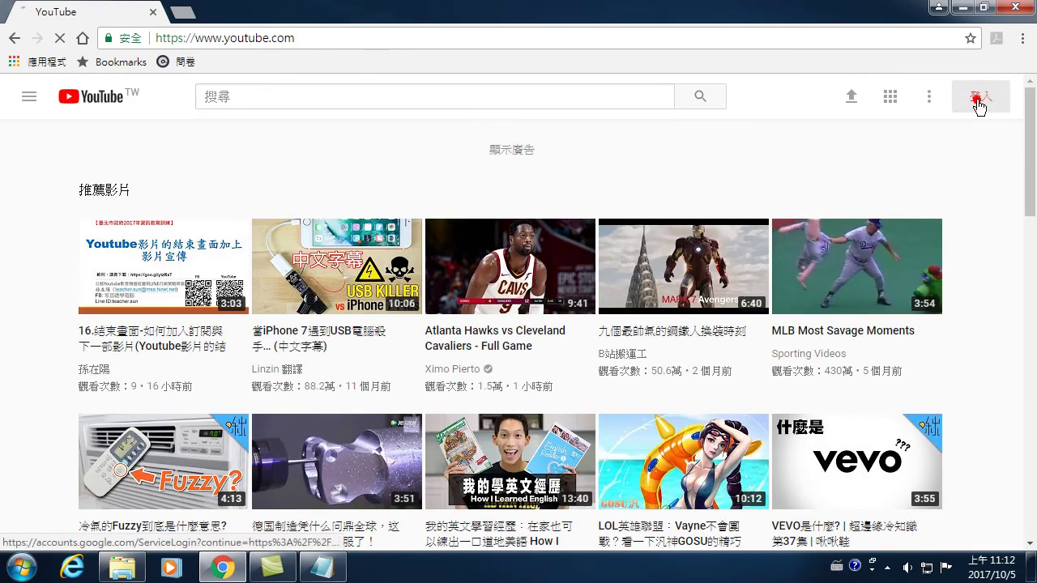
type("*********")
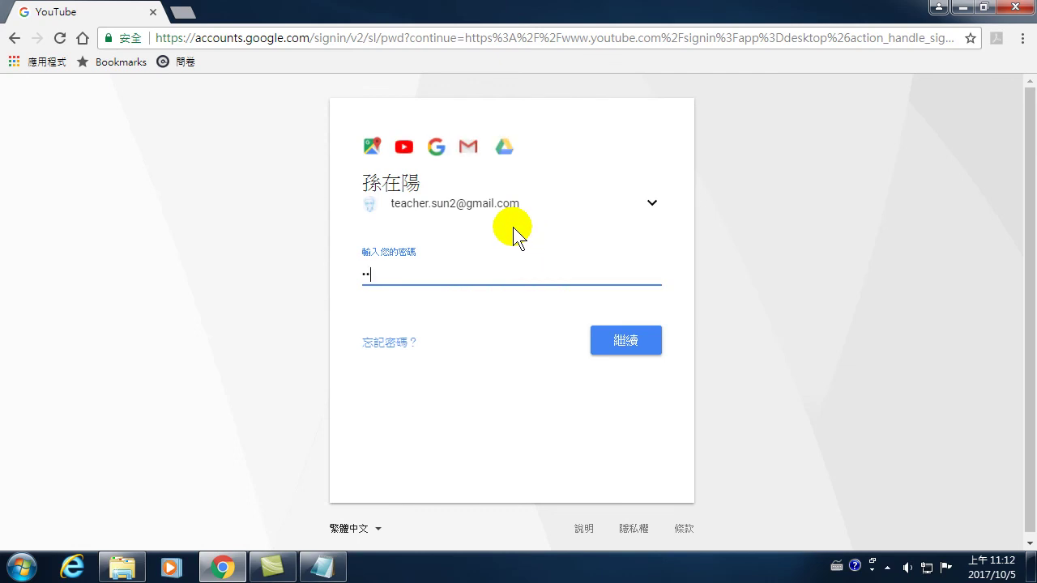
key("Return")
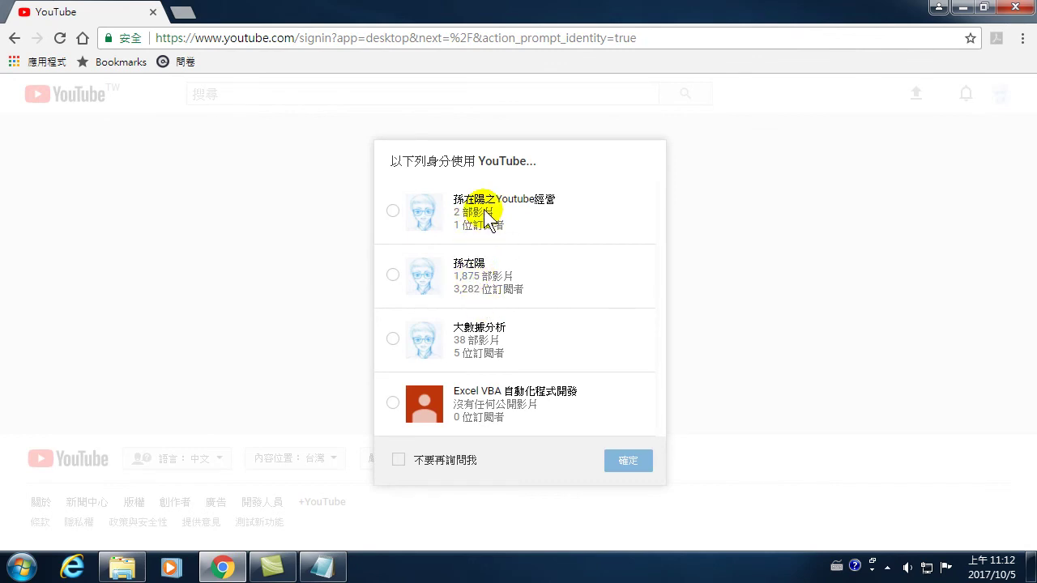
left_click(474, 203)
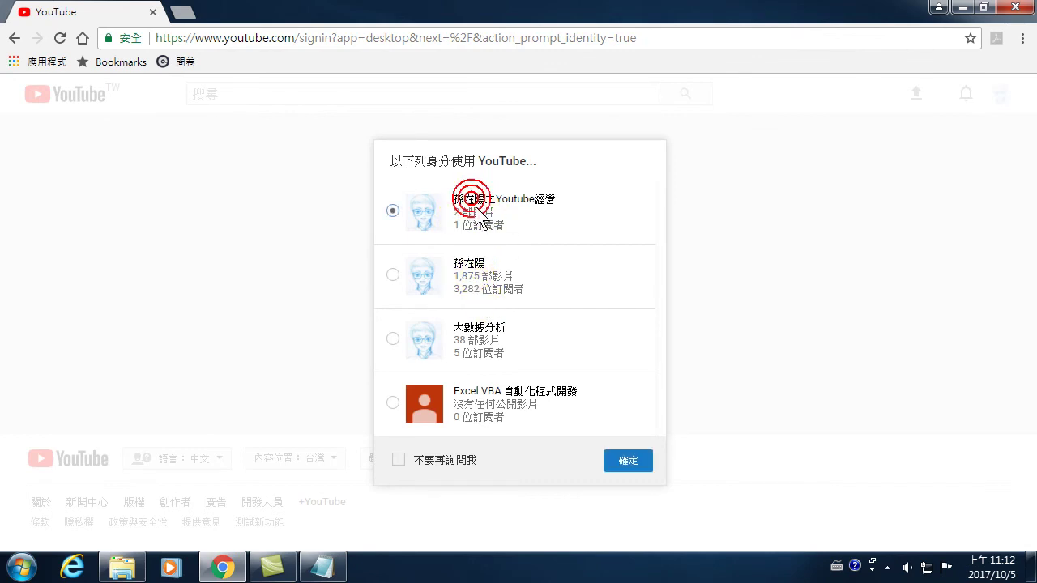
left_click(621, 461)
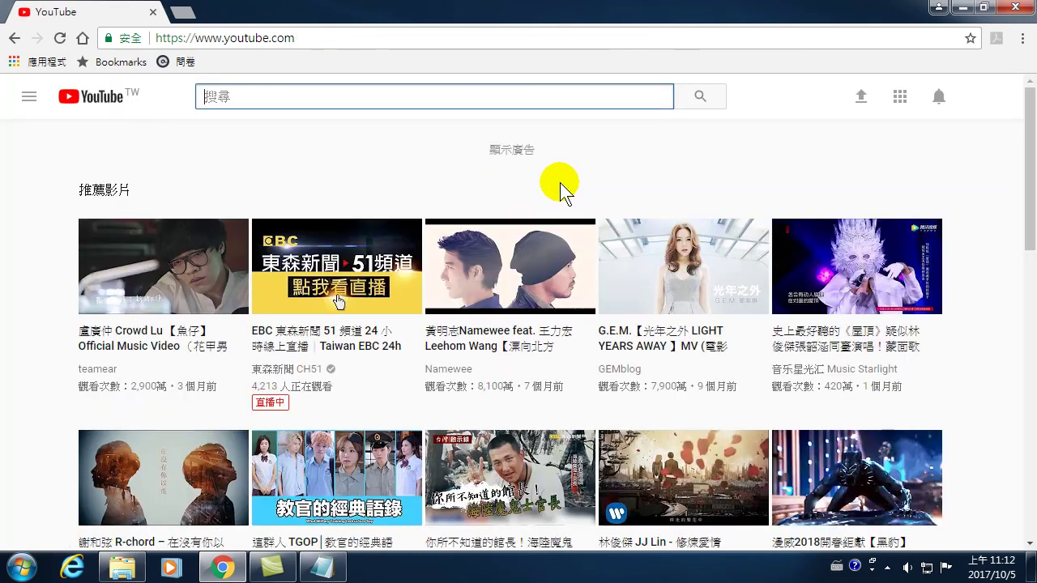
left_click(985, 97)
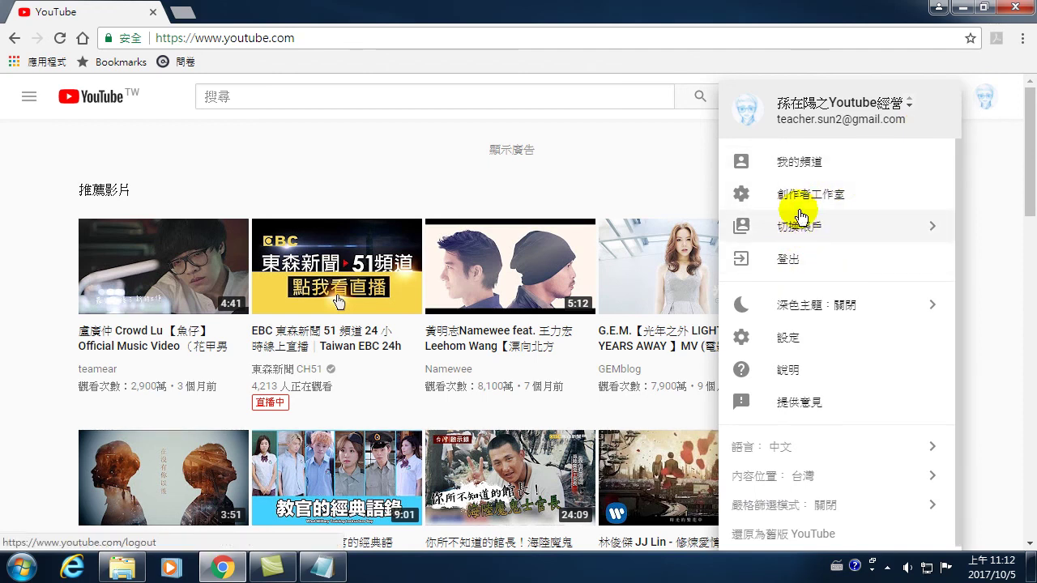
- Open the first Creator Studio video's watch page, pause it, and return to the YouTube home page
left_click(801, 195)
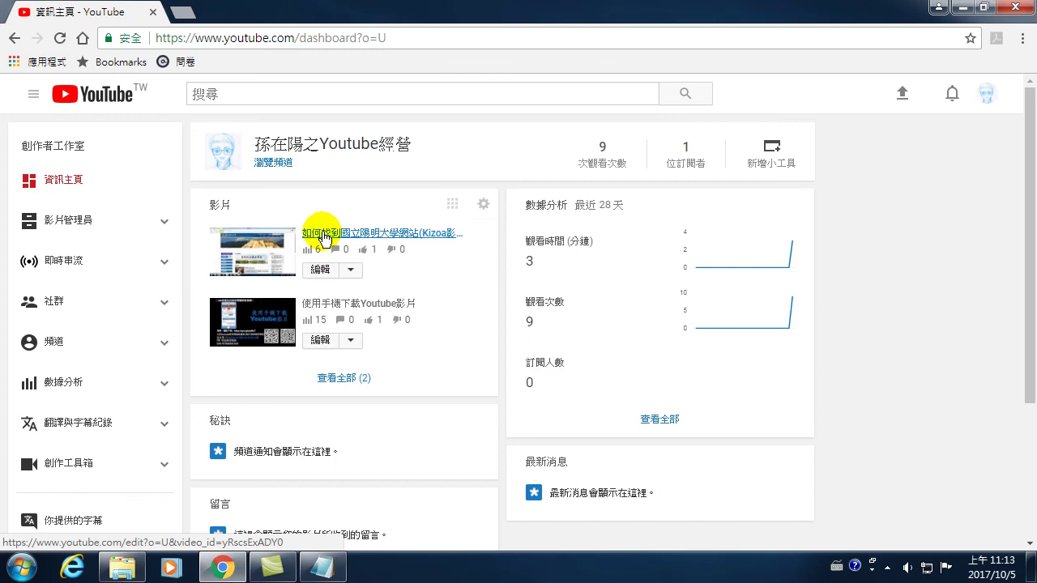
left_click(323, 235)
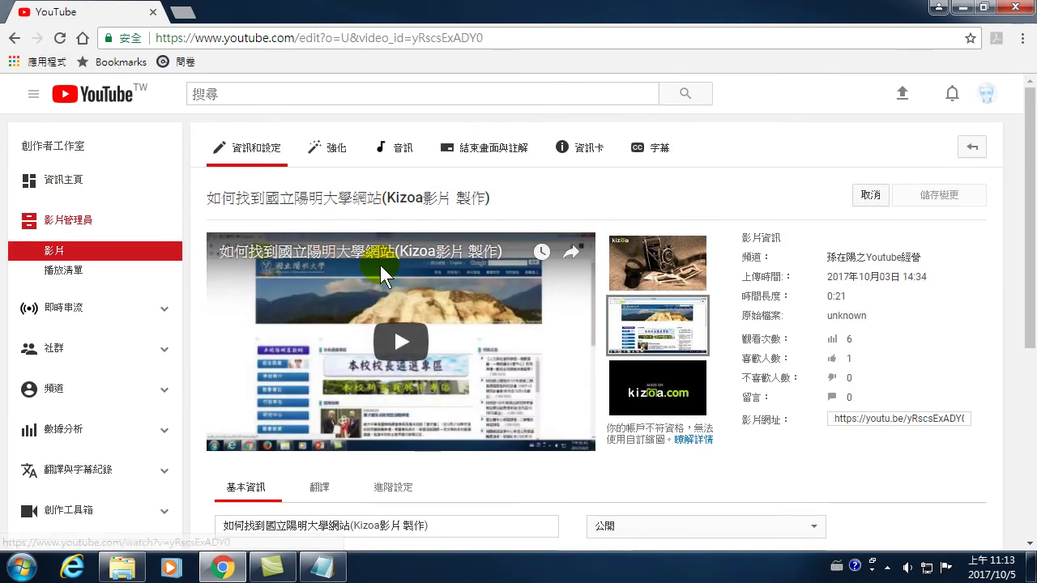
left_click(371, 198)
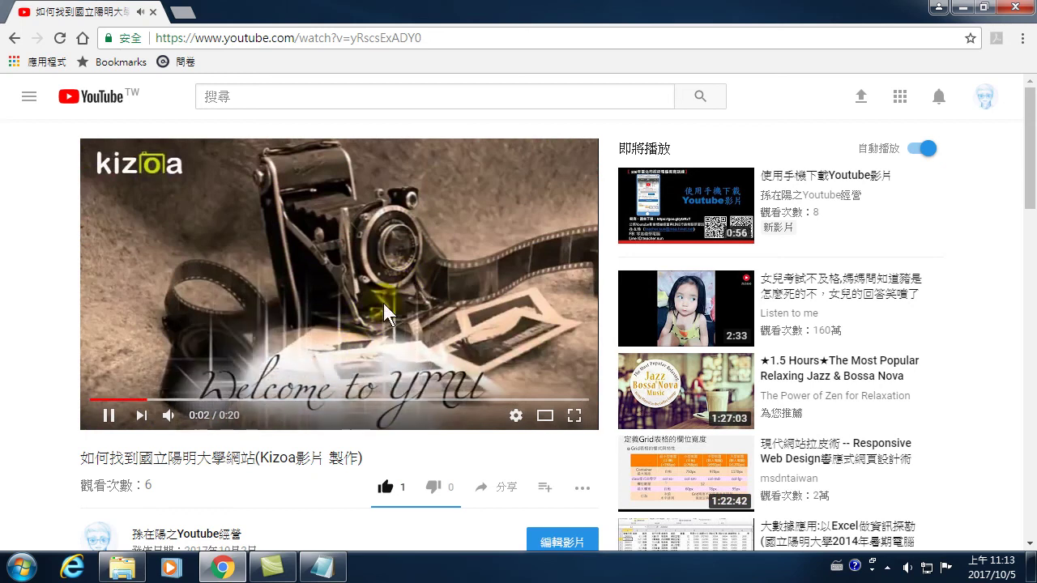
left_click(330, 340)
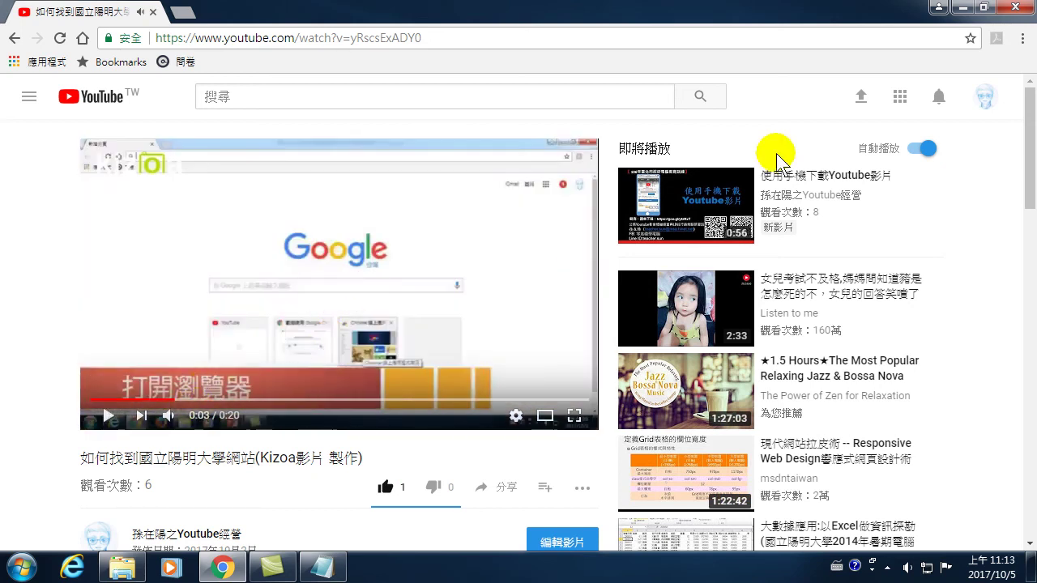
left_click(14, 38)
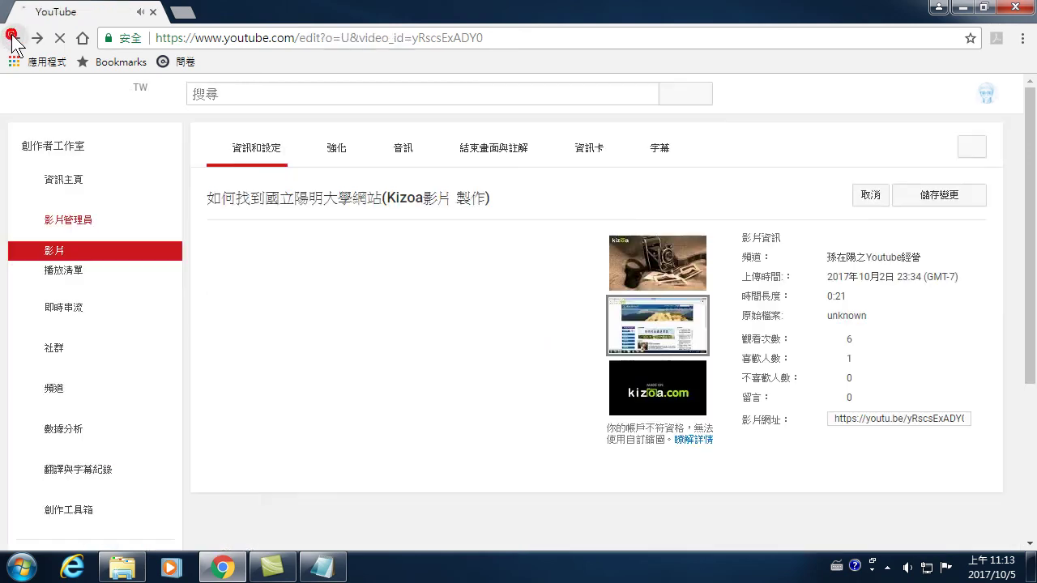
left_click(15, 38)
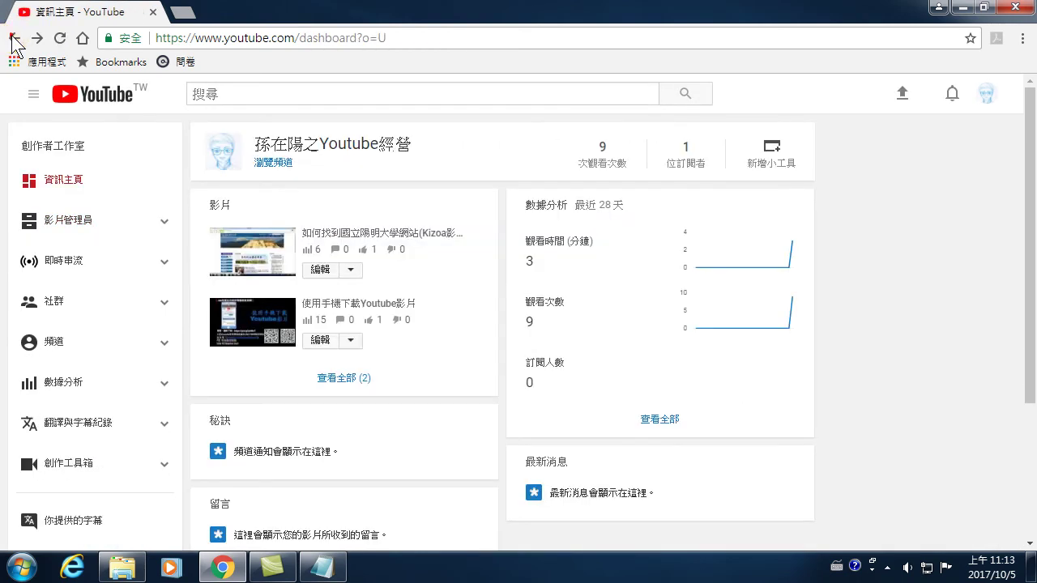
left_click(13, 39)
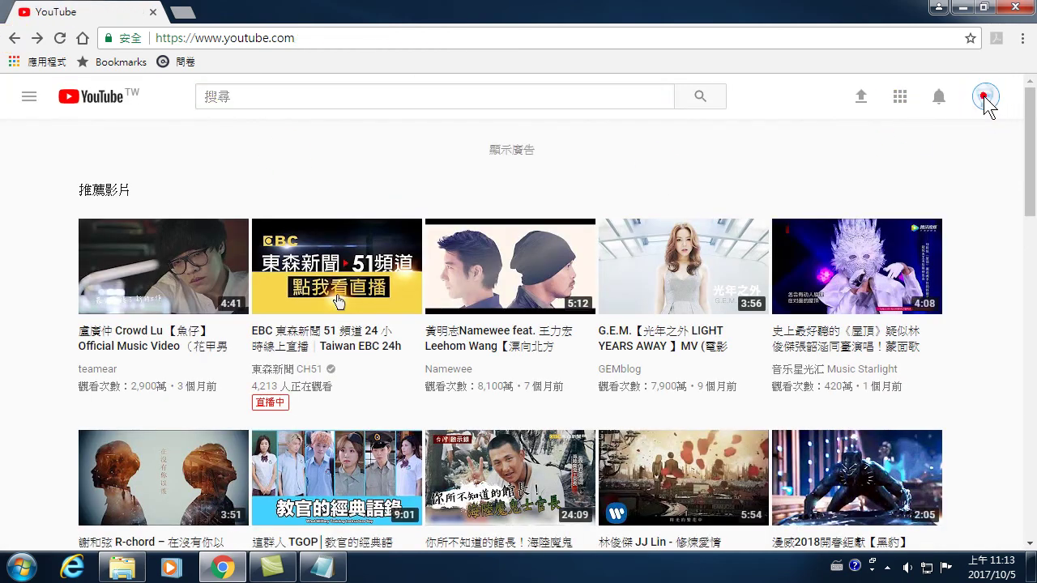
- From the account menu's Creator Studio, open 使用手機下載Youtube影片's details and play its watch page
left_click(981, 99)
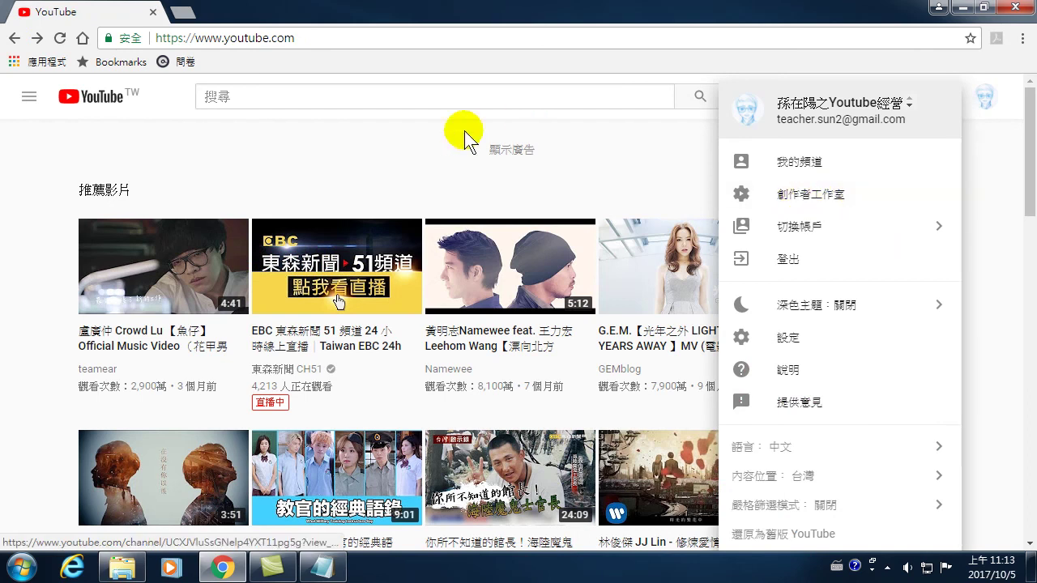
left_click(370, 143)
left_click(984, 97)
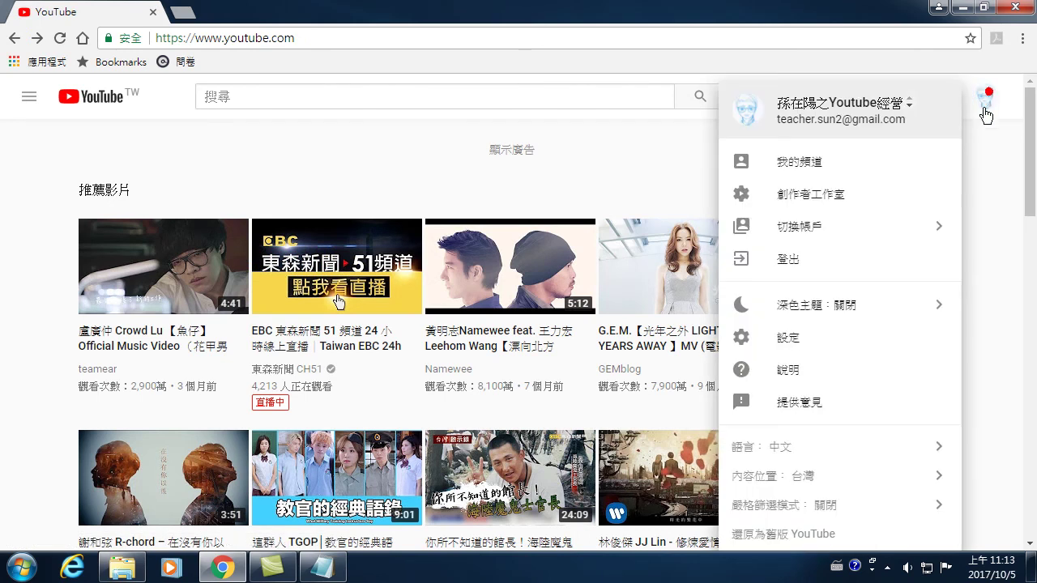
left_click(807, 193)
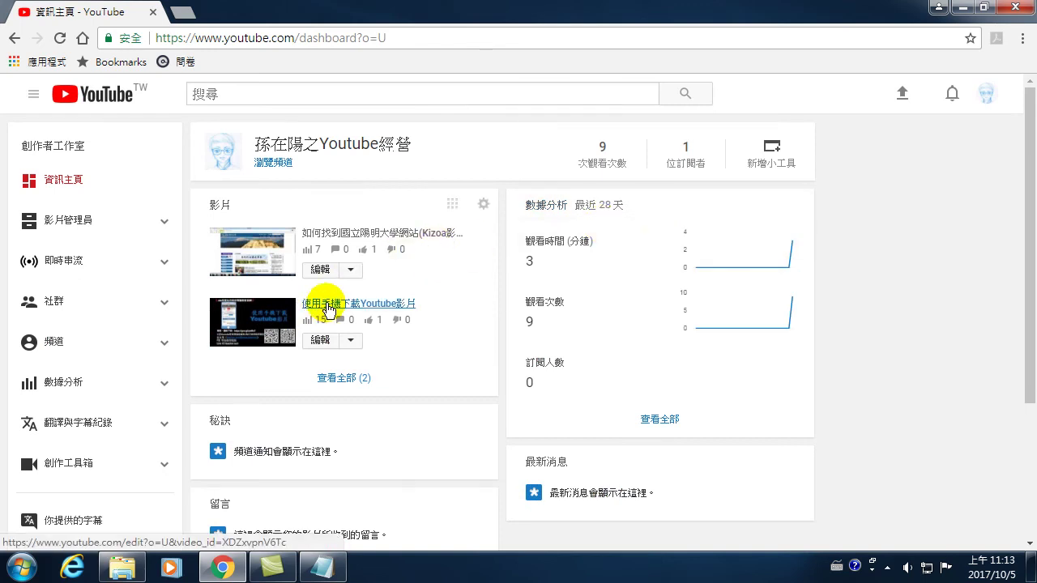
left_click(329, 303)
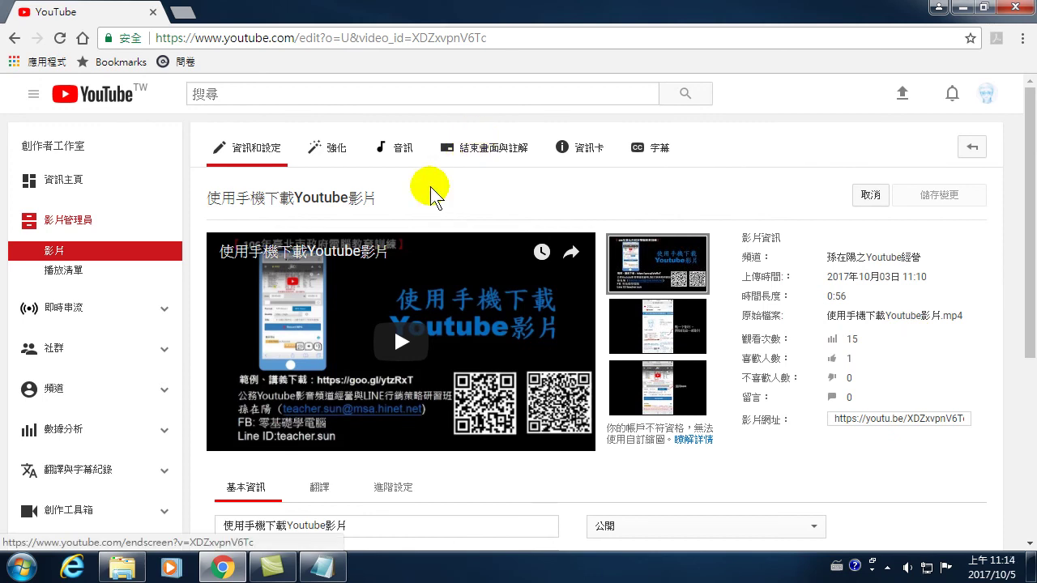
left_click(291, 200)
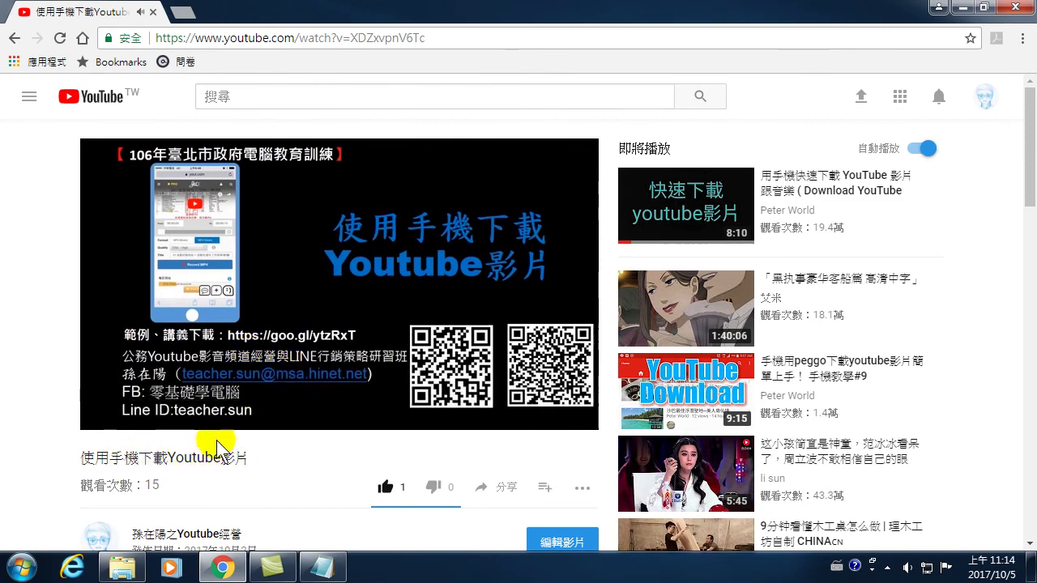
scroll(235, 443, "down", 2)
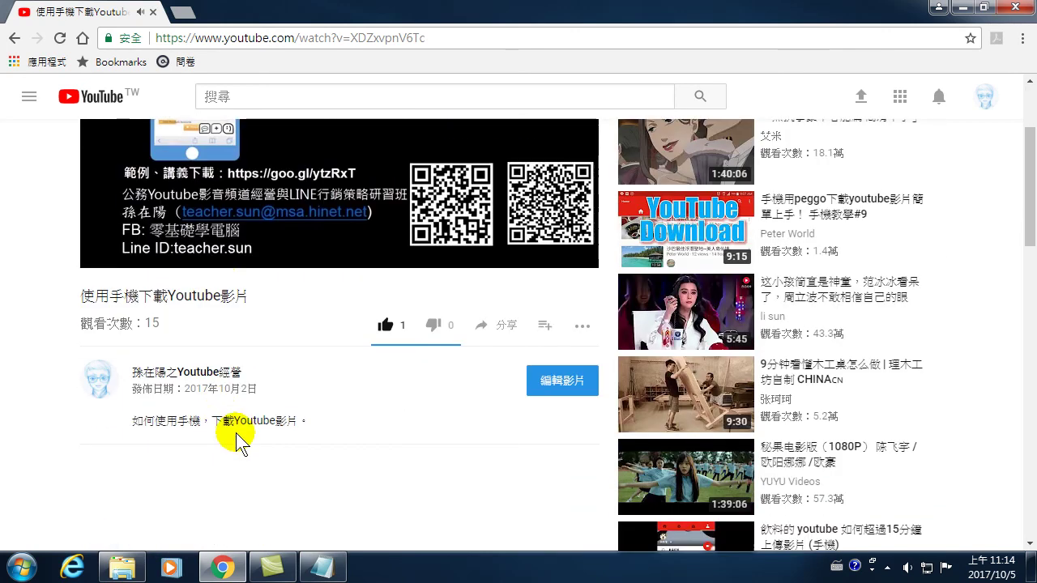
left_click(504, 328)
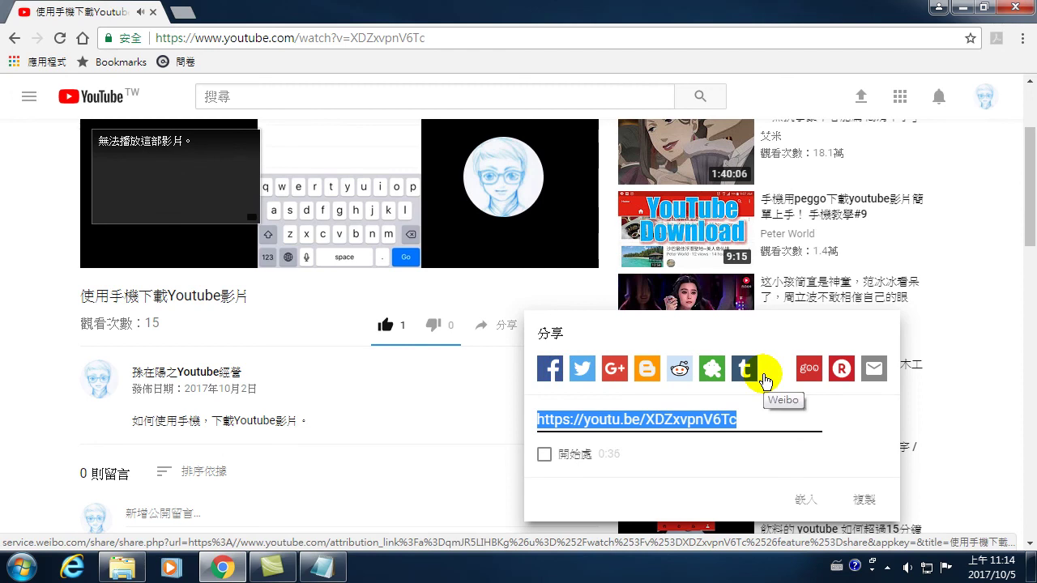
left_click(546, 367)
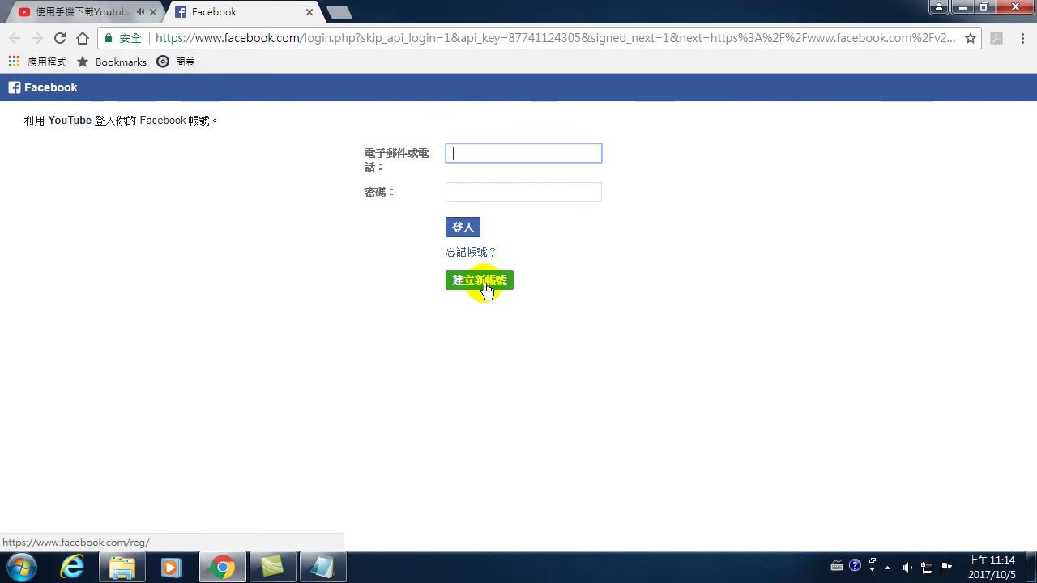
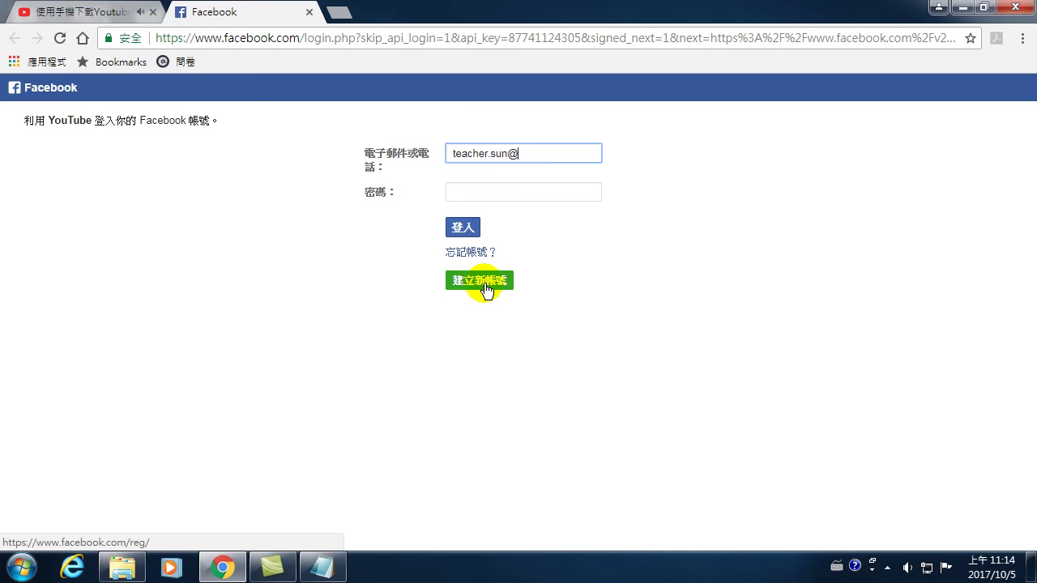
- Log in to Facebook with the account e-mail and password
left_click(476, 192)
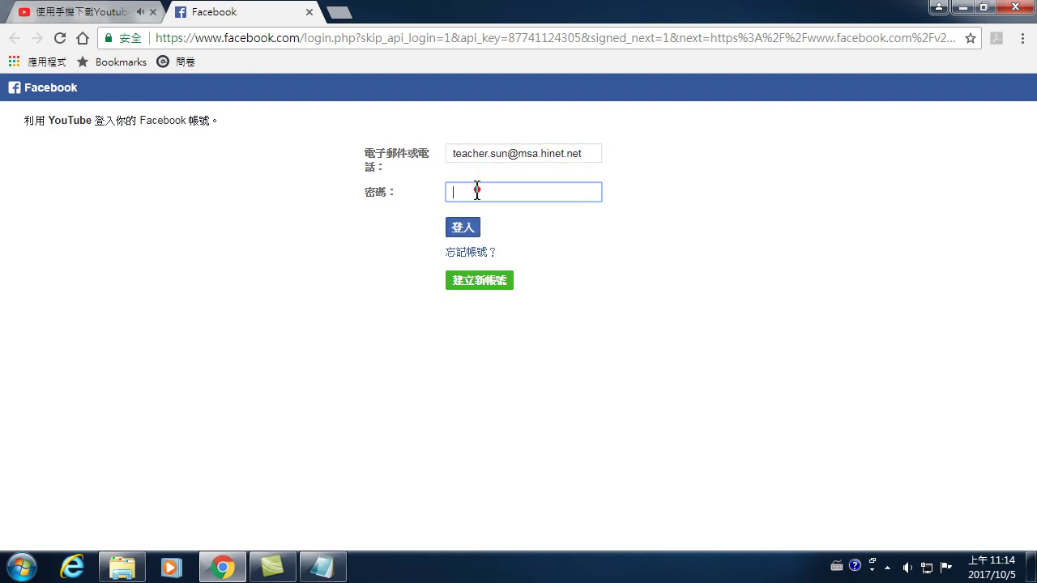
type("•••••••••")
key("Return")
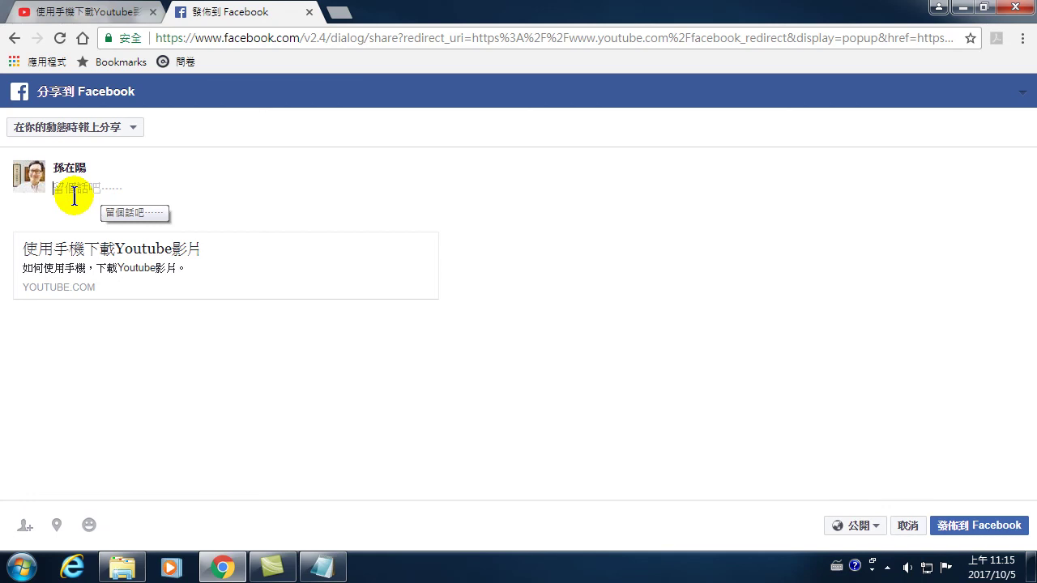
- Begin the post message with '使用手機下載Youtube影片.' using the Cangjie input
left_click(74, 196)
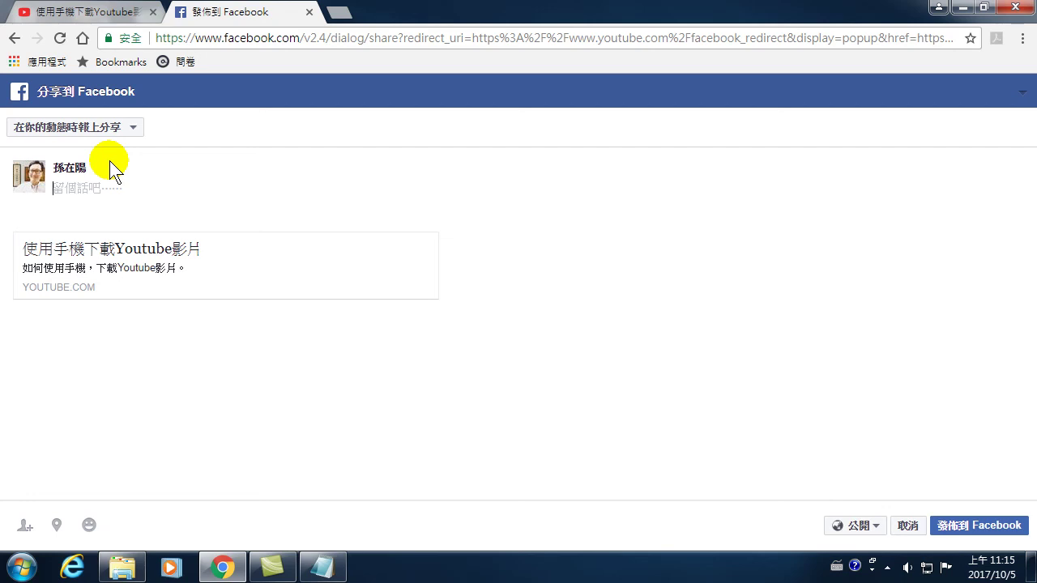
key("ctrl+shift")
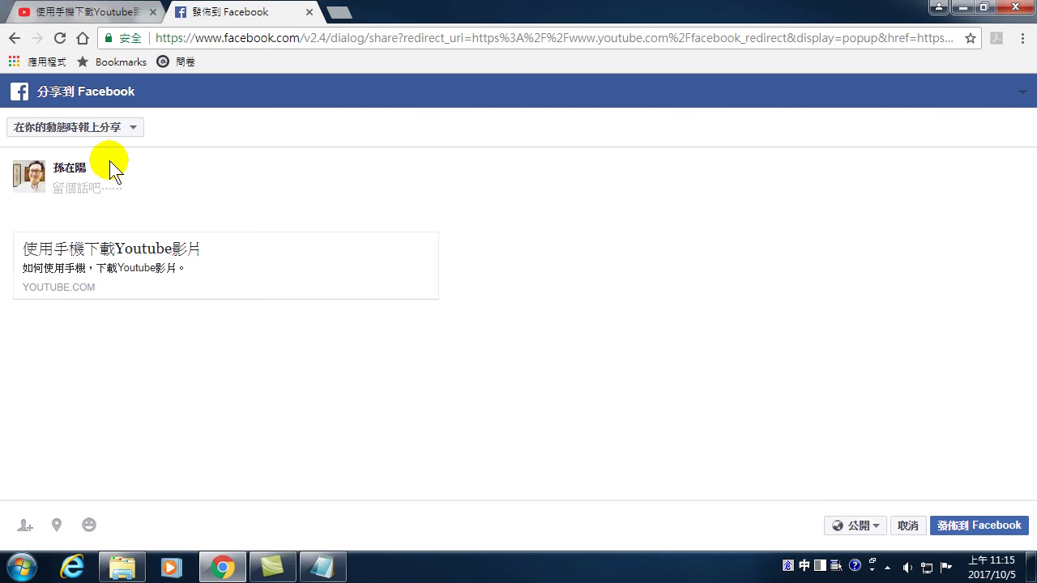
type("使用")
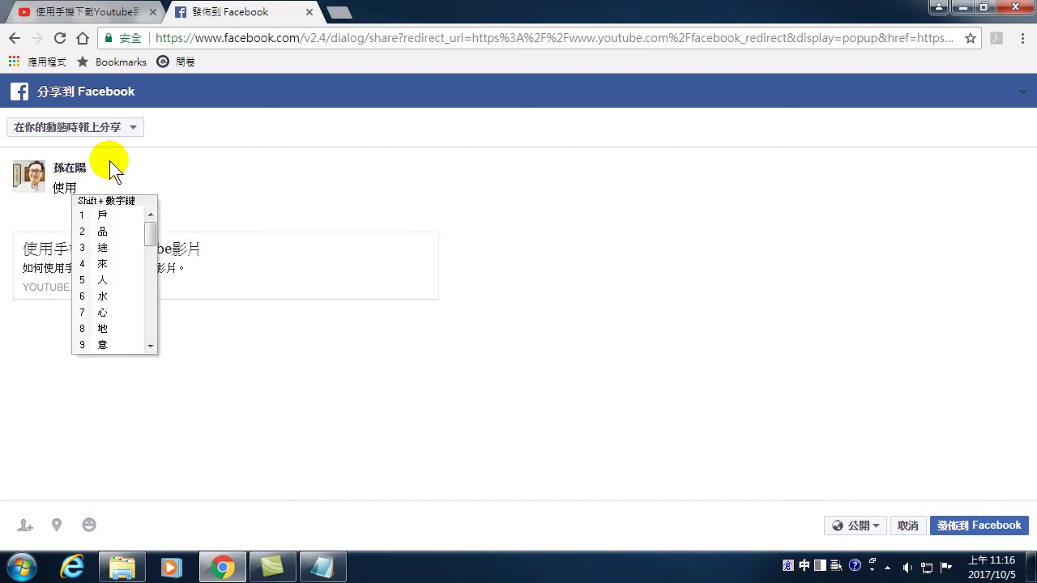
type("手")
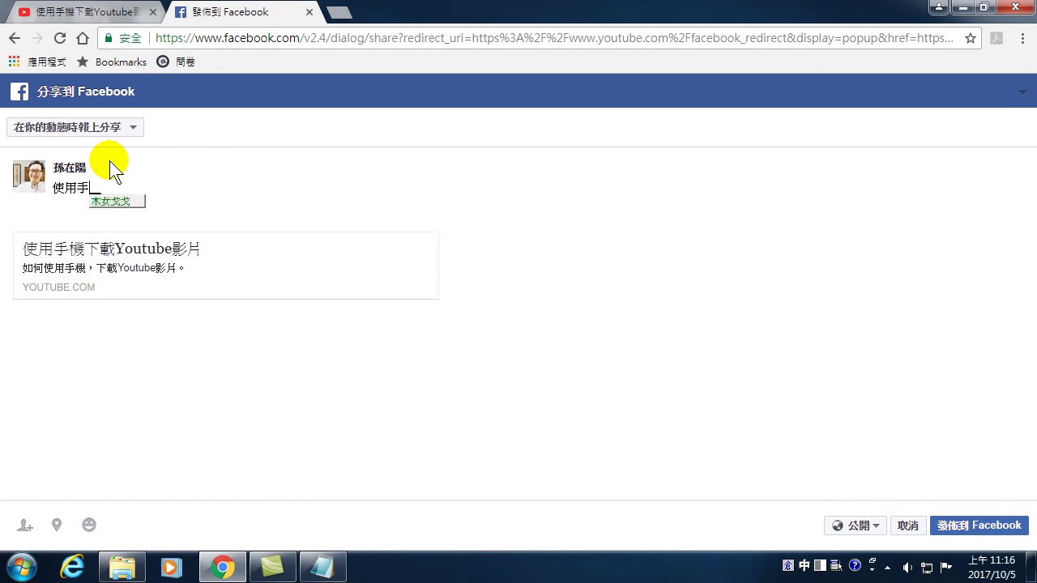
type("機下載Y")
key("space")
key("BackSpace")
key("BackSpace")
key("BackSpace")
key("ctrl+space")
type("ou")
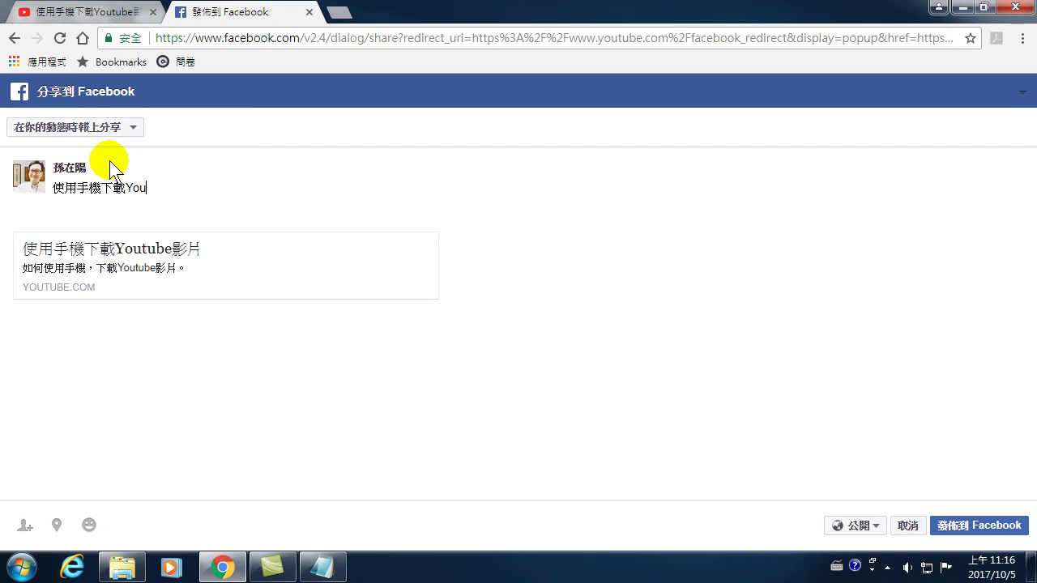
type("tube")
key("ctrl+space")
type("afhhh")
key("space")
type("llln")
key("space")
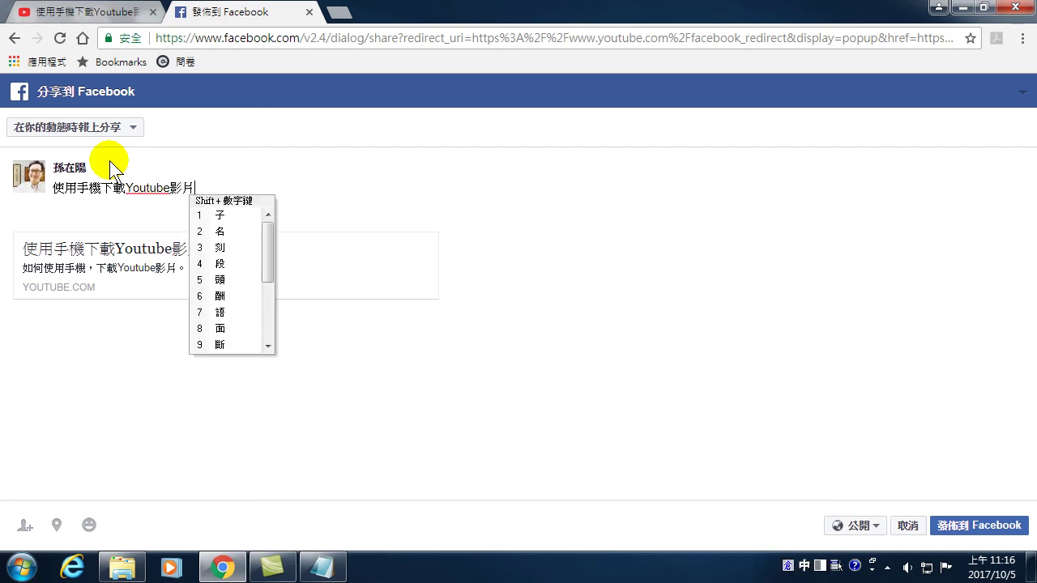
type(".")
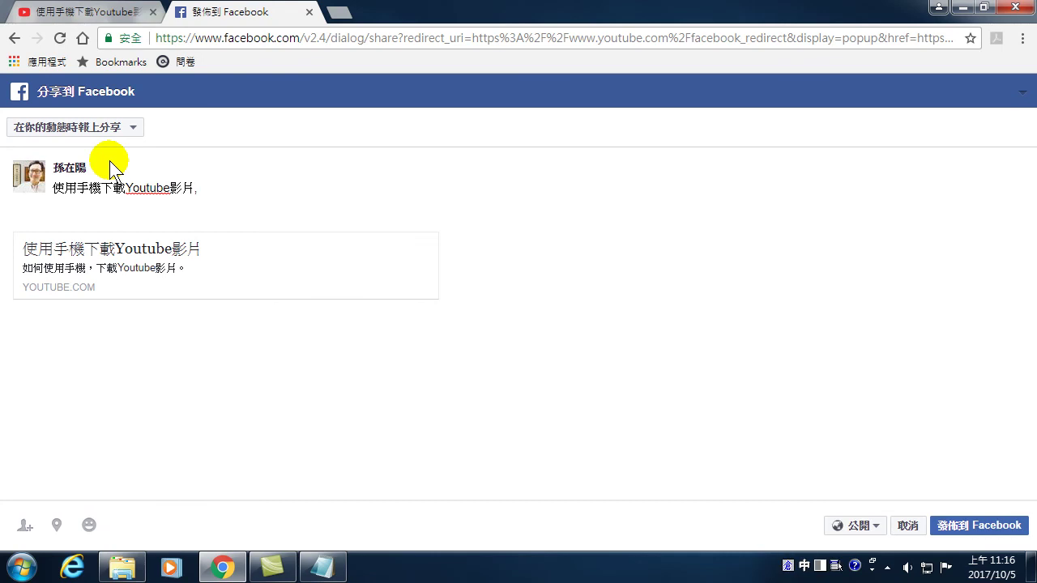
key("ctrl+space")
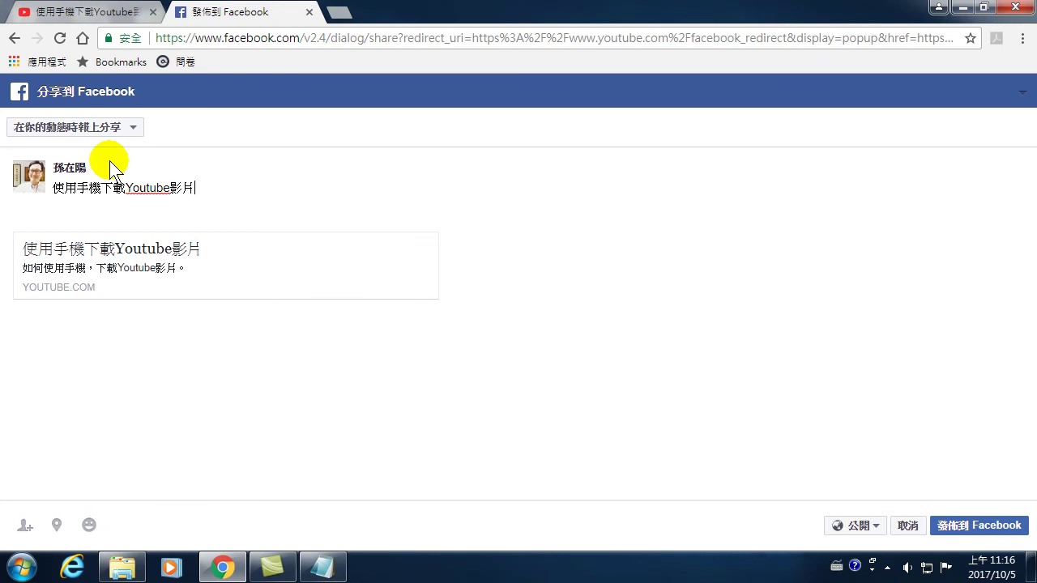
- Continue the message with '是一部很實用的工具', fixing the mistyped 部很
left_click(218, 187)
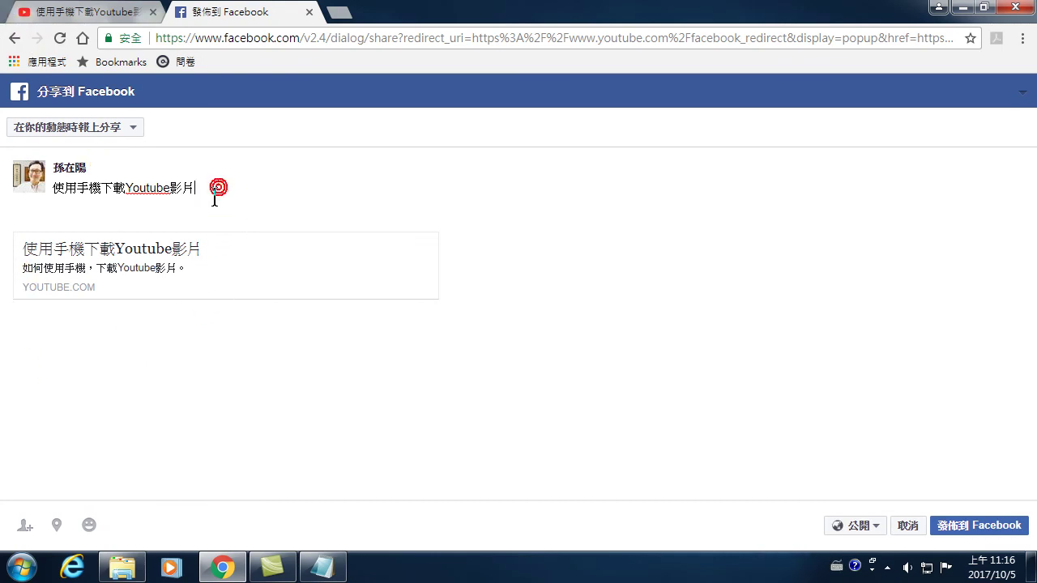
key("ctrl+space")
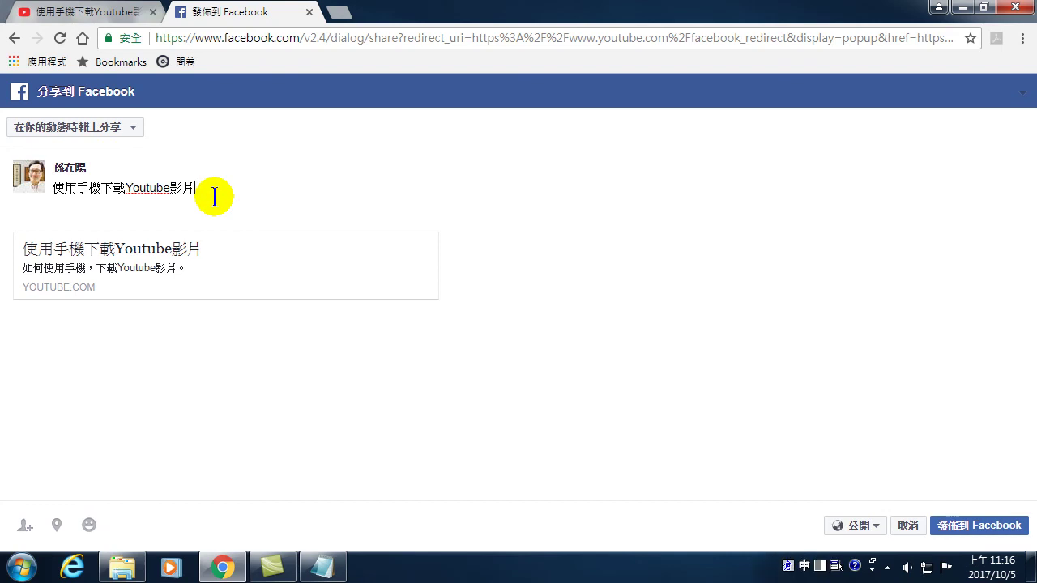
type("是一")
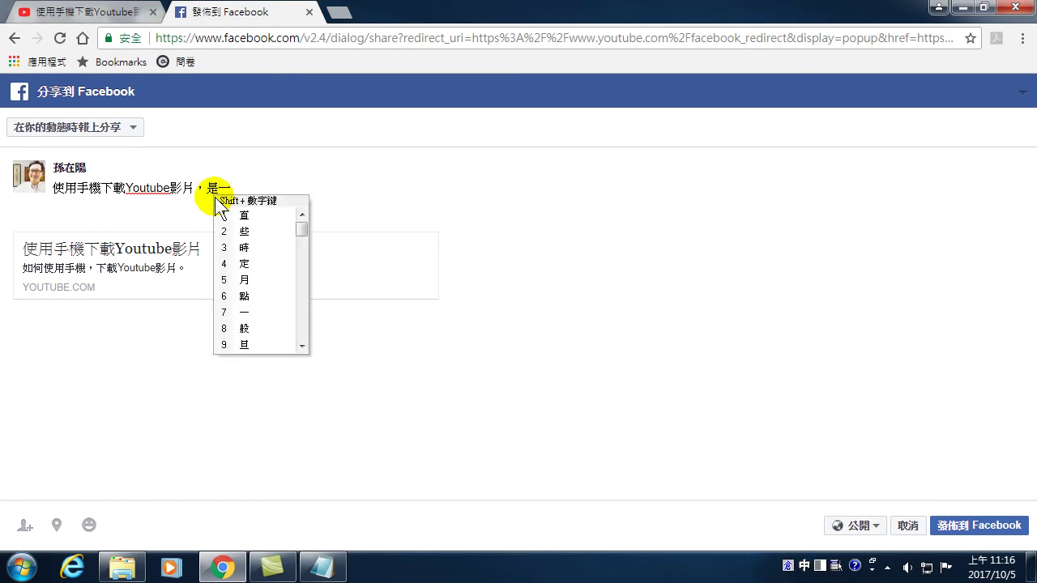
type("yrnl")
key("space")
type("hoav")
key("space")
key("BackSpace")
key("BackSpace")
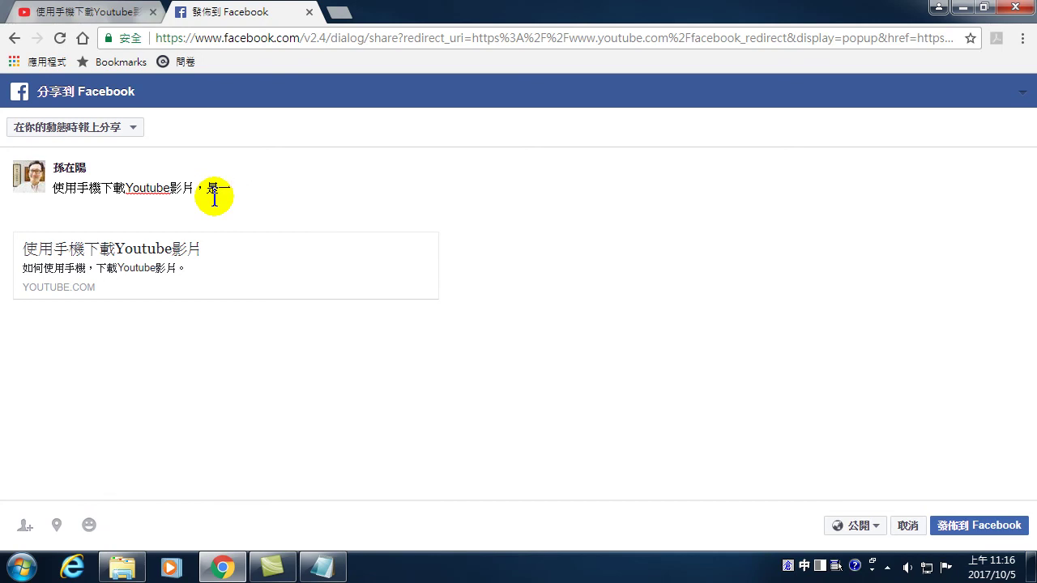
type("yrnl")
key("space")
type("hoav")
key("space")
type("jwjc")
key("space")
type("b")
type("q")
key("space")
type("hapi")
key("space")
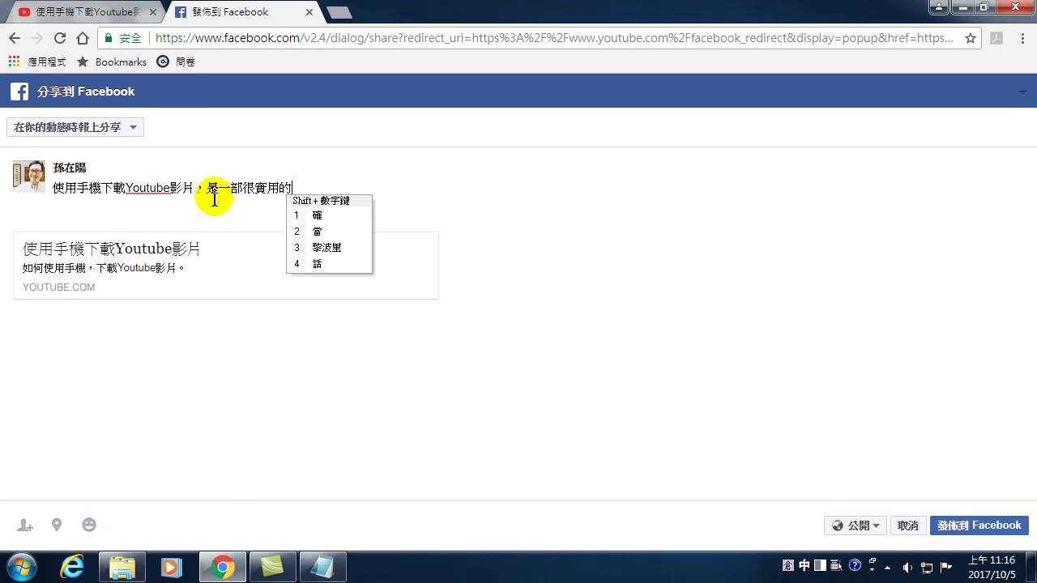
type("m")
key("space")
type("bmmc")
key("space")
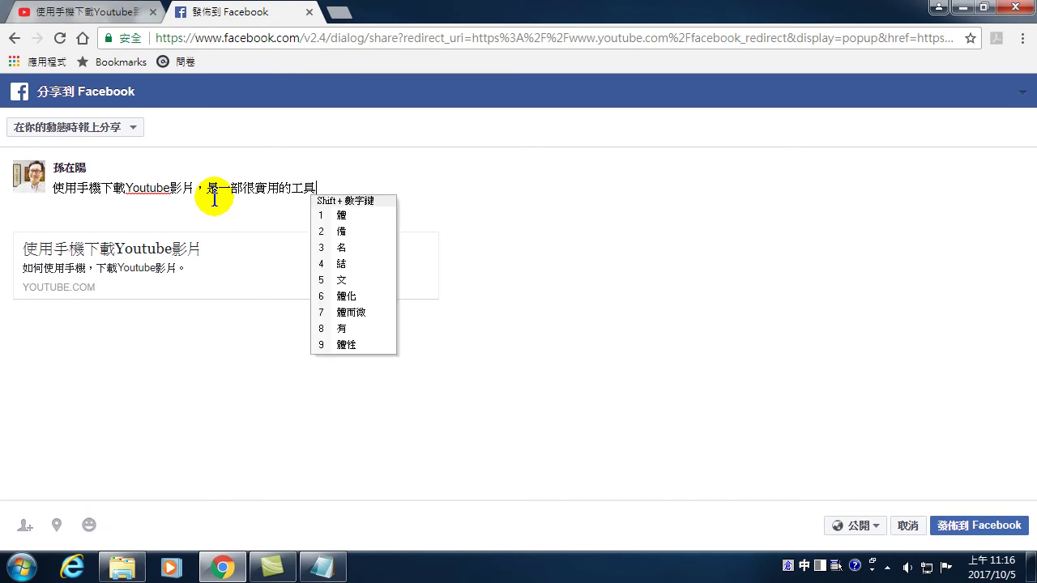
- Add '您知道手機也可以下載Youtube影片嗎?' to the message, removing the stray >? characters
type("。")
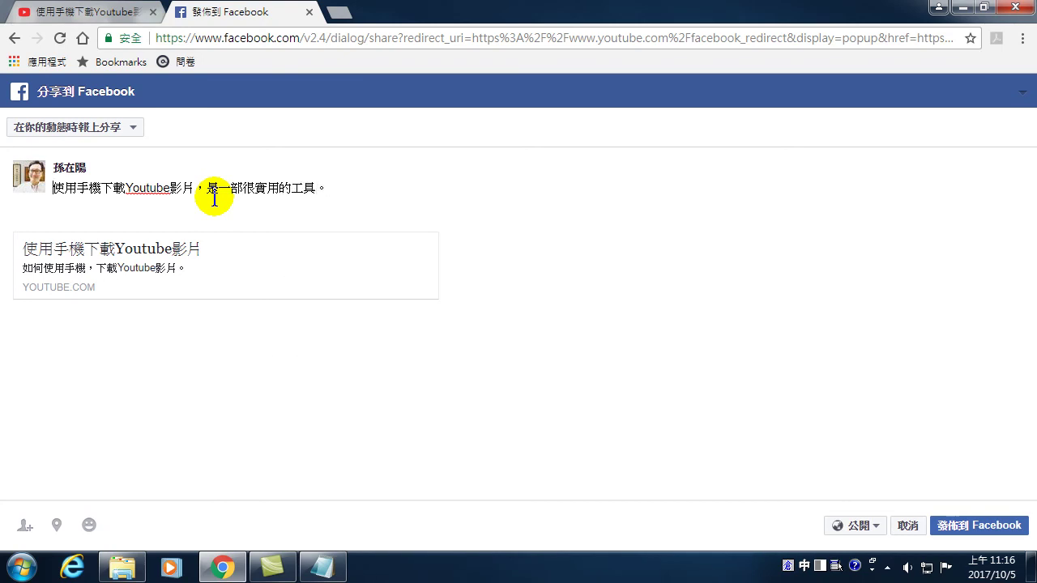
type("onfp")
key("space")
type("okr")
key("space")
type("ythu")
key("space")
type("hqu")
key("space")
type("dvii")
key("space")
type("p")
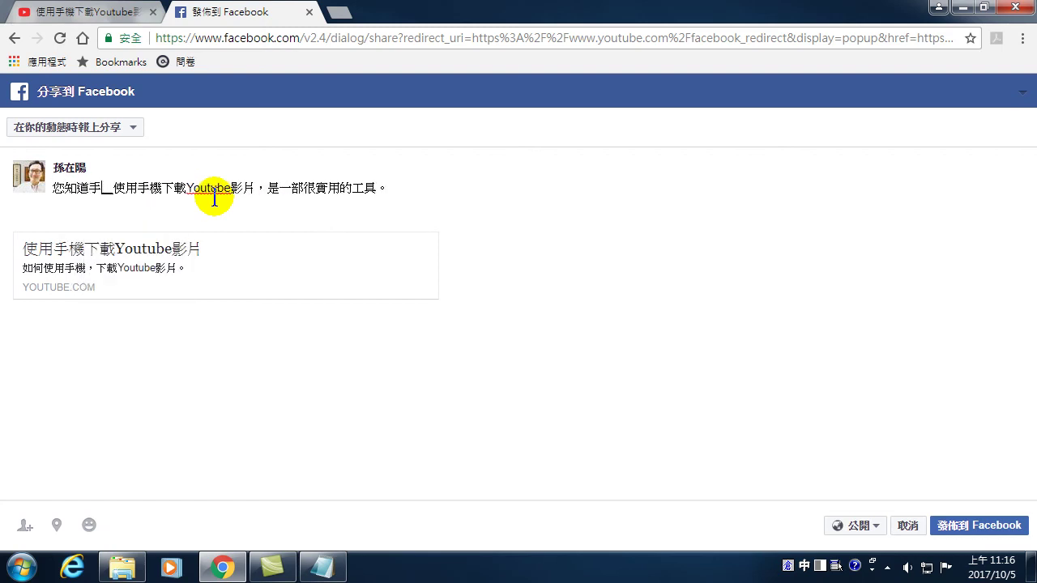
type("d")
key("space")
key("space")
type("mnr")
key("space")
key("shift+1")
key("shift+4")
type("jijwj")
key("space")
type("You")
type("tube")
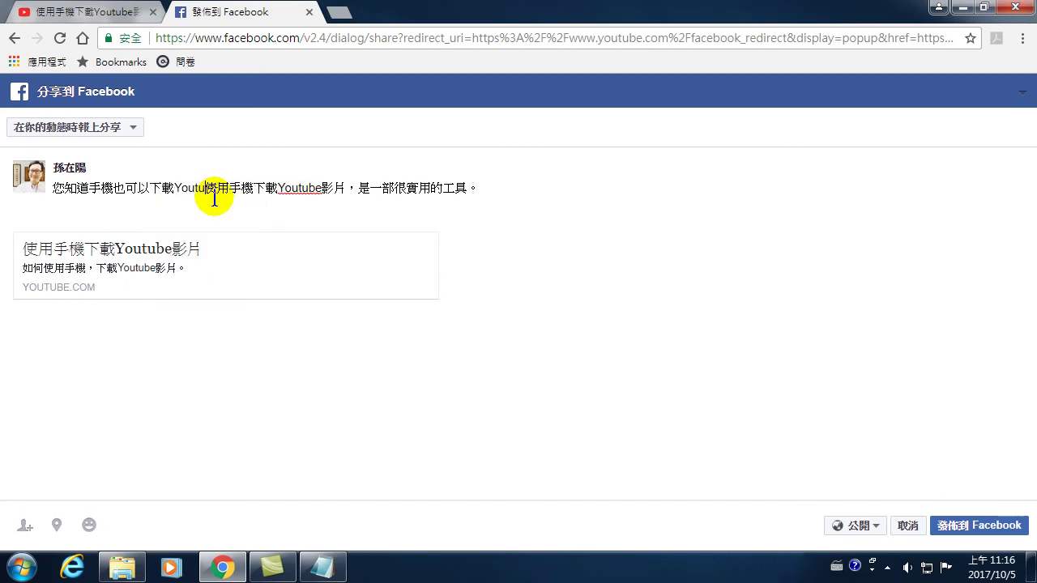
key("ctrl+space")
type("a影片嗎>?")
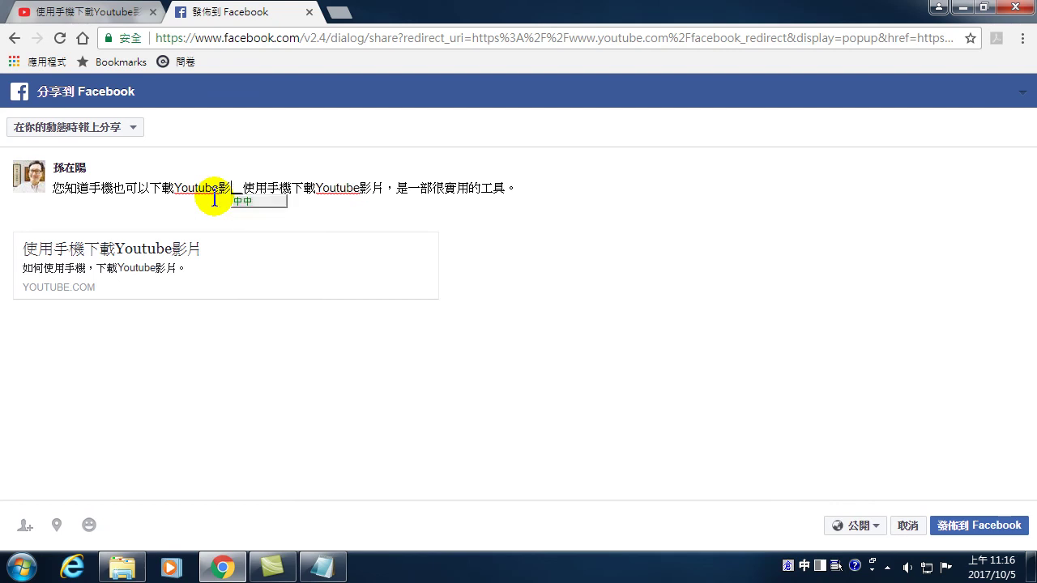
key("BackSpace")
key("BackSpace")
type("?")
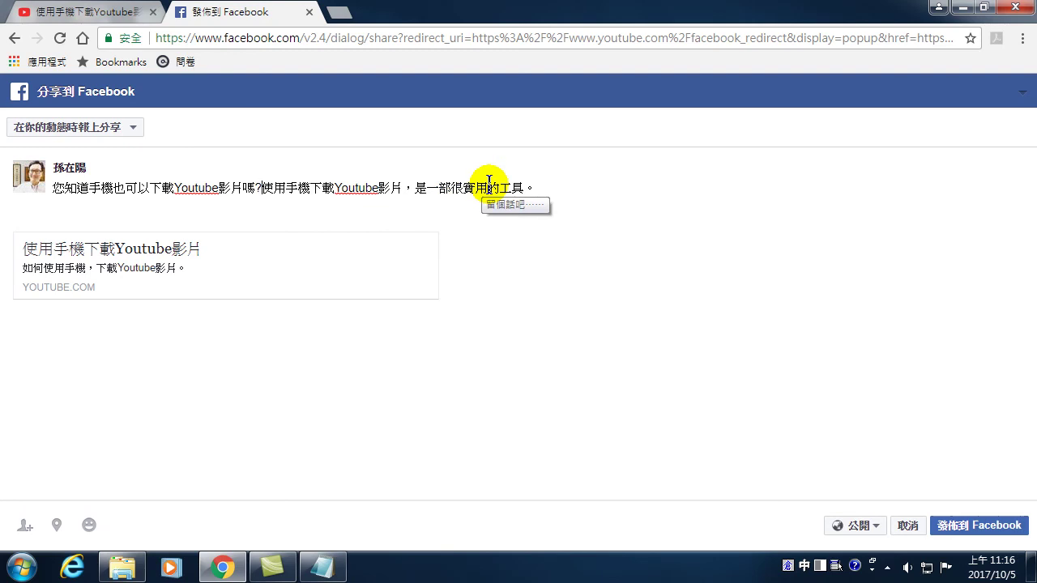
- Replace the word 工具 in the message with 影片
left_click(423, 188)
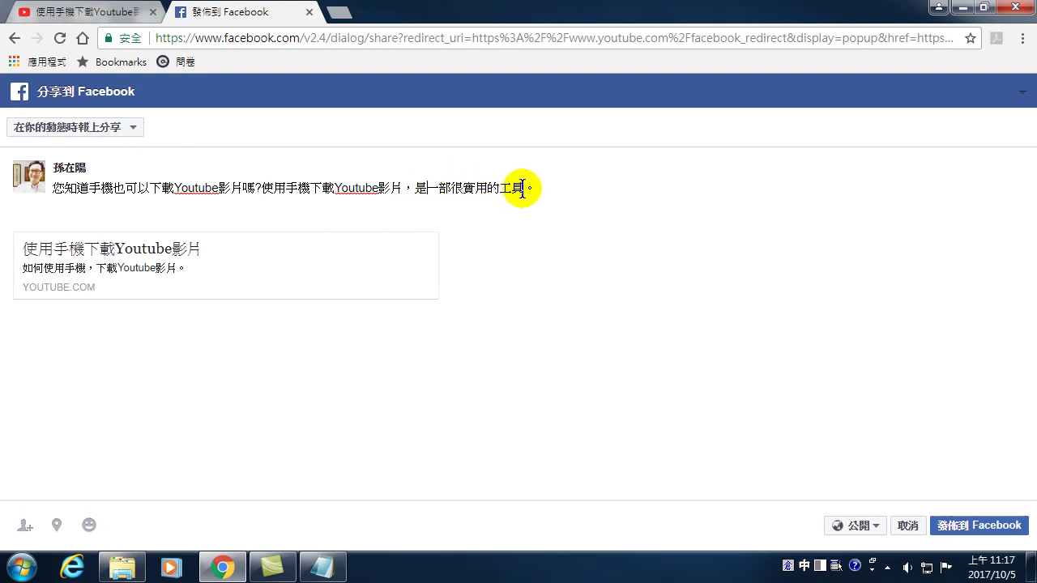
double_click(500, 186)
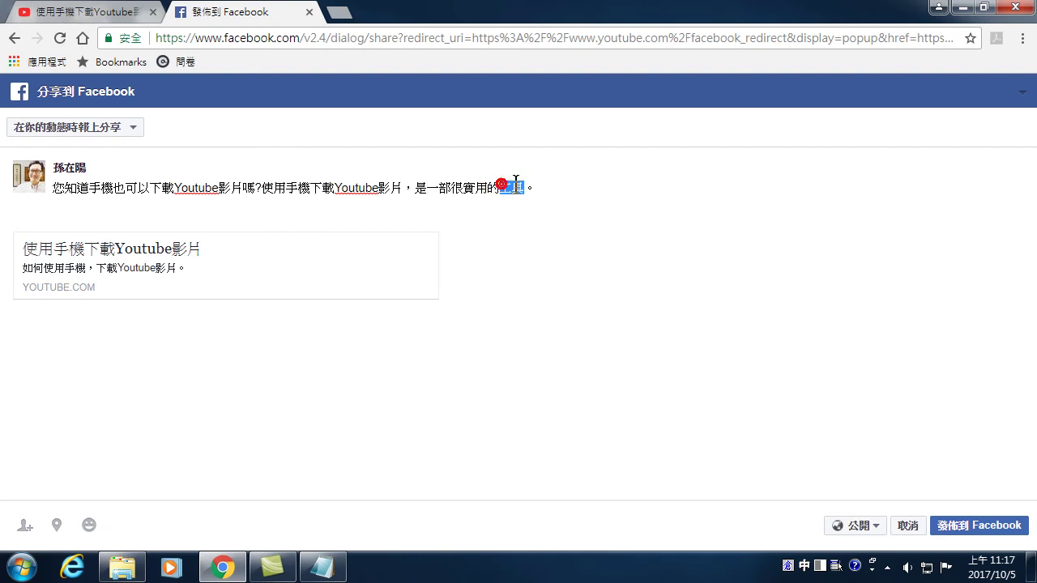
type("afghh")
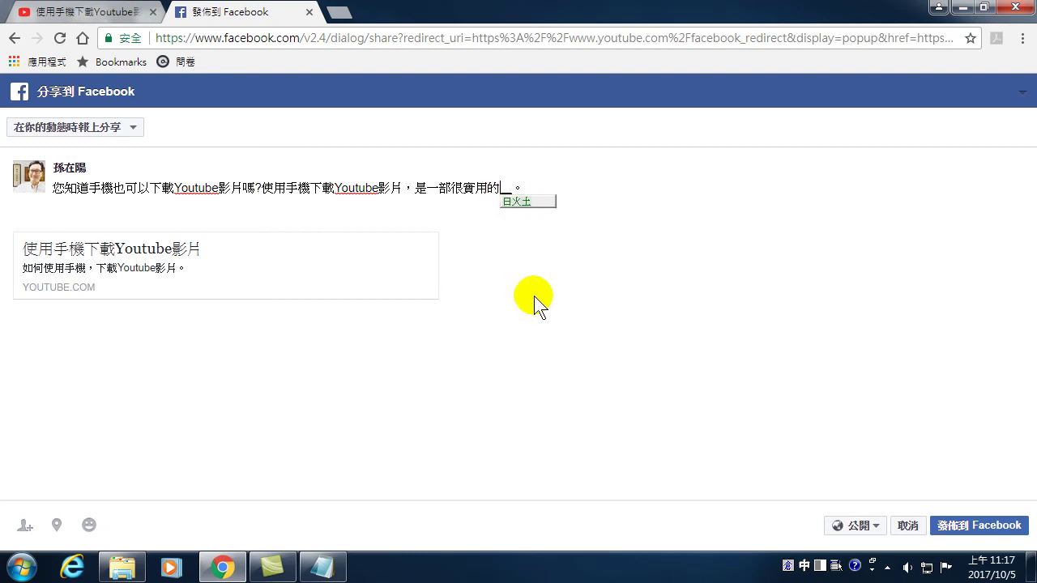
key("space")
key("BackSpace")
key("BackSpace")
key("BackSpace")
key("BackSpace")
type("fhhh")
key("space")
left_click(533, 296)
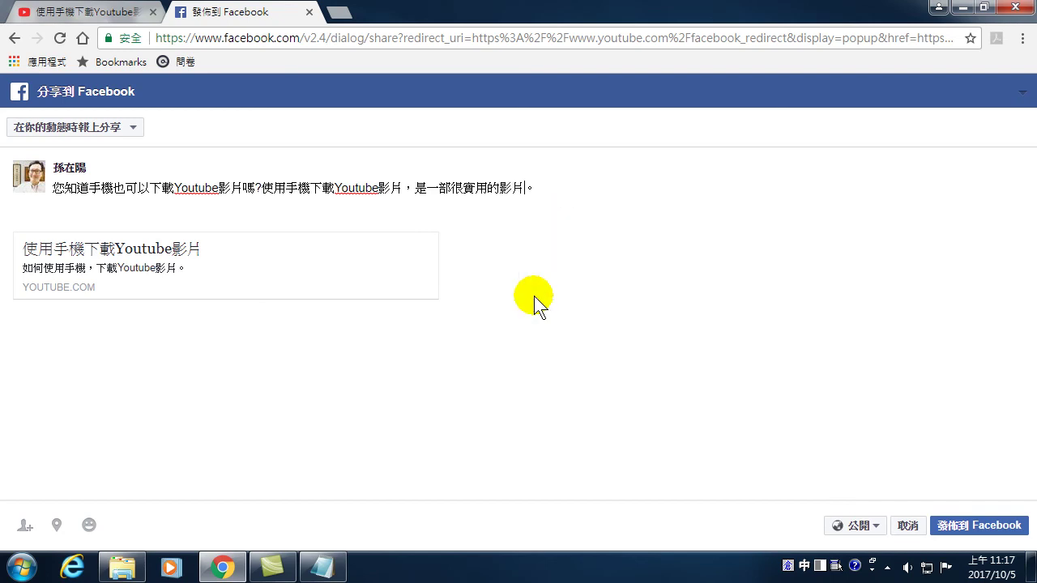
left_click(466, 191)
- Add '#Youtube影片 #手機下載影片' on a new line and publish the post to Facebook
key("Return")
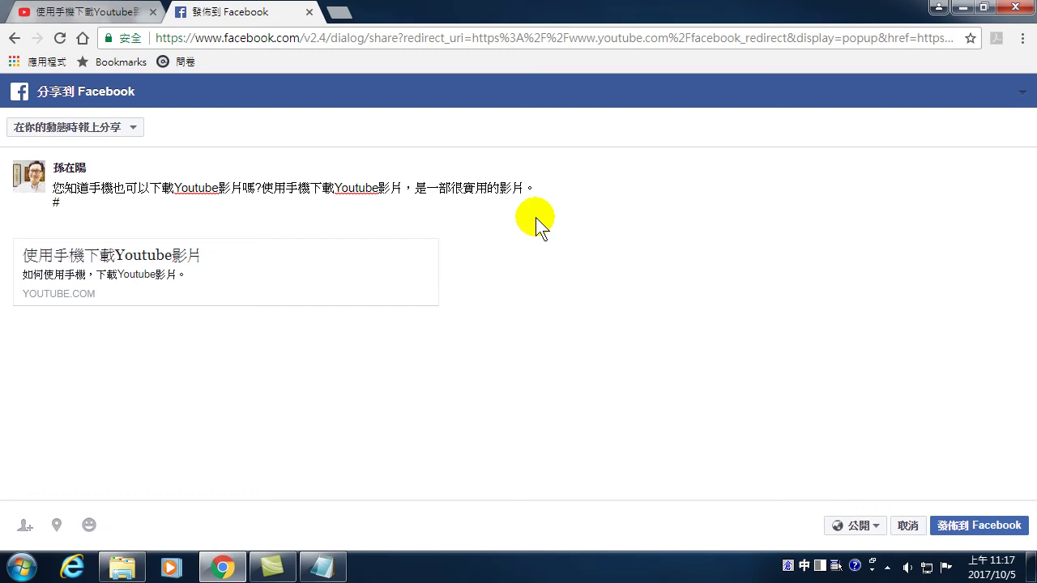
type("ou")
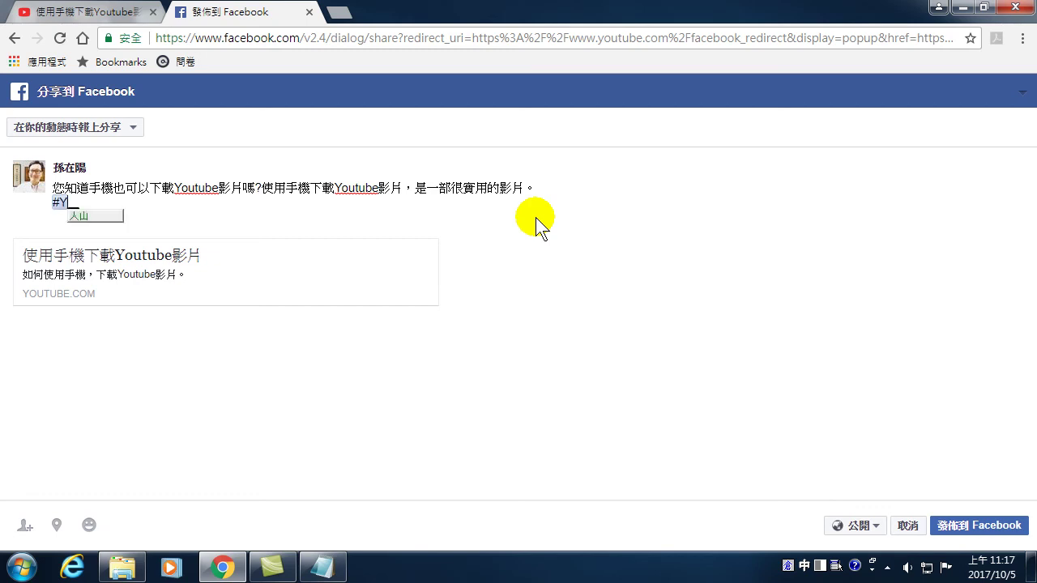
key("ctrl+space")
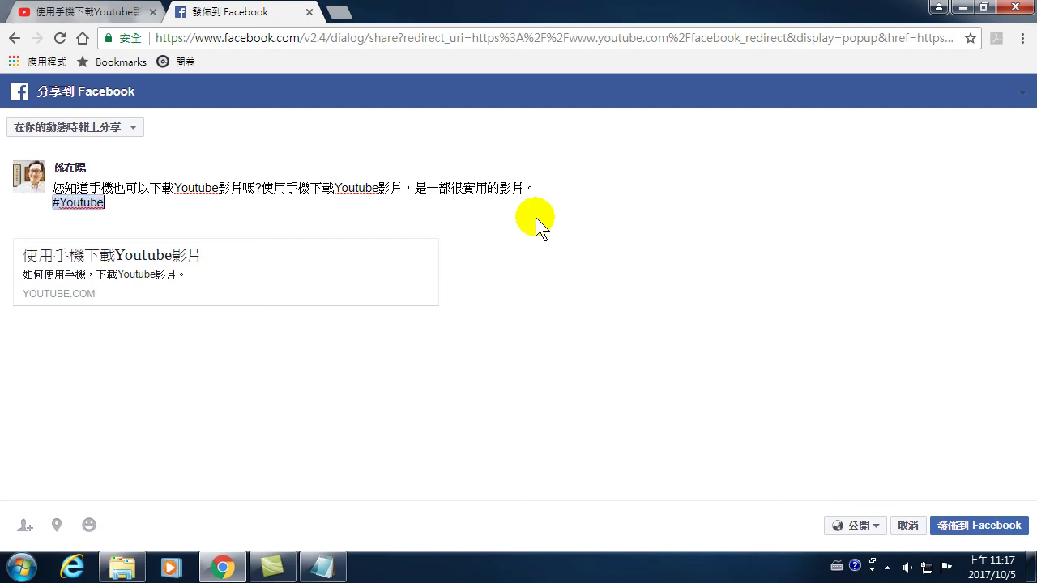
key("ctrl+space")
type("afh")
key("space")
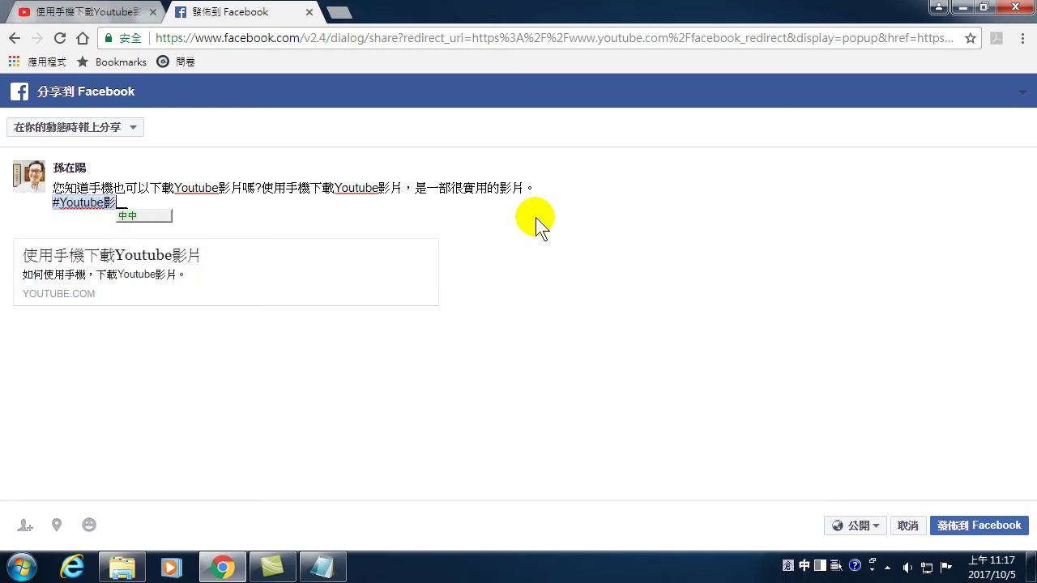
key("shift+1")
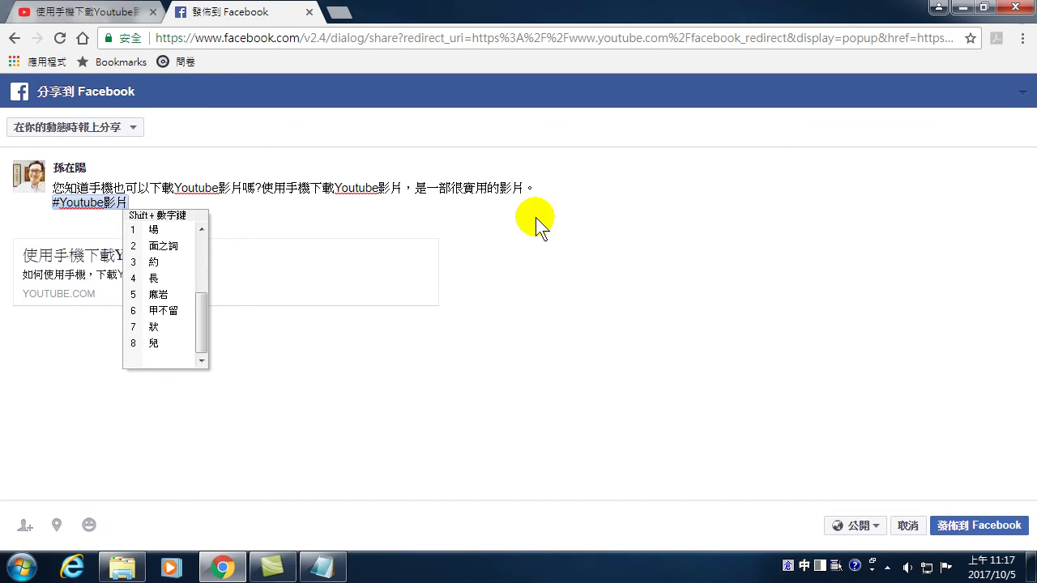
key("Escape")
key("ctrl+space")
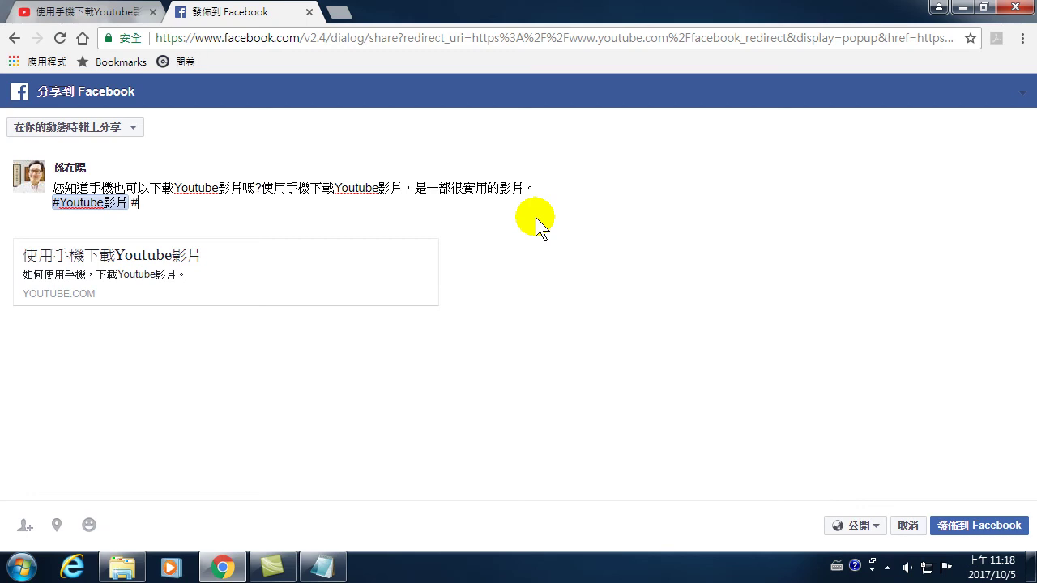
key("ctrl+space")
type("#手機")
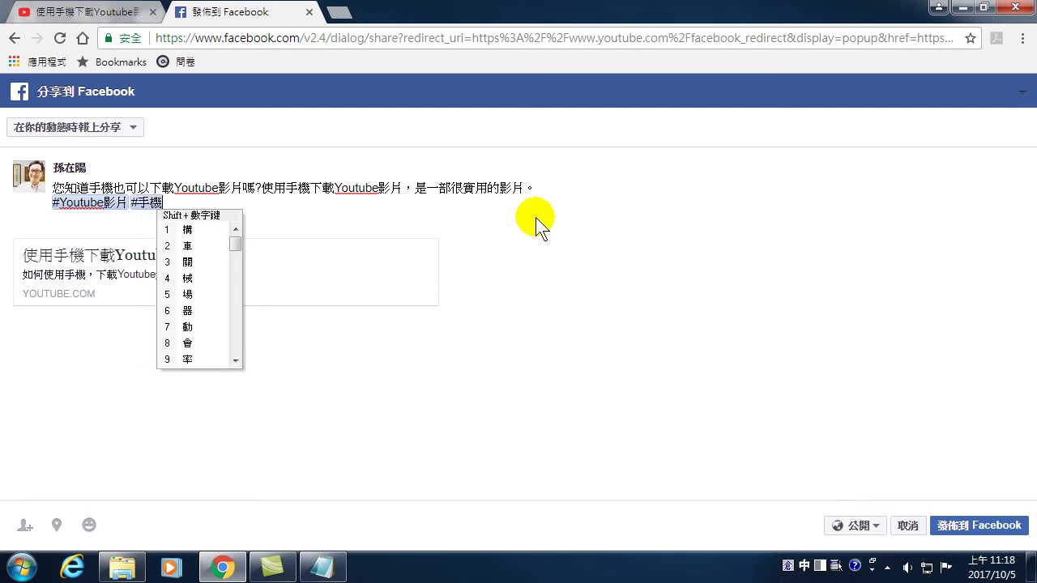
type("下")
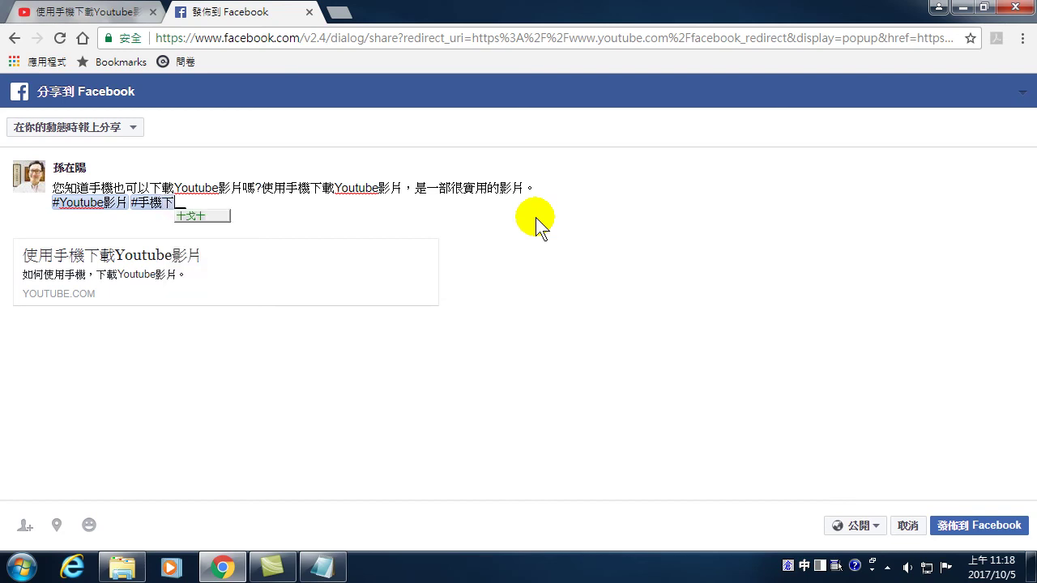
type("載影片")
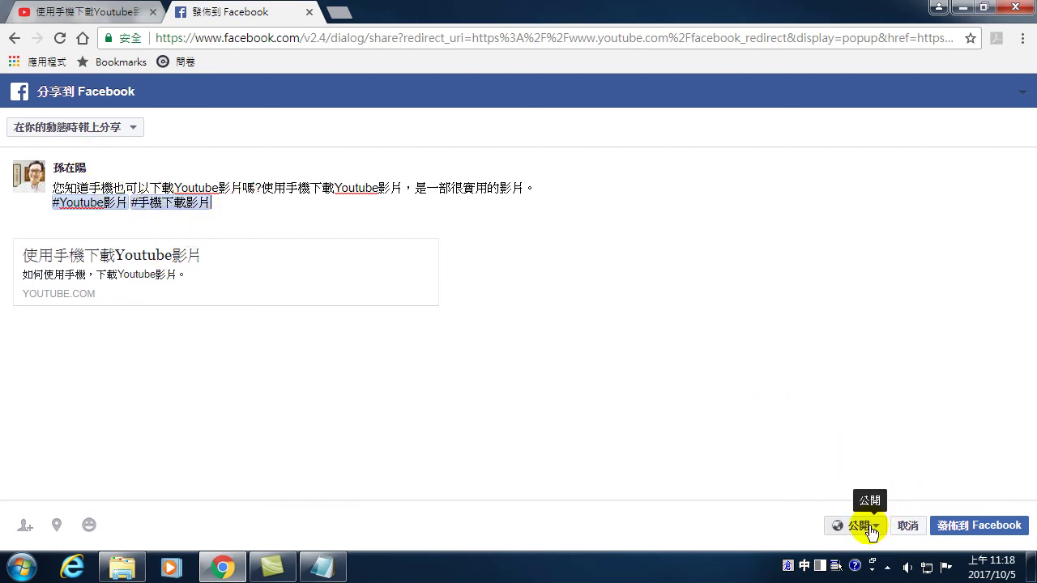
left_click(971, 530)
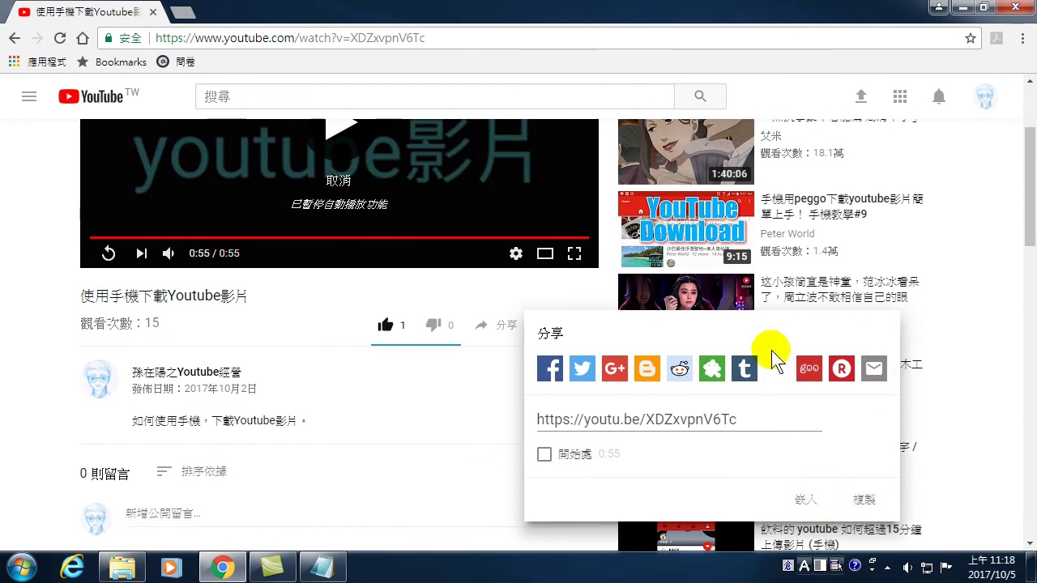
- Close the share popup and return to the video's Creator Studio edit page showing 15 views
left_click_drag(588, 329, 486, 331)
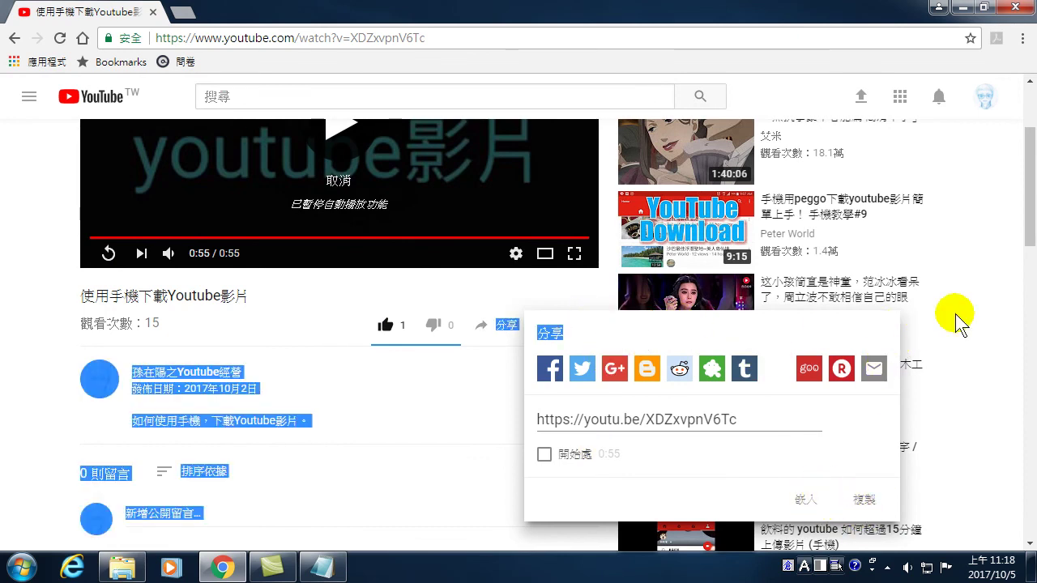
left_click(958, 323)
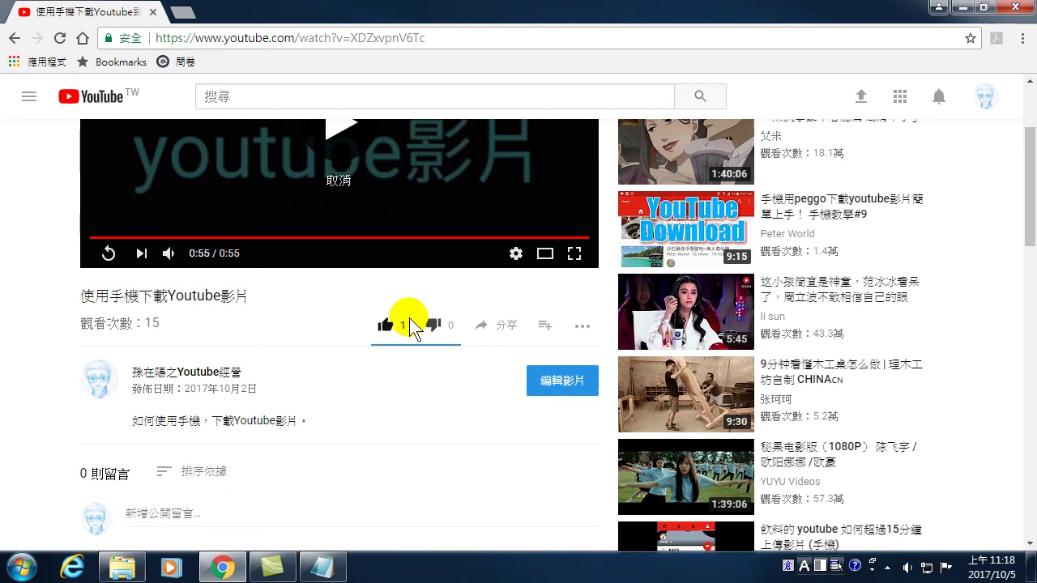
scroll(359, 301, "up", 2)
left_click(14, 38)
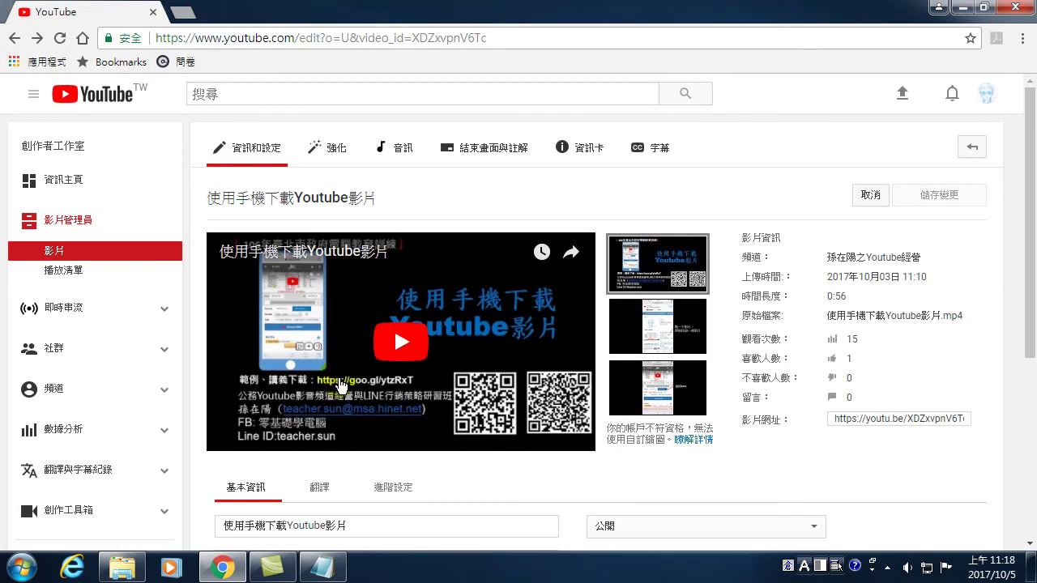
left_click(223, 569)
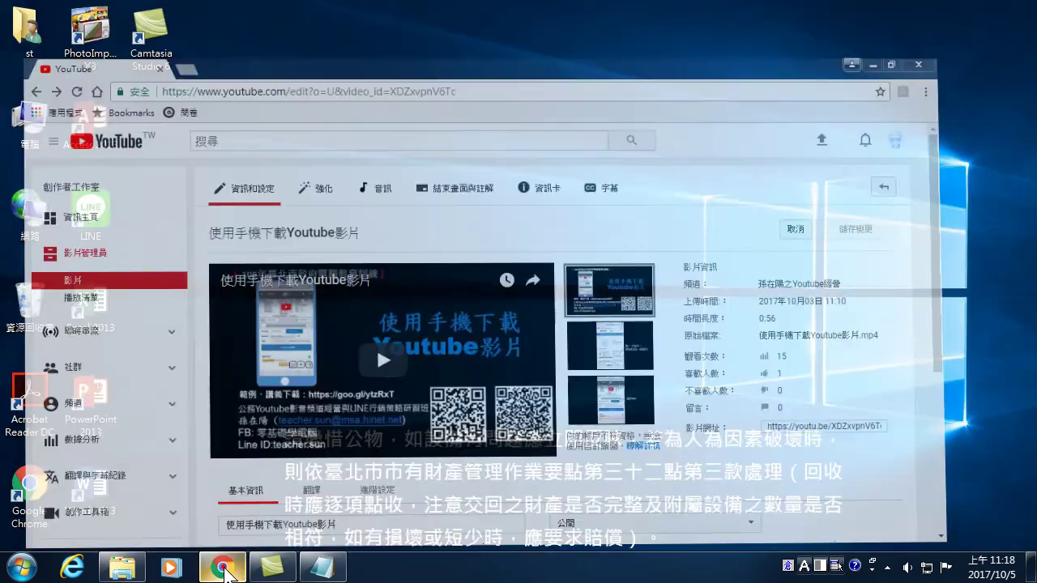
right_click(223, 570)
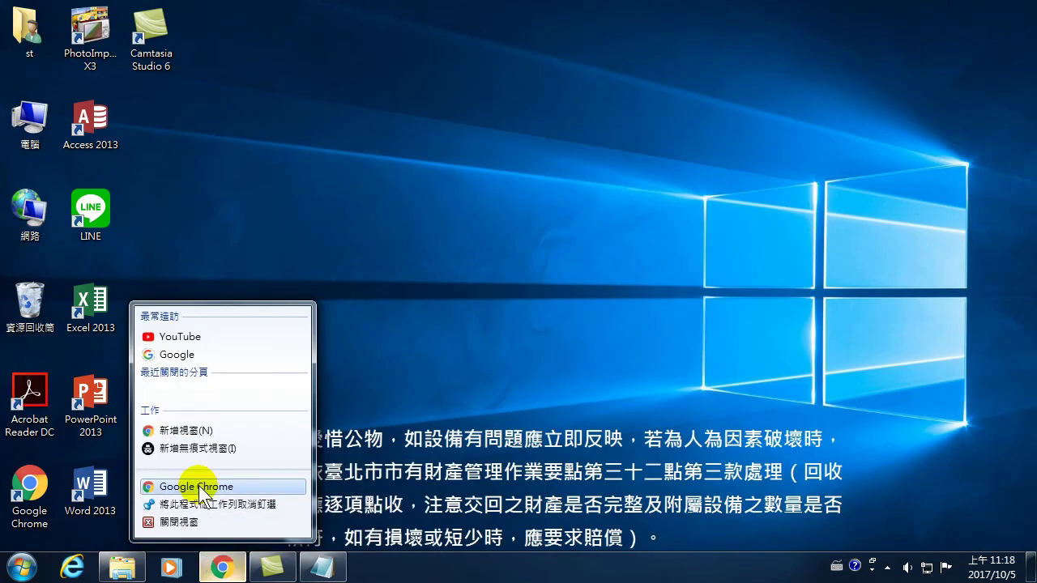
left_click(200, 486)
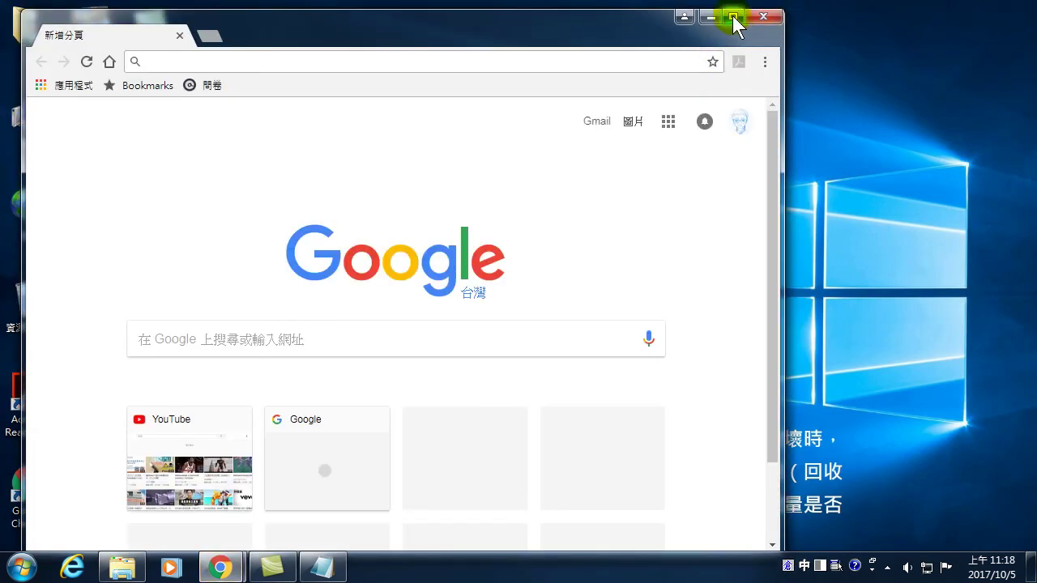
left_click(733, 18)
left_click(317, 34)
type("w")
key("Escape")
key("ctrl+space")
type("www.fac")
key("Return")
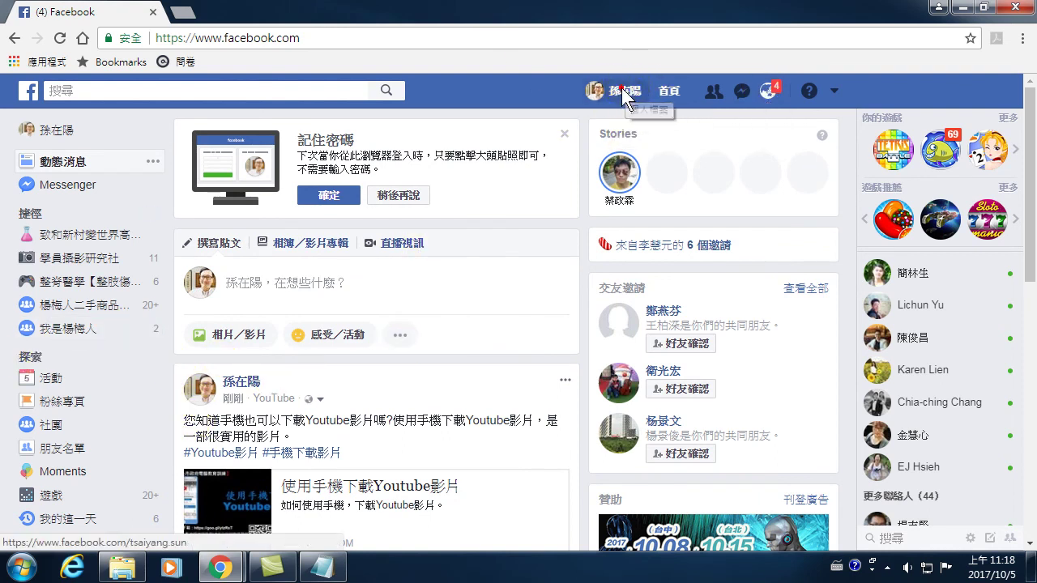
- Like the shared 使用手機下載Youtube影片 post on your profile timeline
left_click(634, 96)
scroll(364, 414, "down", 3)
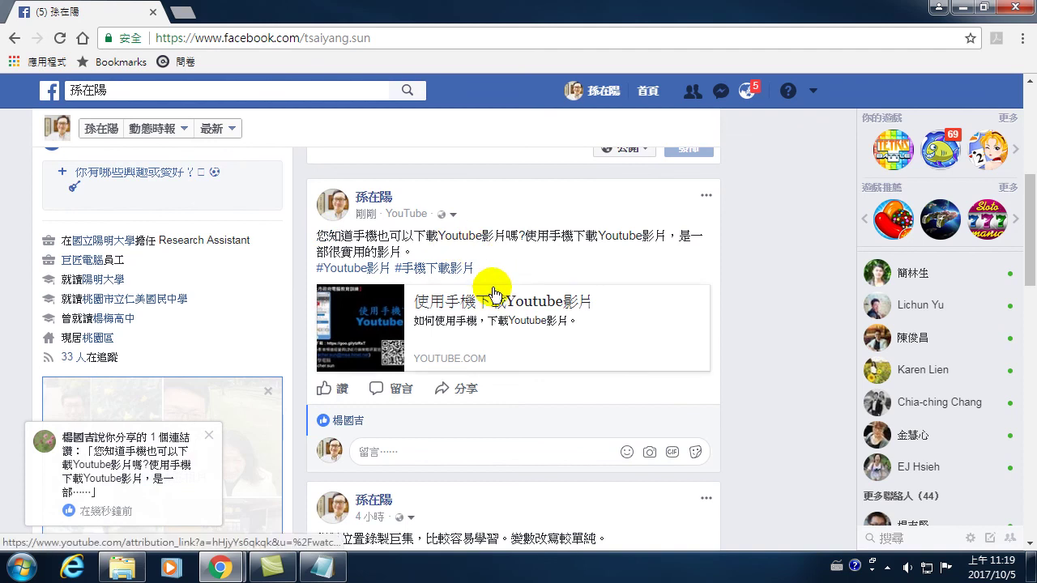
mouse_move(329, 386)
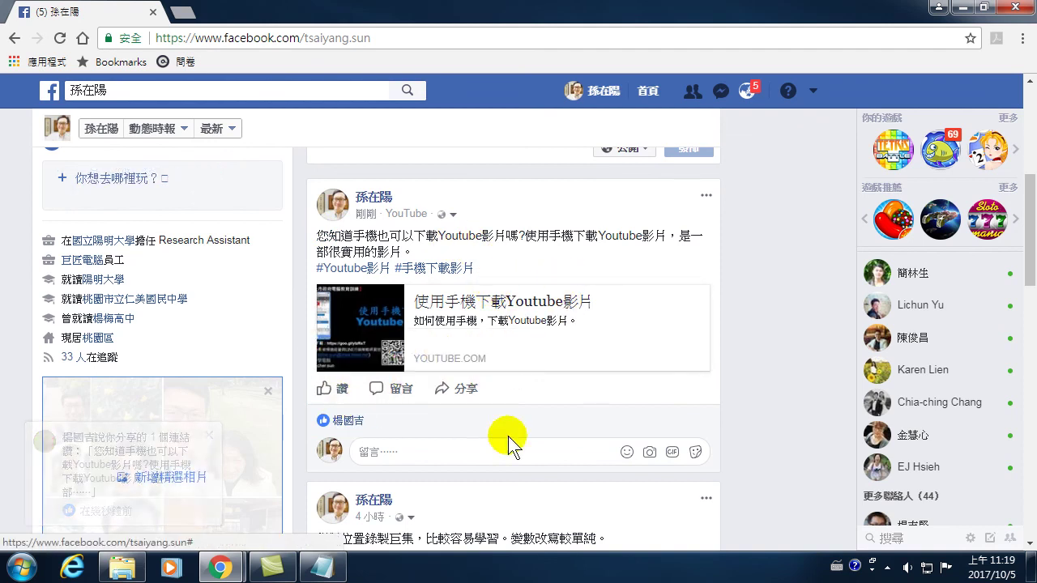
left_click(332, 391)
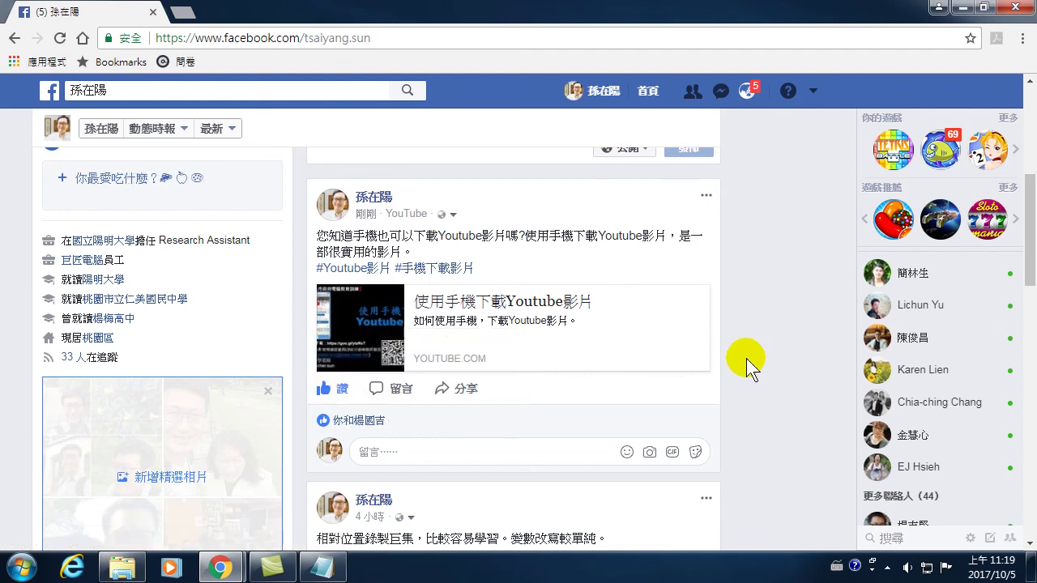
- Check the newest notifications, then go to the home News Feed
left_click(747, 94)
left_click(746, 90)
left_click(752, 94)
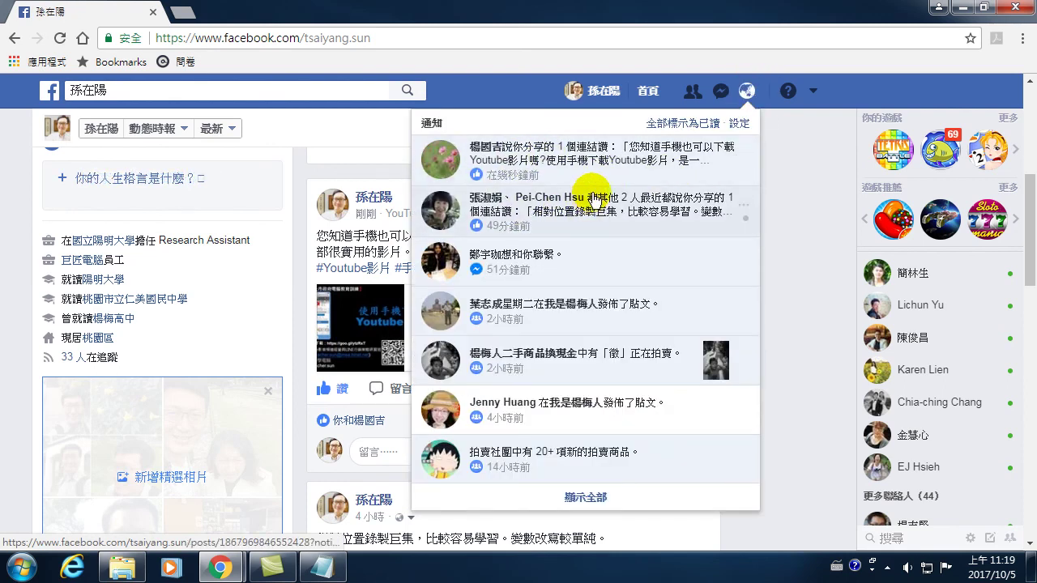
left_click(811, 174)
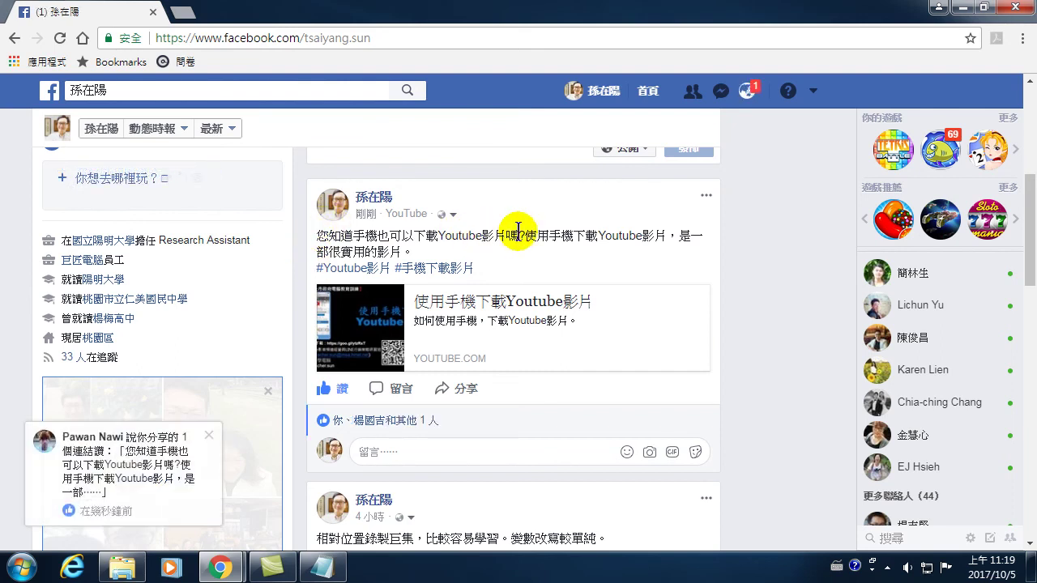
left_click(748, 93)
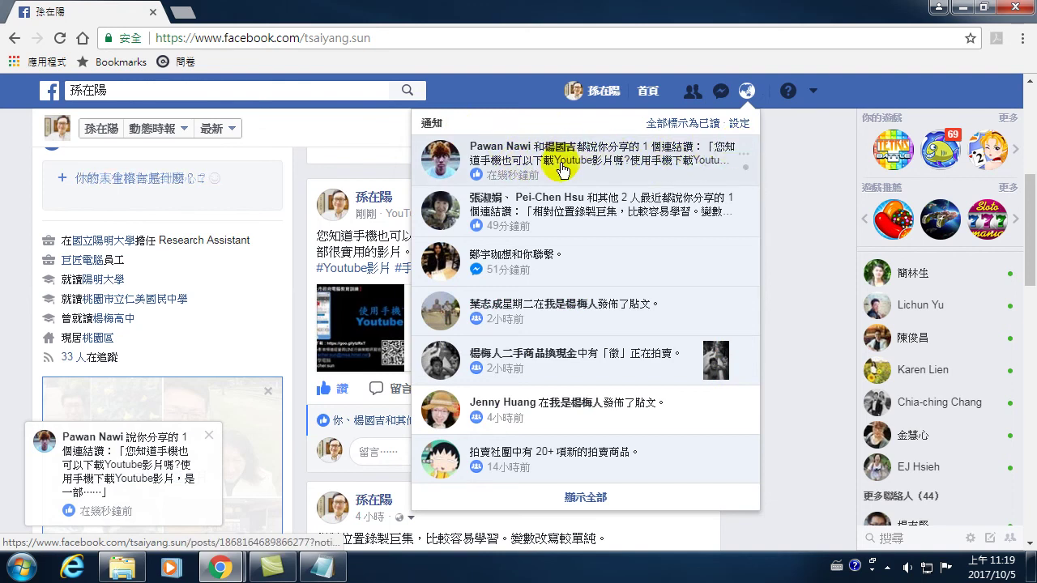
left_click(770, 256)
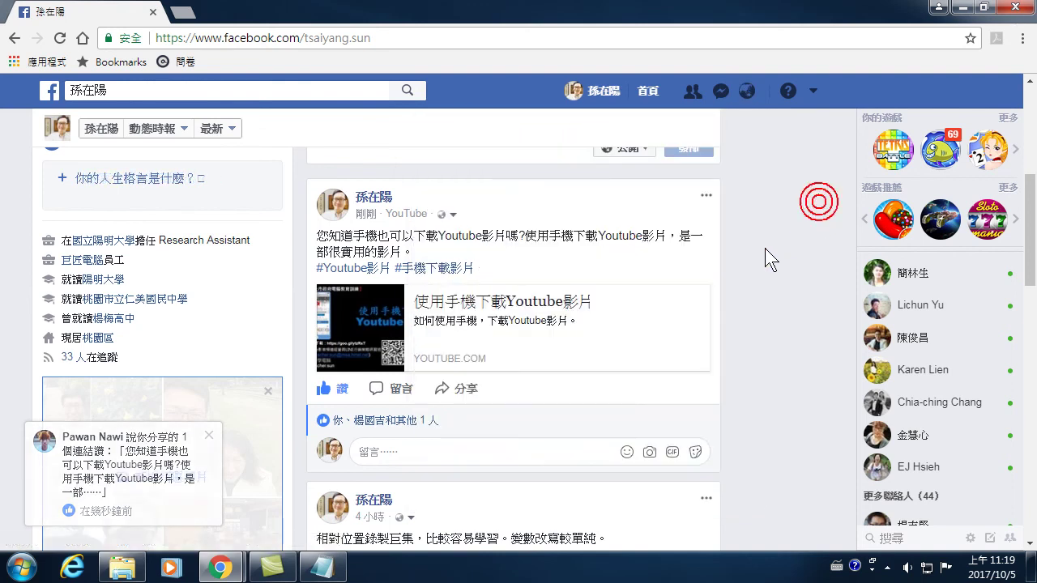
scroll(713, 243, "up", 6)
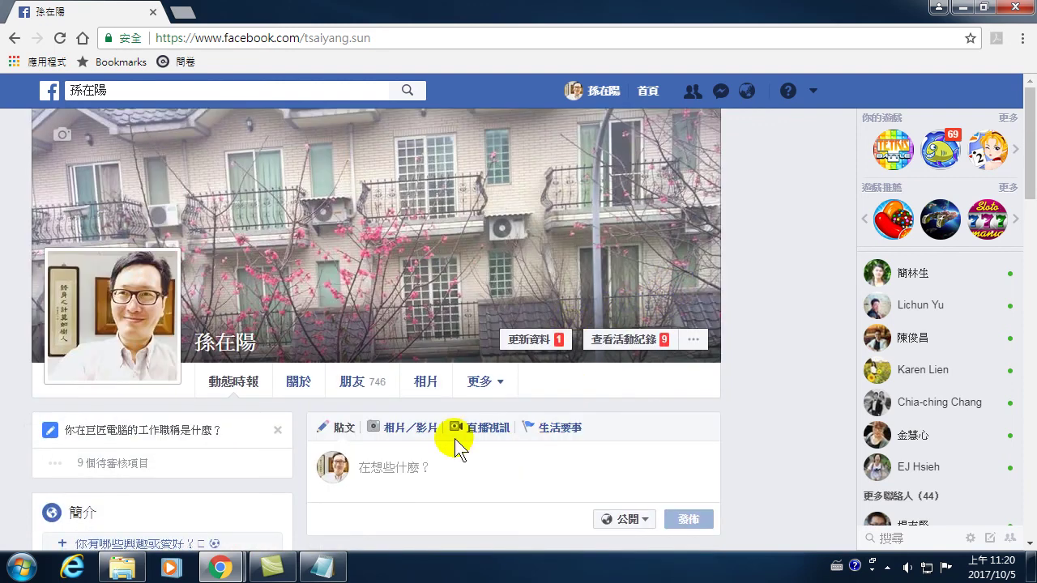
left_click(648, 93)
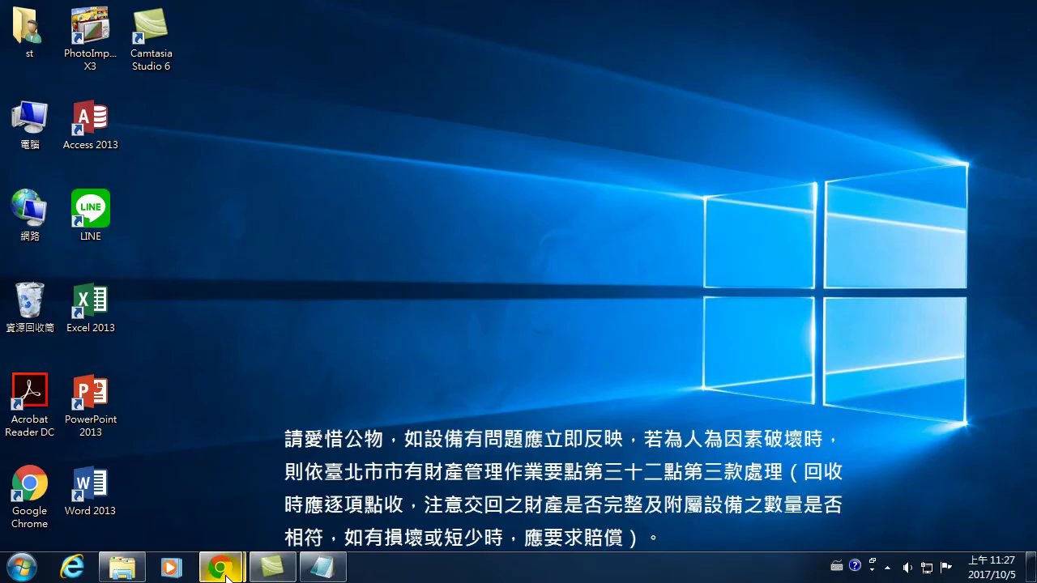
- Bring the YouTube window forward and open 使用手機下載Youtube影片's watch page from its edit screen
mouse_move(221, 572)
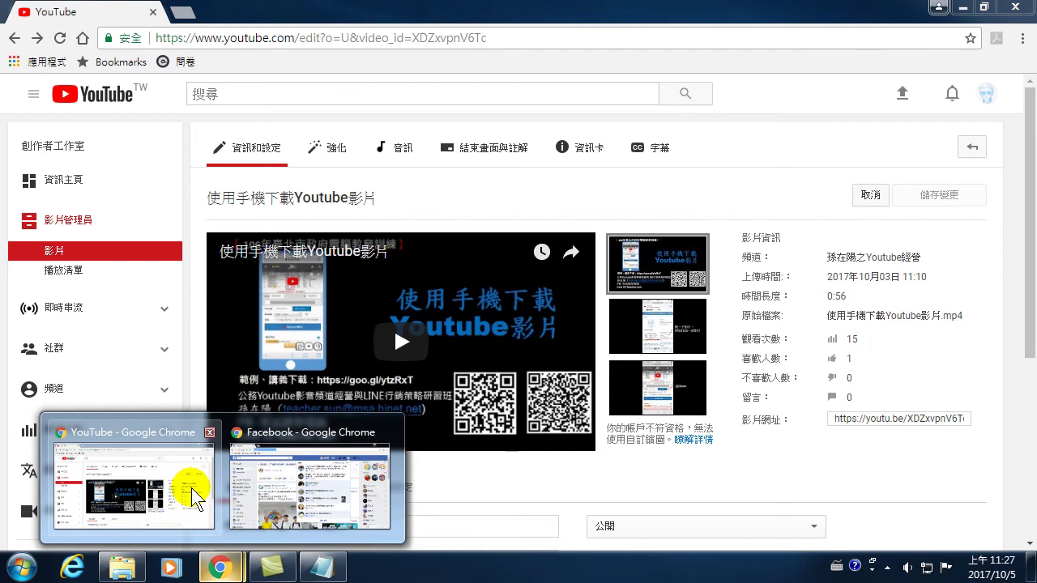
left_click(197, 493)
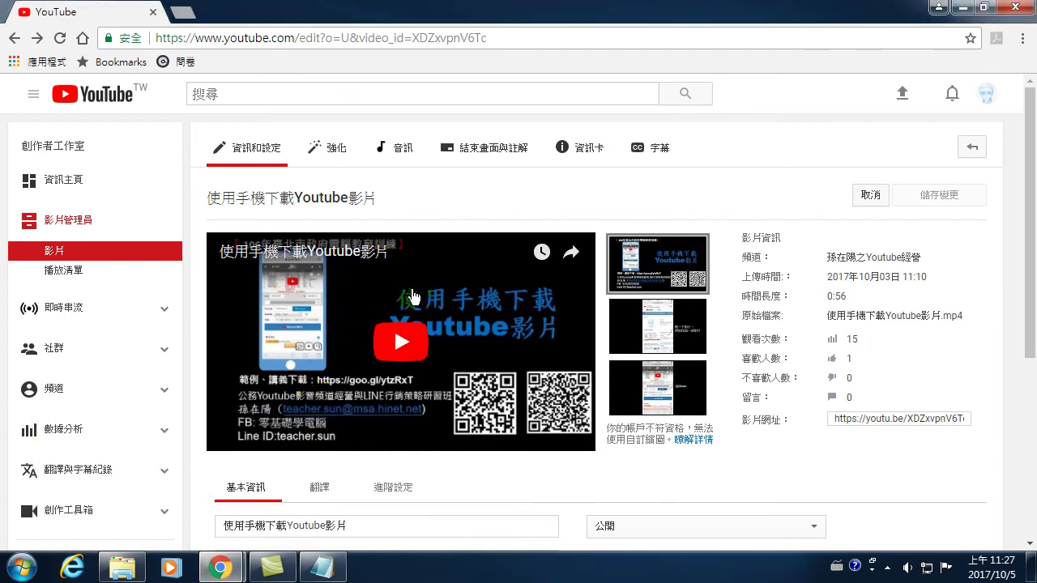
left_click(300, 202)
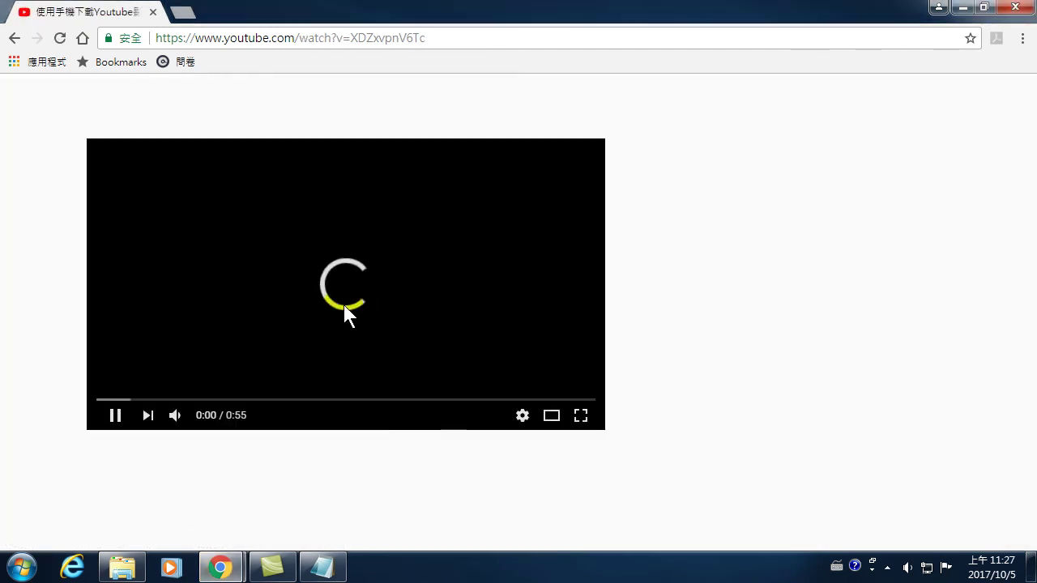
- Open the video's share dialog and try copying its short link, then dismiss the panel
scroll(397, 405, "down", 1)
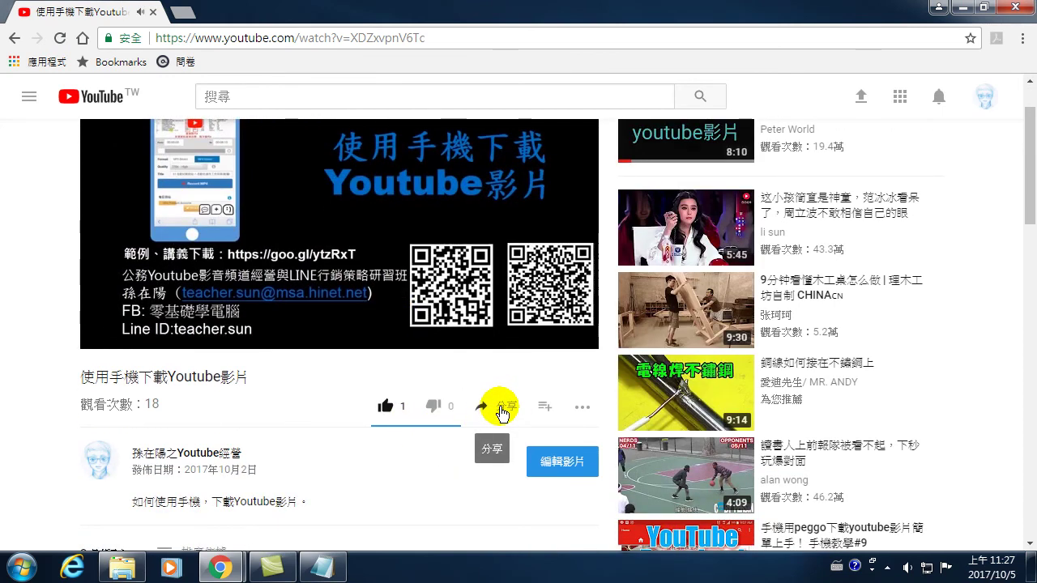
left_click(502, 413)
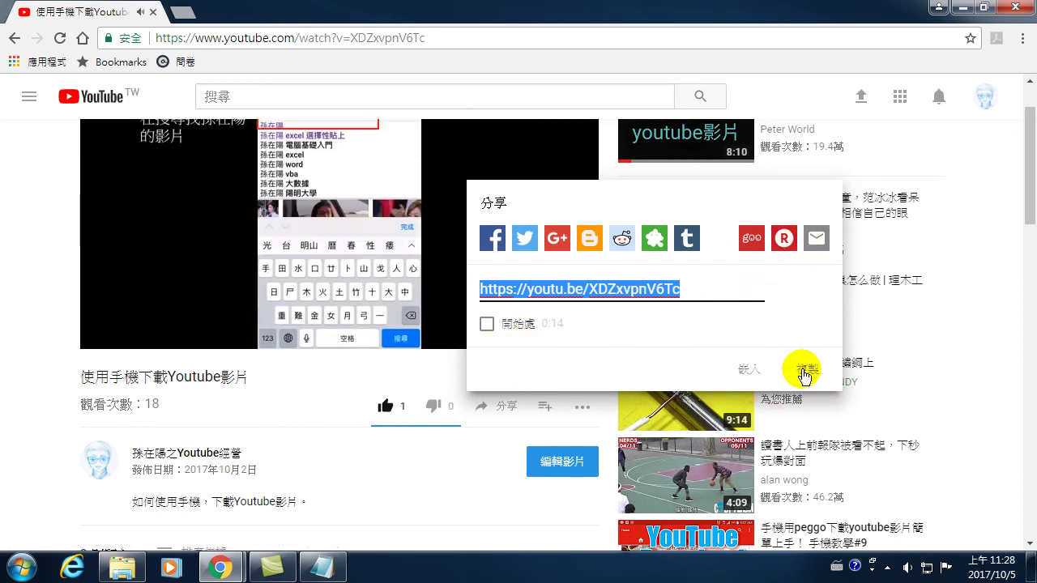
left_click(805, 372)
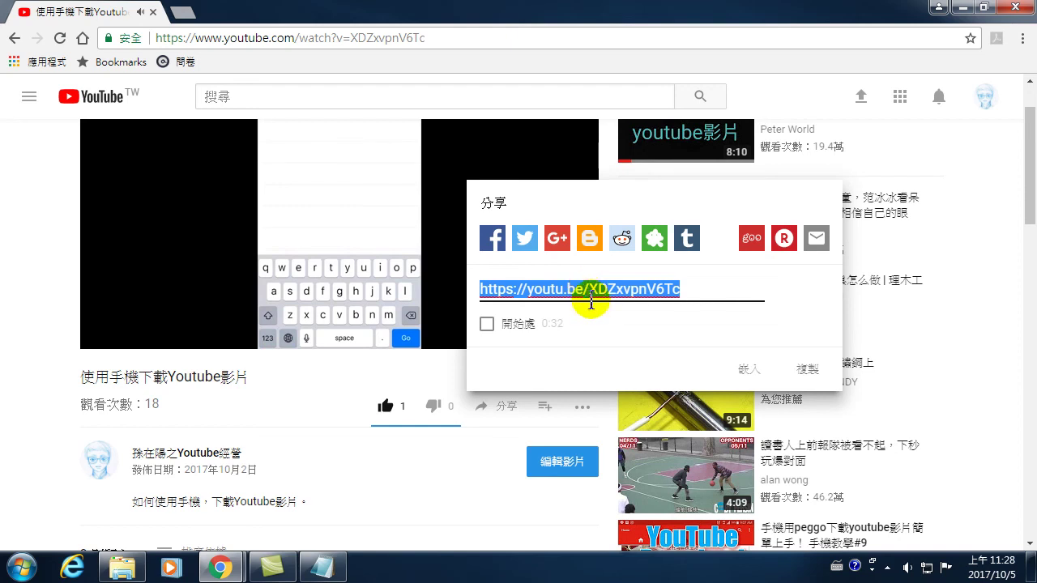
right_click(581, 290)
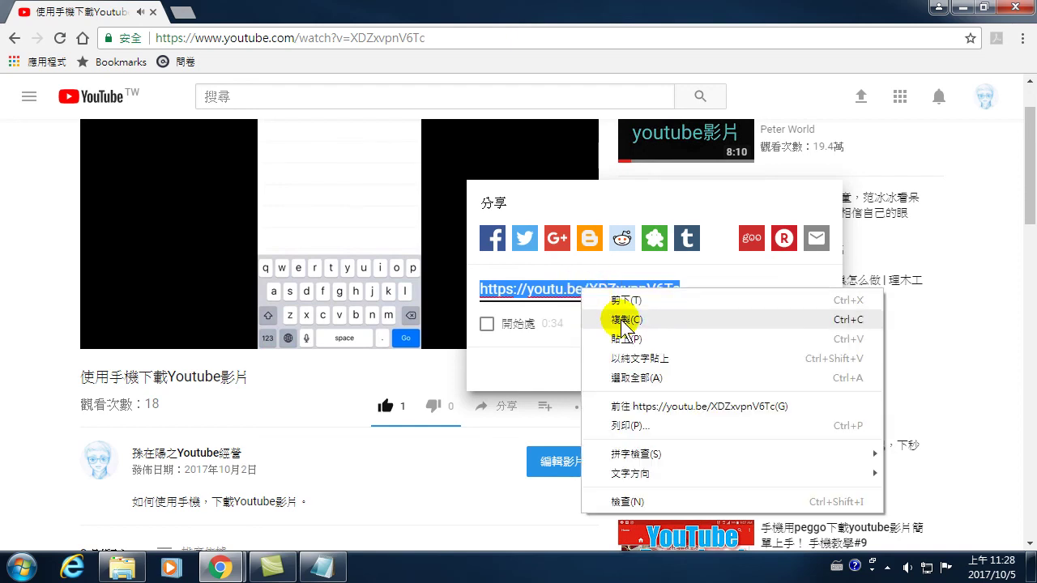
left_click(32, 223)
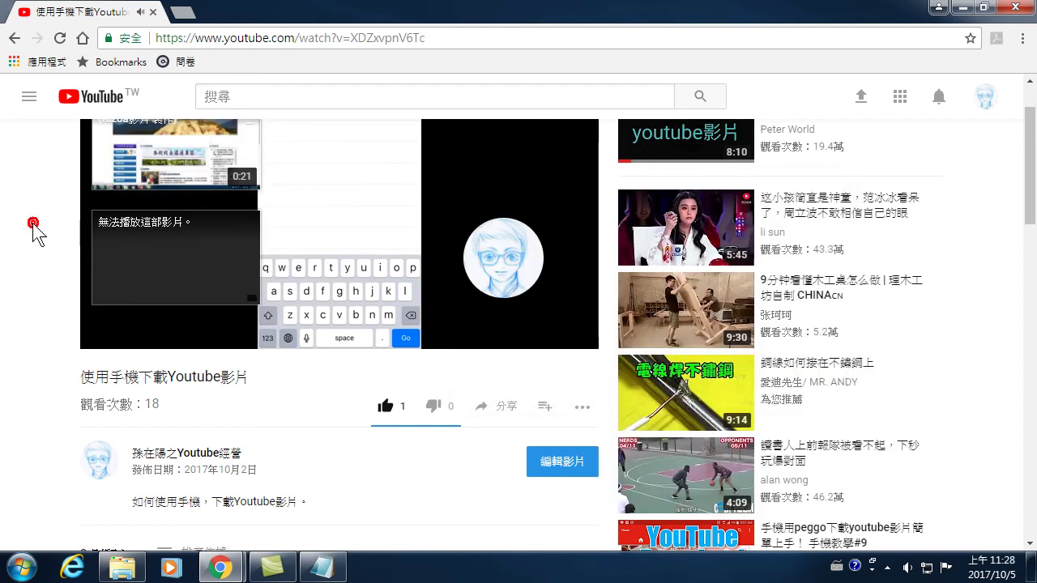
left_click(33, 223)
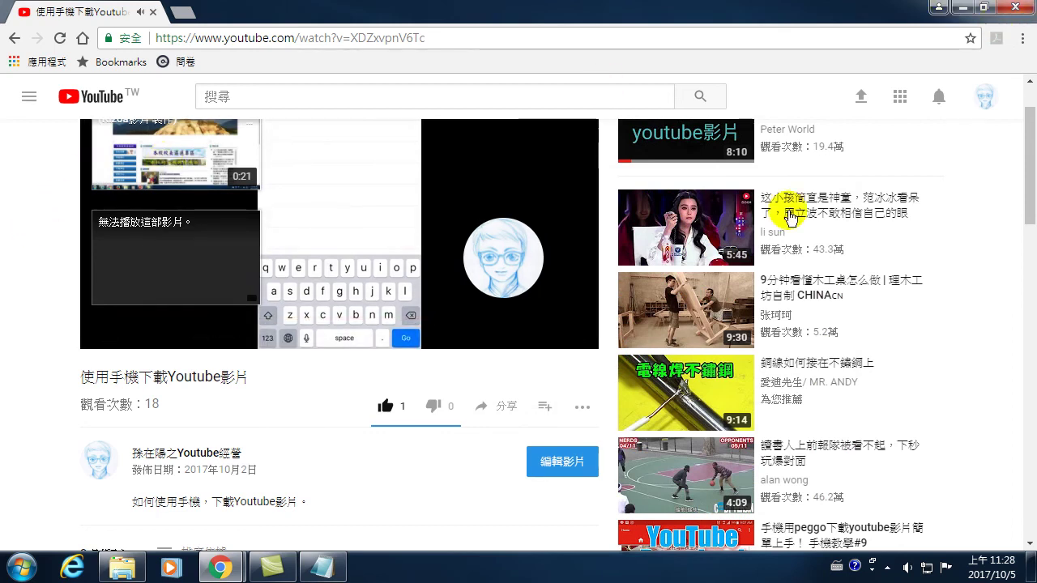
left_click(496, 407)
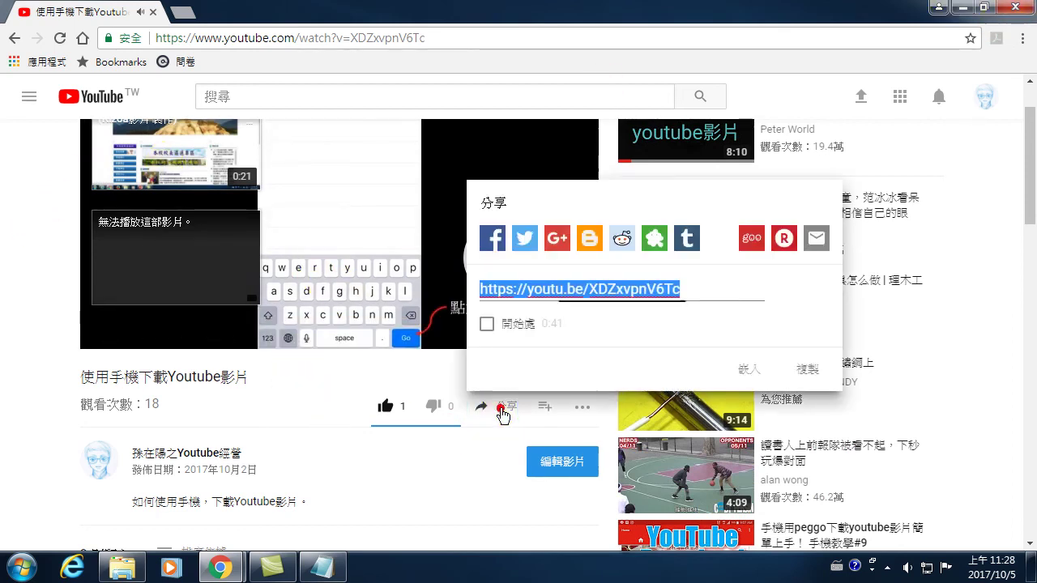
right_click(577, 292)
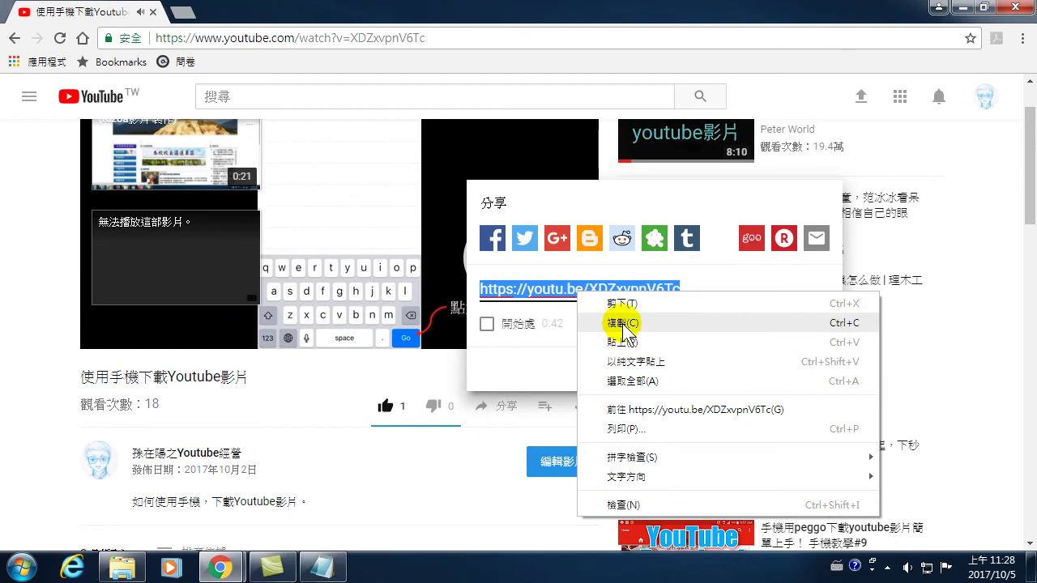
left_click(613, 321)
left_click(535, 289)
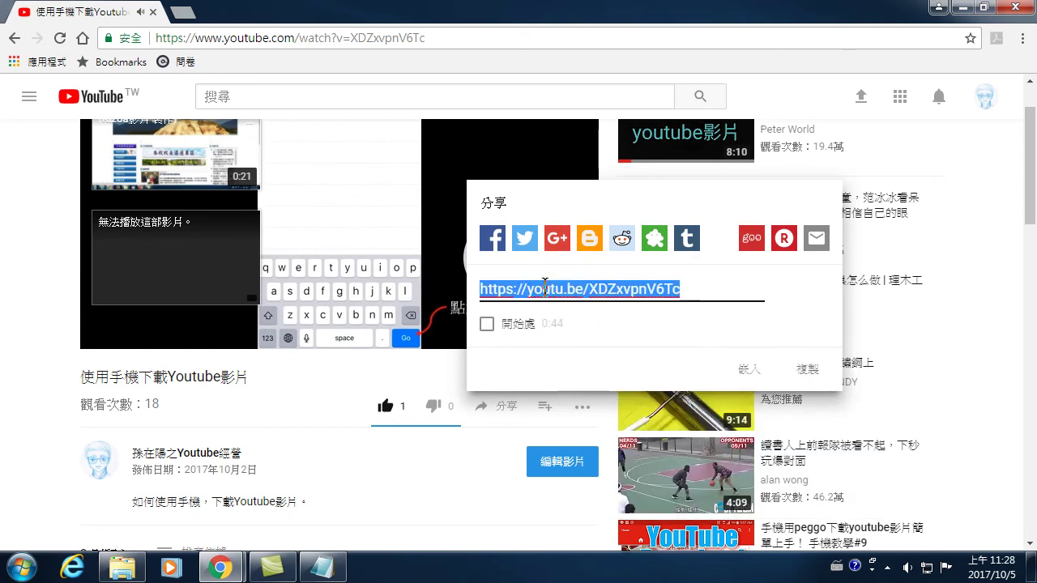
right_click(545, 287)
left_click(591, 320)
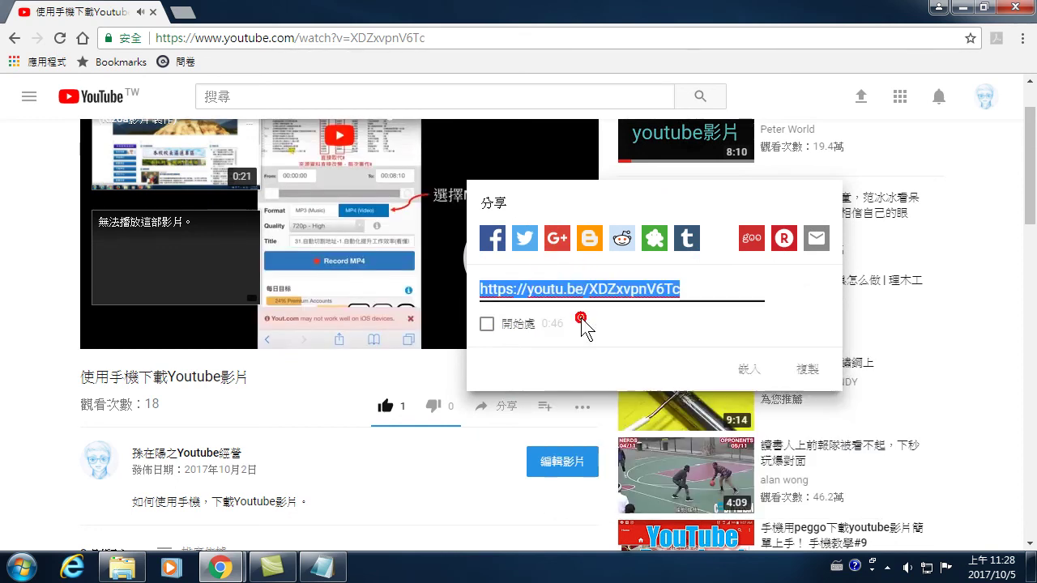
left_click(21, 232)
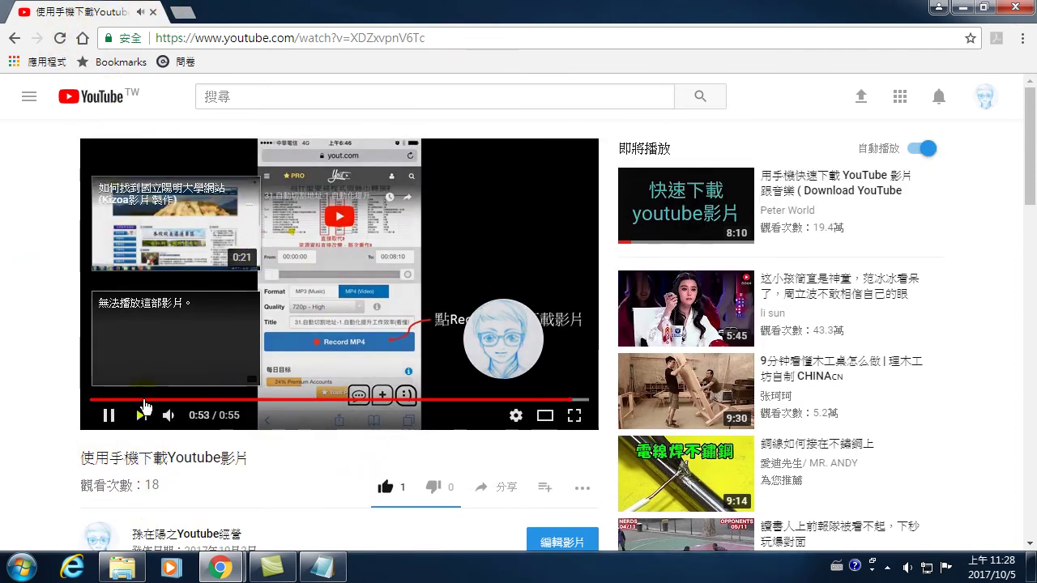
left_click(108, 416)
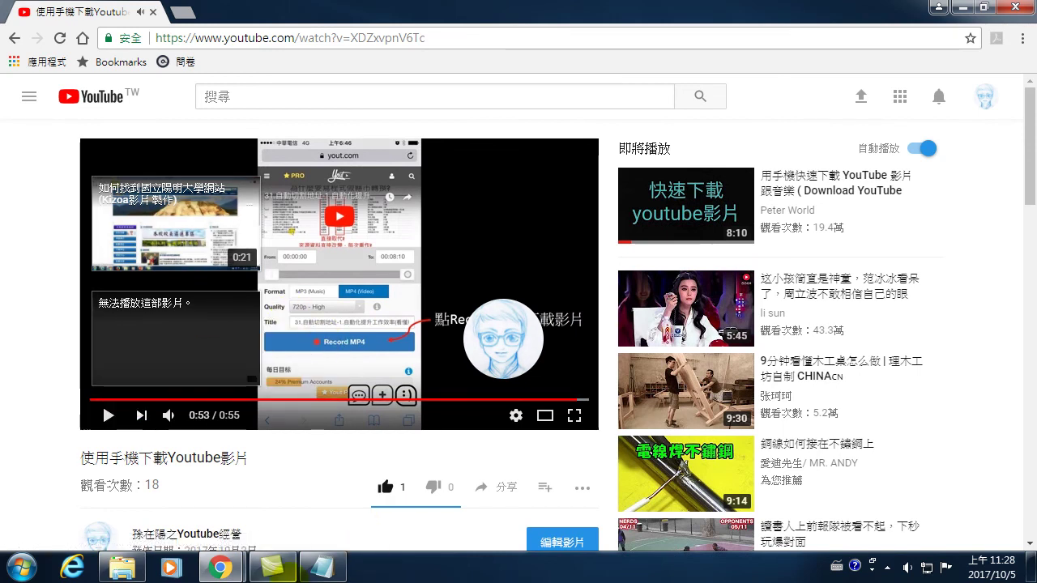
- Launch a new Google Chrome window from the taskbar and maximize it
mouse_move(229, 573)
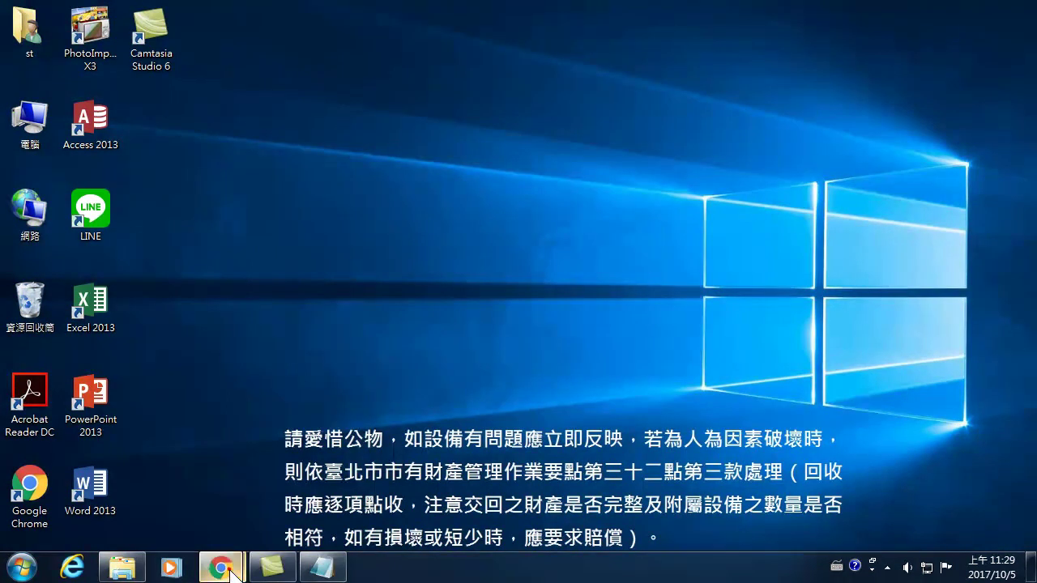
mouse_move(219, 568)
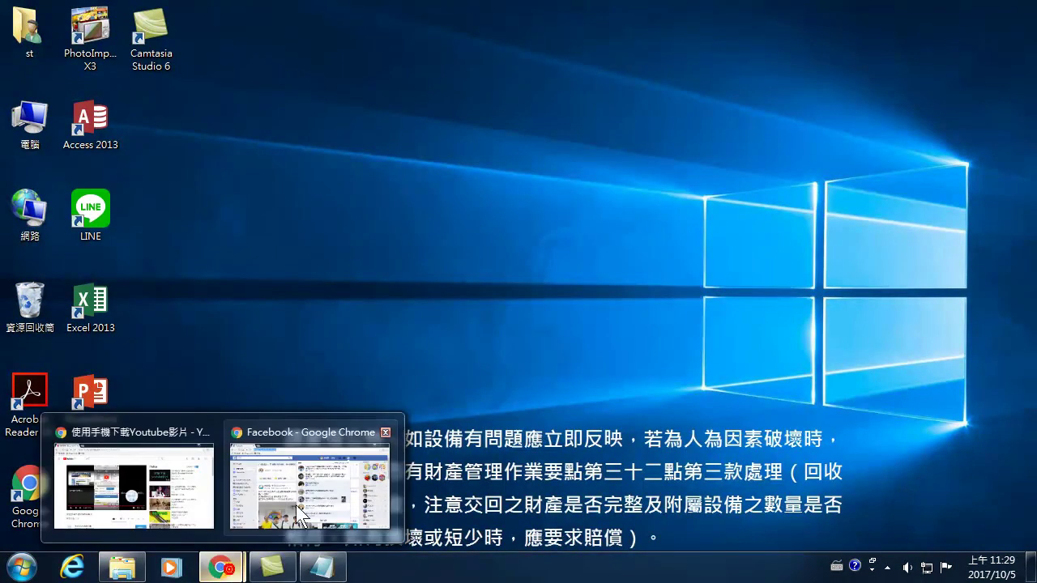
right_click(220, 571)
left_click(207, 486)
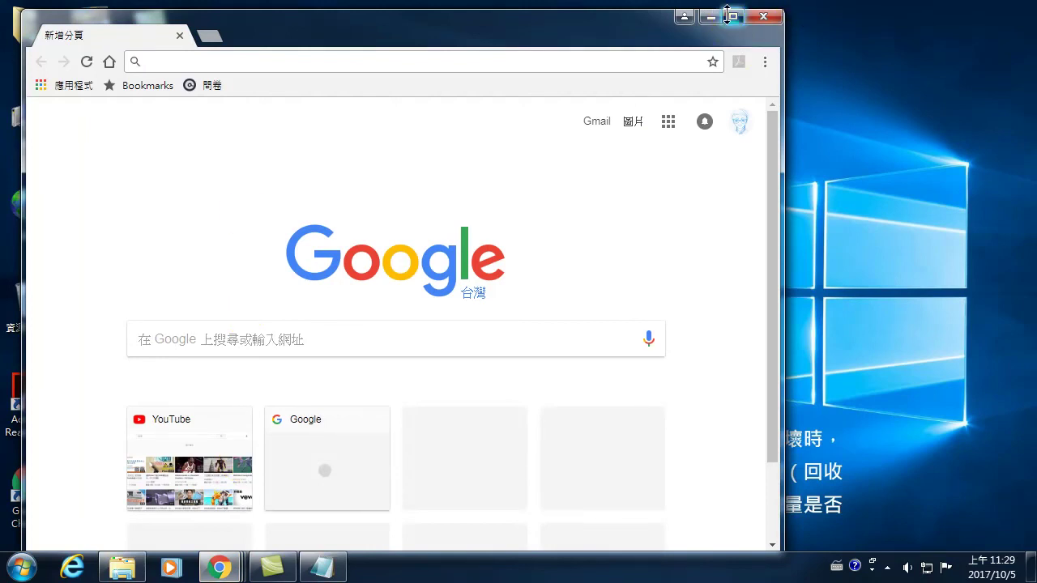
left_click(731, 16)
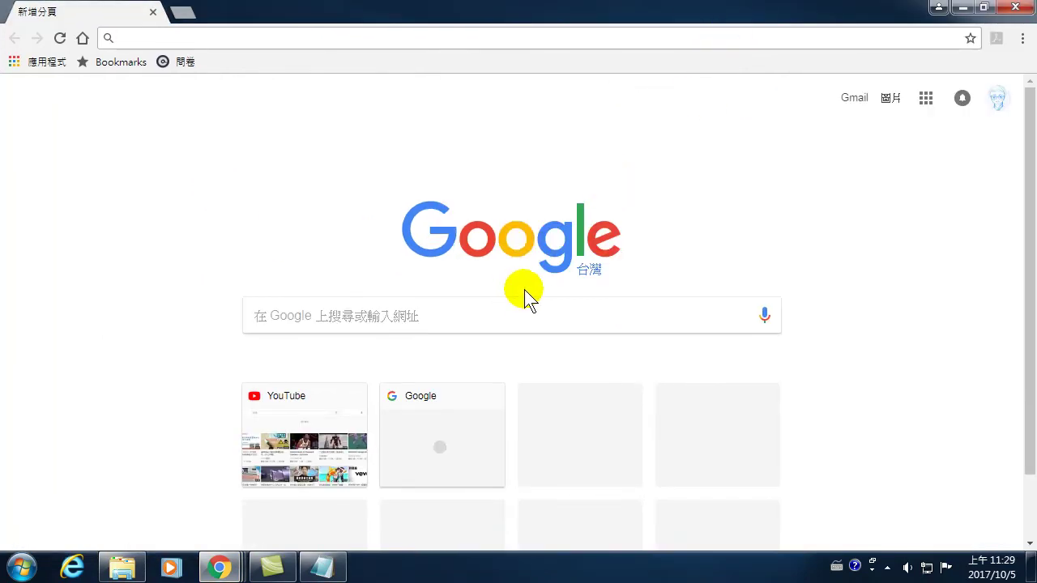
- Search Google for 'line 下載'
left_click(303, 320)
type("l")
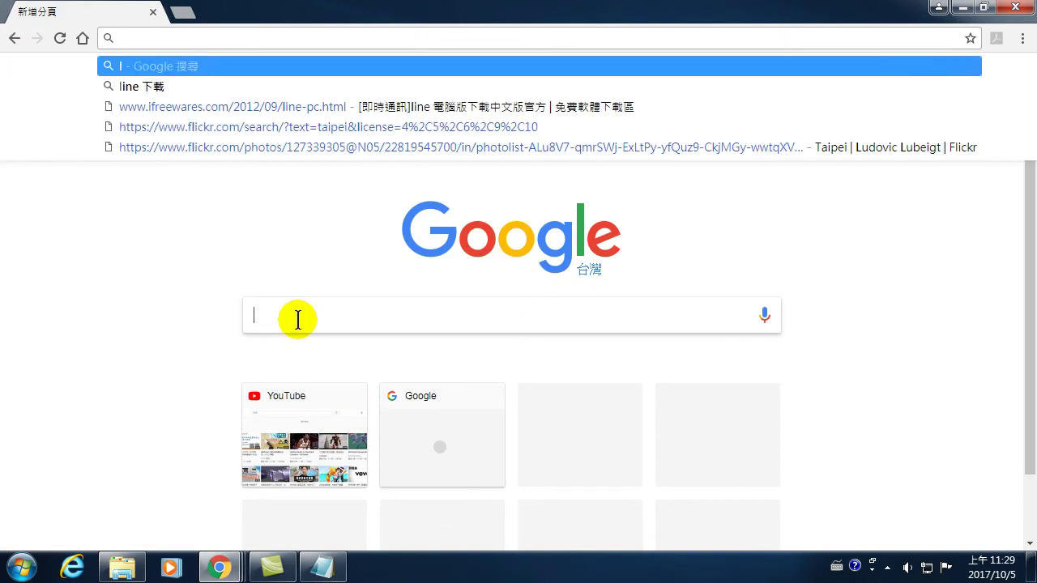
key("ctrl+space")
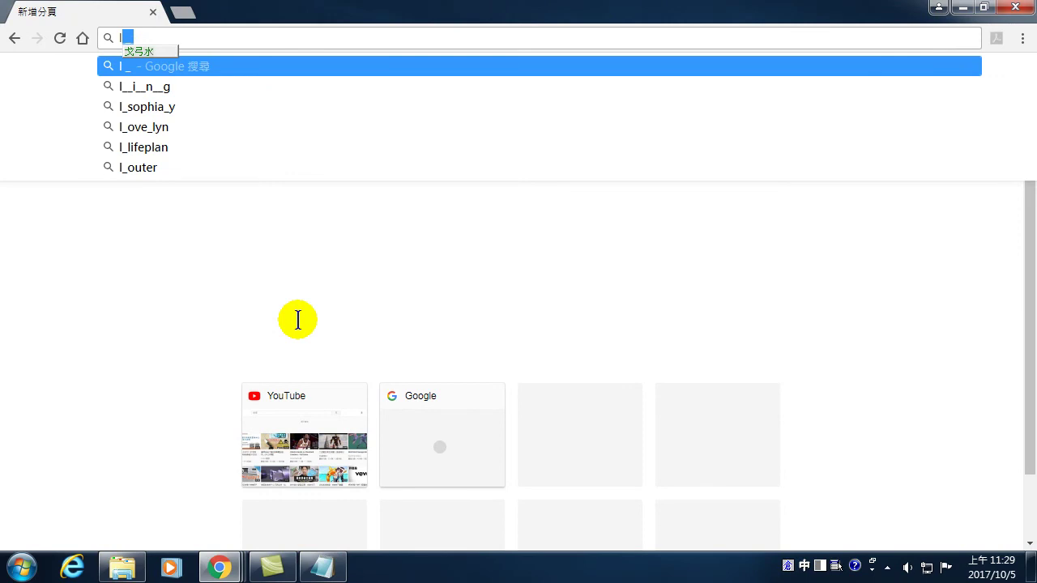
key("ctrl+space")
type("iner")
key("BackSpace")
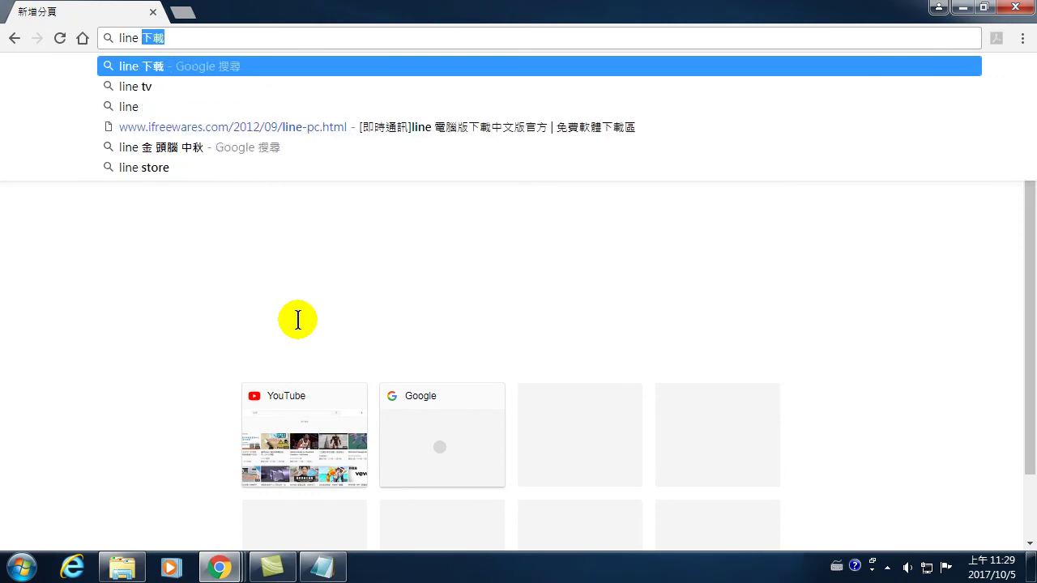
key("ctrl+space")
type("下載")
key("Return")
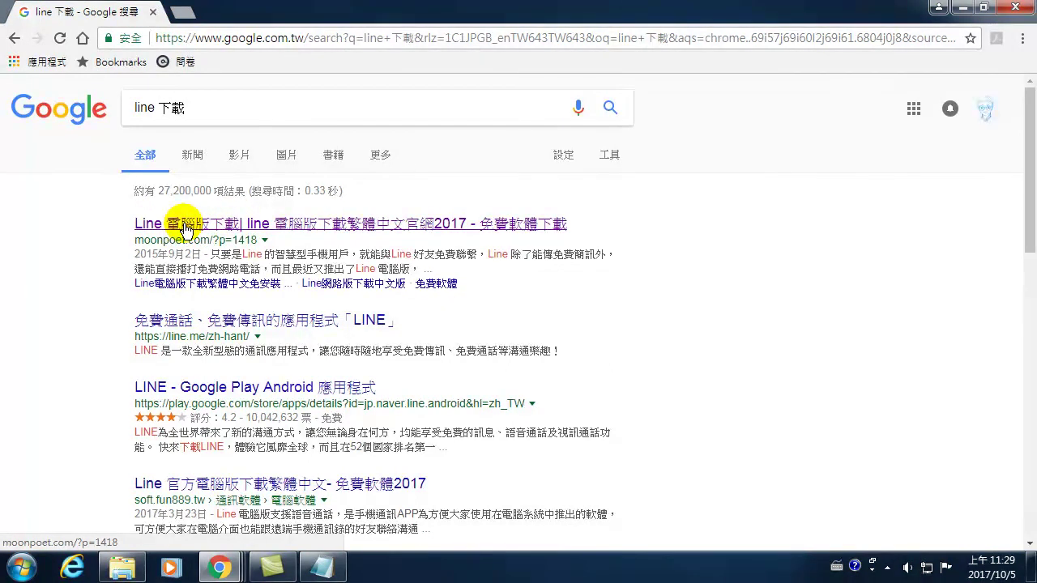
- Open the moonpoet.com result and follow its 點我下載 link for Line 電腦版官方下載
left_click(184, 224)
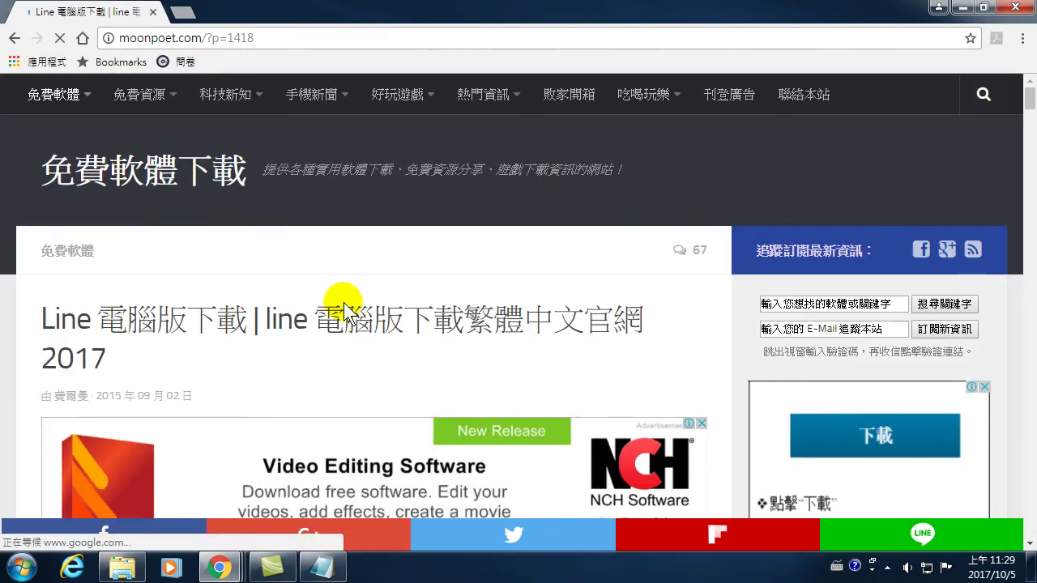
scroll(343, 302, "down", 3)
scroll(294, 273, "up", 3)
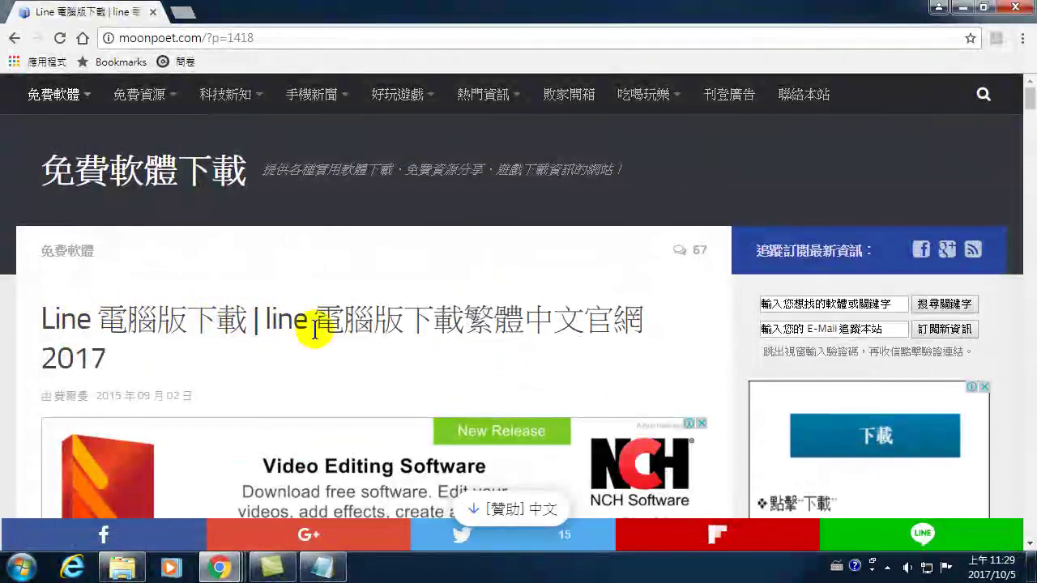
scroll(416, 342, "down", 3)
scroll(412, 349, "down", 10)
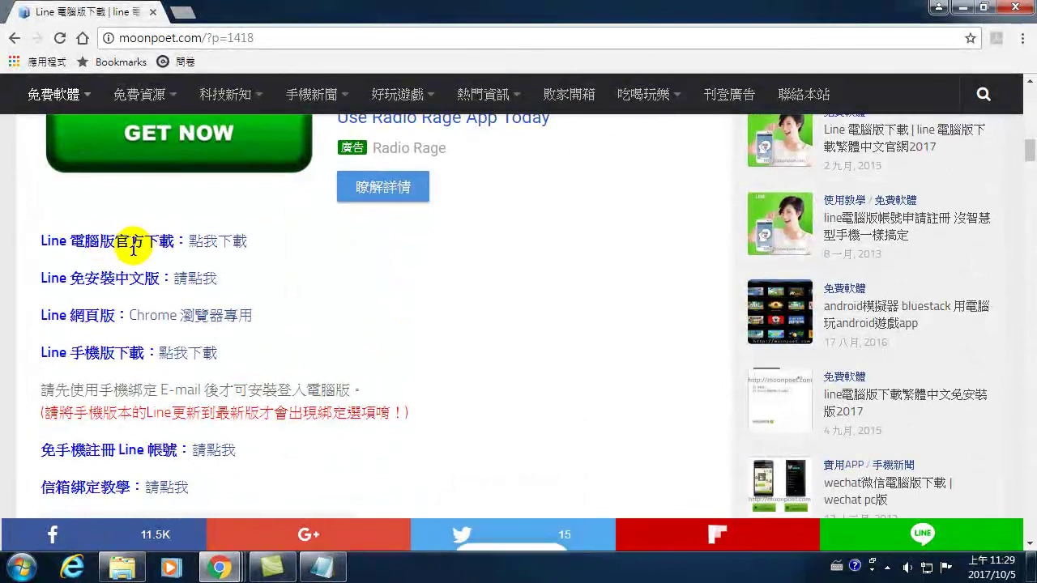
left_click(188, 240)
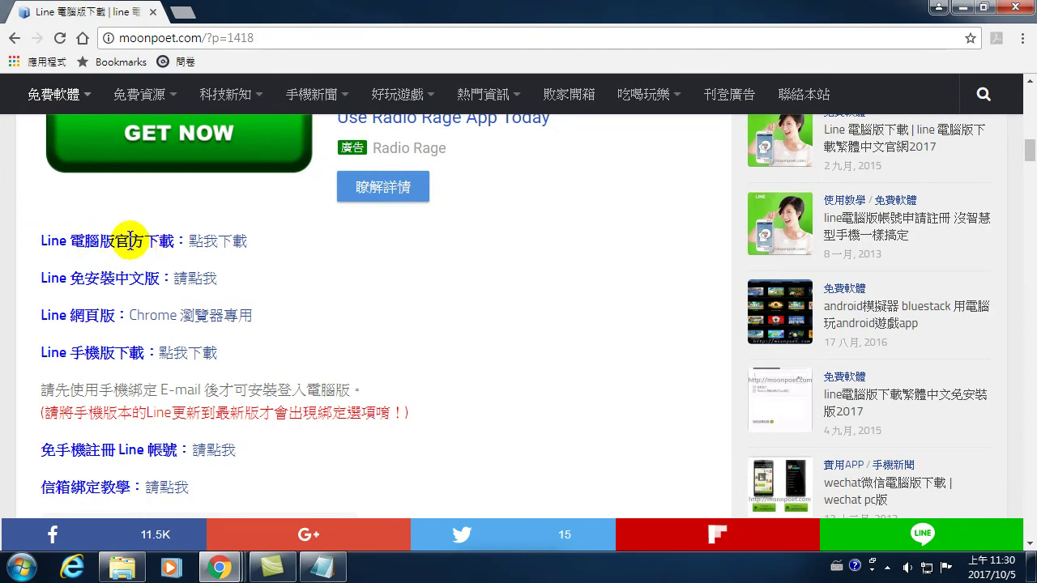
left_click(225, 241)
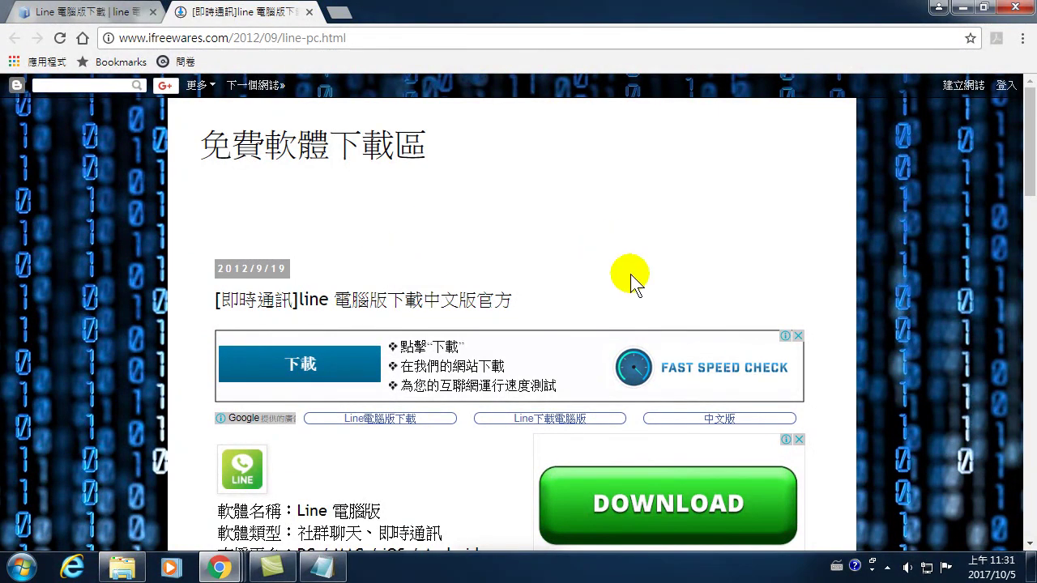
- Download the LINE PC installer LineInst.exe (65.7 MB), then close the browser tabs
scroll(619, 241, "down", 3)
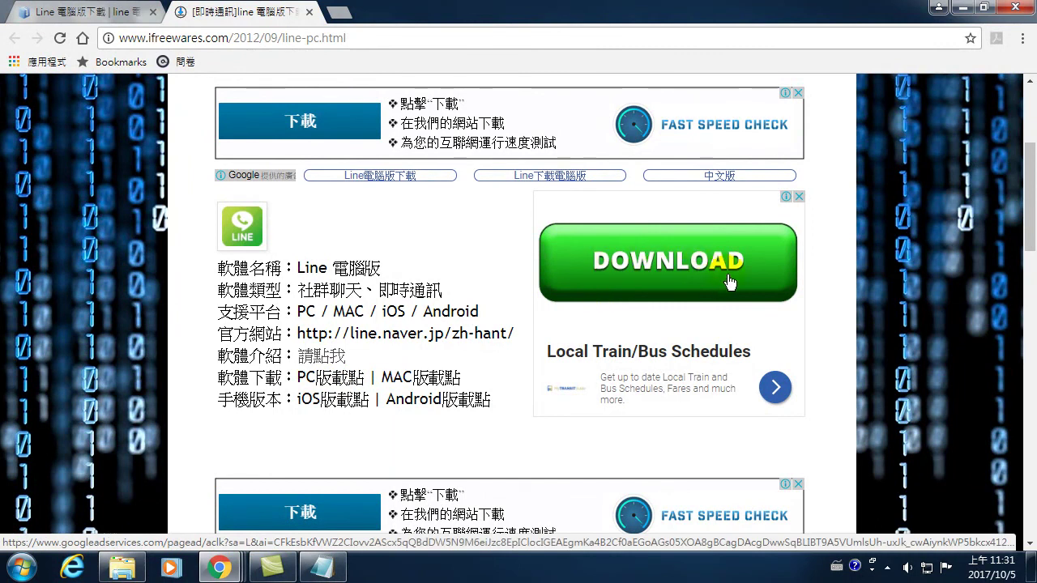
left_click(570, 348)
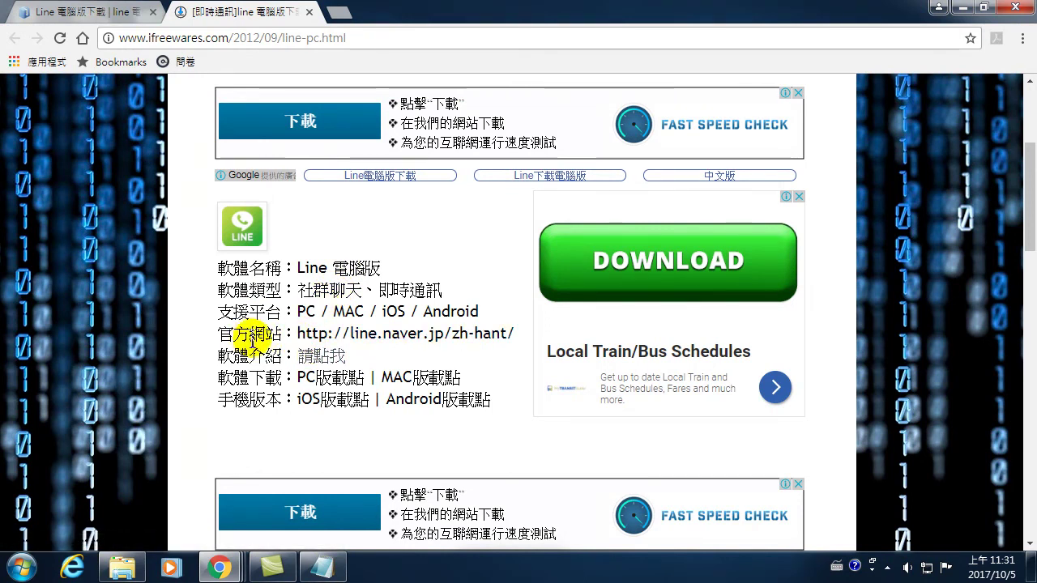
left_click(336, 380)
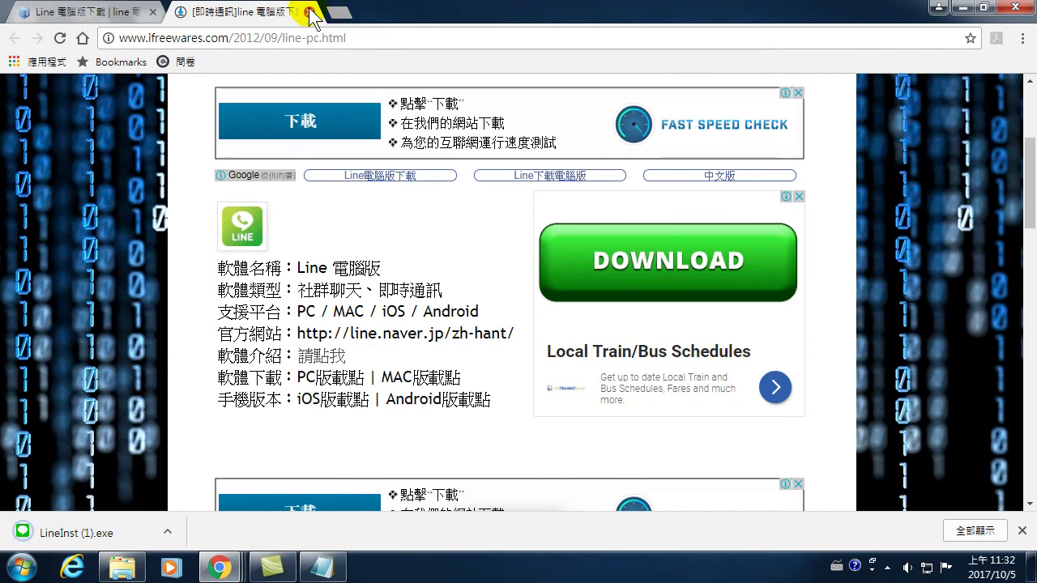
left_click(310, 13)
mouse_move(315, 93)
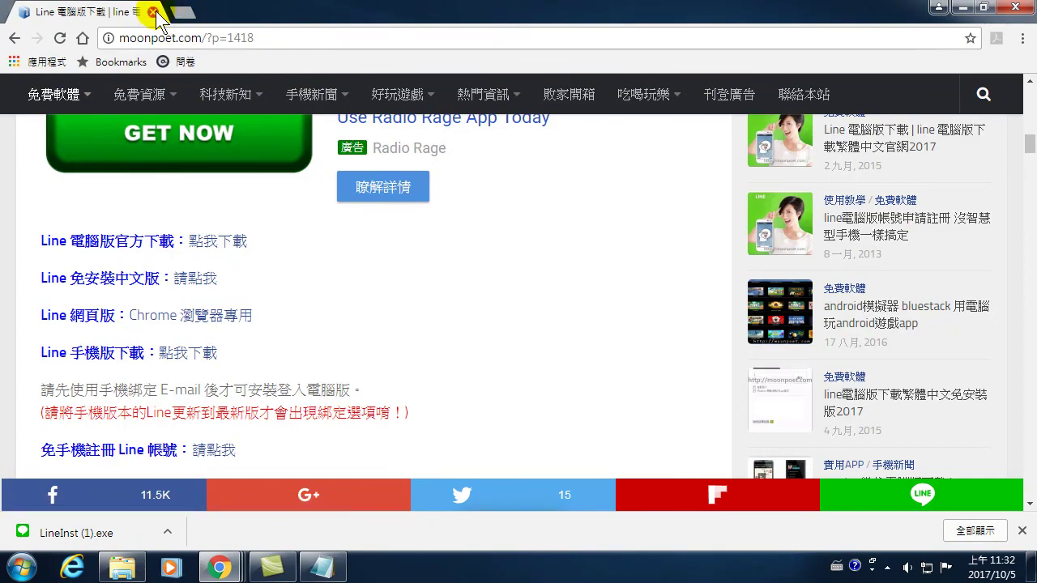
left_click(152, 13)
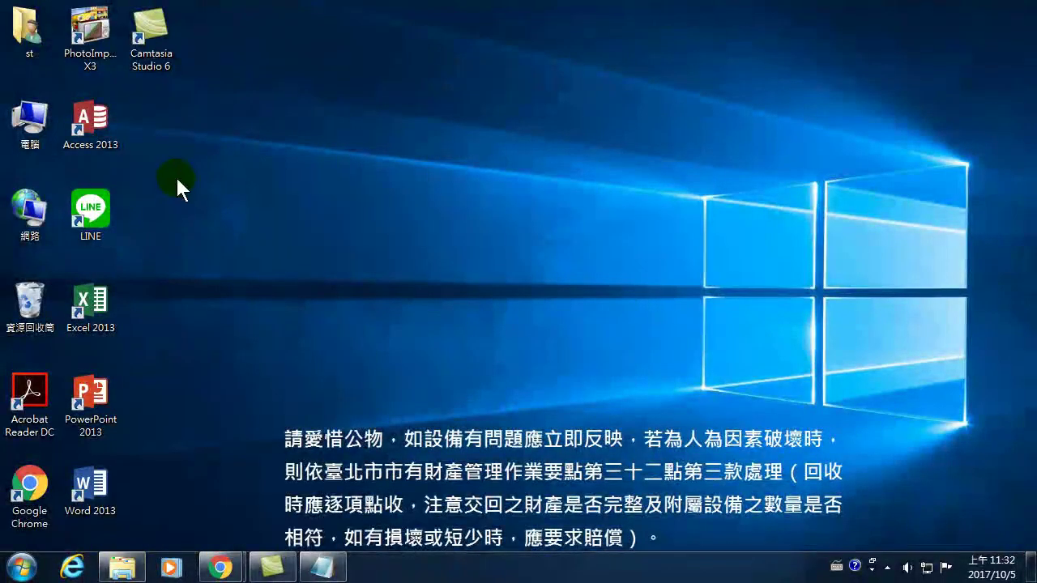
- Launch the LINE desktop app and sign in with the account password
double_click(93, 209)
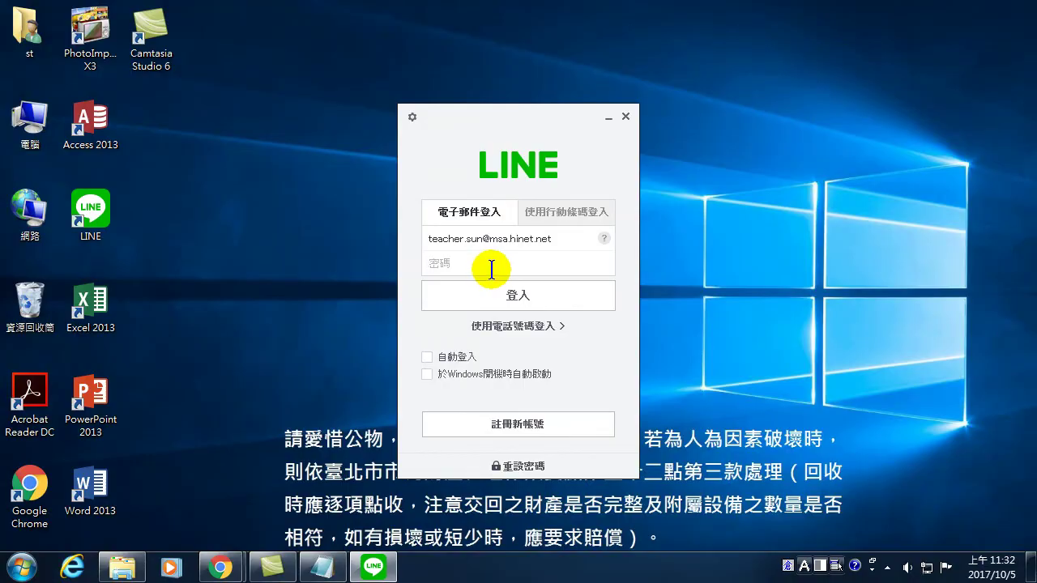
type("12345678")
left_click(534, 297)
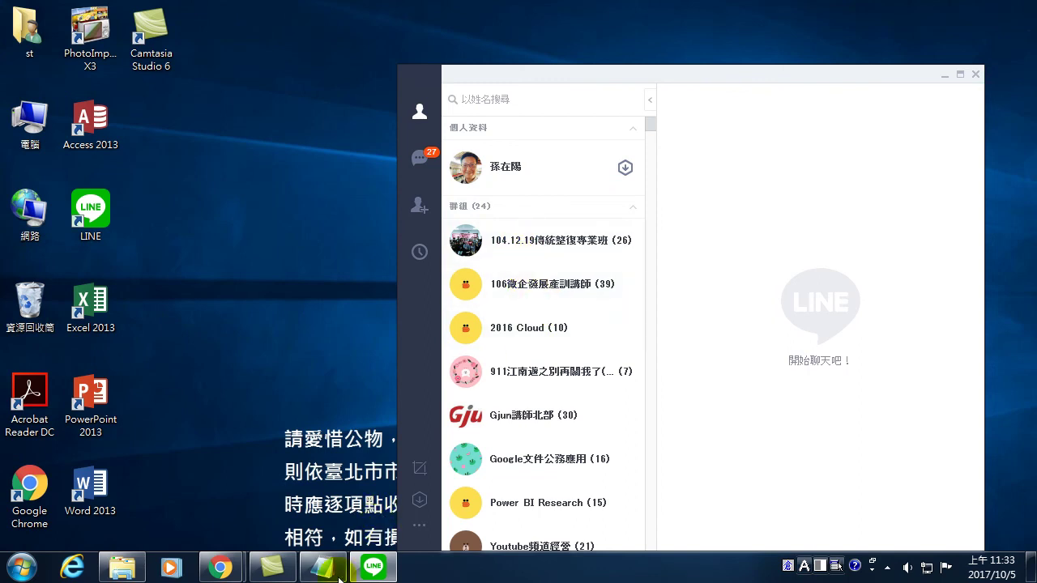
- Copy the video's youtu.be link from the YouTube window, then bring LINE's friends list forward
left_click(220, 564)
left_click(280, 504)
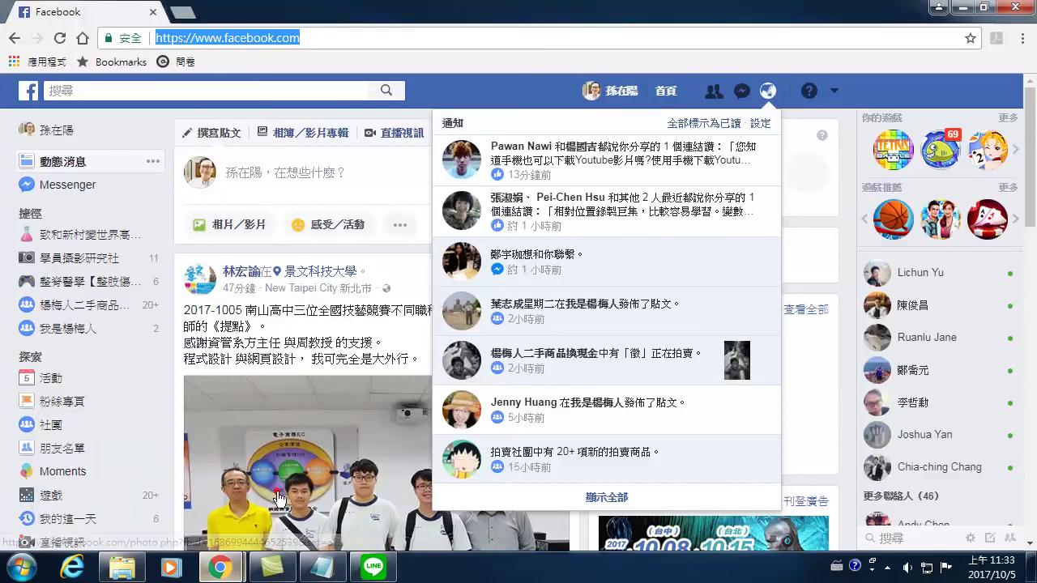
left_click(219, 567)
left_click(207, 448)
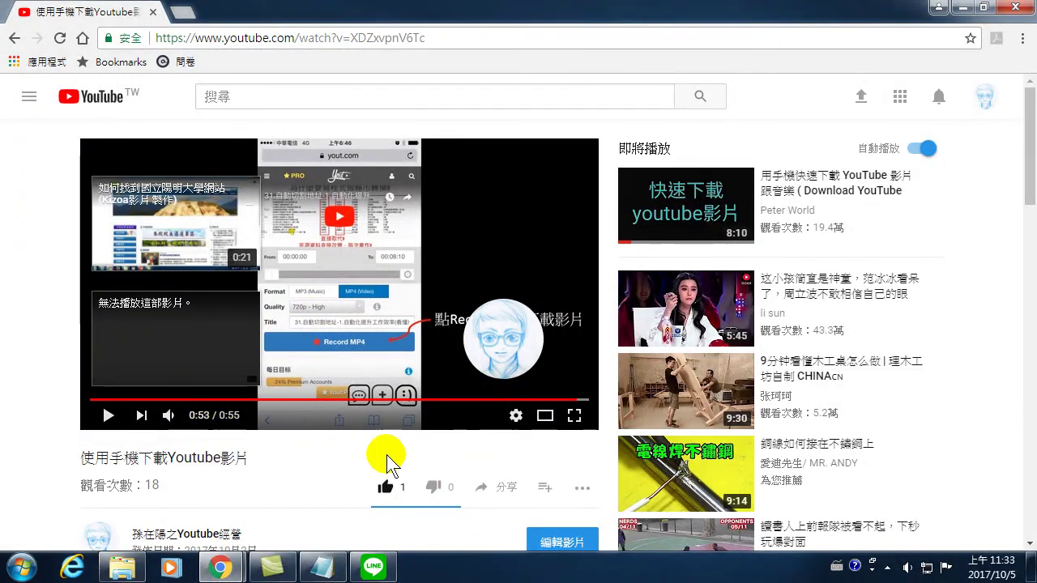
left_click(497, 491)
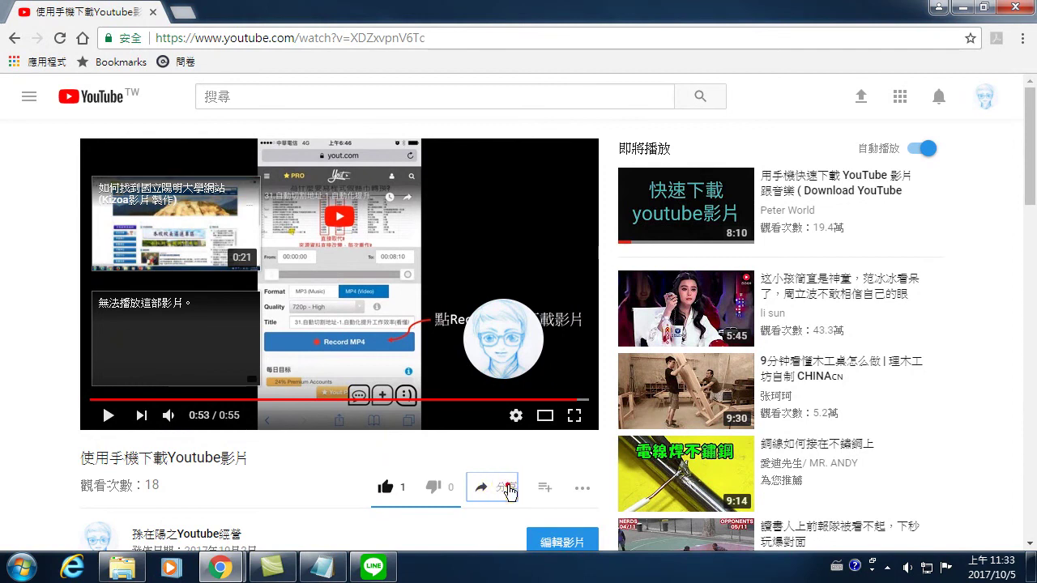
right_click(604, 370)
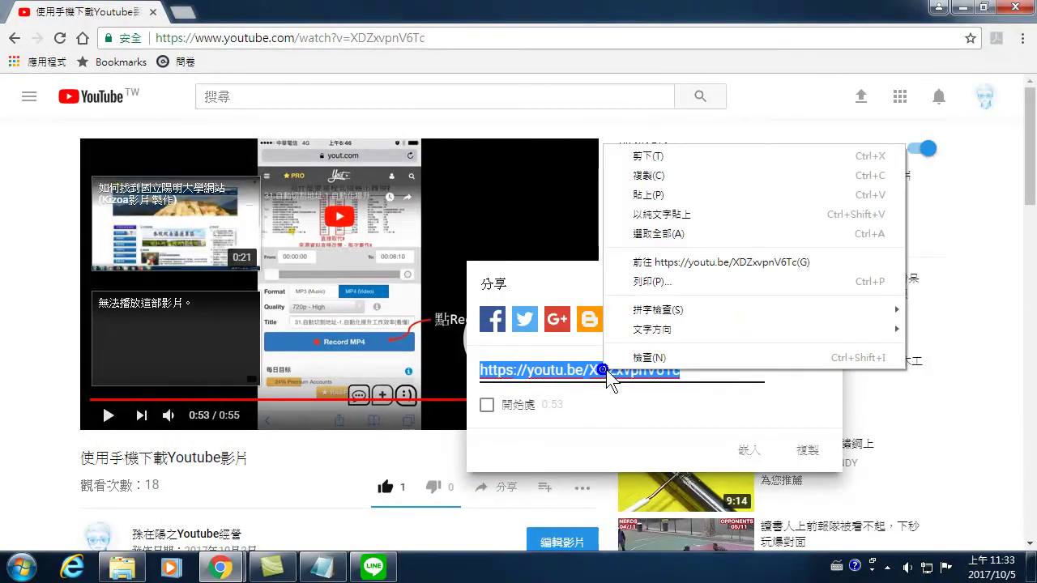
left_click(653, 176)
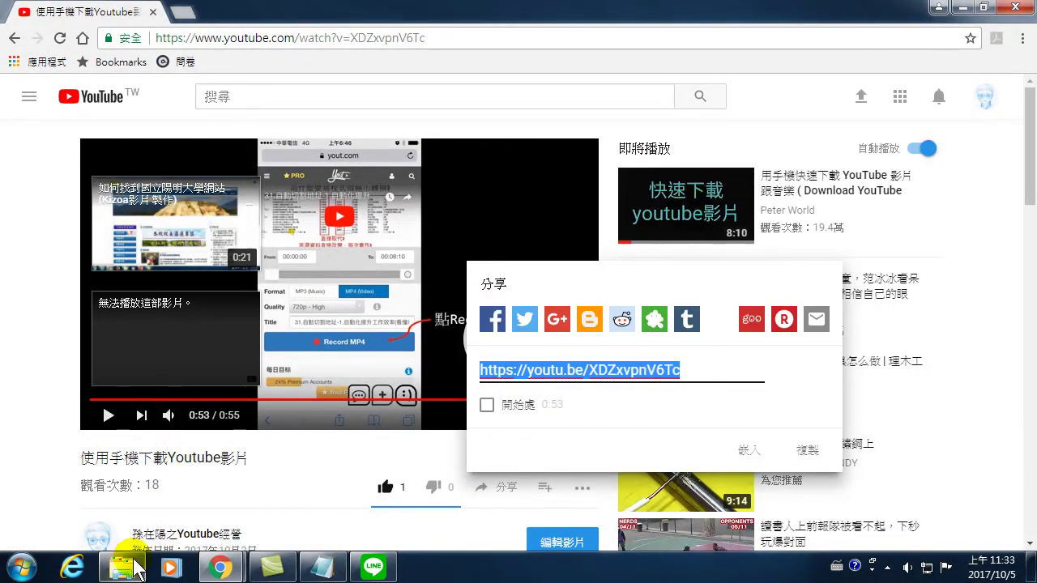
left_click(373, 567)
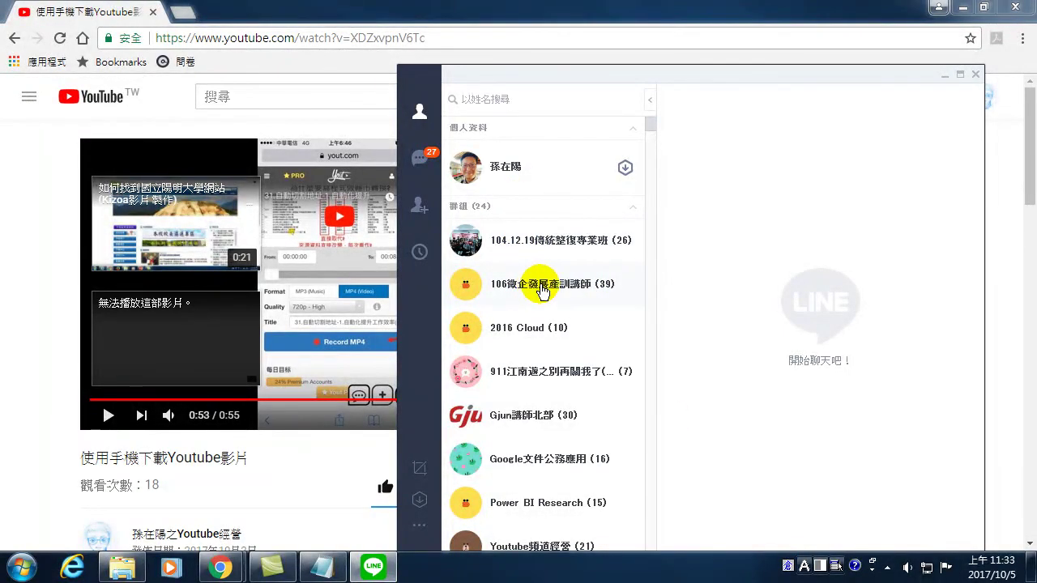
scroll(541, 291, "down", 1)
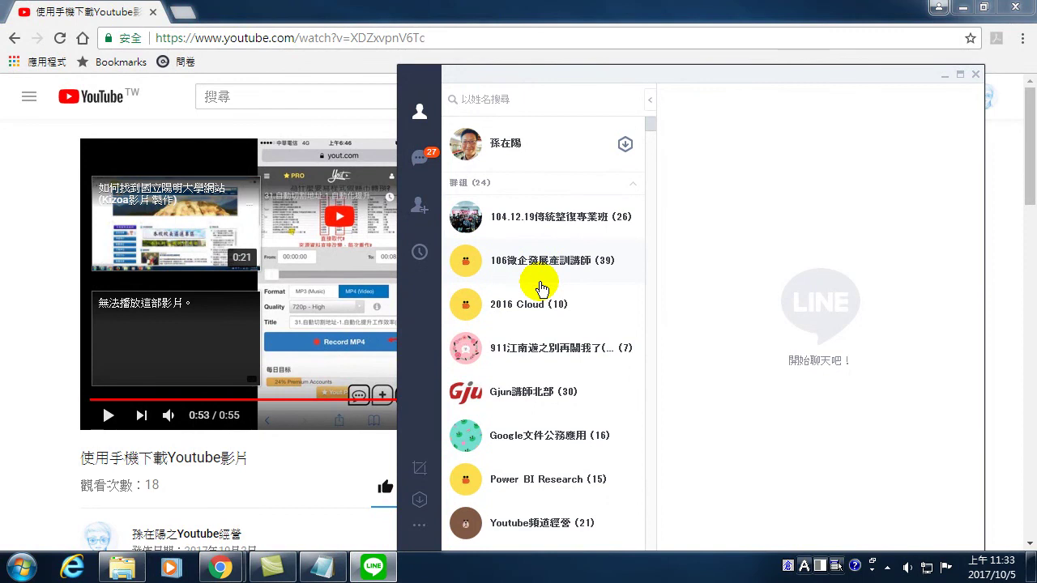
scroll(542, 289, "down", 1)
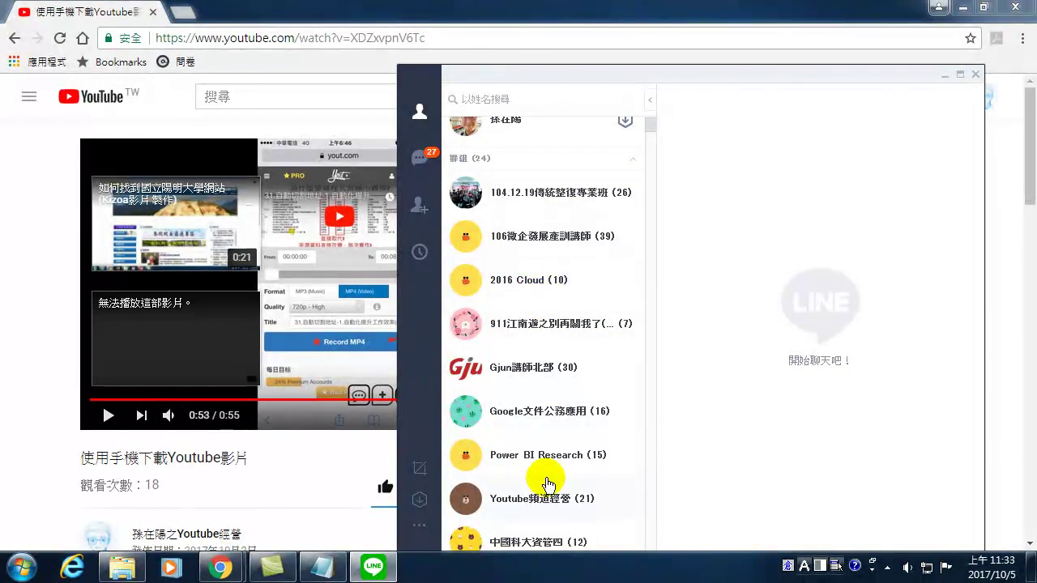
- Open the Youtube頻道經營 group chat and type the title 電腦密技-手機版Youtube影片下載
left_click(531, 500)
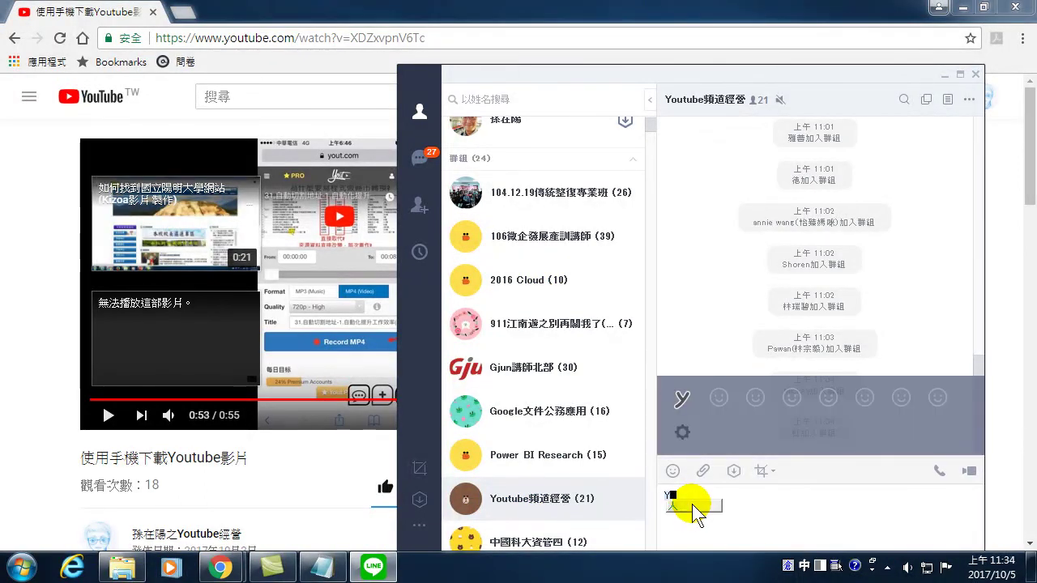
key("BackSpace")
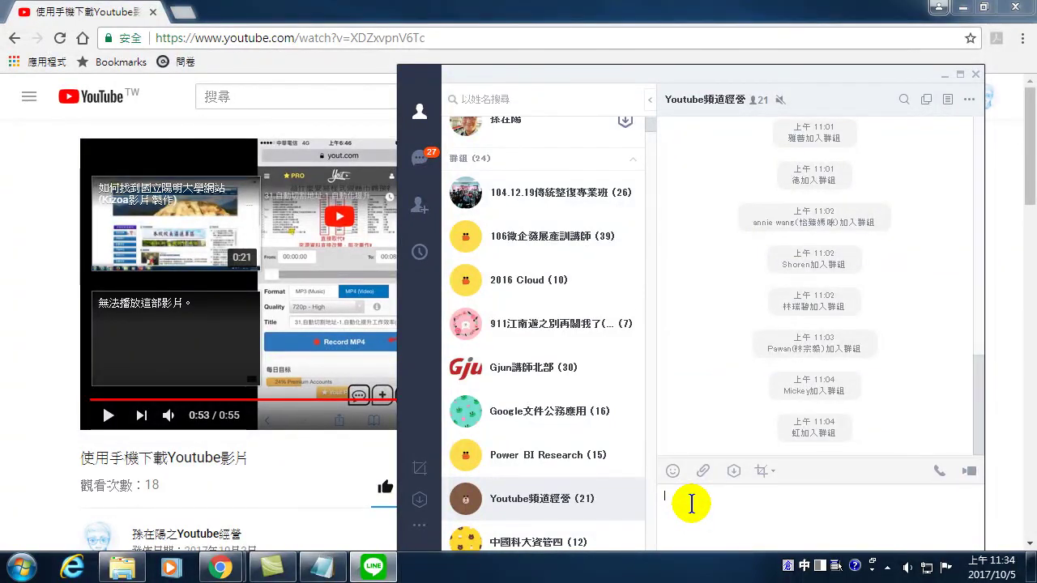
type("一月")
key("Return")
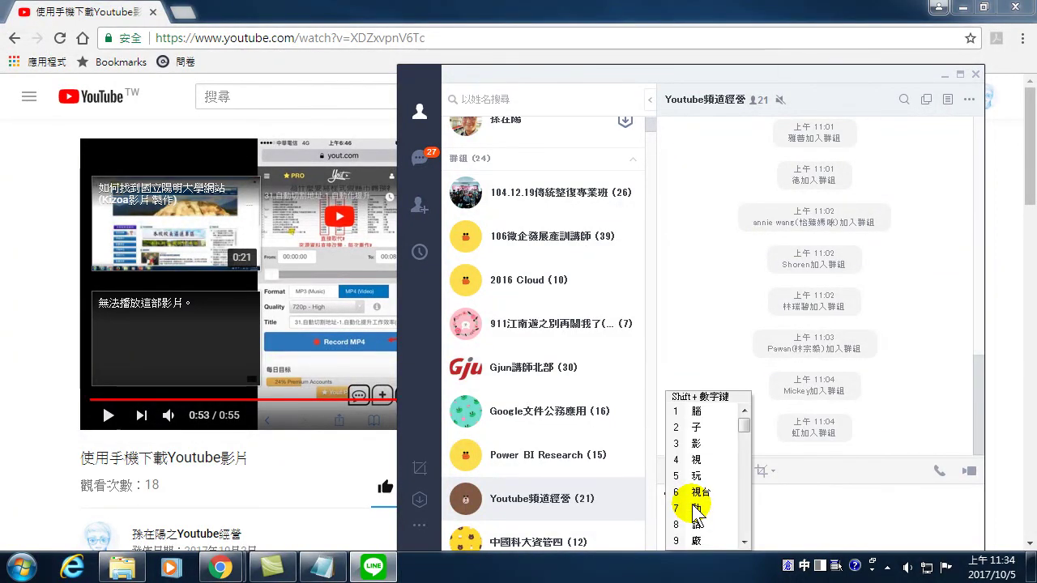
key("Return")
type("密技")
key("Down")
key("Return")
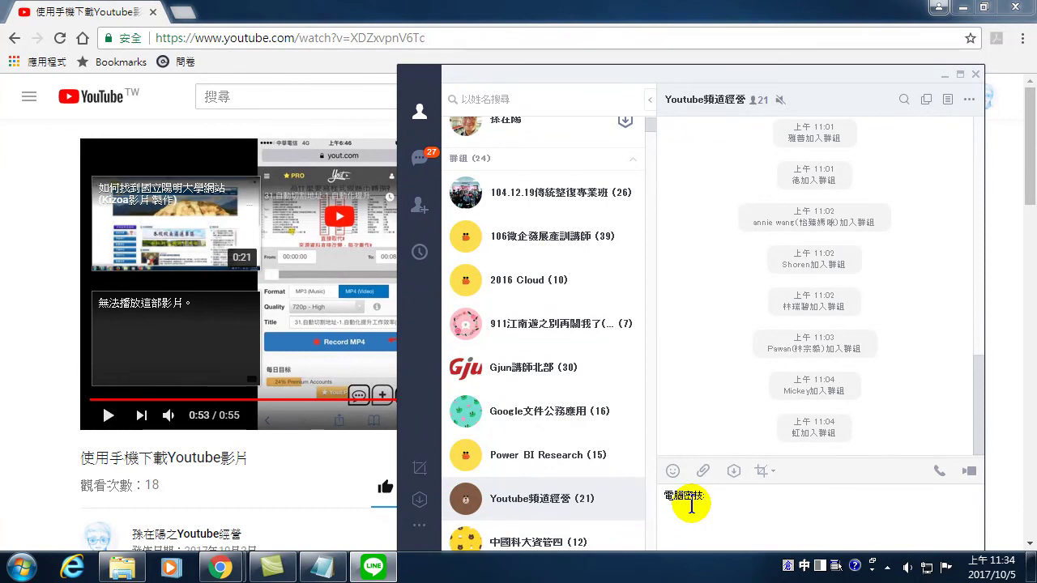
type("You")
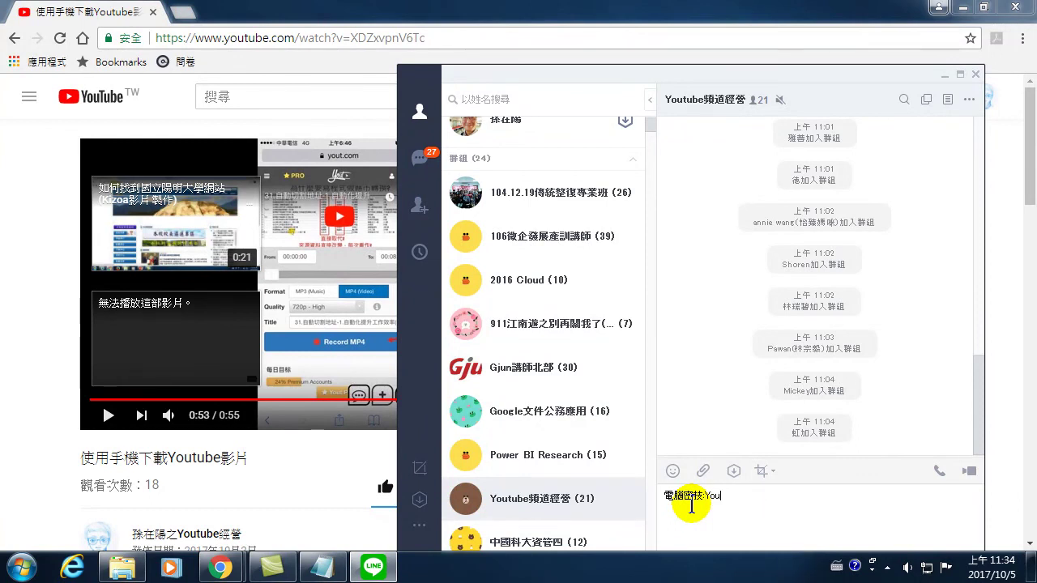
type("tube")
key("ctrl+space")
type("影片下載")
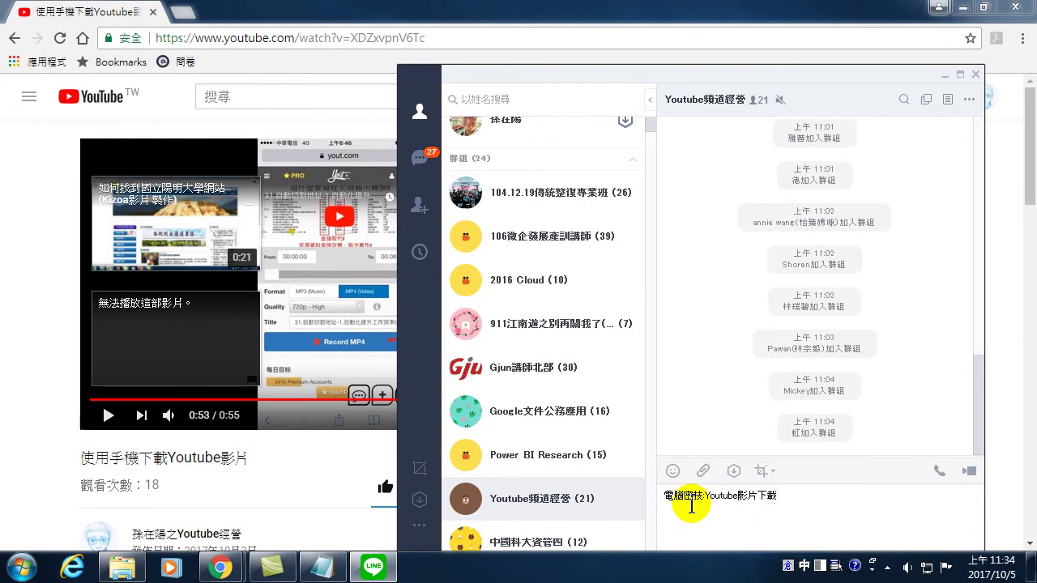
type("手機")
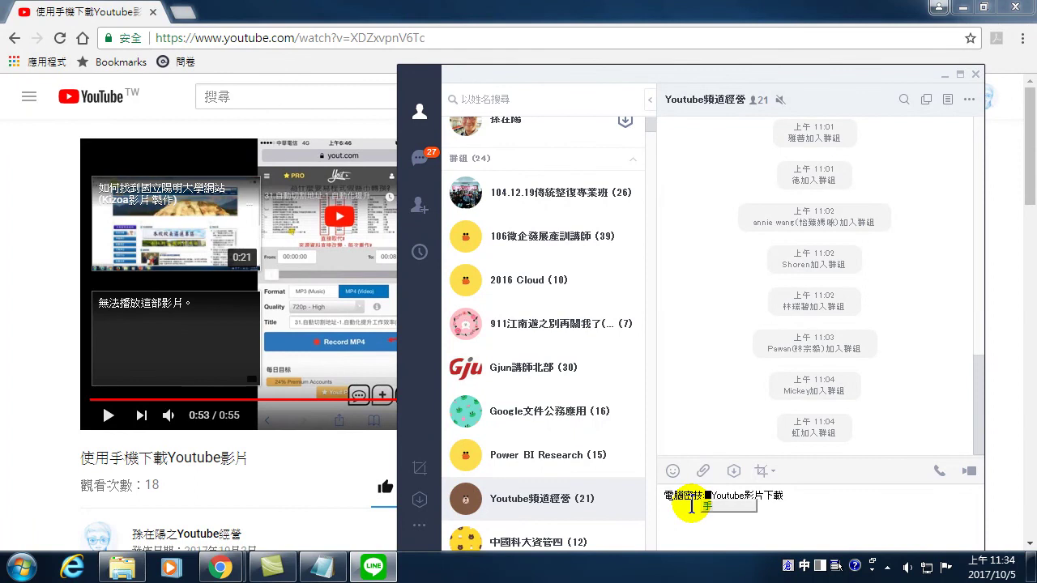
type("版")
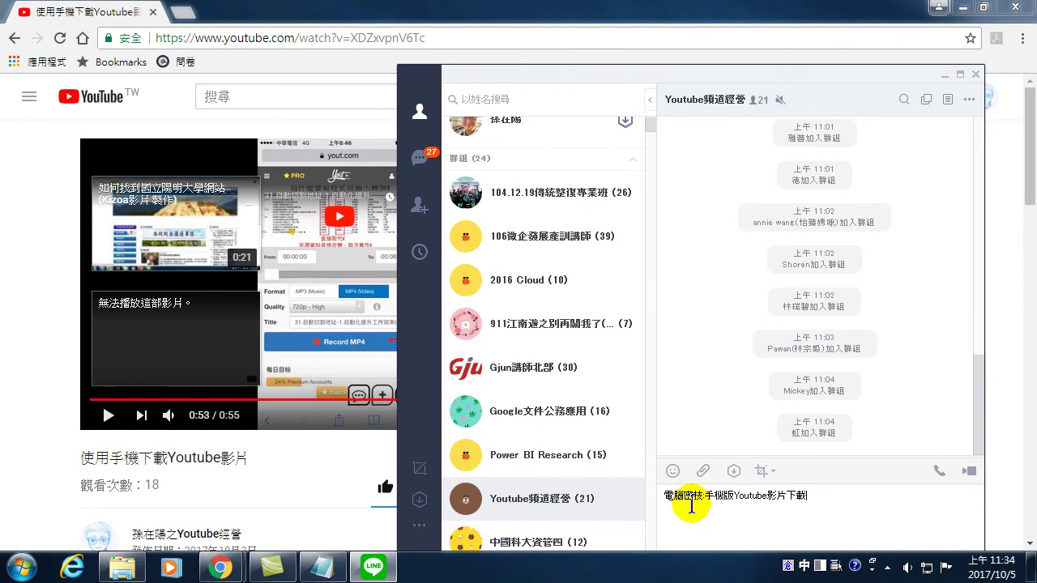
key("shift+Return")
type("https://youtu.be/XDZxvpnV6Tc")
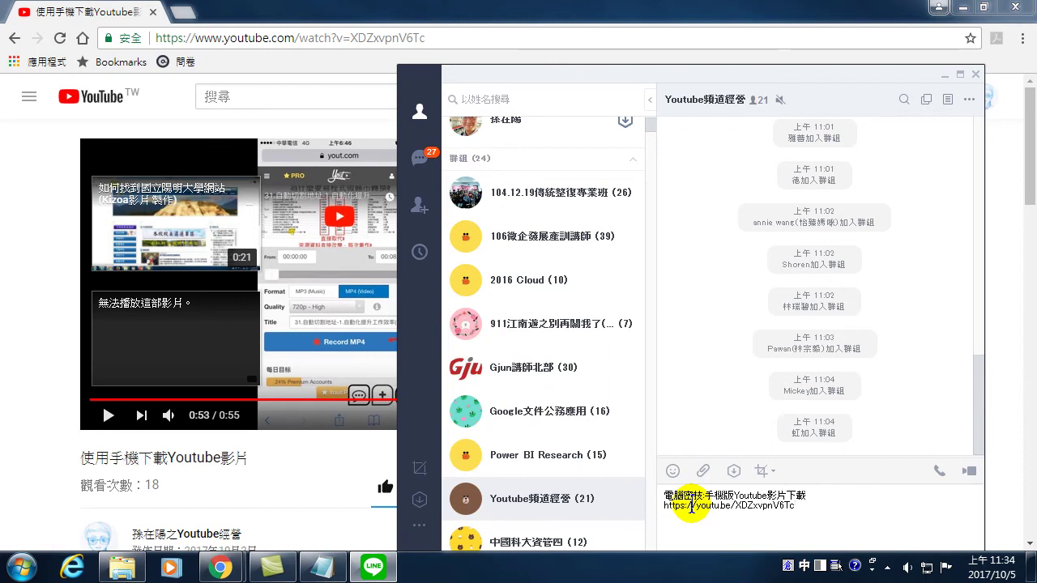
left_click(819, 509)
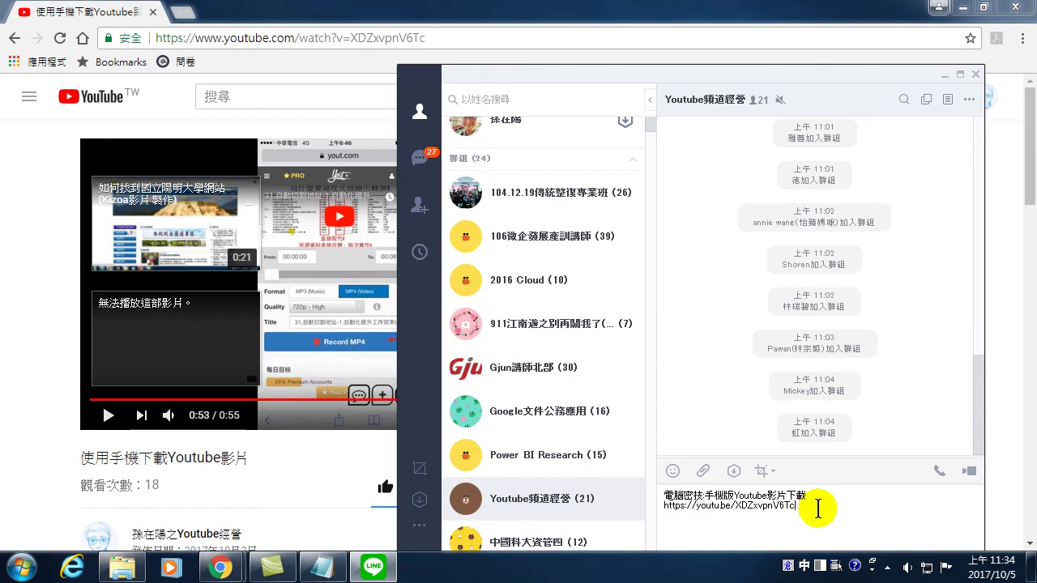
- Send the message to the group and open its link preview in Internet Explorer
key("Return")
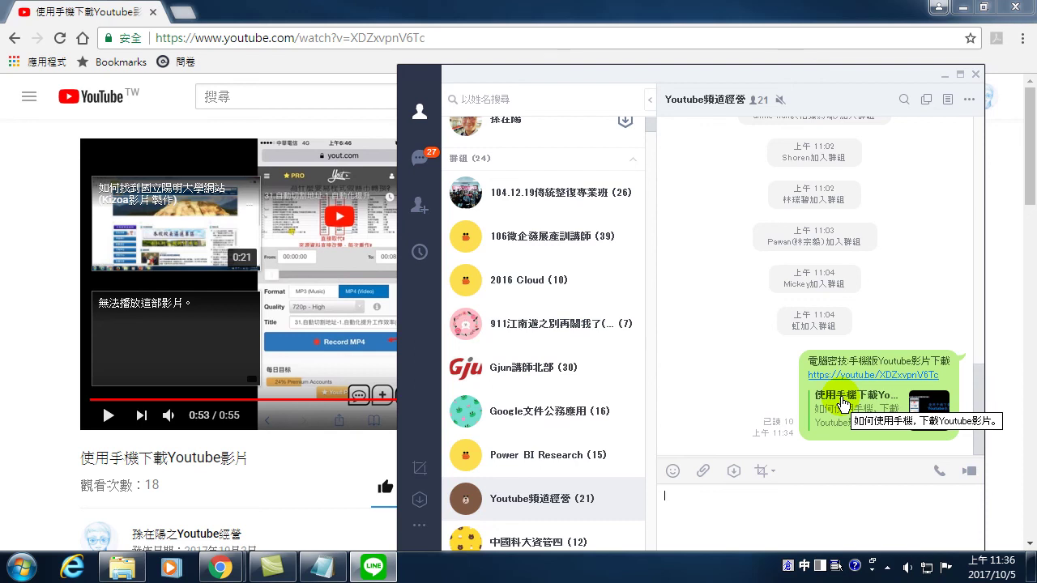
left_click(862, 395)
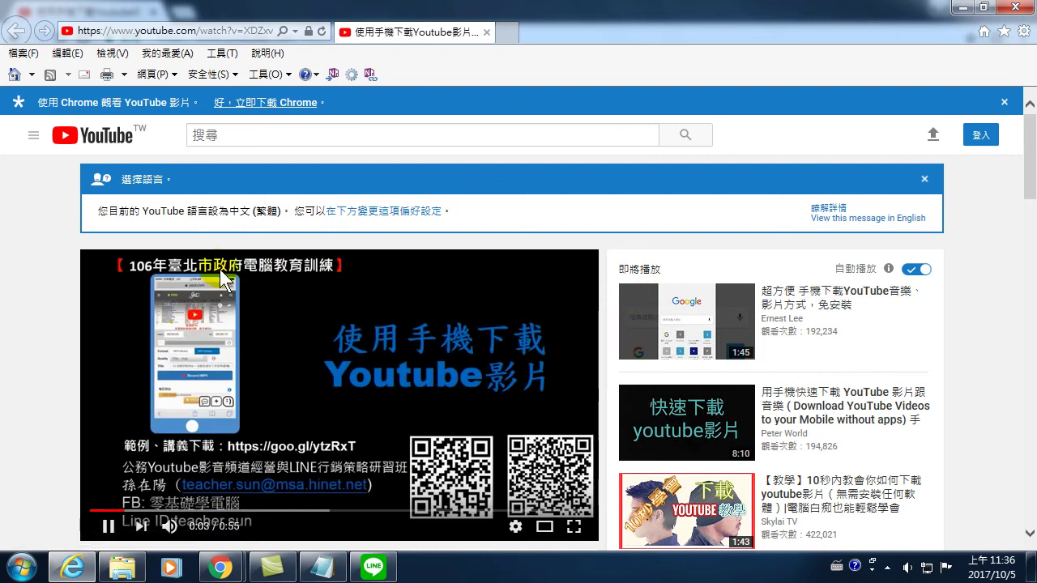
- Pause the video at 0:06 and scroll the page to read its 20-view count
left_click(107, 527)
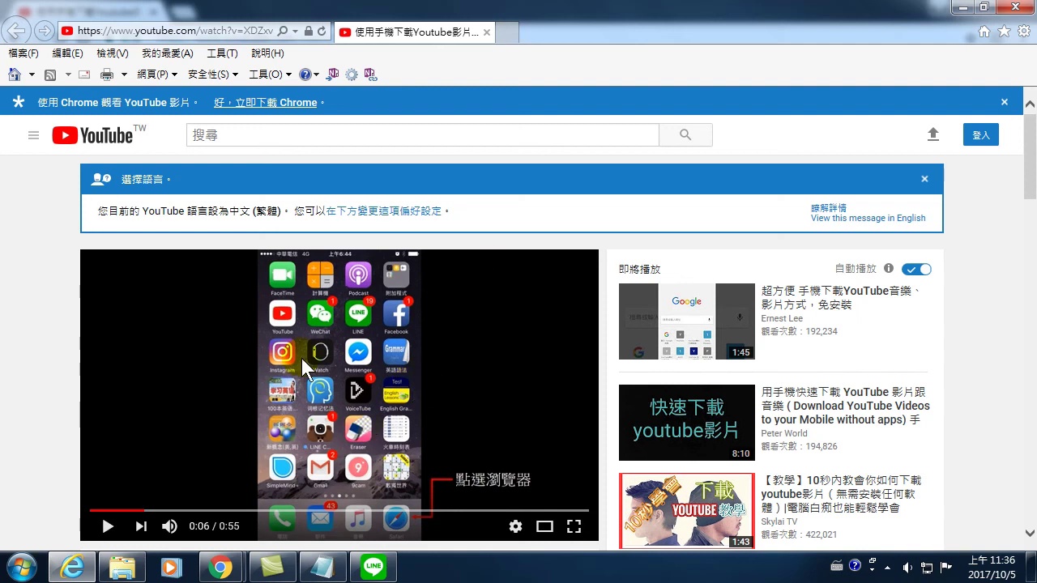
scroll(208, 417, "down", 3)
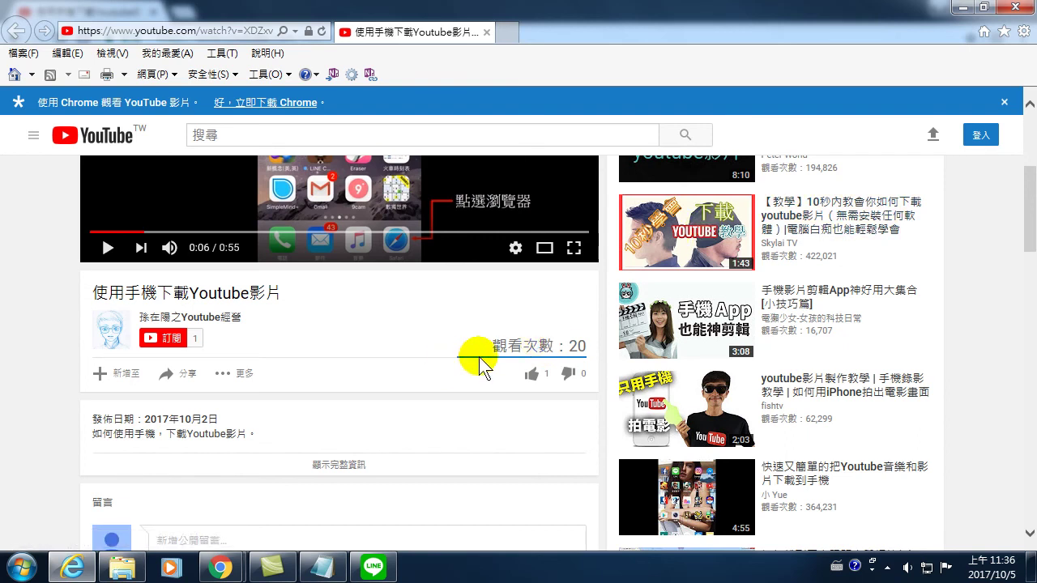
scroll(340, 334, "up", 3)
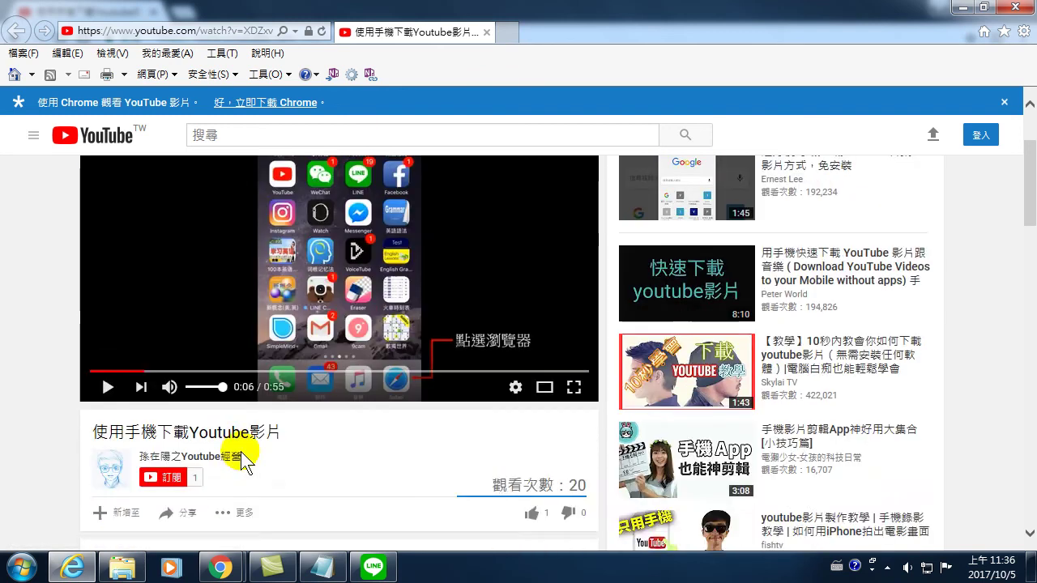
- Scroll through the watch page to review the player, view count, likes and description
scroll(242, 455, "down", 3)
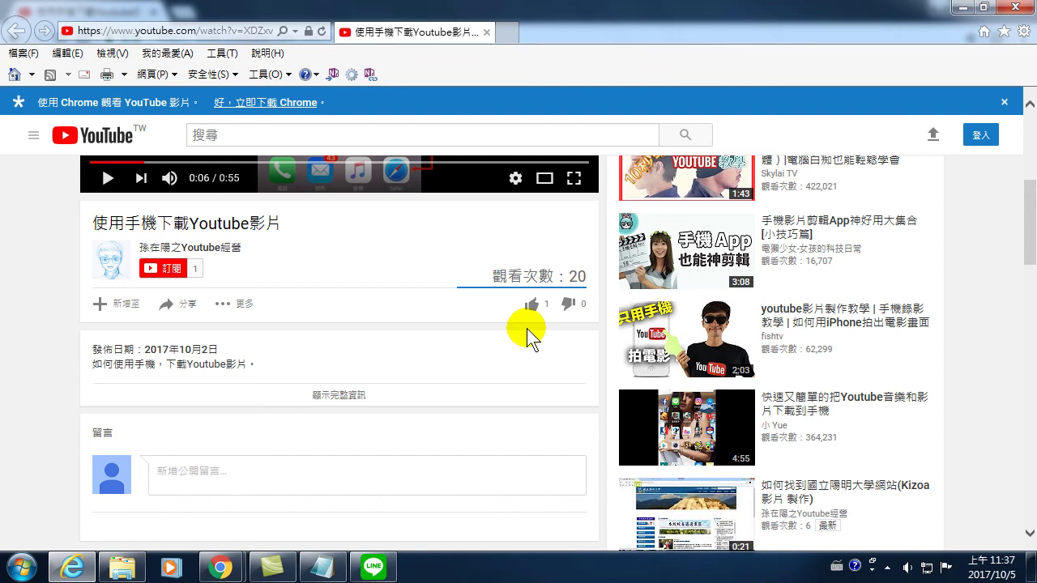
scroll(405, 251, "up", 3)
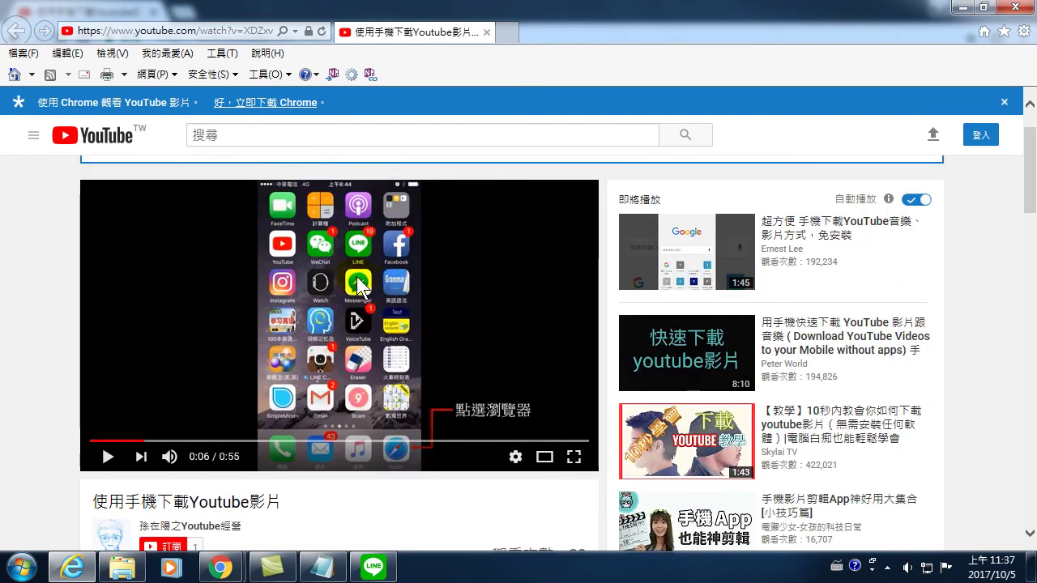
scroll(414, 278, "down", 1)
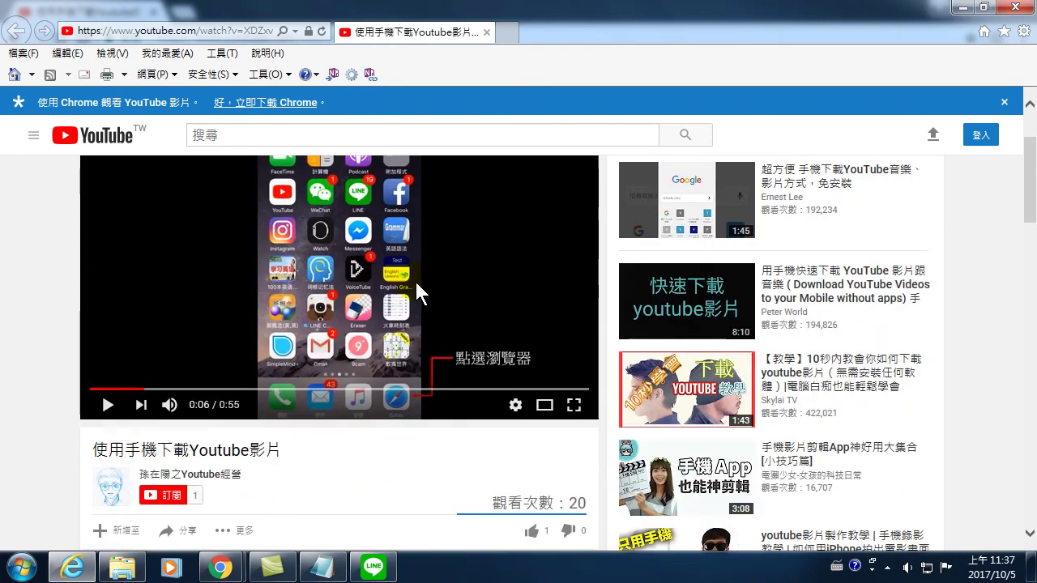
scroll(414, 278, "up", 1)
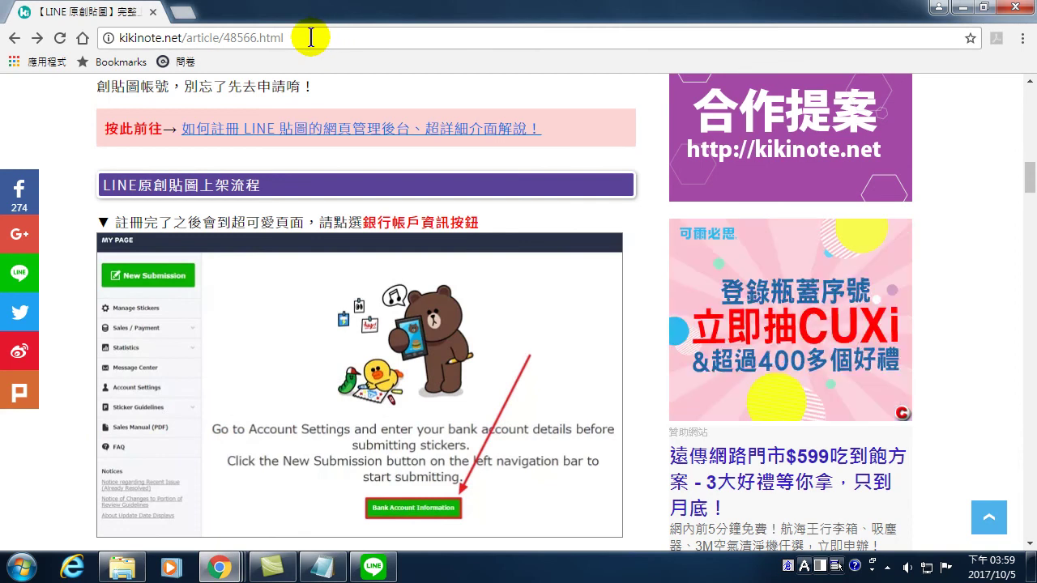
- Replace the current address in Chrome with youtube.com to load the YouTube home page
left_click(83, 38)
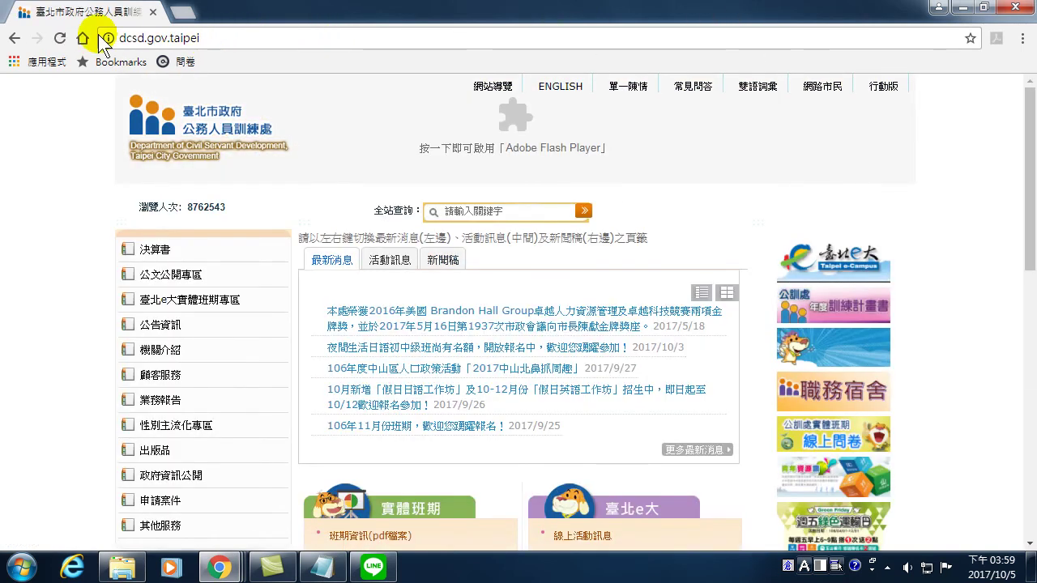
left_click(97, 36)
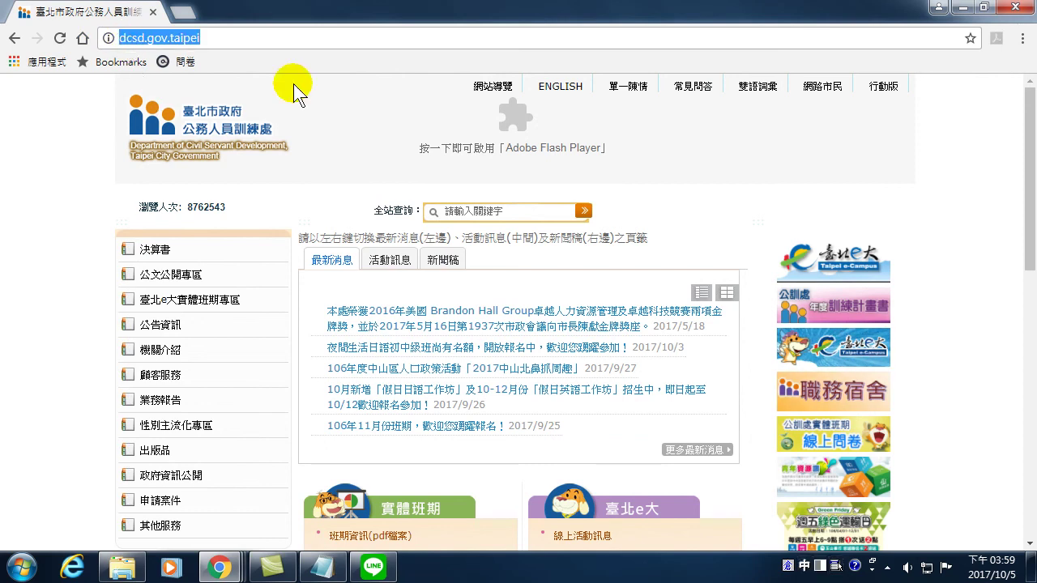
type("yo")
type("yout")
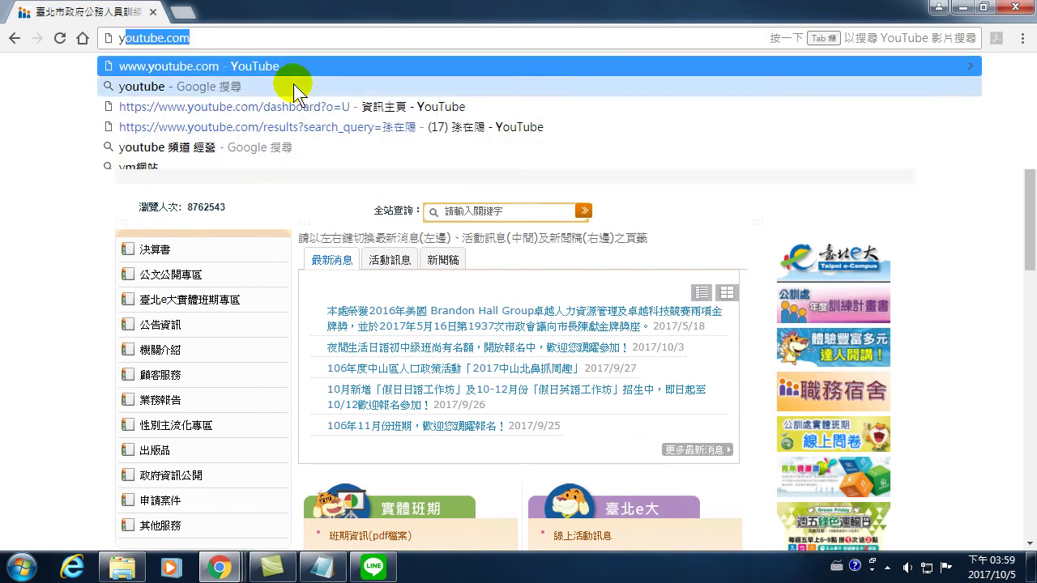
key("Return")
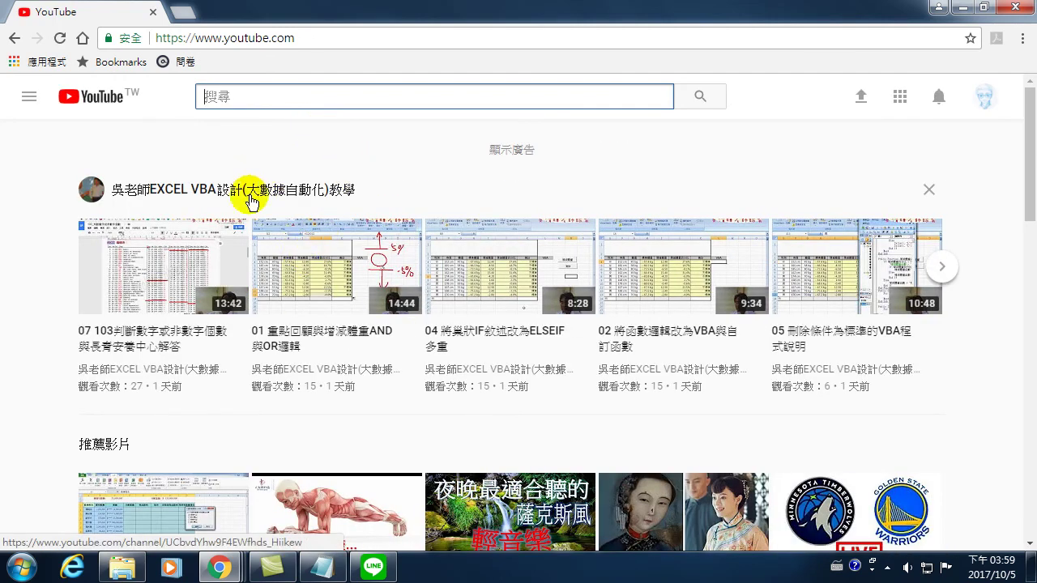
- Search for the channel owner's name and open the video '11.Excel VBA 自動收集資料的表單設計'
mouse_move(236, 238)
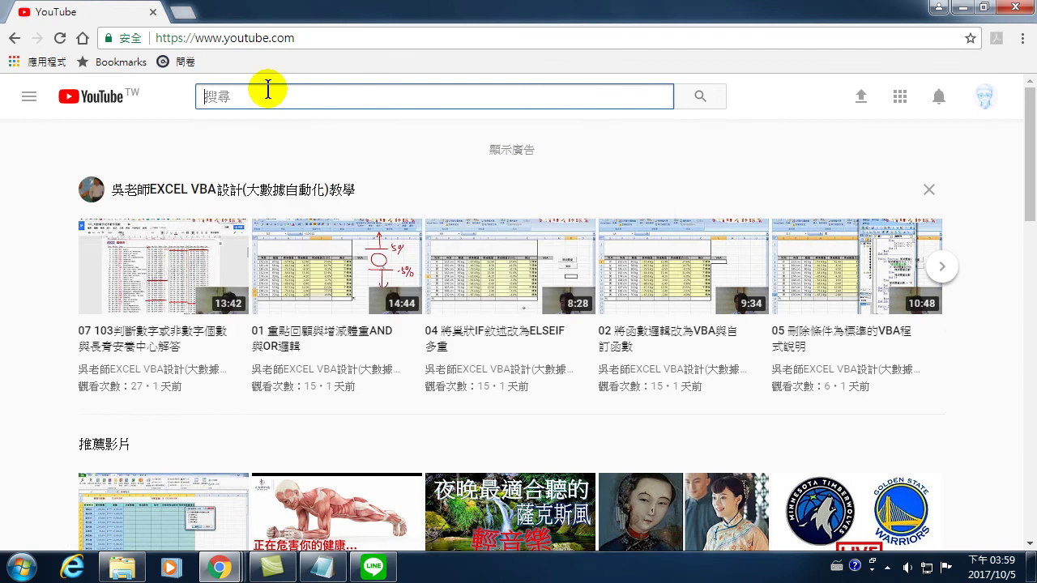
type("孫")
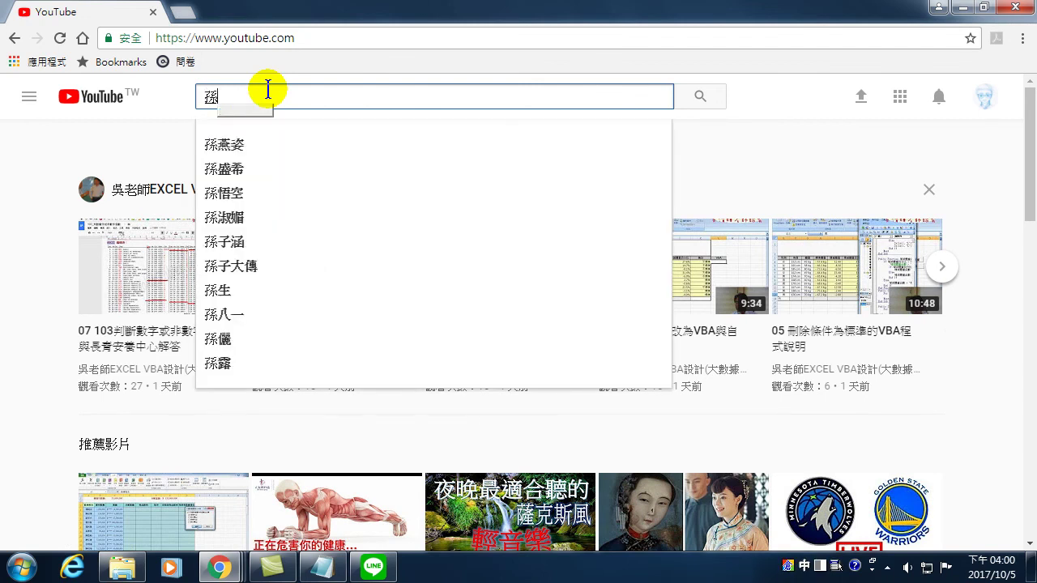
type("在陽")
key("Return")
key("Return")
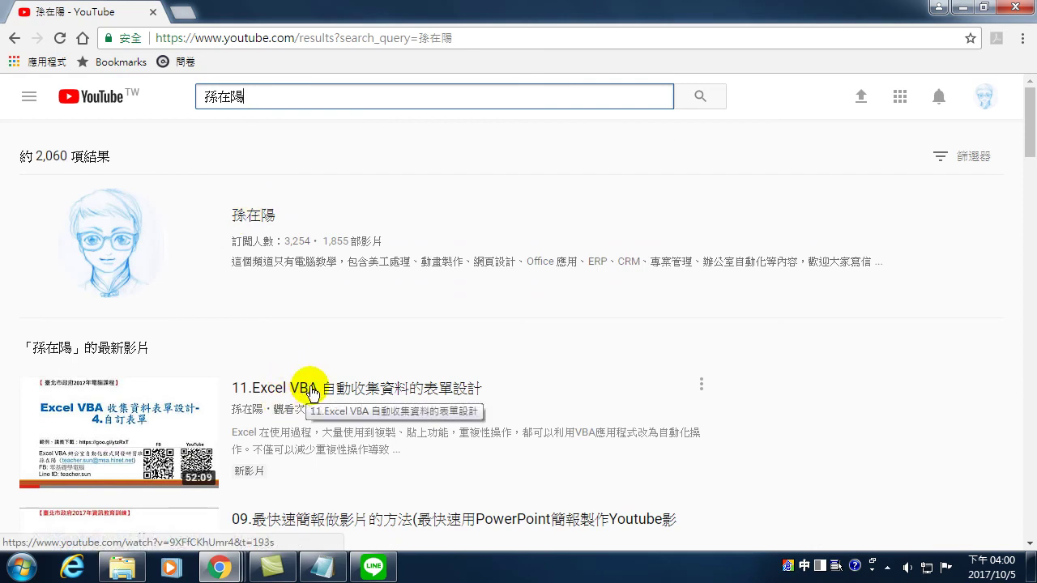
left_click(293, 393)
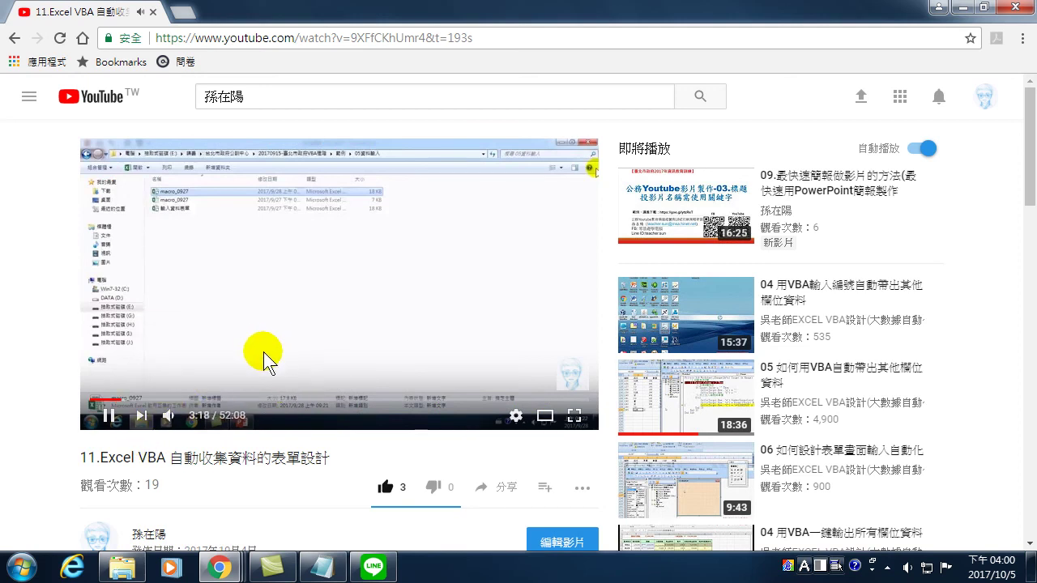
- Prefix 'ss' to youtube in the video's address to load its ssyoutube.com savefrom.net page
double_click(225, 38)
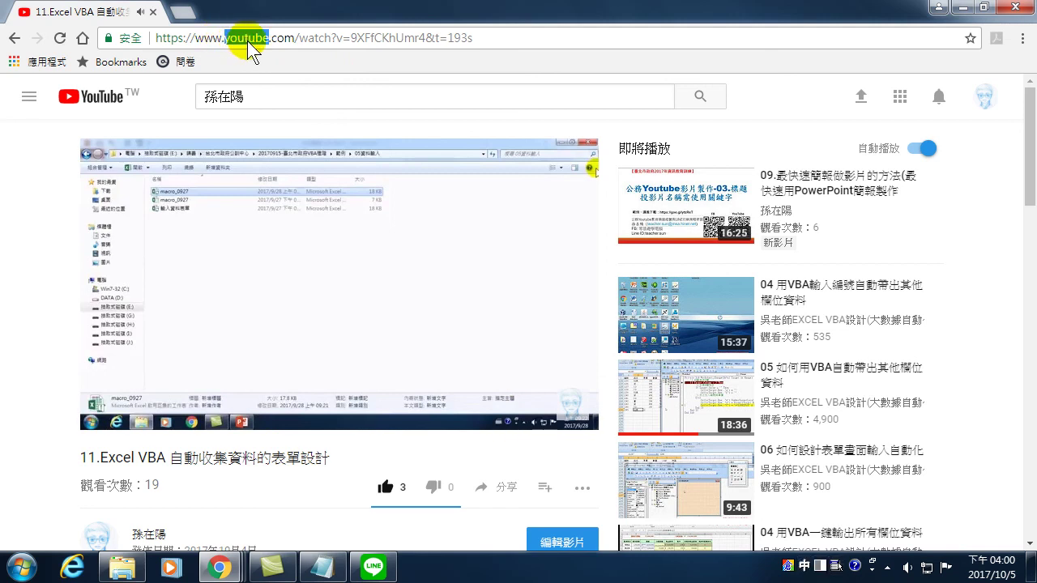
left_click(225, 38)
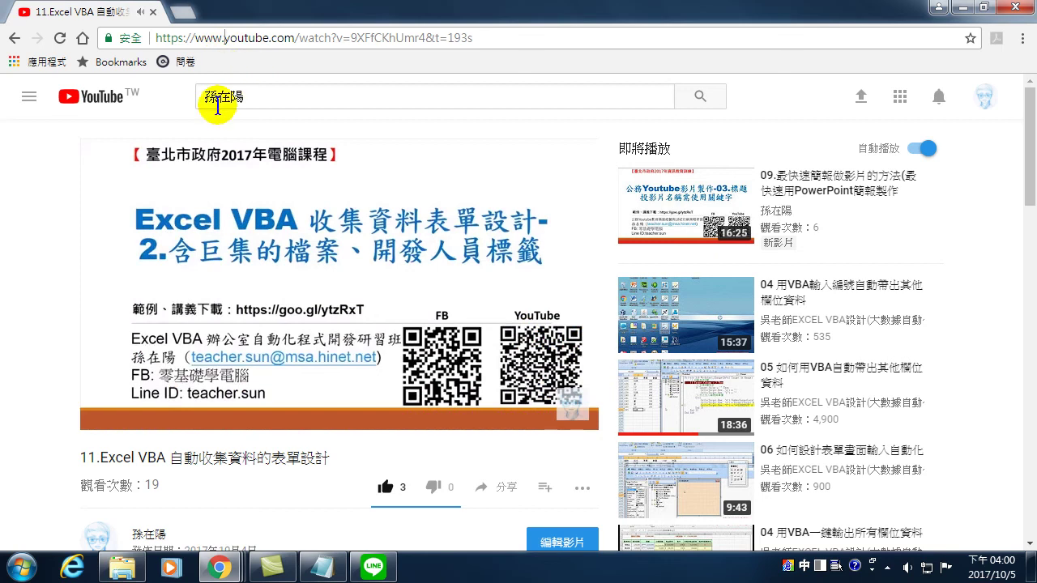
key("g")
key("shift")
type("ss")
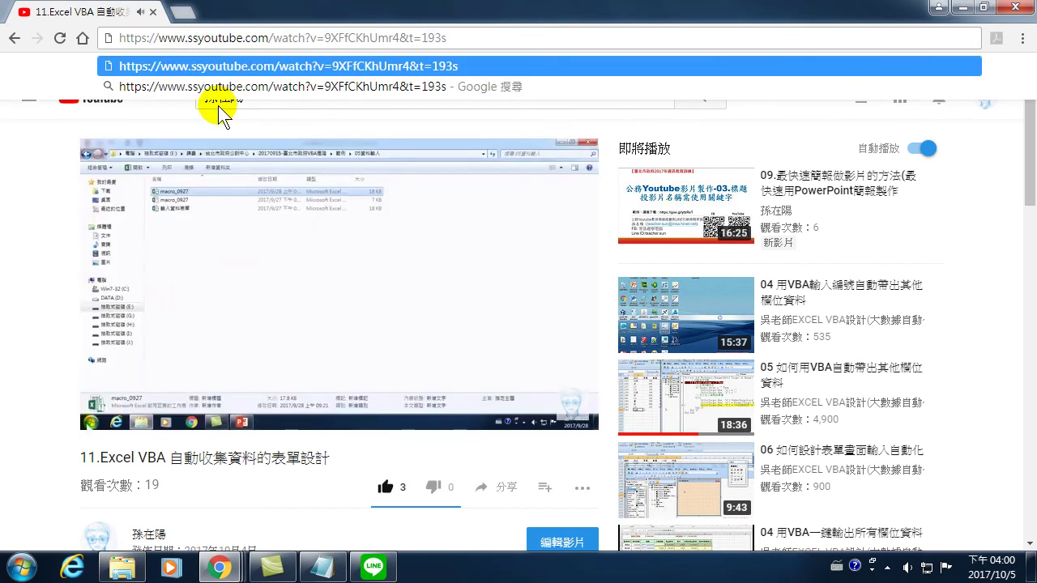
key("Return")
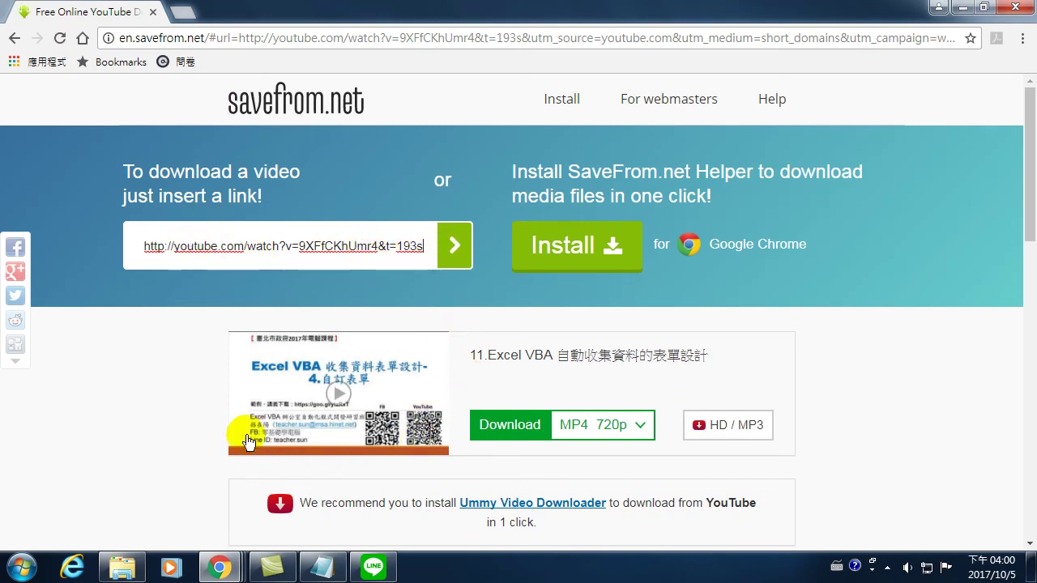
- Download the Excel VBA video as MP4 720p and dismiss the thank-you popup
left_click(644, 430)
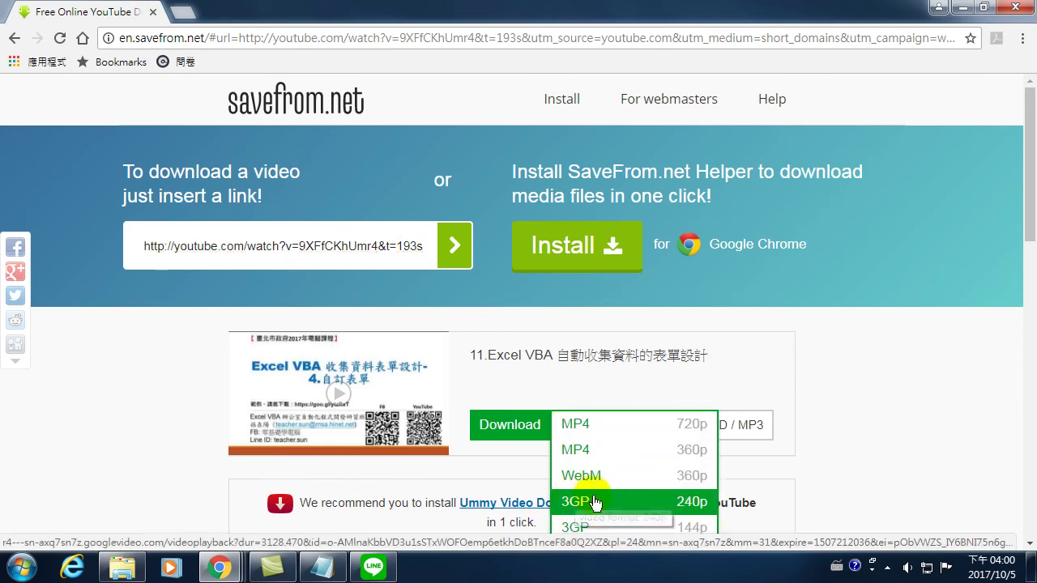
left_click(578, 424)
left_click(510, 425)
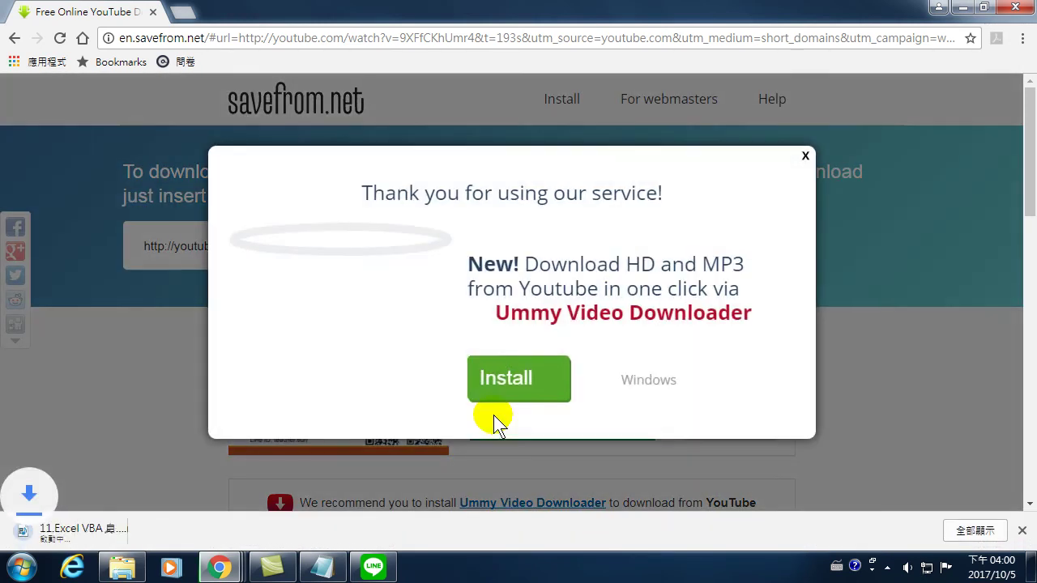
left_click(808, 156)
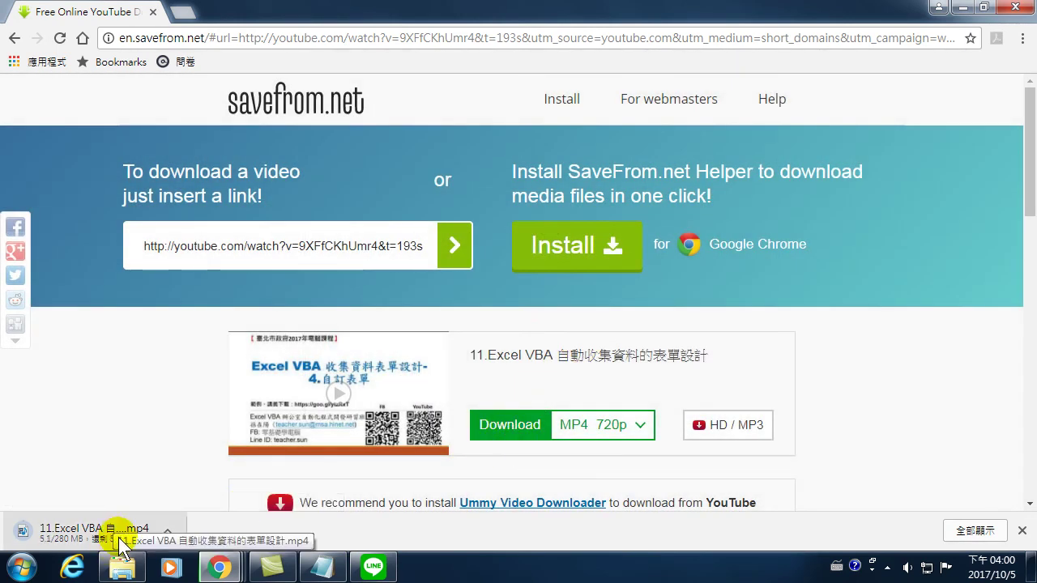
mouse_move(134, 564)
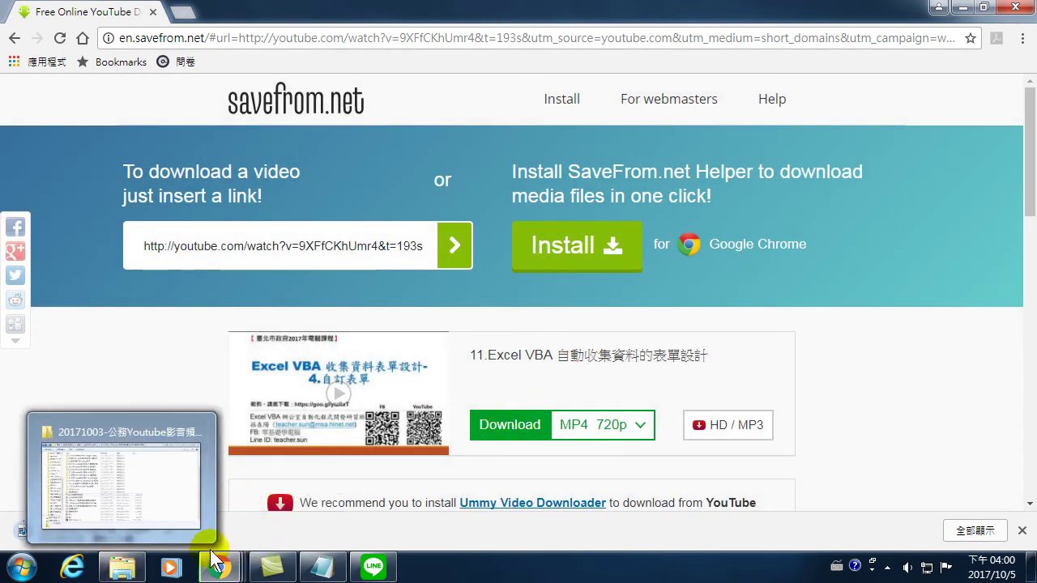
mouse_move(219, 567)
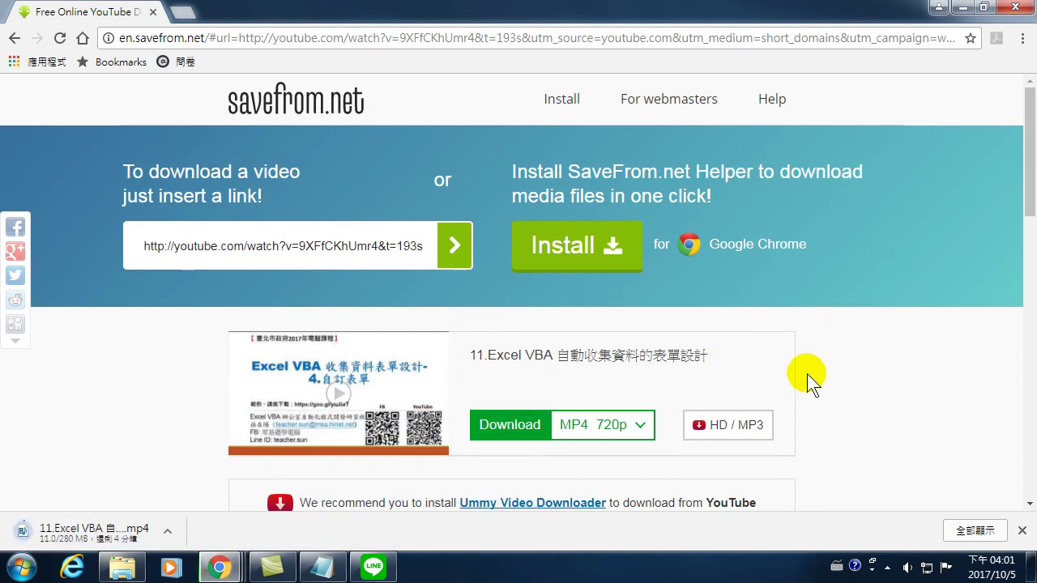